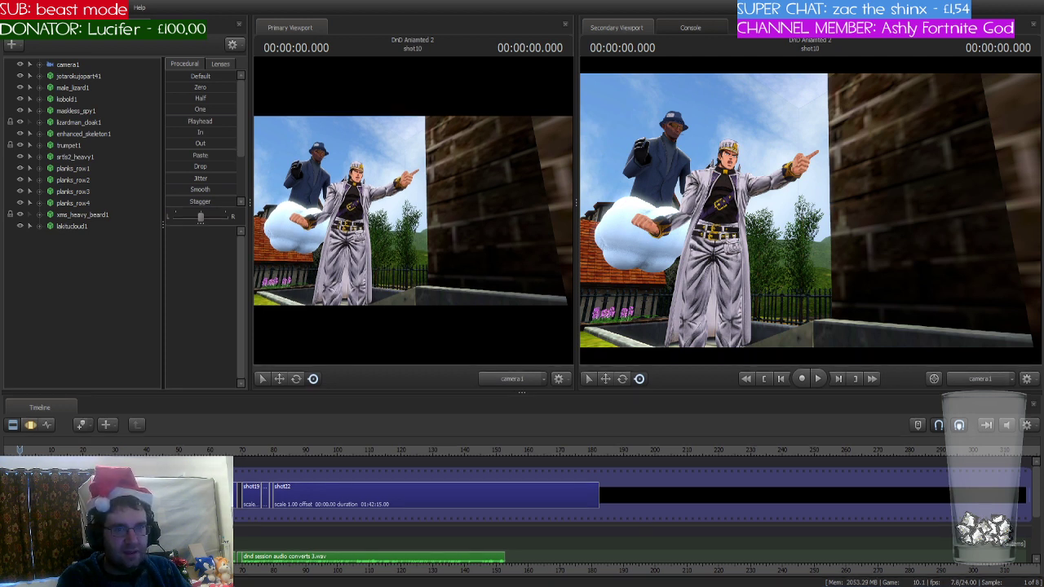
- Step through the timeline shots from shot17 to shot22 and examine the characters' opening poses
click(235, 453)
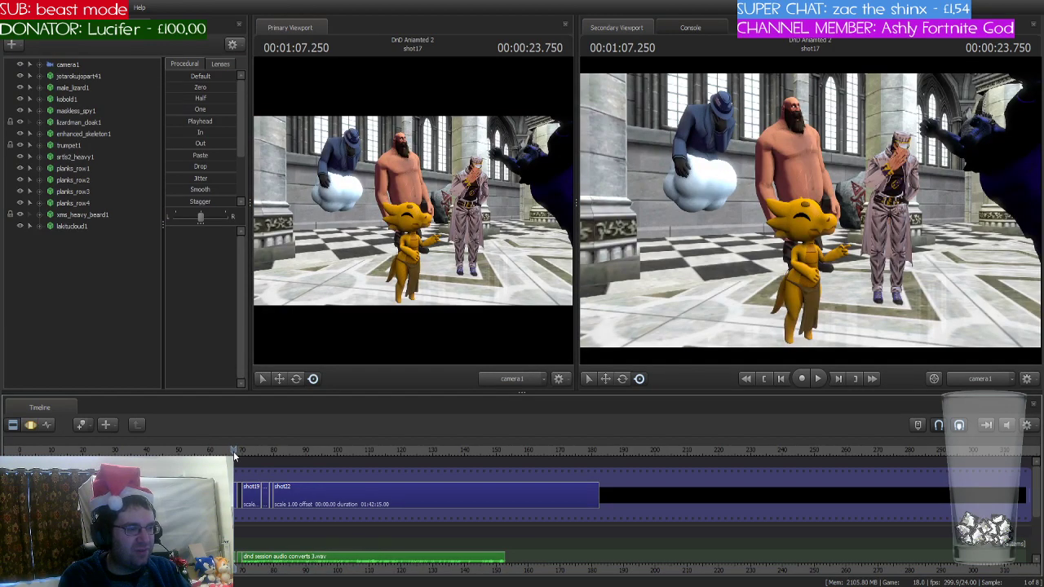
scroll(233, 451, up, 5)
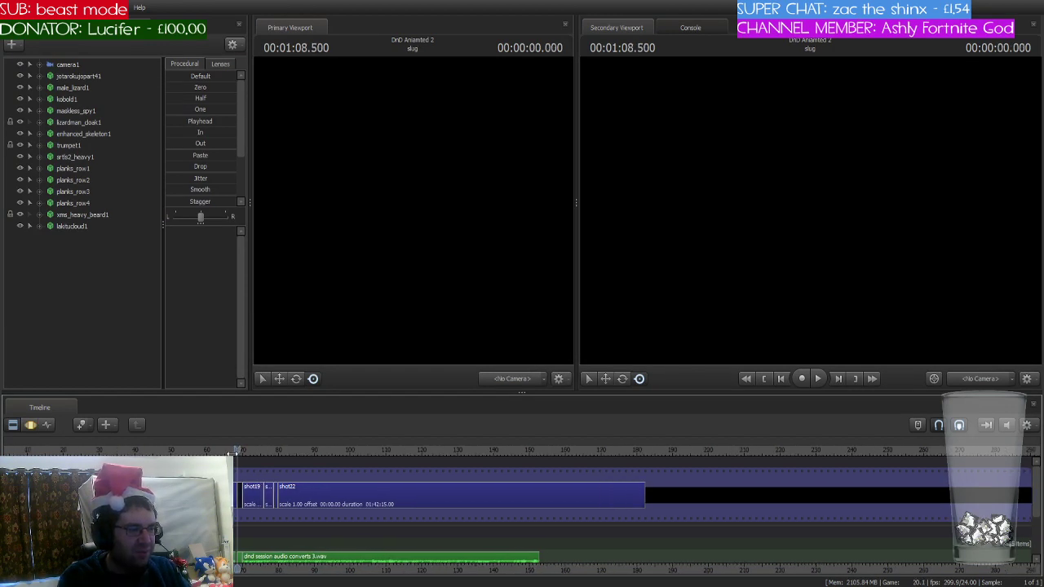
scroll(233, 450, up, 3)
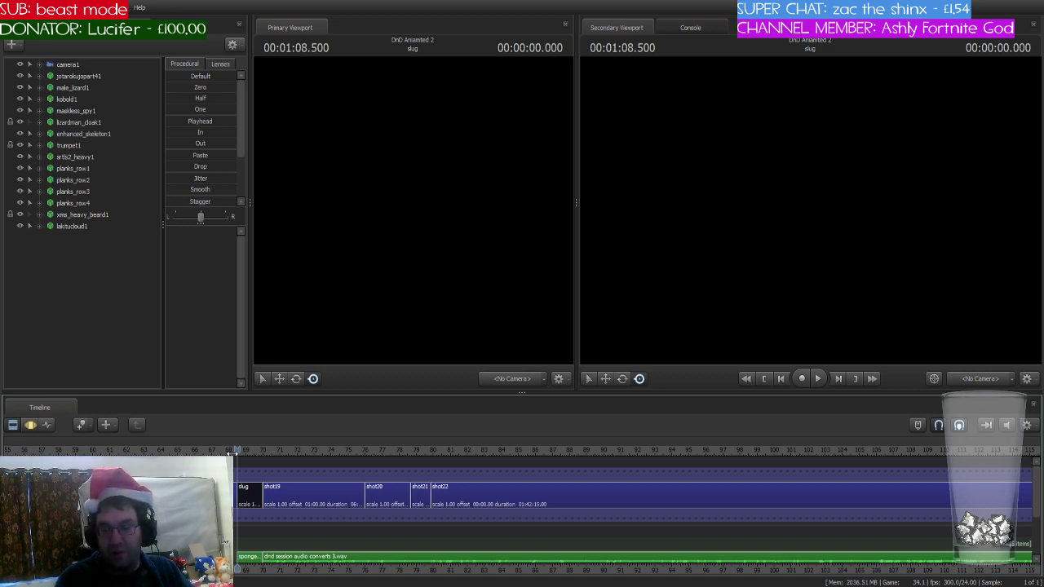
key(Down)
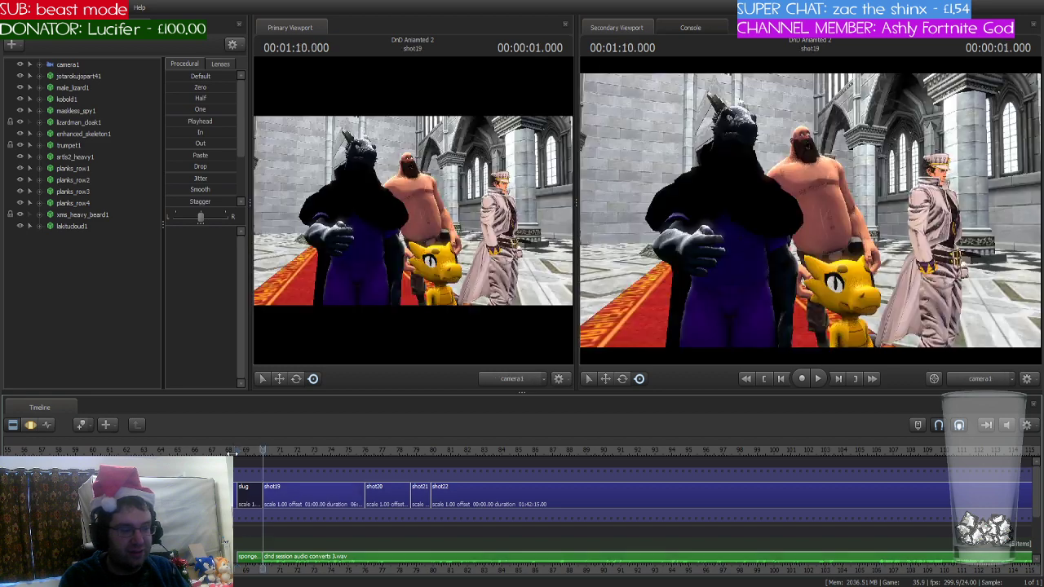
key(Down)
key(Down)
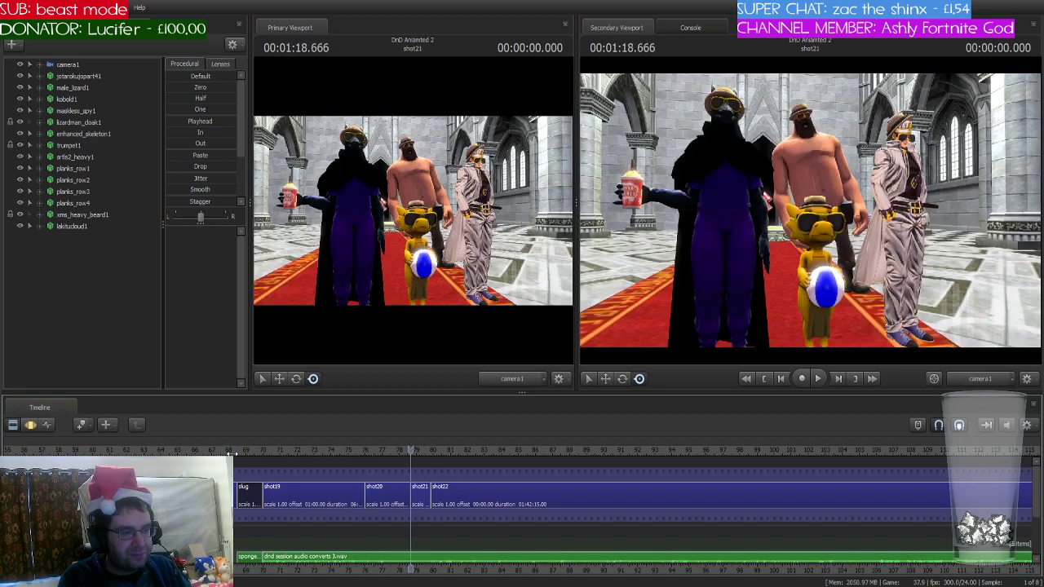
key(Down)
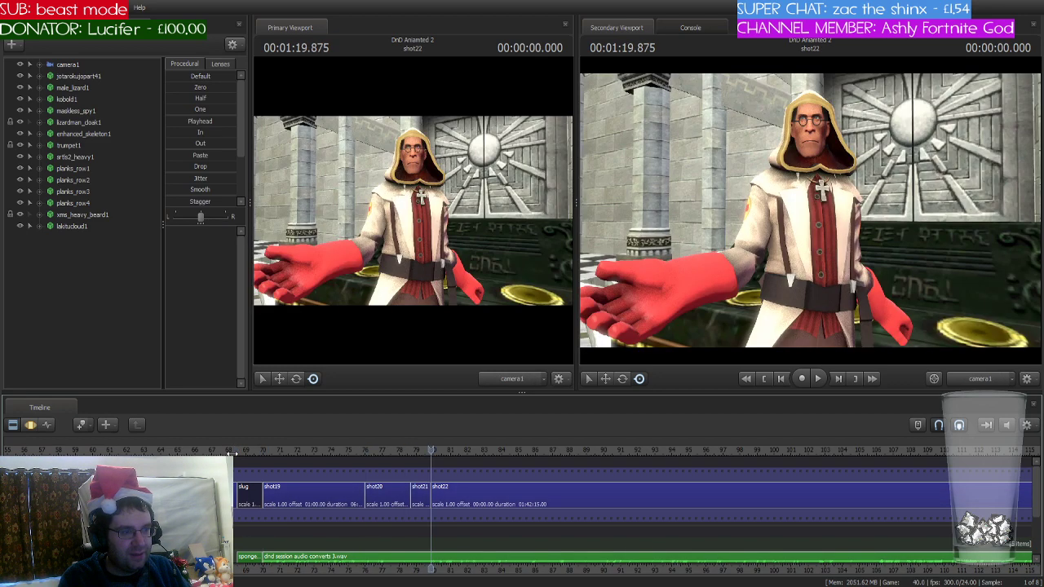
key(Up)
key(Up)
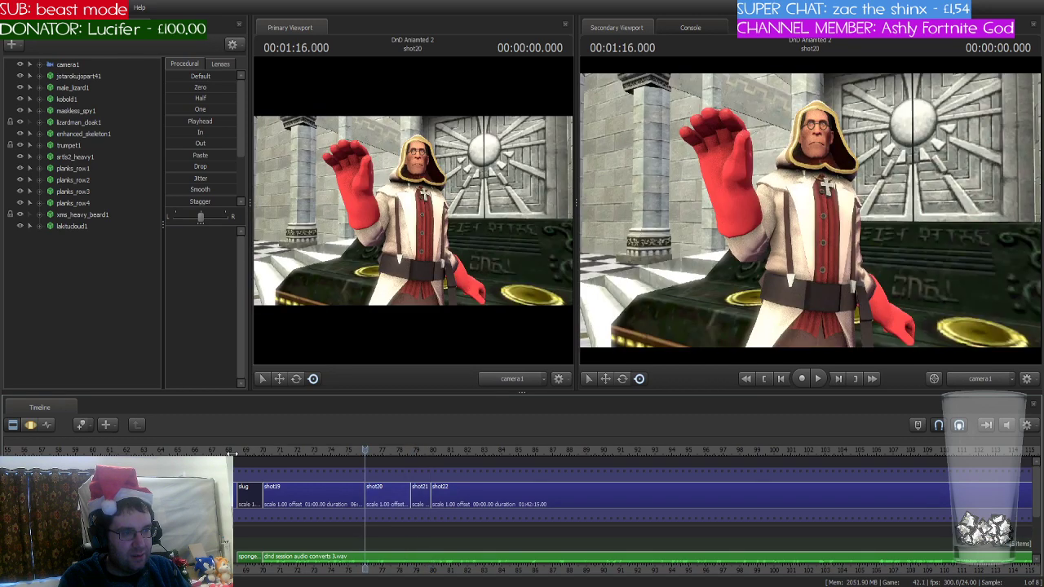
- Play the sequence from shot19 into shot22 to review the animation leading up to the medic's pose
key(Up)
key(space)
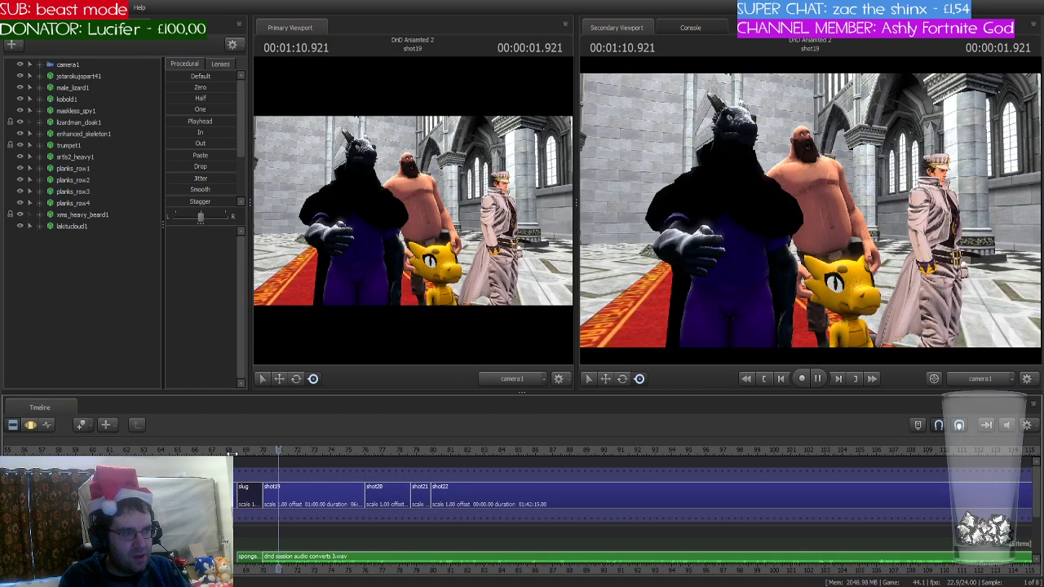
key(space)
key(space)
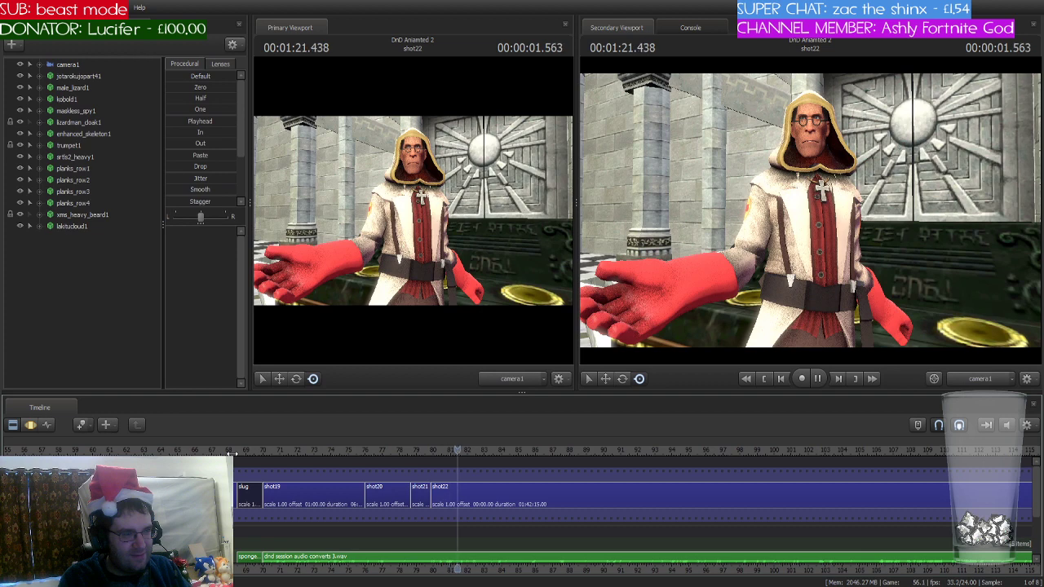
key(space)
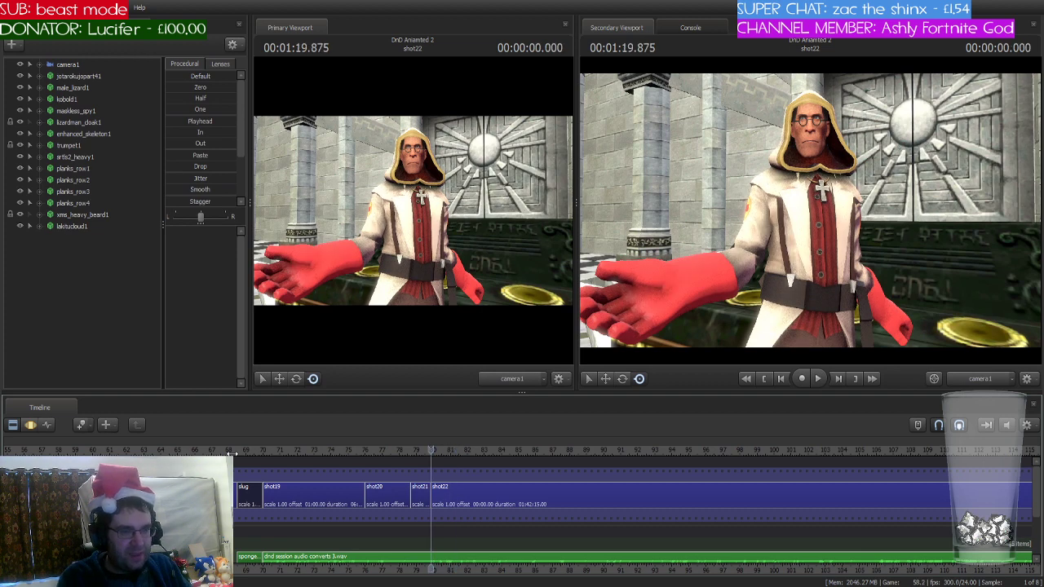
- Select shot22, view it through the Work Camera in the secondary viewport, and switch to the Motion Editor
click(526, 500)
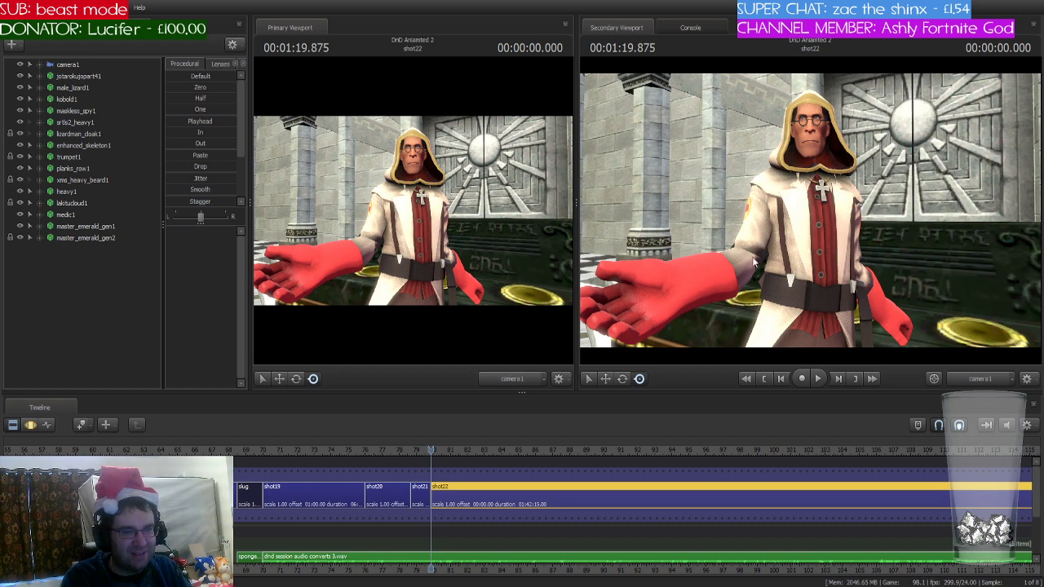
click(962, 375)
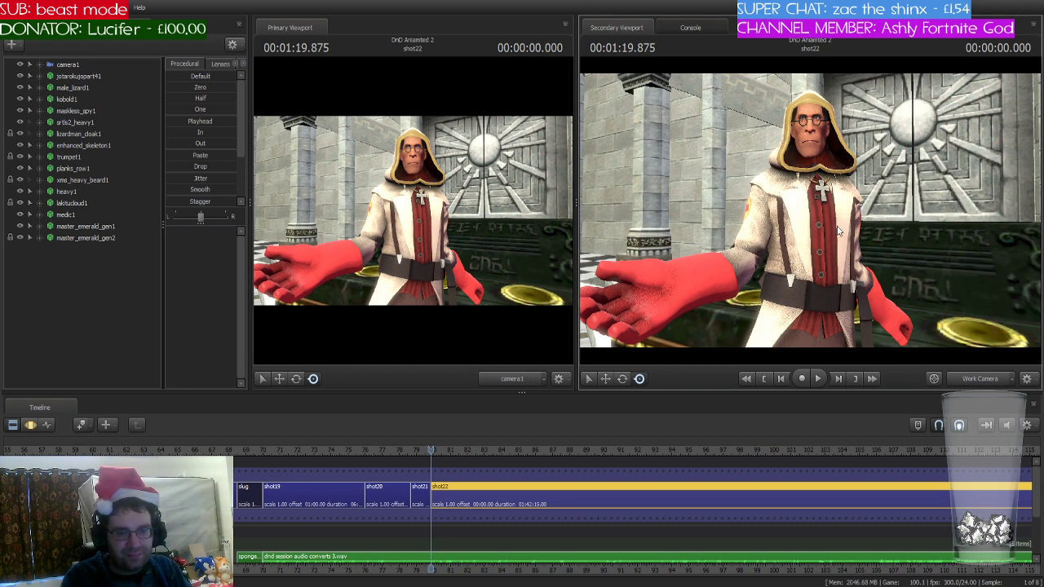
key(s)
mouse_move(837, 228)
mouse_down()
mouse_move(824, 236)
mouse_move(860, 240)
mouse_move(828, 237)
mouse_up()
key(w)
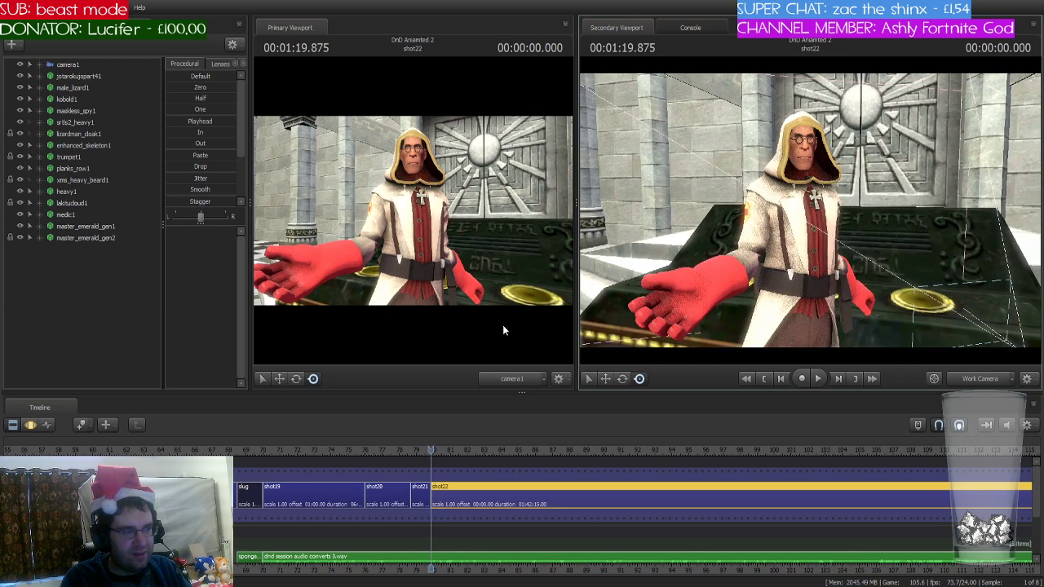
click(31, 425)
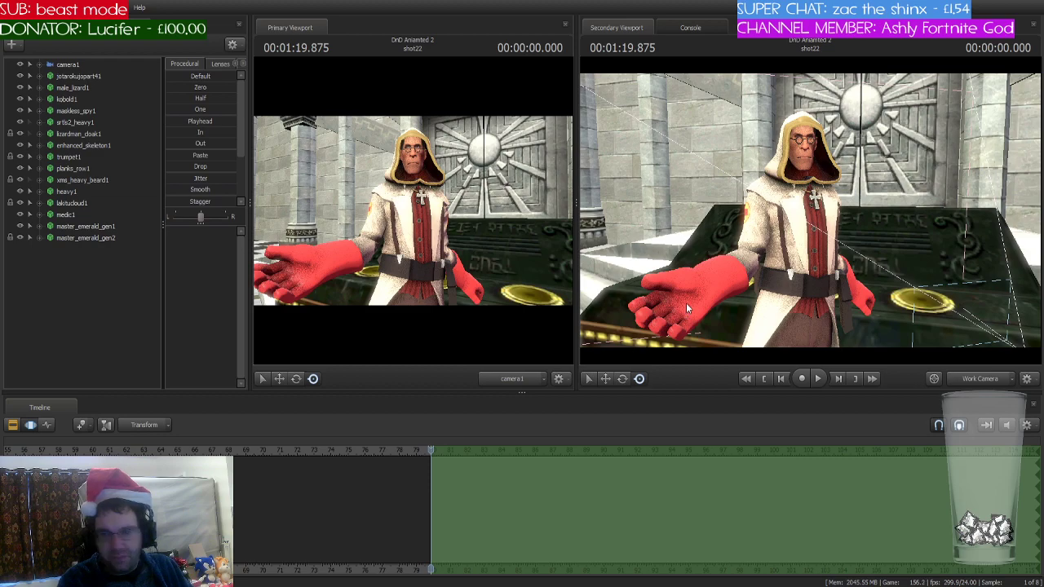
- Rotate the whole medic1 model at its root so the body turns away from facing the camera
key(d)
drag(751, 288, 808, 213)
key(a)
key(s)
key(w)
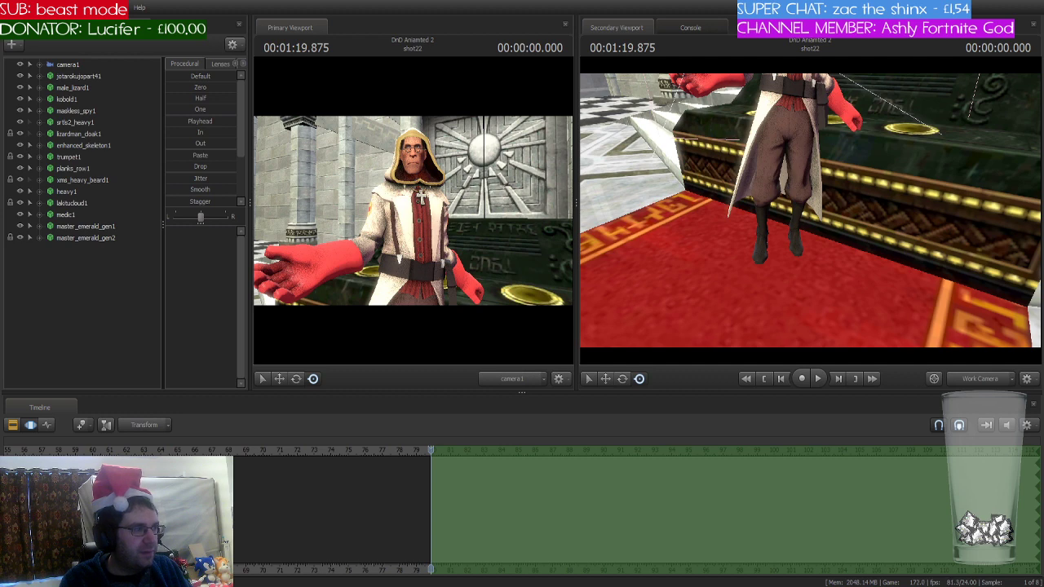
click(67, 215)
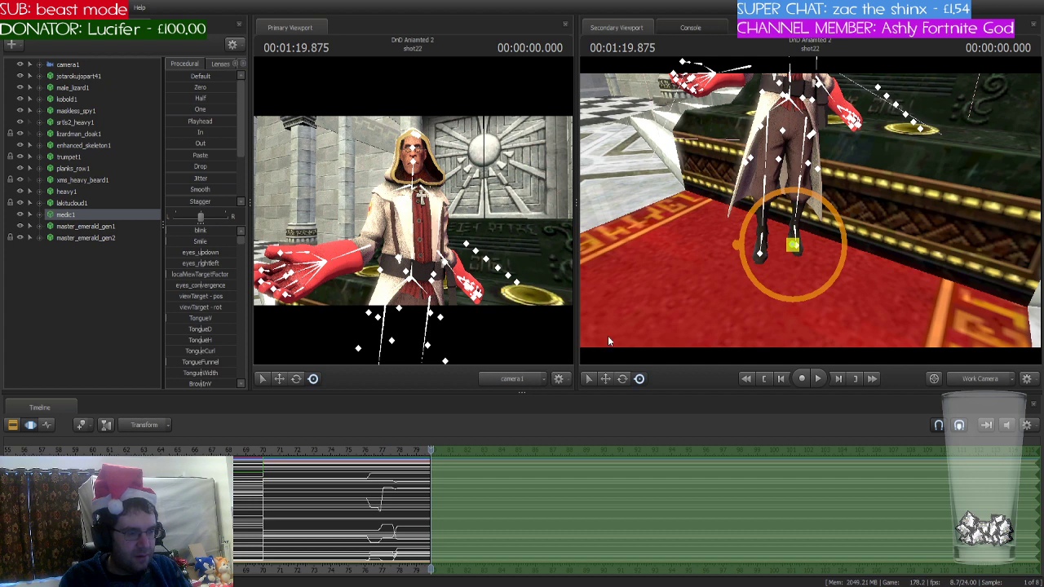
click(622, 379)
drag(805, 270, 770, 268)
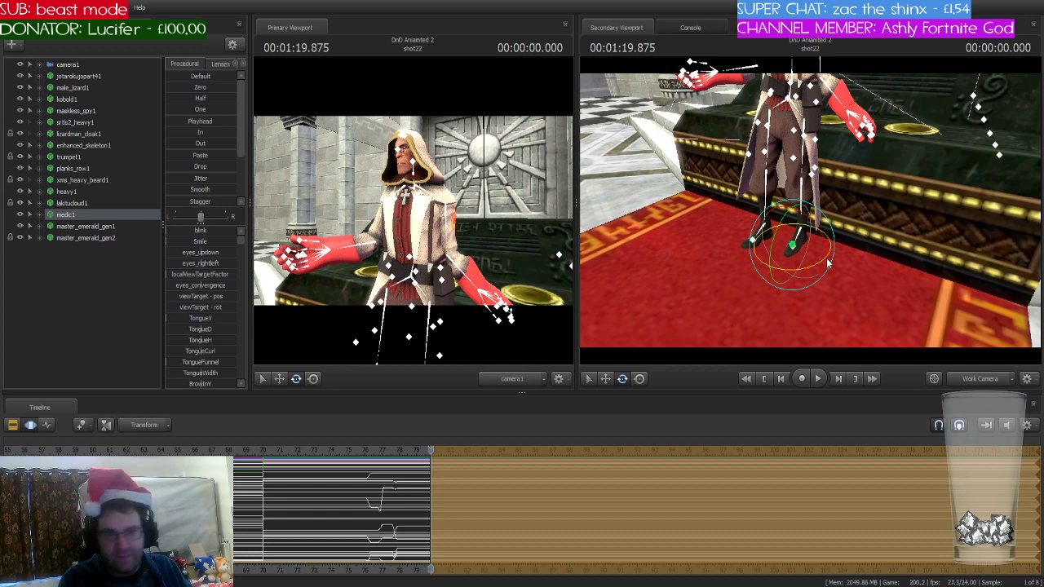
- Twist medic1's torso back towards the camera while keeping the legs planted
drag(826, 258, 813, 215)
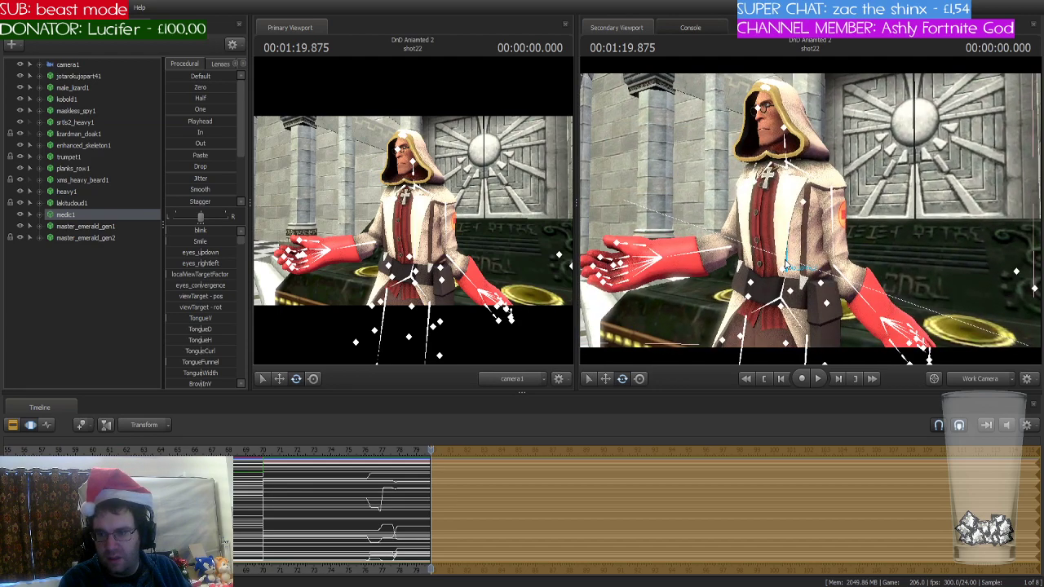
ctrl+click(785, 265)
drag(788, 259, 810, 220)
- Rotate medic1's bip_neck bone to turn and tilt the hooded head
key(w)
key(s)
click(810, 213)
key(e)
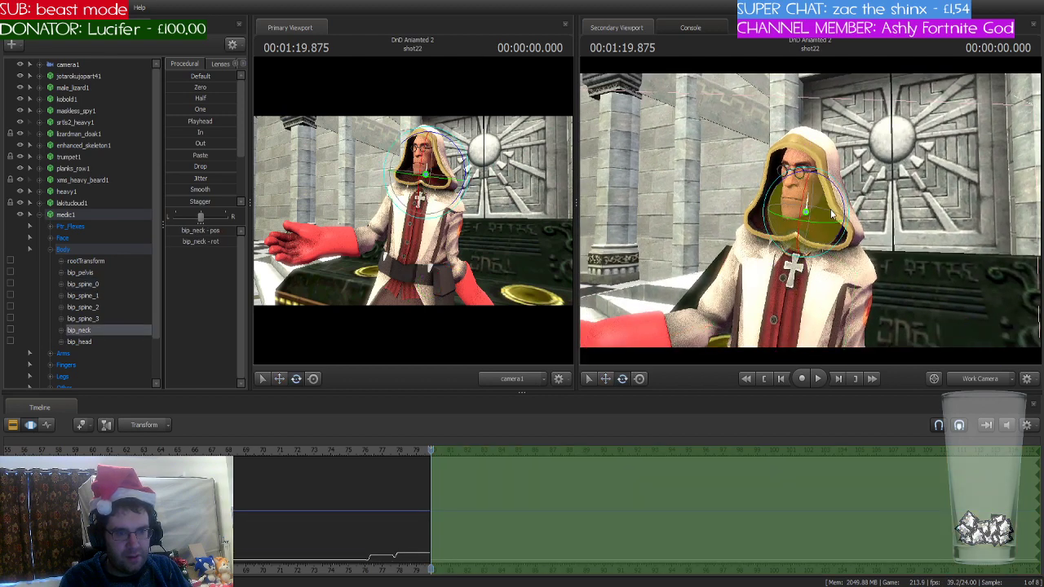
drag(837, 206, 934, 235)
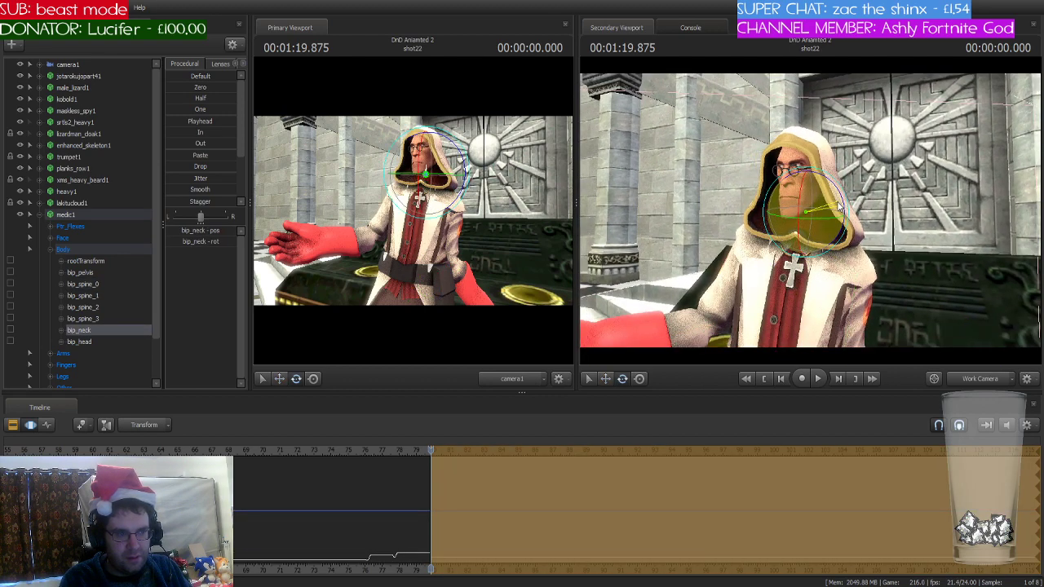
scroll(934, 235, down, 3)
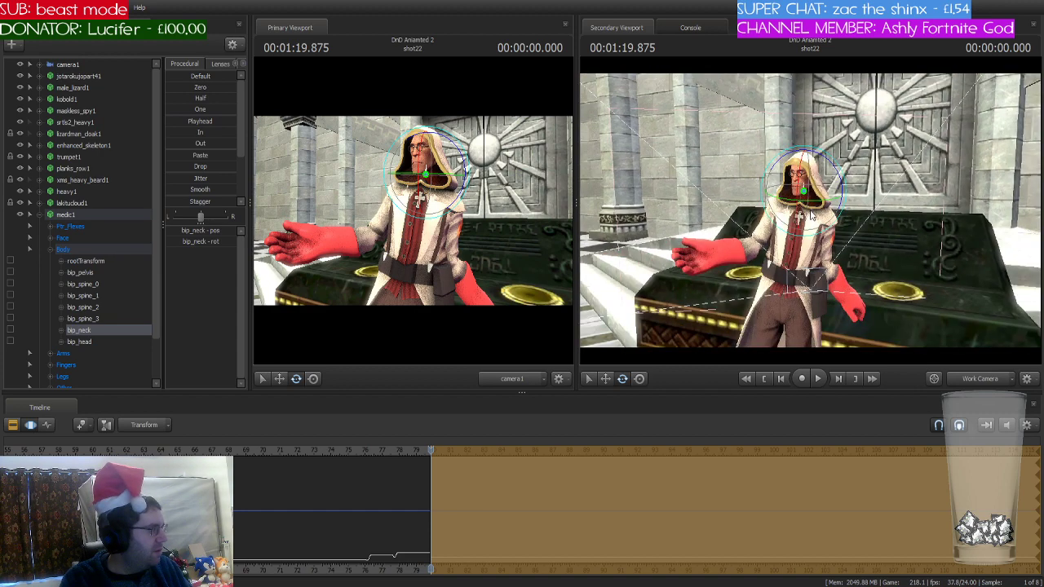
drag(811, 212, 824, 215)
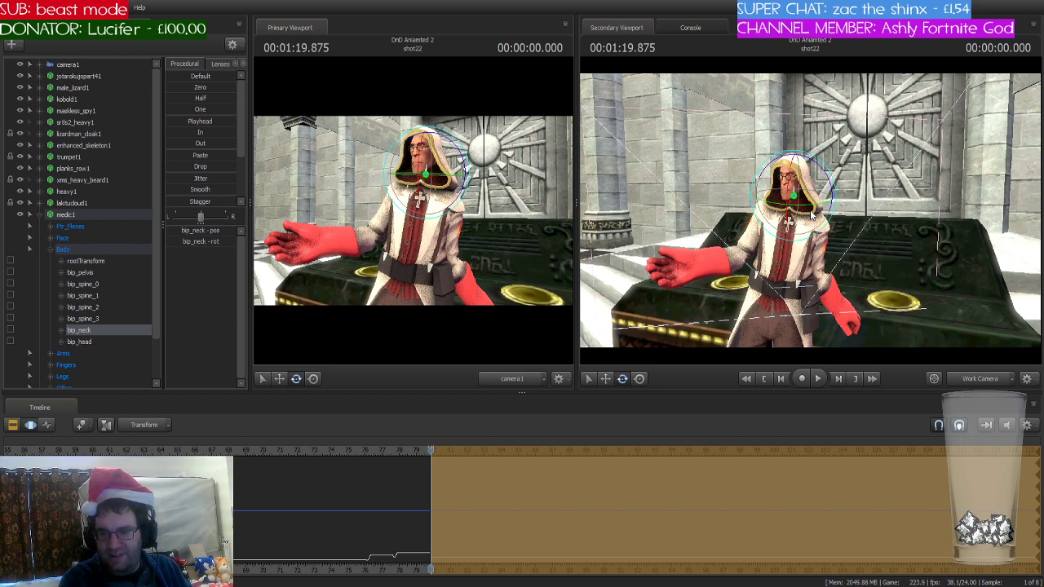
drag(811, 214, 839, 204)
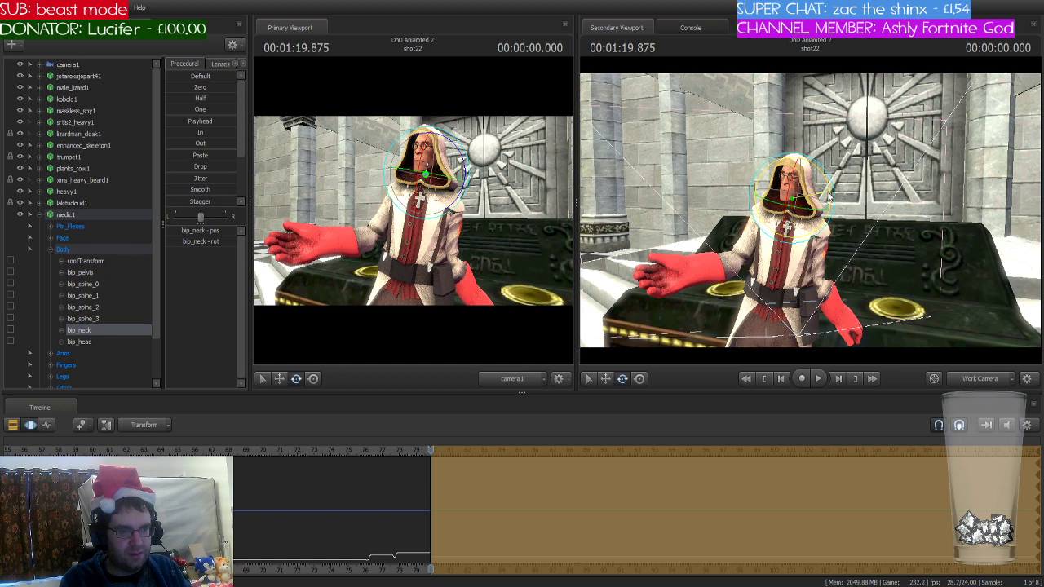
- Rotate medic1's bip_lowerArm_R and bip_hand_R bones to raise the right forearm and bend the hand upwards
key(ctrl)
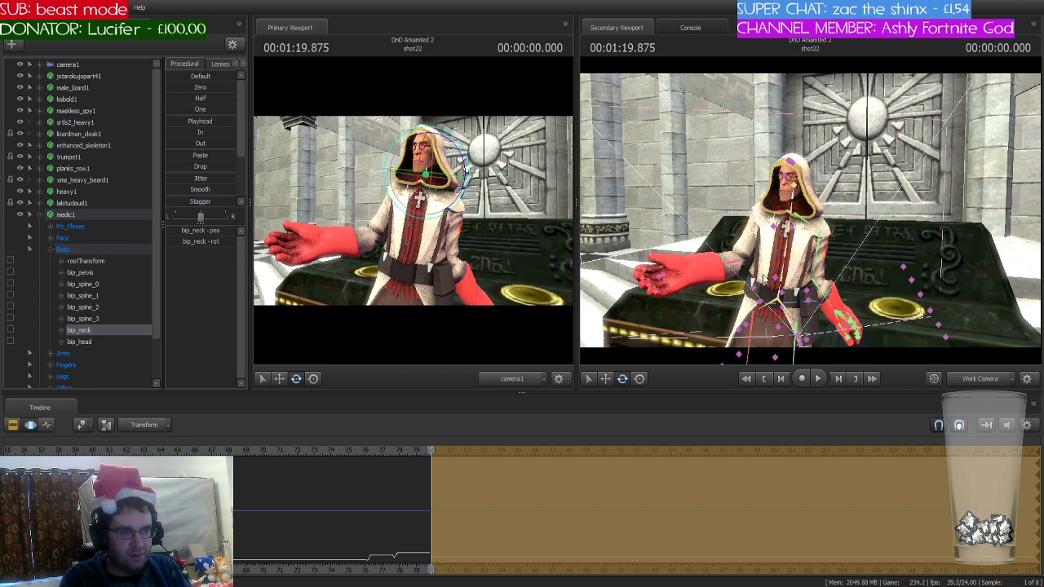
ctrl+click(764, 279)
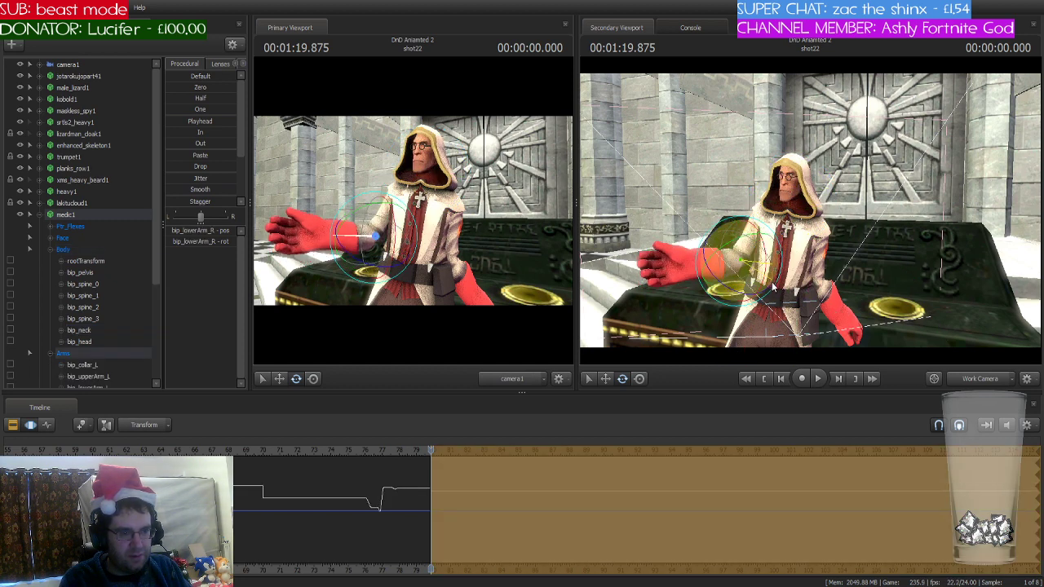
drag(773, 287, 715, 257)
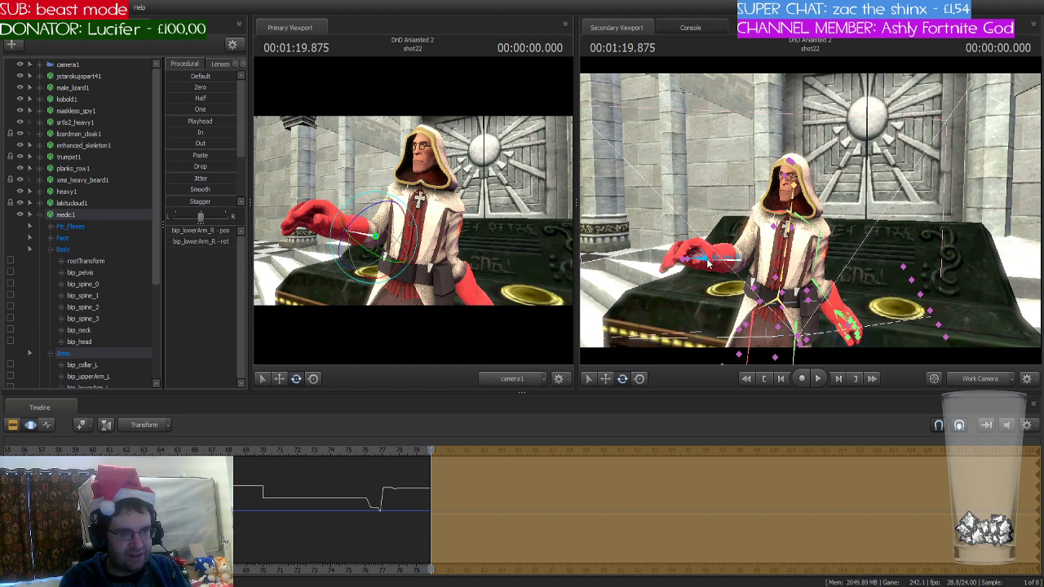
click(690, 258)
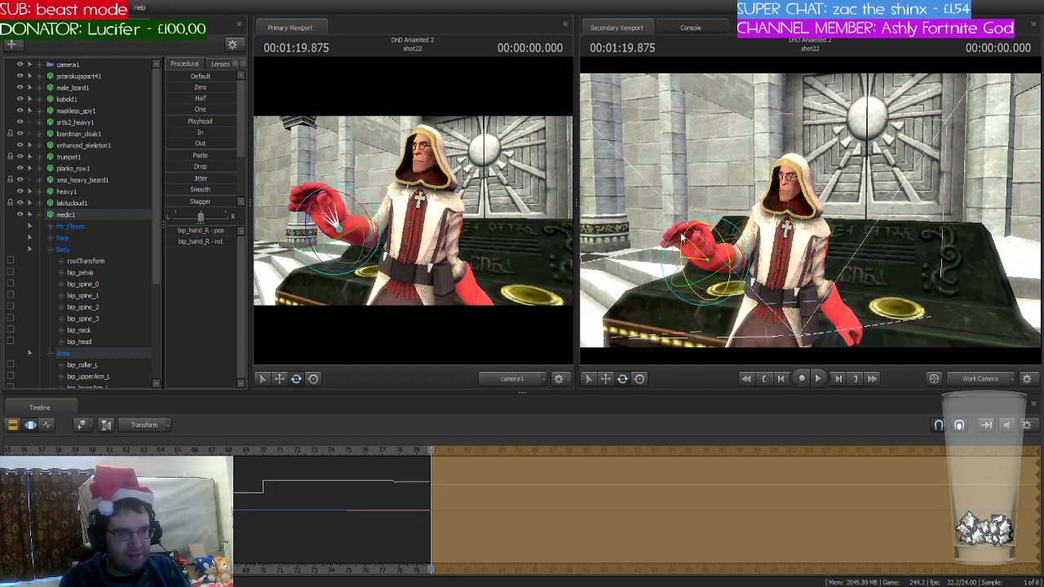
drag(682, 237, 710, 245)
- Rotate medic1's bip_upperArm_L and bip_lowerArm_L bones to raise the left forearm in front of the body
click(818, 238)
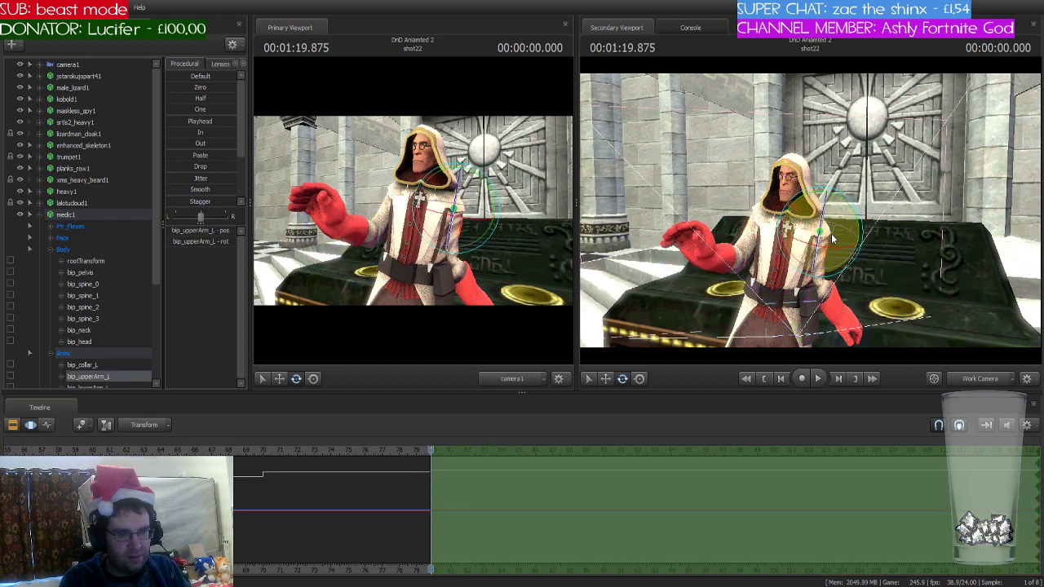
drag(832, 239, 848, 282)
click(832, 300)
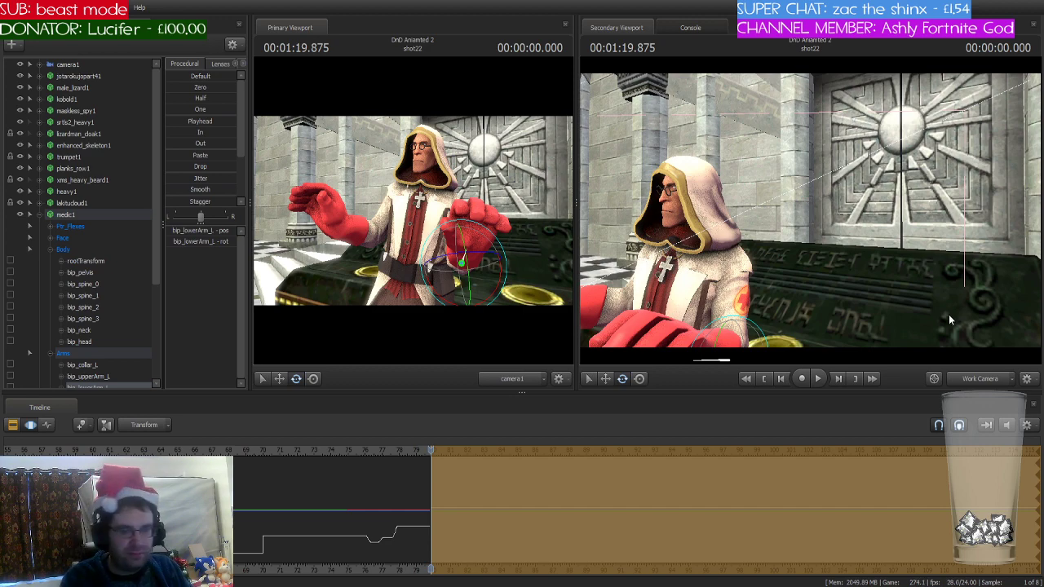
drag(892, 288, 856, 285)
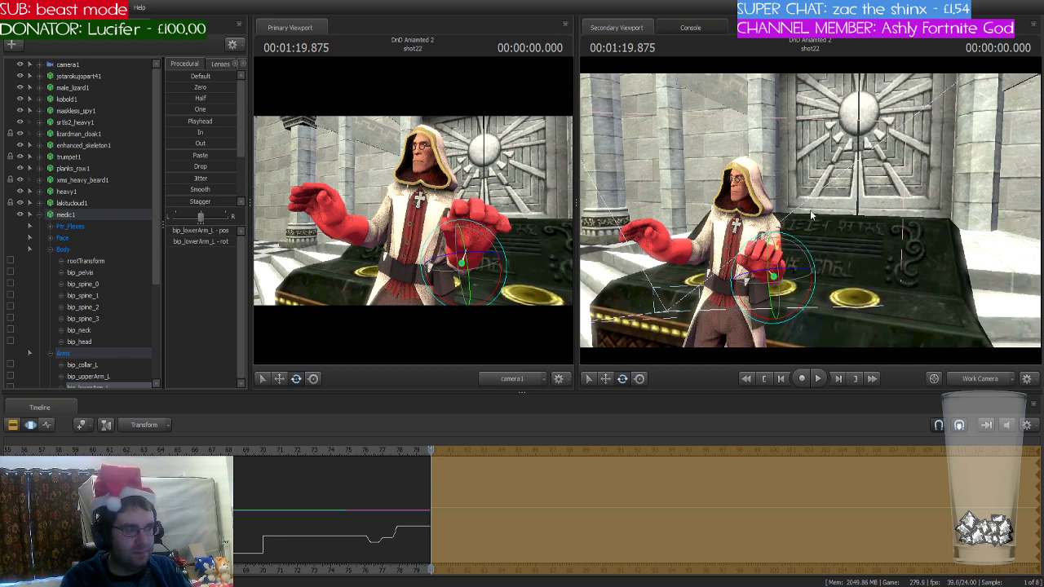
drag(829, 205, 797, 204)
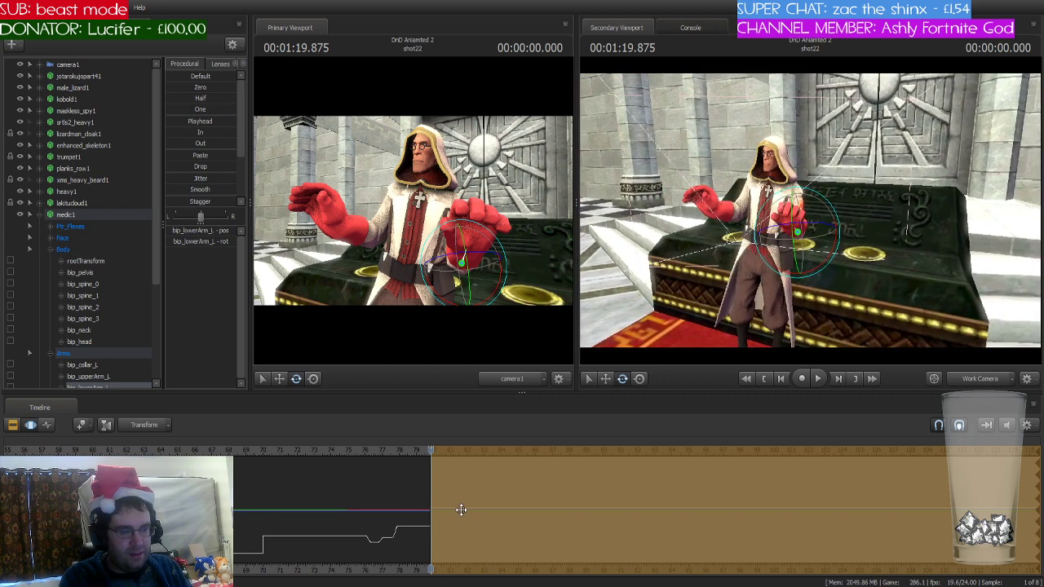
- Play the timeline from before shot22 to check the medic's new pose against the dialogue audio
scroll(521, 550, up, 5)
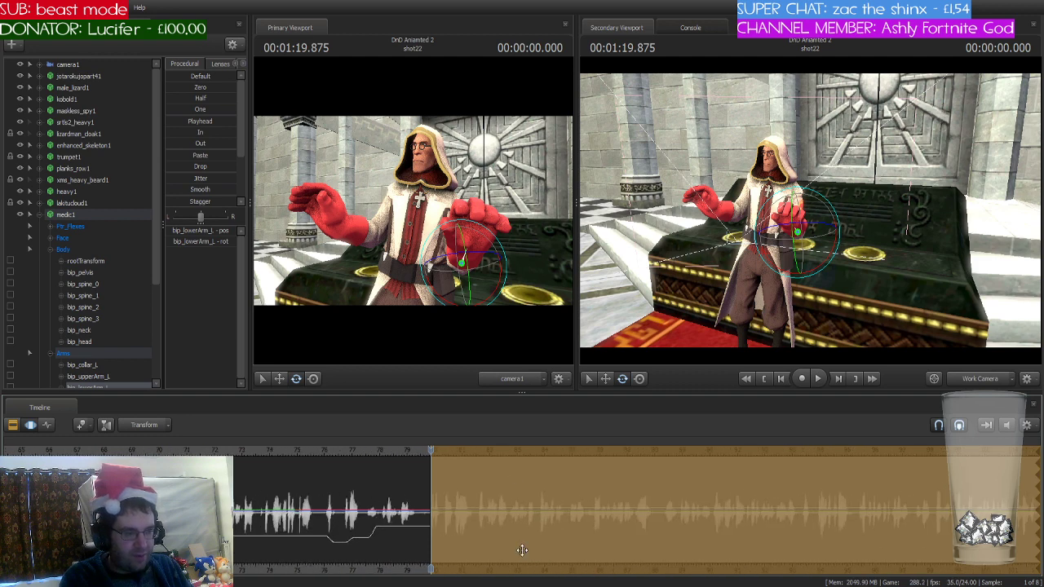
drag(432, 569, 409, 570)
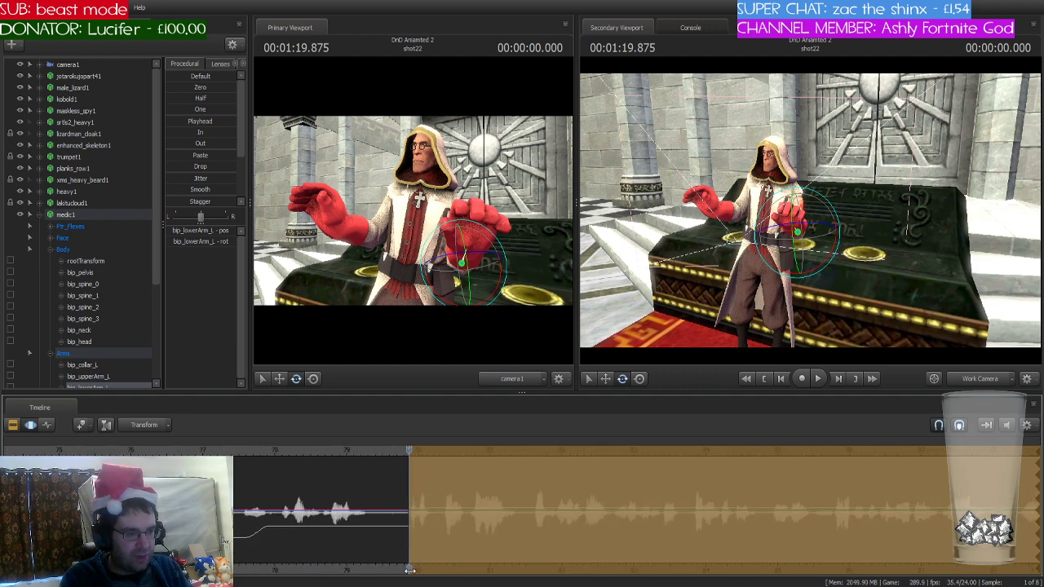
click(249, 449)
key(space)
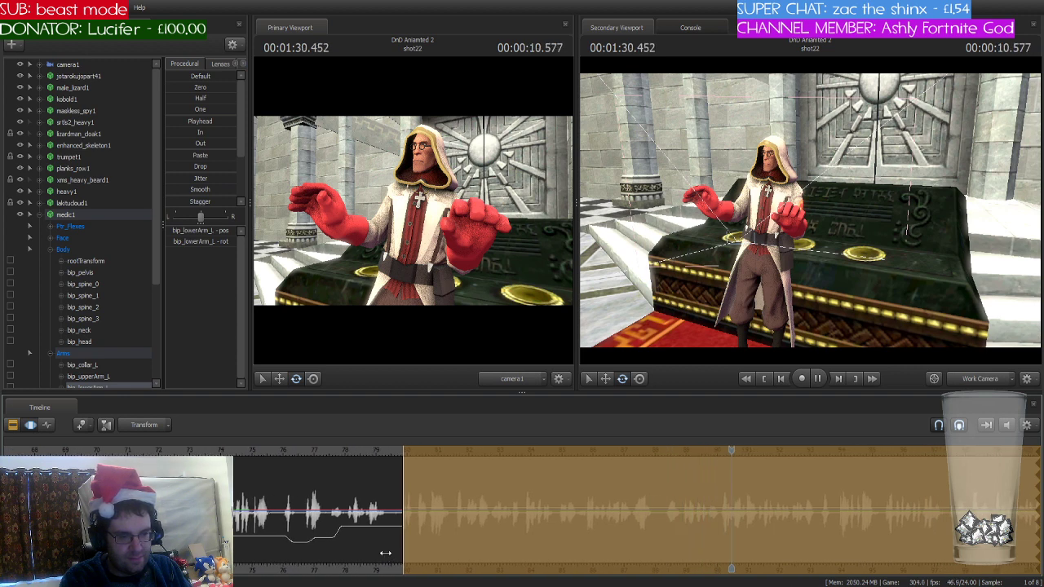
key(space)
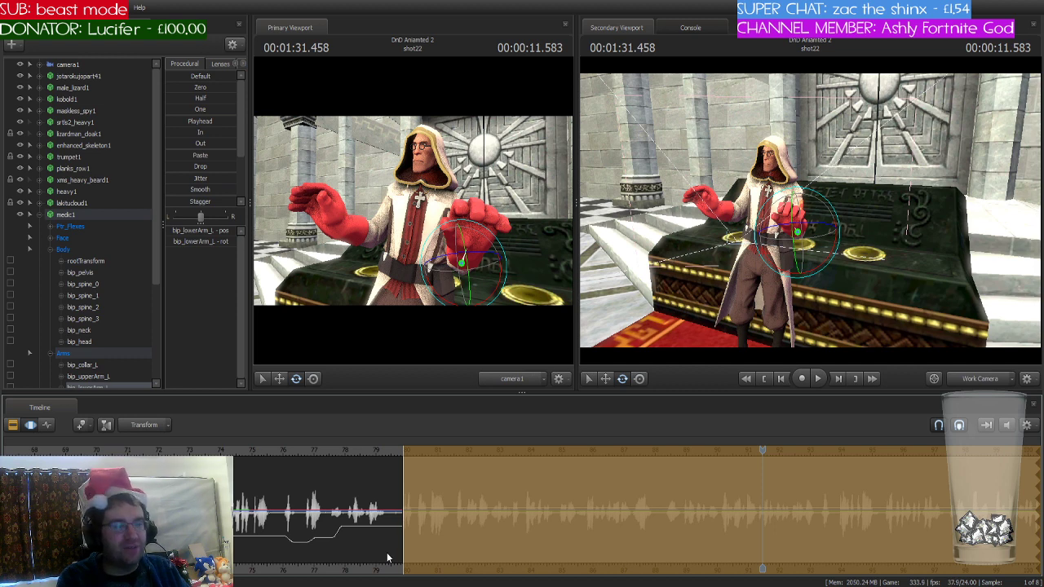
- Play shot22 from its first frame to hear the opening dialogue, then return the playhead to the shot's start
key(Home)
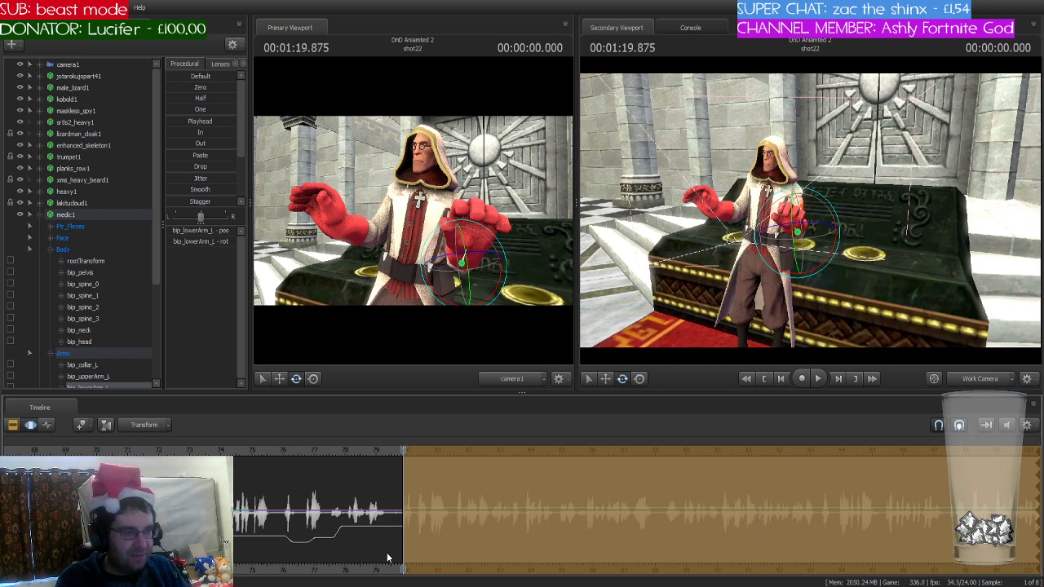
drag(928, 210, 921, 244)
key(w)
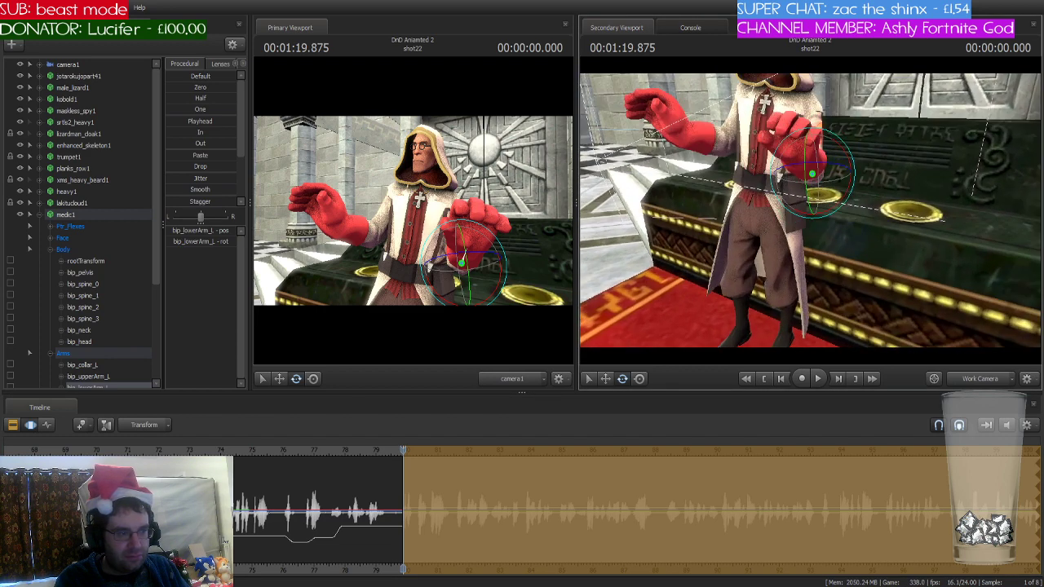
key(space)
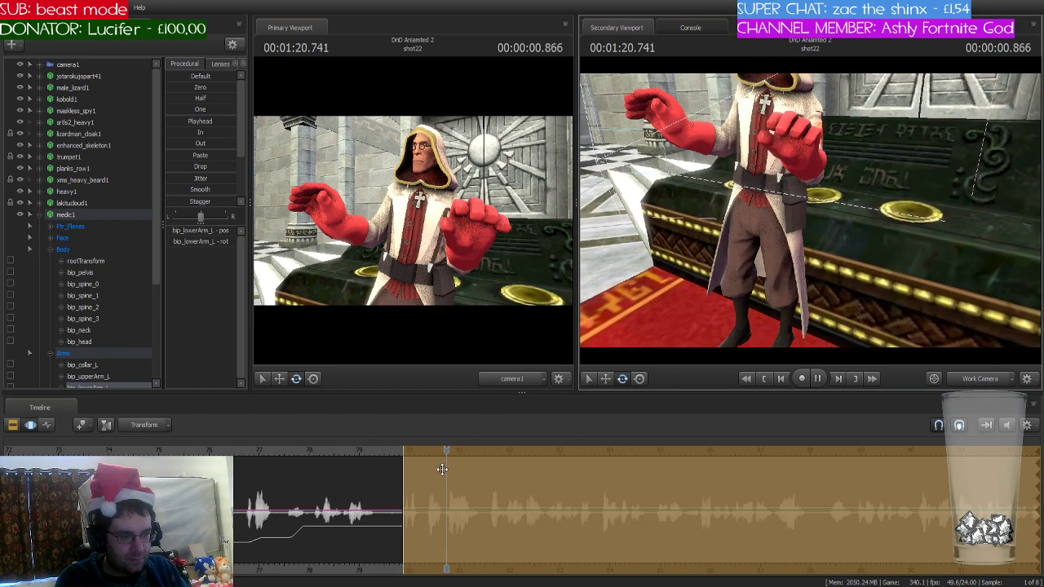
drag(448, 462, 378, 461)
click(379, 461)
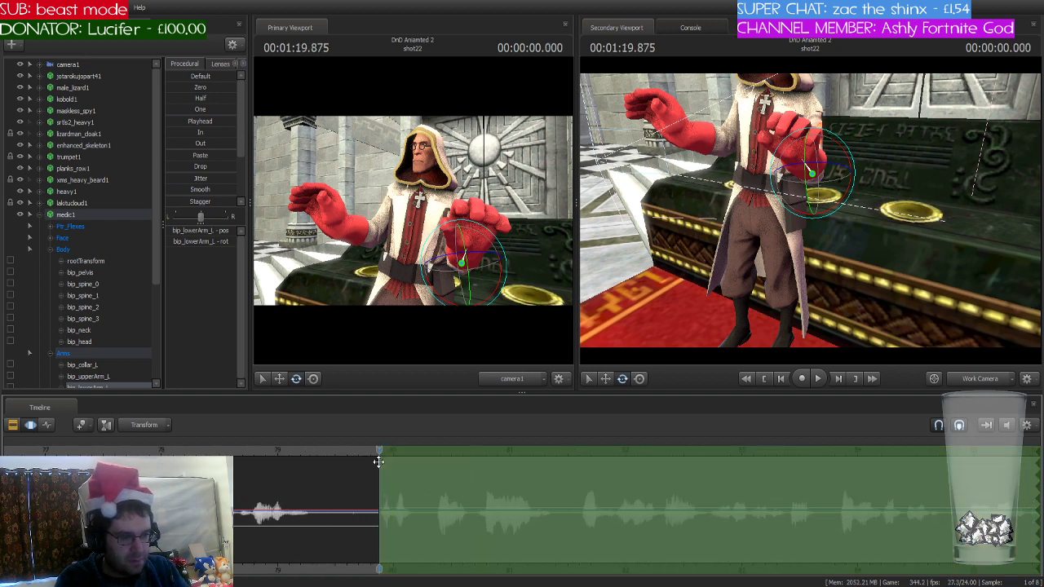
- Move the playhead to 00:00:00.333 in shot22 and make the time selection ease in from the shot's start to that frame
key(Right)
key(Right)
key(Right)
key(Right)
key(Right)
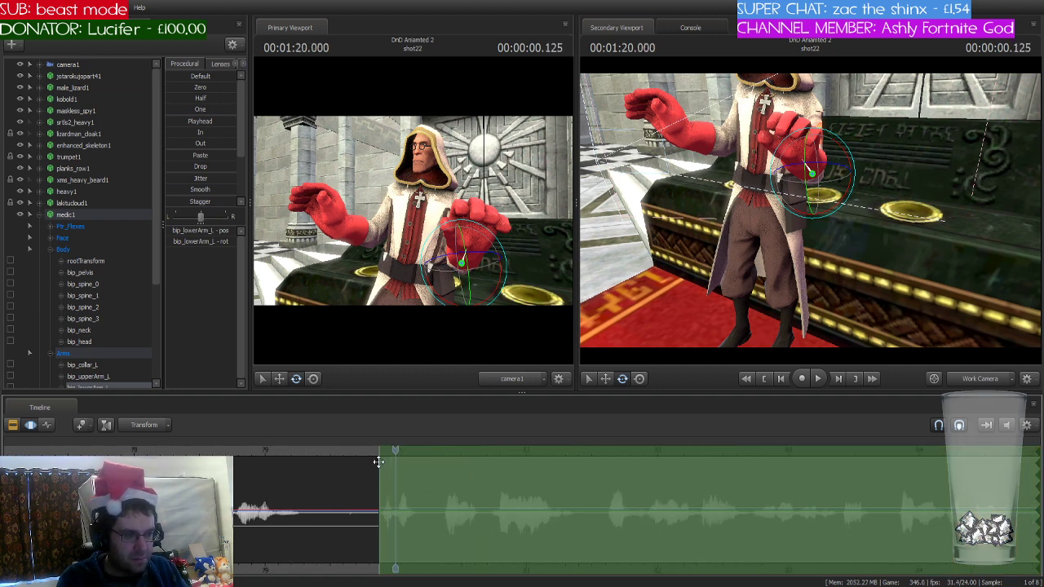
key(Right)
key(Right)
key(Right)
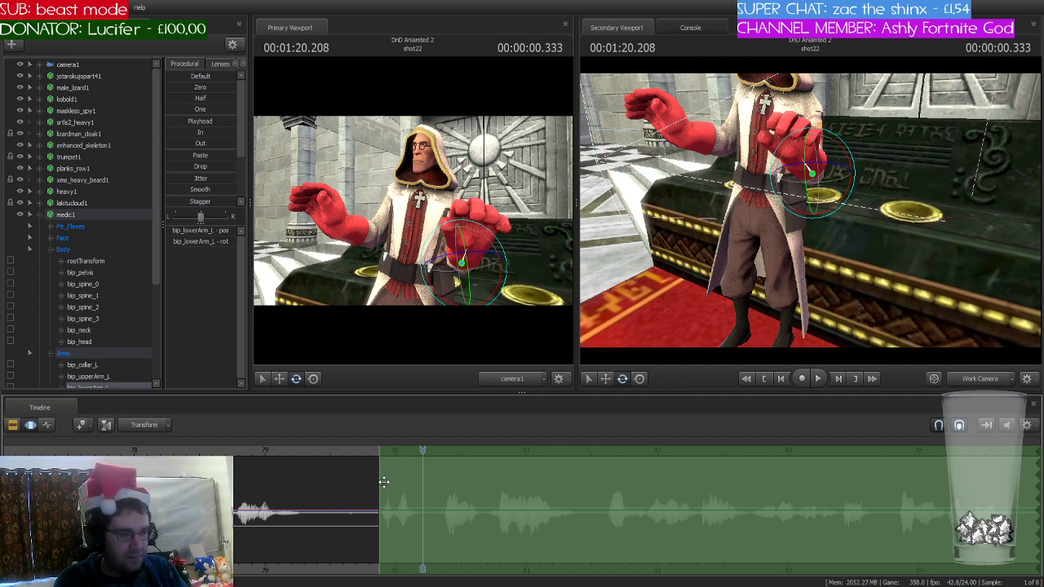
drag(382, 481, 422, 481)
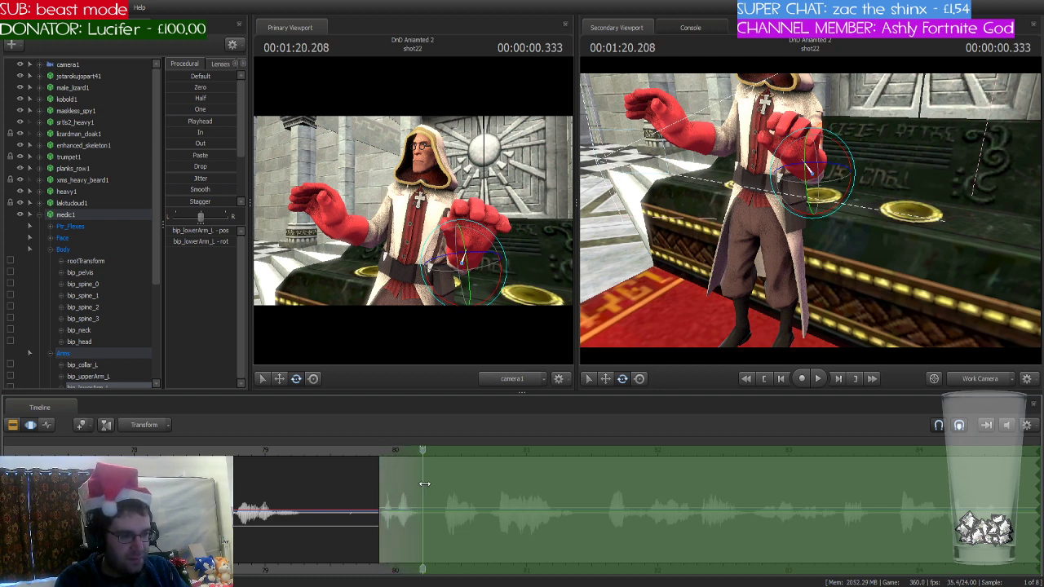
- Rotate medic1's lower spine to turn the torso and lean the upper body
drag(754, 270, 755, 236)
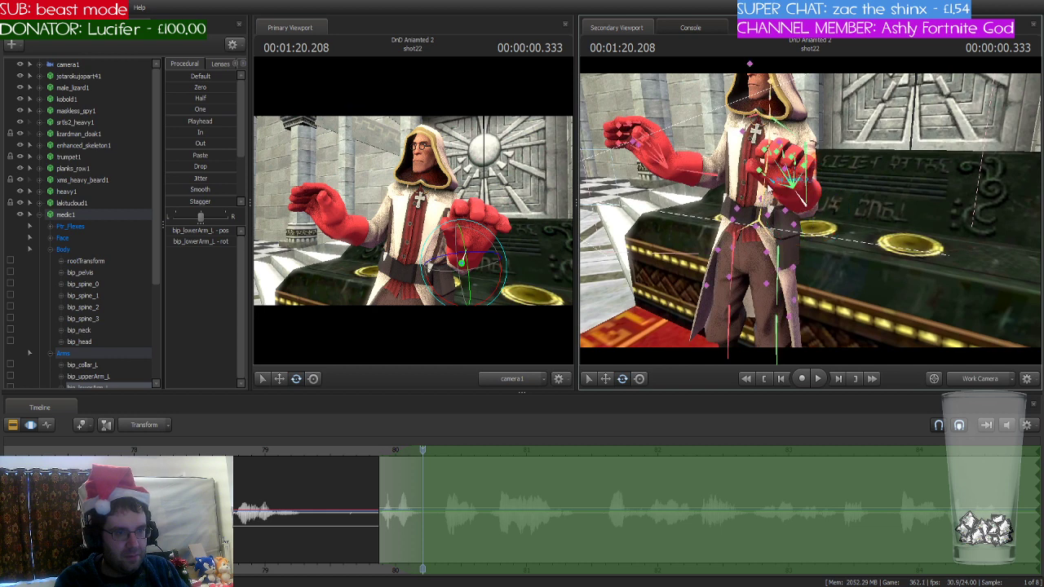
click(765, 197)
drag(760, 193, 753, 184)
- Rotate medic1's bip_lowerArm_R to lower the right forearm and bip_upperArm_L to swing the left arm outwards
click(690, 165)
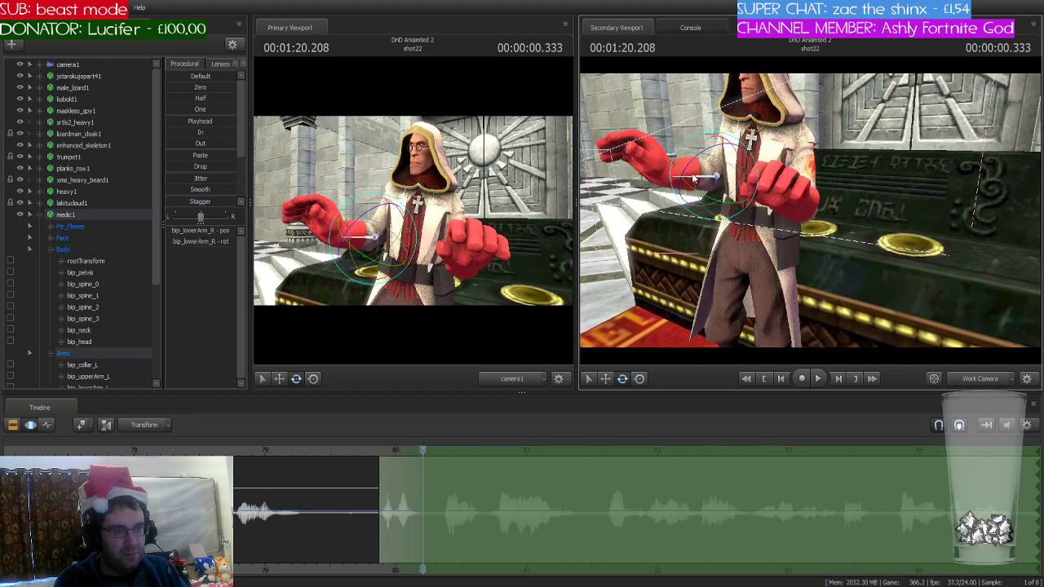
drag(693, 160, 697, 164)
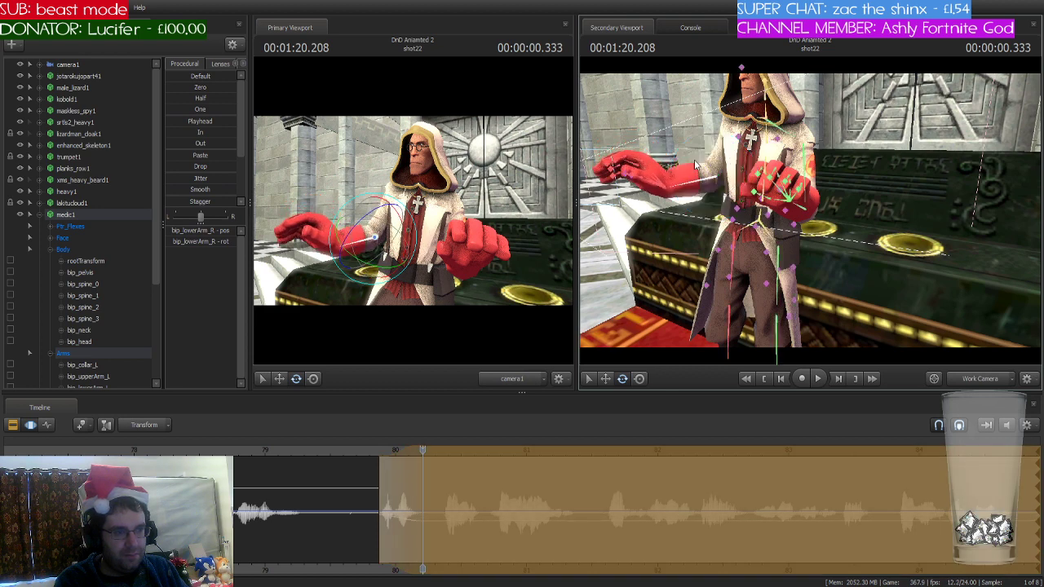
ctrl+click(803, 169)
drag(807, 164, 825, 165)
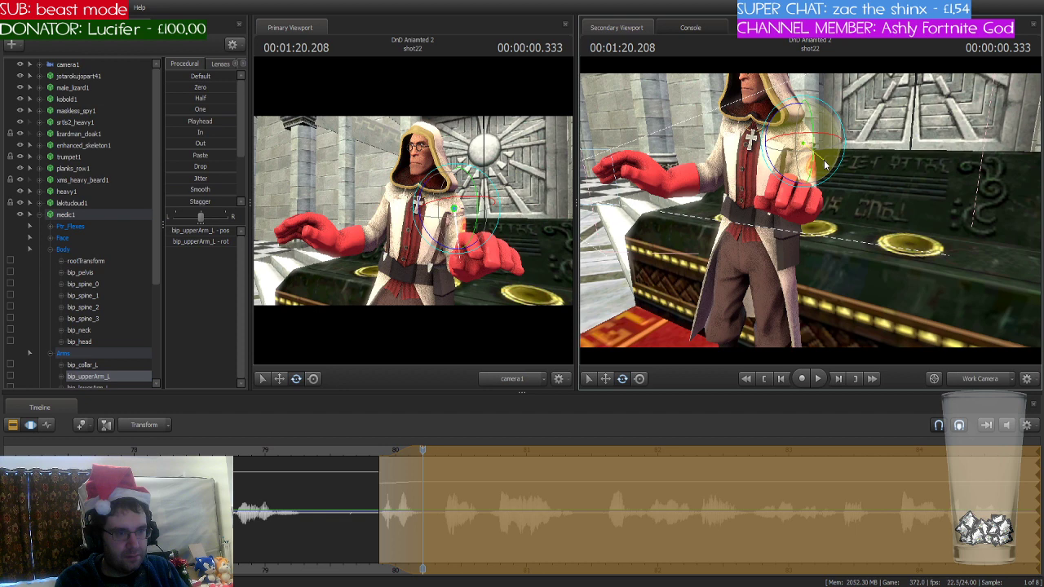
- Shift the time selection's ease-in to run from 00:00:00.458 to 00:00:00.791 and rotate bip_spine_0 to turn the torso slightly
mouse_move(422, 449)
mouse_down()
mouse_move(371, 449)
mouse_move(465, 458)
mouse_up()
key(Escape)
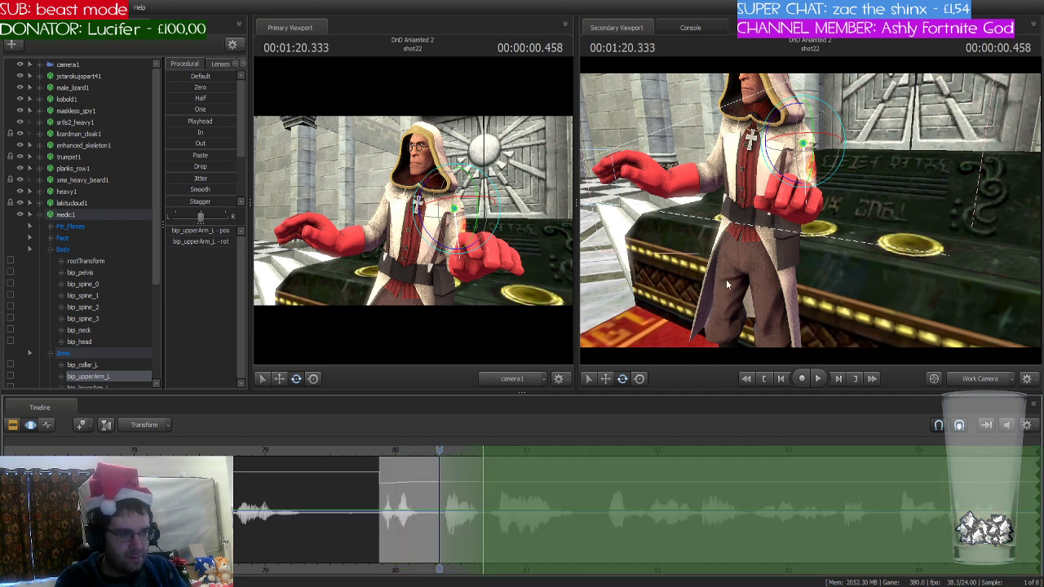
ctrl+click(764, 193)
drag(764, 199, 766, 200)
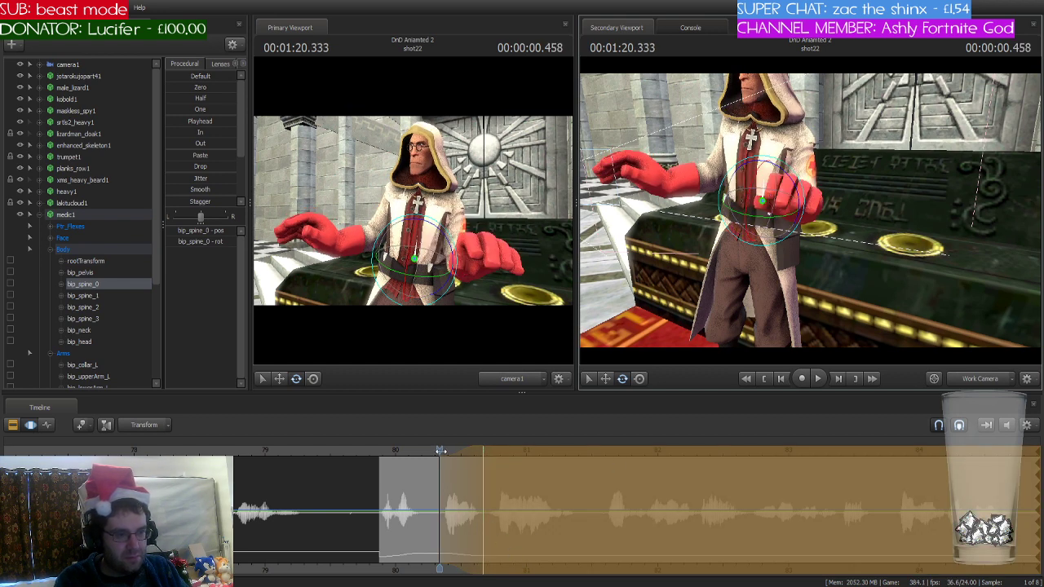
- Play shot22 to check the torso and arm movement against the audio, then return the playhead to 00:00:00.458
key(space)
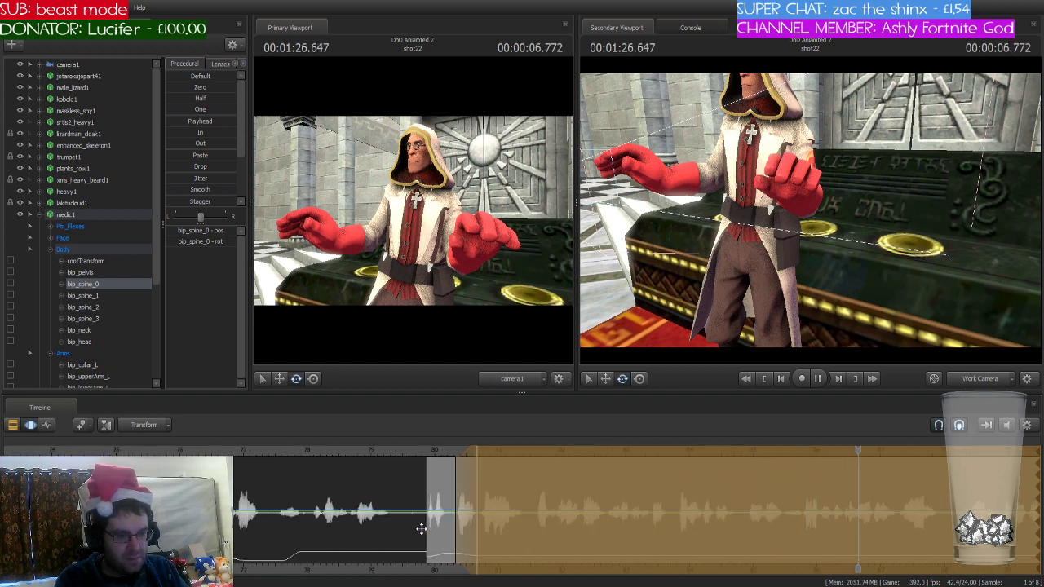
key(space)
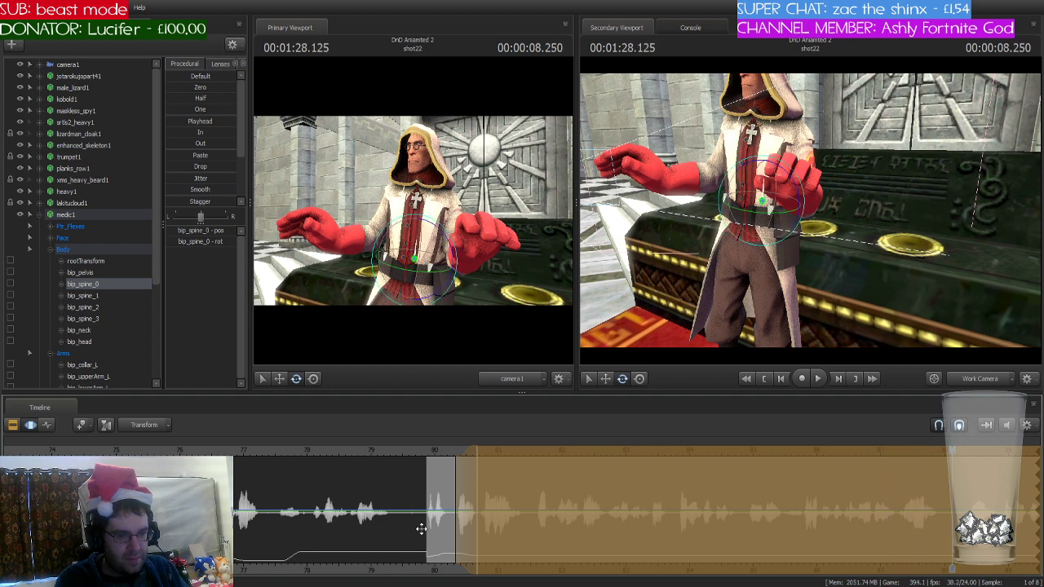
click(456, 442)
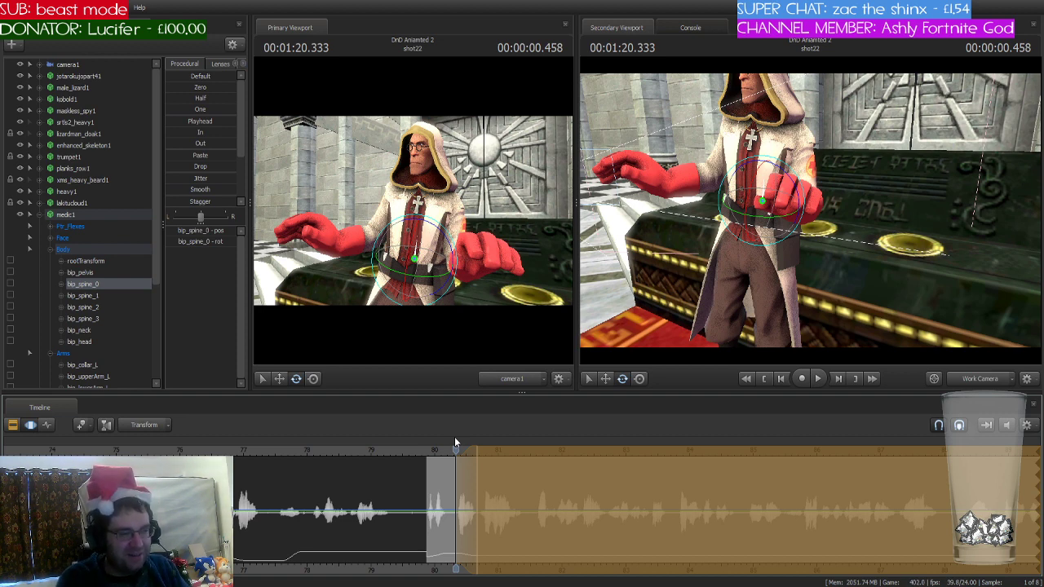
- At 00:00:00.791, rotate medic1's left upper arm and bip_lowerArm_L to lower the left arm to his side
click(461, 449)
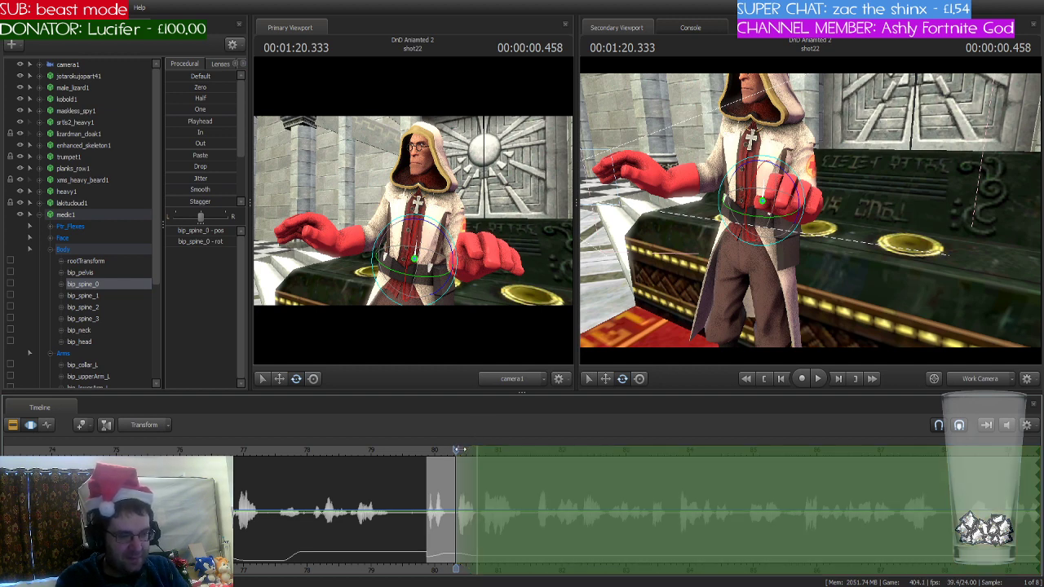
drag(454, 451, 477, 451)
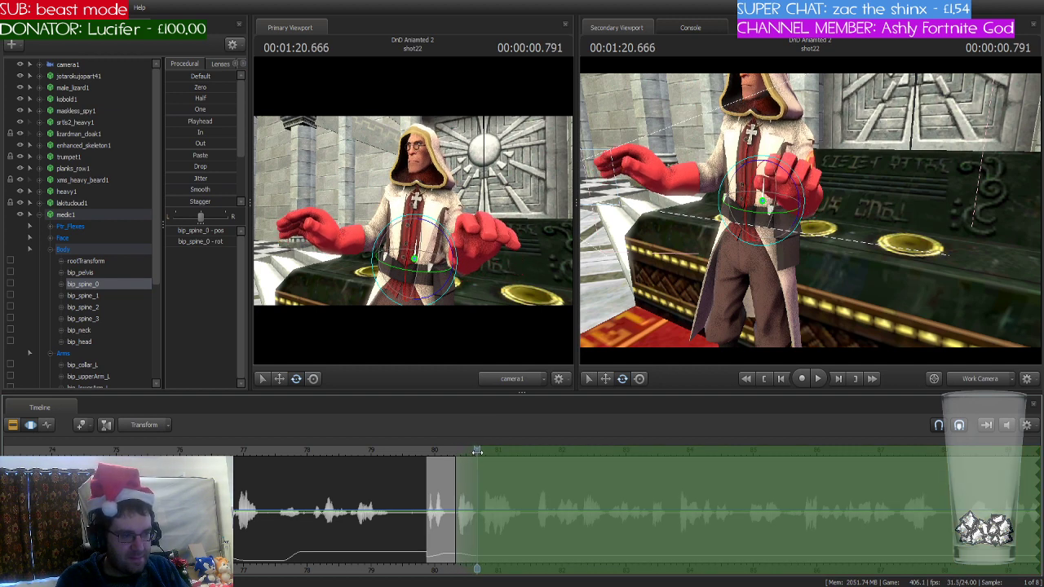
drag(894, 234, 866, 220)
key(w)
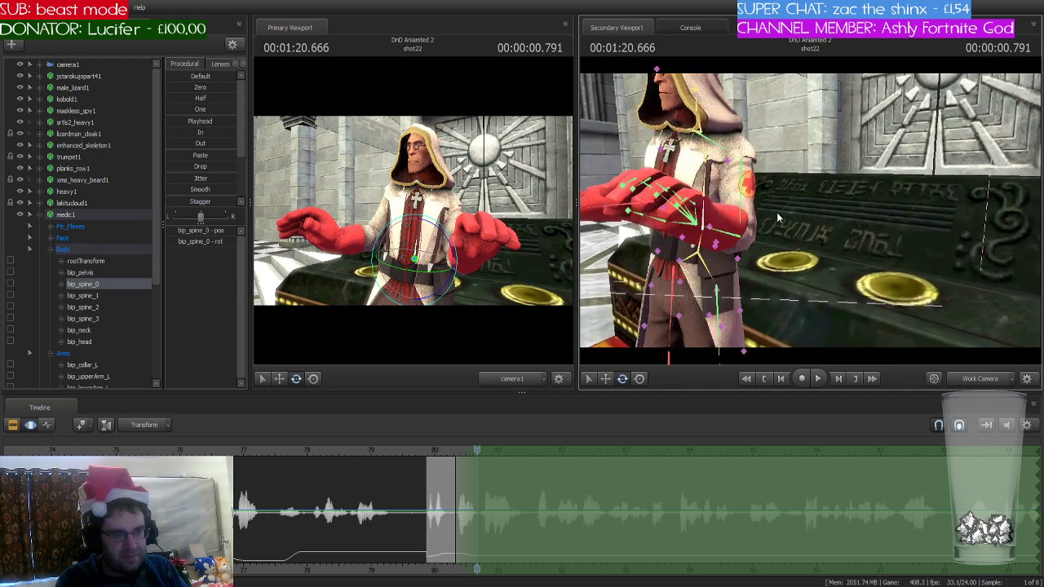
ctrl+click(741, 200)
drag(757, 157, 756, 271)
ctrl+click(740, 235)
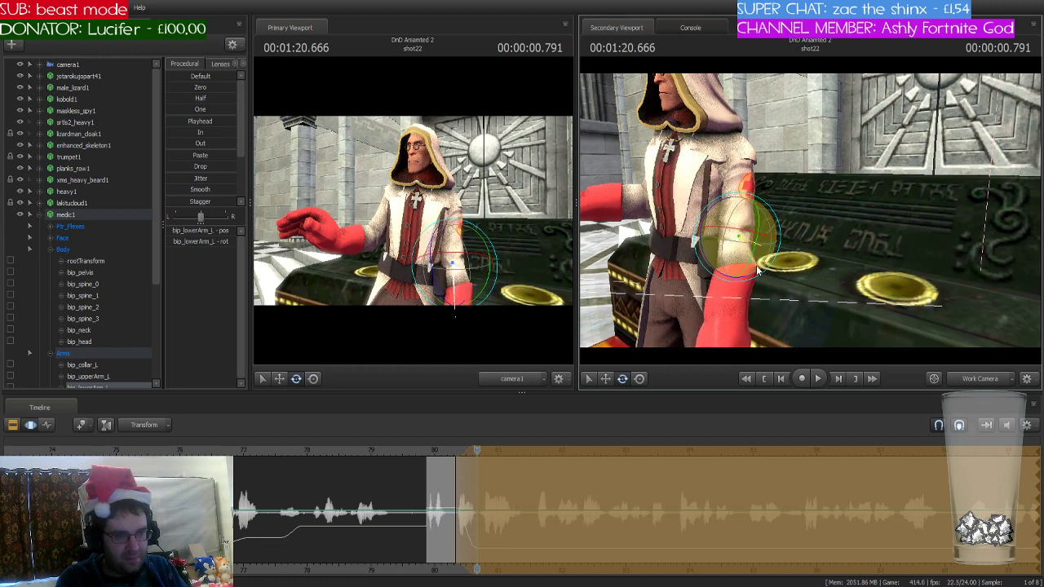
key(ctrl)
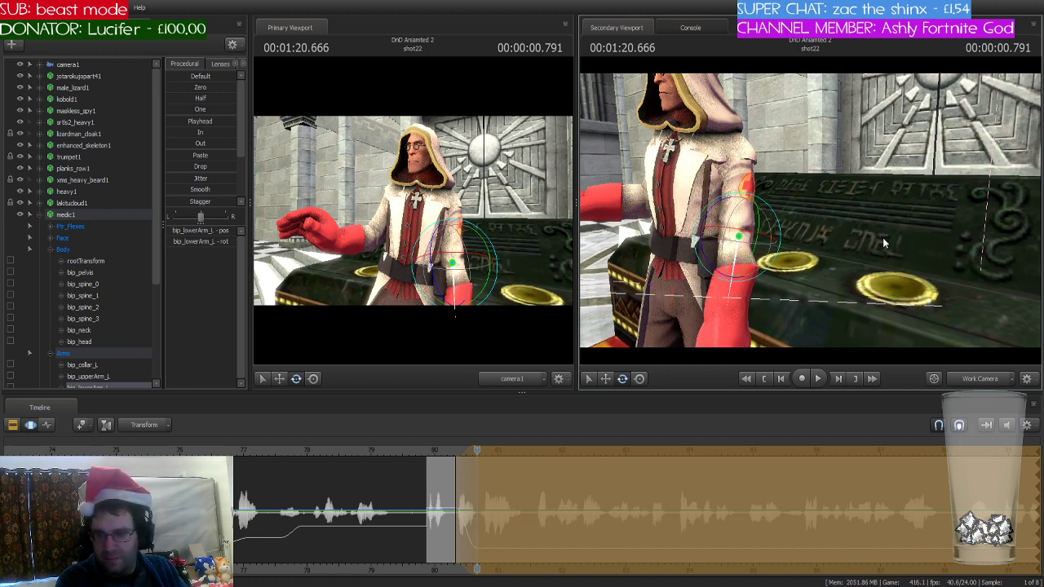
- Try a rotation of bip_upperArm_R and undo it, then rotate bip_lowerArm_R to turn the right forearm and hand outwards
drag(887, 244, 811, 214)
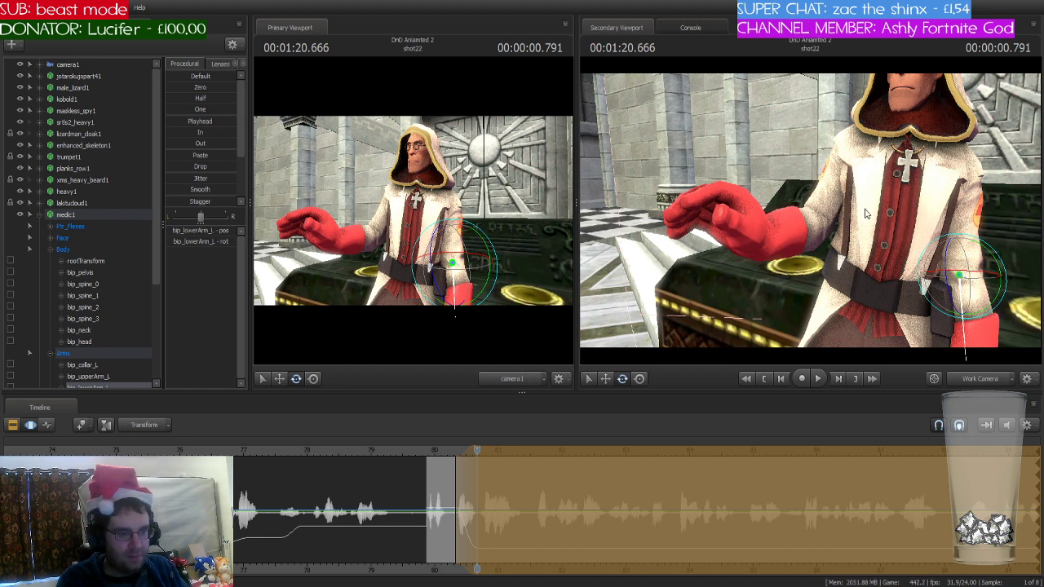
drag(807, 204, 747, 189)
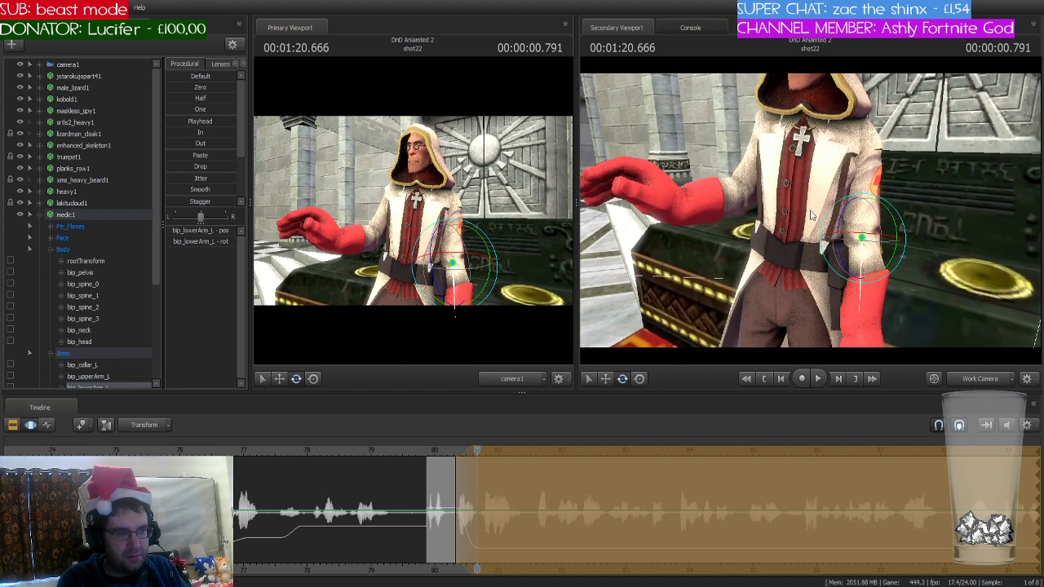
click(762, 168)
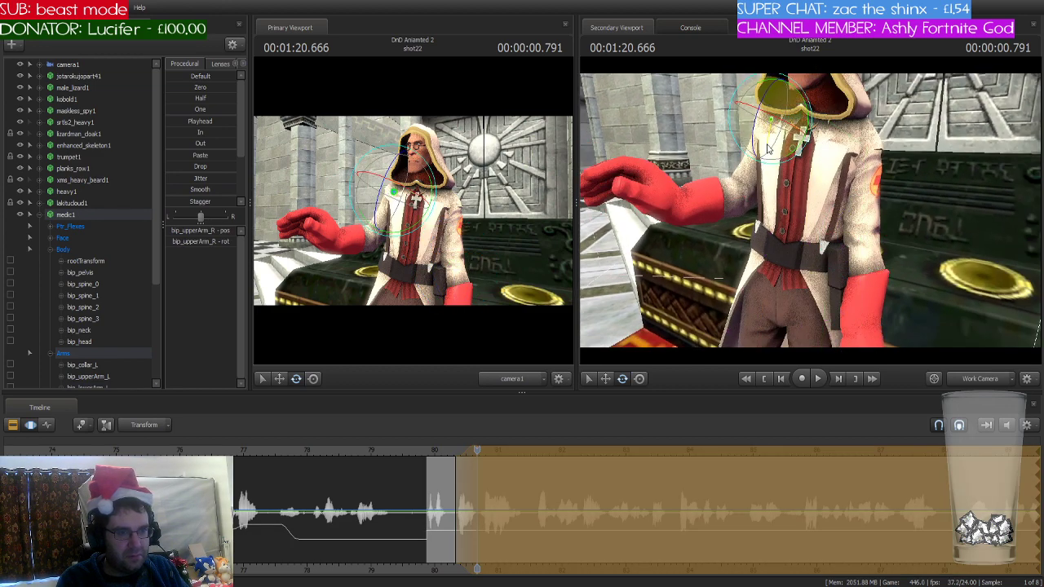
drag(775, 124, 762, 216)
key(ctrl+z)
click(759, 210)
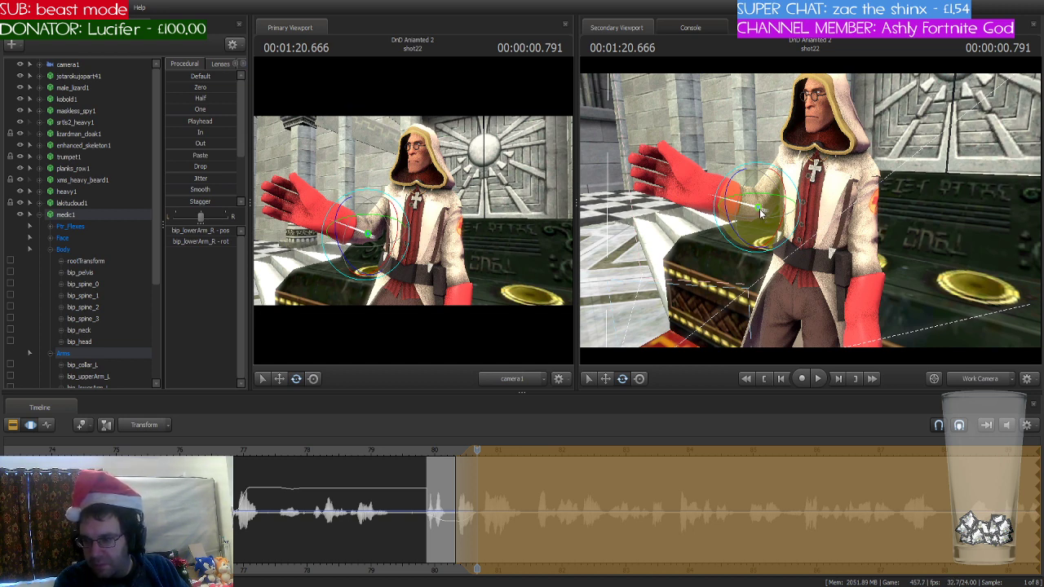
- Rotate bip_upperArm_R to raise the right arm and bip_head to turn the hooded head towards the raised hand
click(703, 198)
click(779, 189)
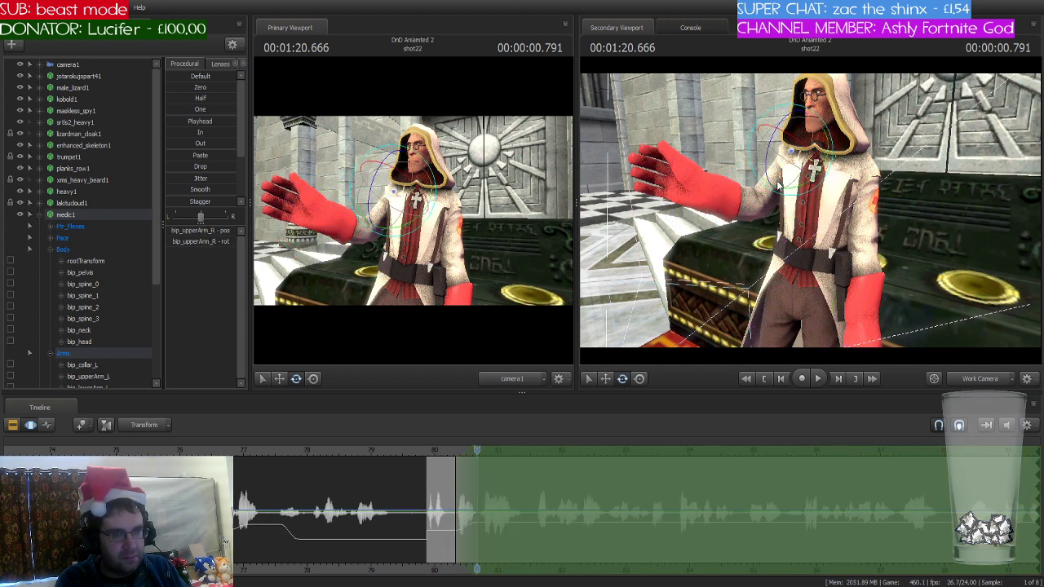
drag(779, 189, 772, 169)
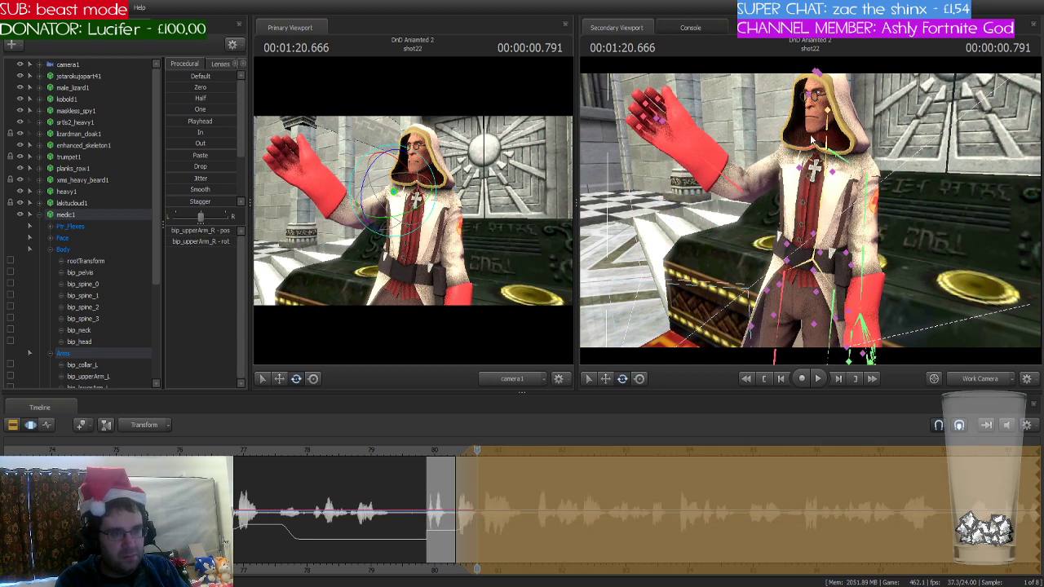
click(839, 122)
drag(840, 137, 805, 124)
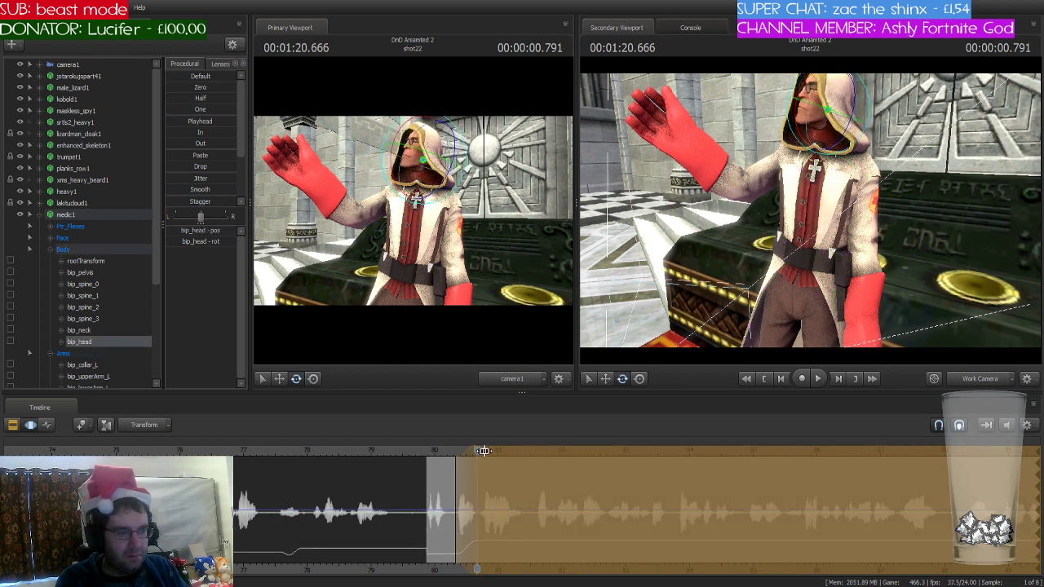
- Move the time selection's ease-in to run from 00:00:01.750 to 00:00:02.083, matching it to the next spoken phrase
drag(477, 451, 534, 456)
scroll(533, 457, up, 1)
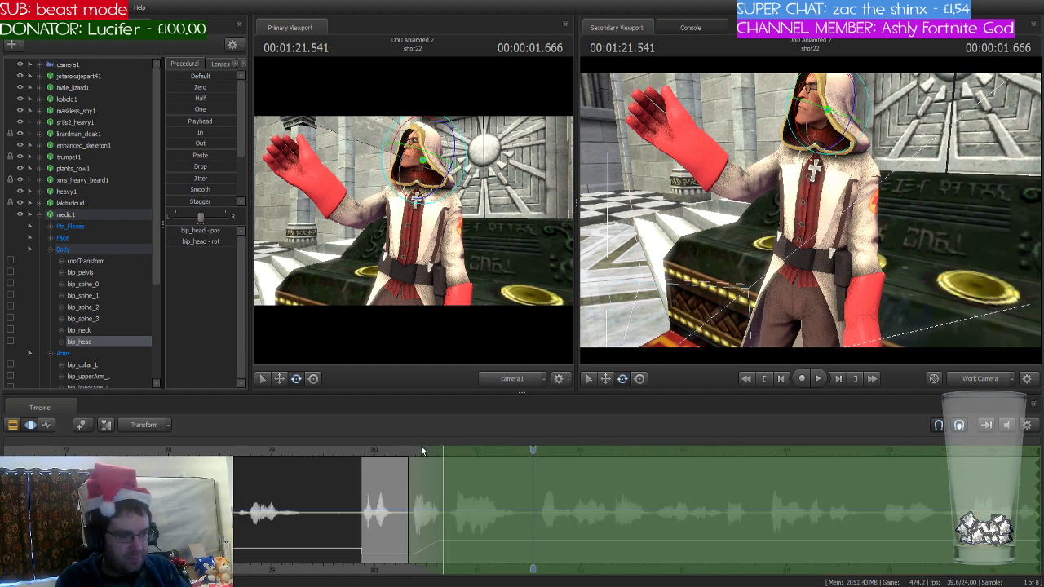
key(space)
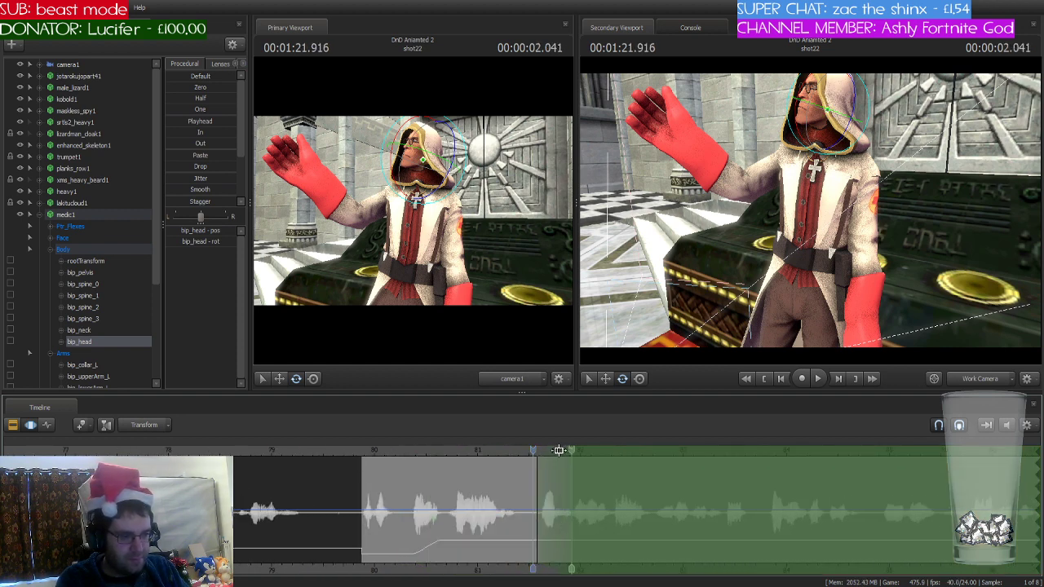
key(space)
drag(533, 450, 550, 450)
key(space)
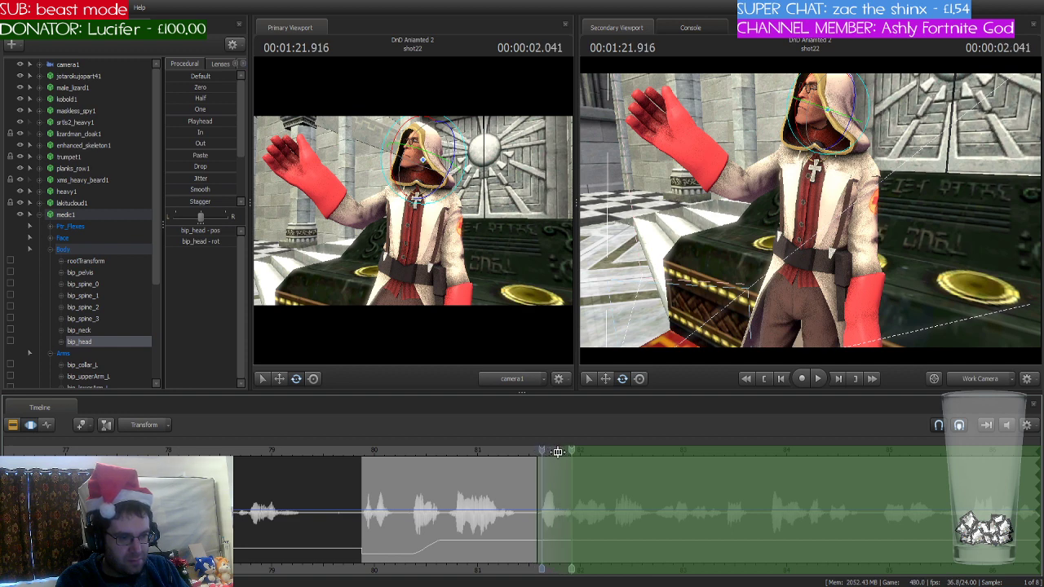
key(space)
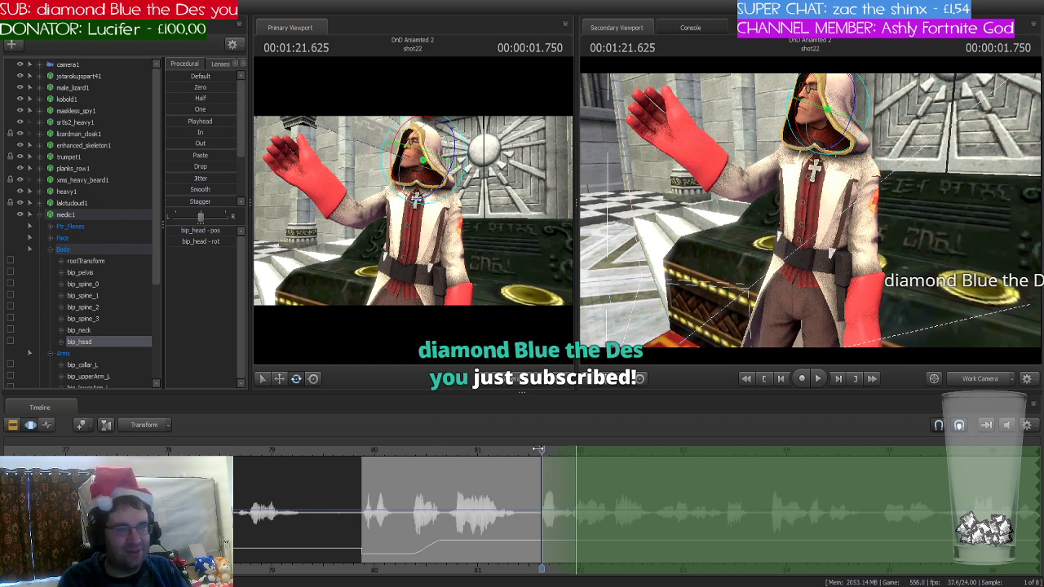
- Rotate medic1's bip_spine_0 to turn the torso towards the raised arm and move the playhead to 00:00:02.083
drag(750, 236, 788, 221)
ctrl+click(803, 243)
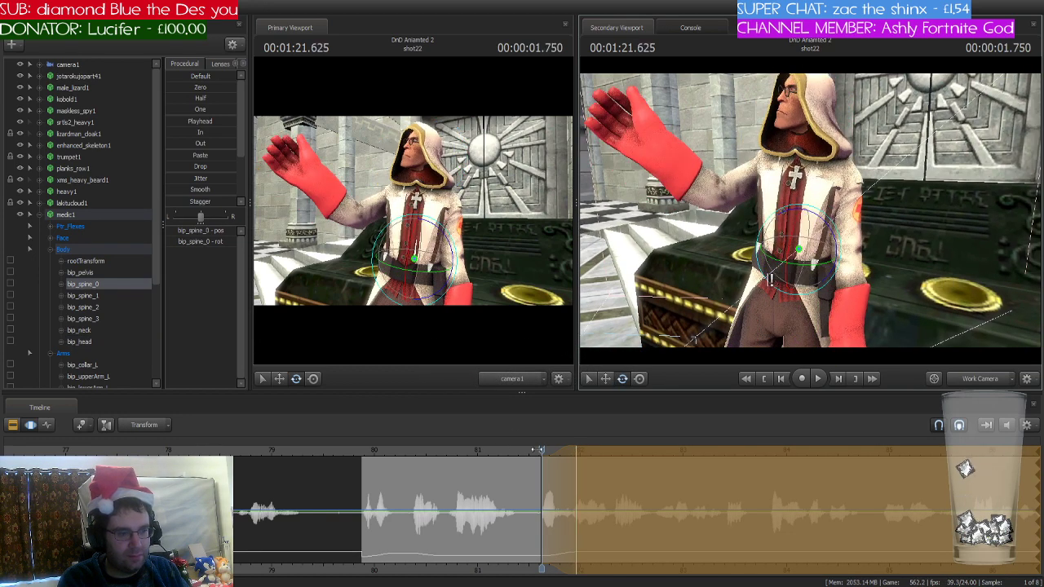
drag(541, 451, 576, 452)
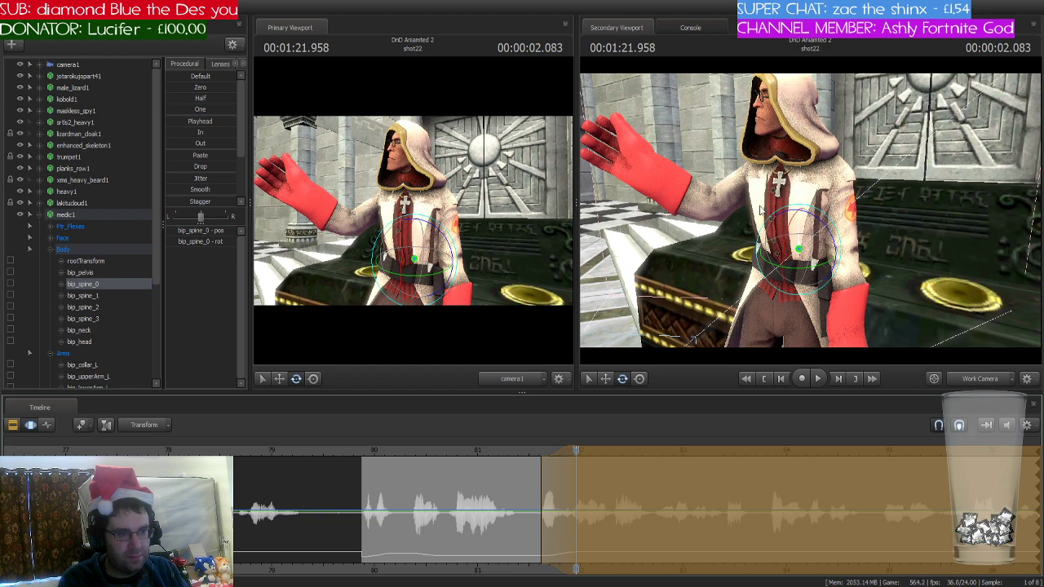
- Rotate medic1's right upper arm and bip_lowerArm_R to lower the outstretched right hand to about chest height
click(747, 179)
drag(747, 179, 718, 179)
click(698, 207)
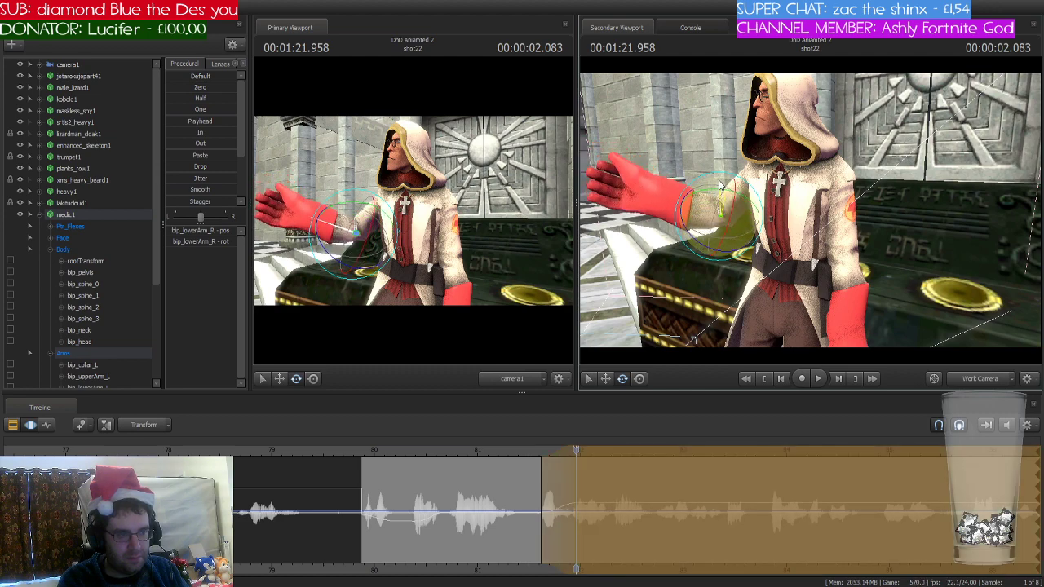
- Play the audio and move the time selection's ease-in to the next spoken phrase, with the playhead at 00:00:03.166
click(359, 450)
key(space)
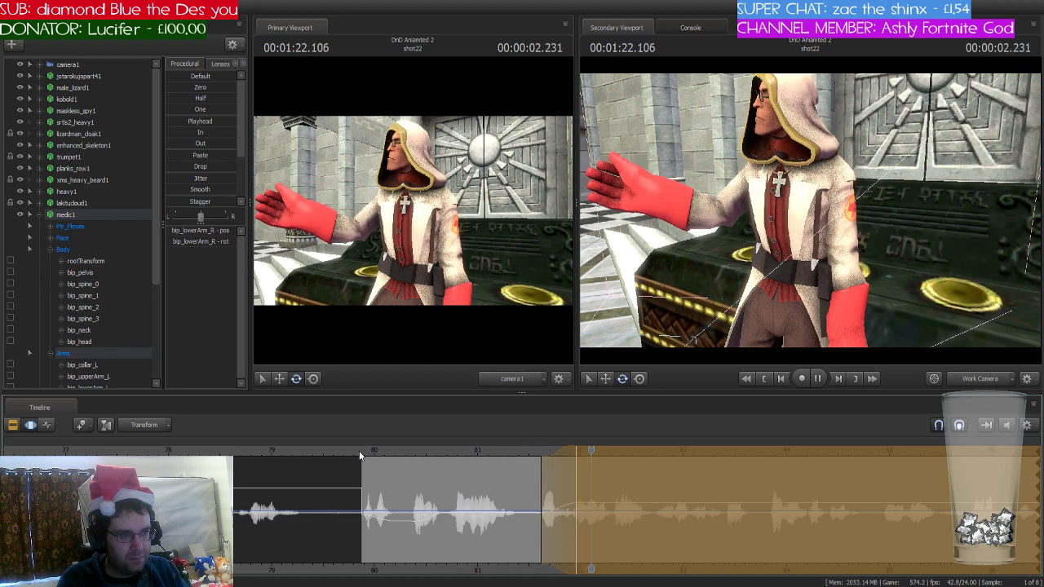
key(space)
key(Return)
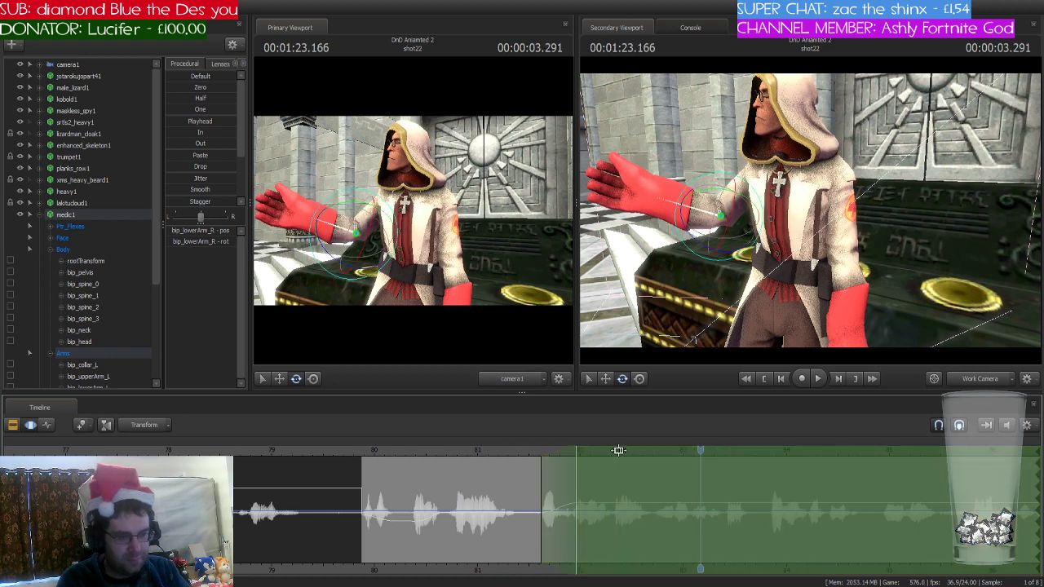
drag(560, 453, 687, 453)
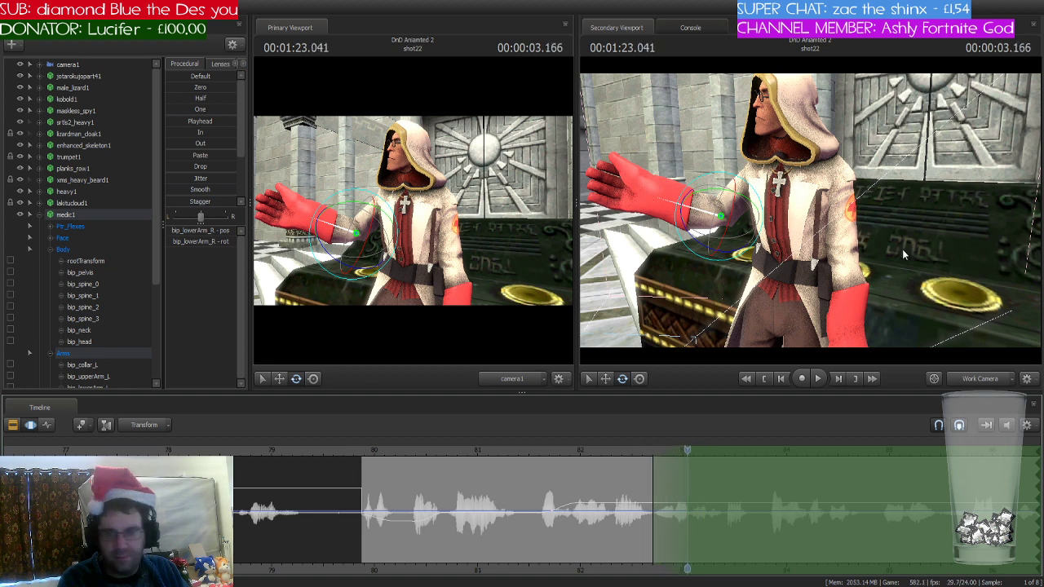
- Rotate medic1's bip_head to turn the hooded face away from the outstretched hand and towards the camera
drag(910, 181, 818, 199)
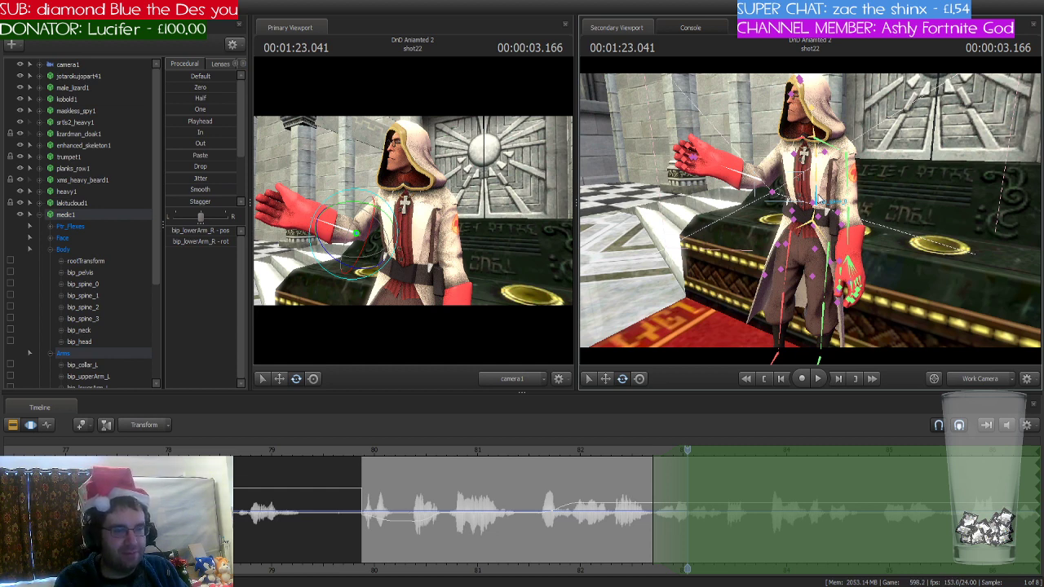
key(w)
drag(818, 198, 812, 199)
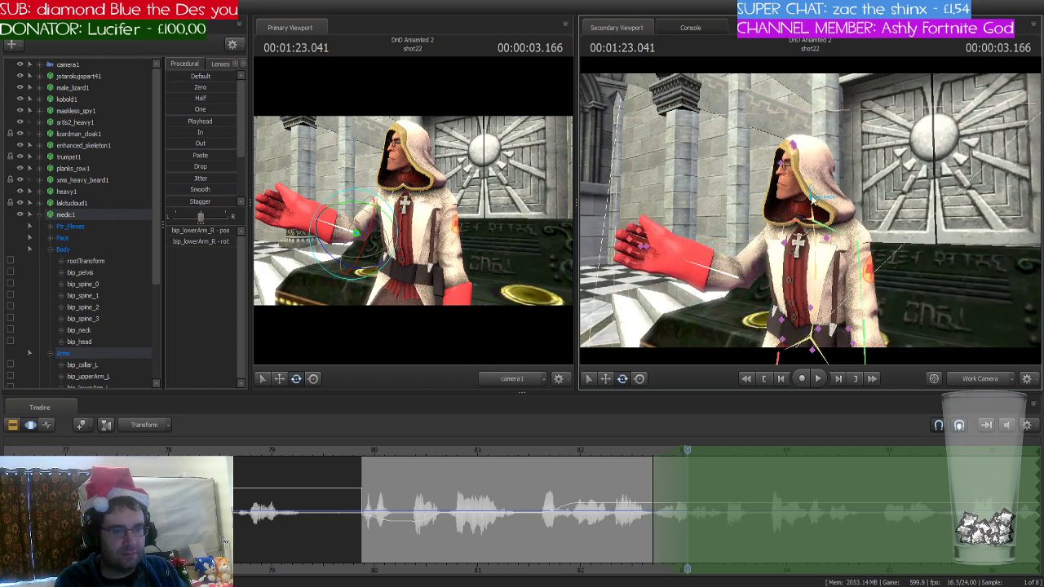
click(812, 198)
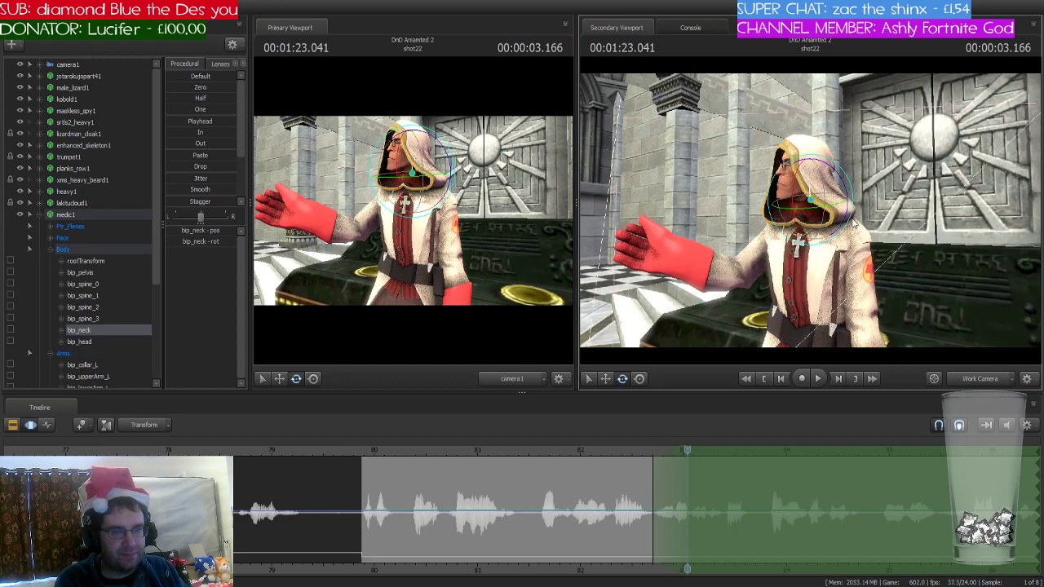
click(813, 189)
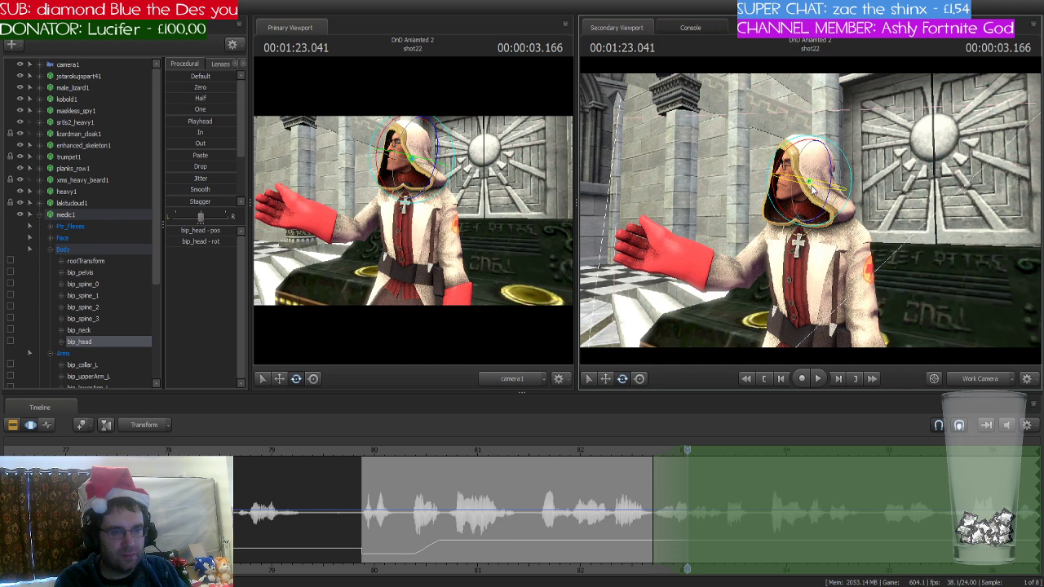
mouse_move(813, 188)
mouse_down()
mouse_move(833, 198)
mouse_move(809, 208)
mouse_move(819, 201)
mouse_up()
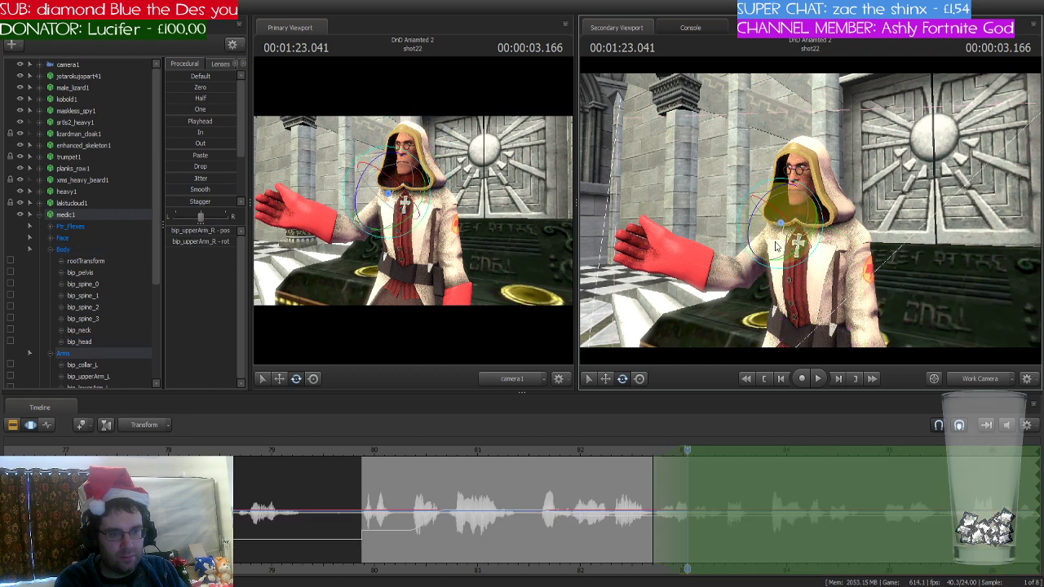
- Rotate bip_upperArm_R and bip_lowerArm_R to pull the right elbow in and raise the hand beside the shoulder
click(777, 242)
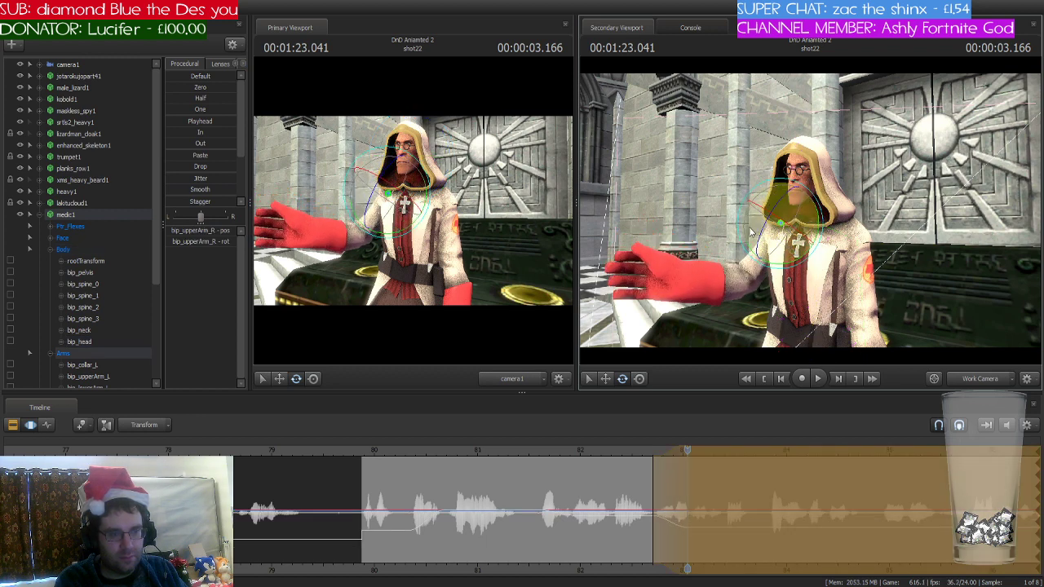
click(748, 298)
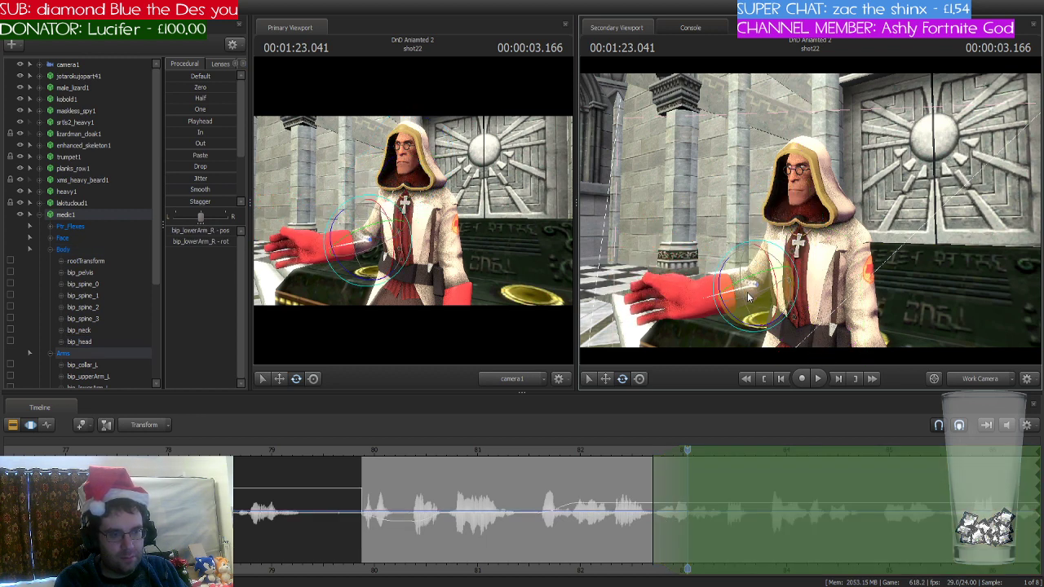
drag(775, 296, 792, 282)
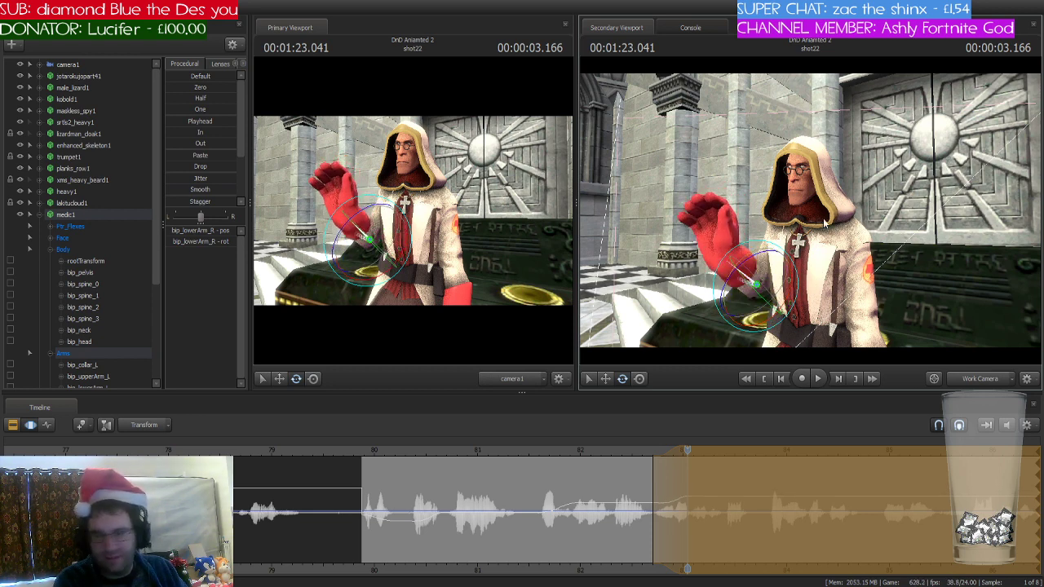
- Tilt the right hand with bip_hand_R and rotate bip_index_0_R and bip_index_1_R to begin straightening the index finger
mouse_move(818, 221)
mouse_down()
mouse_move(799, 219)
mouse_move(818, 221)
mouse_up()
click(801, 292)
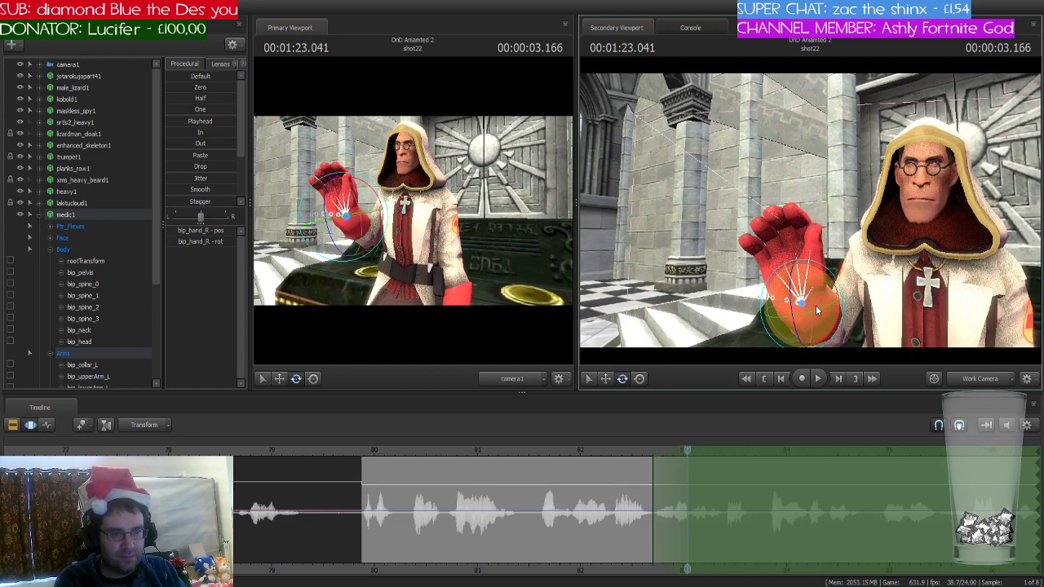
drag(814, 331, 811, 216)
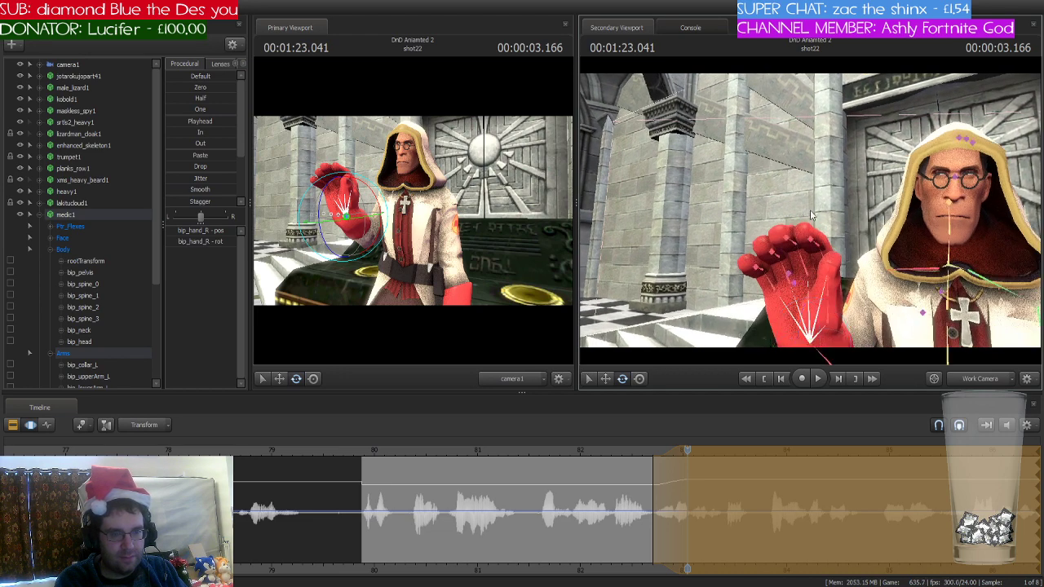
click(820, 259)
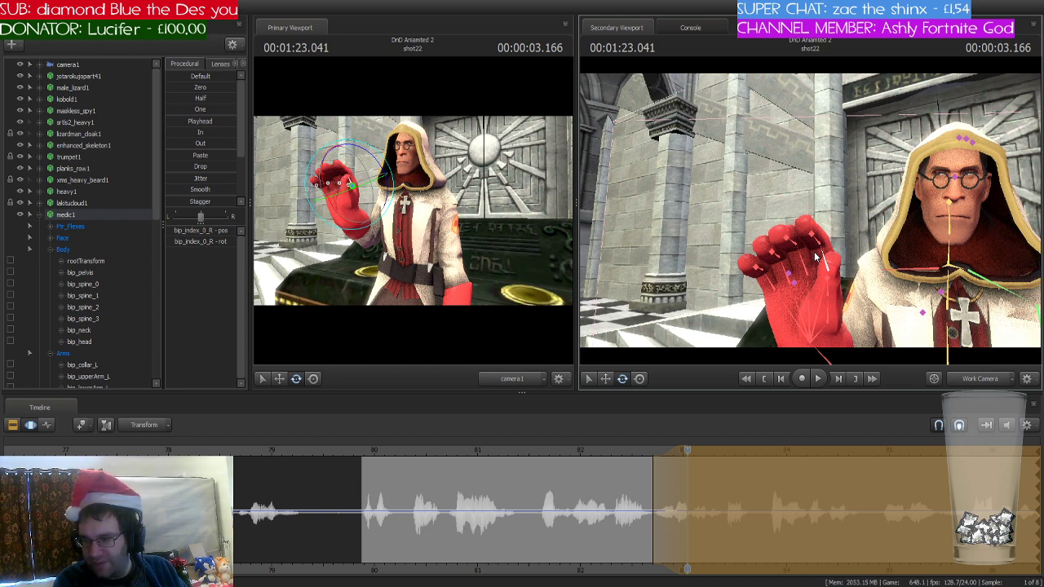
click(813, 249)
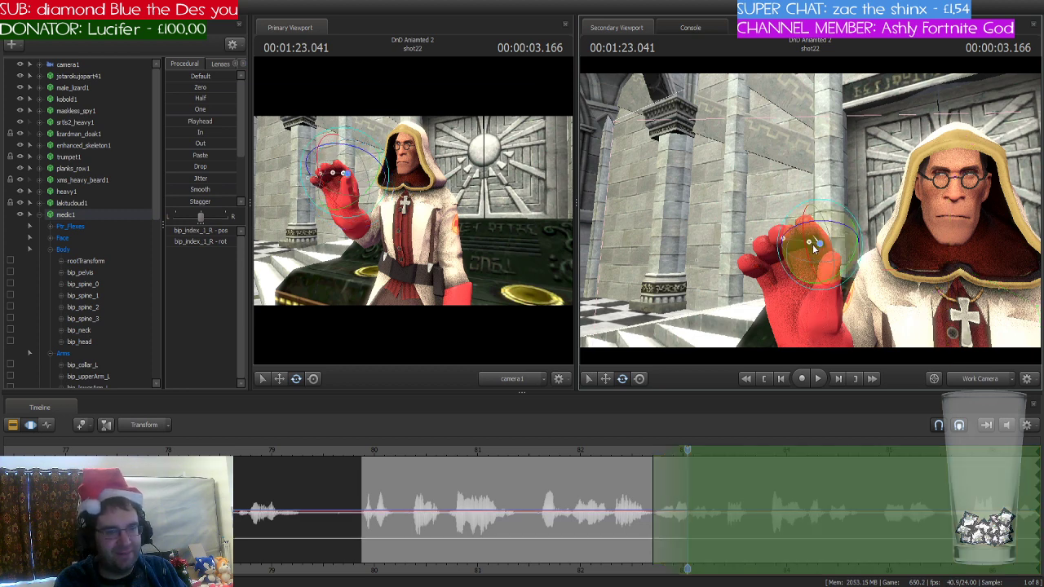
click(813, 249)
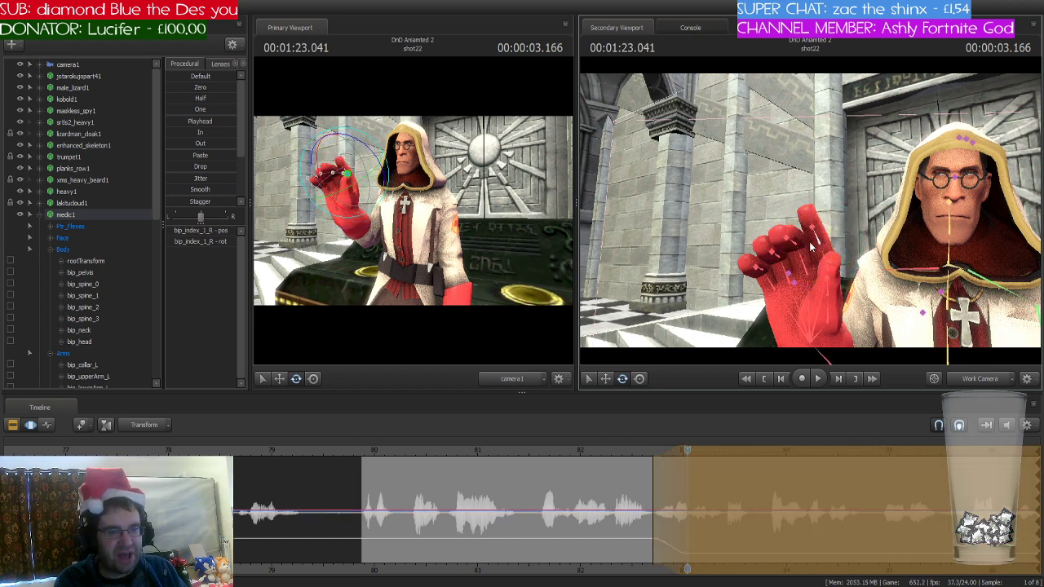
- Rotate the right middle, ring and pinky finger bones together to curl them into the palm, leaving the index finger pointing up
ctrl+click(787, 241)
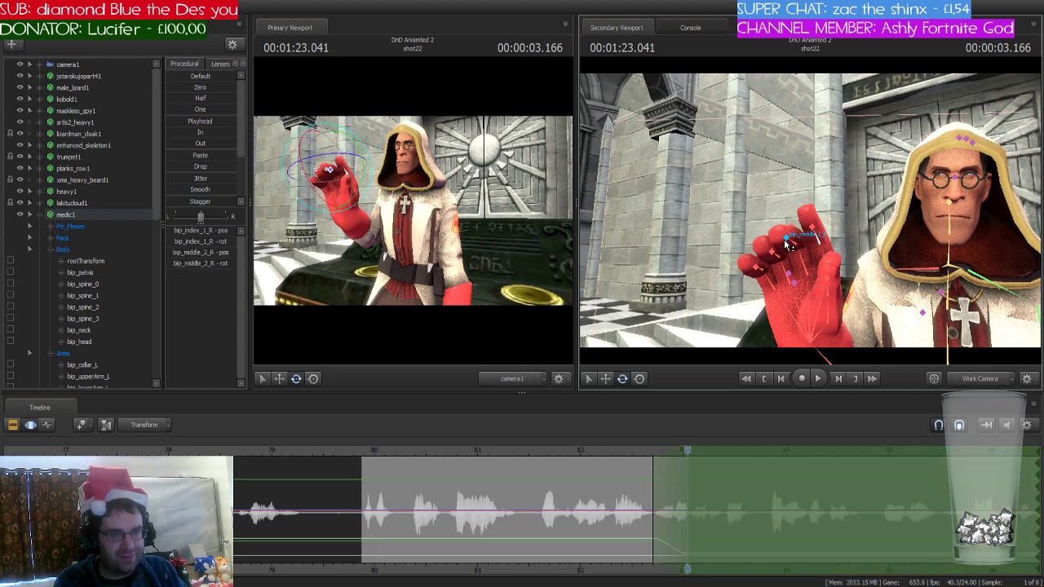
ctrl+click(789, 248)
ctrl+click(777, 258)
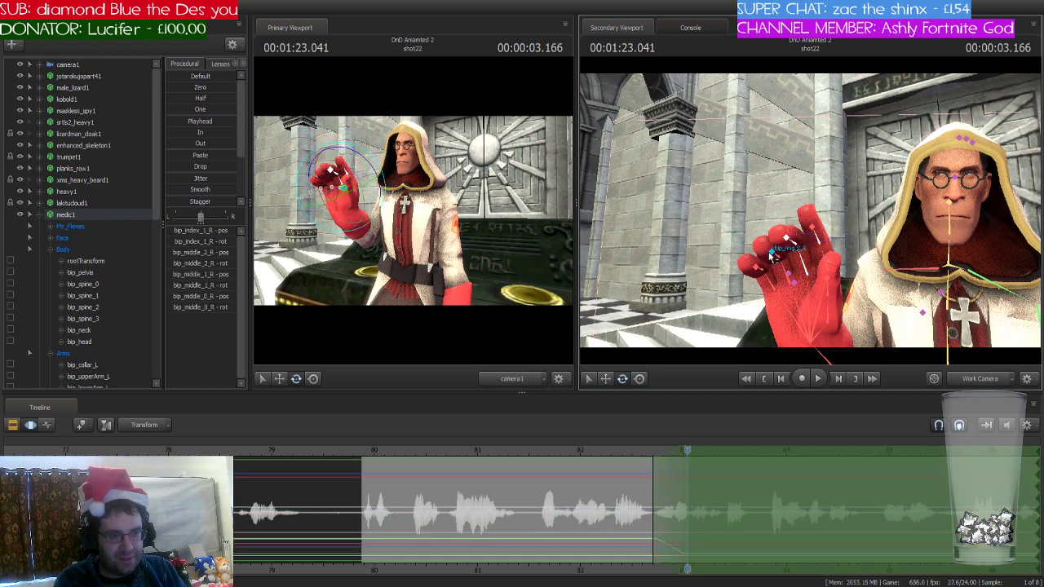
ctrl+click(781, 252)
ctrl+click(787, 271)
ctrl+click(784, 287)
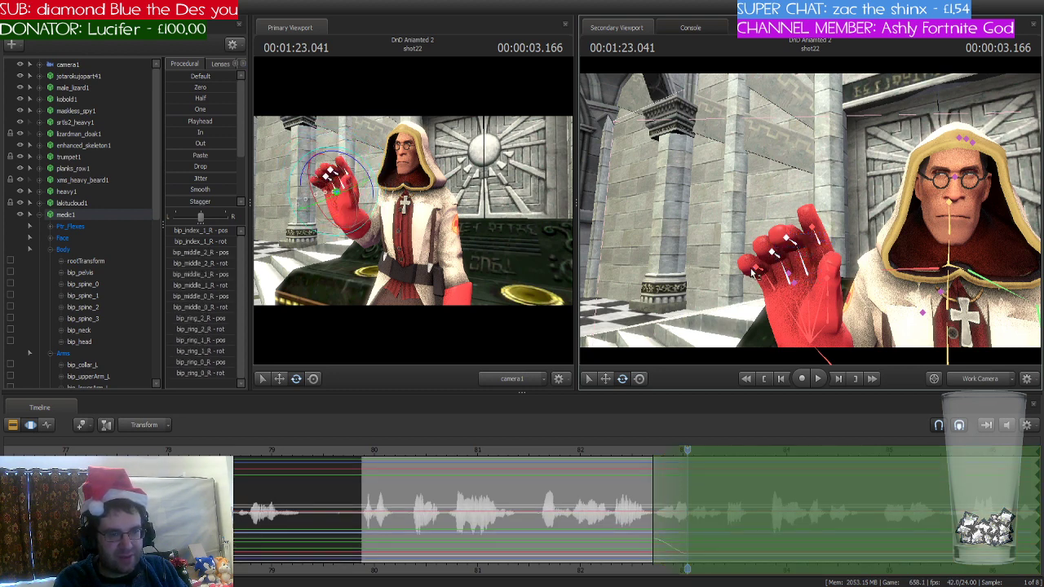
ctrl+click(789, 296)
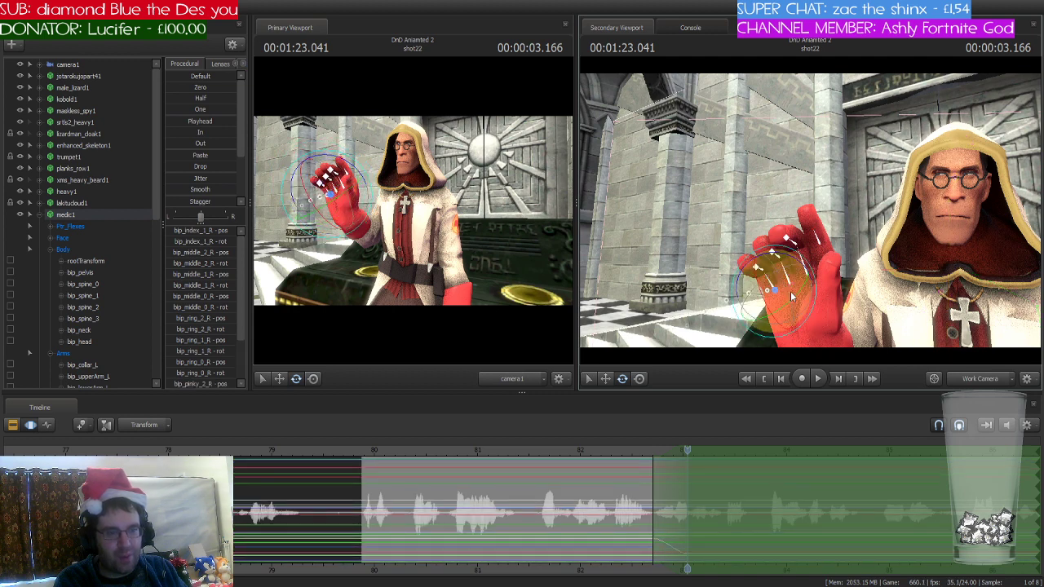
drag(762, 286, 822, 243)
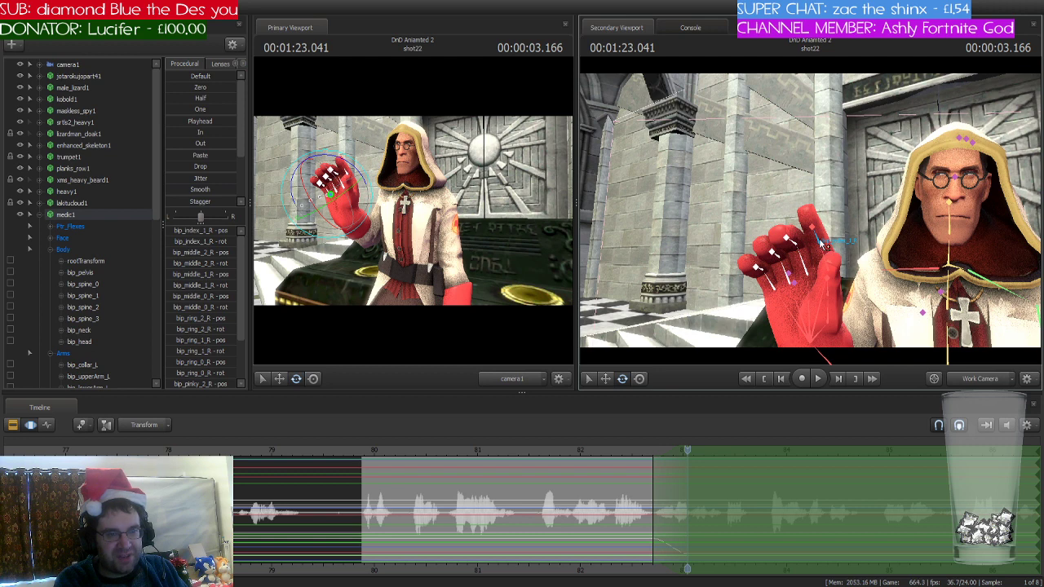
ctrl+click(822, 243)
mouse_move(765, 287)
mouse_down()
mouse_move(762, 303)
mouse_move(782, 275)
mouse_up()
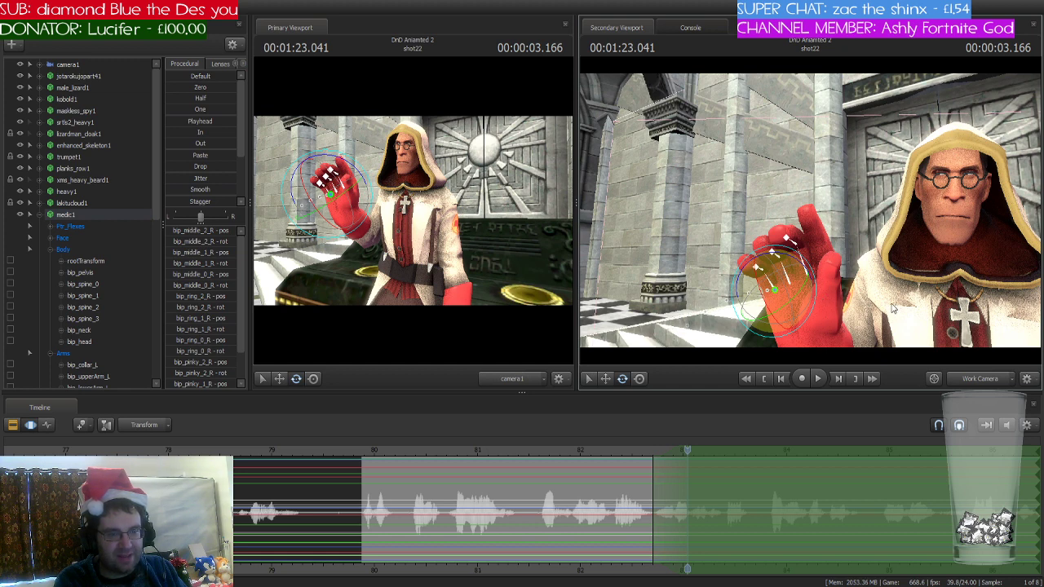
drag(786, 284, 763, 304)
drag(858, 295, 754, 315)
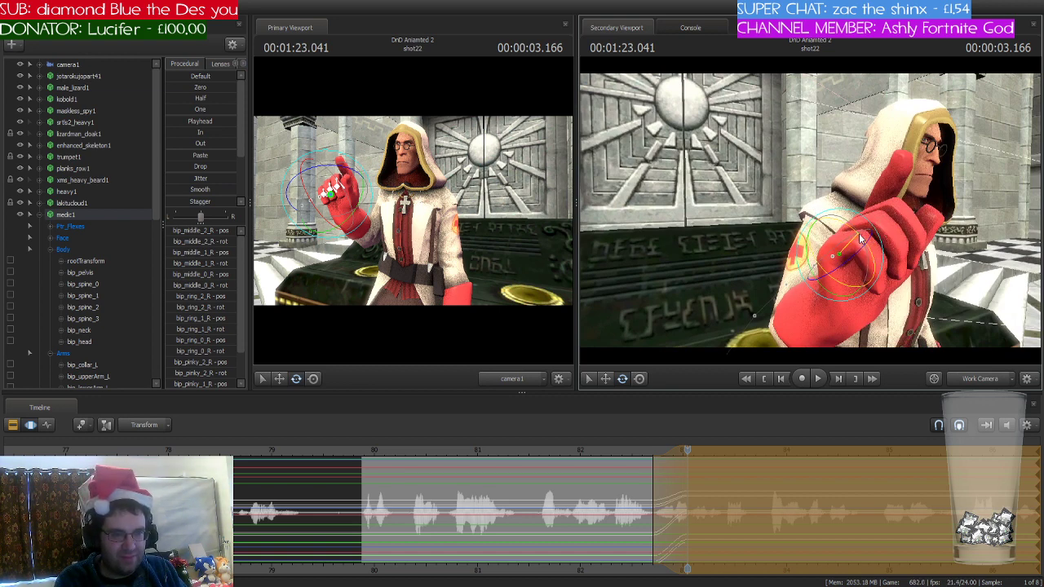
drag(858, 233, 861, 247)
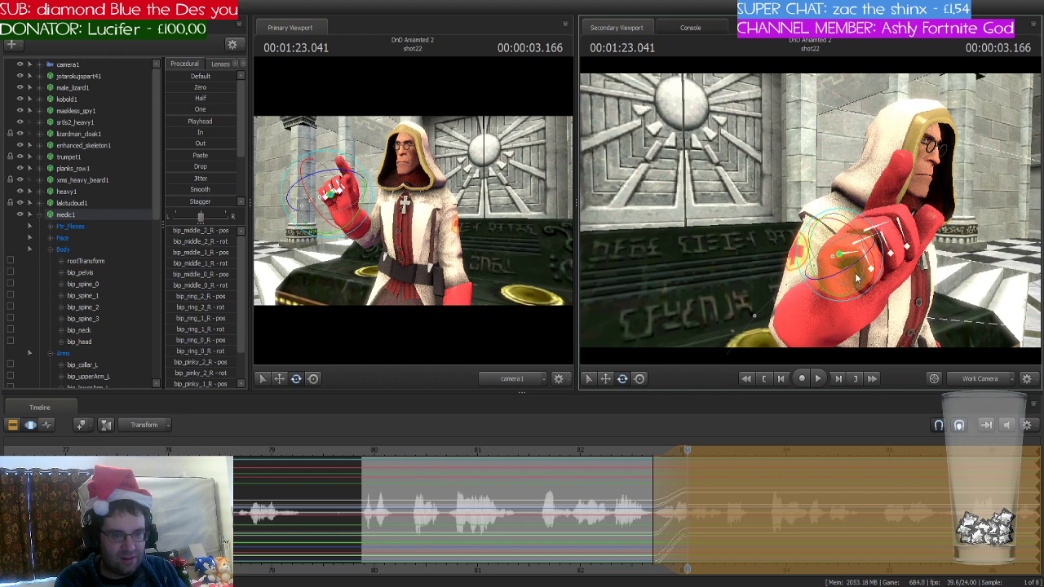
drag(848, 281, 793, 287)
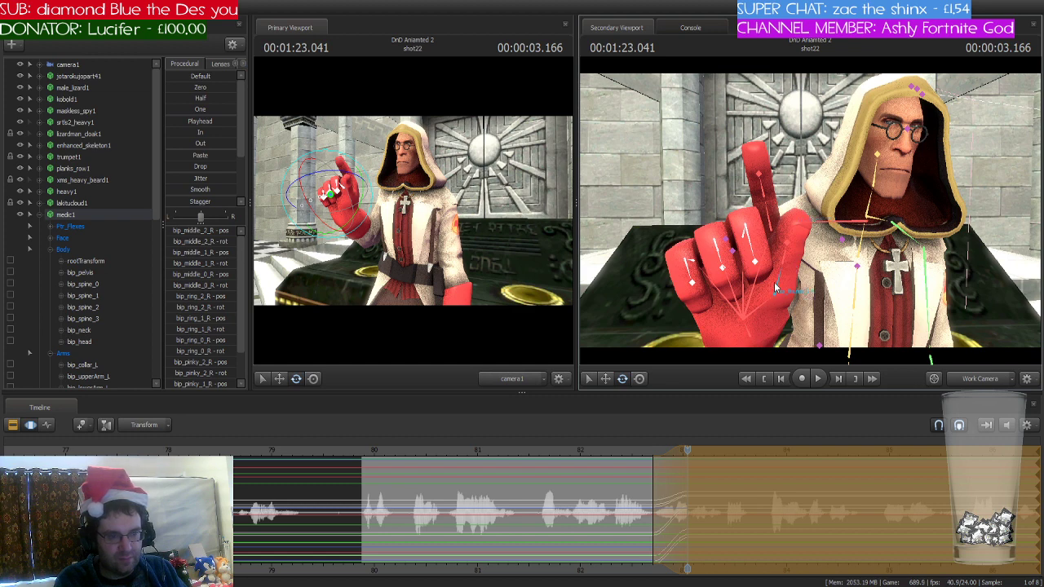
- Rotate bip_thumb_0_R, bip_thumb_1_R and bip_thumb_2_R to fold the right thumb in against the curled fingers
click(775, 300)
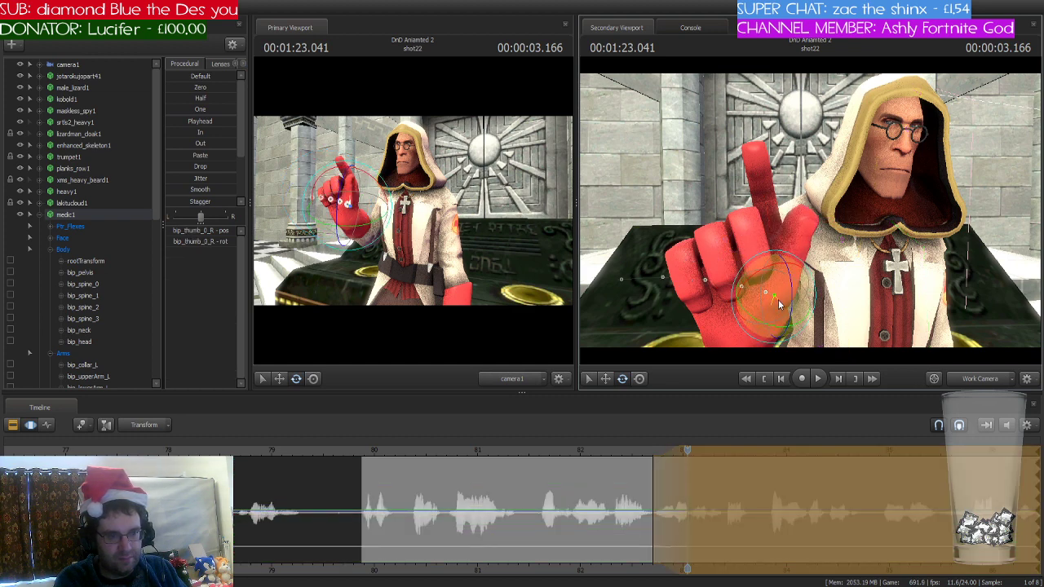
drag(779, 277, 776, 235)
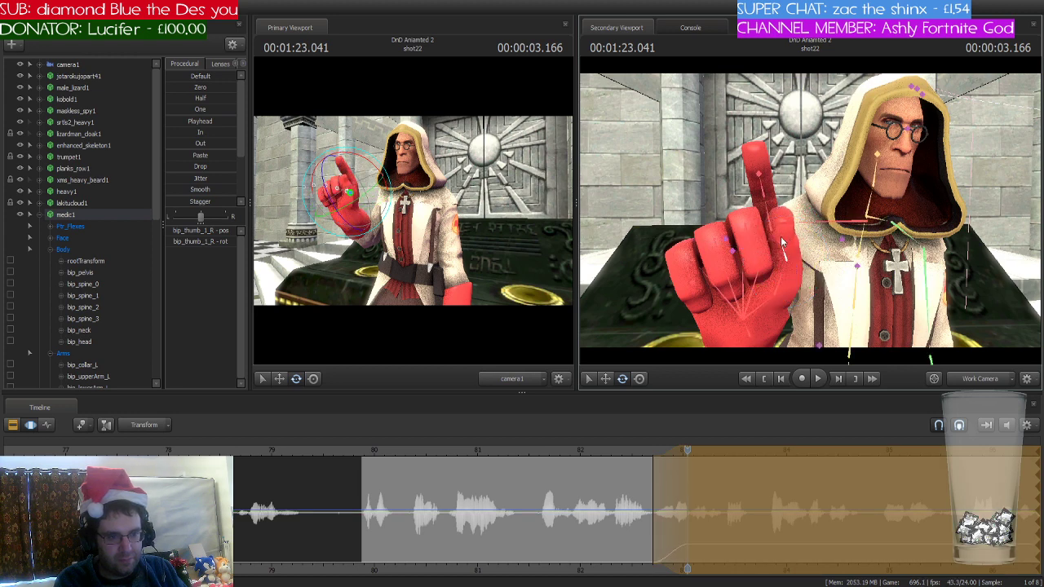
click(780, 239)
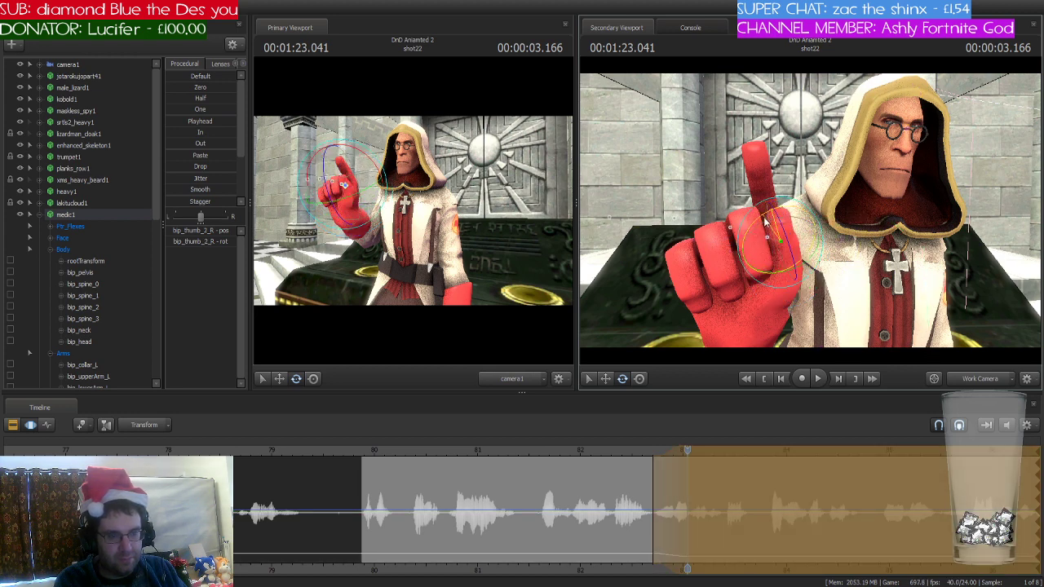
drag(765, 220, 762, 245)
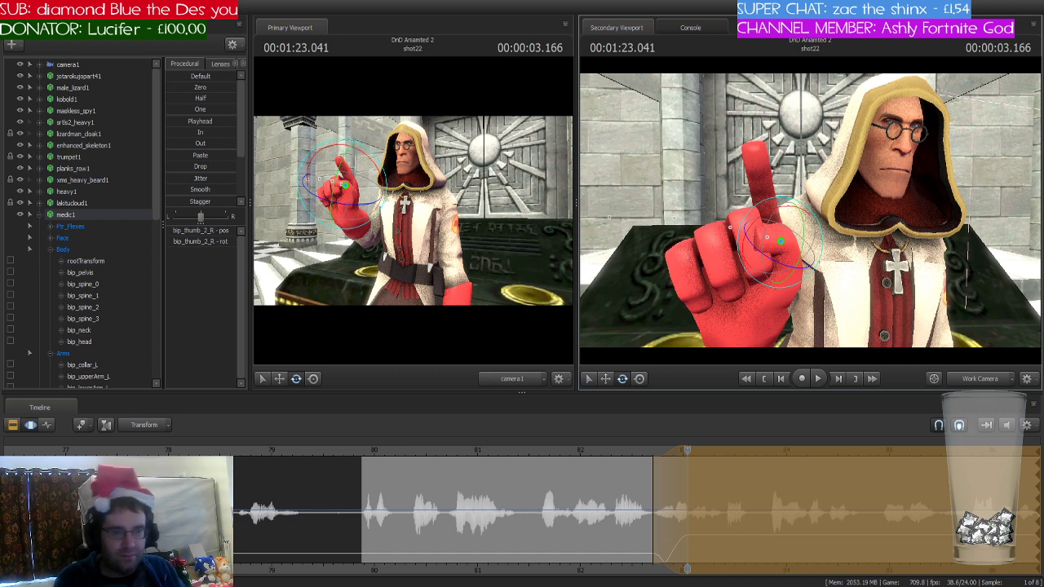
click(781, 269)
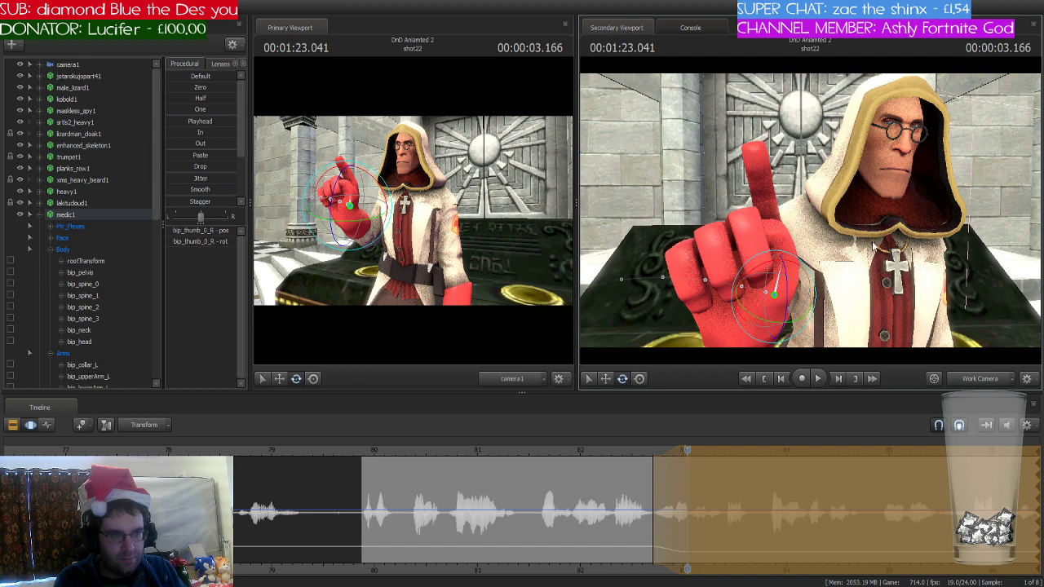
mouse_move(684, 450)
mouse_down()
mouse_move(632, 464)
mouse_move(685, 458)
mouse_up()
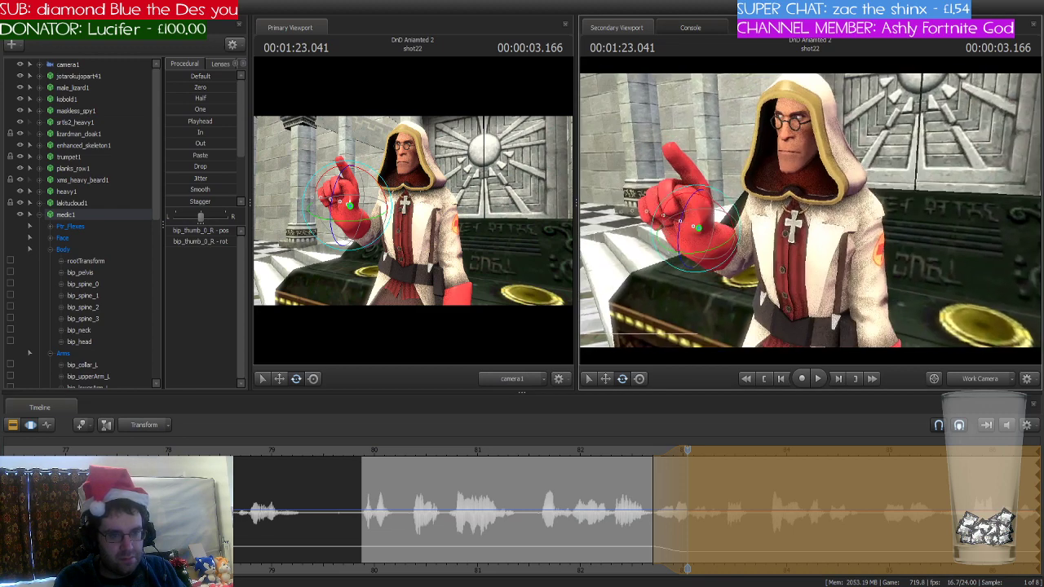
- Rotate medic1's bip_spine_0 to lean and turn the torso, and adjust the head's rotation to suit the pointing pose
click(805, 283)
drag(805, 283, 793, 159)
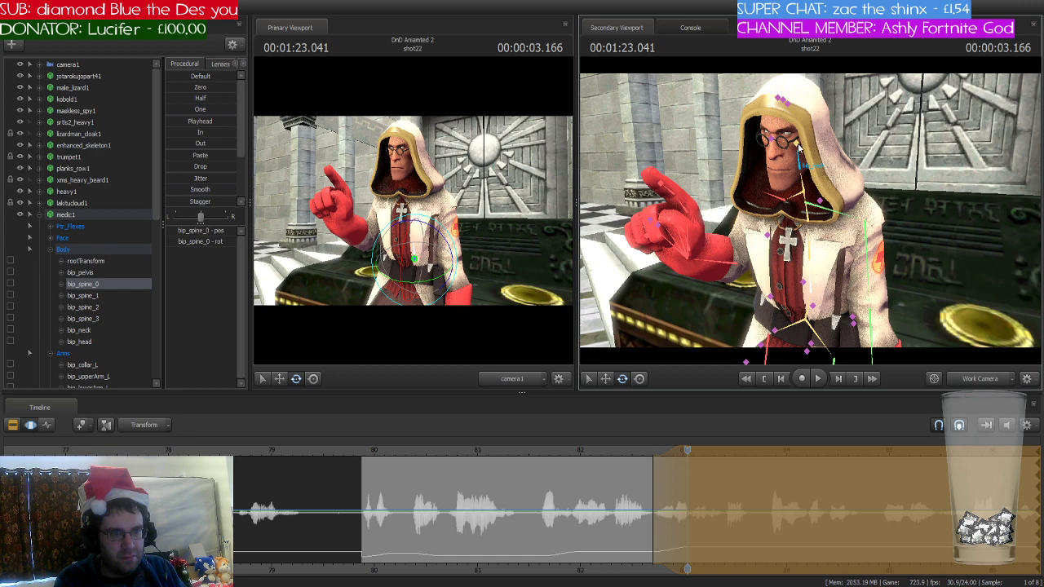
click(800, 149)
drag(782, 135, 788, 115)
- Rotate medic1's left arm to bring the left hand forward at waist height, and move the playhead back to just before shot22
key(s)
drag(824, 187, 860, 191)
click(841, 246)
ctrl+click(819, 190)
ctrl+click(862, 202)
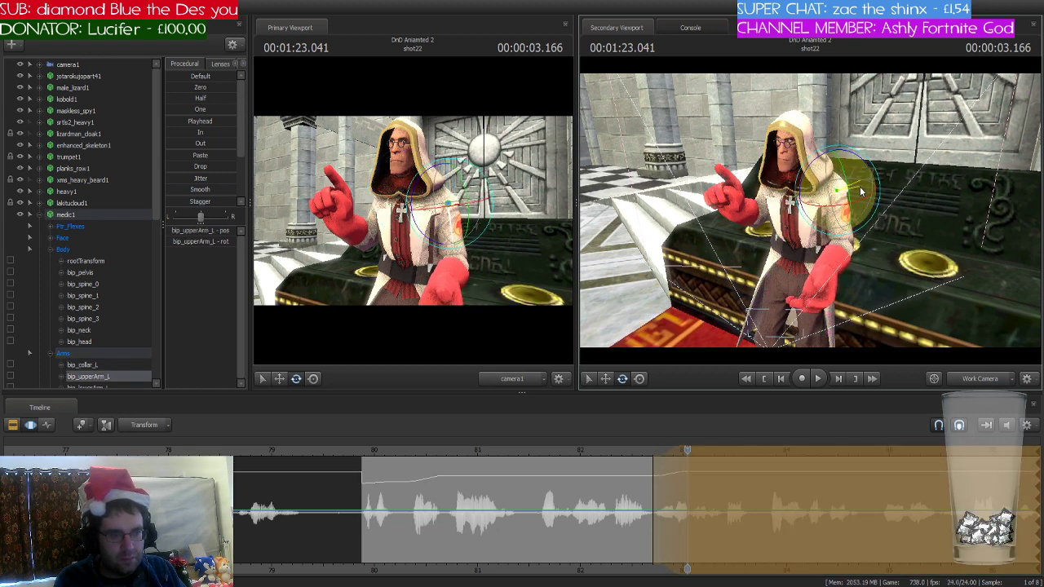
drag(689, 450, 362, 465)
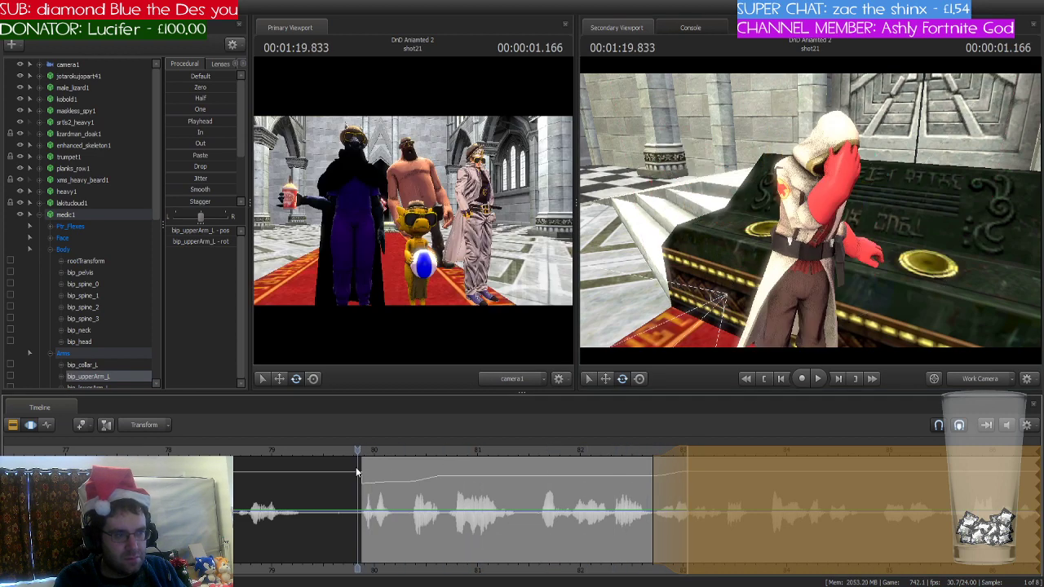
- Play back shot22 against the session audio and park the playhead at 00:01:23.833, at the end of the medic's pointing pose
key(space)
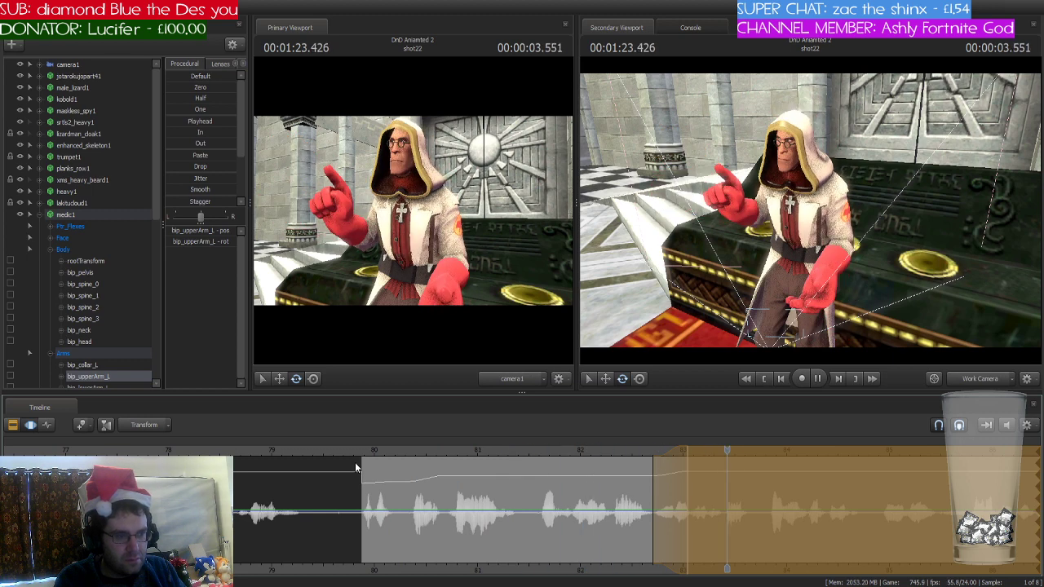
key(space)
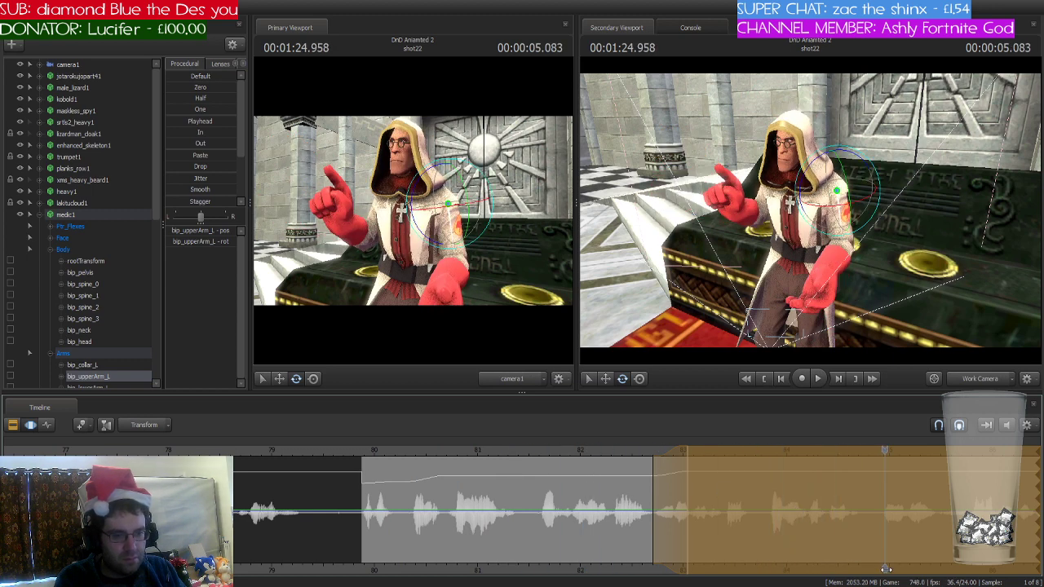
middle_drag(567, 453, 460, 450)
click(467, 451)
key(space)
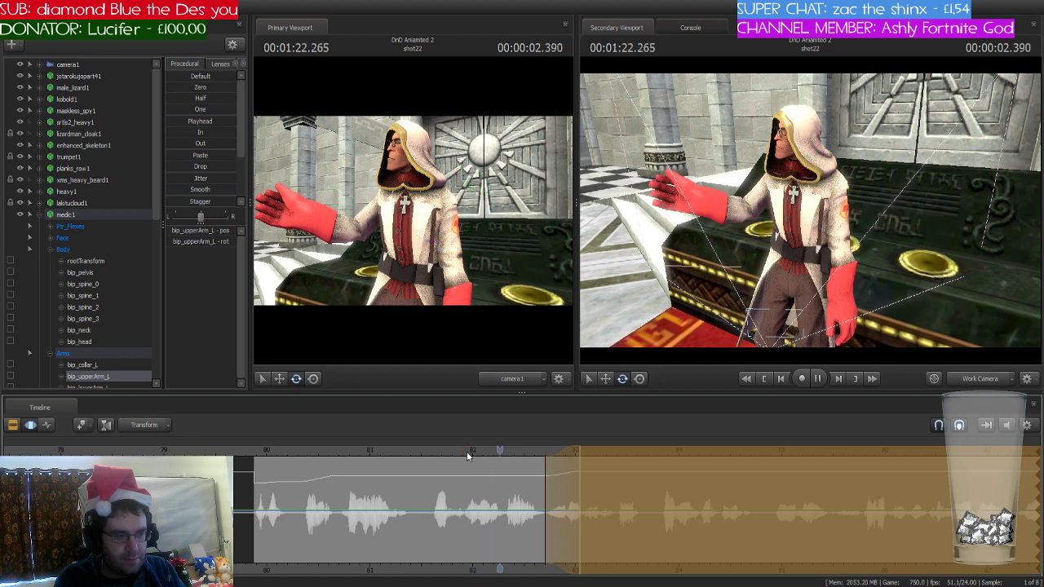
key(space)
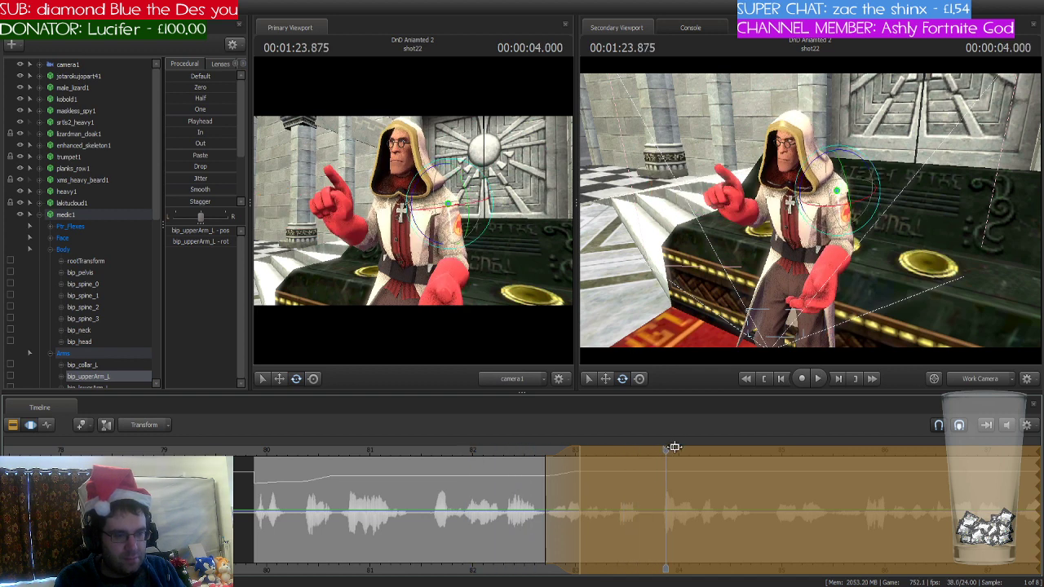
drag(665, 451, 661, 451)
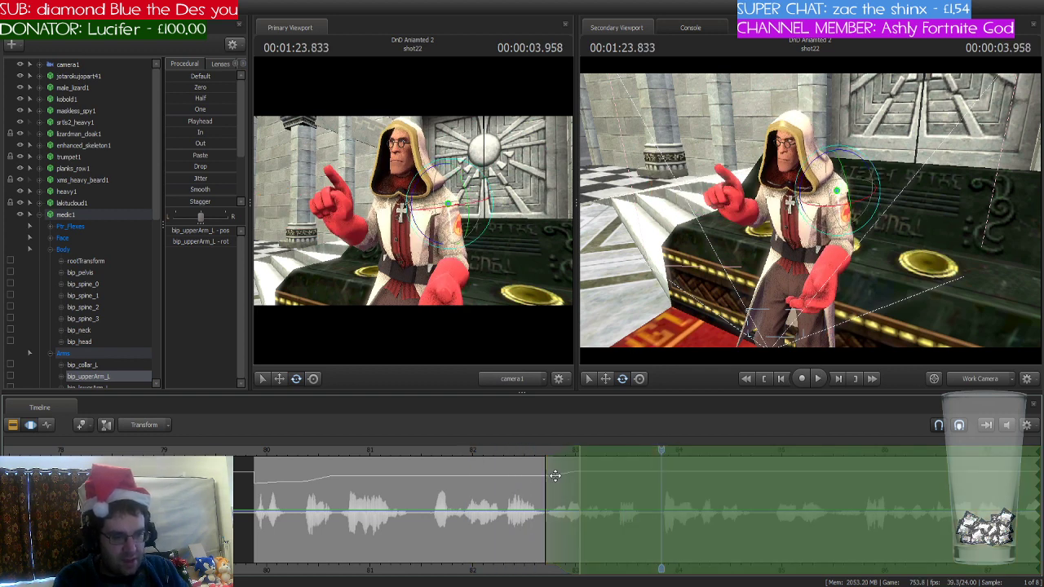
- Align the start of the time selection with the playhead, split shot22 there, and select only the new shot23
drag(546, 477, 662, 485)
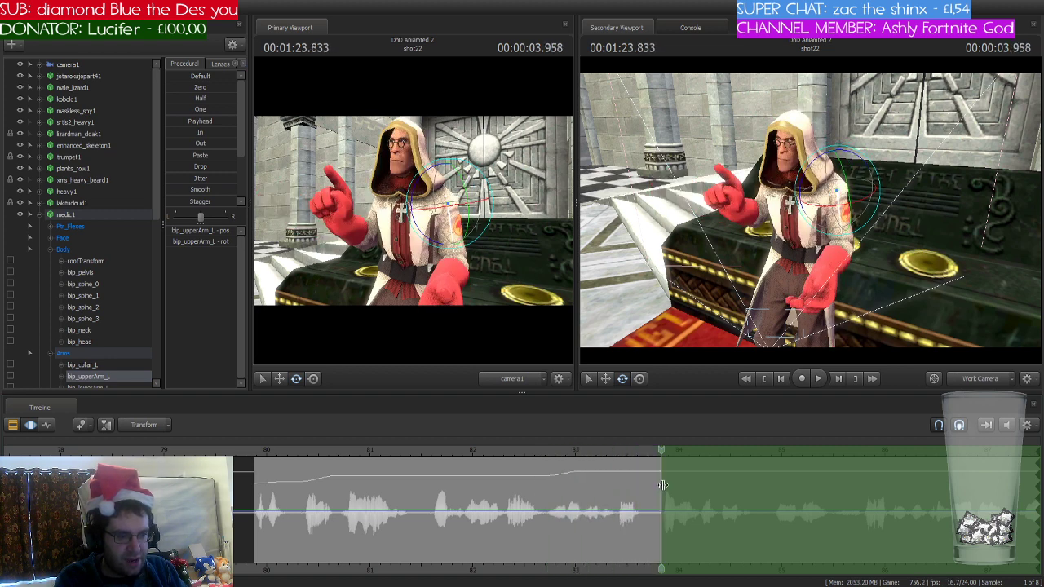
click(12, 425)
key(b)
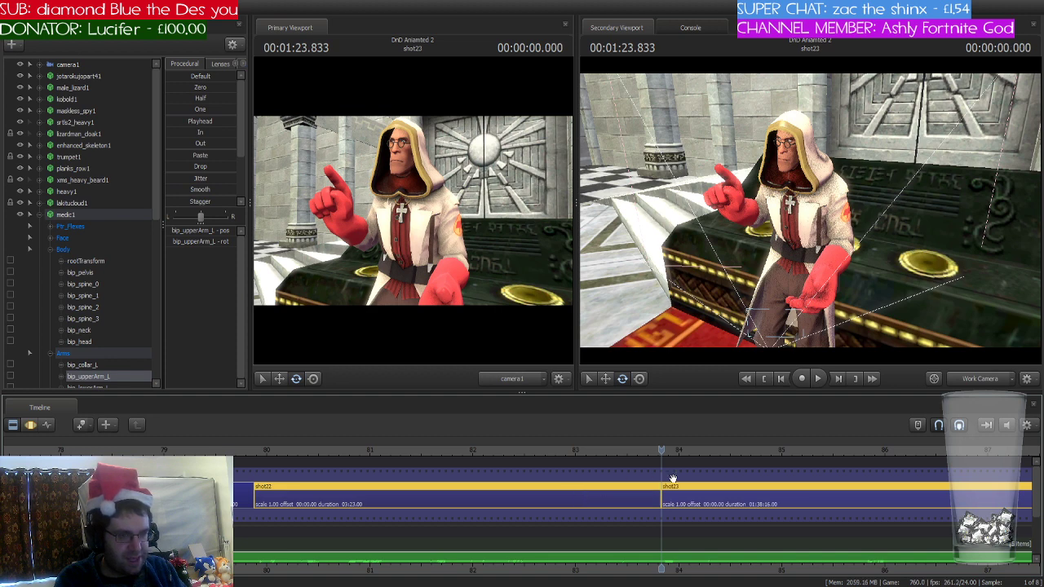
click(716, 495)
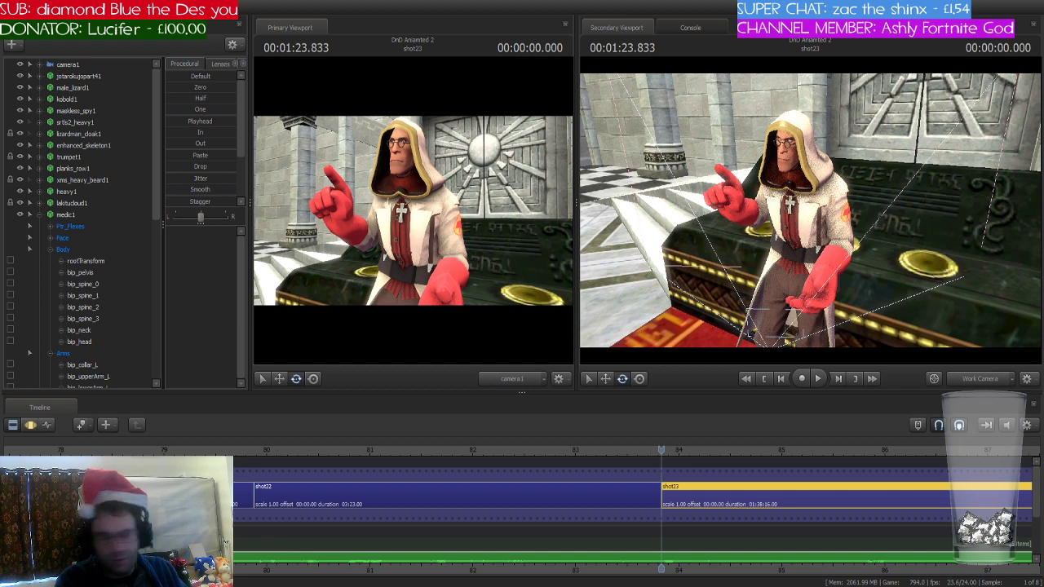
- Move camera1 in shot23 away from the medic and out to the open desert, framing the brown hills on the horizon
click(30, 425)
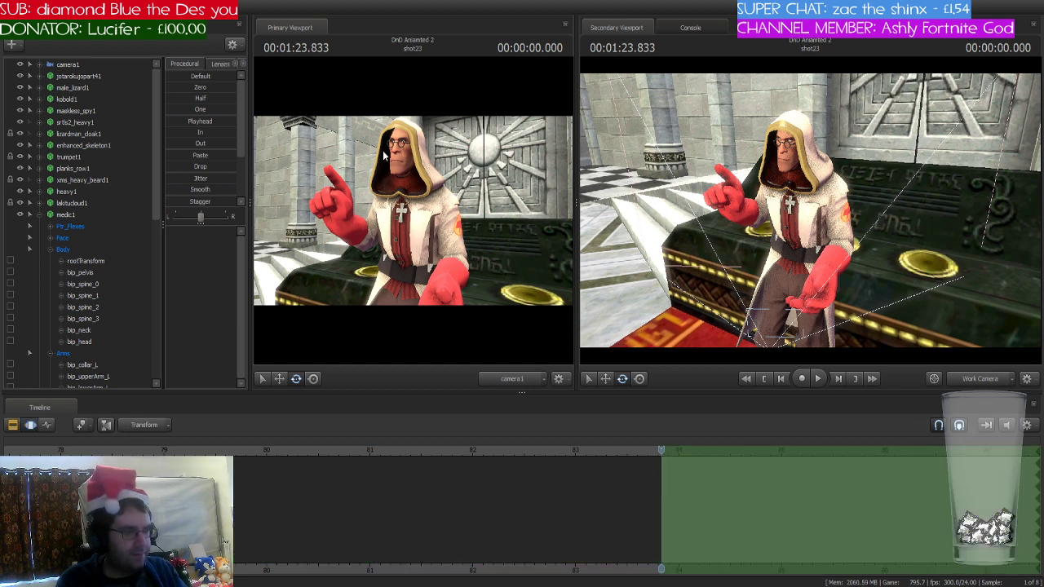
click(39, 215)
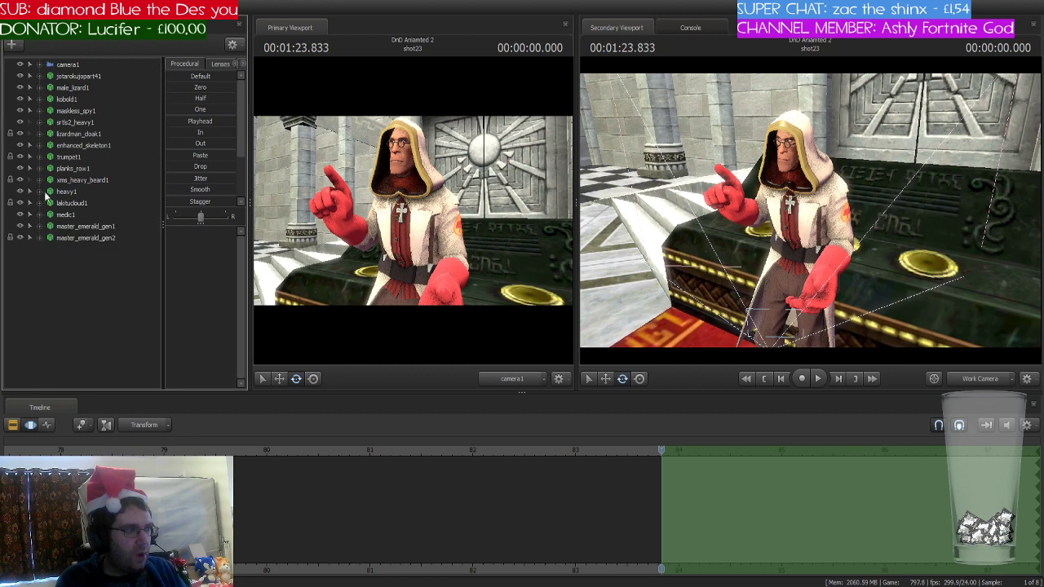
click(74, 62)
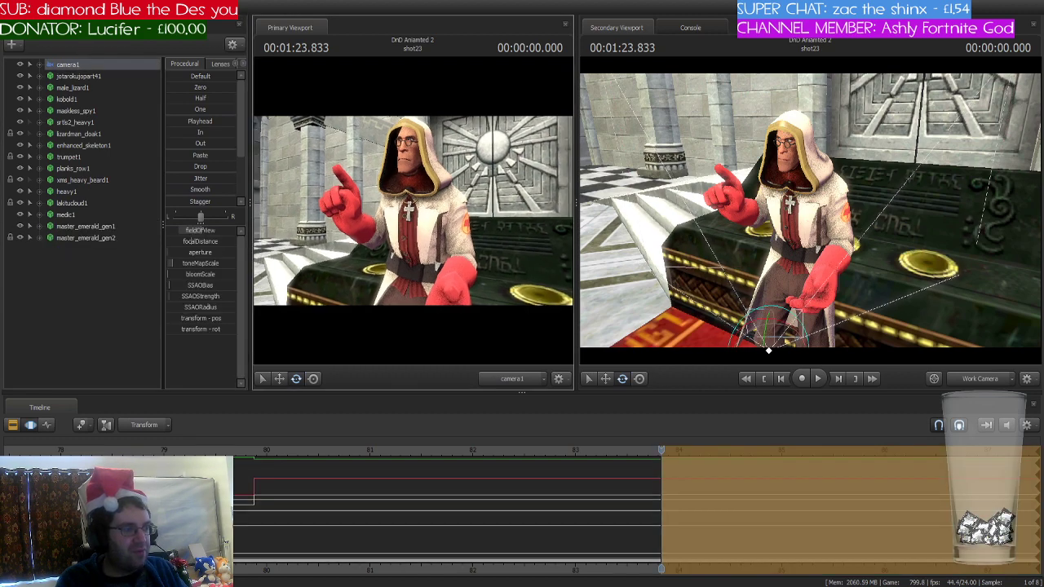
drag(412, 210, 420, 152)
key(w)
key(w)
key(w)
key(w)
key(w)
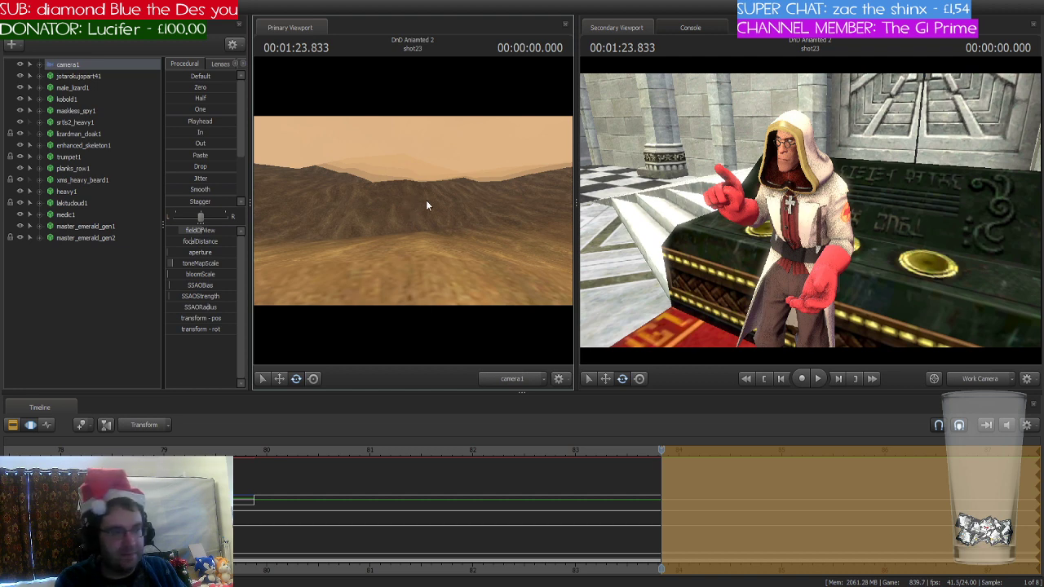
drag(426, 206, 429, 203)
- Bring the work camera to camera1 in the desert and add the headless_hatman model to shot23
drag(830, 235, 763, 209)
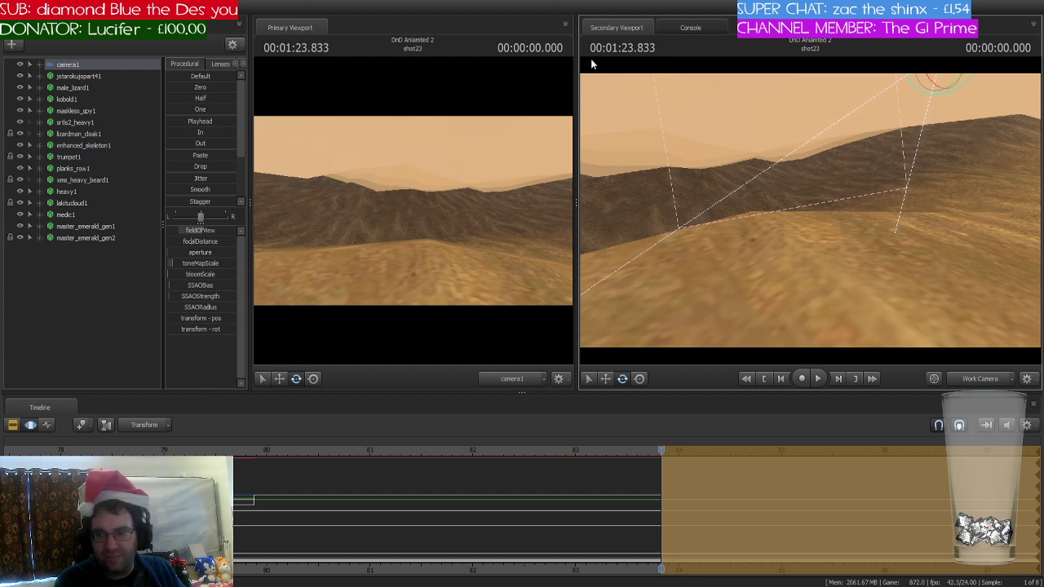
drag(932, 263, 122, 184)
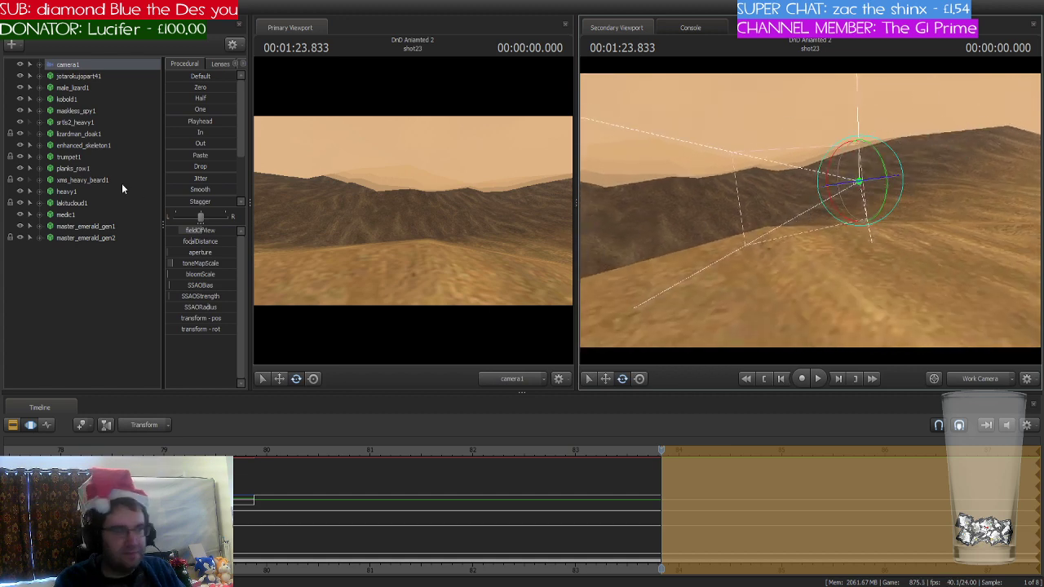
click(94, 272)
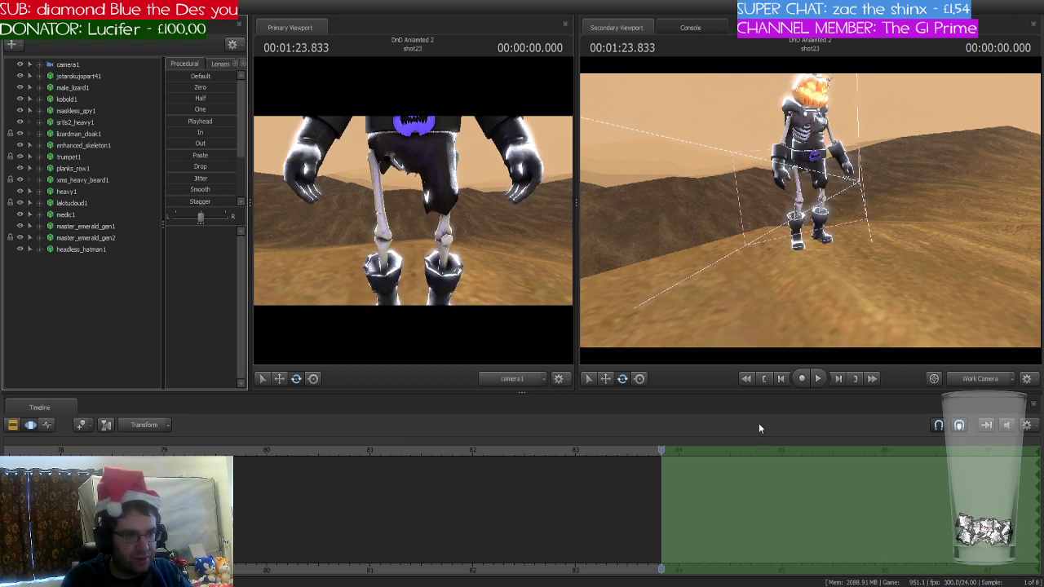
- Add a scale control to headless_hatman1's bip_head and shrink the pumpkin head away, leaving a headless body
key(w)
mouse_move(810, 210)
mouse_down()
mouse_move(810, 253)
mouse_move(797, 215)
mouse_move(810, 212)
mouse_up()
key(s)
key(w)
key(w)
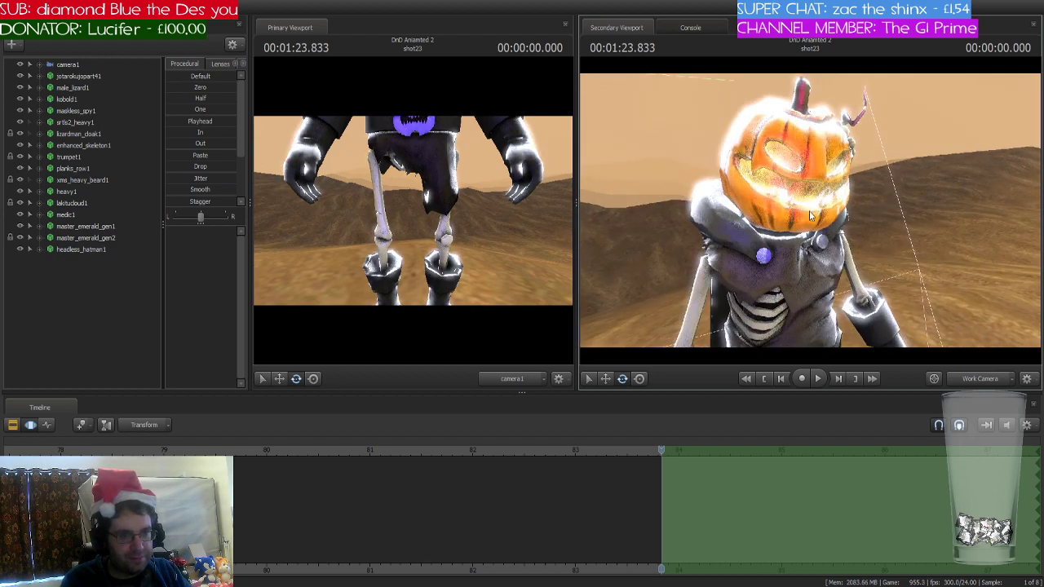
click(40, 250)
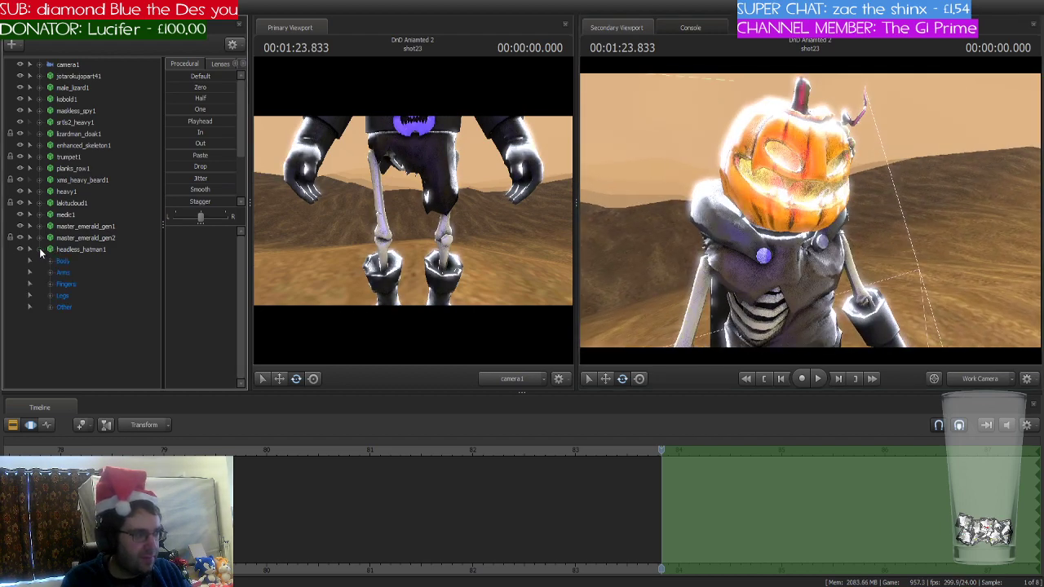
click(51, 261)
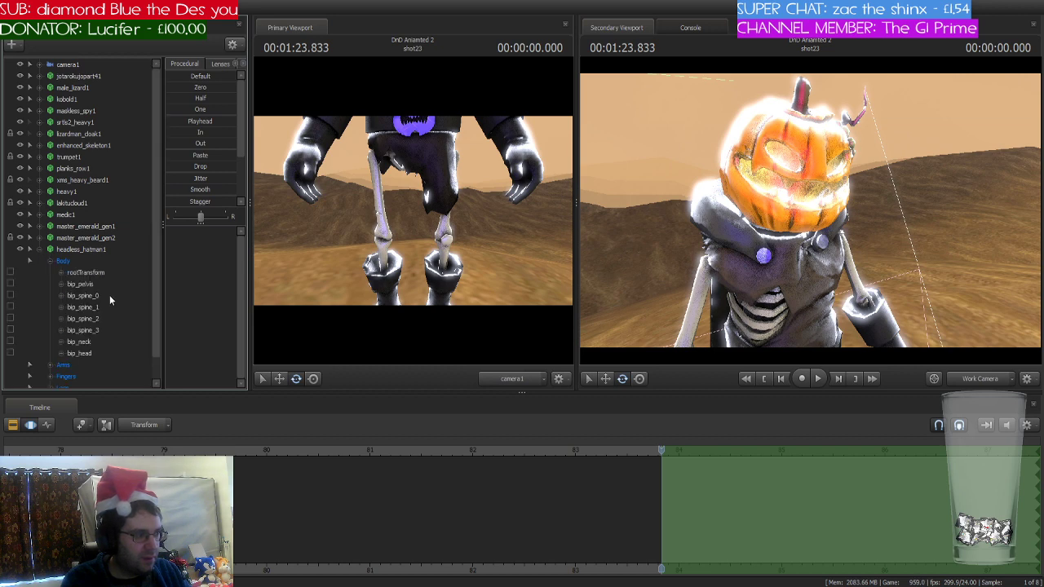
click(93, 353)
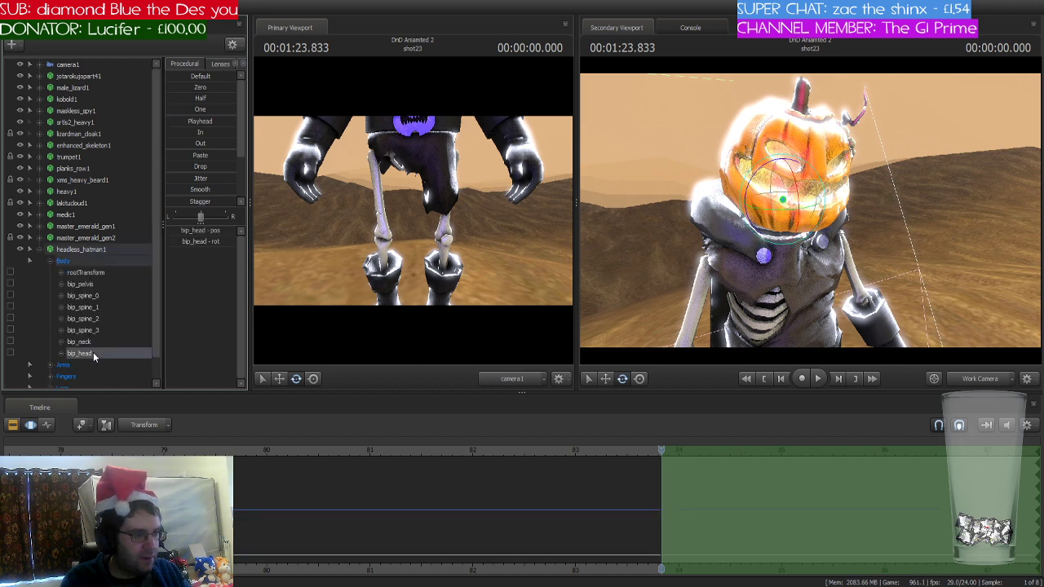
click(137, 366)
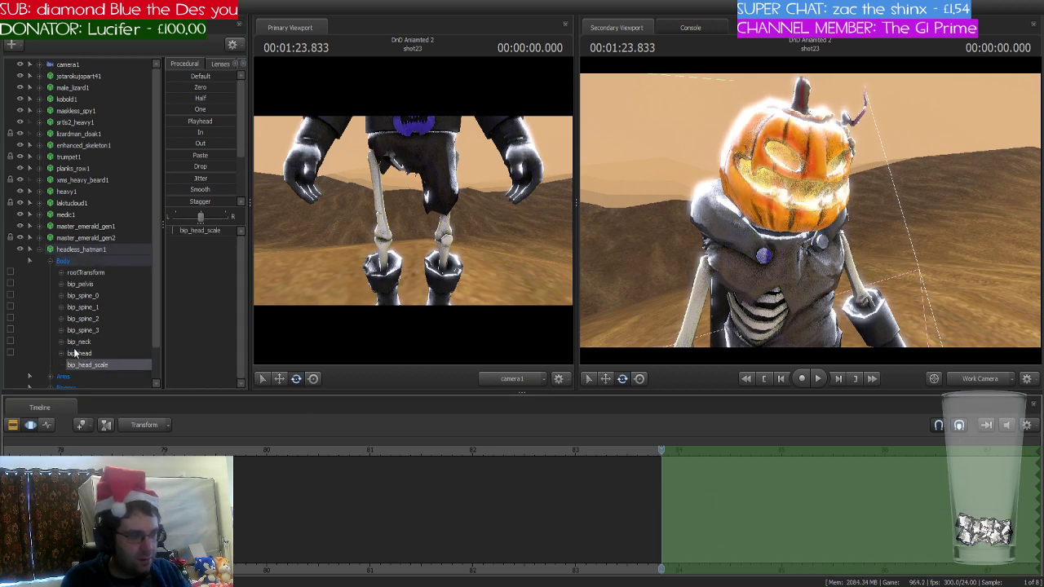
drag(168, 232, 106, 232)
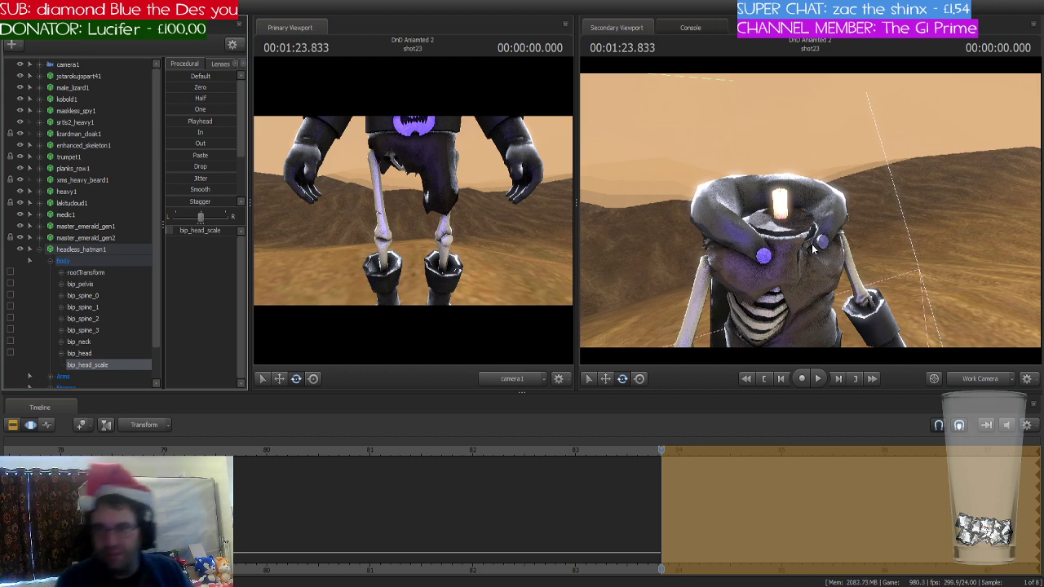
- Move the whole headless_hatman1 model back from camera1 so its full body stands centred in the camera's frame
key(s)
drag(903, 221, 901, 251)
key(s)
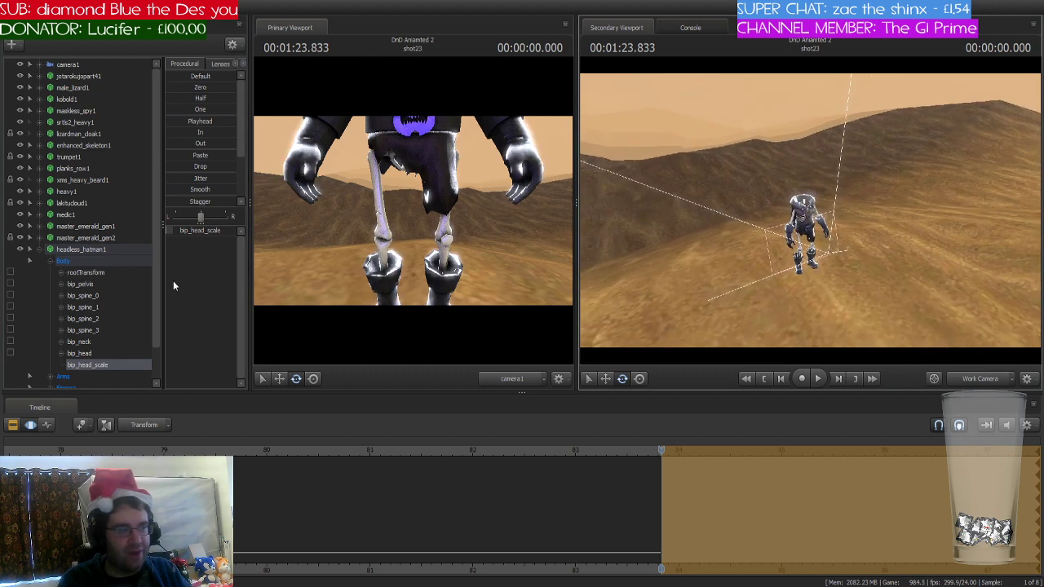
click(121, 249)
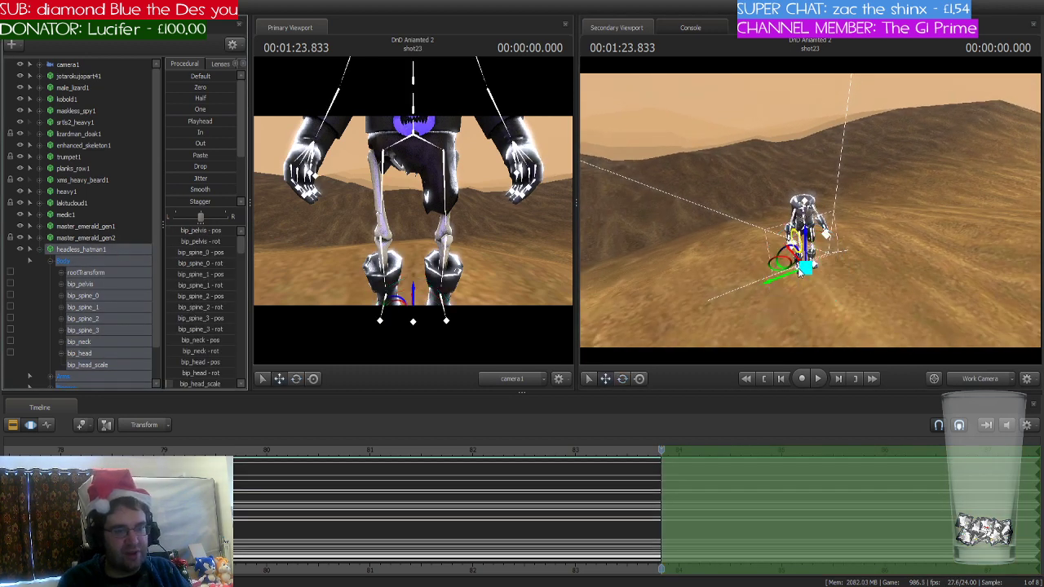
drag(804, 275, 740, 256)
key(w)
drag(810, 211, 826, 290)
key(e)
key(ctrl+z)
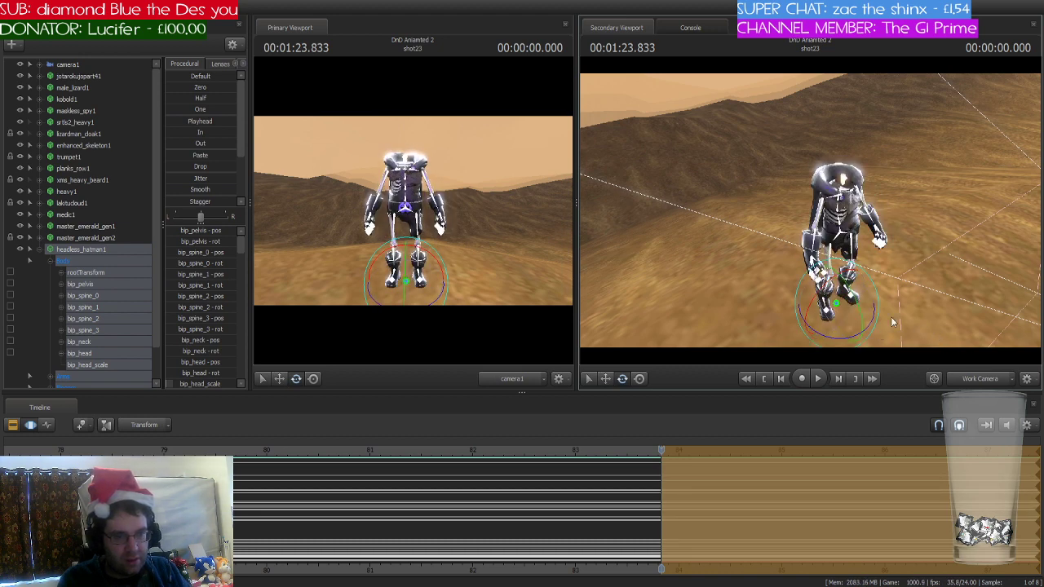
drag(821, 300, 787, 277)
key(w)
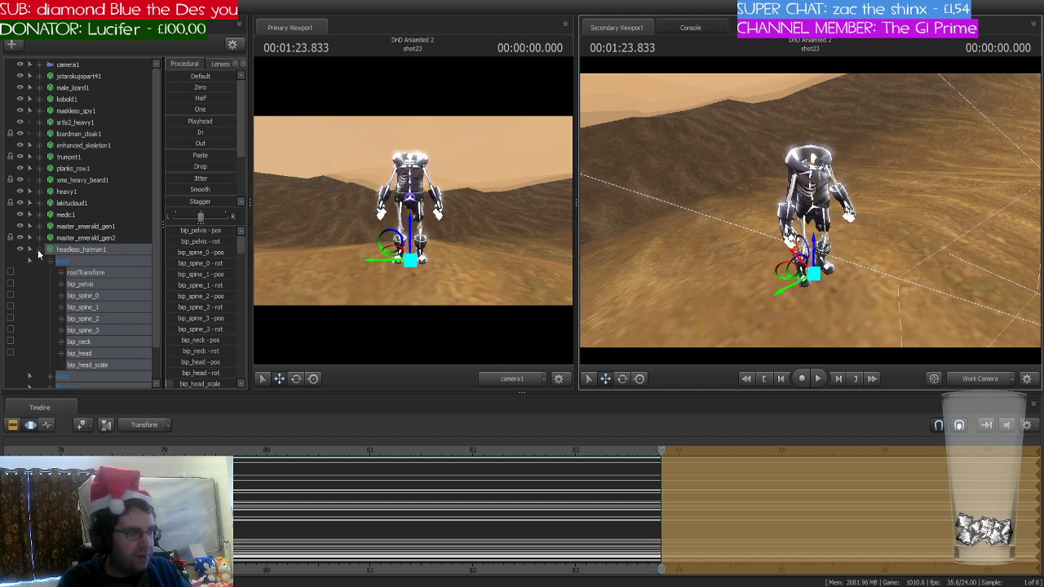
- Inspect the headless_hatman game model's element data, examining the attributes of its headless_hatman material
click(73, 249)
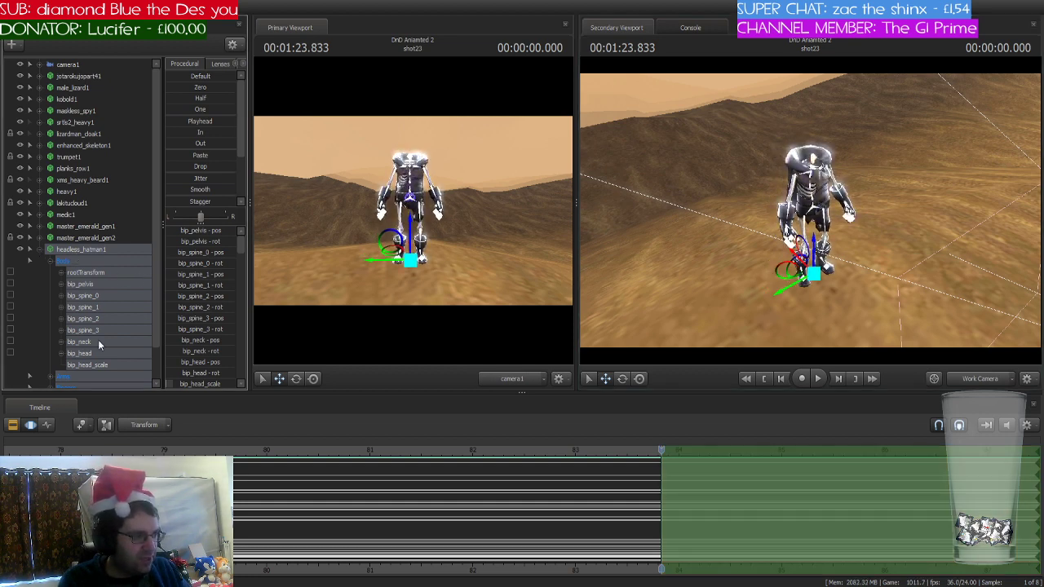
click(35, 249)
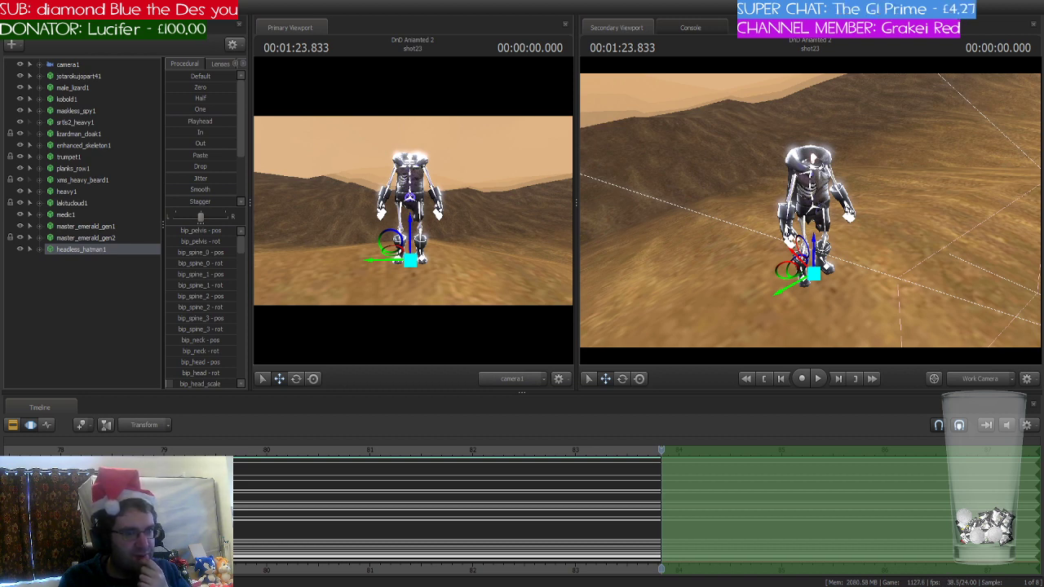
drag(842, 156, 845, 139)
key(w)
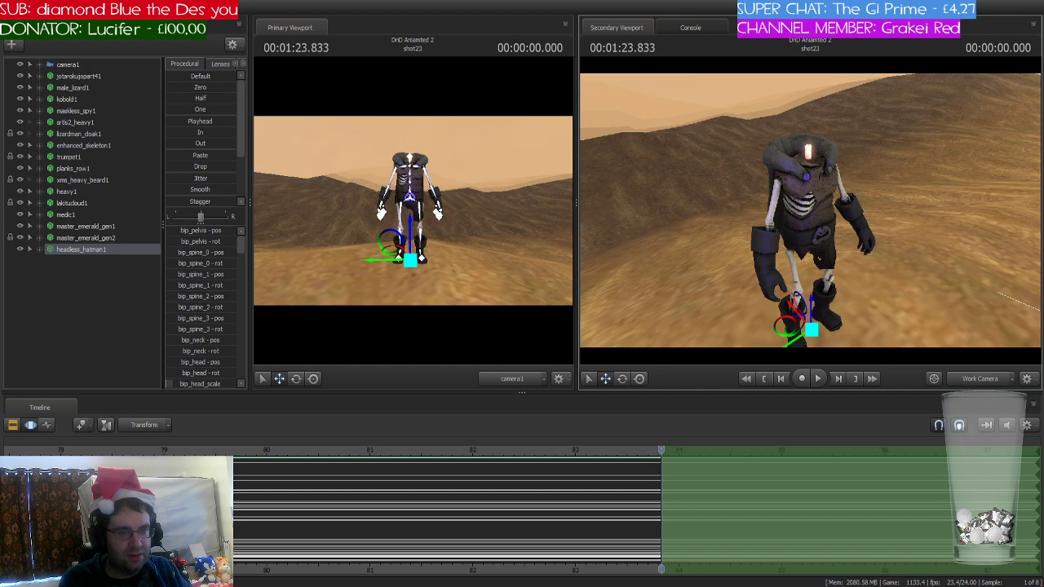
click(95, 248)
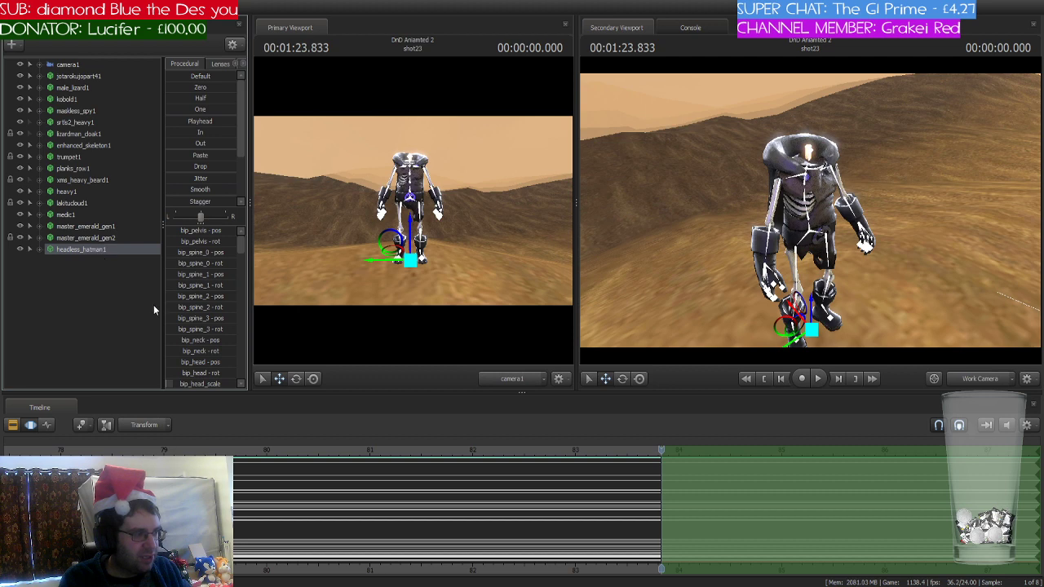
click(214, 319)
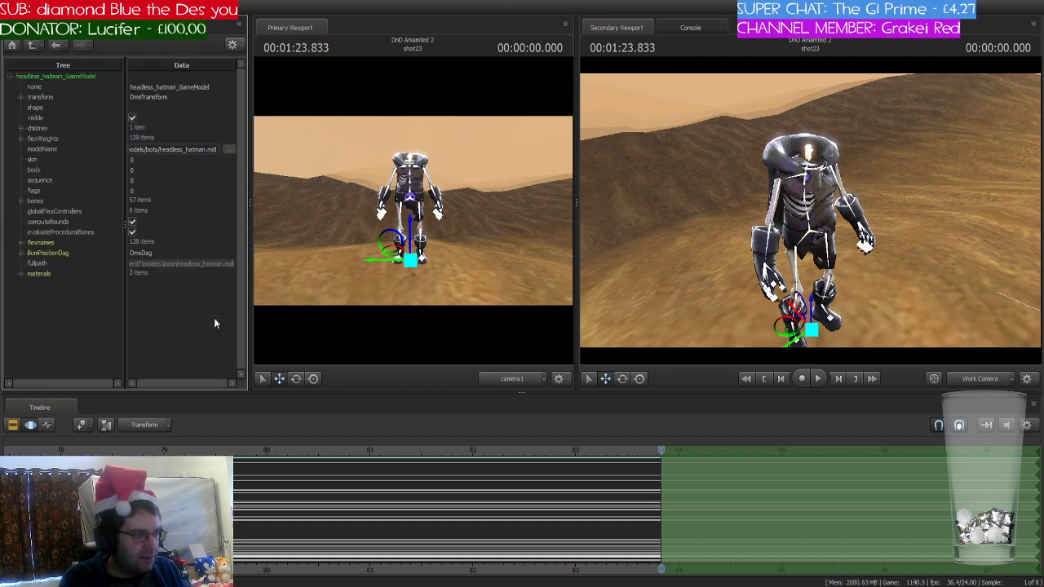
click(20, 274)
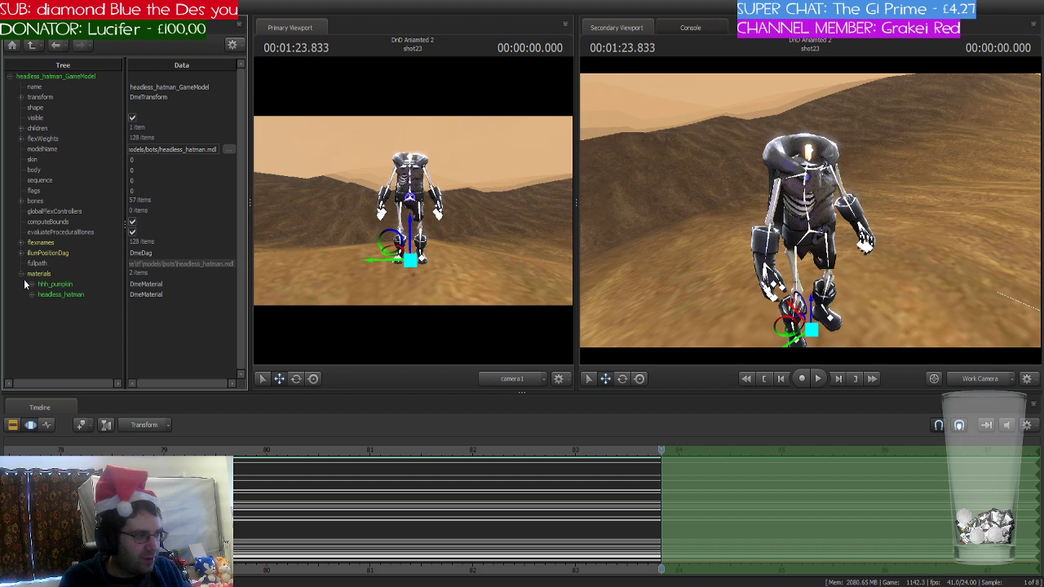
click(32, 295)
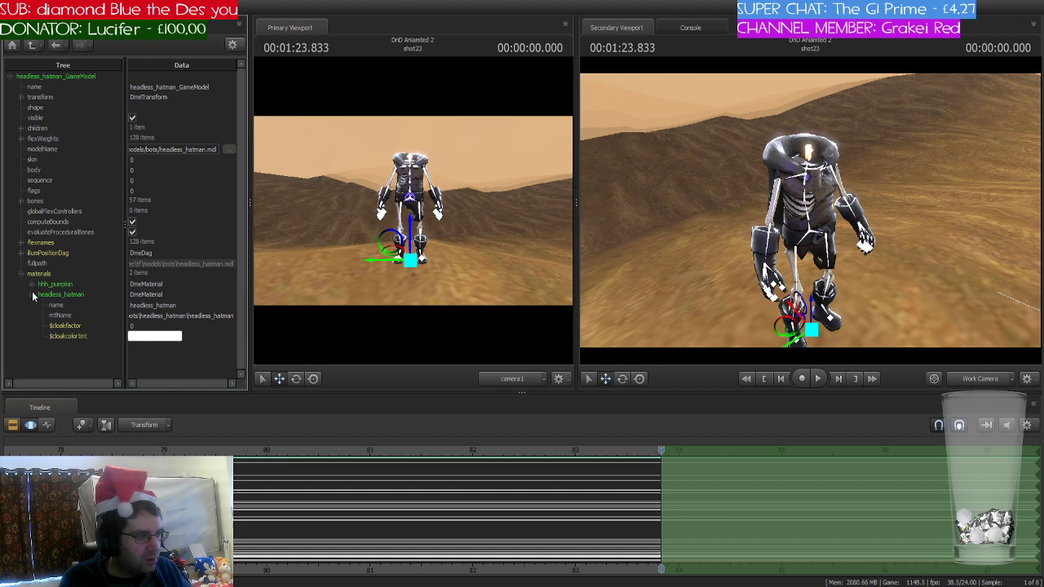
click(31, 295)
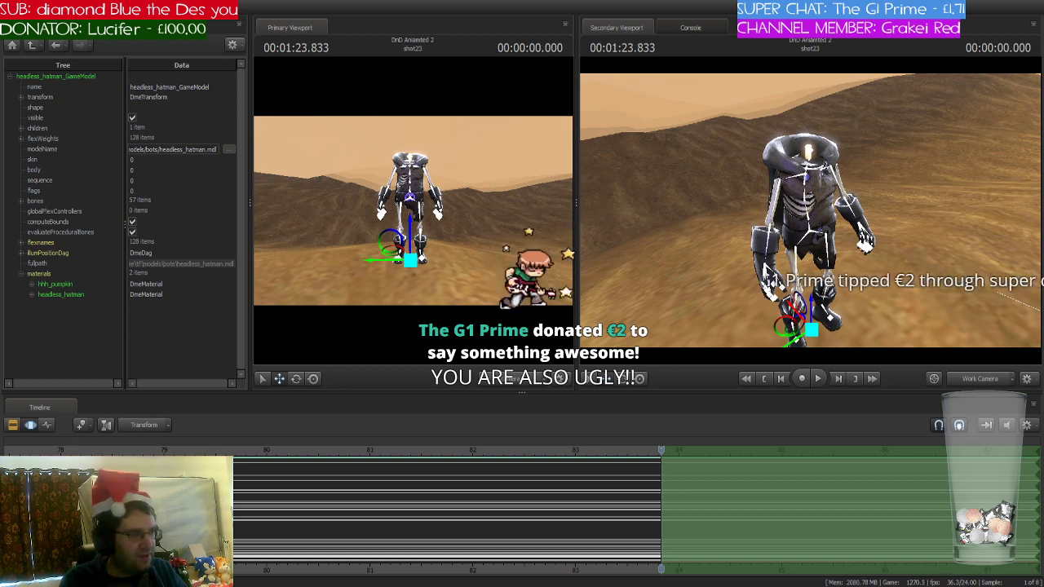
- Return to the animation sets and shot clips, and move the playhead past the final dnd session audio clip, to about 2:35
click(45, 29)
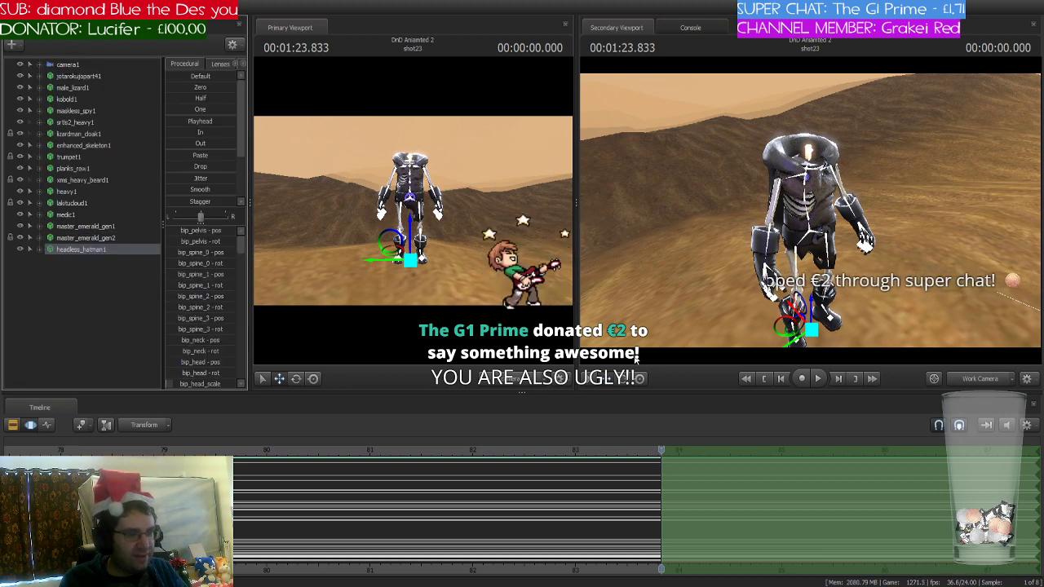
click(14, 425)
scroll(636, 506, down, 2)
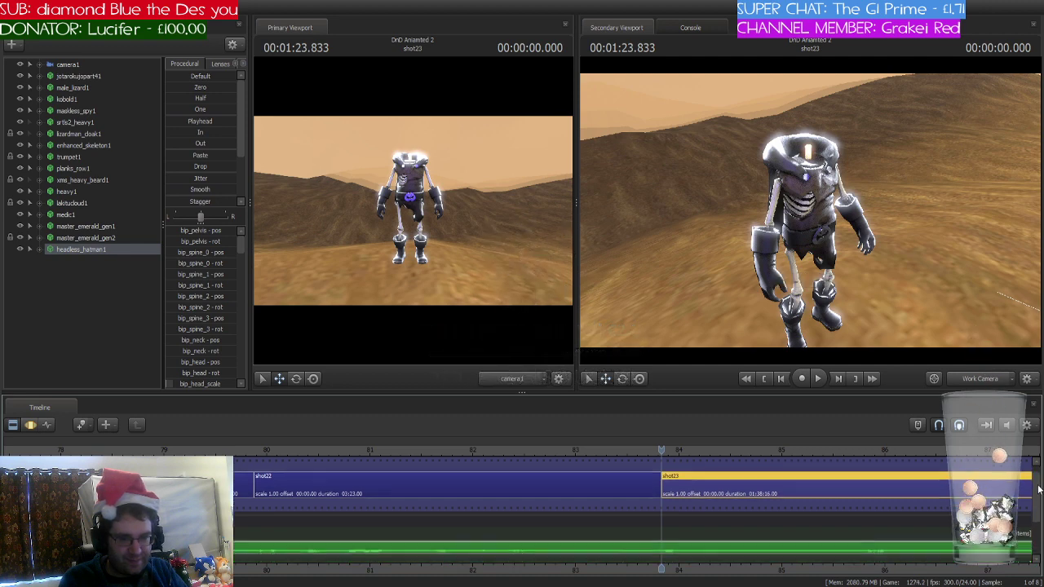
scroll(890, 497, down, 5)
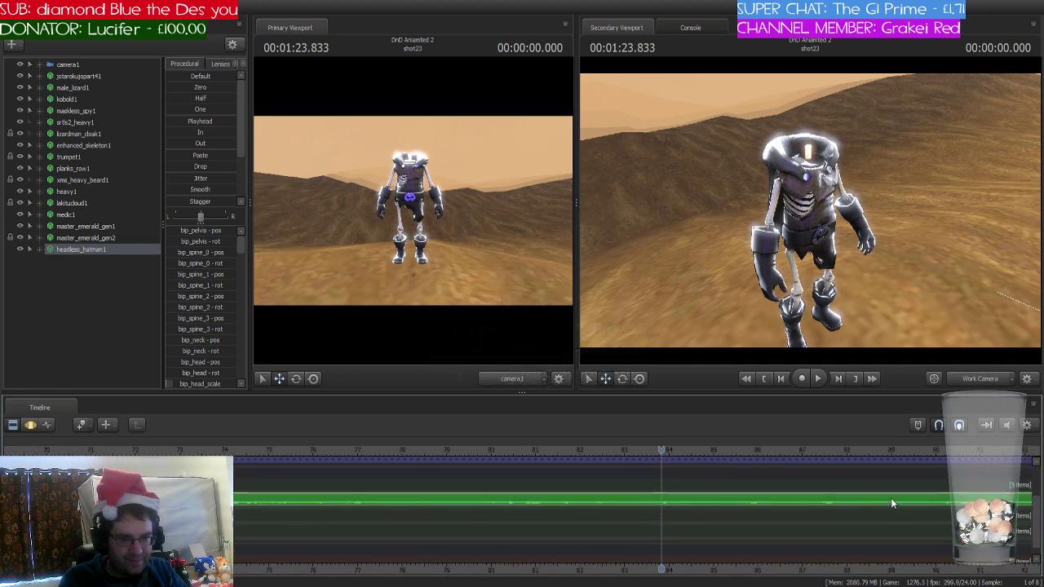
scroll(892, 498, down, 6)
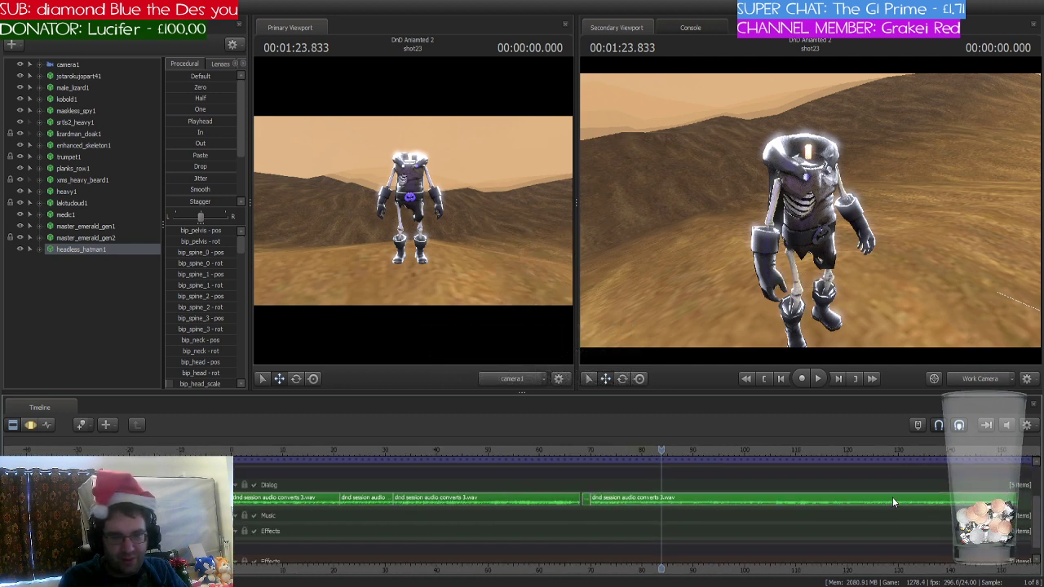
click(888, 451)
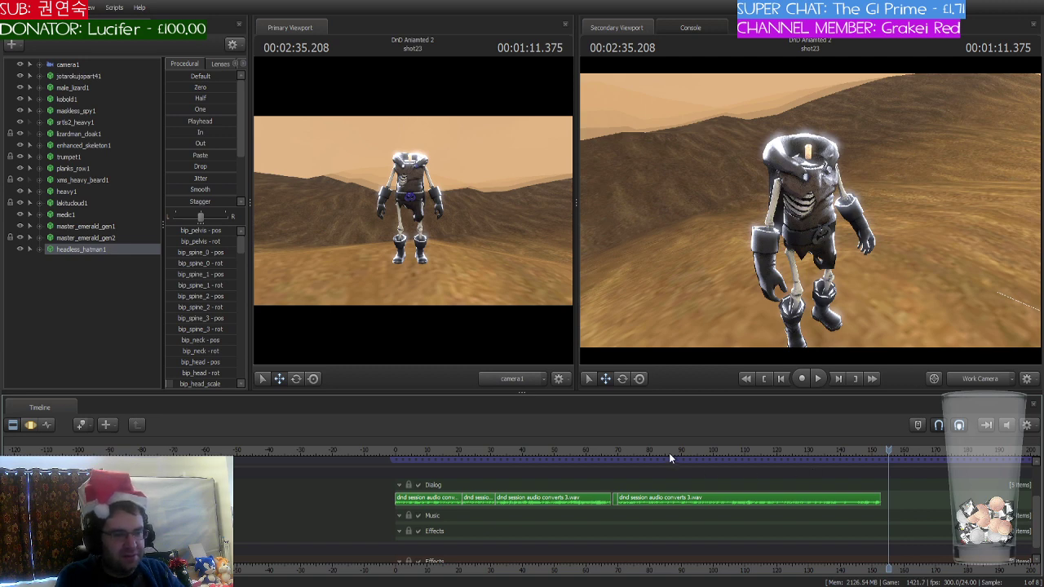
- Scrub back to about 1:10 in shot19 and play a short stretch of the scene with its dialog audio
scroll(679, 462, up, 3)
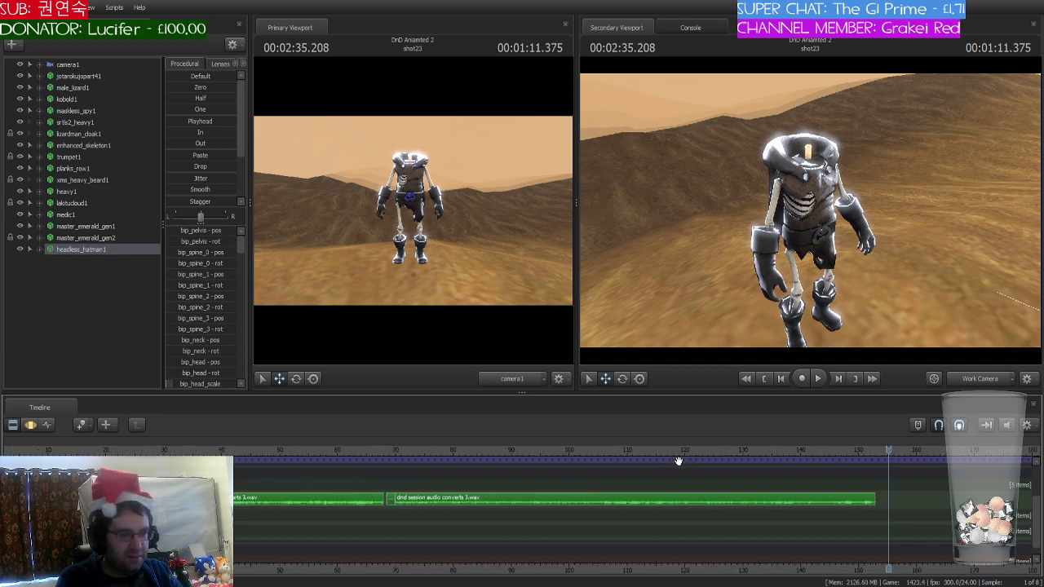
scroll(678, 462, down, 3)
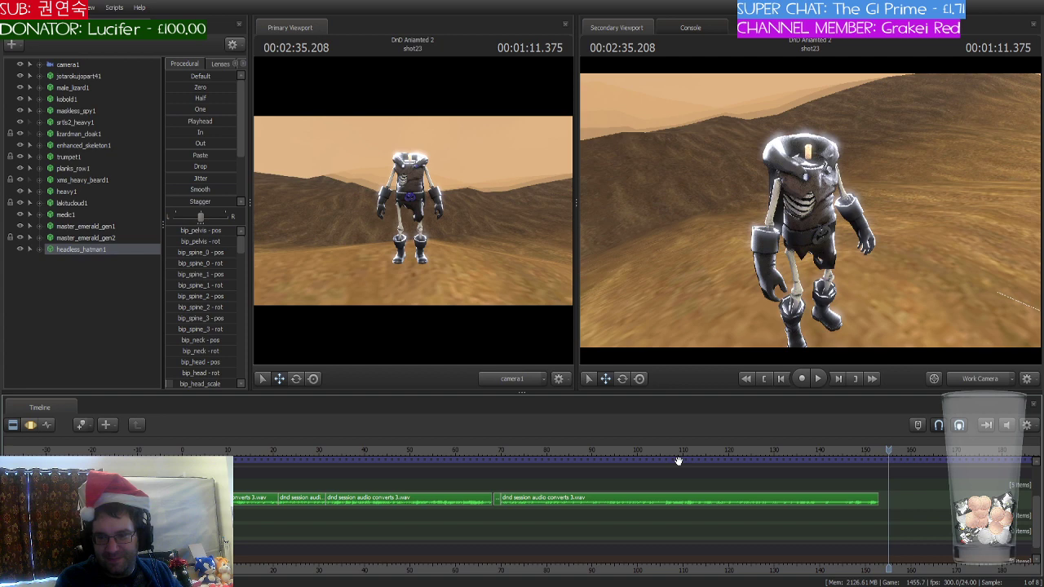
click(762, 449)
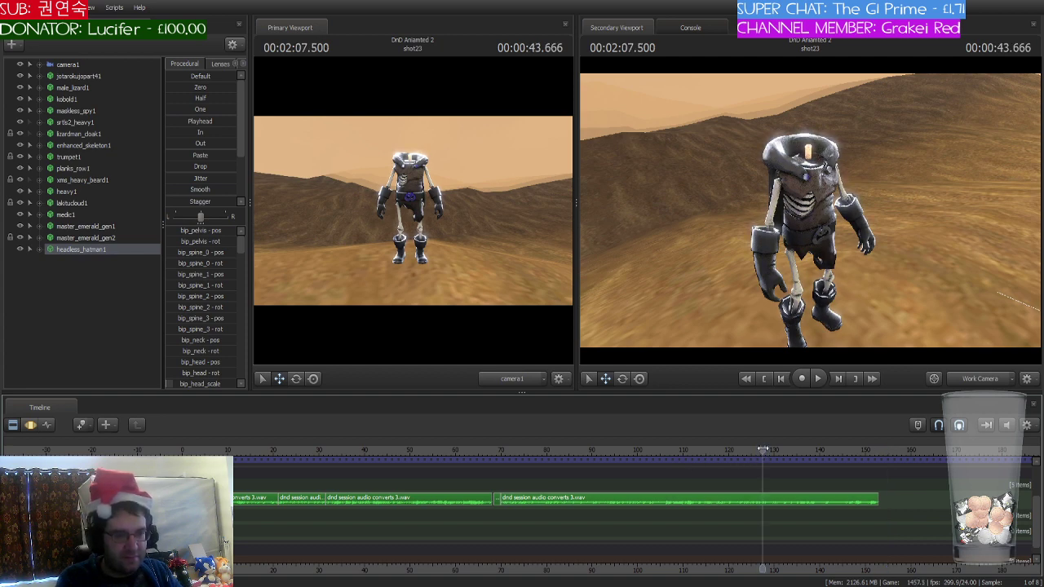
drag(763, 449, 503, 449)
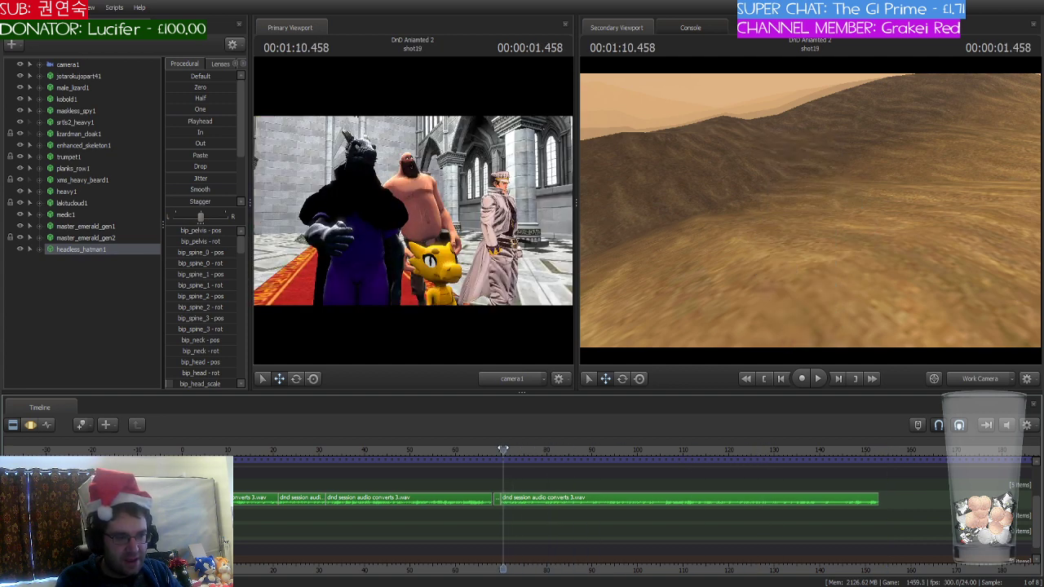
key(space)
scroll(690, 466, up, 2)
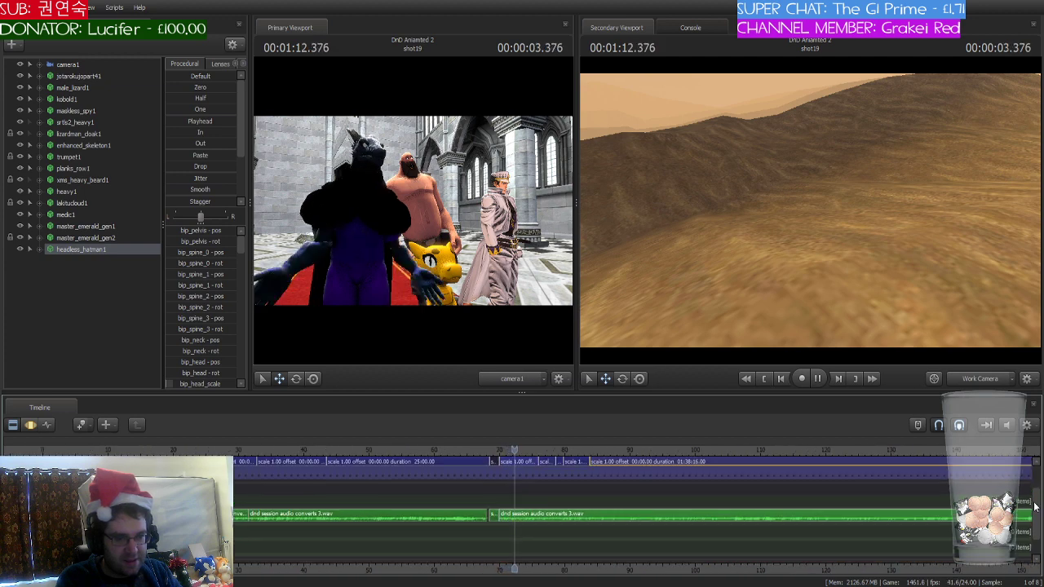
key(space)
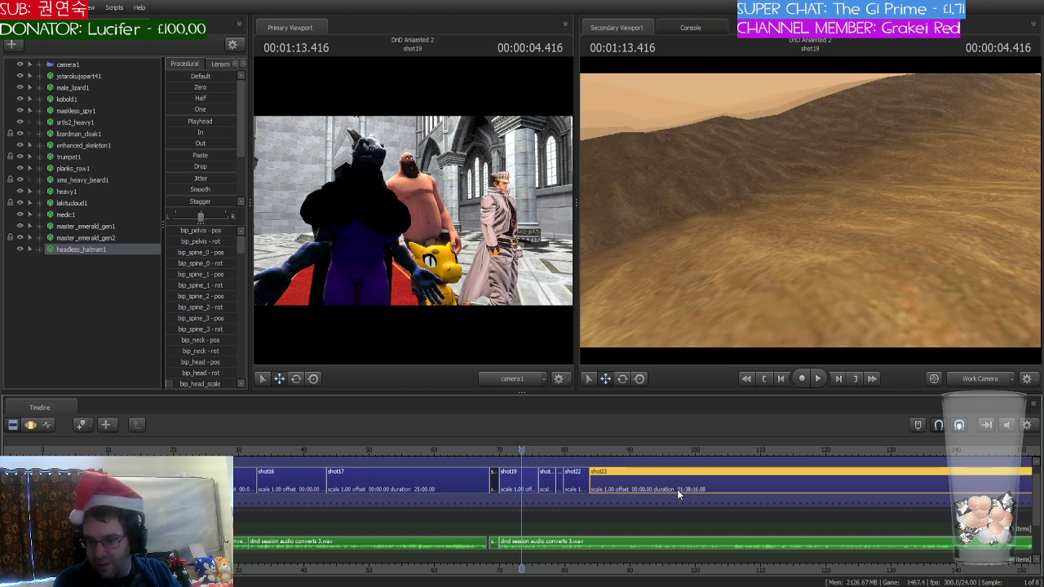
- Return the playhead to the start of shot23 and examine the neighbouring shots and dialog clips
key(Down)
key(Down)
key(Down)
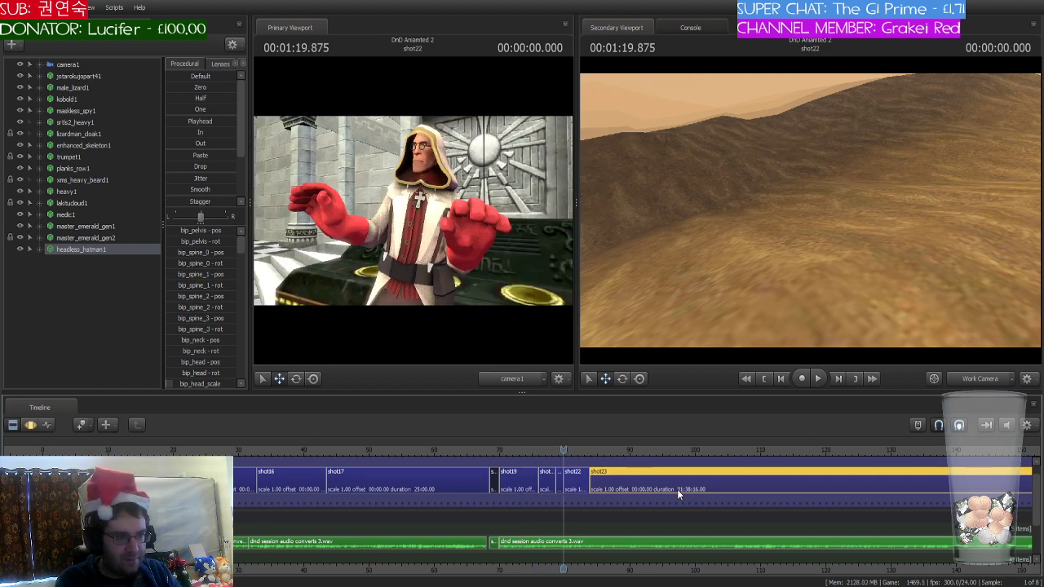
key(Down)
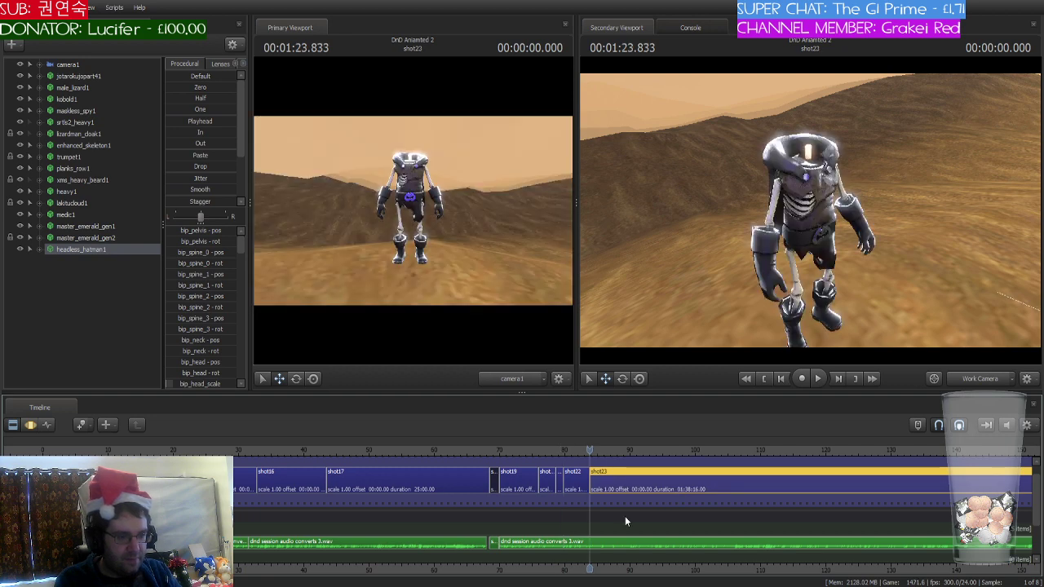
scroll(620, 523, up, 6)
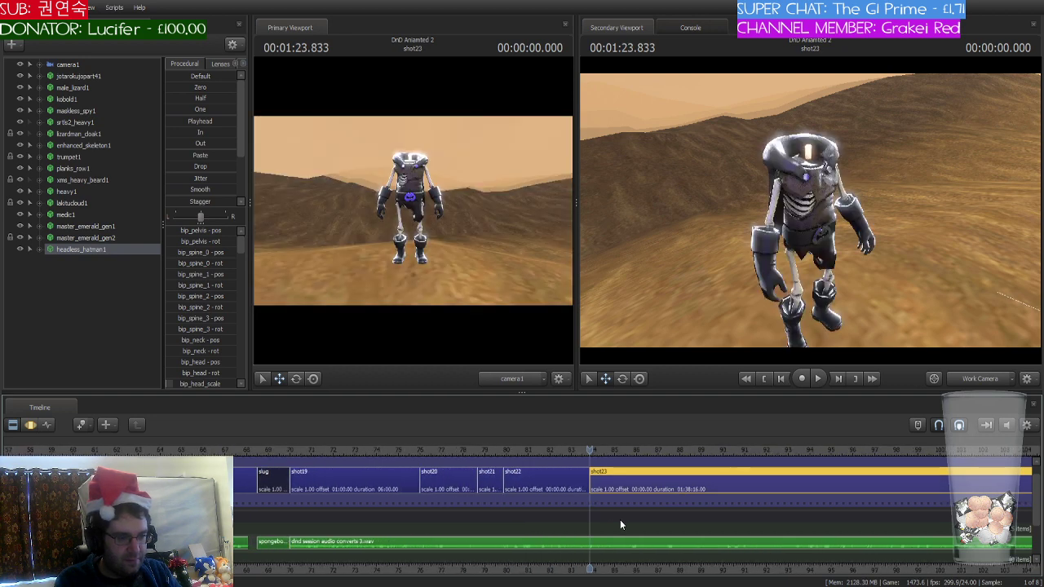
scroll(620, 523, up, 3)
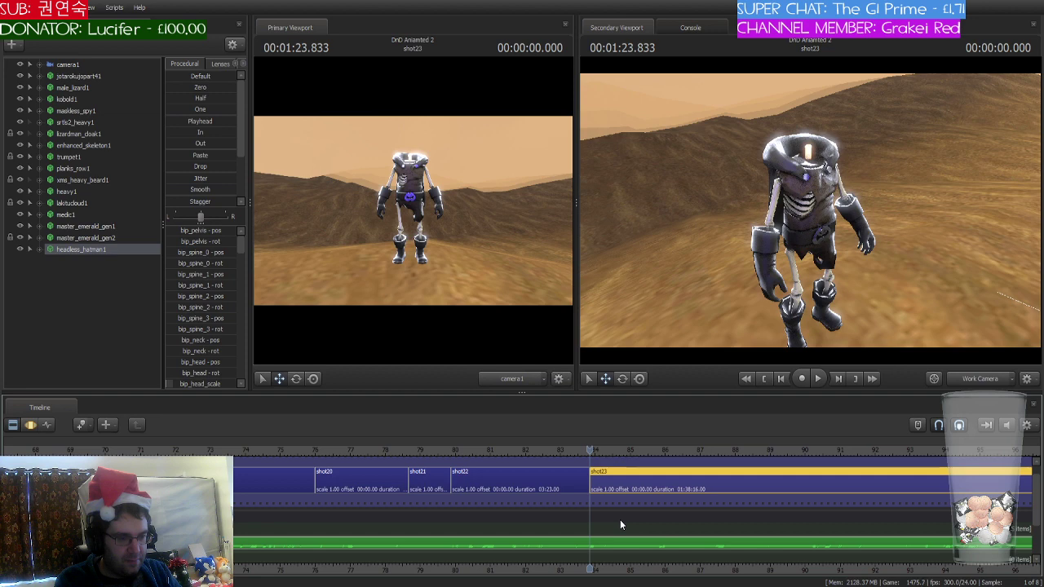
click(31, 425)
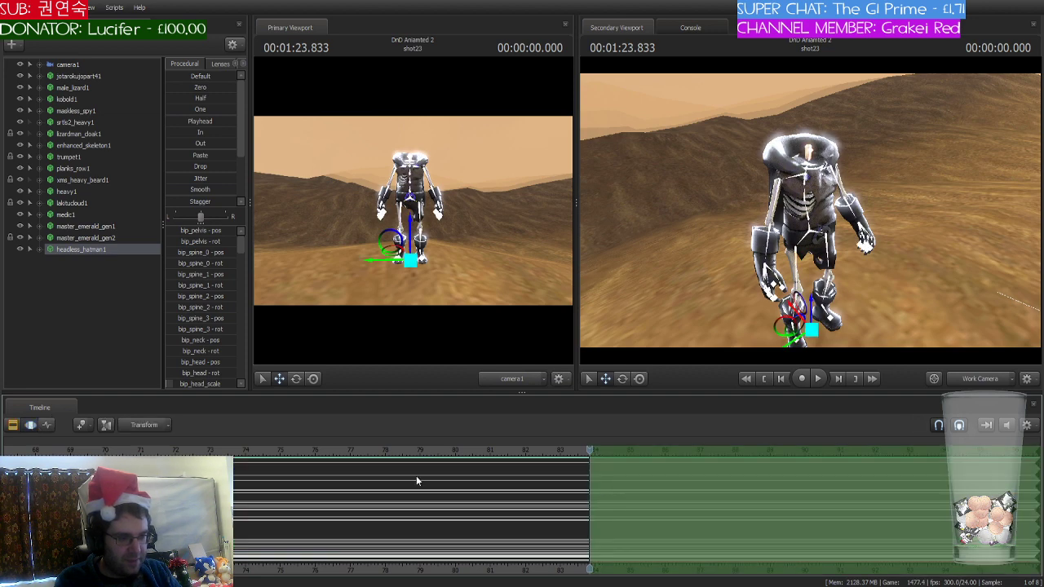
click(12, 425)
scroll(522, 504, down, 6)
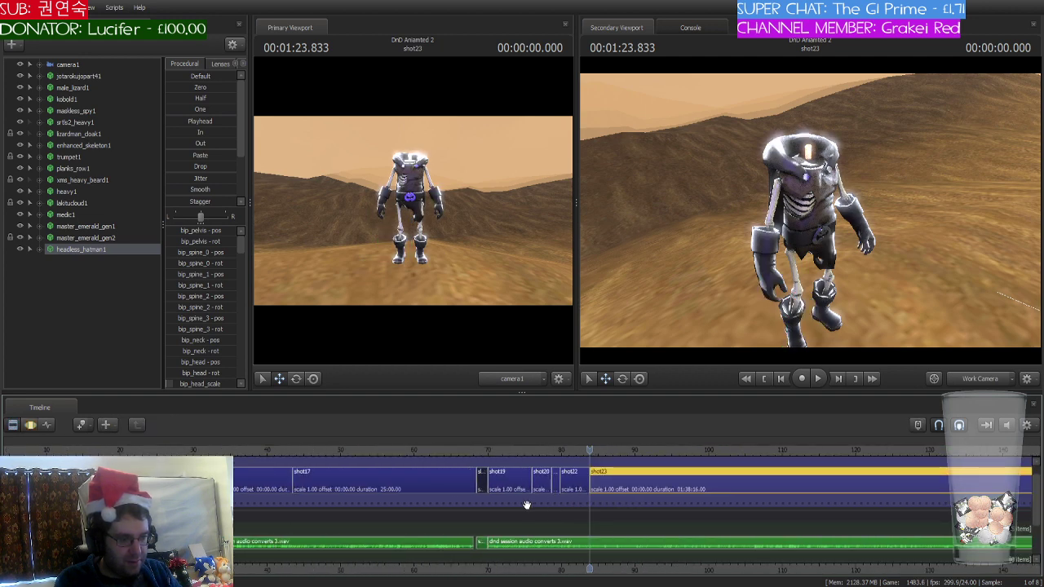
scroll(527, 505, up, 2)
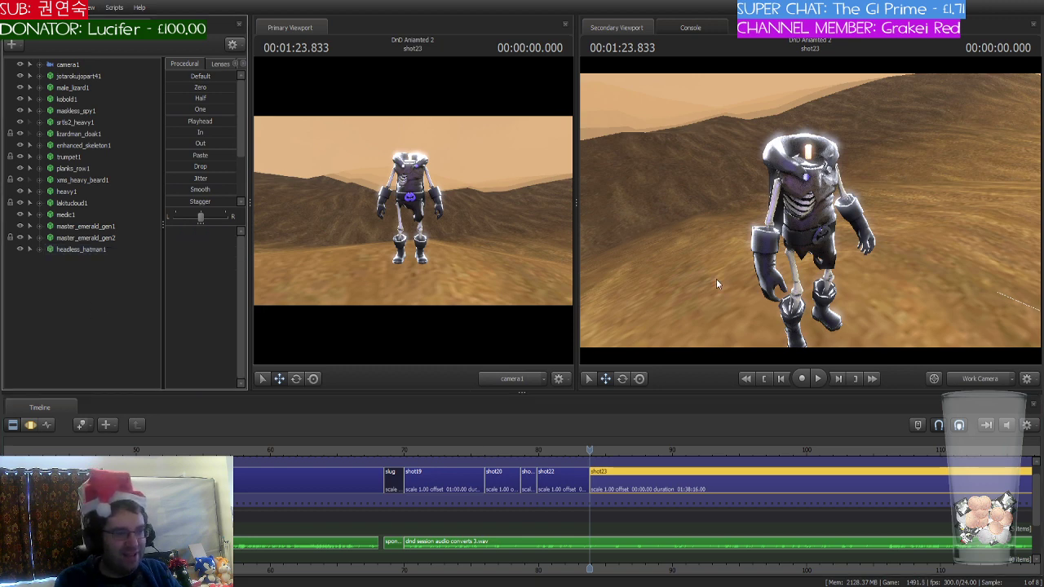
- Add a second enhanced skeleton model to shot23 and reposition the work camera to view it together with headless_hatman1
drag(716, 279, 794, 266)
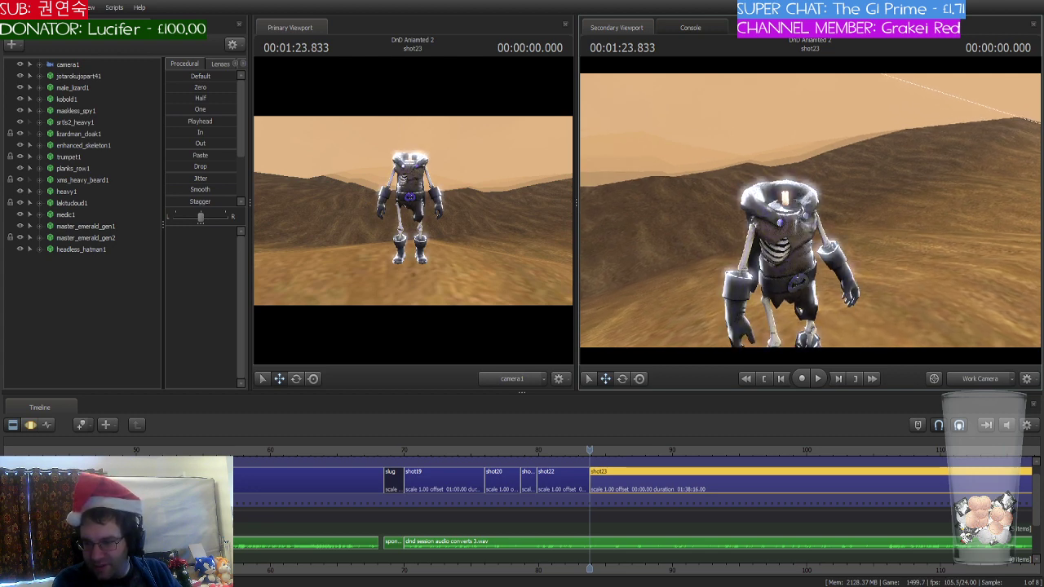
drag(794, 245, 770, 245)
key(w)
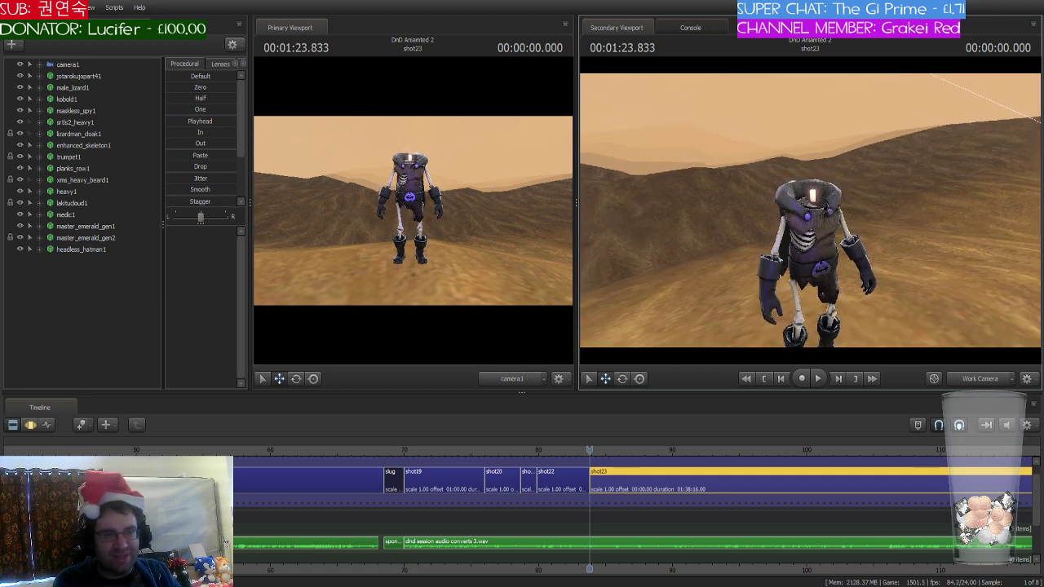
key(w)
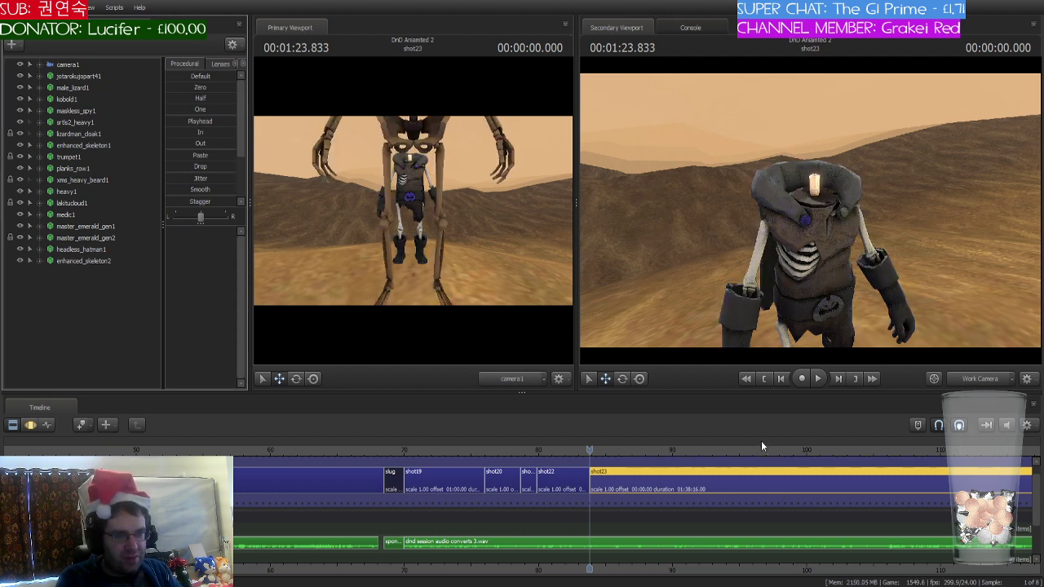
drag(803, 273, 848, 294)
key(s)
key(s)
mouse_move(810, 212)
mouse_down()
mouse_move(803, 218)
mouse_move(827, 208)
mouse_move(814, 213)
mouse_up()
key(w)
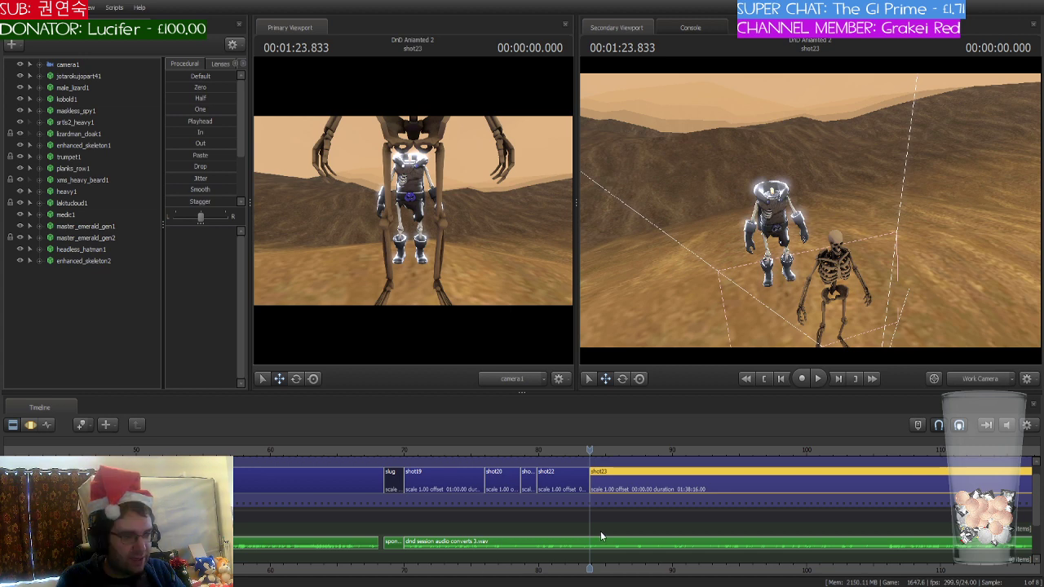
- Move the whole enhanced_skeleton2 model back and up from camera1 to where headless_hatman1 stands
scroll(714, 523, down, 5)
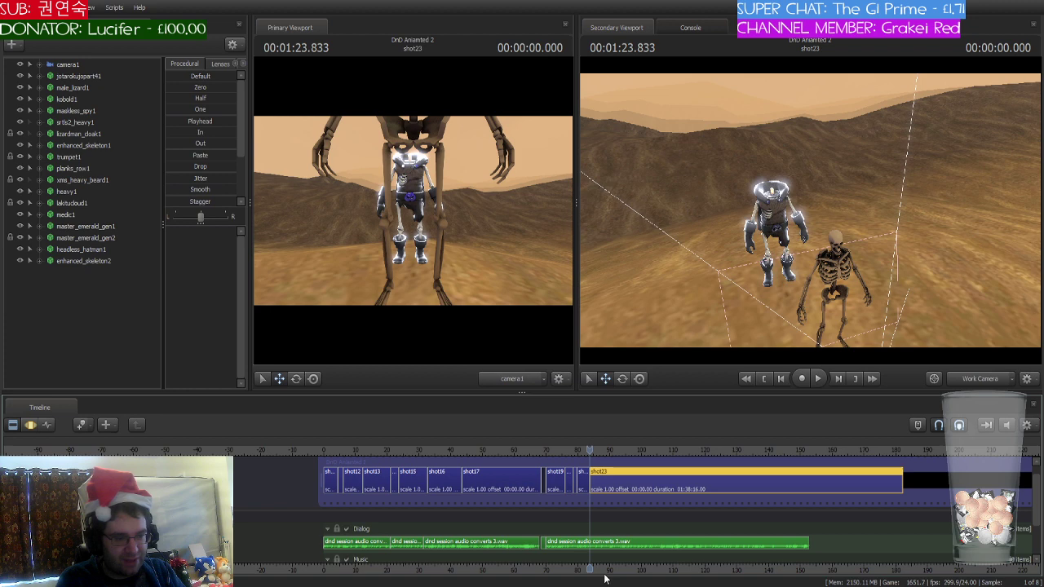
scroll(596, 570, right, 3)
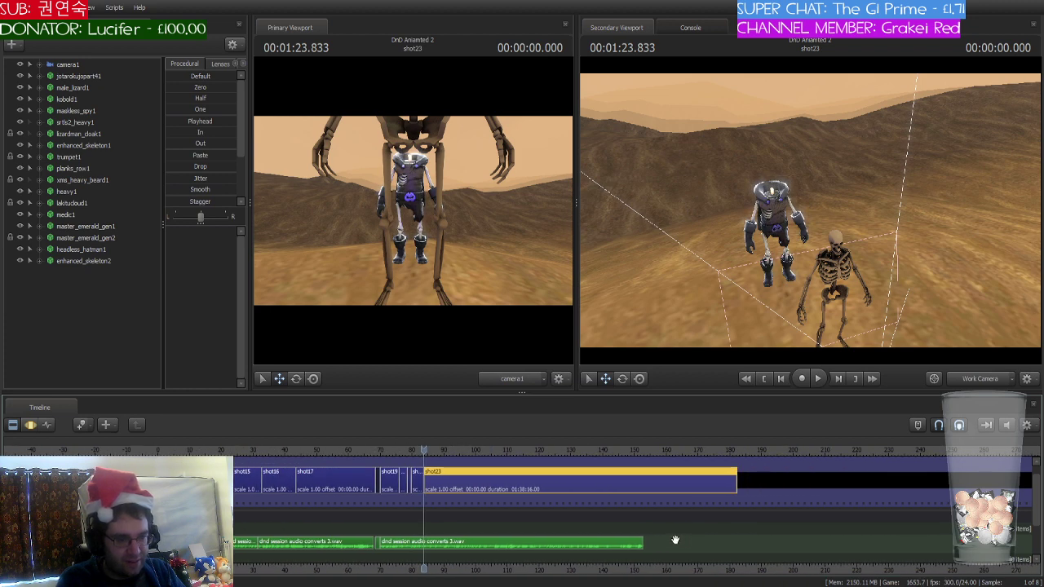
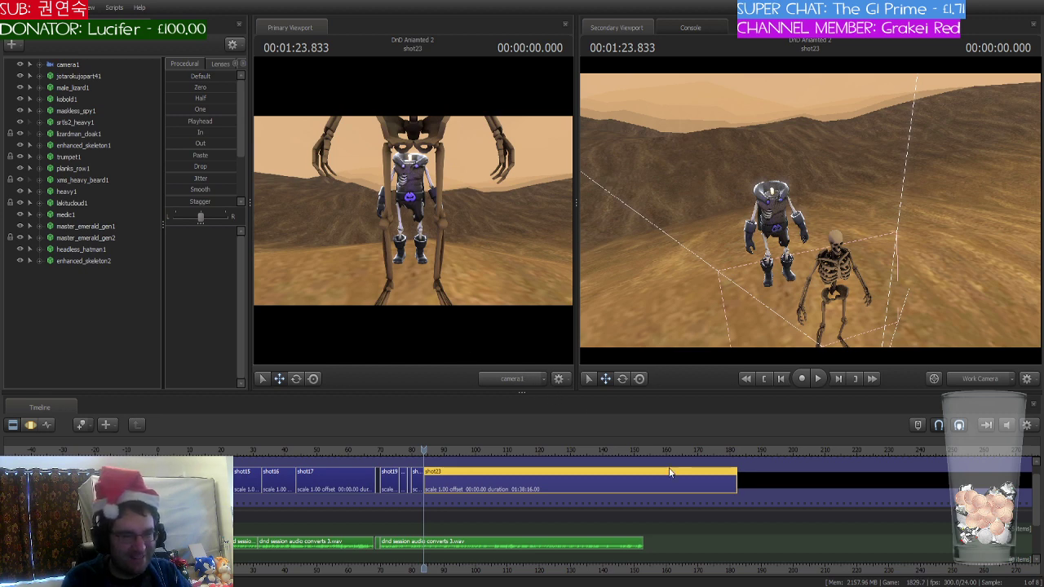
scroll(511, 481, up, 1)
scroll(510, 481, up, 2)
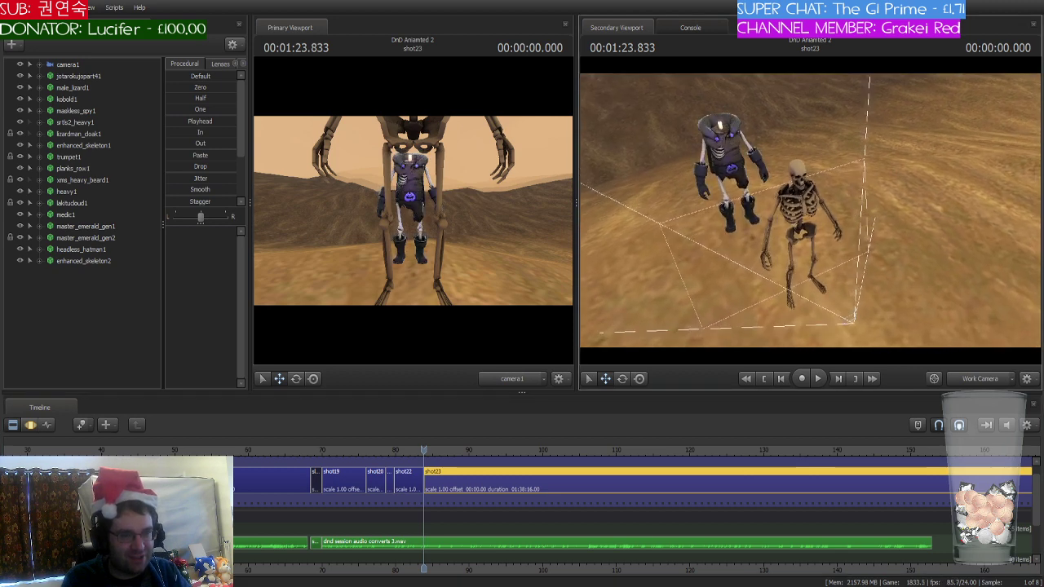
click(109, 262)
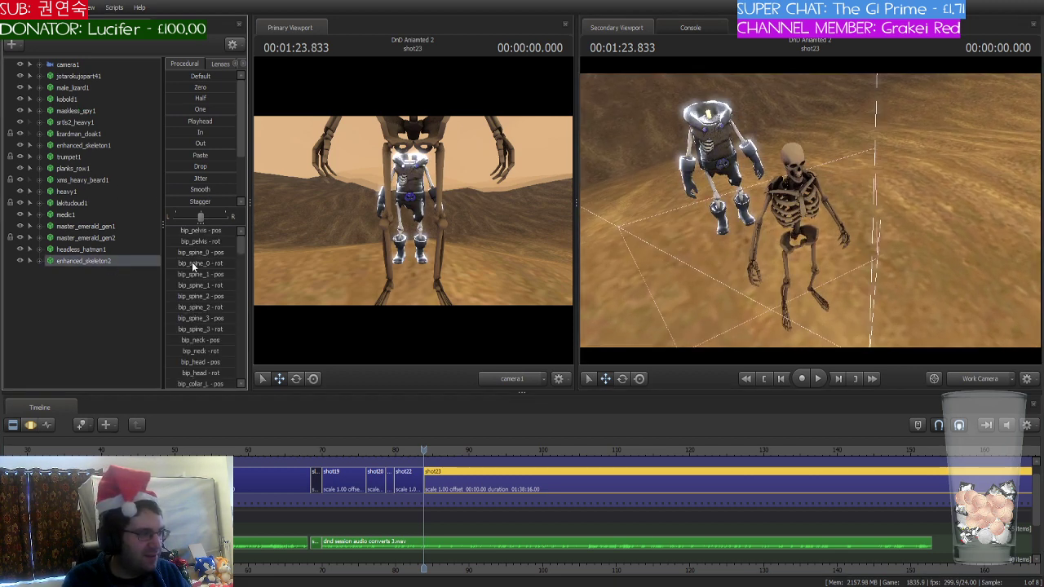
click(30, 425)
click(767, 284)
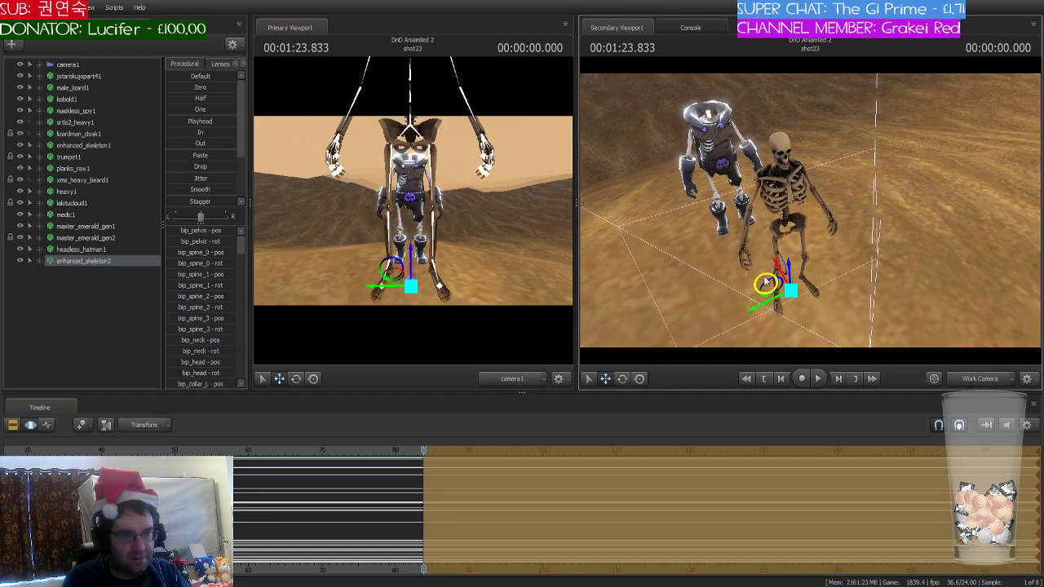
drag(766, 281, 694, 152)
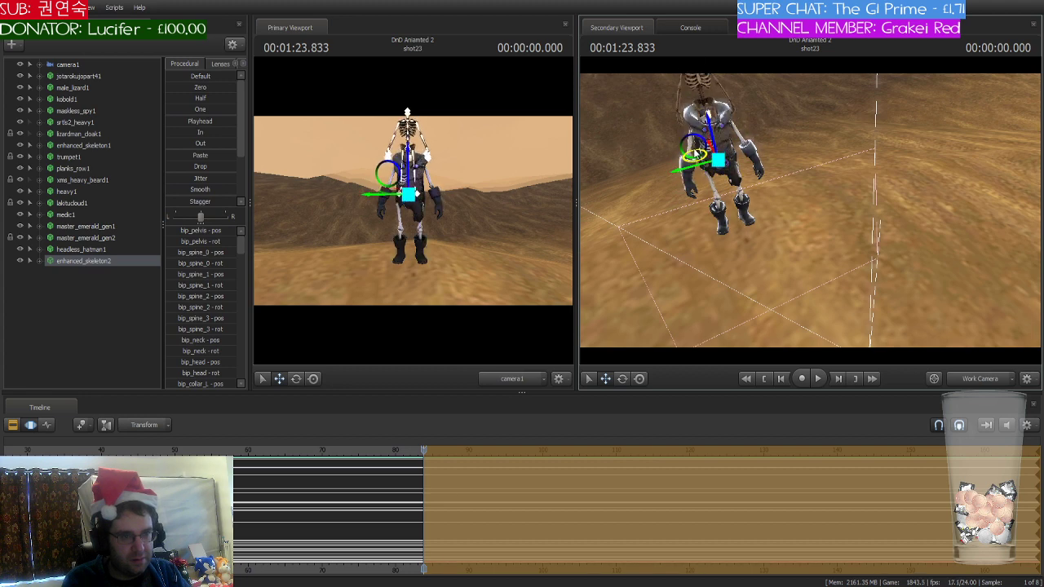
right_drag(694, 153, 499, 256)
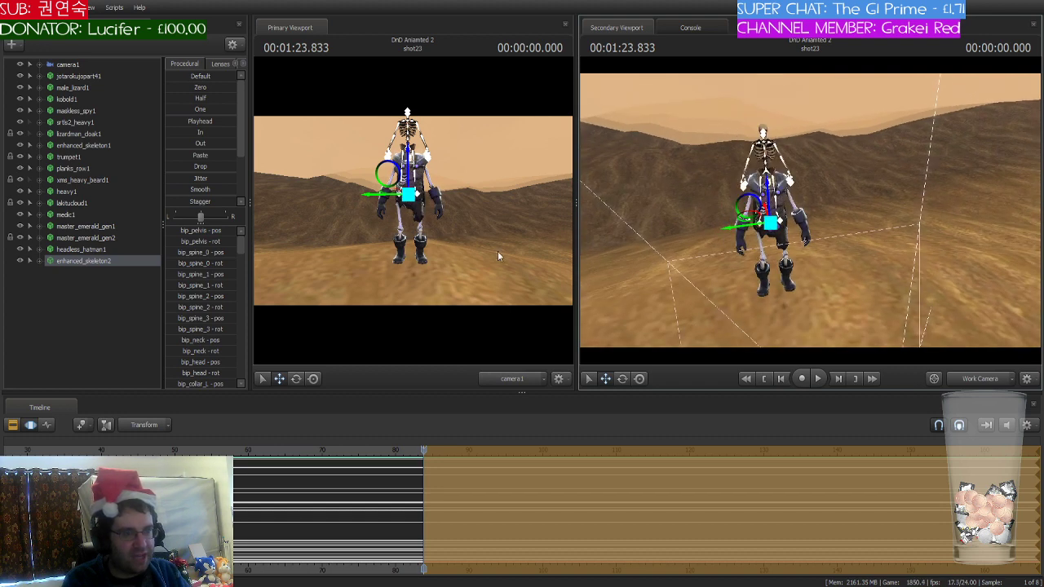
- Delete headless_hatman1 from shot23, add the merasmus model and select it for editing
click(96, 249)
key(Delete)
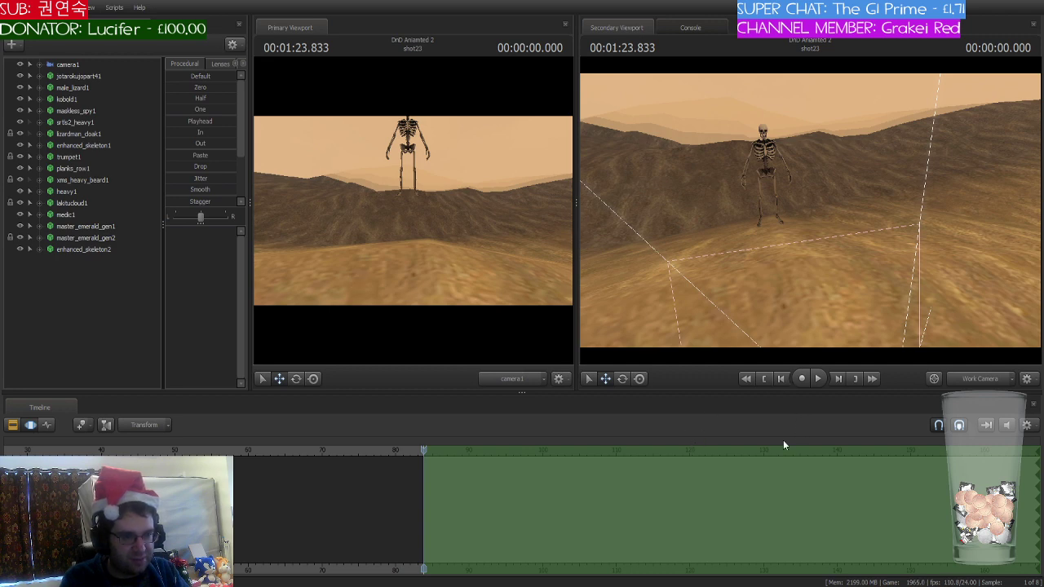
drag(764, 326, 758, 367)
click(73, 260)
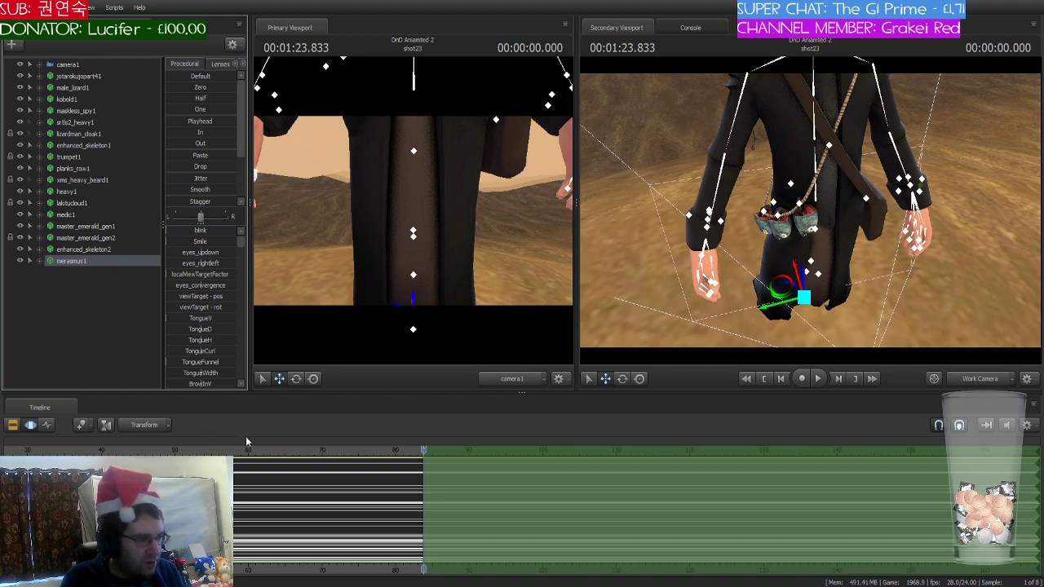
- Hide merasmus1's belt potions, bead necklace and shoulder bag, and back the work camera away to view the upper body
key(ctrl+z)
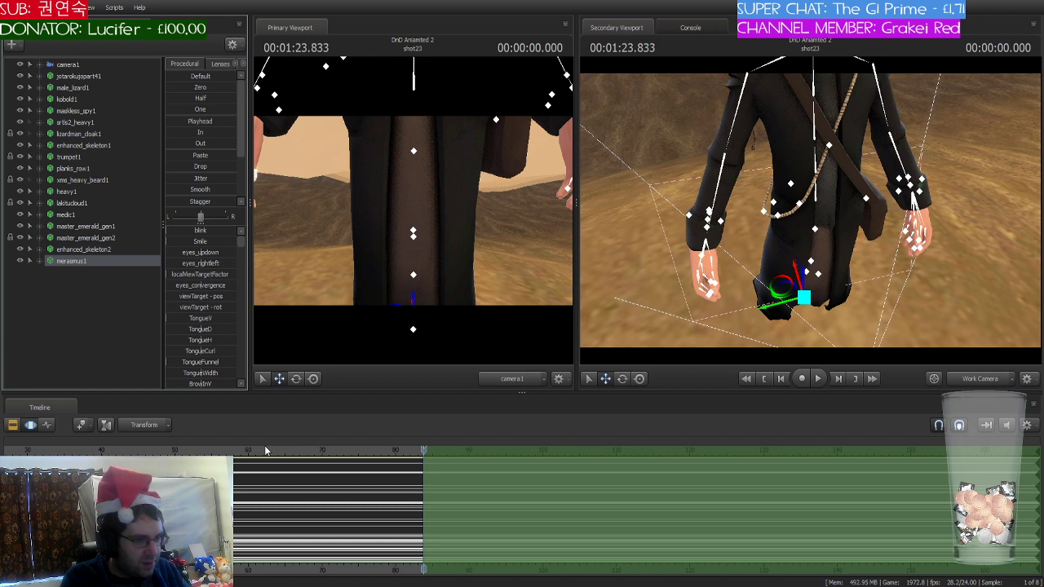
key(ctrl+z)
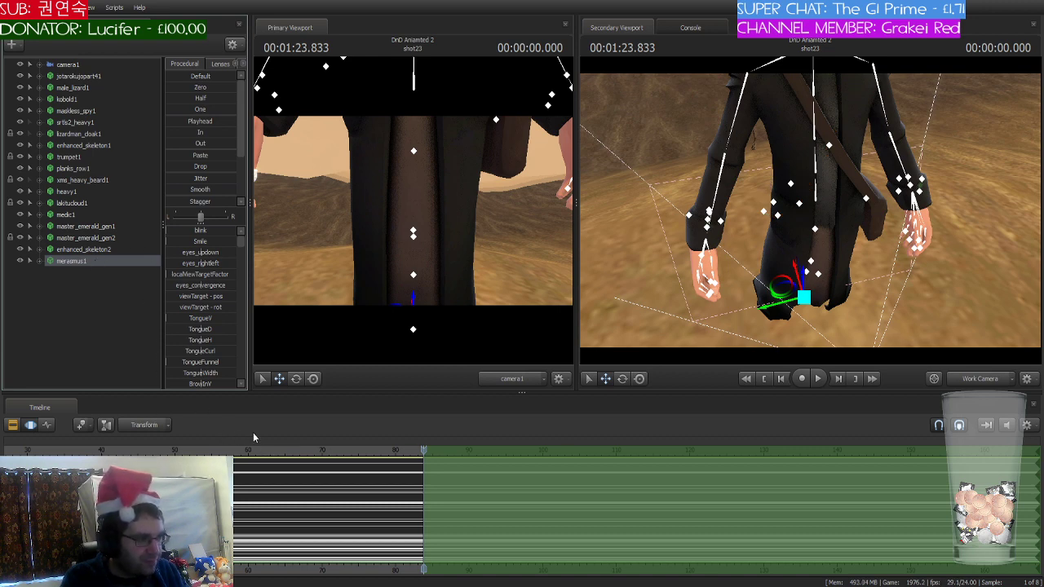
key(ctrl+z)
mouse_move(783, 220)
mouse_down()
mouse_move(774, 122)
mouse_move(783, 252)
mouse_move(795, 255)
mouse_move(807, 180)
mouse_move(783, 139)
mouse_move(766, 220)
mouse_move(815, 244)
mouse_move(803, 261)
mouse_move(795, 138)
mouse_move(807, 237)
mouse_move(792, 225)
mouse_up()
key(w)
key(s)
key(w)
key(s)
key(s)
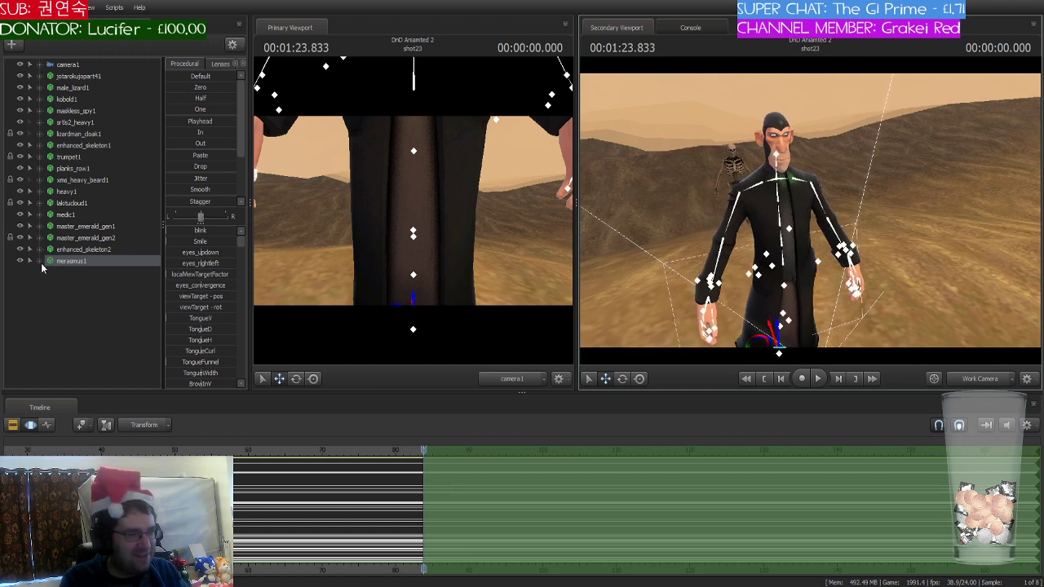
- Add a scale control to merasmus1's bip_head bone and shrink the head away completely
click(38, 261)
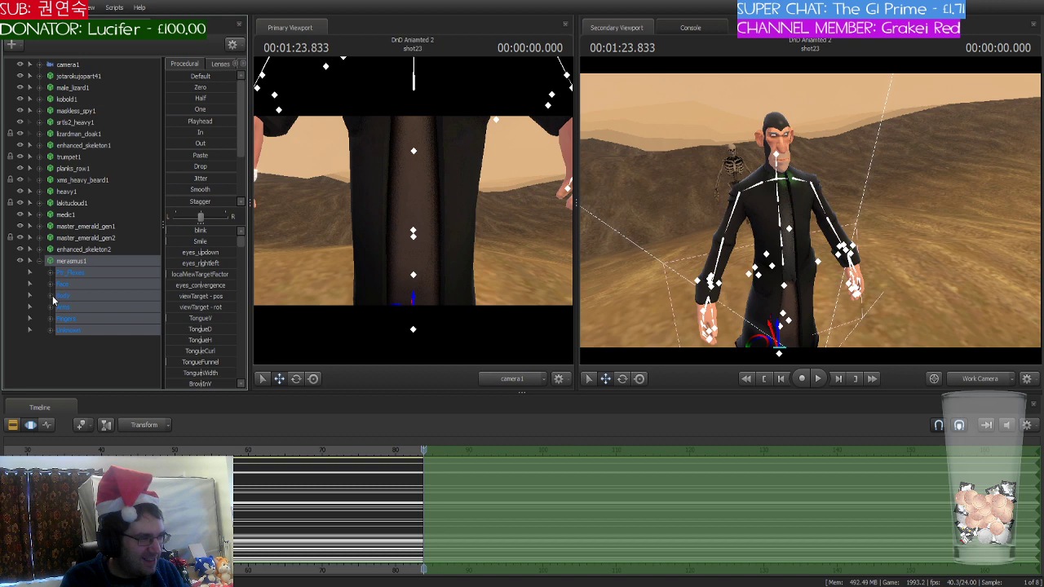
click(50, 296)
scroll(52, 296, down, 1)
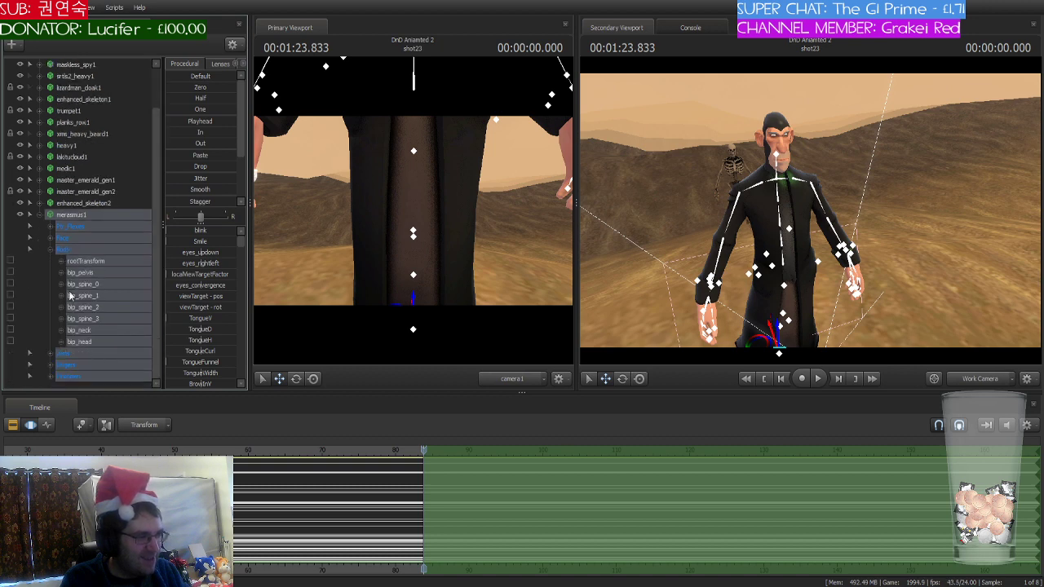
click(89, 341)
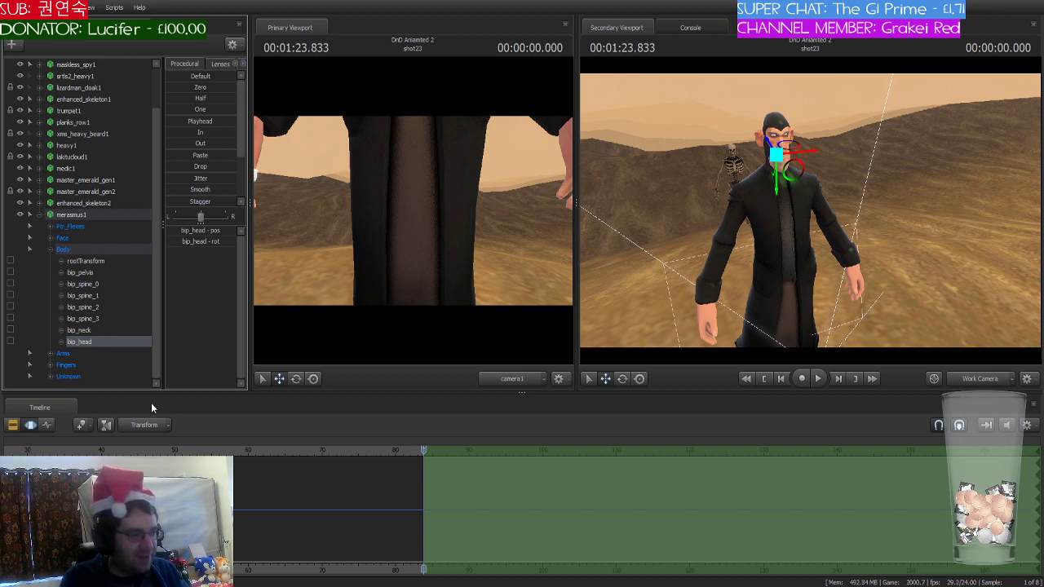
click(112, 354)
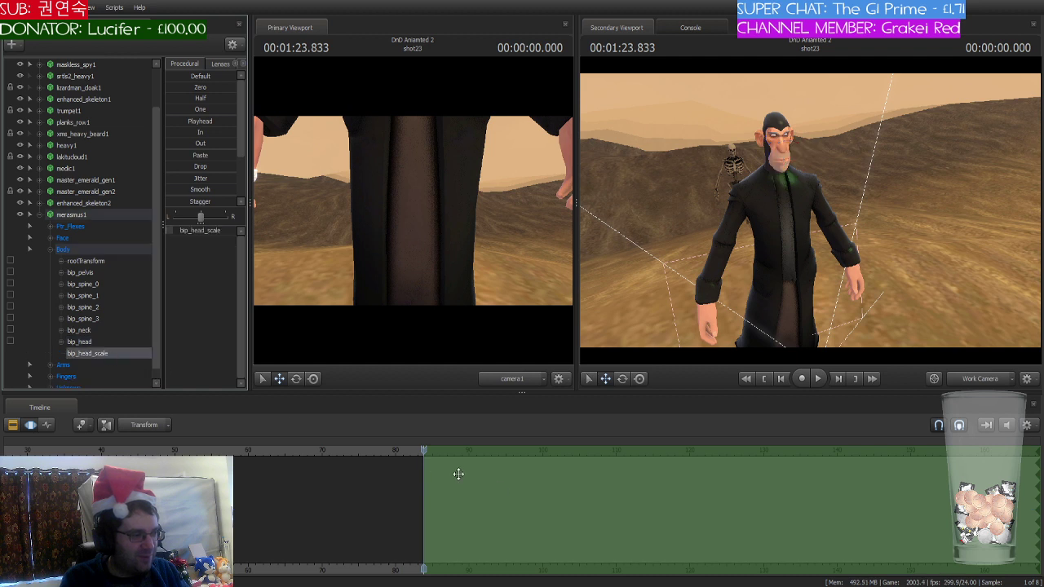
click(196, 231)
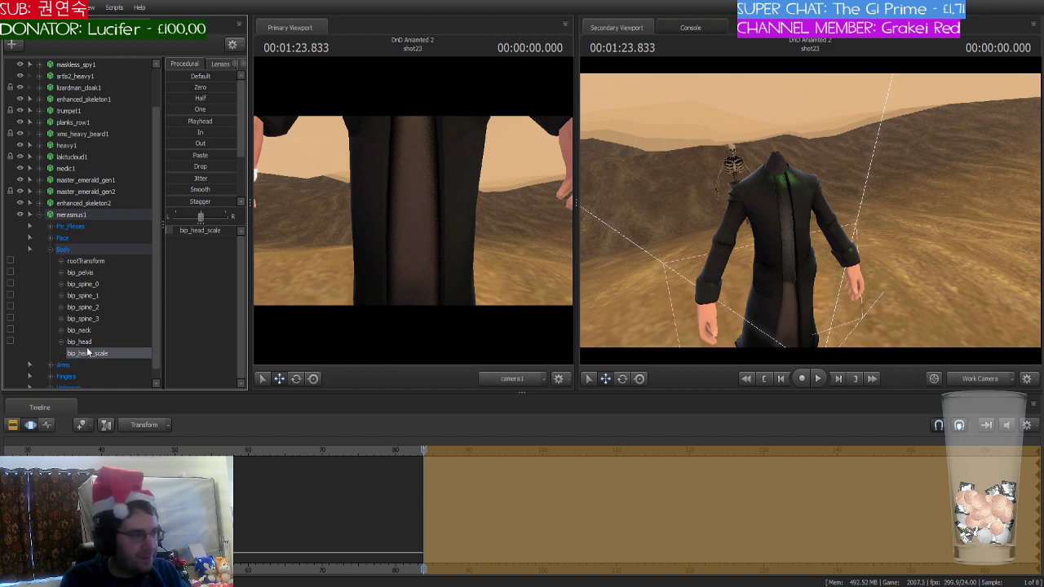
- Add scale controls to merasmus1's bip_hand_L and bip_hand_R bones and shrink both hands away completely
click(50, 365)
scroll(52, 347, down, 3)
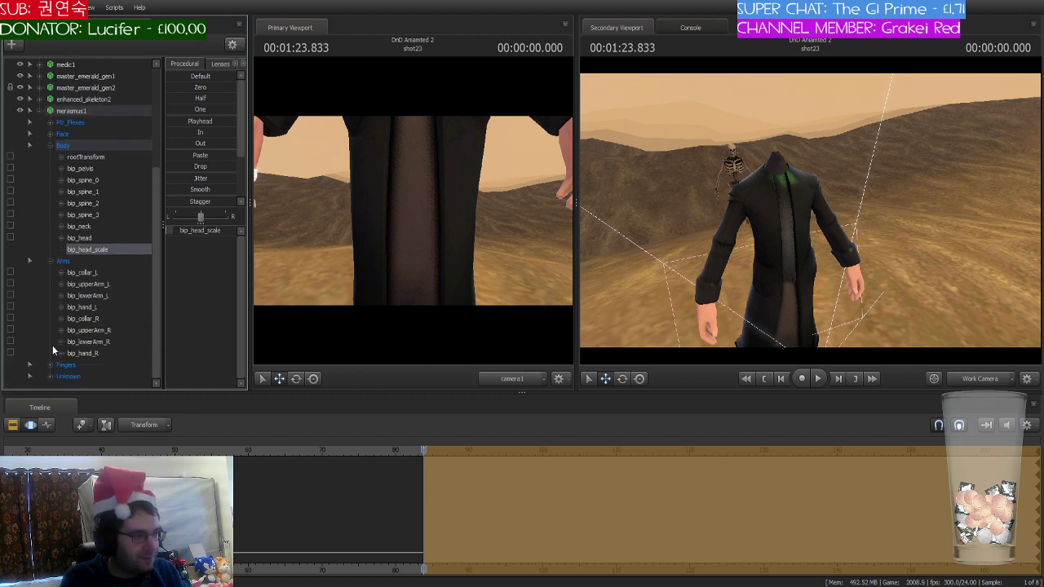
click(94, 308)
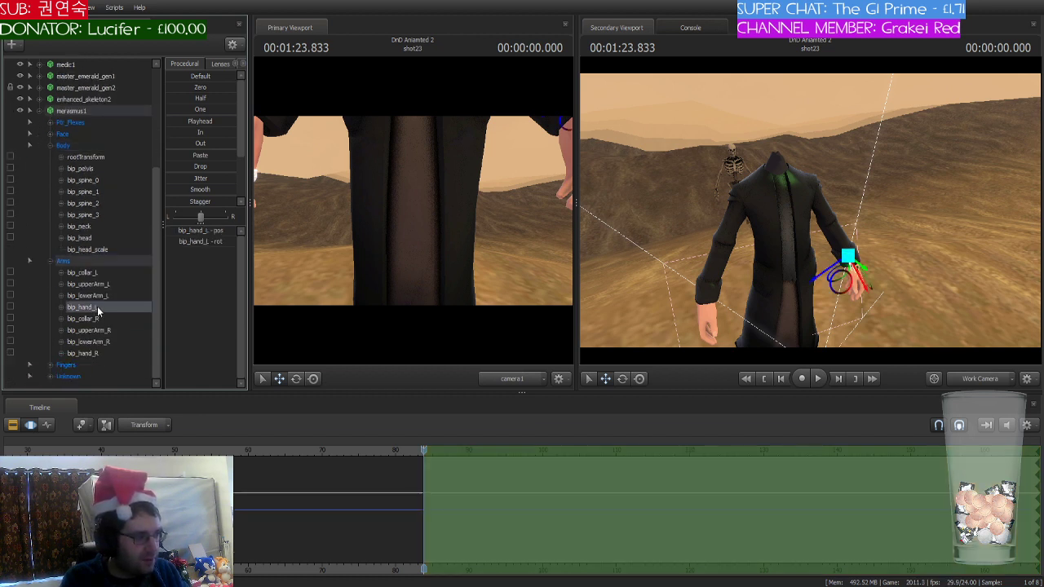
click(96, 353)
click(139, 366)
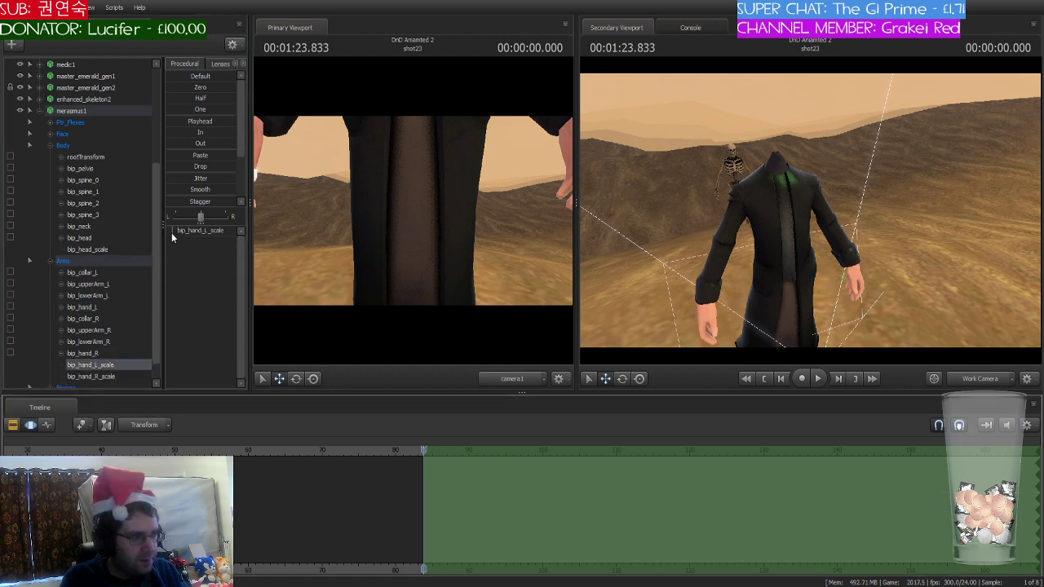
click(171, 232)
click(101, 377)
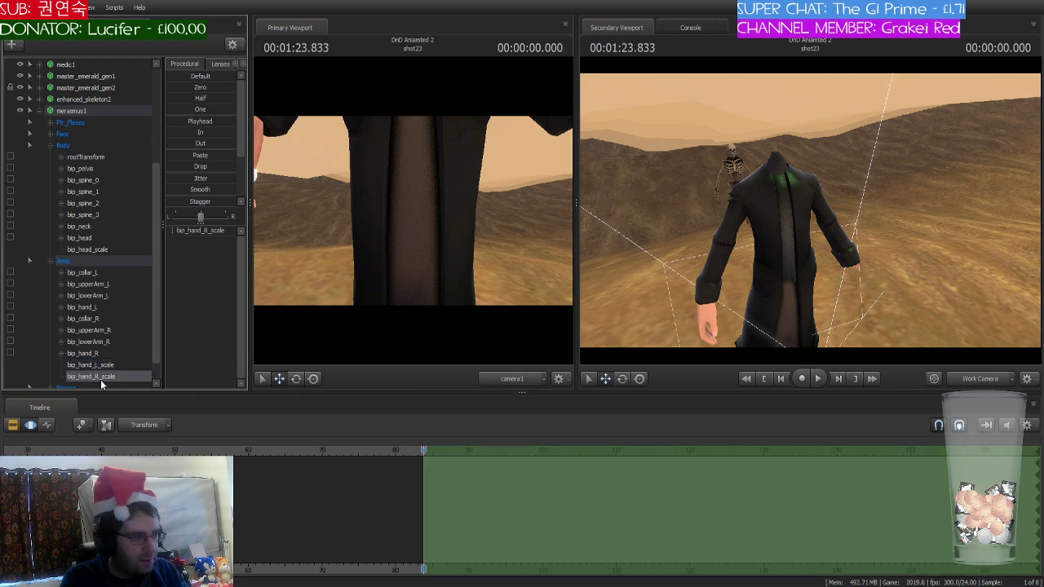
click(173, 232)
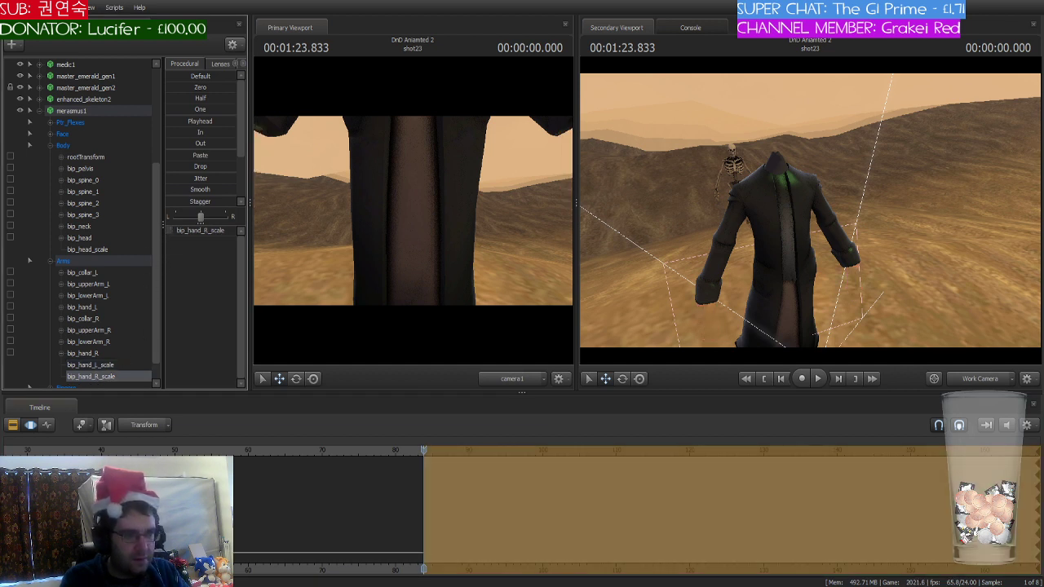
- Move merasmus1's bip_neck bone slightly upward and bring the shrunken head back to full size
drag(712, 243, 809, 209)
click(806, 229)
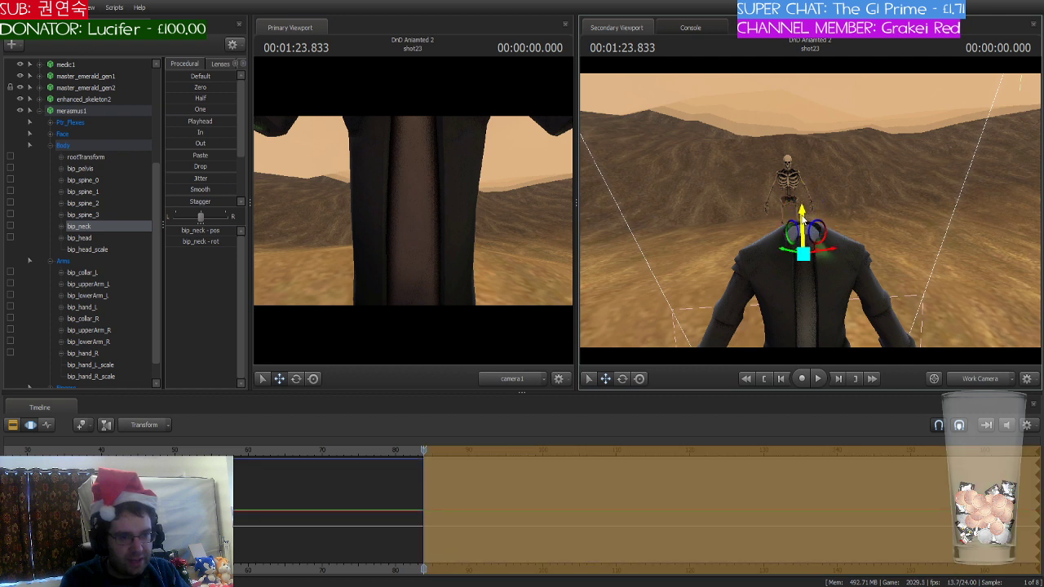
drag(803, 214, 803, 196)
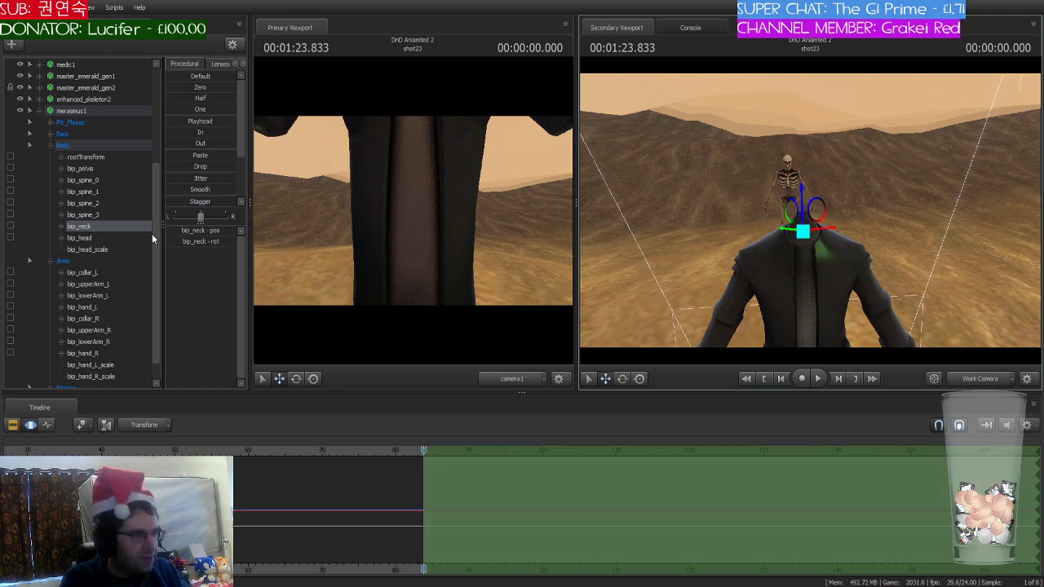
click(94, 249)
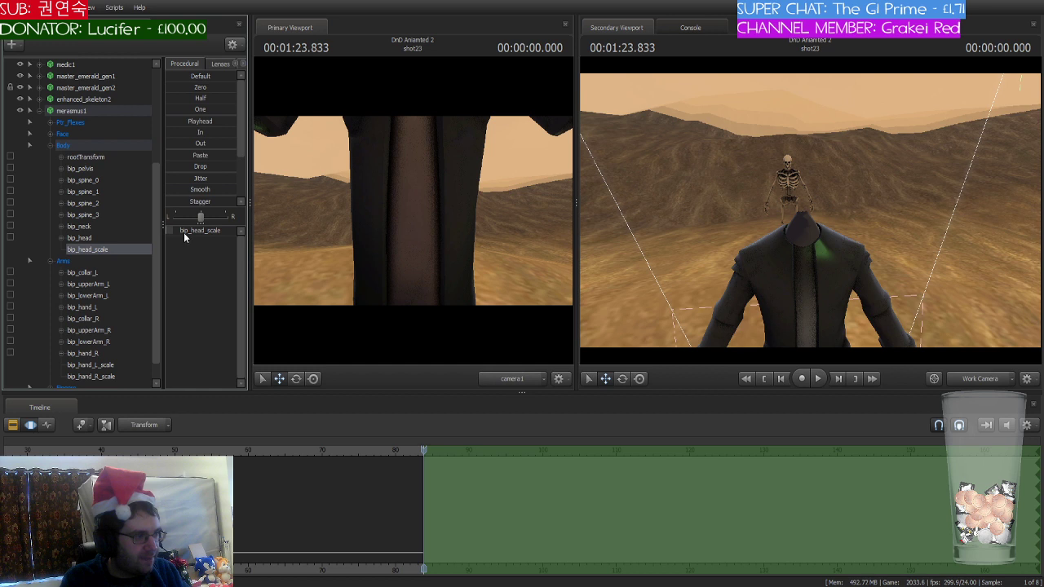
key(ctrl+z)
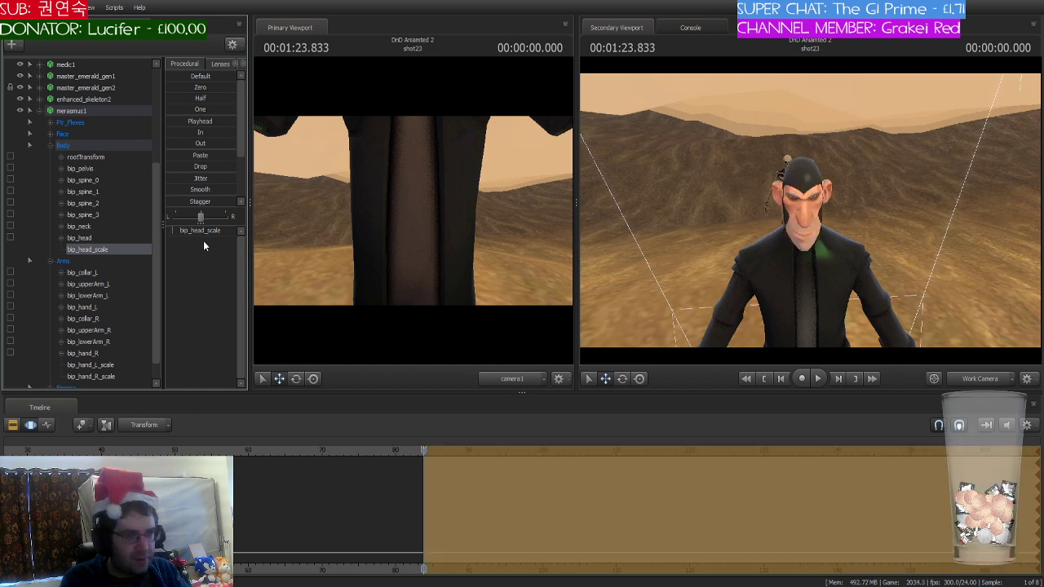
- Add a scale control to merasmus1's bip_neck bone and shrink the neck and head into the coat collar
click(88, 230)
right_click(118, 236)
click(147, 251)
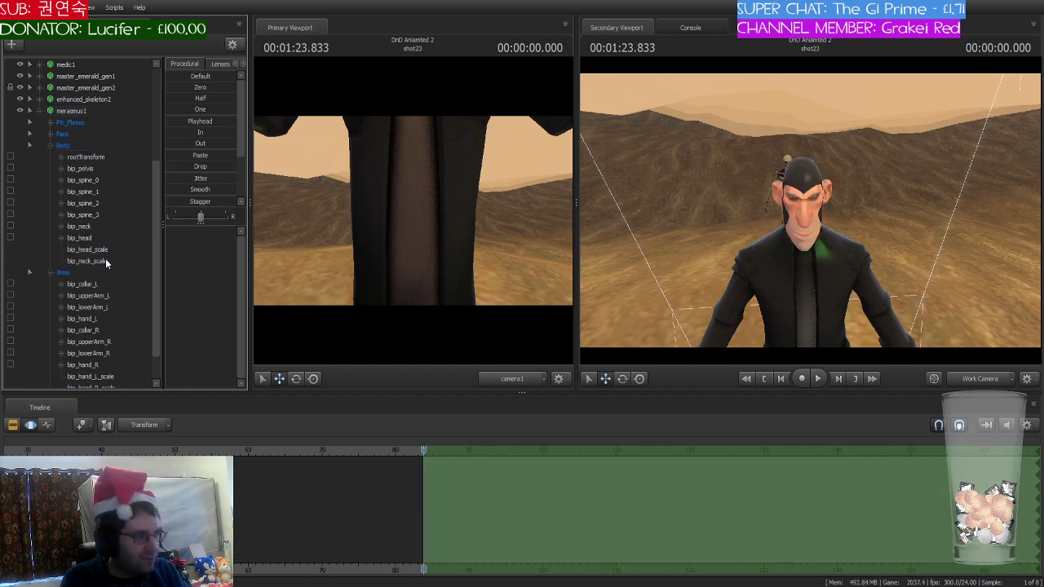
click(106, 260)
drag(176, 230, 160, 234)
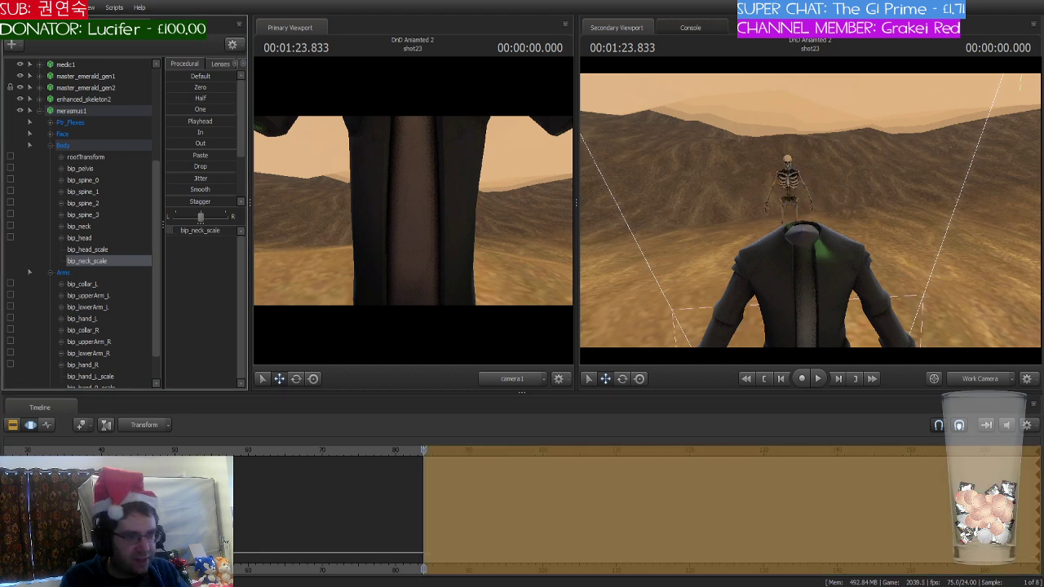
drag(810, 210, 810, 211)
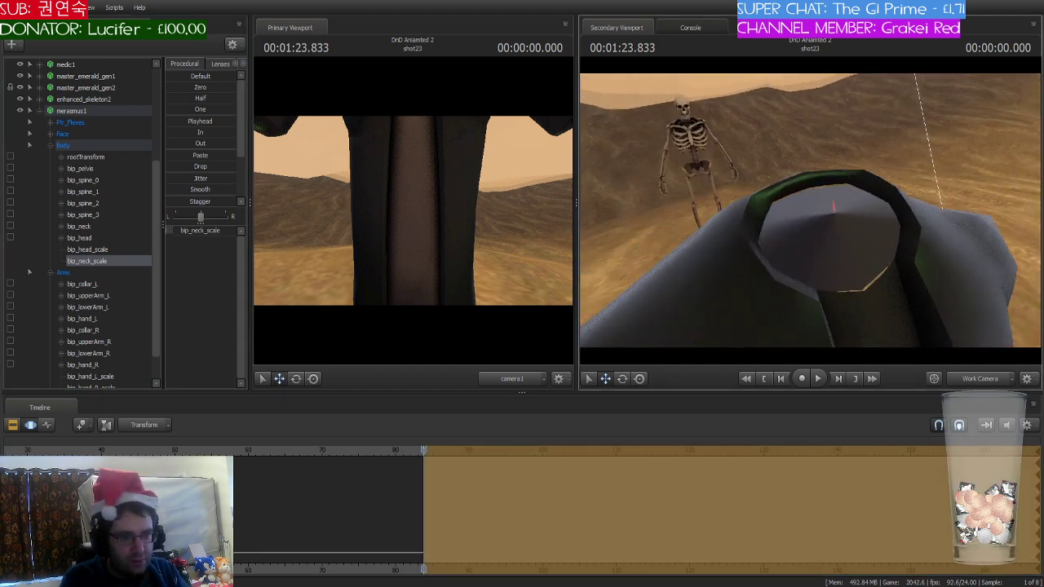
- Try another bip_head_scale value on merasmus1, inspect the collar opening and collapse the model's control list
click(98, 250)
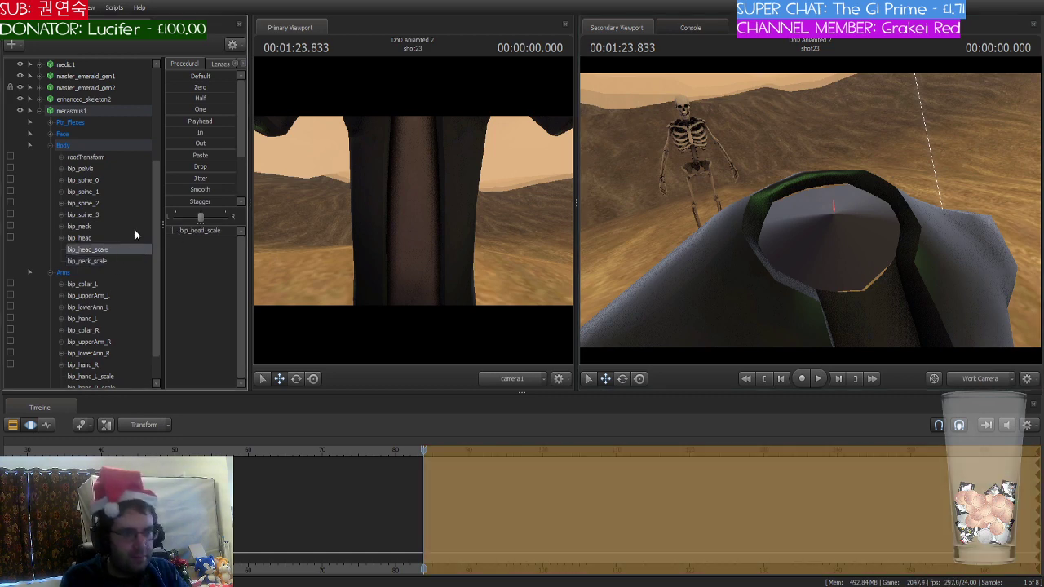
drag(168, 233, 185, 226)
click(98, 261)
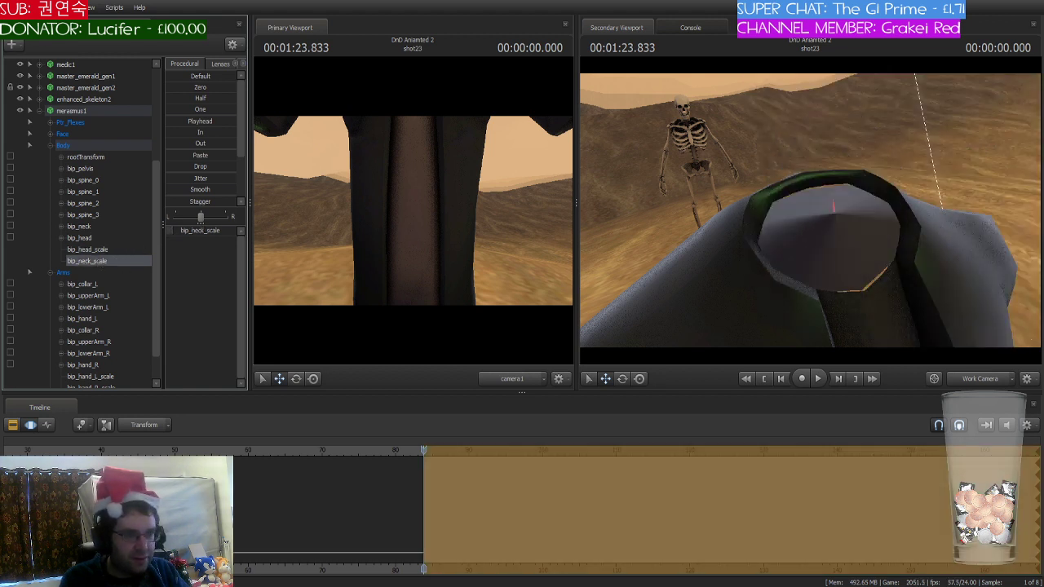
drag(764, 194, 810, 209)
key(w)
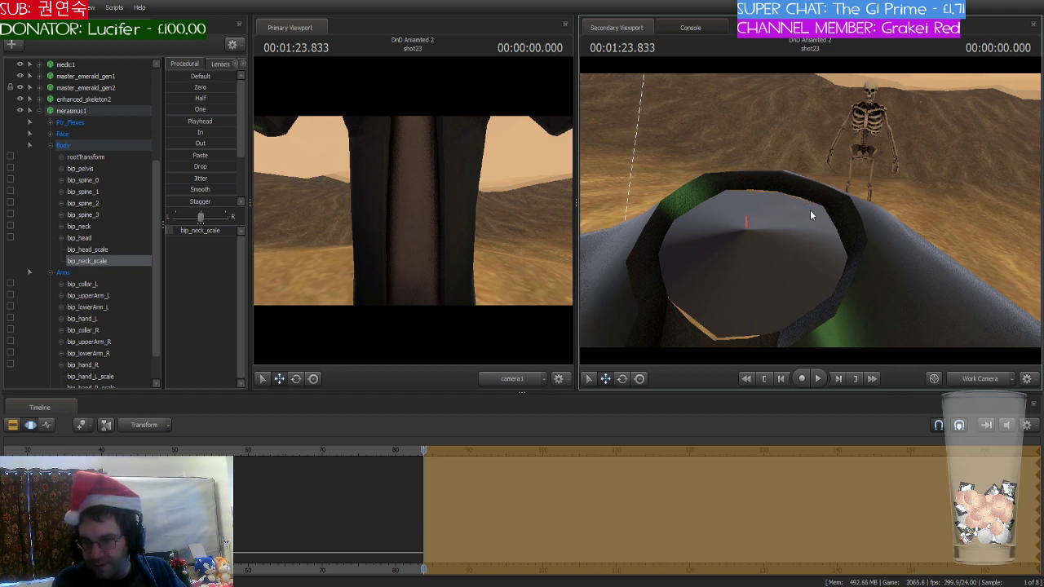
drag(810, 216, 844, 200)
key(a)
key(s)
click(39, 111)
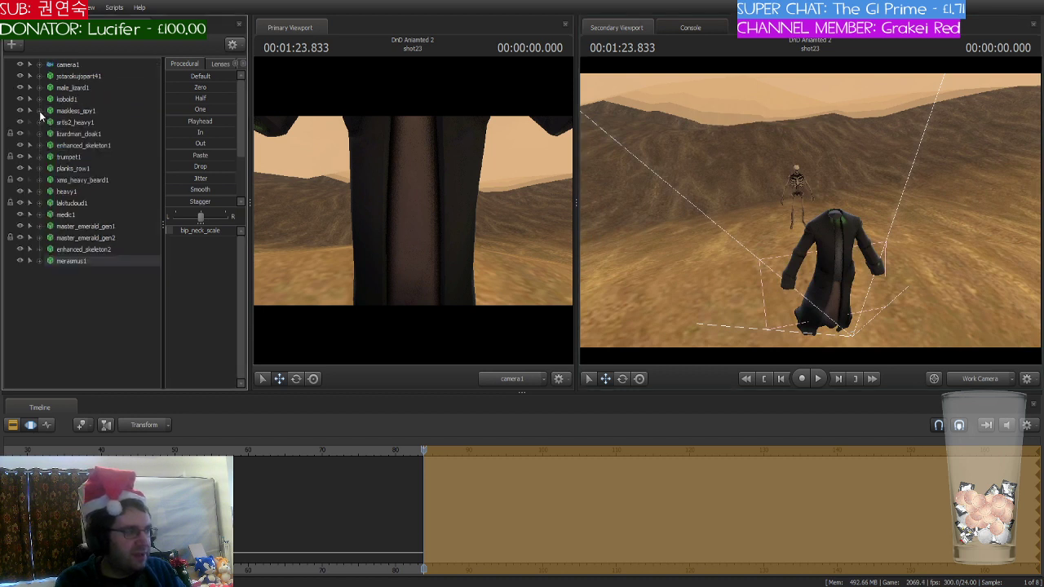
- Move enhanced_skeleton2 inside merasmus1's coat and rotate it to face the same way, with its skull above the collar
click(111, 252)
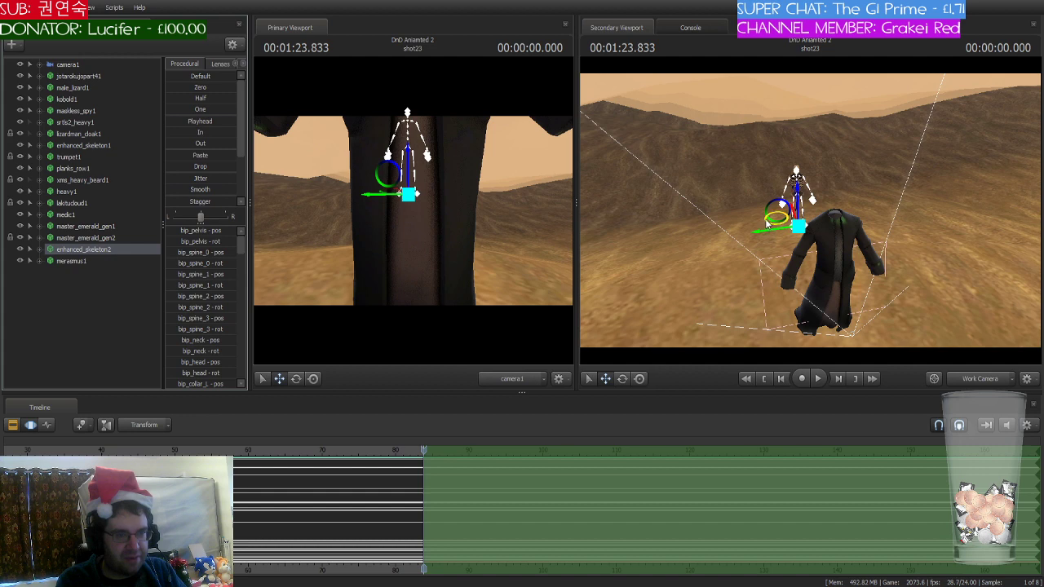
drag(763, 229, 822, 275)
key(f)
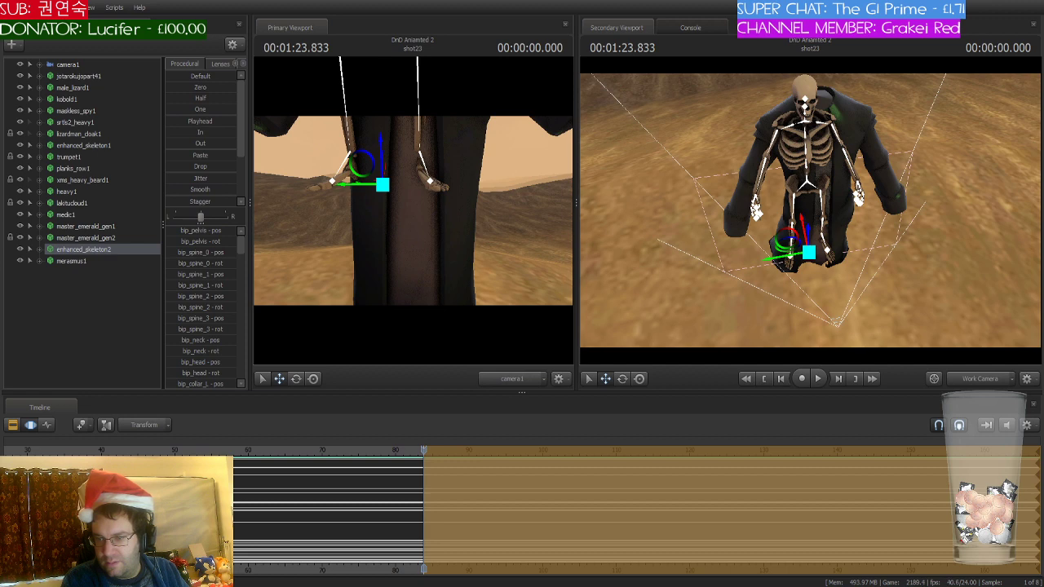
drag(605, 265, 620, 298)
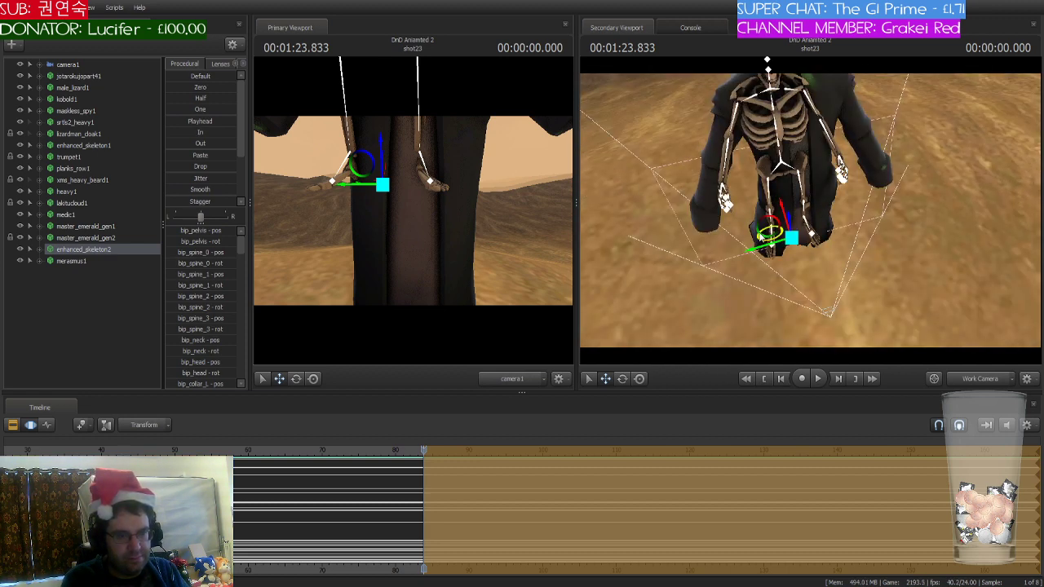
drag(763, 229, 857, 238)
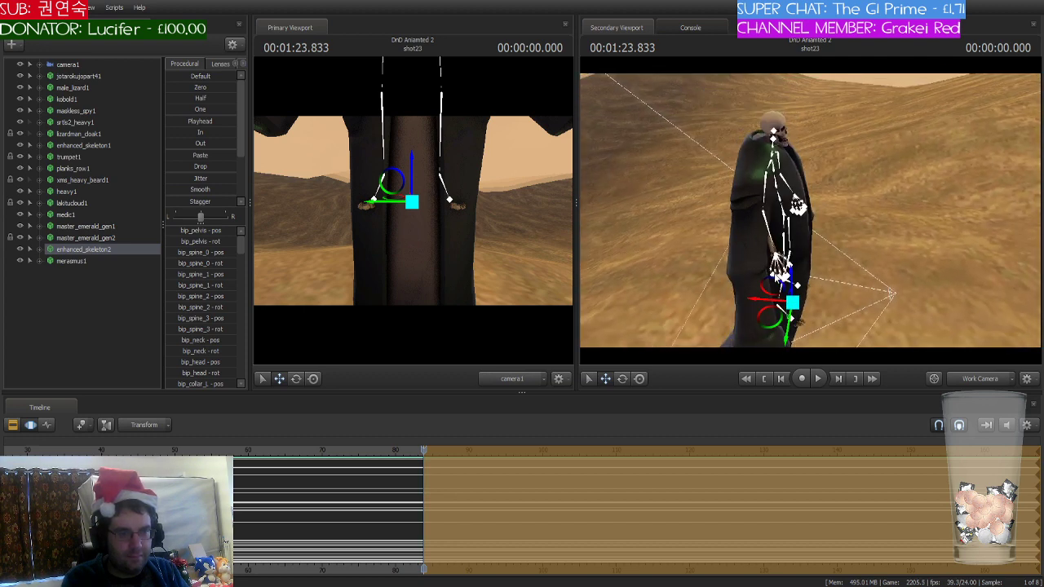
drag(762, 303, 830, 216)
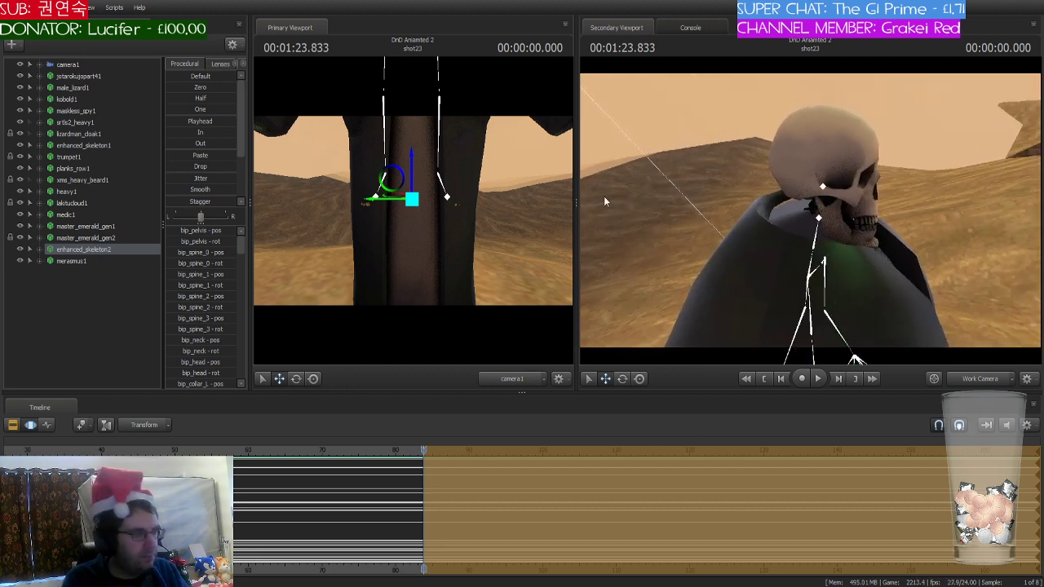
- Raise enhanced_skeleton2's bip_neck bone so the skull sits higher above the coat collar
drag(603, 202, 618, 198)
click(825, 236)
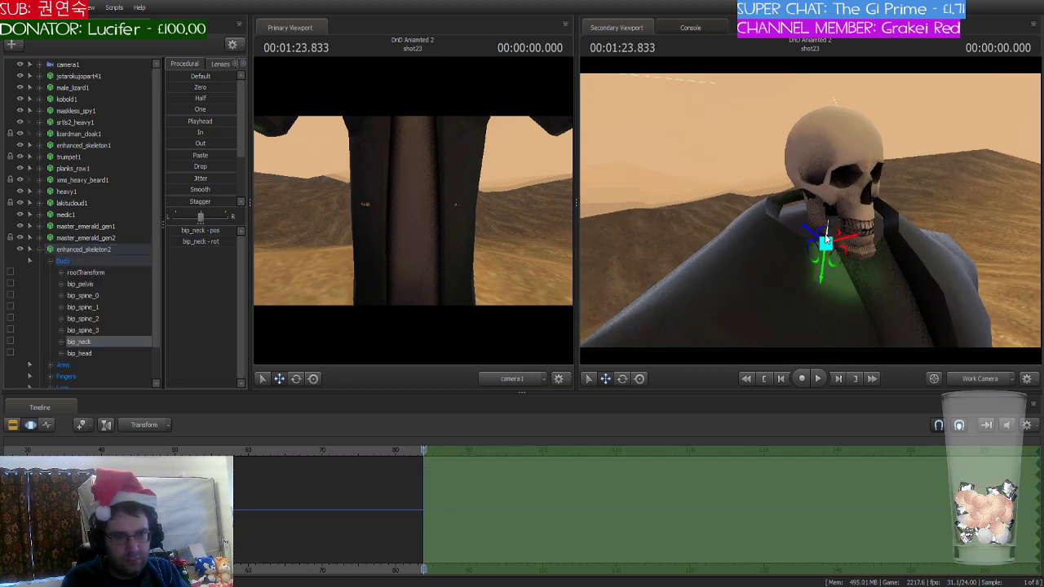
drag(826, 261, 826, 251)
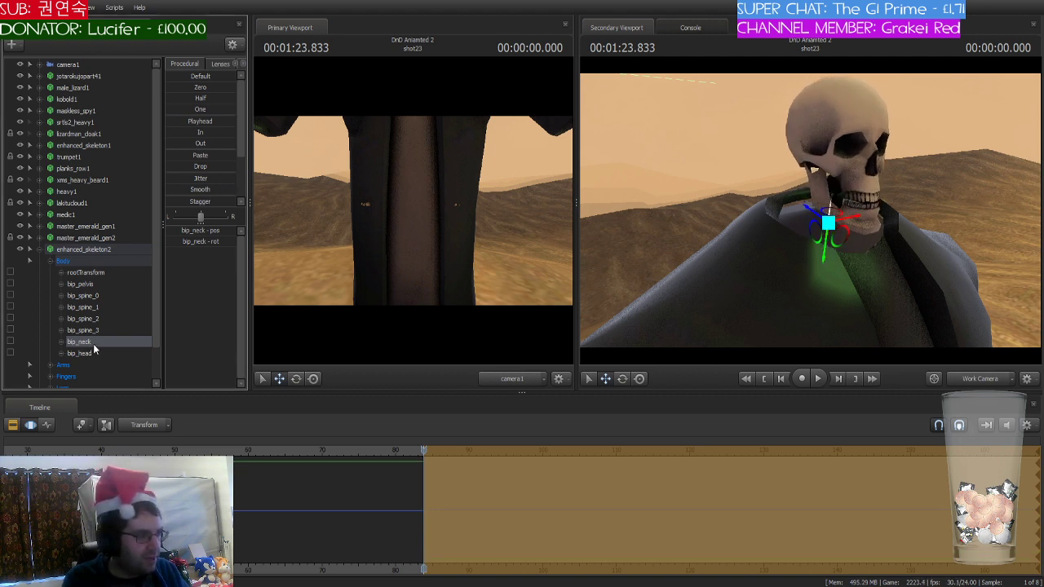
- Try adding a scale control to enhanced_skeleton2's bip_neck bone
click(147, 372)
click(102, 365)
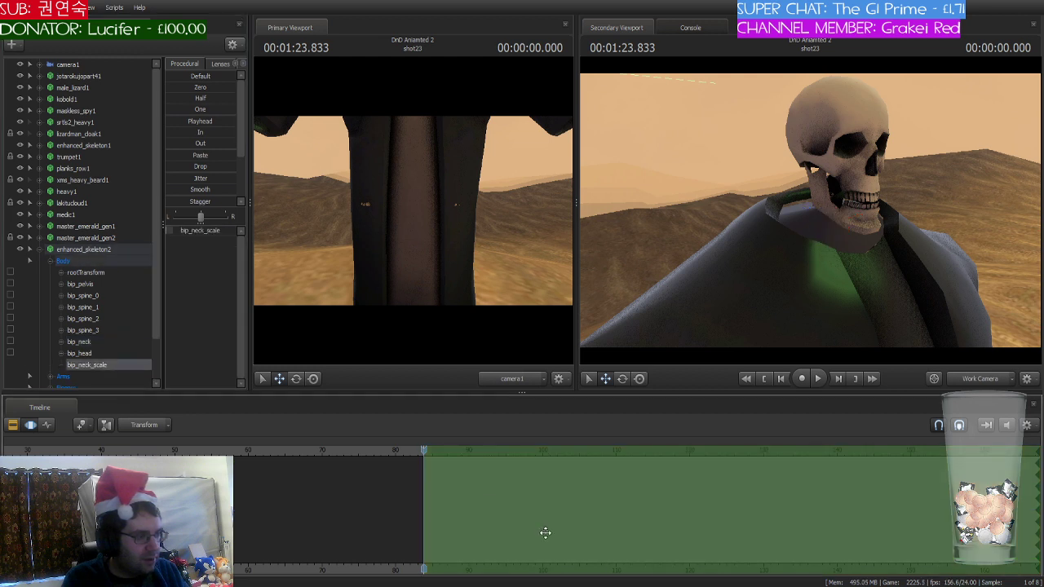
click(665, 271)
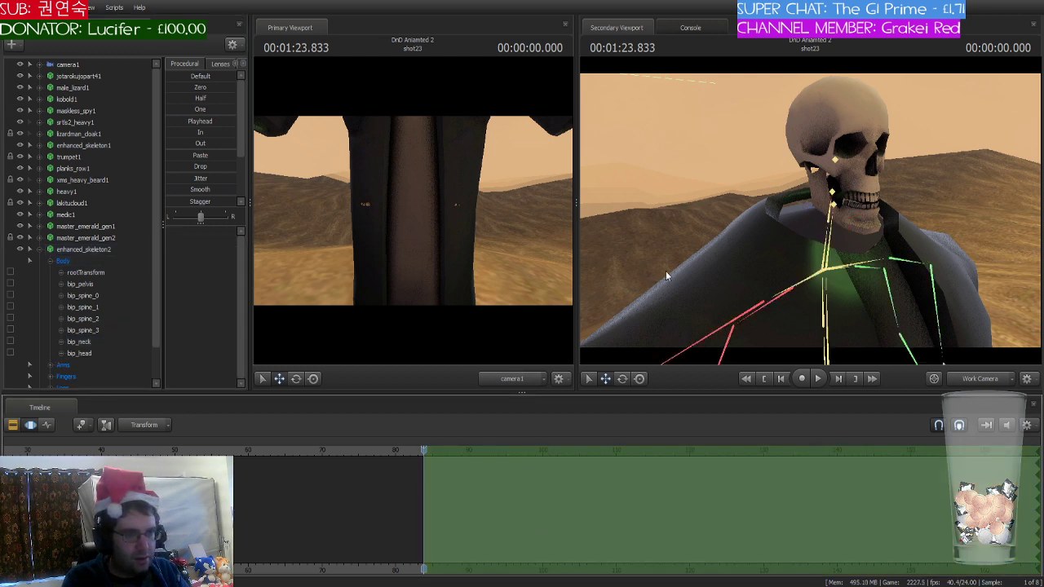
- Lock merasmus1's rootTransform to enhanced_skeleton2's rootTransform and collapse merasmus1's Body controls
drag(716, 275, 701, 274)
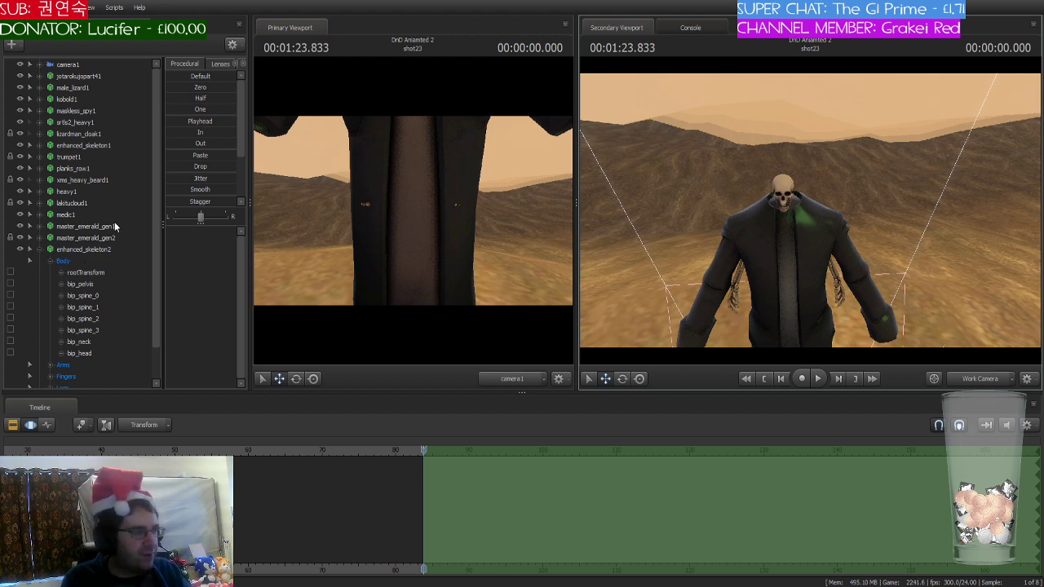
click(39, 249)
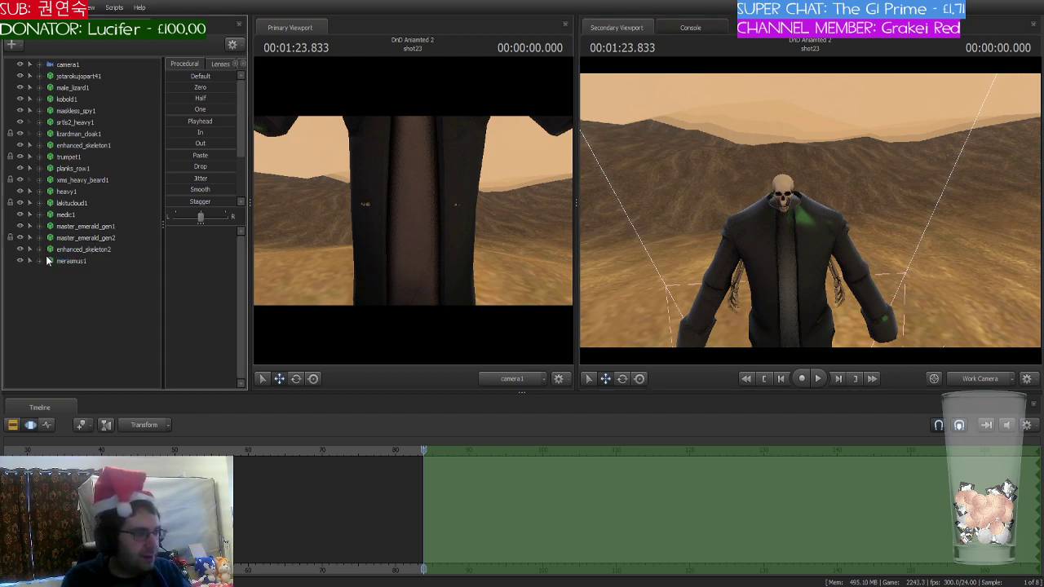
click(39, 261)
click(49, 295)
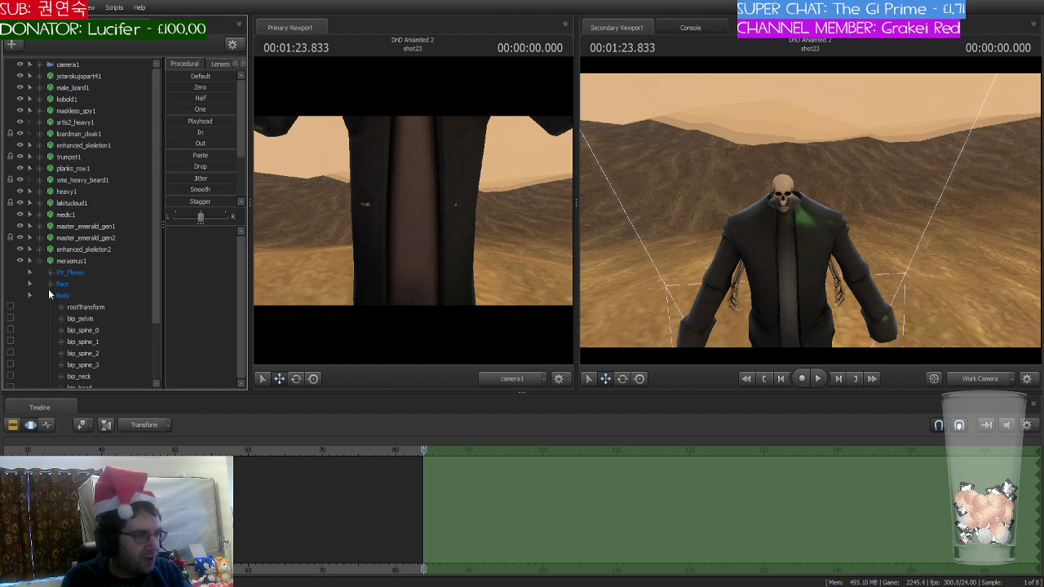
click(39, 249)
scroll(47, 249, down, 3)
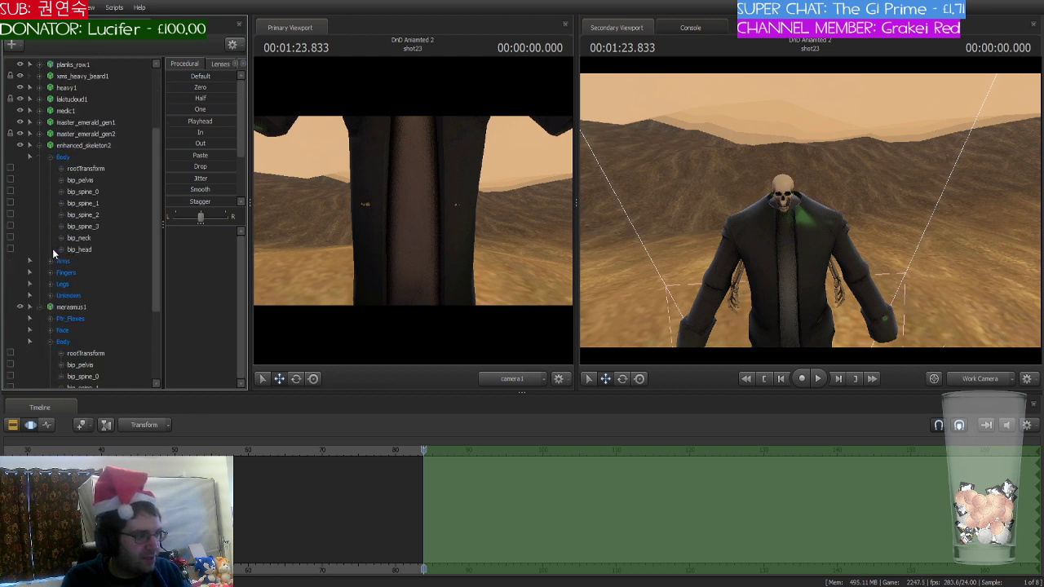
scroll(82, 204, down, 2)
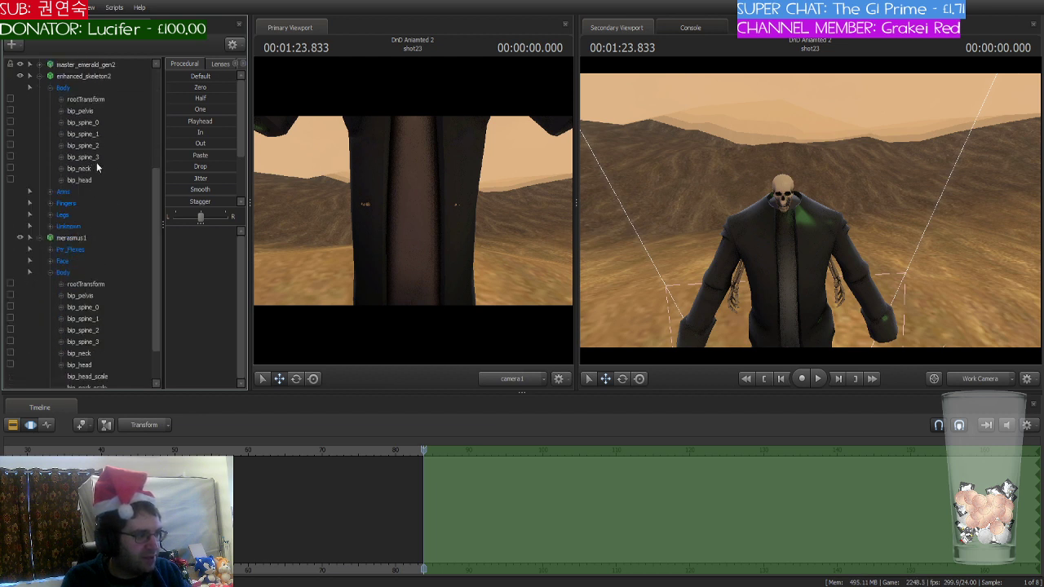
click(99, 102)
drag(98, 100, 96, 291)
click(49, 276)
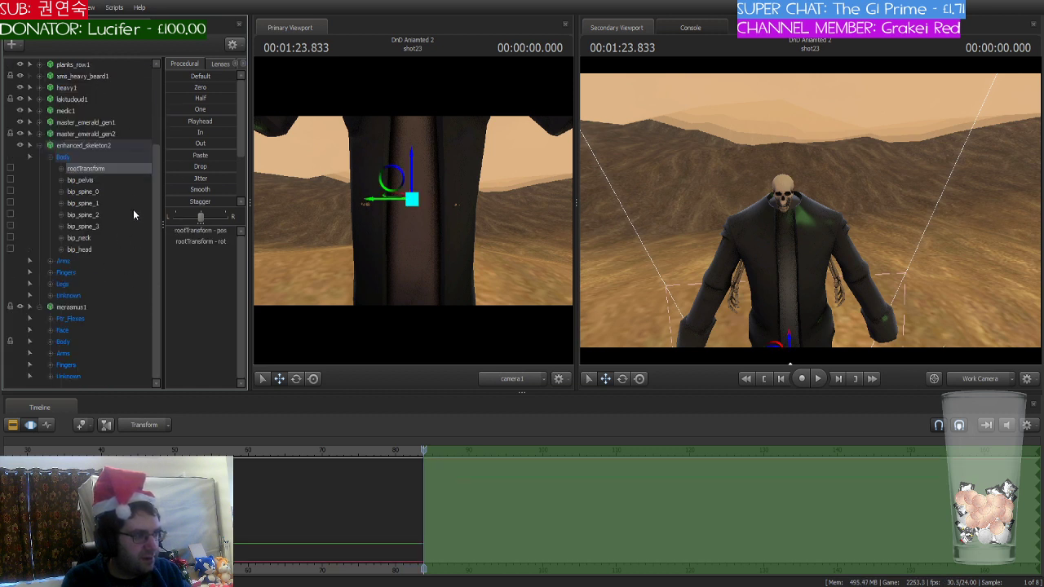
- Select the whole enhanced_skeleton2 model and reposition it together with the attached coat
click(113, 149)
drag(635, 268, 783, 230)
drag(774, 224, 811, 214)
key(w)
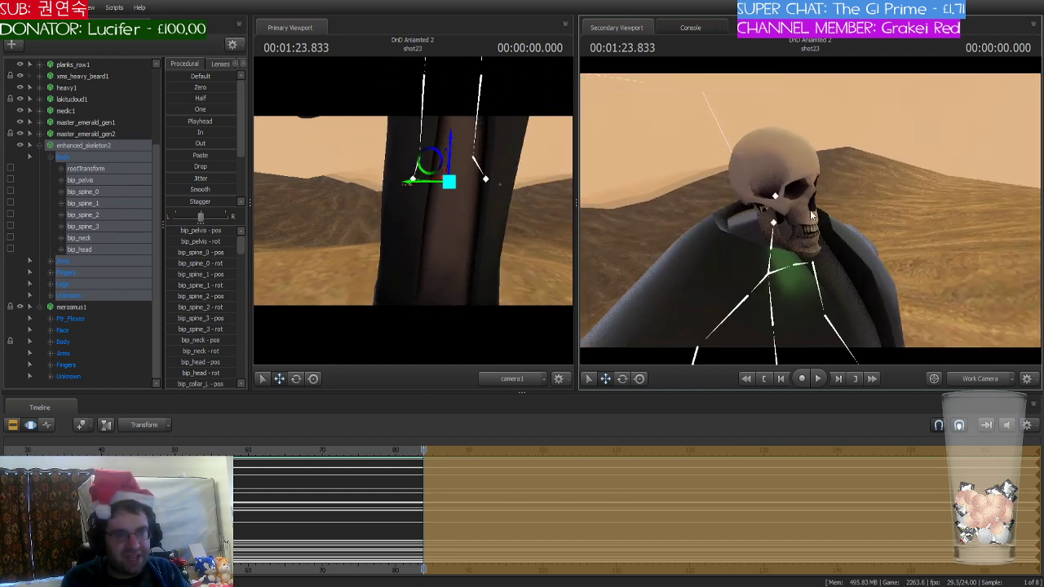
- Add a scale control to enhanced_skeleton2's bip_neck bone and adjust bip_neck_scale
click(104, 237)
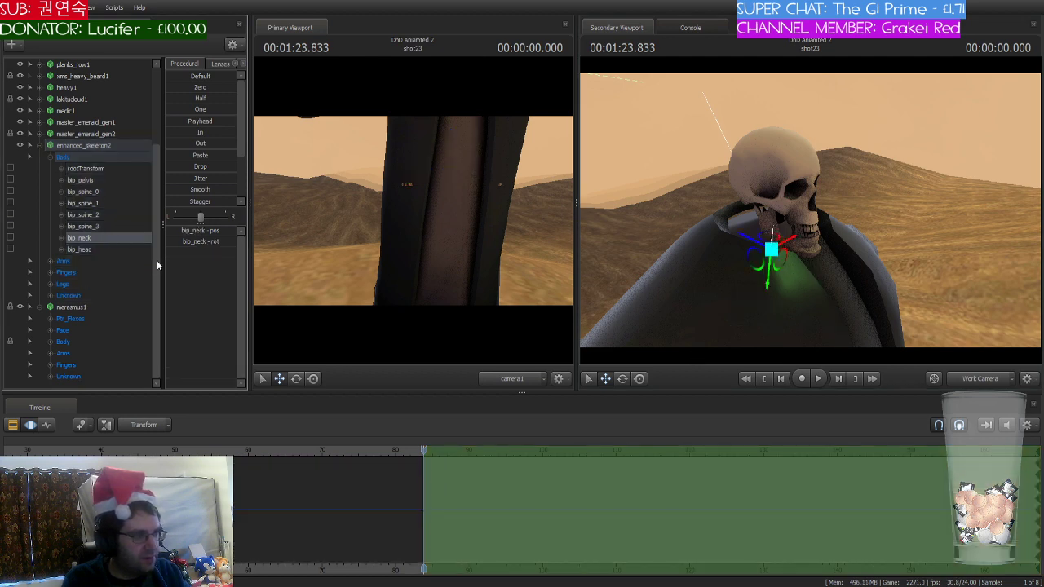
click(114, 260)
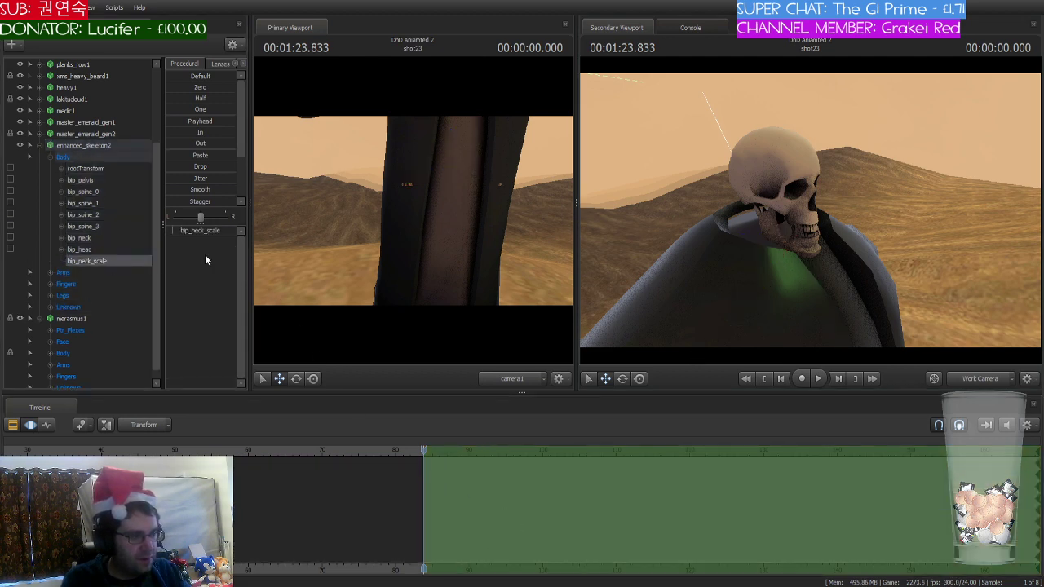
drag(179, 232, 232, 232)
right_drag(700, 238, 758, 220)
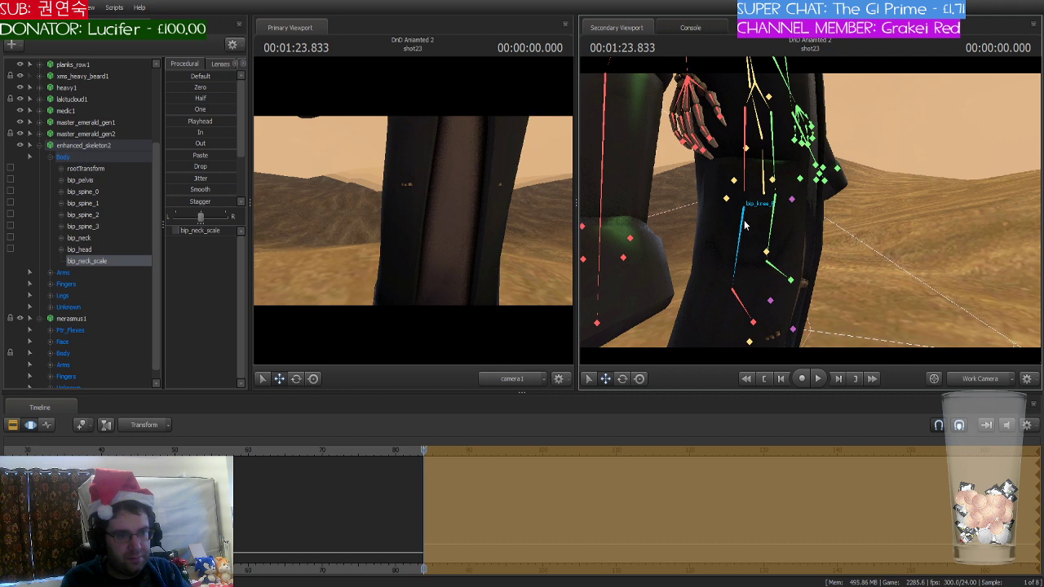
- Rotate enhanced_skeleton2's bip_knee_R and bip_knee_L bones so the feet are hidden inside the coat
click(743, 225)
drag(773, 210, 811, 215)
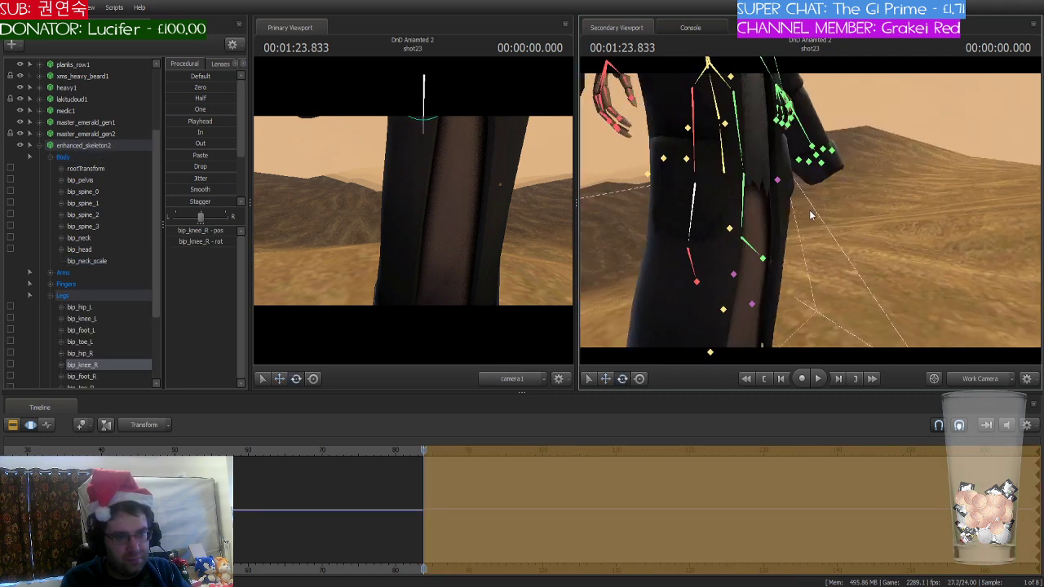
click(754, 210)
drag(770, 181, 812, 212)
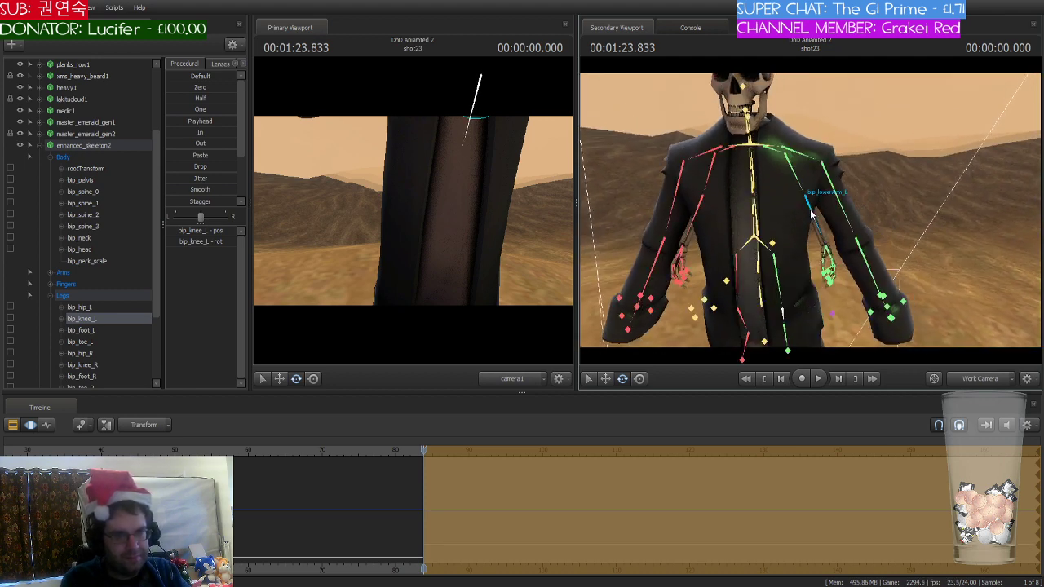
- Try moving and rotating enhanced_skeleton2's bip_collar_L bone to bring the skeletal hand out of the coat's left sleeve
click(773, 157)
key(w)
drag(785, 163, 841, 208)
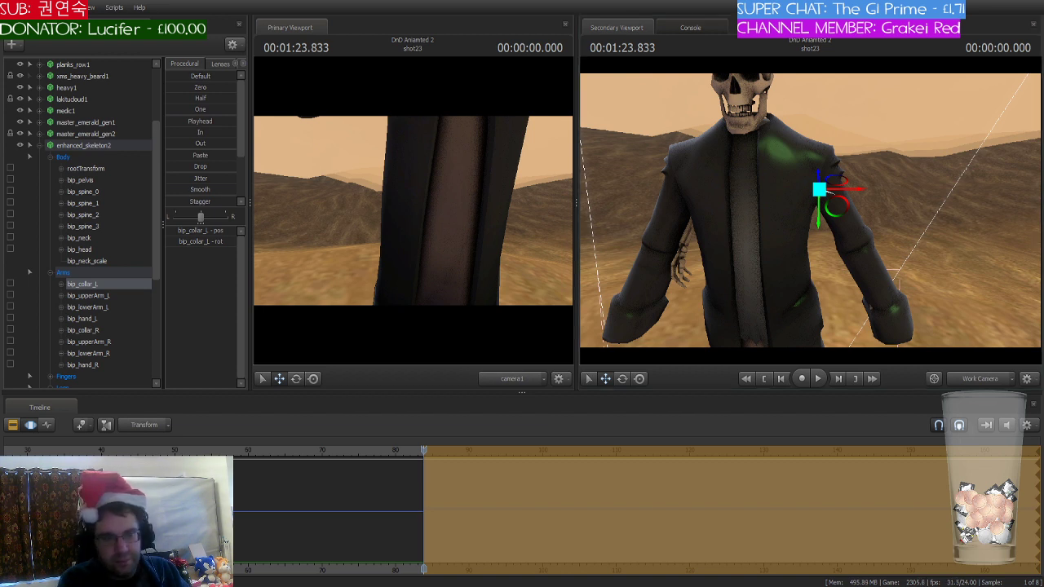
drag(755, 188, 805, 219)
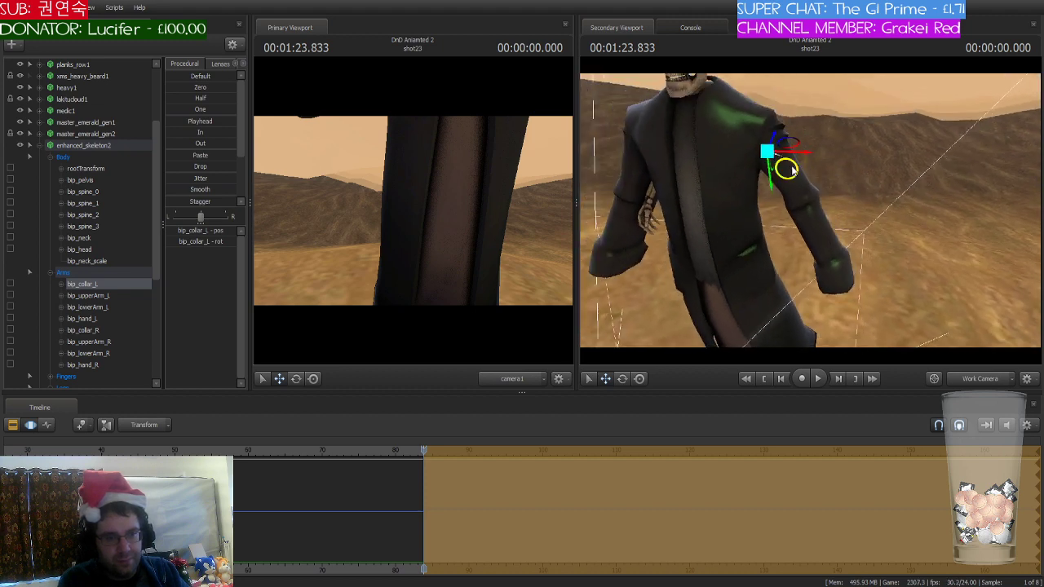
drag(790, 168, 889, 263)
key(w)
key(w)
key(s)
key(w)
key(s)
drag(815, 244, 867, 211)
key(w)
key(s)
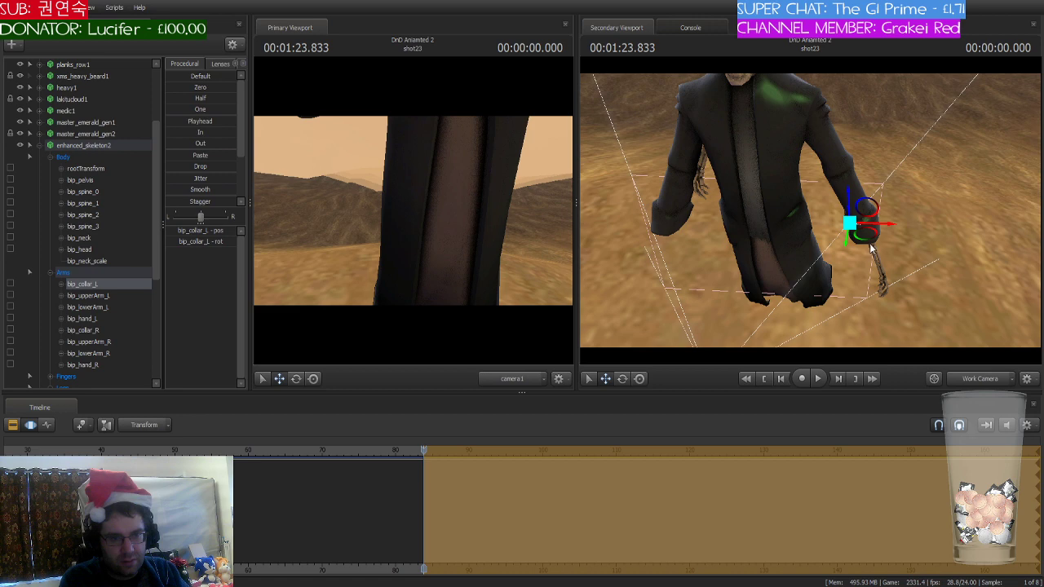
drag(871, 248, 833, 170)
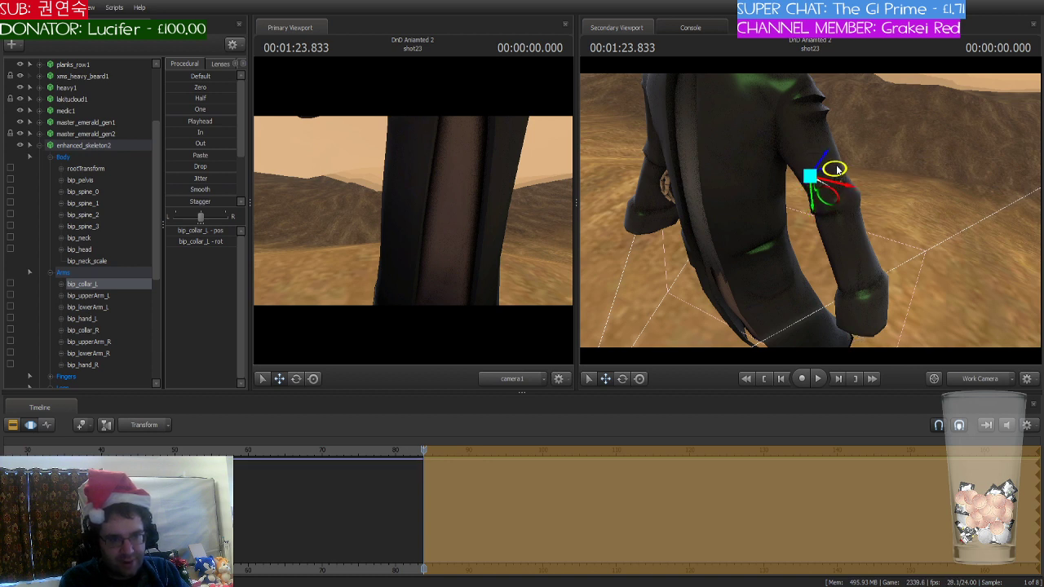
key(e)
drag(835, 165, 809, 210)
key(w)
- Undo the bip_collar_L moves and rotations
key(ctrl+z)
key(ctrl+z)
key(ctrl+z)
key(ctrl+z)
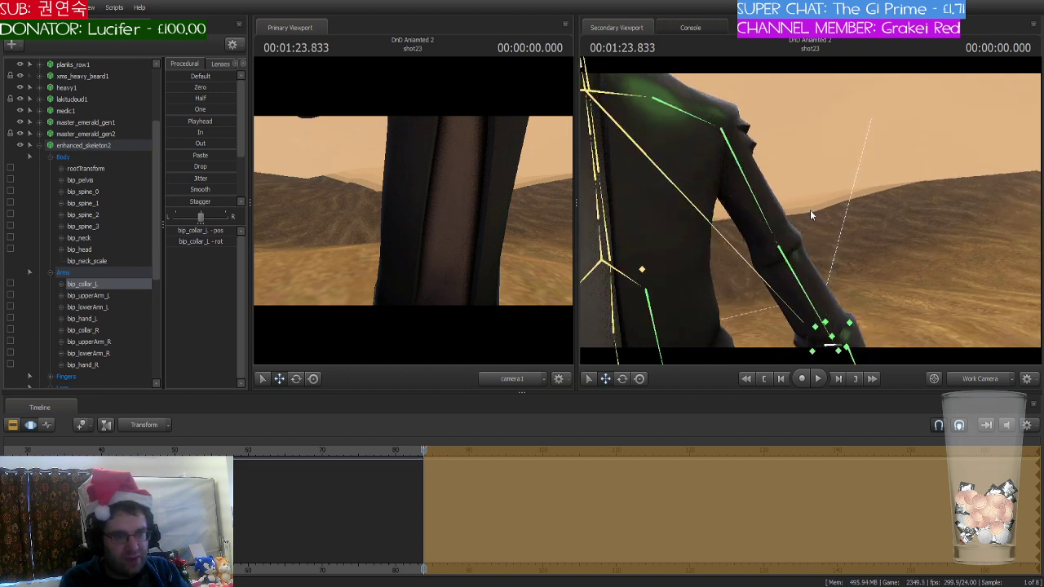
key(ctrl+z)
key(ctrl+z)
key(ctrl+z)
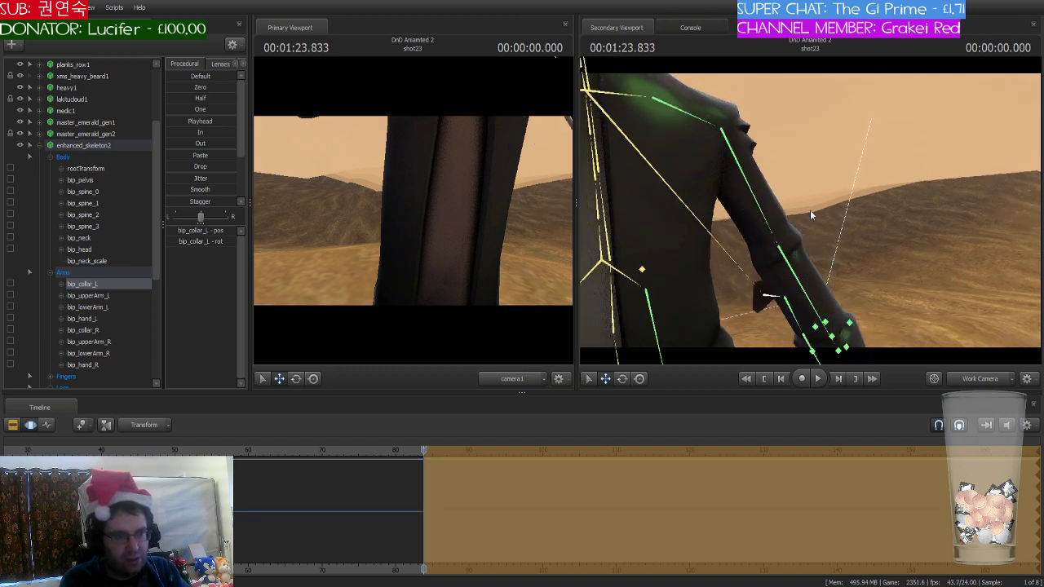
drag(810, 210, 807, 218)
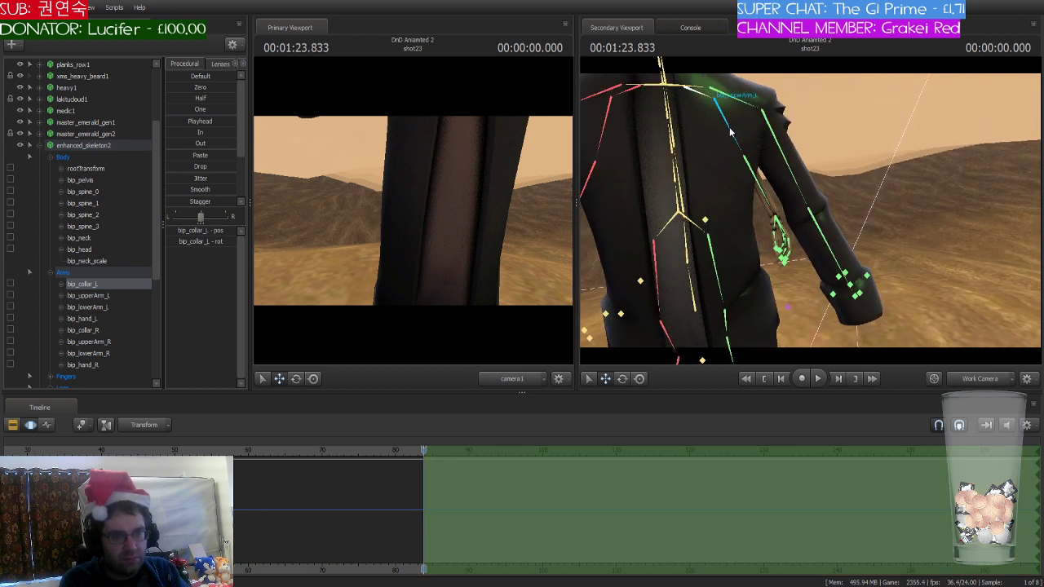
- Rotate the skeleton's left upper arm inward so the arm is hidden inside the coat's torso
click(695, 102)
click(691, 92)
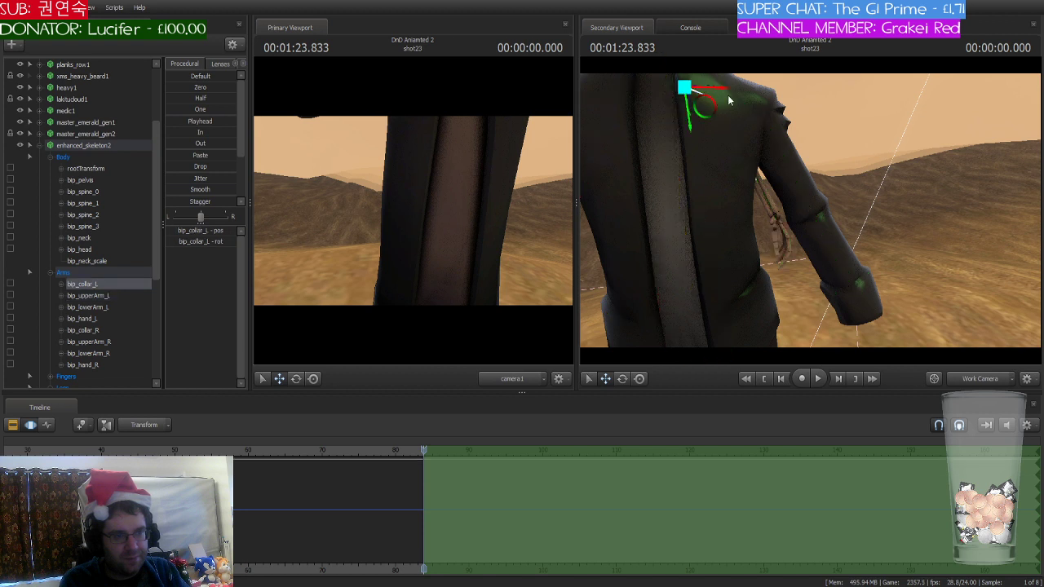
key(e)
drag(711, 116, 647, 108)
- Move enhanced_skeleton2's bip_hand_L bone to the coat's left cuff with the fingers emerging from the sleeve
click(736, 245)
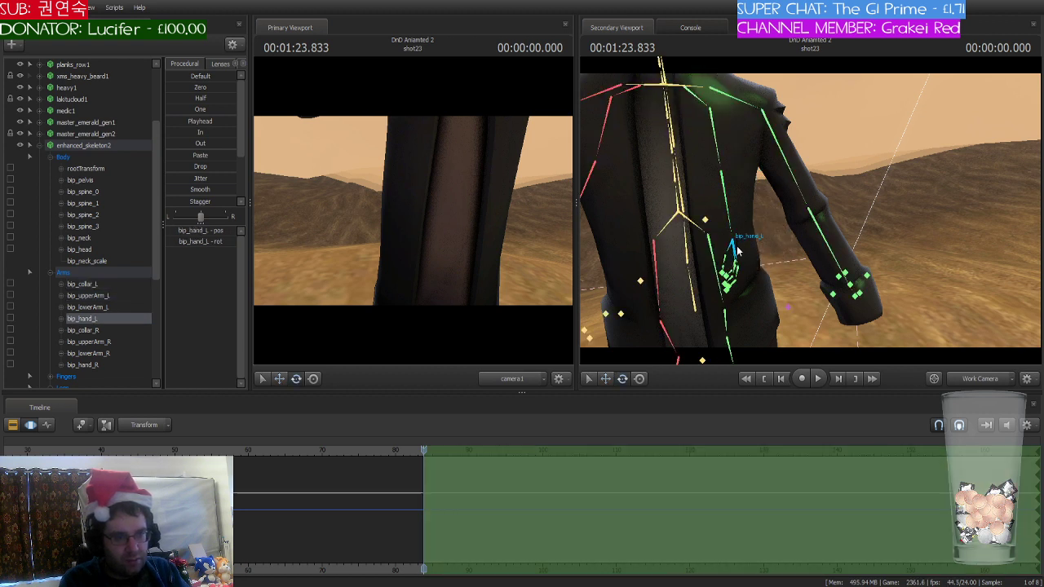
key(w)
key(w)
mouse_move(731, 249)
mouse_down()
mouse_move(725, 234)
mouse_move(731, 249)
mouse_up()
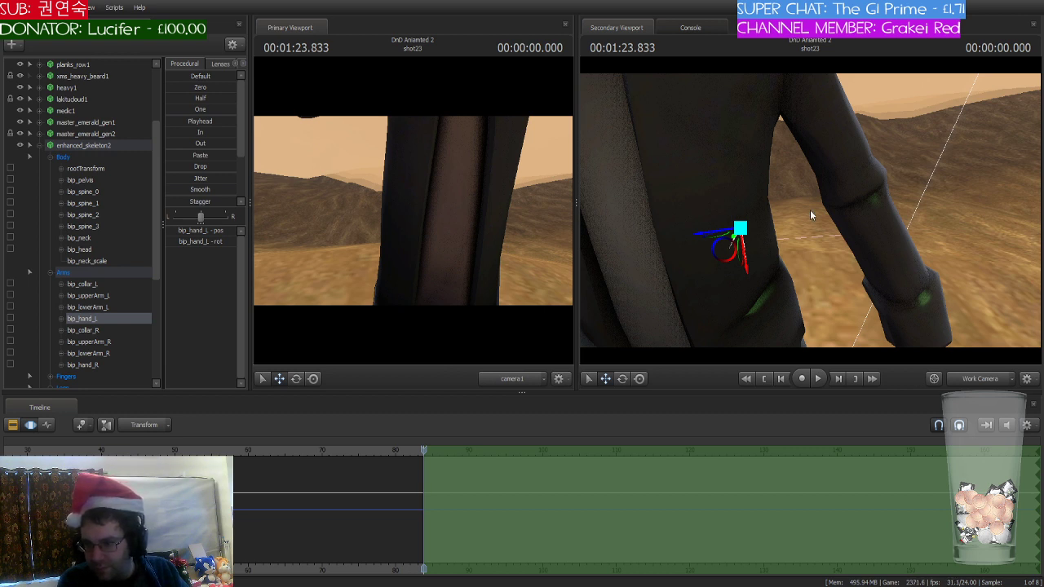
drag(810, 210, 782, 136)
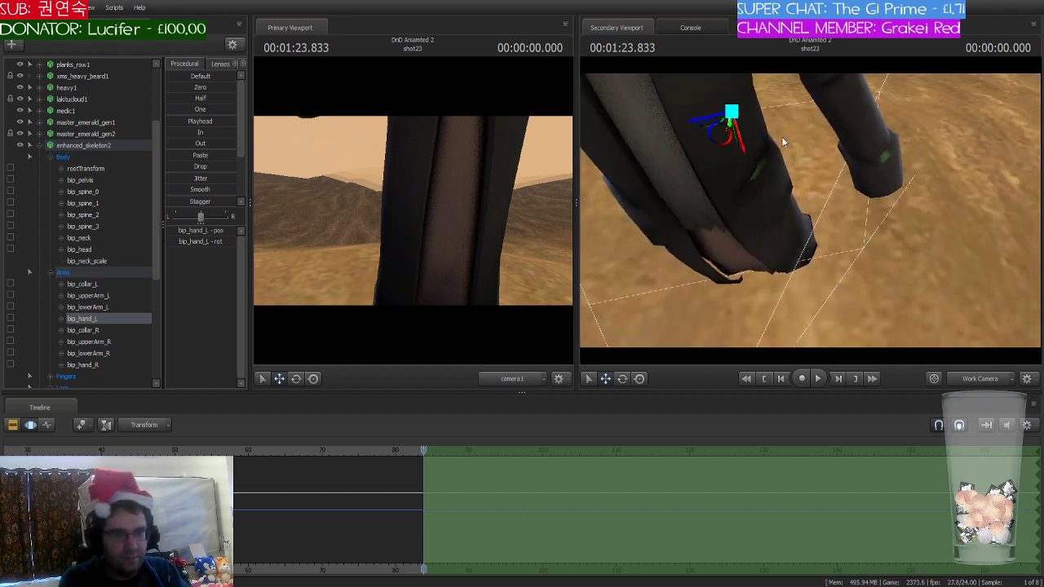
drag(715, 132, 831, 82)
drag(806, 186, 820, 349)
drag(848, 302, 812, 215)
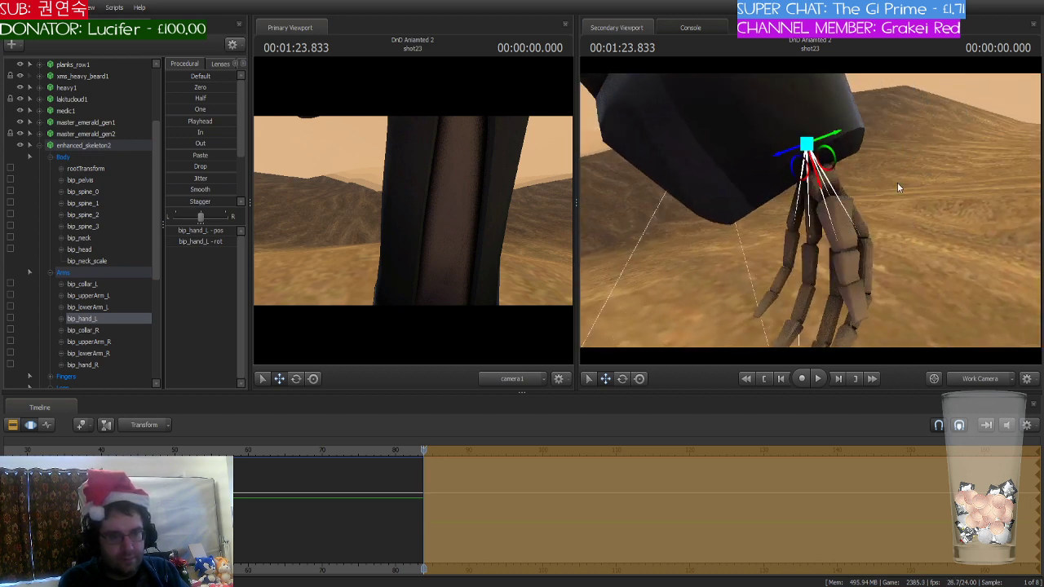
drag(898, 188, 881, 204)
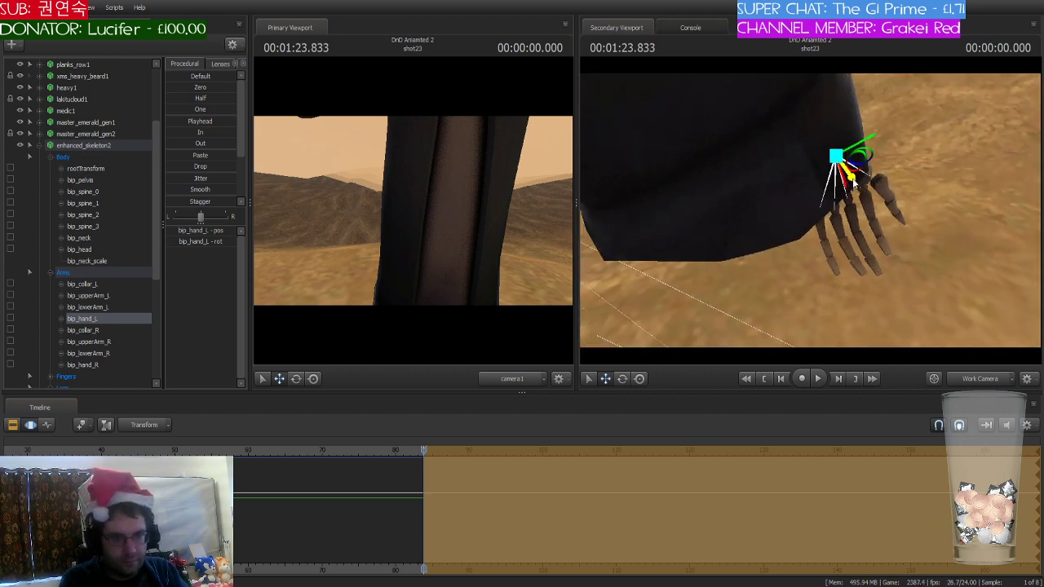
drag(869, 156, 776, 179)
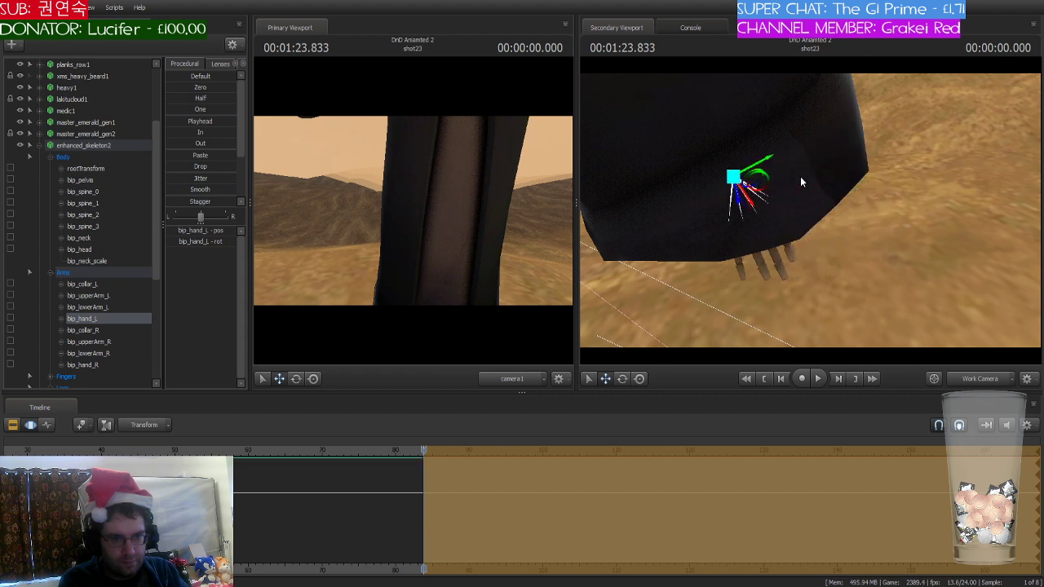
- Add a scale control to bip_hand_L and raise bip_hand_L_scale to enlarge the skeleton's left hand
right_drag(802, 182, 802, 182)
drag(807, 163, 788, 133)
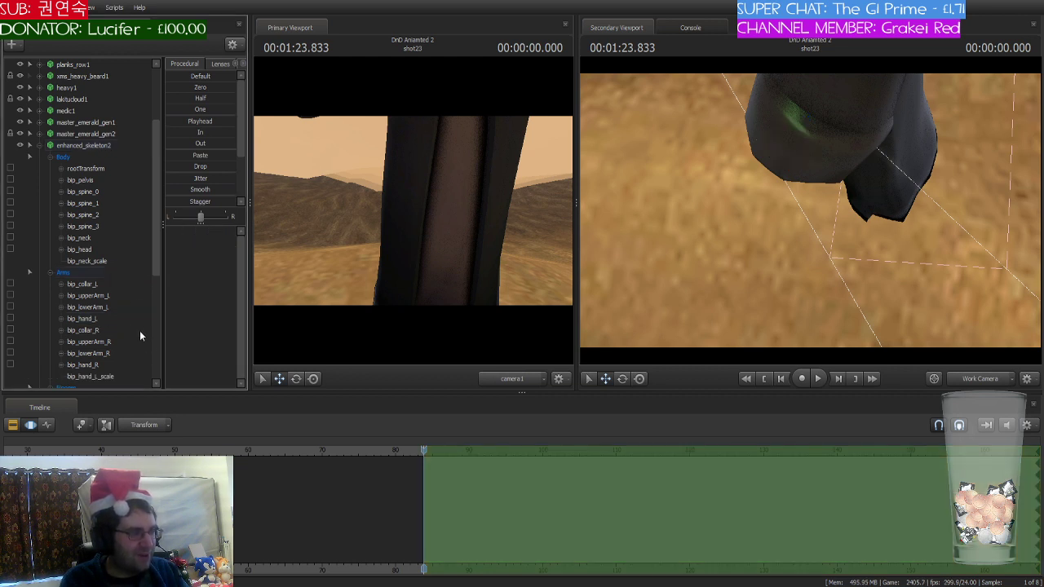
scroll(131, 319, down, 2)
click(106, 308)
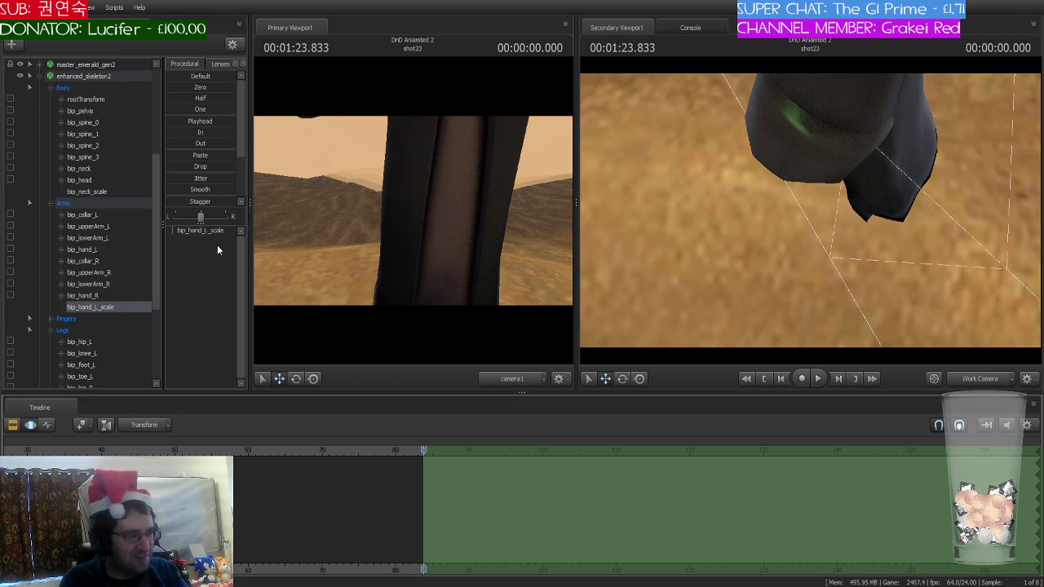
drag(177, 234, 195, 233)
drag(770, 210, 770, 210)
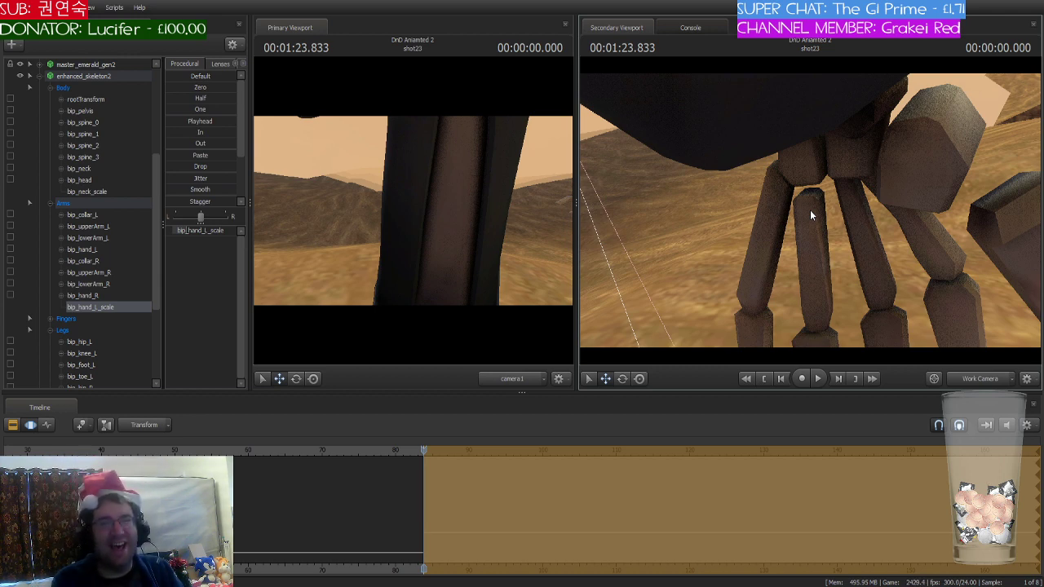
drag(810, 209, 810, 210)
- Reposition the enlarged bip_hand_L so its wrist fits inside the left cuff, and check it from several angles
click(813, 123)
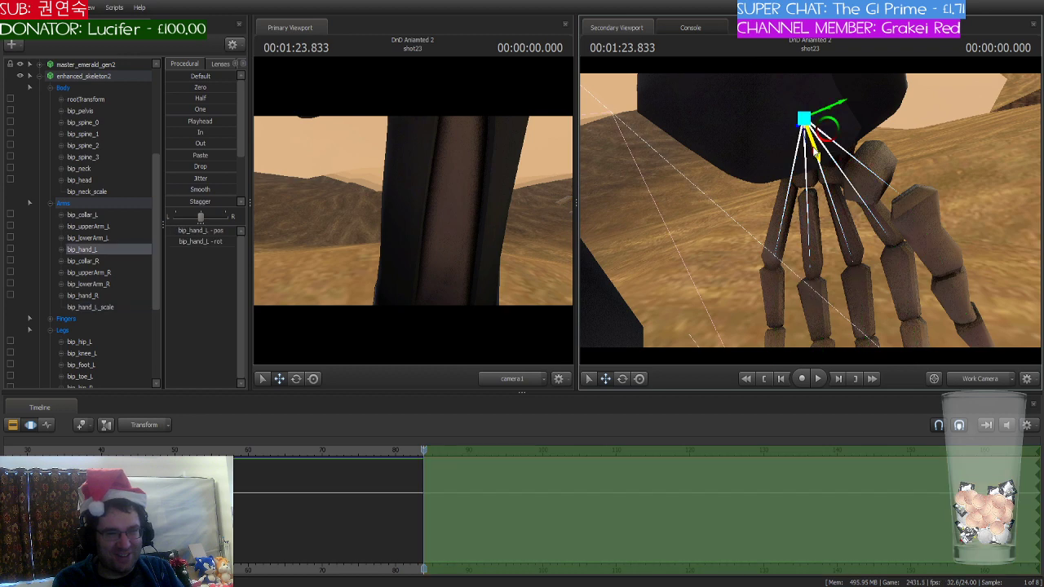
drag(816, 119, 815, 119)
drag(825, 215, 681, 116)
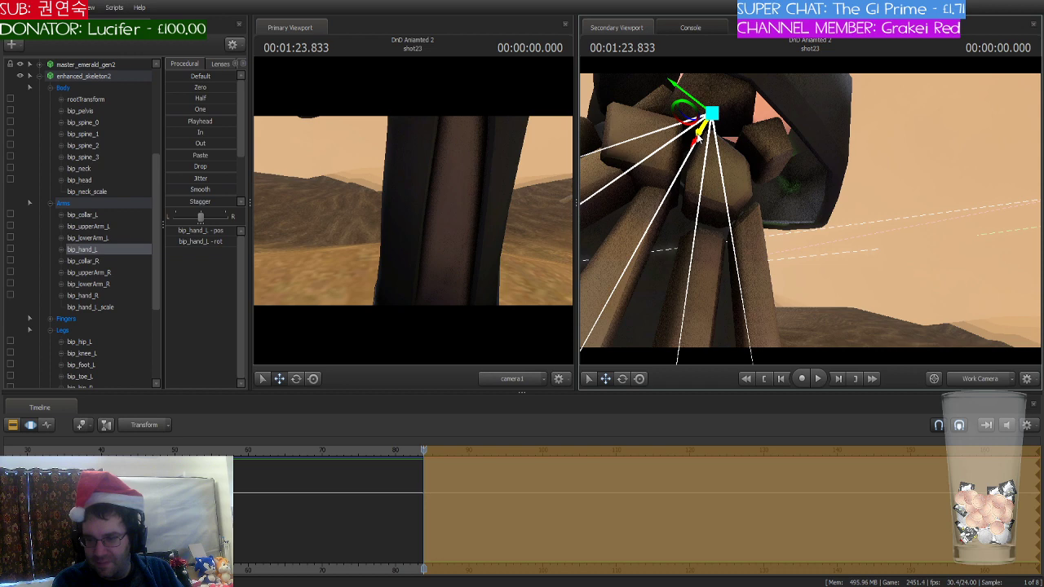
drag(698, 137, 677, 155)
mouse_move(810, 209)
mouse_down()
mouse_move(897, 203)
mouse_move(815, 184)
mouse_move(795, 192)
mouse_move(809, 208)
mouse_up()
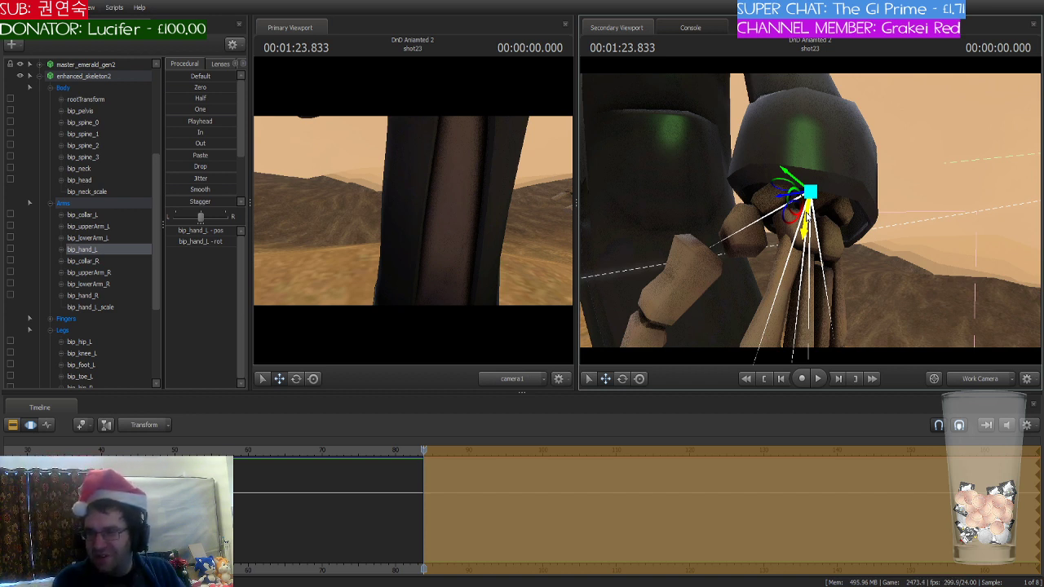
alt+drag(846, 133, 840, 187)
key(s)
key(w)
key(s)
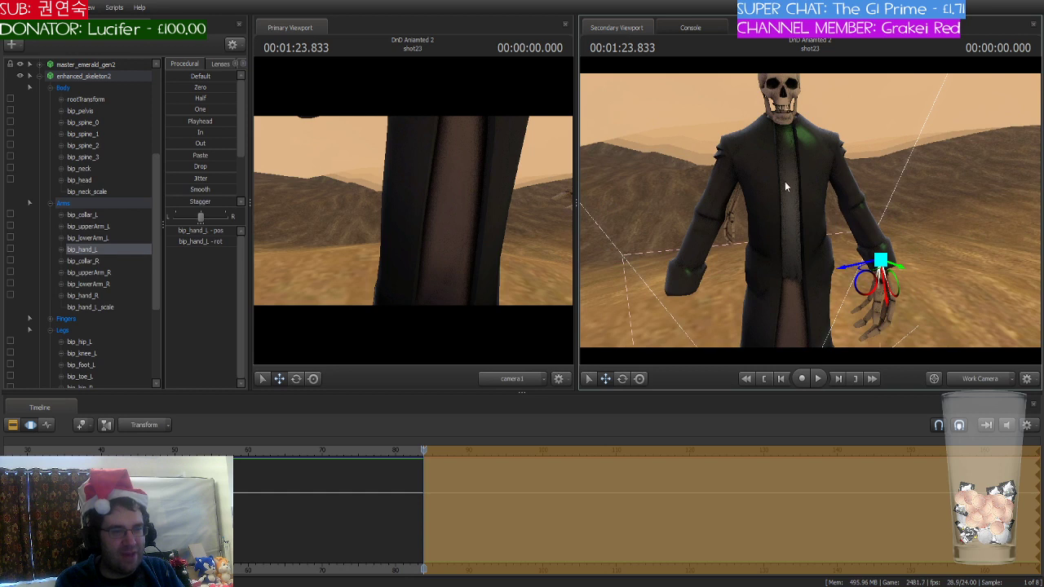
- Rotate enhanced_skeleton2's bip_upperArm_R bone inward so the right arm is hidden inside the coat
key(ctrl)
ctrl+click(756, 155)
key(e)
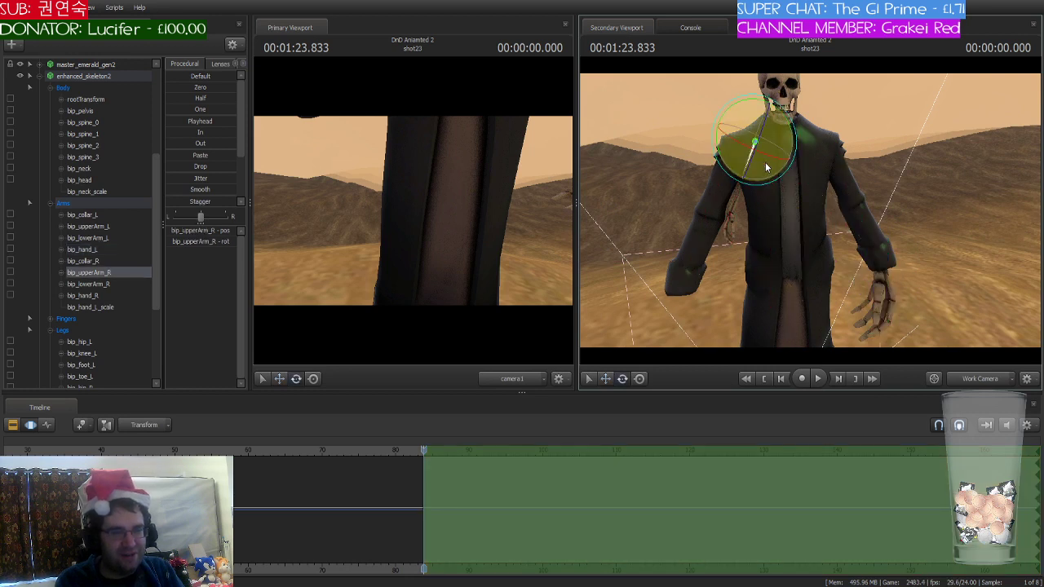
drag(764, 103, 746, 105)
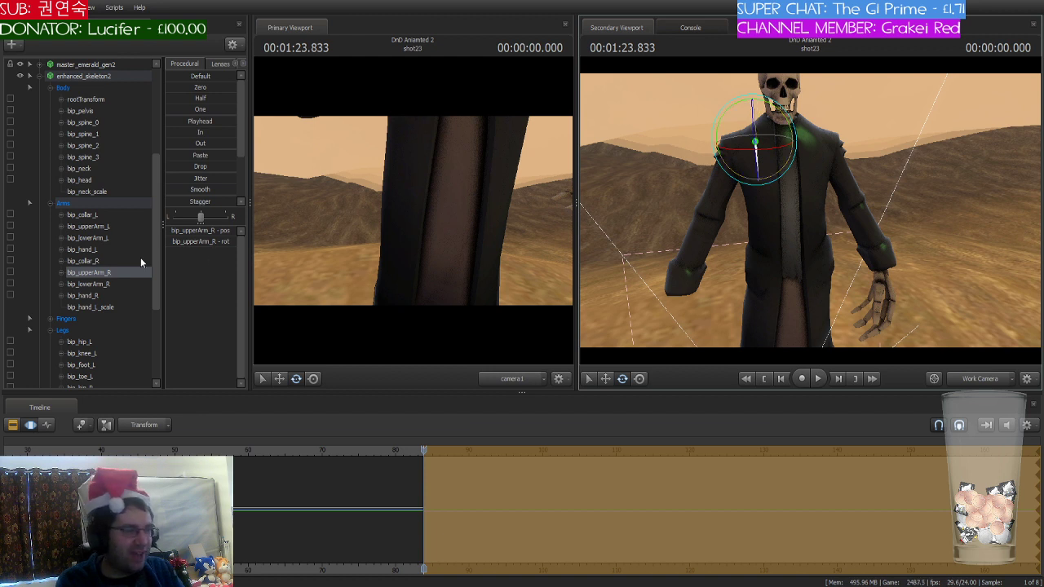
- Move enhanced_skeleton2's bip_hand_R bone to the coat's right cuff, with the wrist at the sleeve opening
click(105, 295)
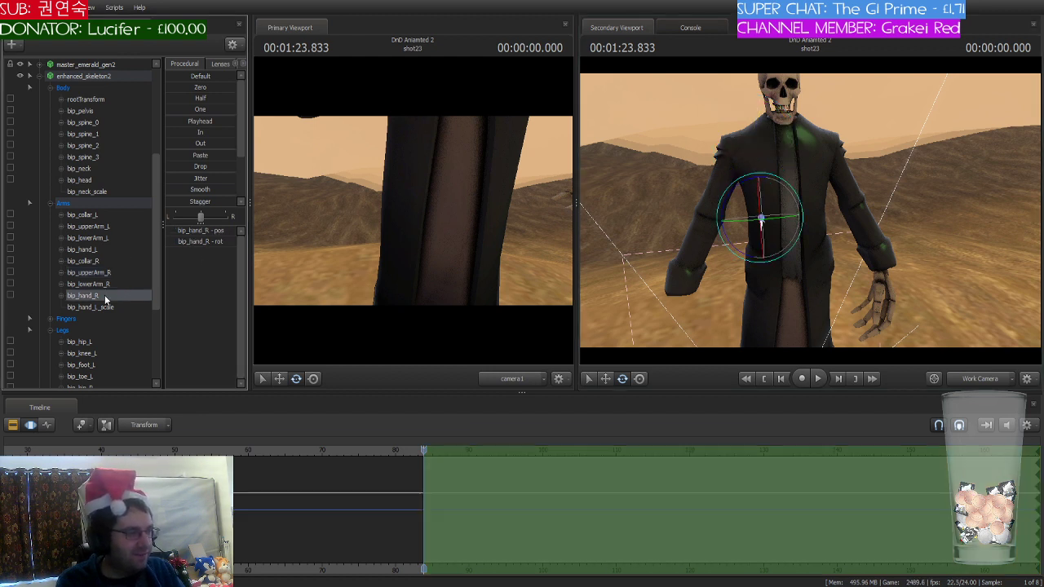
key(w)
drag(774, 249, 711, 315)
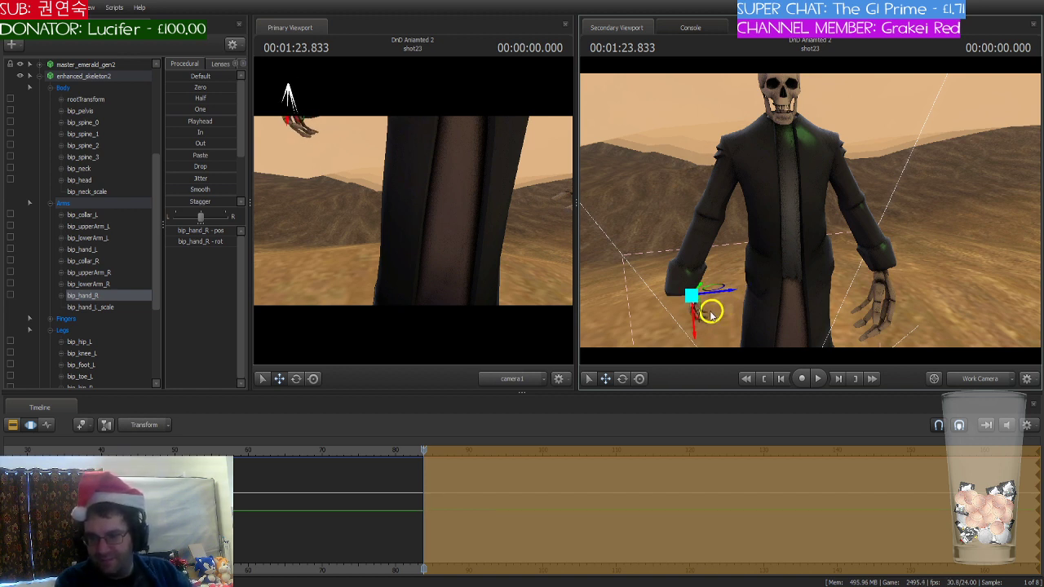
key(w)
drag(761, 299, 760, 238)
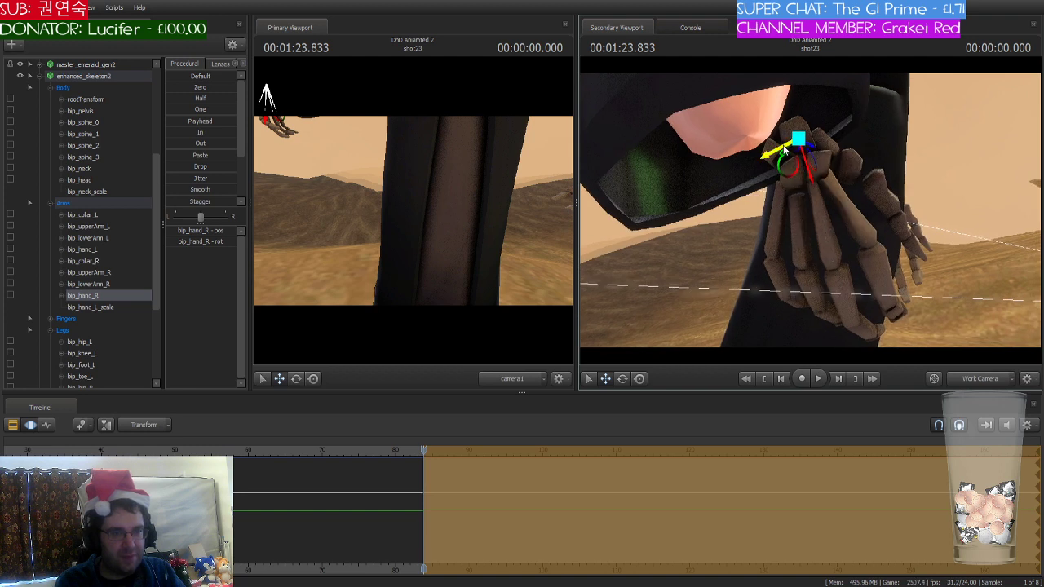
drag(775, 150, 727, 167)
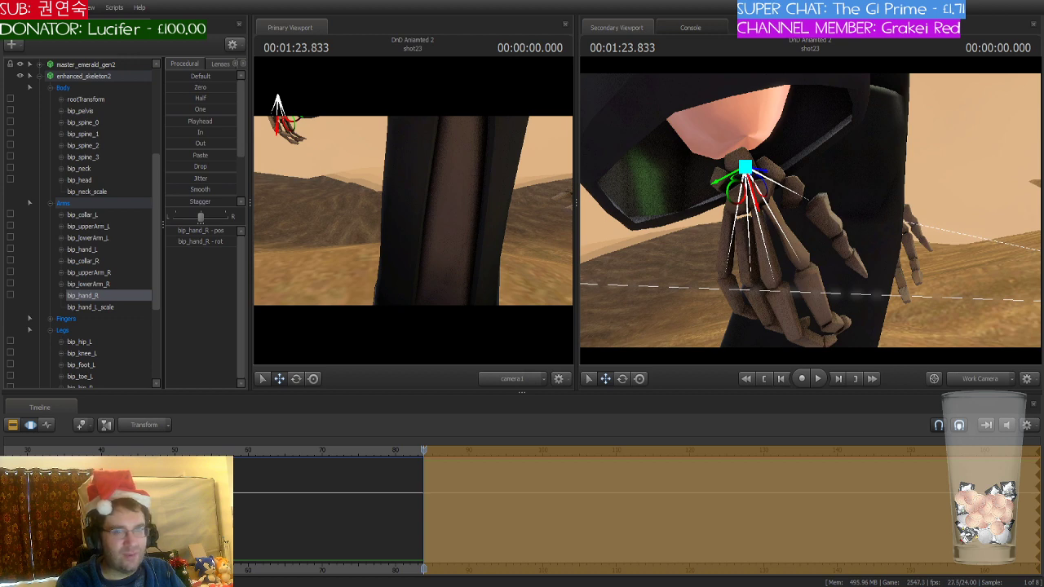
drag(868, 210, 763, 216)
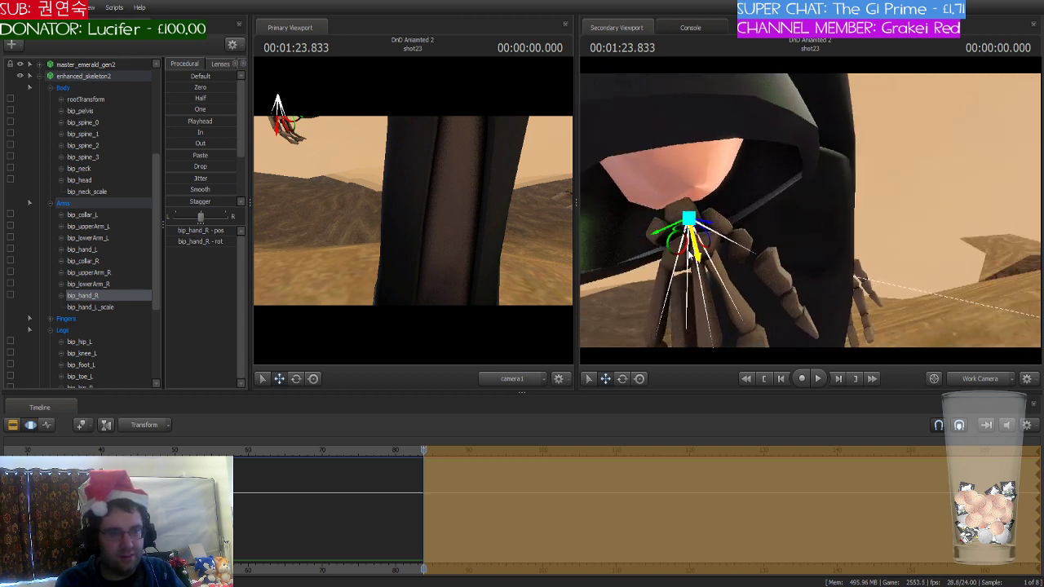
drag(696, 254, 707, 203)
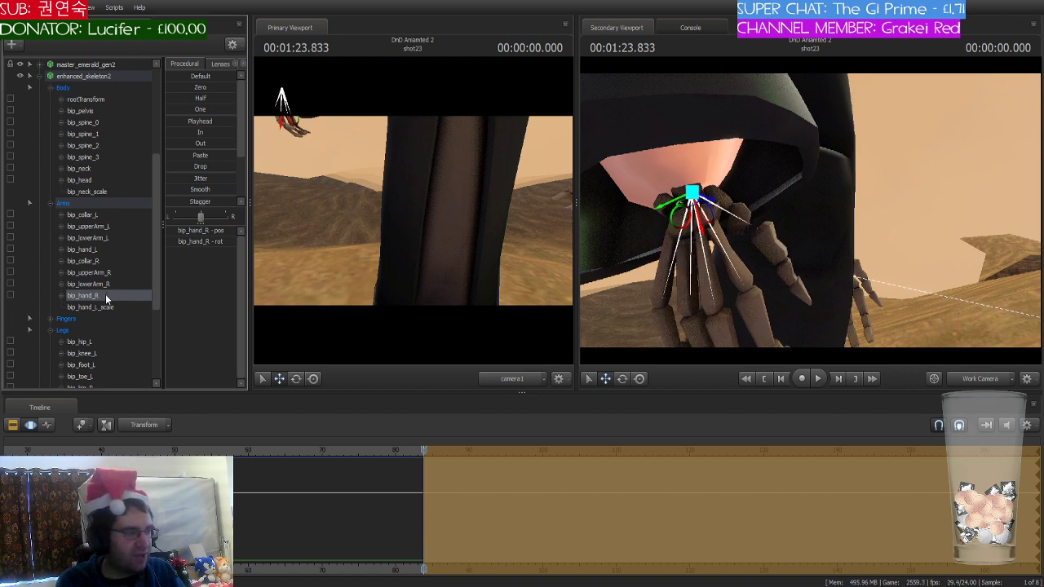
- Add a scale control to bip_hand_R and raise bip_hand_R_scale to enlarge the skeleton's right hand, checking it against the left
click(158, 318)
click(117, 319)
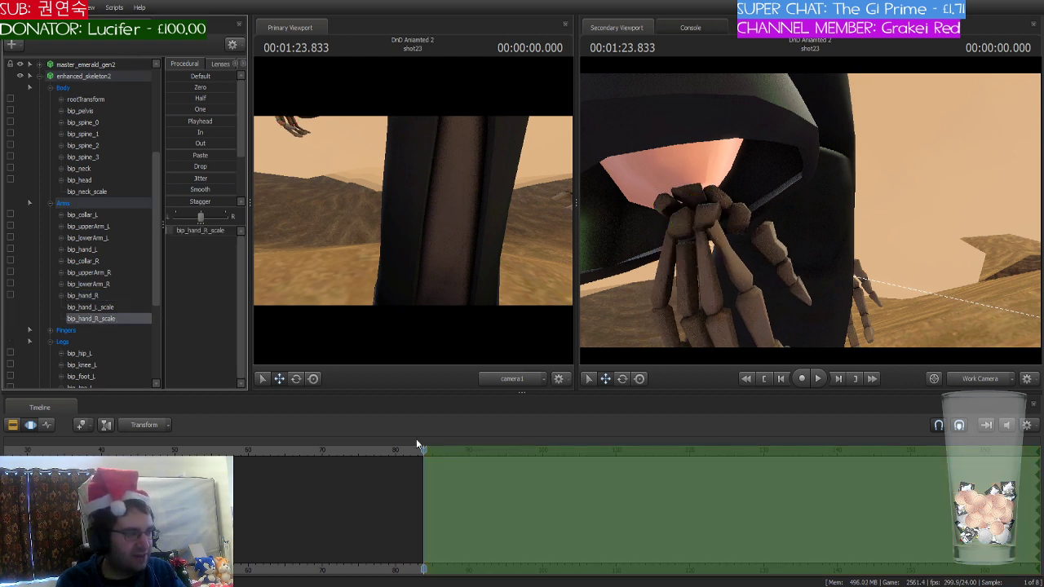
drag(174, 231, 189, 236)
key(s)
mouse_move(810, 210)
mouse_down()
mouse_move(819, 224)
mouse_move(810, 232)
mouse_move(812, 215)
mouse_up()
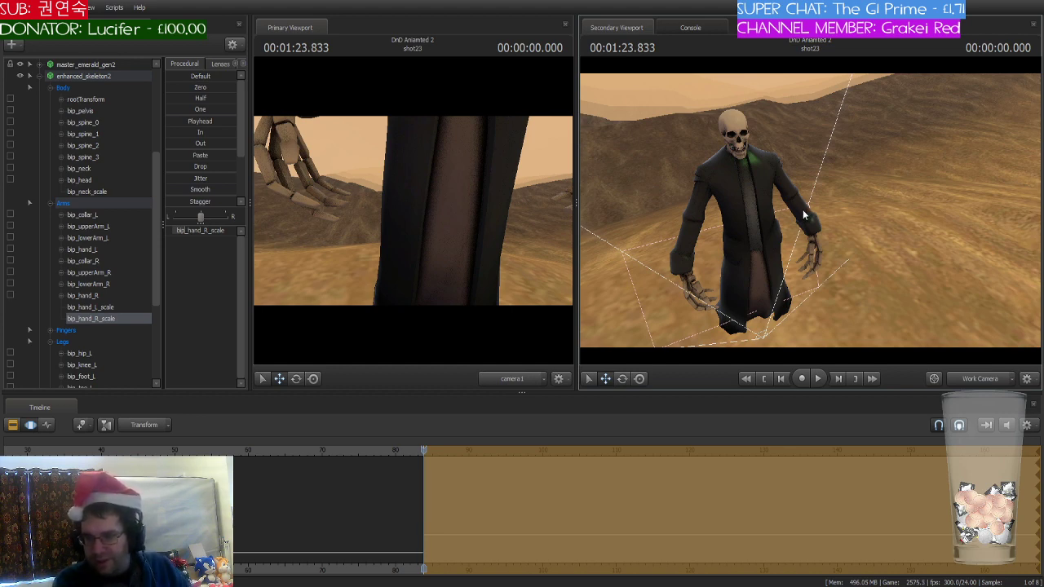
key(w)
drag(809, 213, 810, 215)
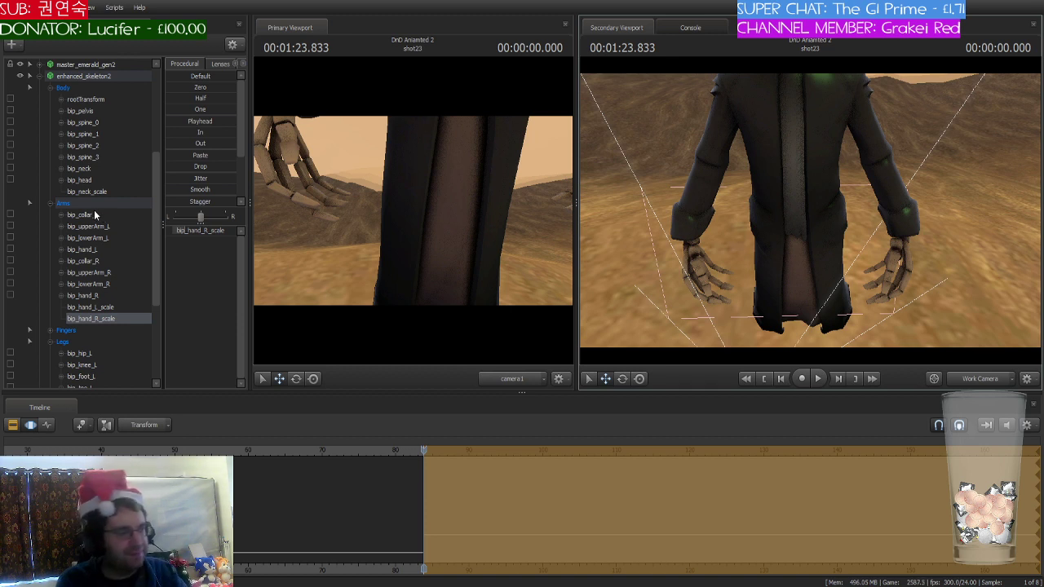
- Collapse the enhanced_skeleton2 and merasmus1 groups and add the soldier1 model to the shot
click(37, 76)
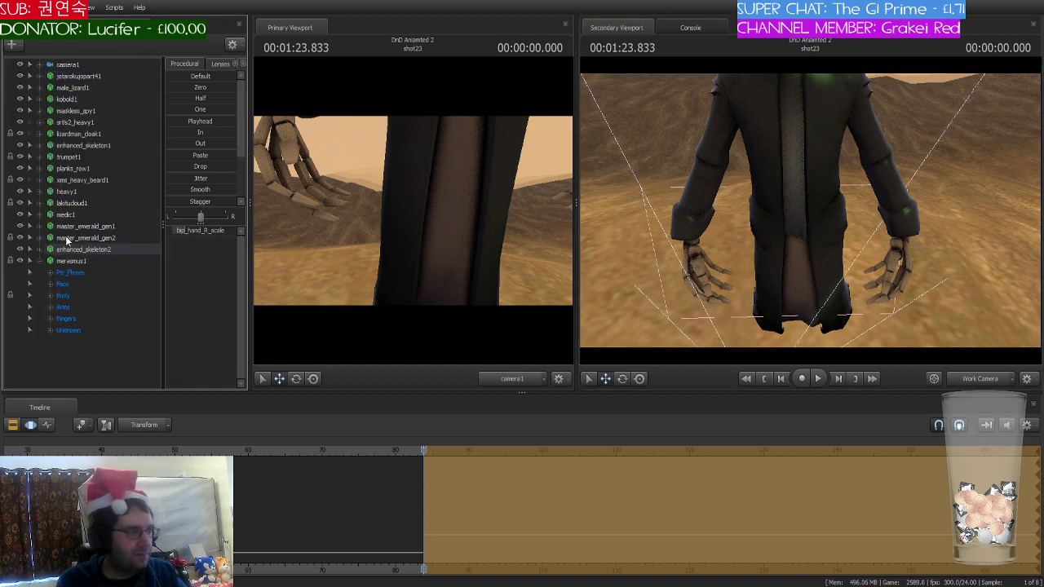
click(40, 259)
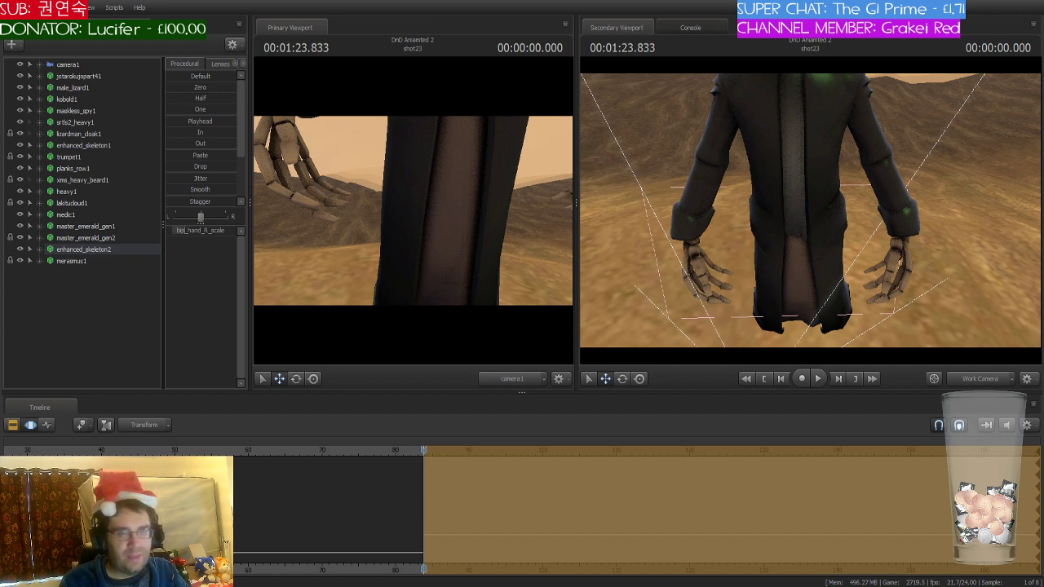
drag(846, 260, 877, 265)
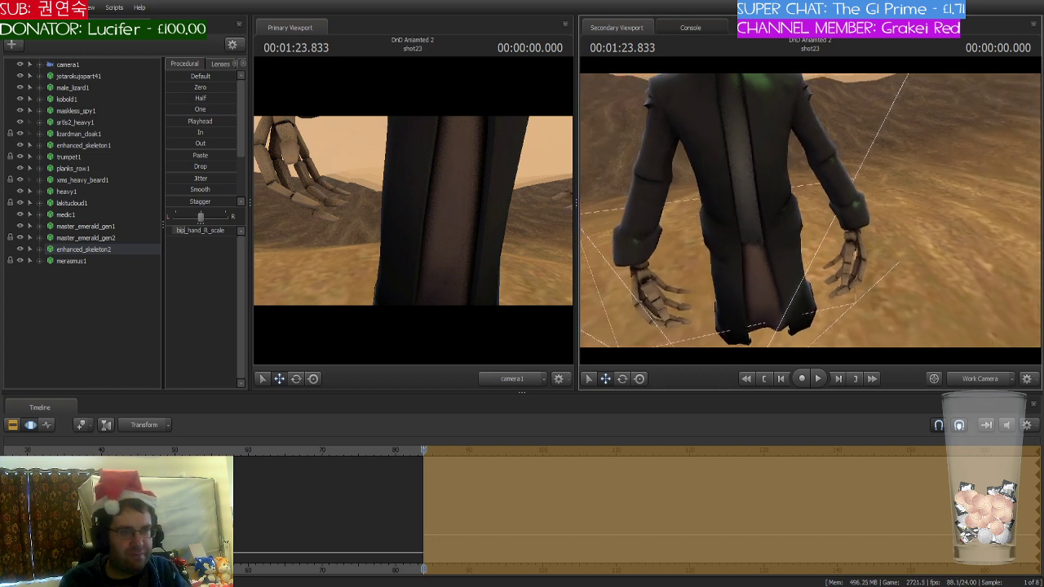
key(s)
click(77, 277)
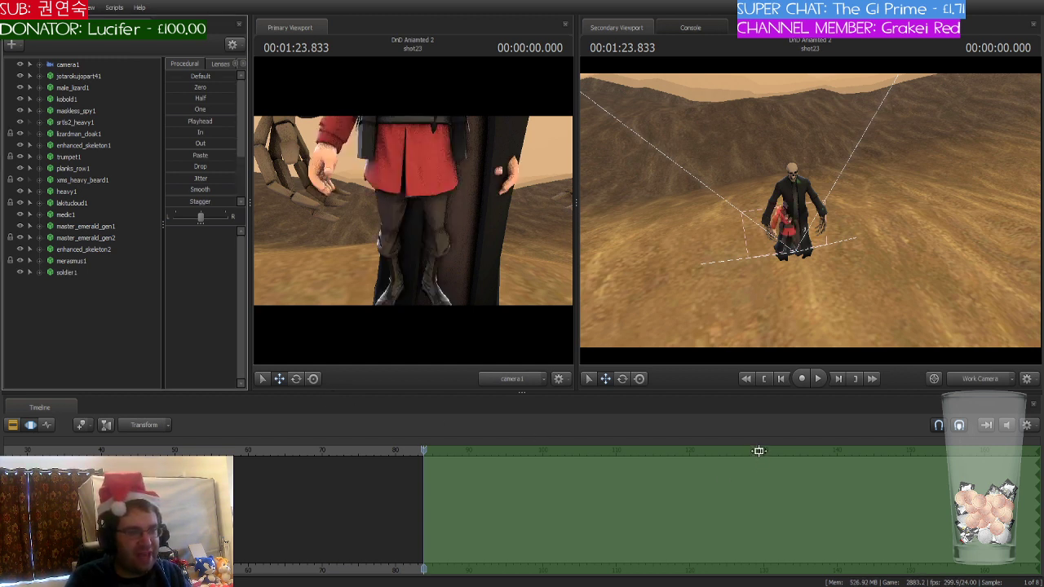
mouse_move(798, 215)
mouse_down()
mouse_move(791, 210)
mouse_move(798, 215)
mouse_up()
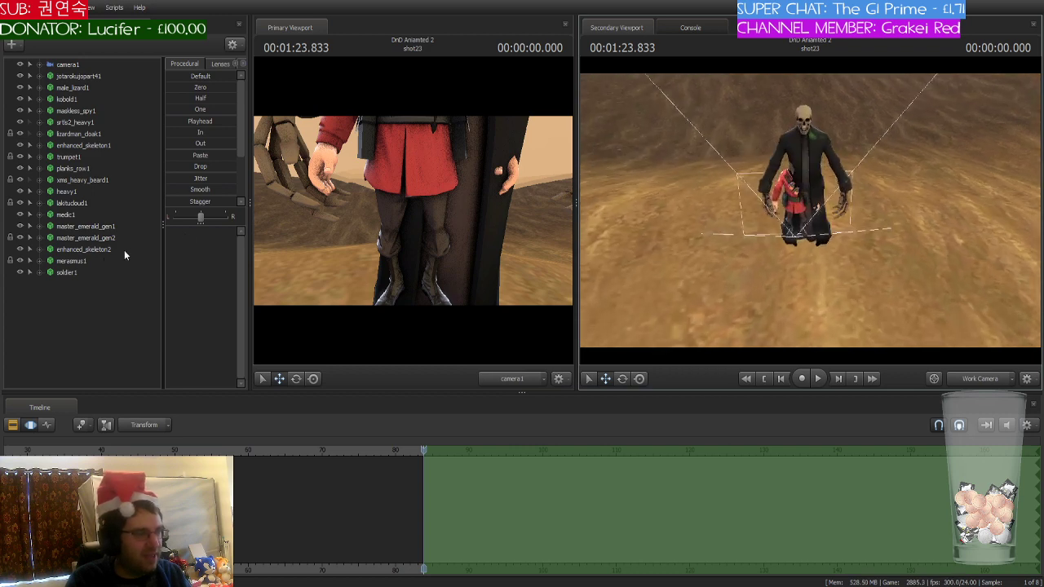
- Move soldier1 out of the robed skeleton to open ground beside it
click(72, 271)
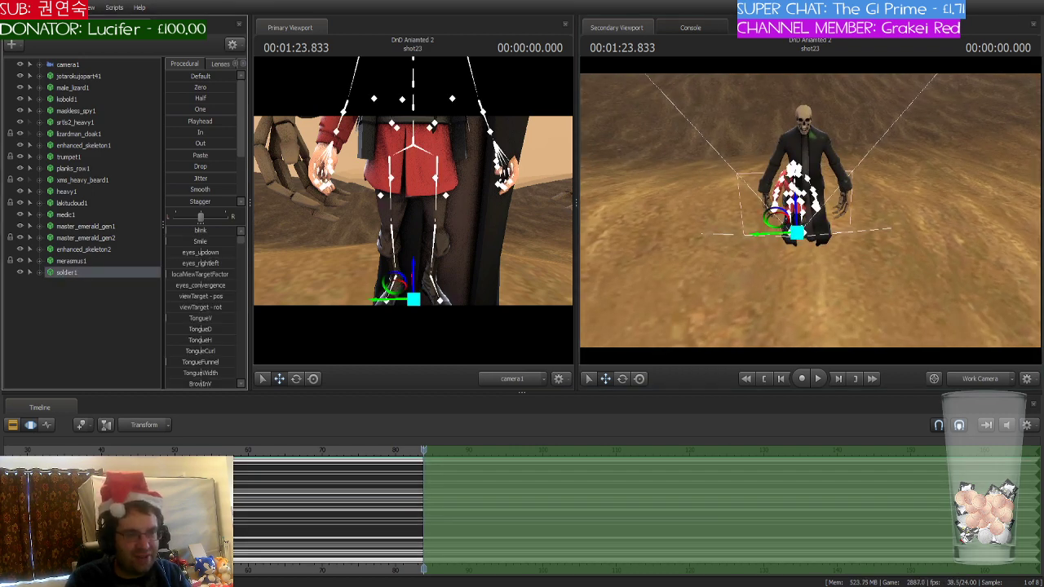
drag(765, 221, 665, 200)
key(f)
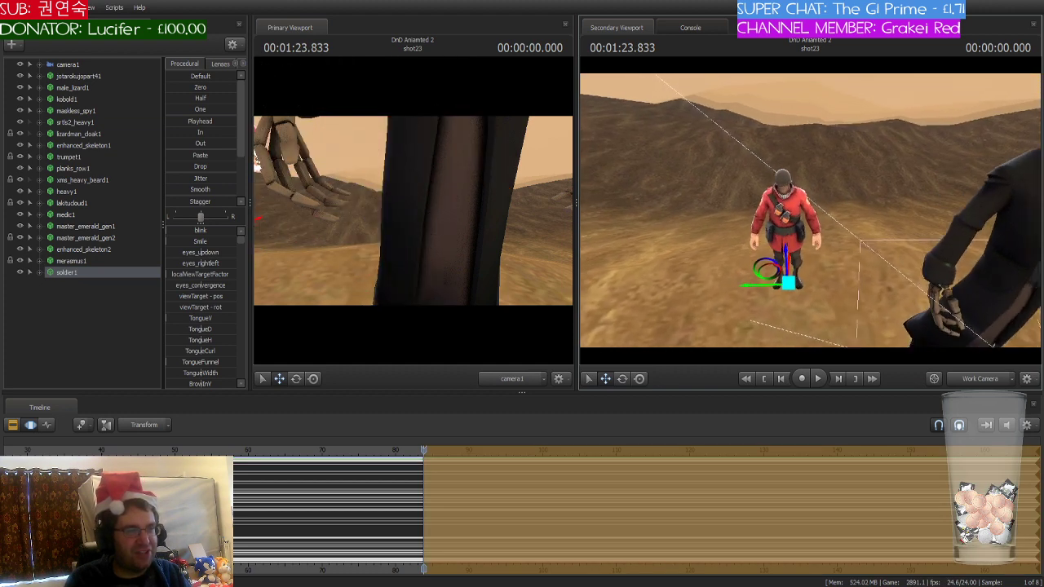
- Add the executionerhood_soldier1 model and lock it onto soldier1
click(69, 273)
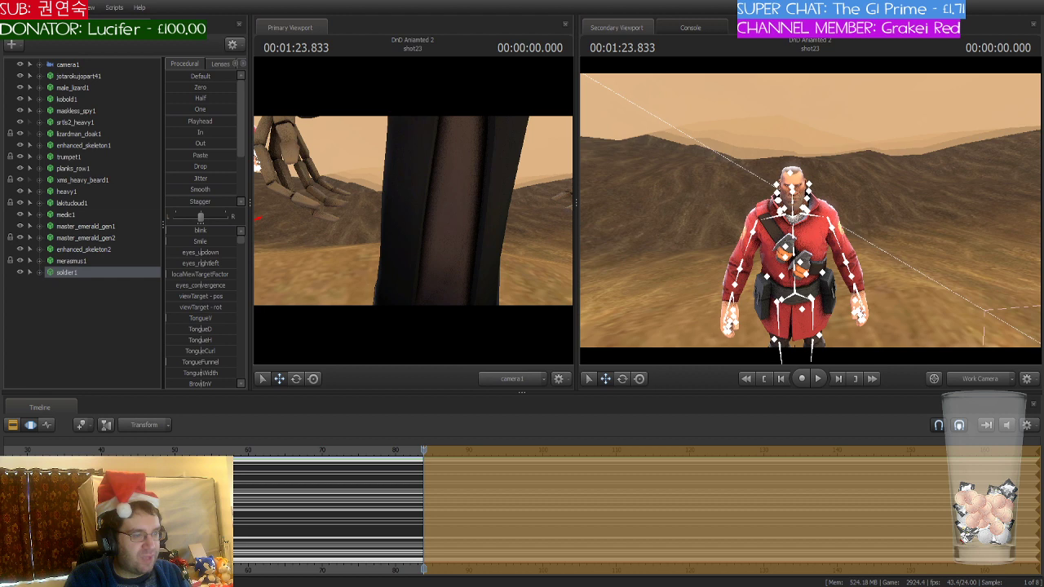
click(85, 275)
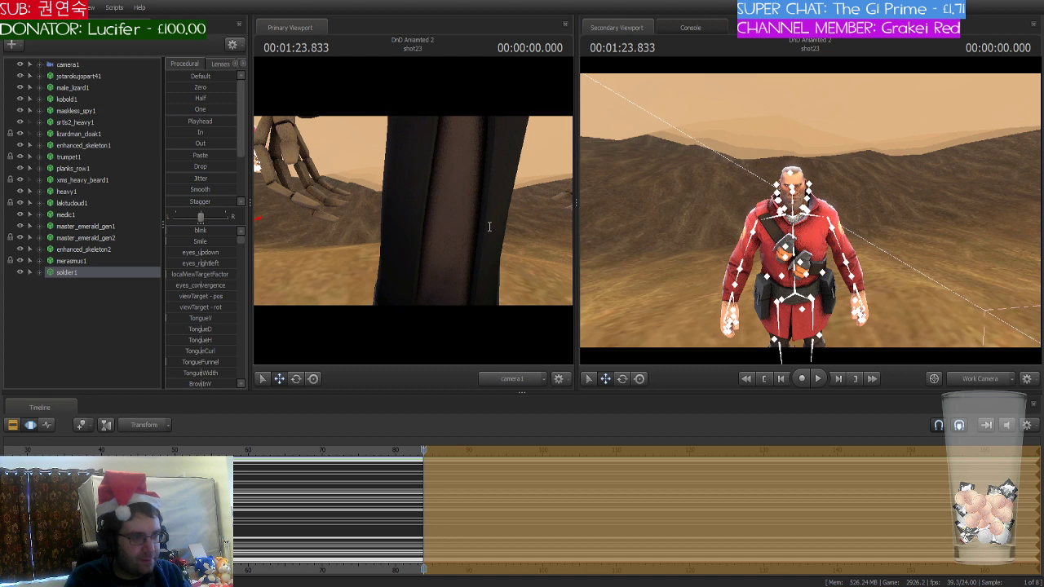
click(532, 351)
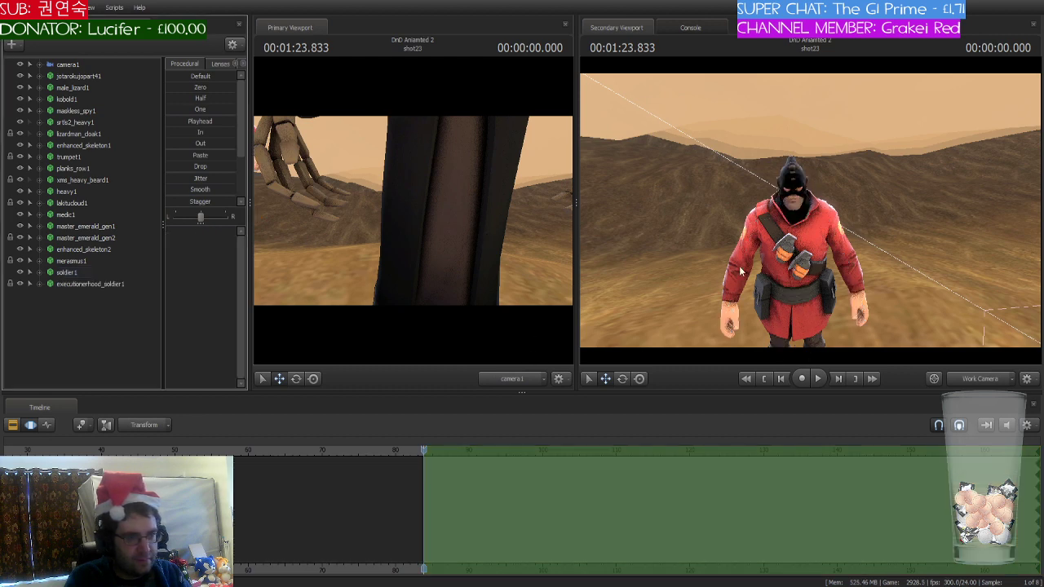
- Examine the fit and shape of the executioner hood on soldier1 from several angles
key(w)
drag(739, 270, 823, 213)
key(w)
key(s)
key(w)
key(s)
key(a)
key(d)
key(w)
key(s)
key(s)
key(w)
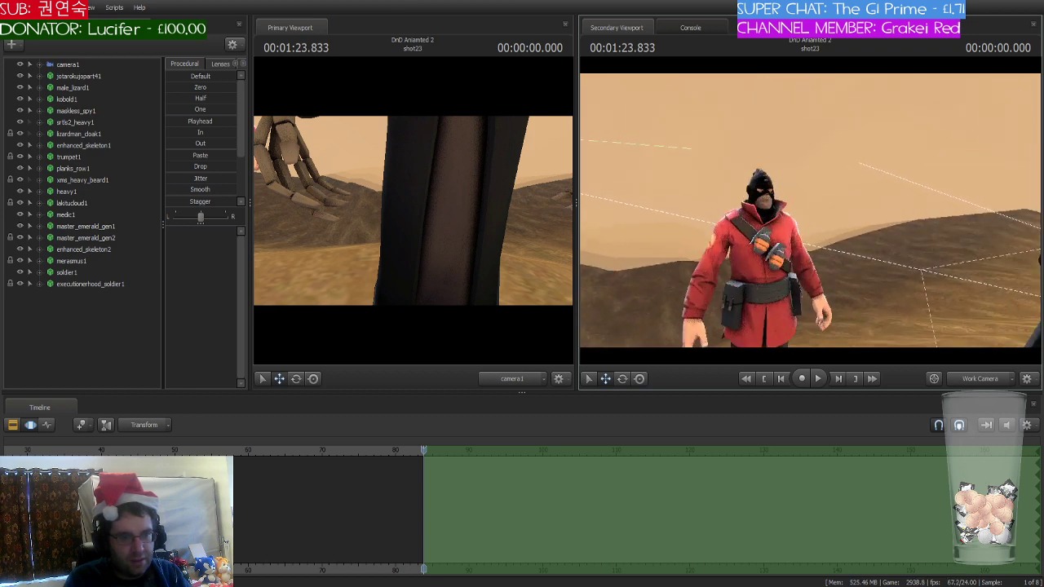
- Unlock executionerhood_soldier1 from soldier1 and move the hood across to the robed skeleton
click(96, 284)
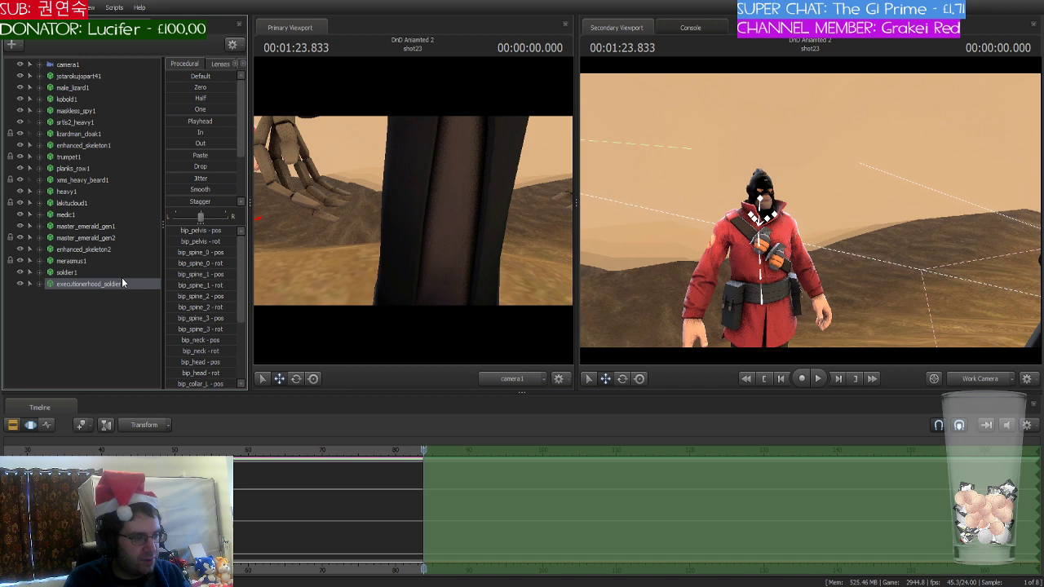
click(848, 265)
drag(848, 266, 810, 214)
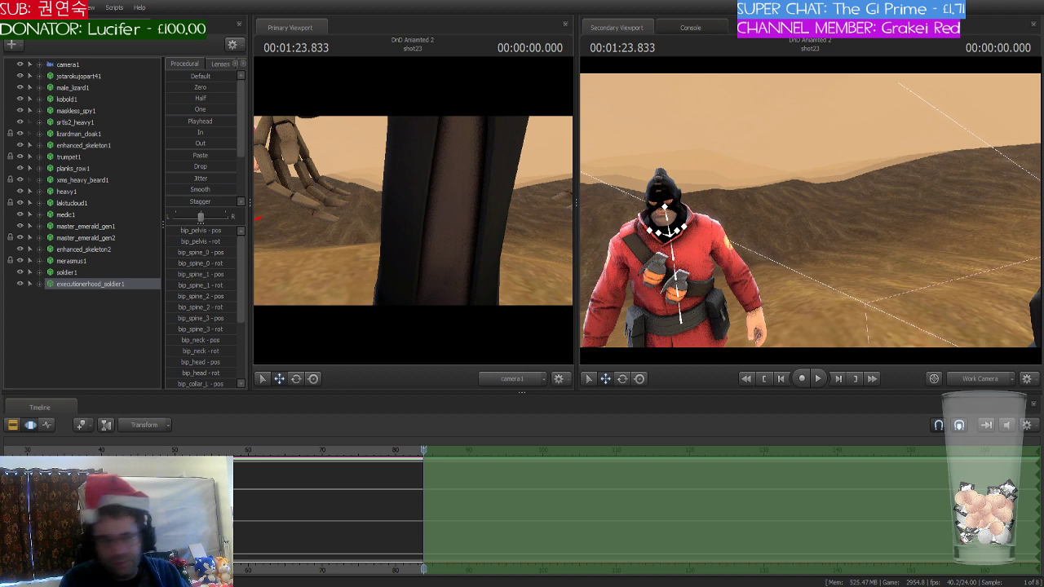
drag(810, 214, 809, 209)
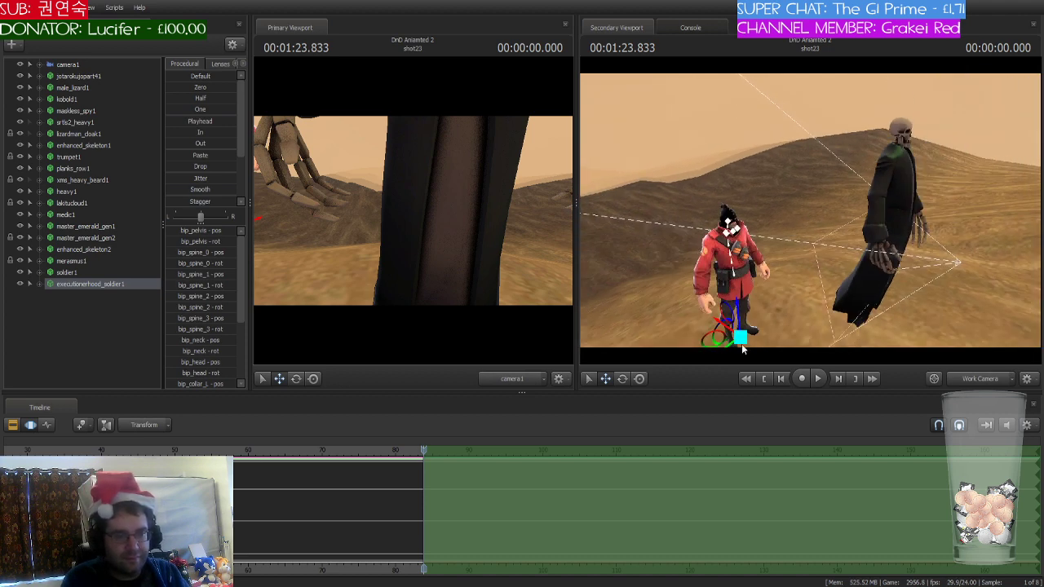
drag(709, 340, 843, 340)
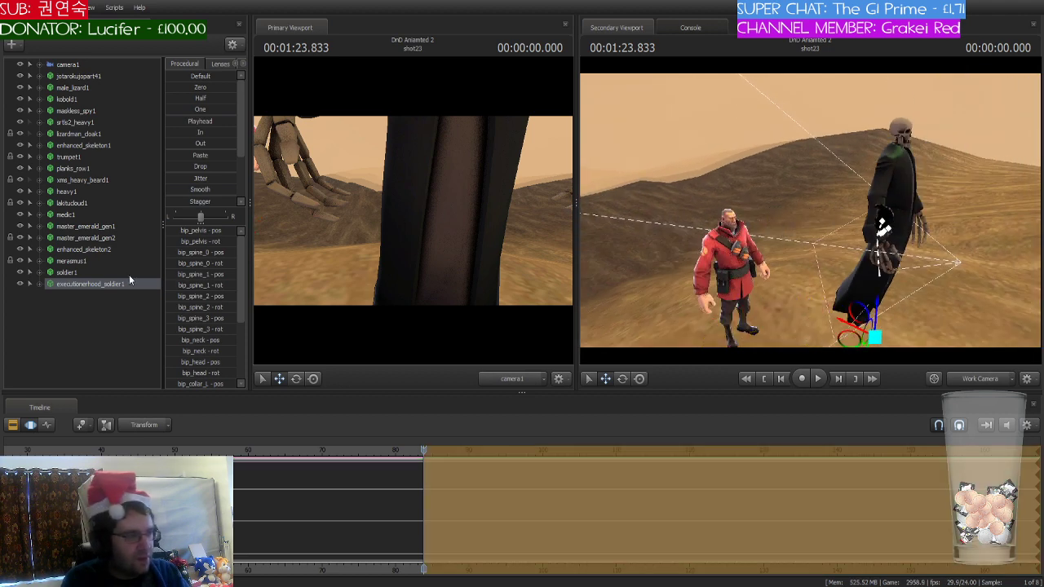
- Delete soldier1 and raise executionerhood_soldier1 to the front of the skeleton's skull
click(77, 273)
key(Delete)
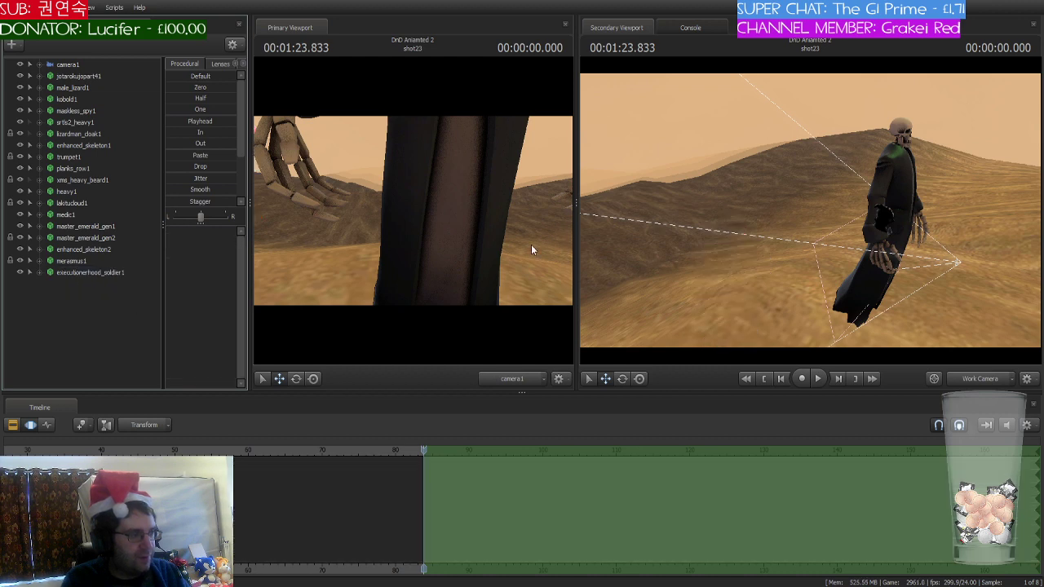
drag(755, 275, 885, 85)
key(d)
click(104, 273)
drag(810, 210, 809, 210)
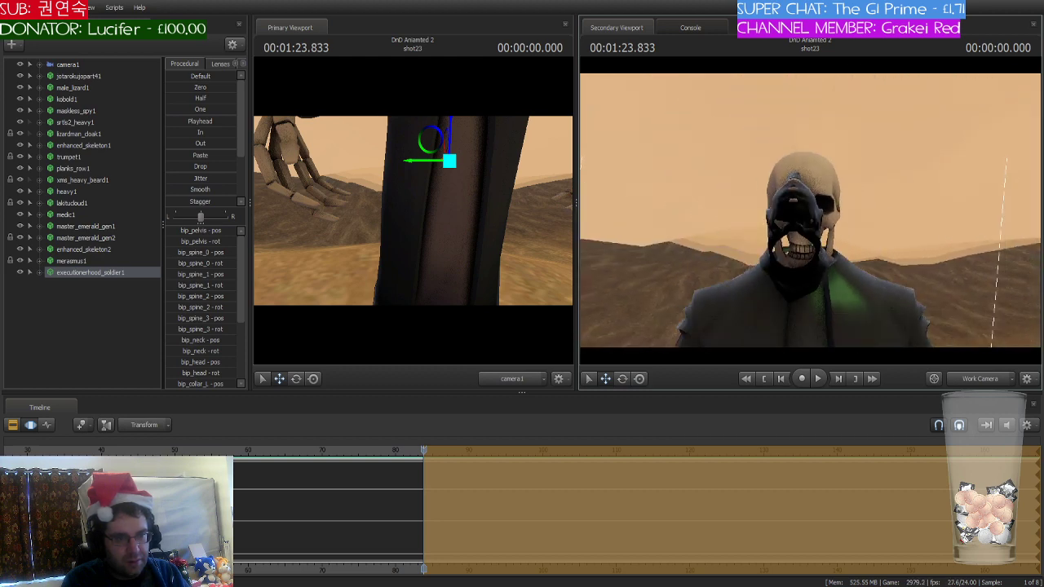
- Show the hood's model in the Element Viewer and set executionerhood_red's $colortint_base to a lighter brown
click(75, 272)
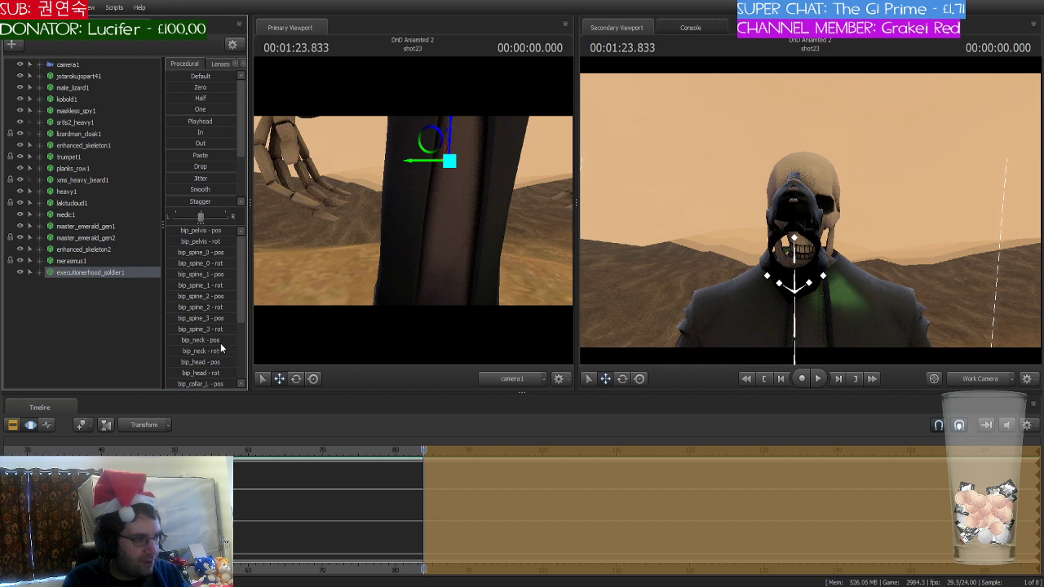
click(22, 275)
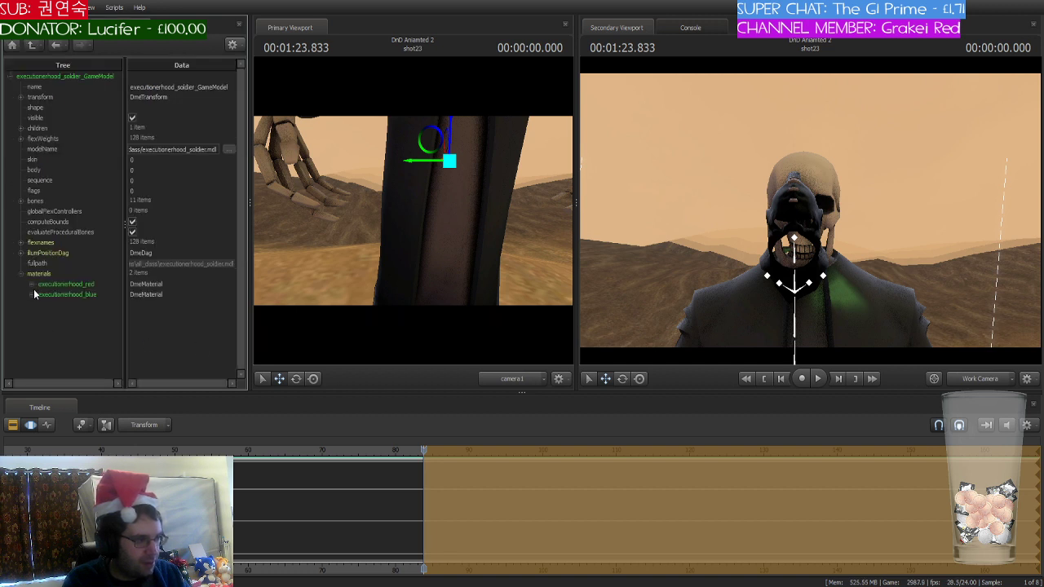
click(31, 284)
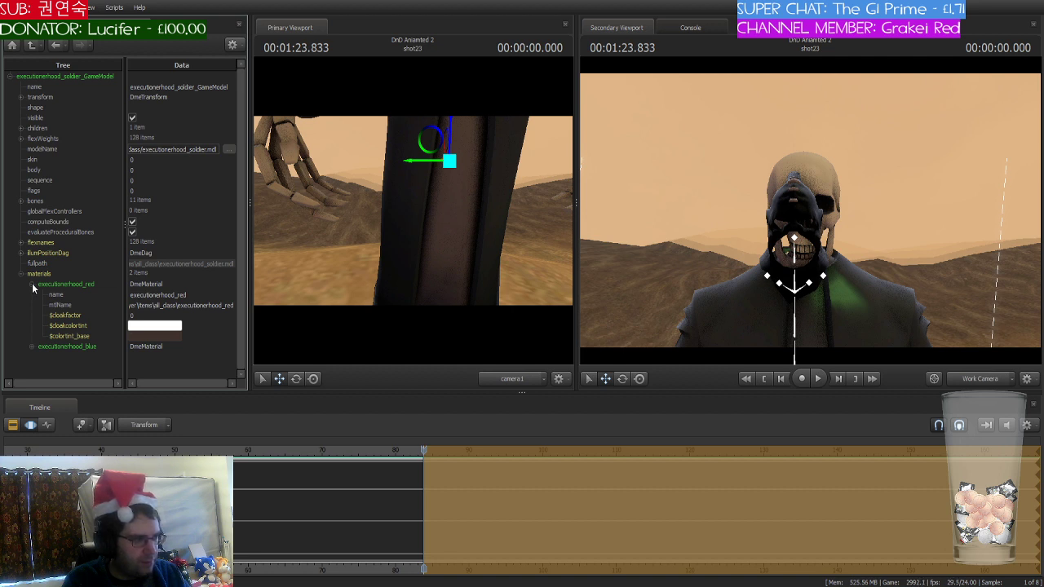
click(167, 337)
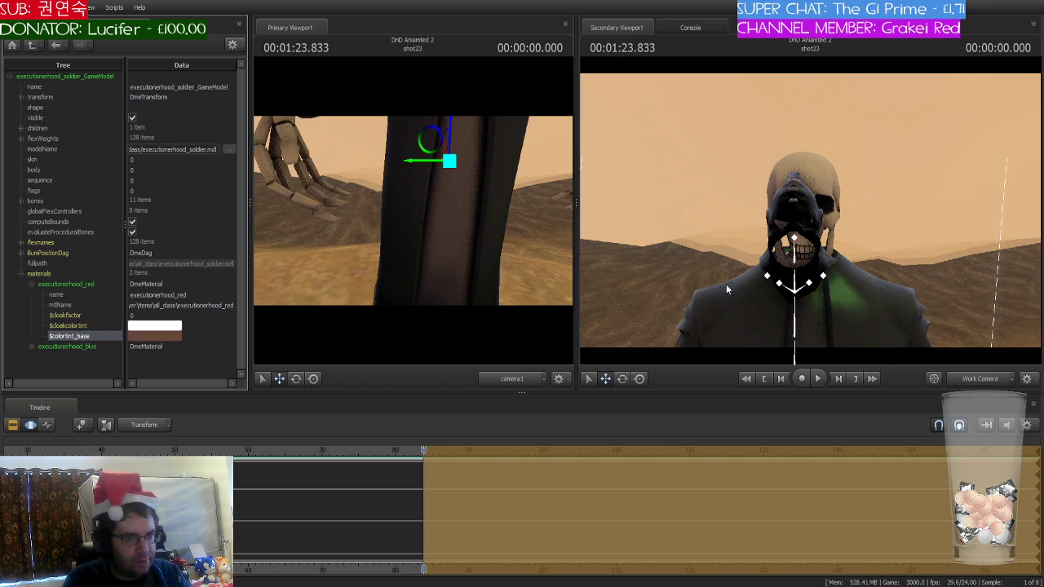
- Move the hood clear of the skeleton to inspect it, and bring it back beside the top of the skull
mouse_move(810, 210)
mouse_down()
mouse_move(856, 201)
mouse_move(809, 209)
mouse_up()
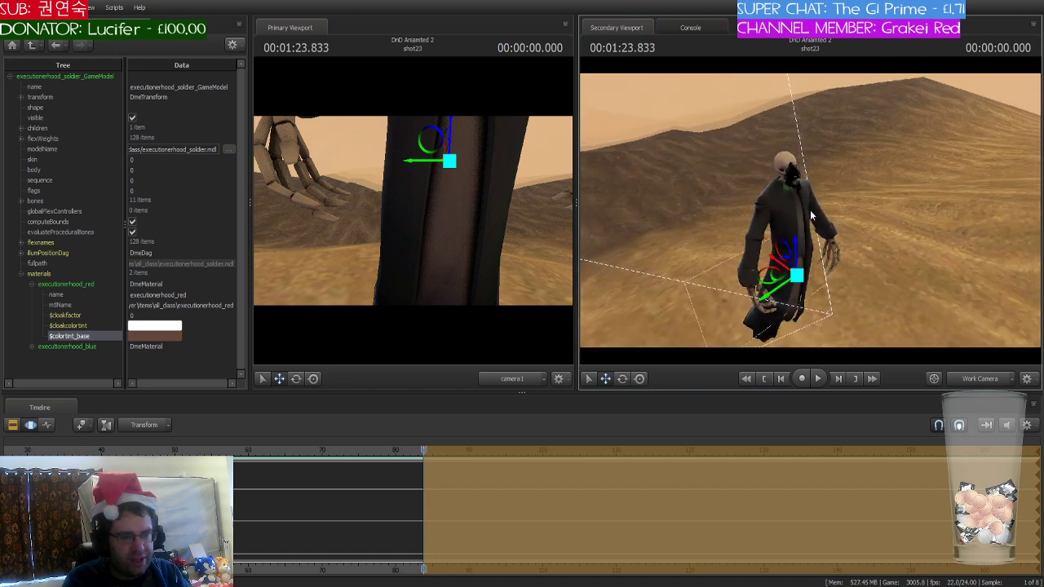
drag(796, 275, 948, 263)
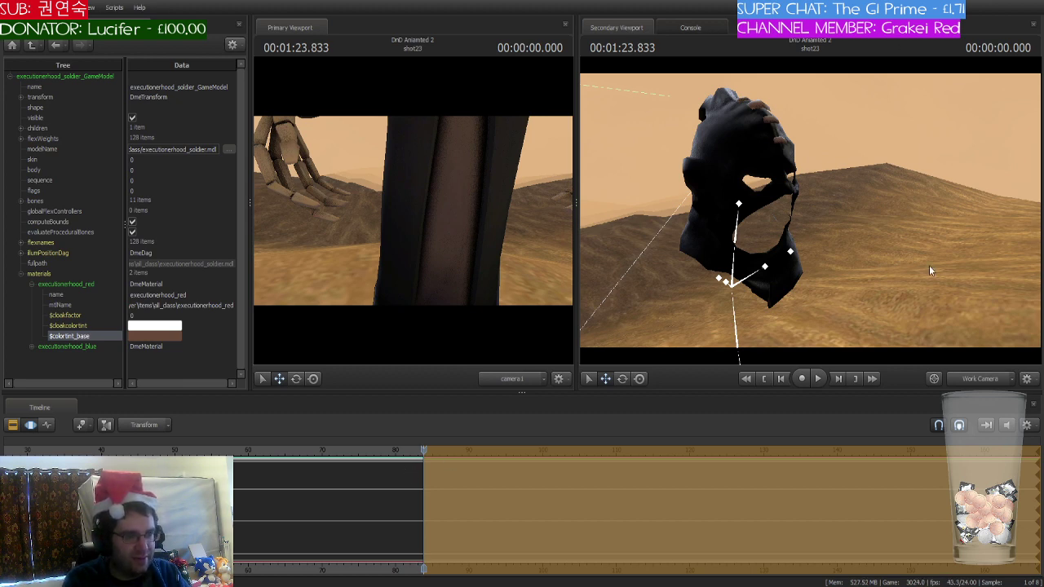
drag(930, 271, 628, 206)
click(673, 231)
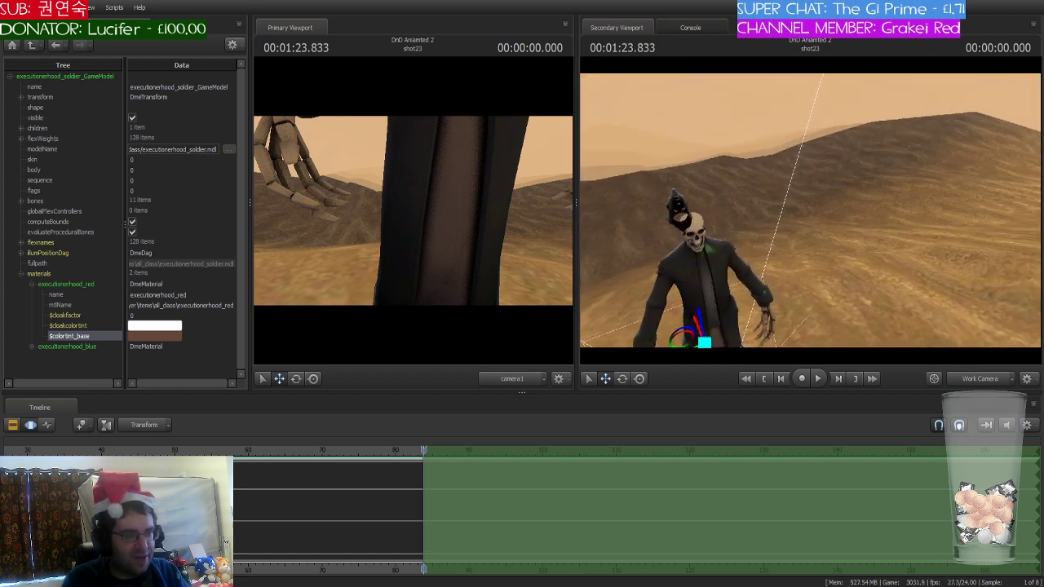
- Return to shot23's animation sets and expand executionerhood_soldier1 down to its Body bones
click(33, 44)
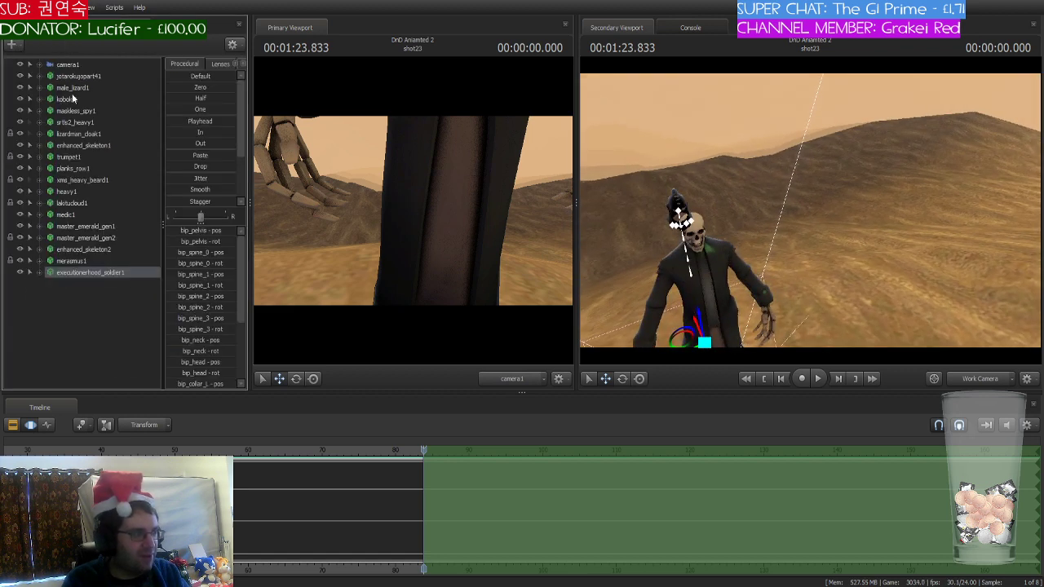
click(39, 273)
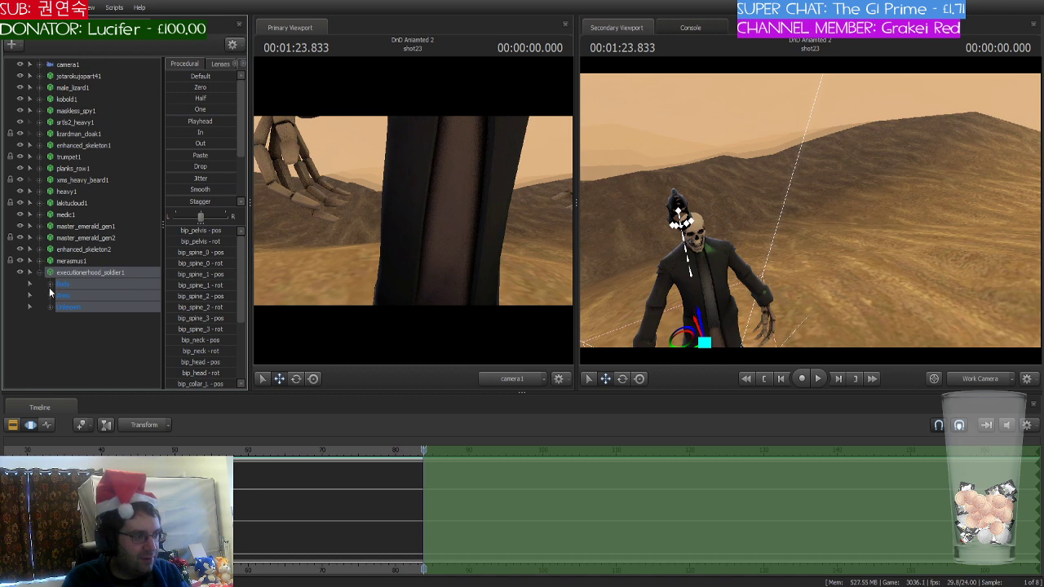
click(51, 296)
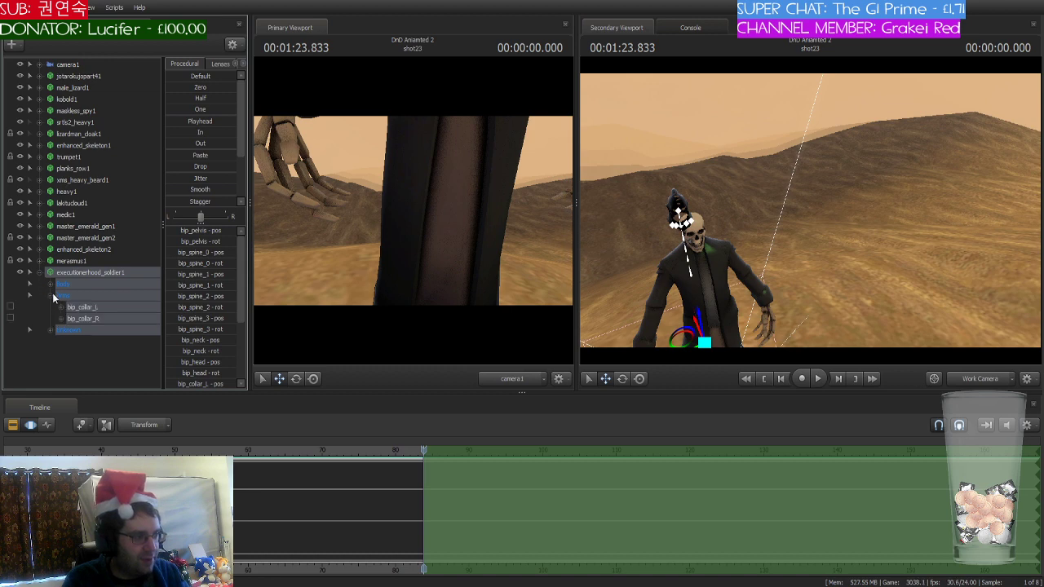
click(51, 285)
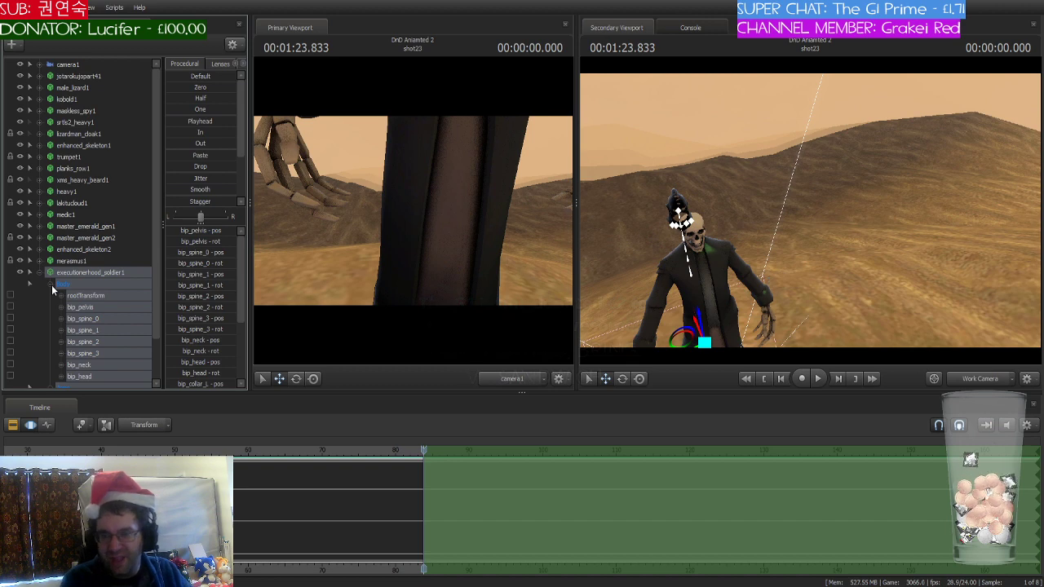
drag(807, 212, 824, 243)
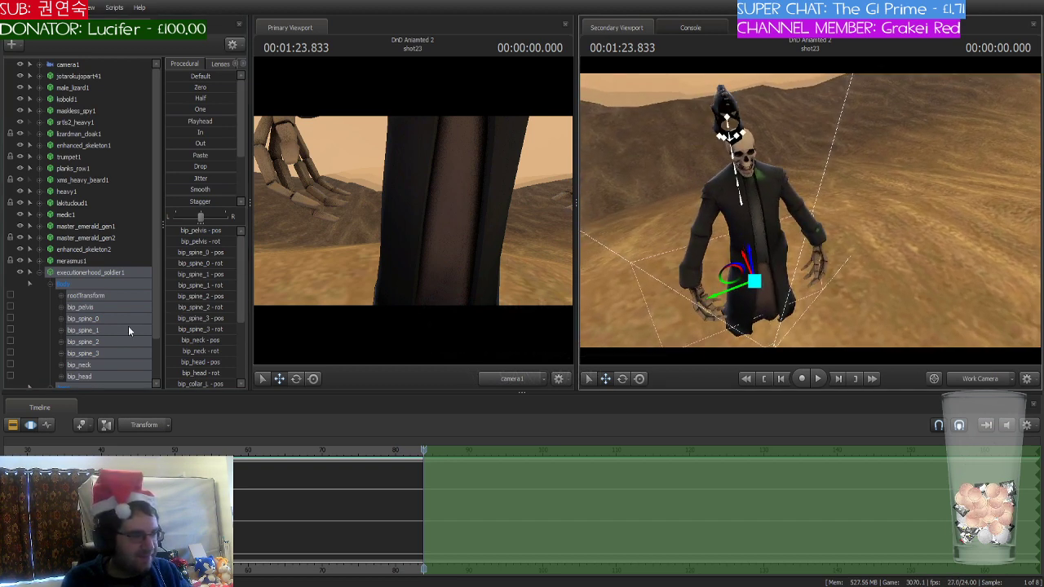
- Try resizing the hood with a scale control added to its bip_head bone, and delete that control
click(90, 376)
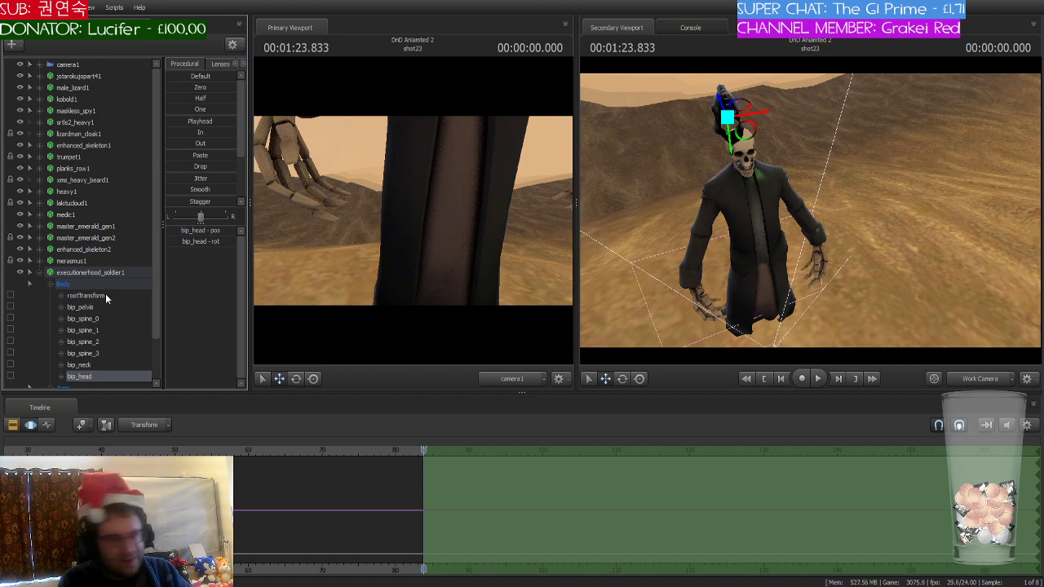
scroll(105, 294, down, 2)
click(49, 342)
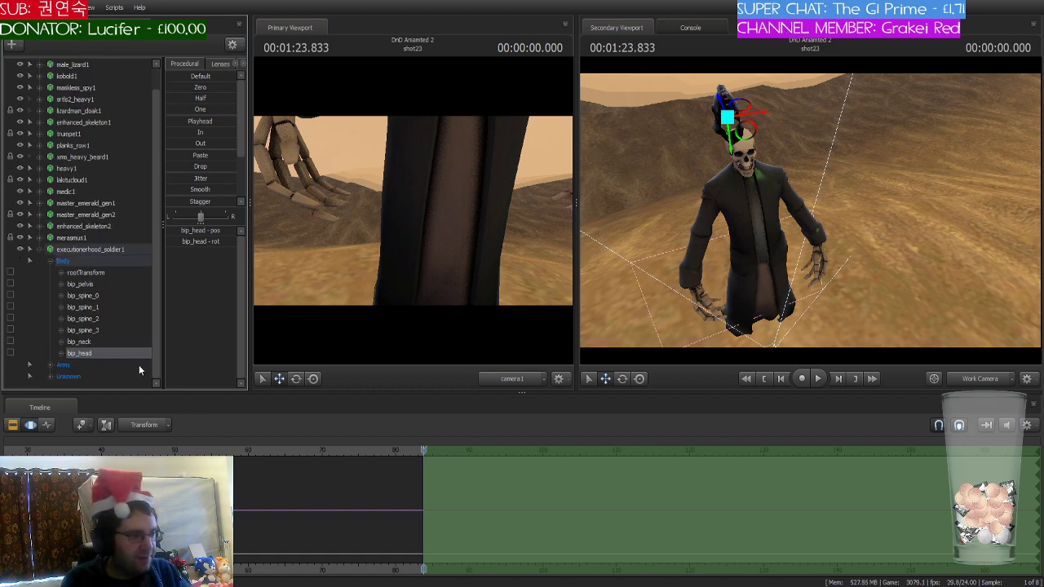
click(101, 367)
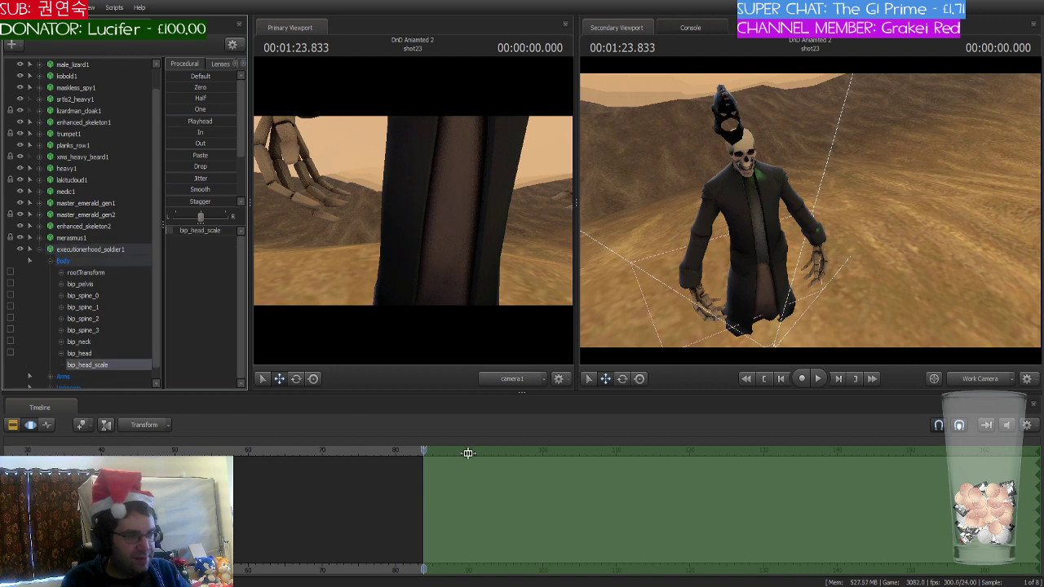
click(585, 501)
drag(177, 234, 197, 234)
drag(719, 240, 810, 210)
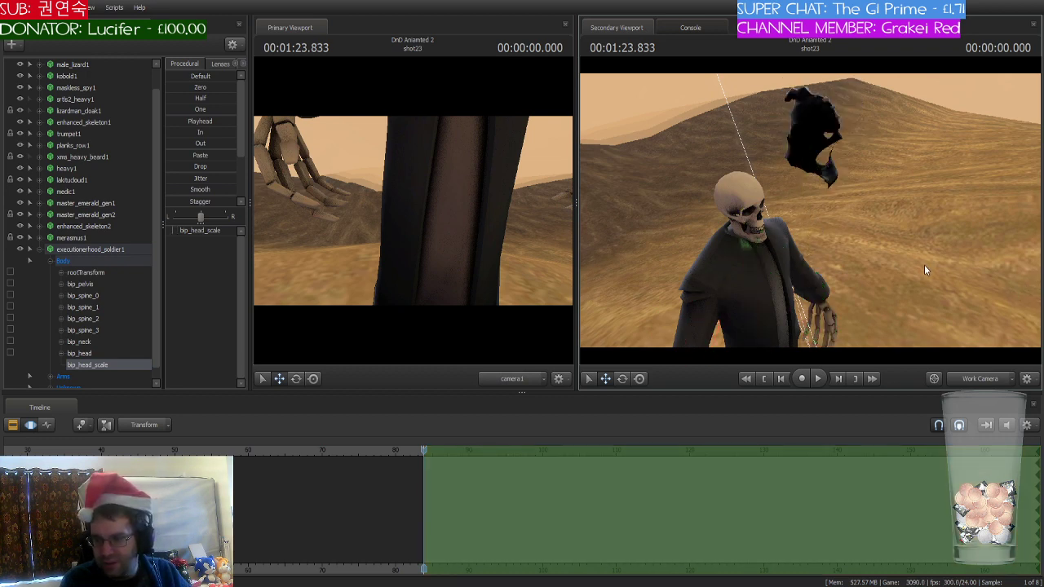
drag(924, 264, 811, 213)
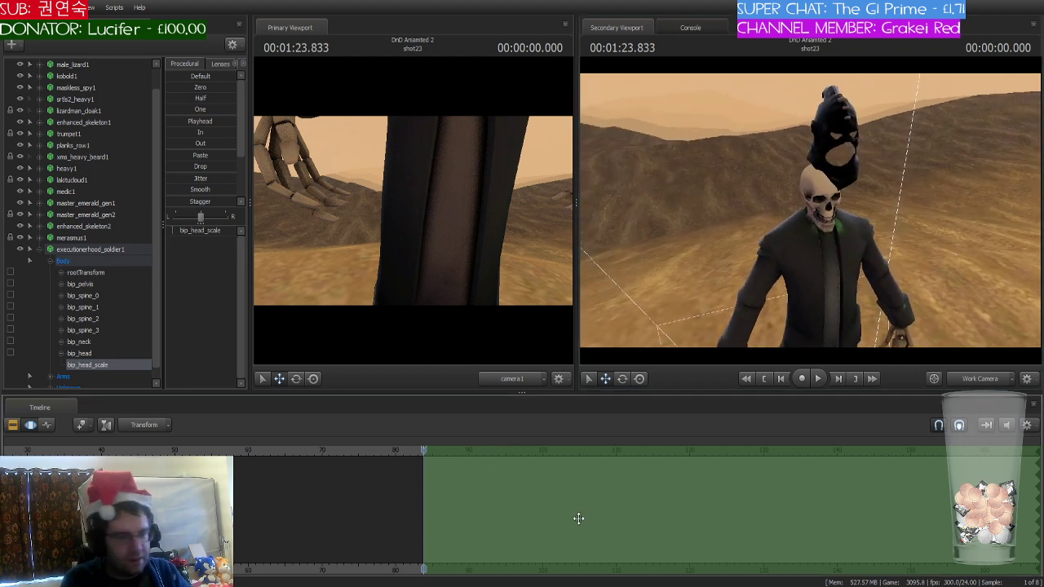
key(Delete)
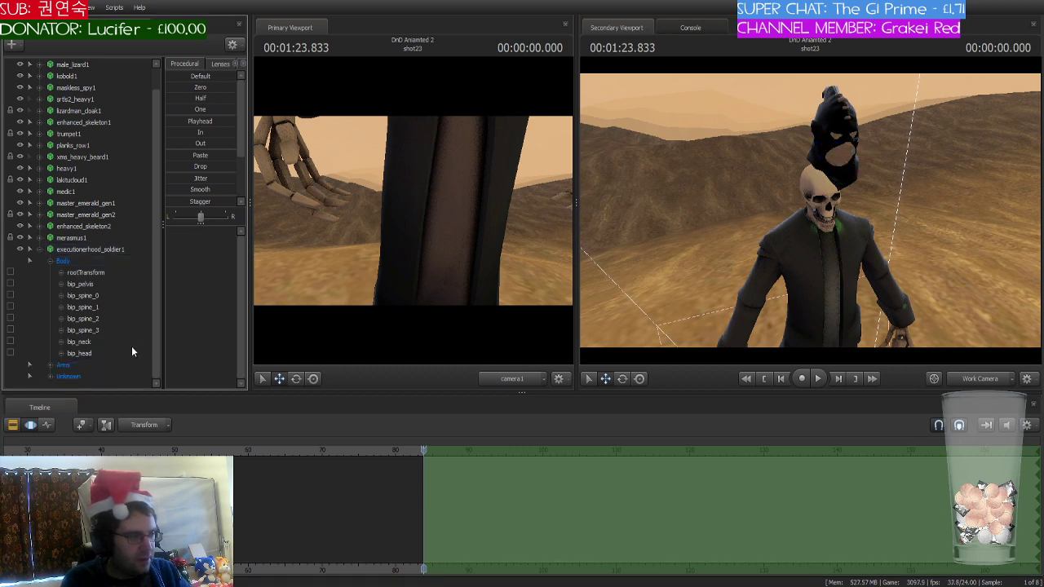
- Try resizing the hood with a scale control added to its bip_neck bone
right_click(74, 340)
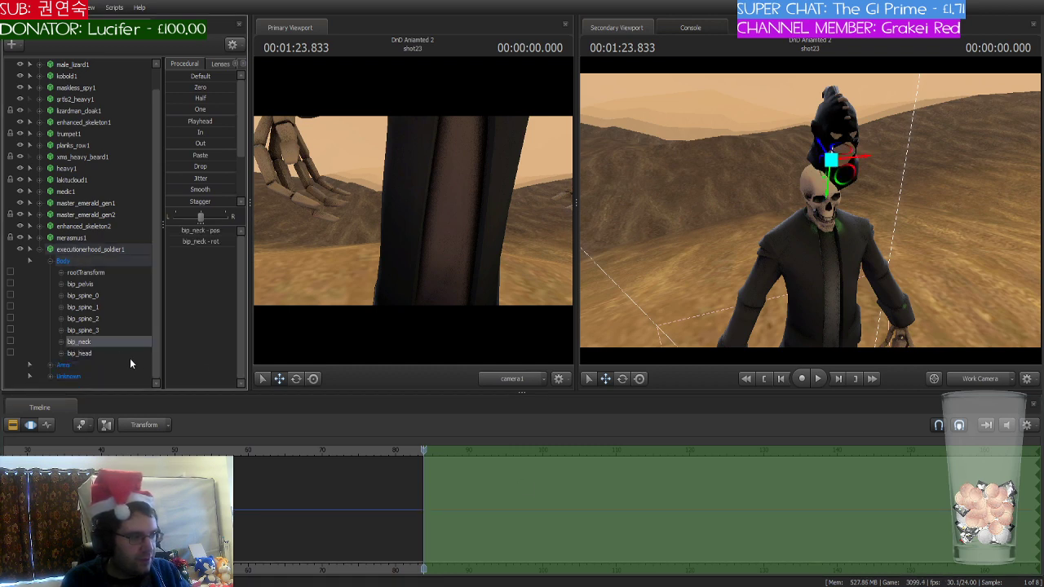
click(137, 364)
click(93, 364)
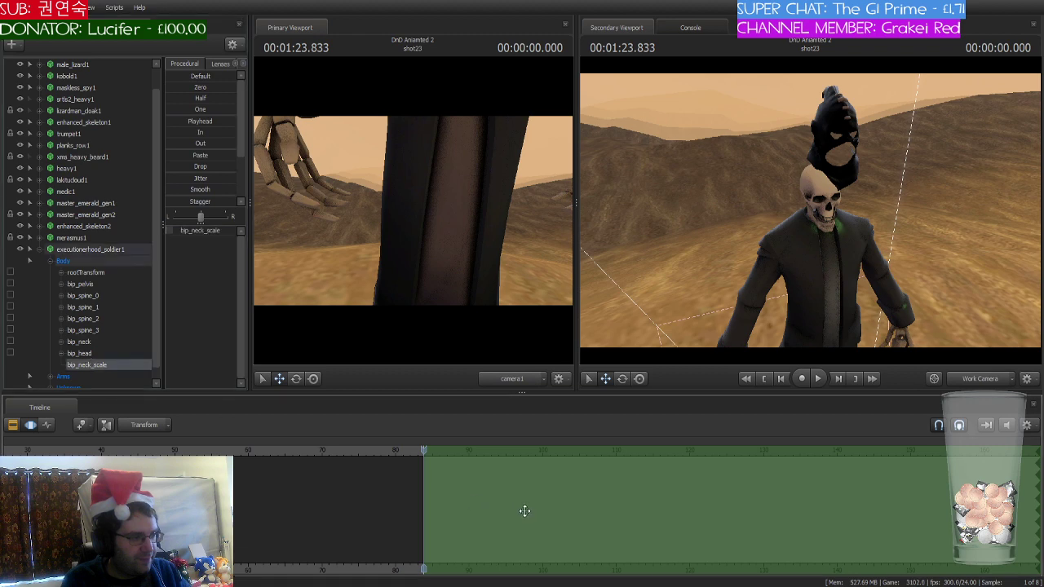
drag(174, 231, 199, 231)
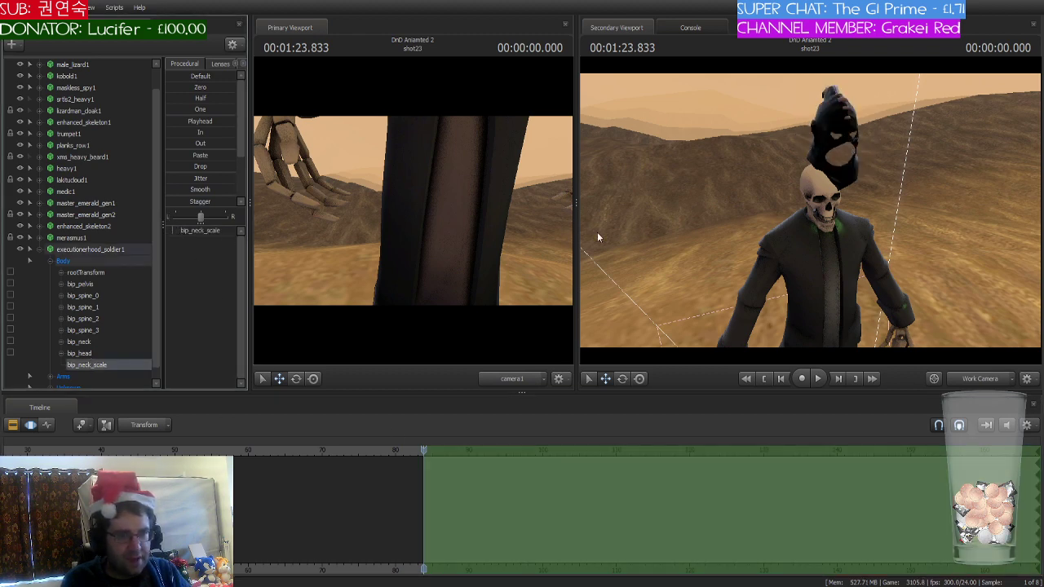
drag(918, 203, 770, 210)
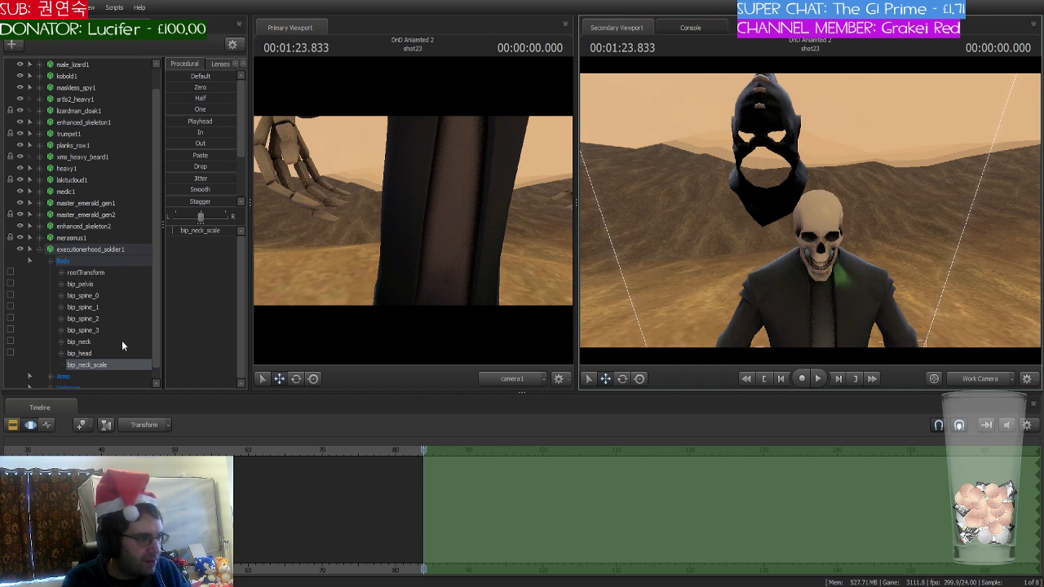
- Replace the neck scale control with one on the hood's bip_spine_3 and use it to resize the hood
click(99, 328)
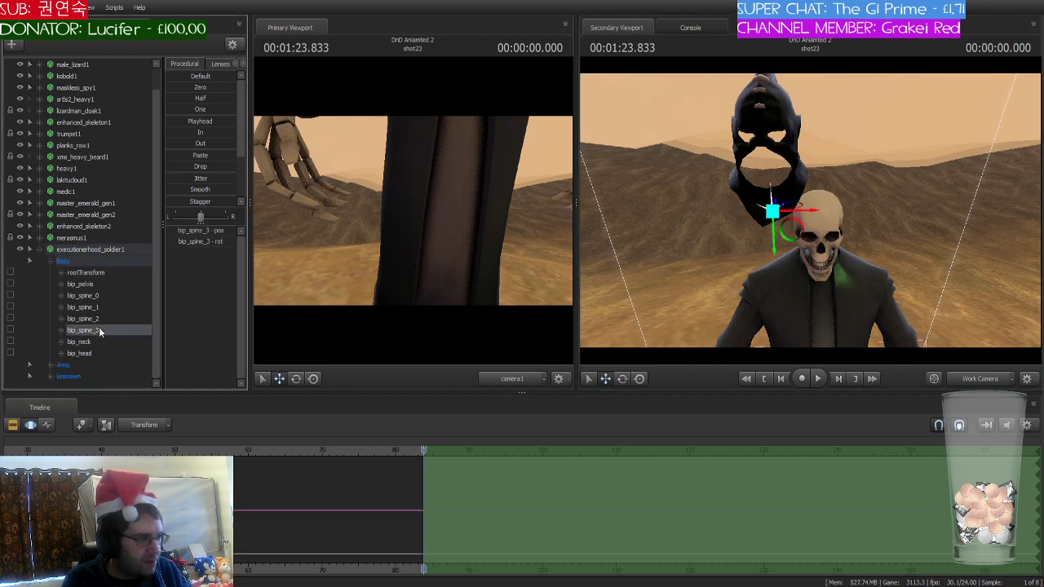
click(154, 356)
click(113, 366)
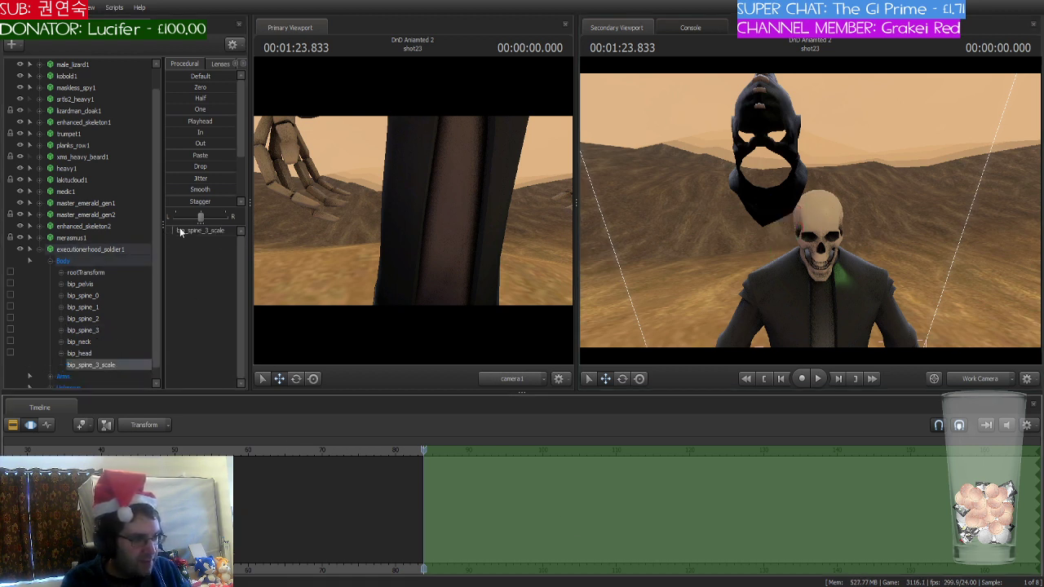
drag(180, 230, 185, 230)
drag(766, 236, 279, 235)
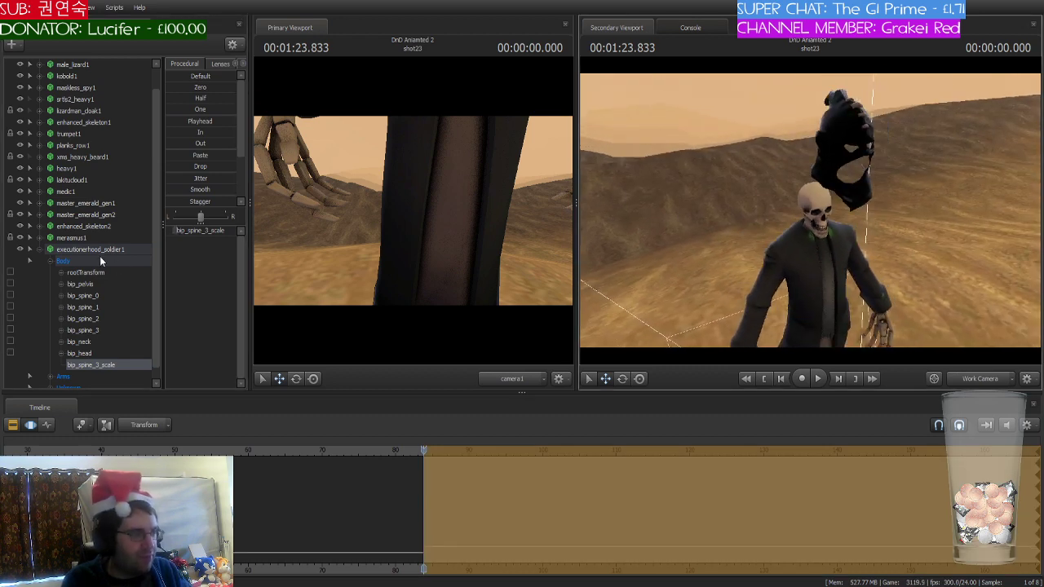
- Move the hood's bip_spine_3 bone to bring the hood down over the skeleton's skull
click(84, 330)
drag(744, 291, 726, 290)
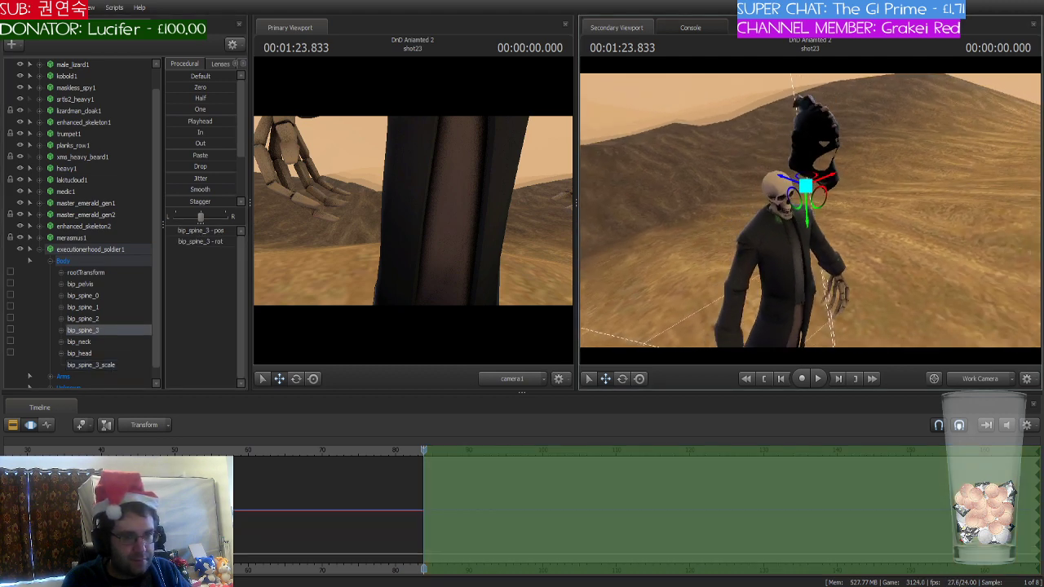
drag(864, 237, 720, 250)
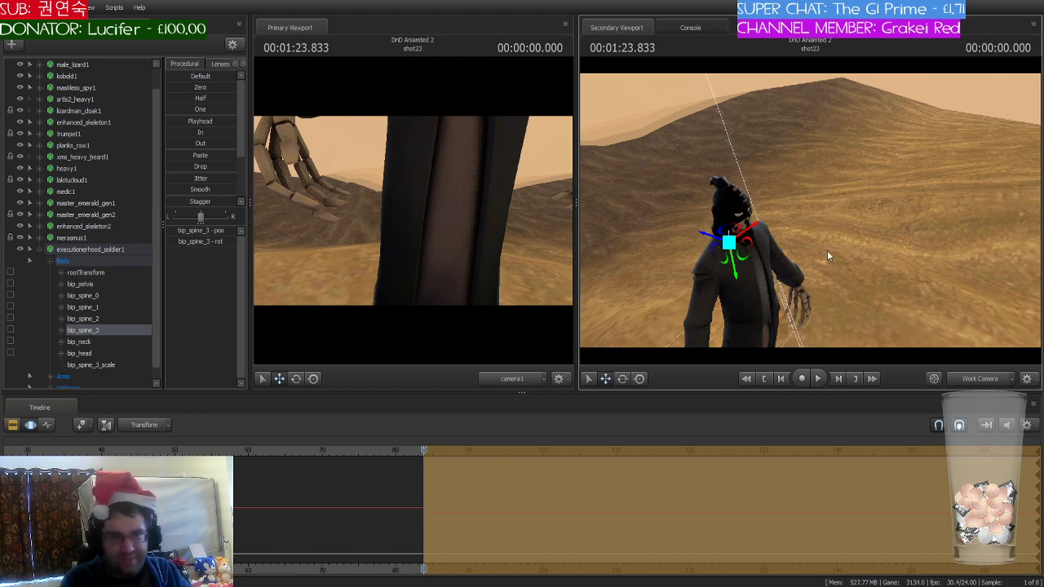
drag(829, 254, 812, 214)
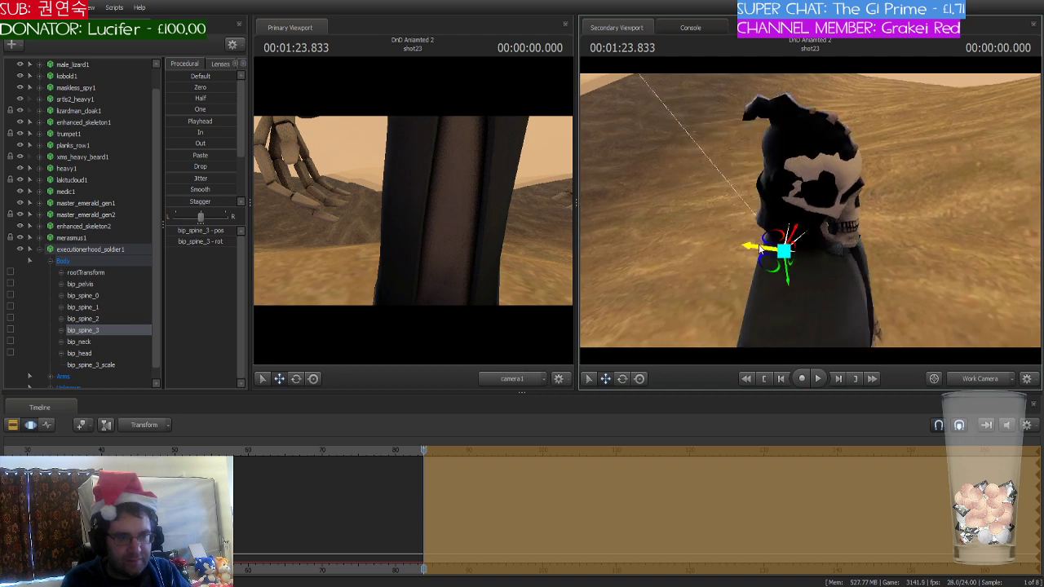
drag(759, 244, 761, 249)
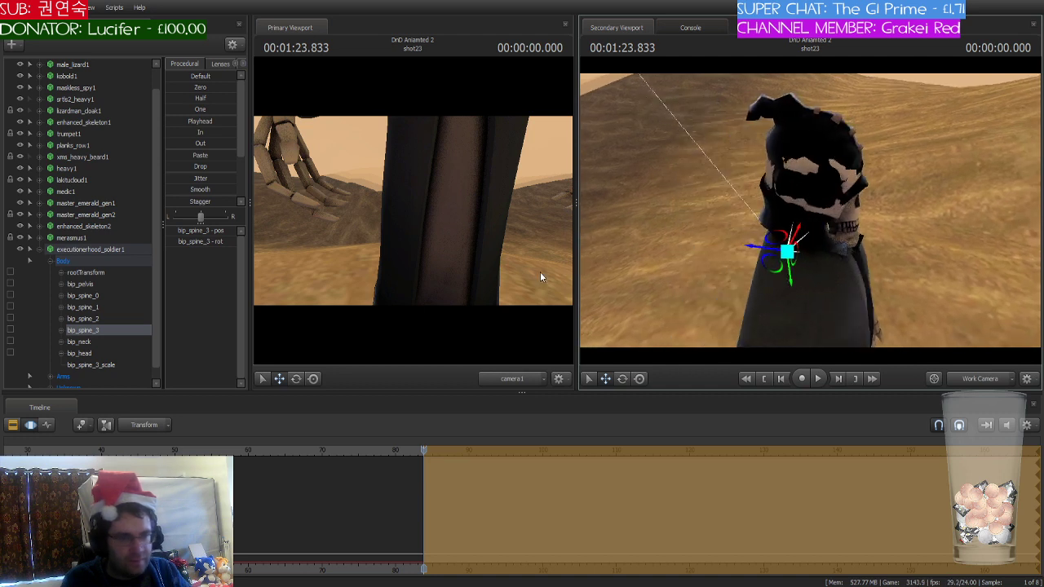
- Enlarge the hood slightly more with bip_spine_3_scale
click(91, 366)
drag(175, 232, 180, 232)
mouse_move(783, 228)
mouse_down()
mouse_move(823, 224)
mouse_move(775, 218)
mouse_up()
- Reposition and rotate the hood's bip_spine_3 so the enlarged hood wraps around the skull and neck
click(96, 331)
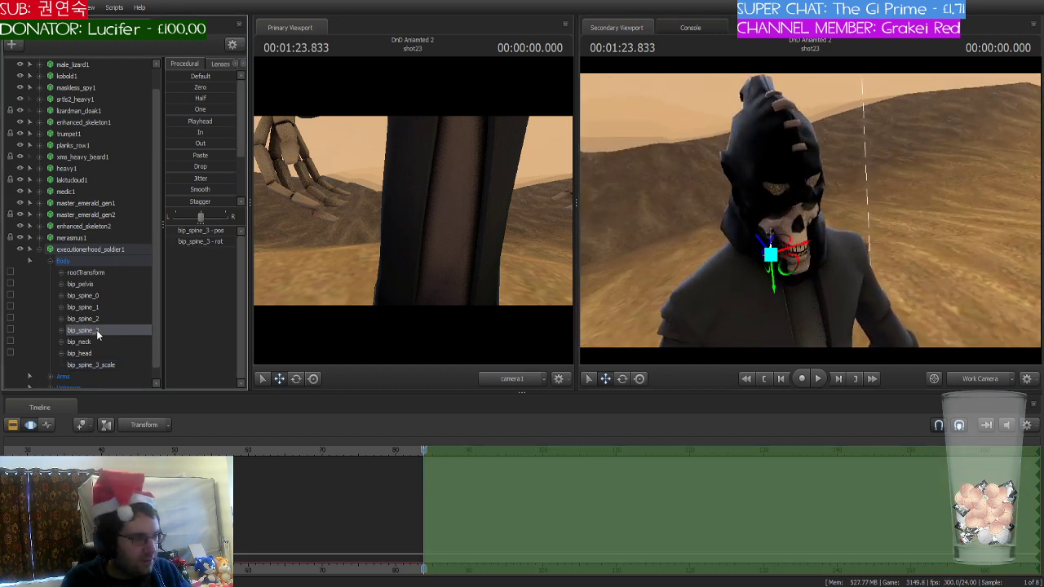
drag(732, 318, 738, 279)
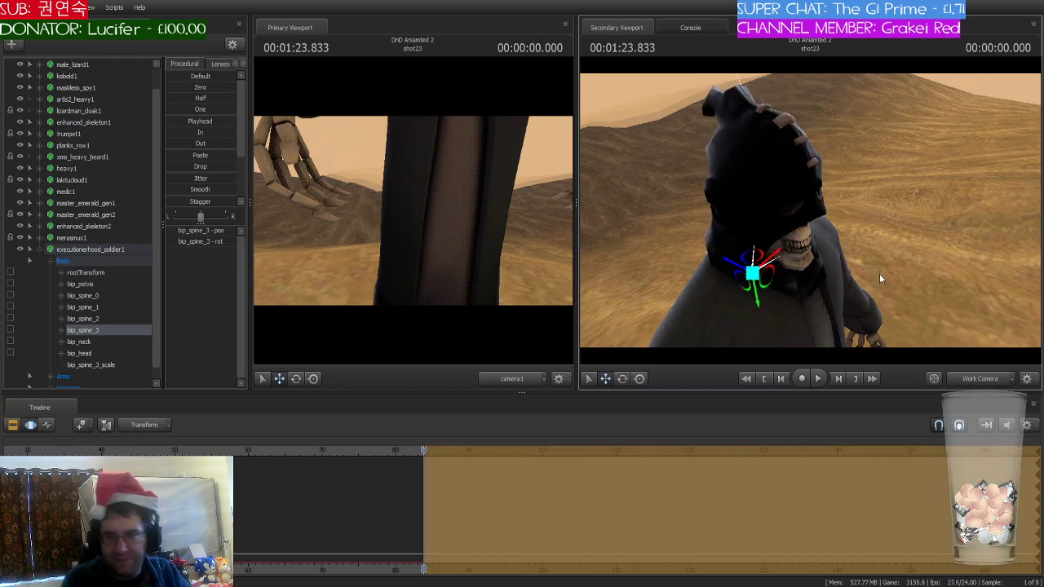
drag(879, 273, 810, 212)
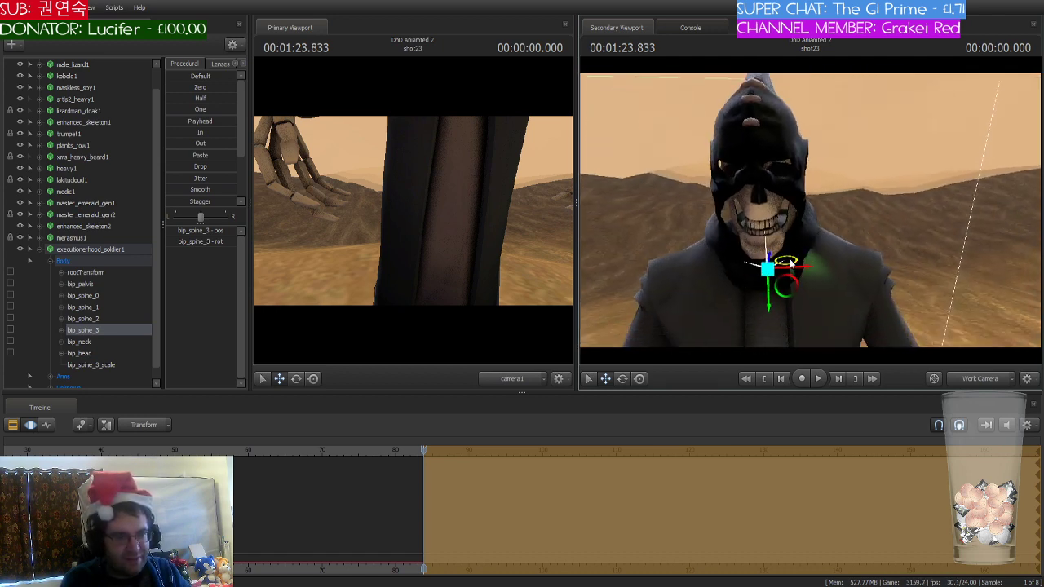
drag(792, 258, 789, 261)
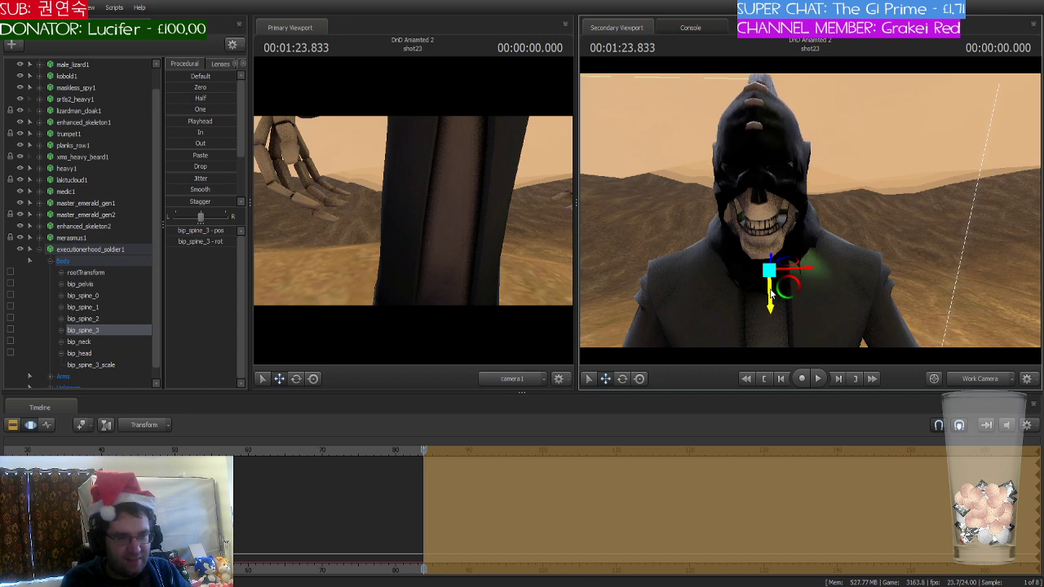
mouse_move(774, 245)
mouse_down()
mouse_move(873, 244)
mouse_move(738, 244)
mouse_move(754, 244)
mouse_up()
- Expand the Arms bones of enhanced_skeleton2 and select its bip_hand_L at the coat's sleeve
key(s)
key(w)
drag(783, 204, 811, 216)
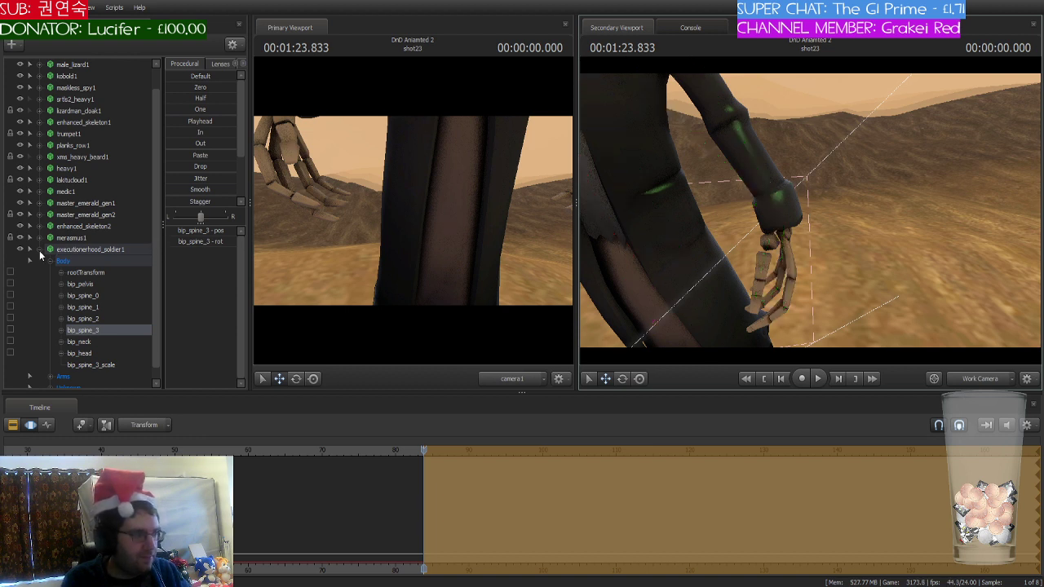
click(36, 255)
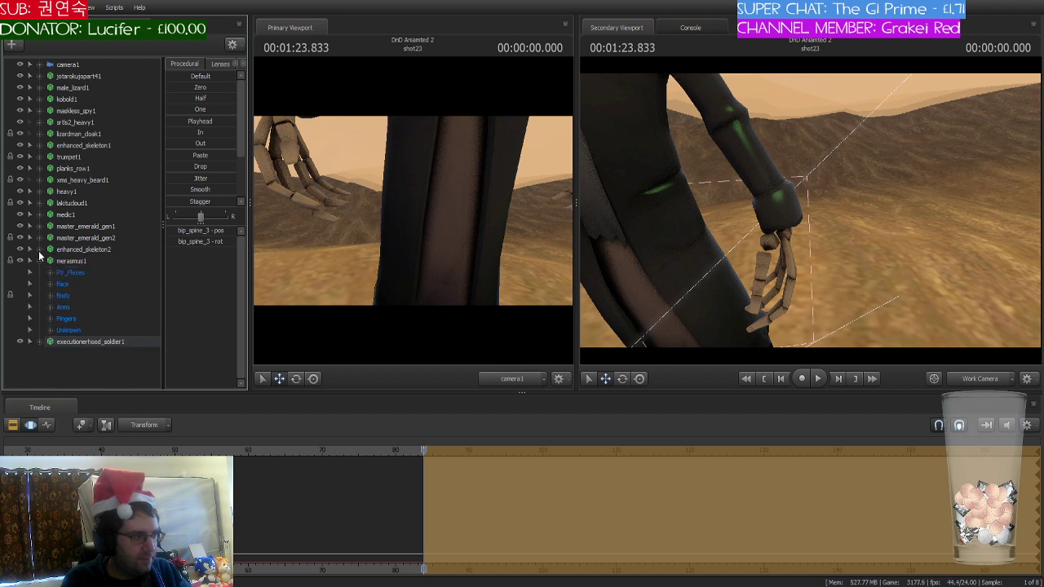
click(39, 249)
click(49, 274)
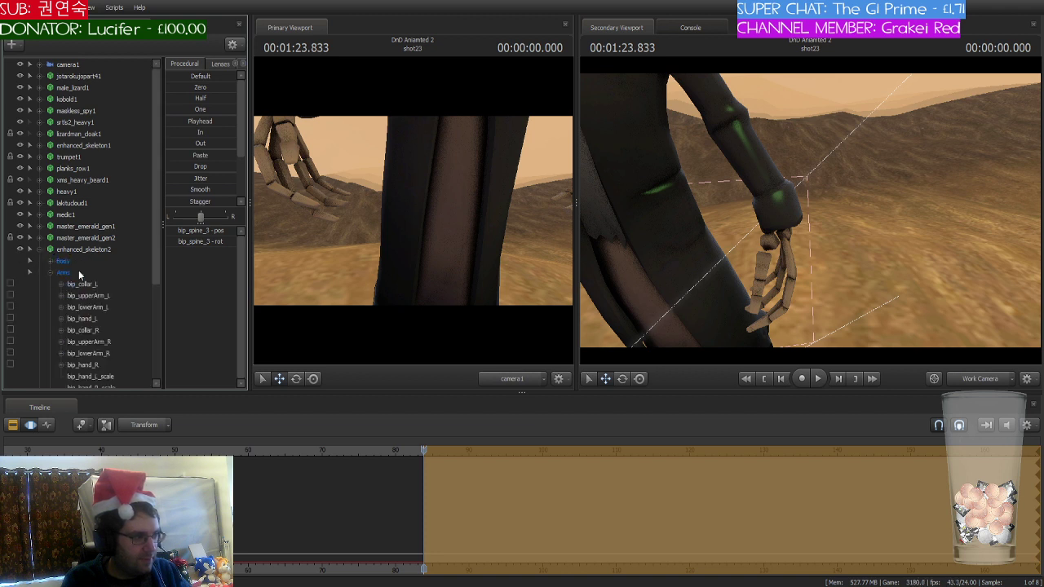
scroll(90, 274, down, 3)
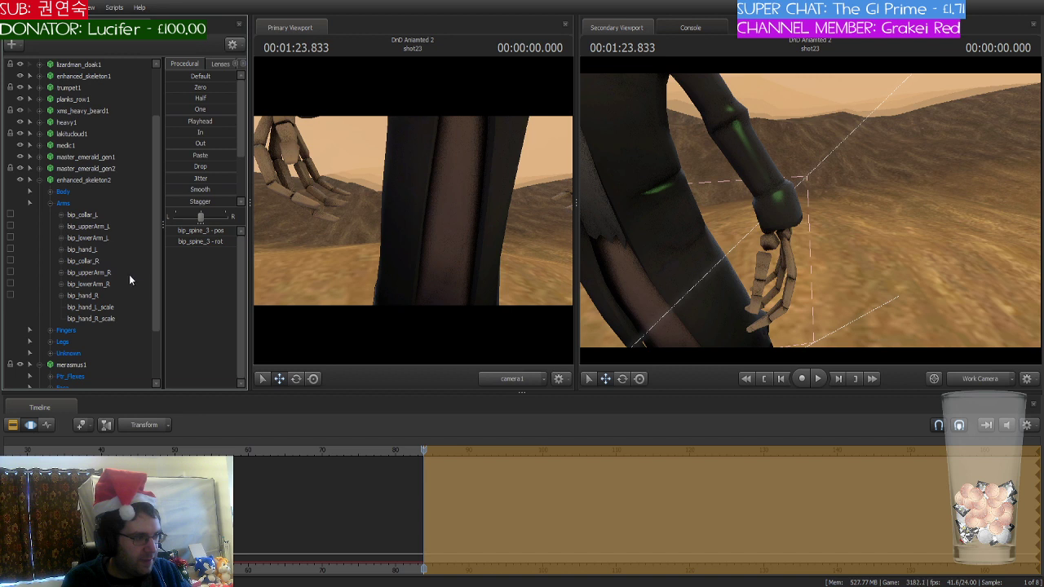
click(101, 249)
- Collapse merasmus1's Body bones and expand its Arms bones alongside those of enhanced_skeleton2
scroll(101, 251, down, 3)
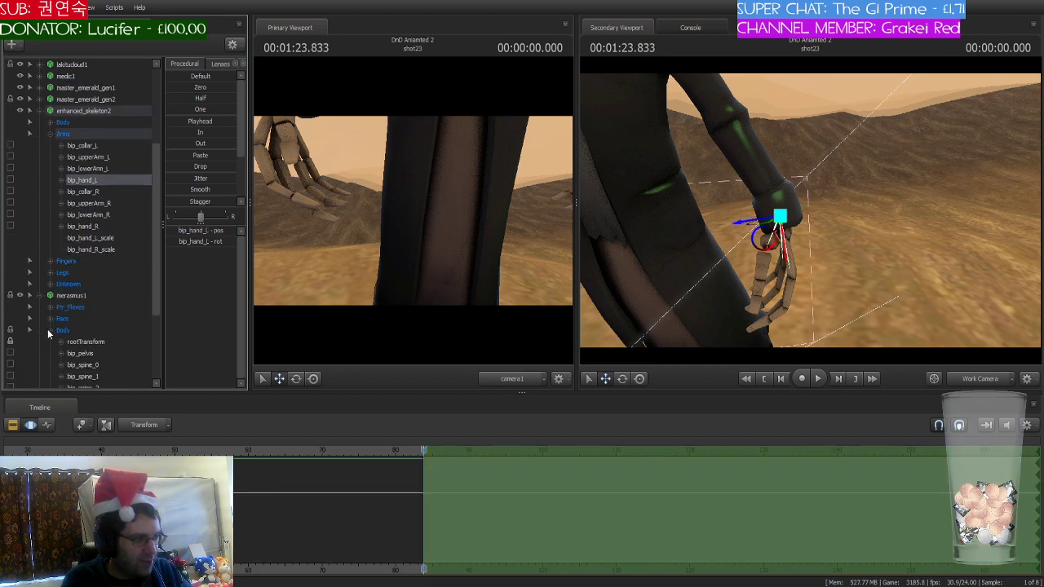
click(49, 341)
scroll(88, 312, down, 3)
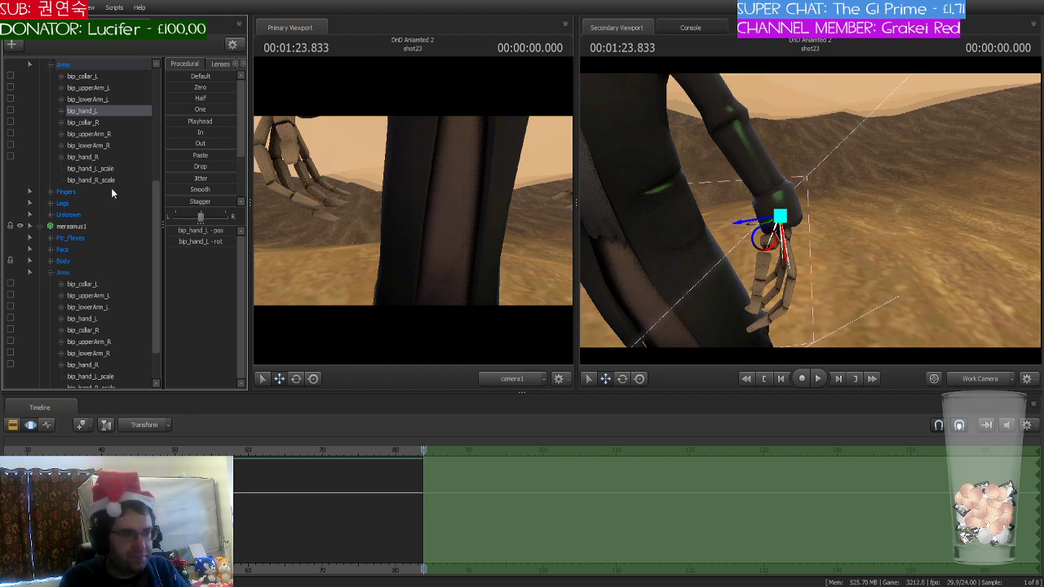
drag(762, 181, 762, 181)
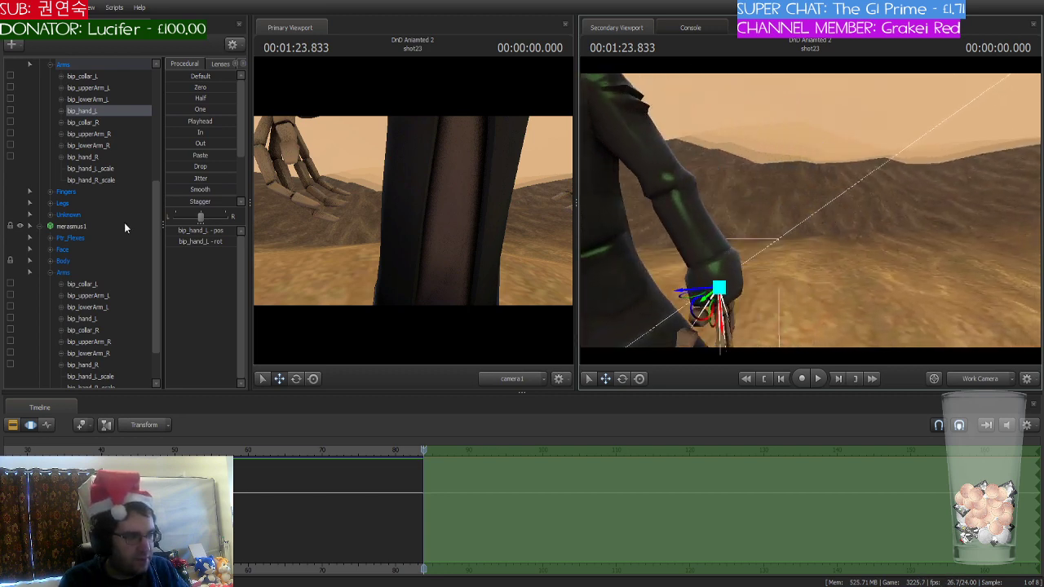
scroll(149, 237, down, 1)
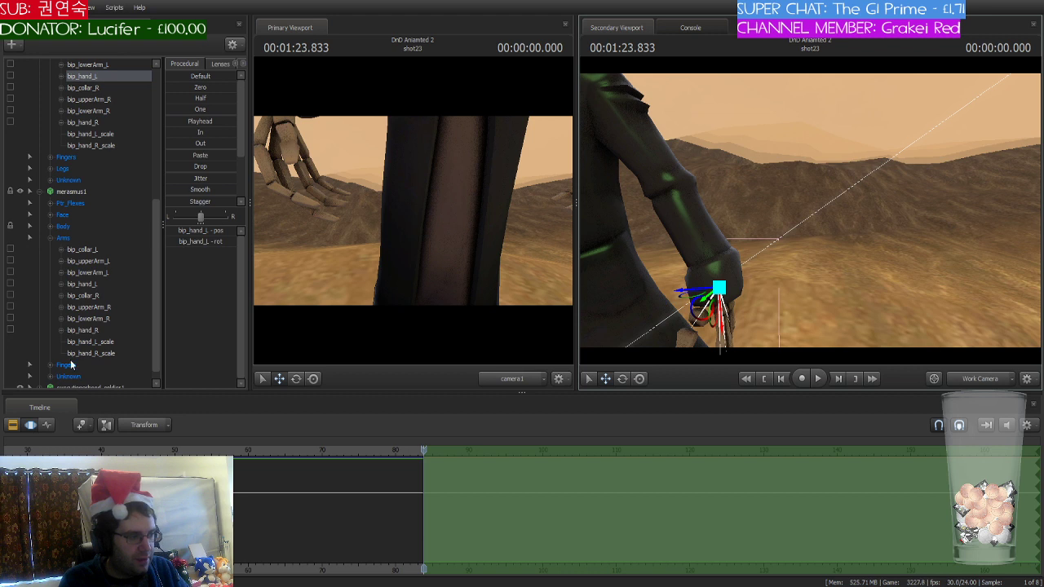
- Try locking merasmus1's bip_lowerArm_L to enhanced_skeleton2's bip_hand_L at the skeleton's current hand scale
click(105, 321)
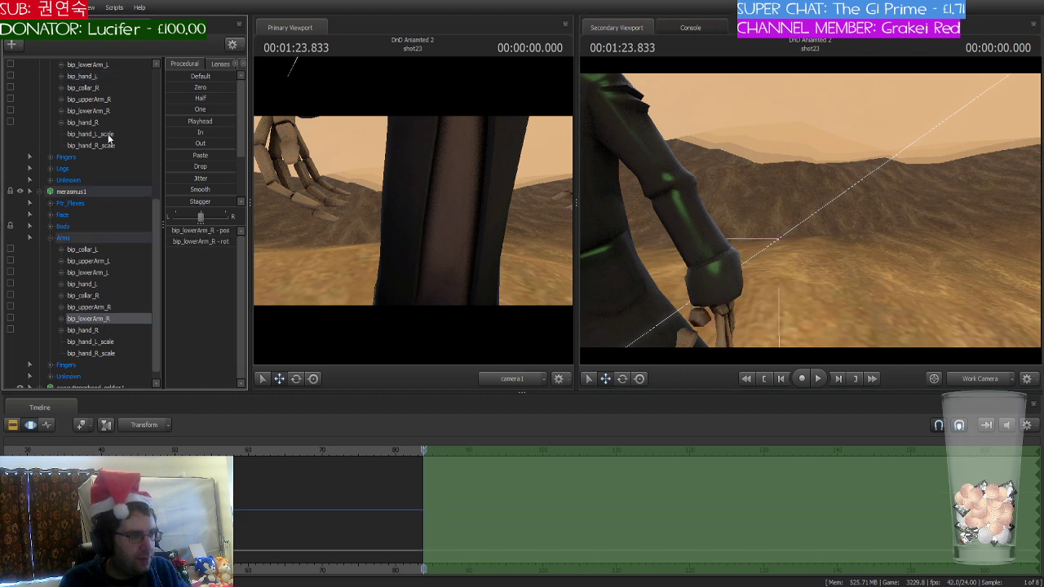
scroll(110, 111, up, 1)
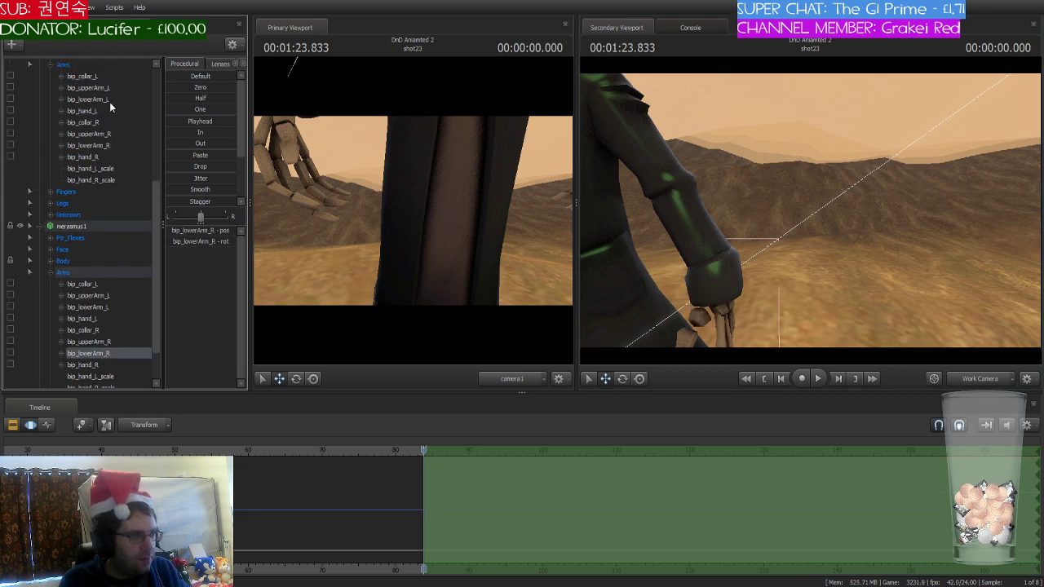
click(103, 109)
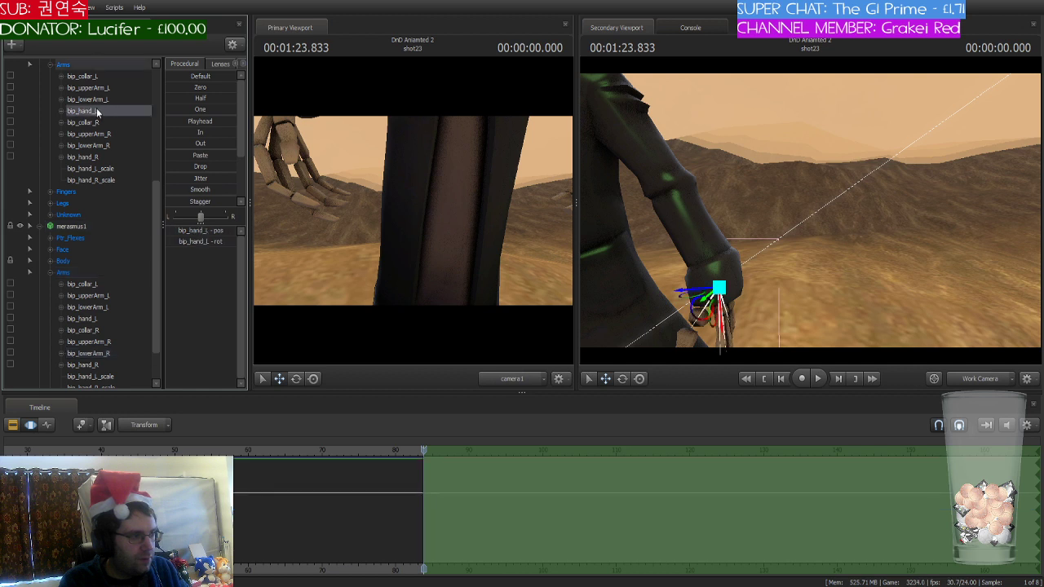
drag(96, 108, 116, 308)
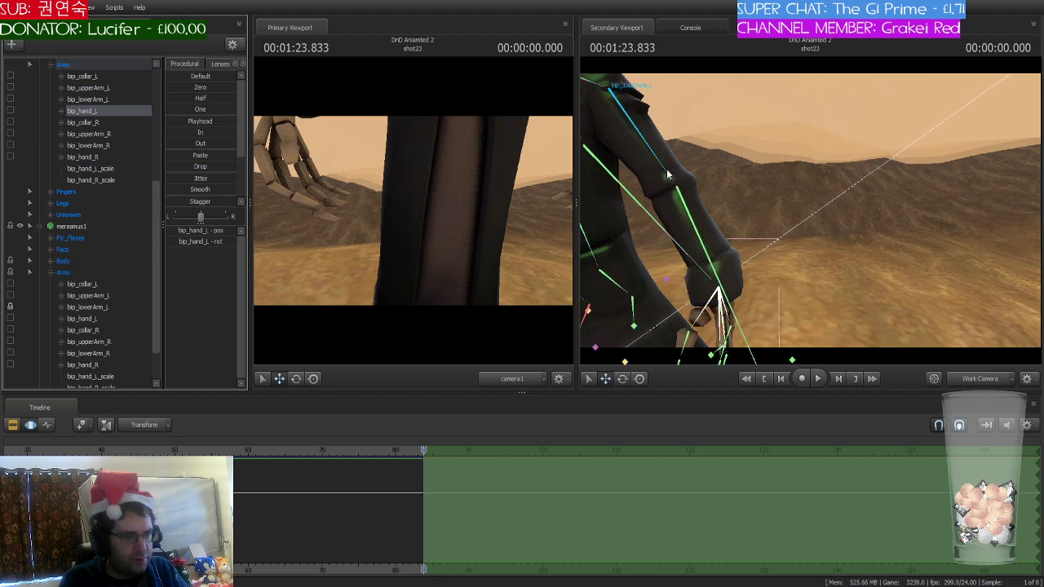
drag(731, 170, 716, 186)
key(s)
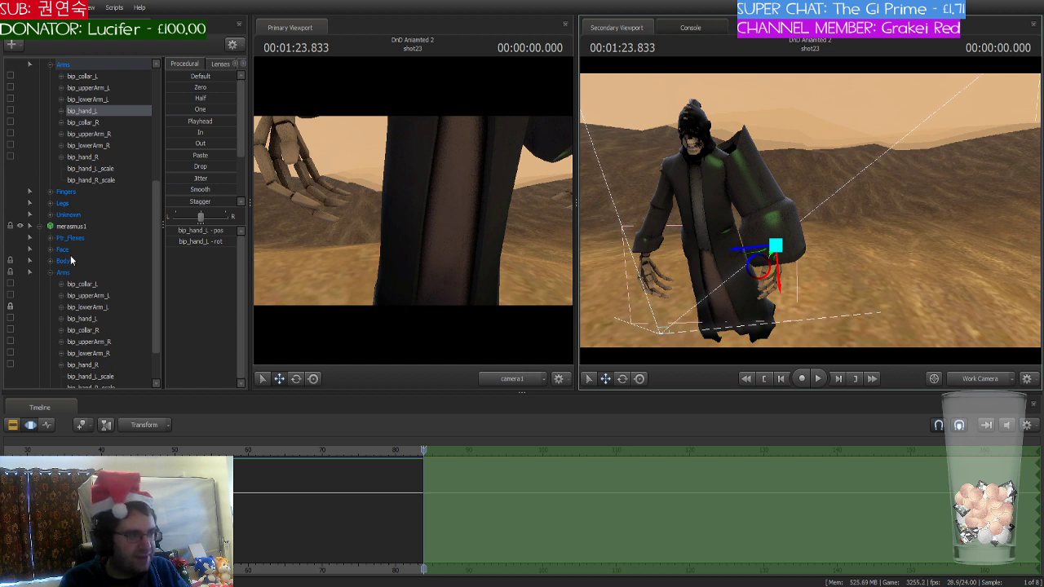
- Try adding a scale control to enhanced_skeleton2's bip_lowerArm_L, then remove it
click(109, 99)
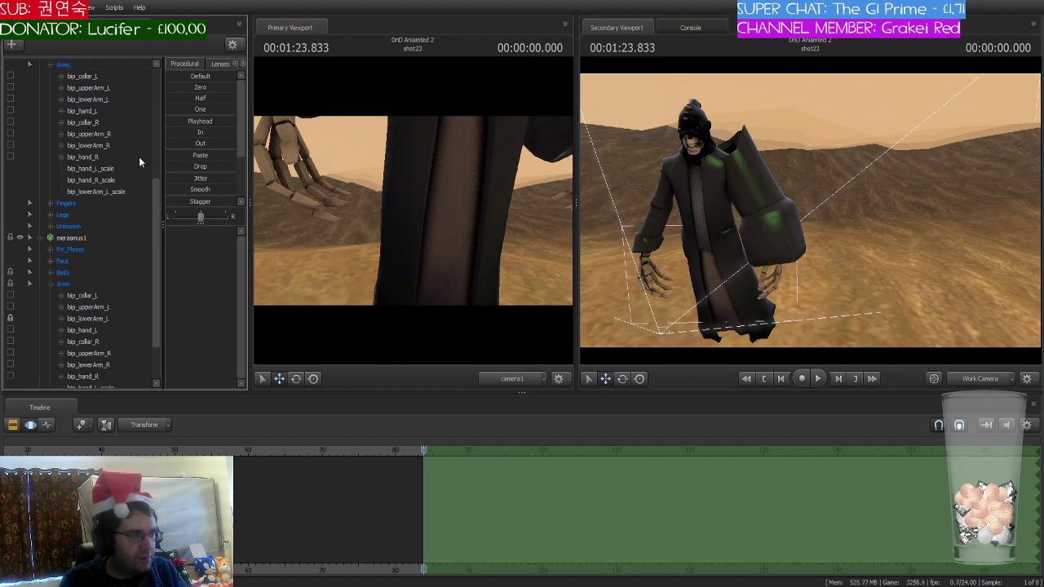
click(114, 191)
click(508, 496)
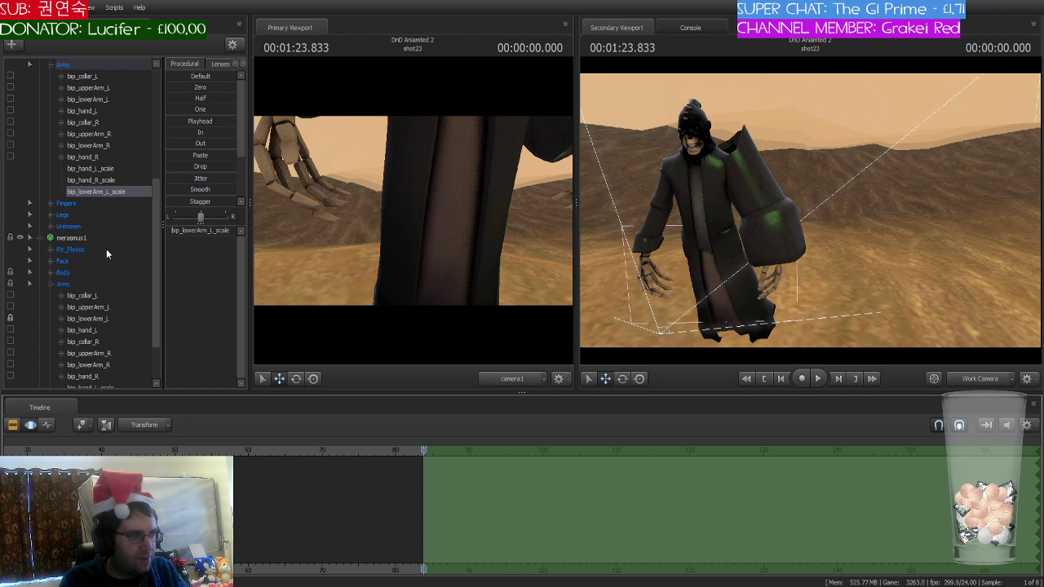
click(103, 300)
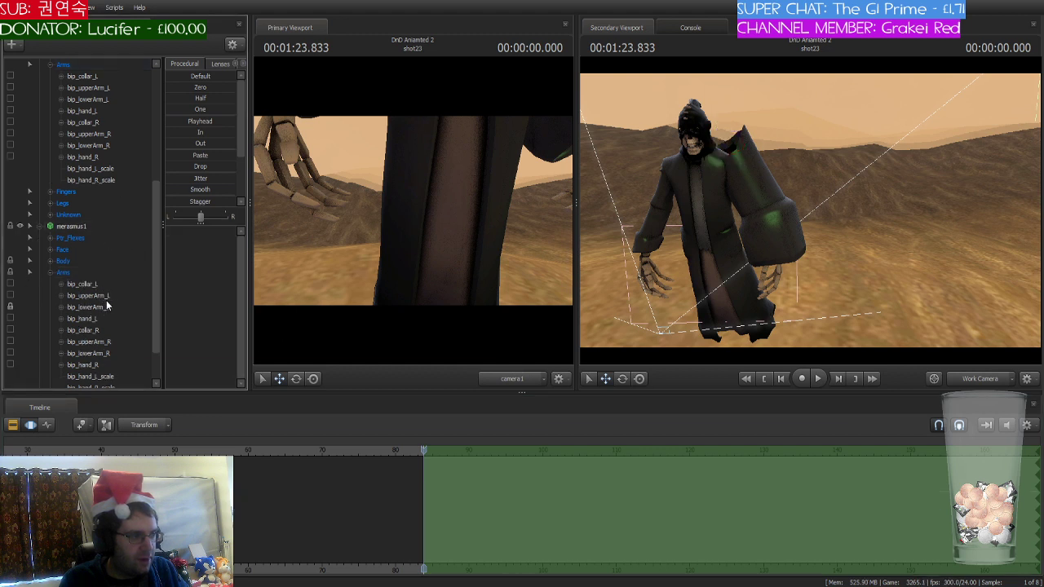
- Try adding a scale control to merasmus1's bip_lowerArm_L and shrinking the oversized left sleeve with it
scroll(116, 302, down, 1)
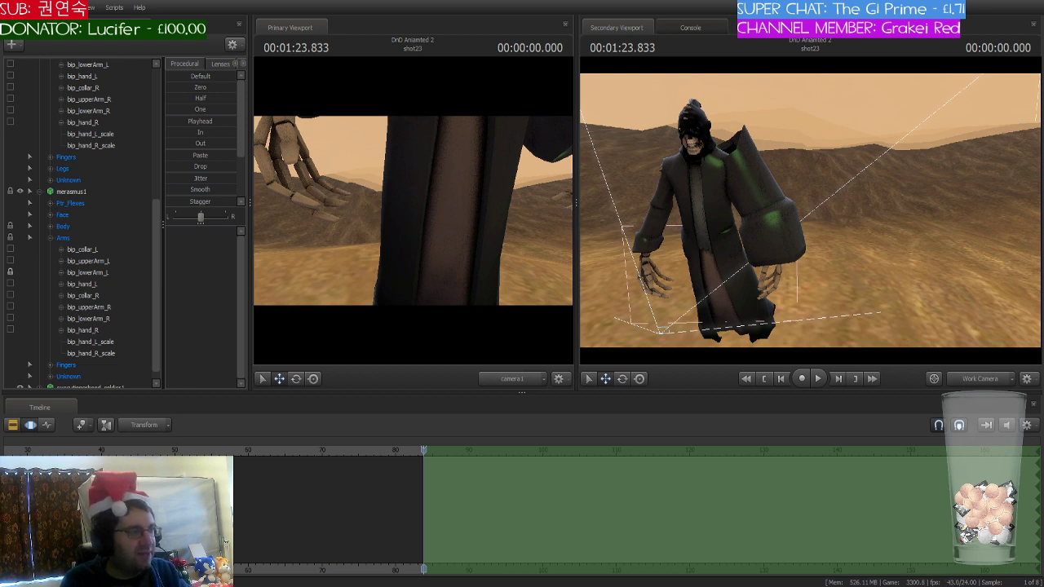
scroll(81, 220, up, 2)
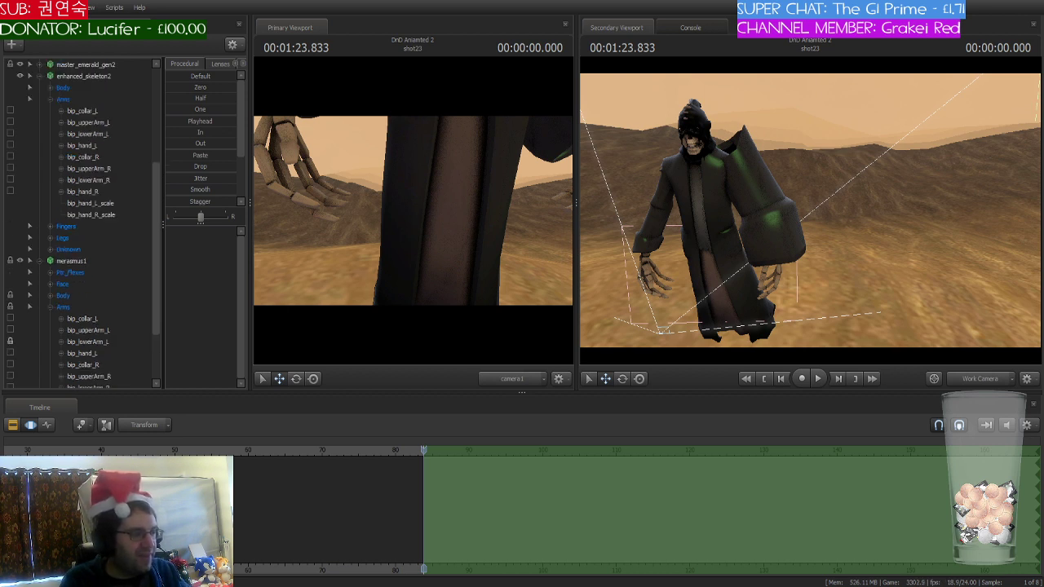
scroll(81, 220, down, 1)
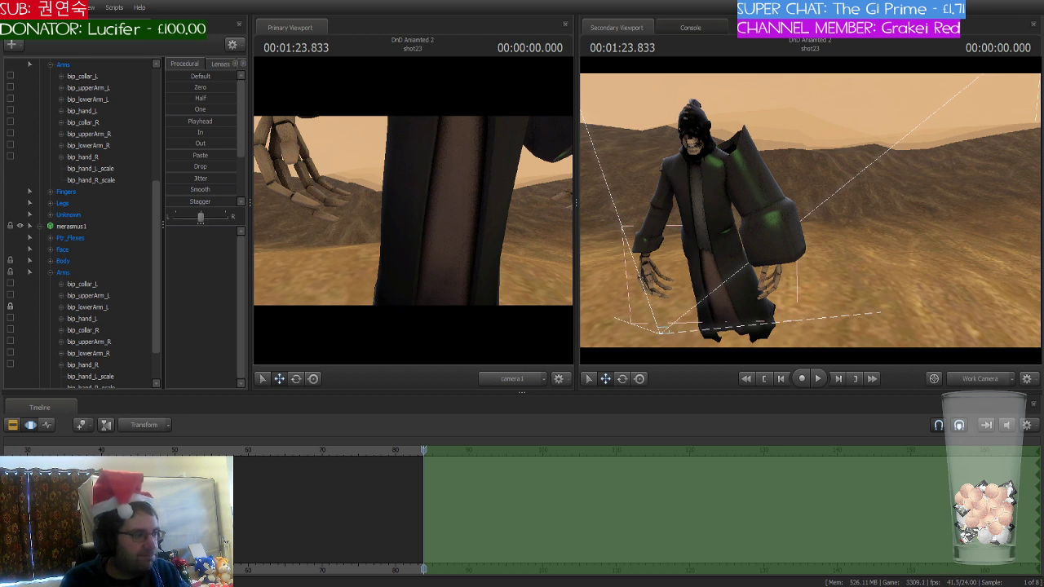
scroll(81, 221, down, 1)
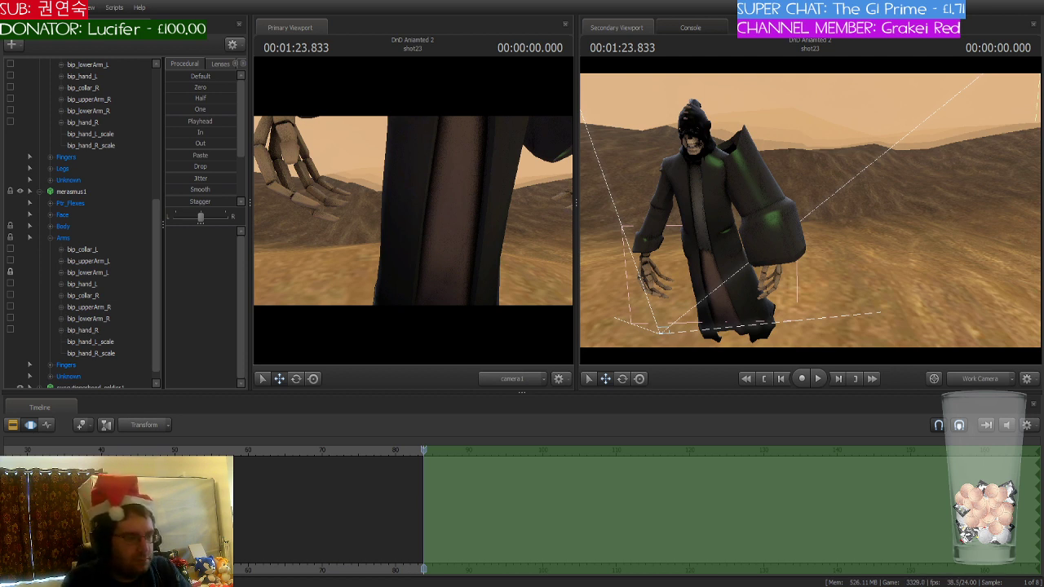
click(104, 277)
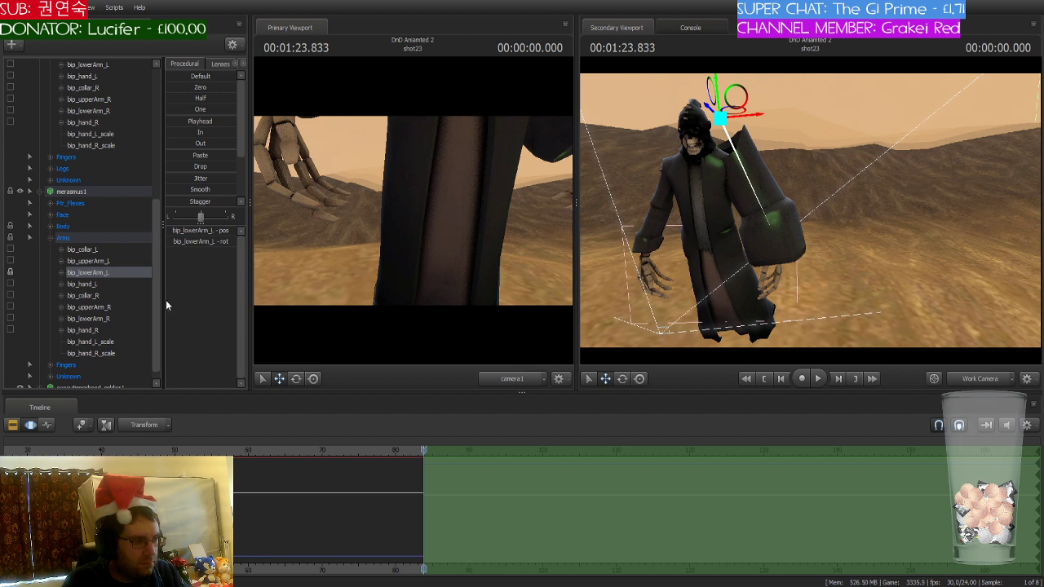
click(129, 365)
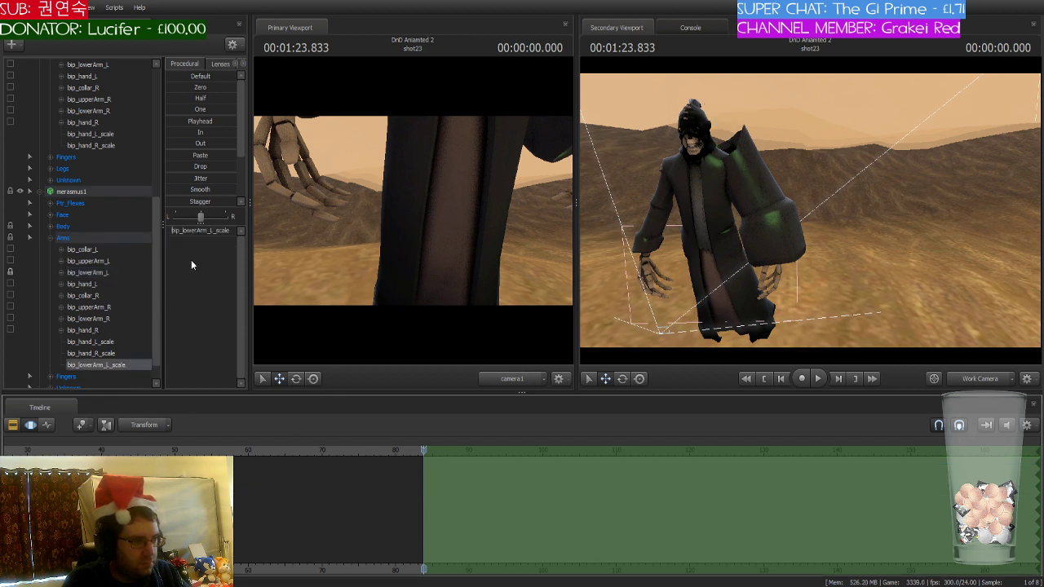
click(171, 231)
mouse_move(171, 232)
mouse_down()
mouse_move(181, 232)
mouse_move(167, 231)
mouse_up()
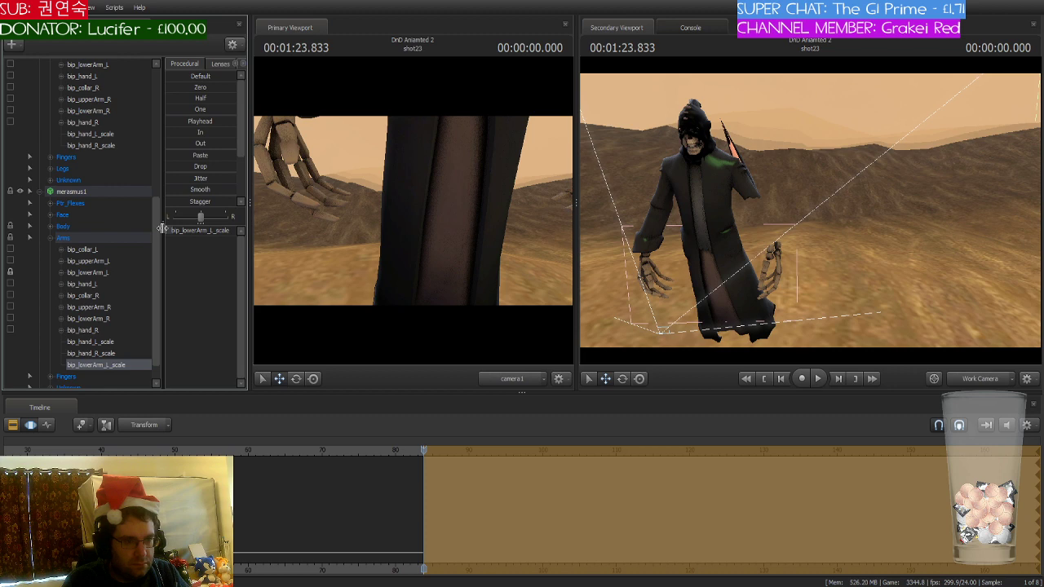
- Try repositioning the bones of merasmus1's left upper arm and sleeve around the shrunken forearm
click(731, 152)
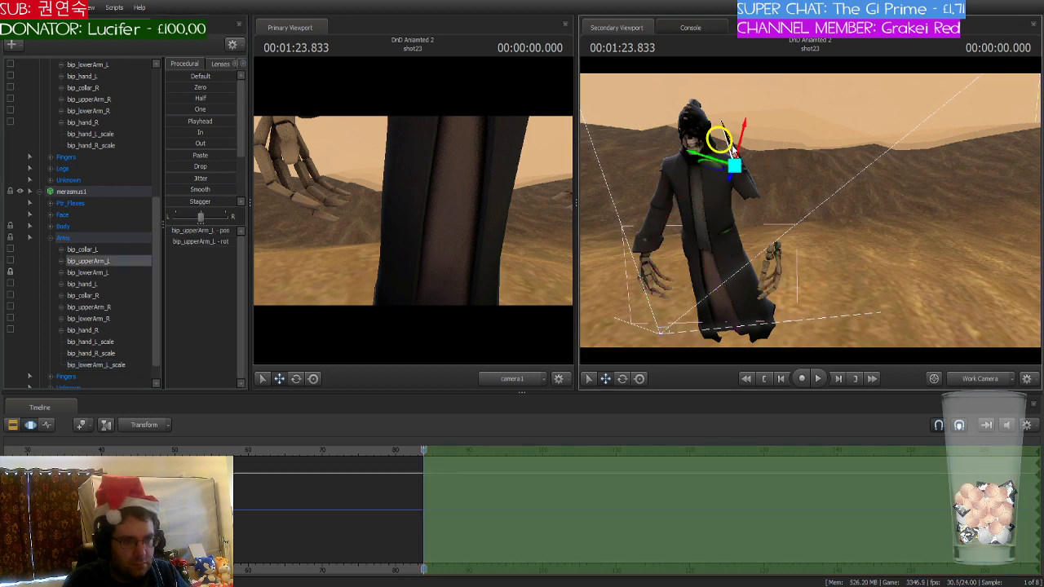
mouse_move(731, 152)
mouse_down()
mouse_move(742, 169)
mouse_move(734, 163)
mouse_up()
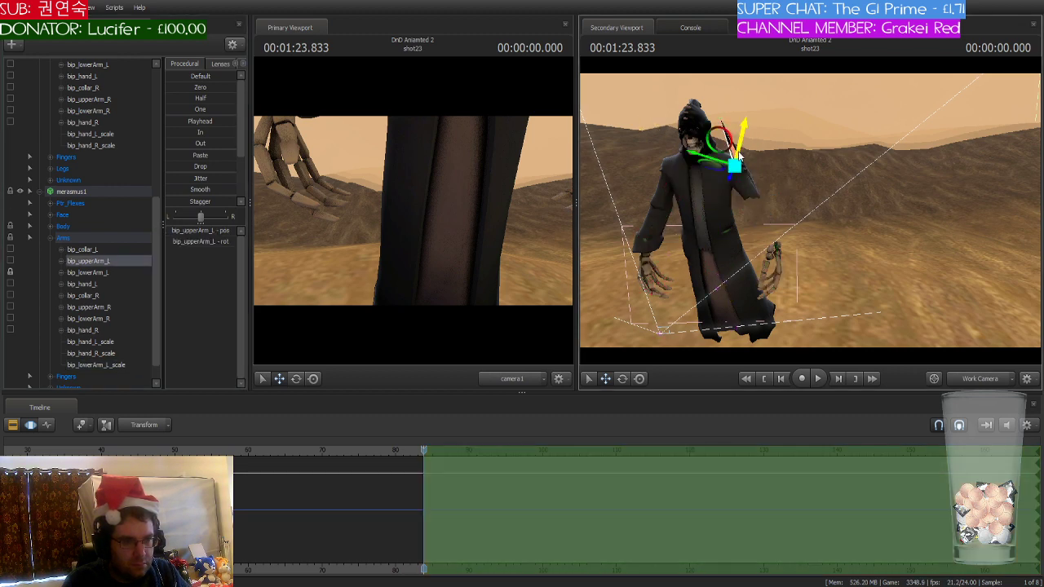
click(720, 120)
drag(720, 120, 807, 216)
- Undo the left sleeve edits, the lower-arm scale control and the lock to the skeleton's hand
key(ctrl+z)
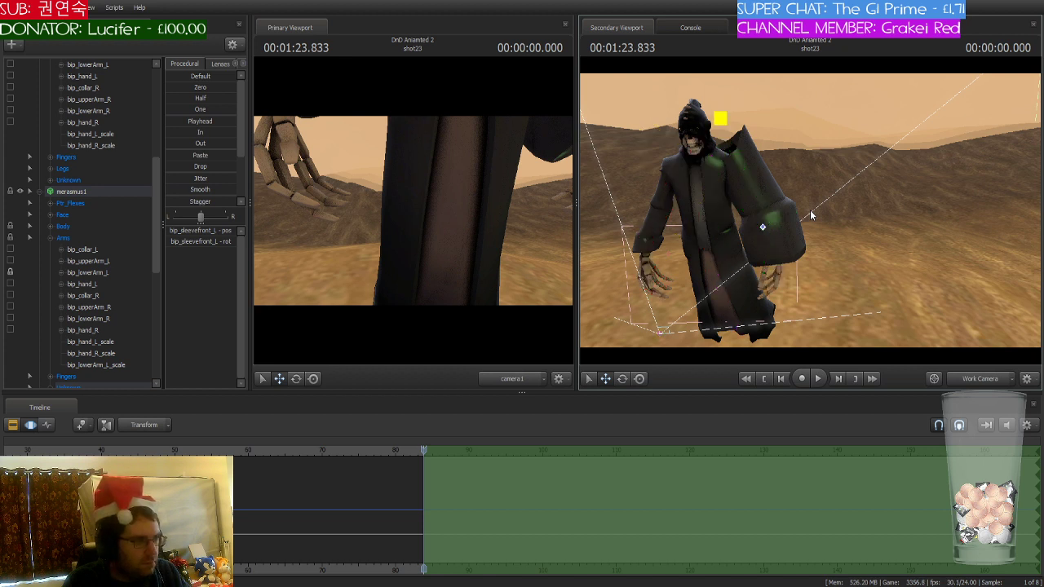
key(ctrl)
key(ctrl+z)
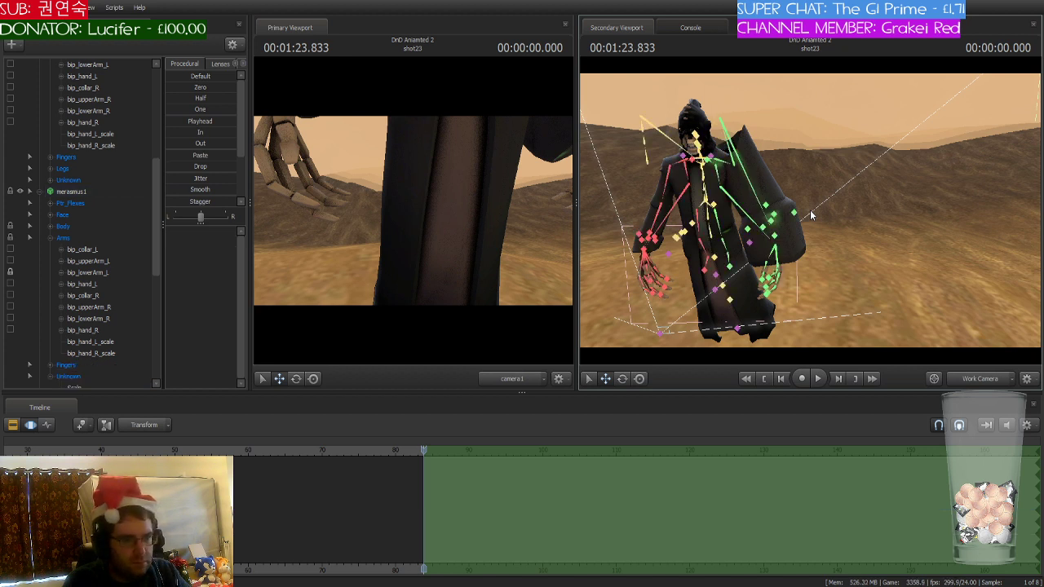
key(ctrl+z)
mouse_move(809, 211)
mouse_down()
mouse_move(822, 220)
mouse_move(792, 214)
mouse_up()
key(w)
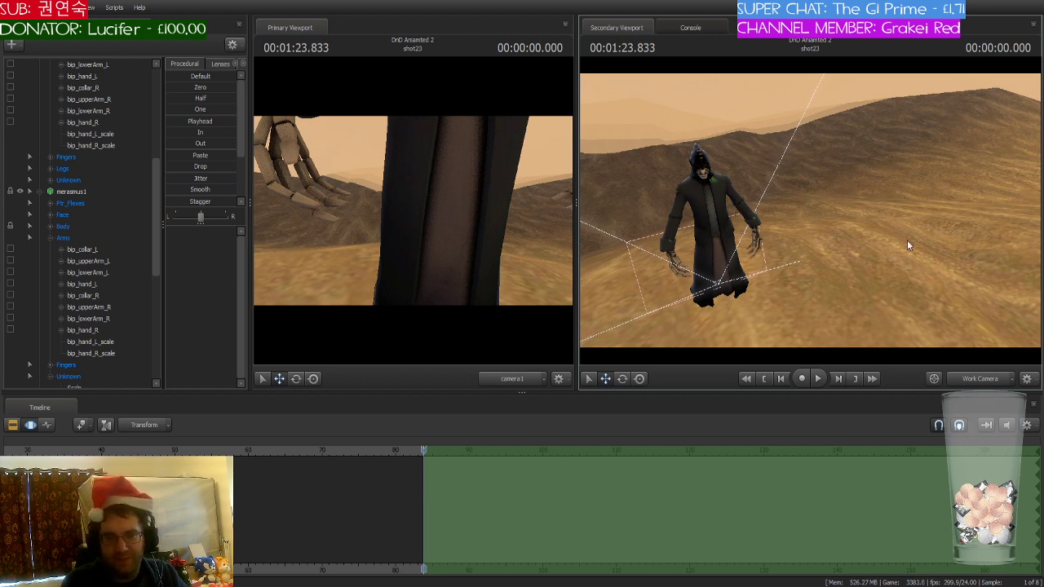
- Shrink both of enhanced_skeleton2's hands using bip_hand_L_scale and bip_hand_R_scale
drag(925, 230, 1022, 247)
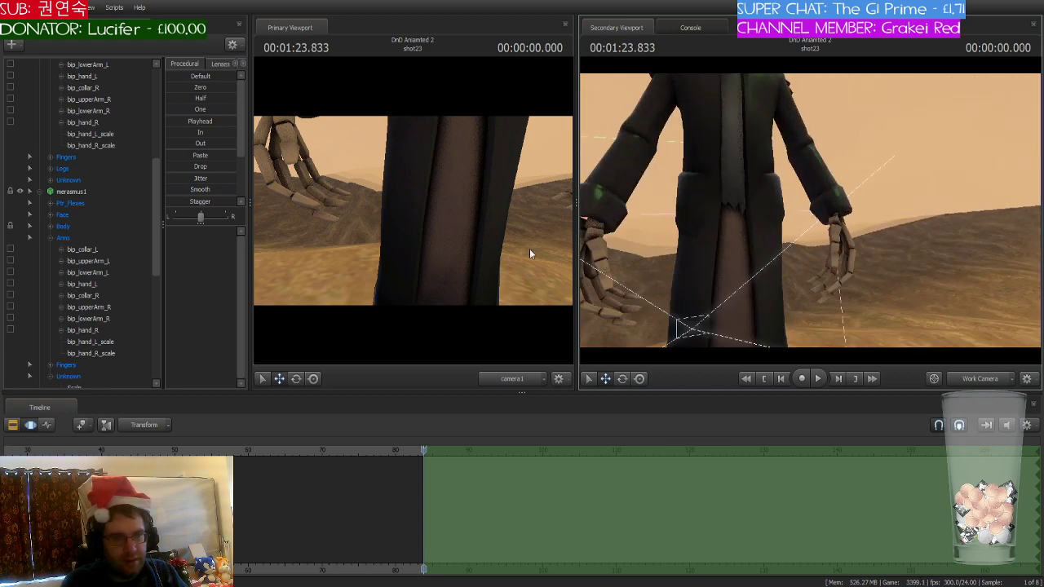
scroll(111, 236, up, 1)
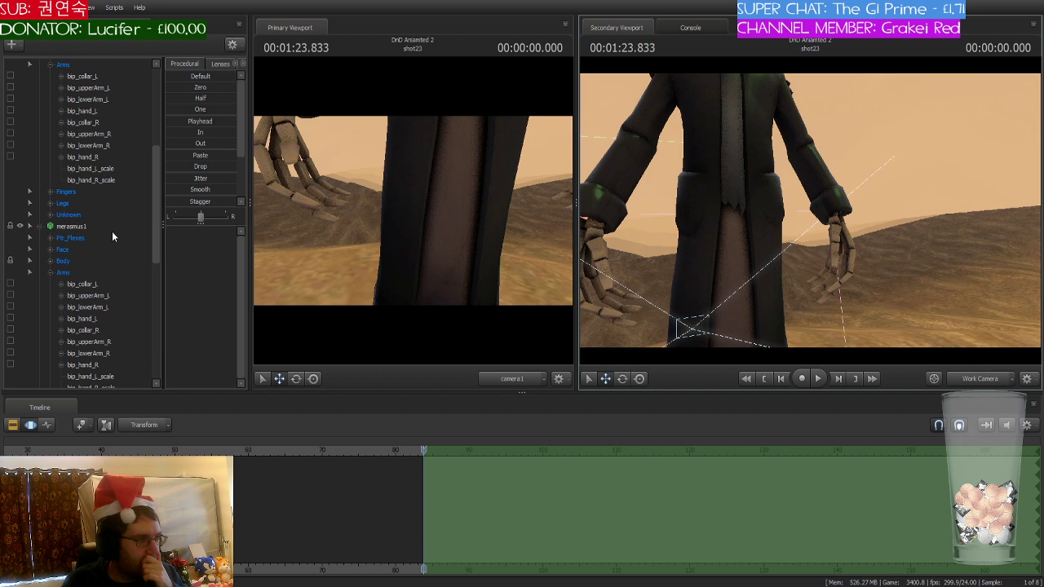
scroll(112, 230, up, 3)
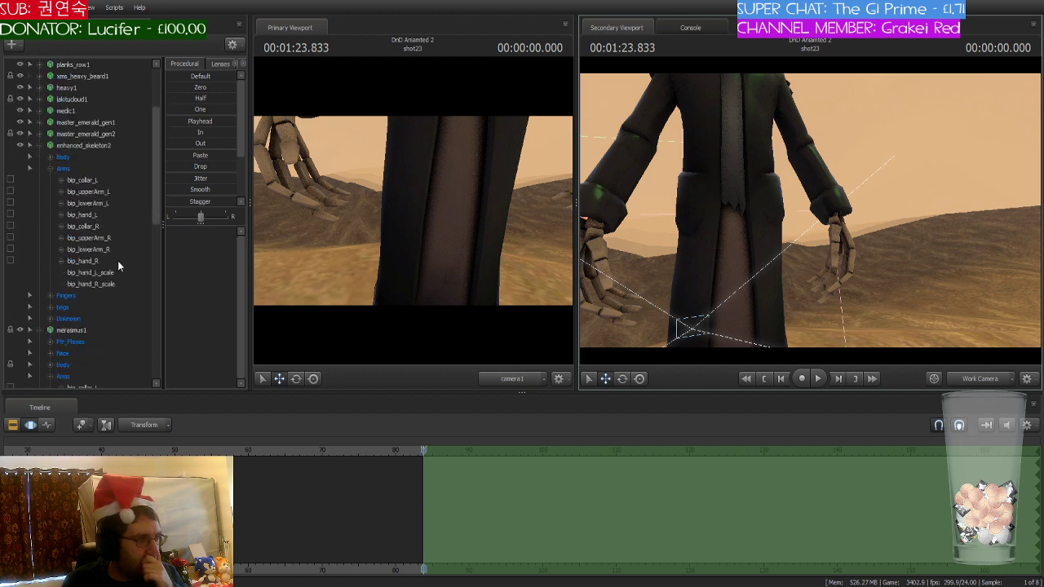
click(113, 273)
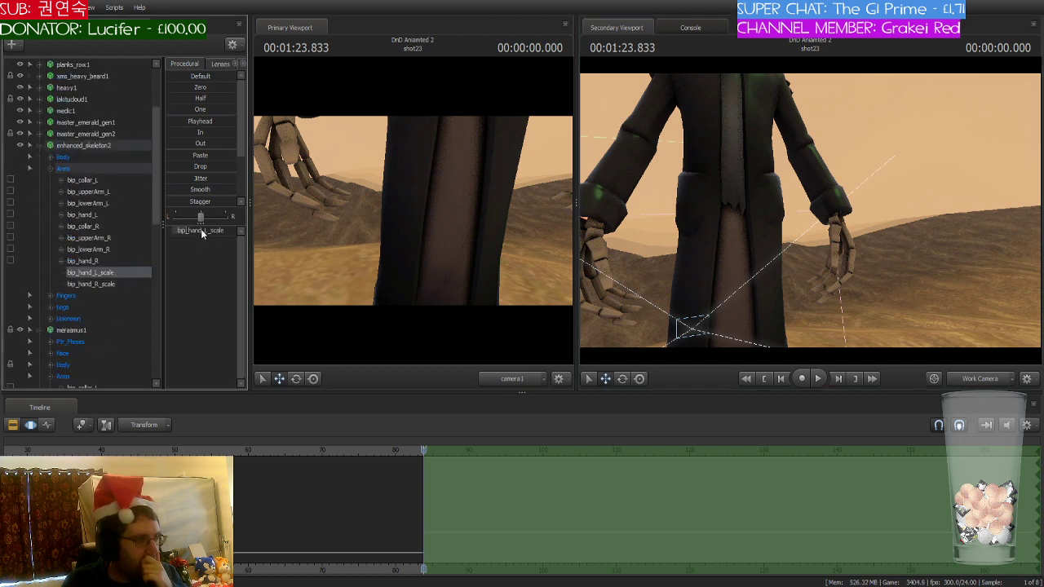
drag(201, 229, 212, 233)
click(110, 283)
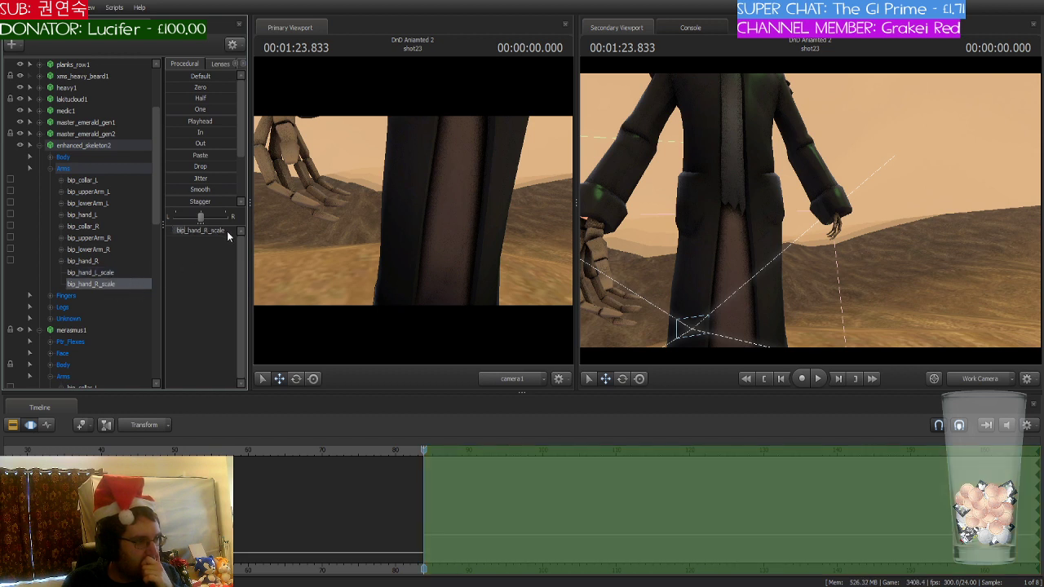
drag(227, 230, 218, 235)
- Lock merasmus1's bip_lowerArm_L to the skeleton's bip_hand_L, and merasmus1's bip_hand_R to the skeleton's bip_hand_R
scroll(108, 246, down, 3)
scroll(108, 246, down, 1)
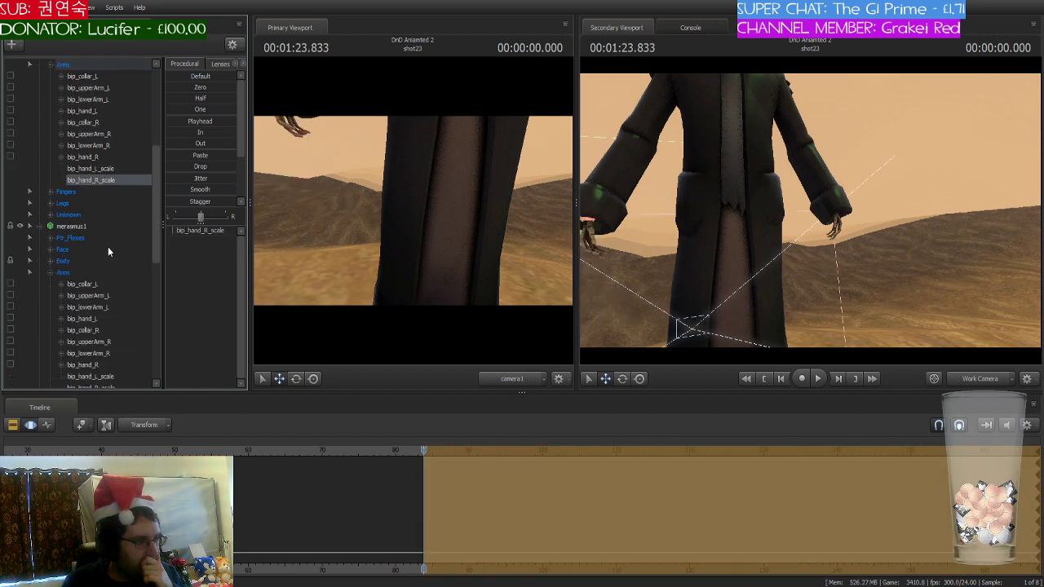
click(93, 113)
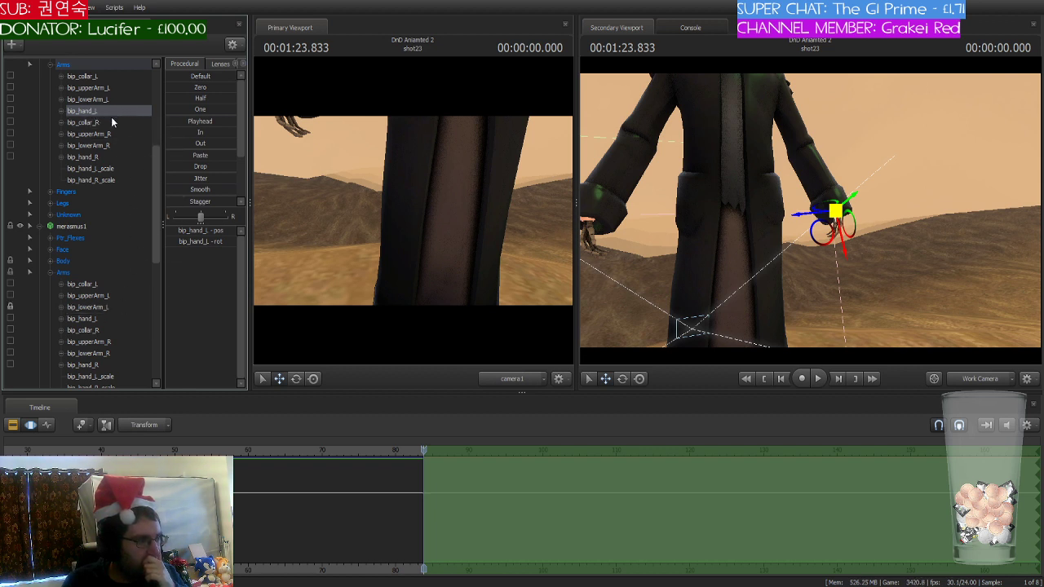
click(104, 158)
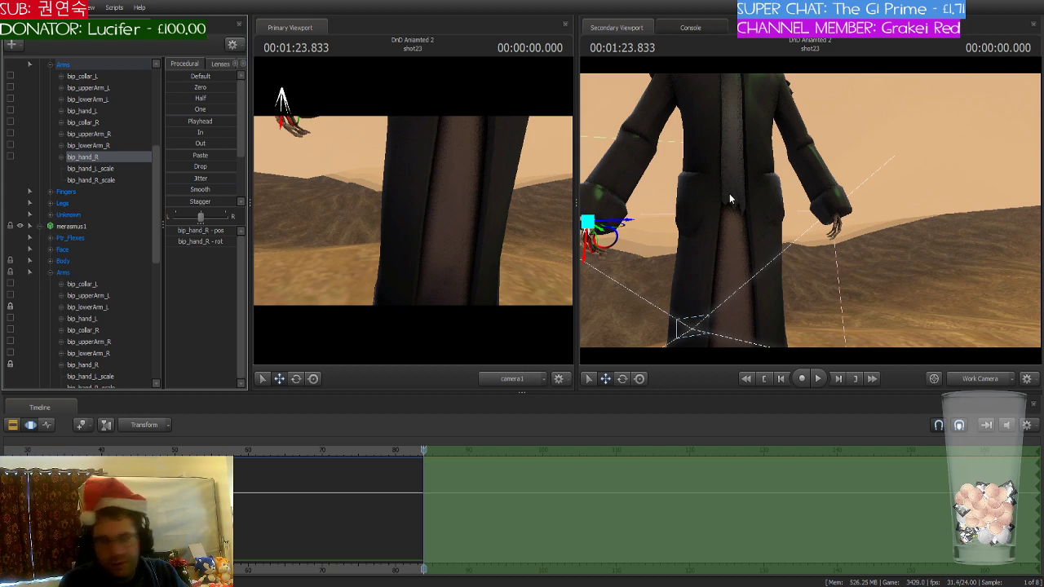
- Rotate merasmus1's bip_lowerArm_L so the left sleeve's cuff lines up with the skeleton's hand
drag(729, 193, 825, 161)
click(832, 165)
key(e)
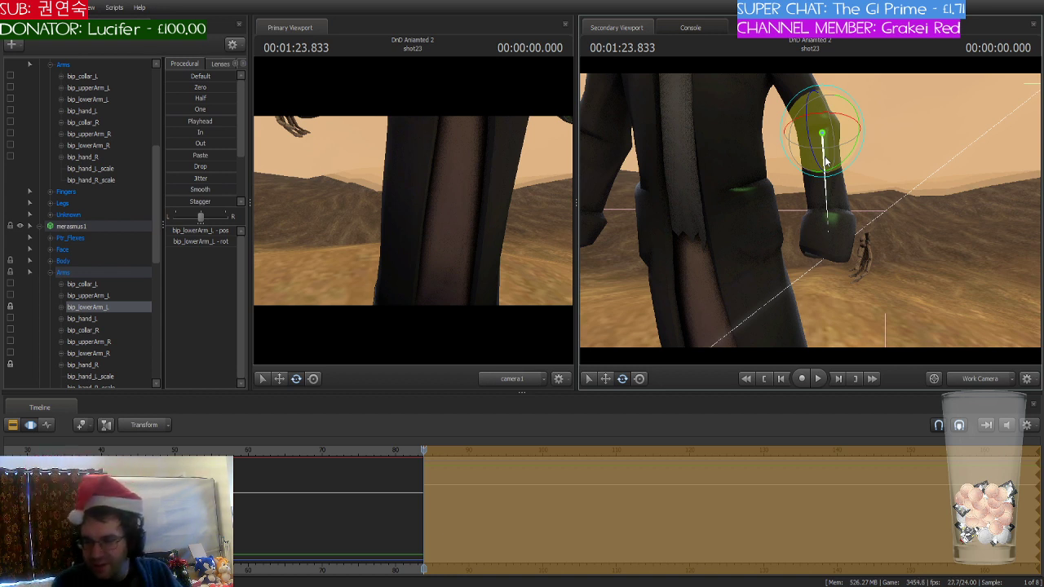
drag(826, 161, 791, 177)
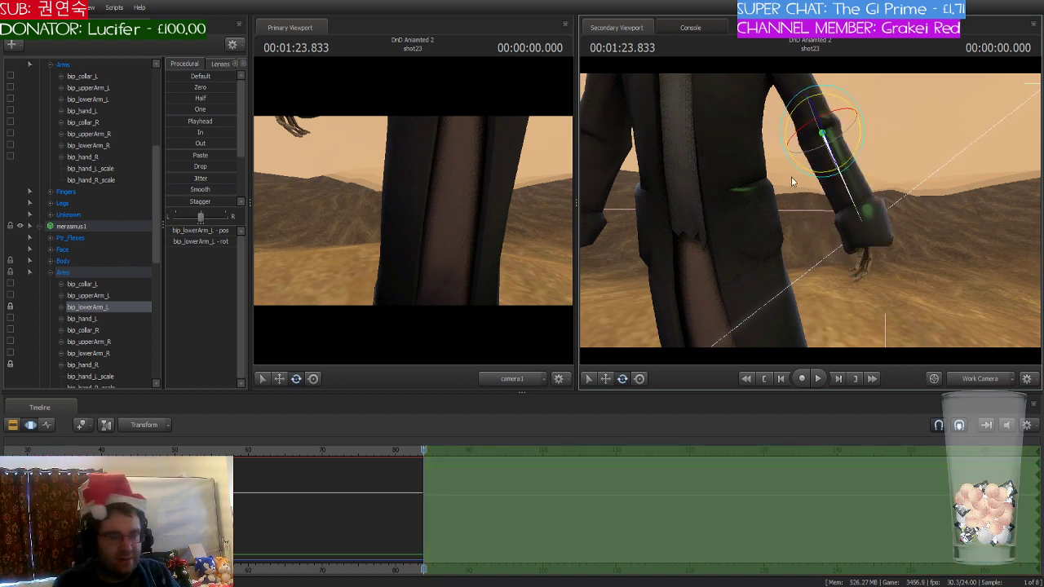
scroll(147, 225, up, 1)
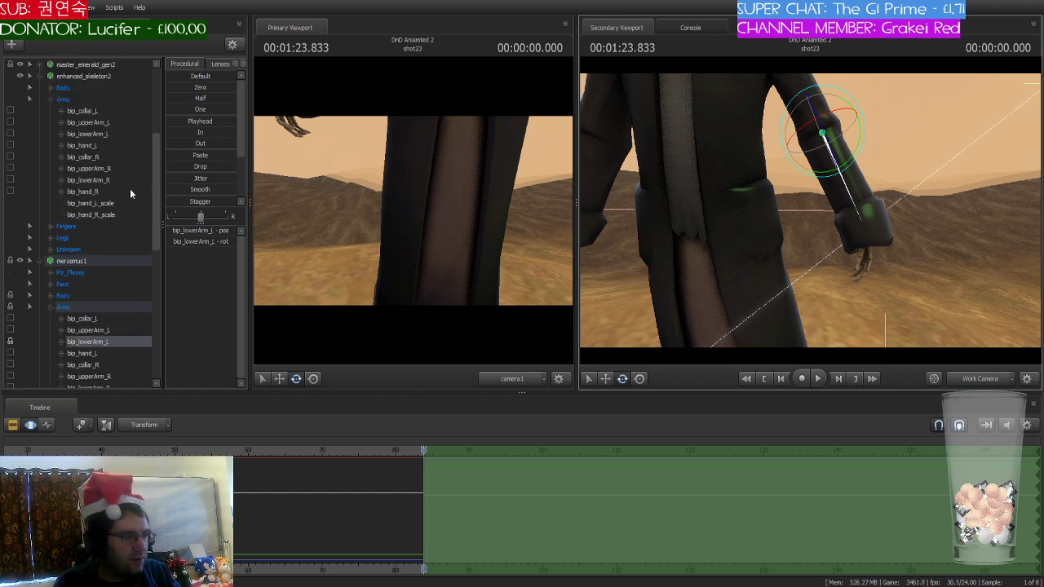
- Try rotating merasmus1's bip_lowerArm_L and bip_lowerArm_R, undoing each rotation
mouse_move(652, 237)
mouse_down()
mouse_move(628, 236)
mouse_move(644, 235)
mouse_up()
drag(897, 155, 875, 150)
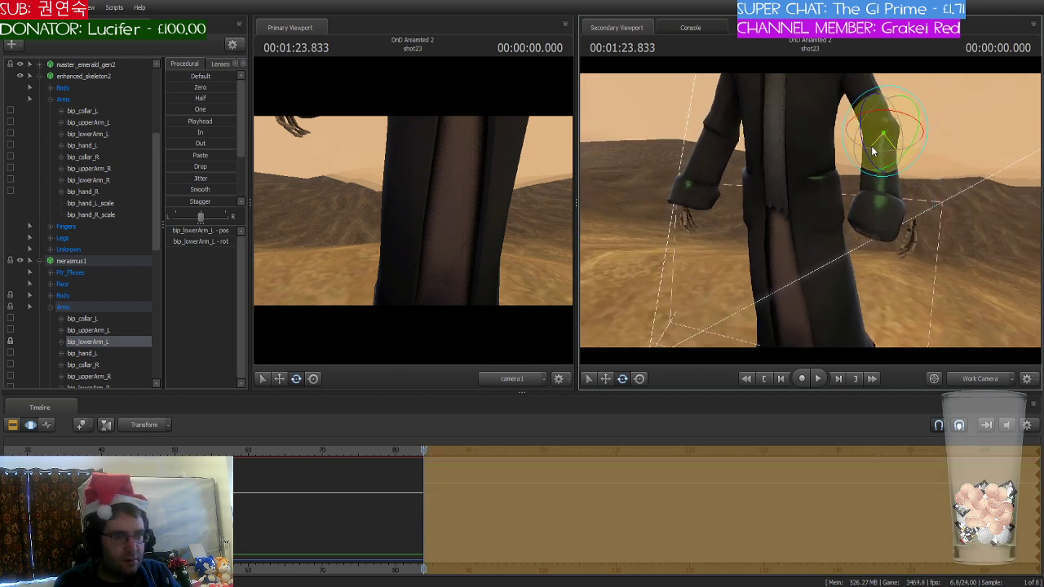
key(ctrl+z)
click(718, 151)
mouse_move(720, 149)
mouse_down()
mouse_move(718, 138)
mouse_move(726, 145)
mouse_move(713, 148)
mouse_up()
key(ctrl+z)
key(w)
key(s)
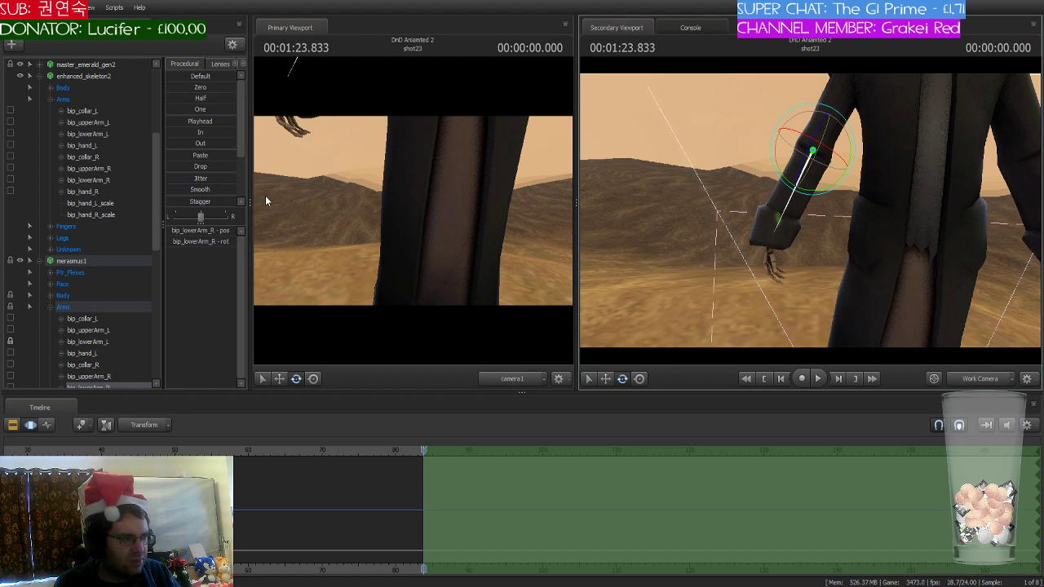
- Undo the locks of merasmus1's bip_lowerArm_L and bip_hand_R to the skeleton's hands
scroll(142, 207, down, 3)
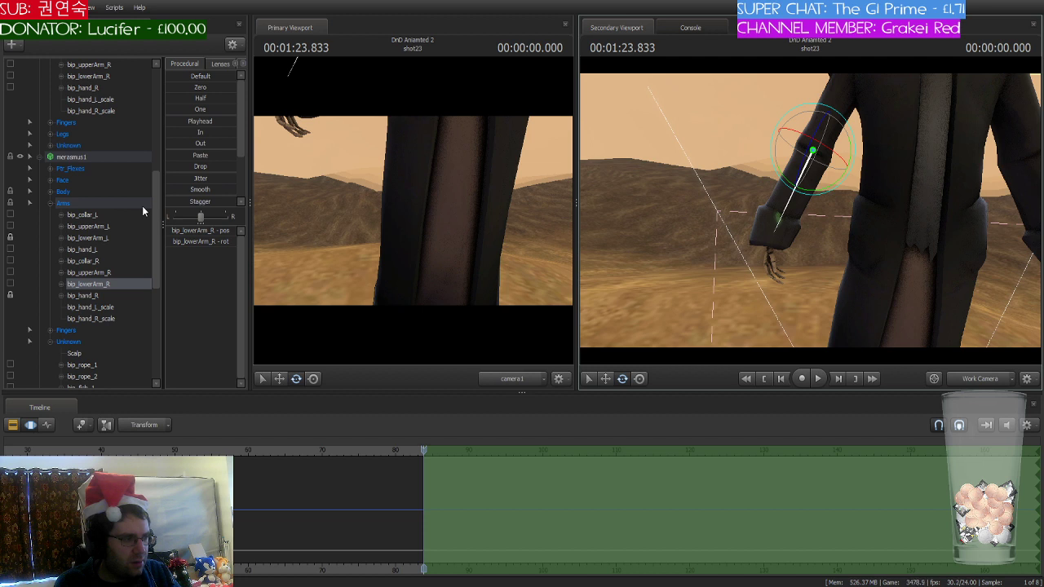
key(ctrl+z)
key(ctrl+z)
scroll(142, 206, up, 3)
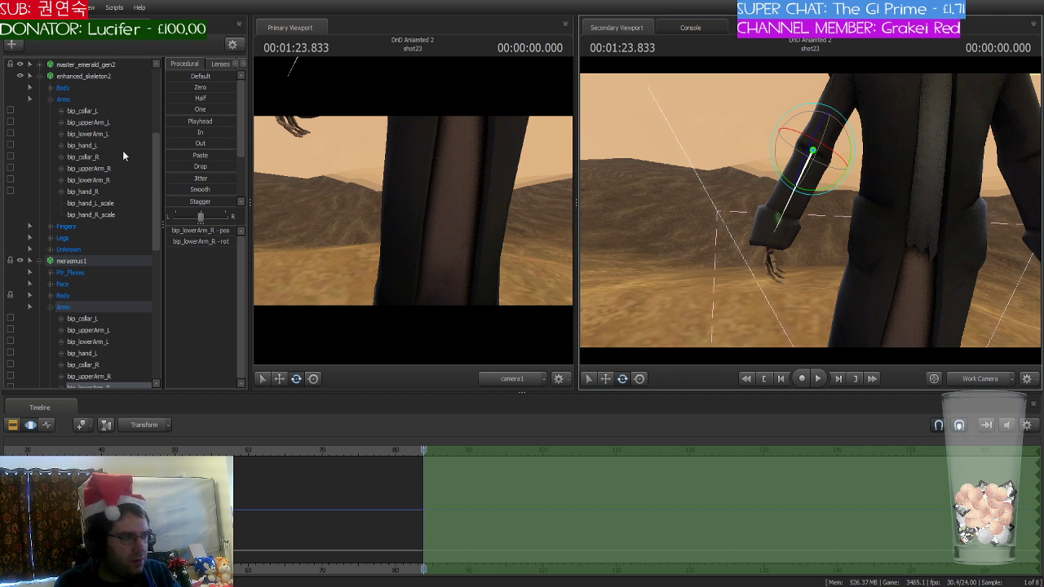
- Lock merasmus1's bip_lowerArm_L to the skeleton's bip_hand_L and bip_lowerArm_R to its bip_hand_R, testing the right sleeve with a trial rotation
click(83, 145)
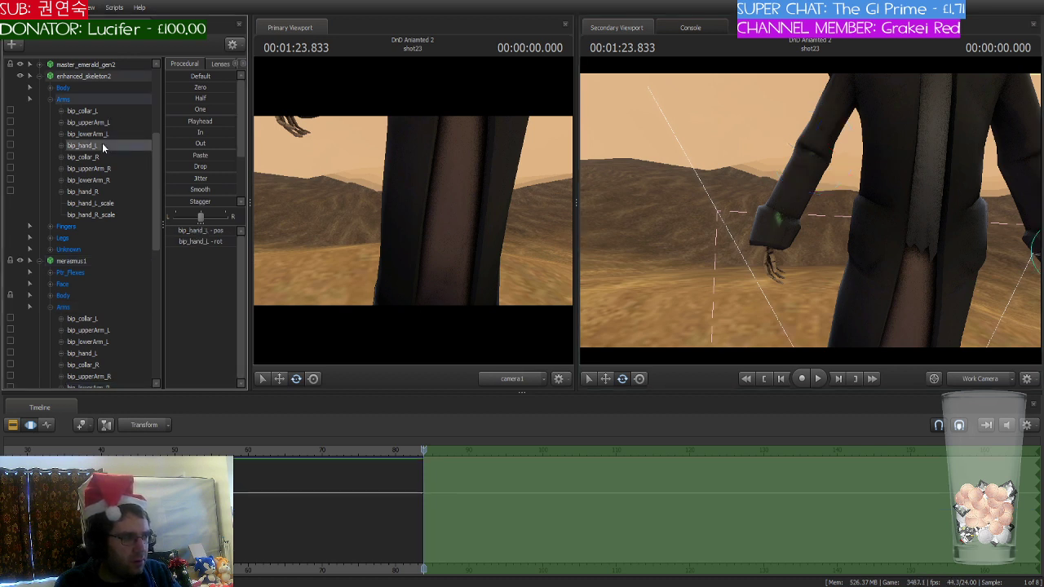
drag(102, 142, 118, 344)
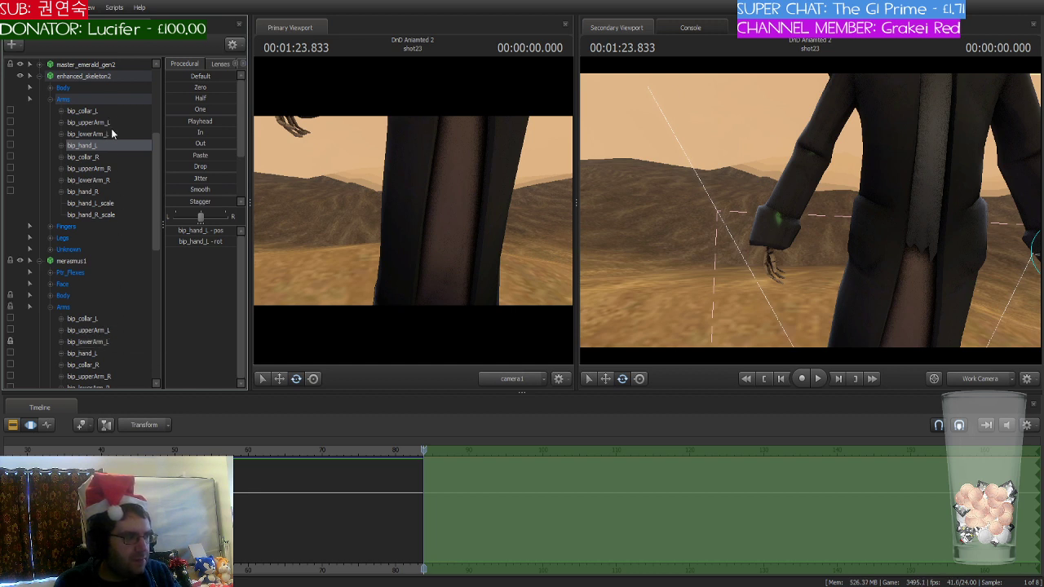
click(99, 191)
scroll(101, 187, down, 3)
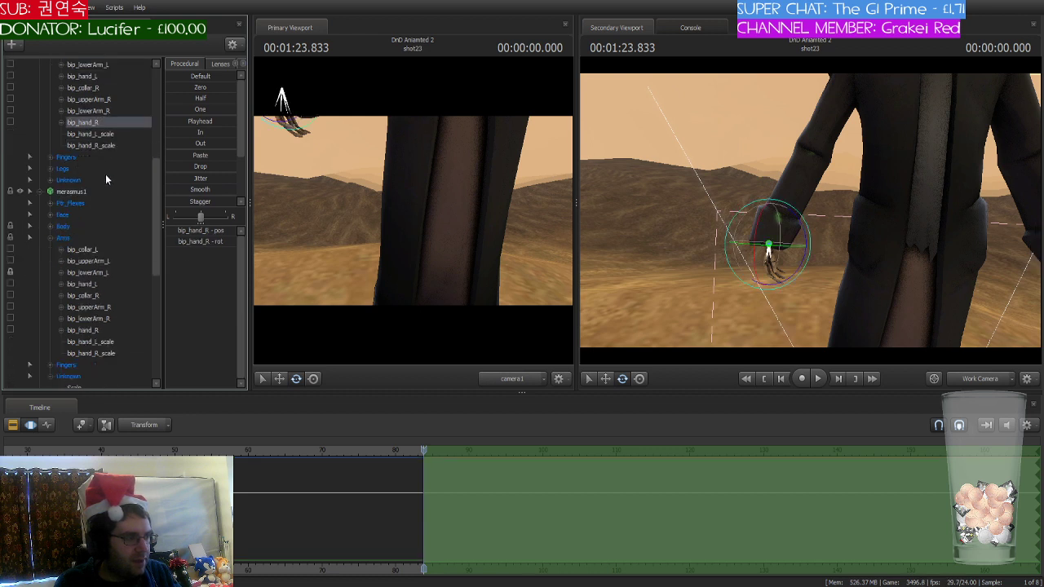
drag(105, 122, 117, 320)
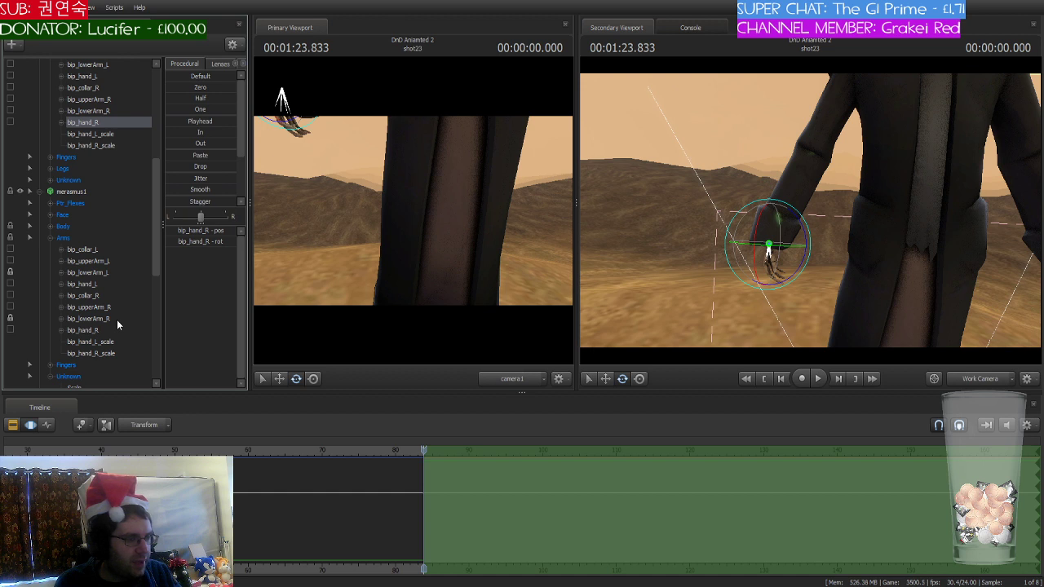
click(117, 319)
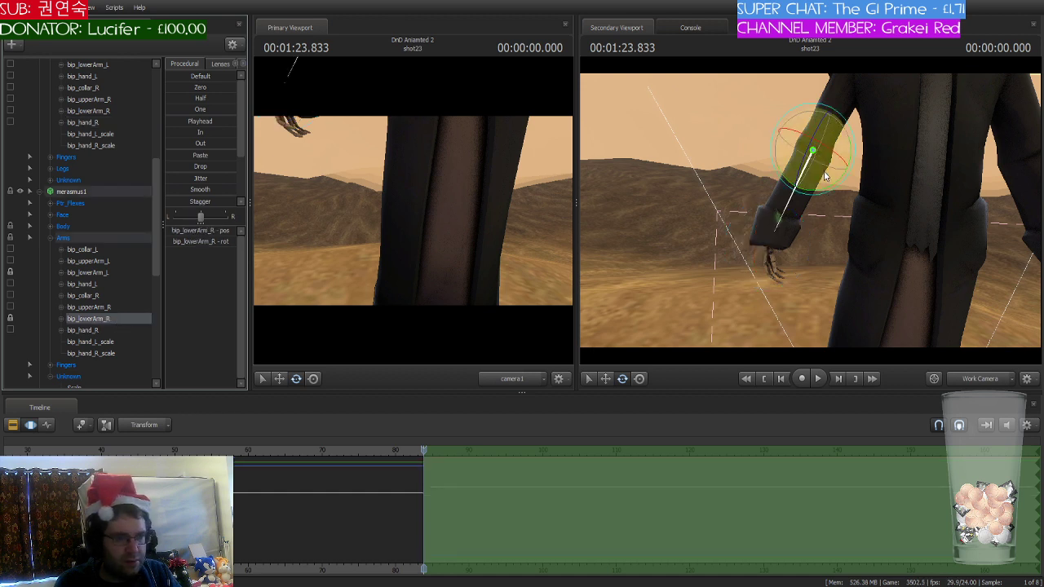
drag(808, 152, 772, 175)
key(ctrl+z)
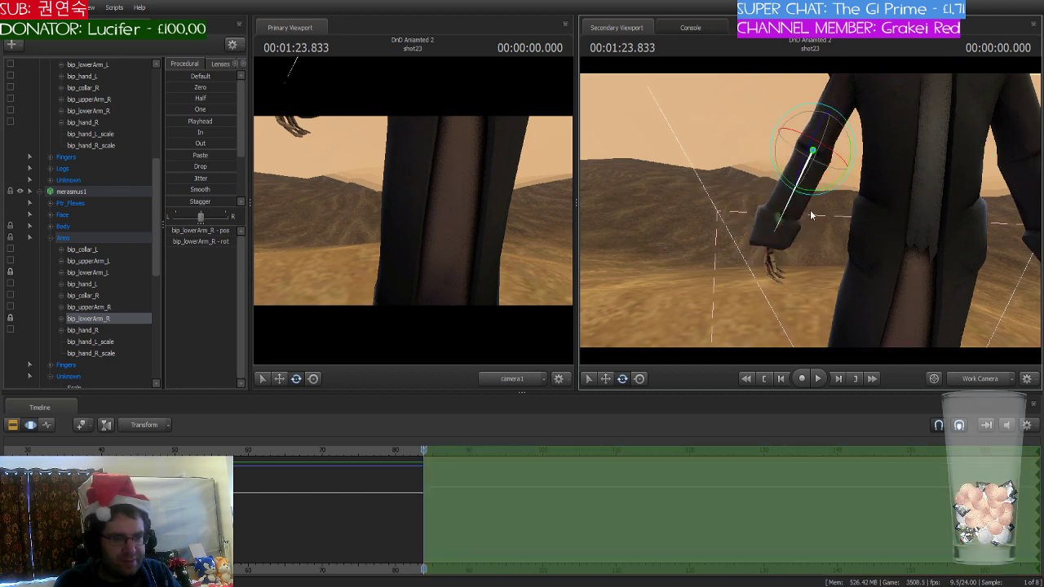
- Examine the robed skeleton's sleeves, cuffs and hands from several angles, both close up and at full height
mouse_move(809, 209)
mouse_down()
mouse_move(822, 207)
mouse_move(812, 215)
mouse_up()
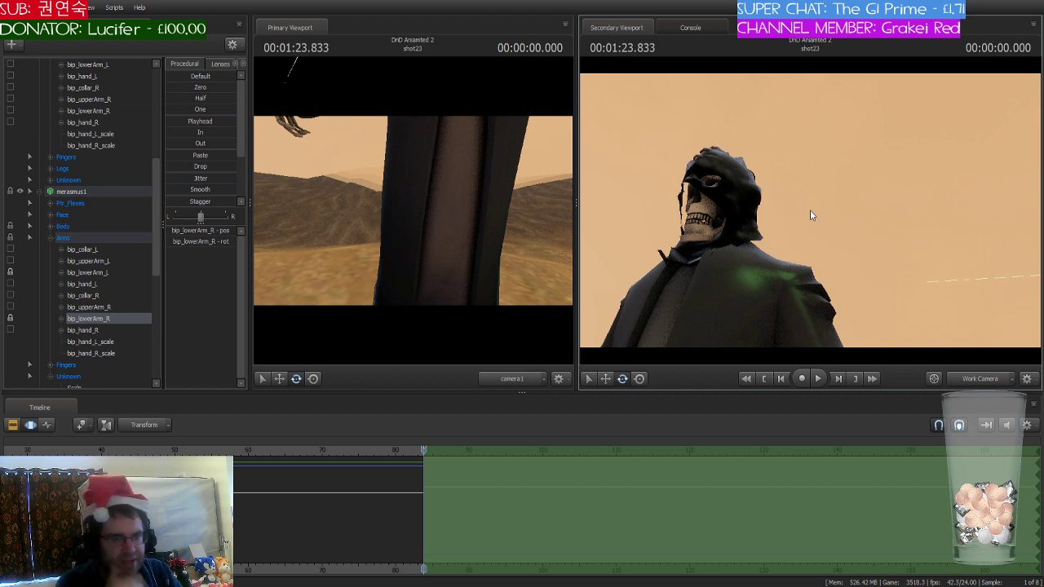
drag(811, 214, 809, 214)
key(w)
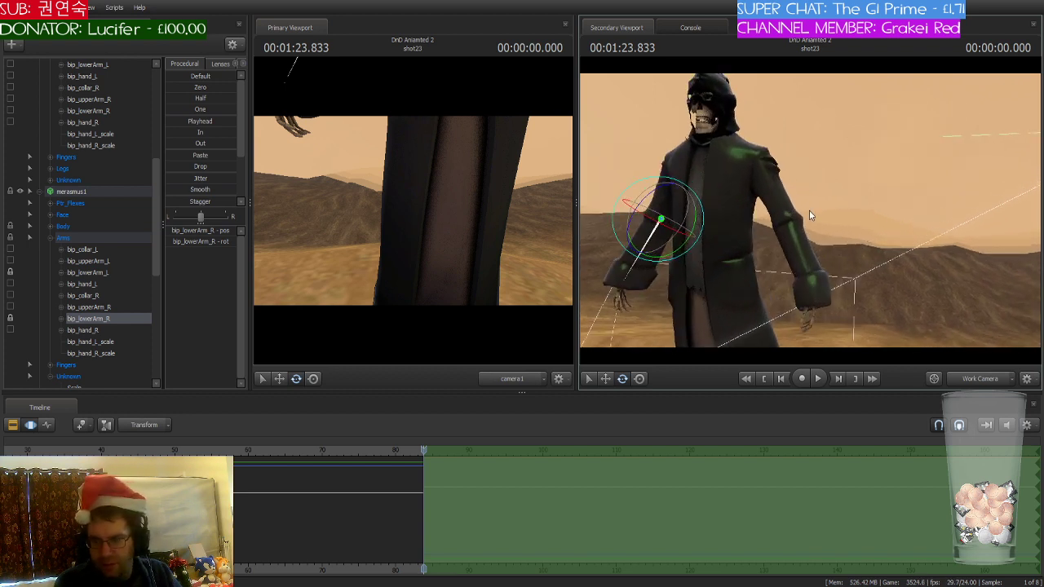
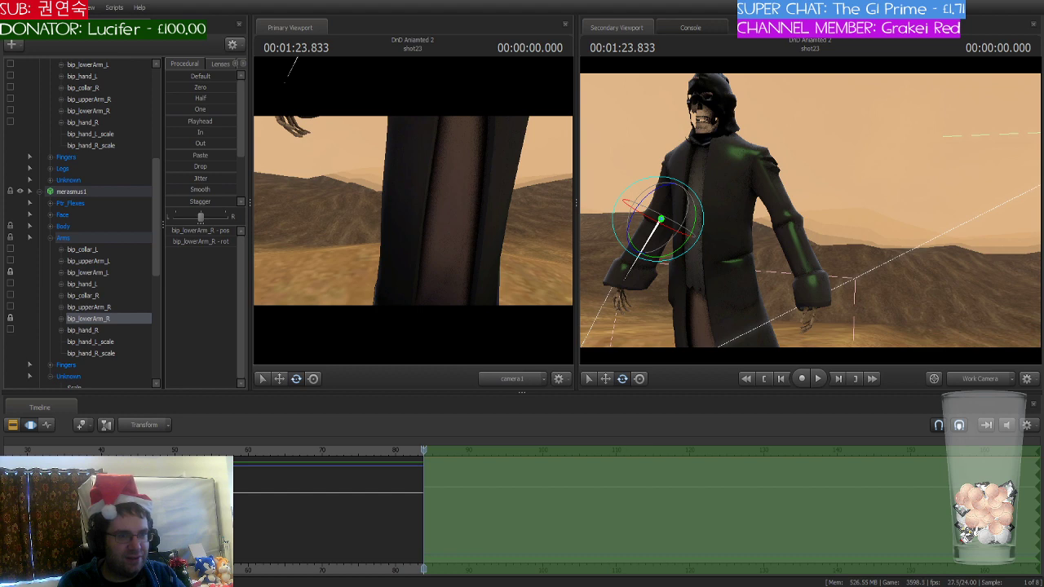
drag(838, 218, 809, 210)
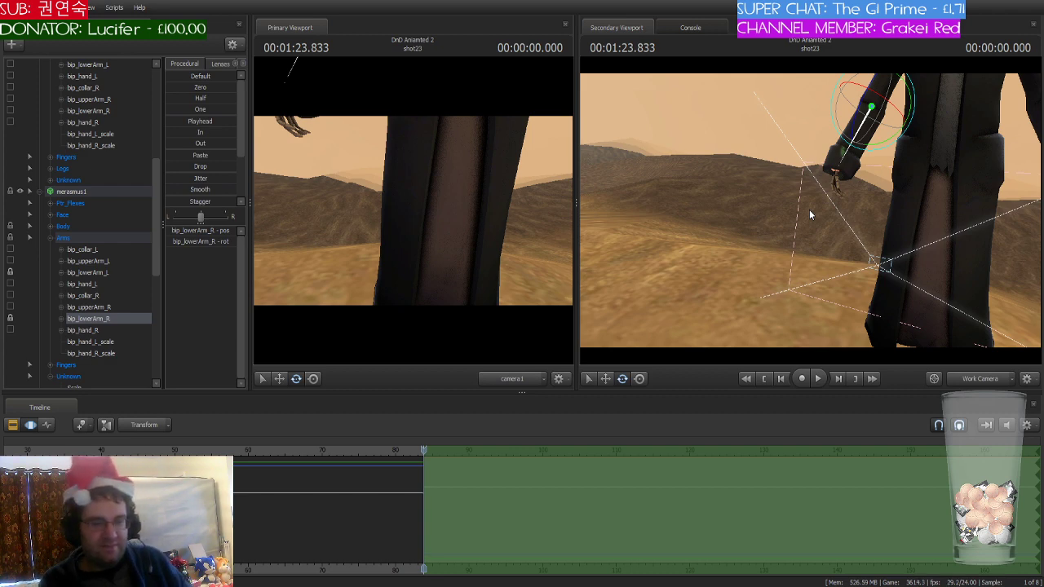
drag(809, 209, 762, 214)
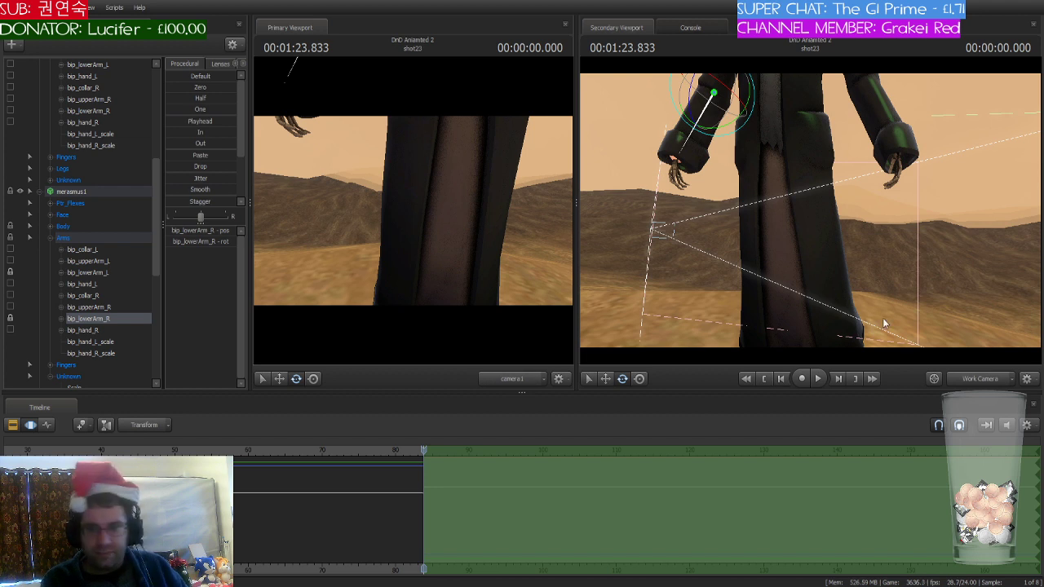
drag(870, 317, 956, 269)
key(w)
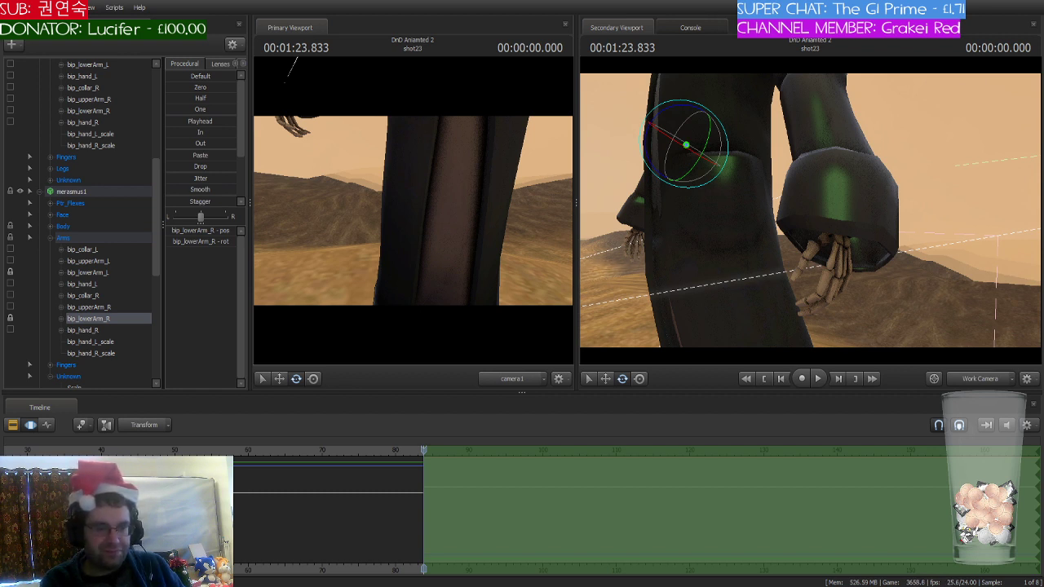
key(s)
key(a)
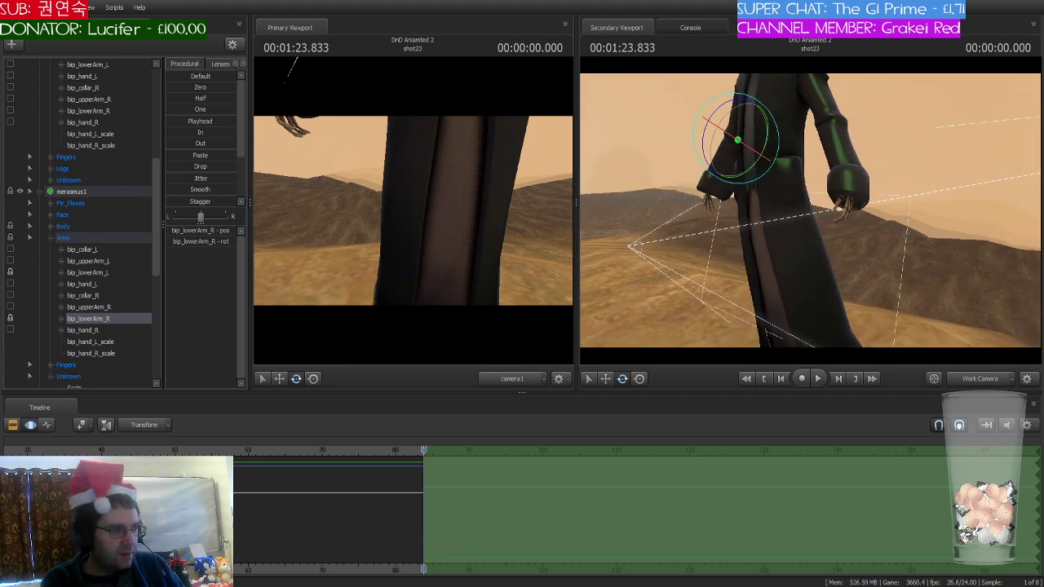
- Undo the locks on merasmus1's two lower arm bones
key(ctrl+z)
key(ctrl+z)
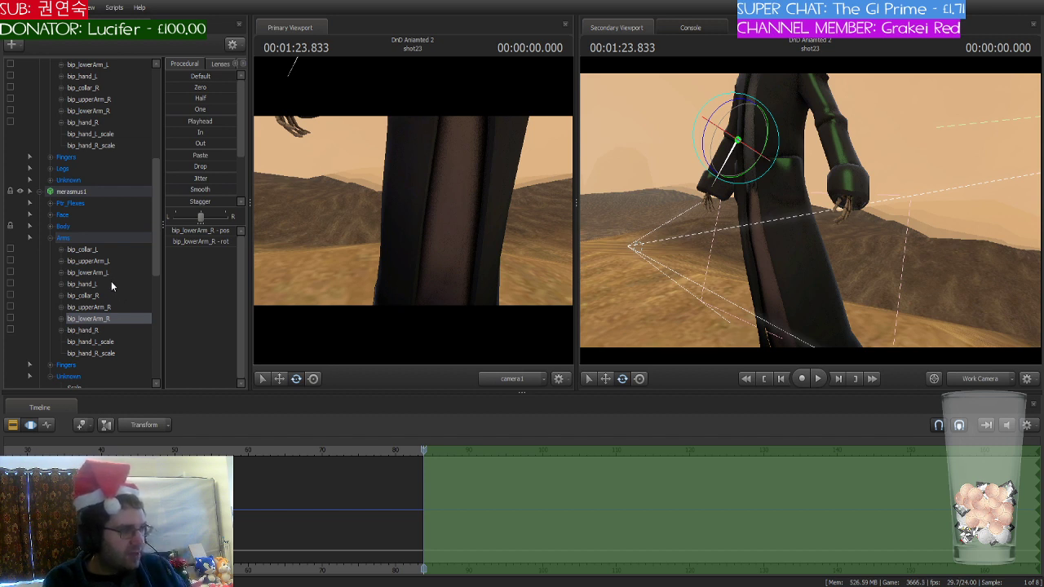
- Lock enhanced_skeleton2's bip_hand_L to merasmus1's bip_lowerArm_L, and its bip_hand_R to merasmus1's bip_lowerArm_R
click(106, 273)
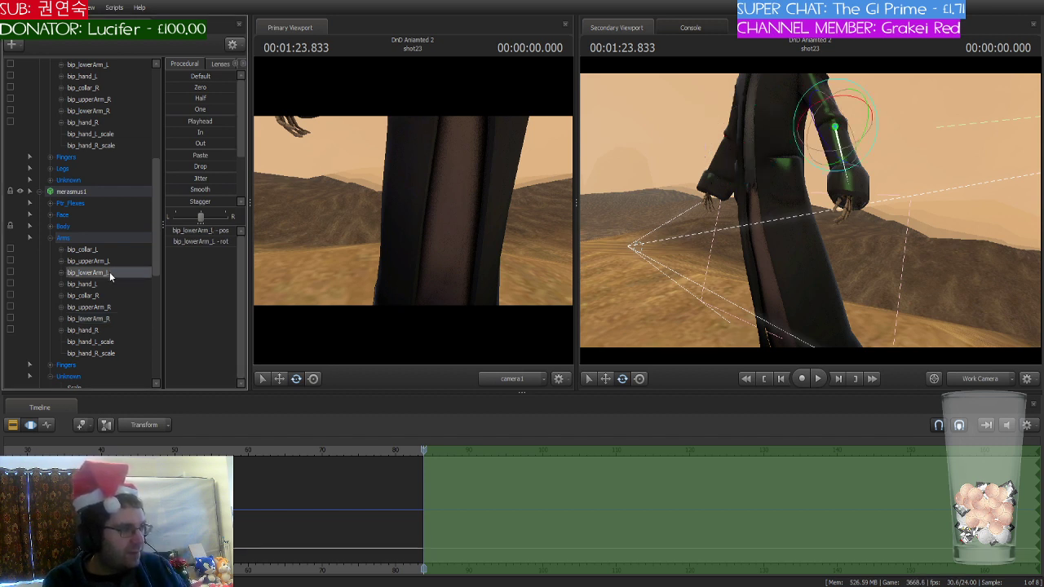
drag(112, 272, 101, 83)
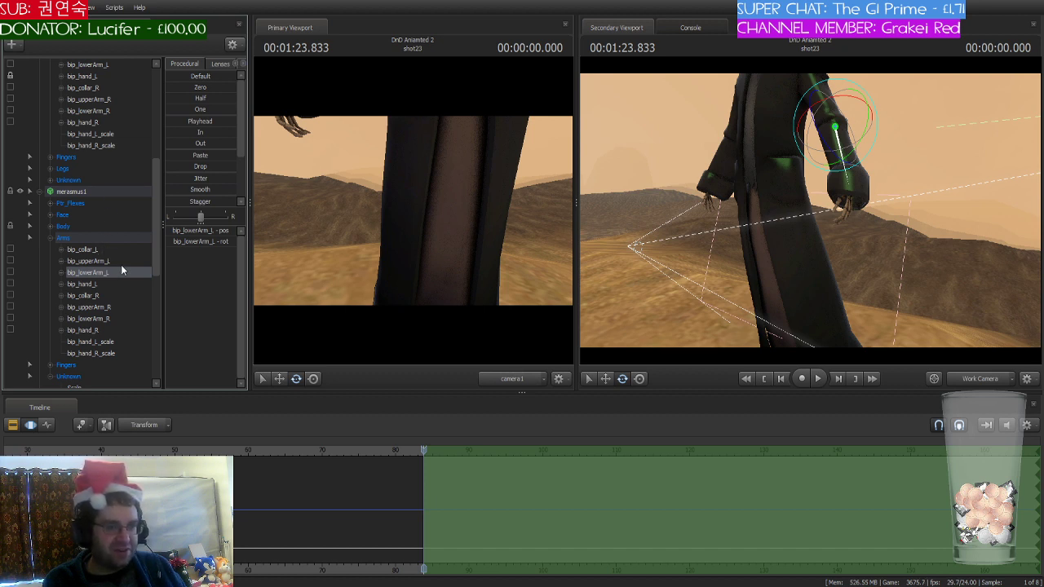
click(109, 320)
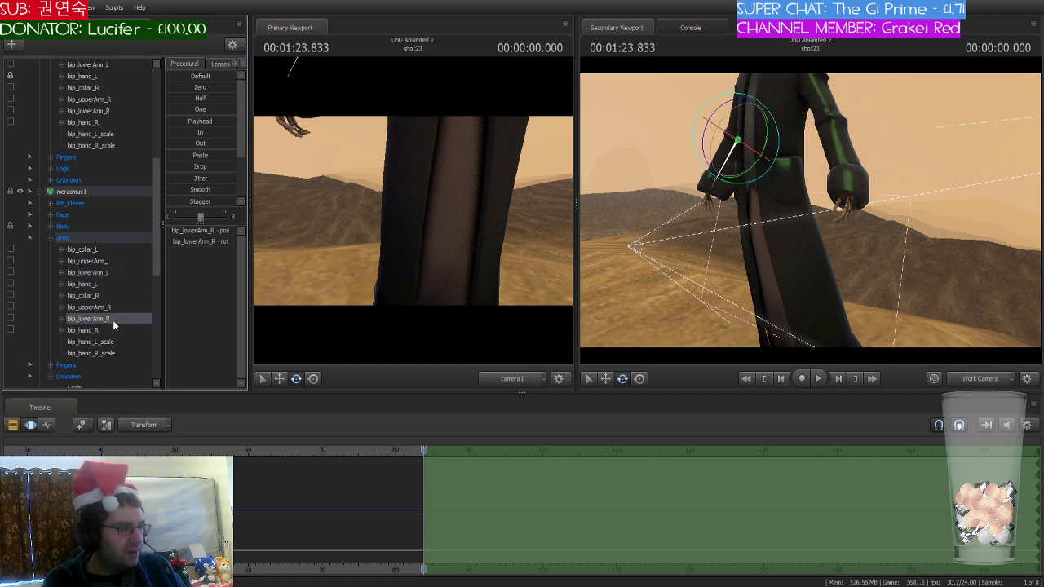
drag(648, 279, 703, 229)
key(w)
key(s)
key(s)
key(d)
drag(809, 210, 809, 209)
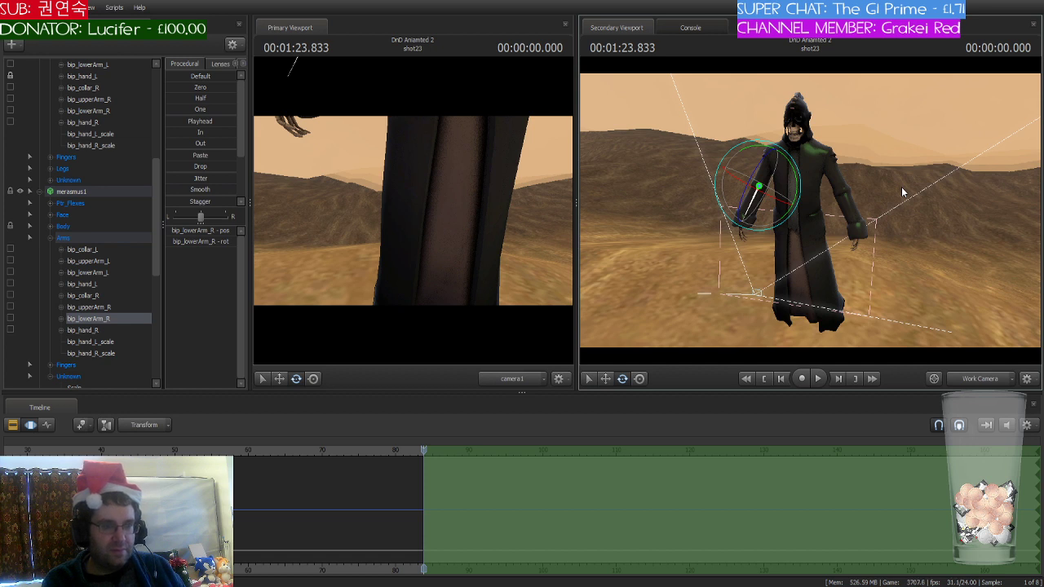
mouse_move(901, 188)
mouse_down()
mouse_move(909, 170)
mouse_move(896, 206)
mouse_up()
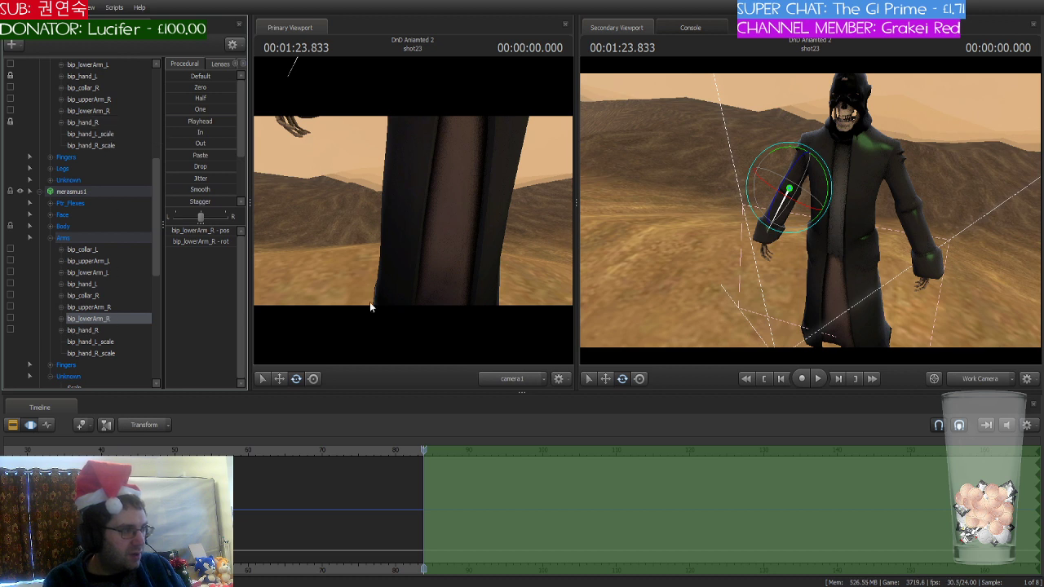
drag(808, 183, 800, 235)
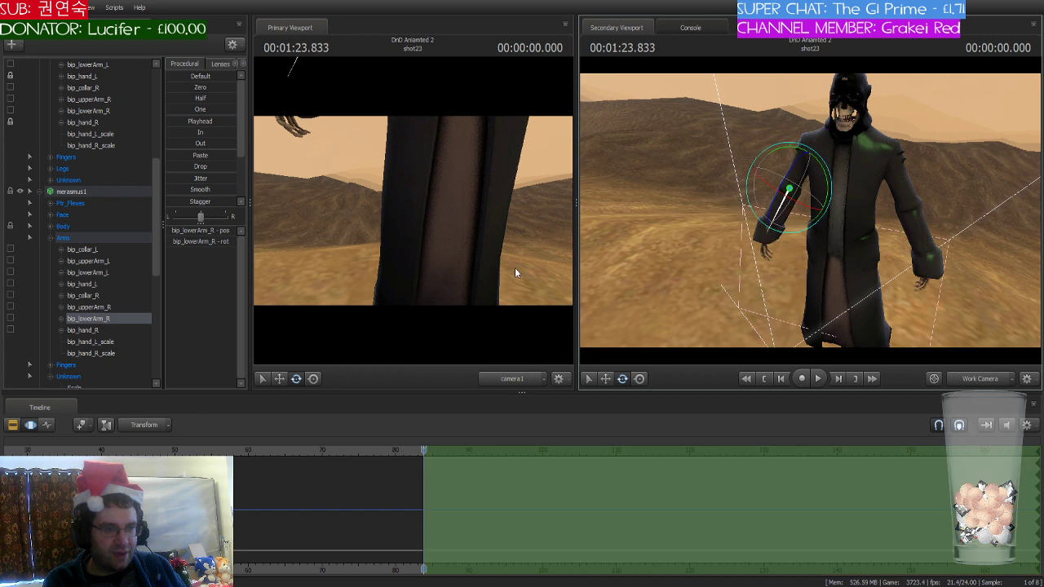
- Enlarge the skeleton's left hand using bip_hand_L_scale and rotate bip_hand_L slightly beneath the cuff
click(110, 136)
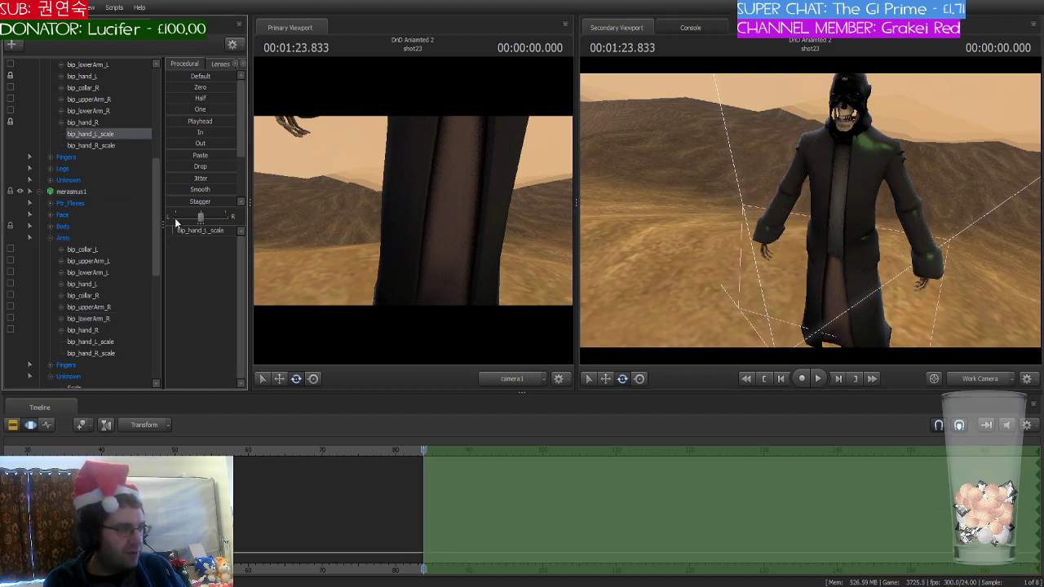
drag(176, 227, 196, 228)
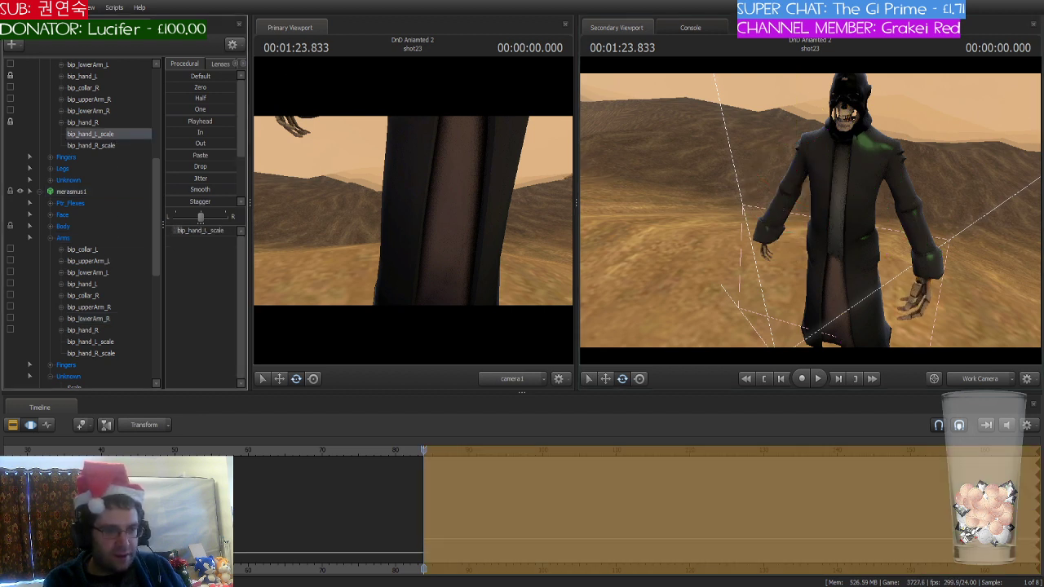
key(w)
drag(721, 270, 810, 212)
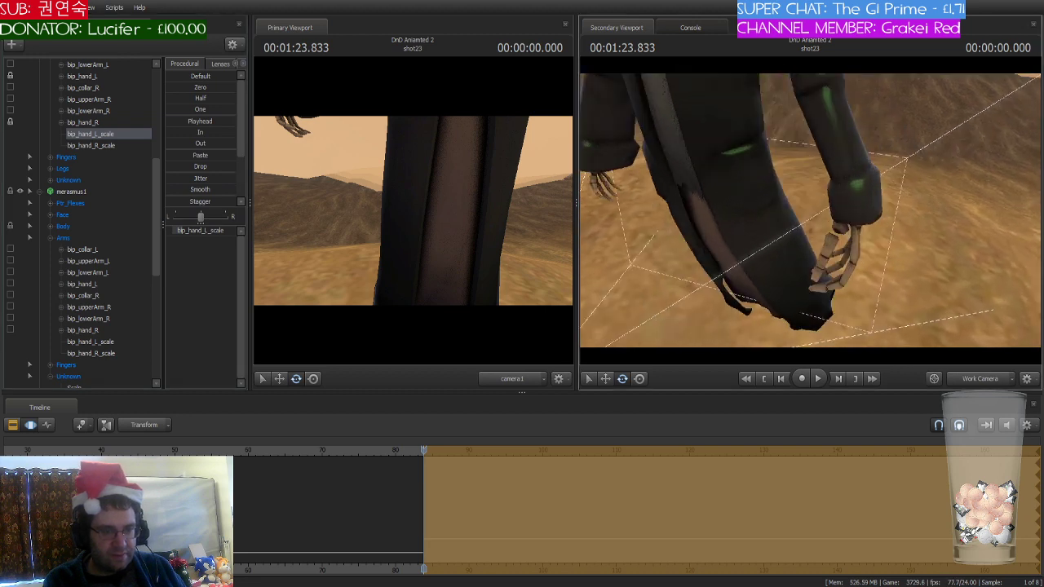
key(ctrl)
ctrl+click(853, 216)
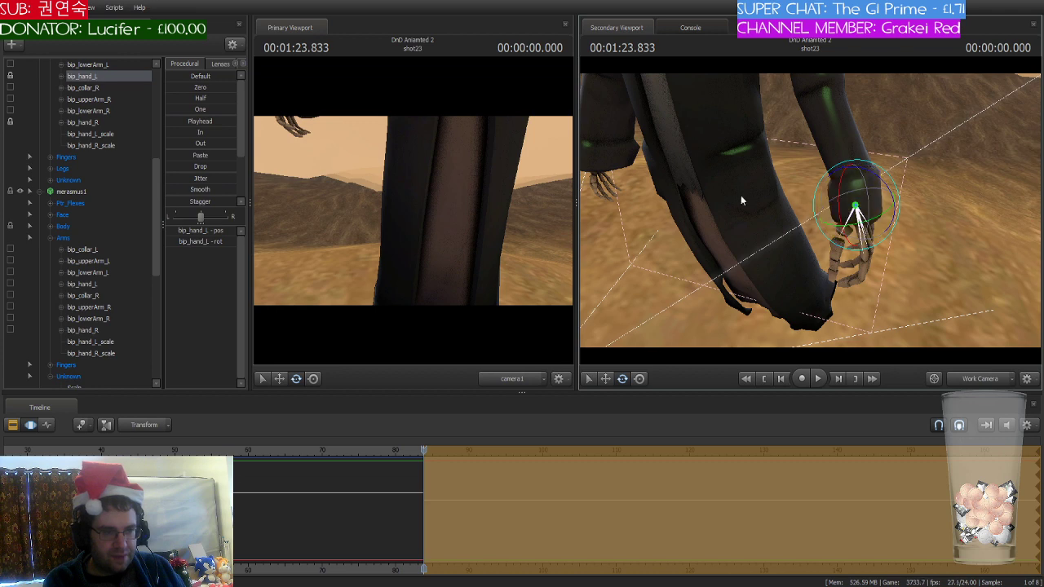
drag(740, 199, 717, 210)
- Enlarge the skeleton's right hand using bip_hand_R_scale so it roughly matches the left hand
click(114, 147)
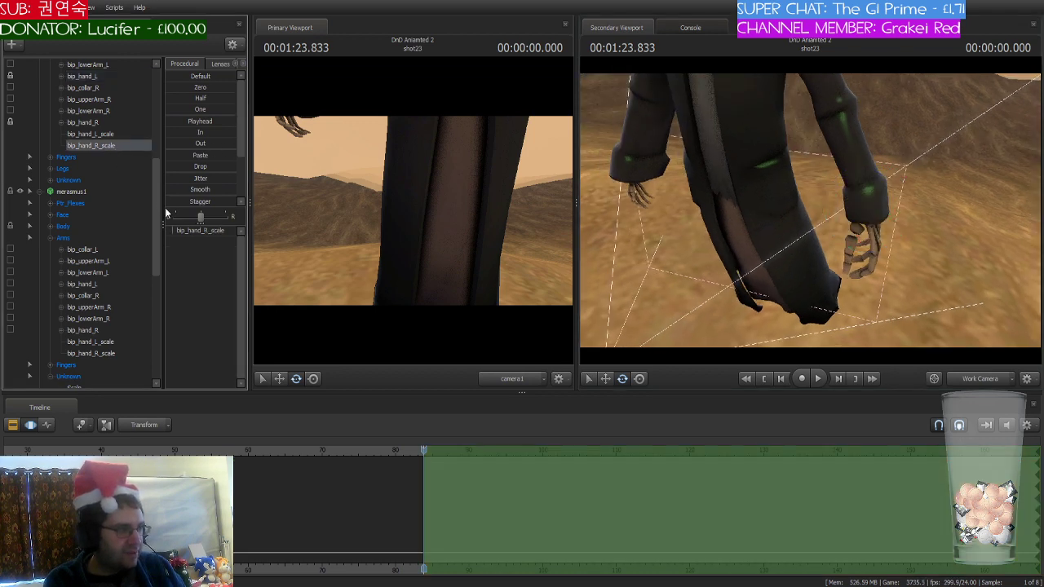
drag(178, 231, 186, 232)
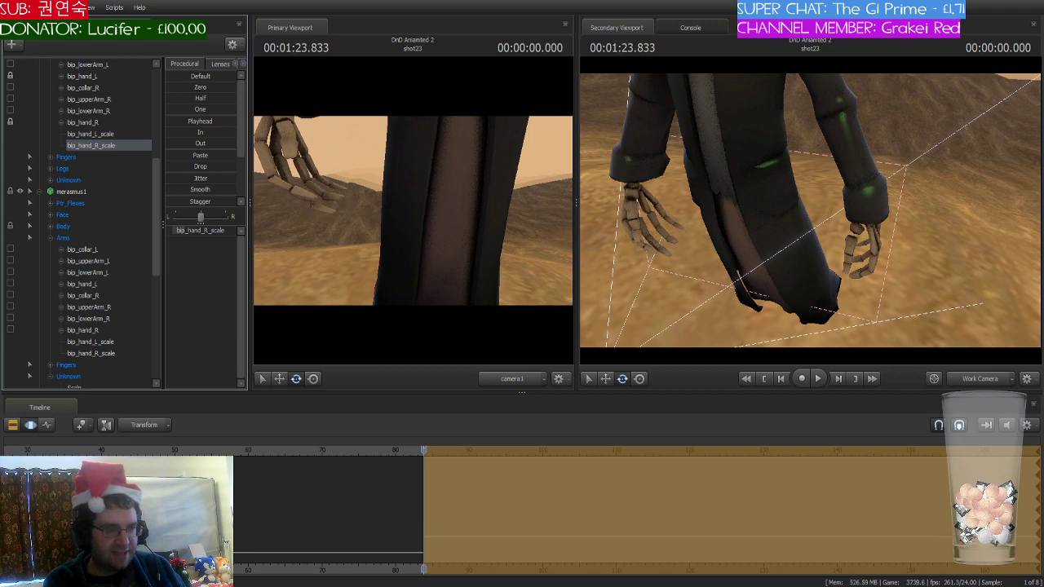
drag(740, 204, 810, 210)
key(s)
key(w)
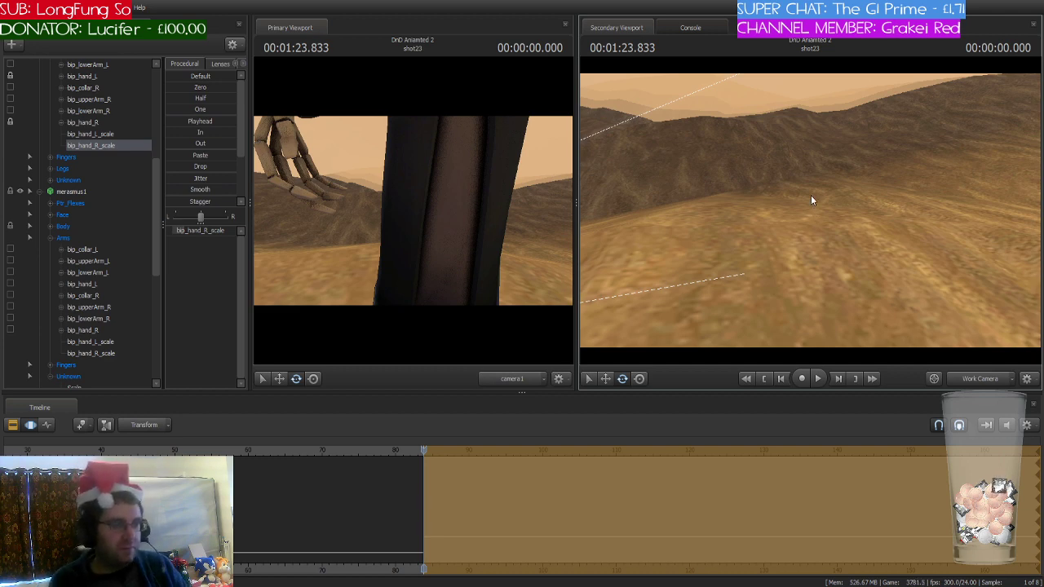
- Reduce the skeleton's bip_hand_R_scale slightly to fine-tune the right hand's size against the sleeve
key(s)
drag(809, 210, 785, 201)
key(a)
key(w)
key(w)
key(s)
key(w)
key(w)
key(s)
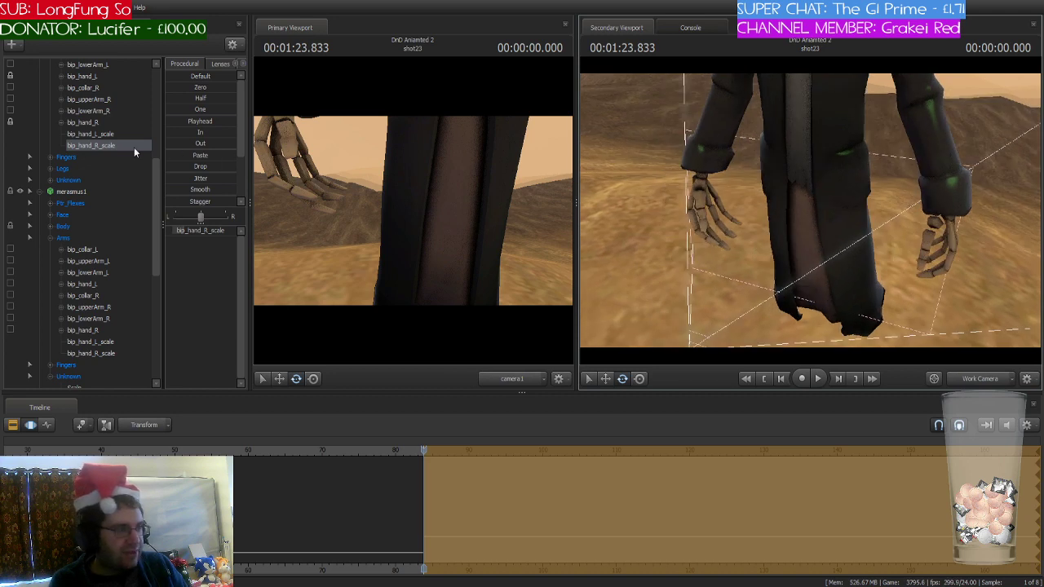
drag(181, 231, 189, 231)
- Look over the robed skeleton's surroundings, including the torch-lit stone chamber and the open desert with flags
drag(763, 208, 849, 218)
key(s)
key(w)
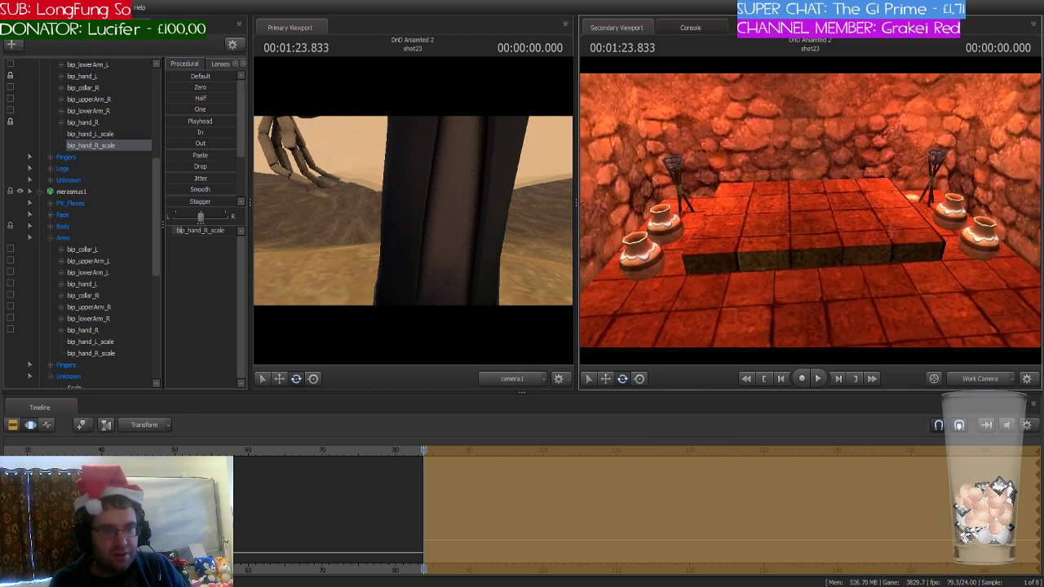
drag(810, 210, 930, 195)
key(w)
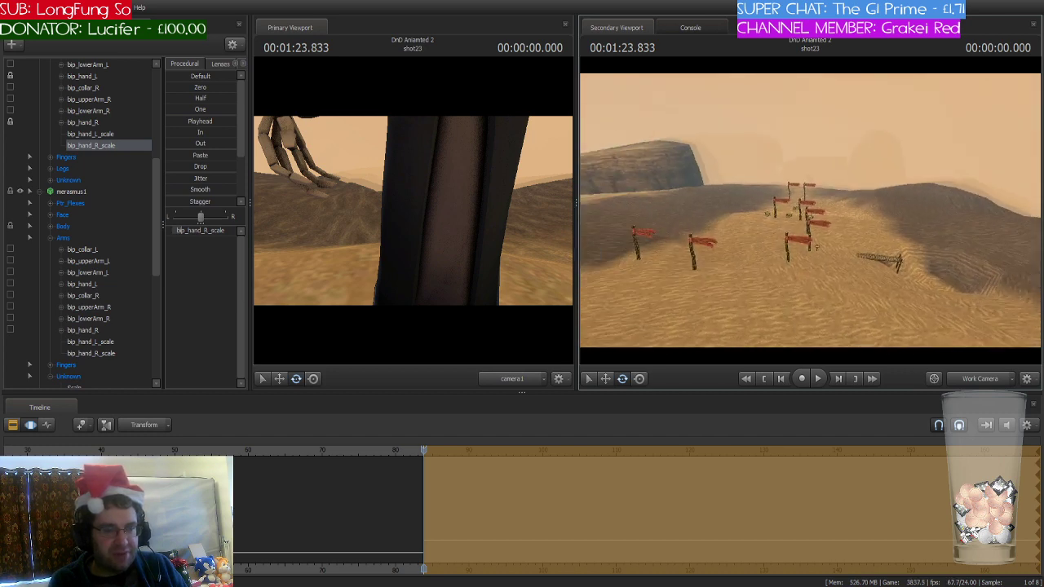
drag(929, 196, 810, 210)
key(ctrl+z)
key(ctrl+z)
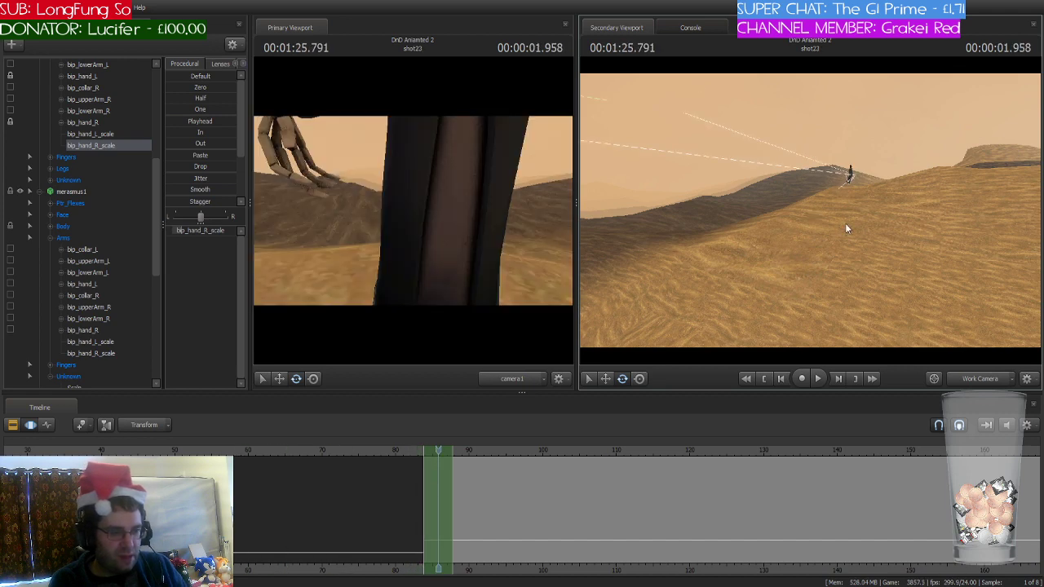
- Undo the last two changes to shot23's time selection and playhead position
key(ctrl+z)
key(ctrl+z)
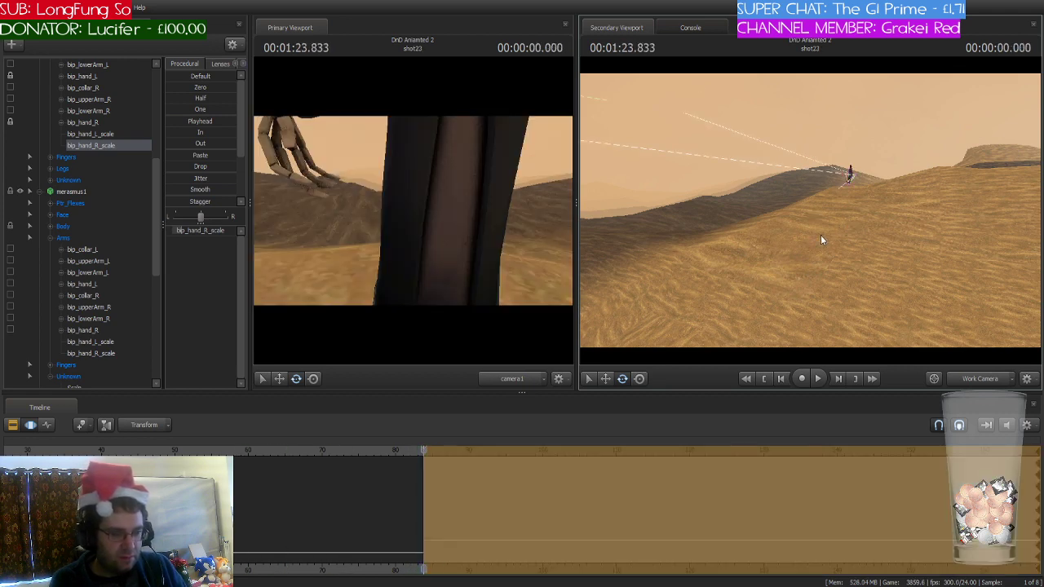
drag(820, 235, 843, 219)
key(w)
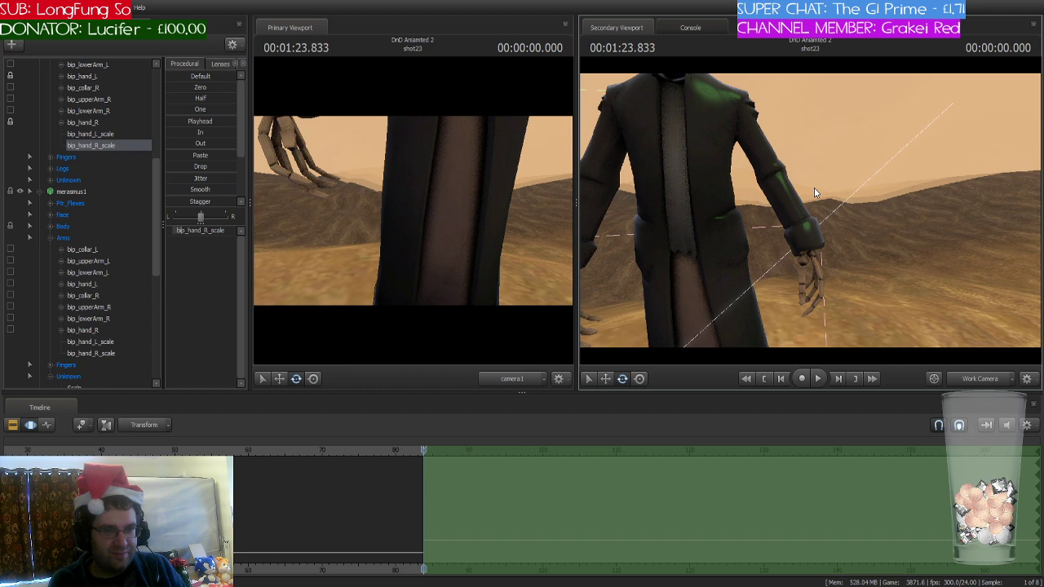
- Examine the robed skeleton in the desert from several distances and angles, checking its hood, sleeves and hands
drag(814, 192, 910, 194)
key(w)
key(w)
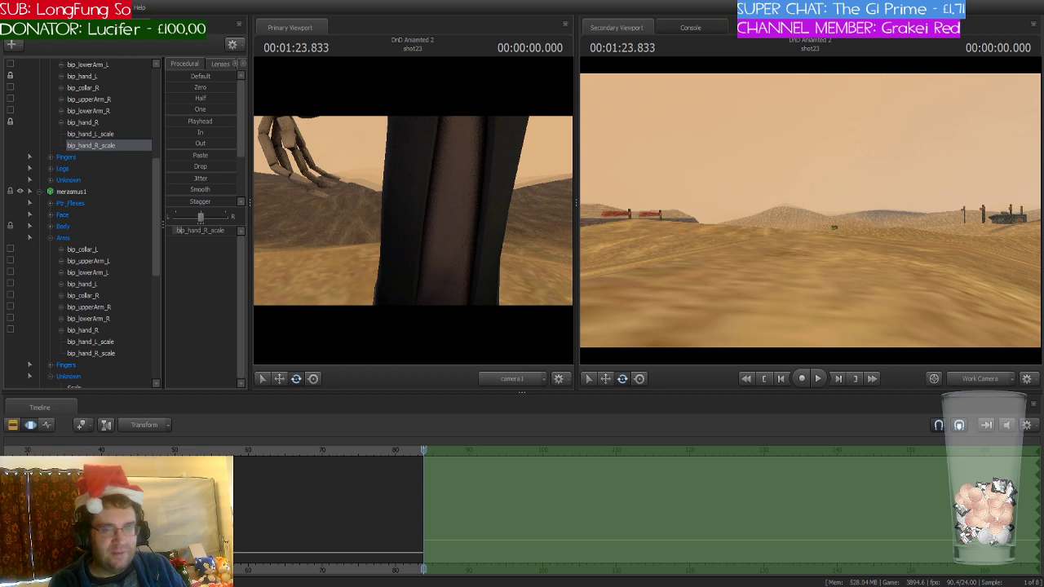
drag(810, 210, 1040, 211)
key(w)
key(w)
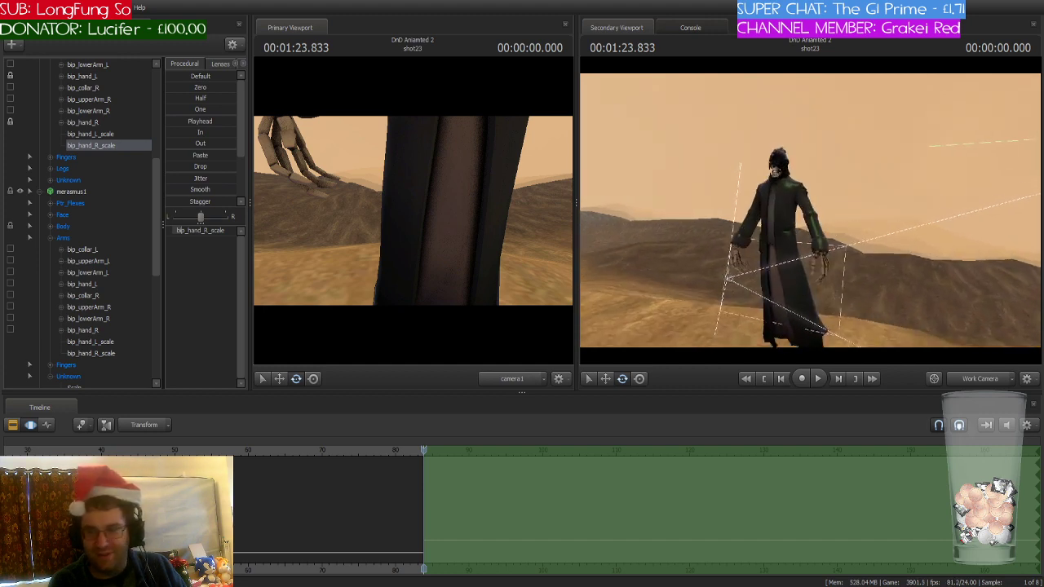
key(w)
key(s)
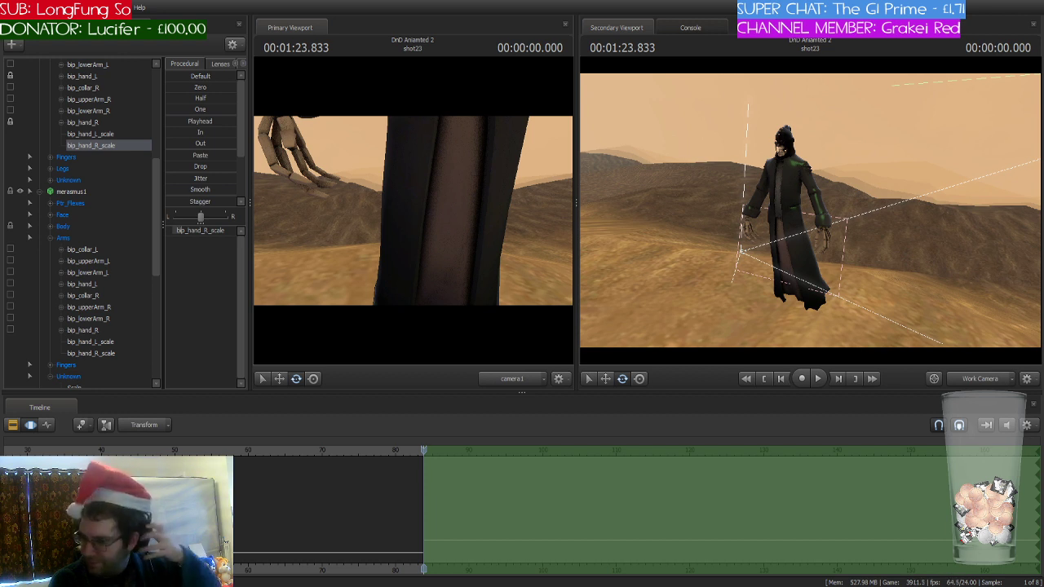
drag(810, 211, 833, 176)
key(w)
key(w)
key(s)
key(w)
key(s)
key(w)
key(s)
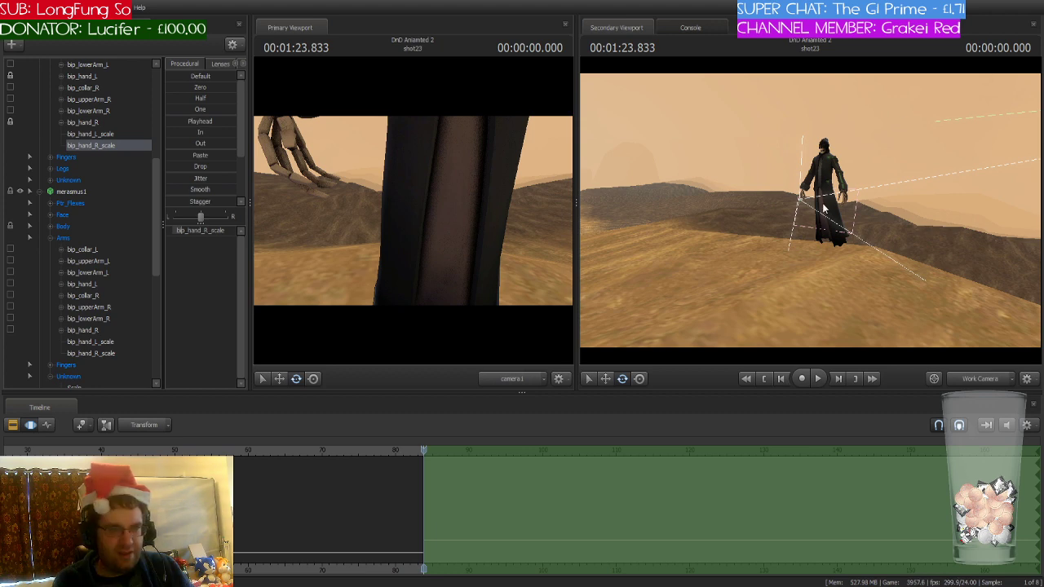
key(w)
drag(810, 211, 834, 188)
drag(809, 210, 809, 210)
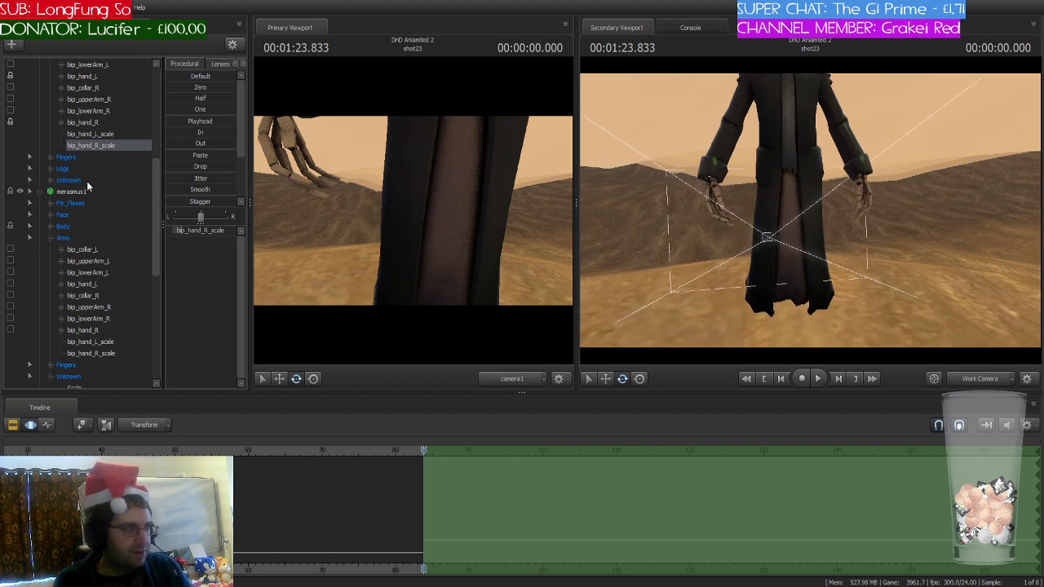
- Collapse merasmus1's controls and add a pyro model with the dec2014_2014_pyromancer_hood attached to the shot
scroll(98, 181, up, 7)
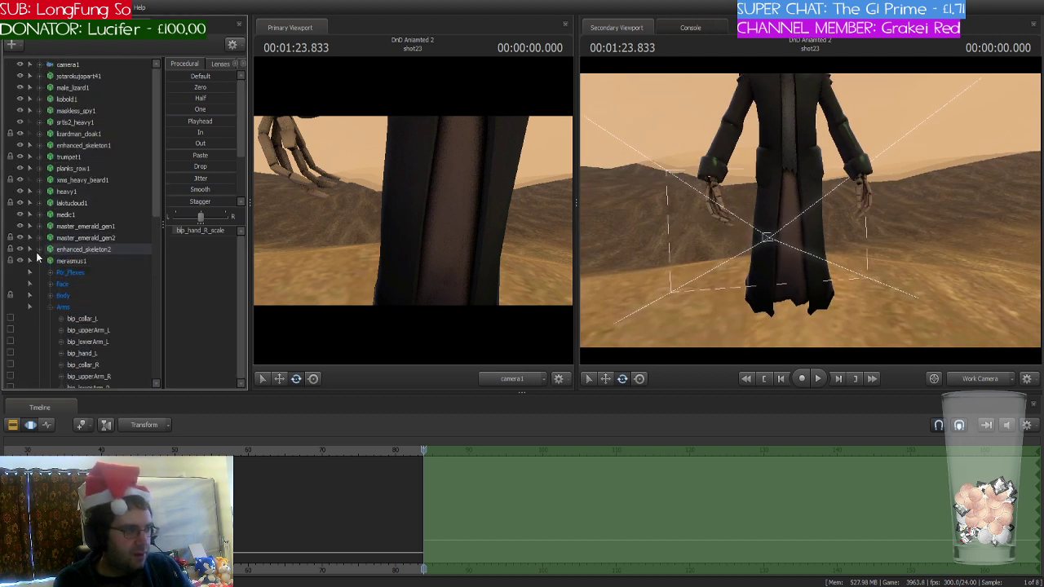
click(38, 254)
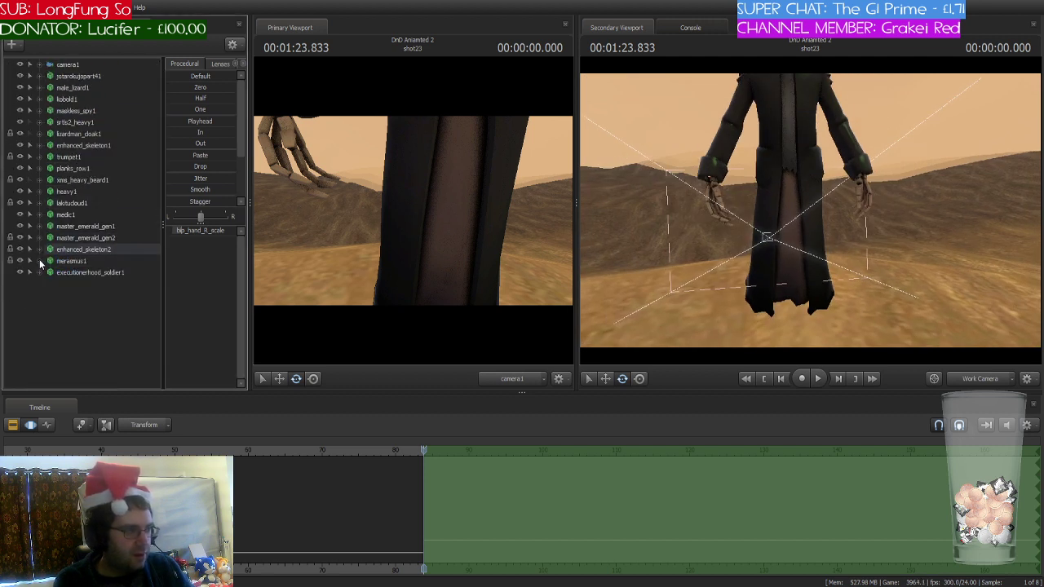
click(72, 288)
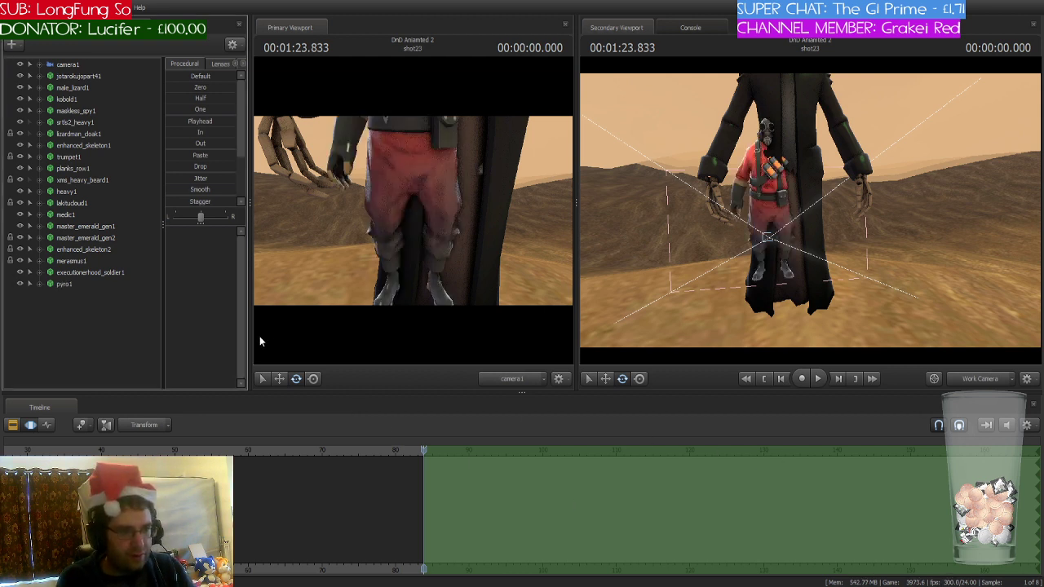
click(70, 283)
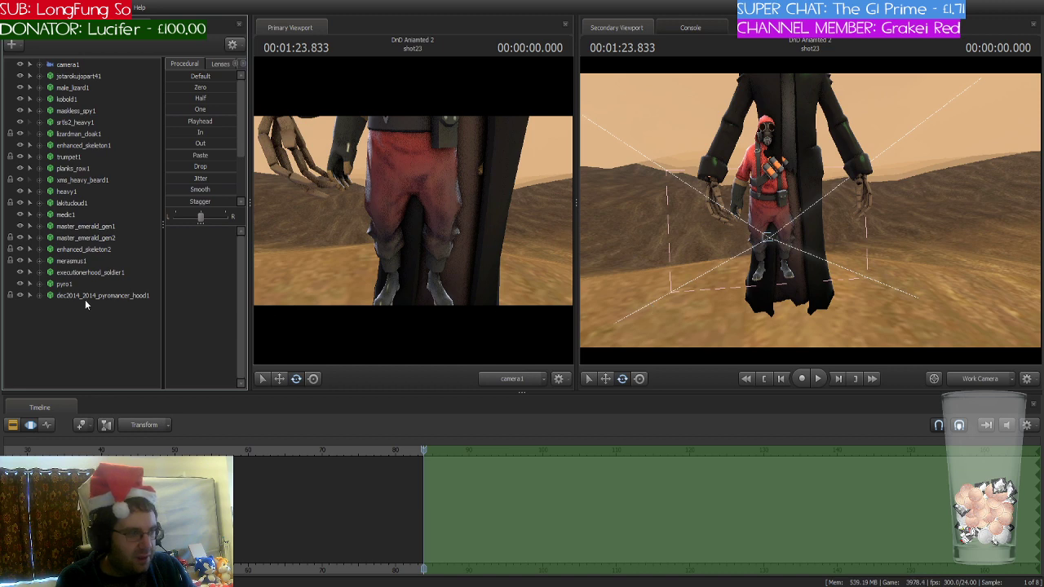
- Move pyro1 sideways along the ground, clear of the robed skeleton
key(w)
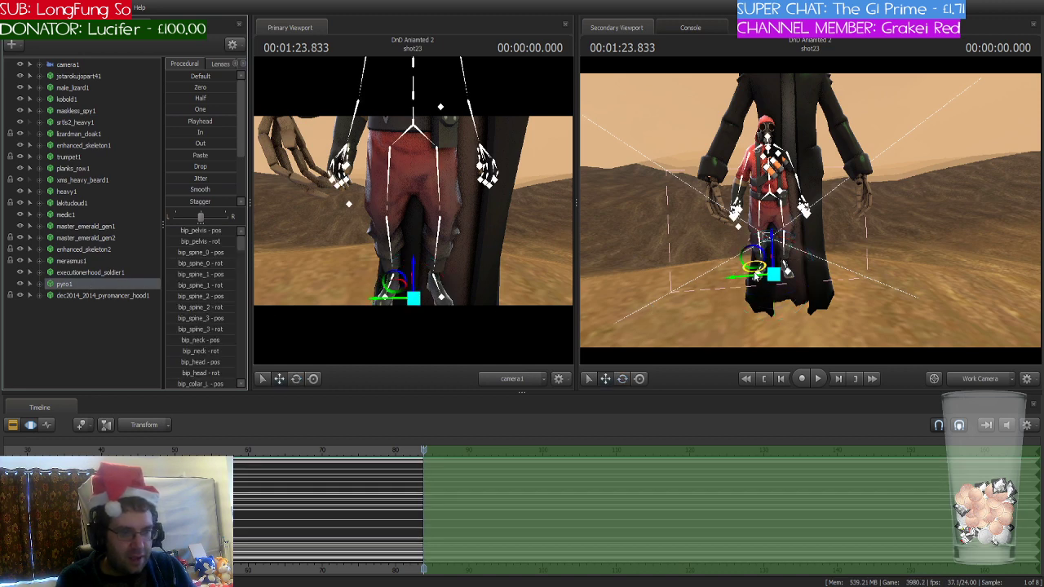
drag(750, 272, 717, 269)
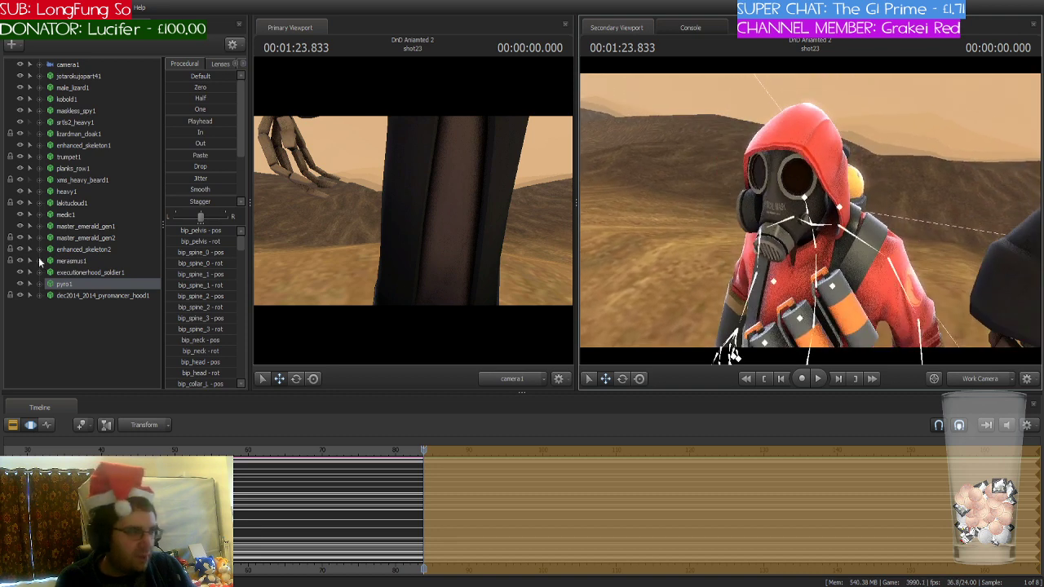
- Inspect the materials of dec2014_2014_pyromancer_hood1, unlock the hood from its parent and reopen its game model properties
click(64, 296)
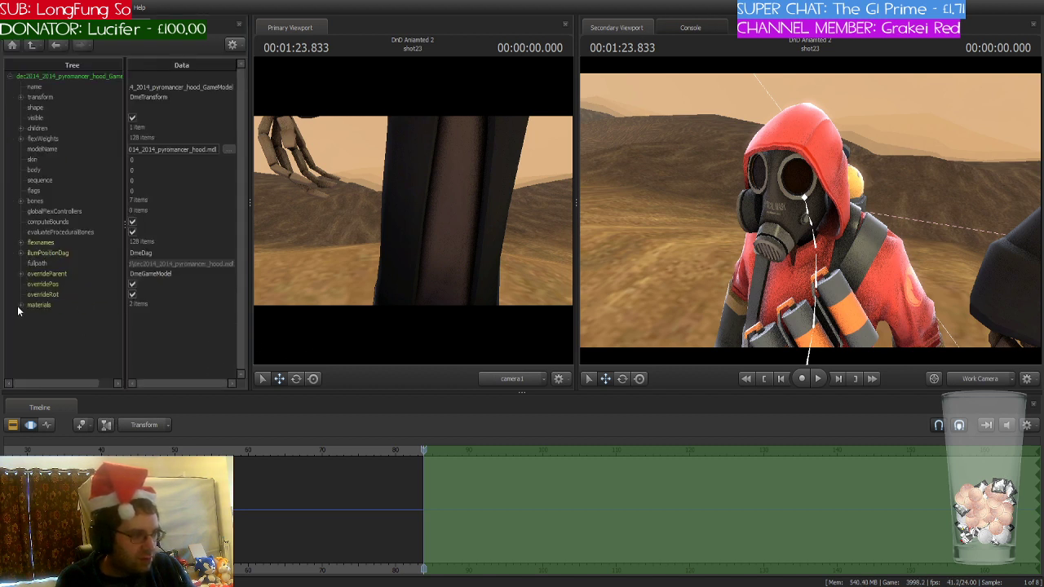
click(20, 305)
click(39, 306)
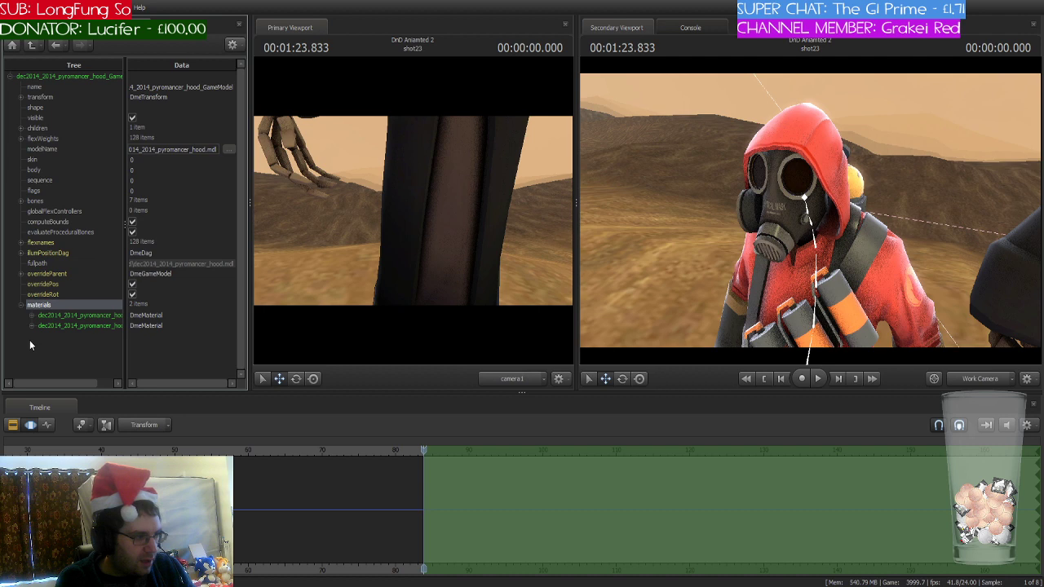
click(41, 27)
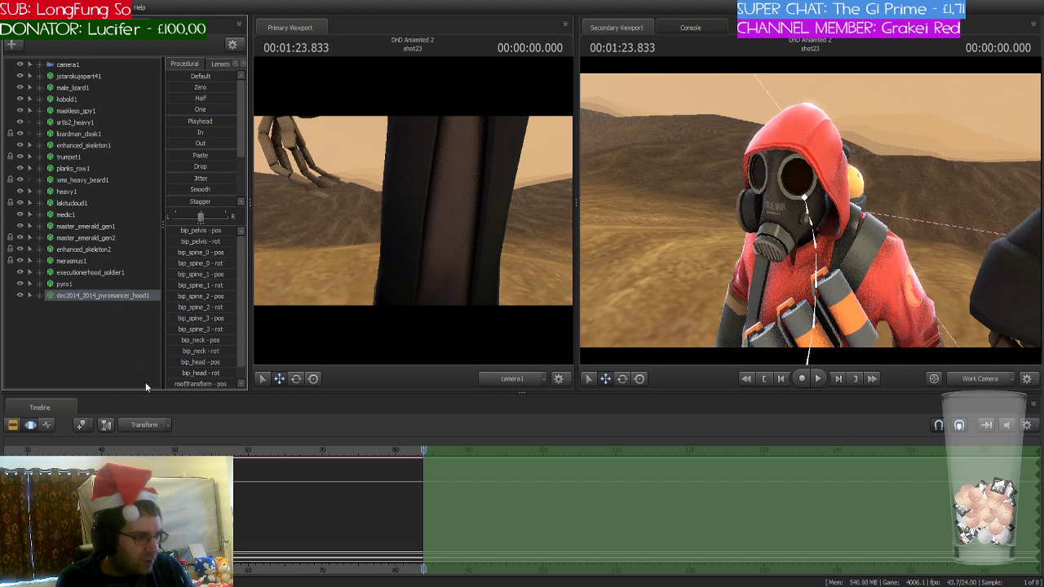
click(226, 365)
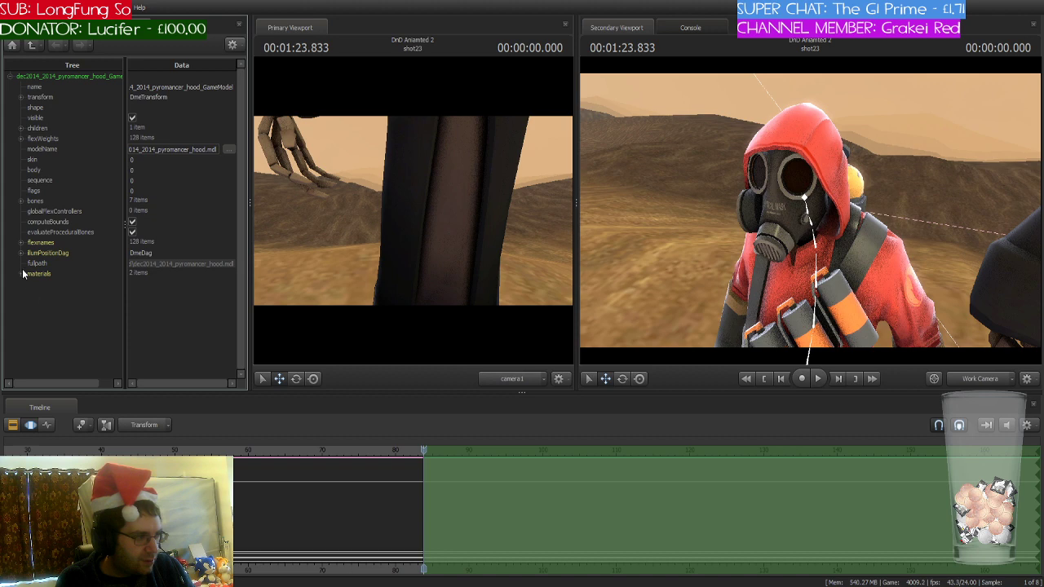
- Add a $basetexture attribute to the pyromancer hood's first material and open its value for editing
click(23, 274)
click(31, 284)
click(78, 284)
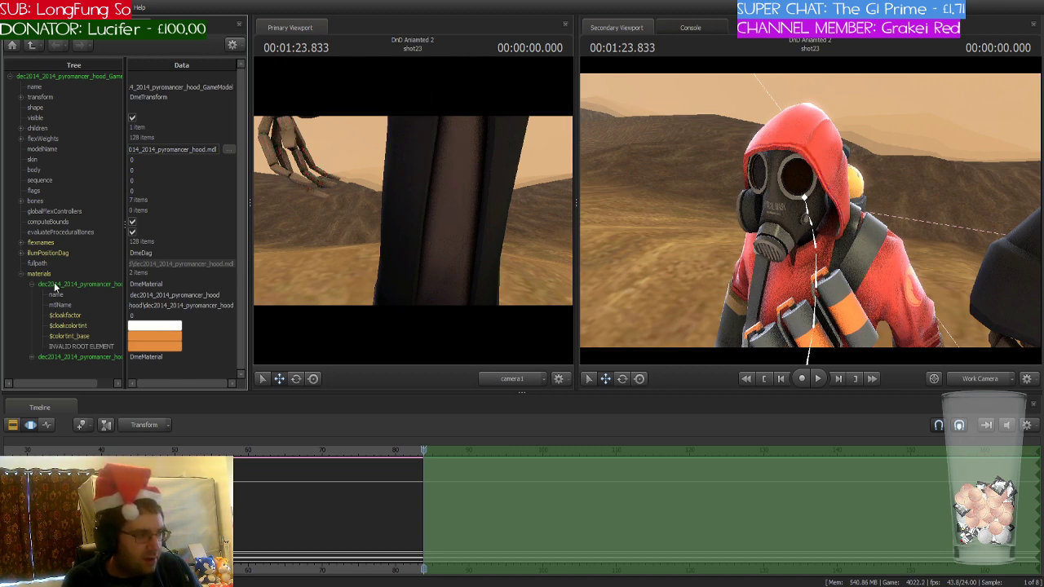
click(22, 275)
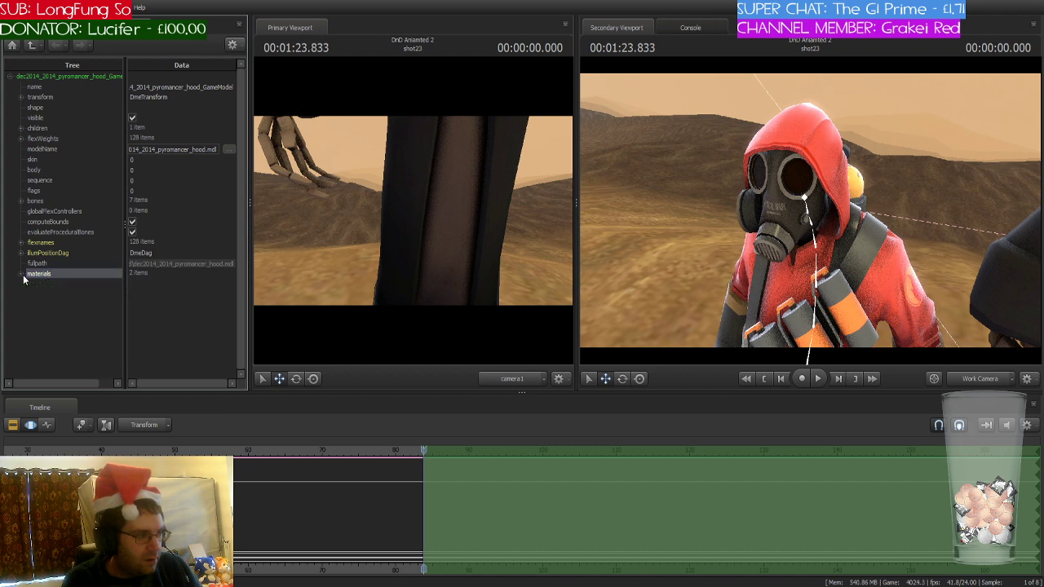
click(22, 276)
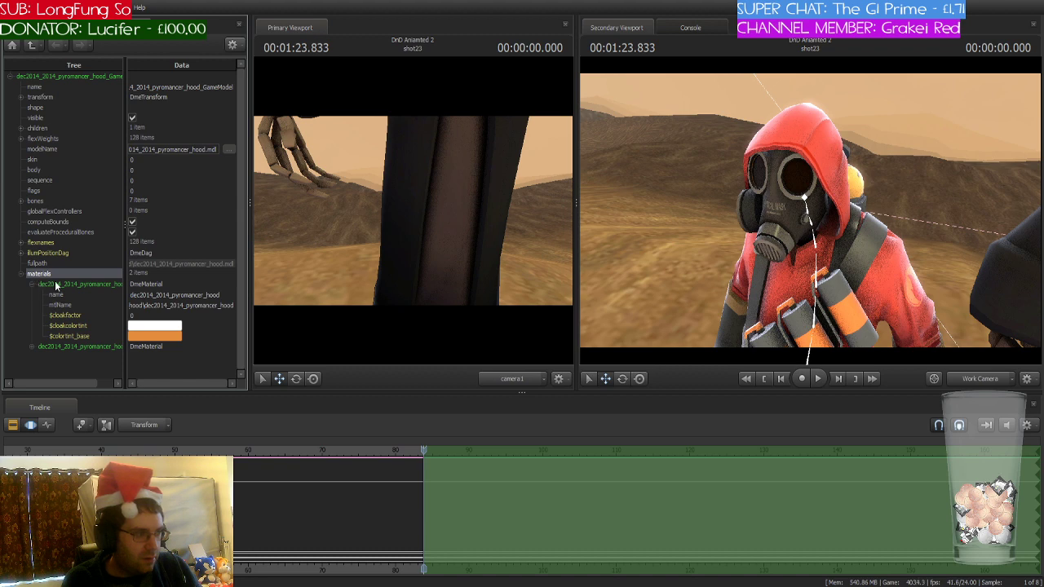
click(71, 283)
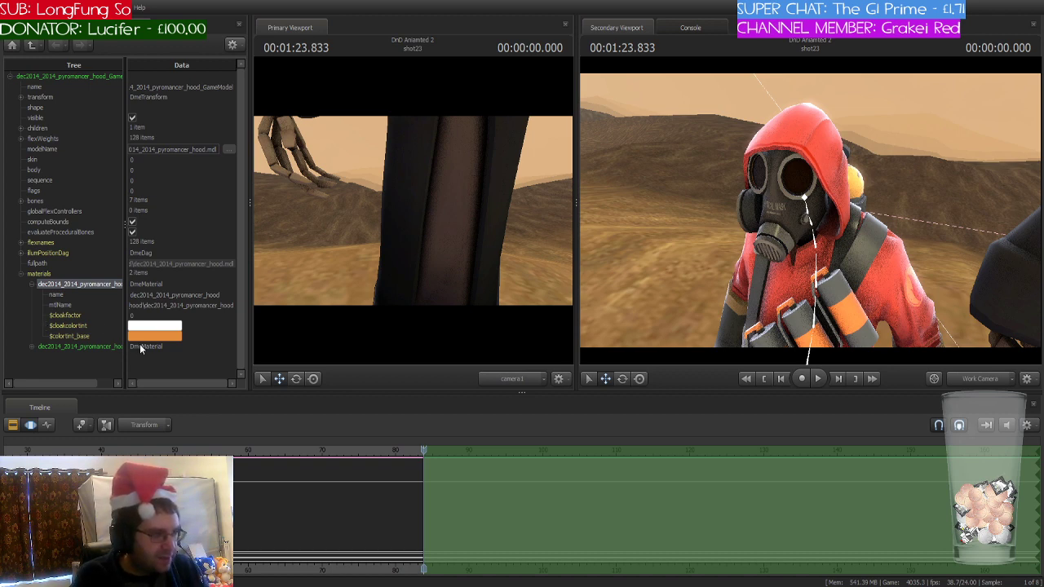
key(ctrl+v)
drag(749, 262, 628, 273)
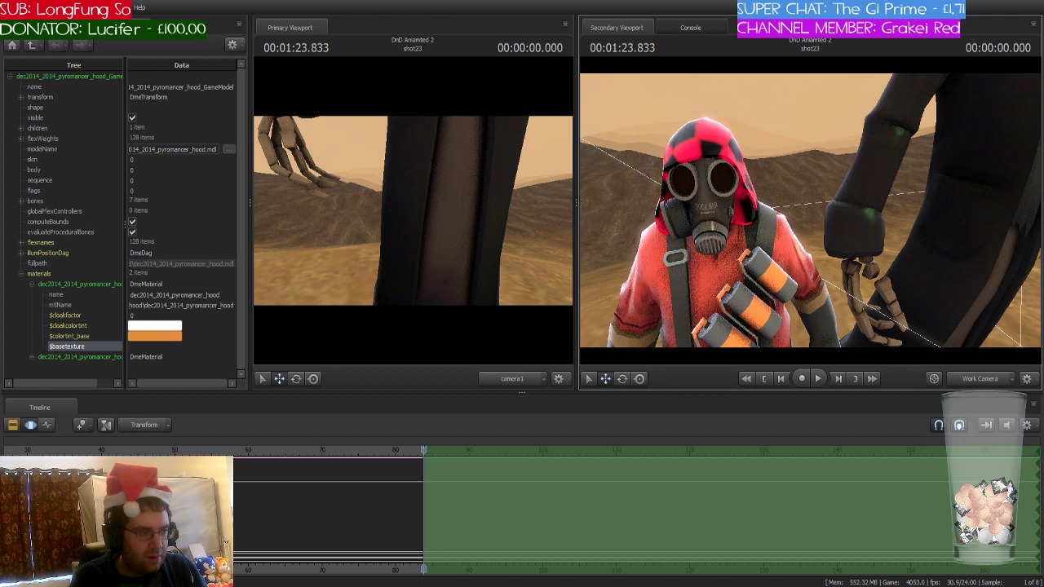
click(192, 349)
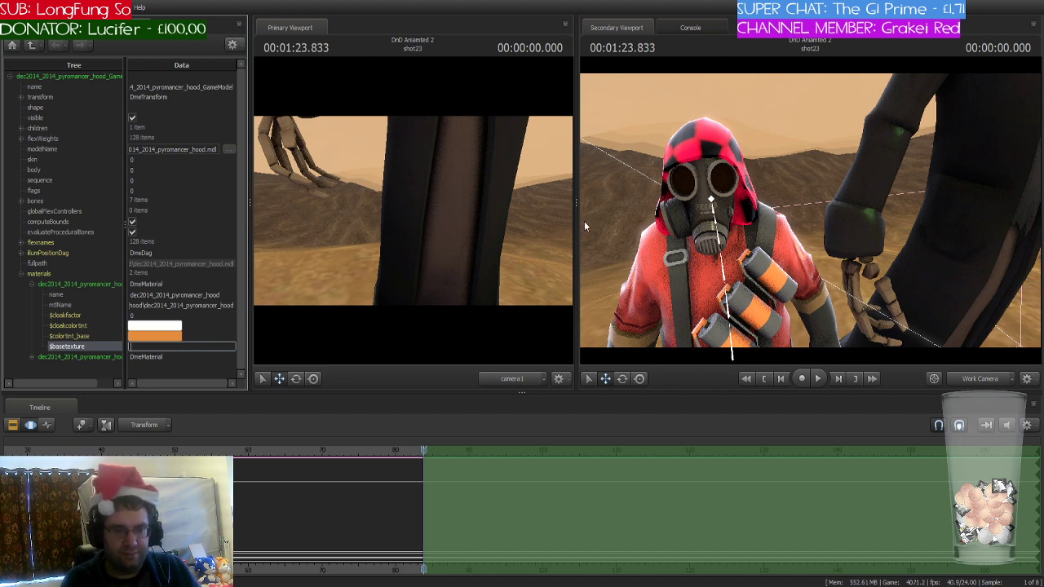
- Compare the hooded pyro with the robed skeleton from farther away and return to the animation set list
drag(693, 233, 795, 238)
key(s)
key(d)
key(w)
key(a)
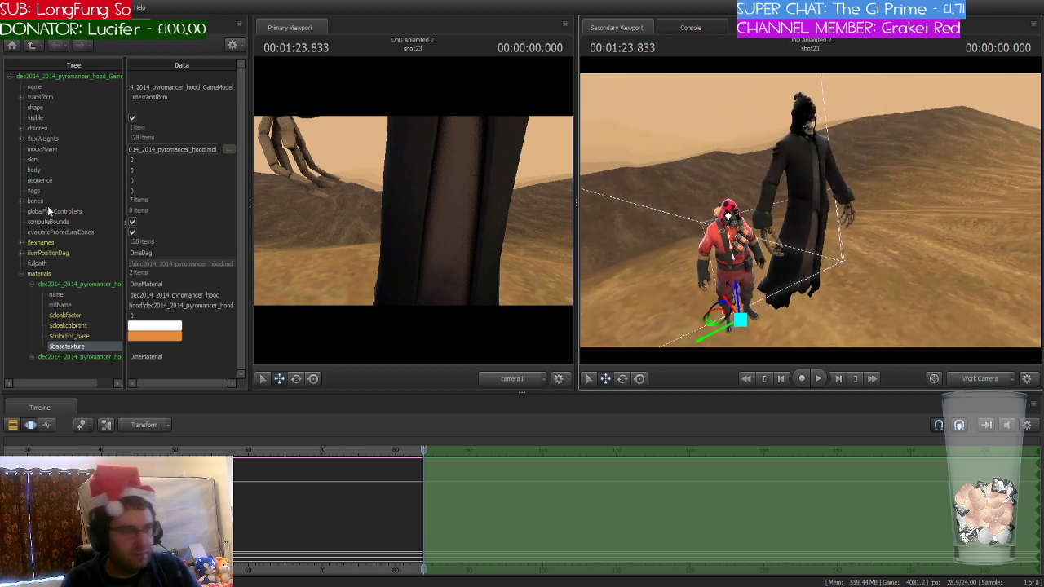
click(54, 28)
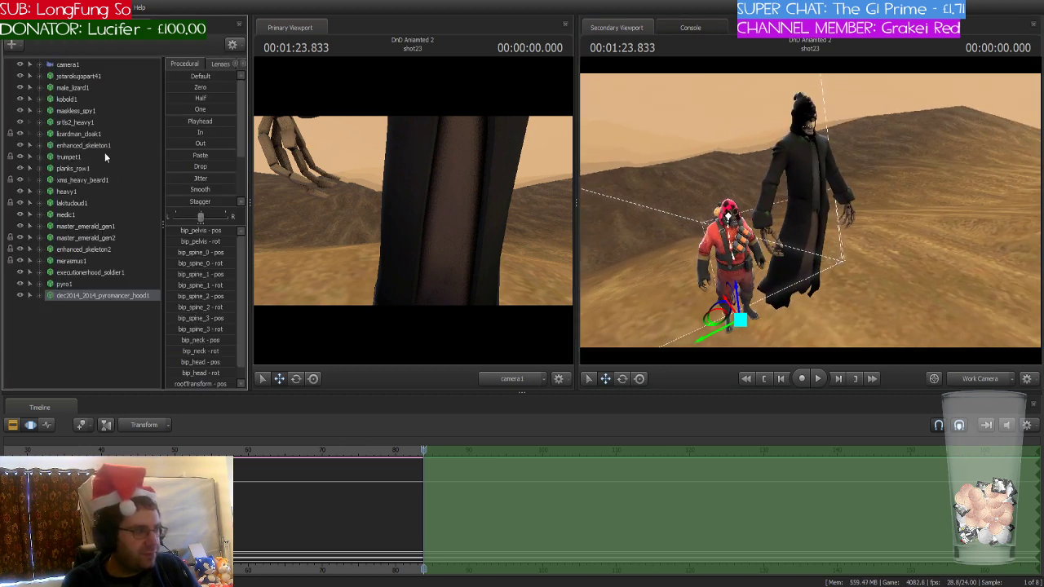
- Delete the executionerhood_soldier1 model from the animation set list
click(119, 274)
key(Delete)
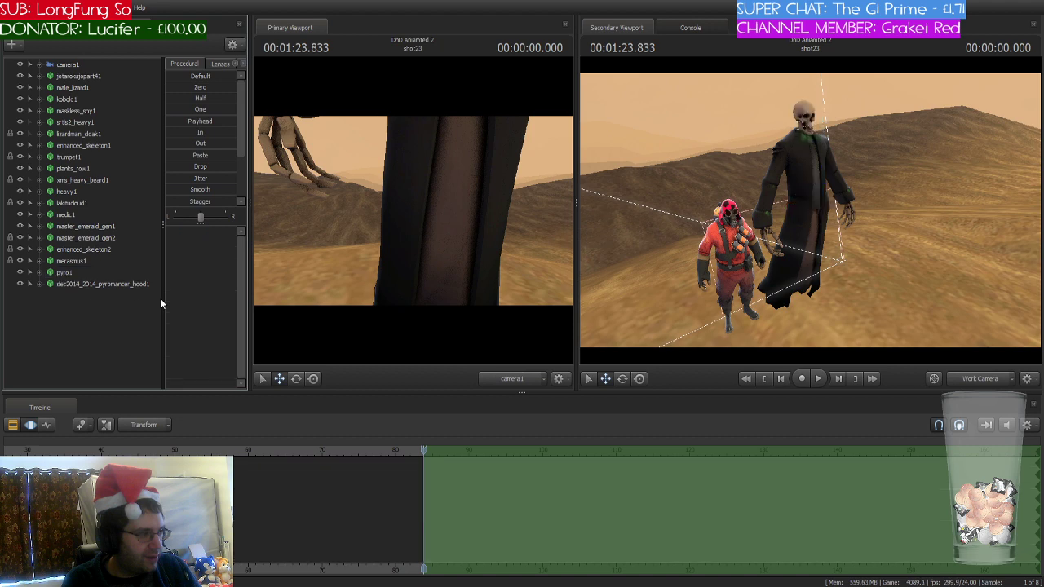
- Move the whole dec2014_2014_pyromancer_hood1 model off the Pyro and onto the robed skeleton's head
drag(738, 267, 410, 232)
key(w)
click(114, 282)
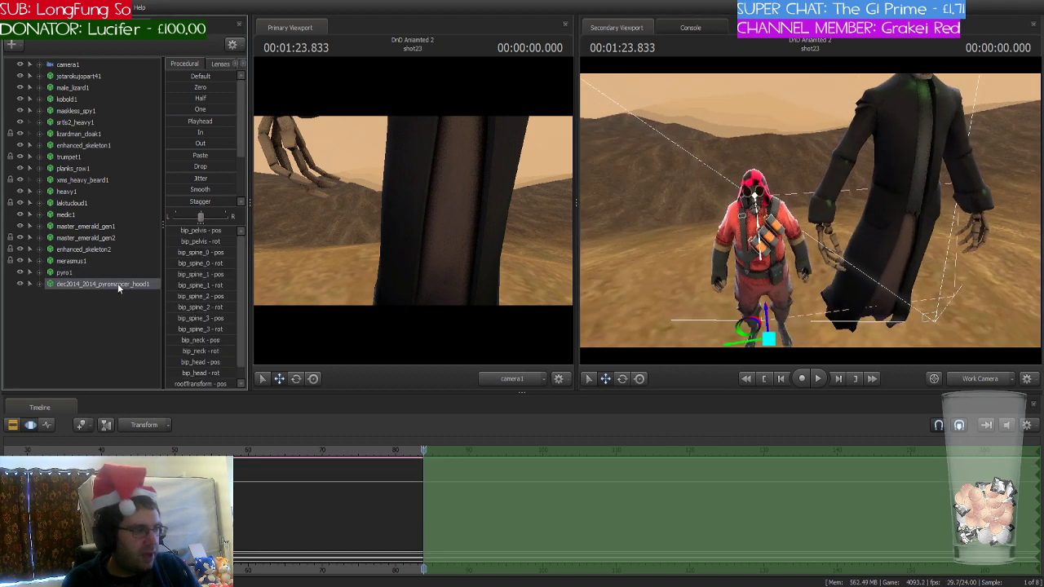
drag(765, 314, 491, 400)
drag(839, 300, 839, 351)
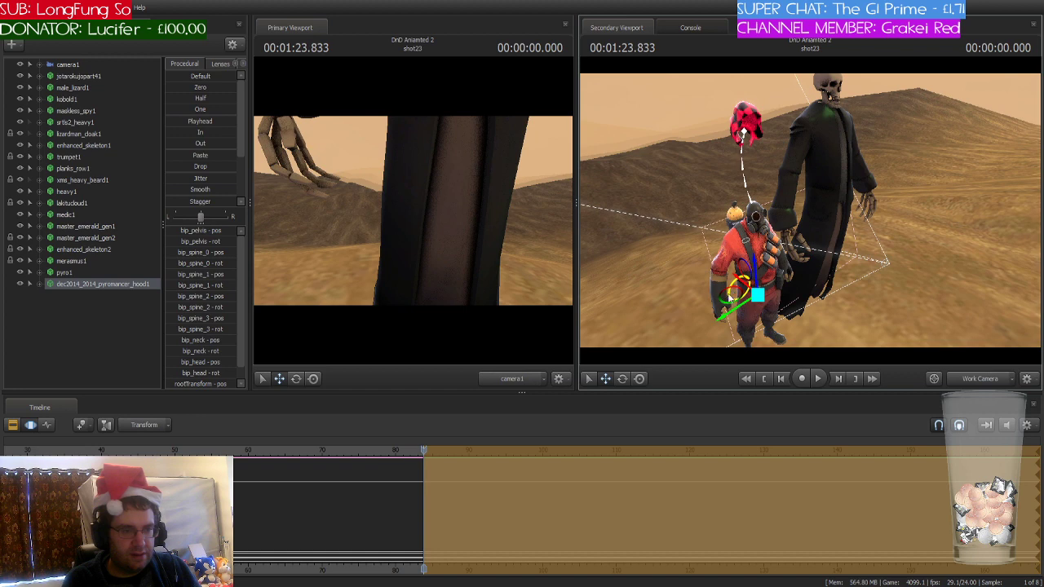
drag(731, 293, 808, 212)
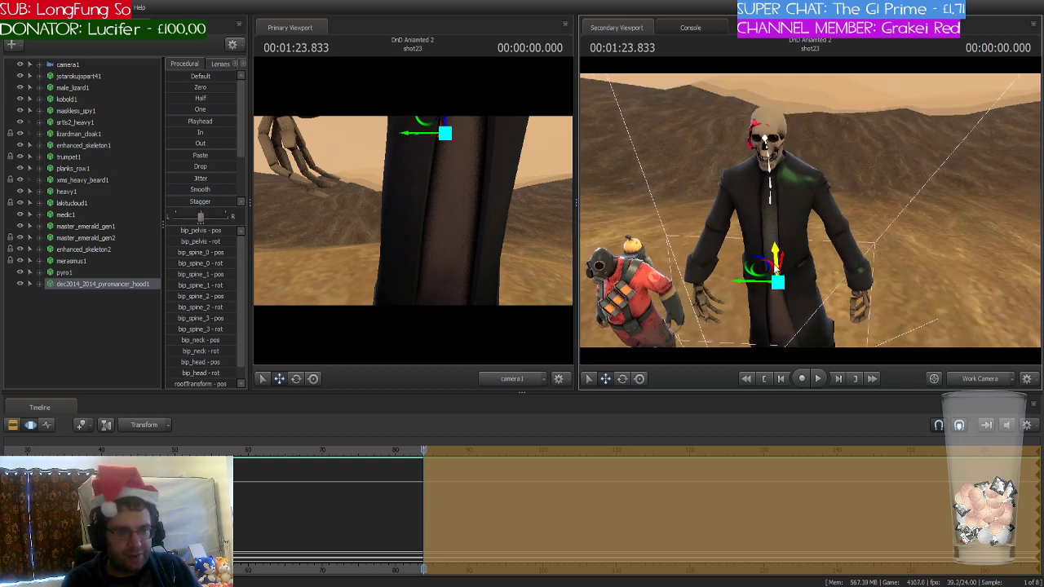
drag(770, 263, 774, 263)
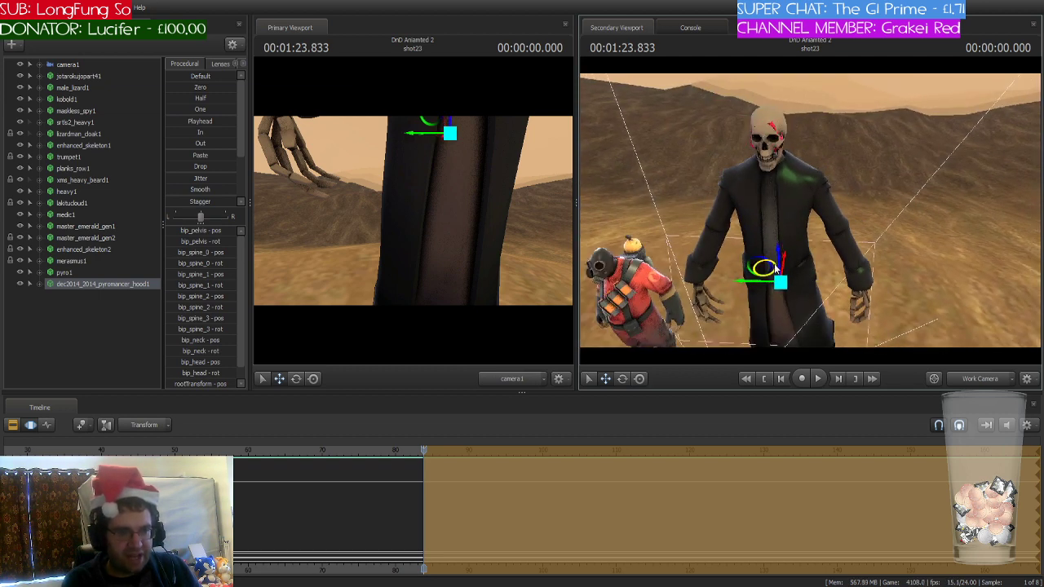
- Enlarge the pyromancer hood with its bip_spine_3_scale control until it surrounds the skull
click(39, 283)
click(50, 296)
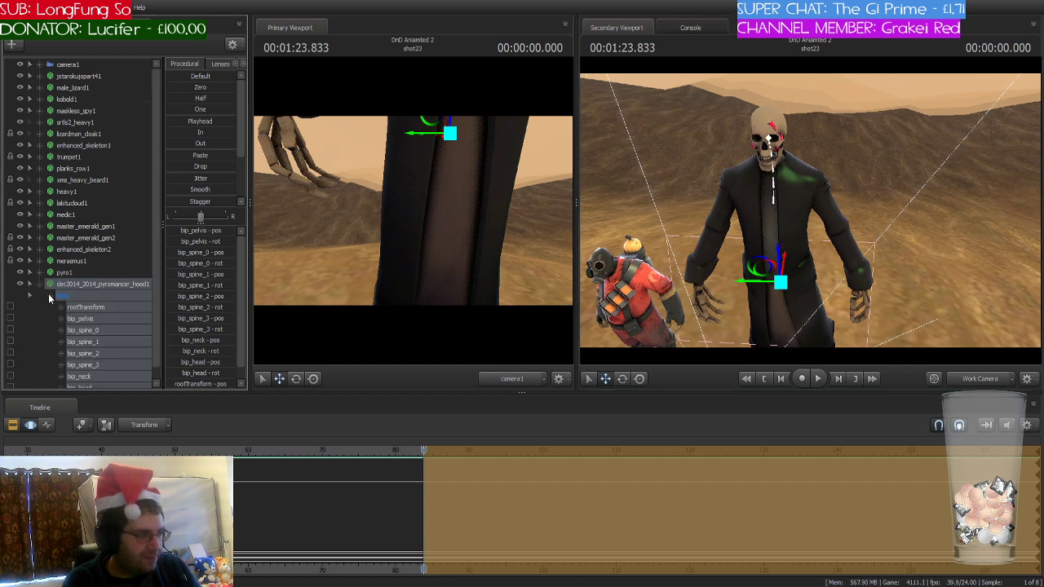
click(82, 364)
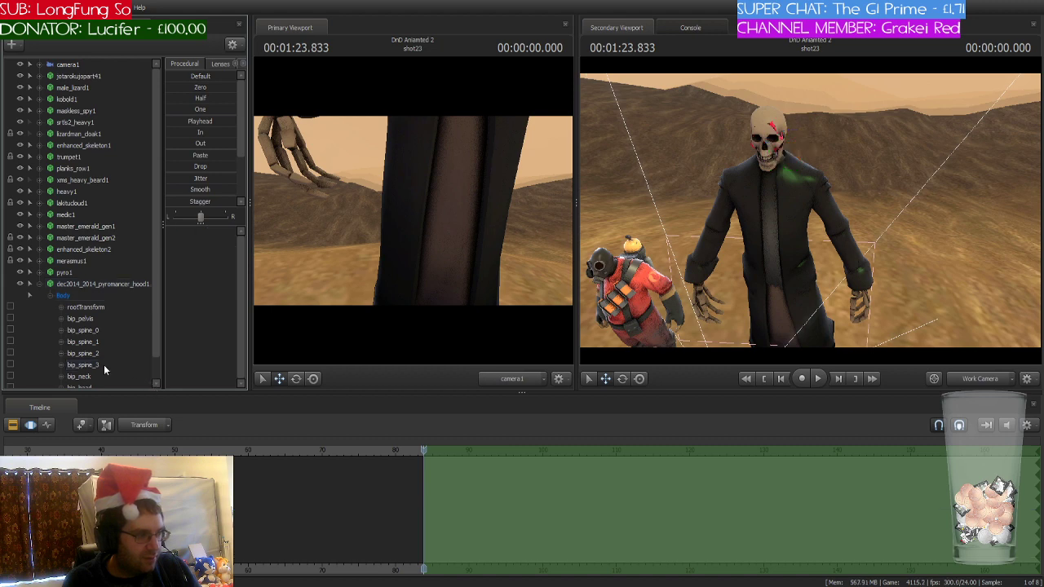
scroll(104, 364, down, 1)
click(102, 375)
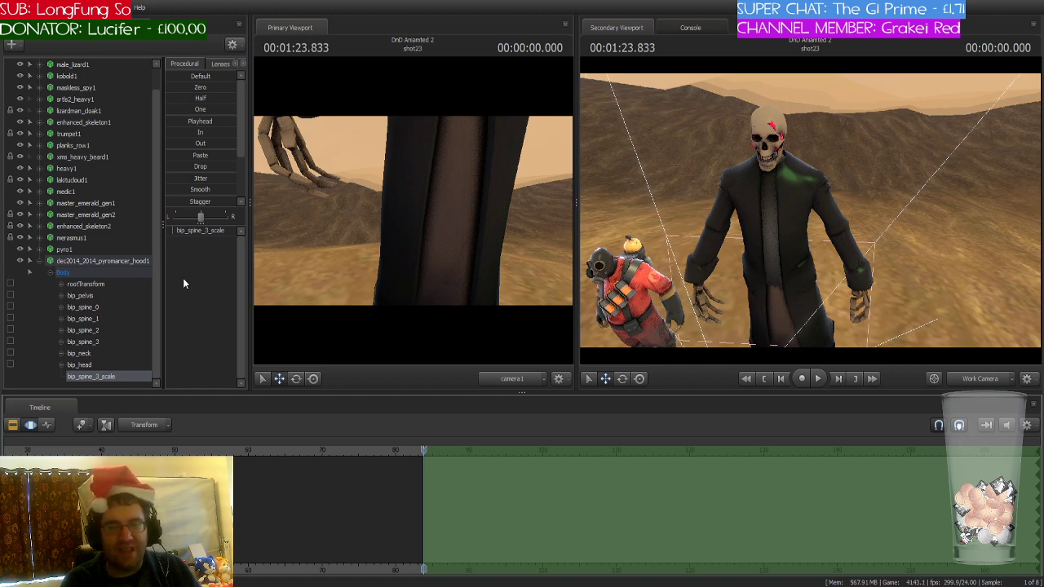
click(176, 230)
drag(199, 230, 221, 230)
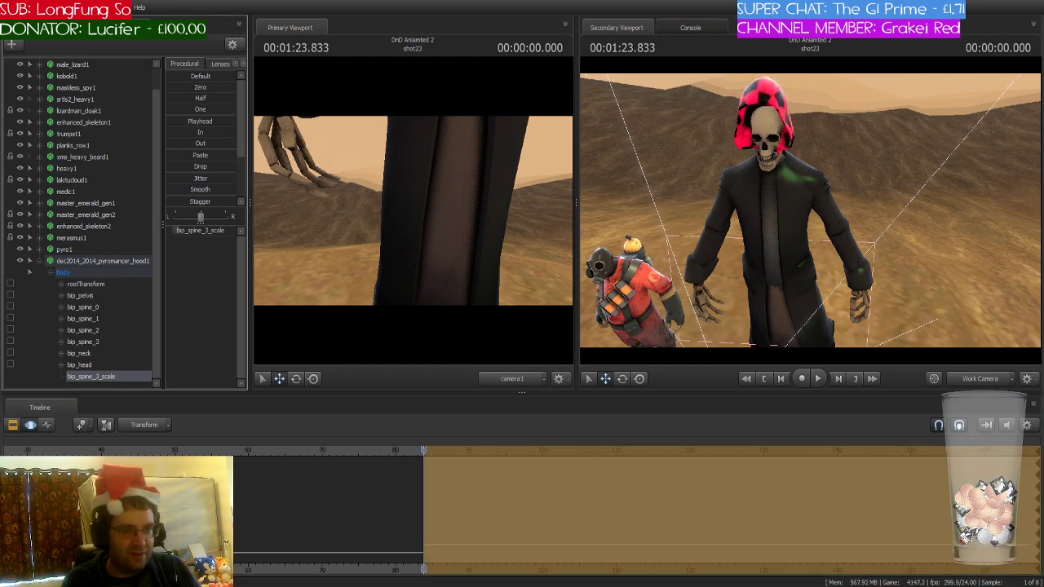
- Turn and reposition the enlarged pyromancer hood so it sits around the skeleton's skull, facing forward
drag(733, 225, 810, 210)
key(w)
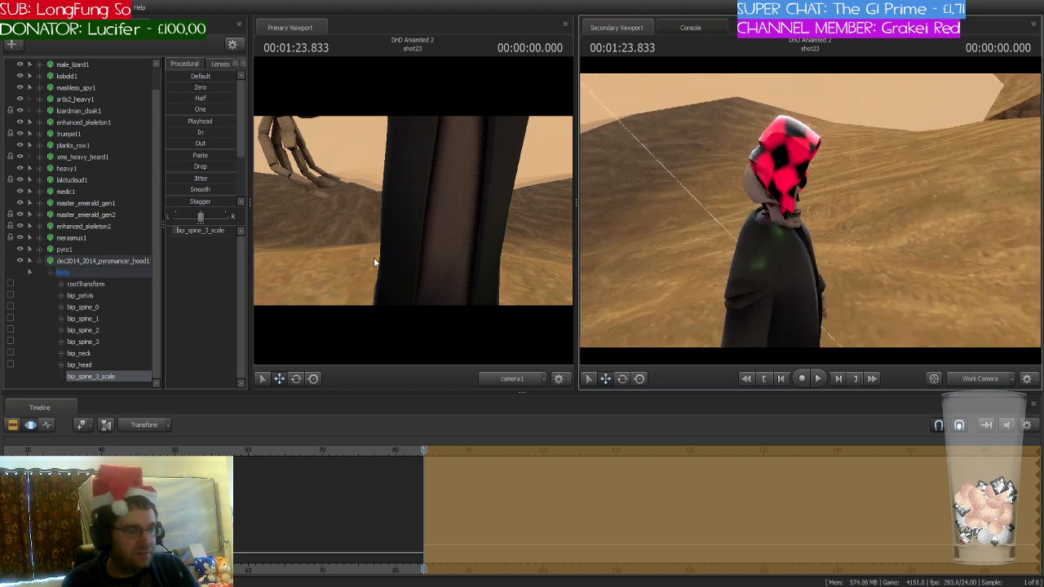
click(101, 269)
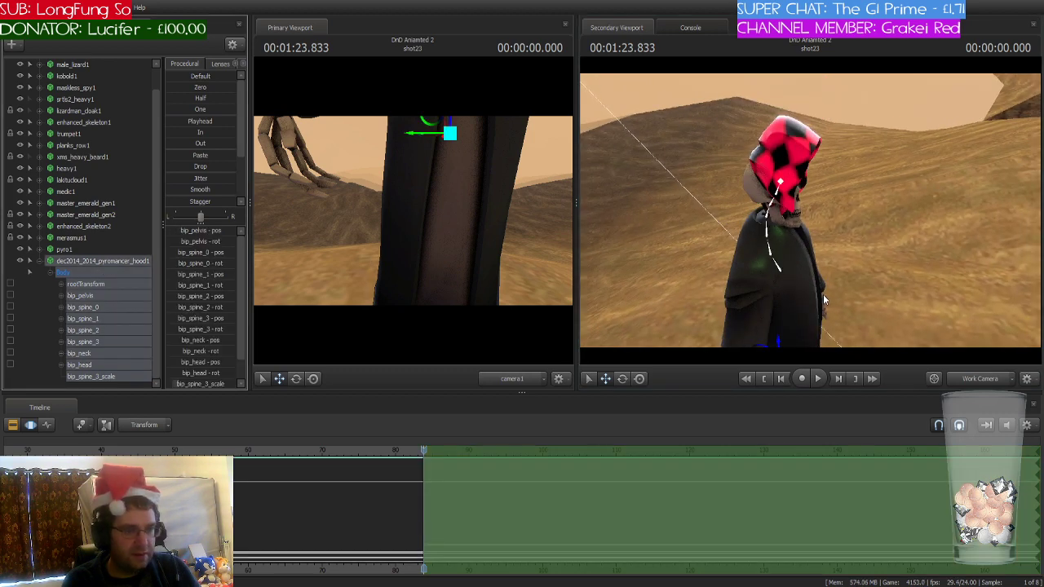
drag(823, 295, 754, 292)
drag(777, 232, 756, 228)
click(736, 182)
key(w)
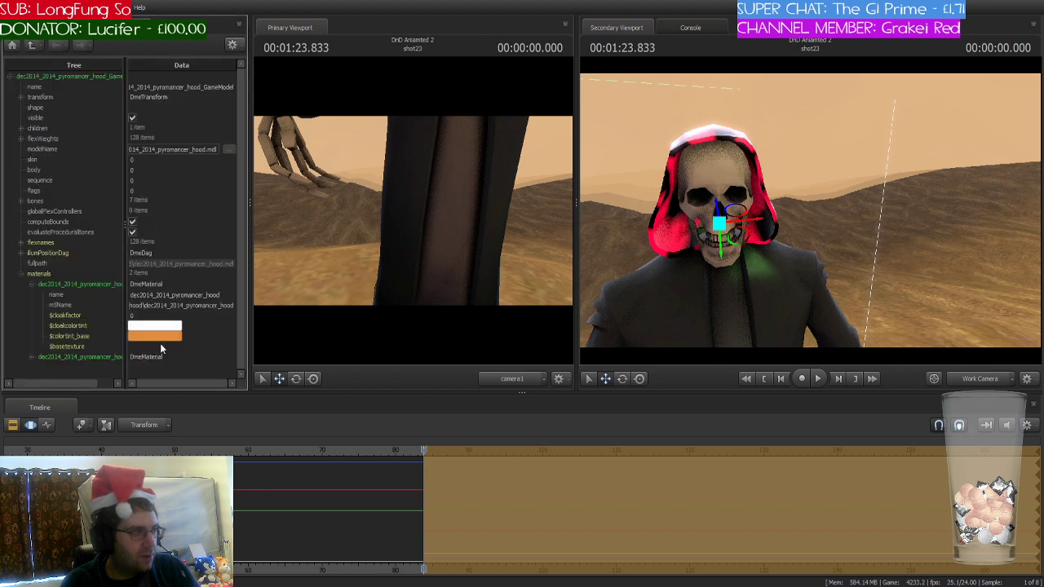
- Set the hood material's $basetexture to white
click(144, 348)
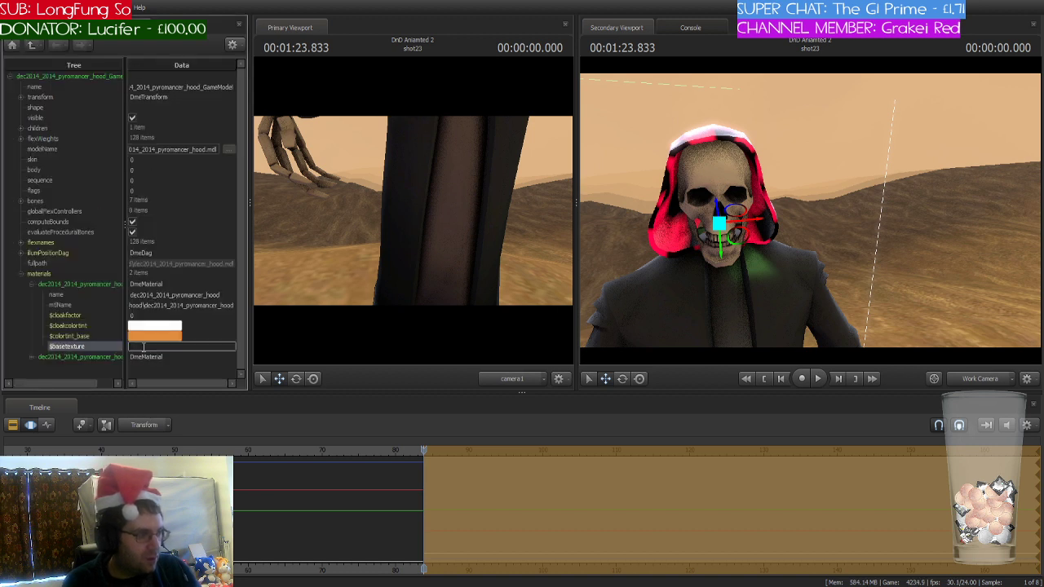
text(white)
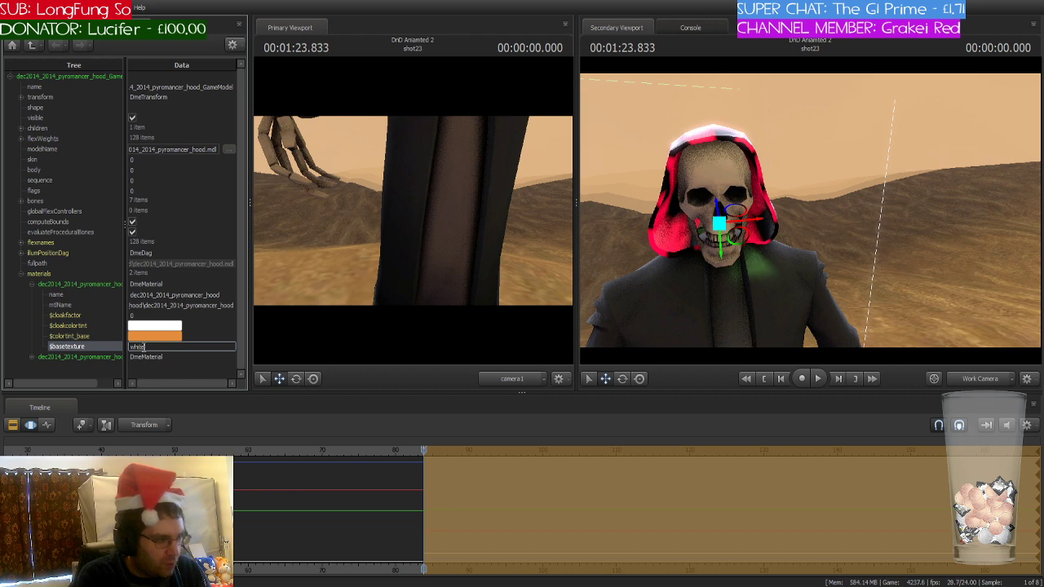
key(Return)
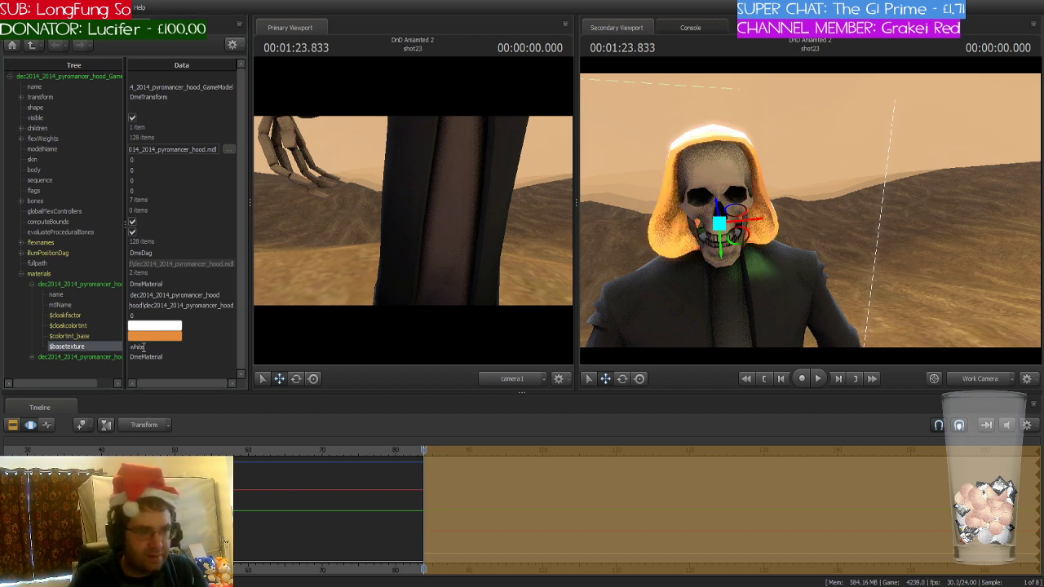
- Change the hood material's $colortint_base to near-black to match the skeleton's robe
key(a)
drag(946, 179, 885, 183)
key(d)
key(w)
key(s)
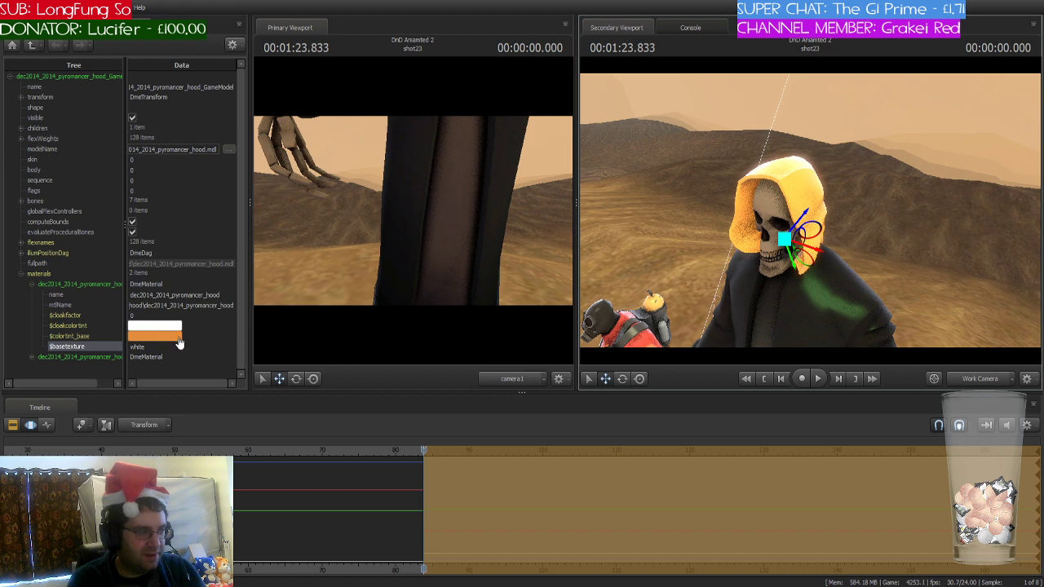
key(ctrl+z)
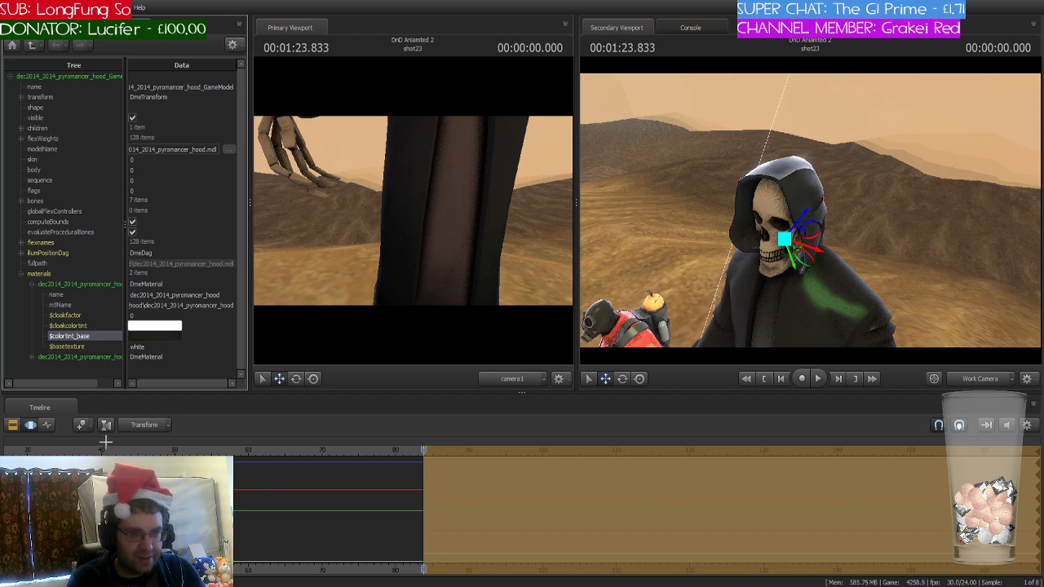
drag(770, 318, 580, 275)
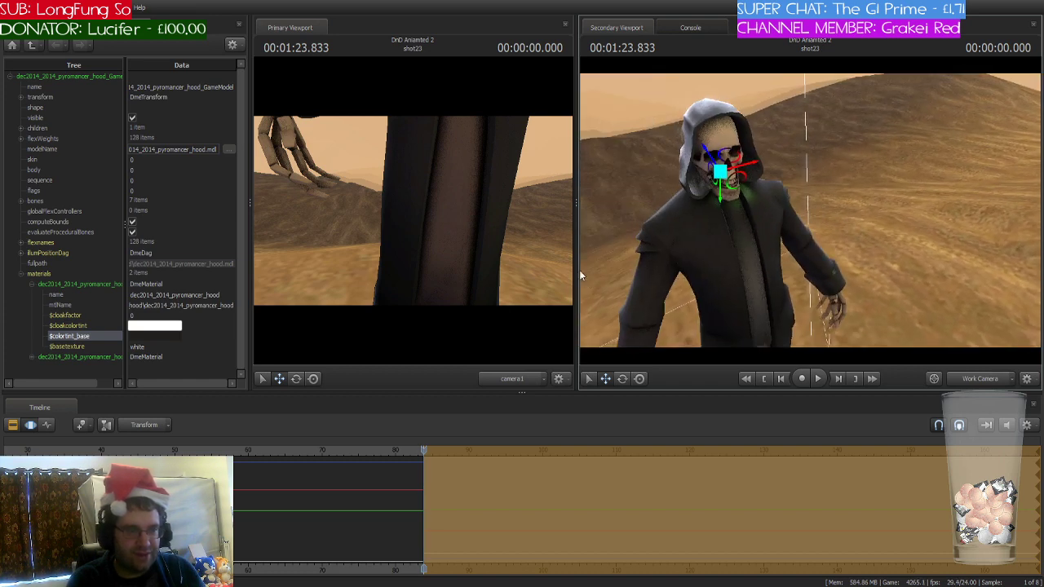
drag(809, 210, 809, 210)
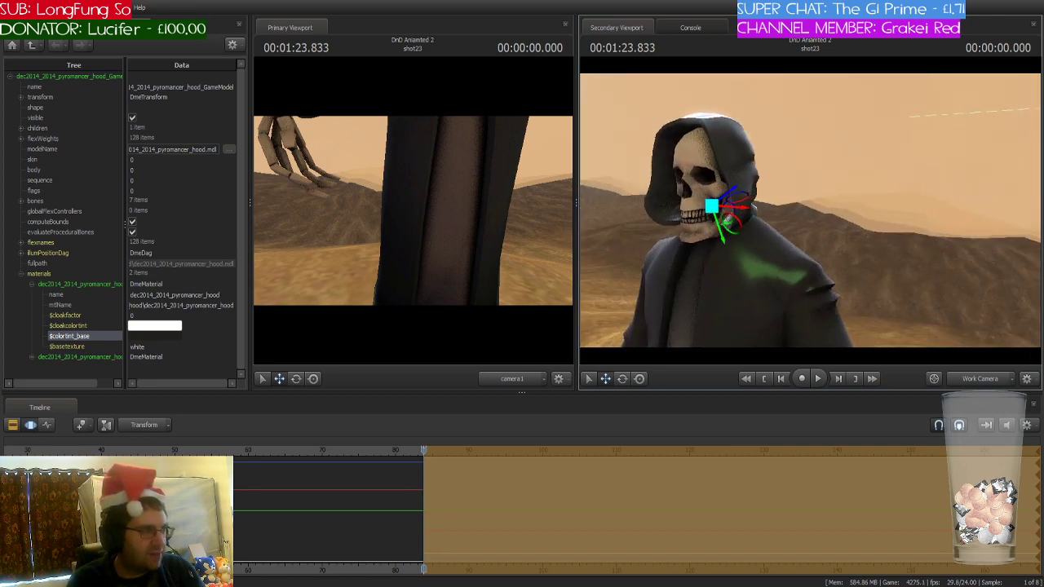
- Return to the hood's bones and raise bip_spine_3_scale slightly to enlarge the hood further
click(43, 27)
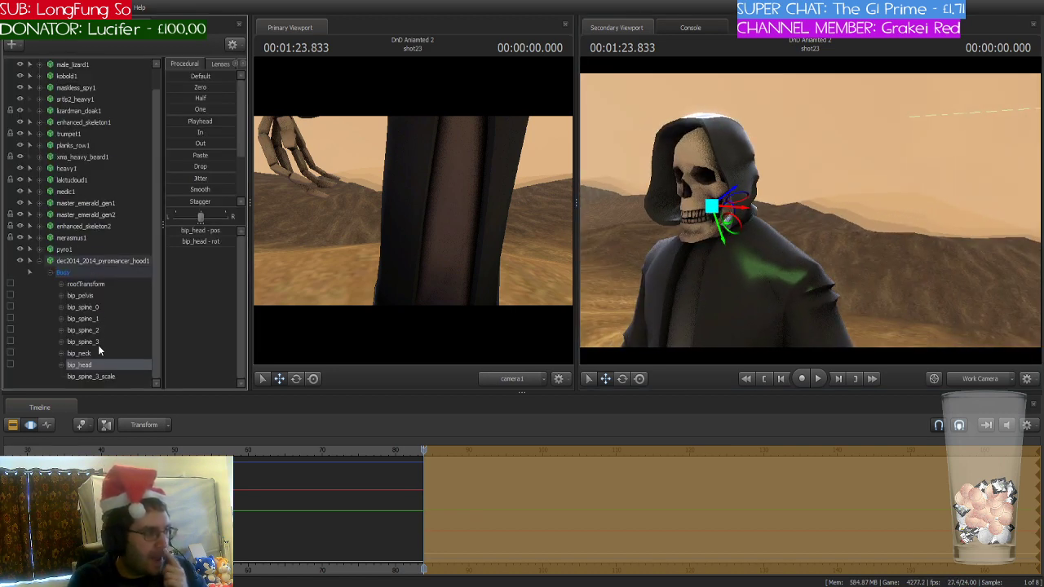
click(102, 376)
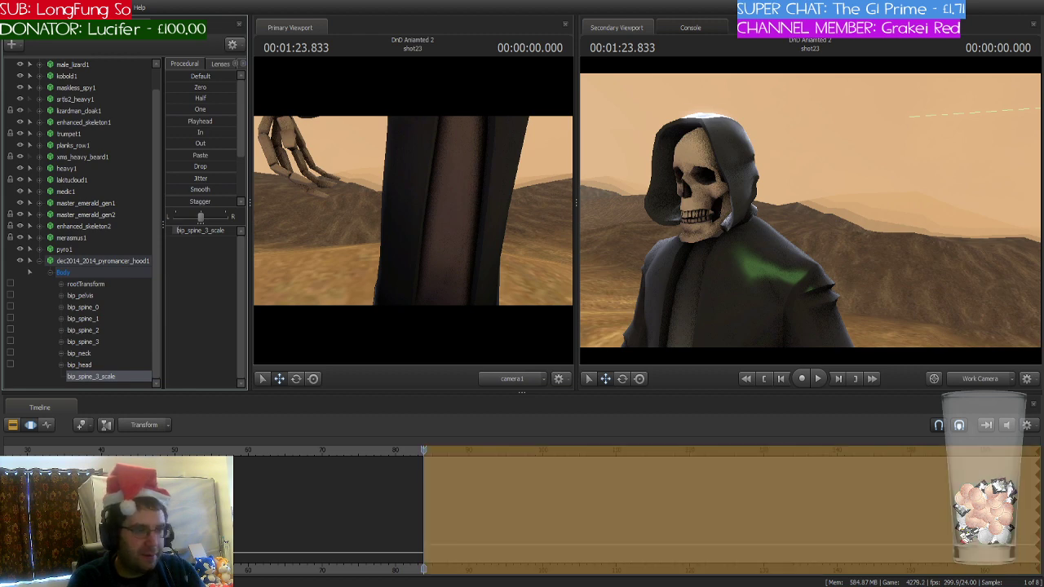
drag(180, 231, 184, 230)
drag(740, 235, 810, 214)
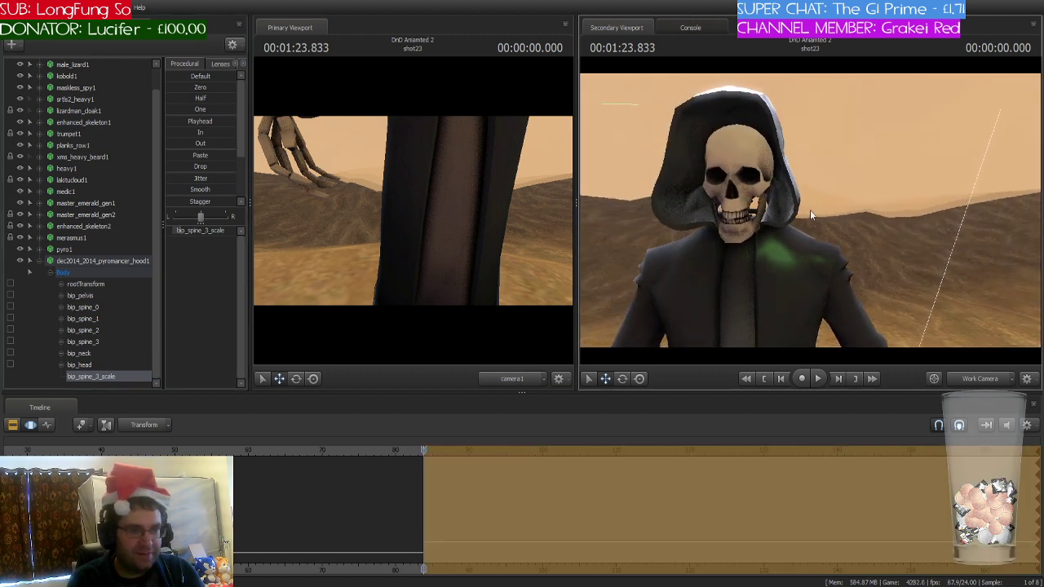
- Adjust the position of the enlarged hood so it fits around the skull and meets the robe's collar
click(97, 262)
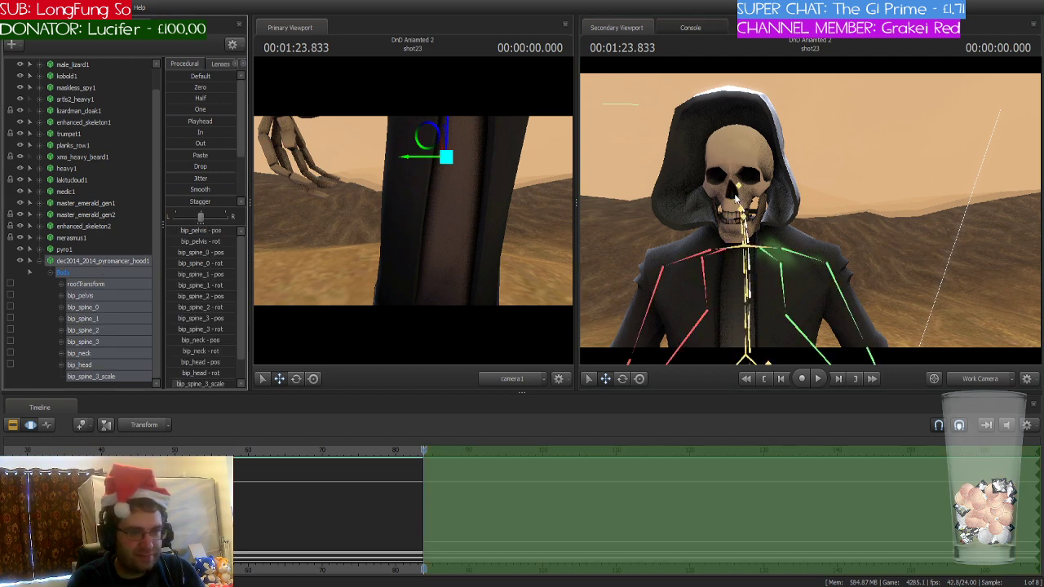
click(736, 196)
drag(737, 197, 792, 211)
drag(711, 190, 991, 230)
- Try to lock the pyromancer hood to merasmus1 and delete the pyro1 model
click(76, 238)
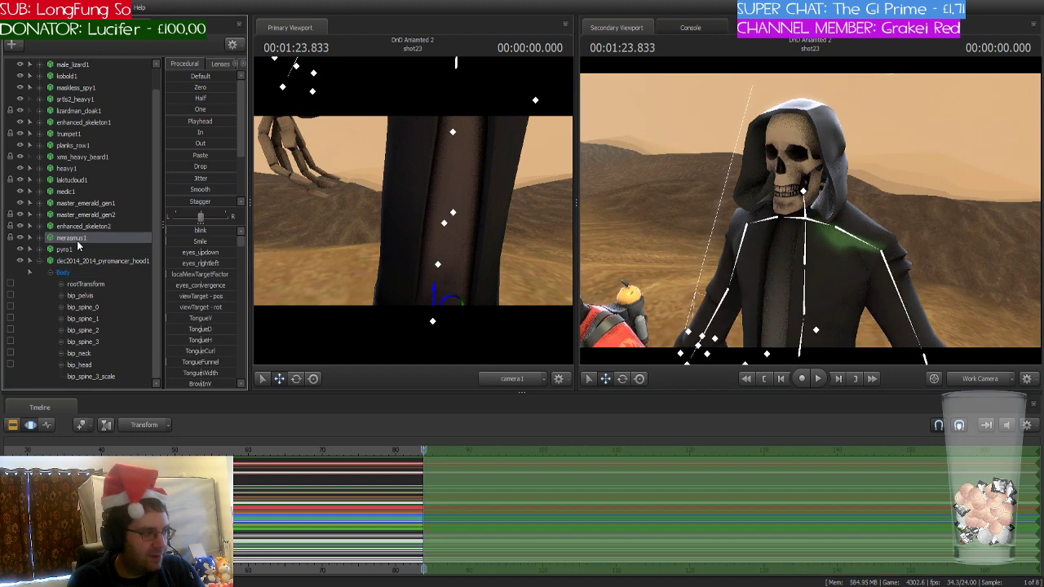
click(40, 261)
drag(78, 258, 108, 285)
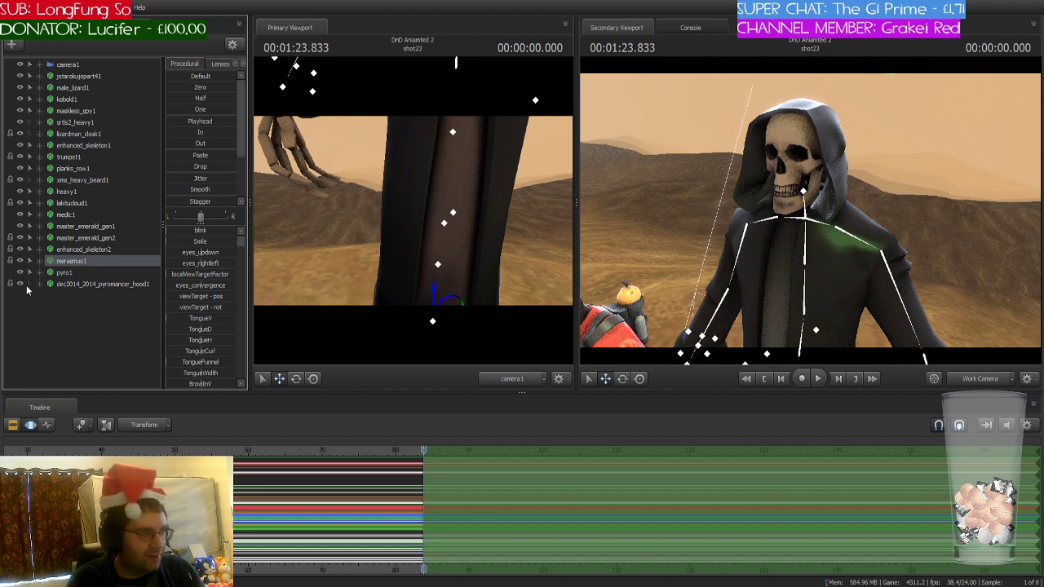
click(61, 272)
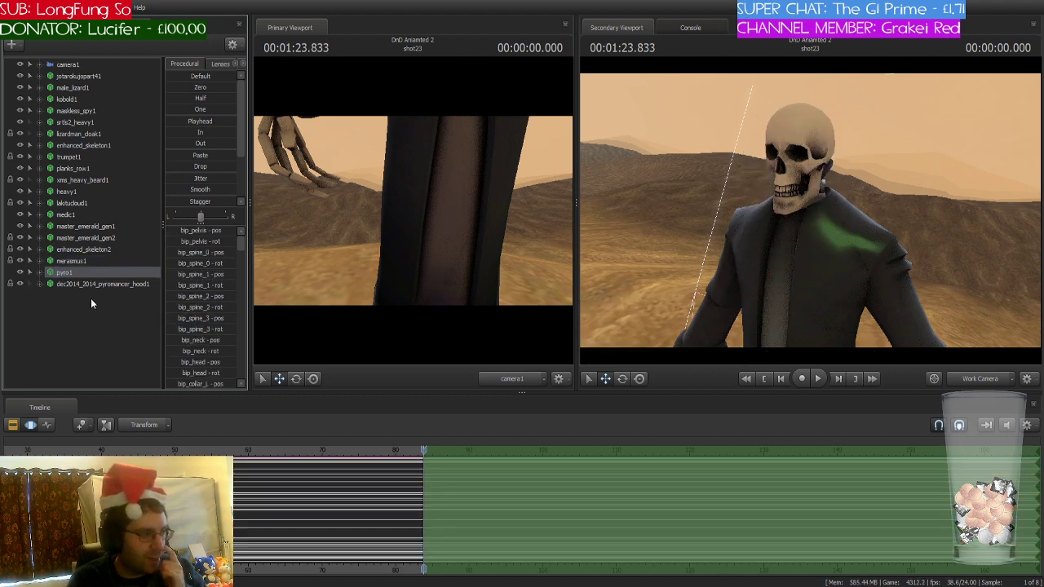
key(Delete)
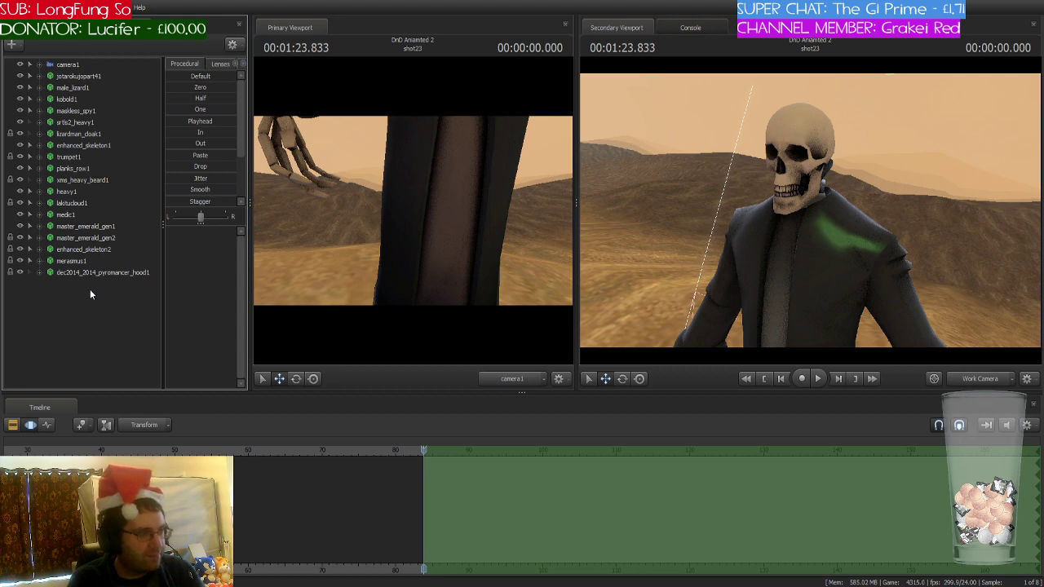
- Undo the deletion of pyro1 and the hood's lock to merasmus1
drag(751, 253, 804, 251)
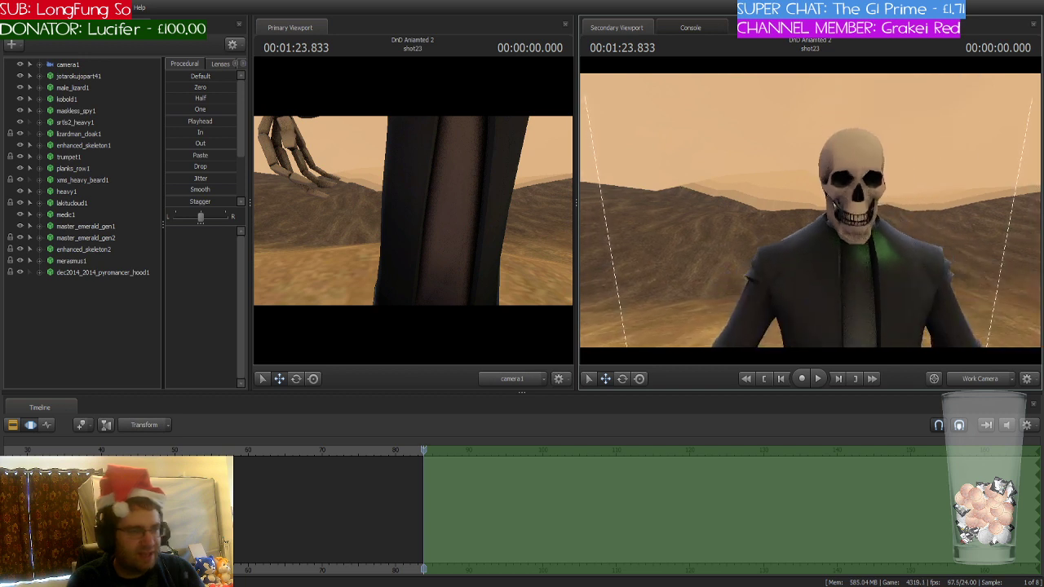
key(ctrl+z)
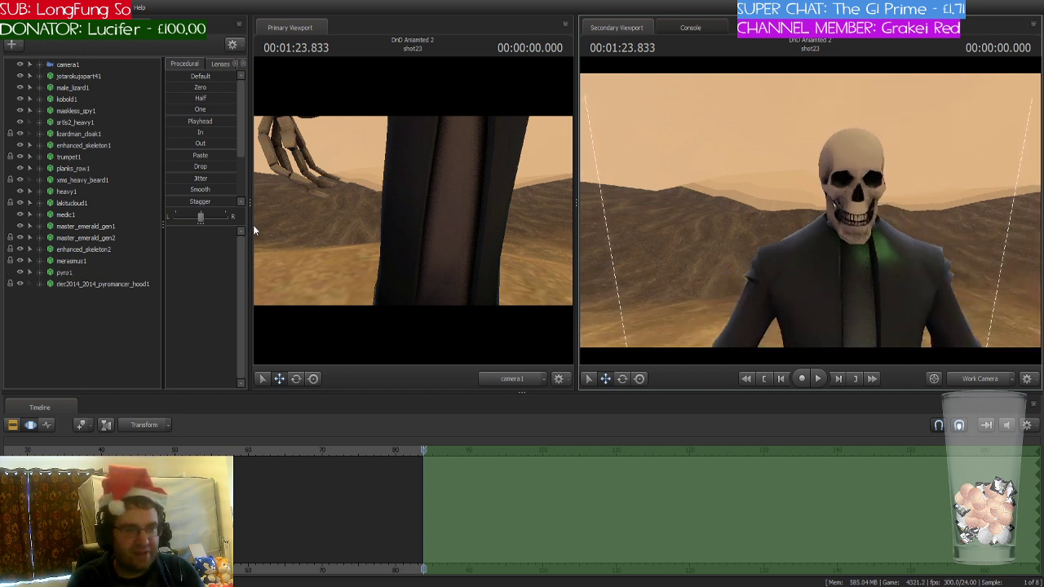
key(ctrl+z)
drag(809, 211, 865, 211)
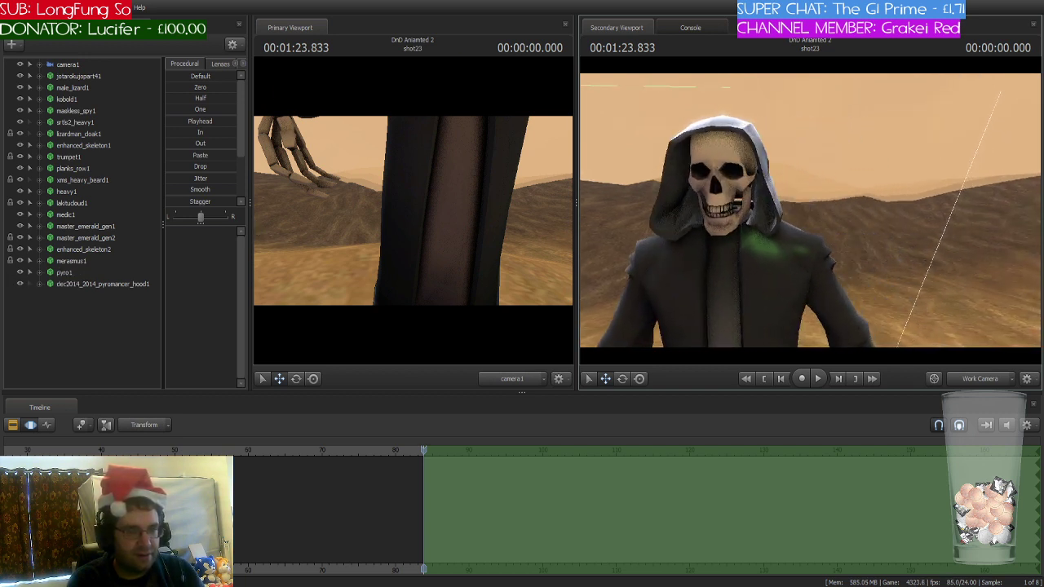
- Delete the pyro1 model while leaving the pyromancer hood unlocked
click(63, 272)
key(Delete)
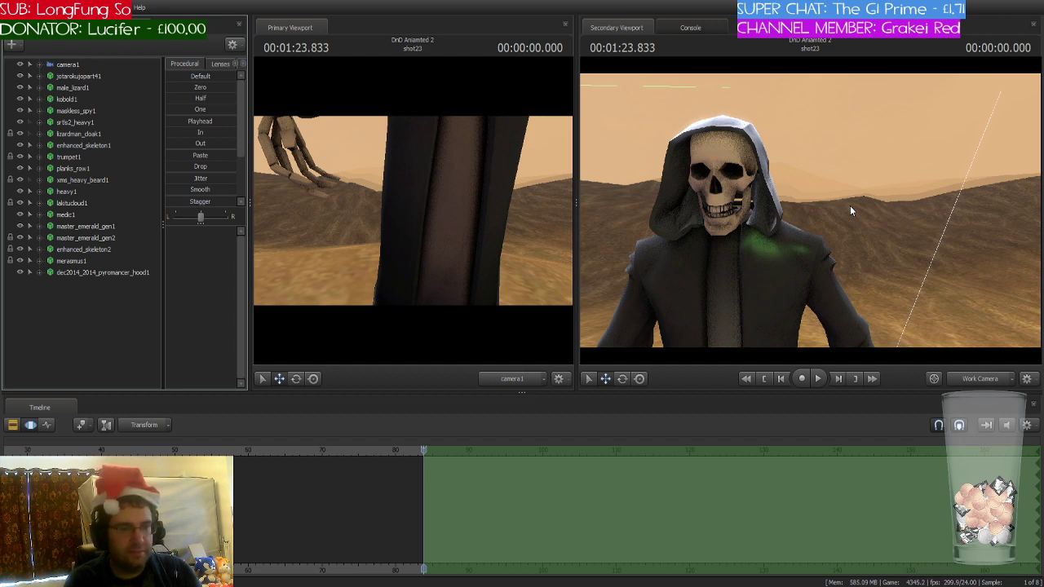
drag(850, 206, 808, 209)
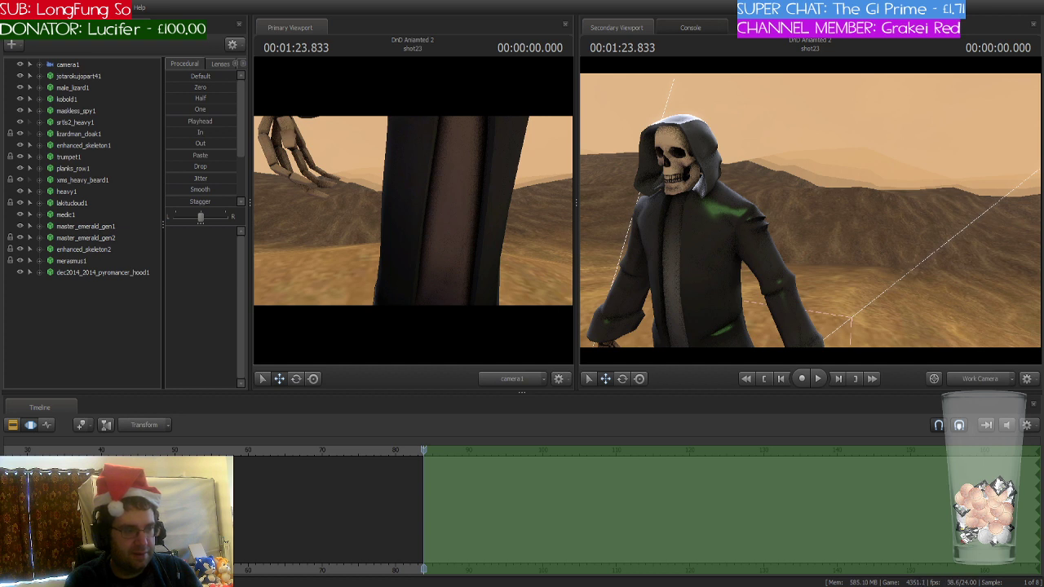
- Examine the hooded skeleton from the front and from a distance in the desert scene
drag(805, 315, 885, 300)
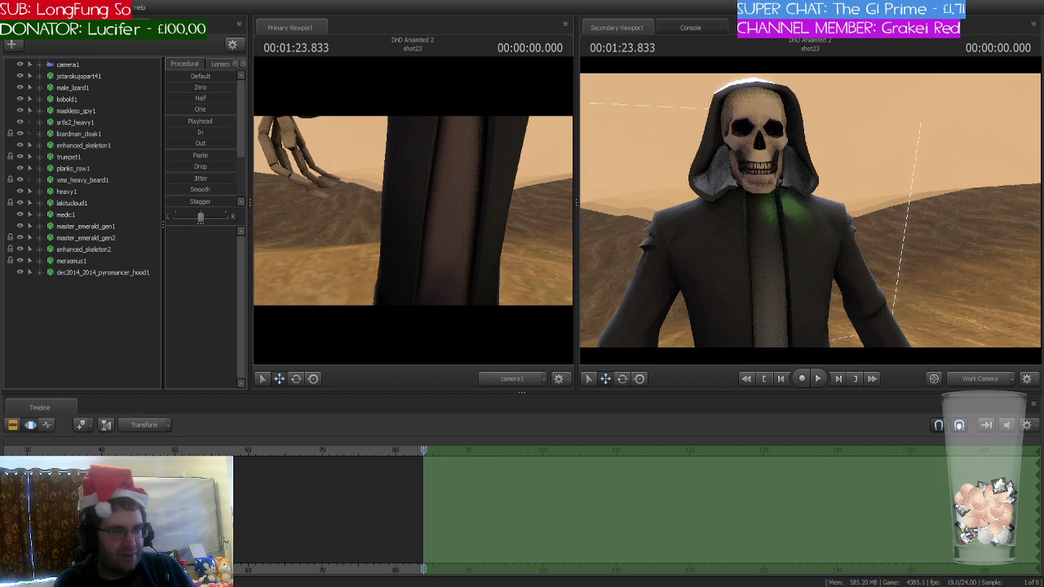
drag(847, 128, 893, 175)
key(s)
key(w)
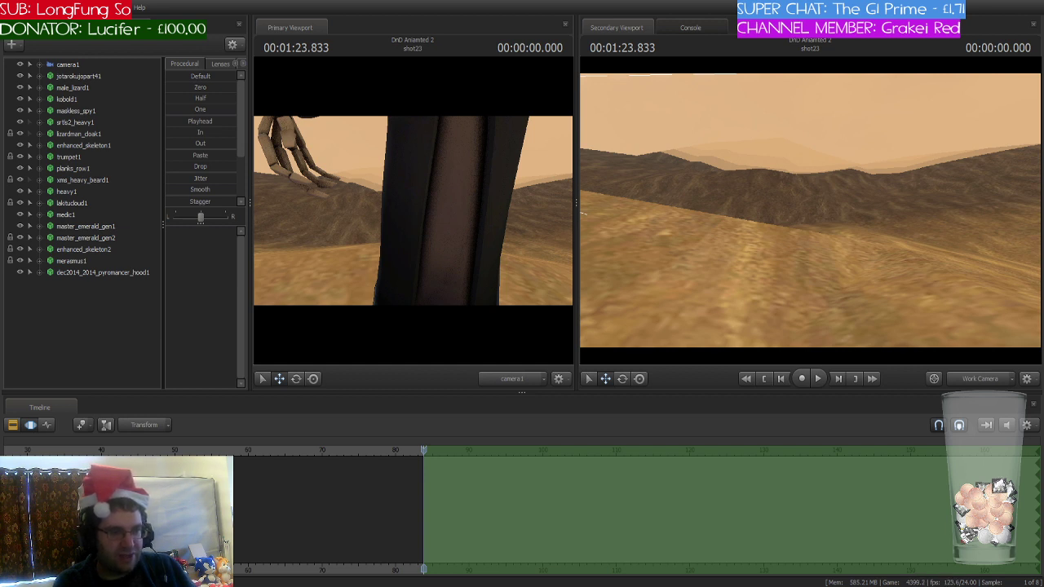
key(f)
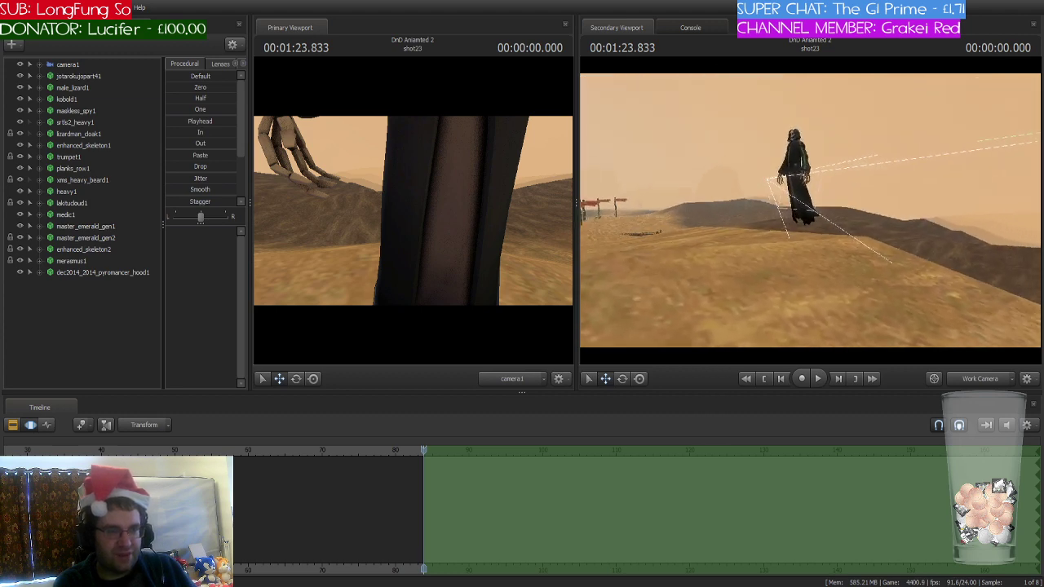
- Rotate merasmus1's left upper arm and left lower arm to adjust the robed skeleton's arm pose
key(w)
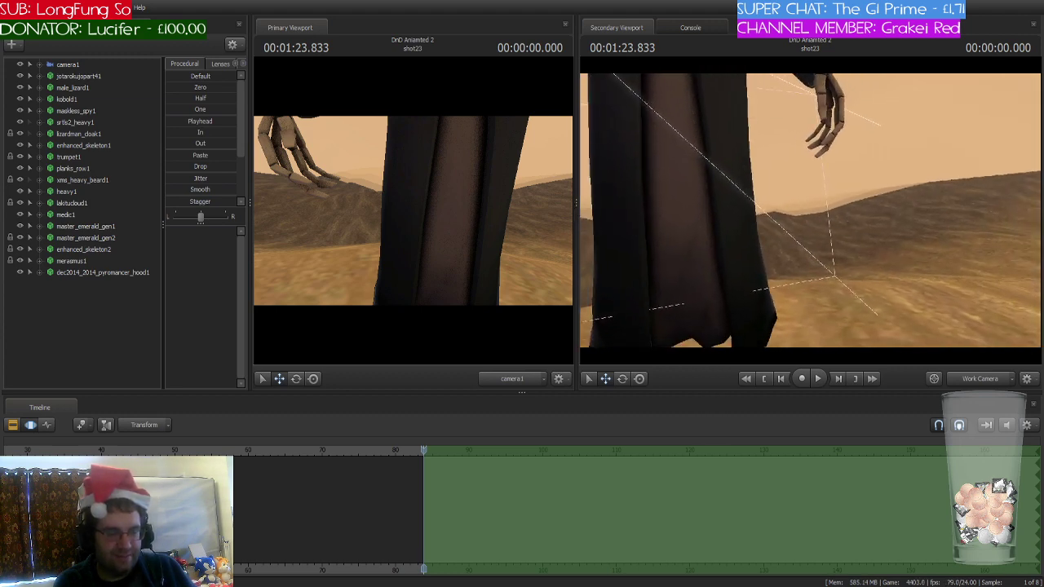
key(s)
key(w)
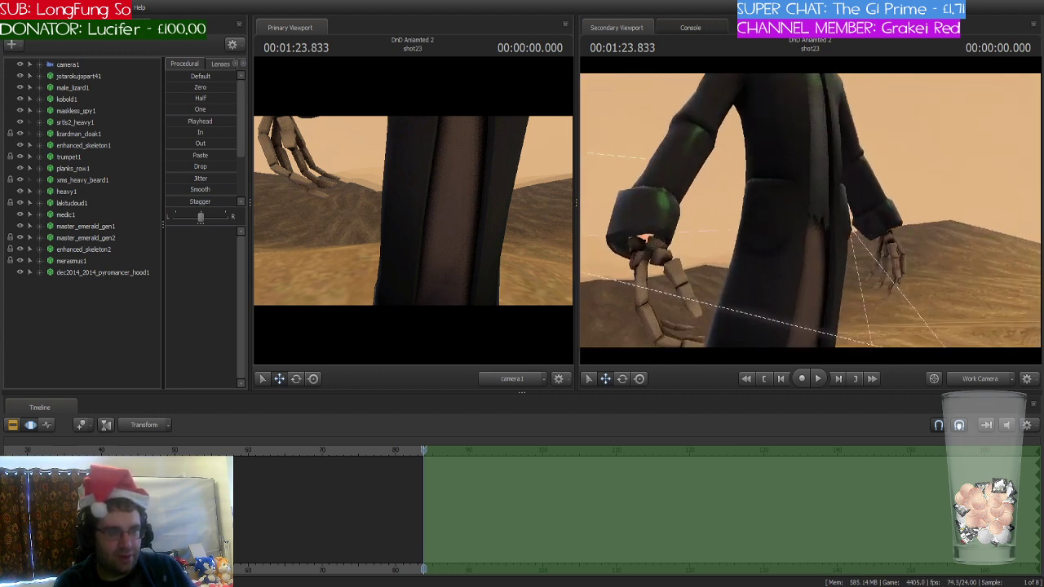
key(s)
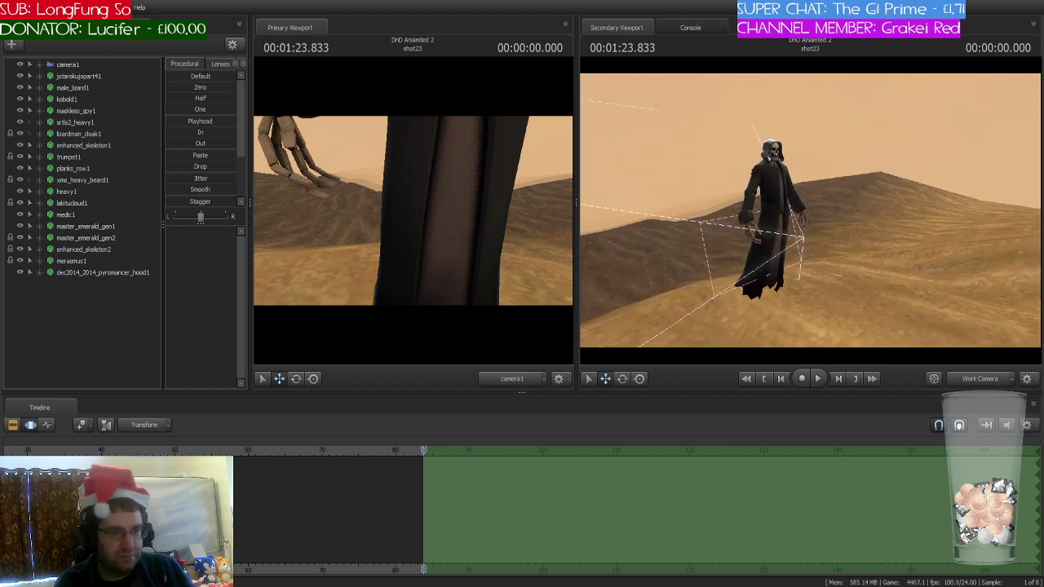
key(w)
key(s)
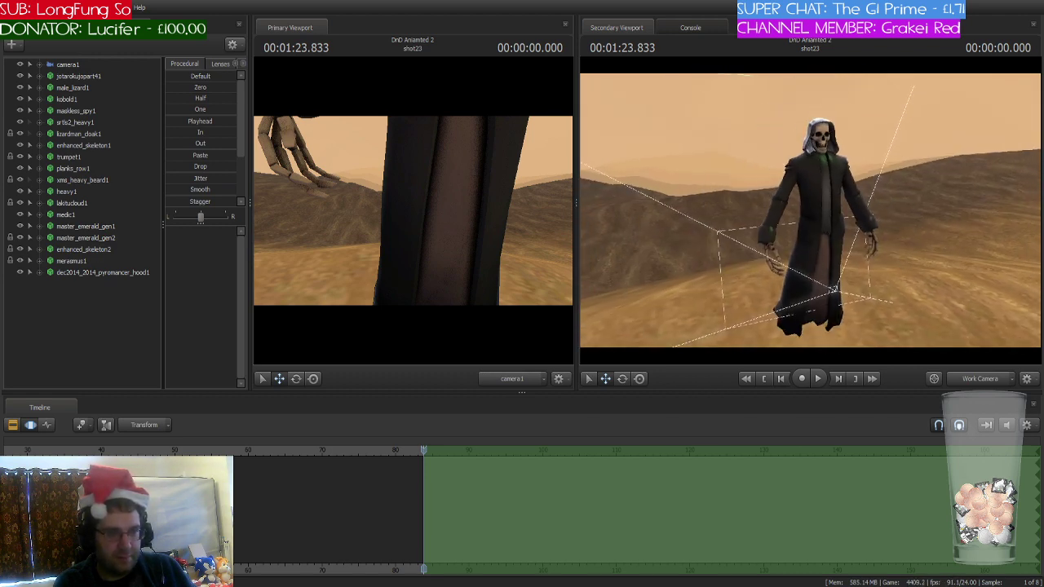
key(w)
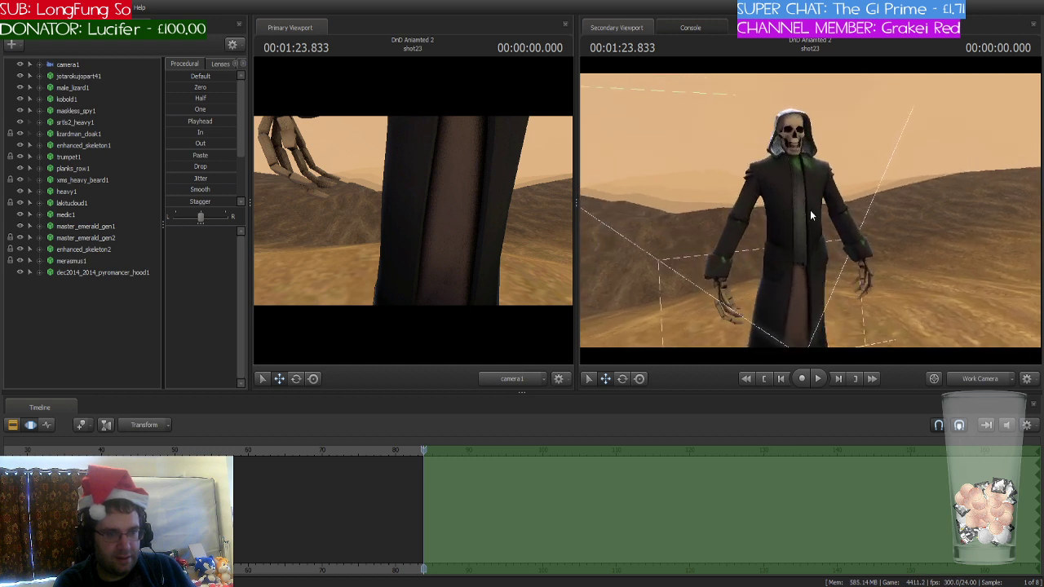
click(810, 209)
click(838, 202)
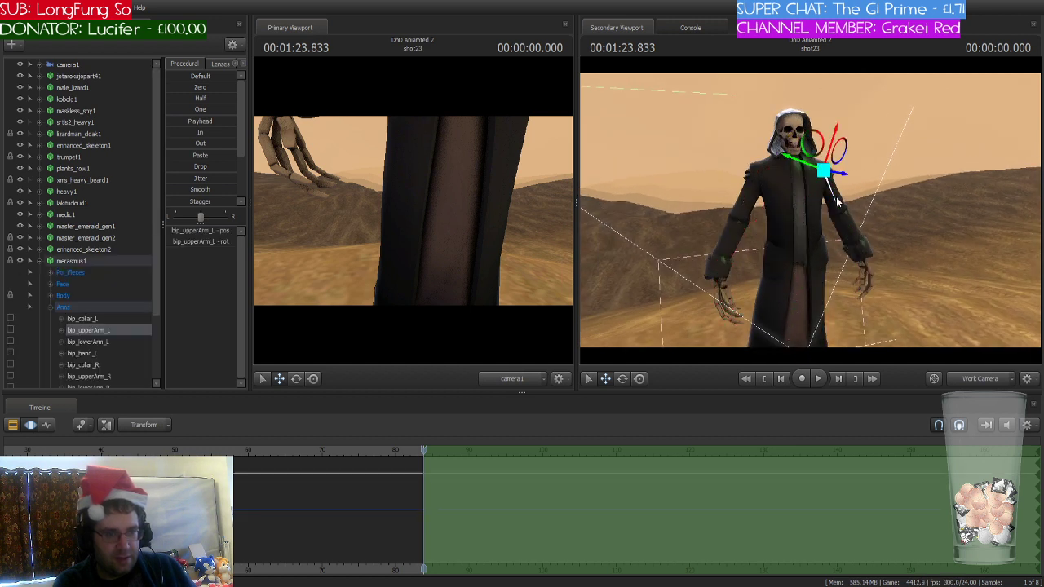
key(e)
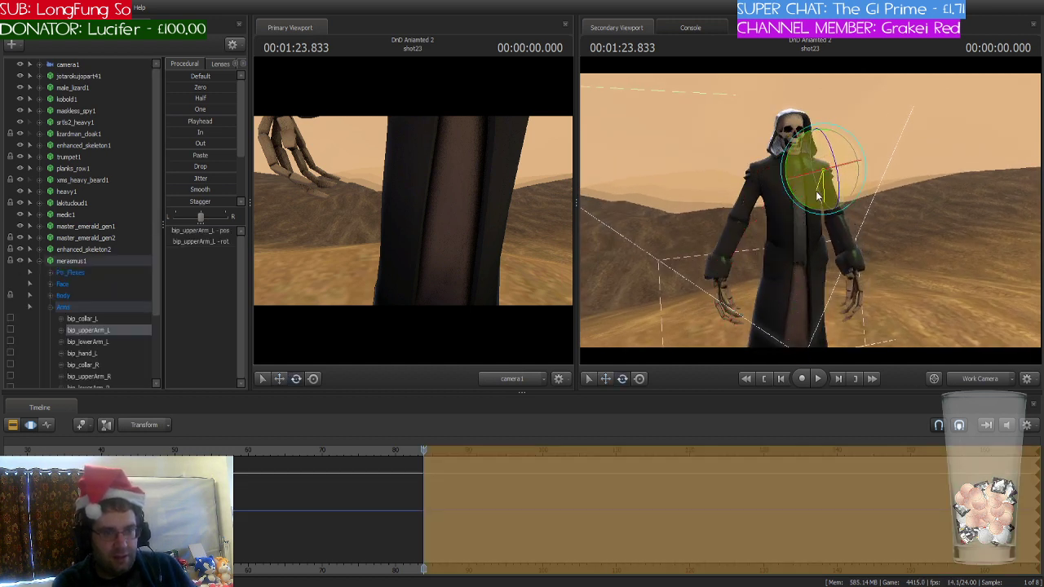
click(848, 229)
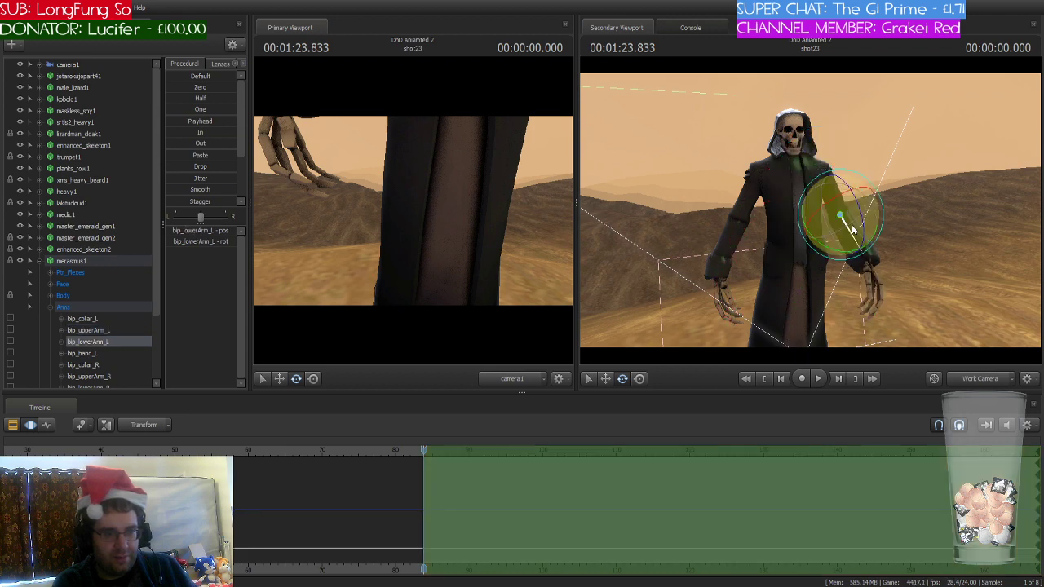
drag(843, 218, 883, 227)
- Examine the fit of the pyromancer hood around the skull up close and the whole figure from above
key(w)
key(s)
key(w)
key(w)
key(s)
key(s)
key(w)
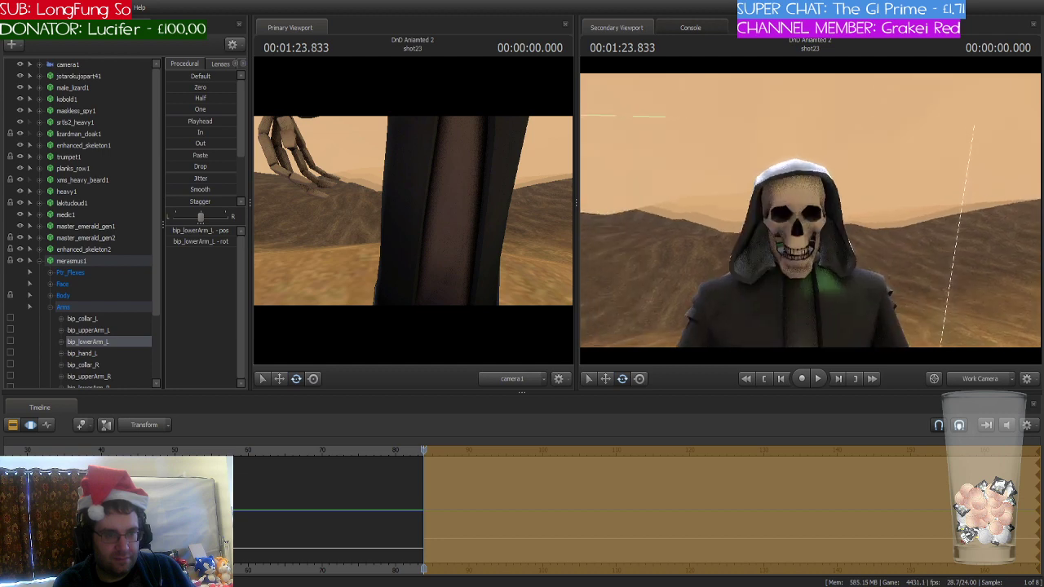
click(30, 261)
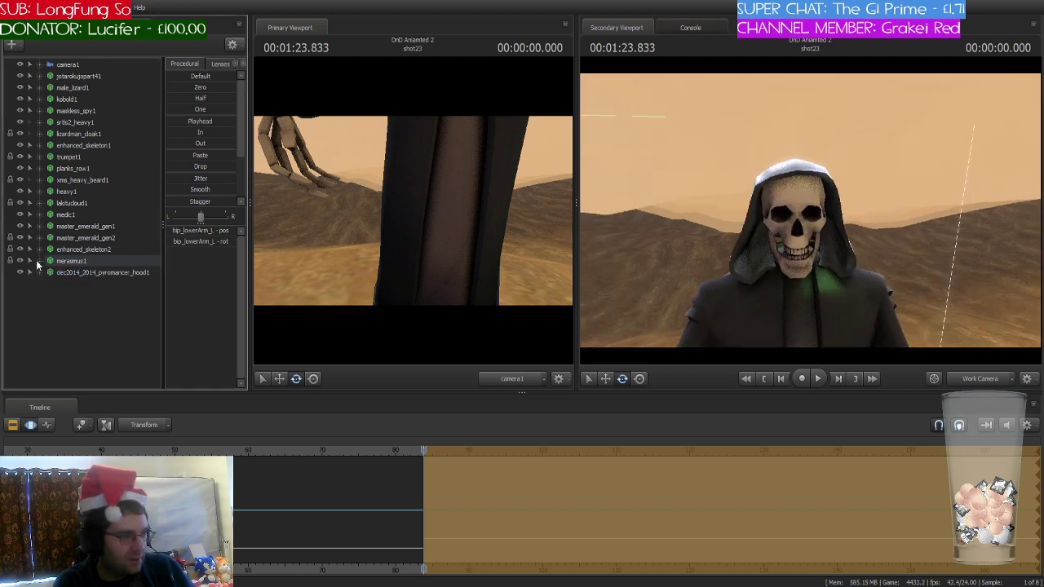
click(90, 274)
key(f)
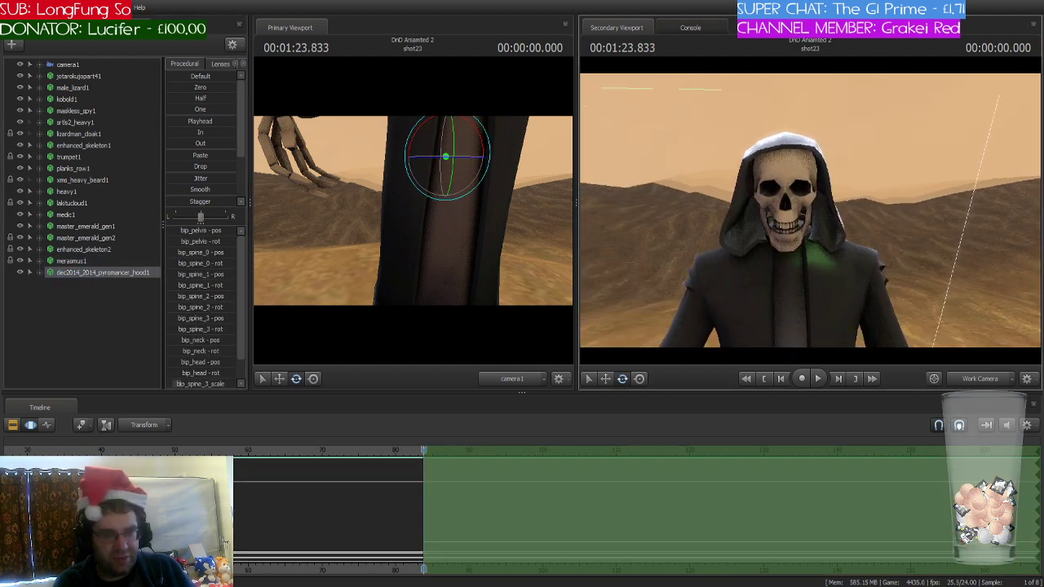
drag(809, 211, 848, 318)
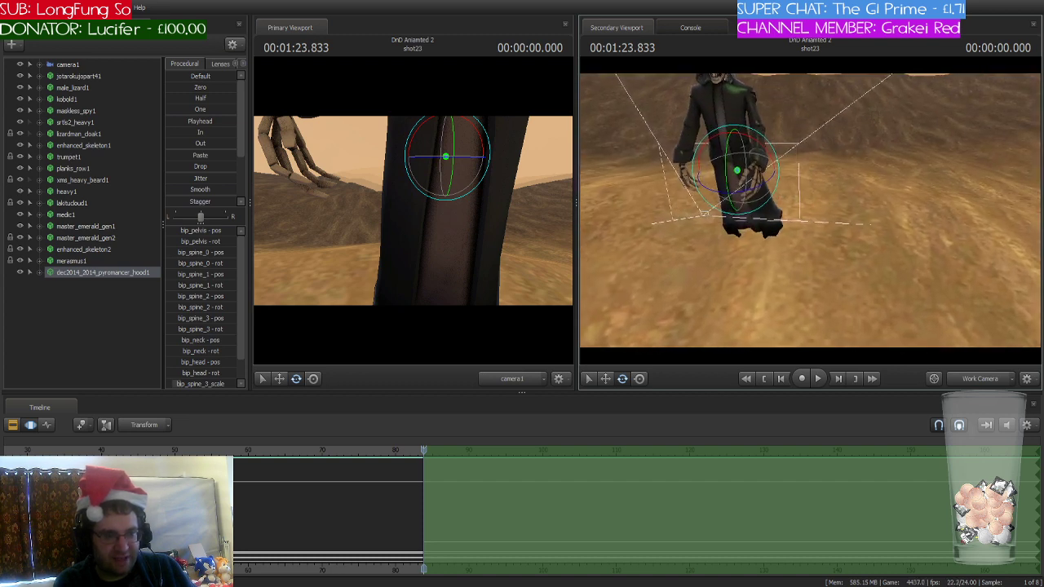
- Move enhanced_skeleton2, merasmus1 and the pyromancer hood together farther back from camera1
click(103, 250)
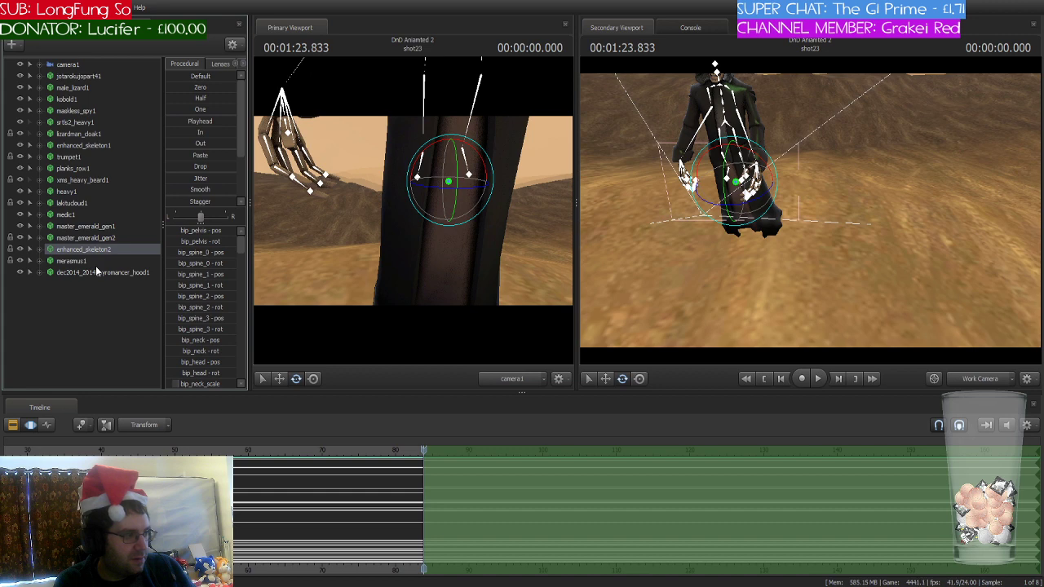
shift+click(95, 270)
key(w)
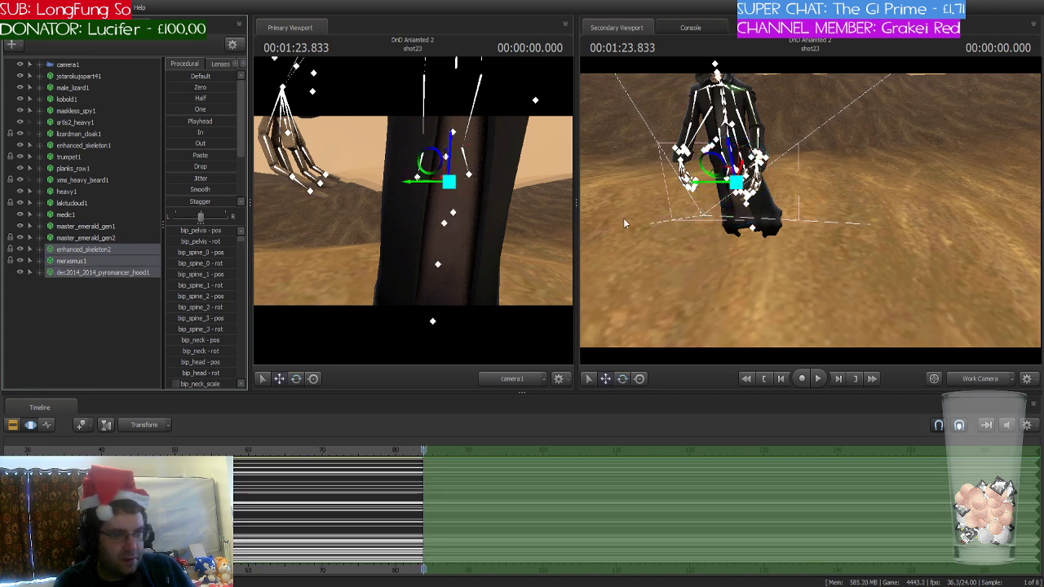
drag(734, 180, 744, 139)
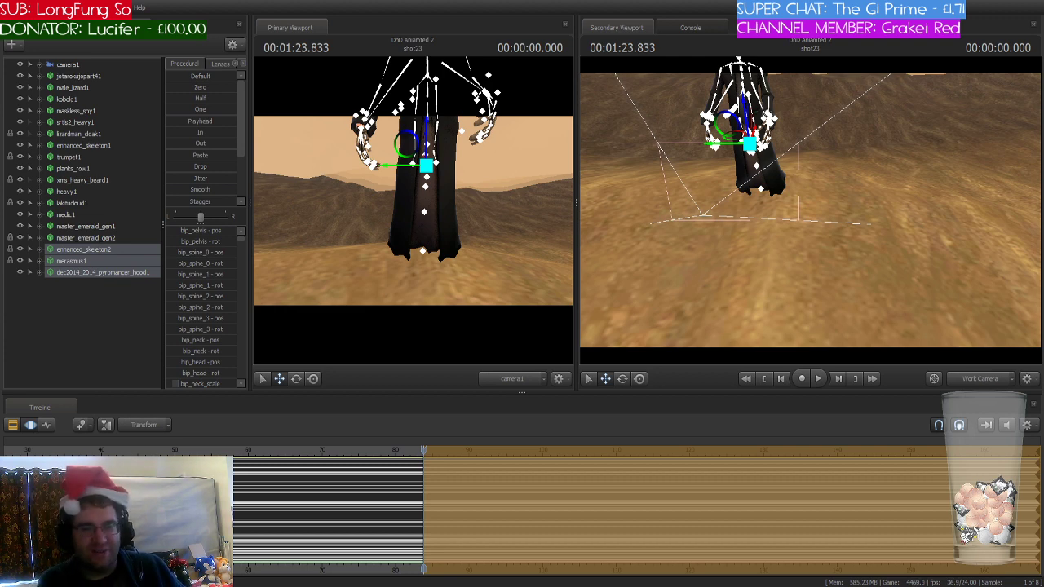
- Shift the skeleton, robe and hood together even farther from camera1 and lower toward the sand, then clear the selection
drag(811, 210, 820, 153)
key(w)
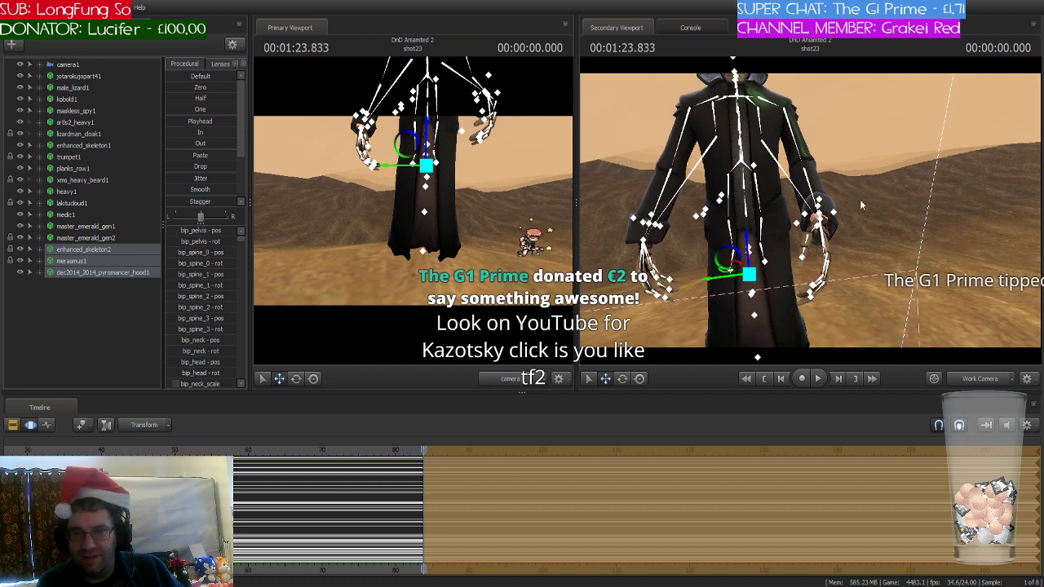
drag(879, 193, 872, 196)
key(s)
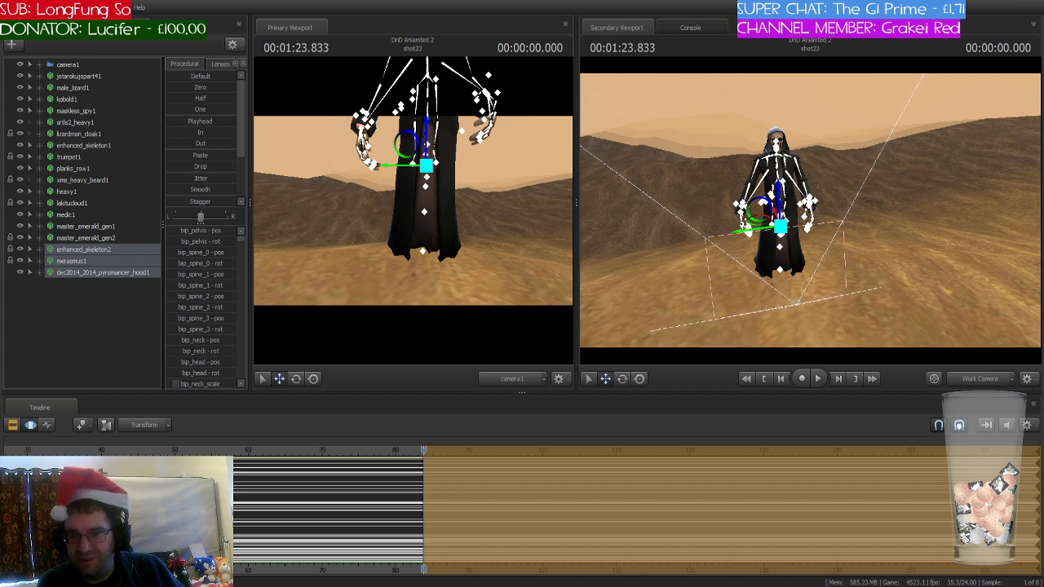
drag(809, 210, 880, 210)
key(f)
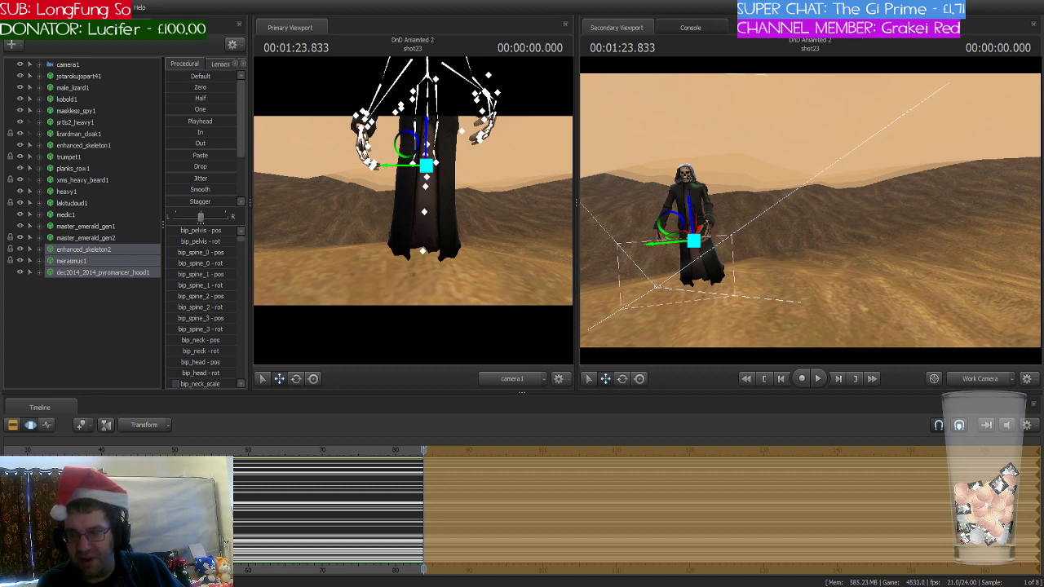
mouse_move(811, 215)
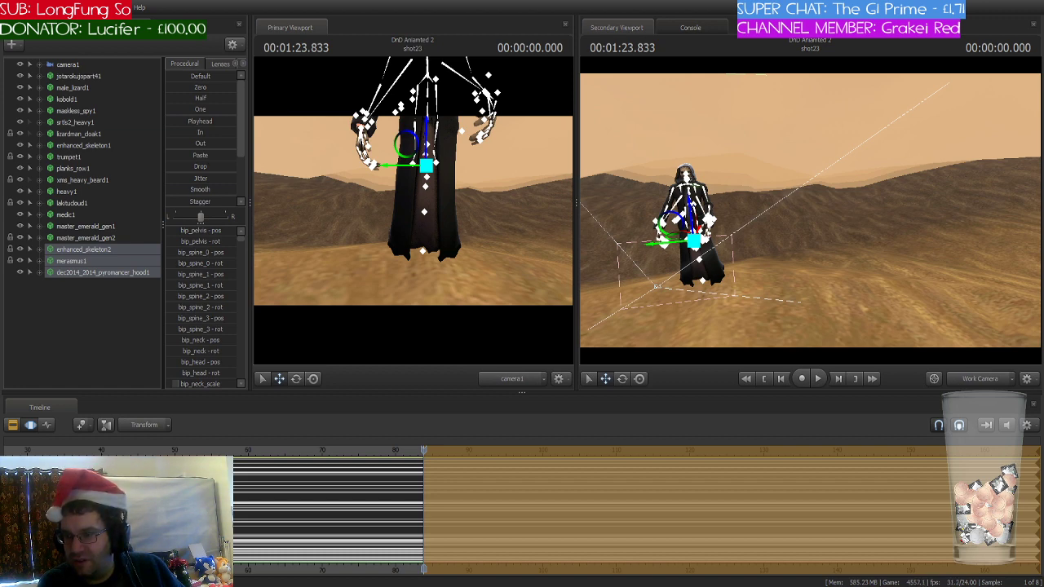
drag(810, 210, 846, 219)
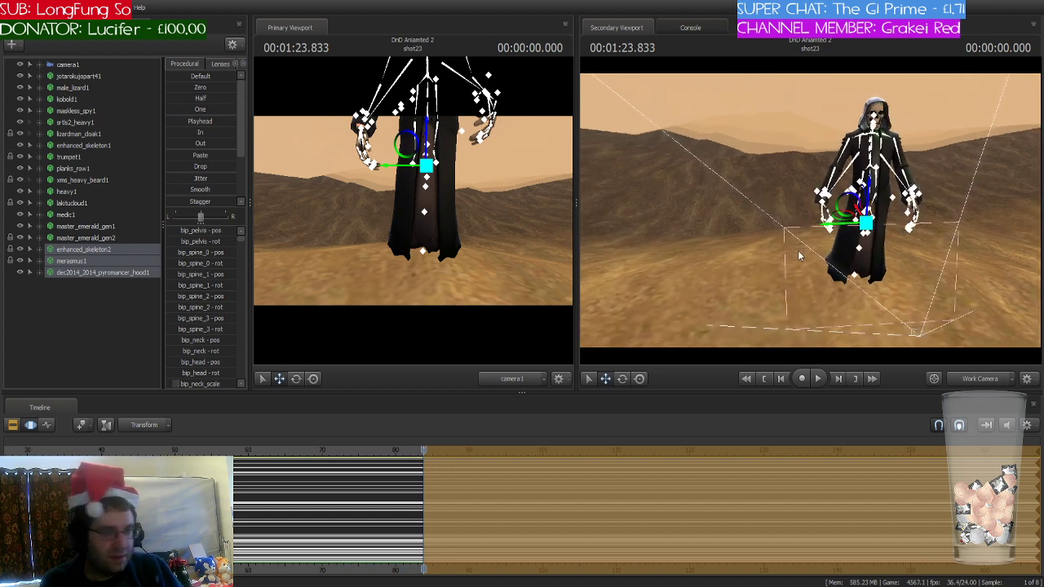
drag(838, 220, 853, 194)
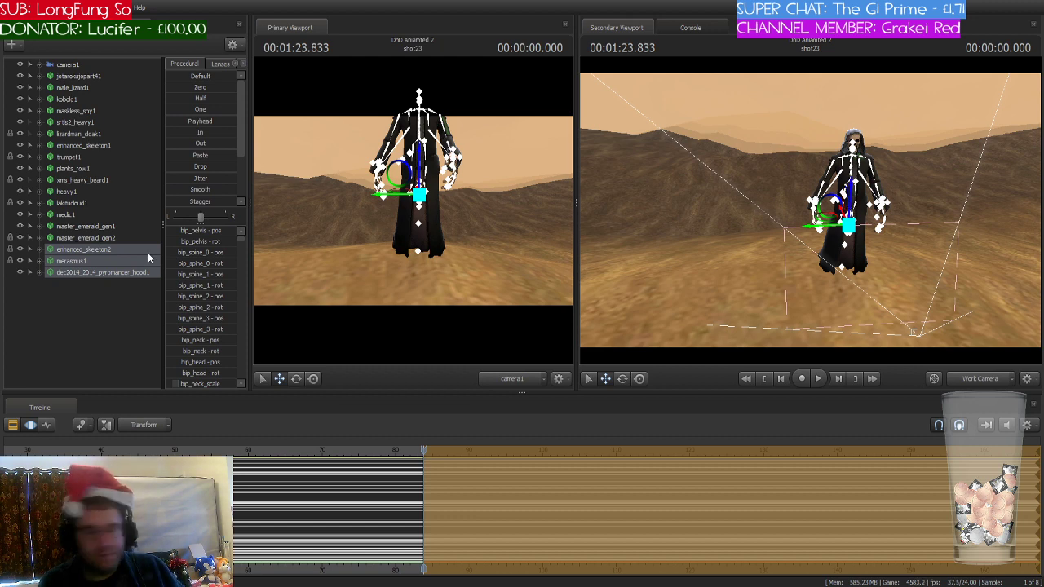
click(111, 301)
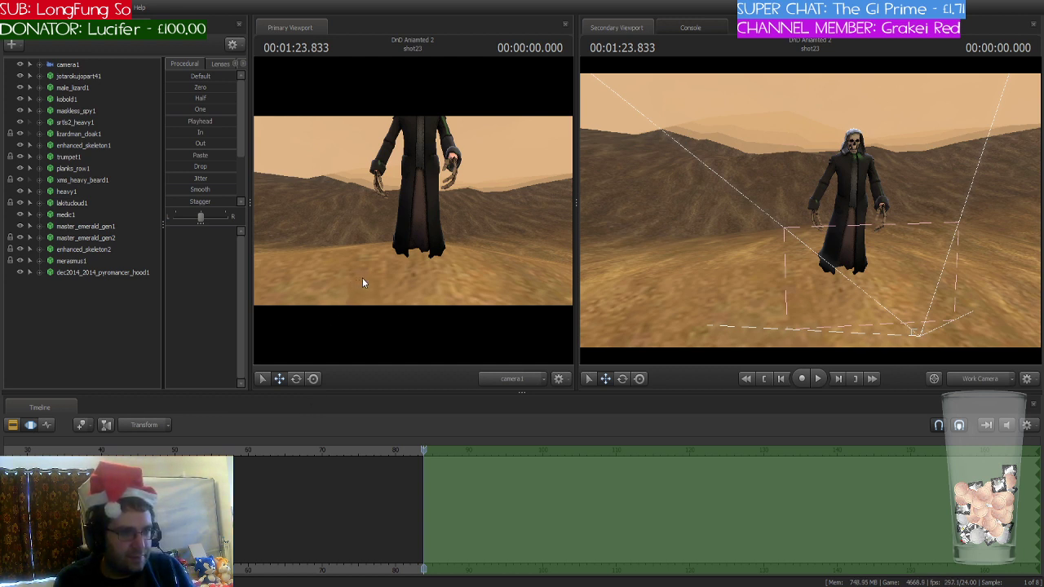
- Raise scythe1 from the ground to in front of the robed skeleton's waist, between its hands
drag(787, 261, 795, 327)
key(w)
key(s)
drag(795, 220, 840, 149)
key(s)
click(65, 282)
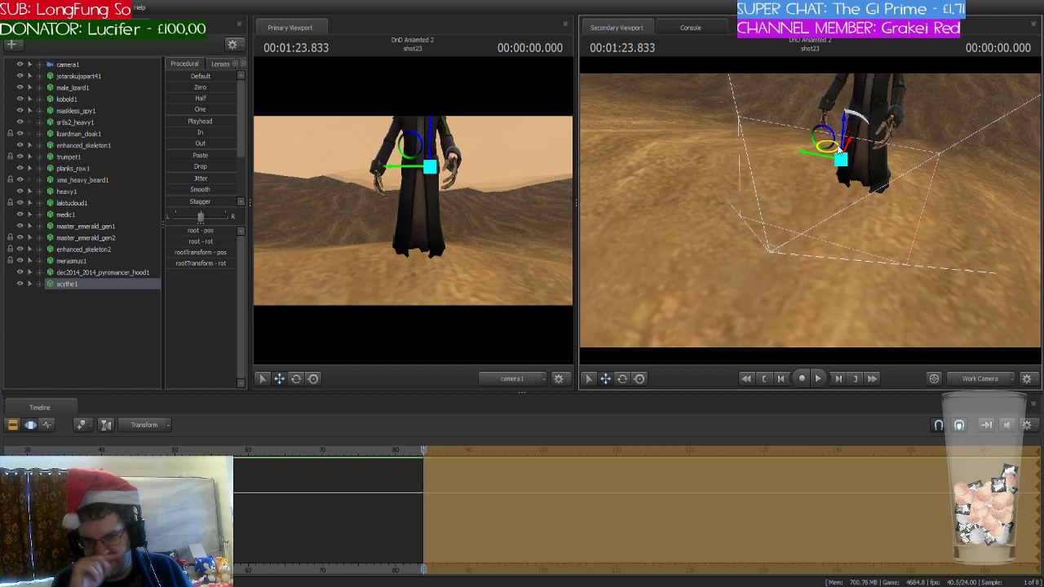
key(w)
mouse_move(866, 215)
mouse_down()
mouse_move(861, 139)
mouse_move(865, 214)
mouse_up()
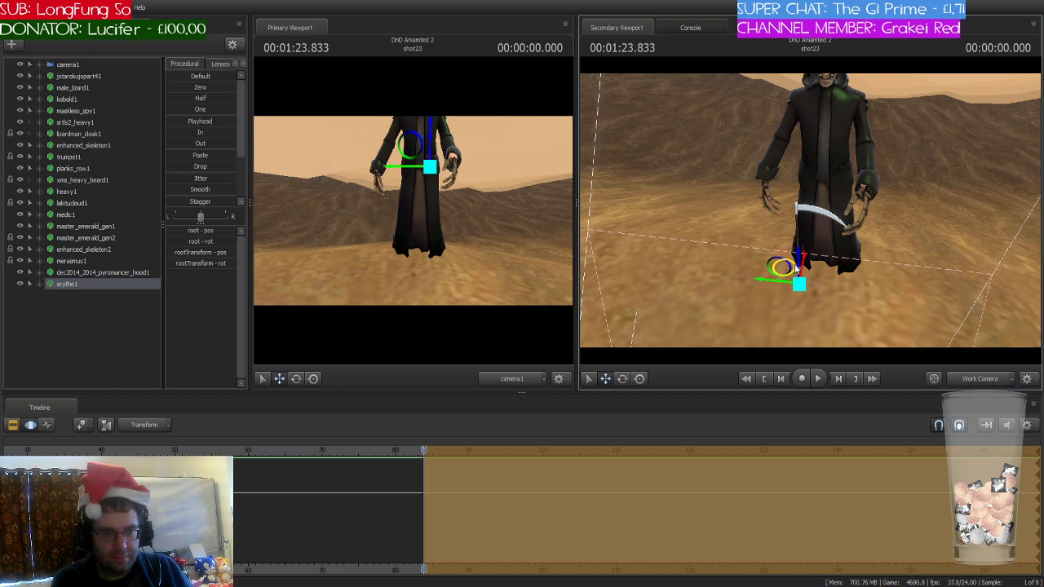
drag(795, 269, 807, 199)
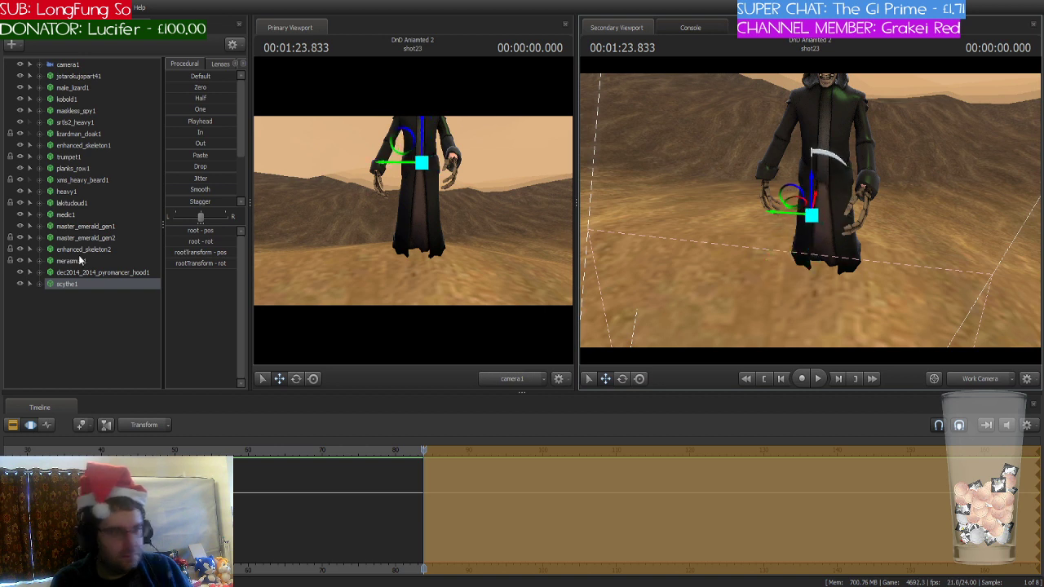
- Add a scale control to scythe1's rootTransform bone and select that control
click(37, 284)
click(49, 296)
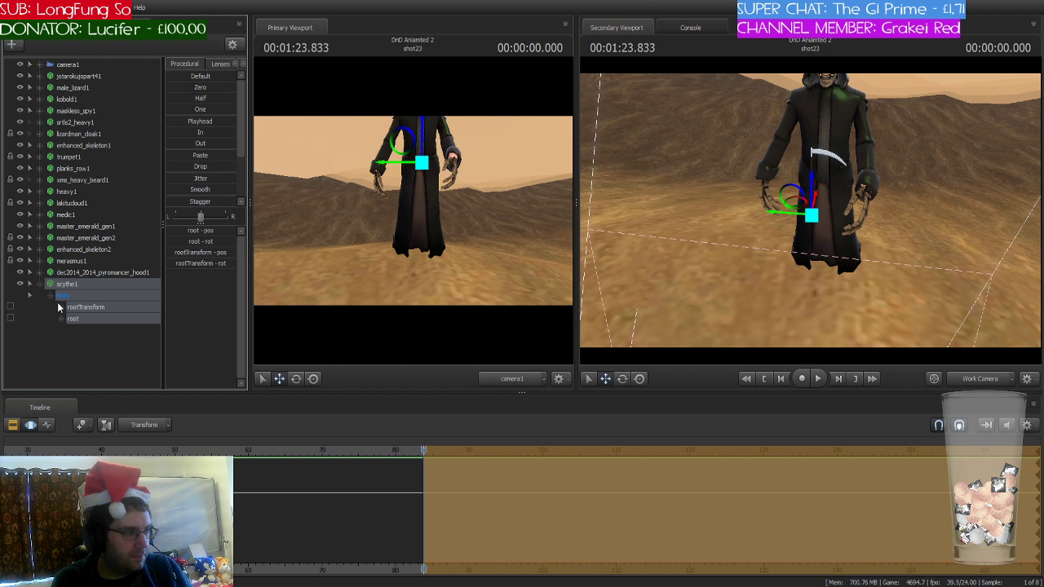
click(60, 308)
click(62, 308)
click(89, 307)
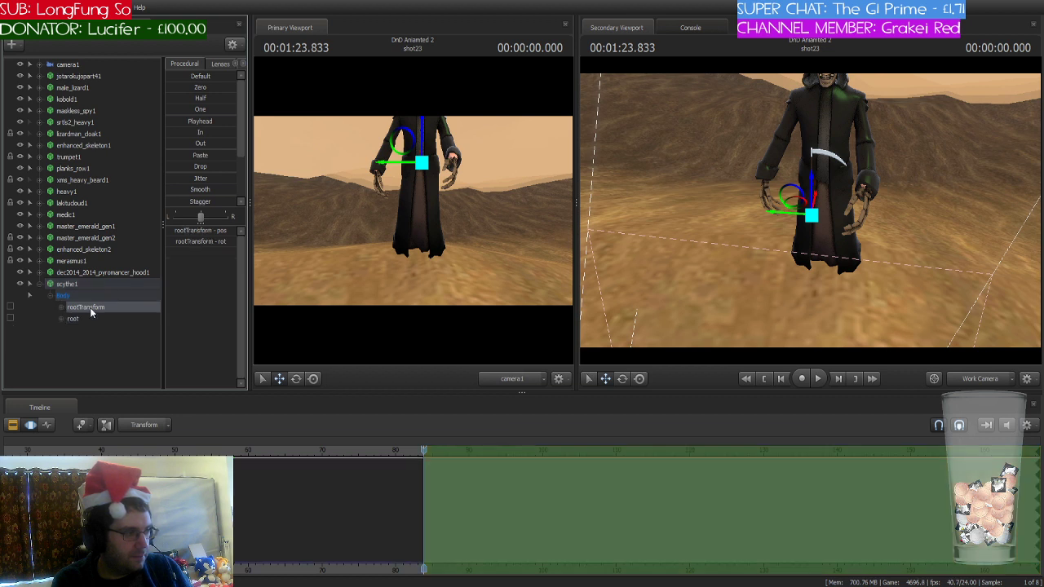
click(95, 330)
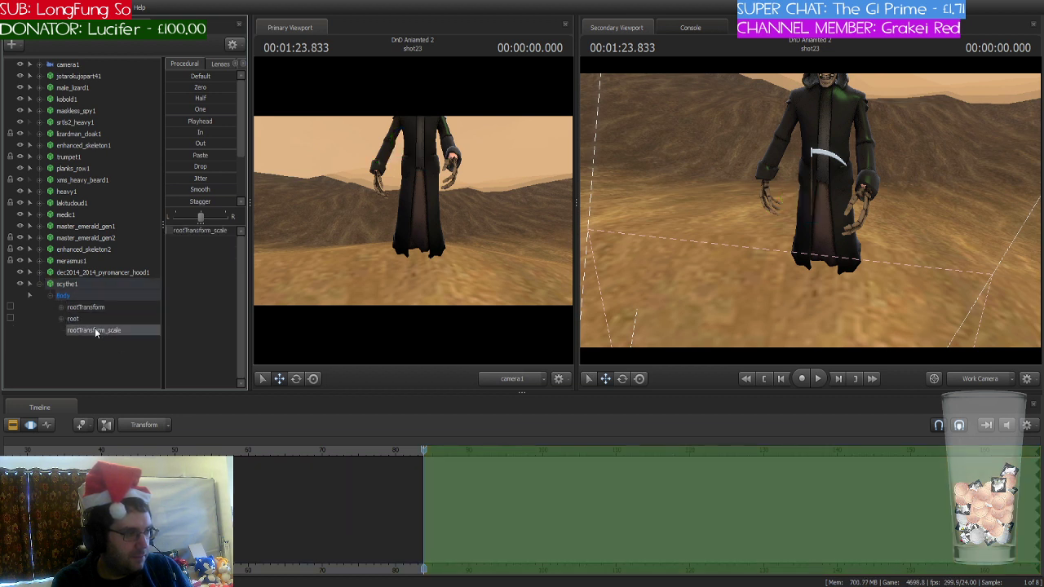
- Place the playhead at 00:01:26.125 in shot23 and enlarge scythe1 with its rootTransform_scale control
click(527, 487)
click(184, 230)
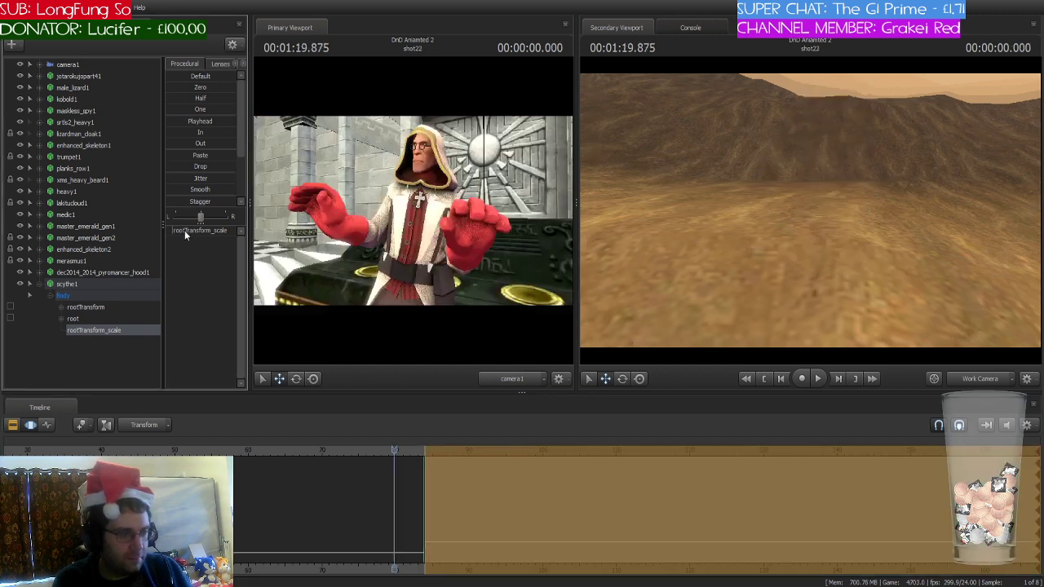
scroll(424, 489, up, 10)
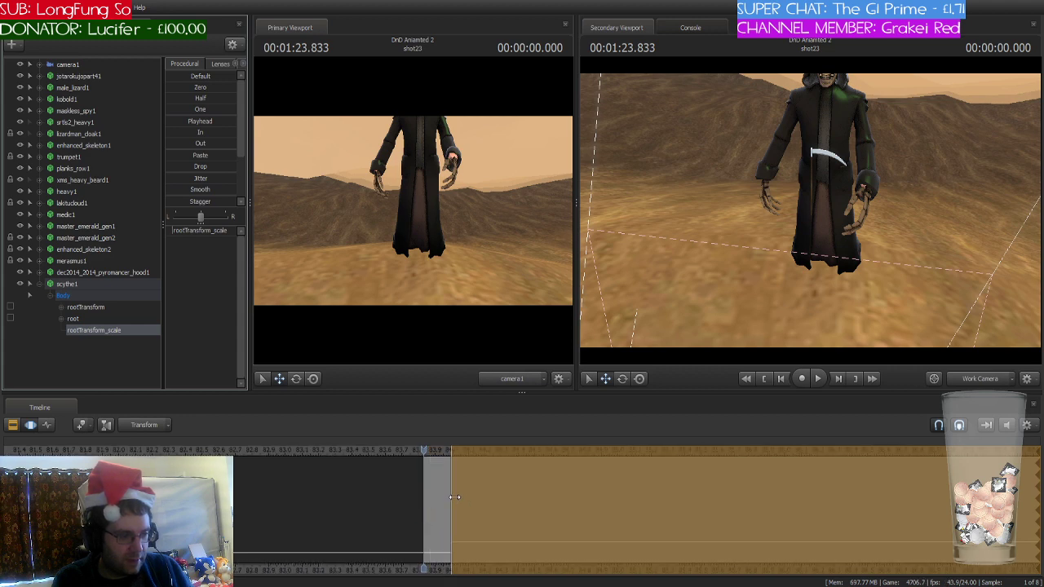
drag(458, 493, 692, 479)
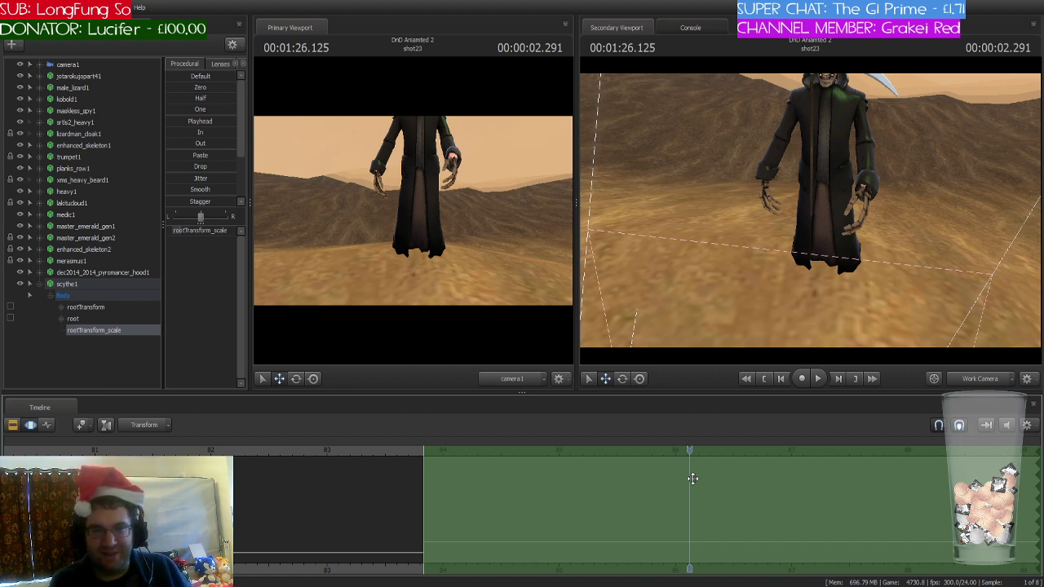
drag(726, 326, 754, 290)
drag(183, 232, 192, 226)
drag(338, 292, 338, 292)
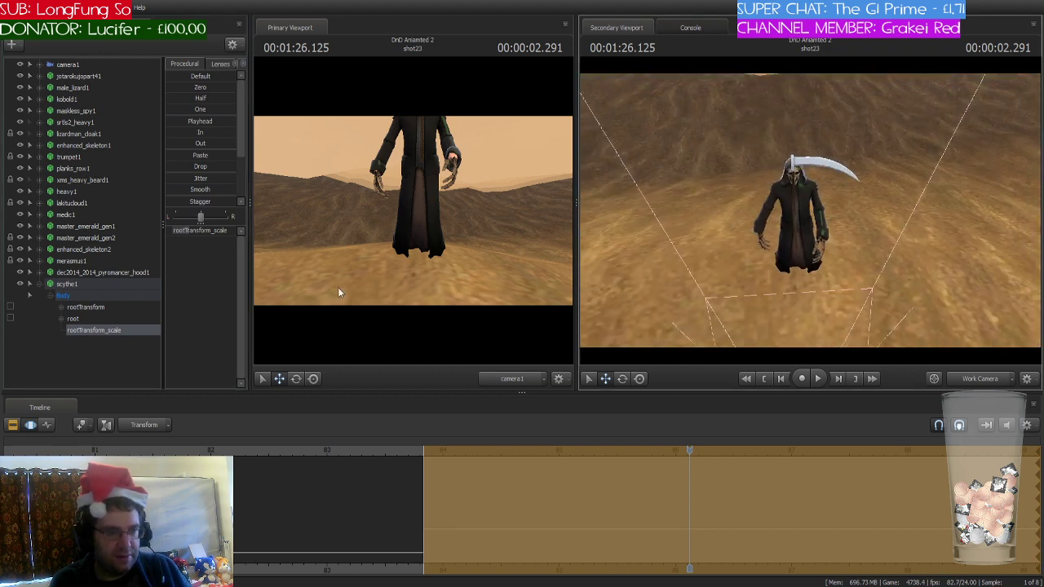
- Lower scythe1 toward the ground in front of the skeleton and enlarge it further with rootTransform_scale
click(106, 294)
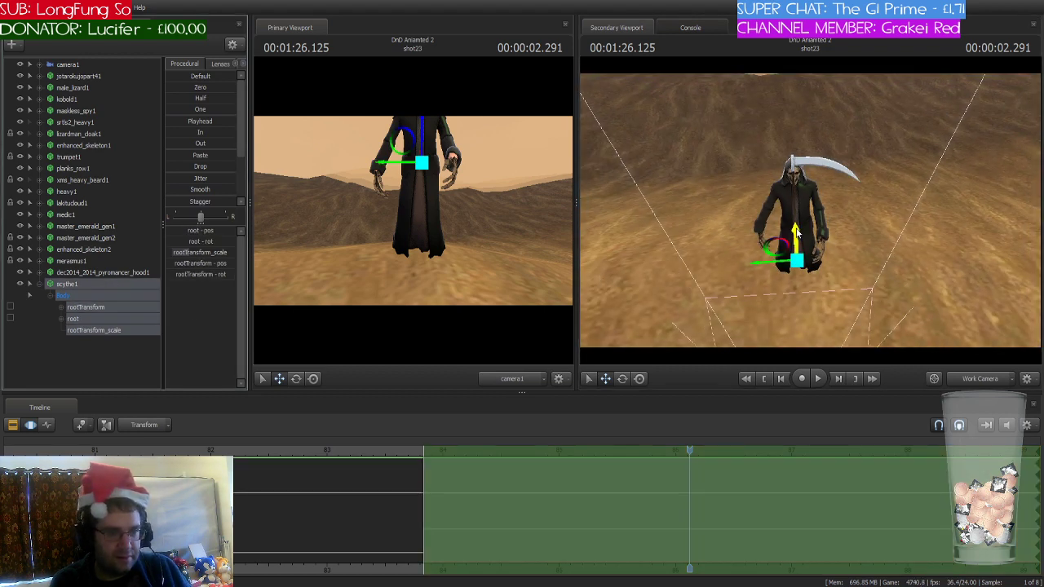
drag(797, 234, 799, 269)
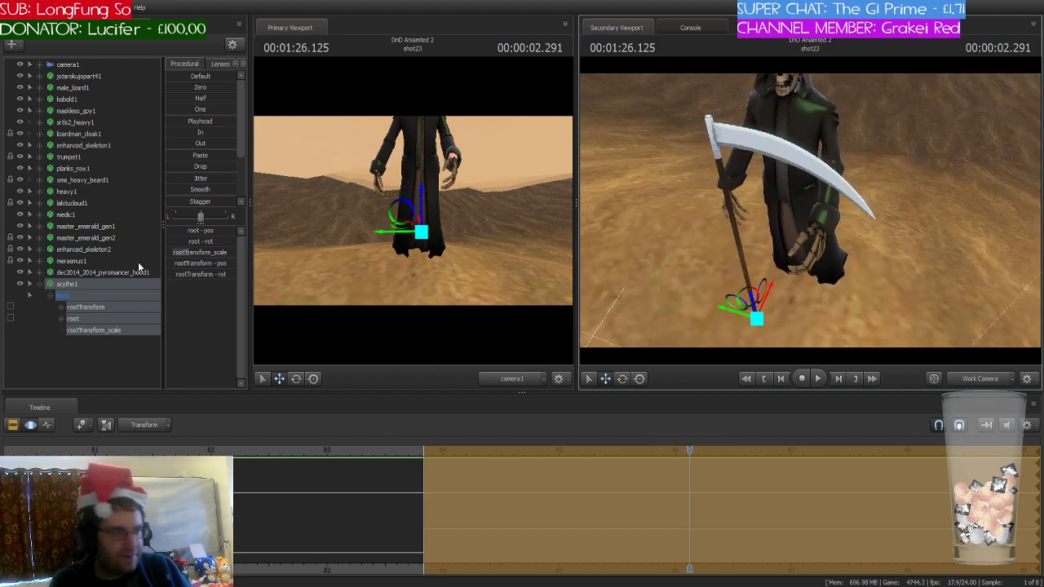
click(108, 330)
drag(201, 231, 233, 232)
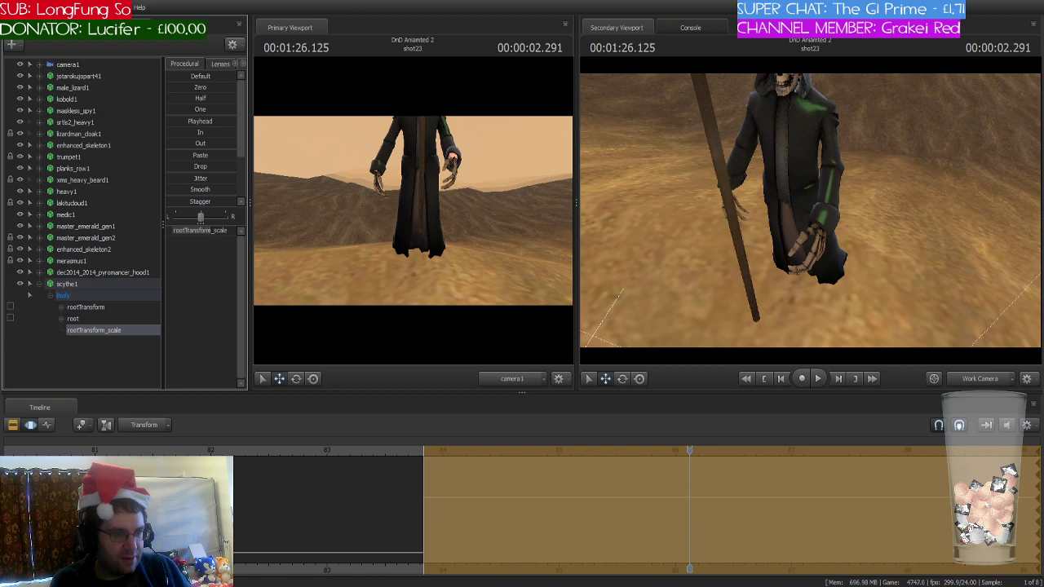
- Return the playhead to the start of shot23 at 00:01:23.833 and lower scythe1 below the hem of the robe
drag(809, 210, 810, 210)
key(Up)
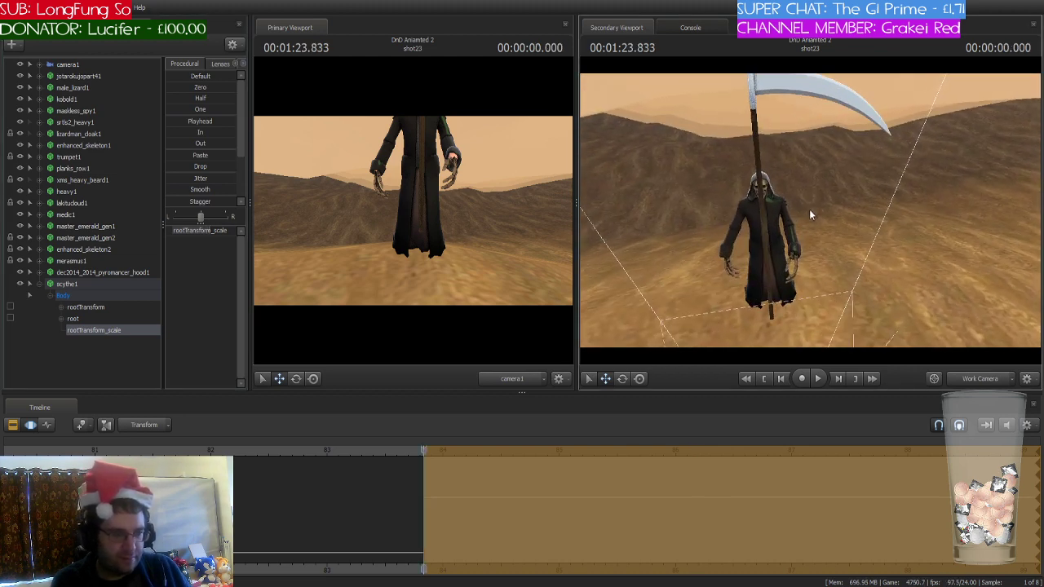
drag(810, 270, 809, 270)
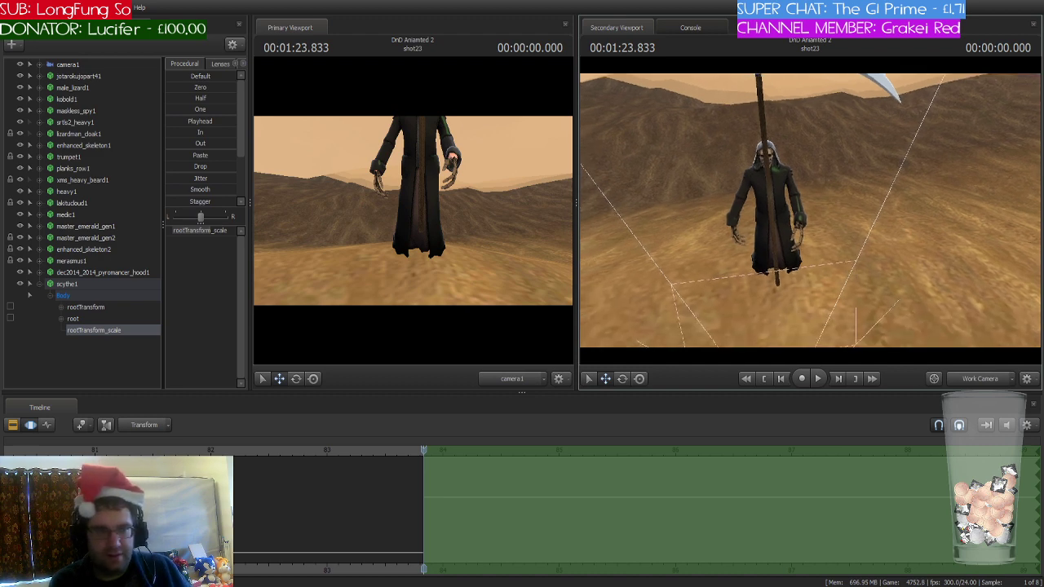
click(78, 280)
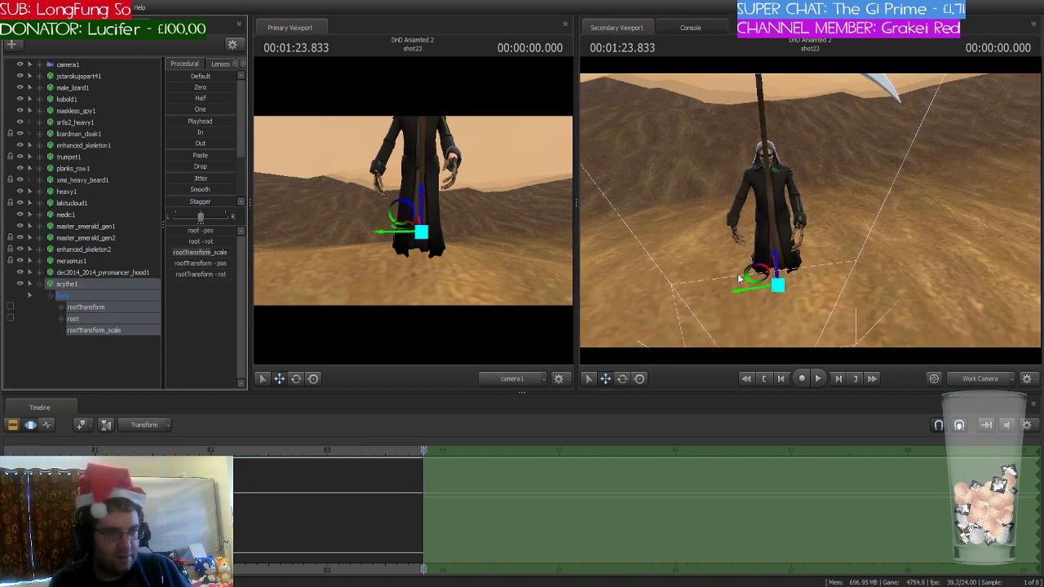
drag(725, 275, 803, 275)
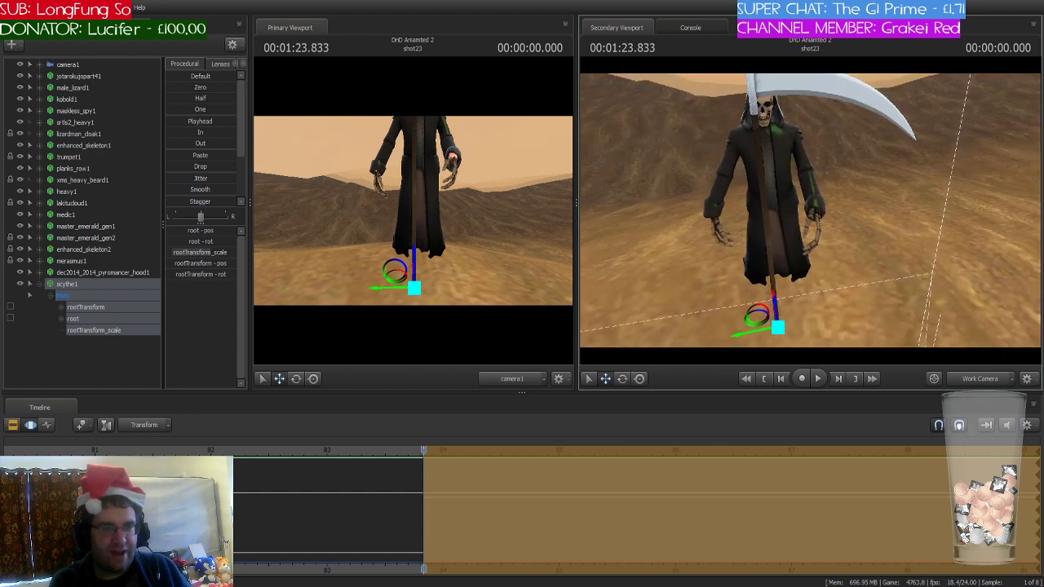
- Shrink scythe1 with its rootTransform_scale control and raise the whole model to near the robe's hem
click(118, 331)
click(207, 231)
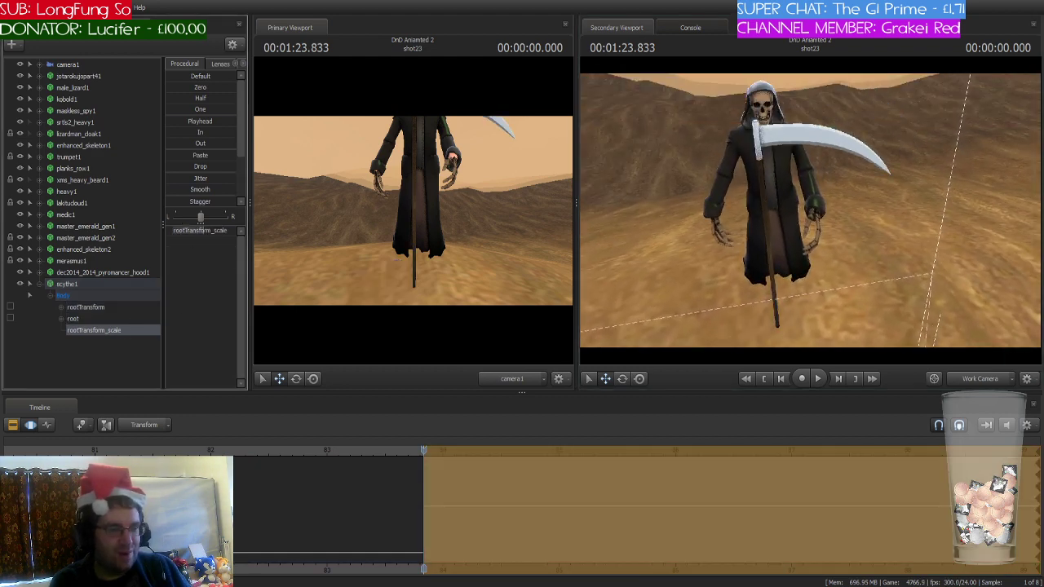
click(94, 284)
drag(775, 302, 792, 284)
- Tilt scythe1 diagonally and move its handle end beside the skeleton's right hand so the shaft crosses the torso
key(e)
key(ctrl+z)
key(w)
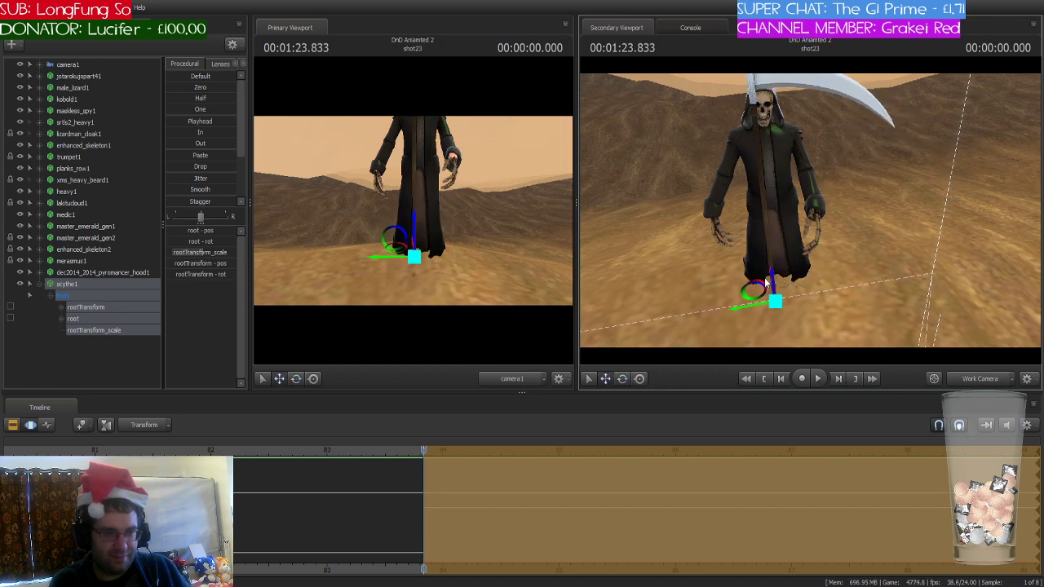
key(e)
drag(782, 281, 802, 285)
key(w)
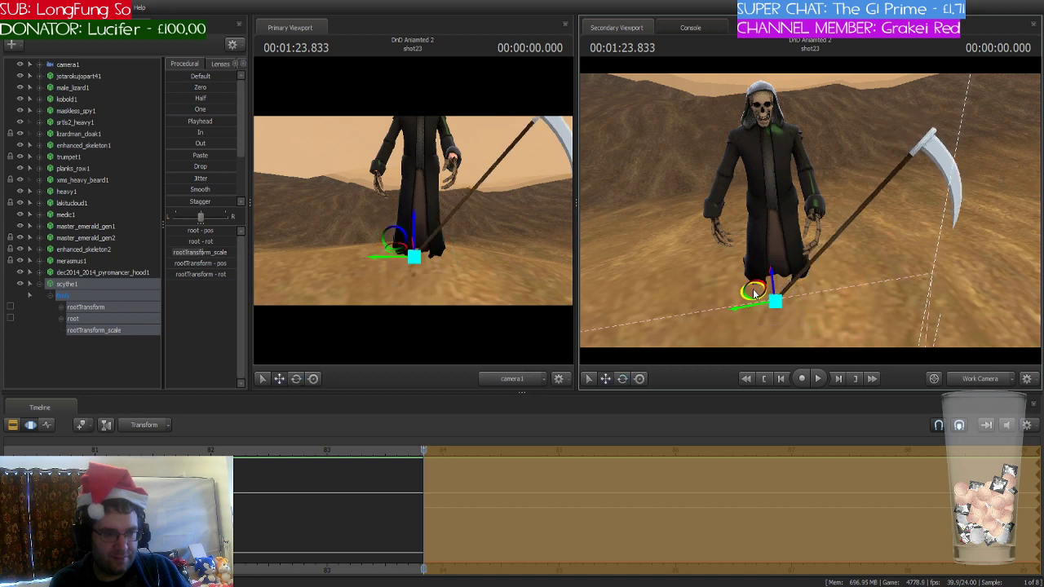
drag(758, 287, 684, 241)
right_drag(810, 210, 809, 209)
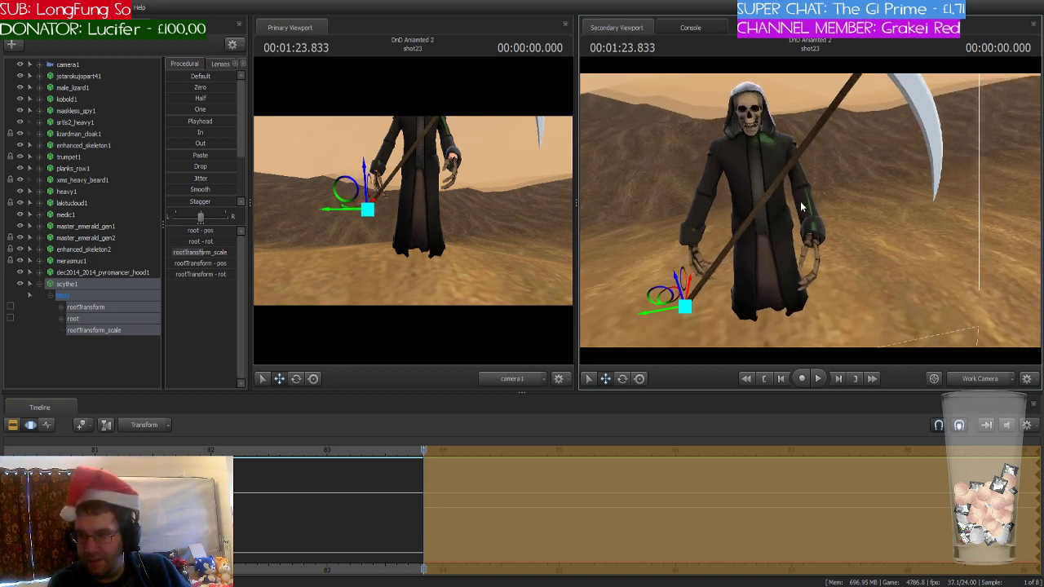
- Rotate merasmus1's bip_collar_L bone to repose the skeleton's left shoulder and arm
mouse_move(803, 205)
mouse_down()
mouse_move(803, 192)
mouse_move(809, 210)
mouse_up()
key(w)
key(s)
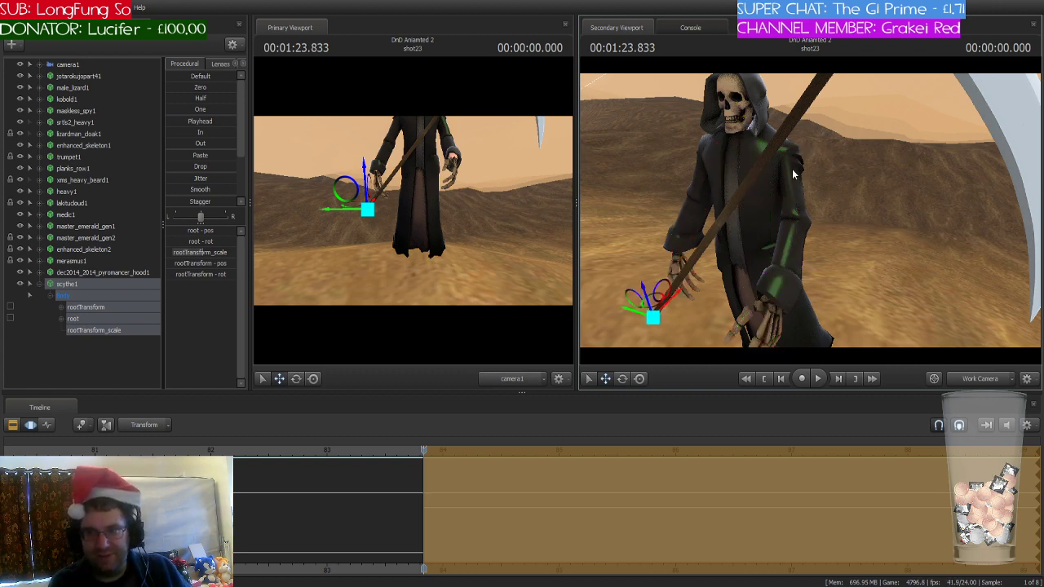
key(ctrl)
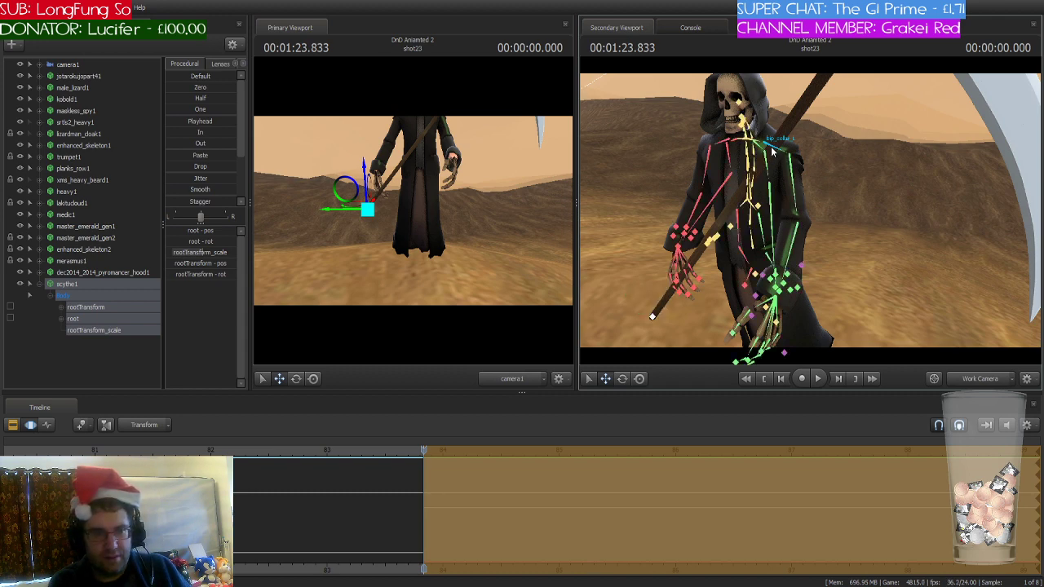
click(776, 148)
key(e)
drag(783, 141, 752, 117)
drag(761, 171, 769, 177)
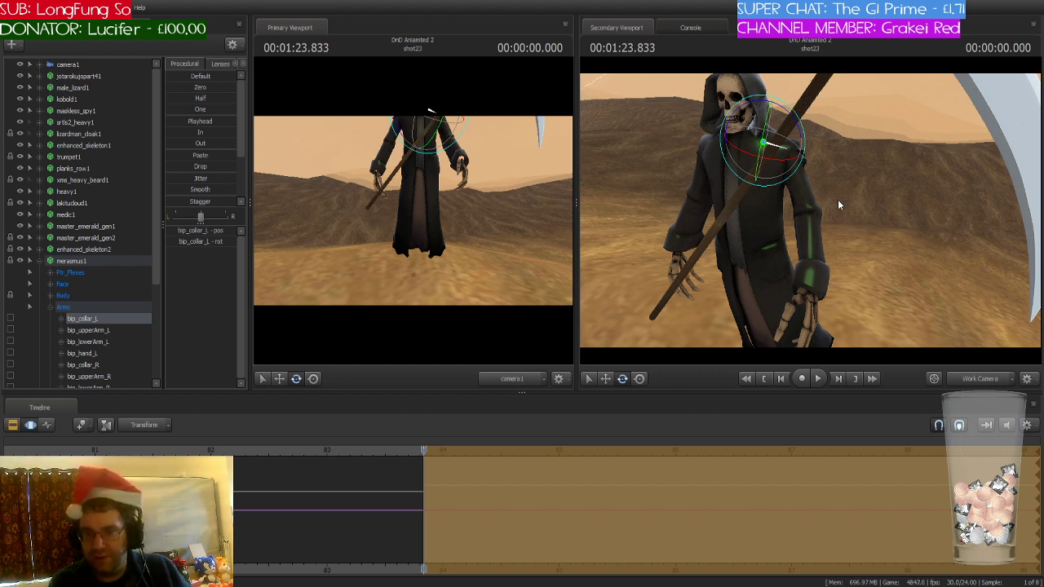
- Examine the skeleton and scythe pose from several angles and play back shot23
mouse_move(815, 212)
mouse_down()
mouse_move(837, 212)
mouse_move(813, 209)
mouse_up()
key(a)
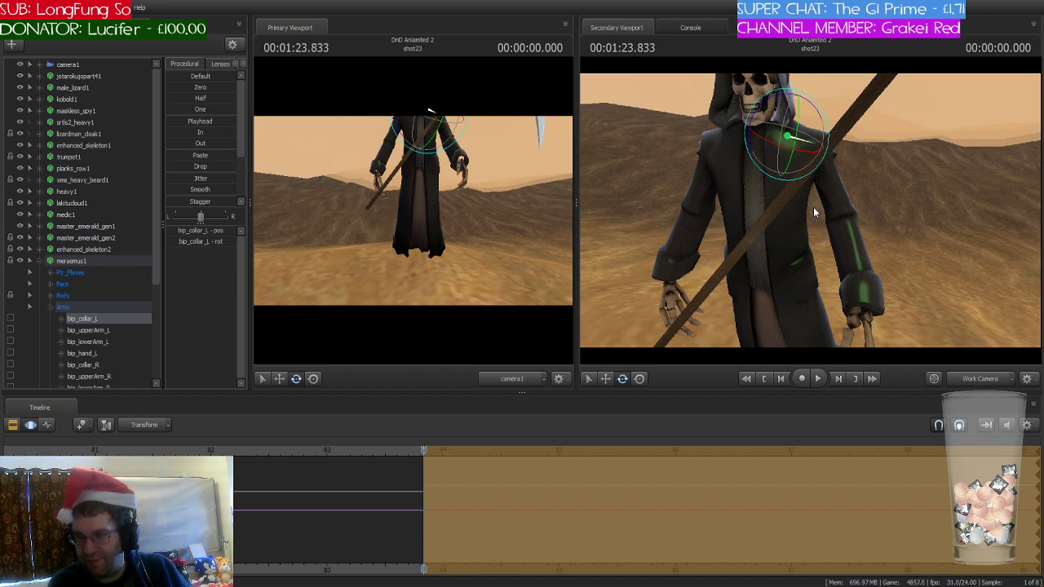
drag(851, 198, 889, 199)
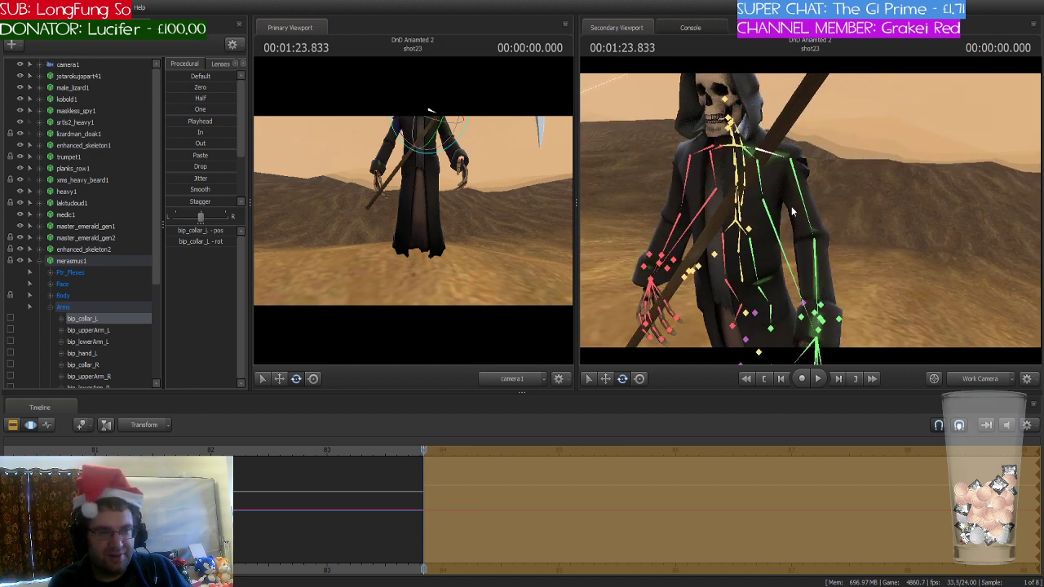
key(s)
drag(705, 228, 693, 232)
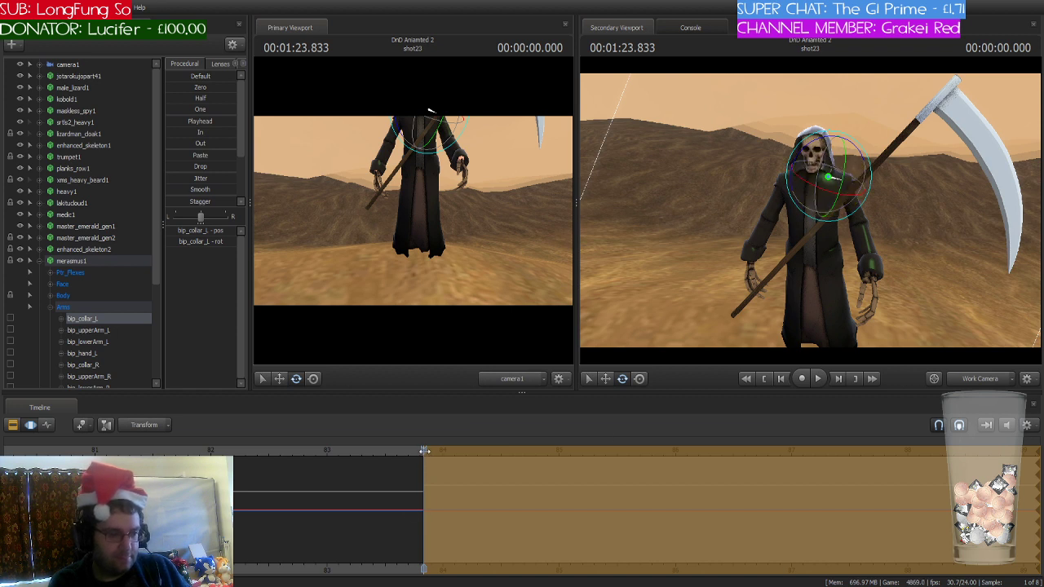
key(space)
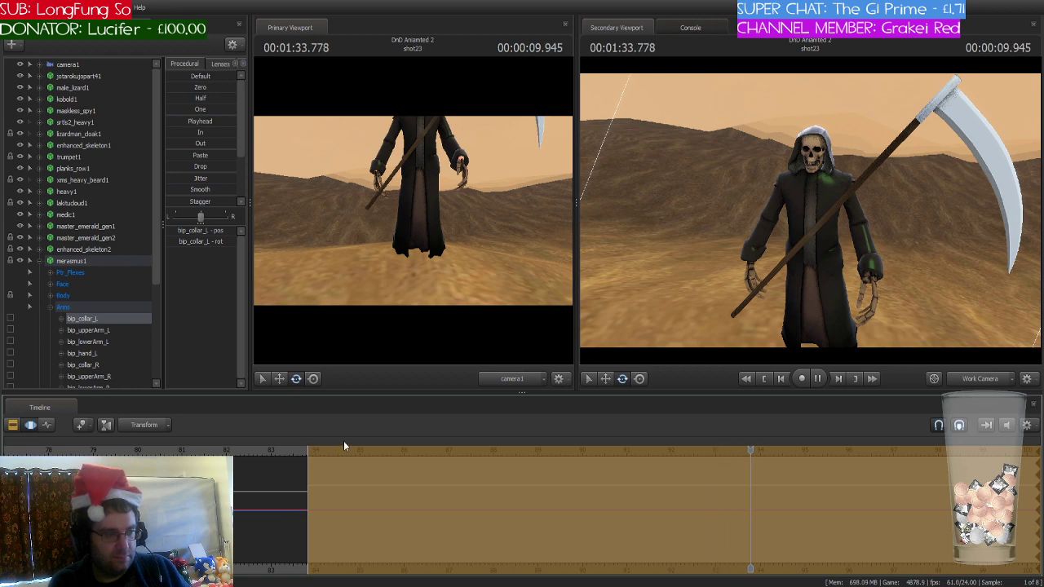
key(space)
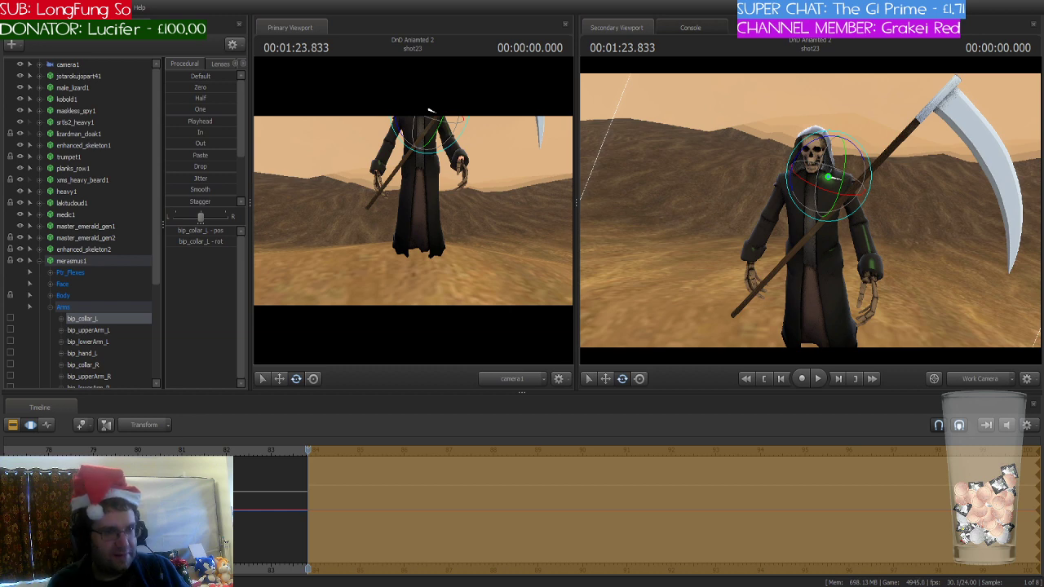
drag(908, 259, 291, 257)
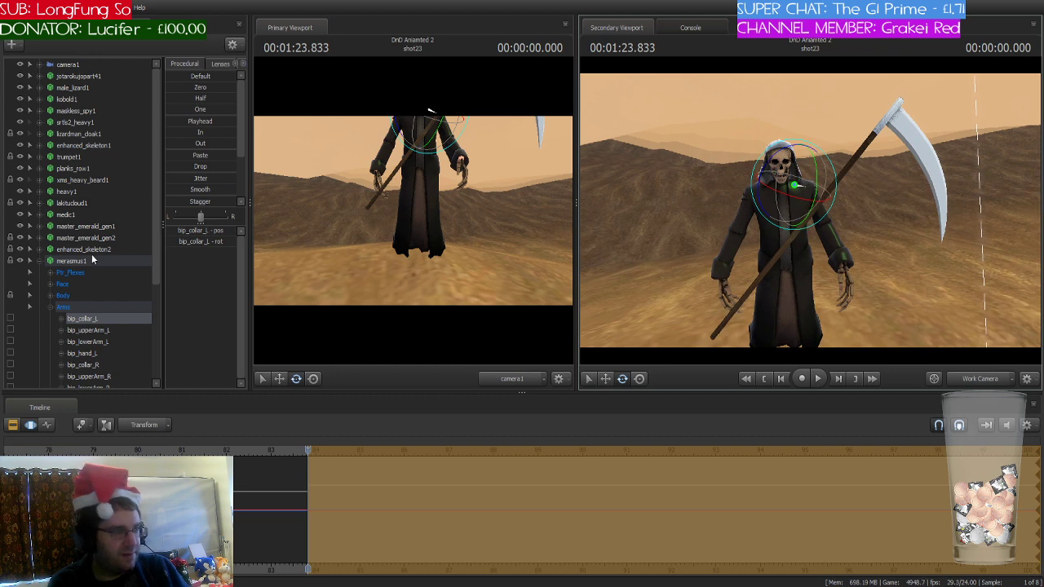
- Rotate merasmus1's bip_lowerArm_R bone to swing the right forearm toward the scythe shaft
click(39, 261)
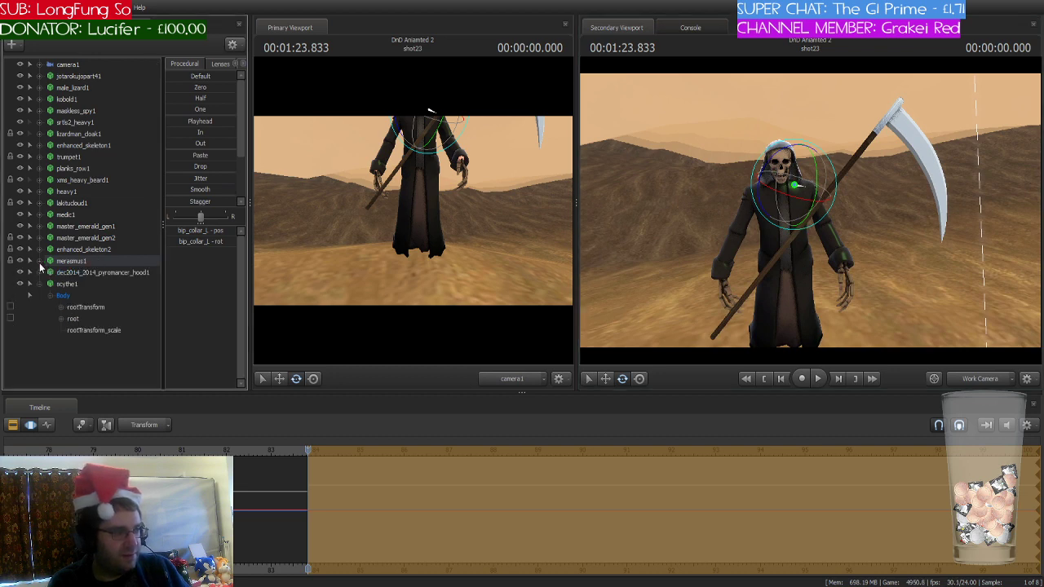
drag(746, 317, 803, 192)
click(795, 208)
click(779, 200)
click(759, 240)
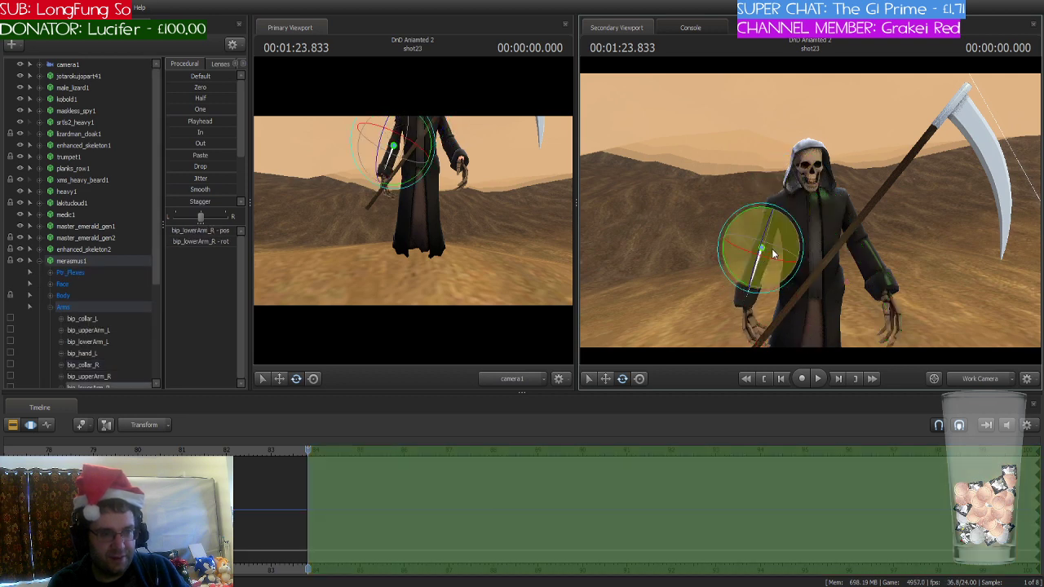
drag(760, 237, 749, 221)
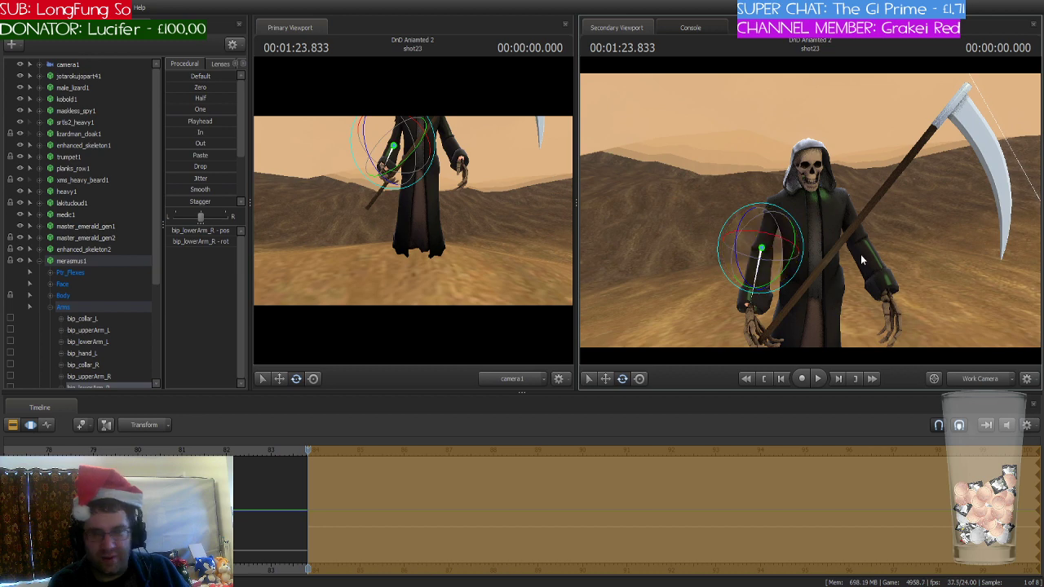
- Rotate enhanced_skeleton2's bip_hand_R bone so the right hand's fingers reach across the scythe shaft
right_drag(749, 221, 780, 238)
click(765, 257)
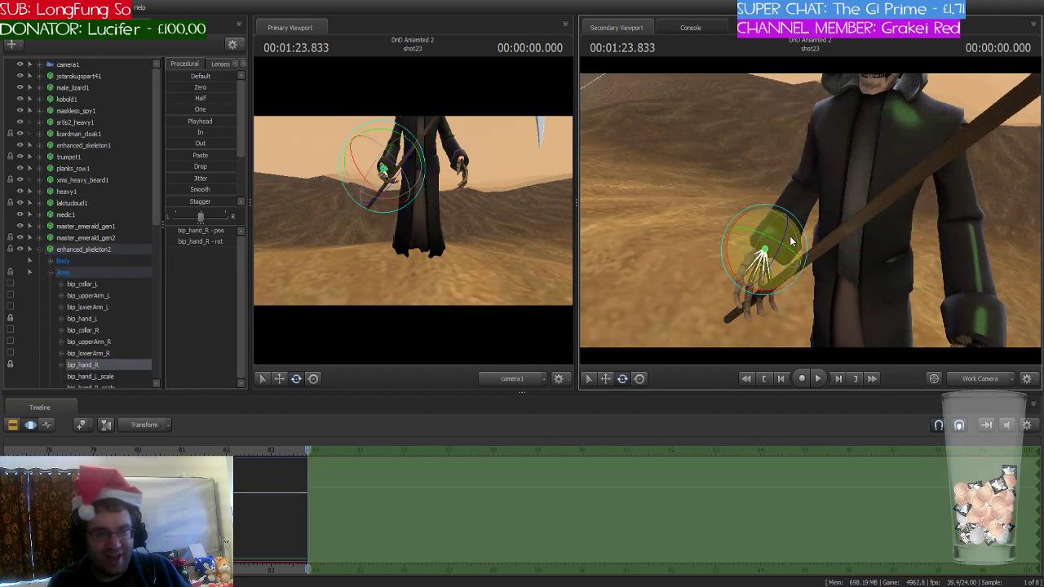
mouse_move(769, 236)
mouse_down()
mouse_move(754, 236)
mouse_move(803, 247)
mouse_move(788, 248)
mouse_move(755, 215)
mouse_move(776, 217)
mouse_up()
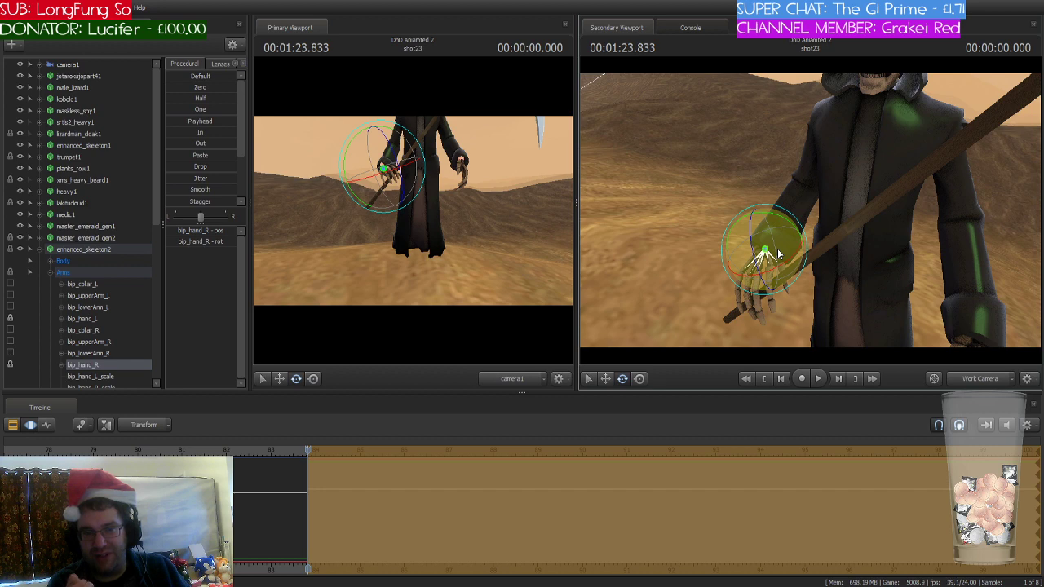
drag(778, 255, 801, 259)
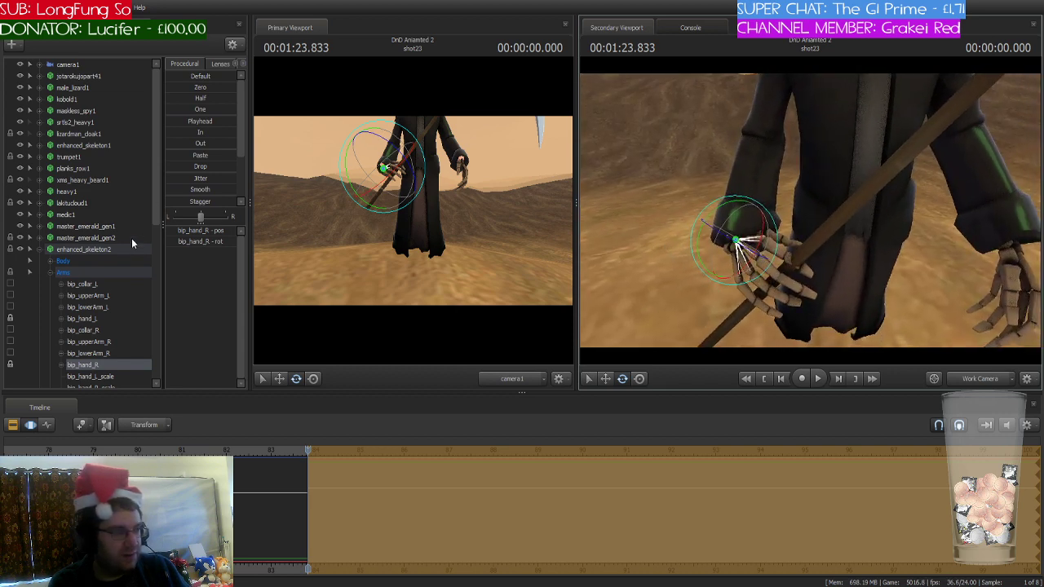
- Collapse enhanced_skeleton2 and merasmus1, and shift scythe1 so its shaft lies closer to the skeleton's right palm
click(113, 248)
click(39, 250)
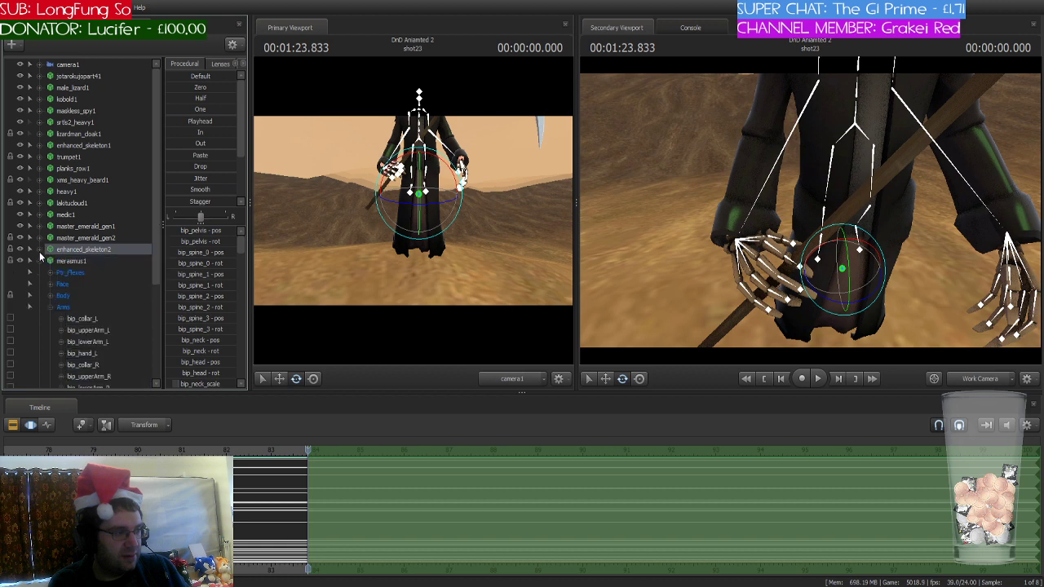
click(39, 262)
click(82, 282)
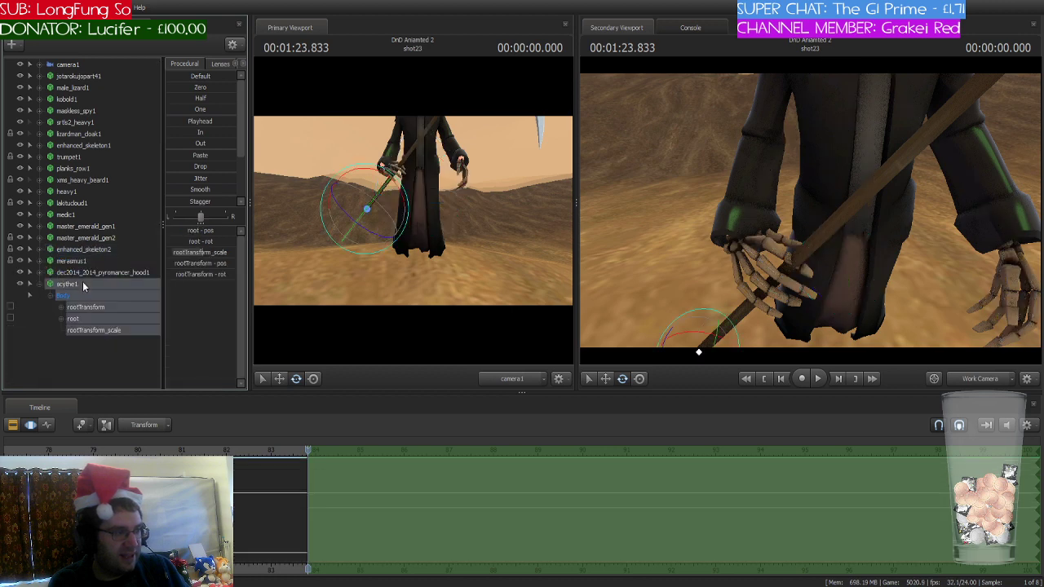
drag(684, 273, 803, 230)
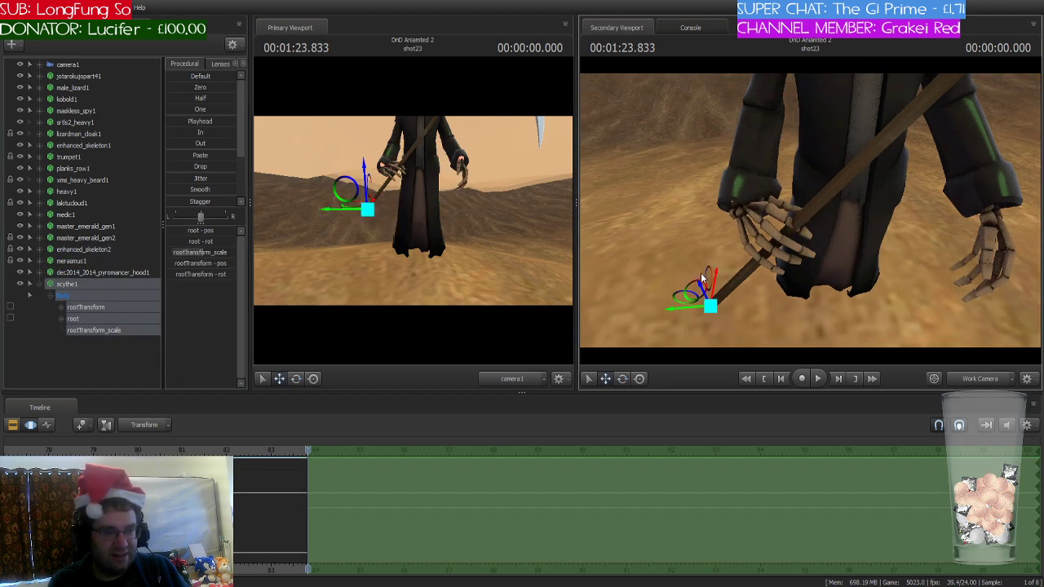
drag(701, 274, 644, 305)
drag(778, 238, 742, 235)
drag(919, 223, 876, 253)
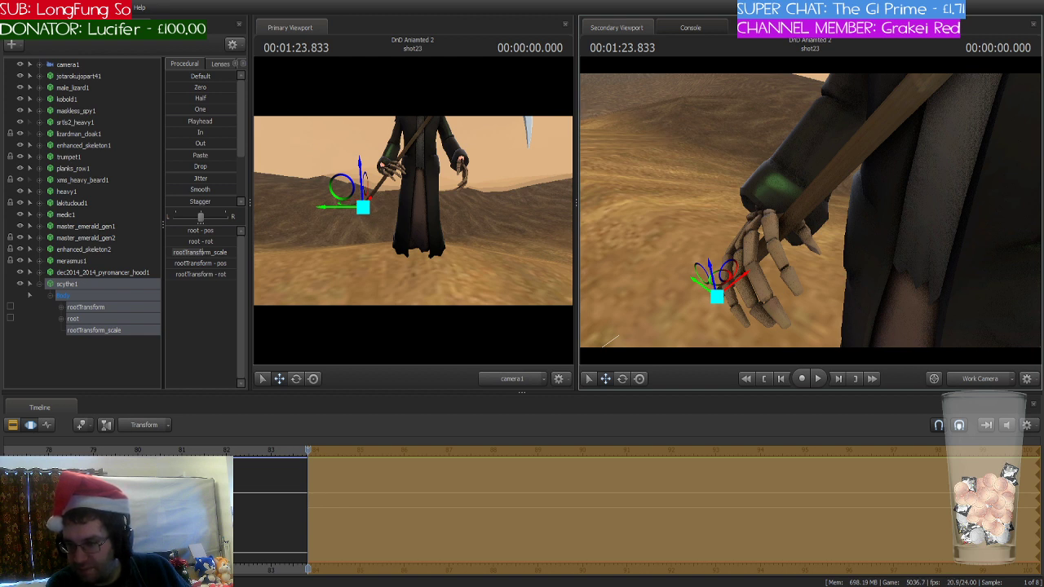
- Rotate enhanced_skeleton2's bip_hand_R bone further so the right palm faces the scythe shaft for gripping
drag(875, 253, 839, 231)
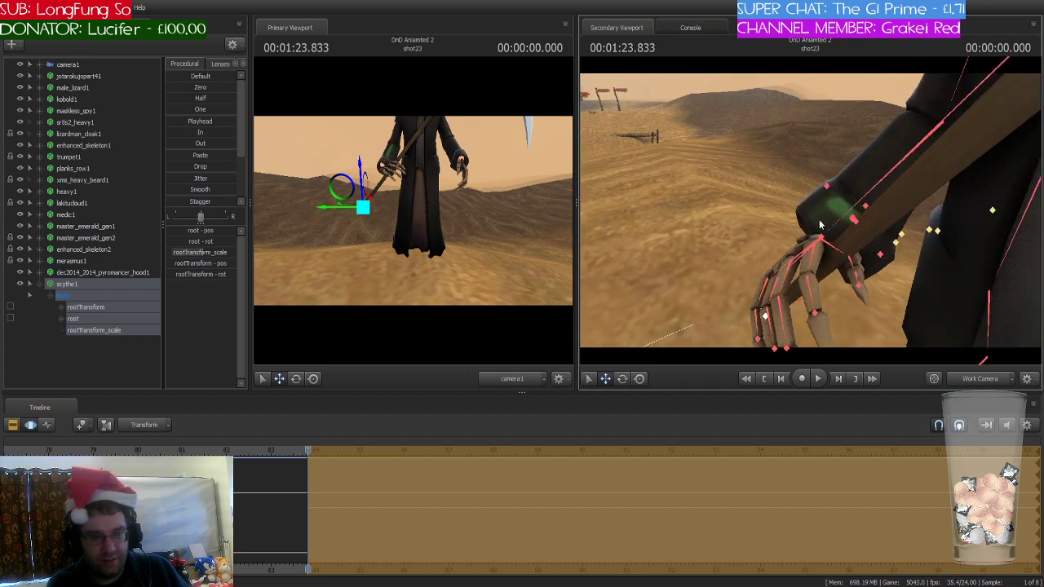
click(814, 260)
key(e)
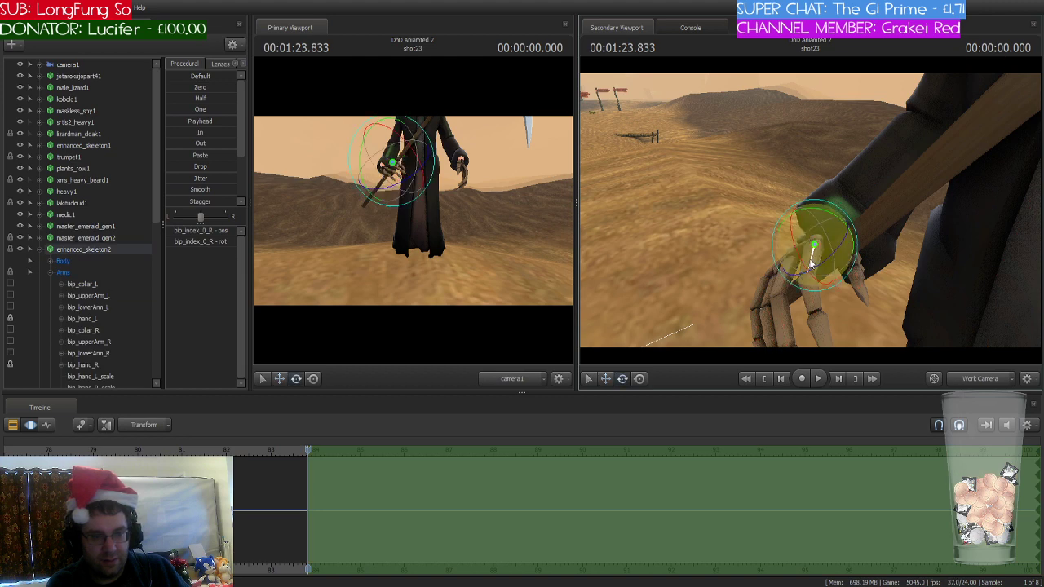
drag(811, 263, 832, 188)
click(820, 190)
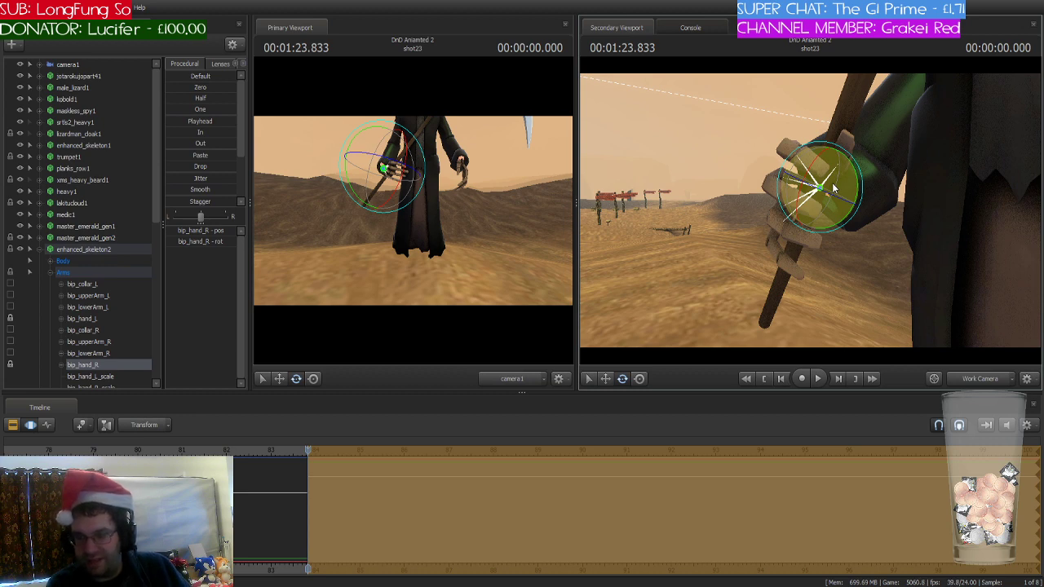
- Rotate enhanced_skeleton2's bip_thumb_0_R bone to set the right thumb against the scythe shaft
drag(908, 206, 811, 213)
key(ctrl)
ctrl+click(818, 189)
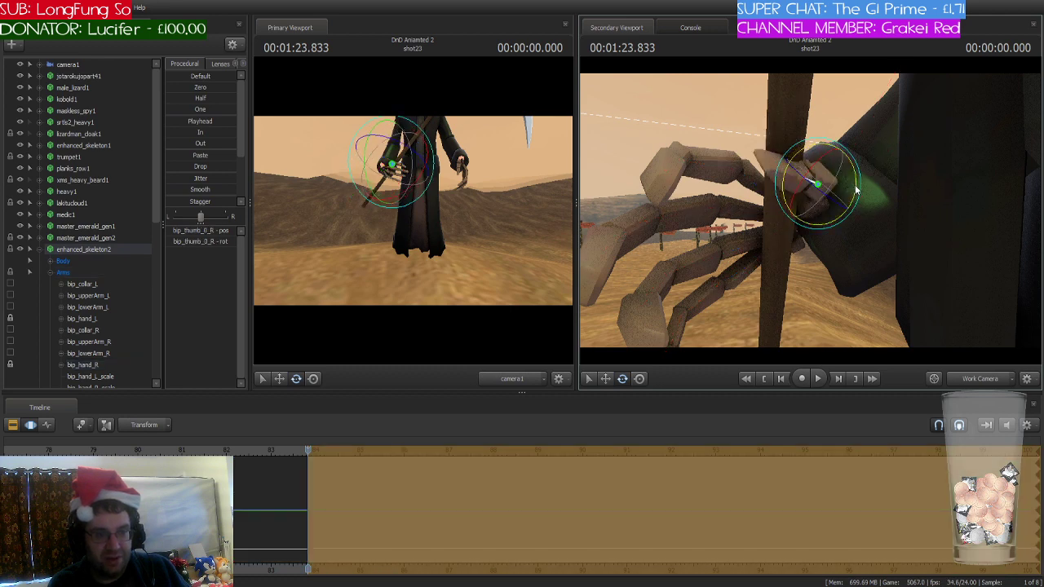
mouse_move(856, 201)
mouse_down()
mouse_move(843, 220)
mouse_move(849, 204)
mouse_up()
- Curl enhanced_skeleton2's right index finger around the scythe shaft
key(ctrl)
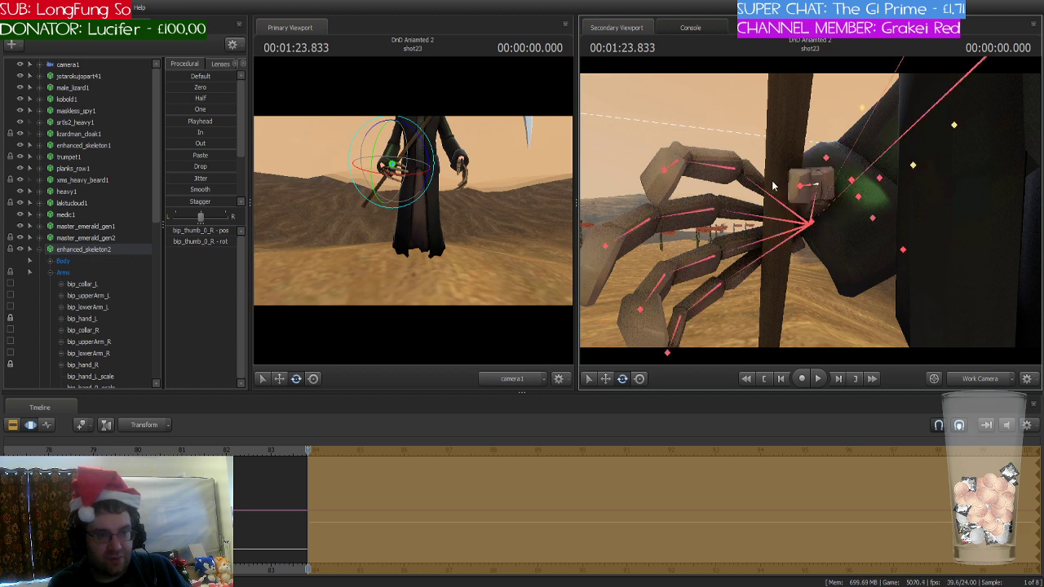
ctrl+click(728, 173)
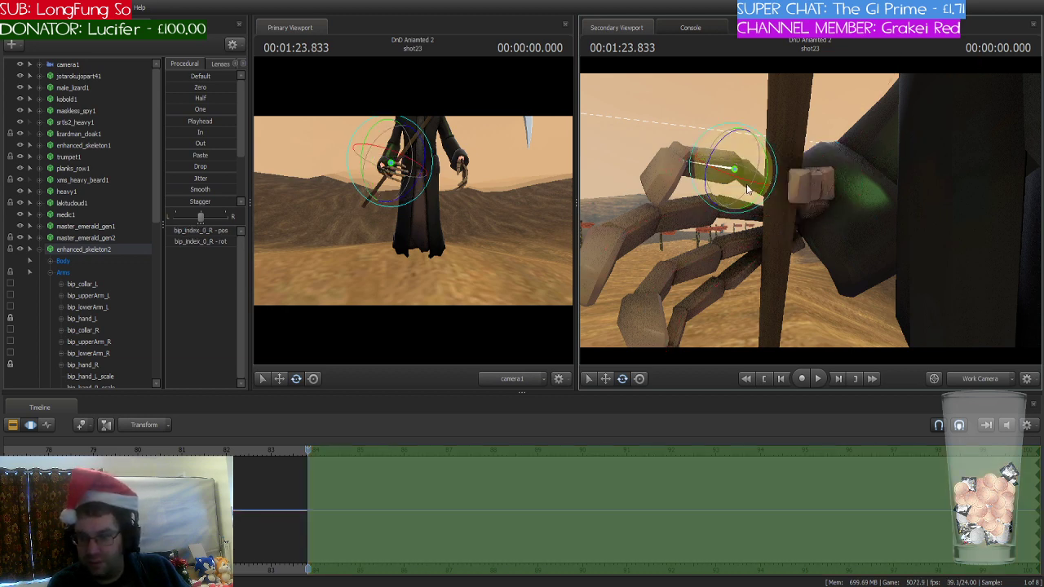
drag(746, 200, 766, 187)
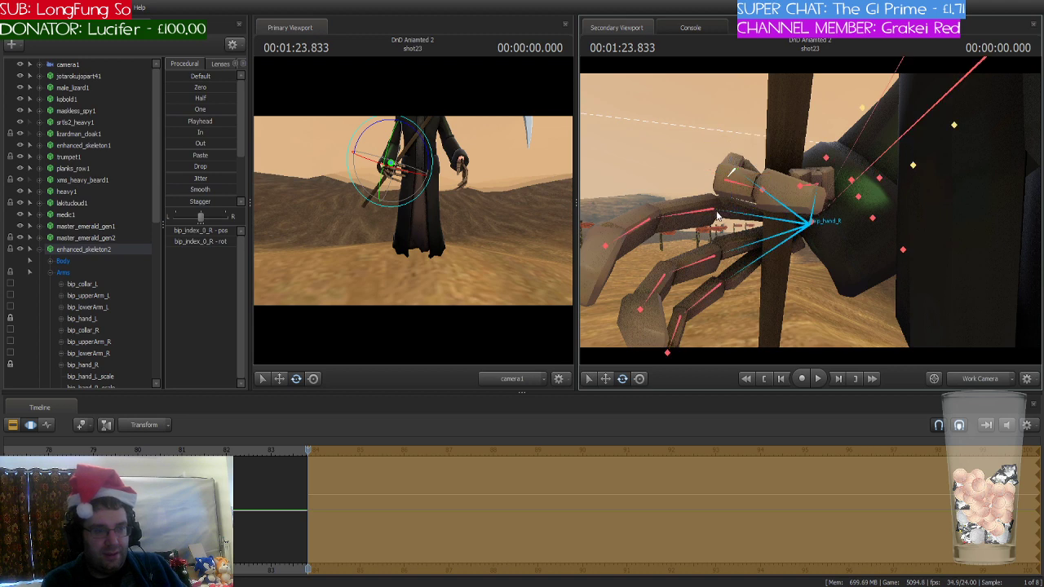
- Curl enhanced_skeleton2's right middle finger around the scythe shaft by rotating its base, bip_middle_1_R and bip_middle_2_R bones
click(710, 218)
drag(710, 217, 715, 253)
ctrl+click(757, 235)
key(ctrl)
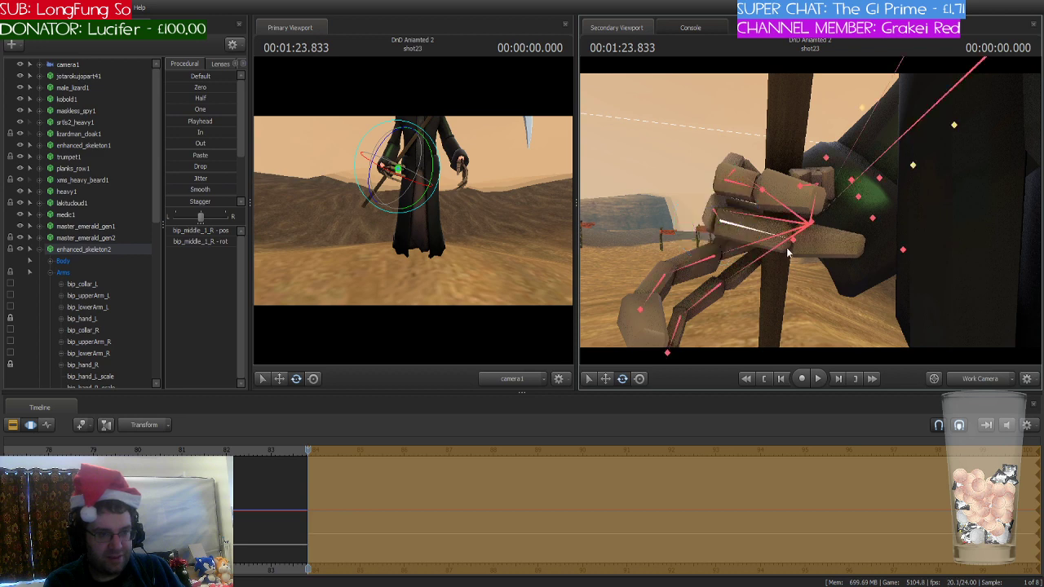
ctrl+click(793, 240)
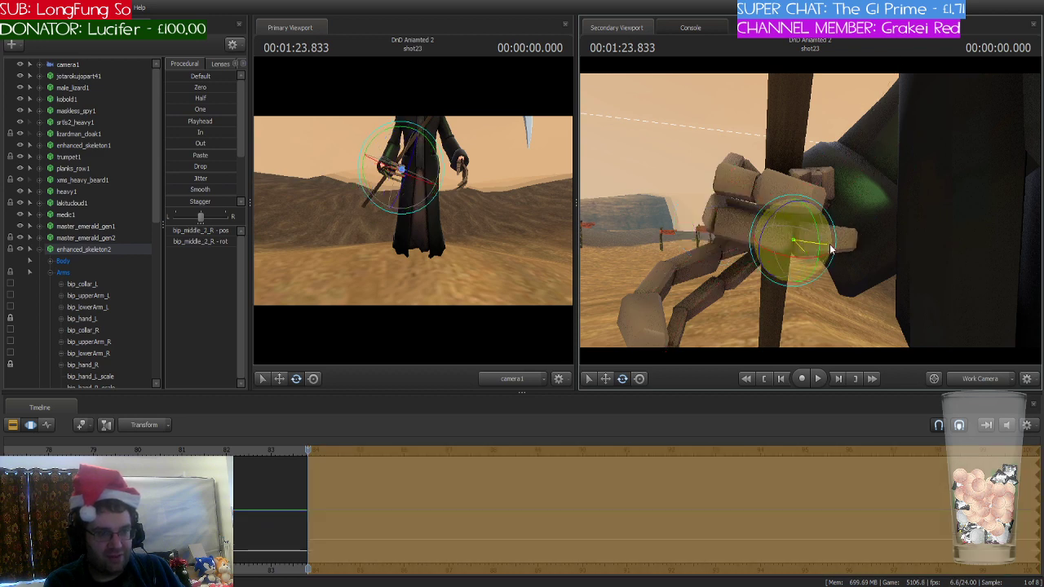
drag(833, 244, 836, 245)
key(ctrl)
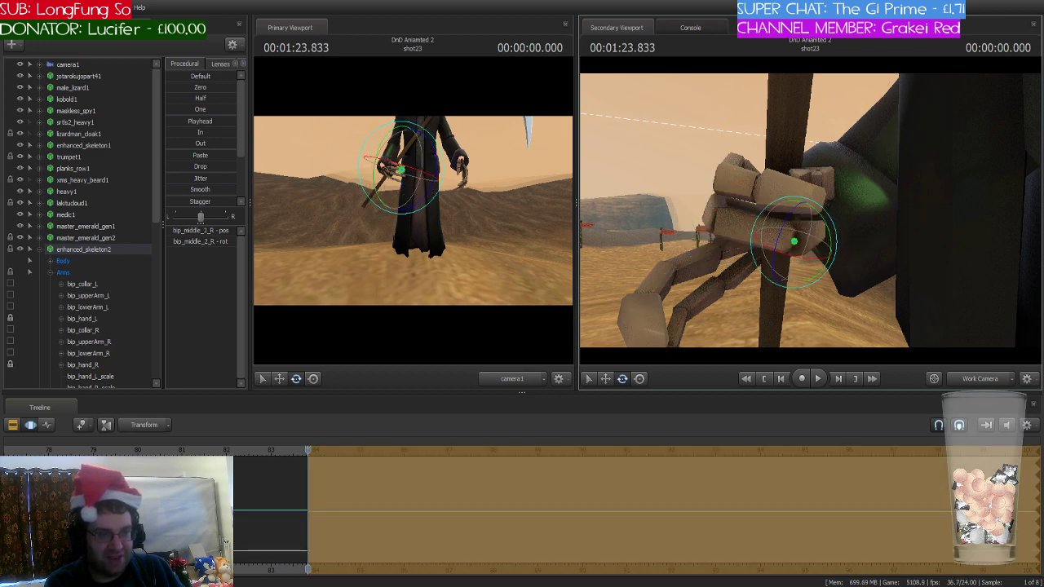
- Tighten the right index finger around the scythe shaft by rotating bip_index_1_R and bip_index_2_R
drag(875, 202, 810, 210)
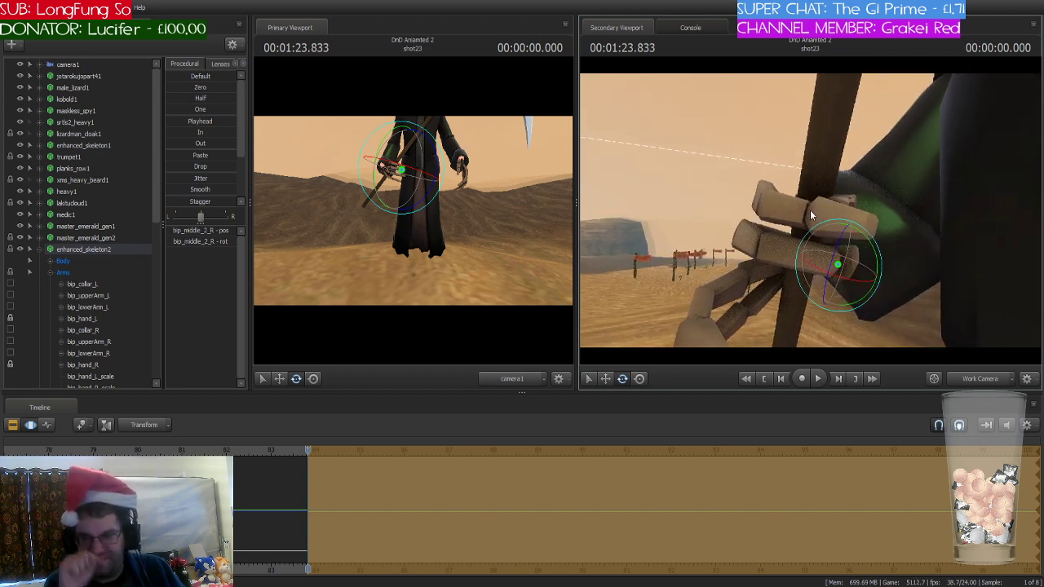
ctrl+click(795, 203)
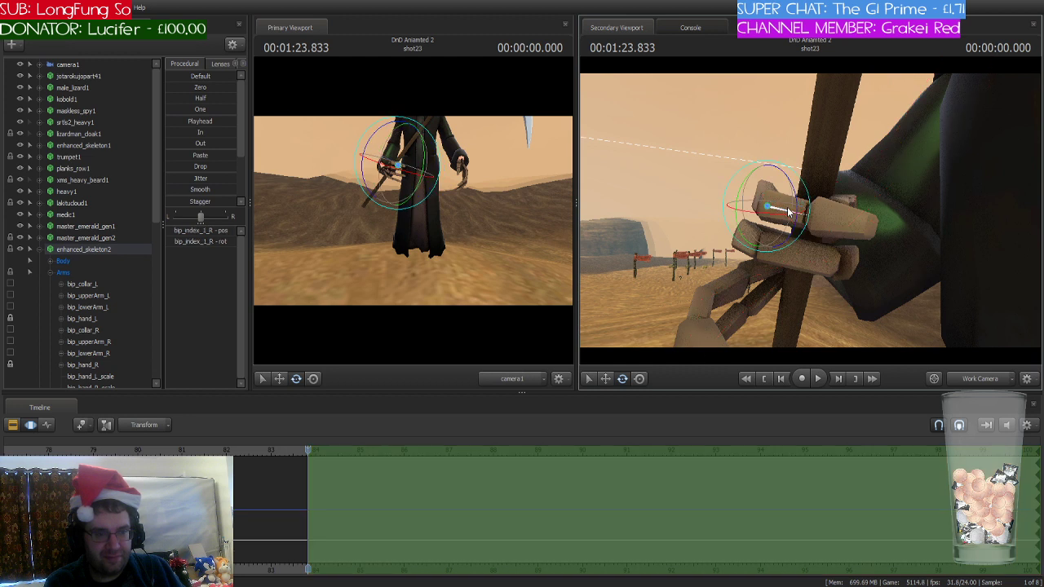
drag(786, 196, 790, 202)
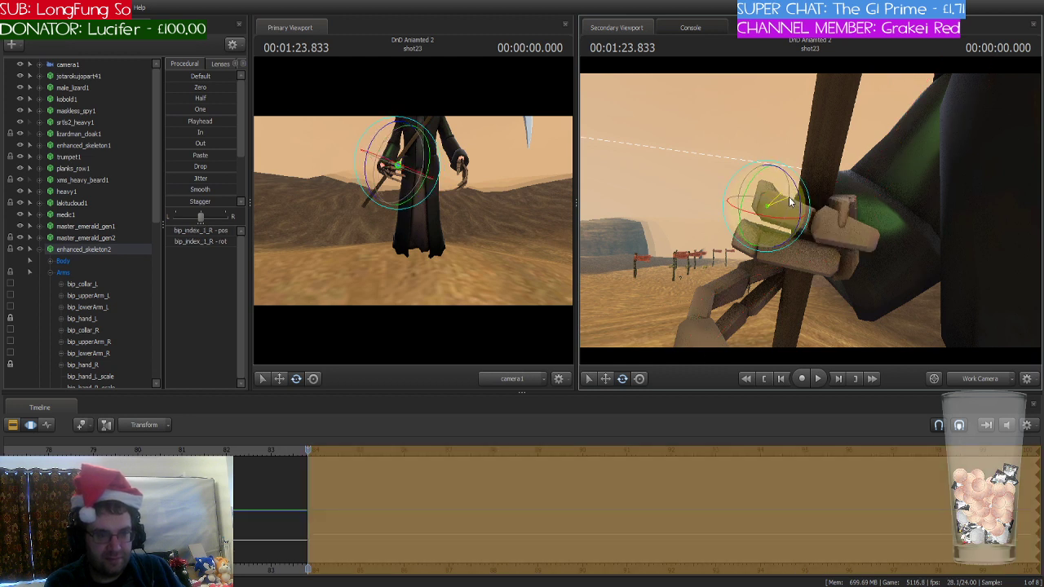
ctrl+click(817, 225)
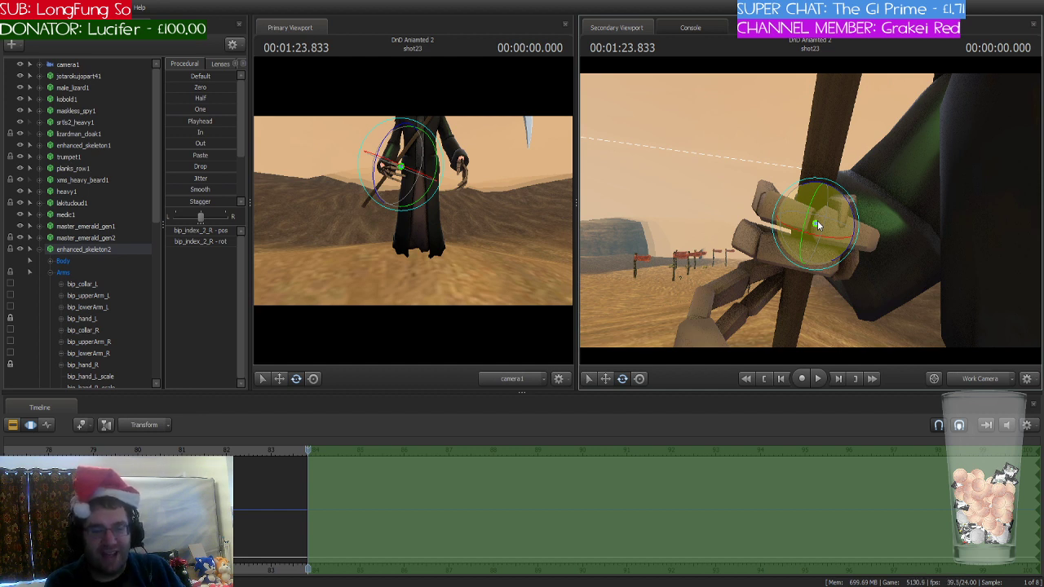
- Curl the right ring finger around the scythe shaft by rotating bip_ring_0_R, bip_ring_1_R and bip_ring_2_R
click(758, 284)
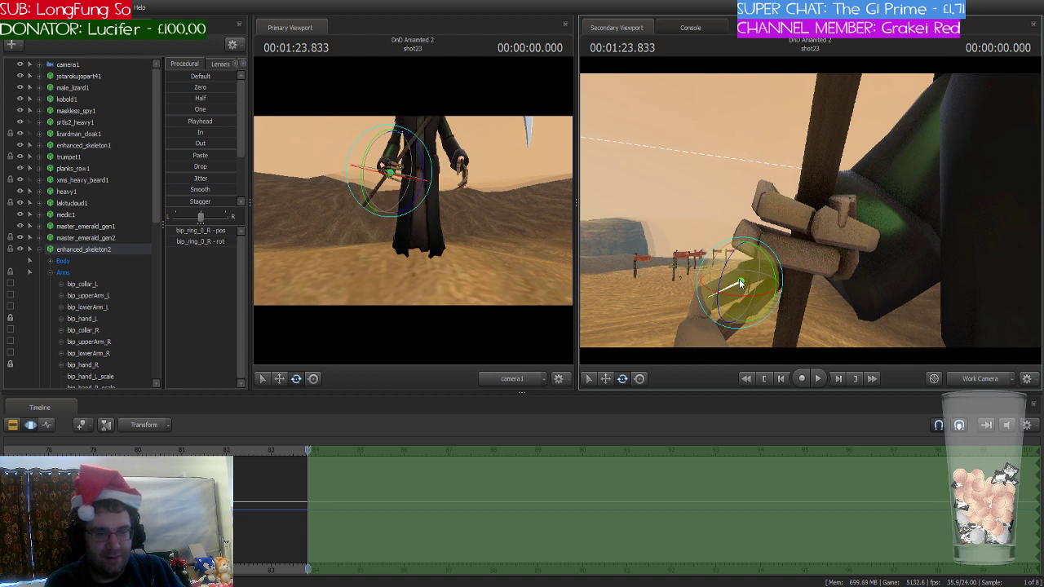
drag(759, 285, 764, 314)
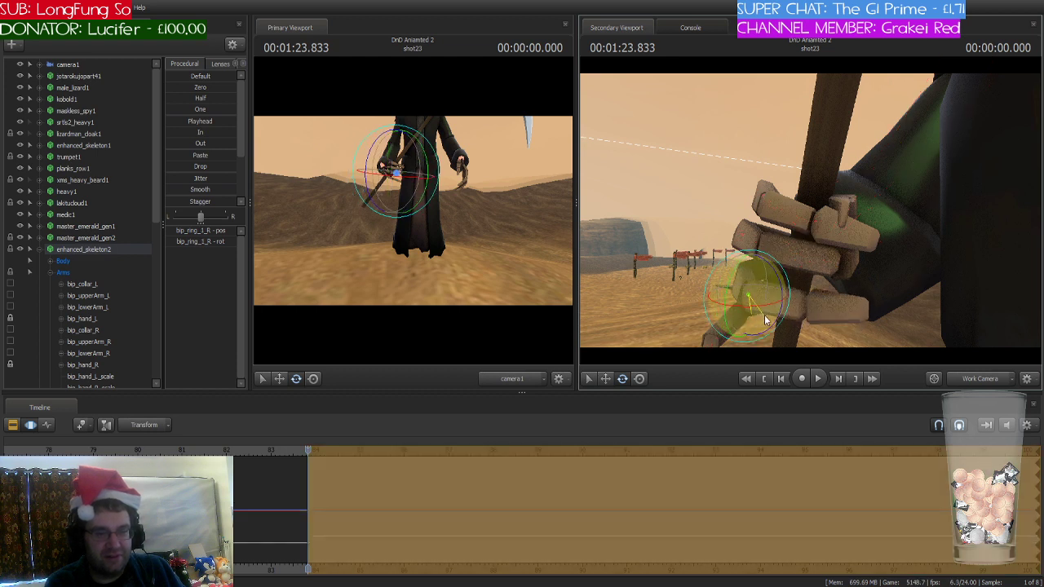
click(809, 296)
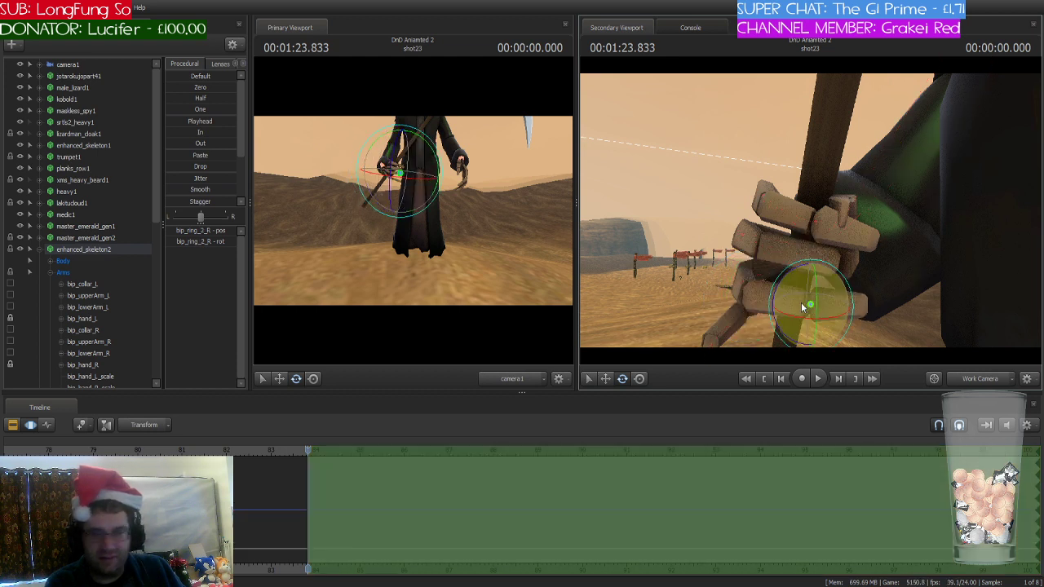
drag(797, 306, 827, 300)
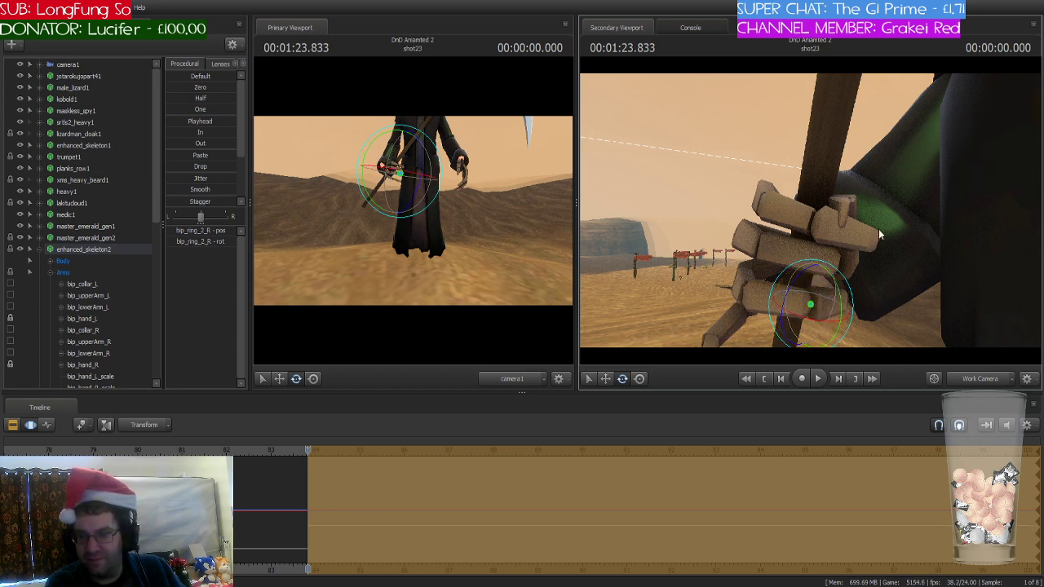
- Curl the right pinky around the scythe shaft by rotating its bones from bip_pinky_0_R to bip_pinky_2_R
scroll(879, 229, down, 3)
click(757, 280)
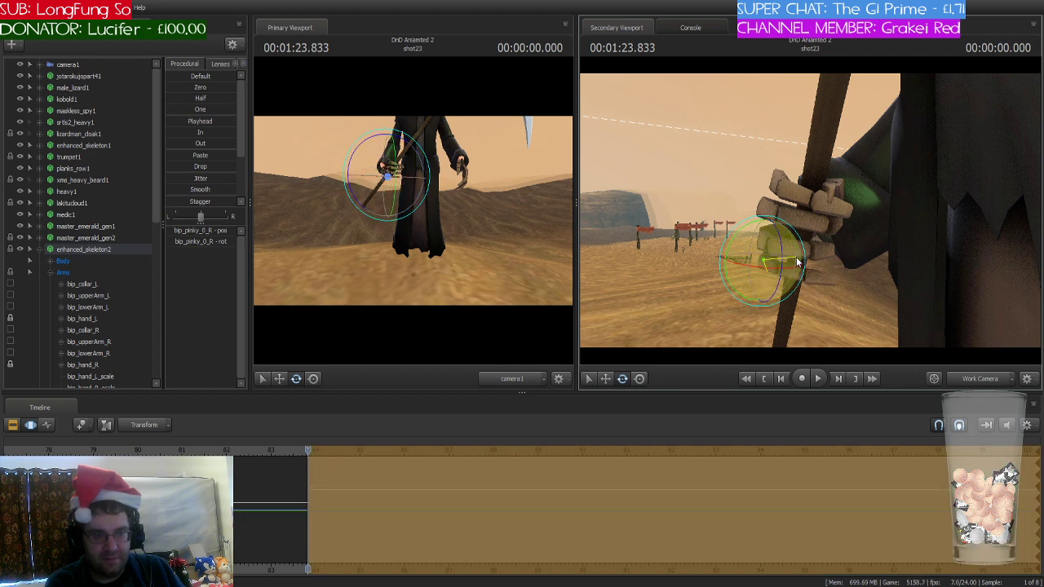
drag(793, 264, 833, 282)
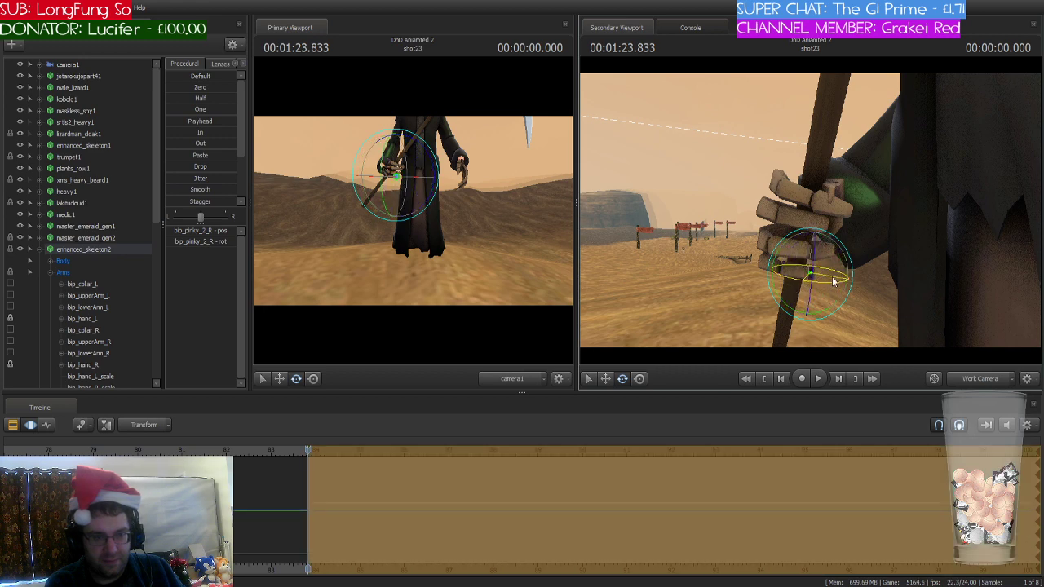
key(ctrl)
- Rotate bip_thumb_0_R to fit the right thumb against the scythe shaft and the curled fingers
drag(889, 221, 832, 215)
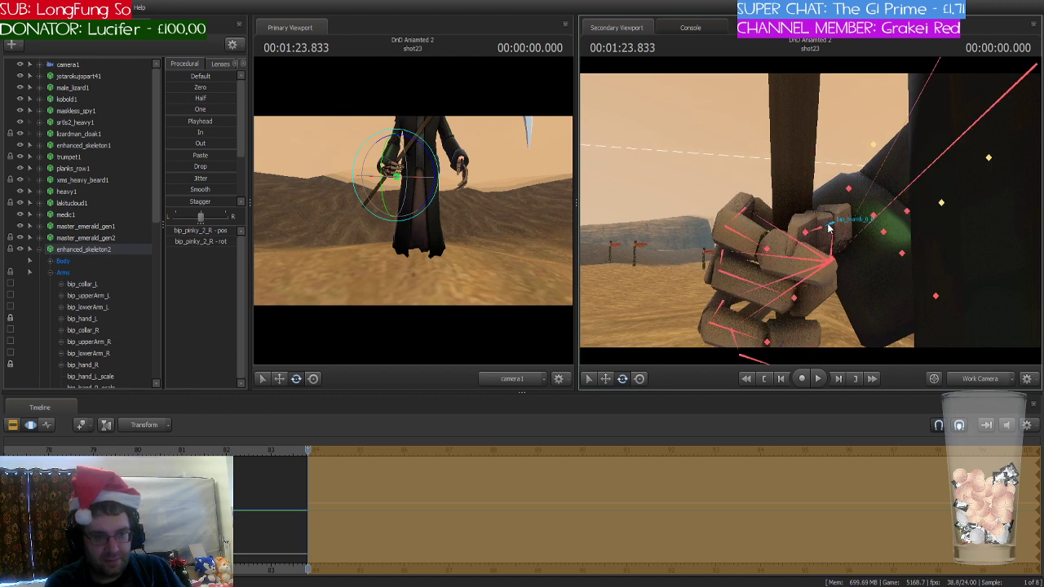
ctrl+click(830, 217)
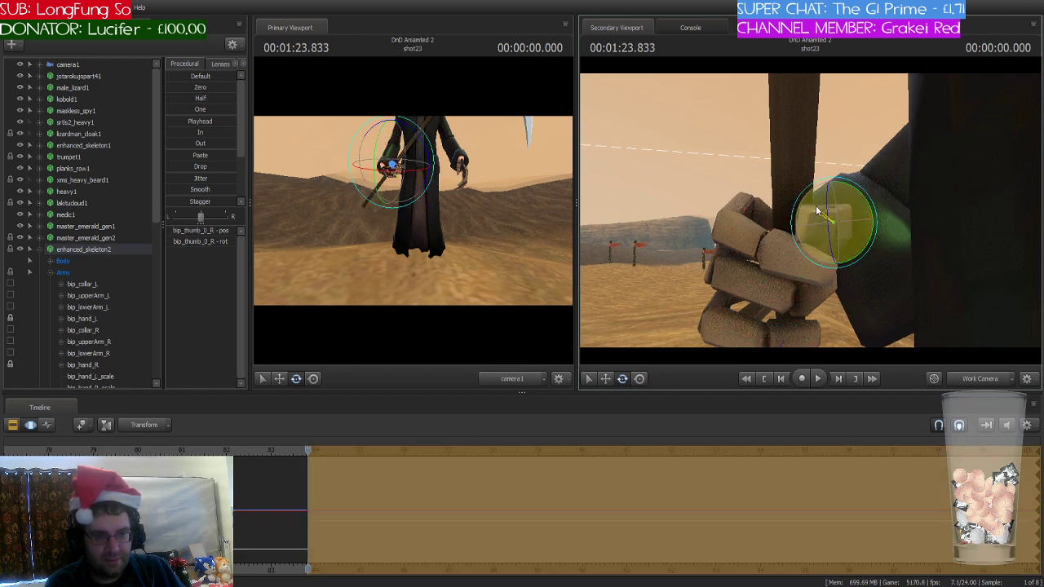
drag(815, 206, 743, 185)
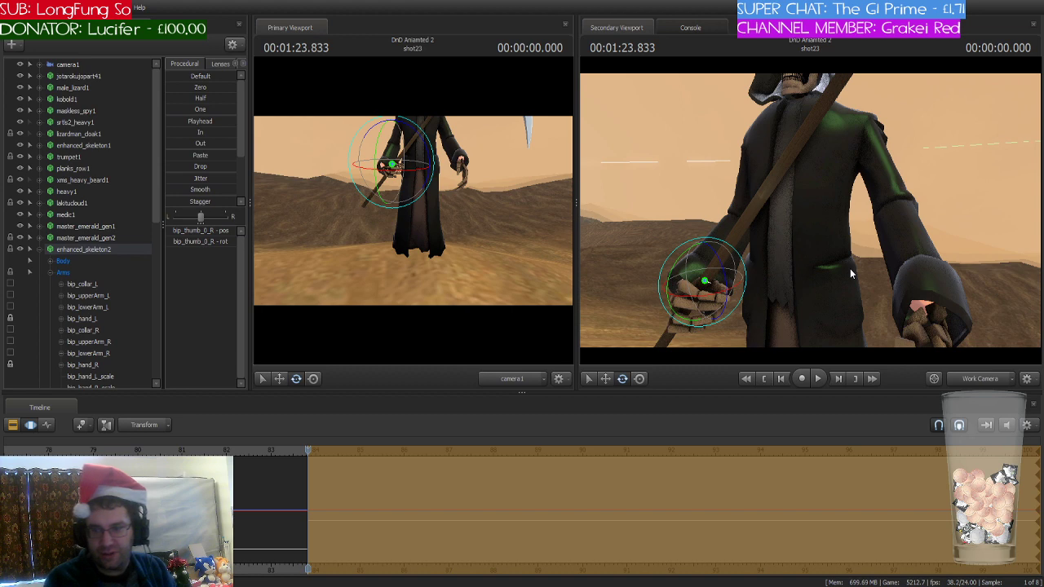
- Rotate merasmus1's bip_upperArm_L bone to adjust how the left arm hangs beside the robe
right_drag(854, 259, 854, 259)
right_drag(829, 172, 828, 171)
click(828, 171)
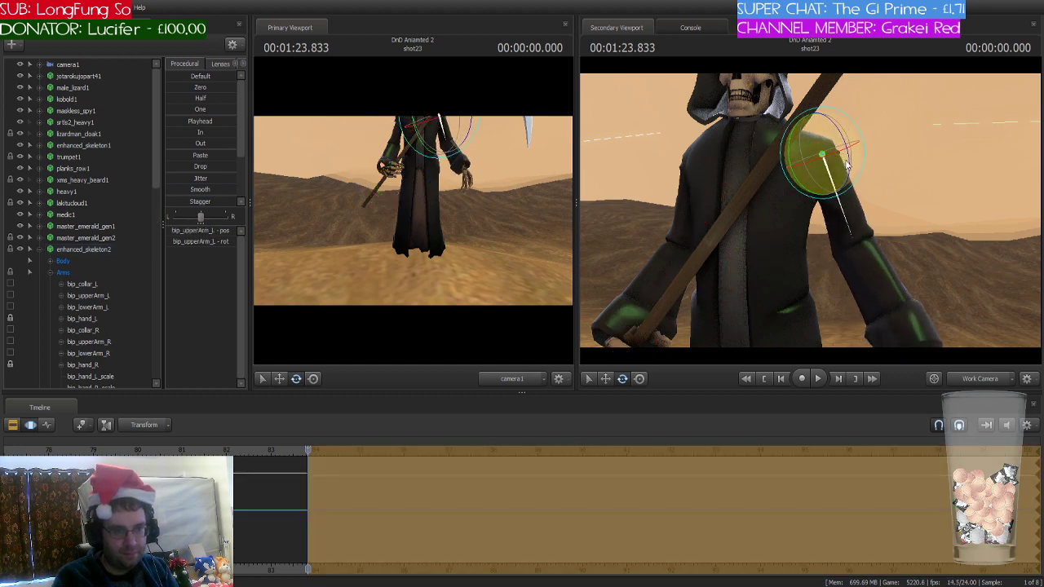
right_drag(820, 214, 820, 214)
drag(812, 215, 811, 216)
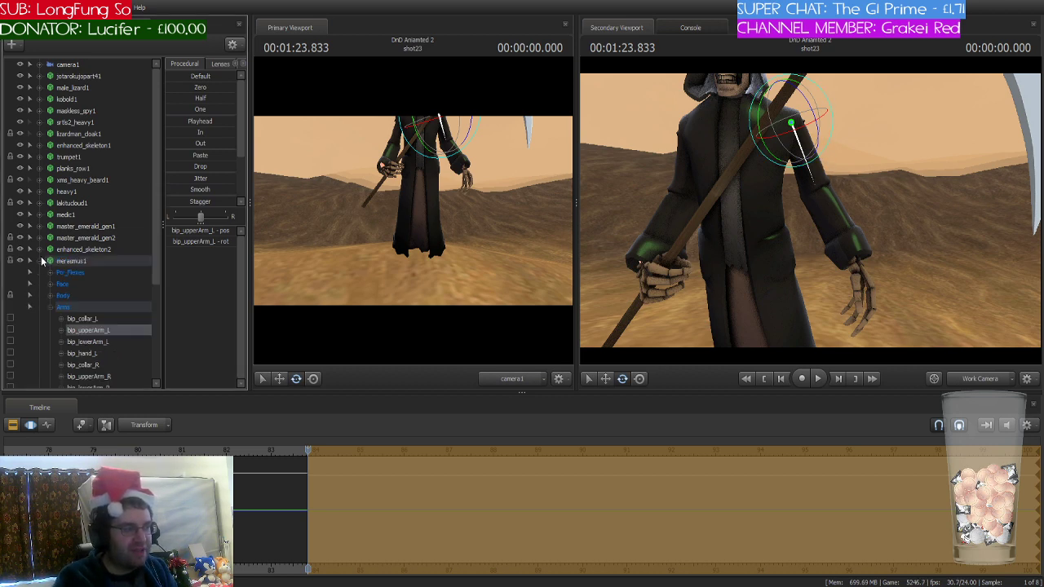
- Collapse merasmus1 in the animation set list and rotate scythe1 slightly within the right hand's grip
click(41, 256)
click(78, 283)
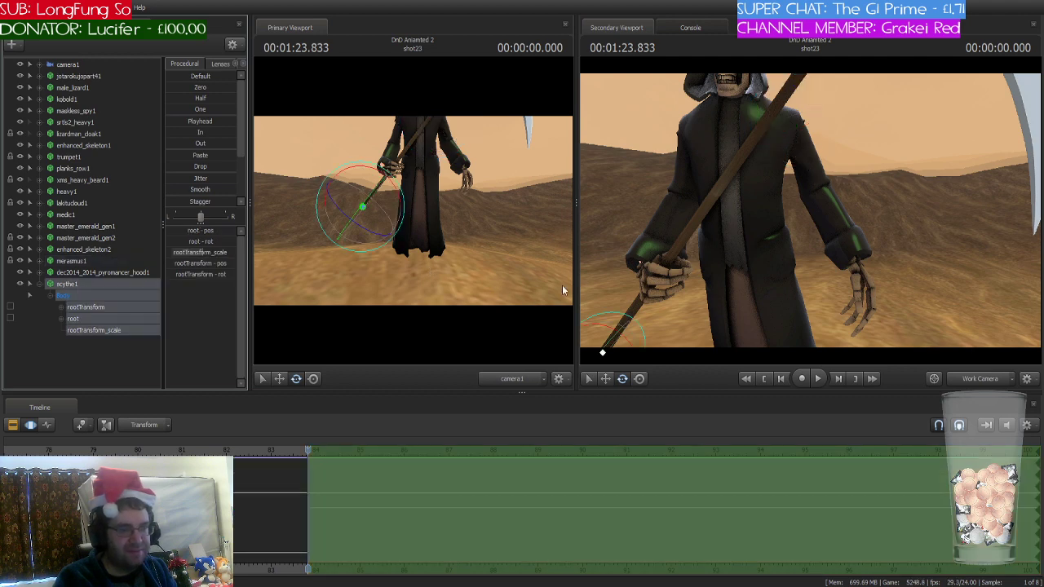
mouse_move(782, 270)
mouse_down()
mouse_move(783, 293)
mouse_move(782, 269)
mouse_up()
drag(637, 309, 739, 247)
key(w)
key(s)
- Rotate merasmus1's bip_lowerArm_L and bip_collar_L bones to raise the left hand toward the upper scythe shaft
key(ctrl)
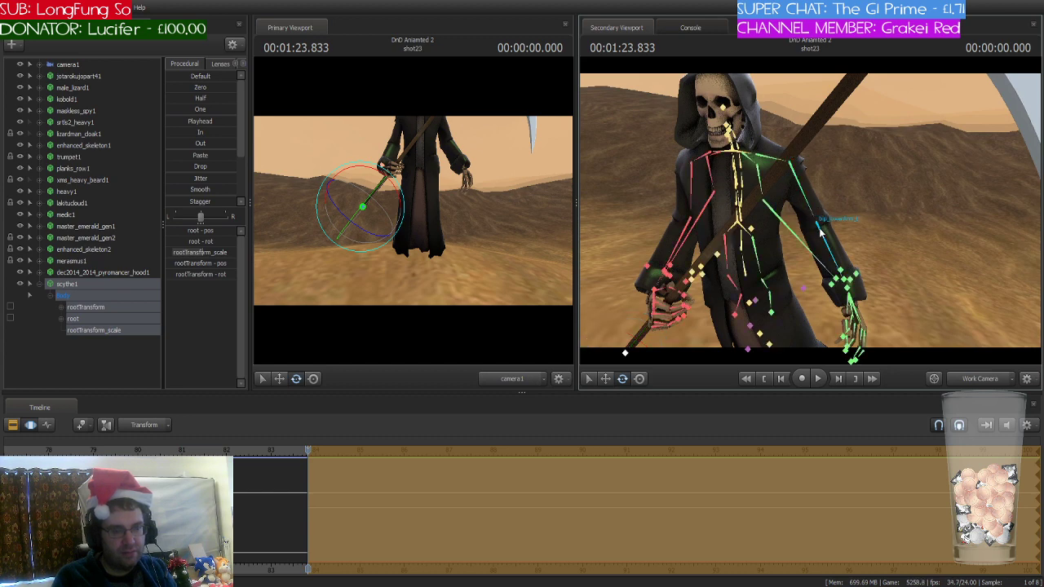
ctrl+click(821, 233)
drag(827, 248, 840, 188)
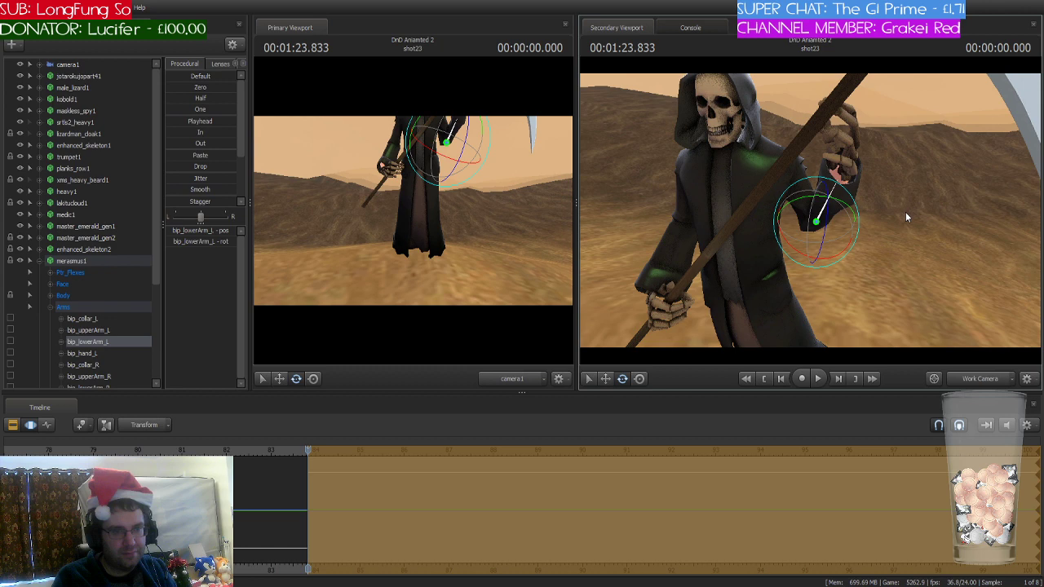
mouse_move(906, 214)
mouse_down()
mouse_move(893, 215)
mouse_move(902, 218)
mouse_up()
drag(830, 241, 810, 251)
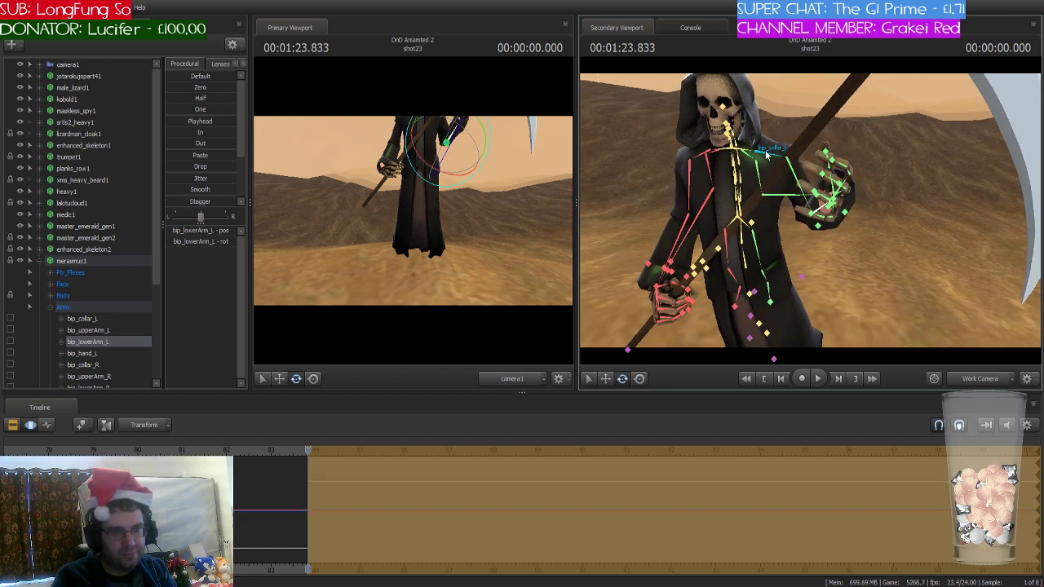
click(766, 154)
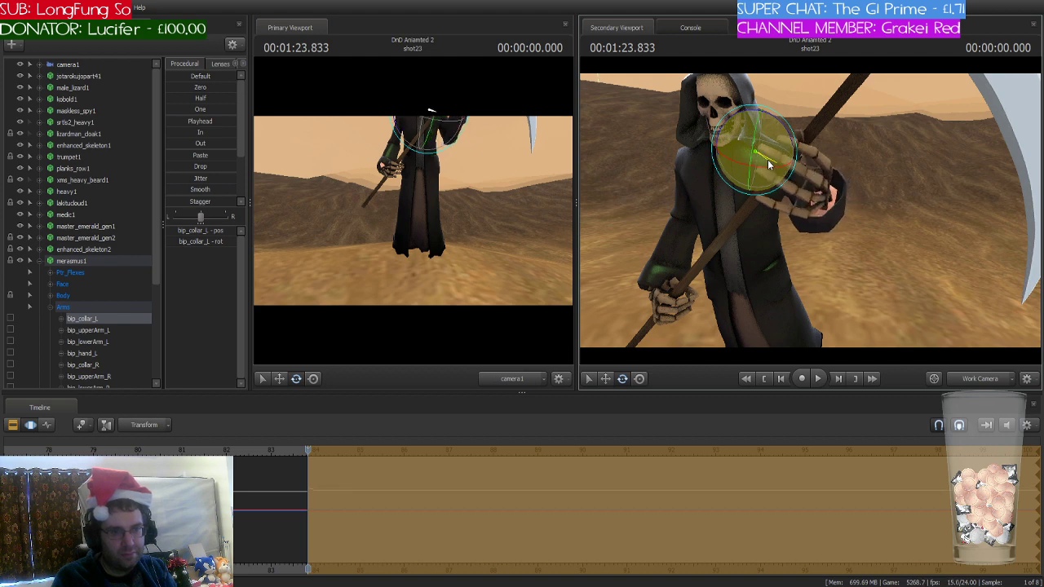
drag(882, 187, 922, 188)
- Rotate enhanced_skeleton2's bip_hand_L bone so the left palm meets the scythe shaft, and save the session
click(858, 202)
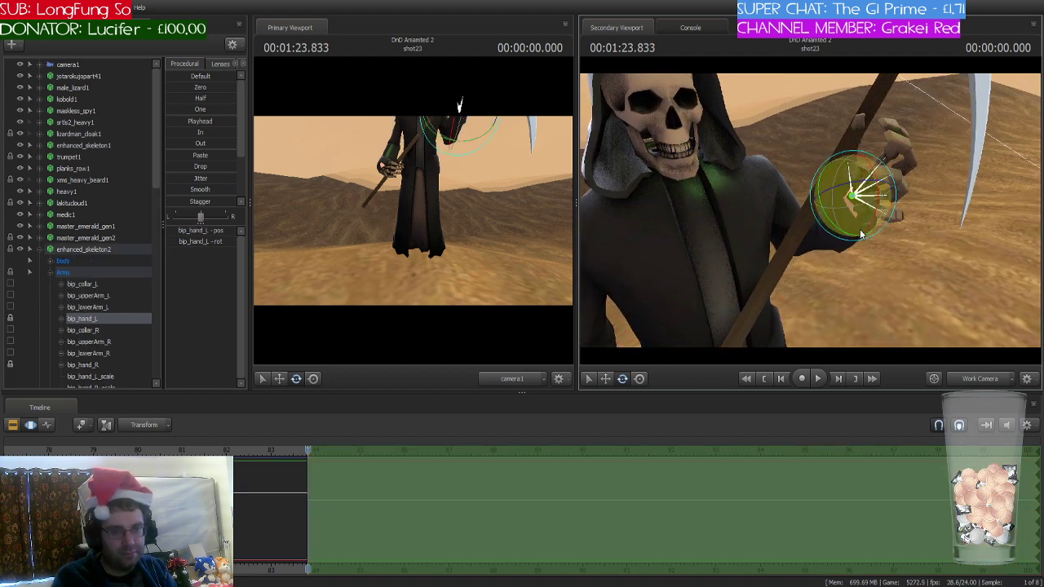
drag(860, 234, 869, 210)
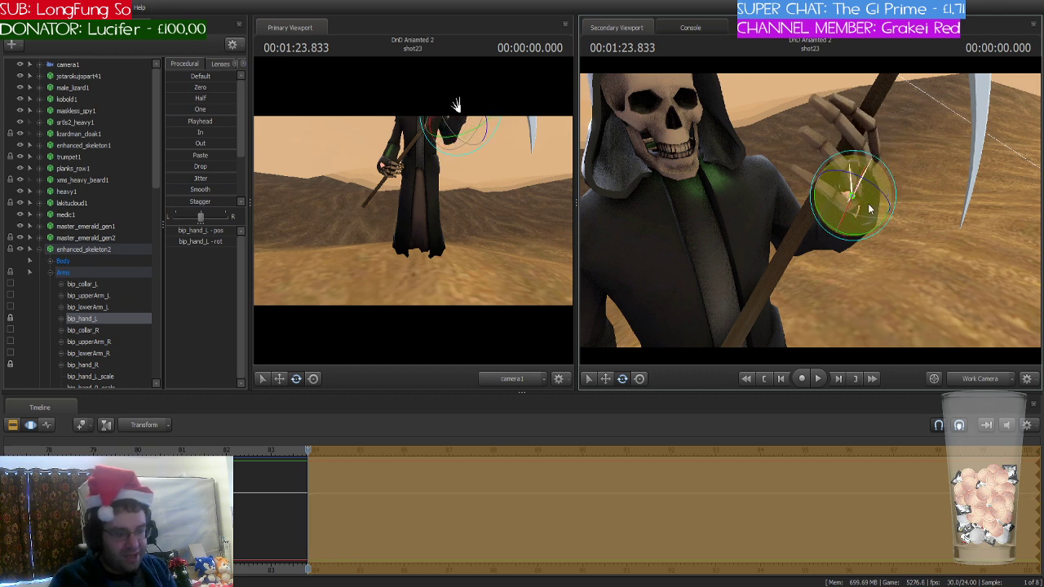
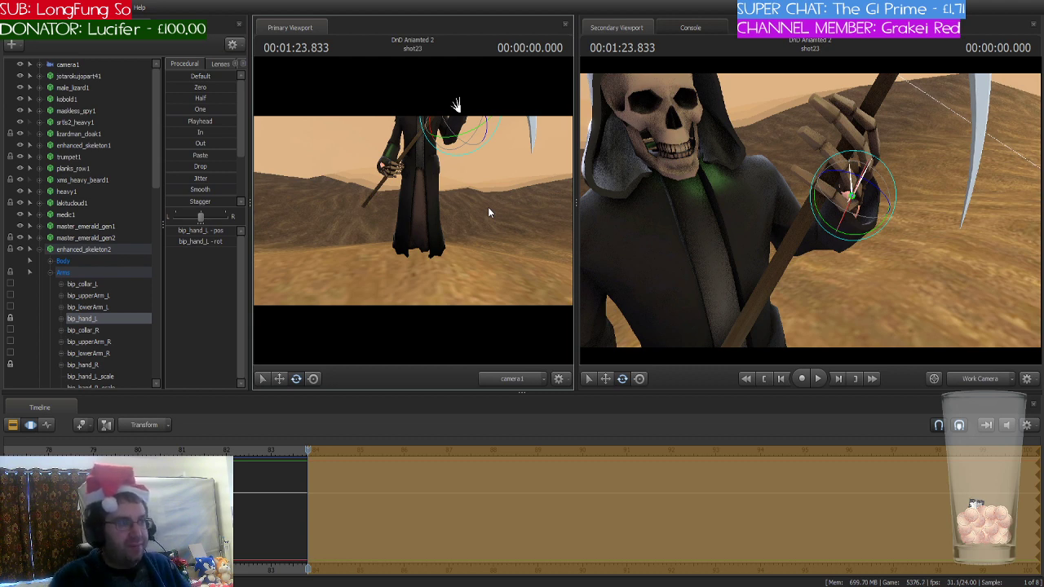
key(ctrl+s)
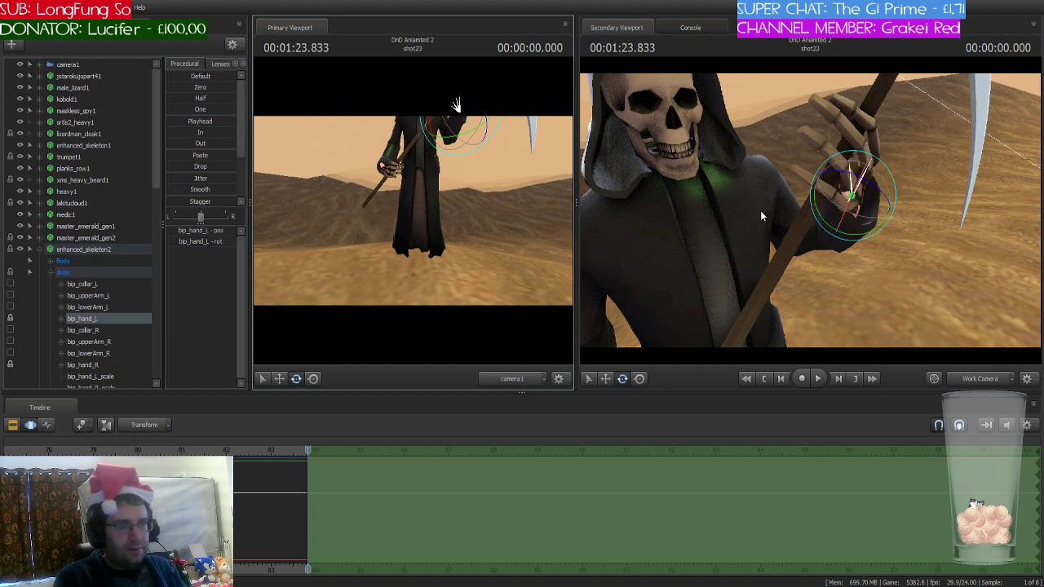
- Curl enhanced_skeleton2's left pinky around the scythe shaft by rotating bip_pinky_0_L, bip_pinky_1_L and bip_pinky_2_L
drag(762, 214, 767, 228)
key(s)
key(w)
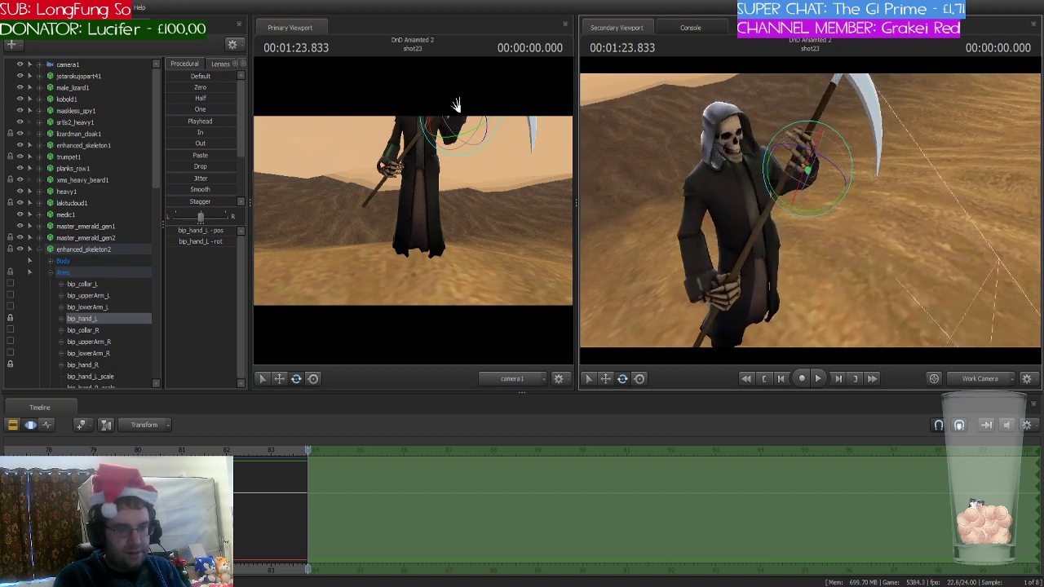
key(d)
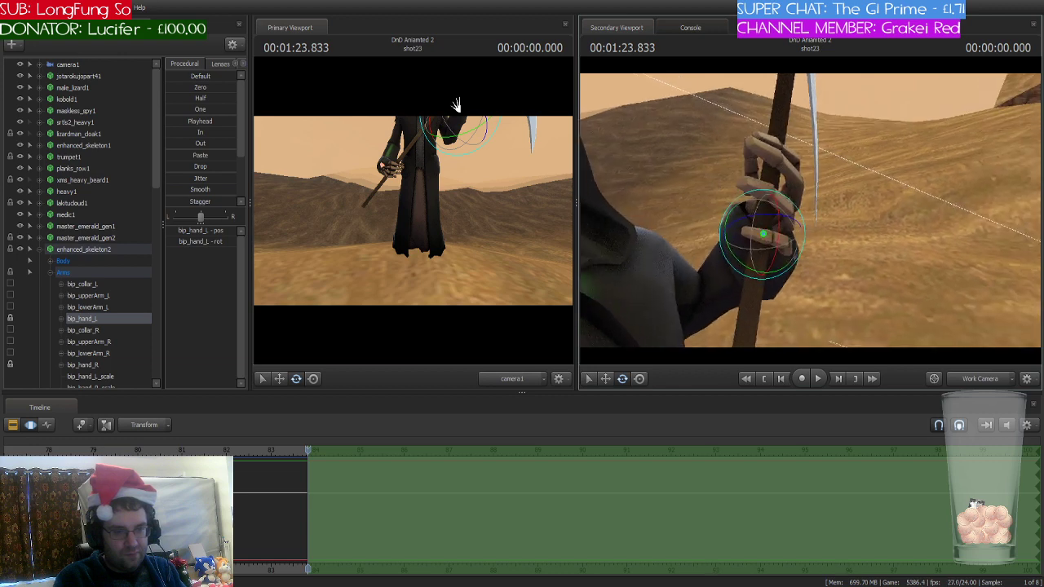
drag(766, 228, 772, 234)
key(ctrl)
click(802, 252)
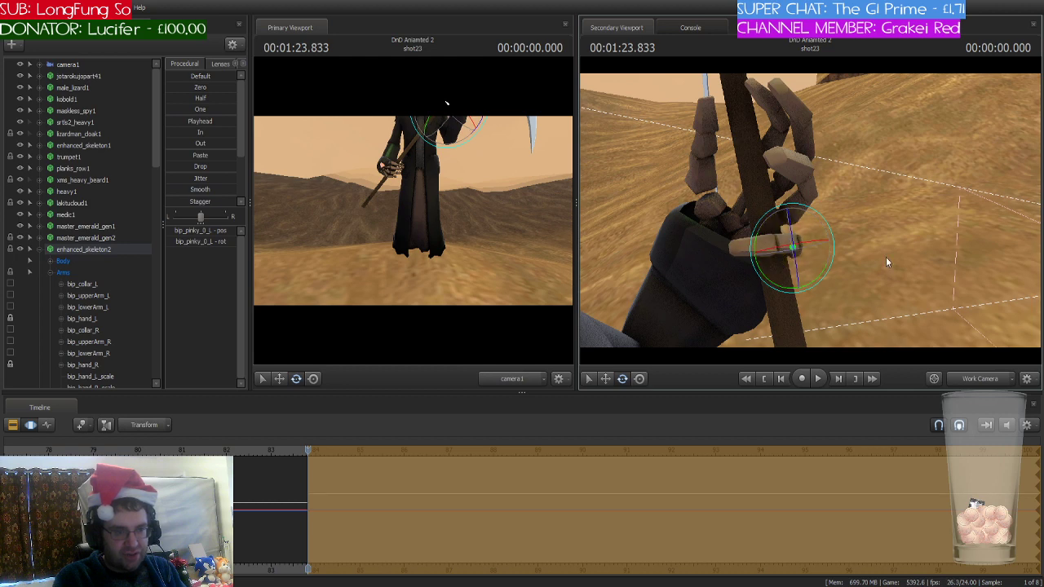
key(d)
drag(886, 257, 809, 241)
ctrl+click(814, 213)
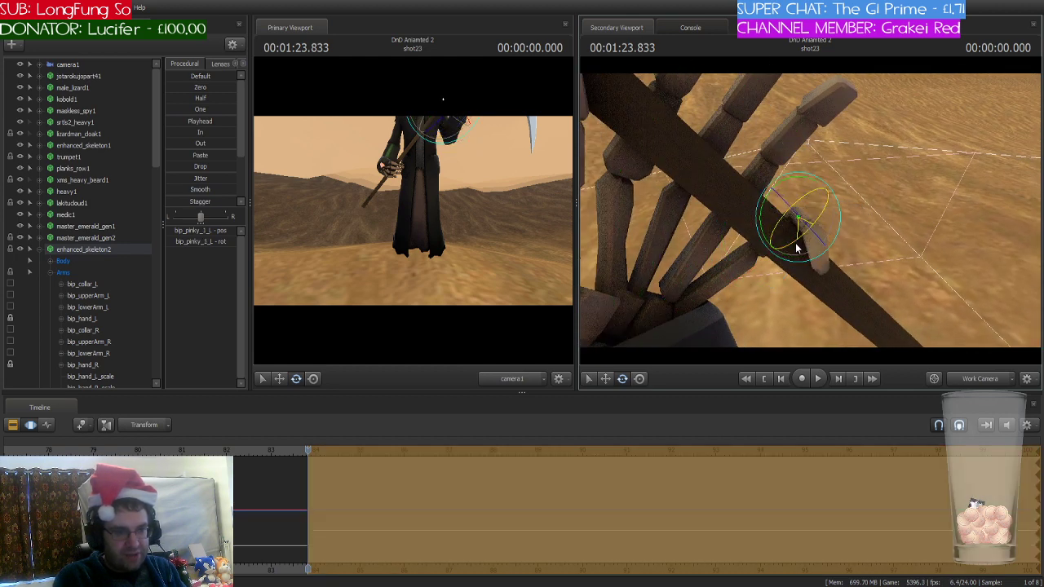
ctrl+click(823, 240)
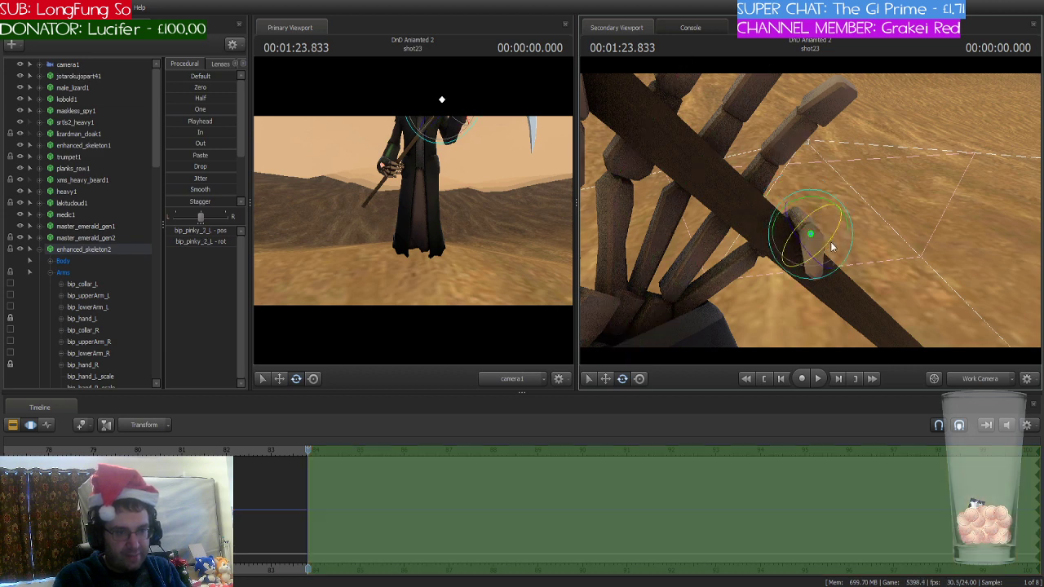
drag(832, 244, 797, 250)
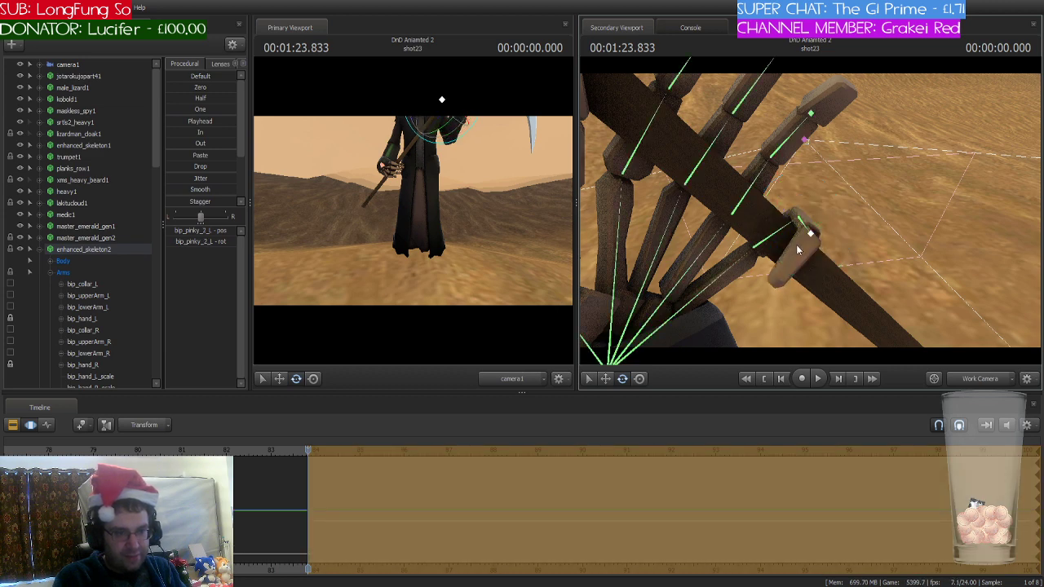
- Curl enhanced_skeleton2's left ring finger around the scythe shaft by rotating bip_ring_0_L, bip_ring_1_L and the fingertip bone
ctrl+click(745, 196)
mouse_move(751, 200)
mouse_down()
mouse_move(748, 208)
mouse_move(758, 186)
mouse_up()
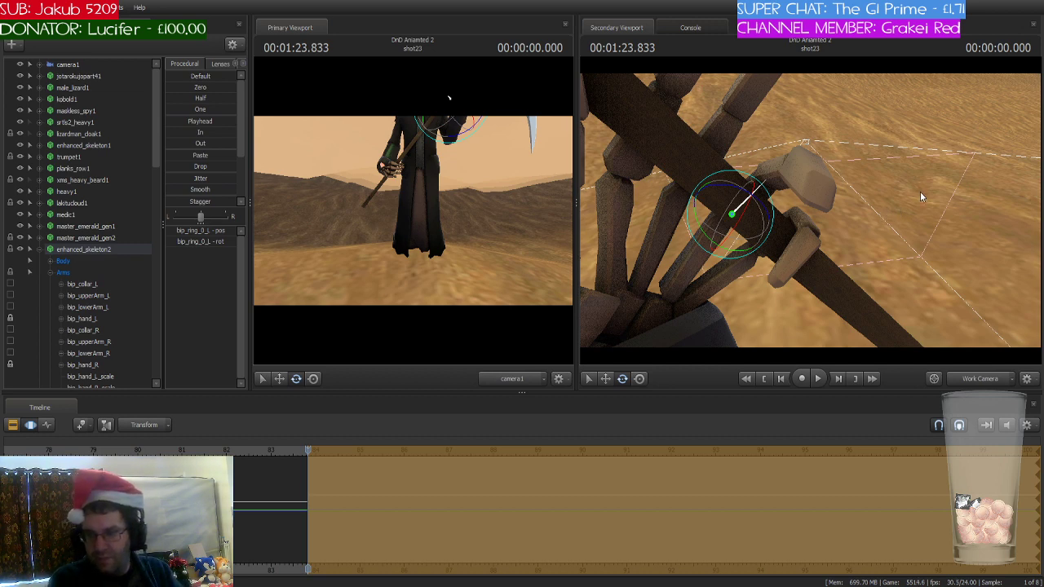
drag(920, 191, 892, 177)
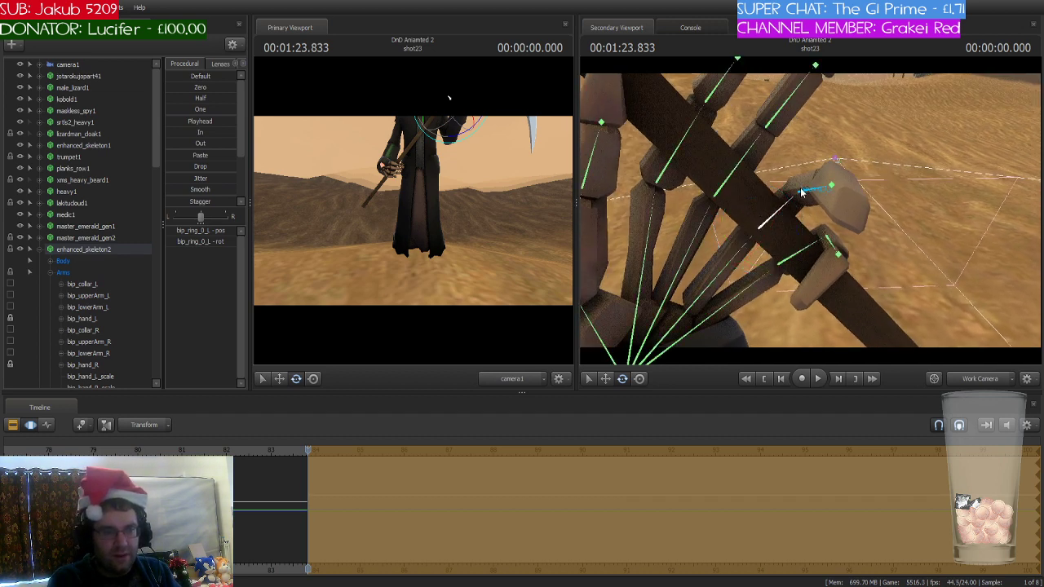
click(795, 217)
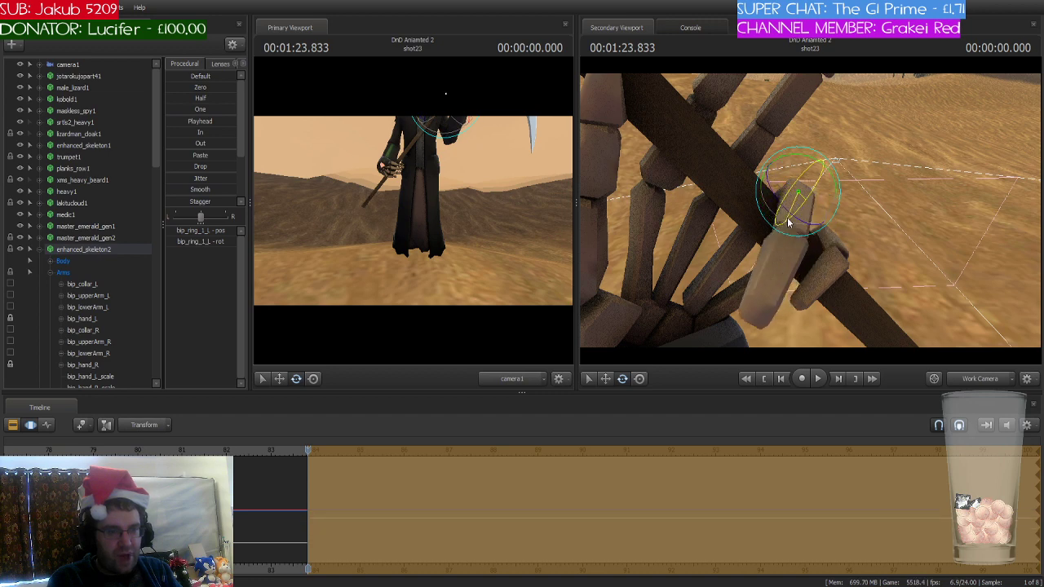
click(798, 246)
drag(799, 252, 774, 268)
- Curl the left middle finger around the shaft by rotating its bones from bip_middle_0_L to bip_middle_2_L
click(752, 155)
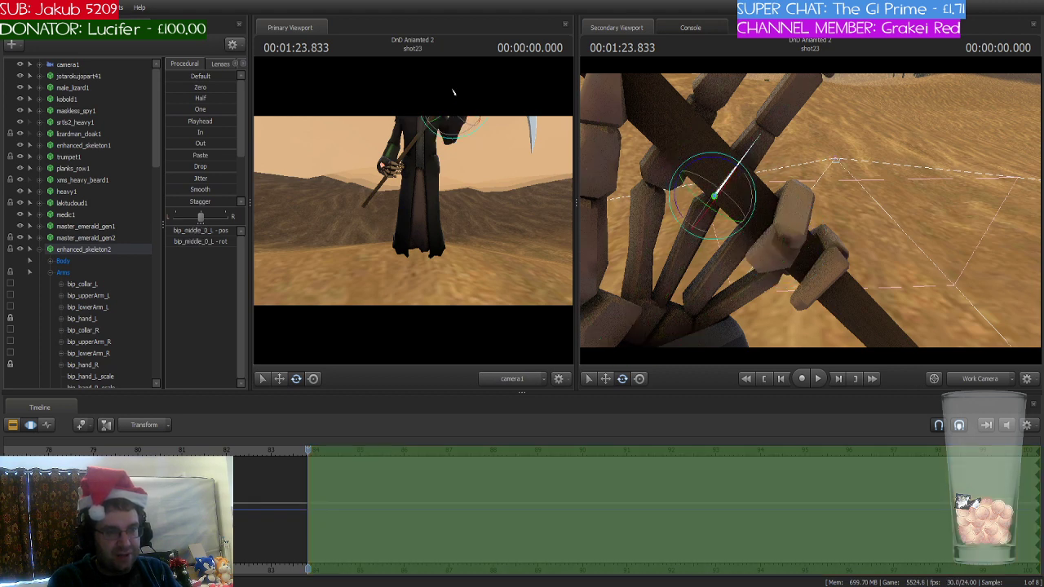
drag(752, 155, 738, 218)
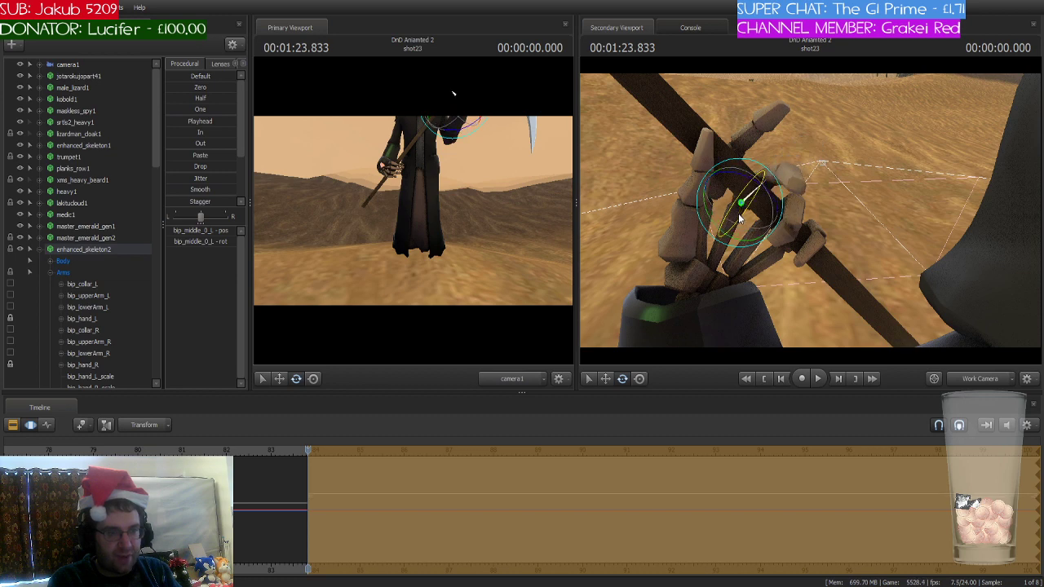
click(769, 181)
drag(769, 181, 772, 211)
click(767, 206)
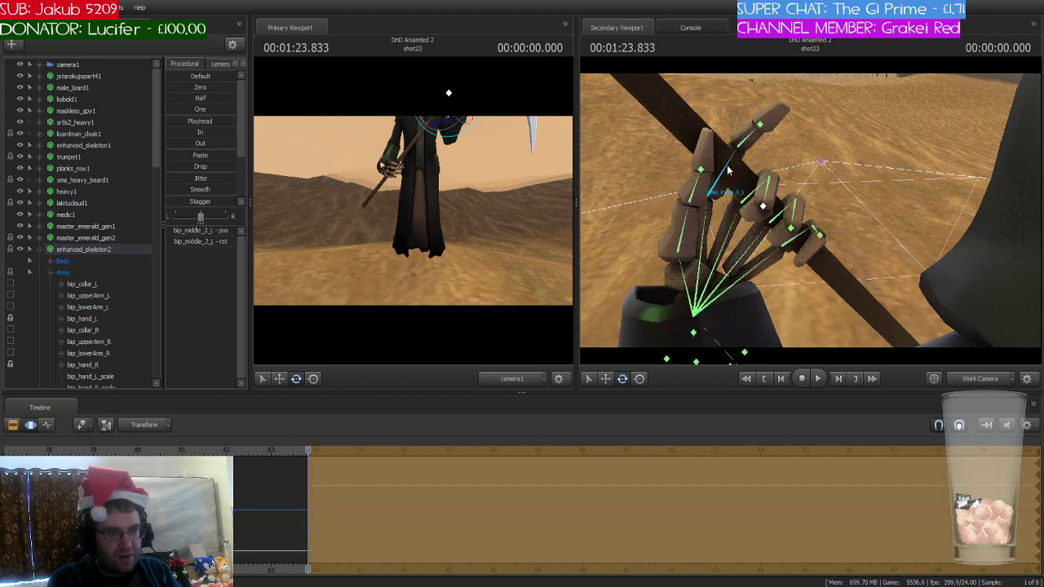
- Curl the left index finger around the shaft and rotate bip_thumb_0_L to bring the left thumb toward the grip
click(755, 148)
drag(756, 147, 737, 151)
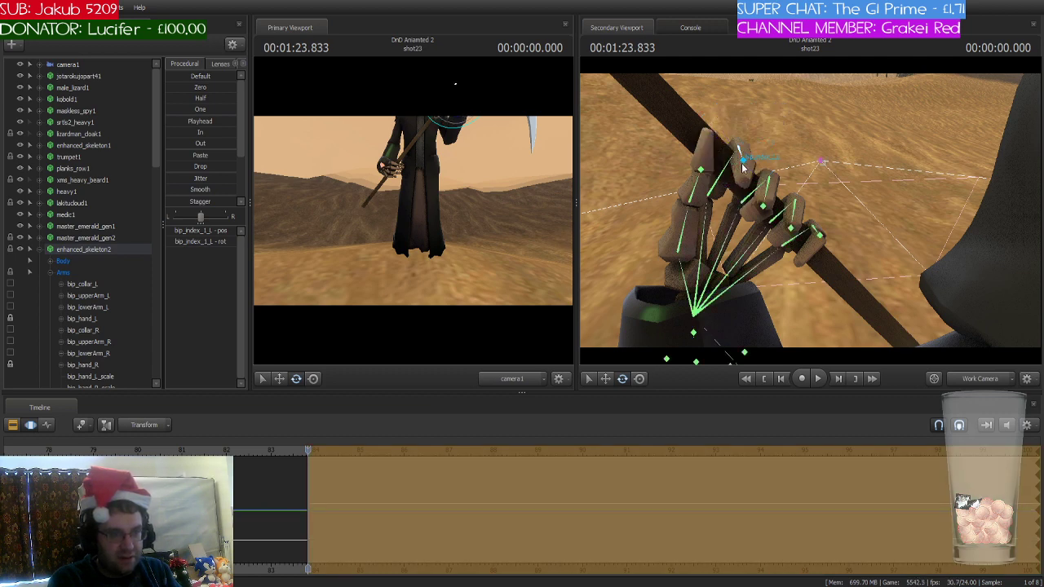
click(762, 167)
drag(764, 170, 745, 311)
click(724, 278)
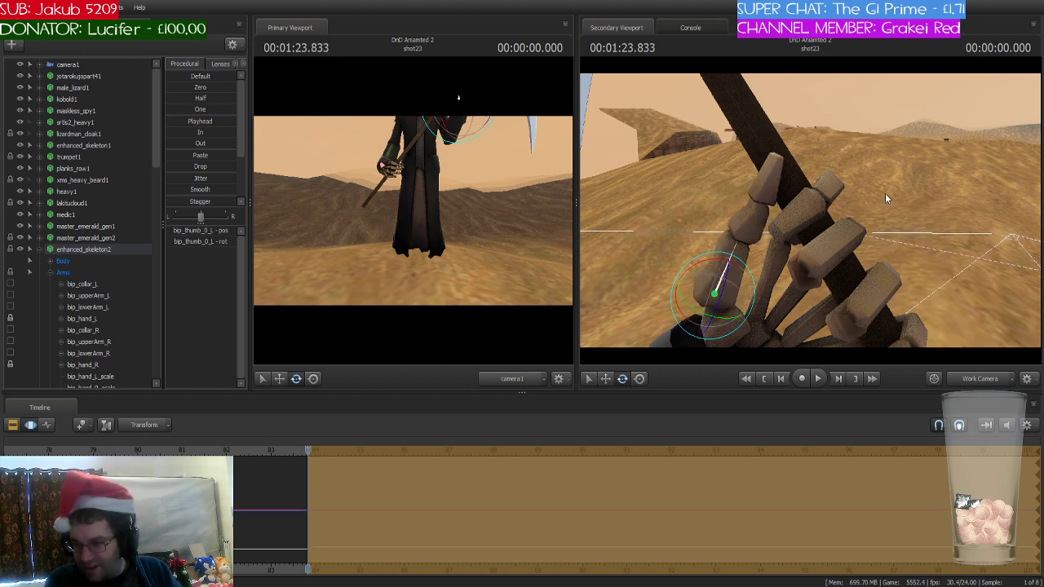
drag(931, 179, 808, 228)
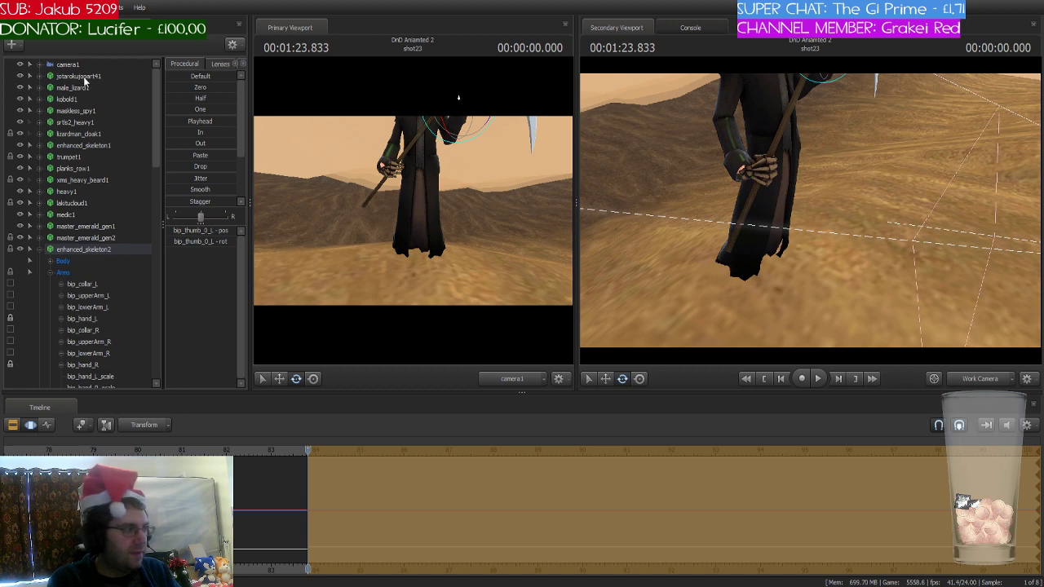
- Reposition camera1 to frame the whole reaper and scythe in the shot, and collapse enhanced_skeleton2 in the animation set list
click(78, 65)
click(39, 249)
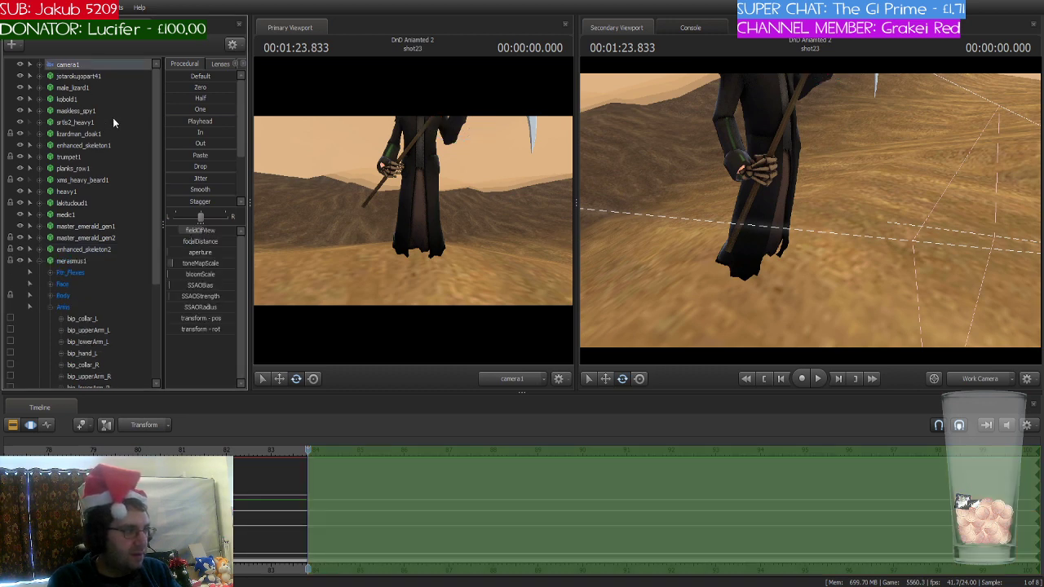
drag(398, 188, 409, 213)
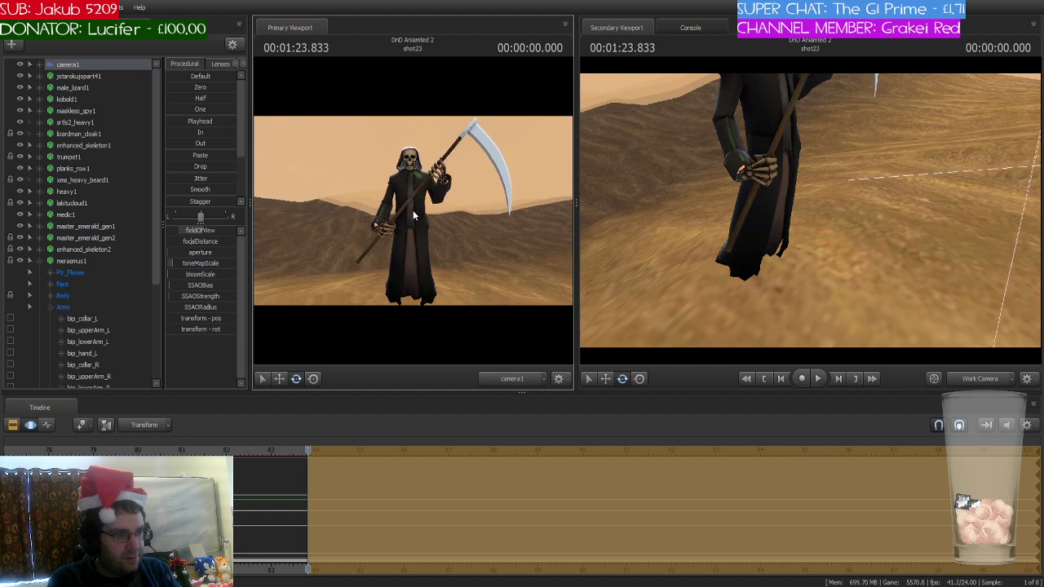
drag(412, 210, 415, 213)
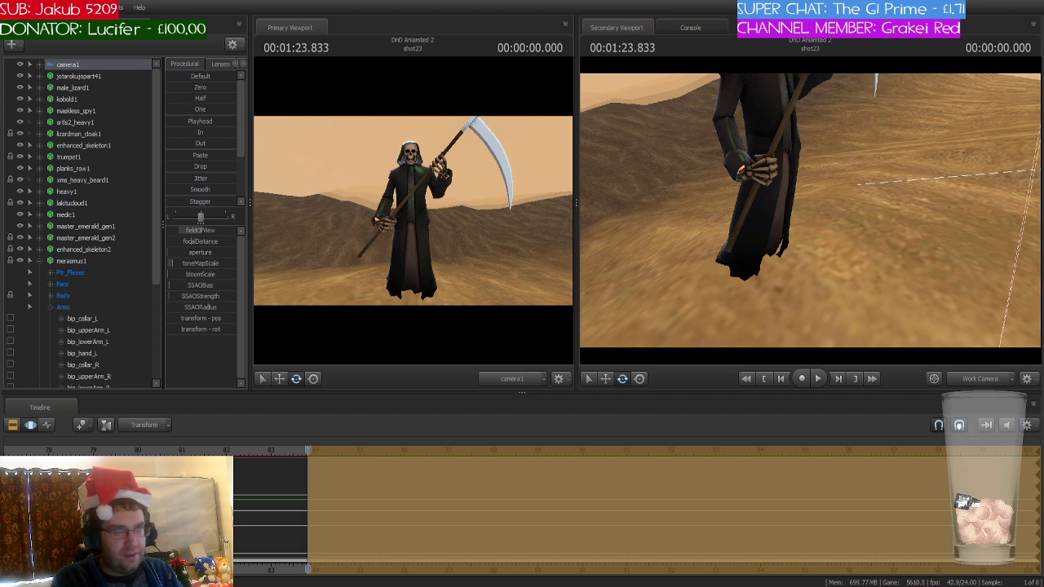
- Examine the reaper's overall pose and two-handed grip through the work camera, and collapse merasmus1 in the animation set list
key(ctrl)
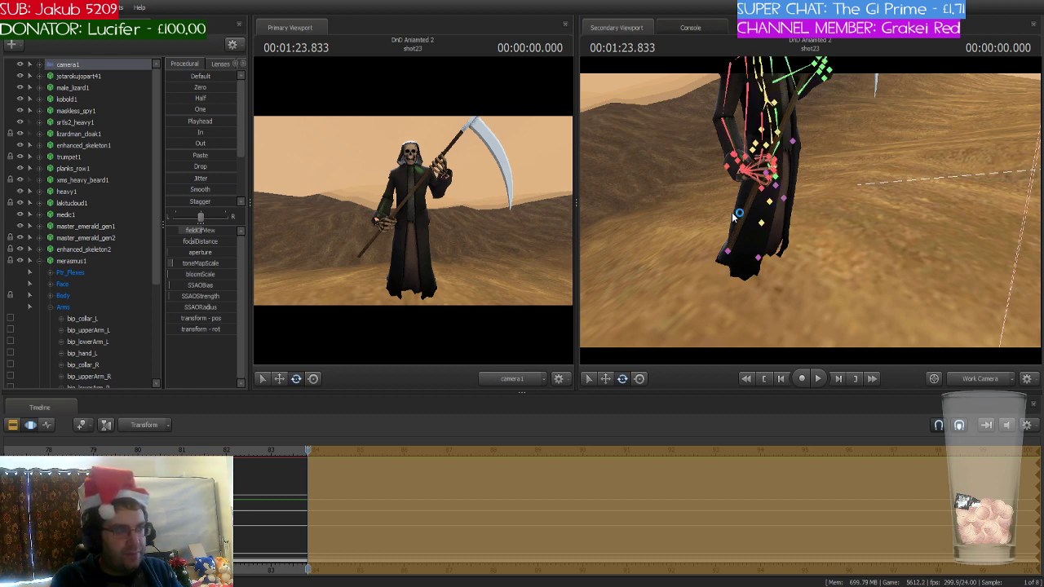
ctrl+click(732, 216)
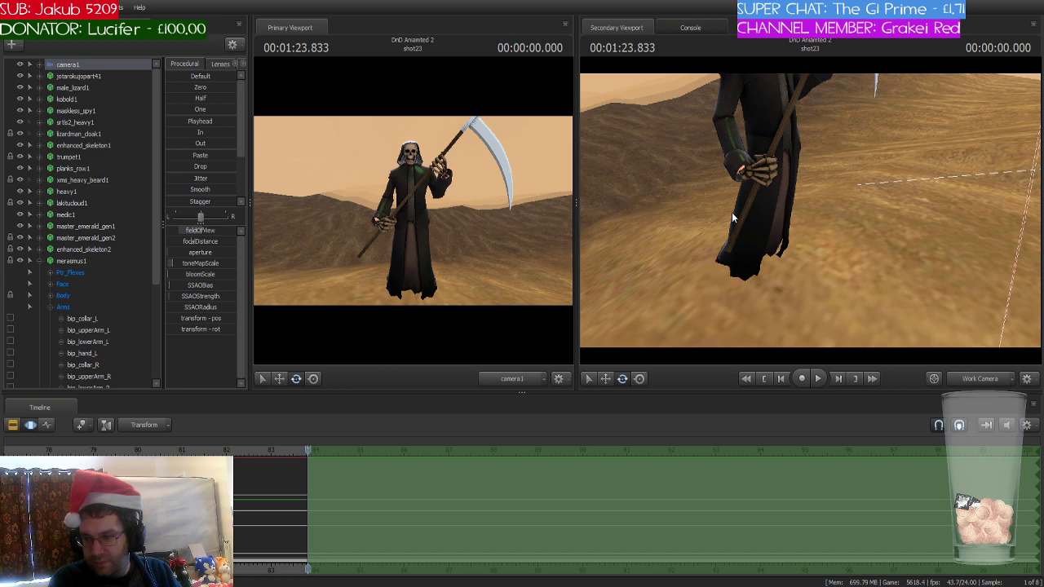
drag(743, 212, 810, 210)
key(w)
key(w)
key(w)
key(s)
key(s)
key(w)
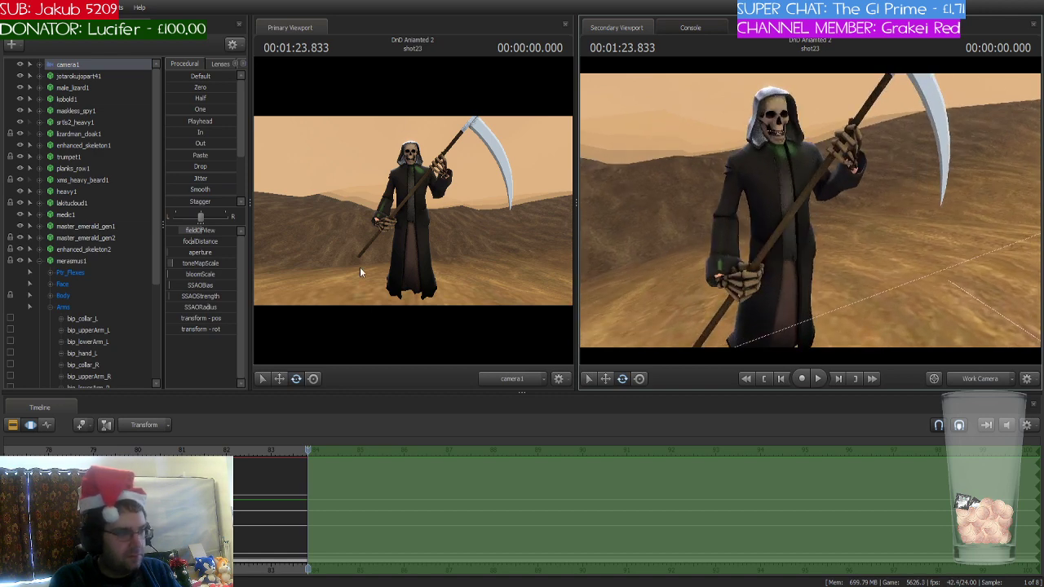
click(39, 261)
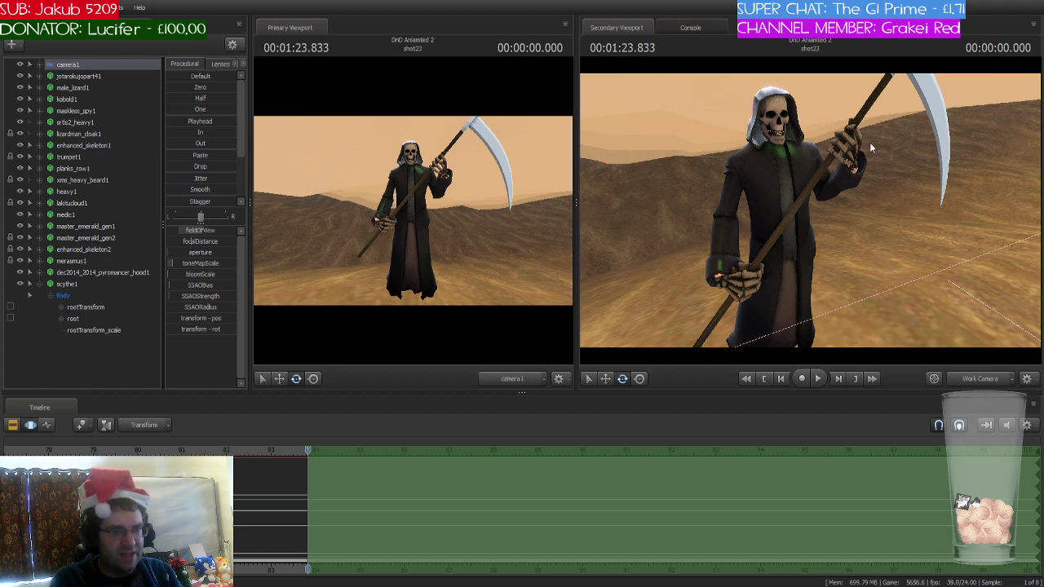
drag(870, 142, 890, 155)
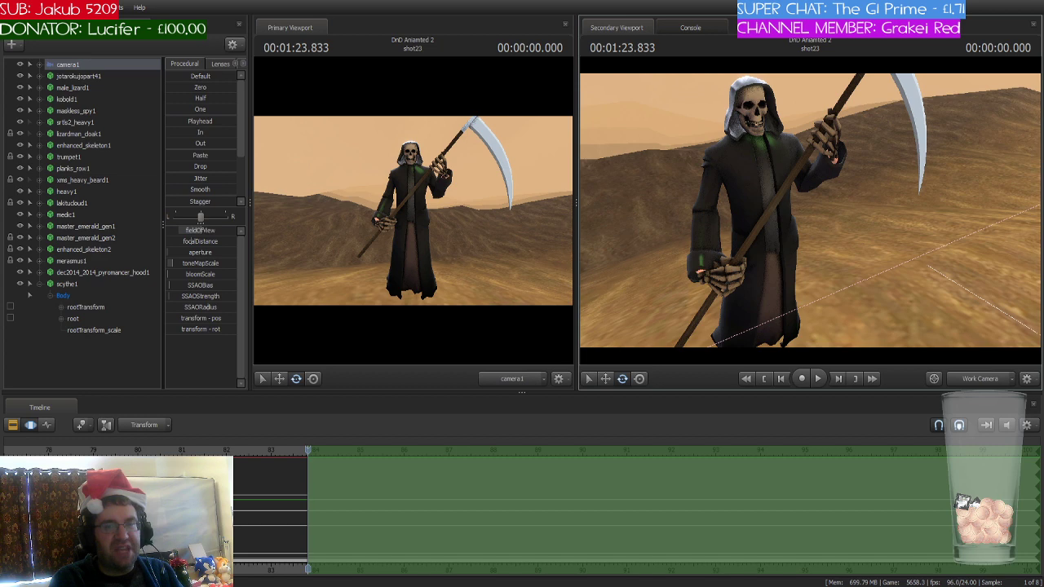
key(s)
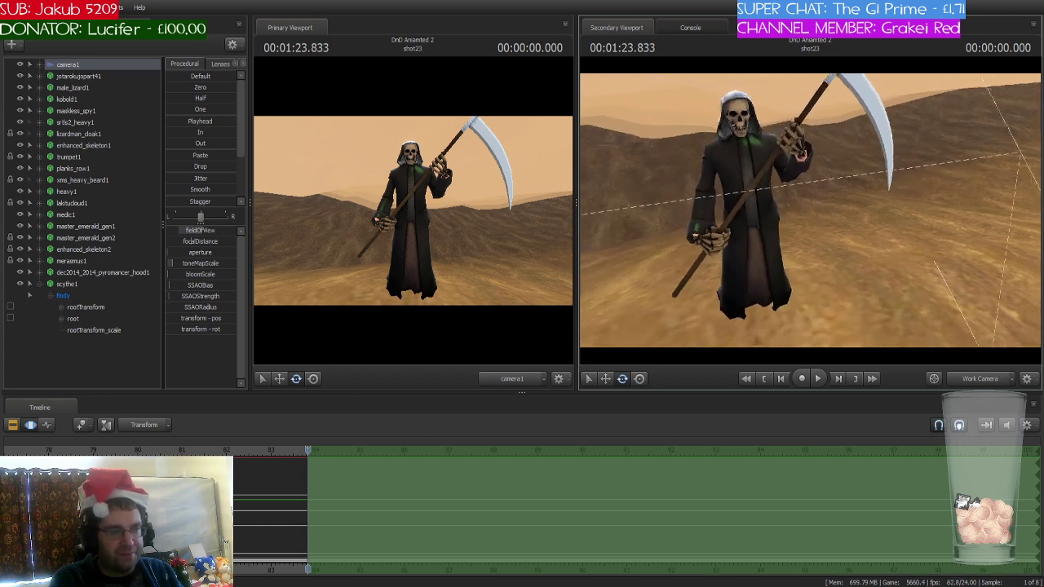
key(s)
key(w)
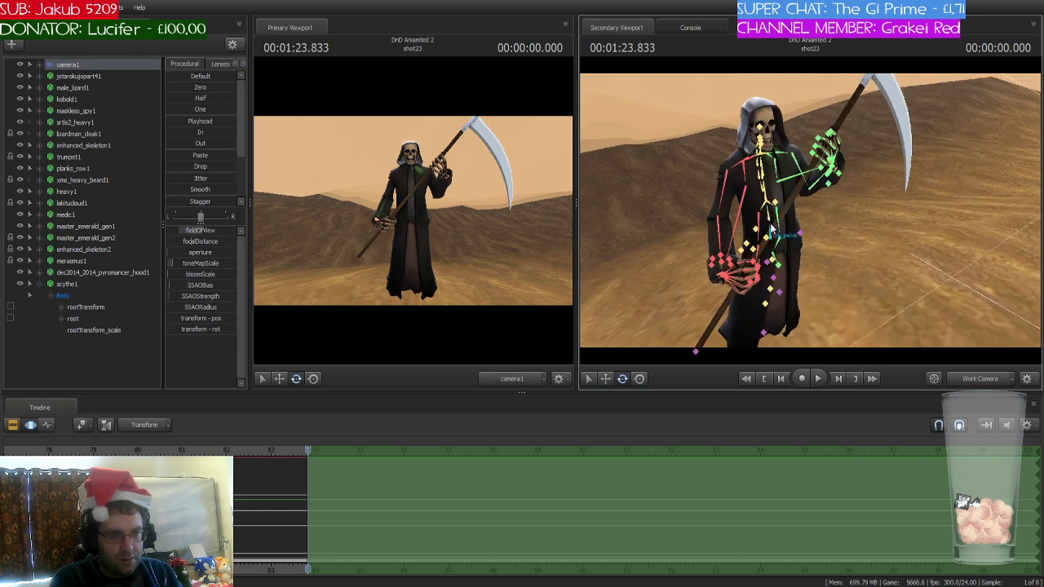
- Try rotating merasmus1's bip_pelvis bone, and undo the rotation
click(770, 223)
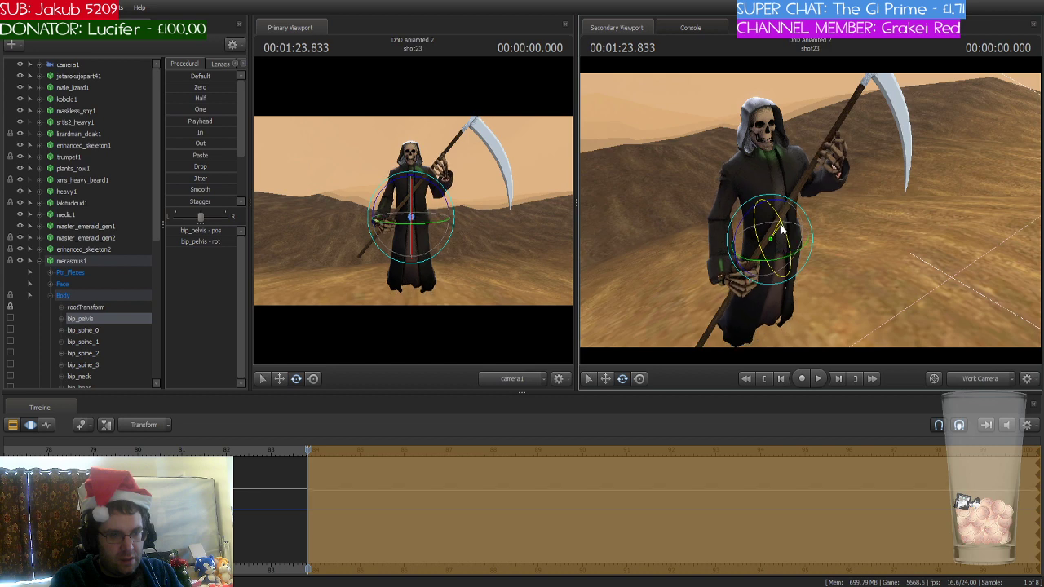
drag(781, 229, 780, 232)
key(ctrl+z)
- Inspect the left hand's grip on the scythe shaft up close through the work camera
drag(863, 237, 862, 195)
key(w)
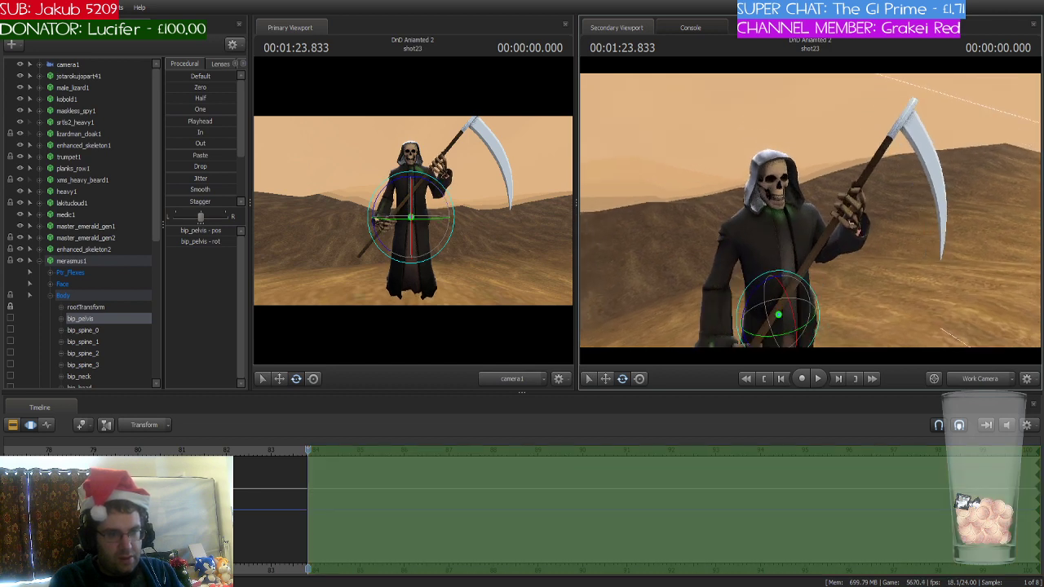
key(w)
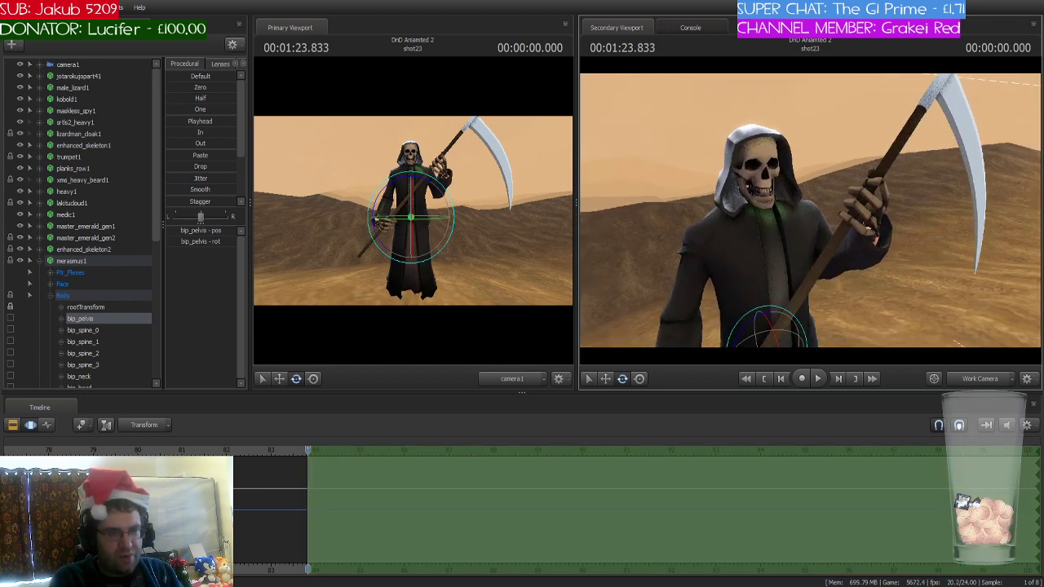
key(w)
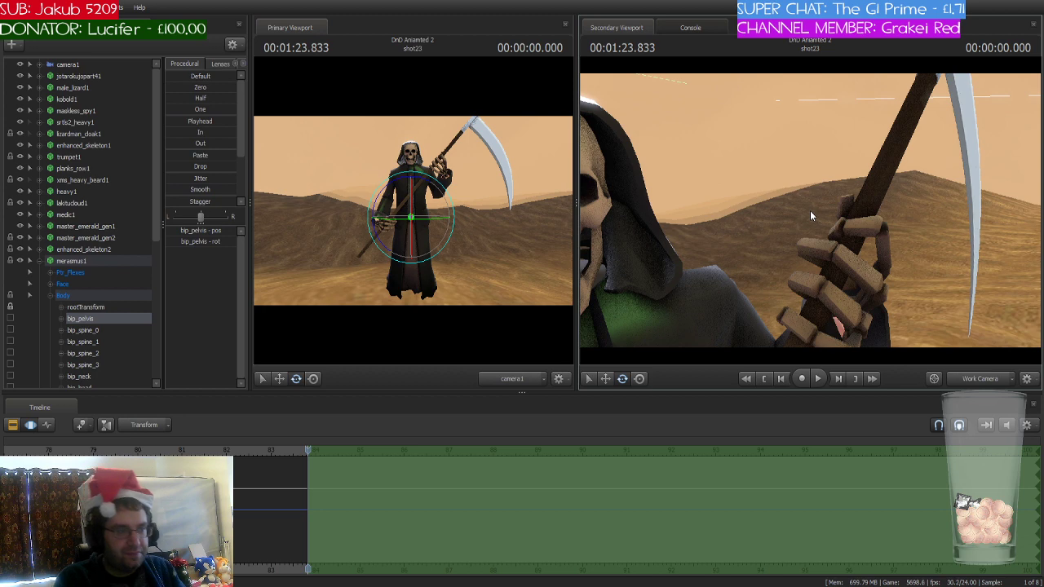
drag(810, 212, 773, 305)
key(s)
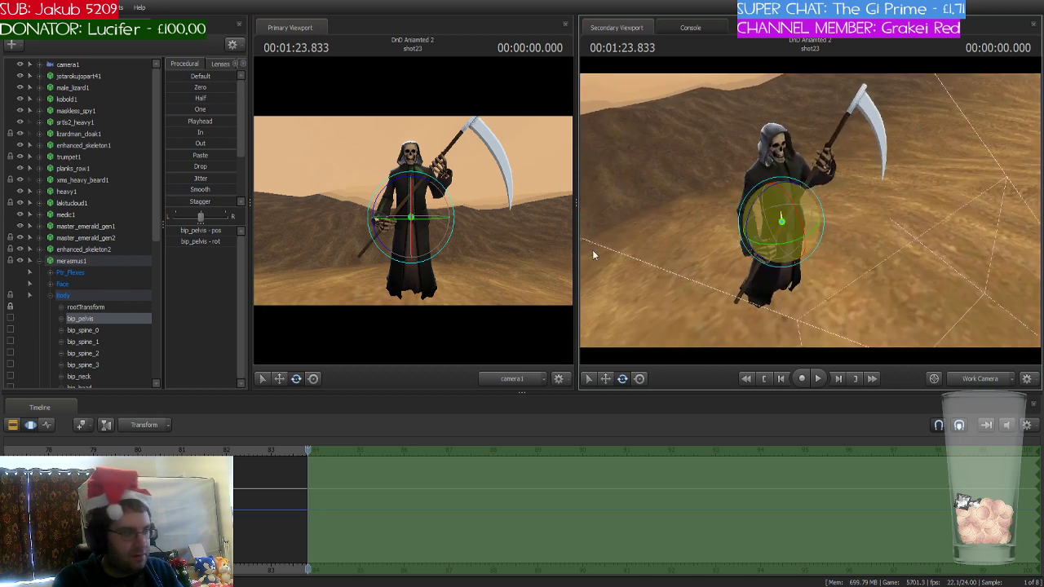
- Collapse merasmus1 and scythe1, and select all four reaper models from enhanced_skeleton2 through scythe1 together
click(40, 261)
click(41, 283)
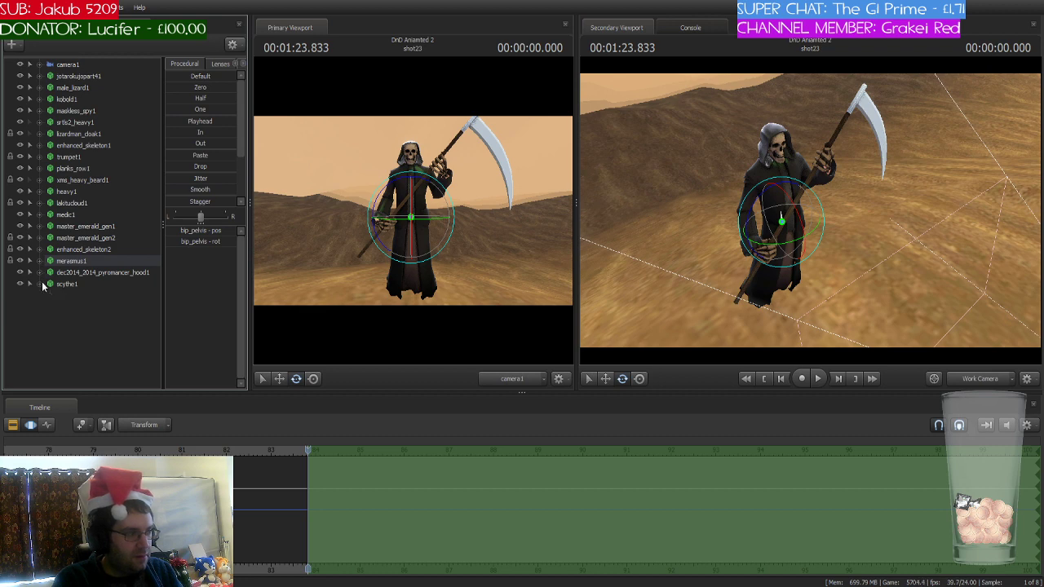
click(96, 248)
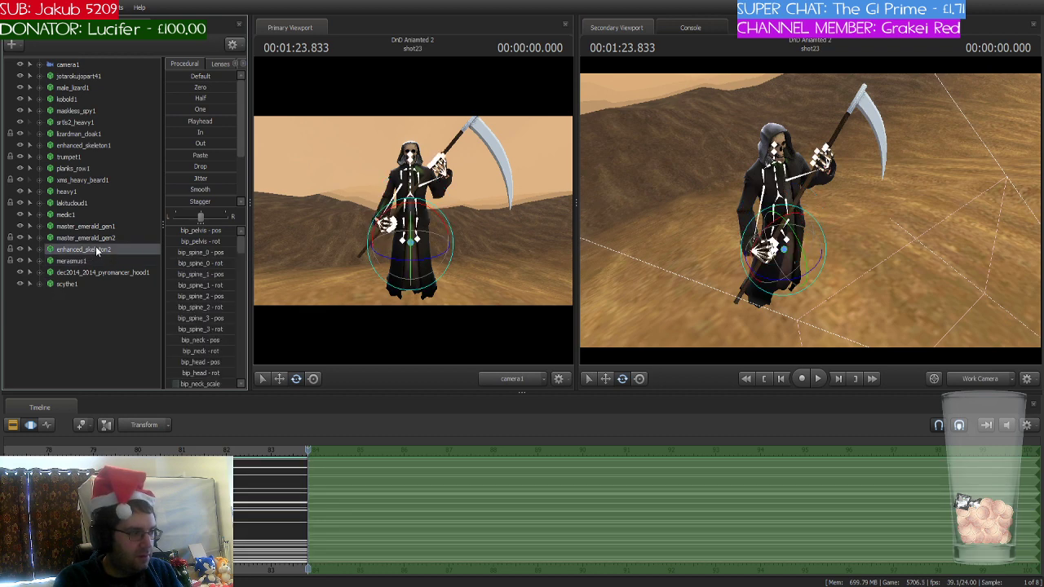
shift+click(81, 283)
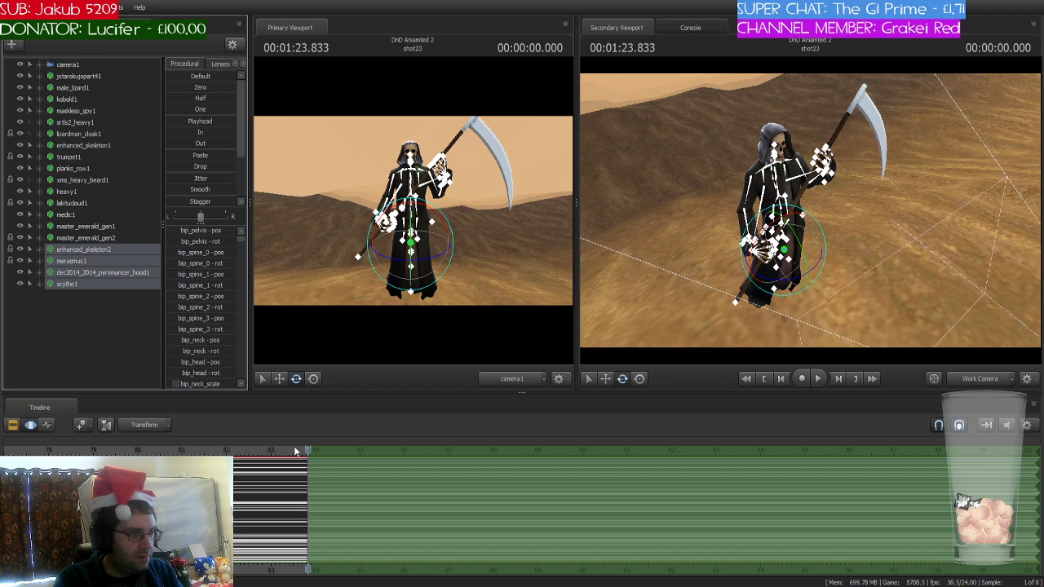
- Zoom the timeline around the start of shot23 and step the playhead to 00:01:24.083
scroll(347, 469, up, 5)
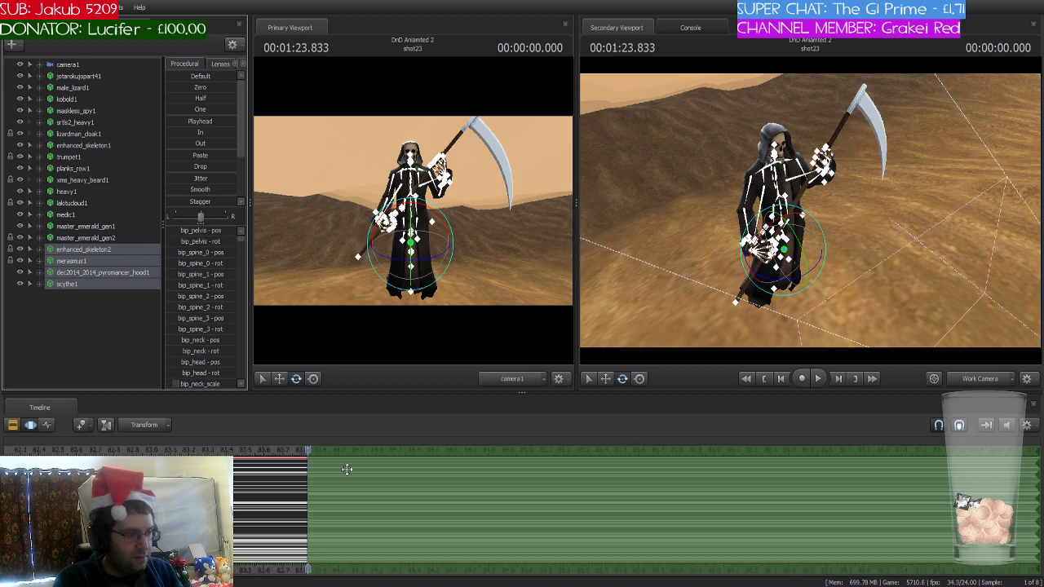
scroll(347, 469, up, 3)
drag(834, 309, 865, 296)
key(w)
key(s)
click(810, 210)
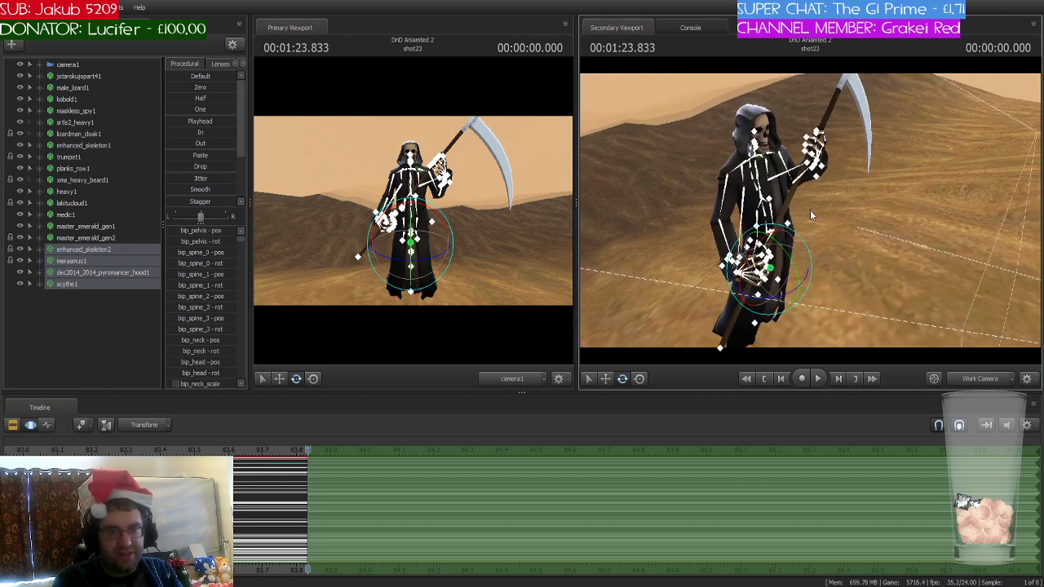
scroll(288, 477, up, 3)
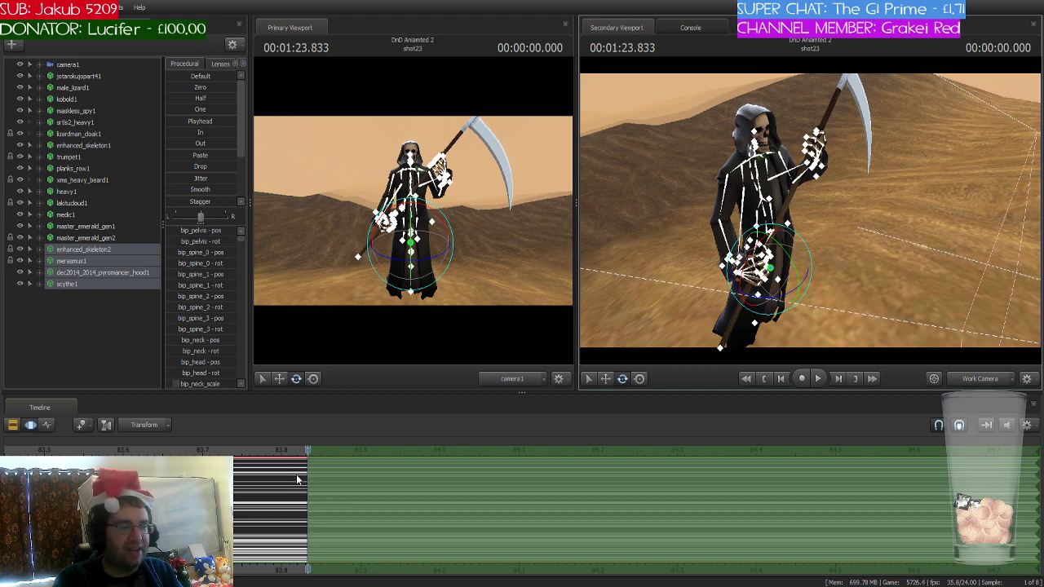
scroll(314, 469, up, 2)
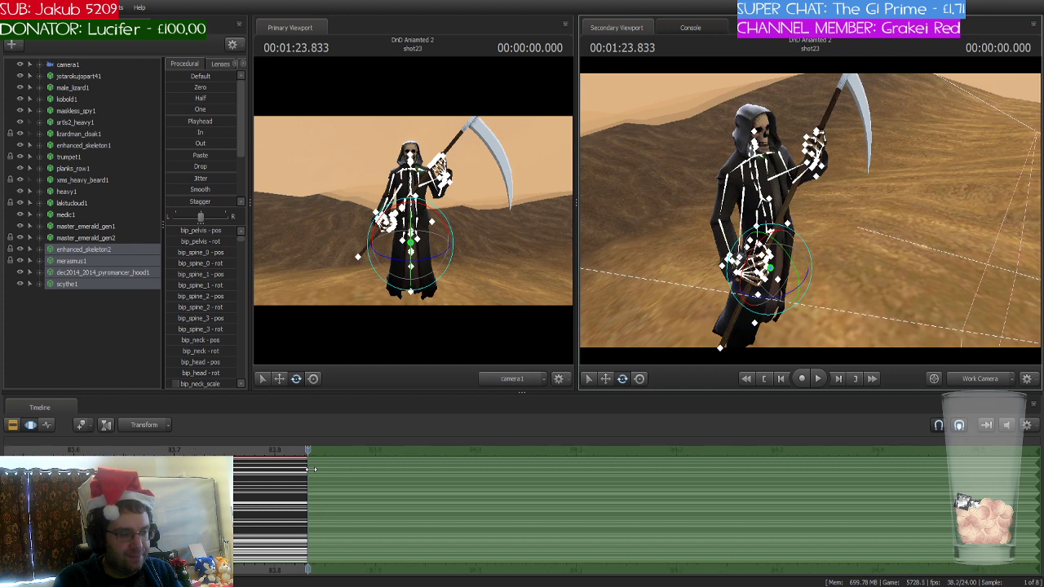
scroll(314, 469, down, 3)
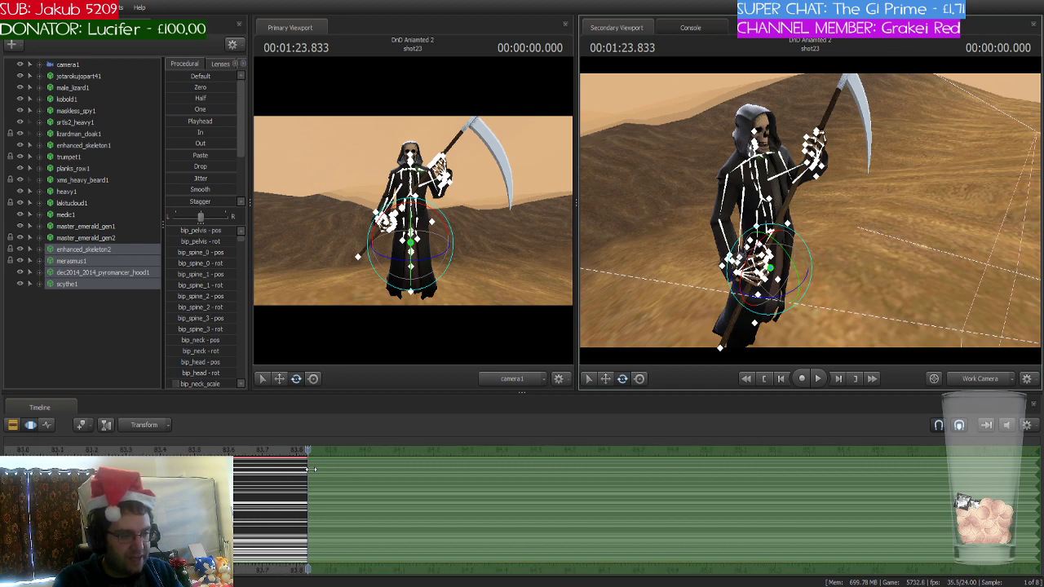
scroll(314, 469, up, 2)
key(Right)
key(Right)
key(Right)
key(Right)
key(Right)
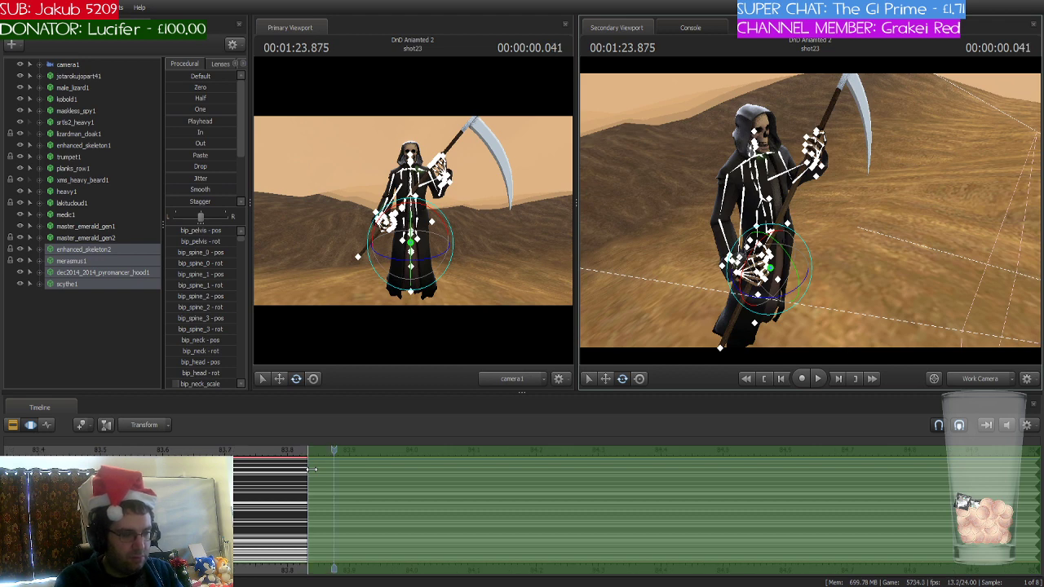
key(Right)
key(Right)
key(Right)
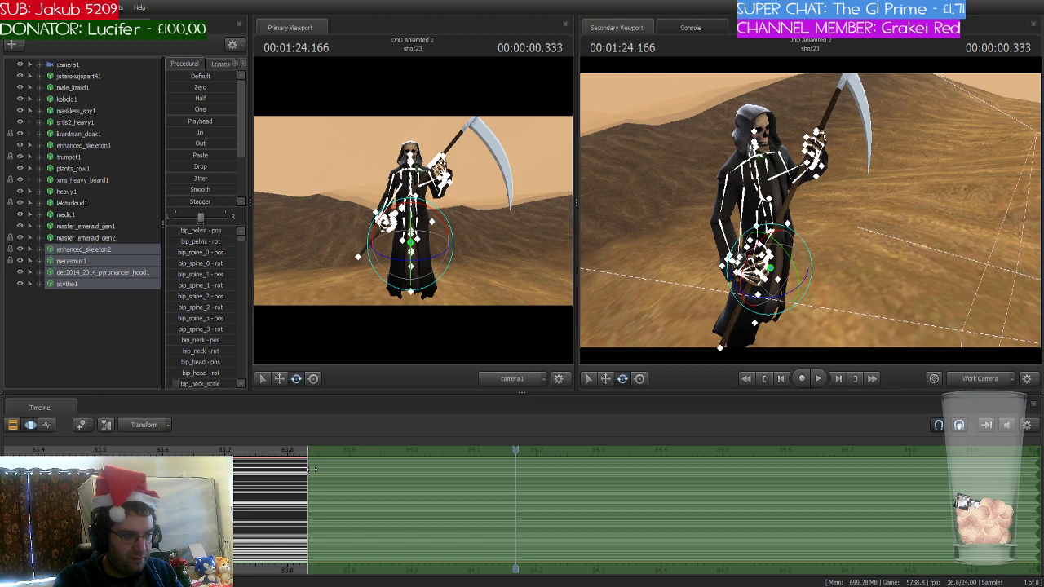
key(Left)
key(Left)
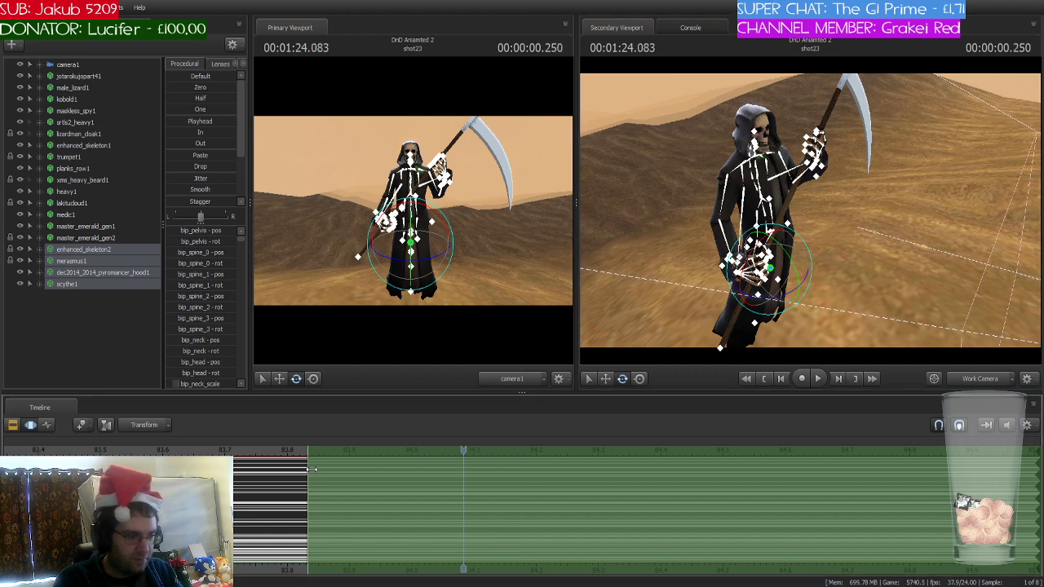
- Try lowering the four reaper models within a half-second falloff selection around 00:01:24.083, and play back the motion
drag(314, 469, 468, 482)
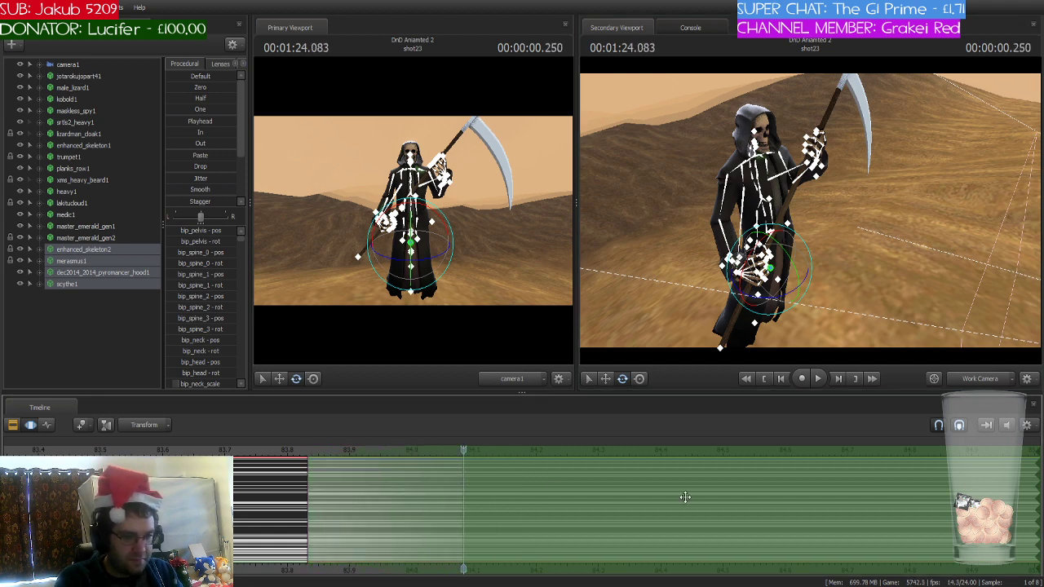
drag(1032, 481, 462, 487)
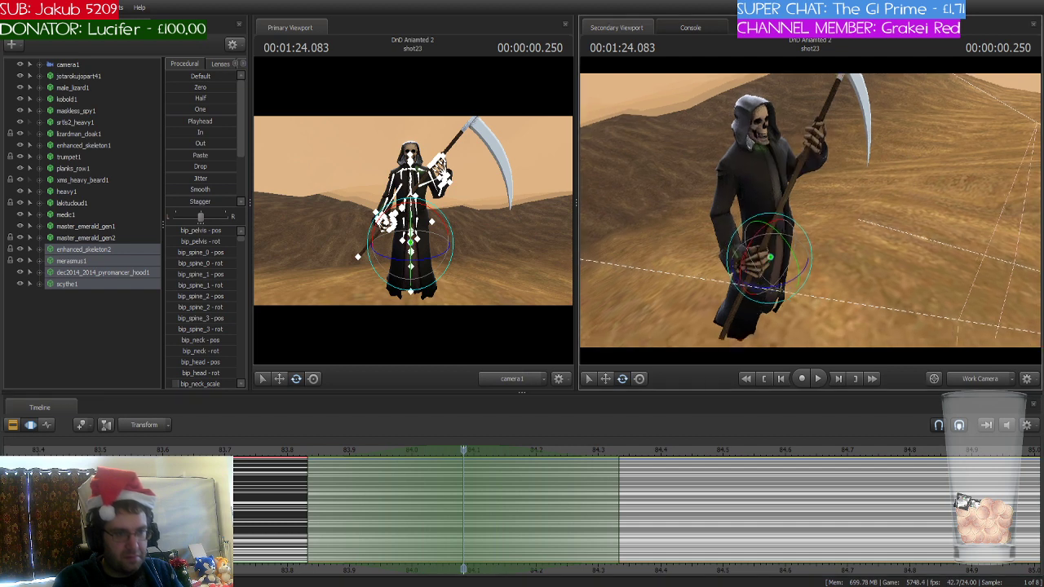
drag(810, 210, 785, 224)
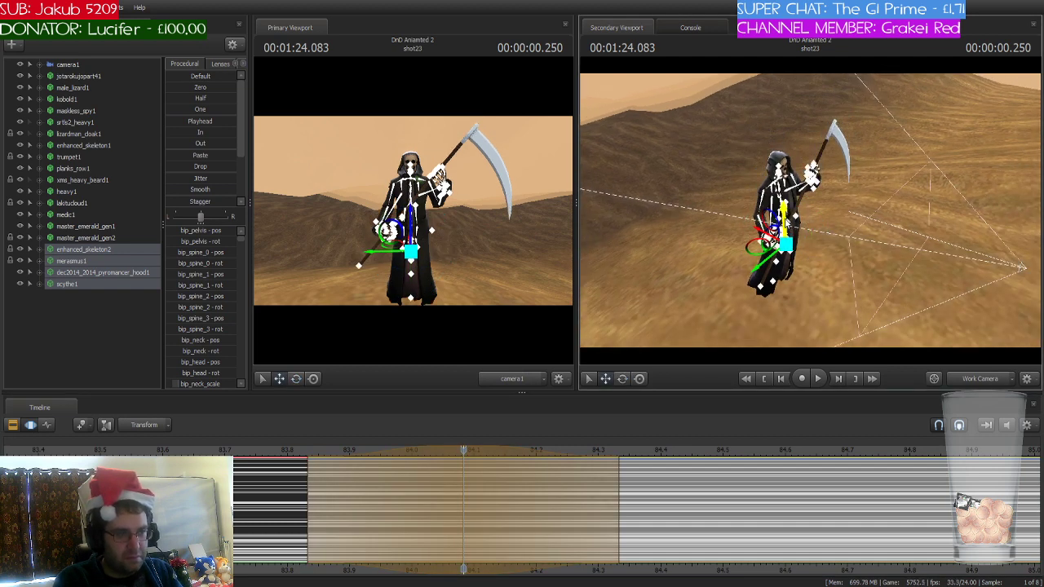
drag(466, 454, 307, 463)
key(space)
key(space)
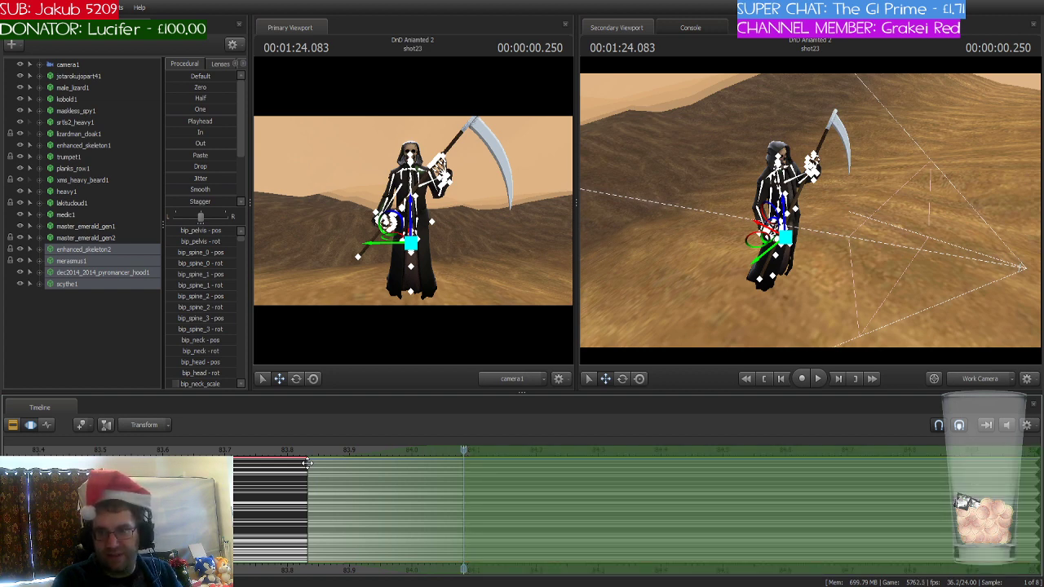
- Try shifting the selected reaper models slightly upward, checking the hand and scythe up close in the work camera
right_drag(966, 292, 951, 254)
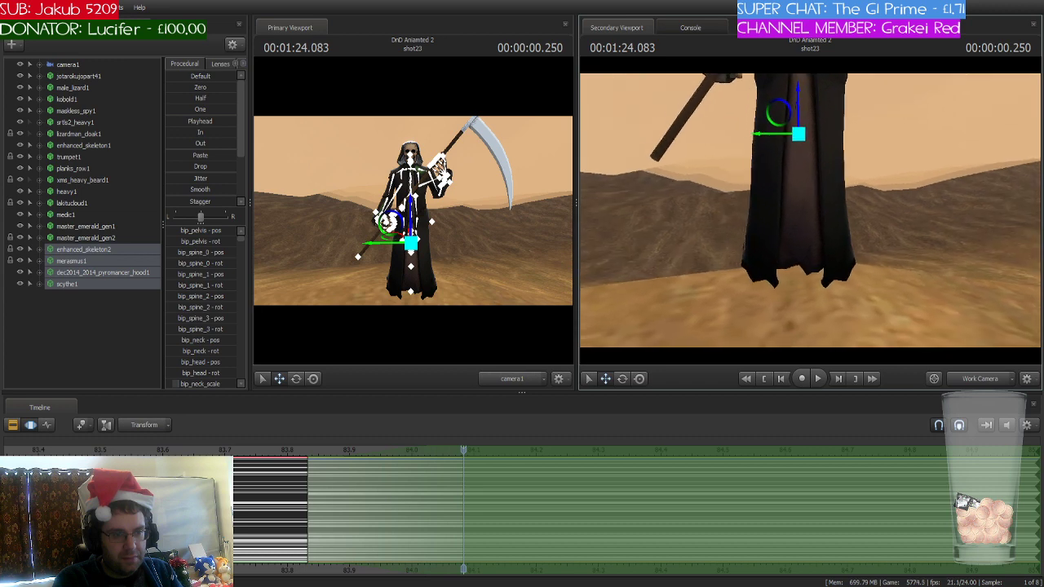
drag(952, 254, 904, 259)
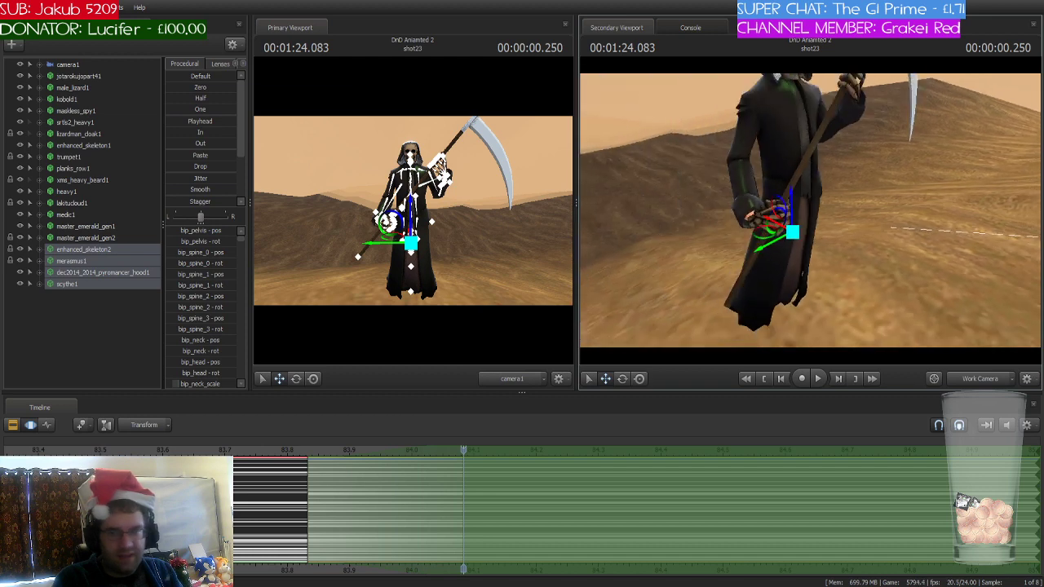
drag(811, 213, 778, 225)
key(w)
drag(874, 230, 879, 220)
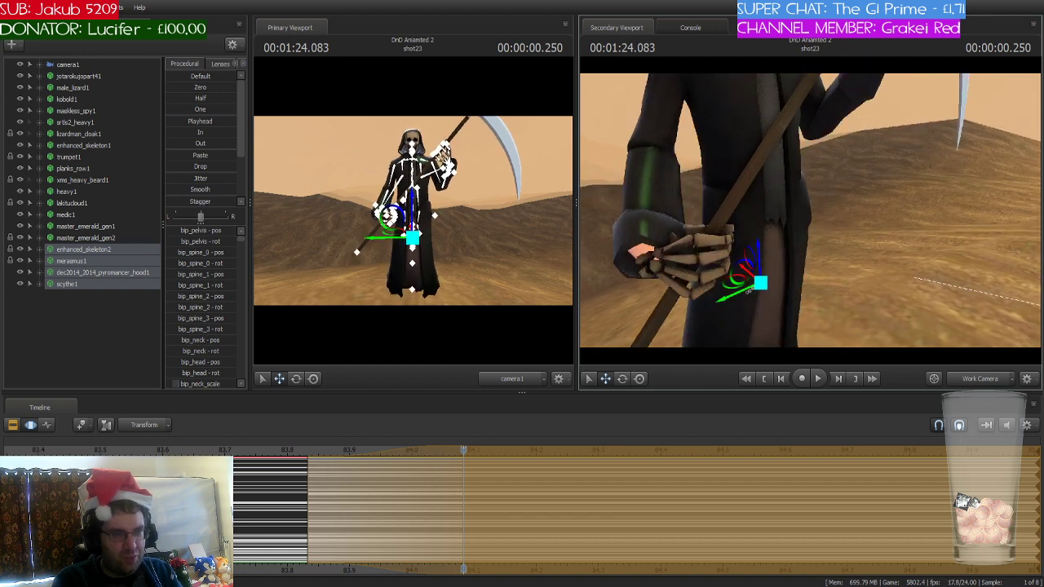
- Select camera1, extend the full-strength time selection back to the start of shot23, and move the camera slightly closer to the reaper
click(82, 65)
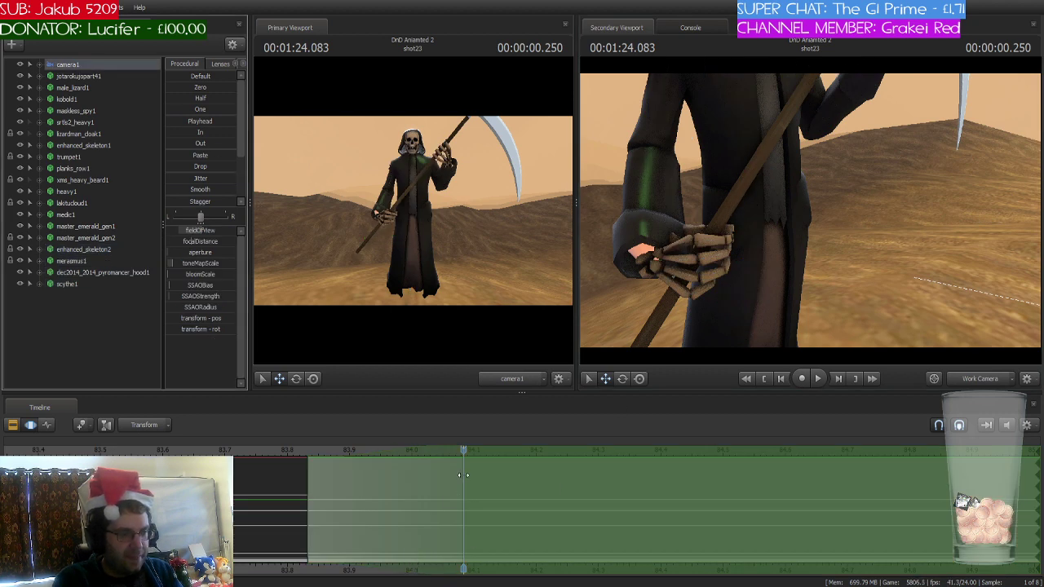
drag(463, 474, 319, 477)
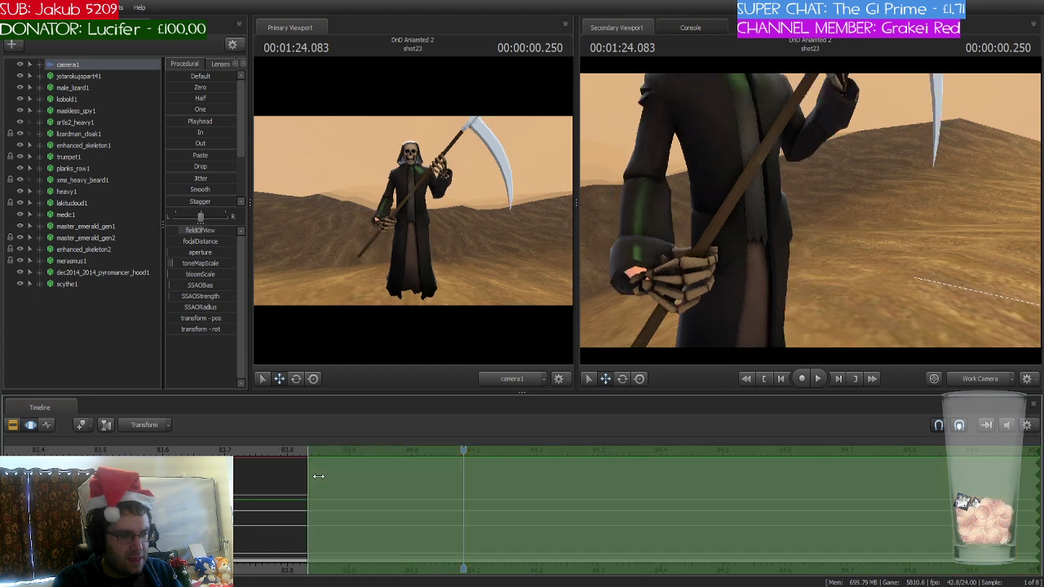
key(s)
drag(909, 265, 812, 211)
drag(341, 191, 342, 188)
key(w)
key(a)
key(s)
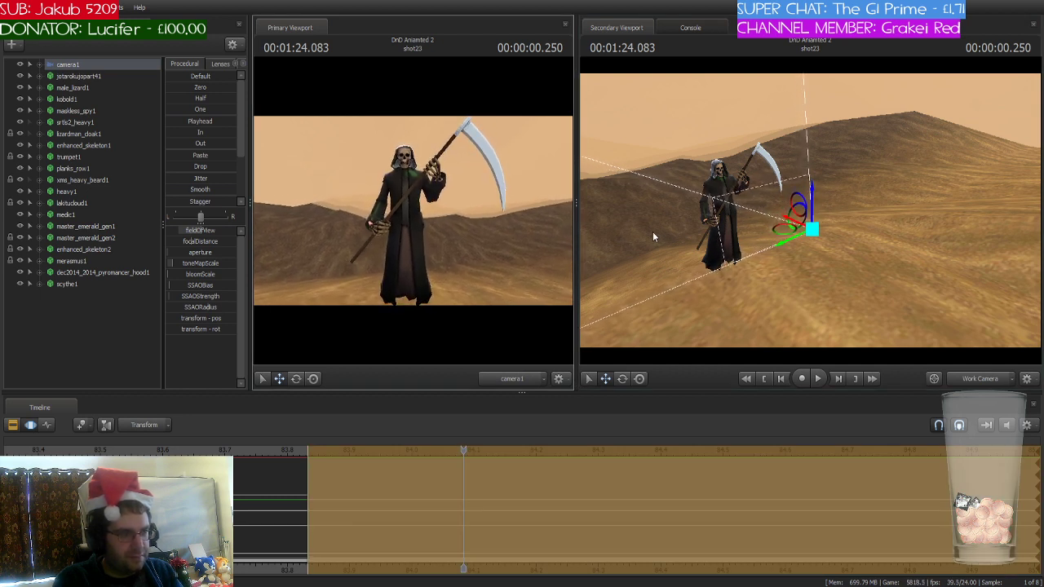
- Rotate camera1 to tilt its framing of the reaper
key(e)
drag(787, 212, 787, 208)
drag(545, 210, 545, 211)
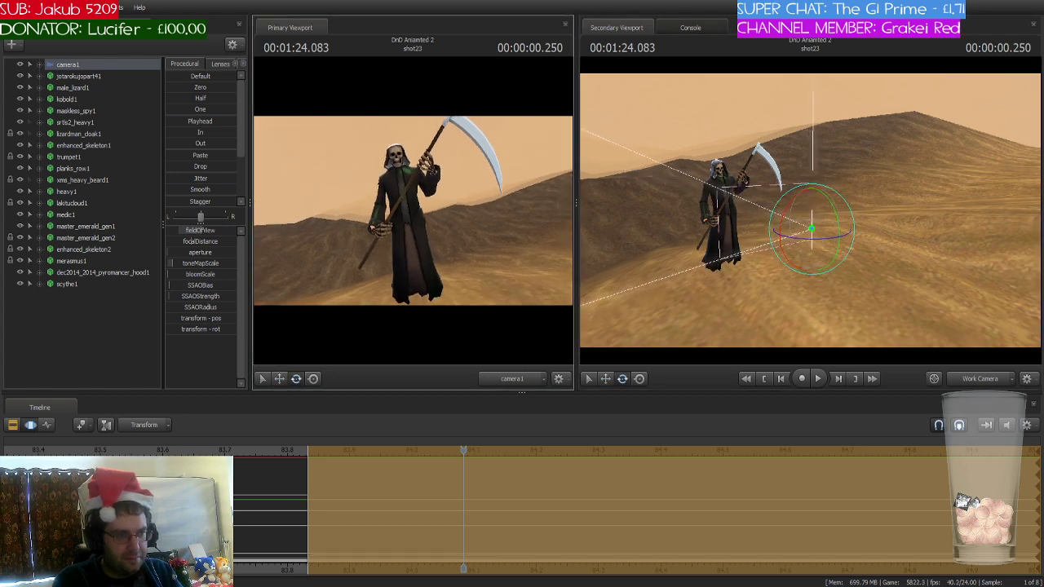
drag(342, 211, 341, 212)
key(s)
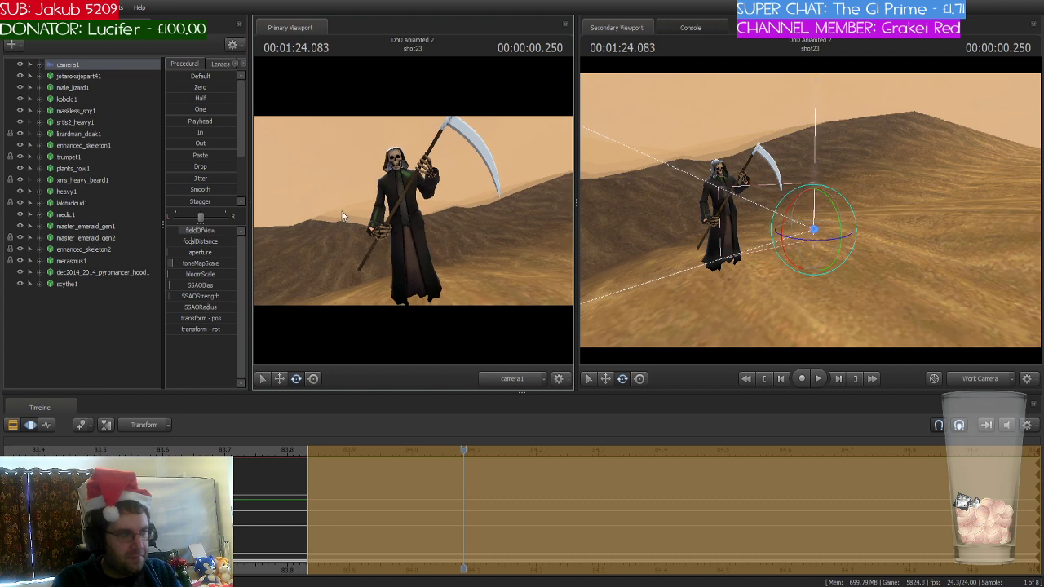
- Narrow camera1's fieldOfView and reposition the camera to frame the reaper's upper body together with the scythe blade
drag(200, 232, 214, 234)
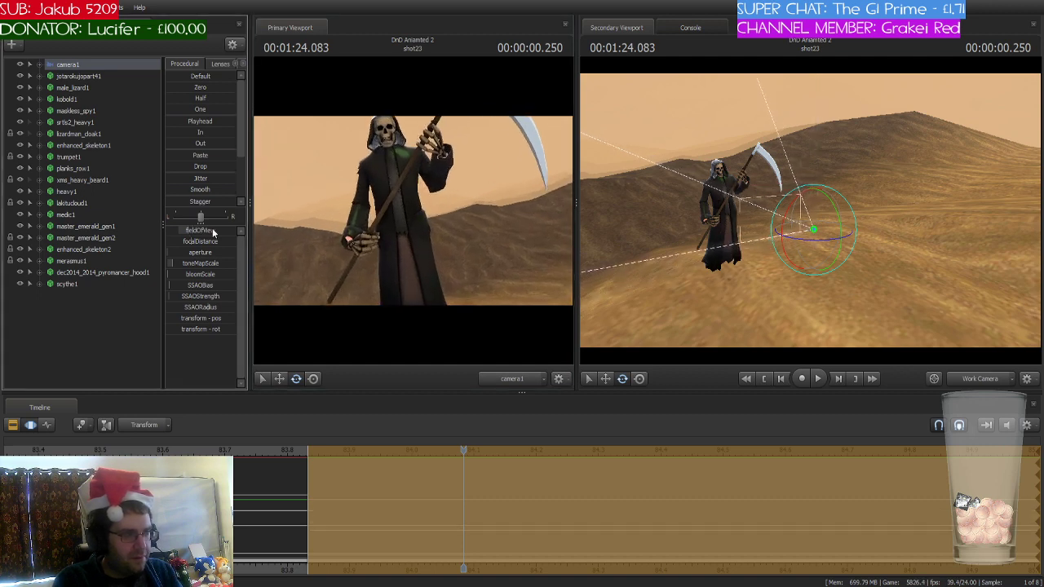
drag(346, 218, 347, 218)
key(s)
key(w)
key(w)
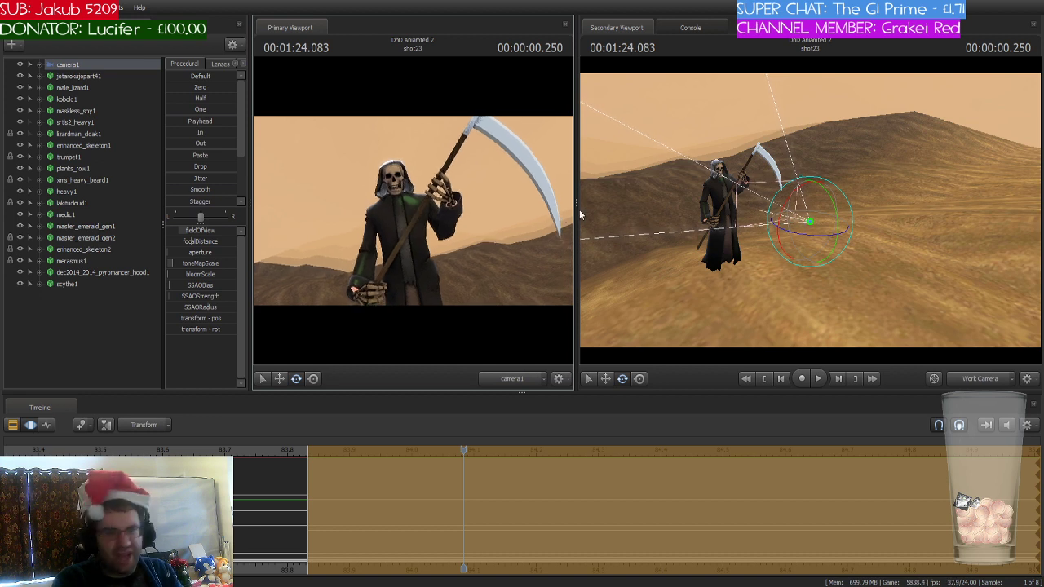
- Set a one-second time selection from the start of shot23, with falloff on both sides of a peak at 00:01:24.333
right_drag(887, 249, 887, 248)
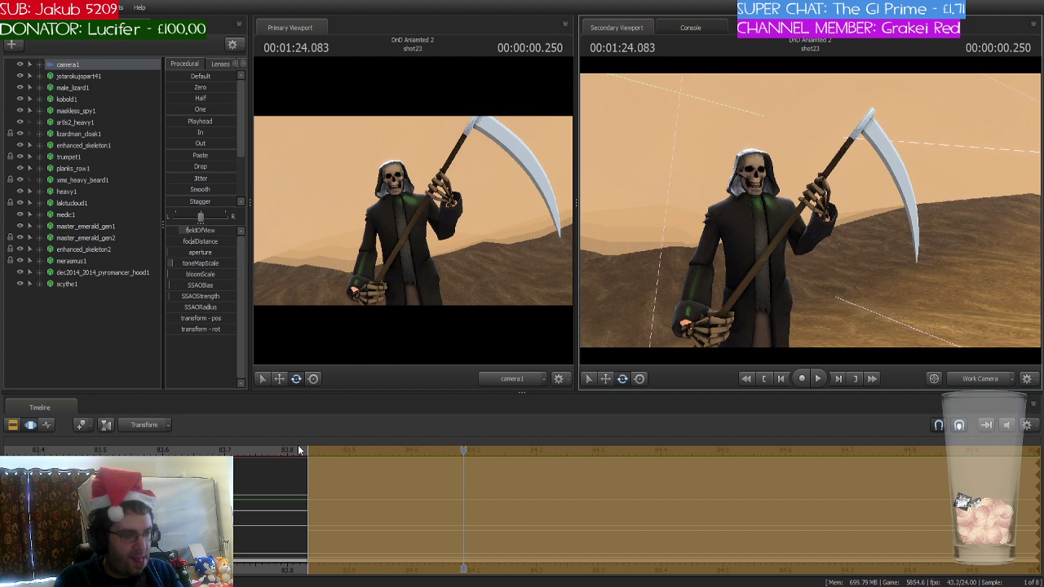
scroll(373, 493, down, 10)
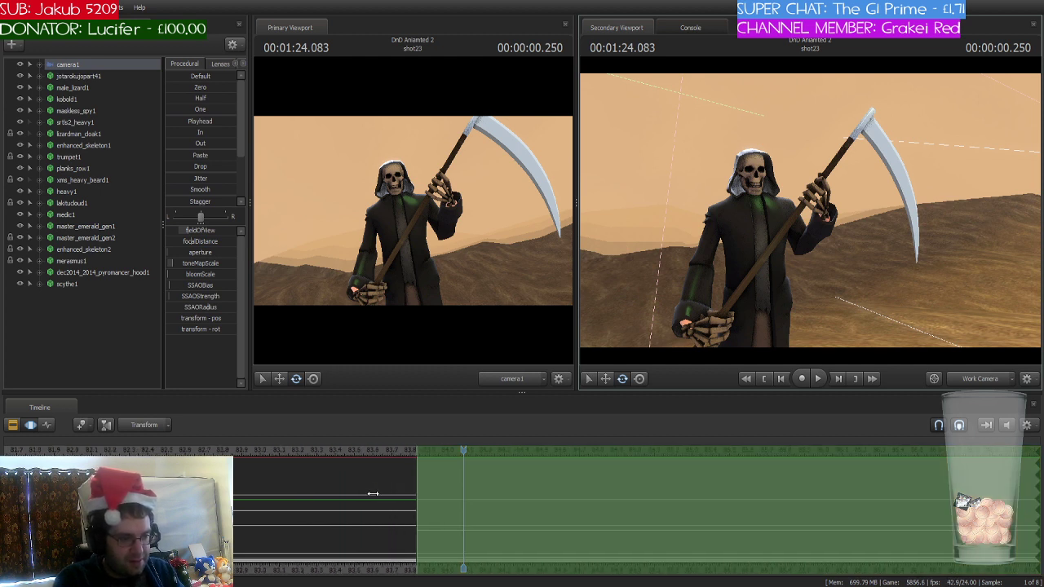
scroll(373, 494, down, 3)
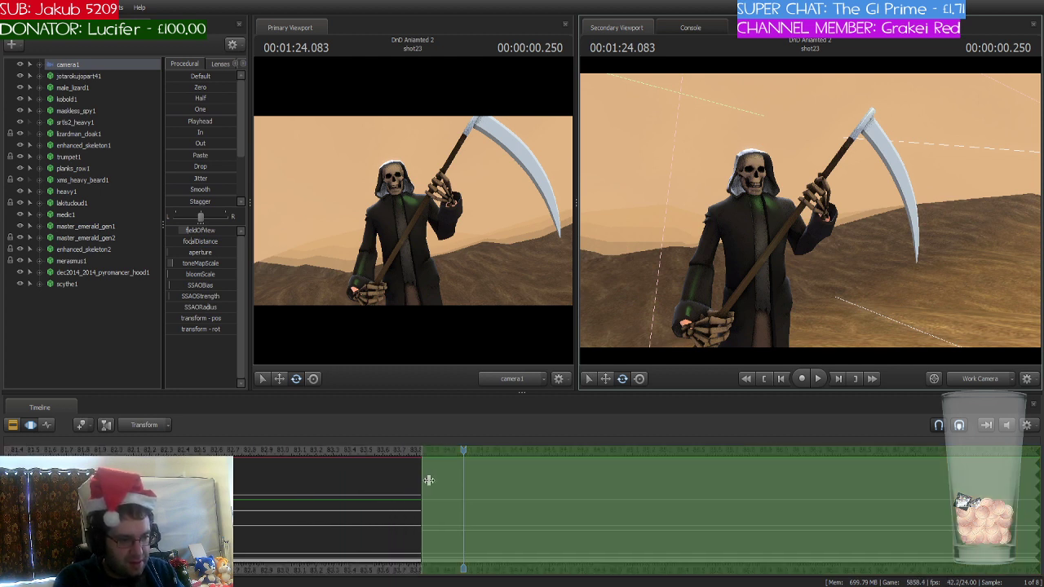
scroll(428, 481, up, 3)
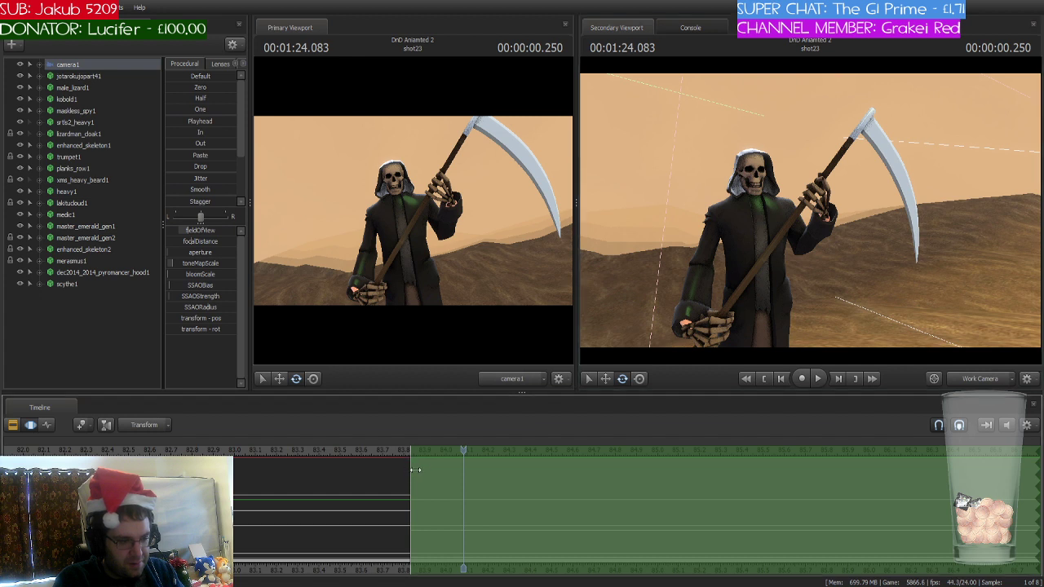
drag(419, 466, 517, 466)
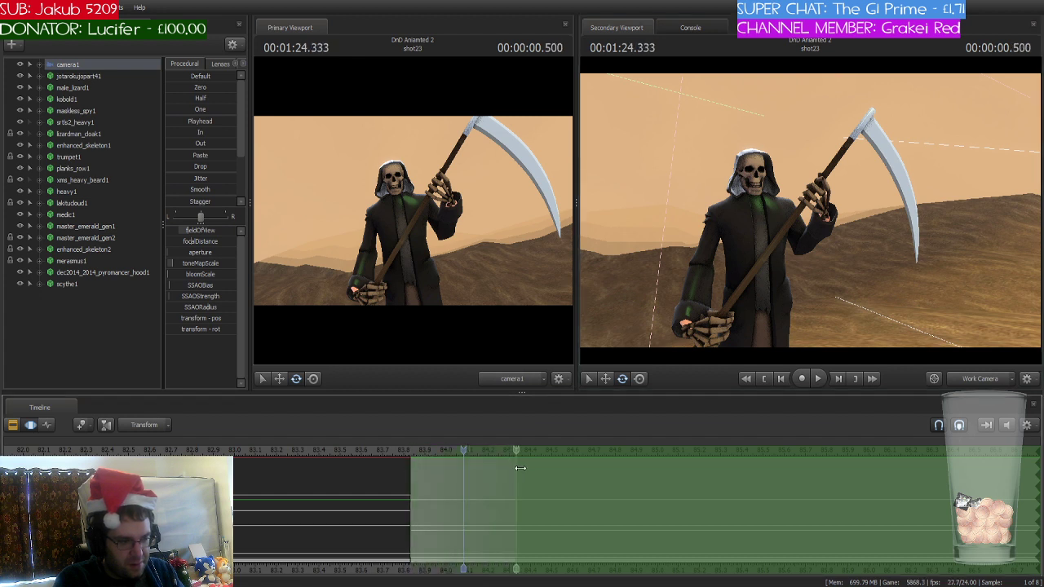
drag(1031, 488, 514, 498)
scroll(514, 499, up, 2)
scroll(514, 500, down, 1)
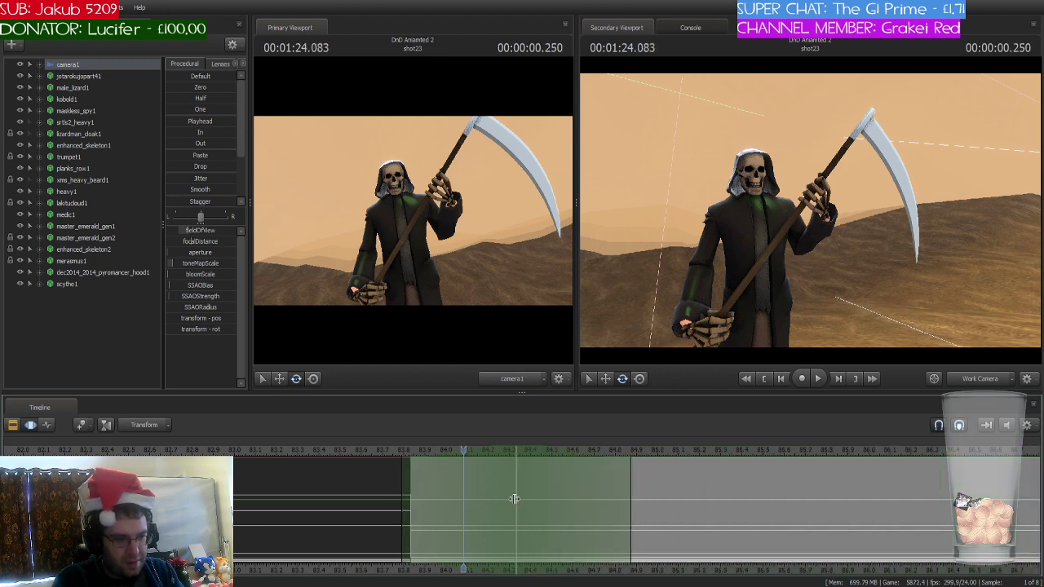
scroll(514, 499, down, 1)
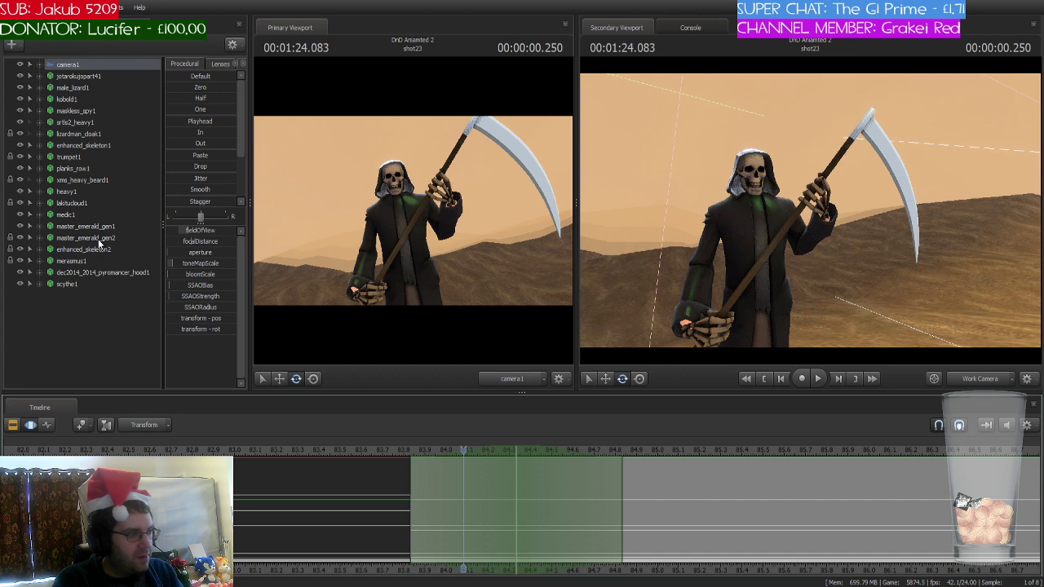
- Select the four reaper models from enhanced_skeleton2 through scythe1 and ready the Move tool with the whole figure in view
click(117, 247)
shift+click(89, 284)
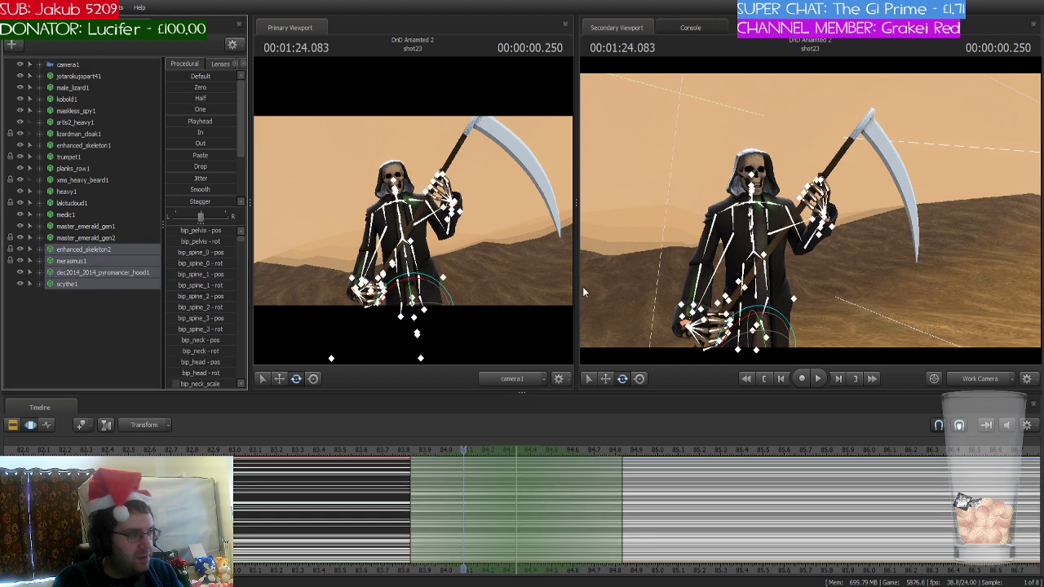
drag(891, 280, 811, 216)
key(s)
key(w)
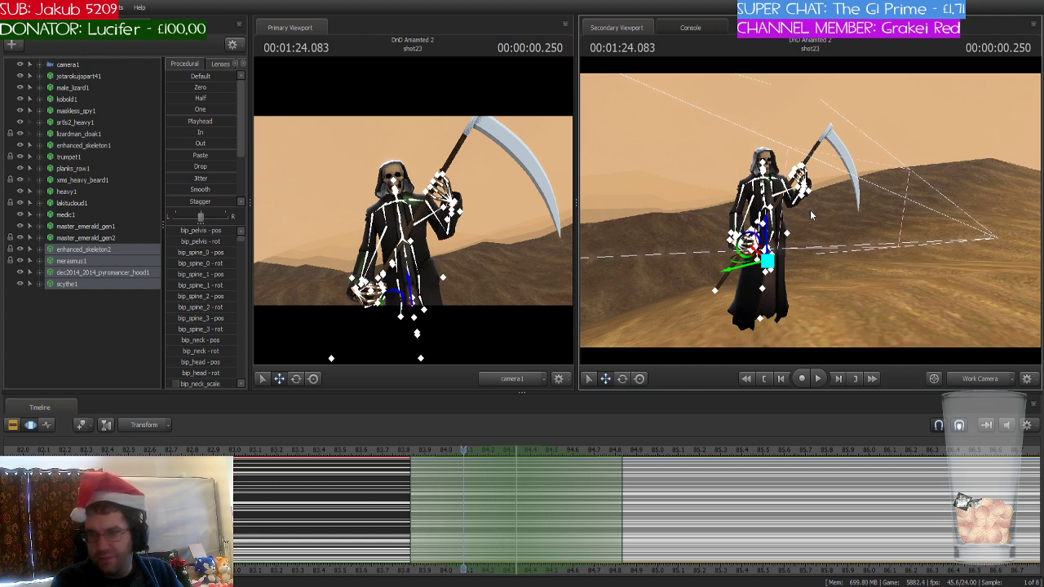
- Lower the four reaper models slightly within the falloff selection and play back the motion
drag(767, 220, 765, 229)
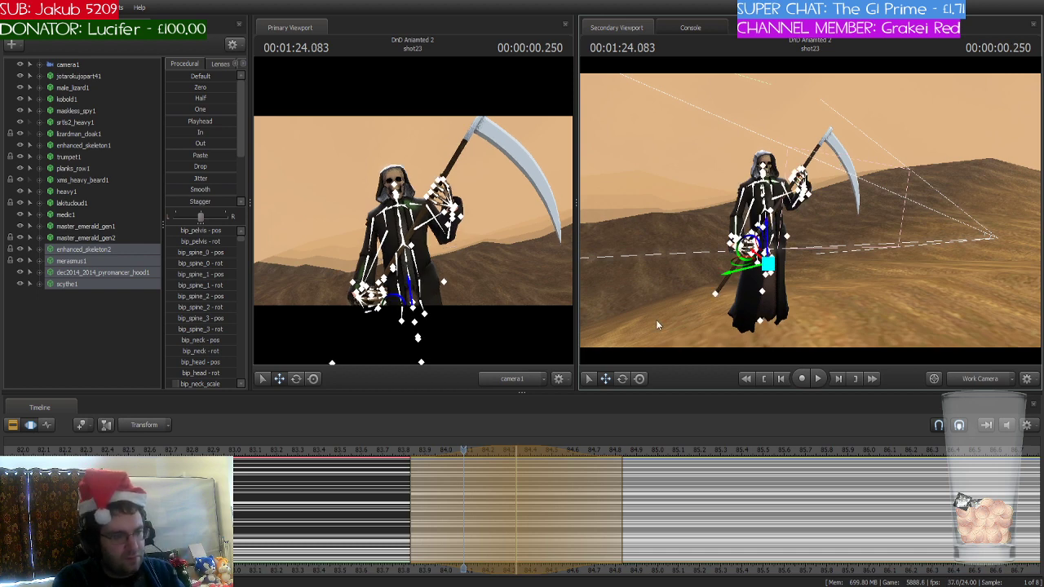
click(414, 442)
key(space)
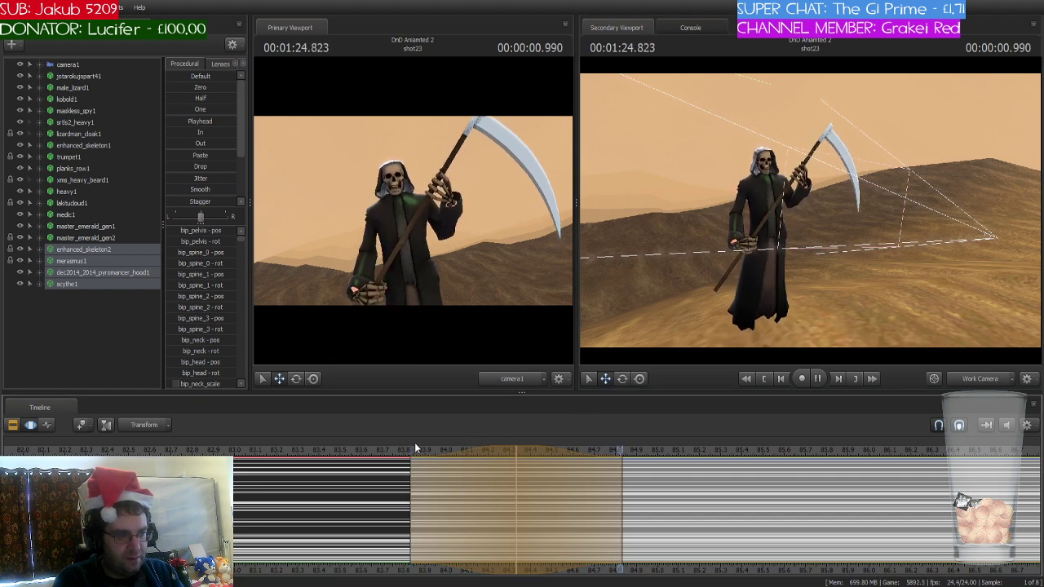
key(space)
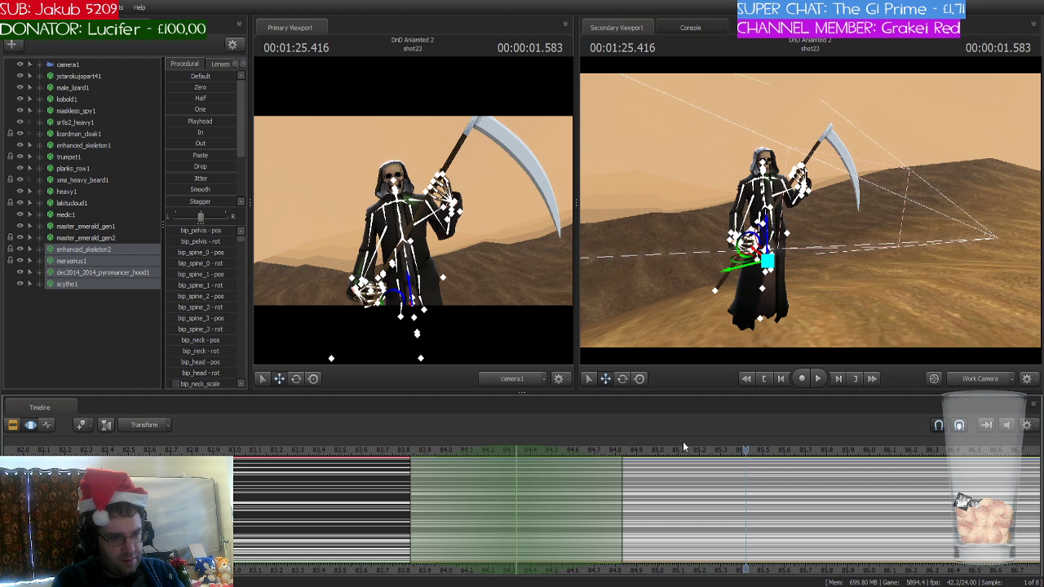
- Remove the falloff from the one-second time selection and place the playhead at its end, 00:01:24.833
drag(768, 330, 770, 351)
key(w)
key(d)
drag(810, 210, 810, 212)
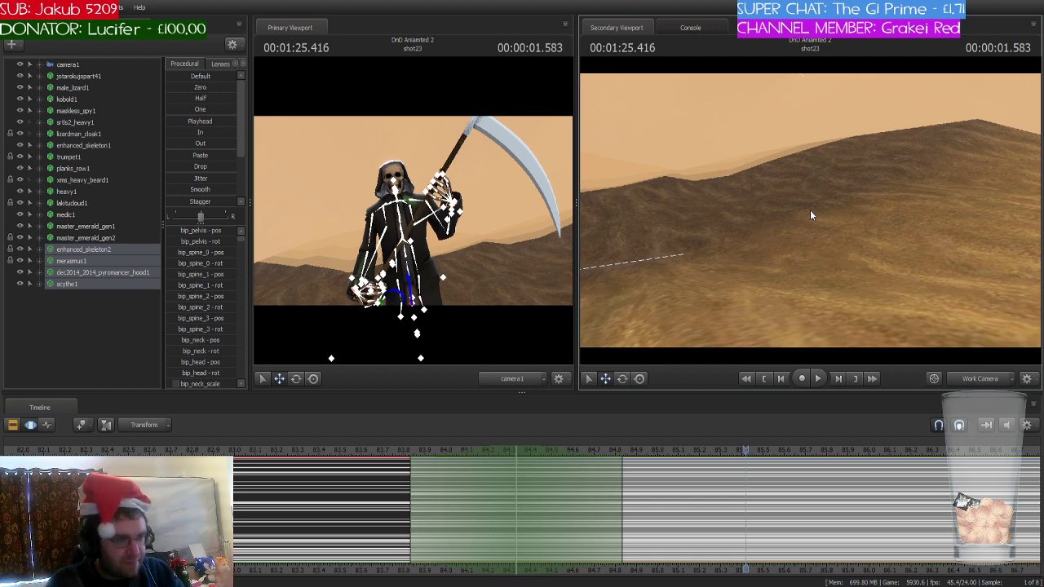
right_drag(811, 208, 812, 195)
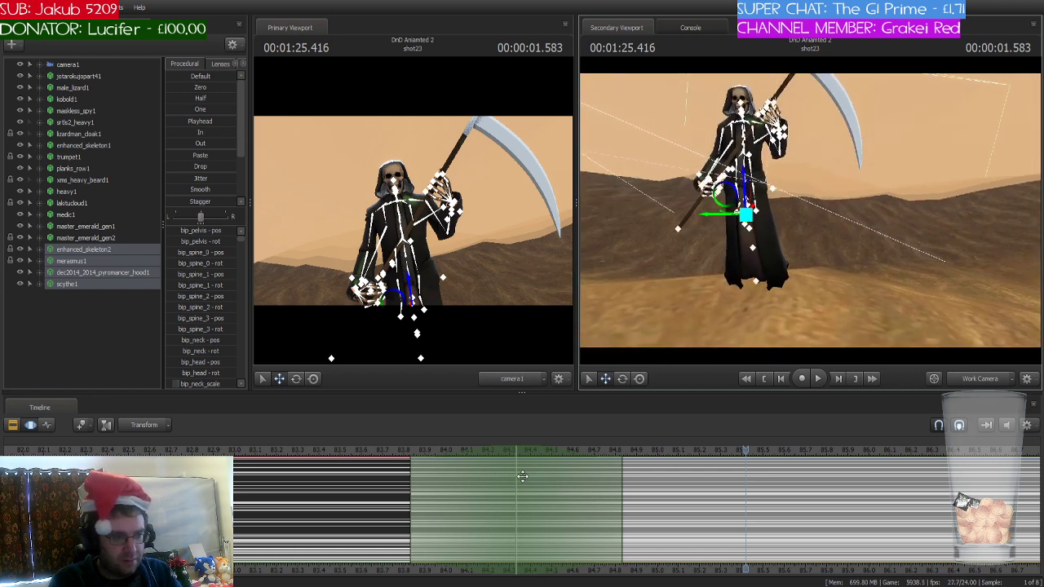
drag(522, 476, 623, 483)
click(447, 482)
drag(447, 482, 409, 487)
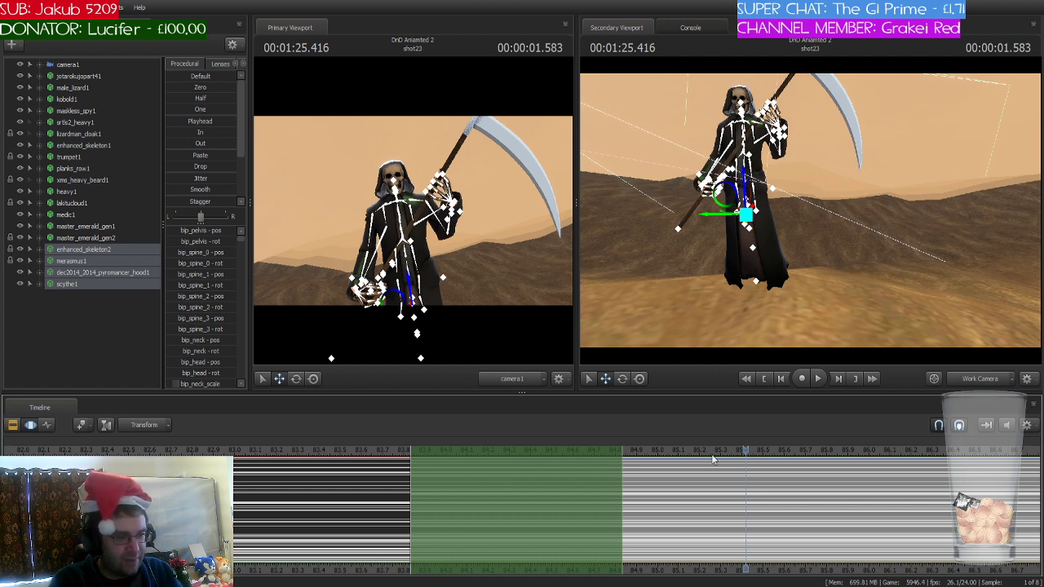
drag(734, 453, 622, 469)
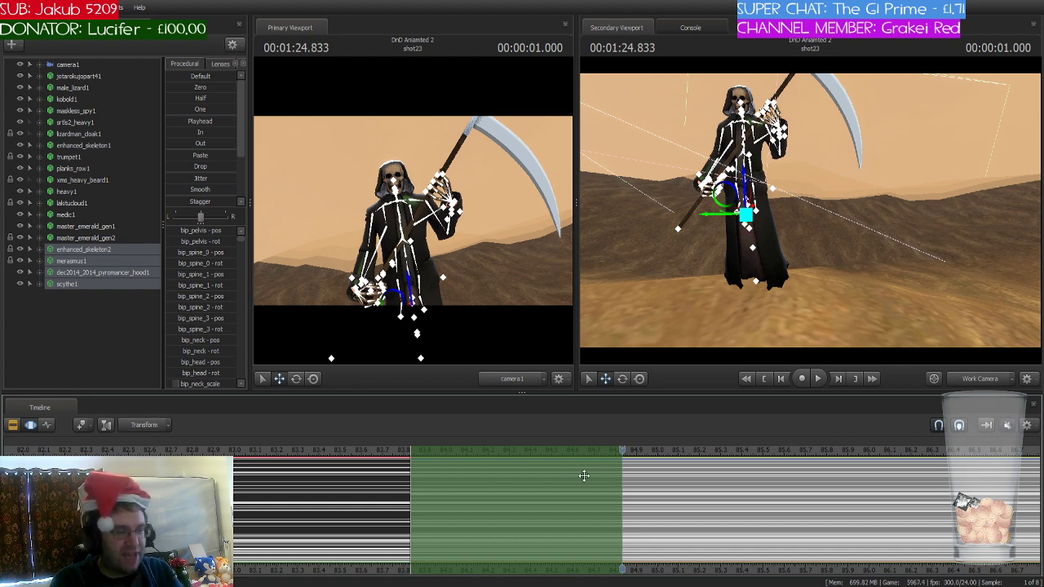
- Shift the one-second time selection forward in two one-second moves, setting the playhead to 00:01:25.833 at the selection's edge
scroll(584, 475, down, 3)
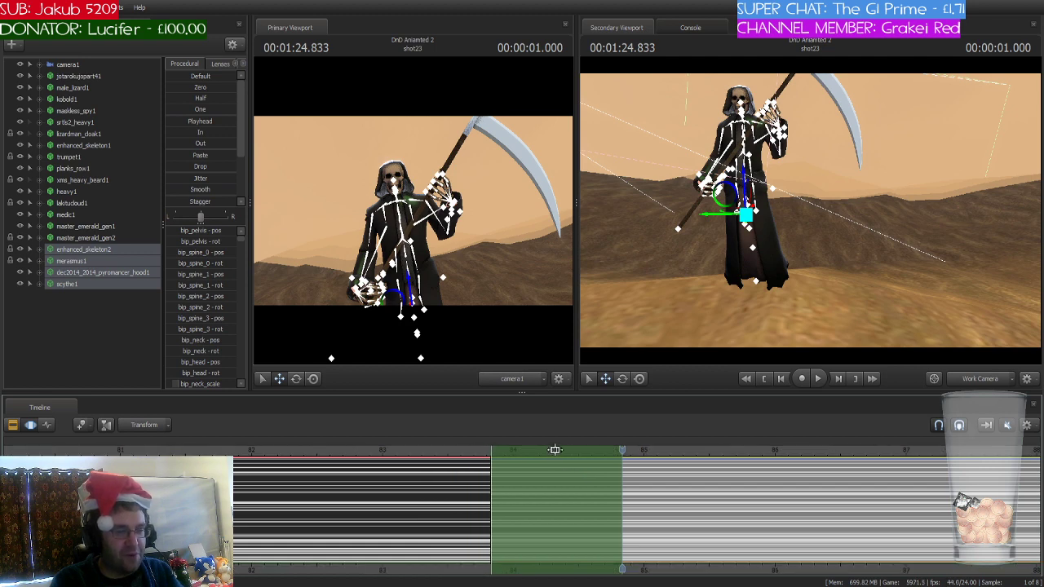
drag(555, 449, 686, 451)
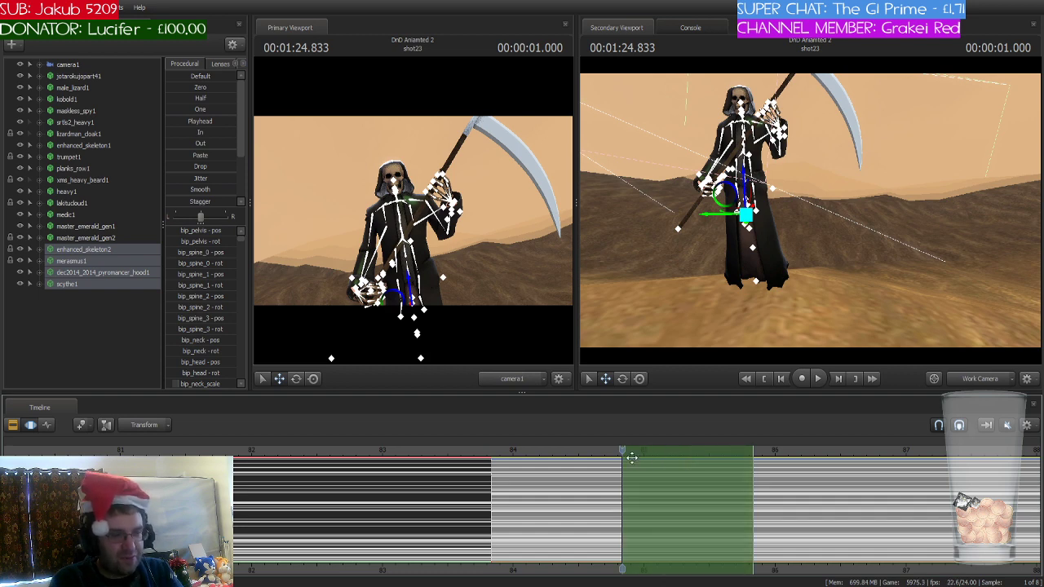
drag(622, 451, 751, 451)
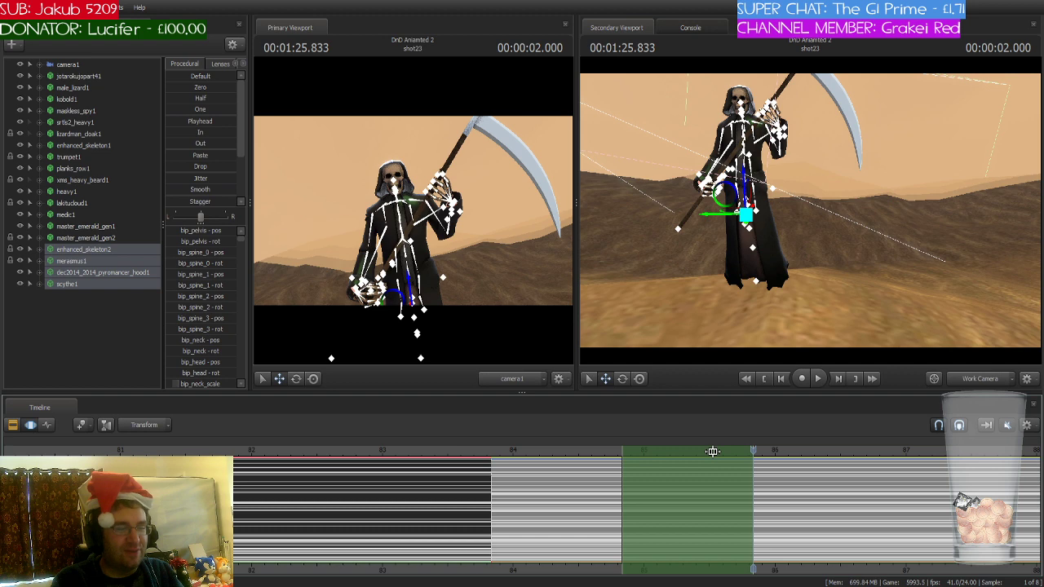
scroll(712, 450, down, 2)
middle_drag(750, 561, 637, 550)
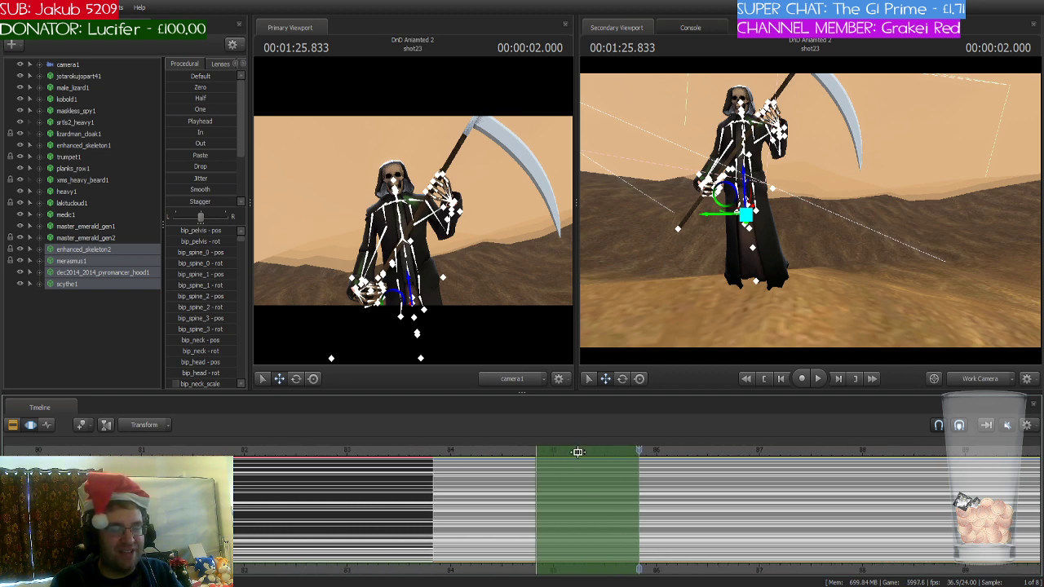
drag(578, 452, 682, 457)
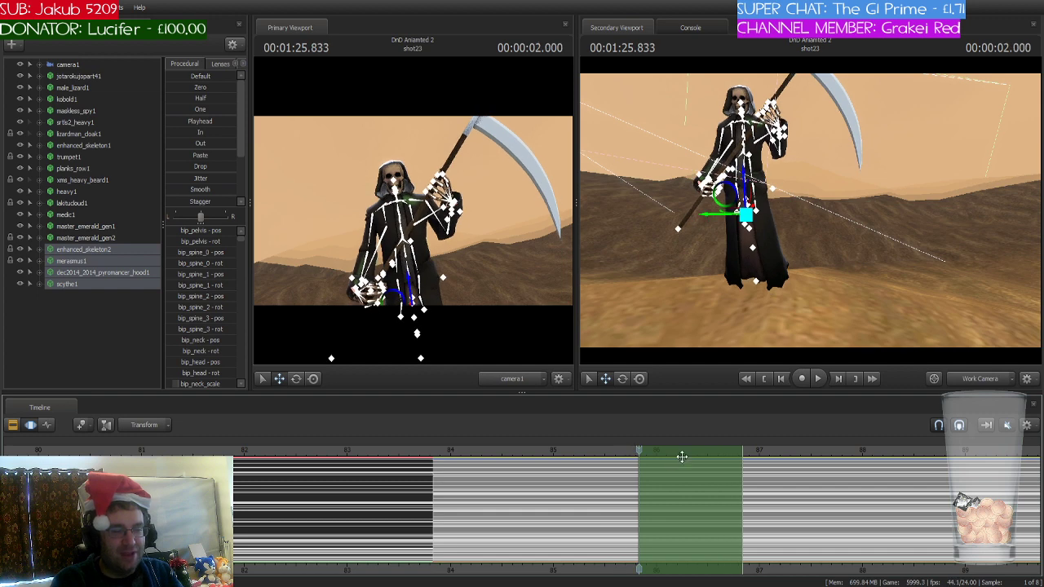
- Apply the bobbing motion to the one-second selection starting at 00:01:25.833 and play it back briefly
click(683, 505)
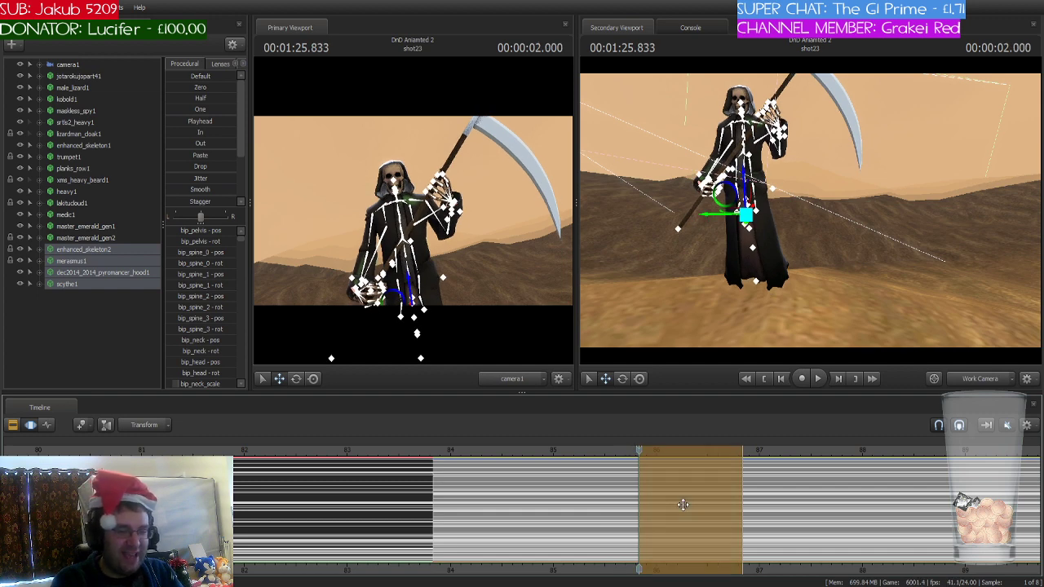
key(Return)
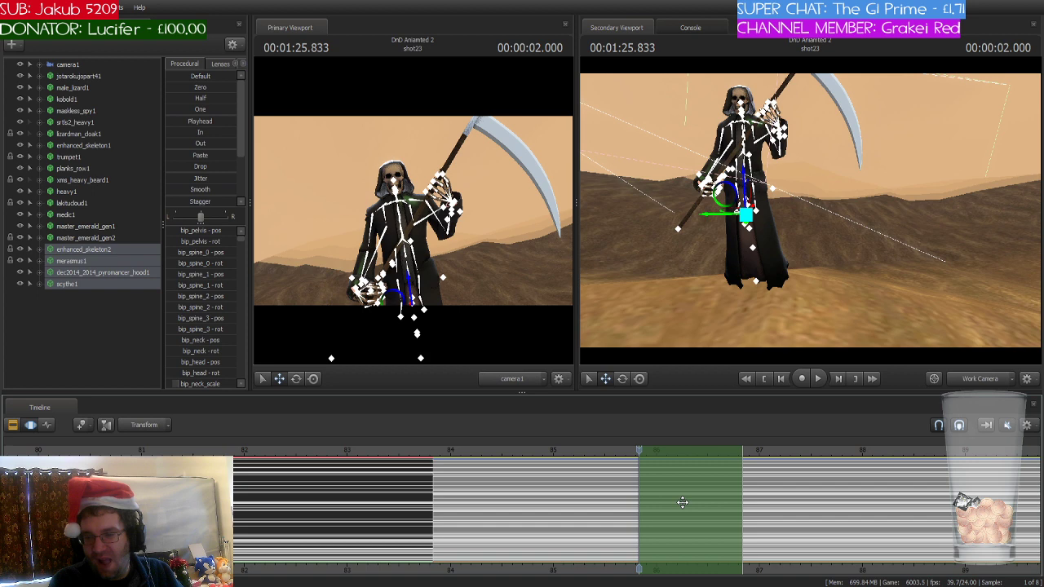
scroll(683, 503, down, 3)
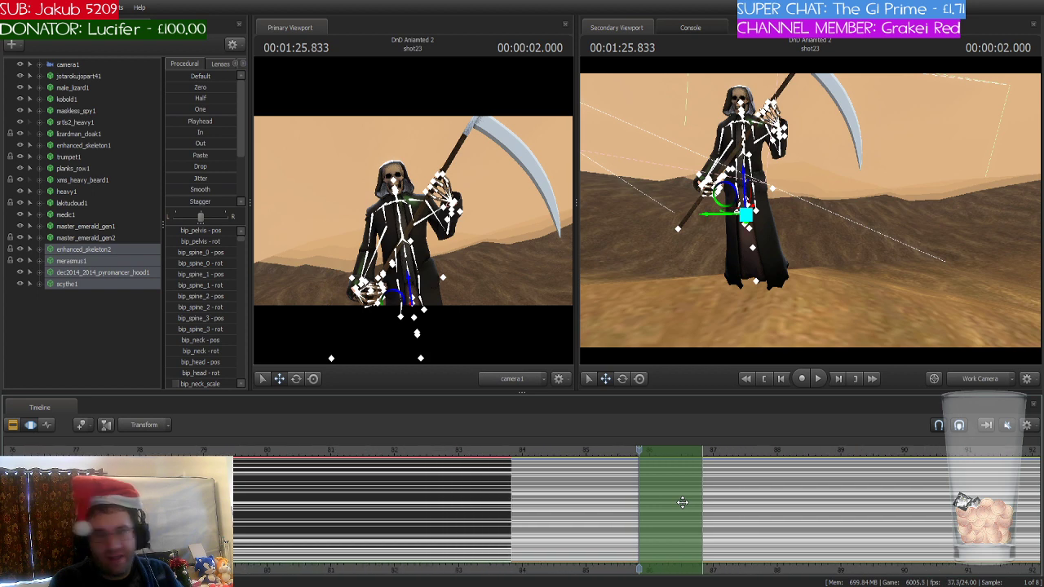
click(507, 449)
key(space)
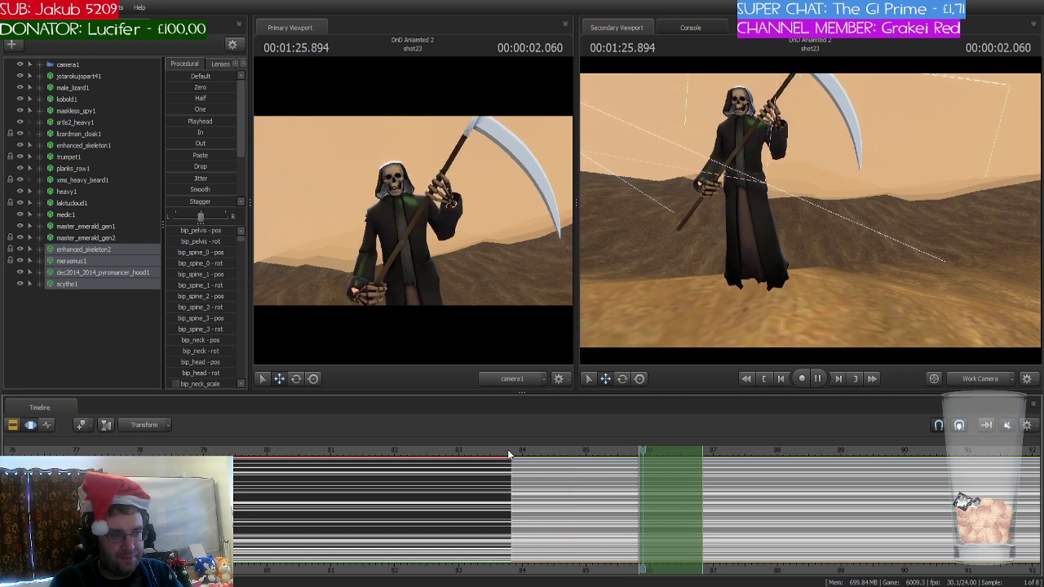
key(space)
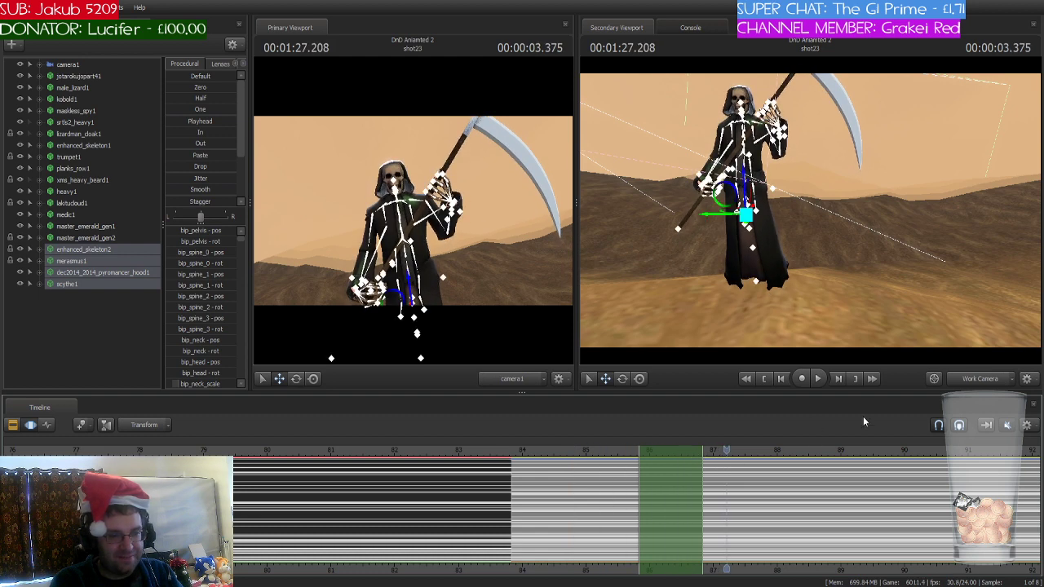
- Play back shot23 repeatedly from its start at 00:01:23.833 to review the repeated bobbing
click(511, 447)
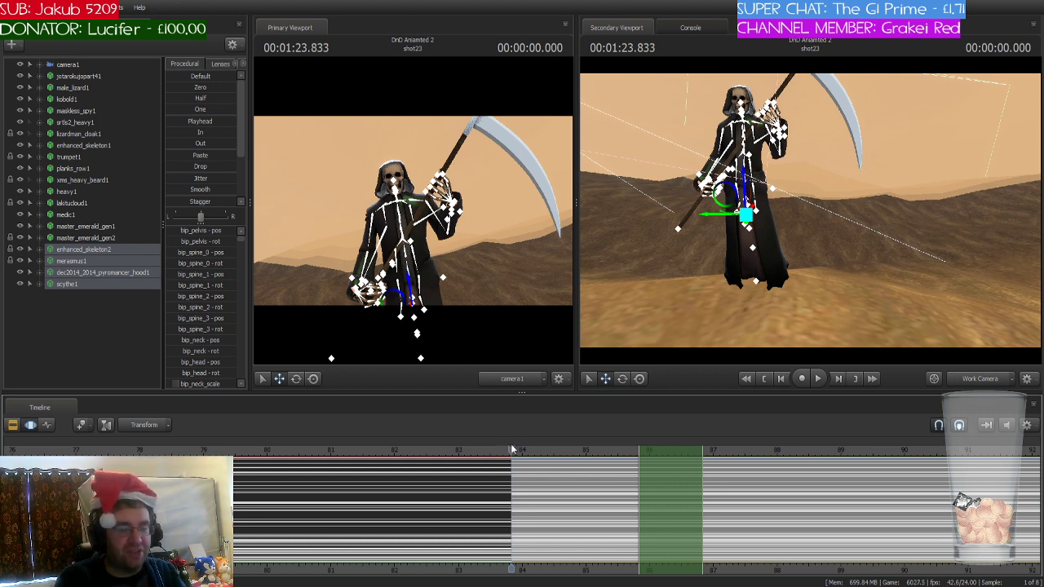
key(space)
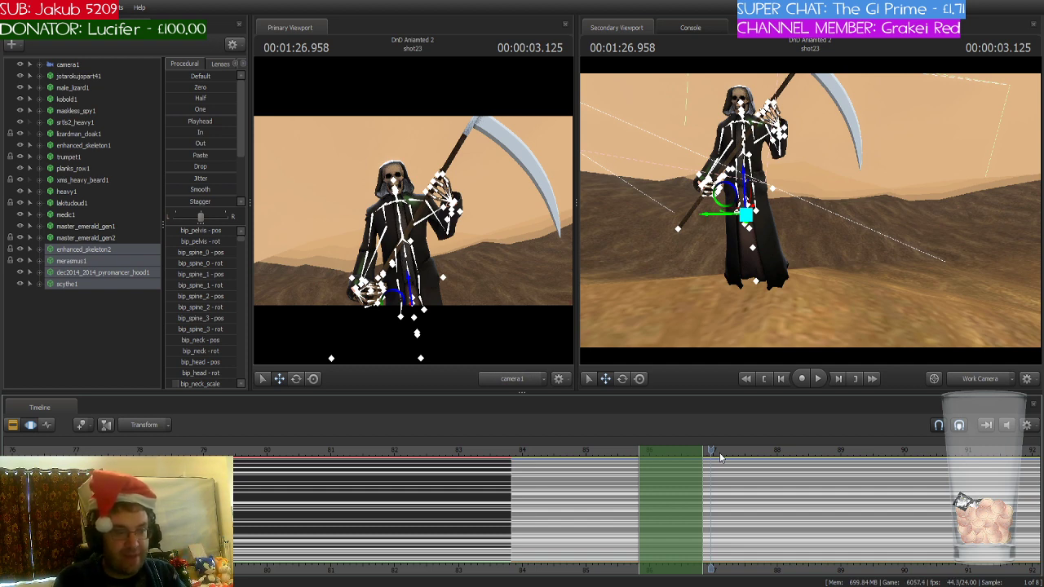
key(Up)
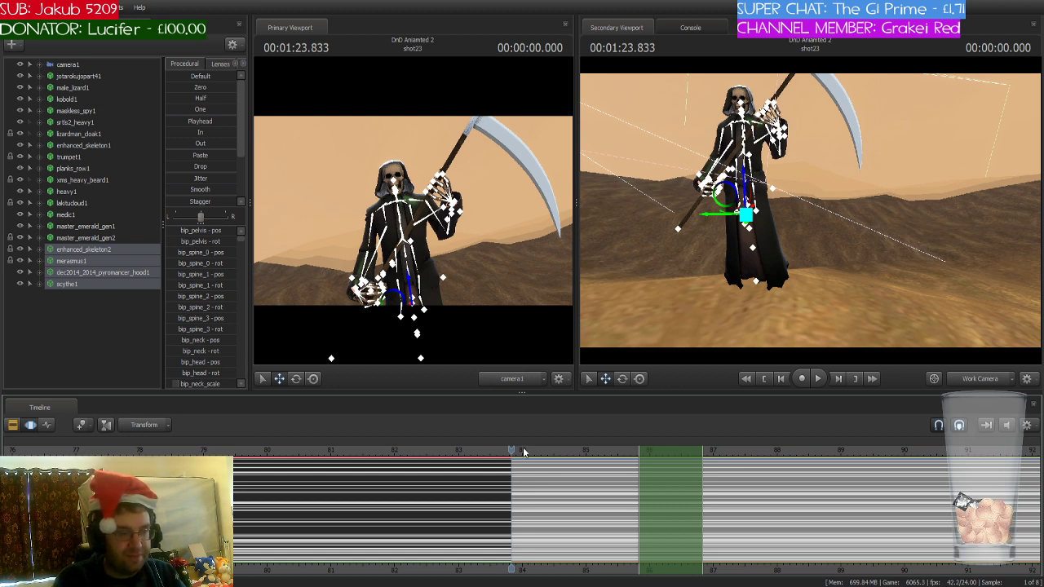
key(space)
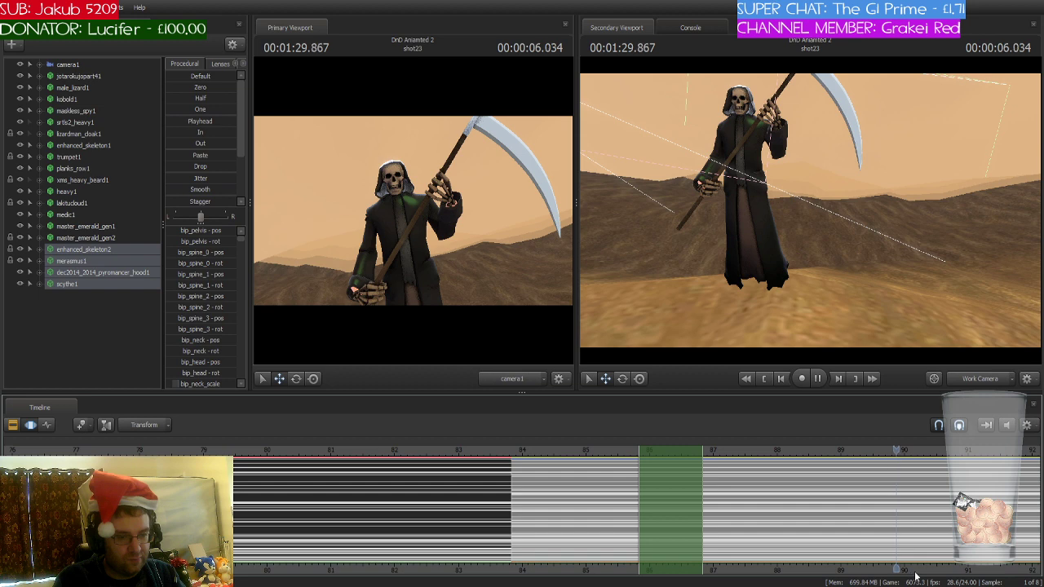
key(space)
drag(926, 567, 893, 563)
drag(890, 454, 478, 497)
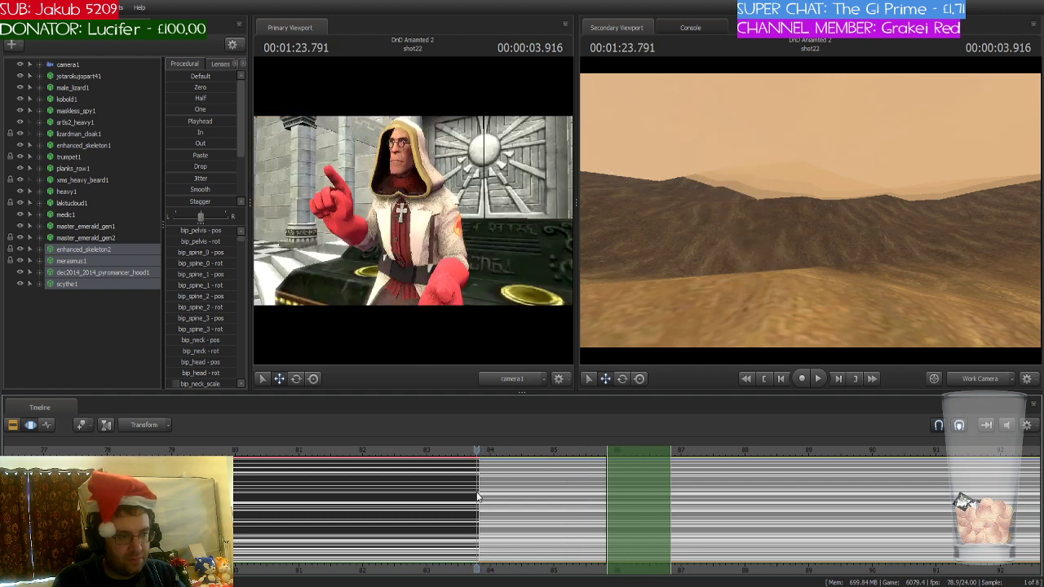
key(space)
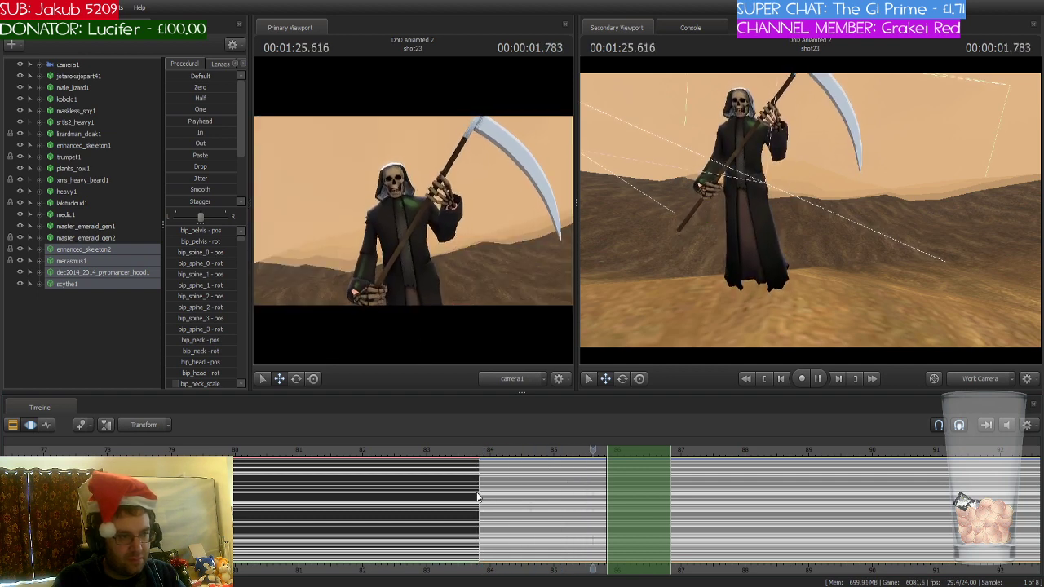
- Extend the reaper's bobbing through the following one-second selections, starting at 00:01:26.833 and 00:01:27.833
mouse_move(707, 469)
mouse_down()
mouse_move(670, 472)
mouse_move(640, 453)
mouse_move(697, 451)
mouse_up()
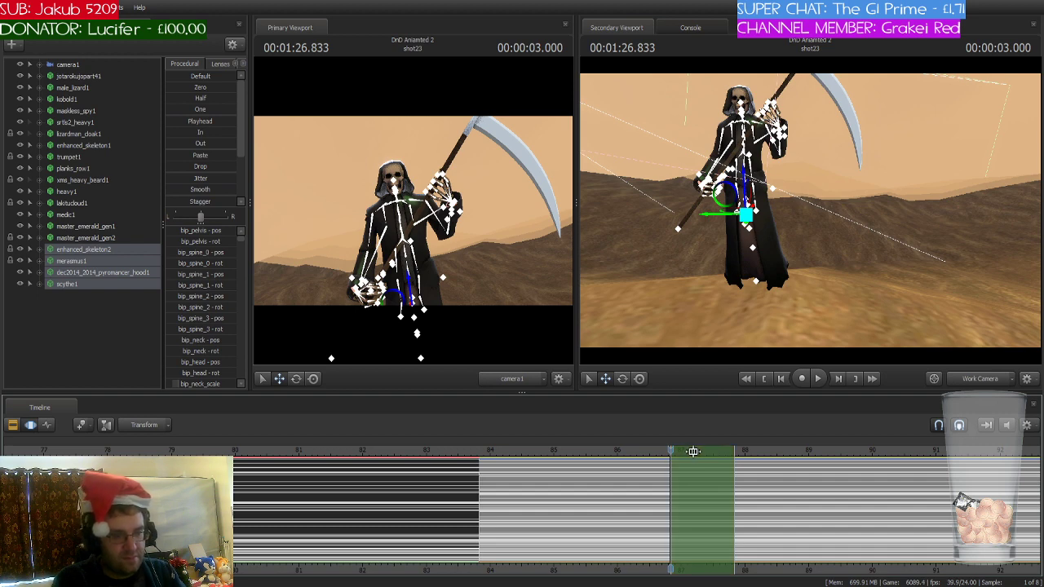
drag(673, 451, 734, 452)
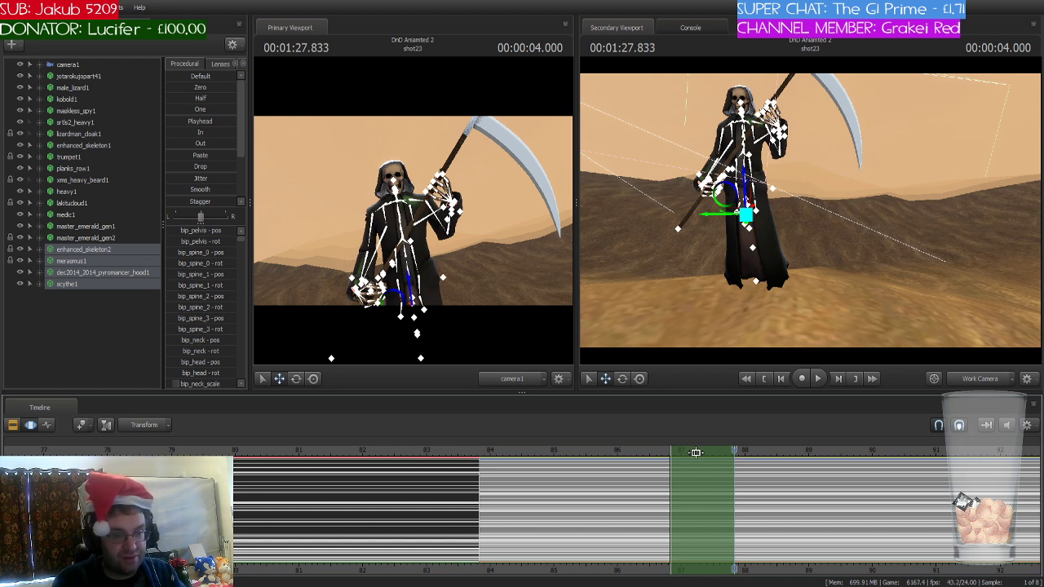
middle_drag(690, 465, 608, 463)
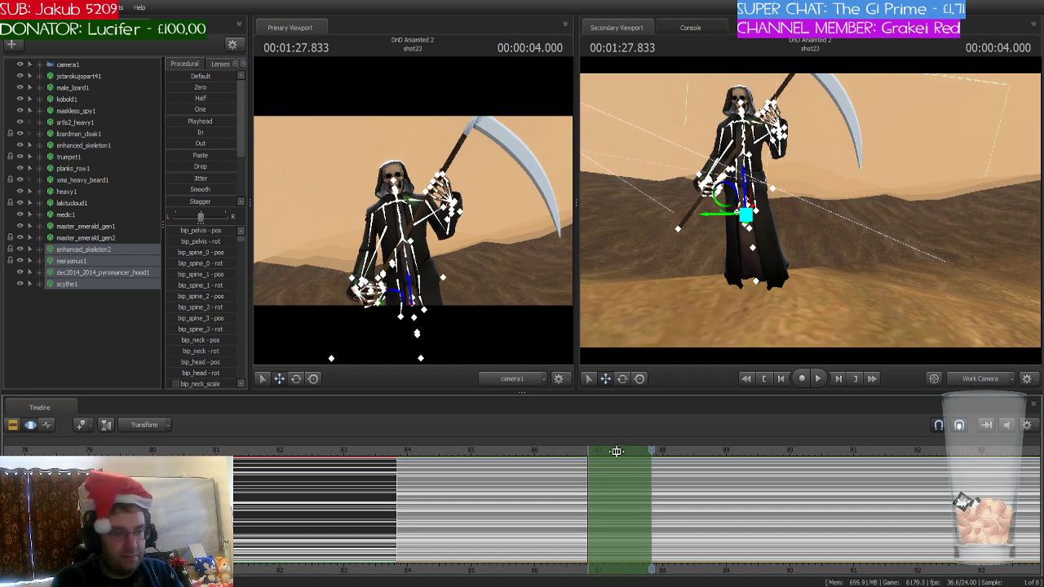
drag(626, 449, 687, 451)
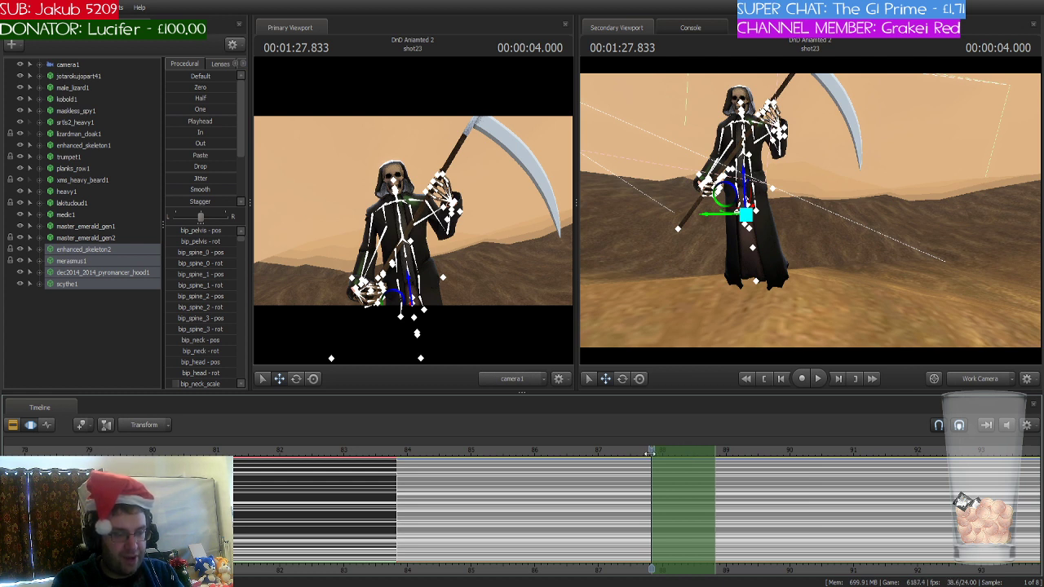
- Review the lengthened bobbing animation by playing from the beginning of shot23 past the time selection
drag(653, 450, 394, 447)
key(space)
key(space)
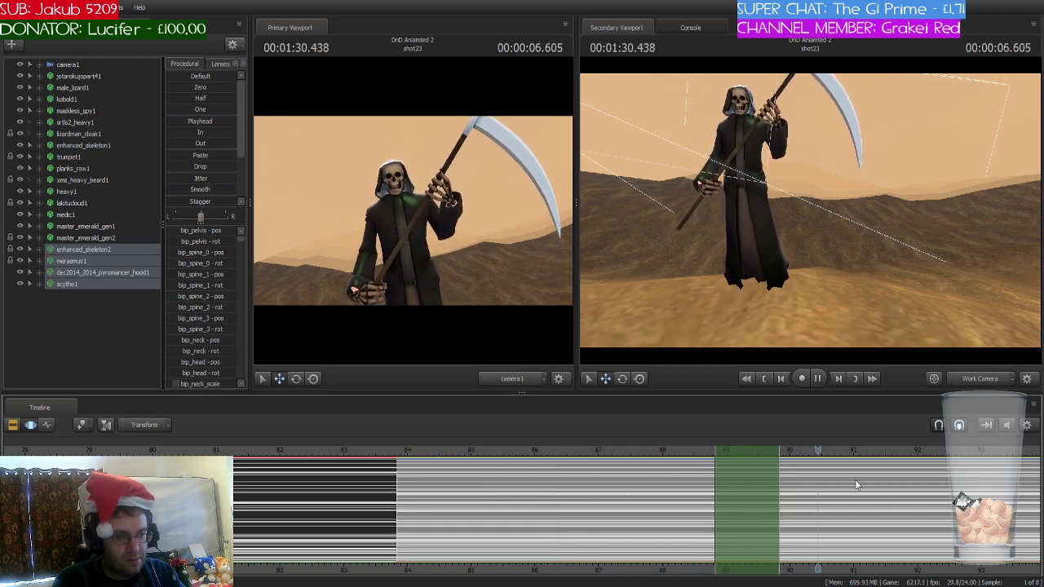
- Carry the bobbing into the one-second selection starting at 00:01:29.833 and set the playhead to 00:01:30.125
key(space)
drag(826, 451, 797, 462)
click(817, 454)
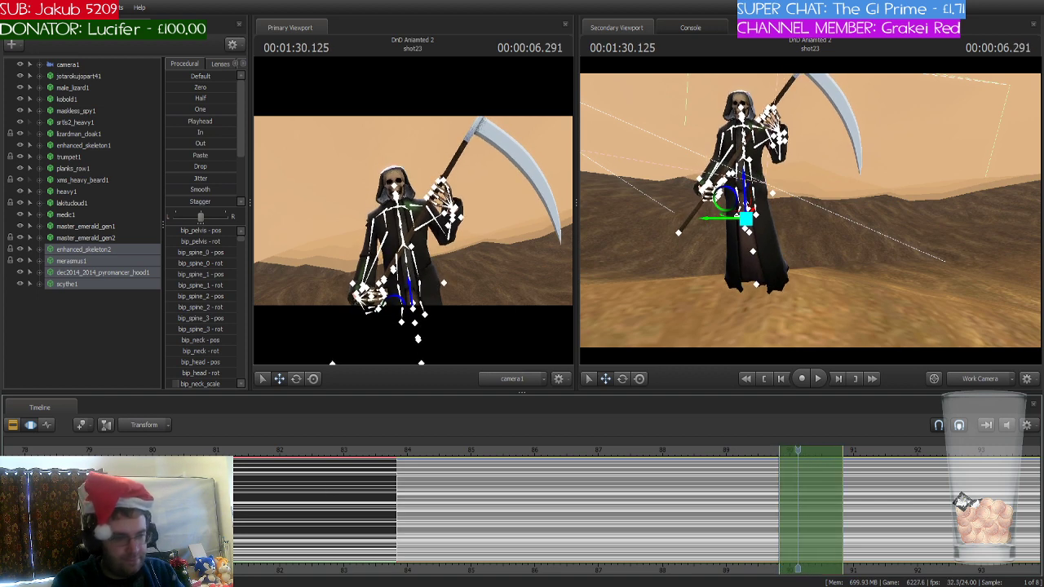
- Split shot23 at 00:01:30.125 in the Clip Editor and select the new shot24
key(ctrl+1)
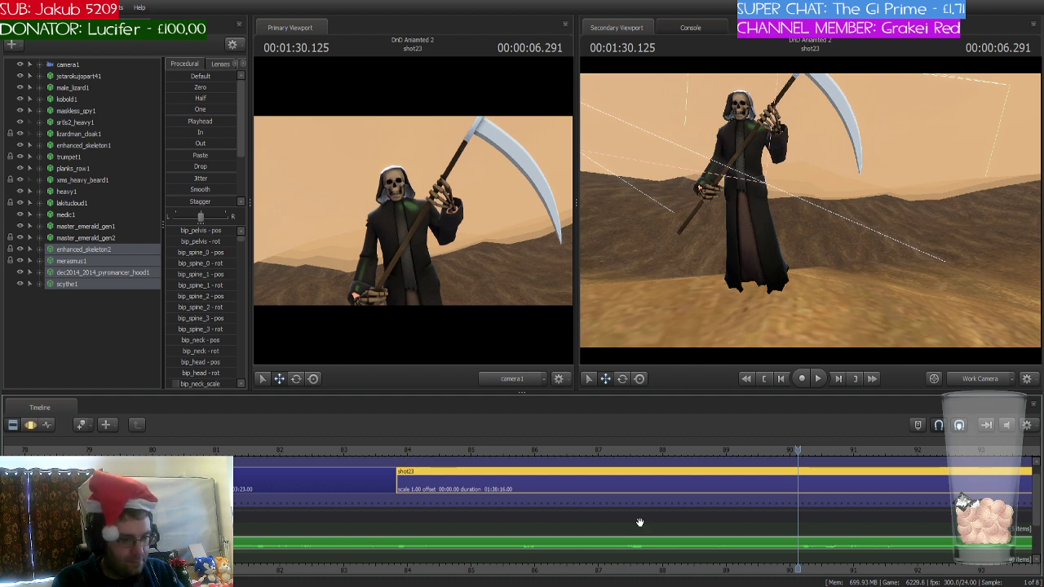
key(ctrl+shift+k)
click(842, 482)
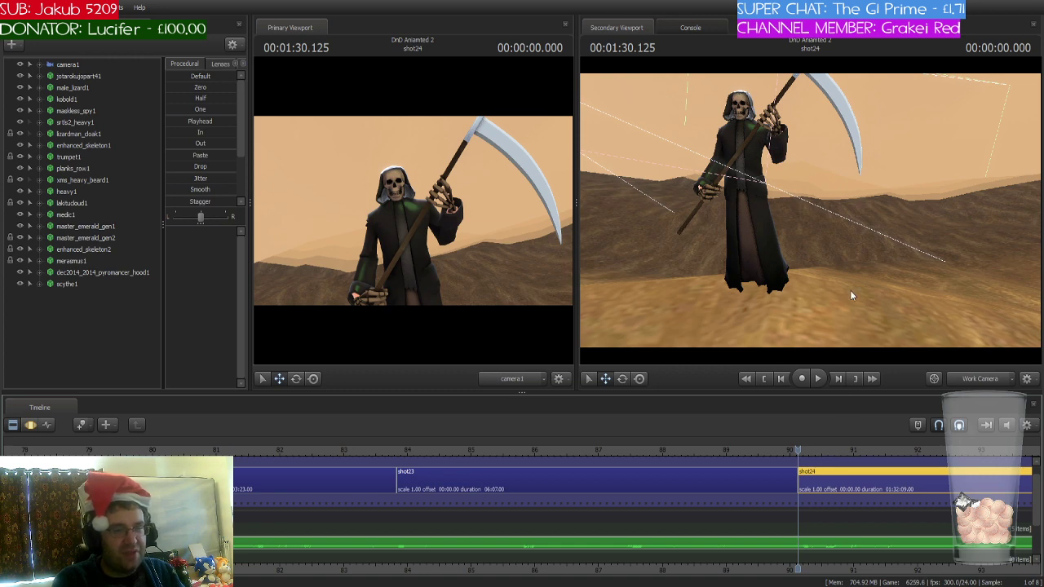
- Pull the work camera back from the reaper, then select shot23 and return the playhead to its start
drag(851, 291, 809, 211)
key(s)
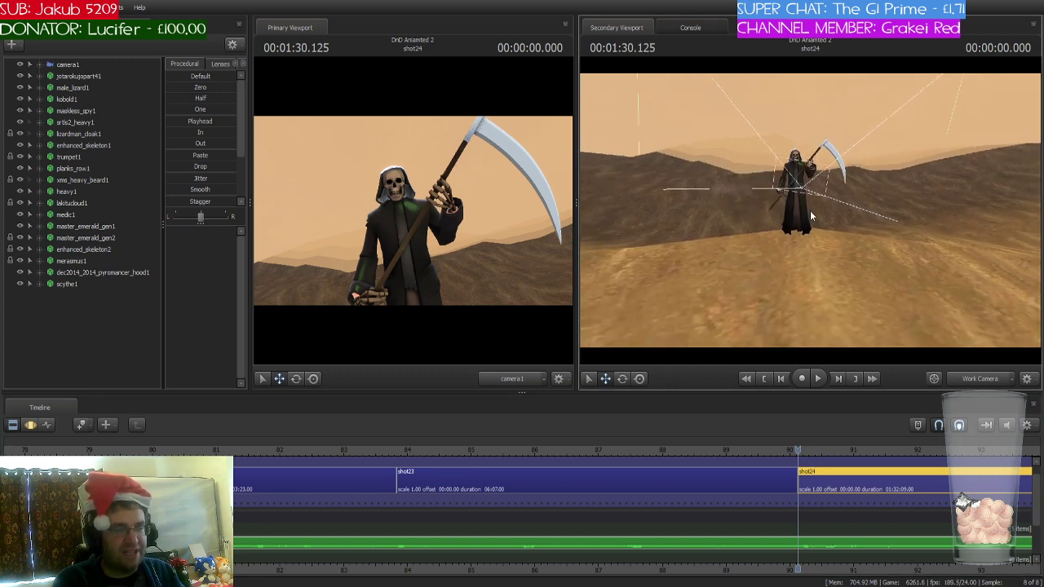
click(712, 477)
key(Up)
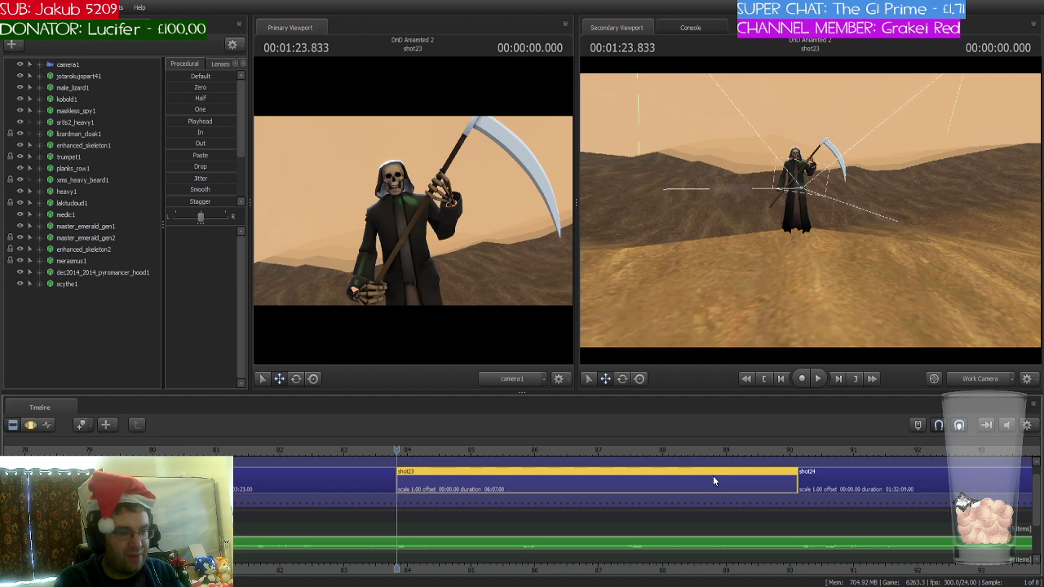
- Select camera1, span the Motion Editor time selection over all of shot23, and pull the camera back for a wider framing
click(74, 64)
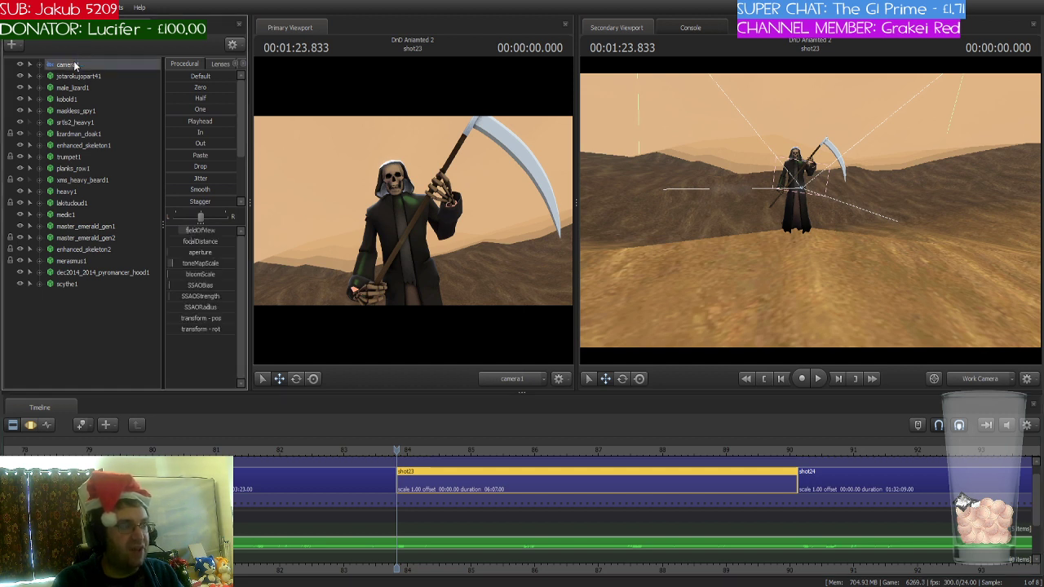
click(32, 426)
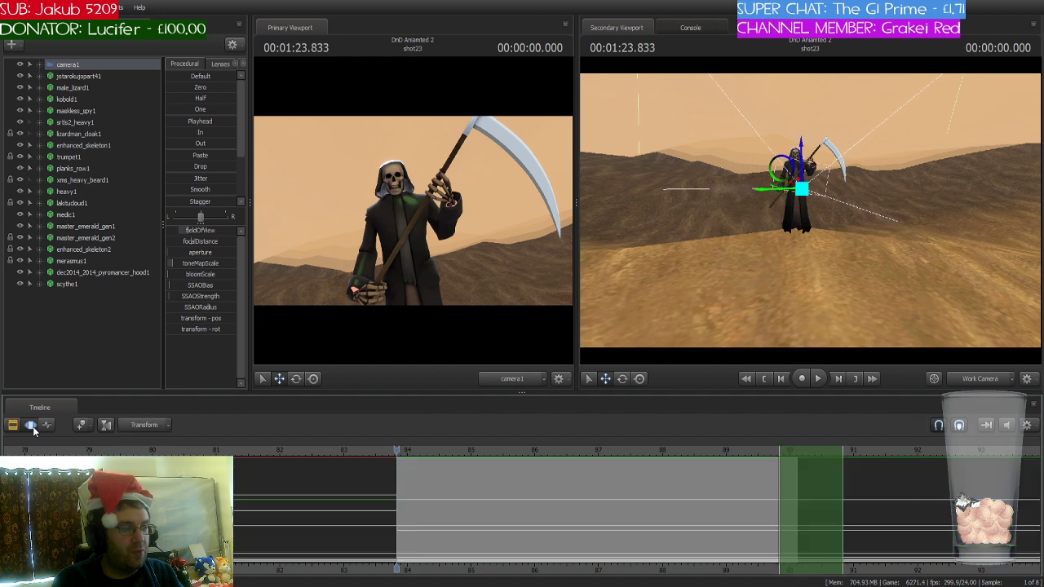
mouse_move(813, 485)
mouse_down()
mouse_move(547, 460)
mouse_move(435, 467)
mouse_move(797, 485)
mouse_up()
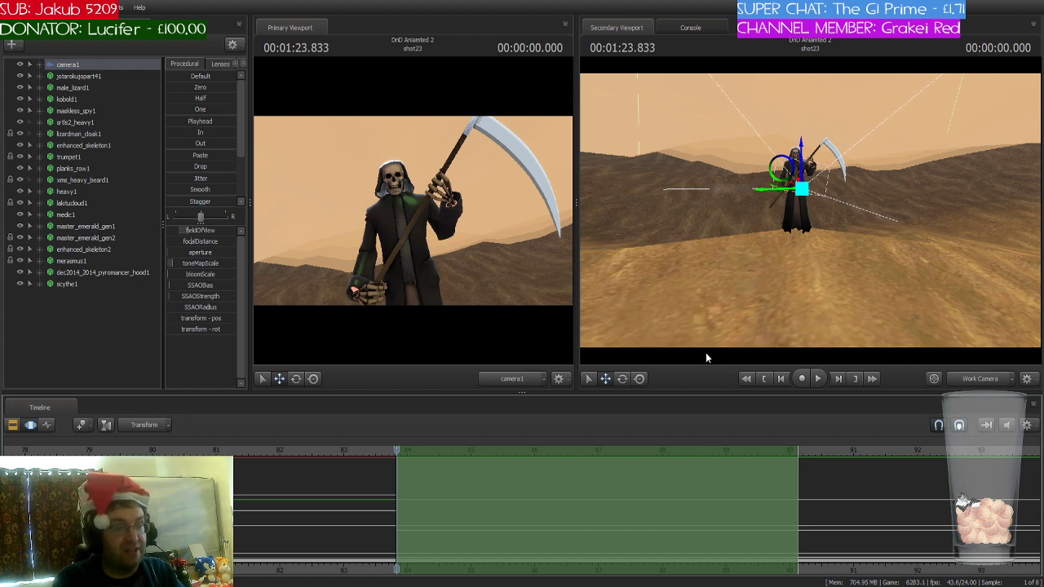
drag(459, 245, 412, 210)
key(s)
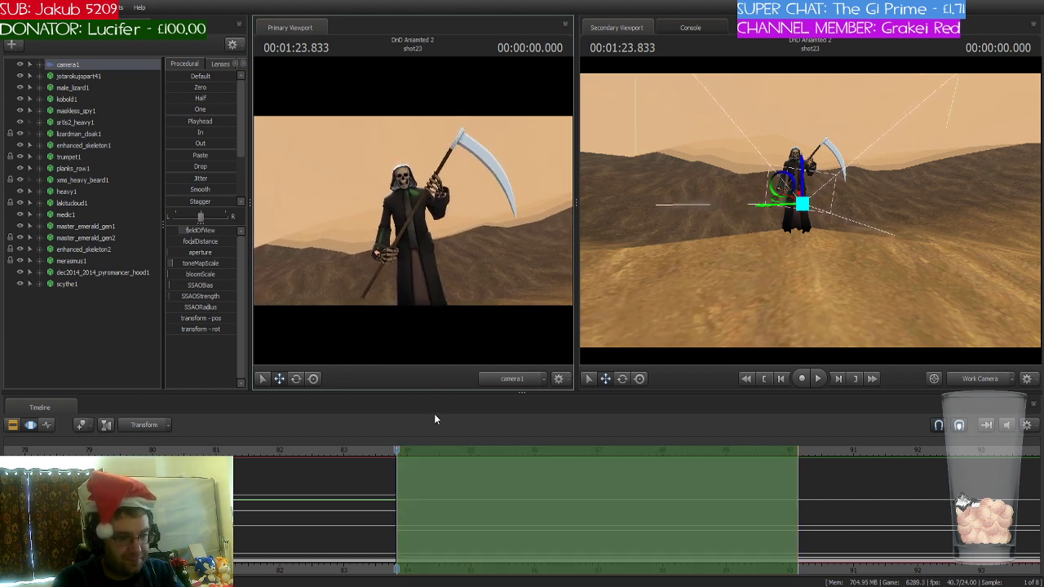
- Stretch the selection's falloff across the whole shot and push camera1 in close on the reaper's upper body at 00:01:30.083
scroll(413, 484, up, 2)
scroll(413, 484, down, 1)
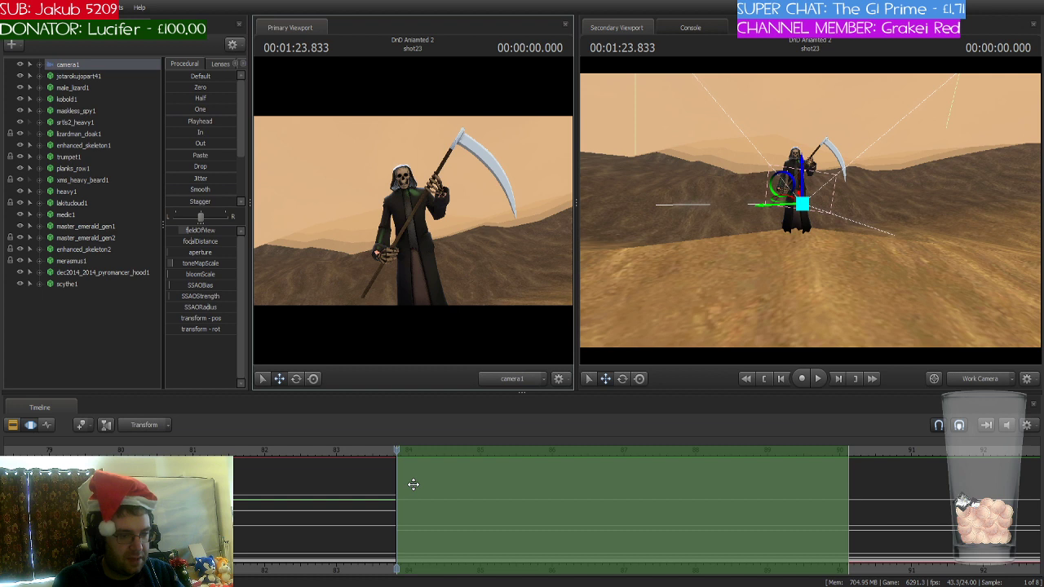
drag(401, 469, 848, 491)
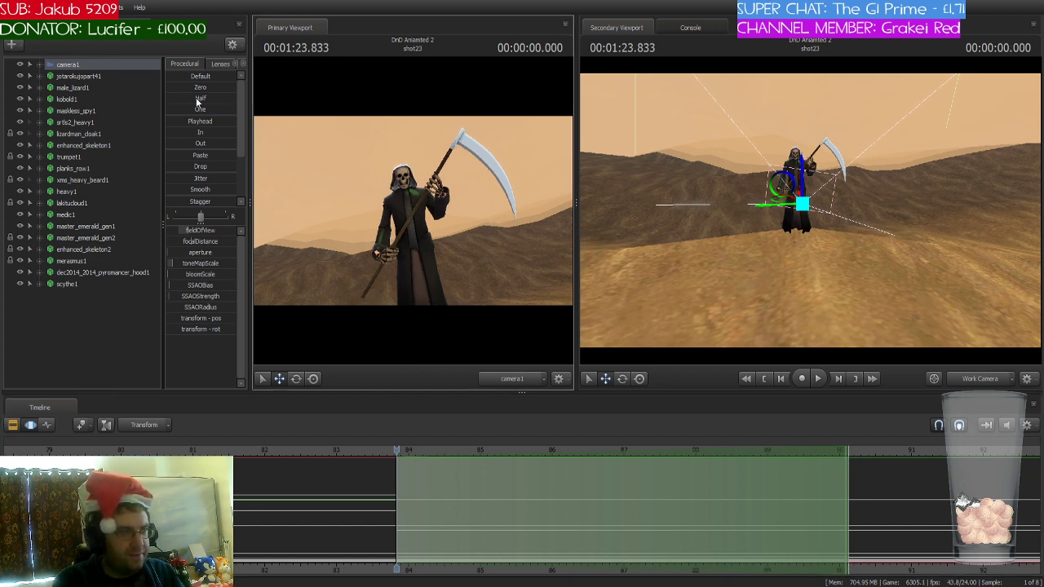
click(407, 452)
drag(407, 453, 847, 485)
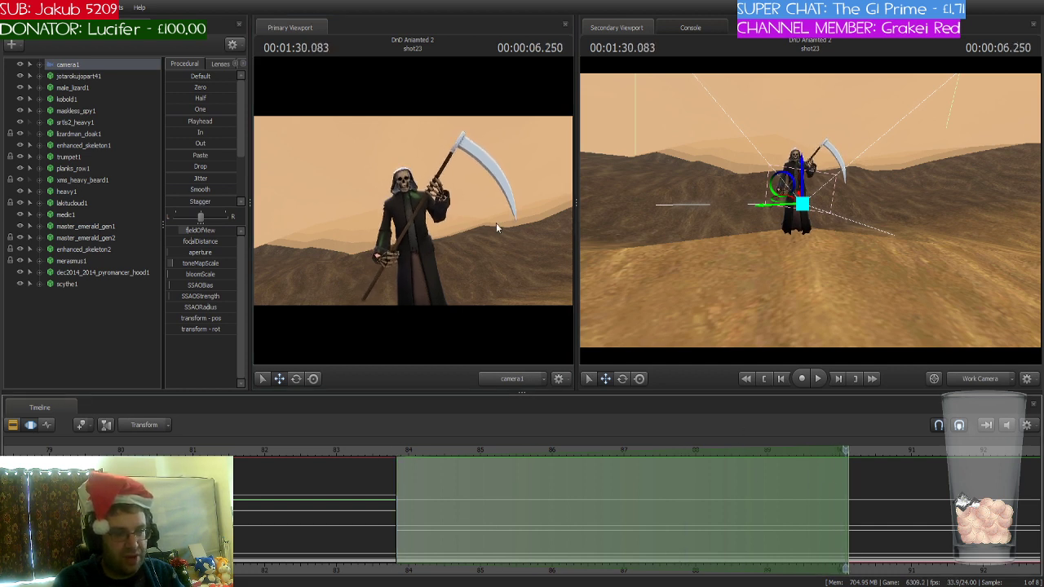
drag(497, 227, 496, 227)
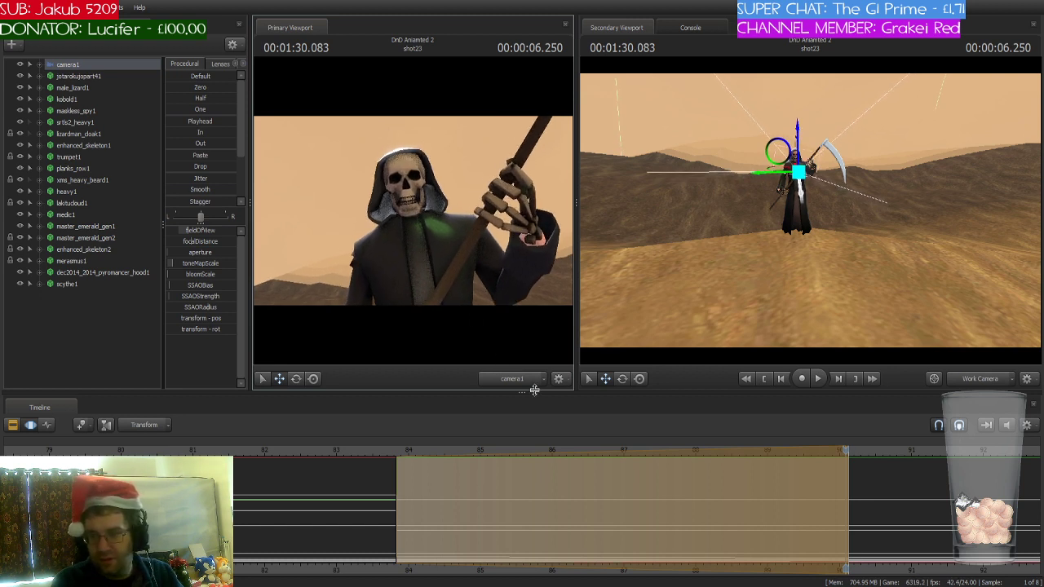
- Play back the camera push-in from the start of shot23 twice to check its pacing
click(399, 448)
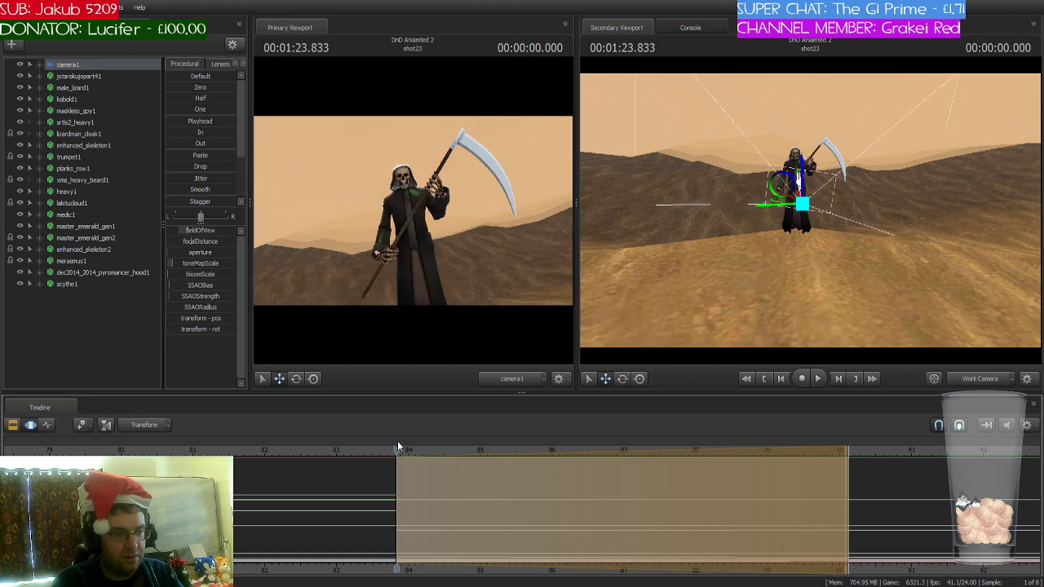
key(space)
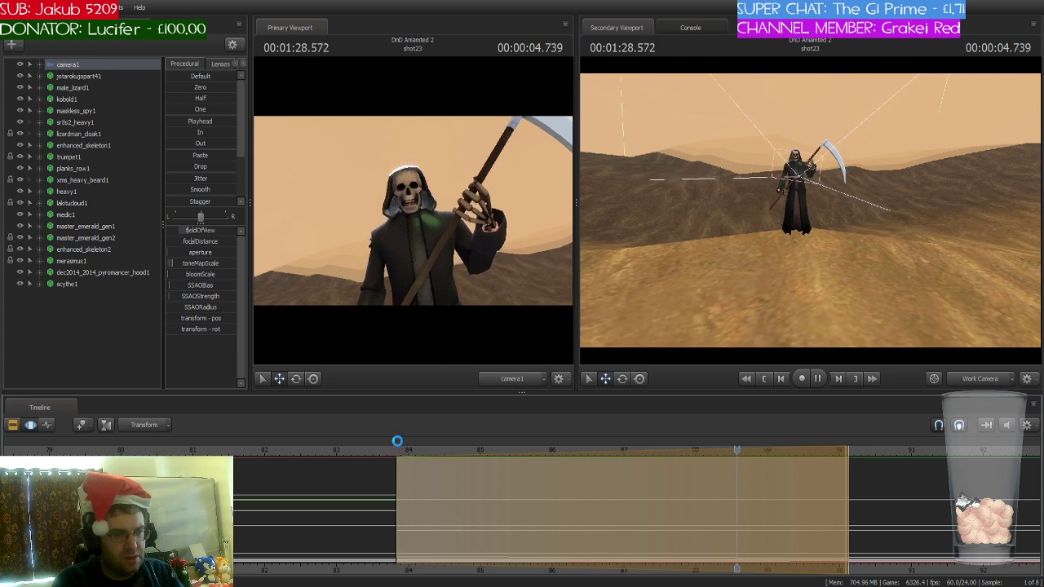
key(space)
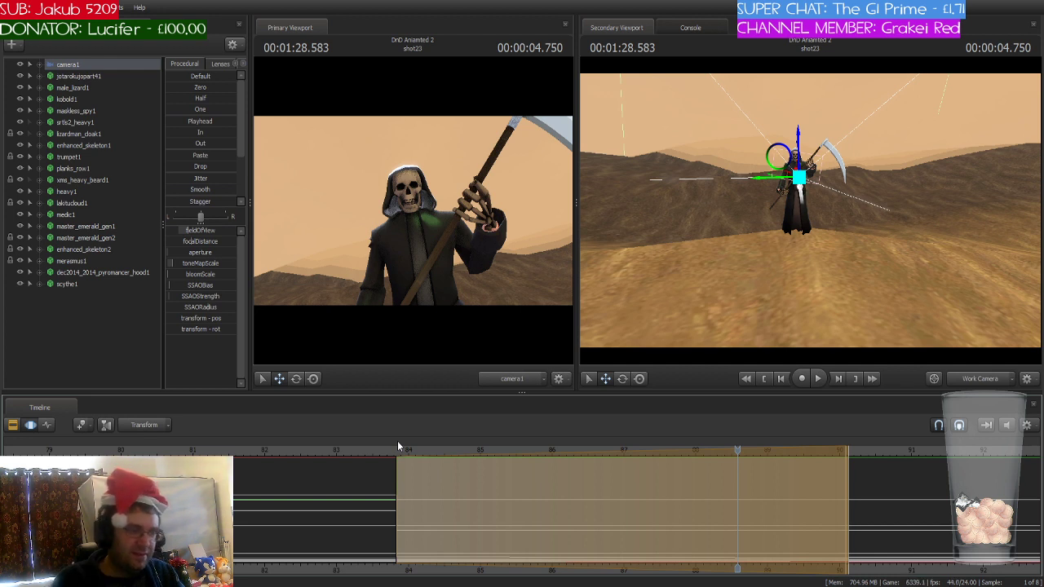
click(398, 447)
key(space)
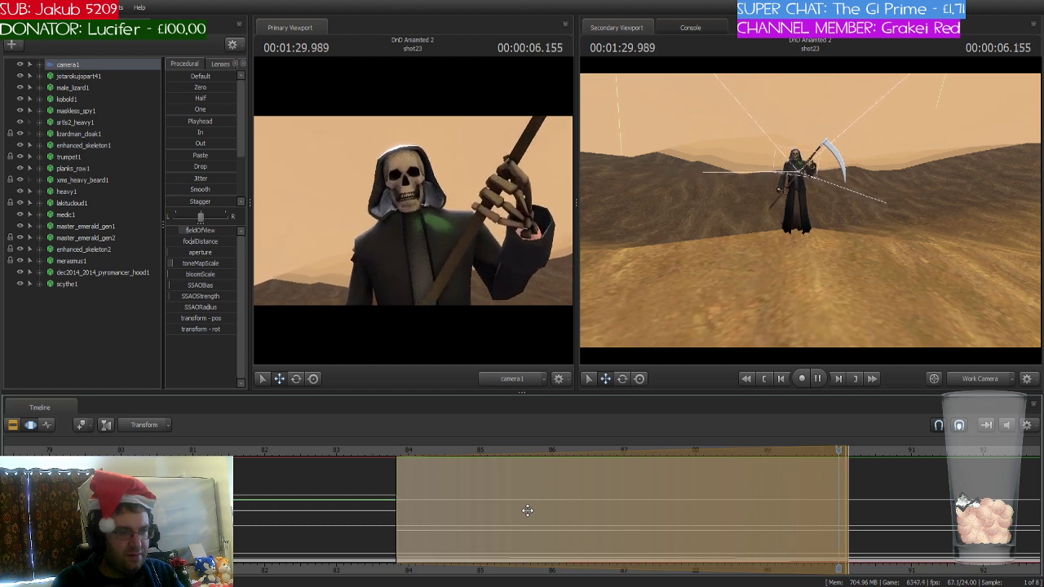
- Commit the camera1 move, set the playhead to the start of shot24 at 00:01:30.125, and return to the Clip Editor
key(space)
click(835, 510)
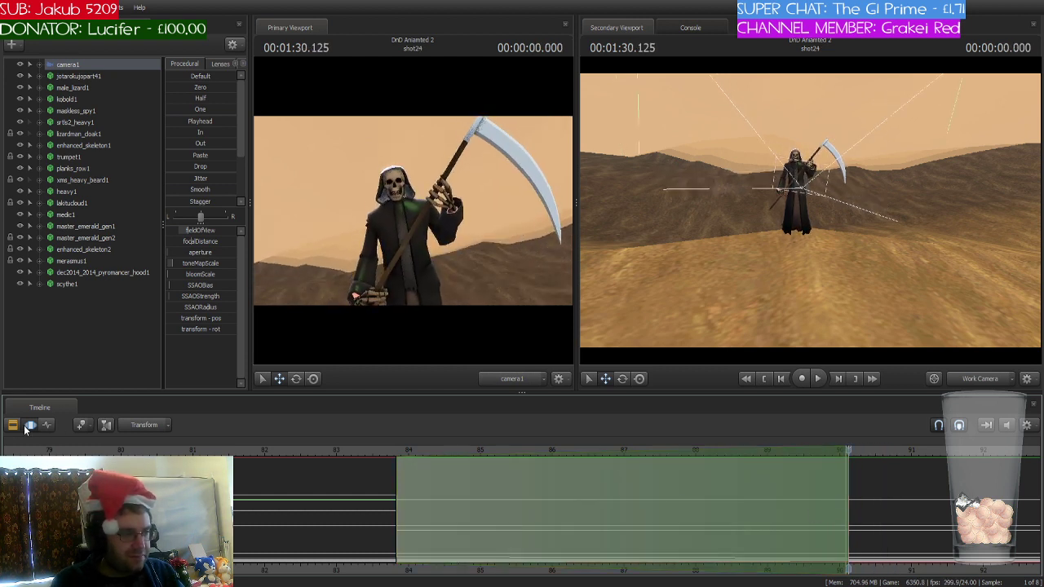
click(14, 427)
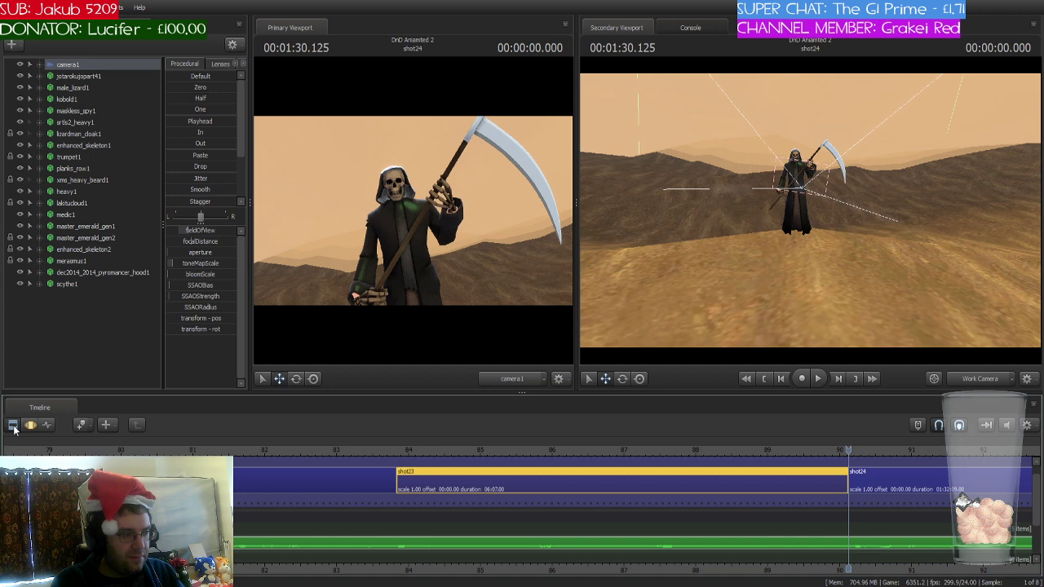
- Select shot24, play it from its start to about 00:02:22 to review the dialogue, and return the playhead to the shot's start
click(904, 486)
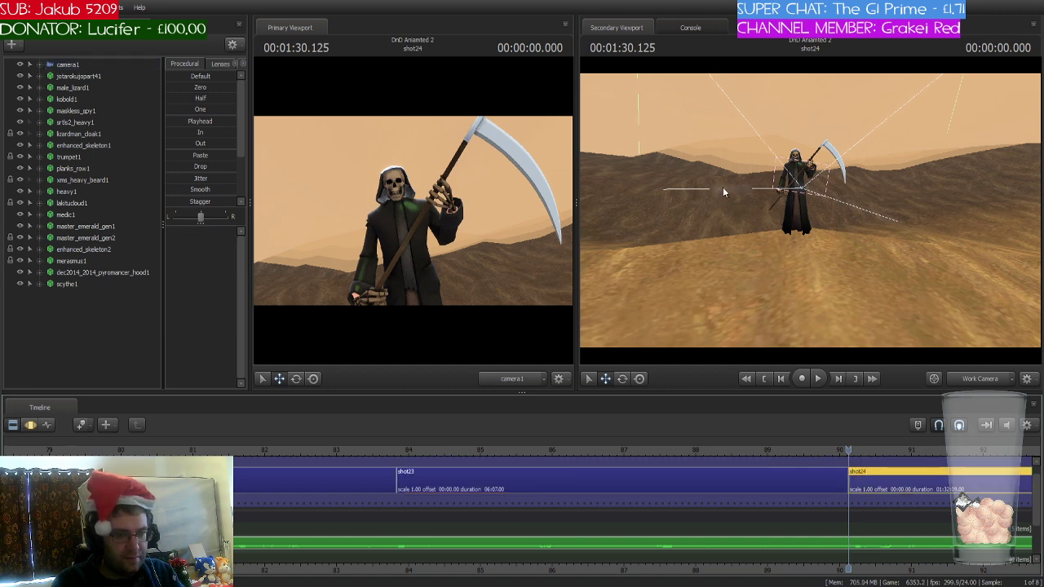
drag(723, 186, 809, 209)
key(space)
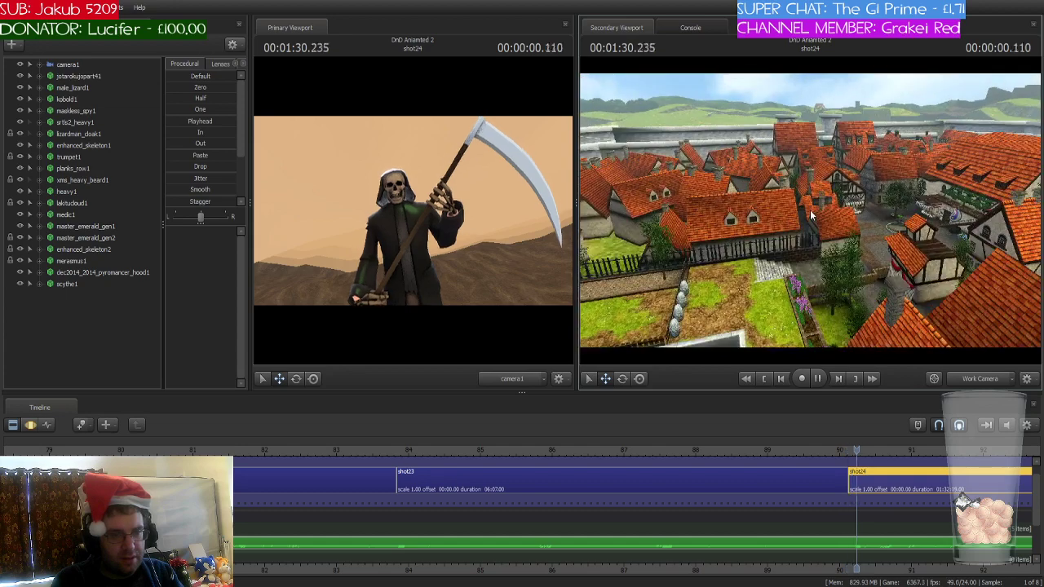
middle_drag(948, 489, 541, 490)
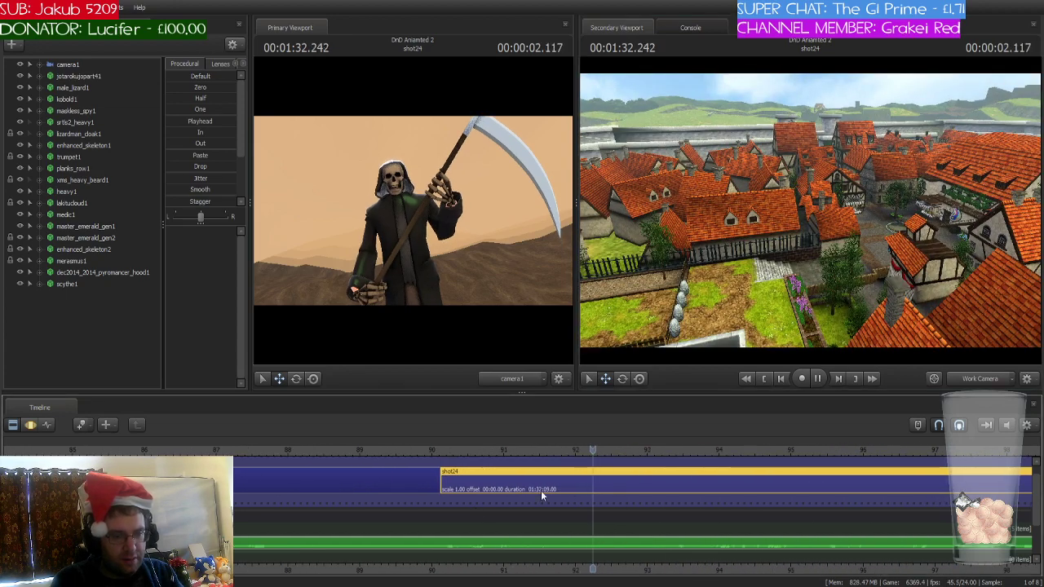
scroll(570, 485, down, 3)
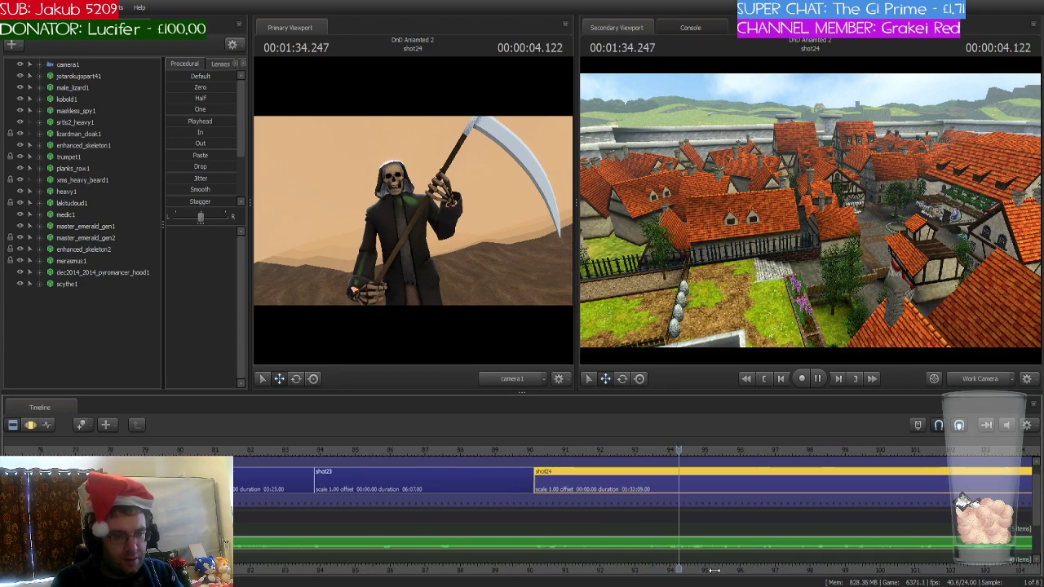
middle_drag(714, 571, 512, 572)
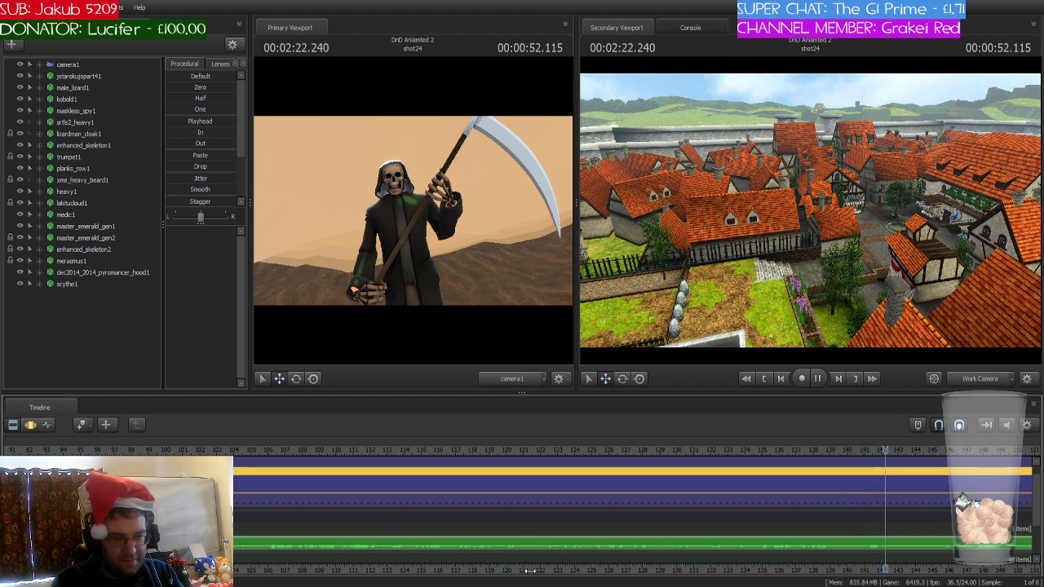
key(space)
drag(530, 571, 797, 571)
scroll(796, 572, down, 1)
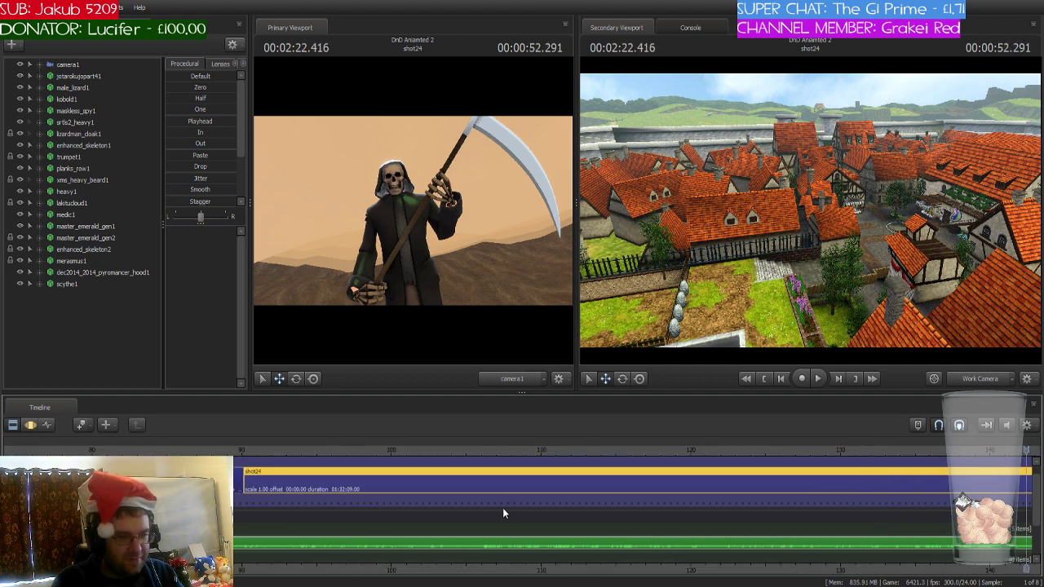
key(Home)
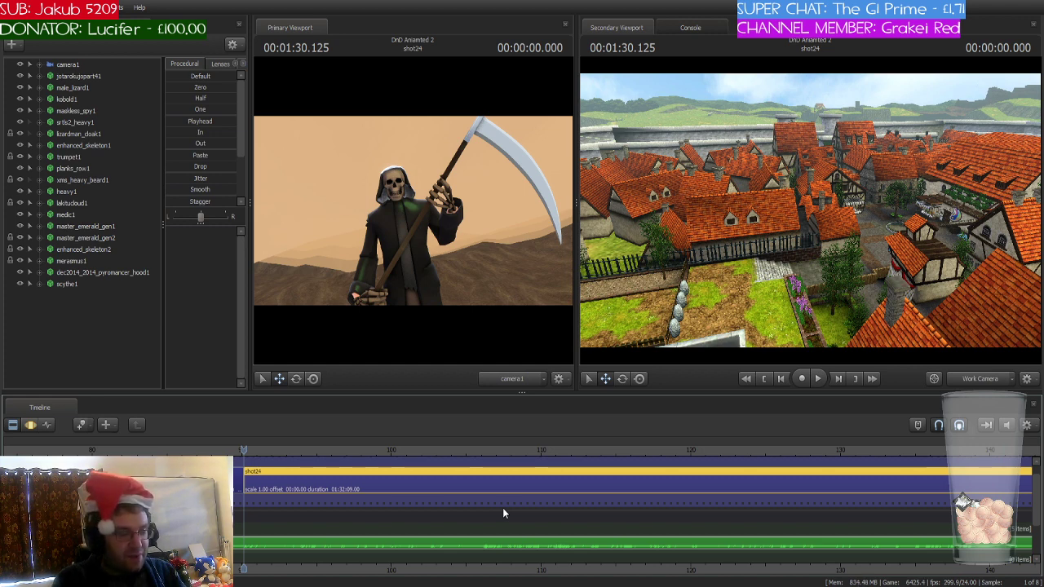
- Fly the work camera around the white castle, examining its front door, outer walls and water outlet as possible locations
drag(751, 264, 1015, 238)
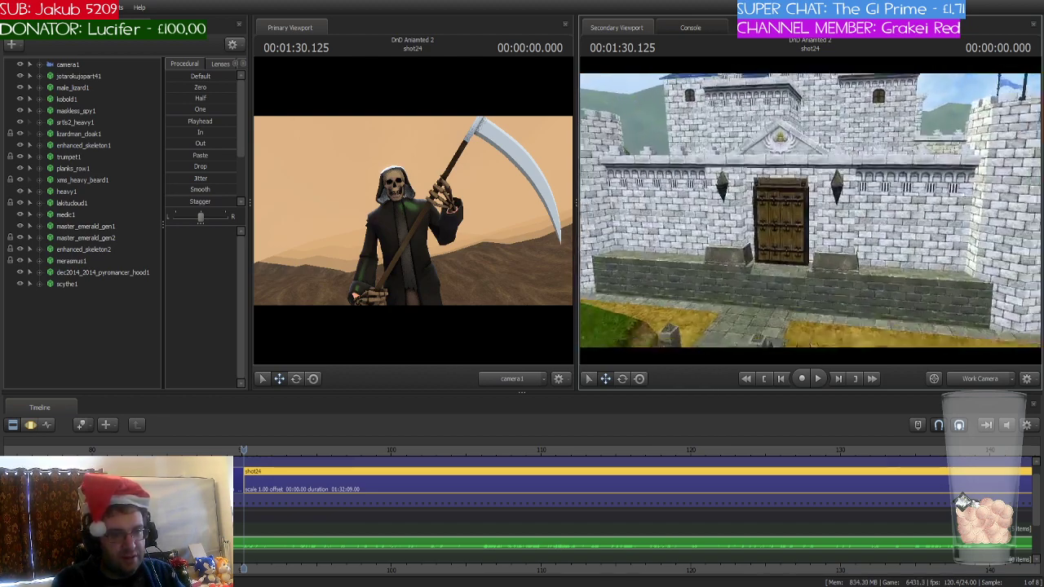
drag(1015, 238, 1008, 237)
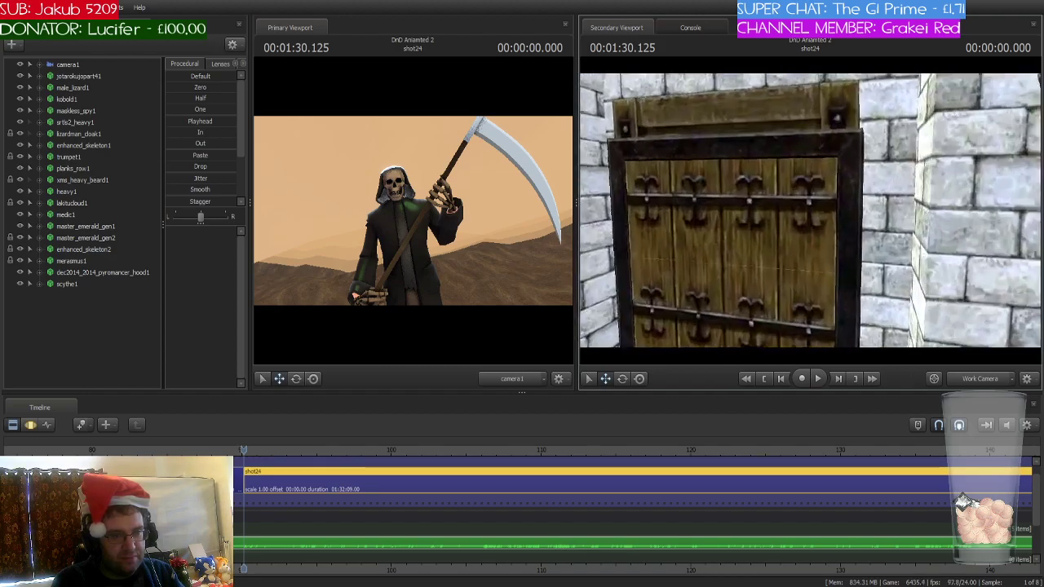
drag(810, 210, 897, 175)
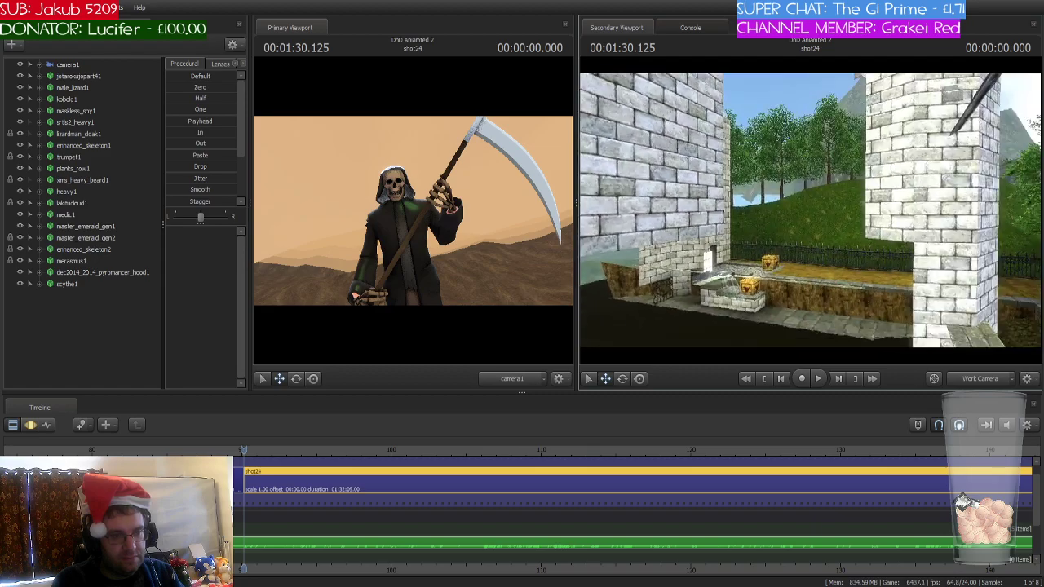
drag(810, 211, 836, 209)
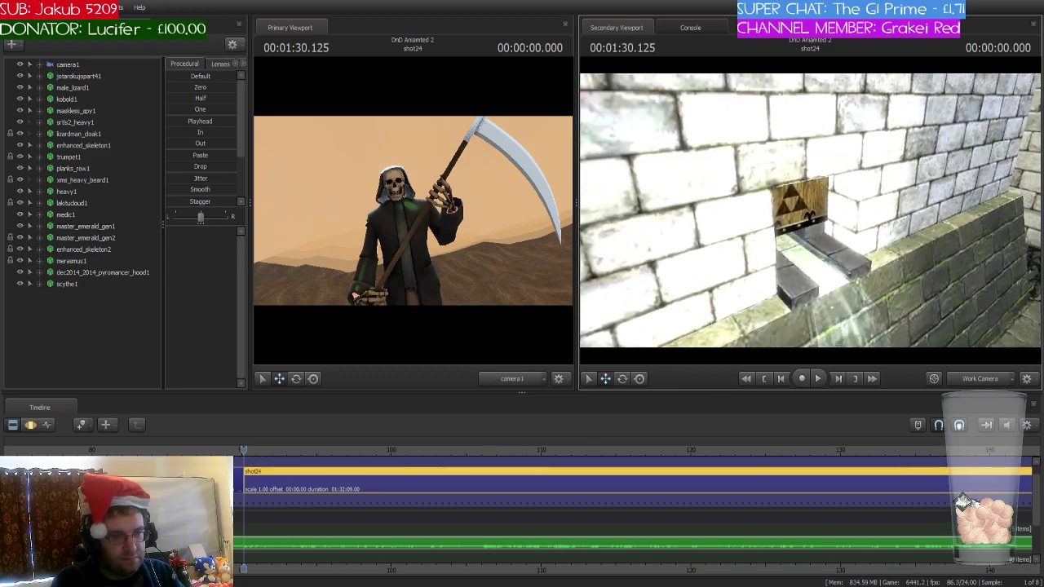
key(w)
mouse_move(810, 210)
mouse_down()
mouse_move(799, 220)
mouse_move(807, 214)
mouse_up()
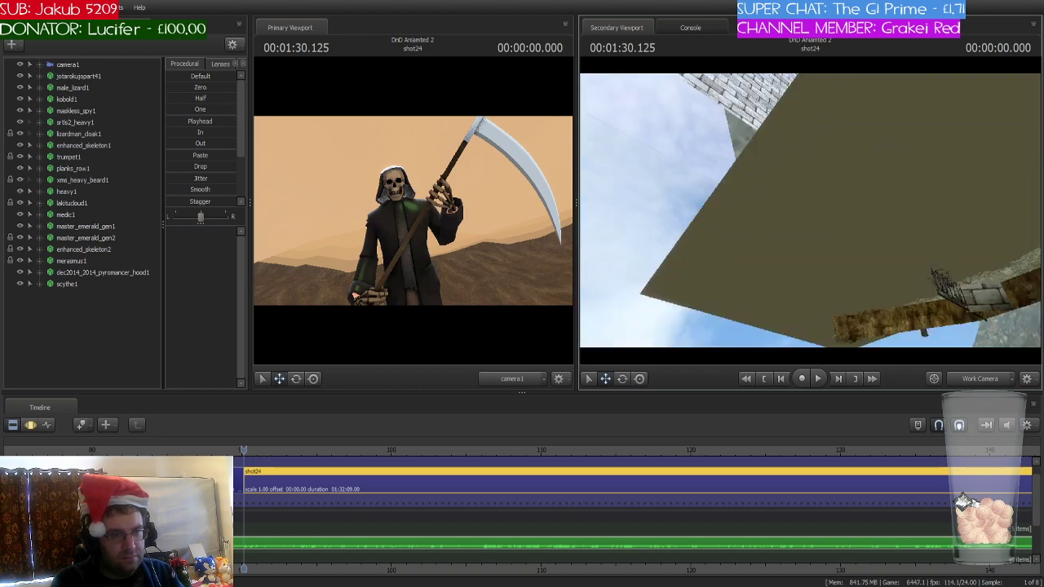
key(w)
drag(810, 211, 840, 213)
key(w)
key(w)
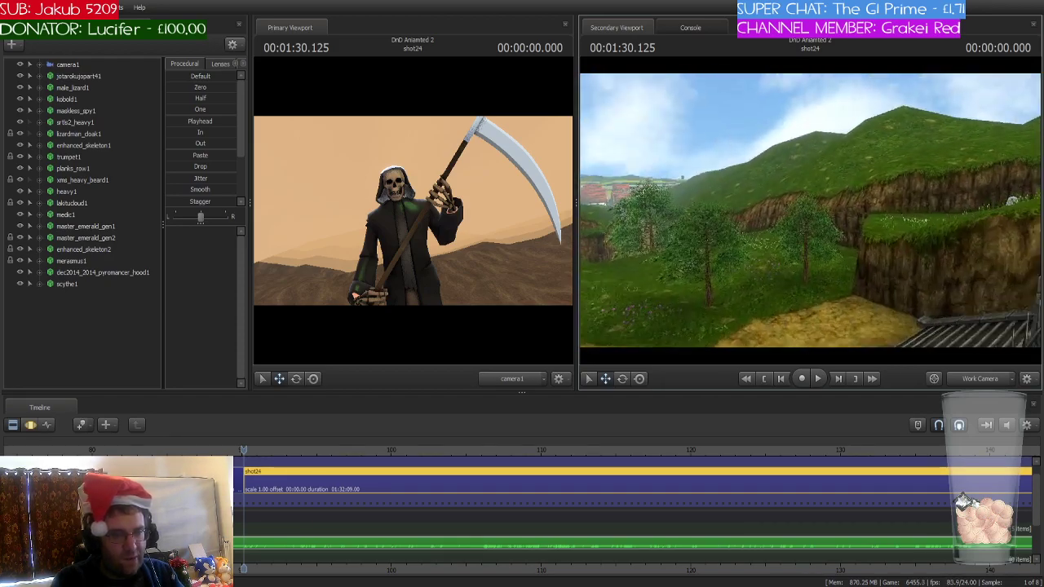
- Survey the grassy hills, stone bridge and cliff path, and examine the castle's towers and flags with the work camera
drag(810, 210, 799, 200)
key(w)
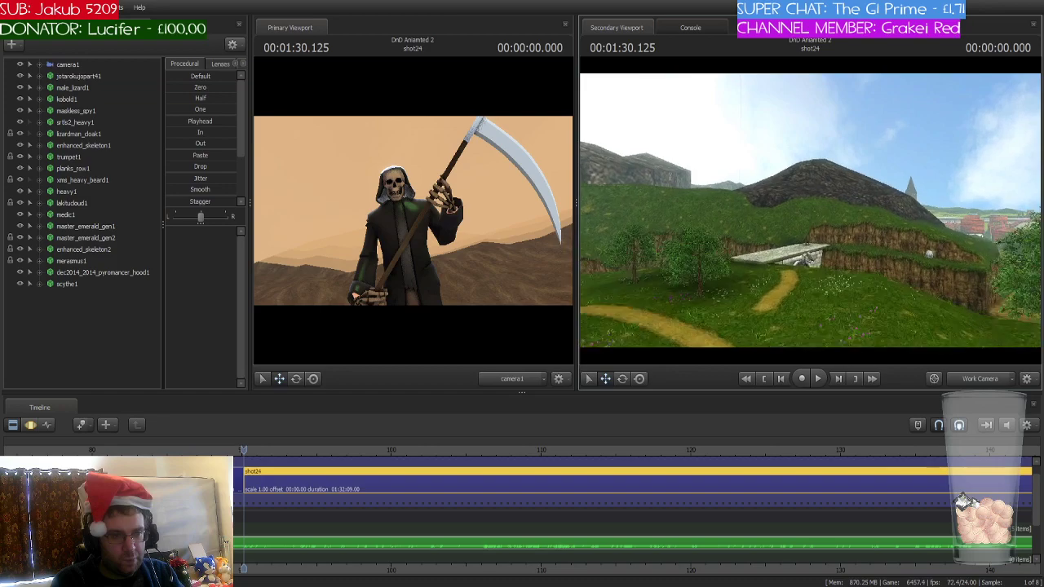
key(w)
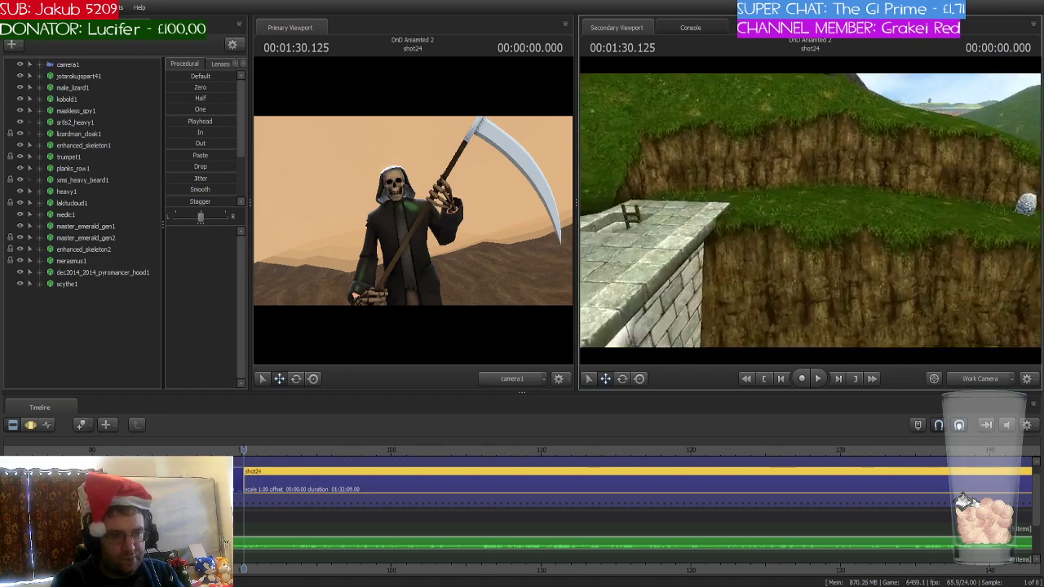
drag(809, 210, 810, 245)
key(w)
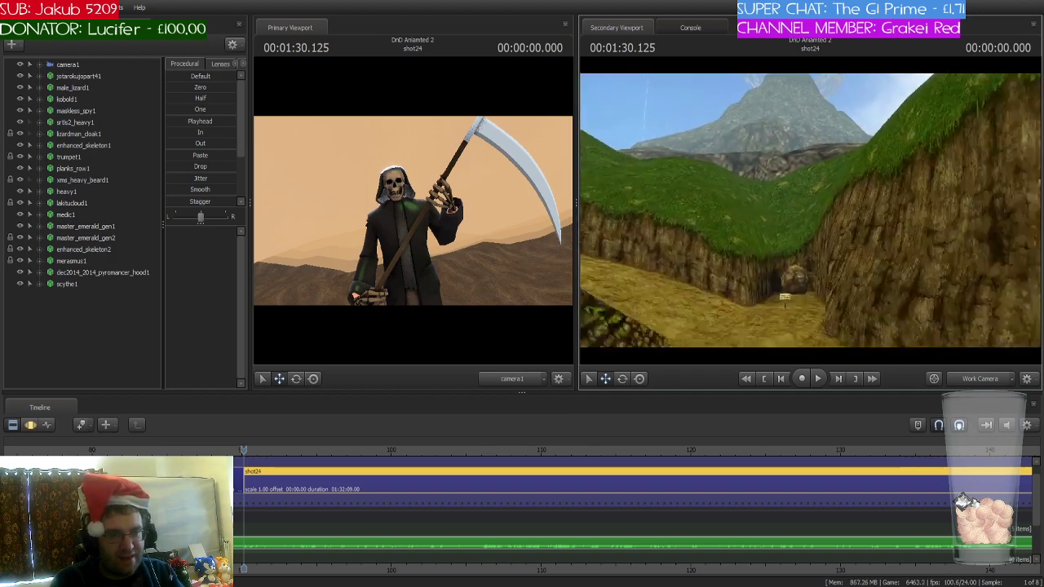
drag(809, 210, 848, 210)
key(w)
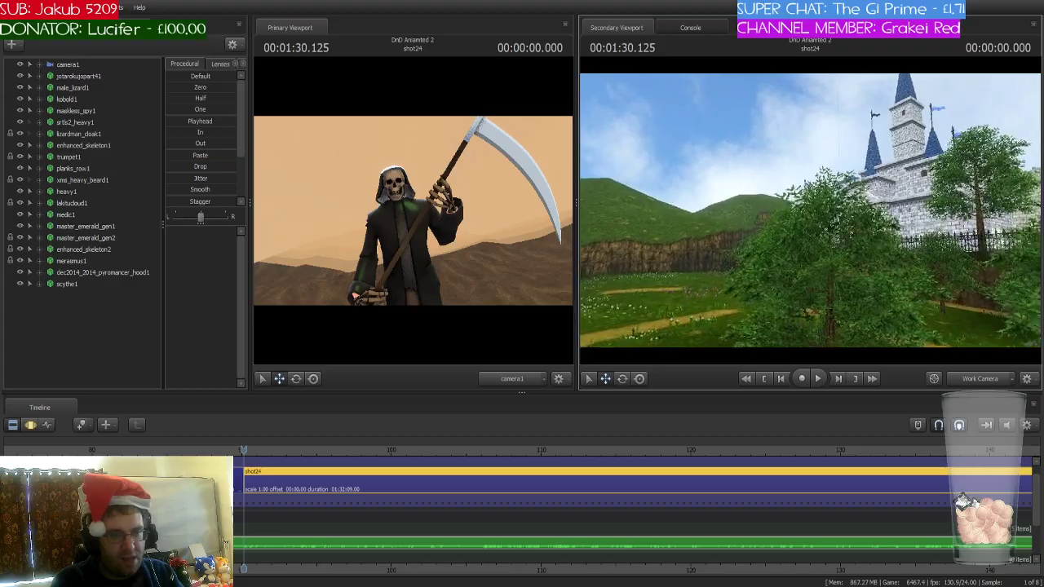
key(w)
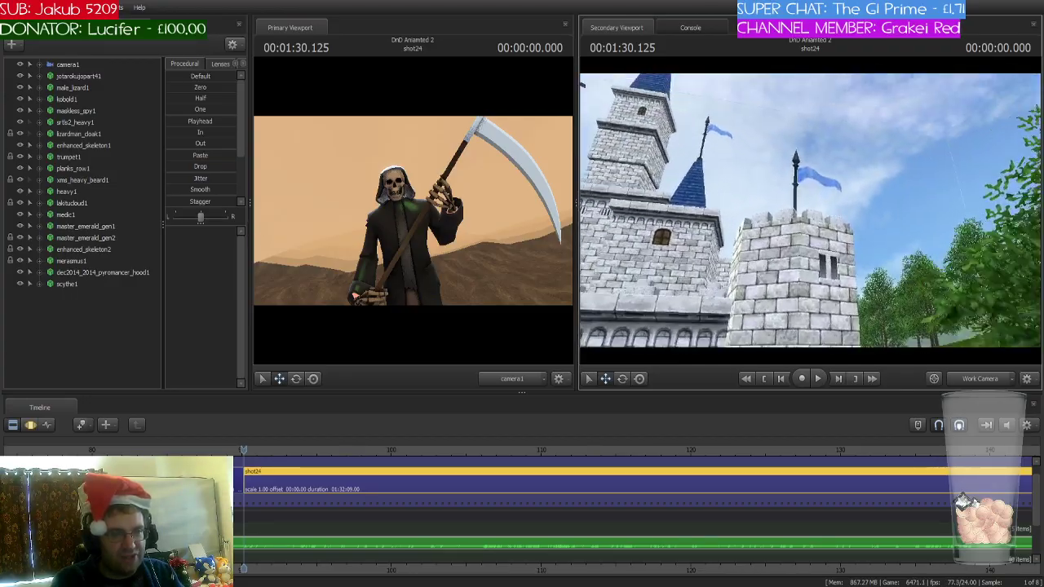
key(w)
drag(810, 211, 843, 175)
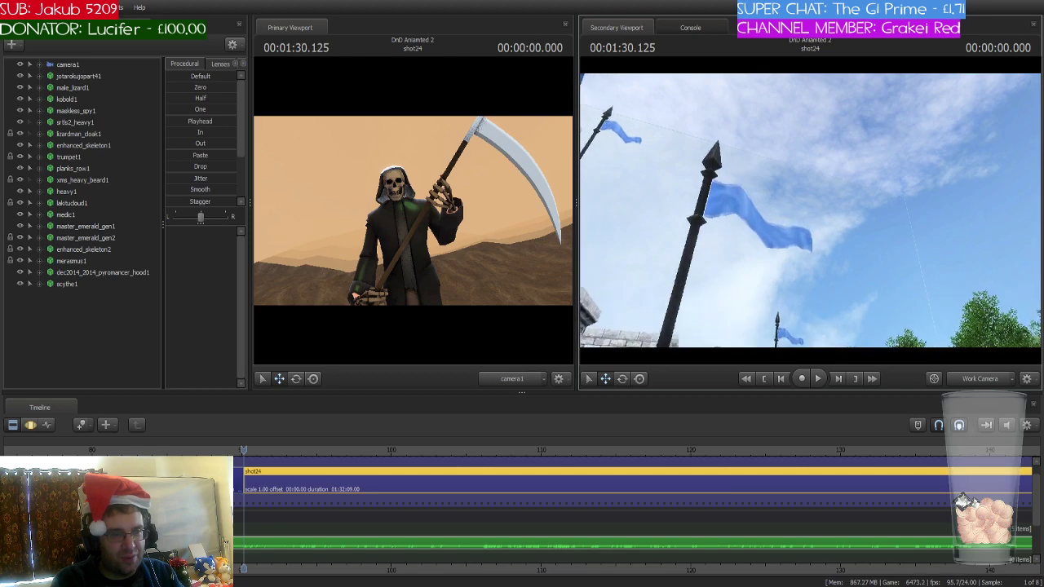
key(w)
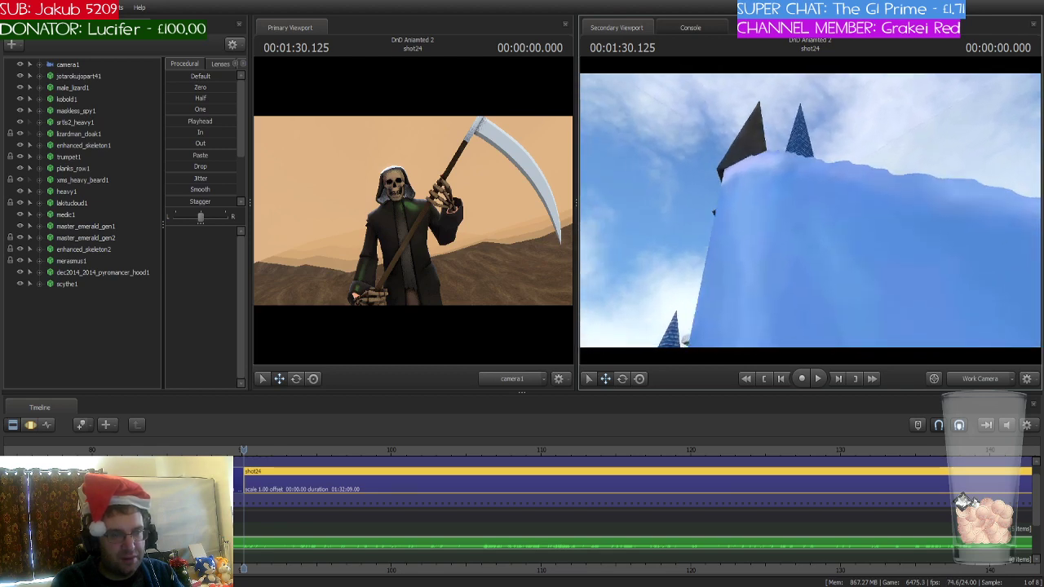
drag(810, 211, 905, 228)
key(s)
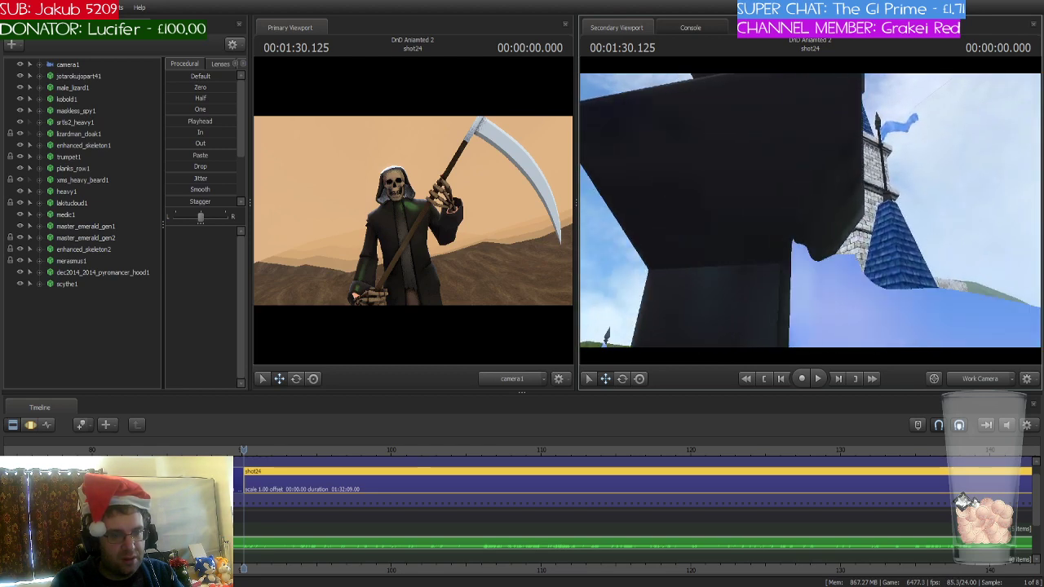
drag(809, 210, 1027, 211)
- Fly the work camera to the brick church and delete the heavy1 model standing beside its steps from shot24
key(w)
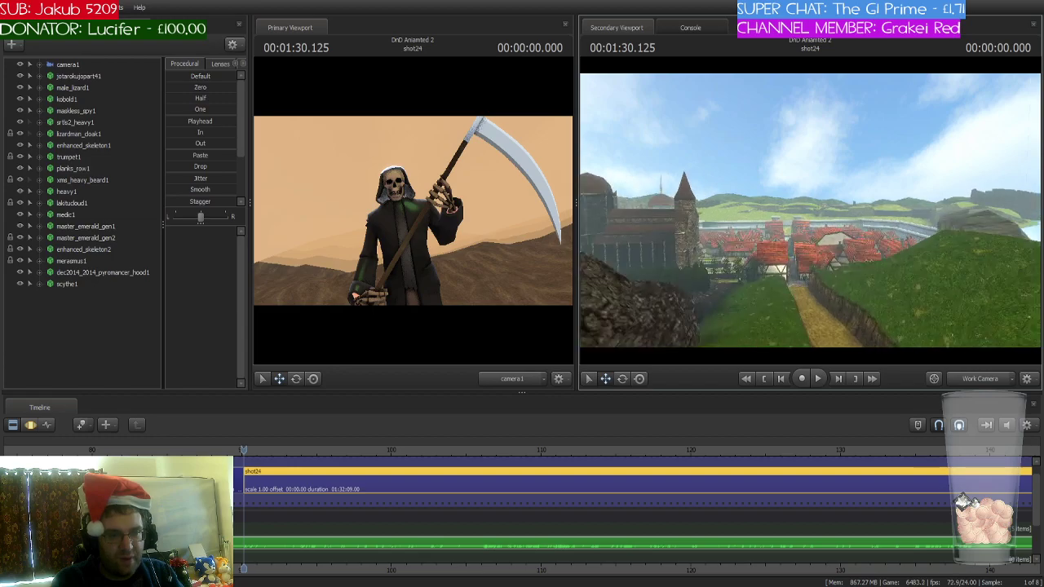
key(w)
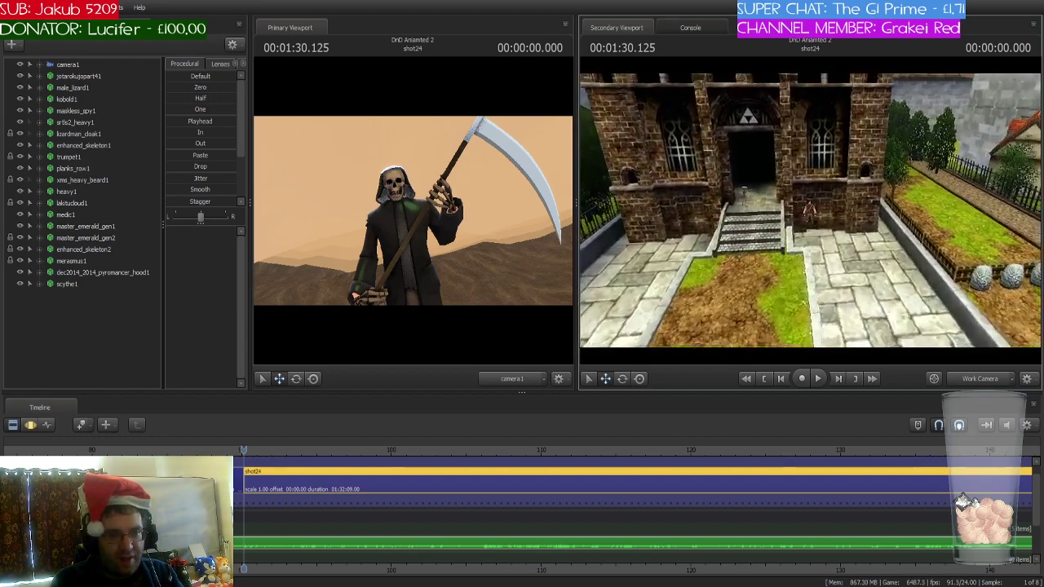
key(w)
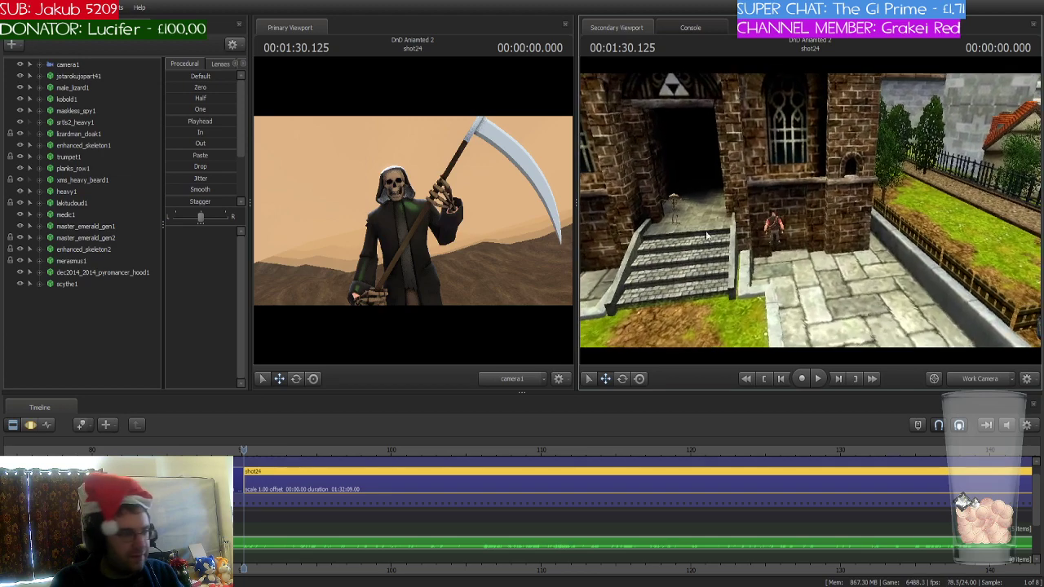
click(75, 190)
key(Delete)
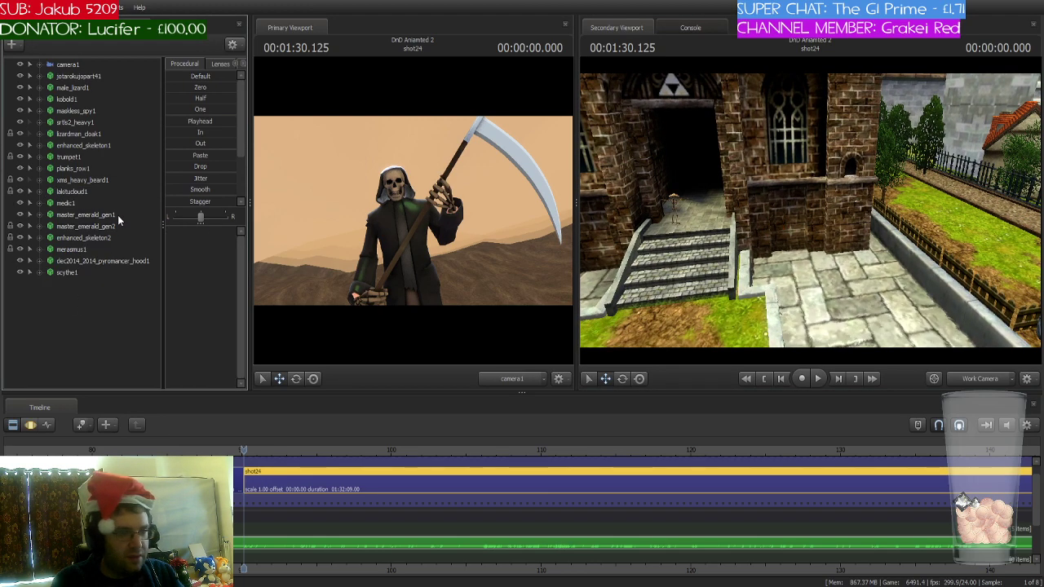
- Survey the brick church, the orange-roofed town and its shop buildings from above with the work camera
key(w)
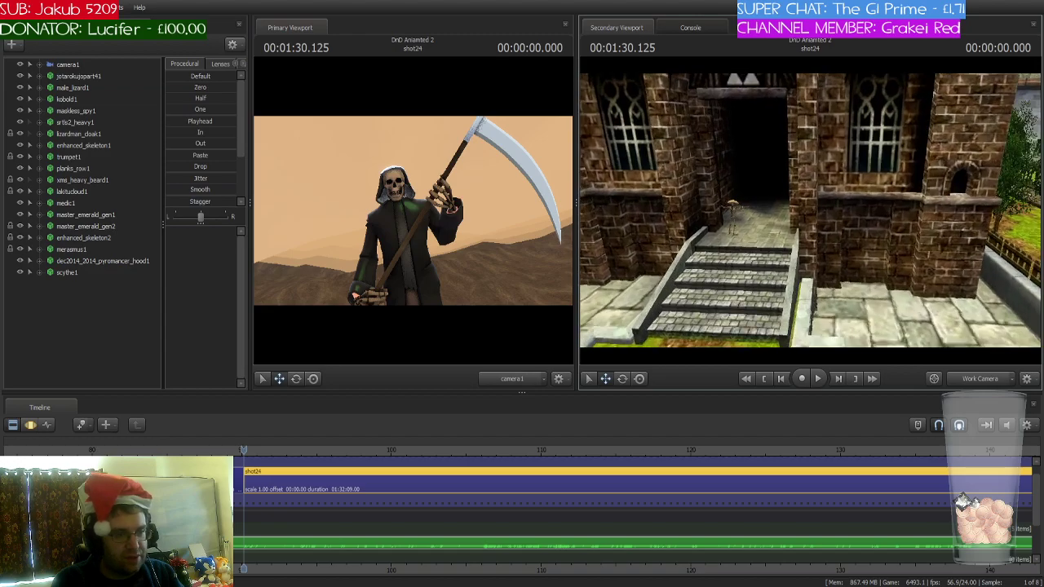
key(w)
key(w)
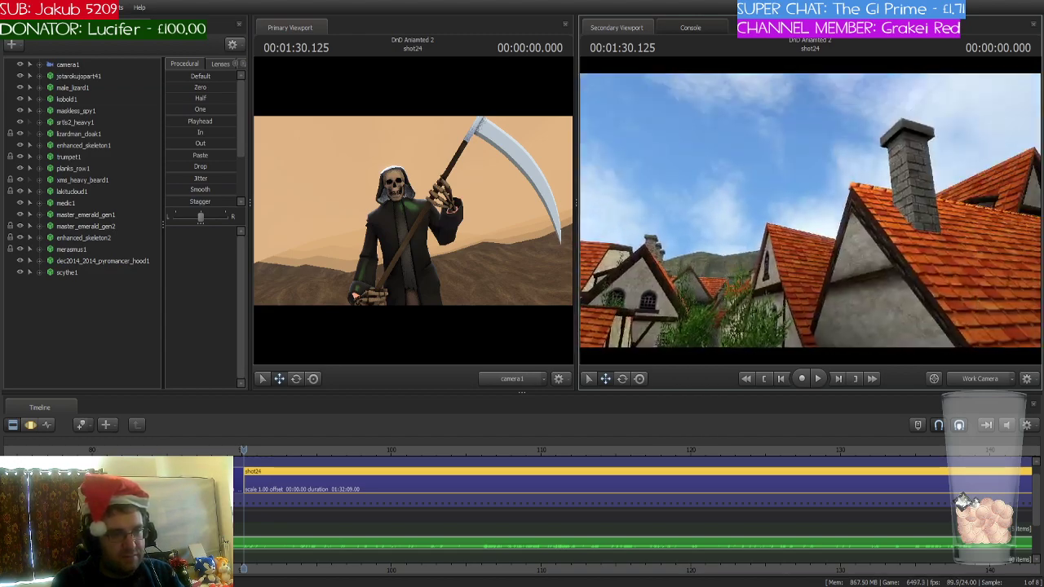
key(w)
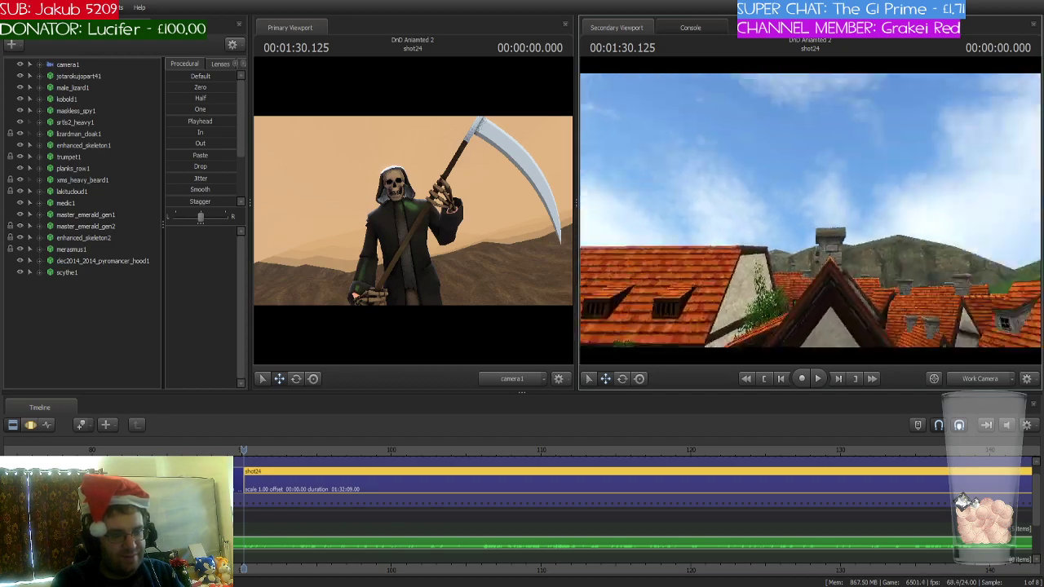
key(w)
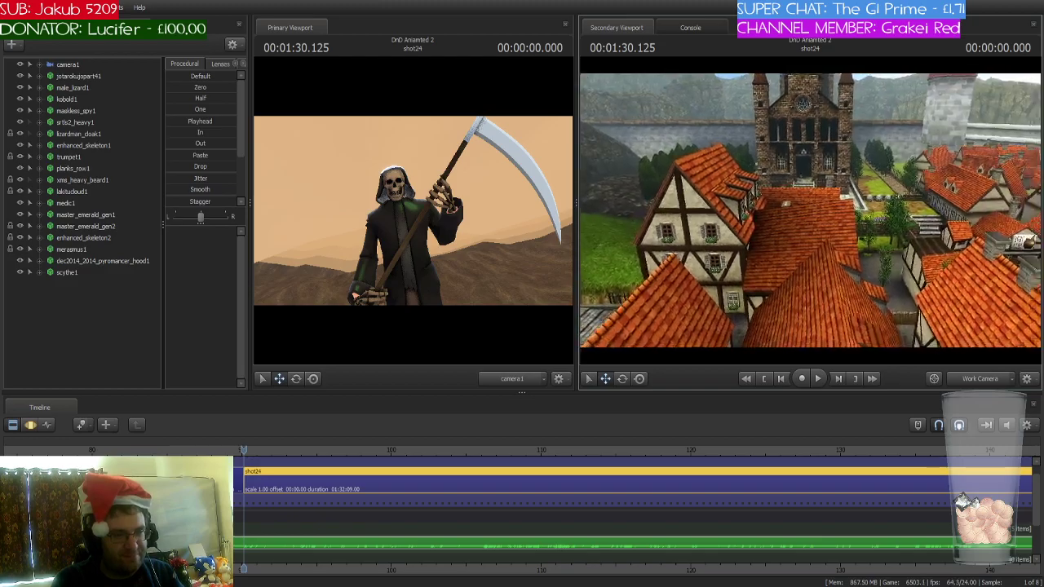
drag(811, 210, 864, 208)
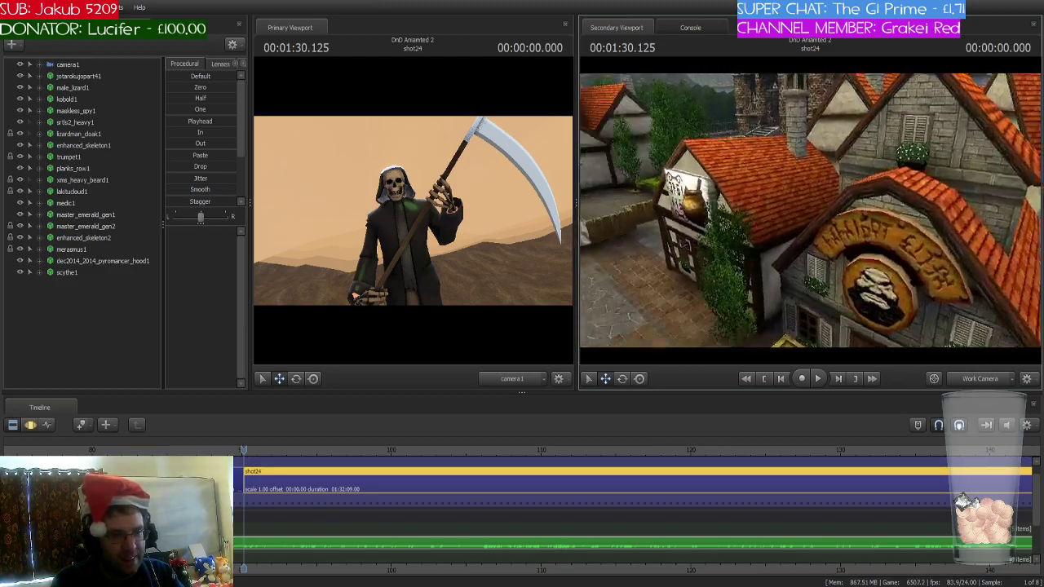
key(w)
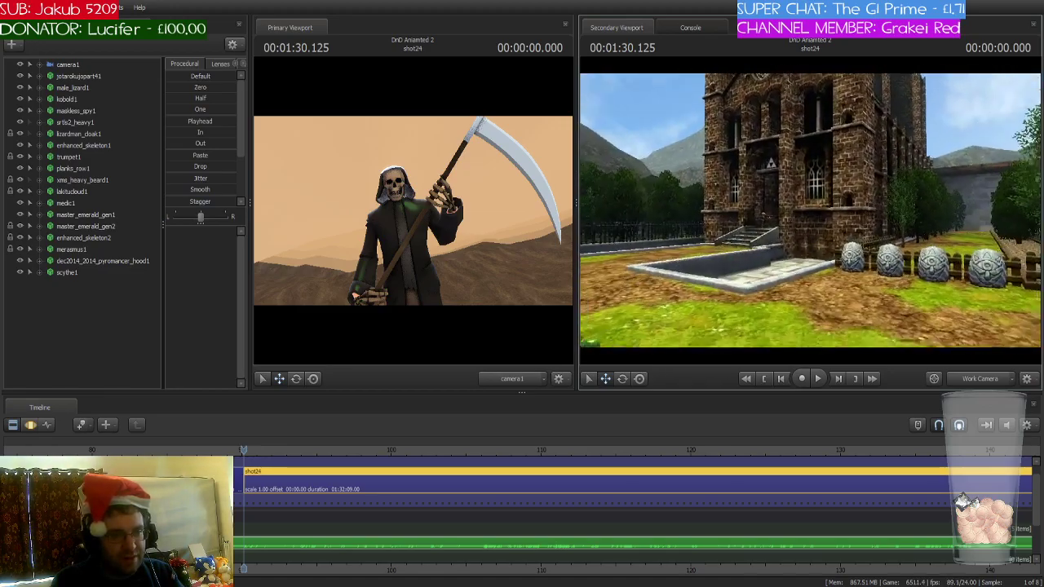
key(w)
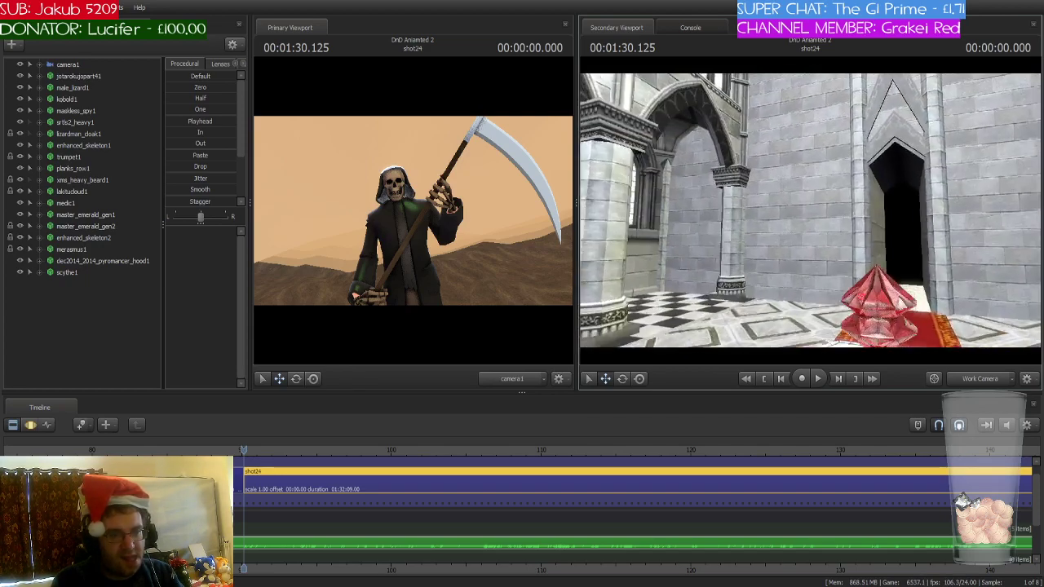
- Fly the work camera out of the castle hall into the neon-lit brick room and examine its counter, posters and doors
key(w)
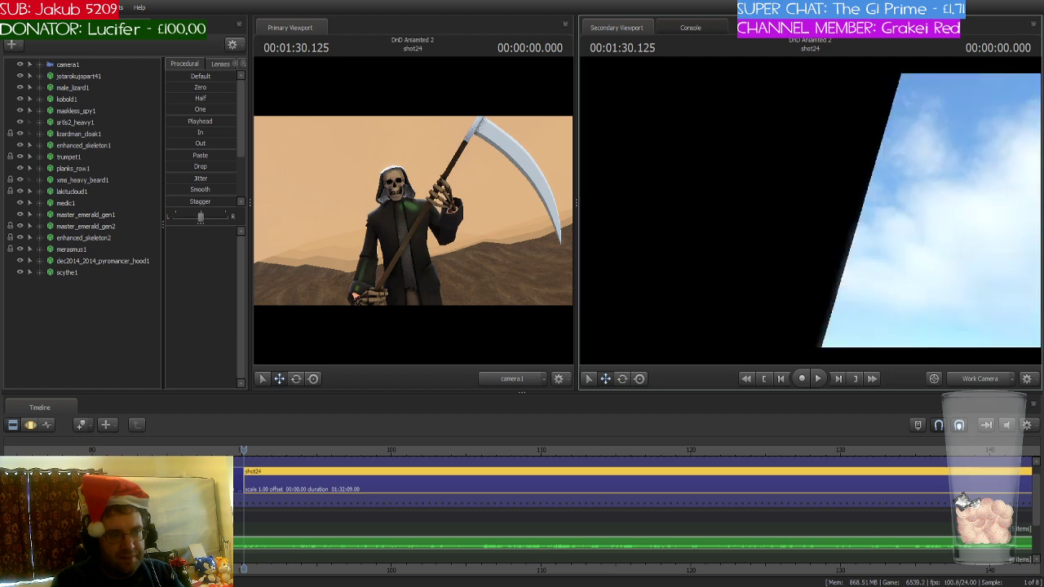
key(w)
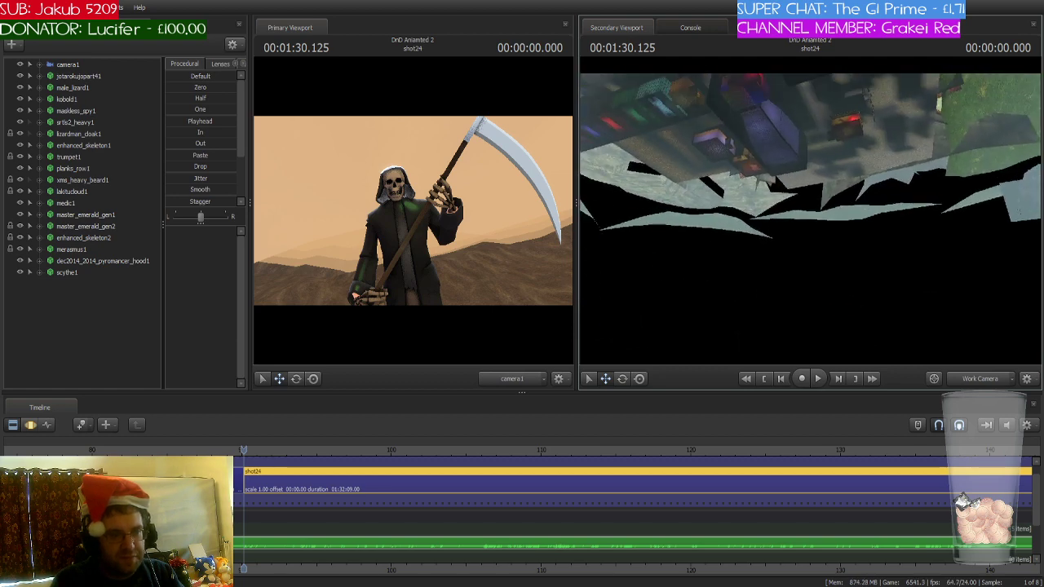
drag(628, 335, 720, 341)
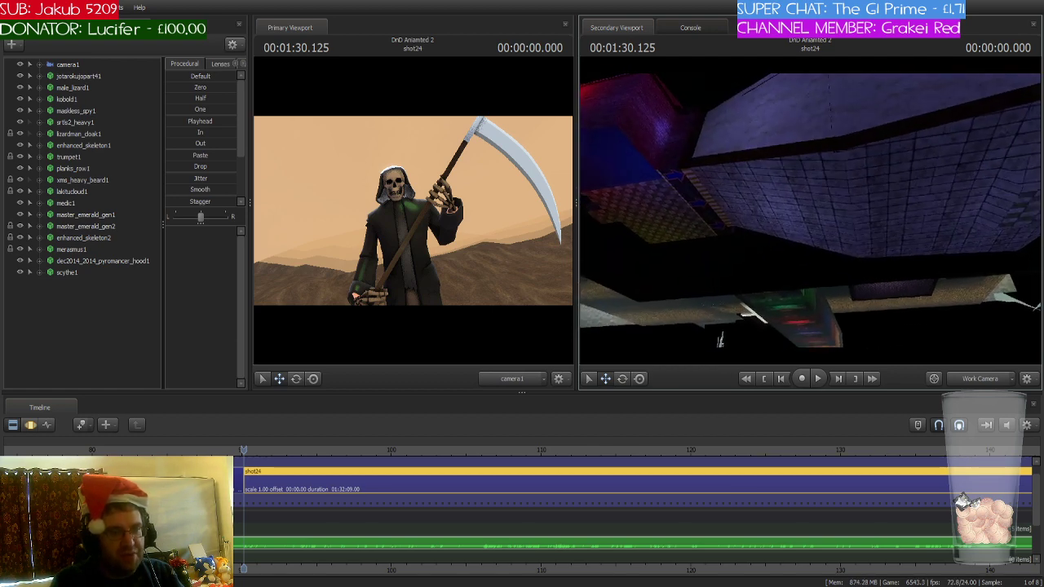
key(w)
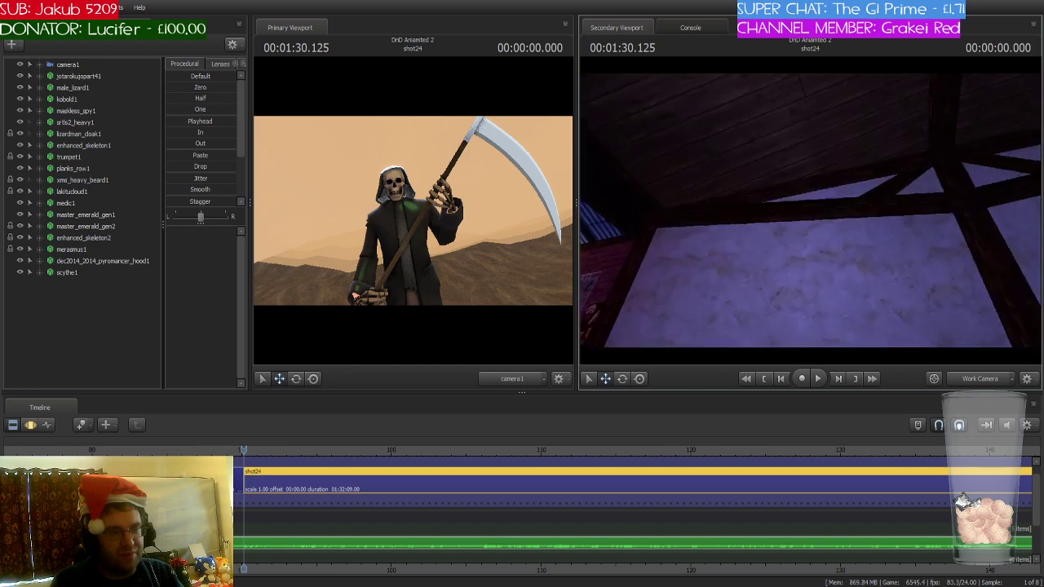
key(d)
key(w)
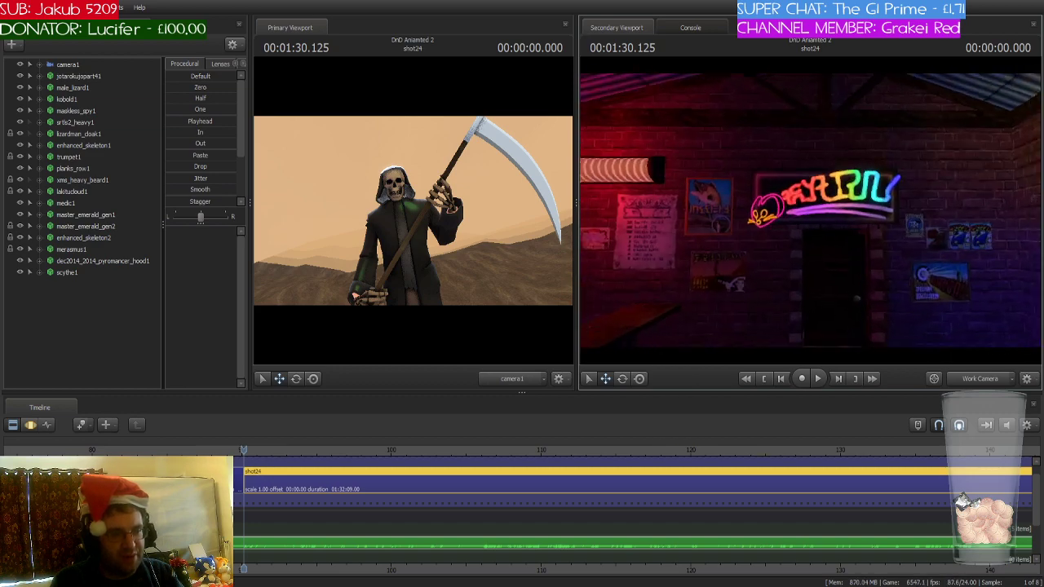
key(a)
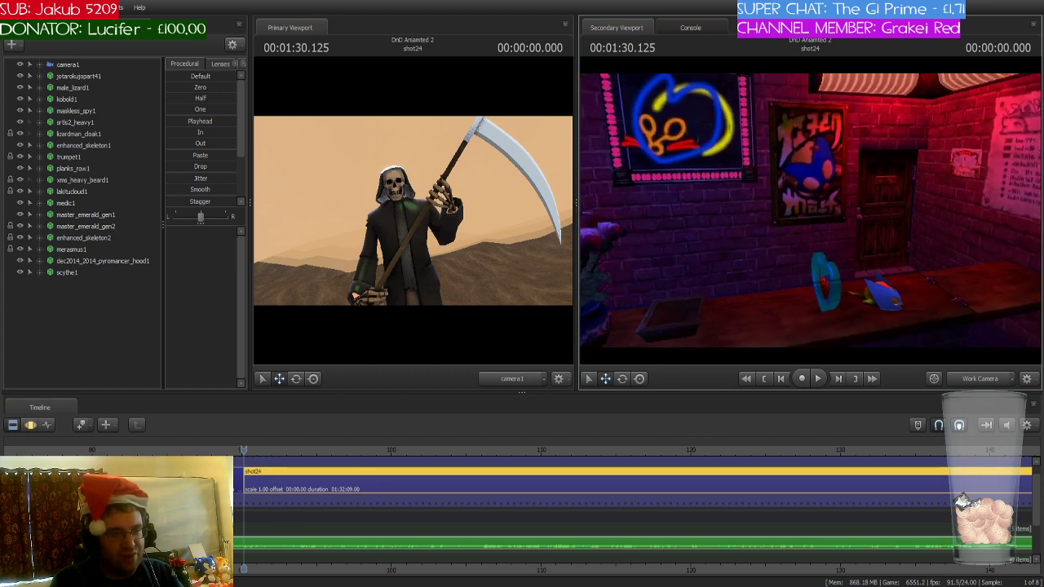
key(a)
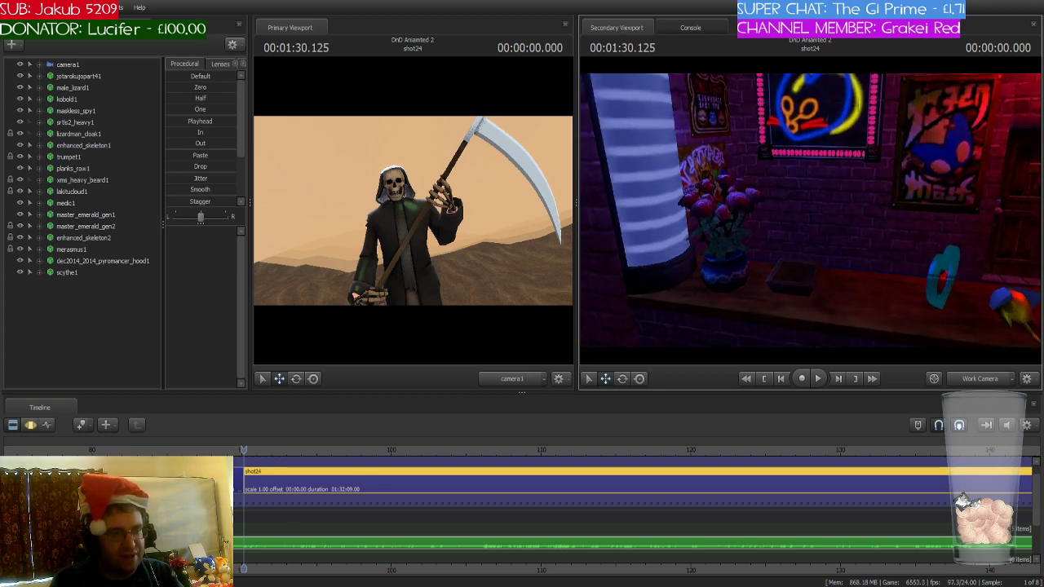
drag(827, 212, 828, 211)
- Examine the target lane, the fireplace room, the desert mural room and the skeleton in the brick passage as possible locations
key(w)
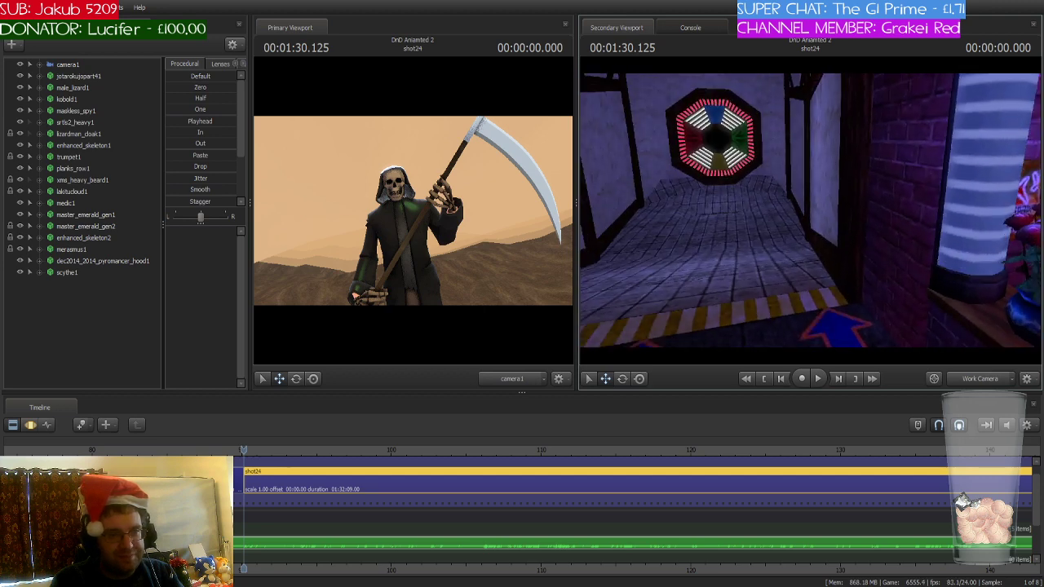
key(w)
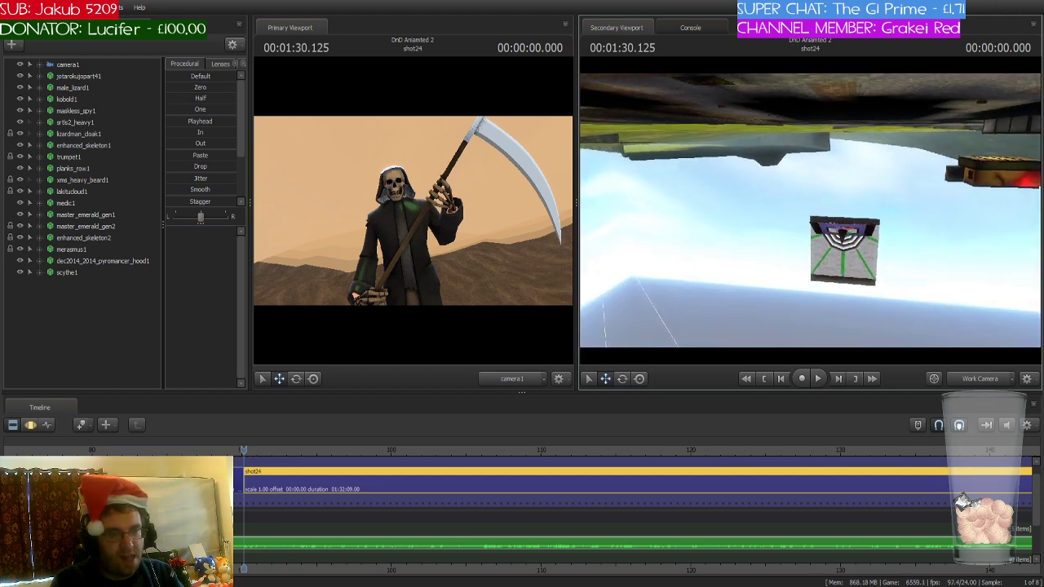
drag(827, 211, 827, 212)
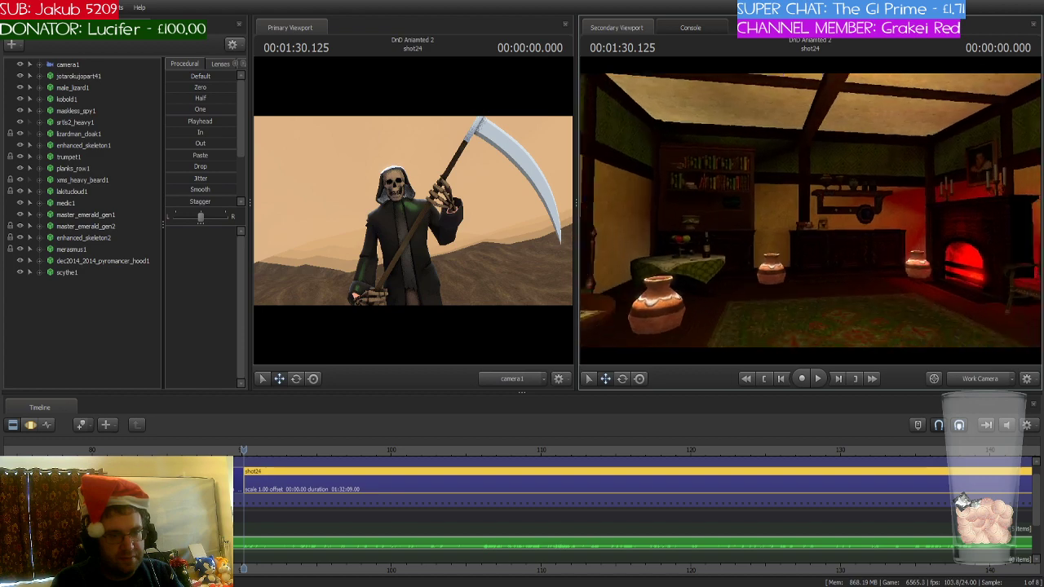
drag(828, 211, 827, 211)
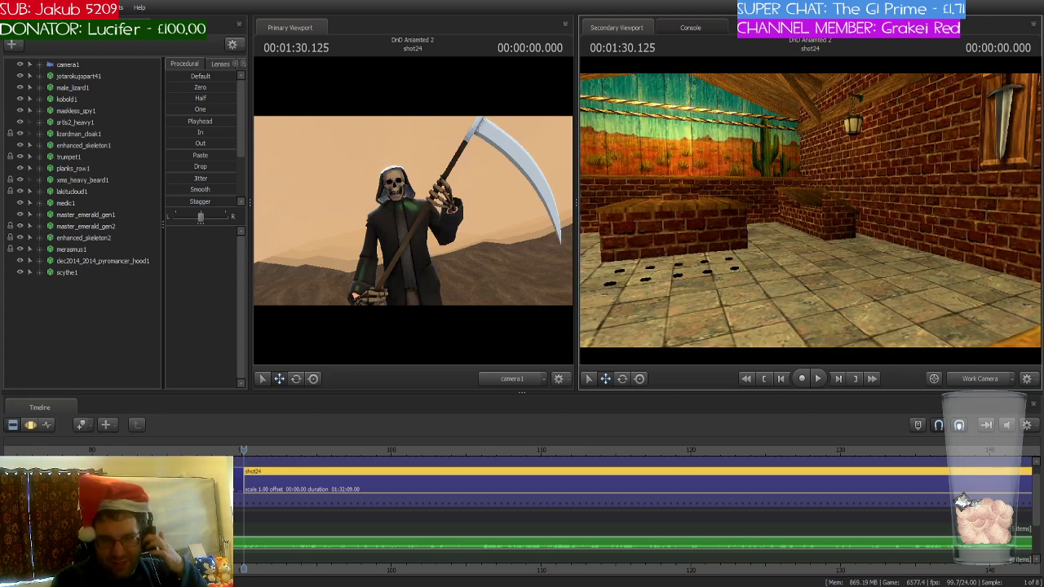
drag(827, 211, 828, 211)
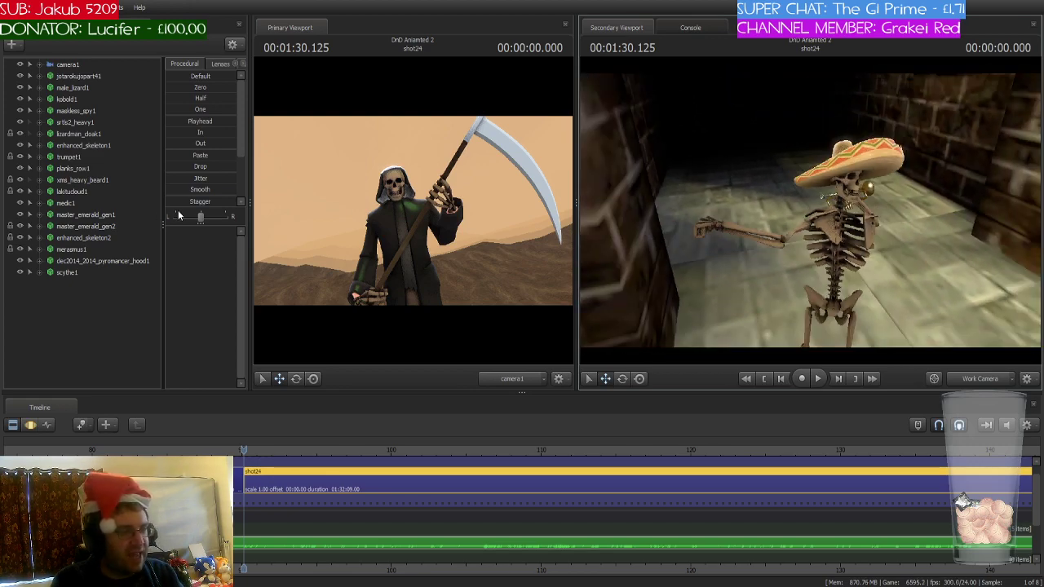
- Select camera1 and extend its Motion Editor time selection from the start of shot24 to the far end of the timeline
click(75, 65)
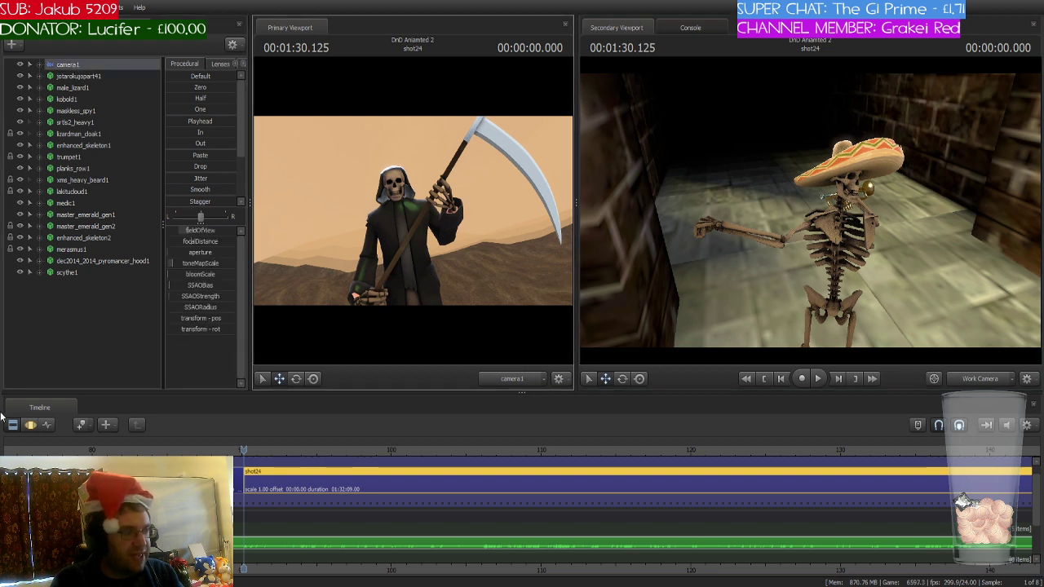
click(31, 424)
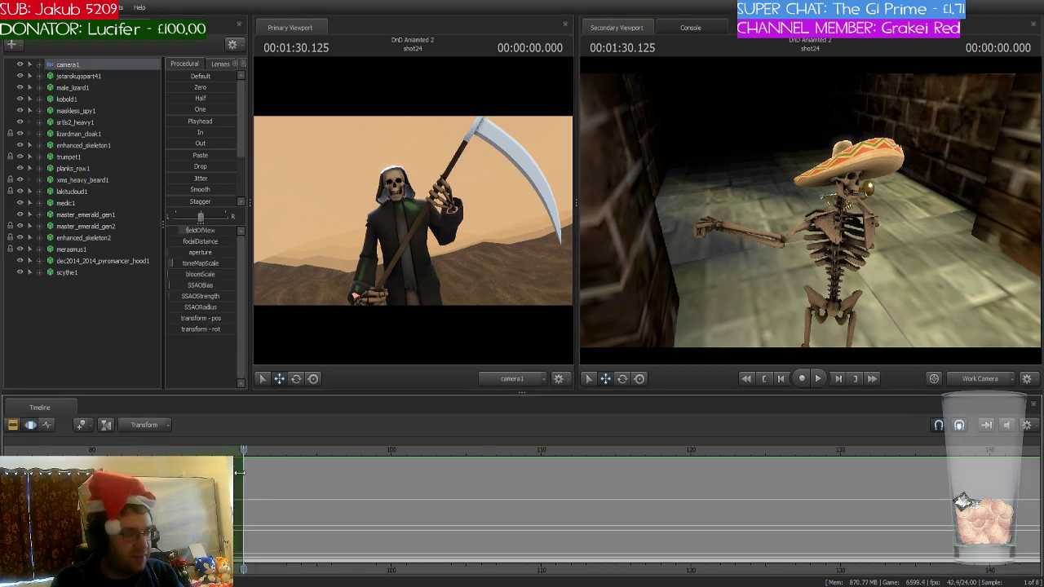
scroll(244, 470, up, 5)
drag(244, 470, 1001, 494)
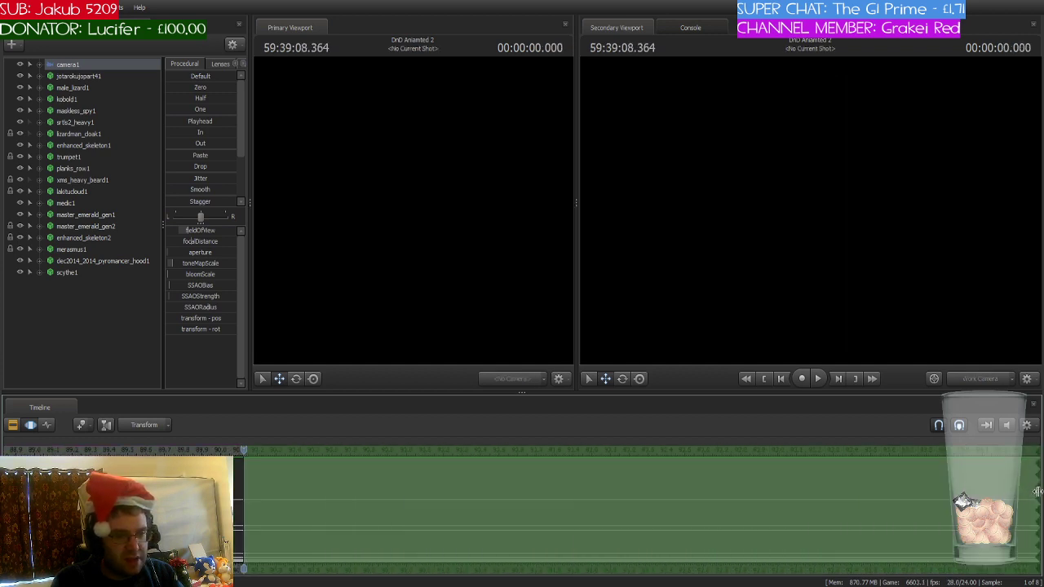
- Inspect the churchyard, the town square and the church entrance with the work camera
drag(871, 240, 871, 240)
drag(809, 209, 810, 209)
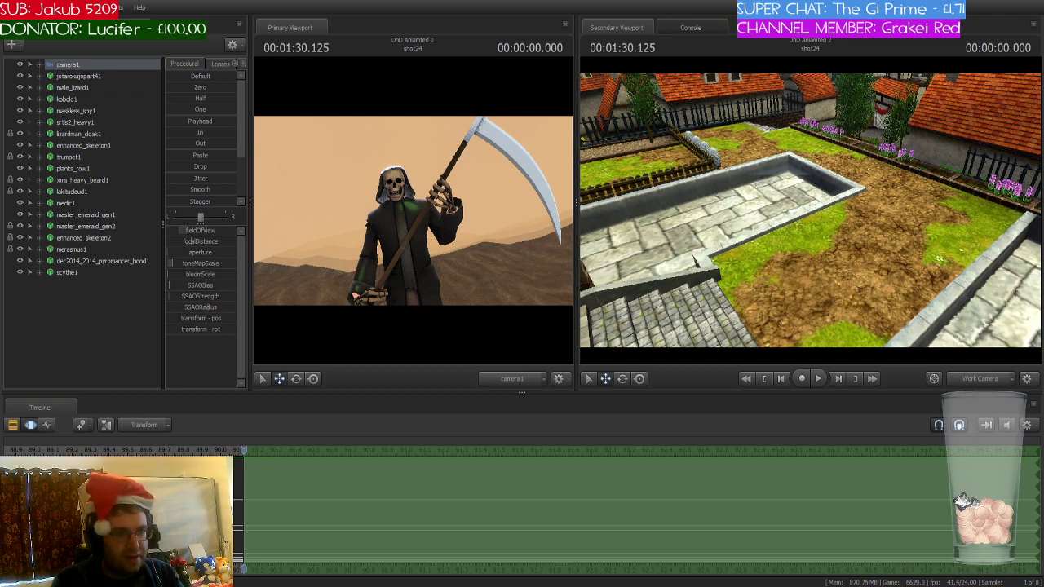
drag(810, 211, 873, 102)
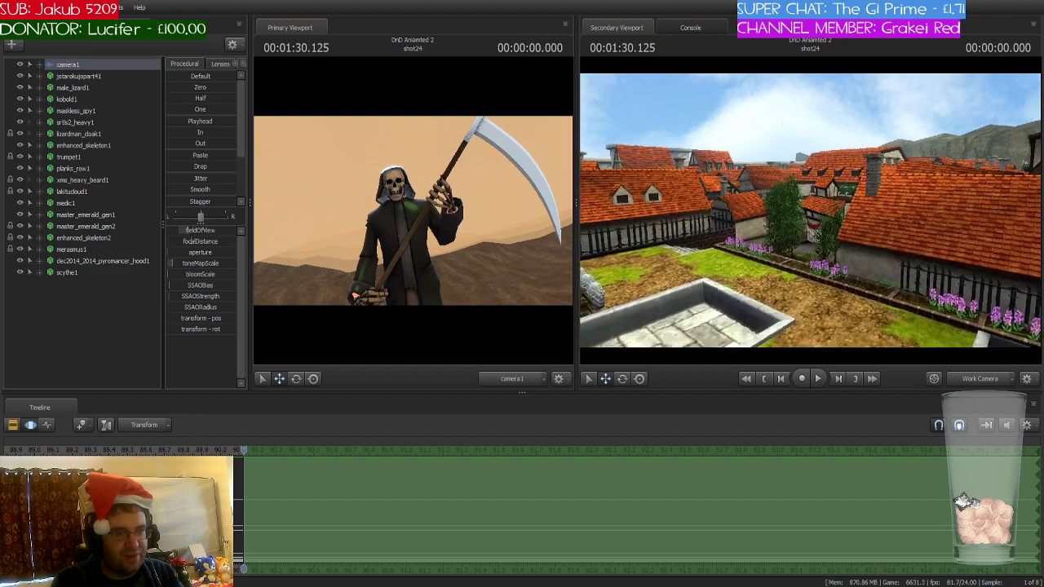
key(w)
key(d)
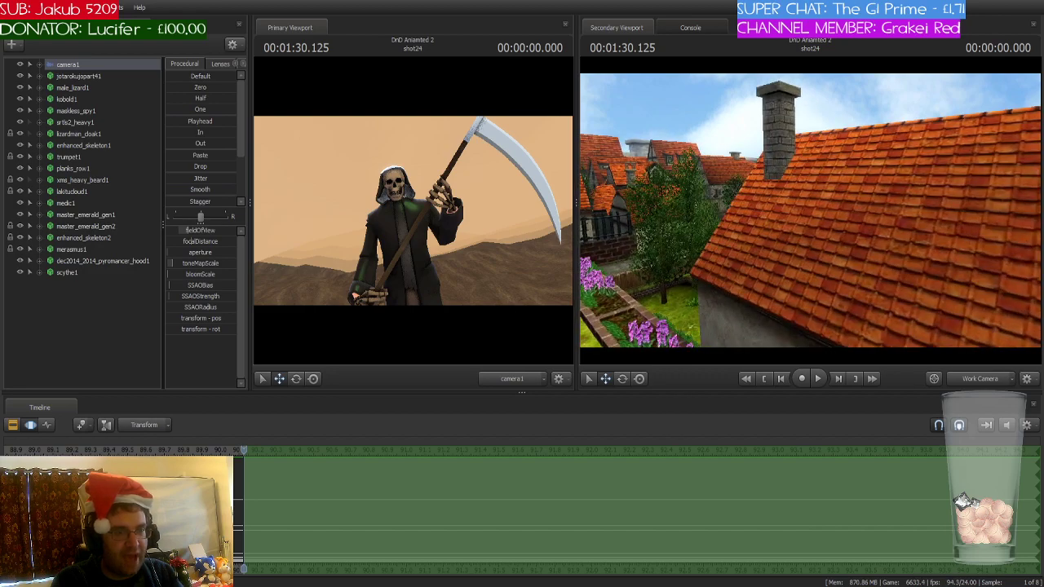
drag(627, 204, 587, 208)
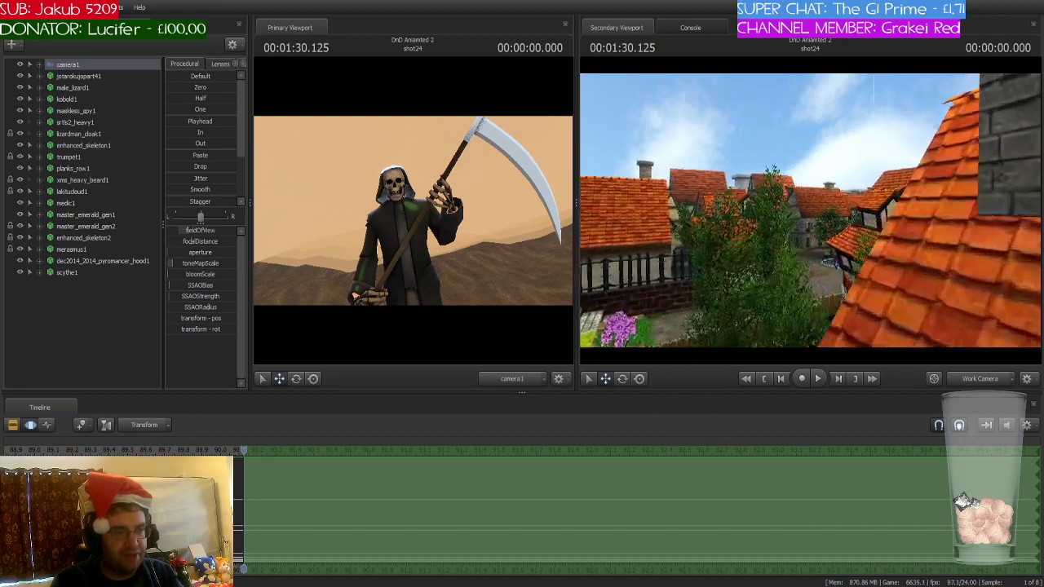
key(w)
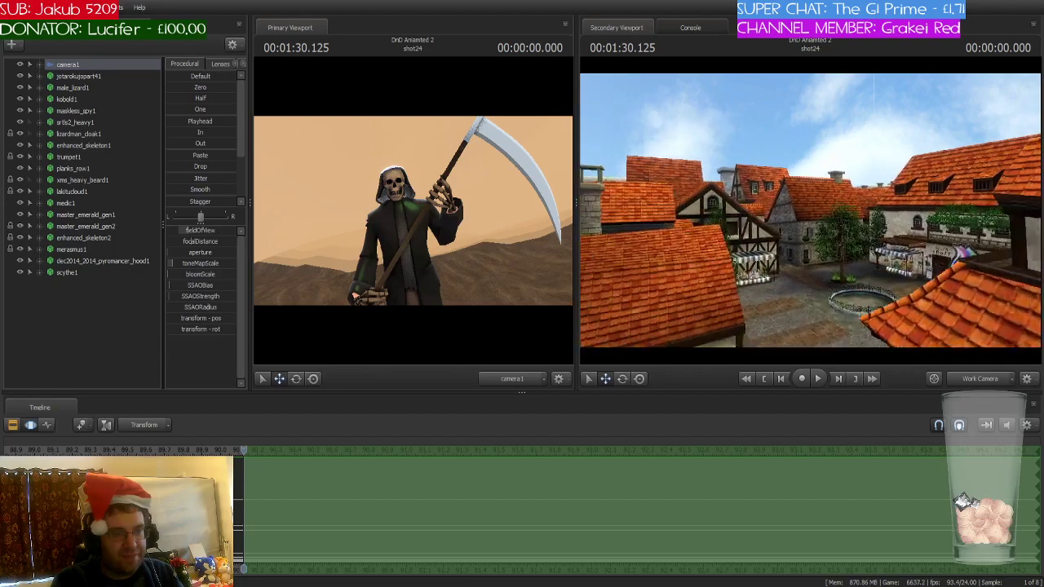
key(w)
mouse_move(810, 210)
mouse_down()
mouse_move(640, 211)
mouse_move(811, 216)
mouse_up()
key(w)
key(w)
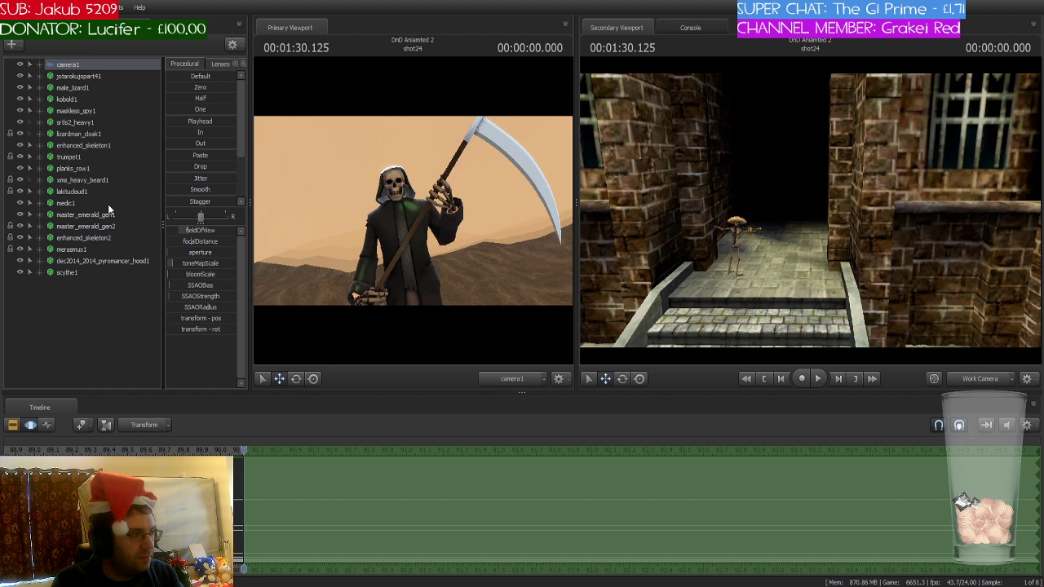
- Set the timeFrame duration of enhanced_skeleton1 to 9999 in the Element Viewer
click(82, 168)
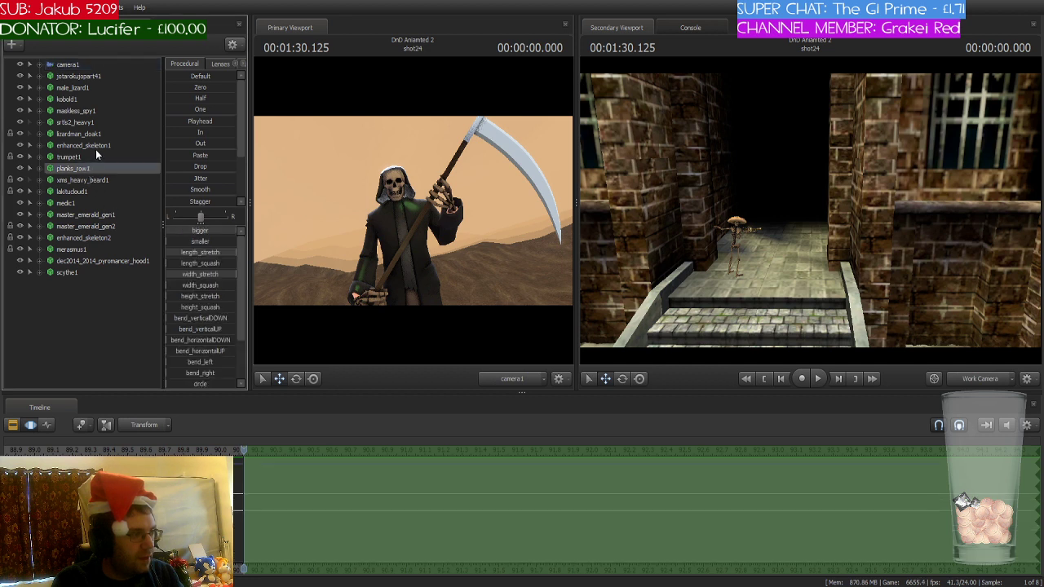
click(96, 148)
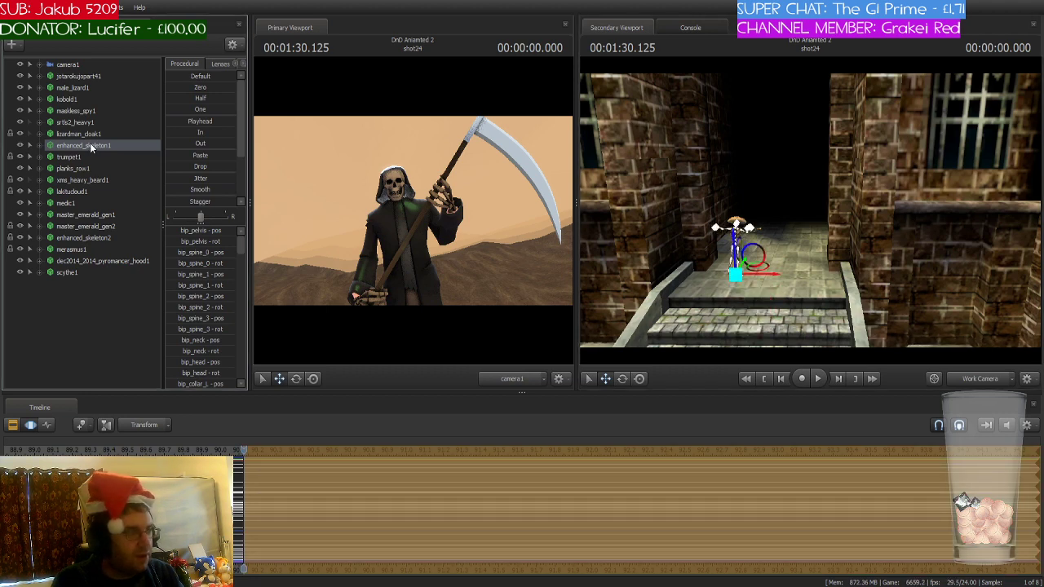
click(217, 218)
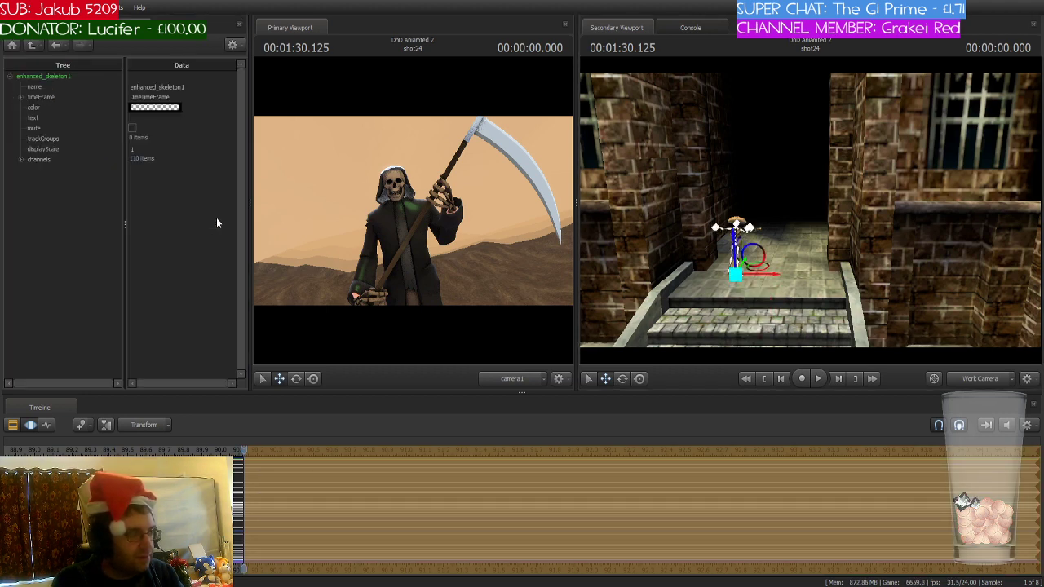
click(21, 97)
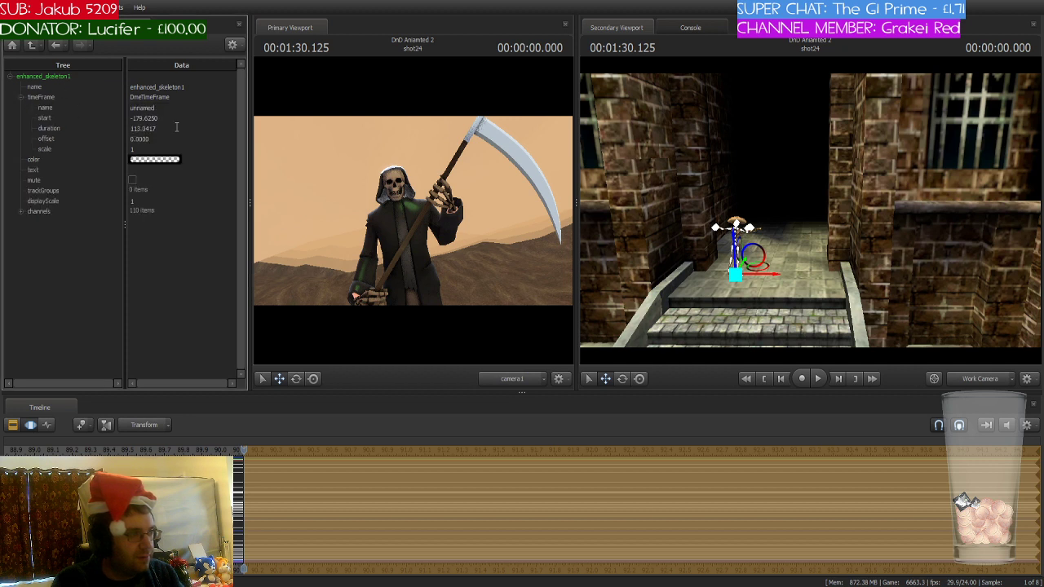
click(105, 129)
text(9999)
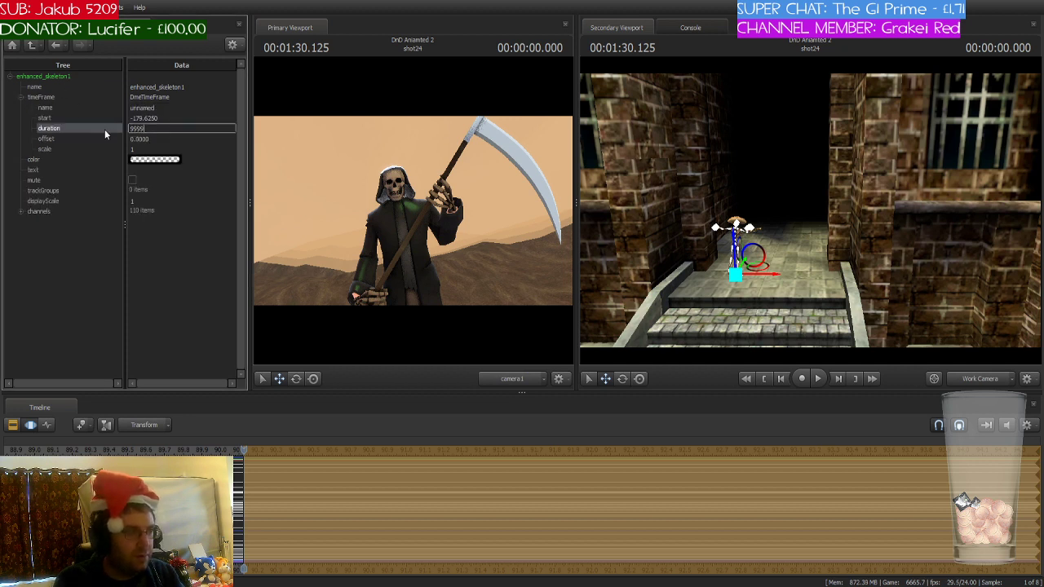
key(Return)
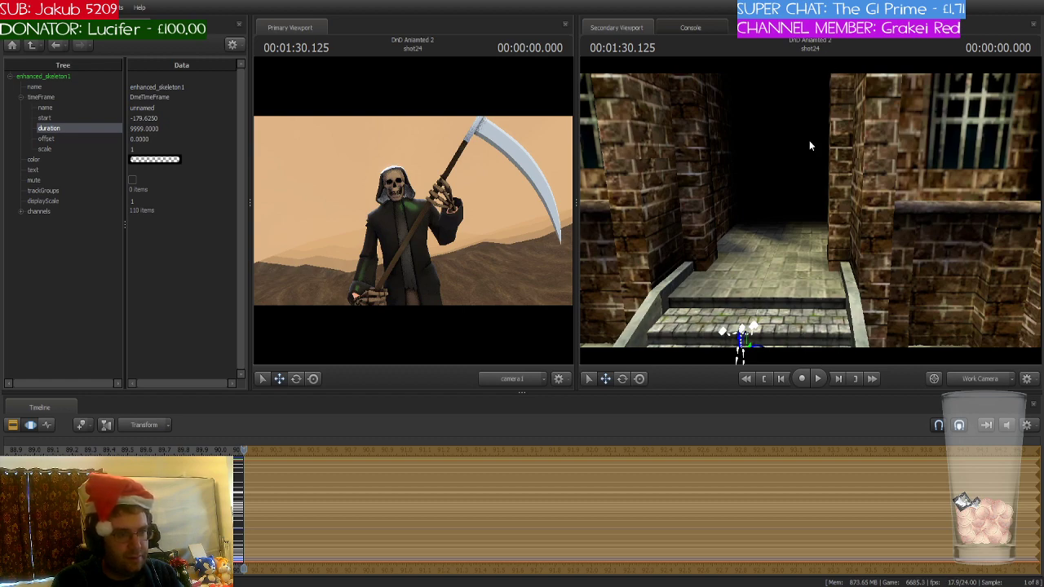
- Fly the work camera from the church entrance over the town and look around the timber-framed houses
drag(809, 140, 930, 163)
key(w)
drag(809, 163, 1015, 160)
key(w)
key(w)
key(d)
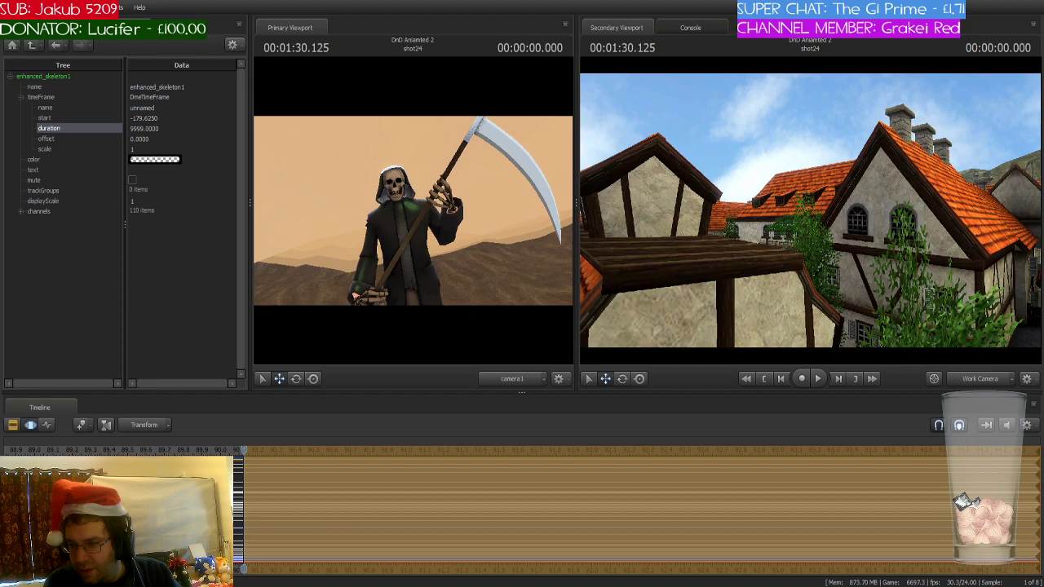
- Fly the work camera away from the timber-framed houses and inspect the brick church entrance
key(w)
drag(809, 210, 773, 206)
key(s)
key(w)
key(w)
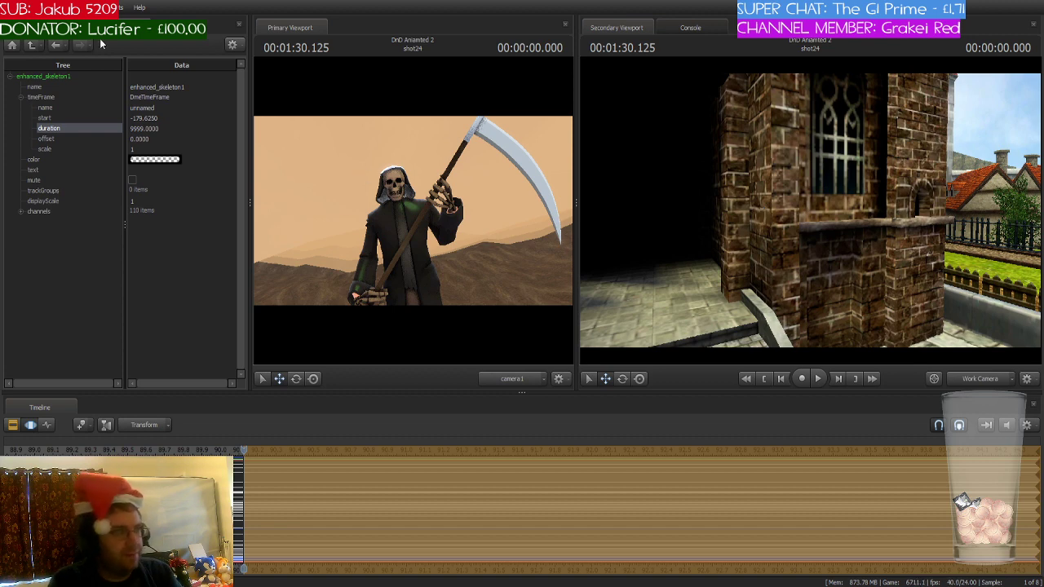
- Copy medic1 as a second medic in the animation set list and move the copy up to the church entrance
click(59, 29)
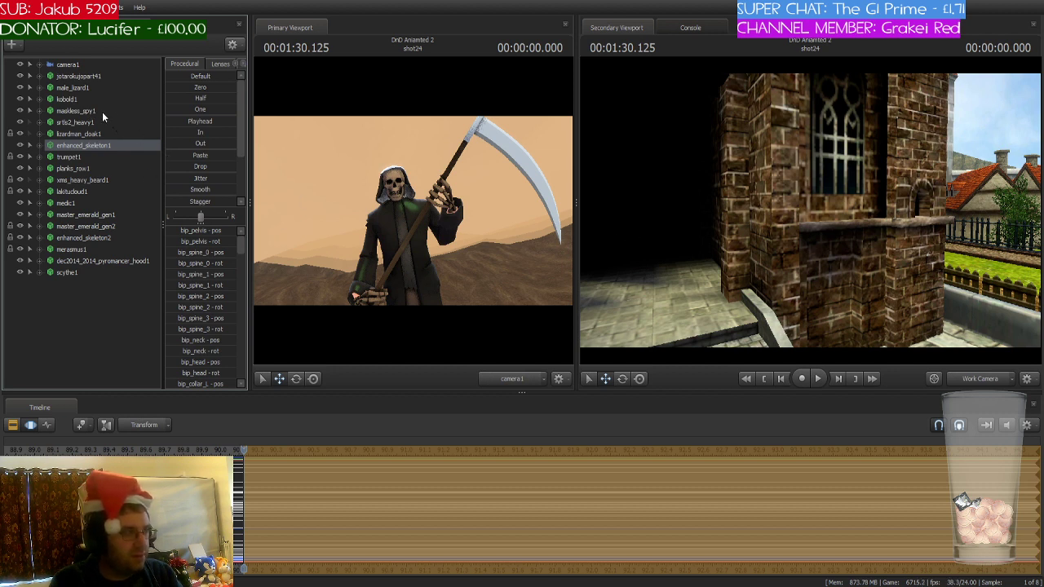
click(80, 202)
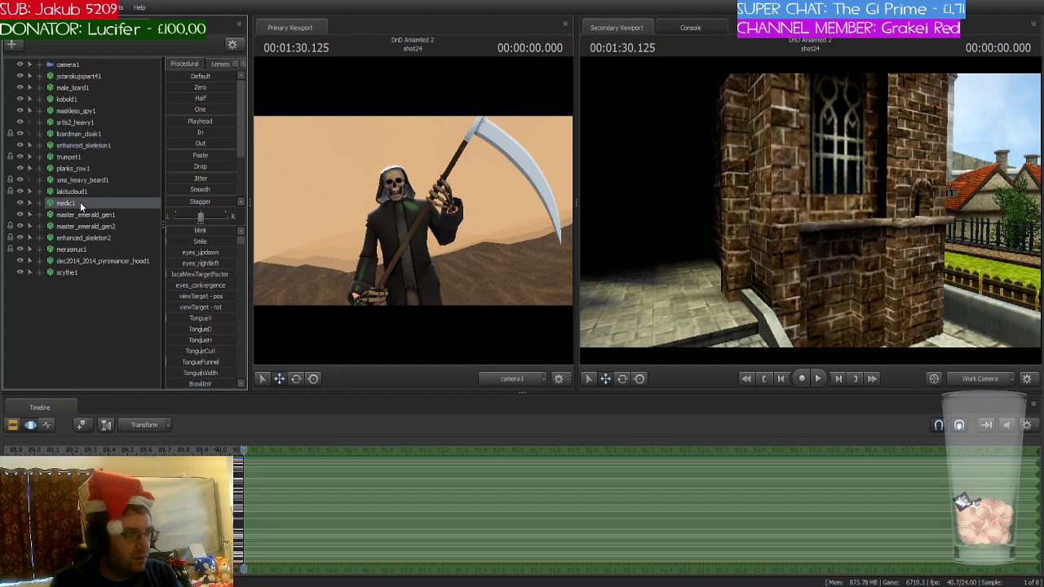
key(f)
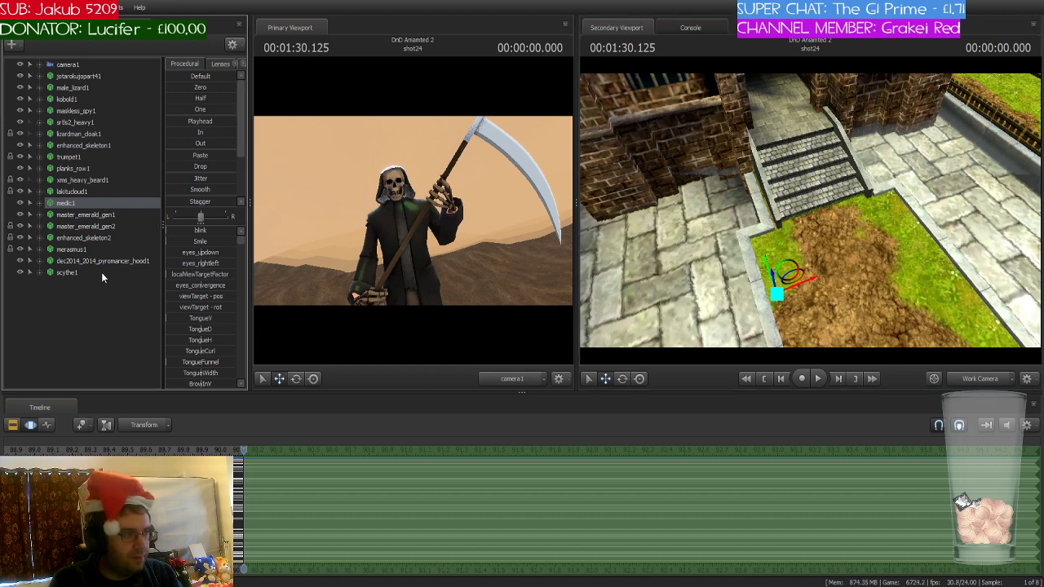
click(66, 296)
key(ctrl+v)
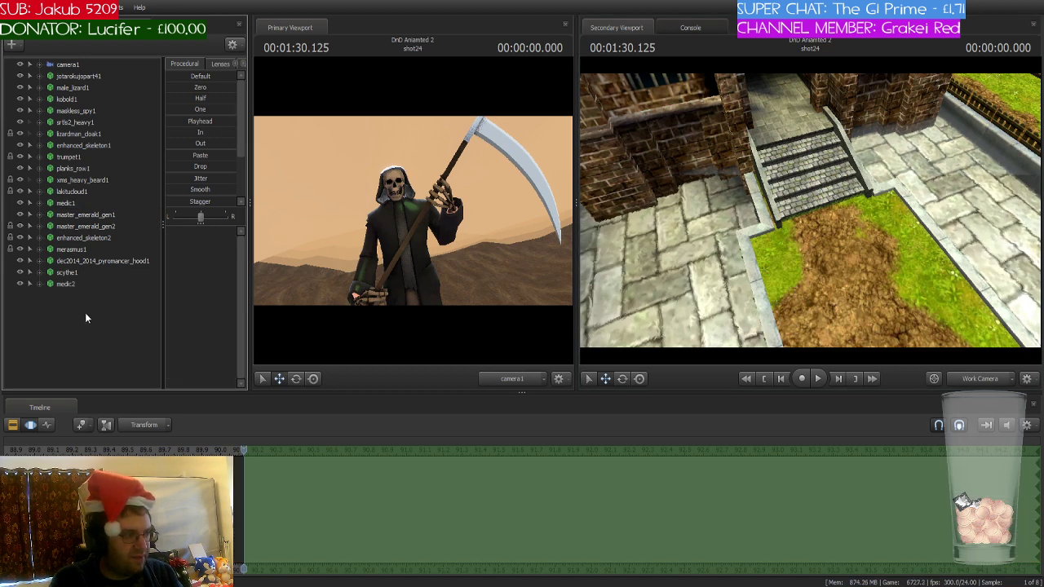
click(65, 284)
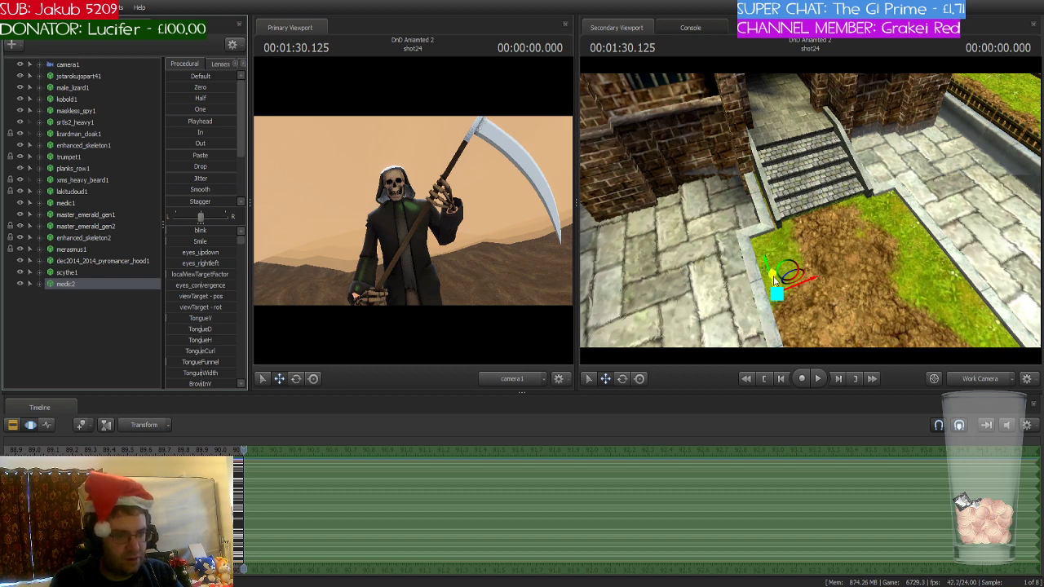
drag(770, 274, 797, 151)
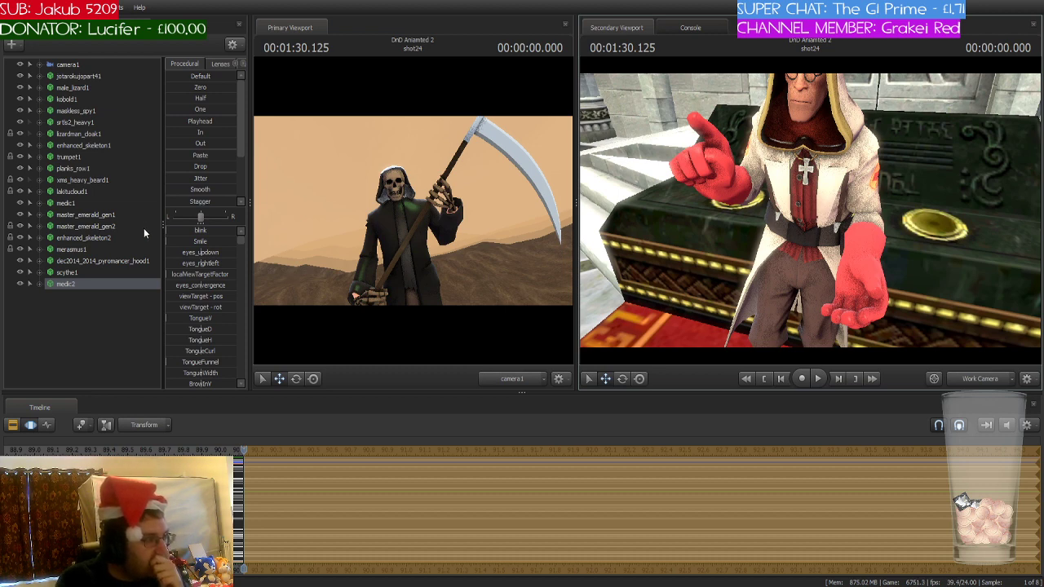
- Show the hidden animation sets and locate medic1's hood and undertaker vest in the list
click(92, 331)
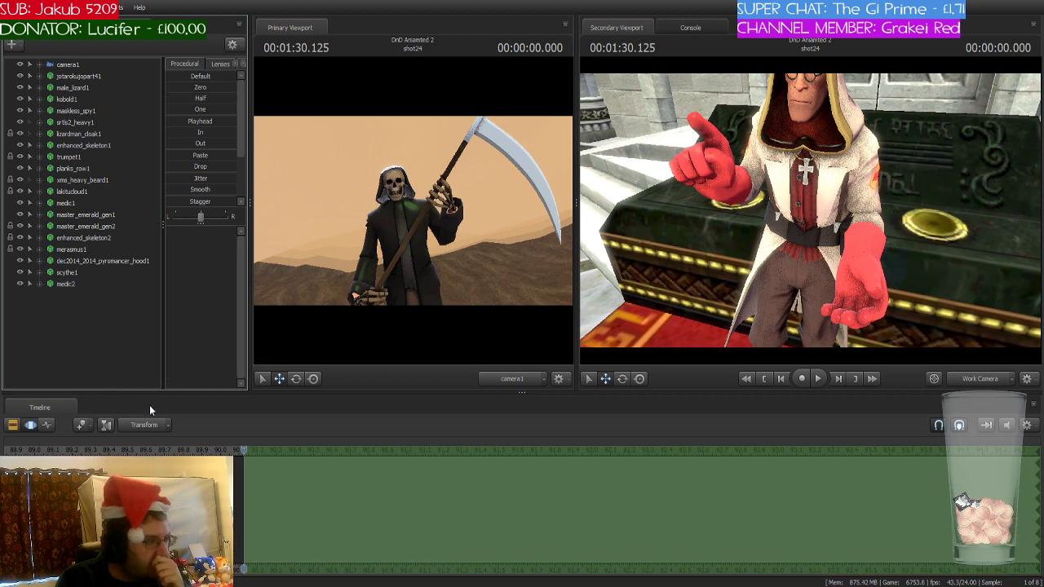
key(ctrl+h)
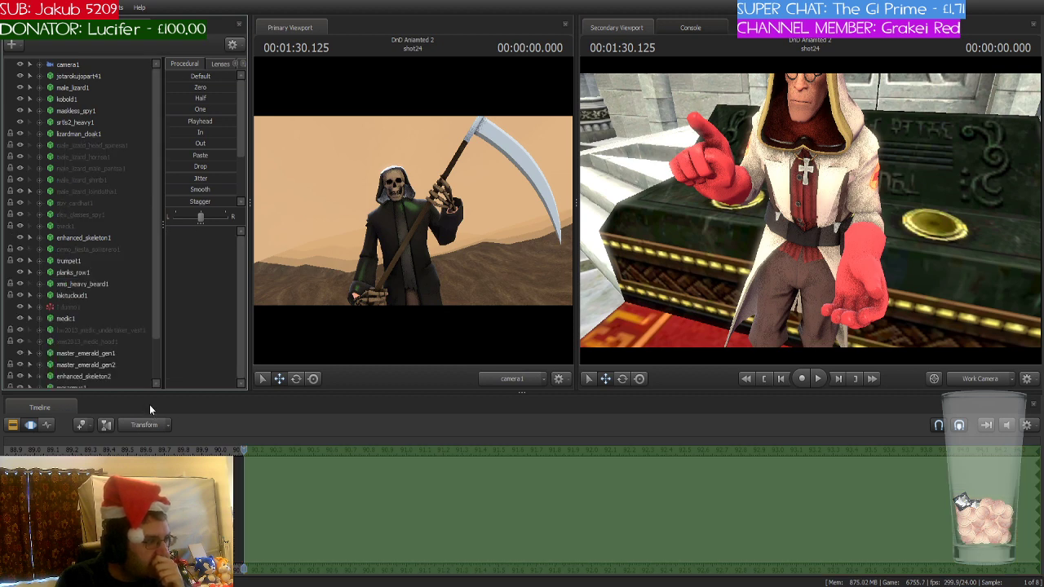
click(131, 330)
click(117, 341)
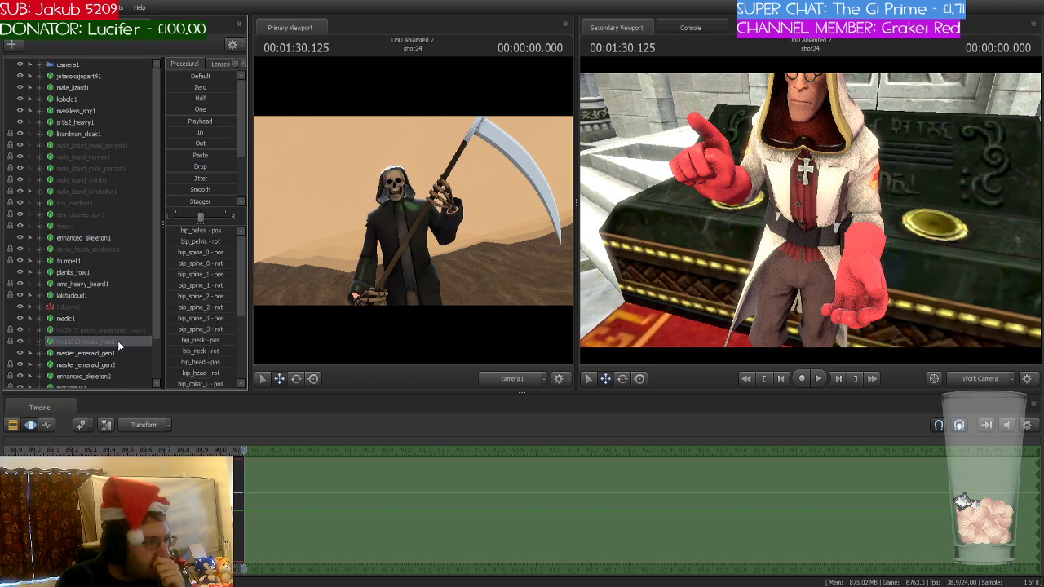
click(122, 331)
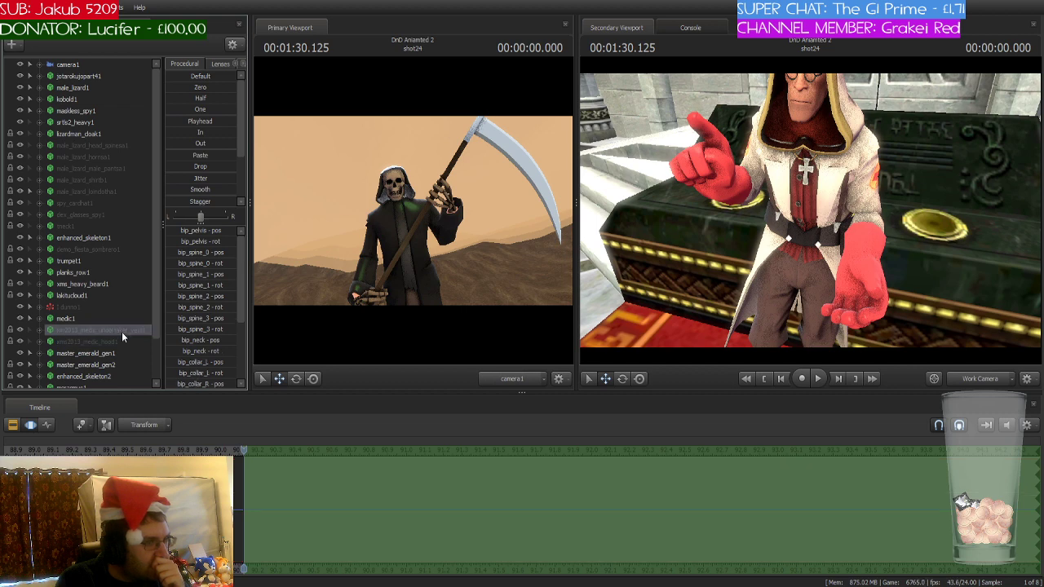
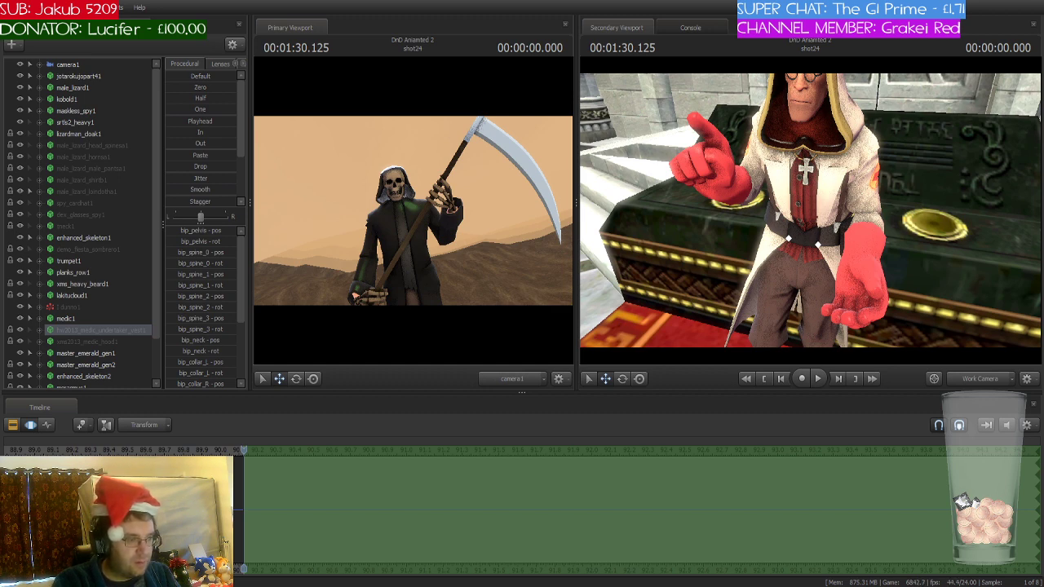
- Add a copy of the hw2013_medic_undertaker_vest model to the second medic standing at the church wall
scroll(139, 358, down, 2)
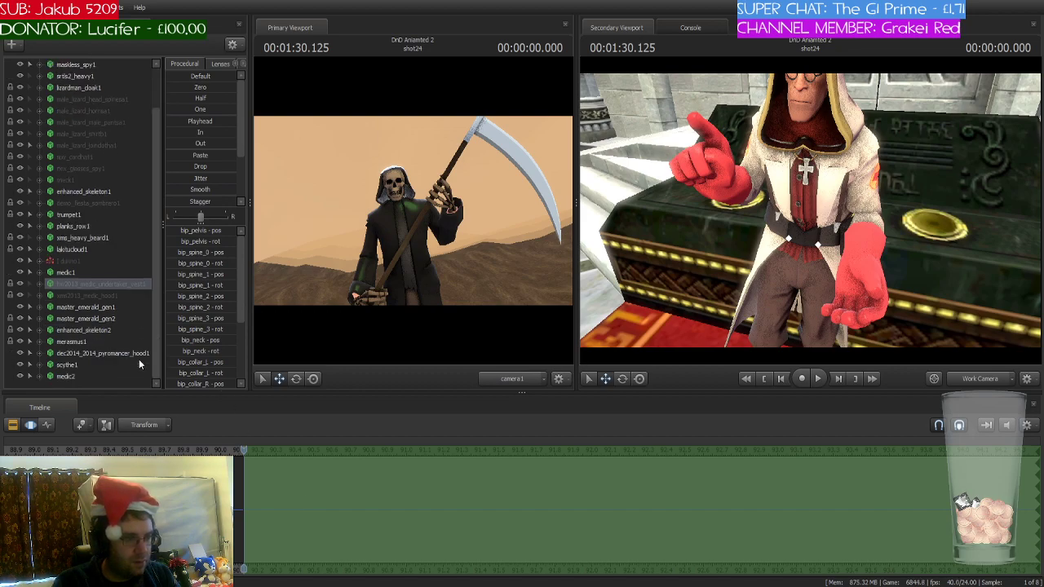
drag(725, 315, 777, 162)
key(w)
key(w)
key(w)
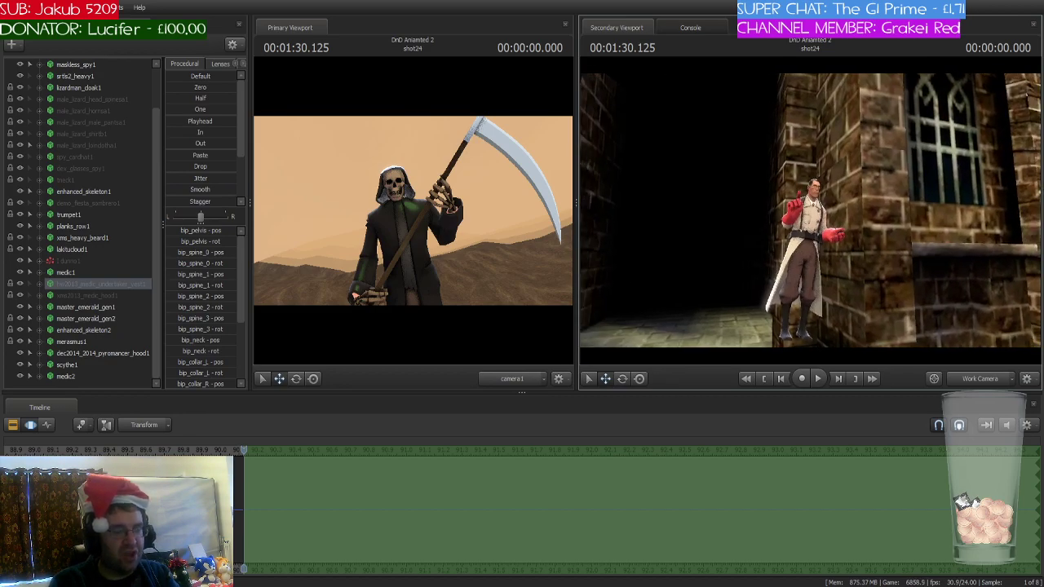
click(67, 376)
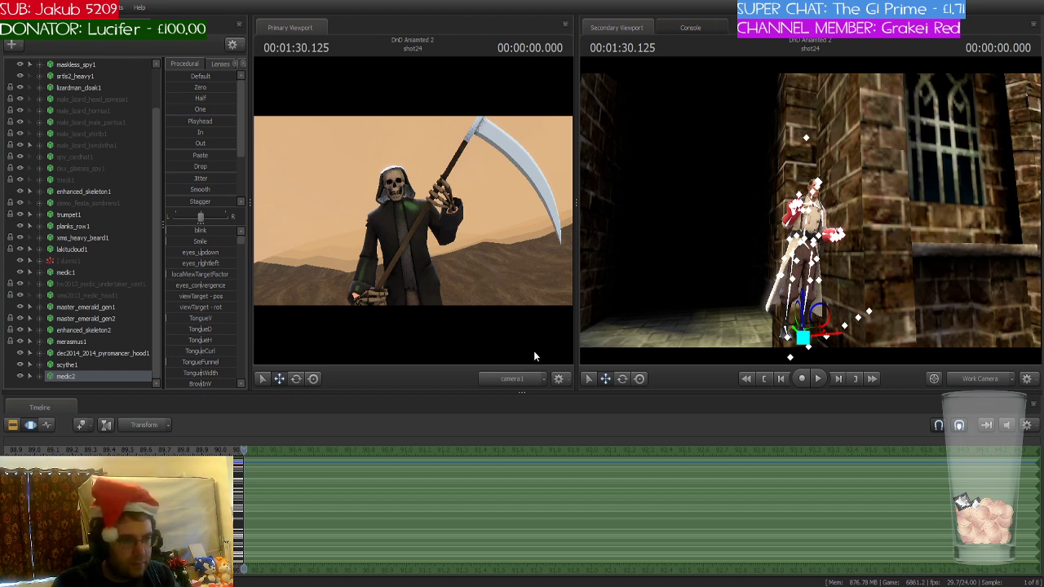
drag(659, 312, 627, 312)
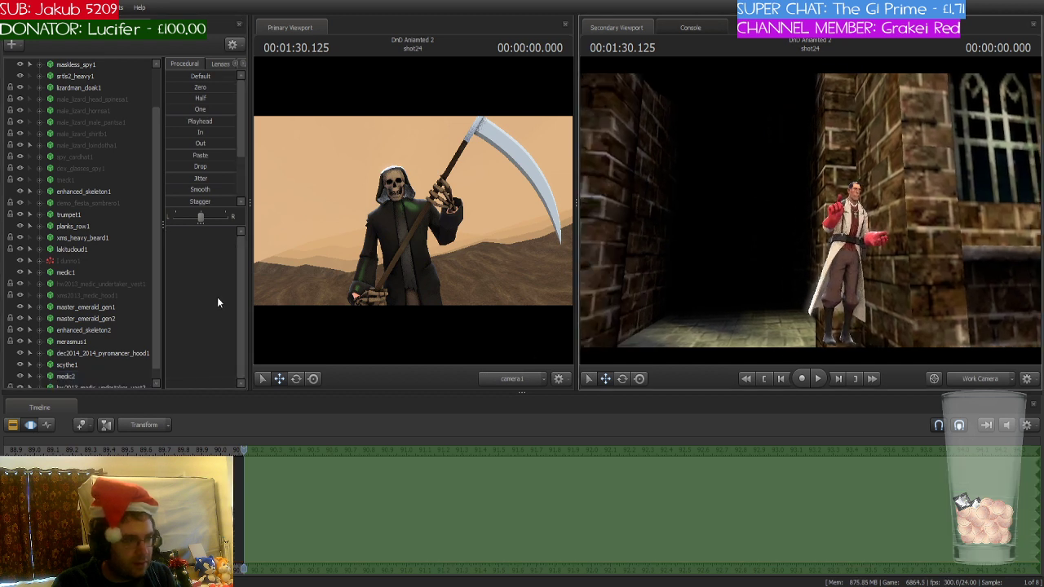
- Add a copy of the xms2013_medic_hood model to the second medic and bring the hooded figure into close view
scroll(161, 303, down, 1)
click(81, 365)
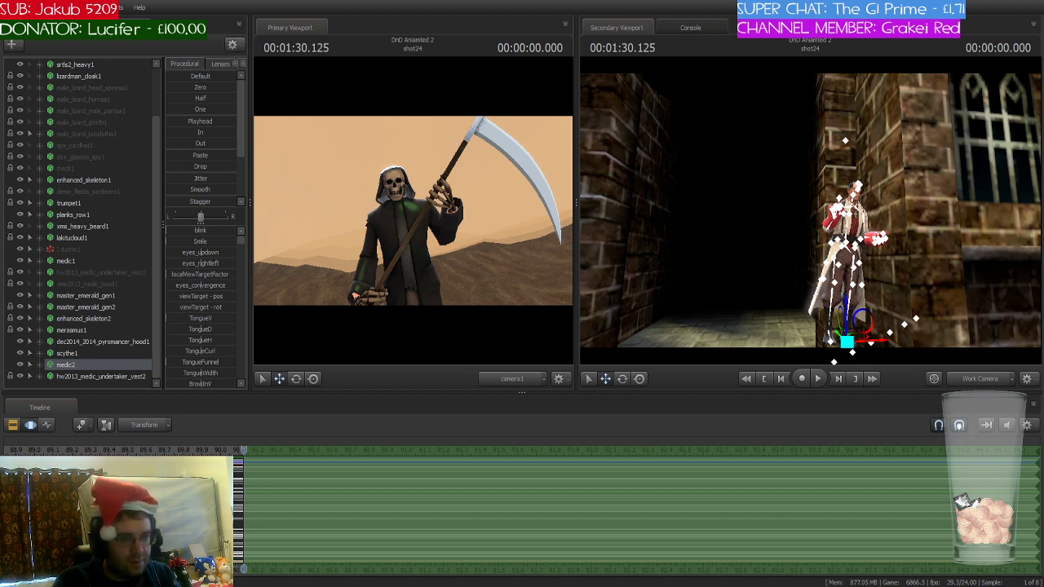
key(w)
drag(807, 221, 832, 216)
key(w)
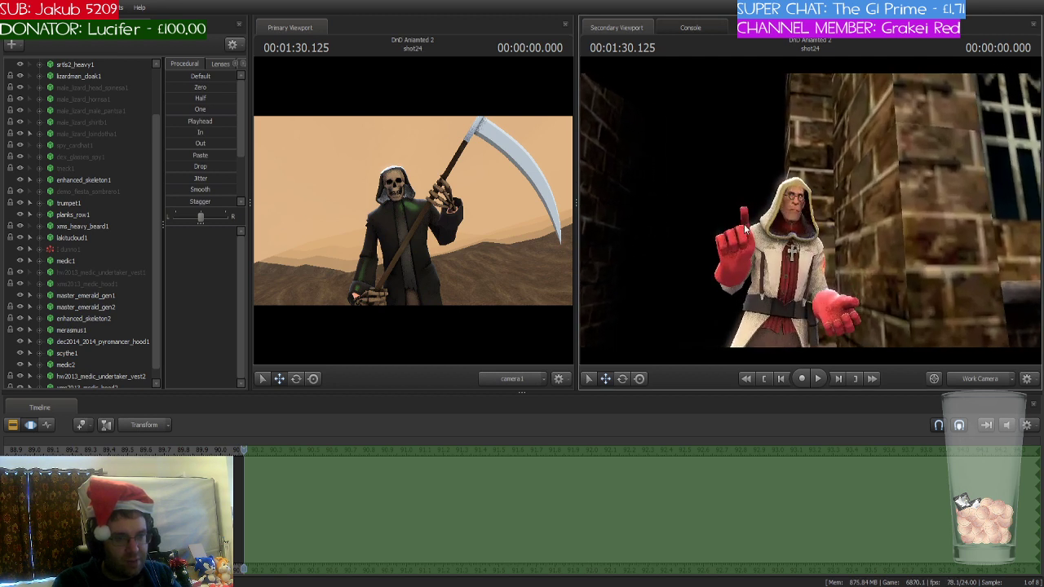
- Switch the second medic, its undertaker vest and its hood to the blue team skin
scroll(81, 321, down, 2)
click(91, 356)
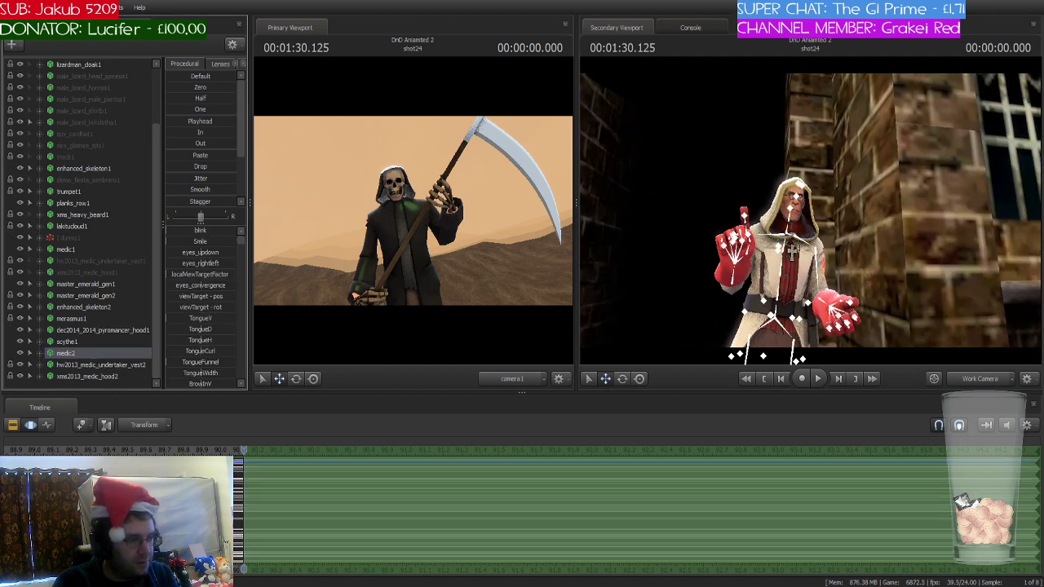
click(237, 465)
click(105, 364)
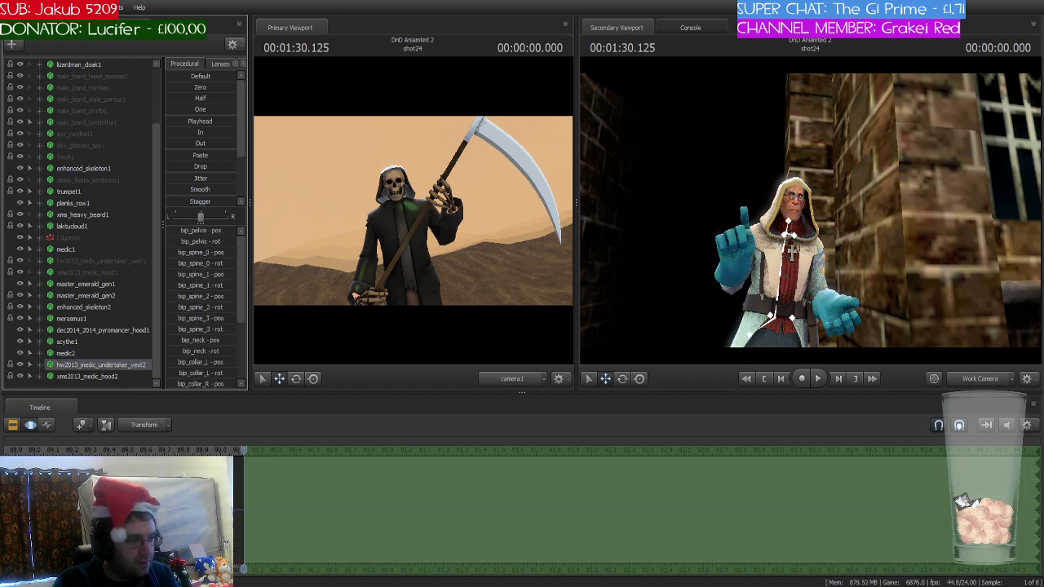
click(78, 379)
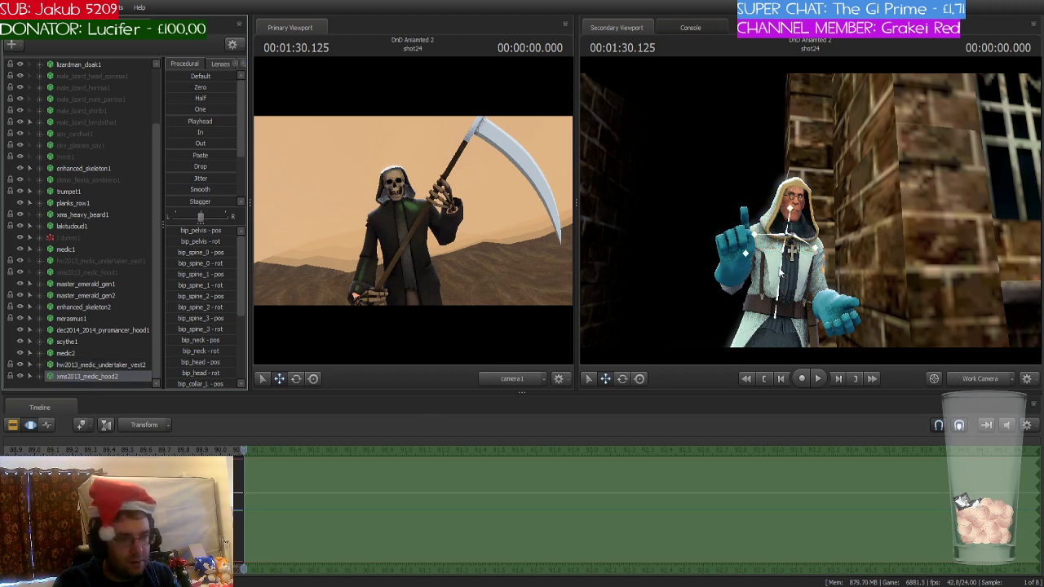
- Reset medic2 from the copied gesture to its default pose with both arms lowered
mouse_move(810, 210)
mouse_down()
mouse_move(881, 214)
mouse_move(796, 204)
mouse_up()
key(w)
key(s)
key(s)
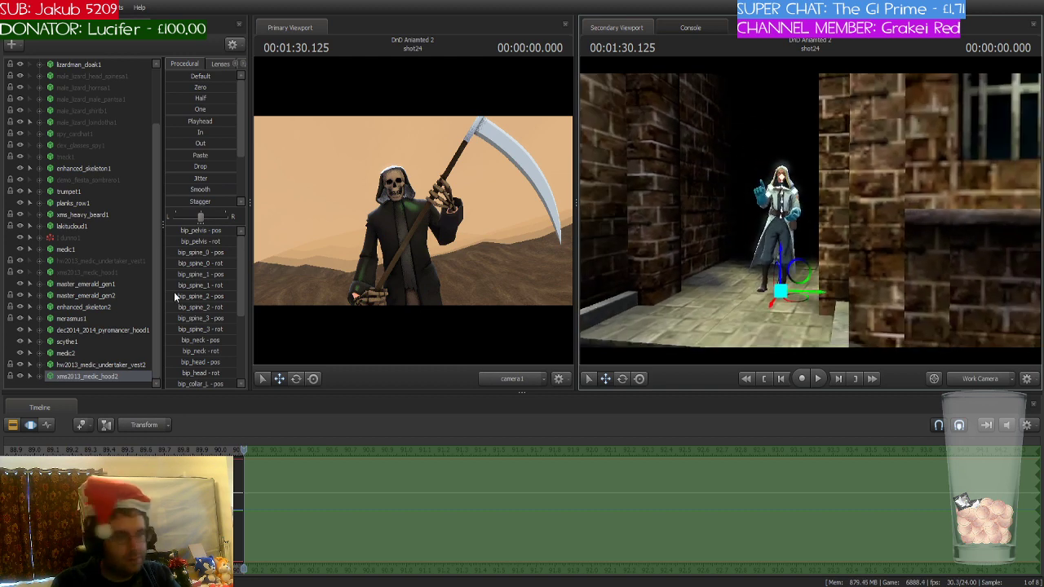
click(68, 355)
right_drag(729, 324, 729, 293)
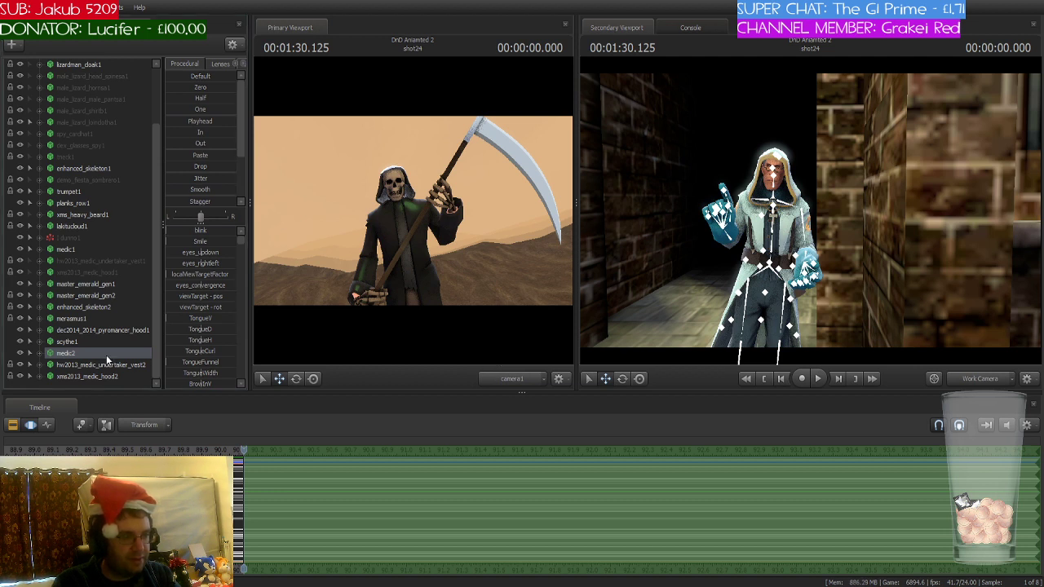
key(ctrl+v)
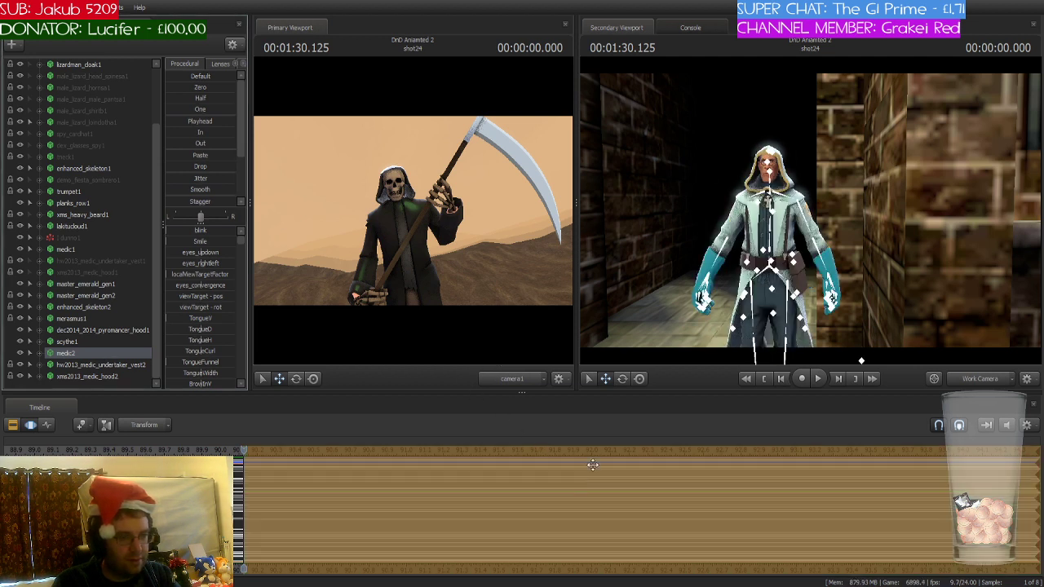
- Move medic2 out of the church doorway towards the open ground by the steps and frame its upper body
drag(890, 288, 890, 367)
key(f)
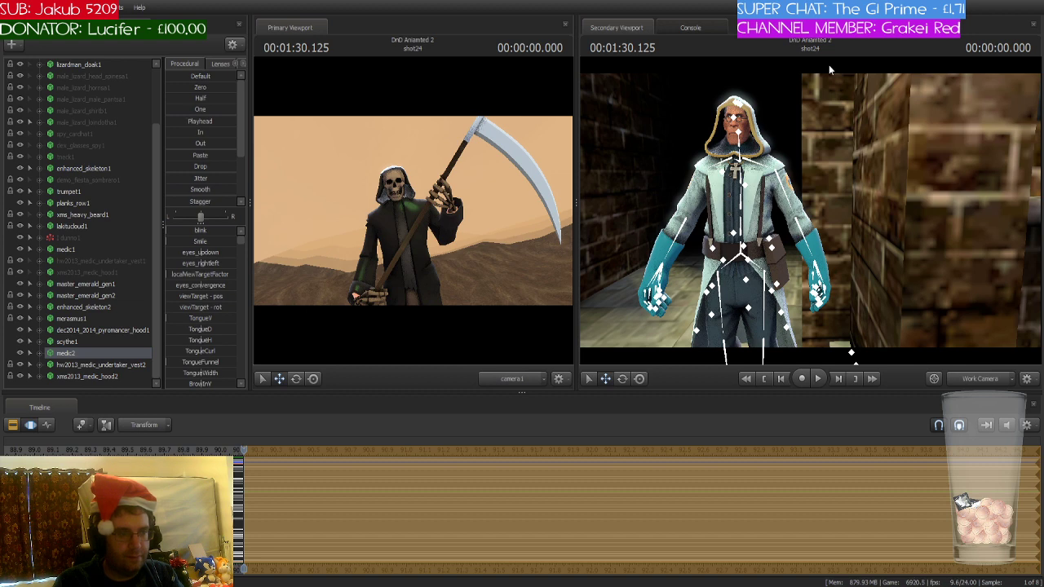
right_drag(810, 210, 853, 207)
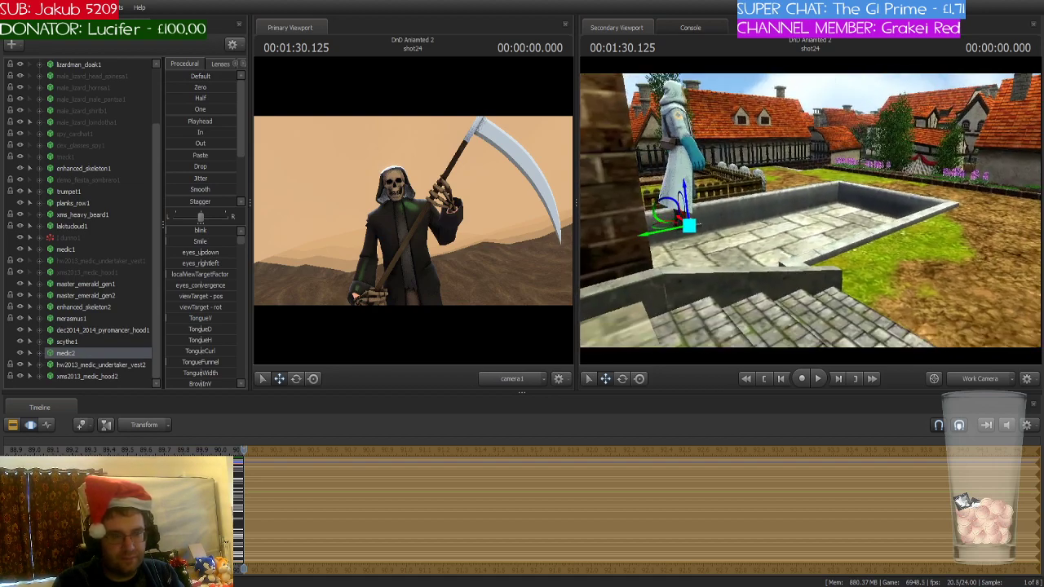
drag(687, 228, 708, 237)
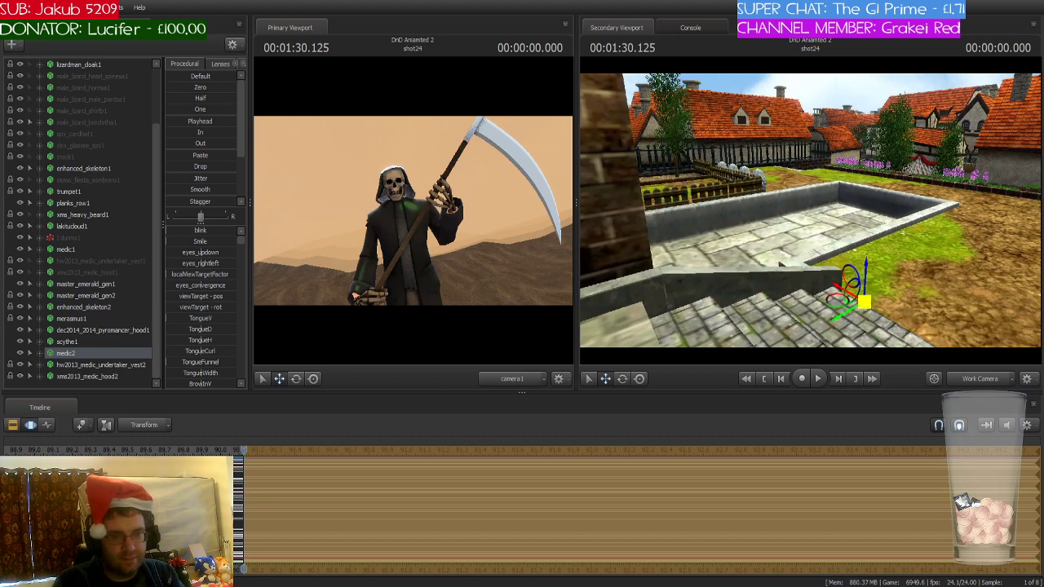
click(808, 212)
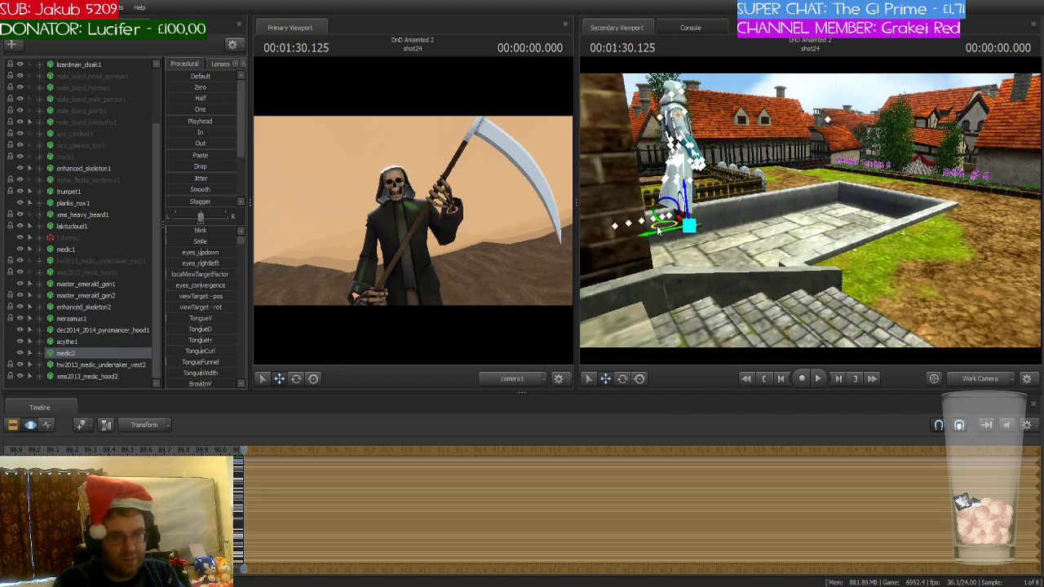
drag(659, 231, 963, 310)
mouse_move(810, 211)
mouse_down()
mouse_move(841, 228)
mouse_move(964, 133)
mouse_move(934, 173)
mouse_move(959, 200)
mouse_move(978, 176)
mouse_move(958, 152)
mouse_move(811, 215)
mouse_up()
key(w)
key(w)
key(s)
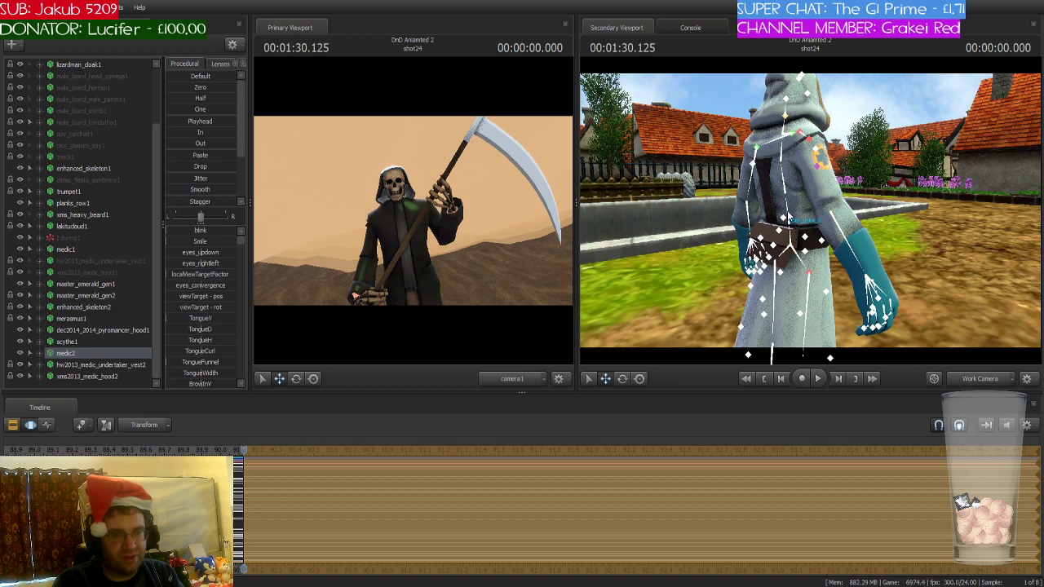
- Make hw2013_medic_undertaker_vest2 and xms2013_medic_hood2 unselectable in the viewport and hide them from the animation set list
click(787, 216)
key(e)
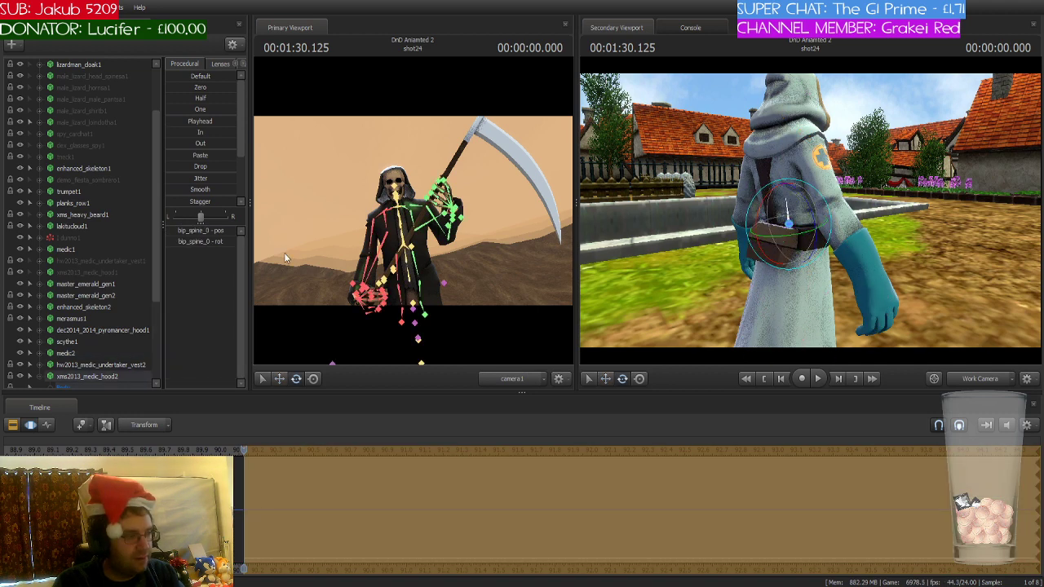
click(40, 307)
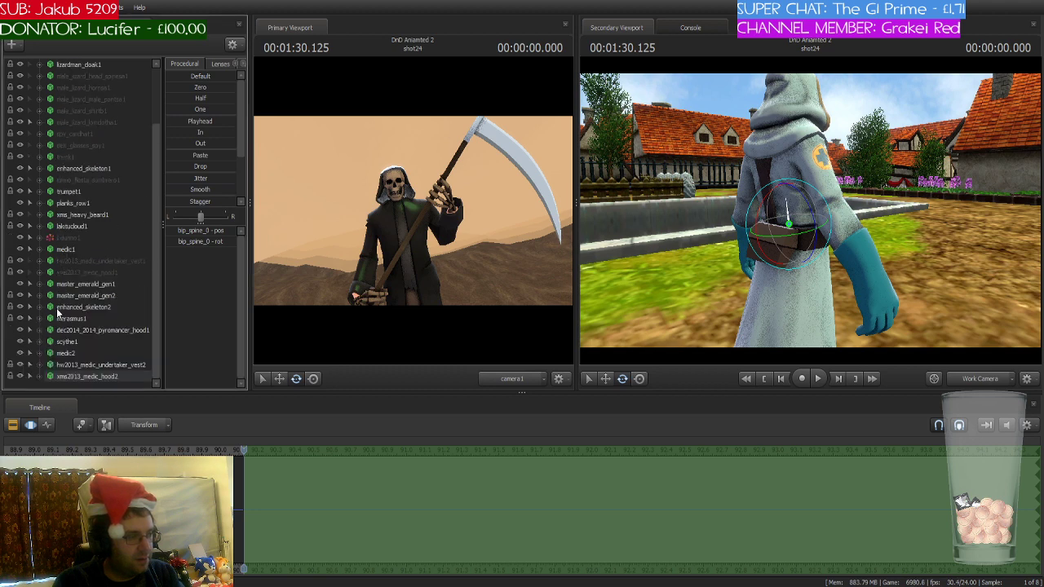
click(93, 364)
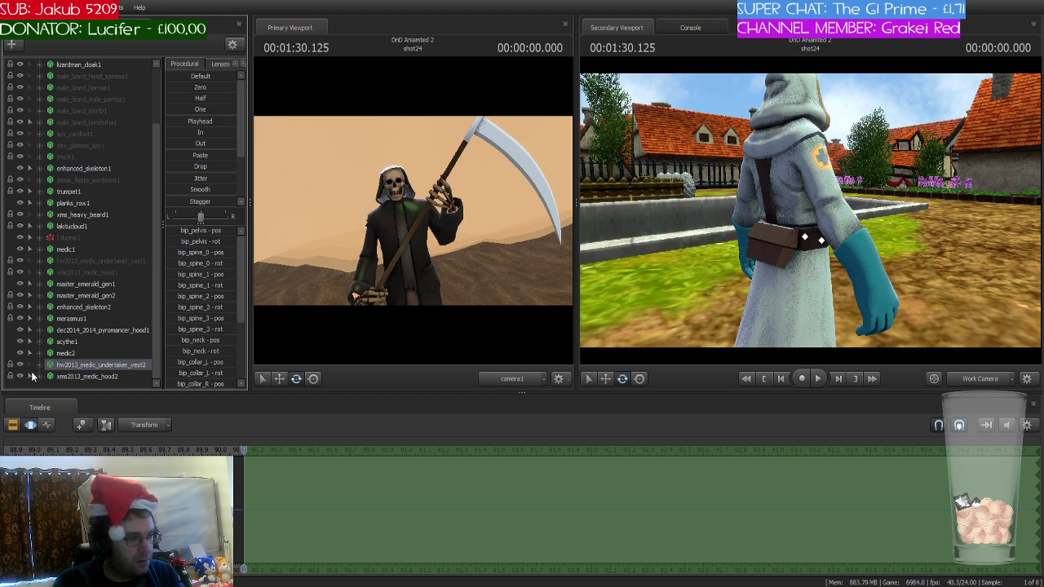
ctrl+click(93, 377)
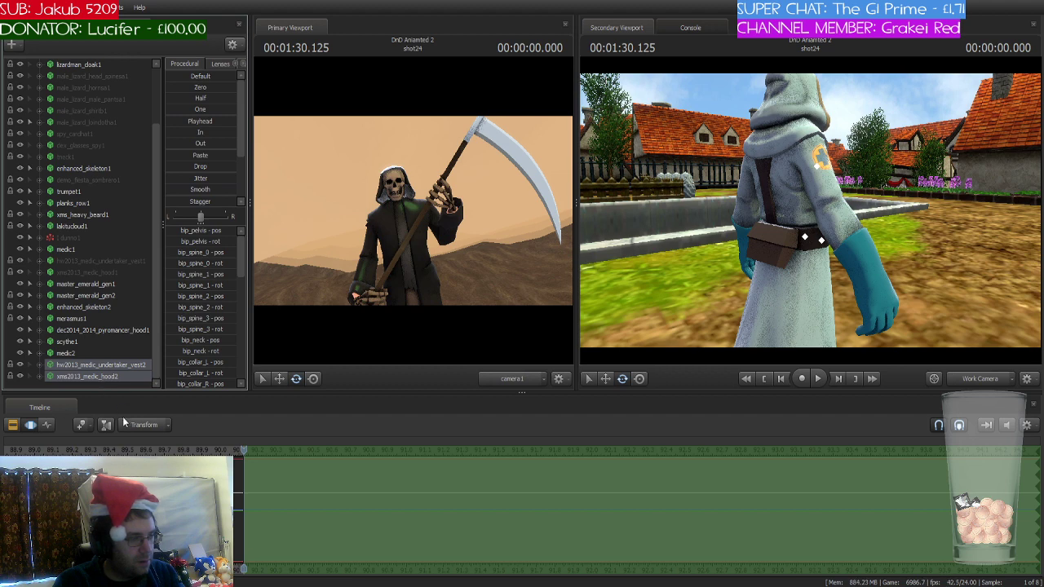
key(h)
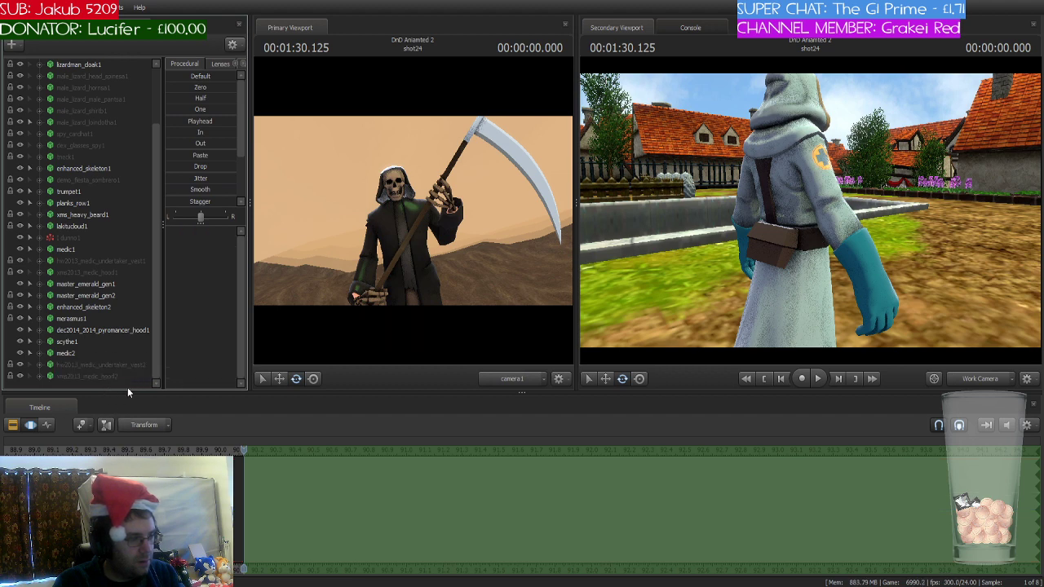
key(ctrl+h)
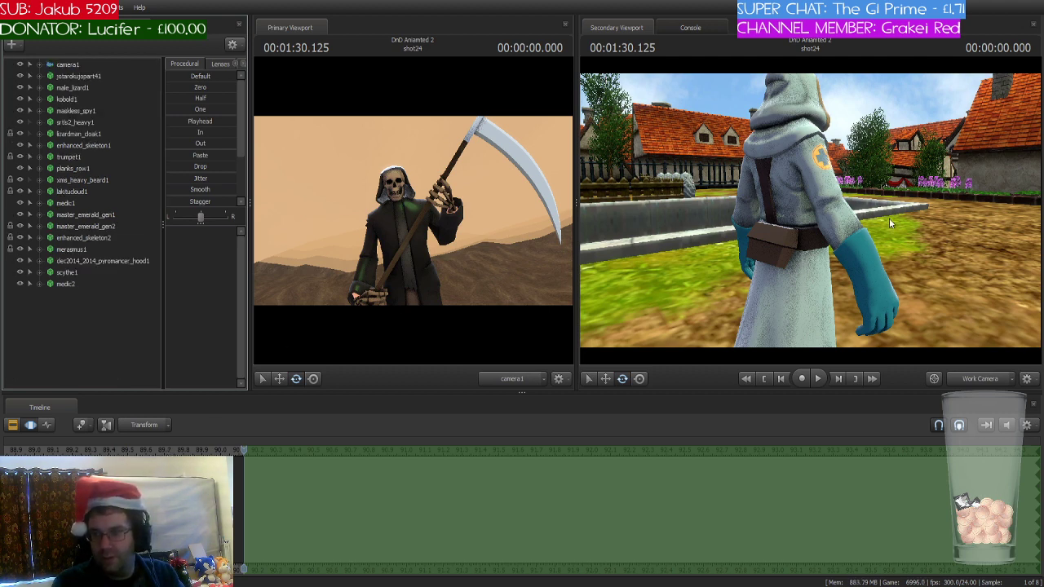
- Rotate medic2's bip_spine_0 so that its upper body leans slightly
mouse_move(897, 217)
mouse_down()
mouse_move(895, 196)
mouse_move(895, 212)
mouse_up()
key(w)
key(s)
click(823, 222)
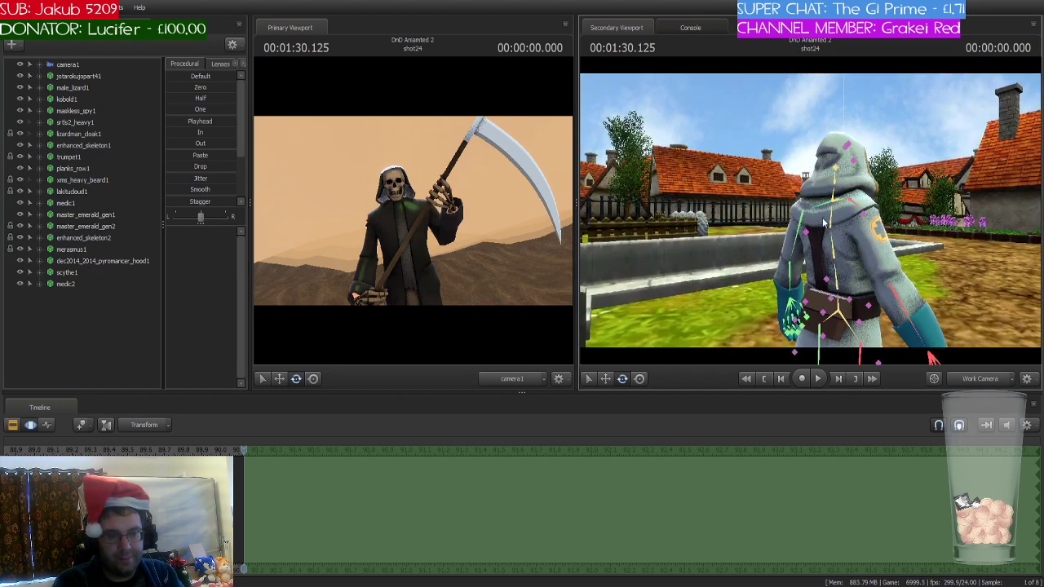
click(834, 271)
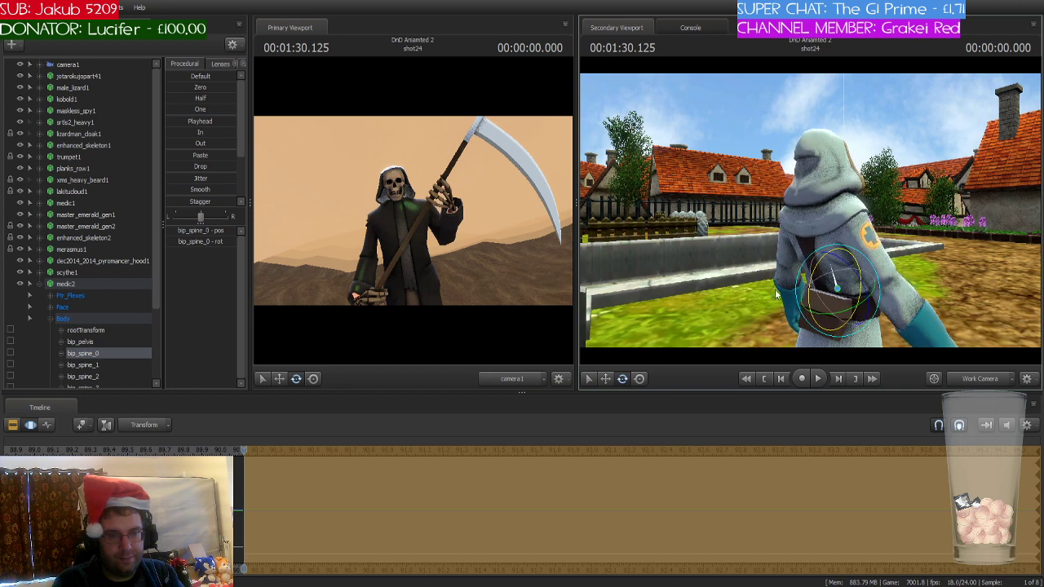
- Play back shot24 and stop near its end to review the scene
key(space)
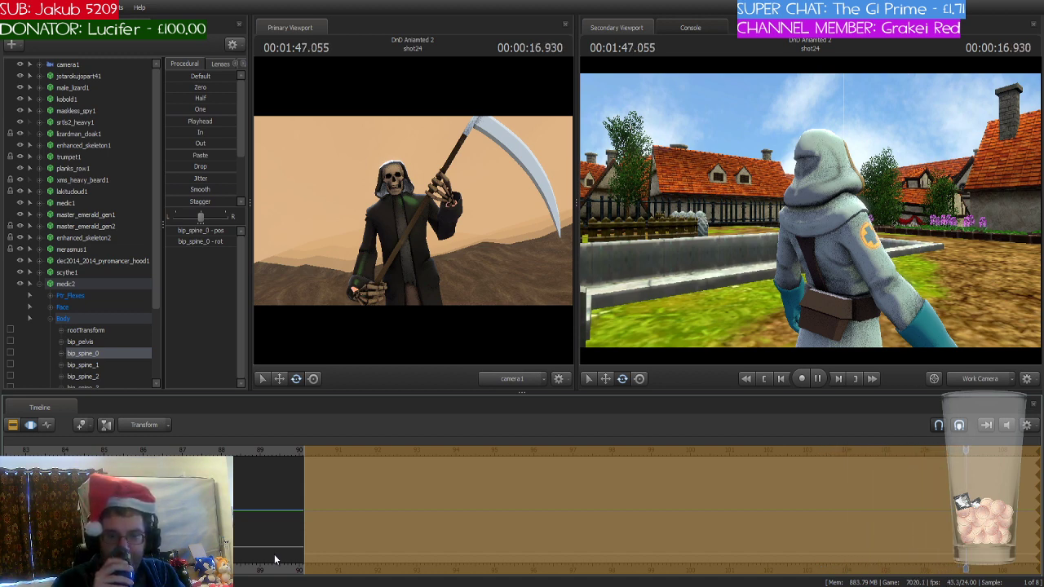
key(space)
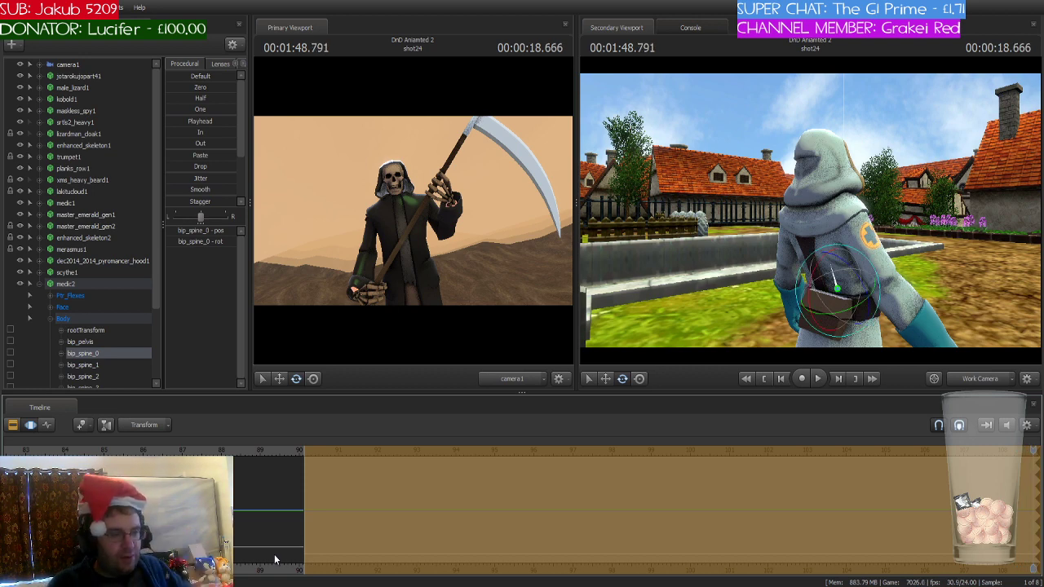
alt+right_drag(275, 560, 269, 560)
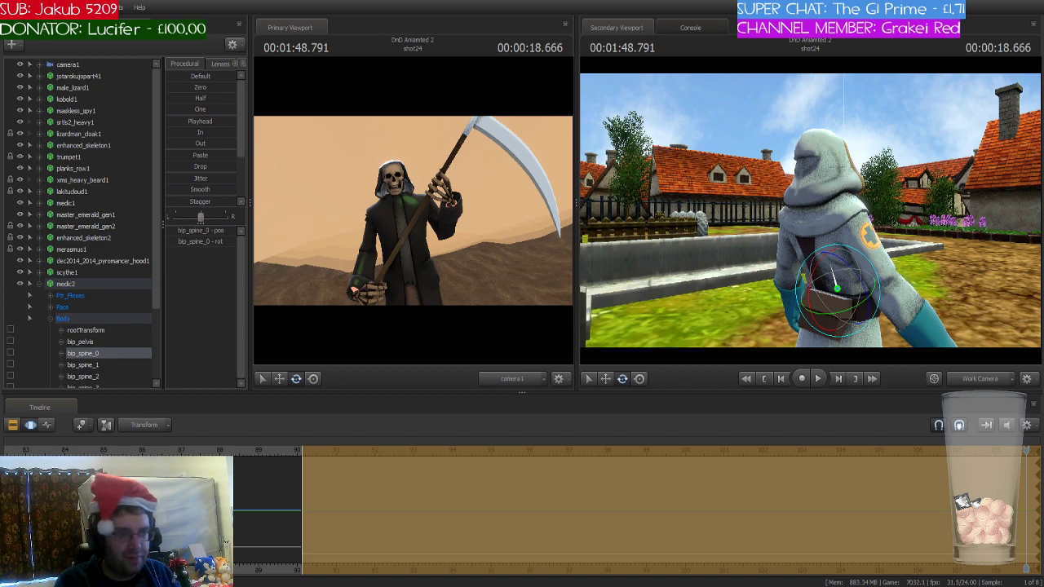
- Rotate medic2's left upper arm, bip_upperArm_L, to adjust how the arm hangs beside the body
drag(810, 96, 801, 136)
key(w)
key(s)
key(w)
click(814, 166)
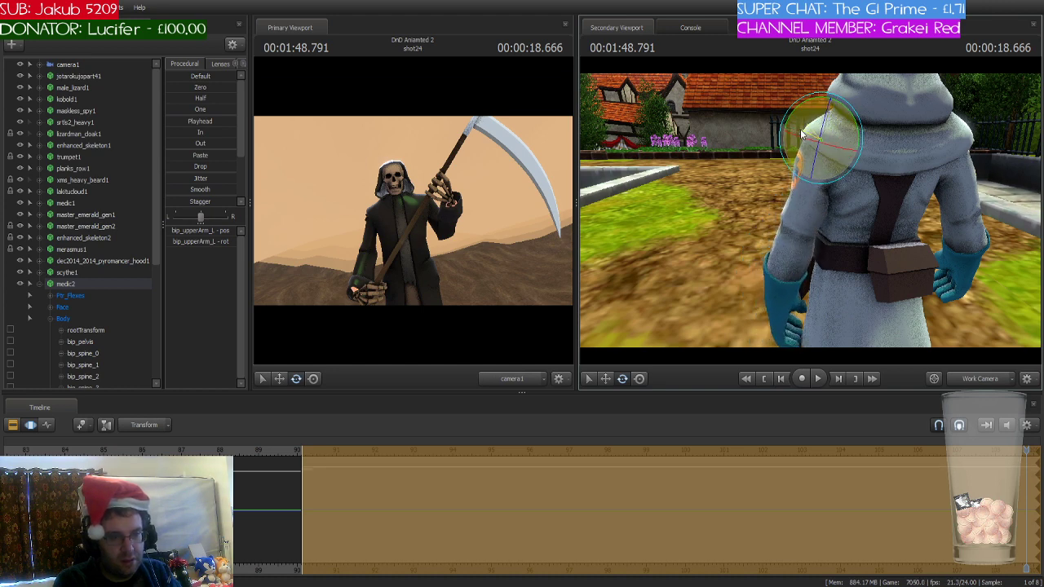
- Rotate medic2's right upper arm, bip_upperArm_R, to adjust how the arm hangs beside the body
key(d)
drag(811, 212, 811, 212)
key(ctrl)
click(838, 182)
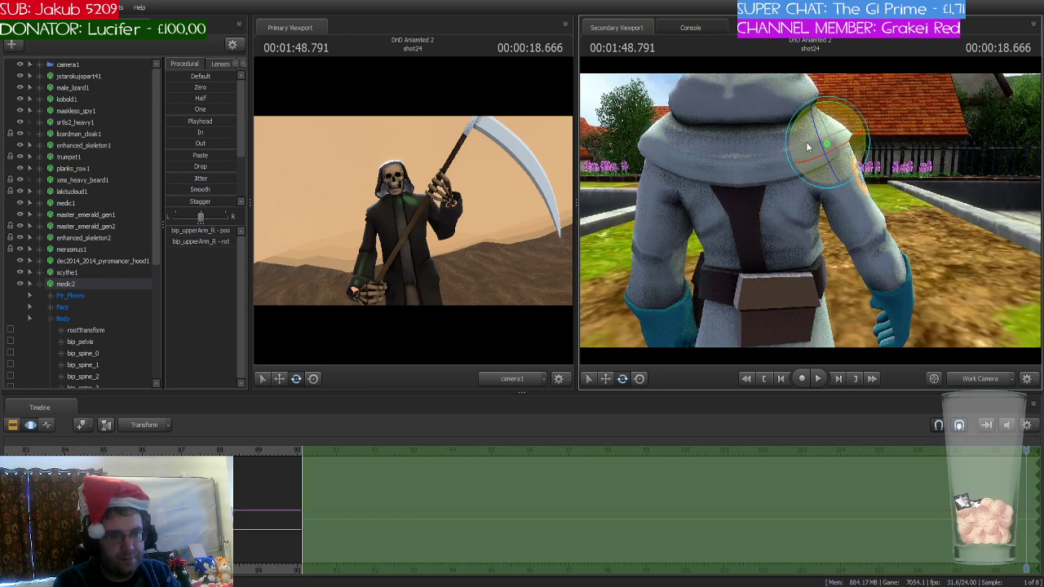
drag(805, 141, 809, 120)
- Apply camera1's framing from the earlier church interior shot to shot24, and re-aim it outdoors at the sky above the rooftops
drag(811, 212, 1001, 201)
key(ctrl+s)
key(w)
key(w)
key(w)
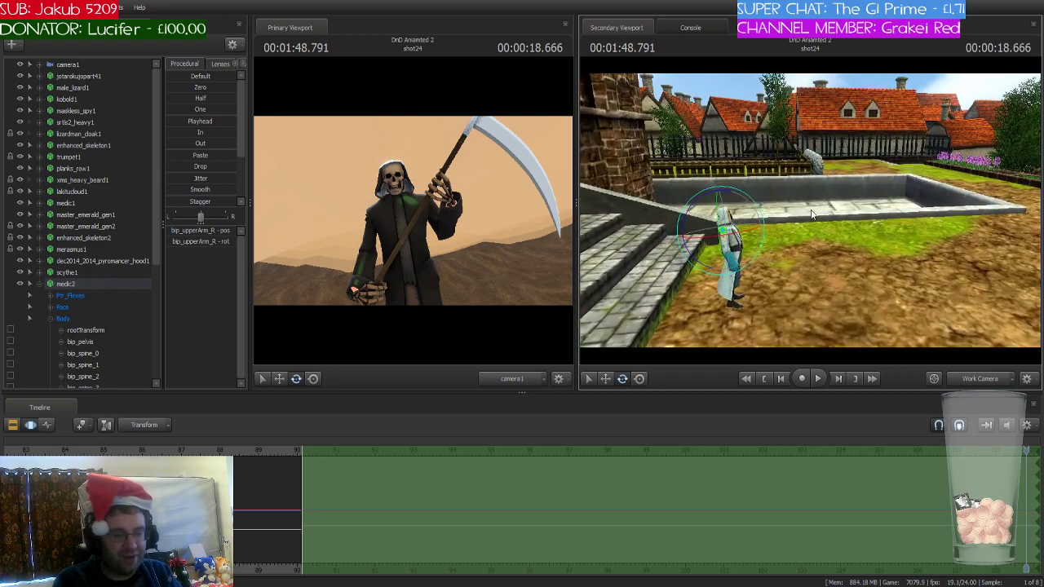
key(Home)
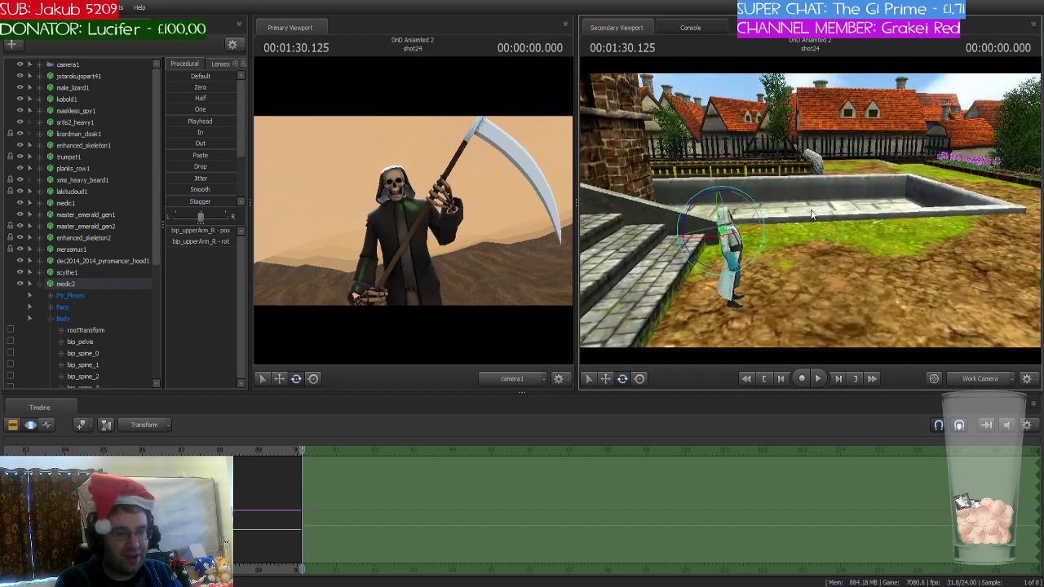
click(75, 66)
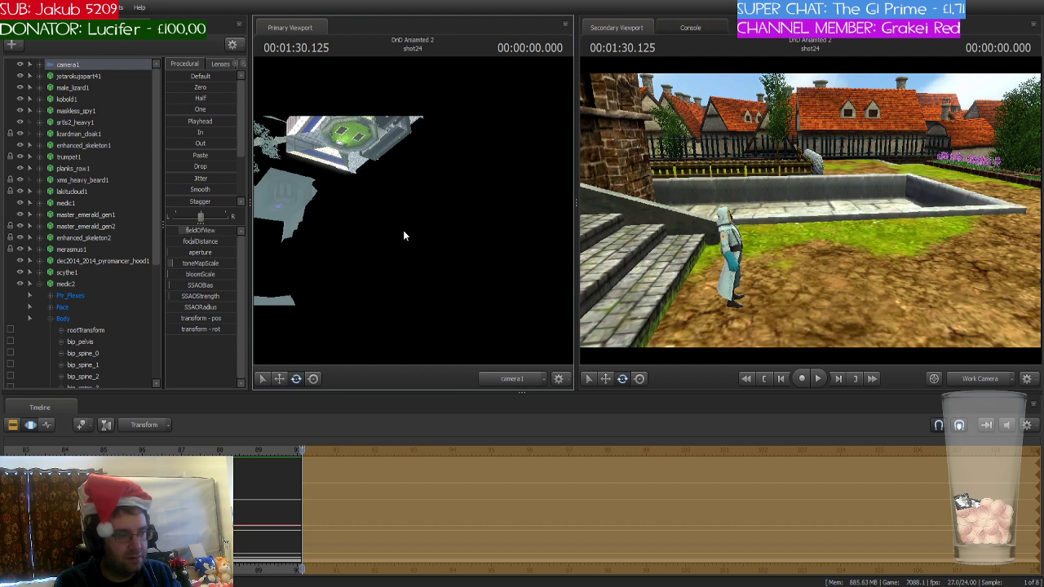
click(166, 451)
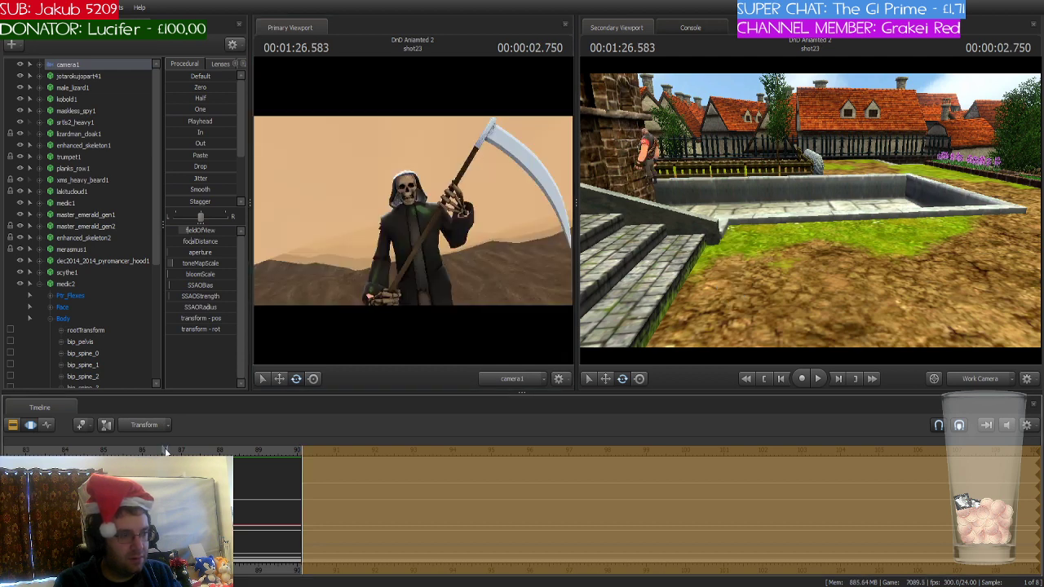
drag(166, 451, 42, 451)
click(187, 122)
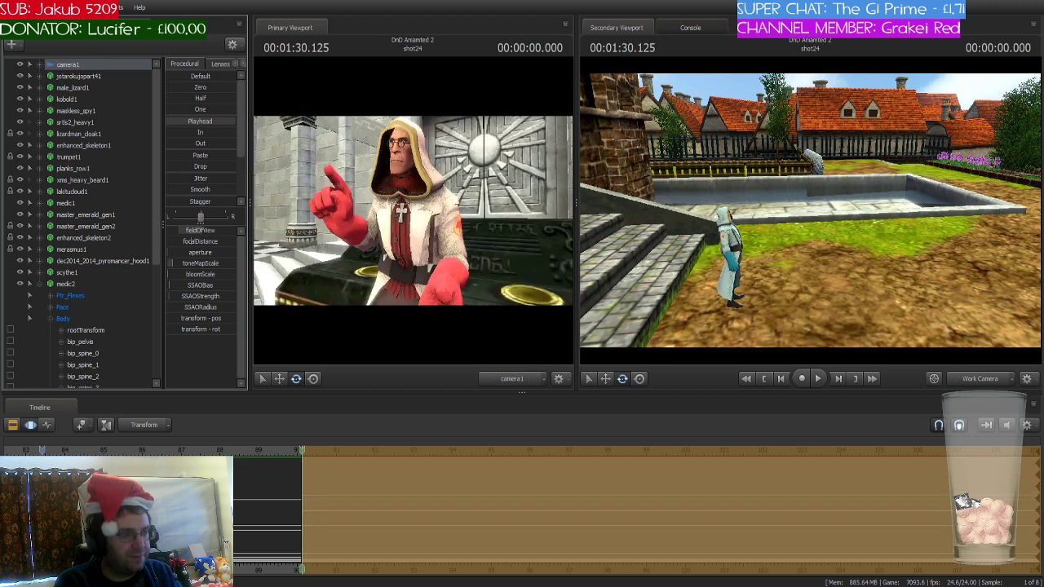
drag(187, 122, 292, 126)
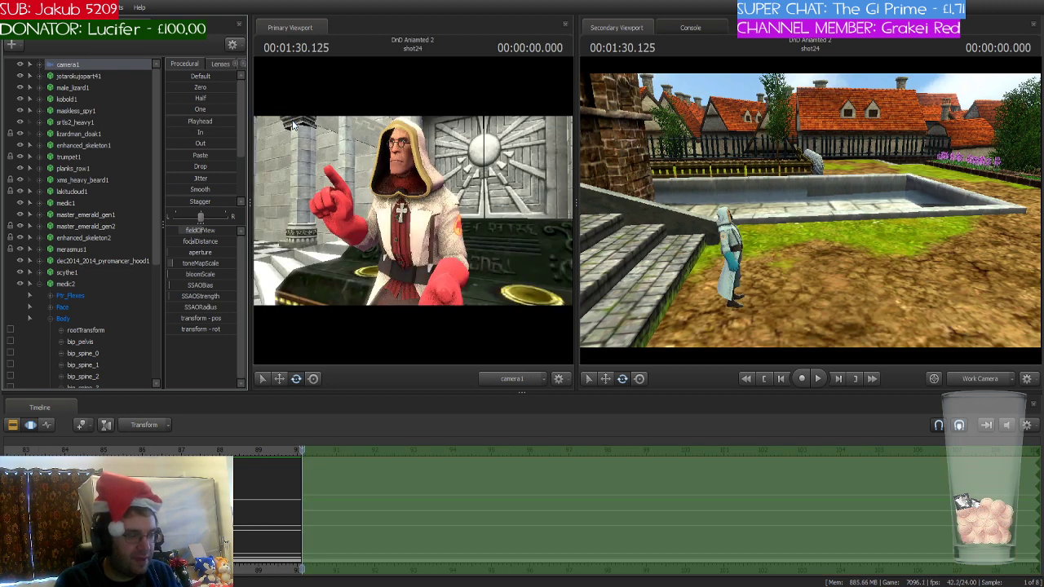
drag(382, 122, 360, 129)
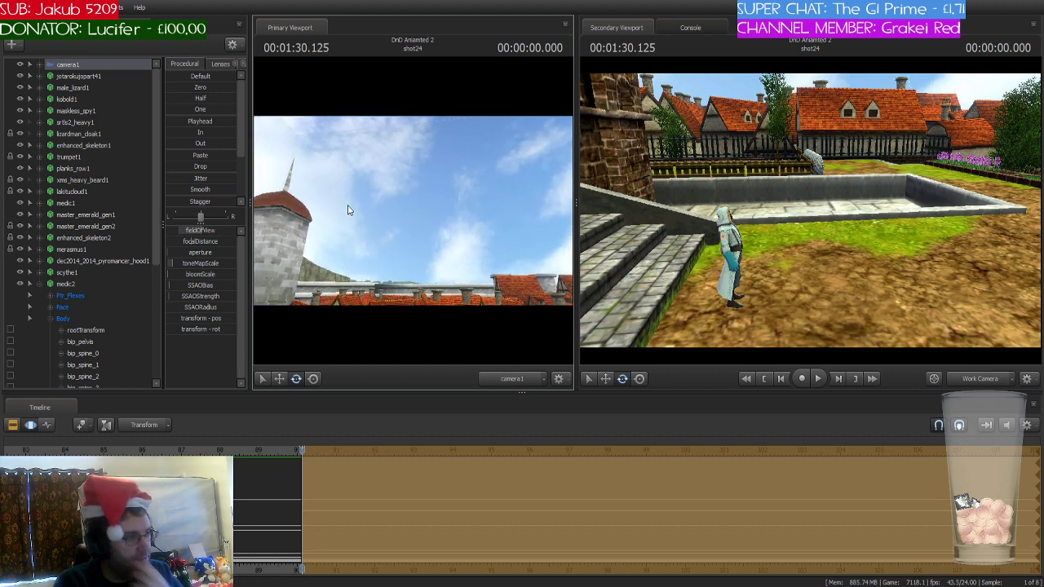
- Select all the MANY YEARS AGO letter models, M through o, and move them out beside the wall near the church steps
click(46, 284)
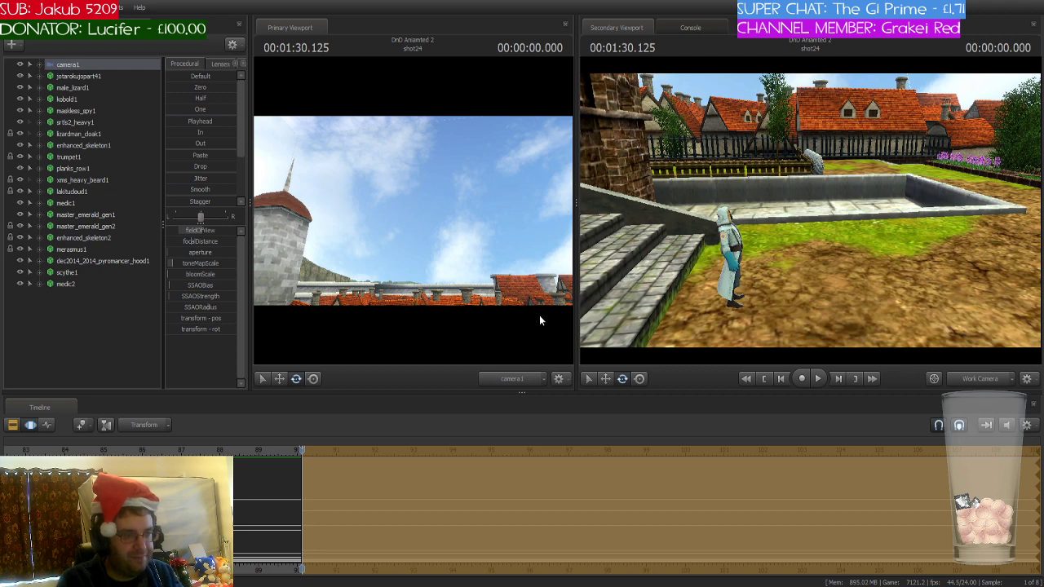
scroll(61, 323, down, 1)
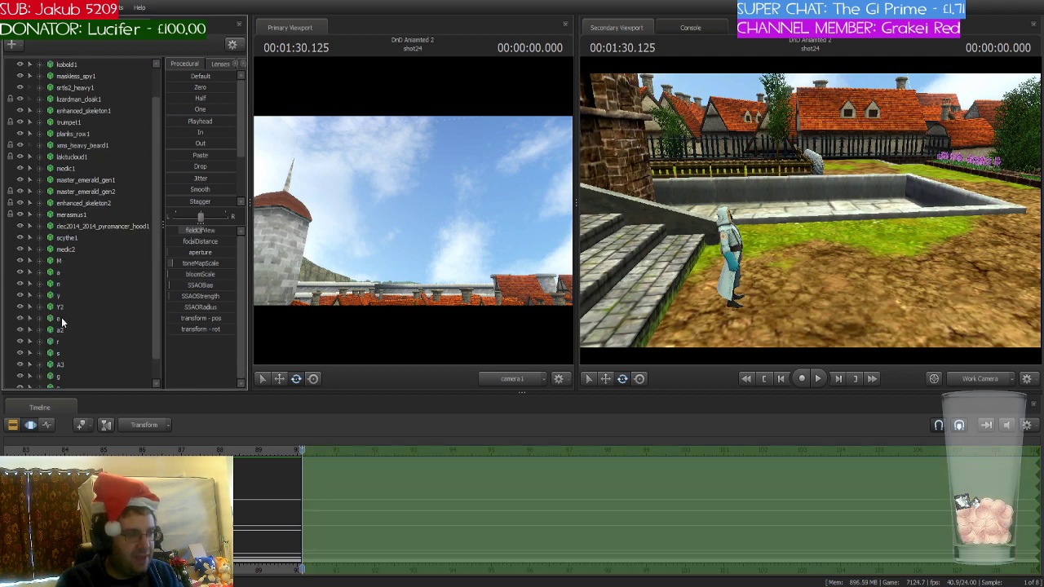
scroll(63, 322, down, 1)
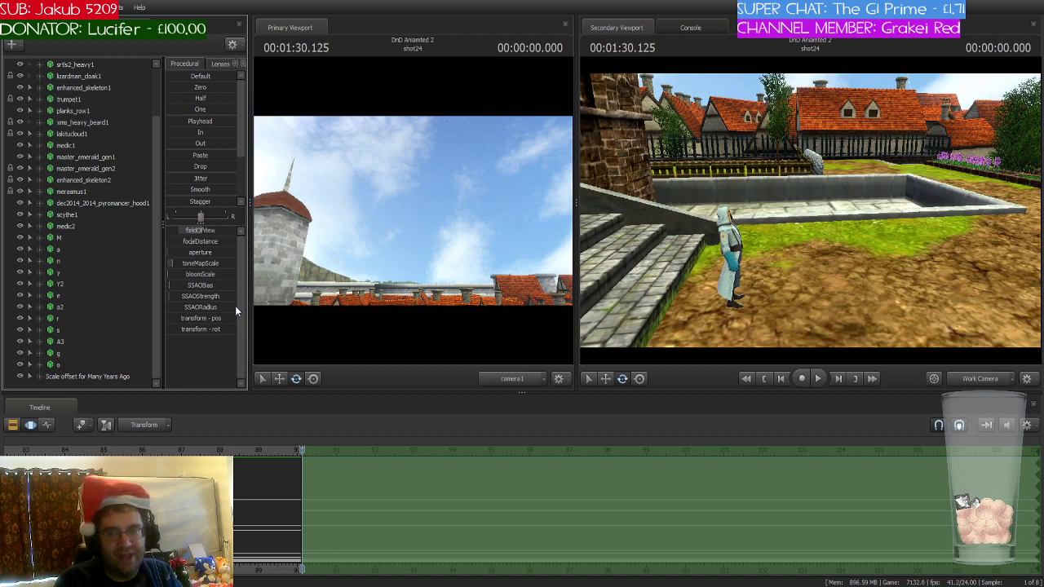
drag(878, 250, 878, 250)
drag(789, 219, 789, 219)
click(91, 239)
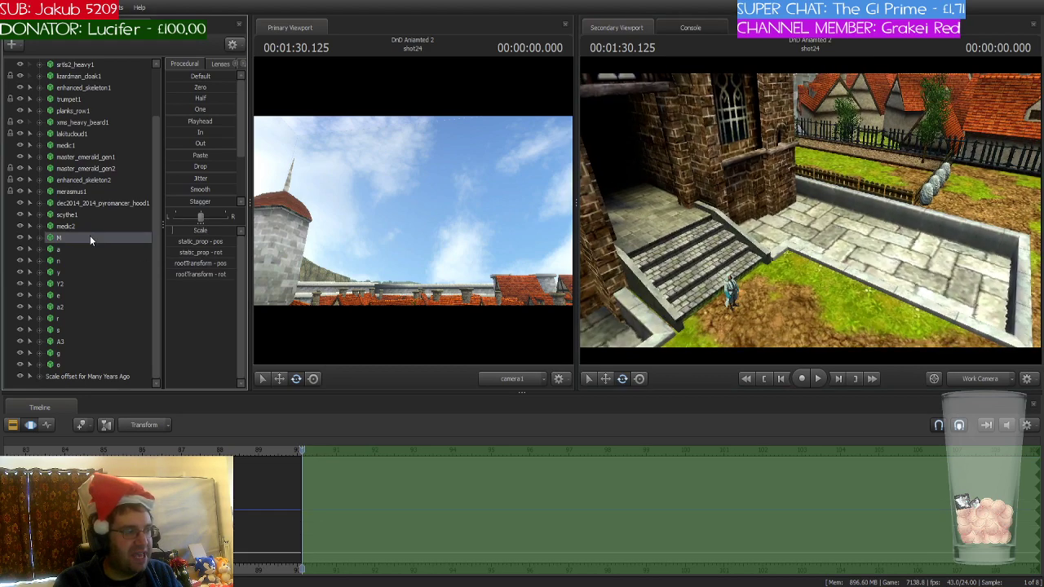
shift+click(77, 365)
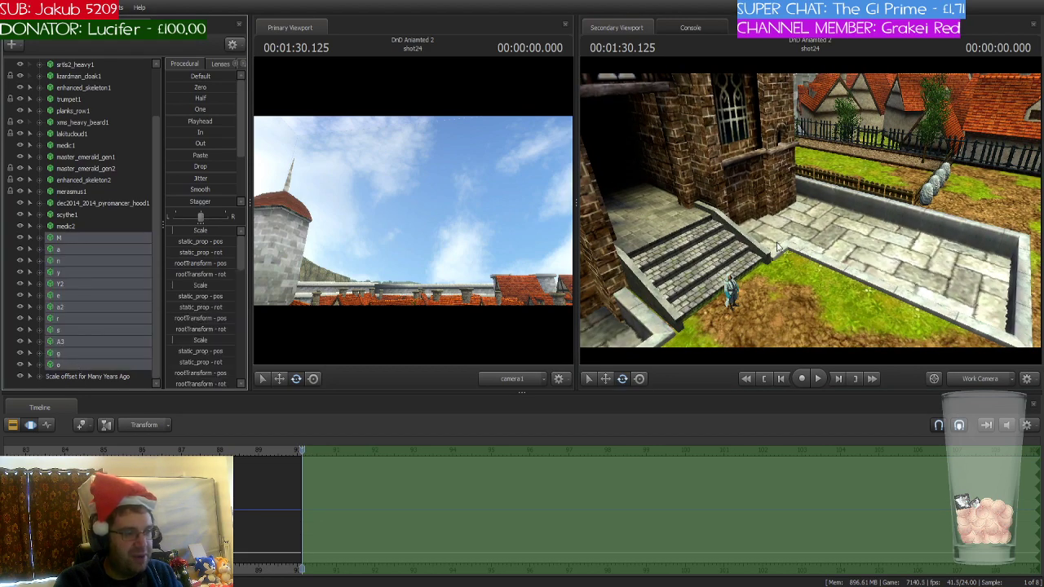
drag(807, 212, 932, 199)
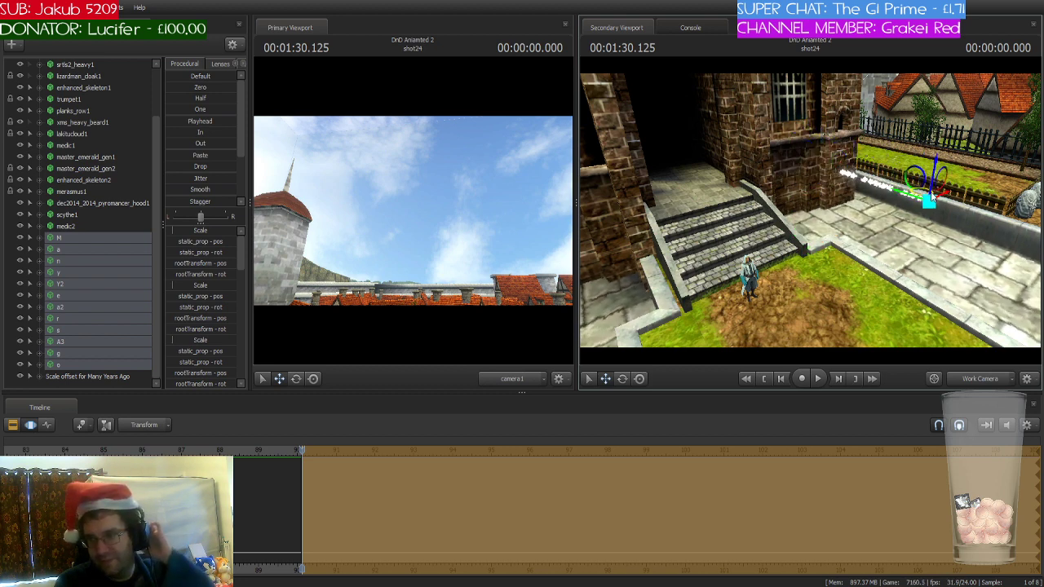
- Move the selected row of letters past the fence and raise it in front of the rooftops, into camera1's view
drag(875, 290, 896, 122)
drag(894, 212, 922, 157)
key(w)
drag(809, 210, 772, 104)
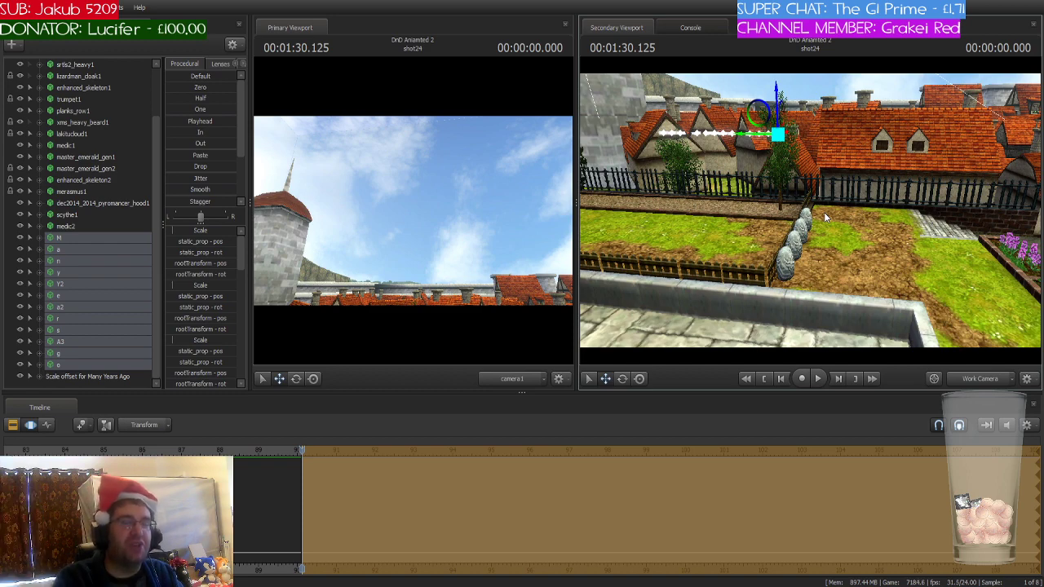
key(w)
drag(830, 237, 809, 39)
key(s)
drag(810, 180, 758, 214)
key(s)
key(d)
- Rotate the row of letters to read correctly from camera1, and reposition it against the sky in that view
key(e)
drag(822, 224, 876, 191)
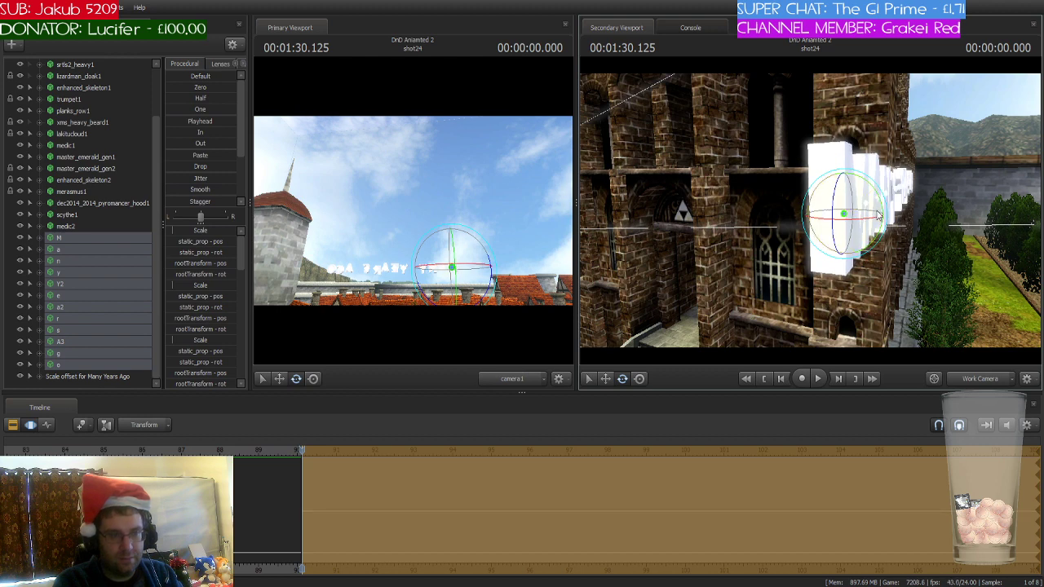
drag(875, 195, 818, 211)
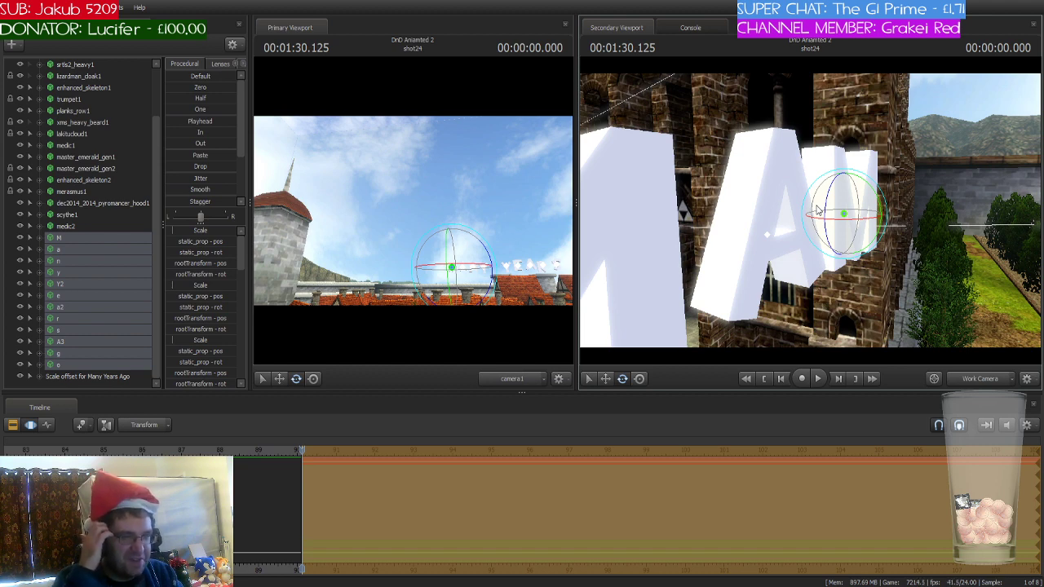
drag(818, 211, 917, 224)
drag(789, 195, 627, 247)
key(w)
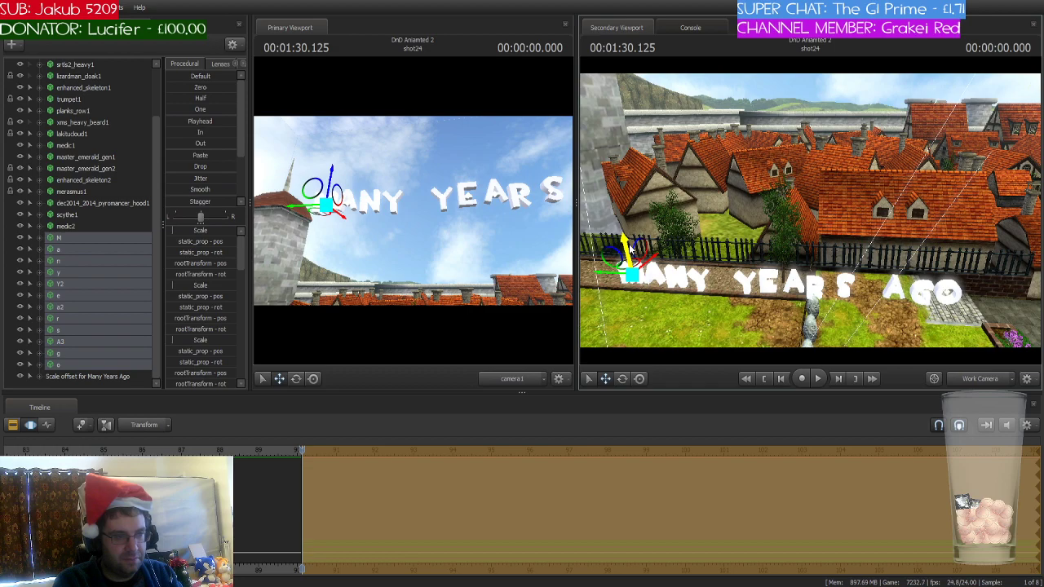
- Move the letters e and a2 of YEARS closer to the letter before each of them
drag(776, 220, 814, 214)
key(w)
key(s)
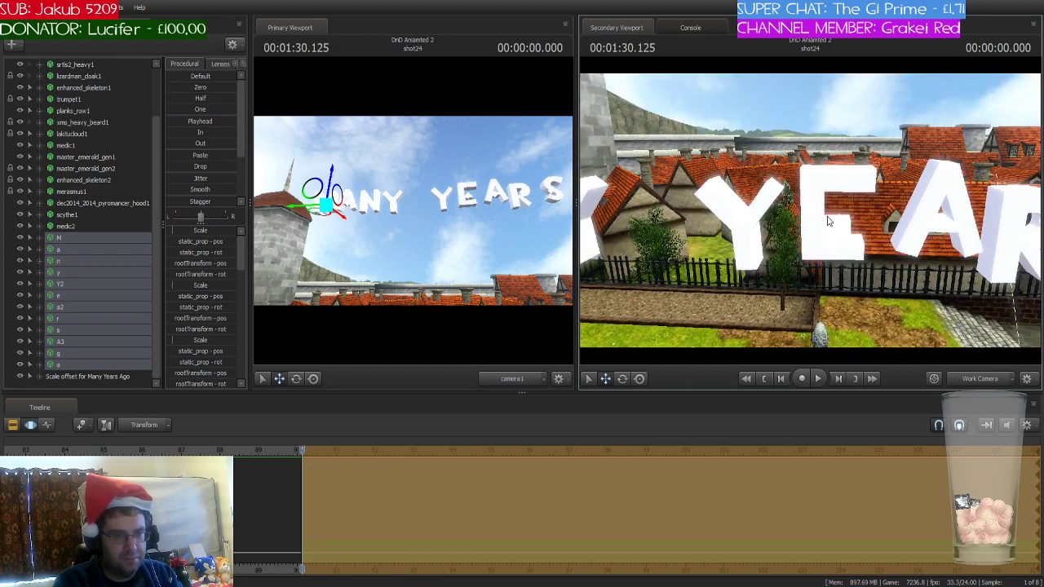
click(75, 297)
drag(826, 197, 821, 207)
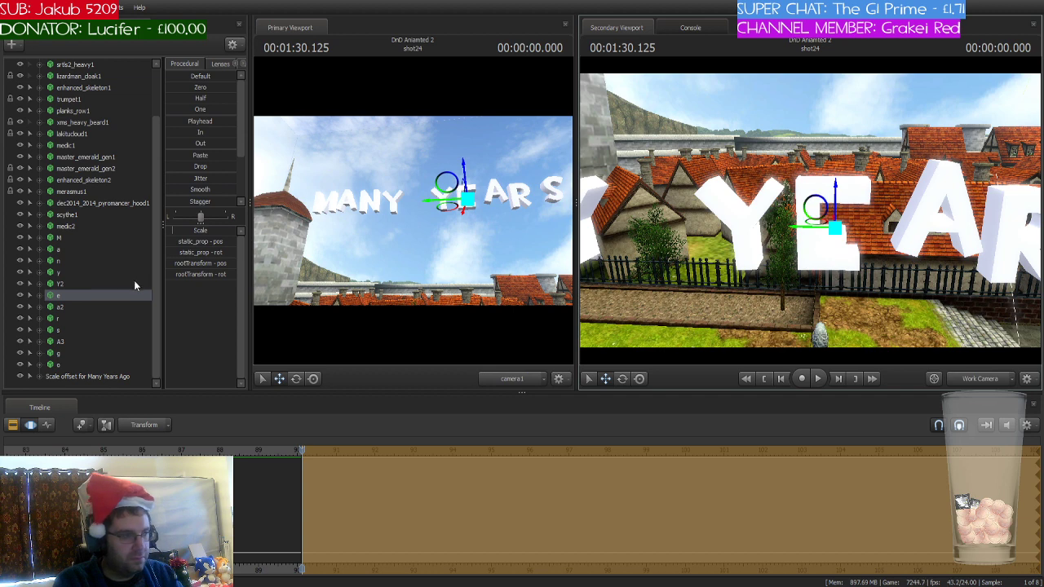
click(74, 308)
drag(914, 196, 905, 230)
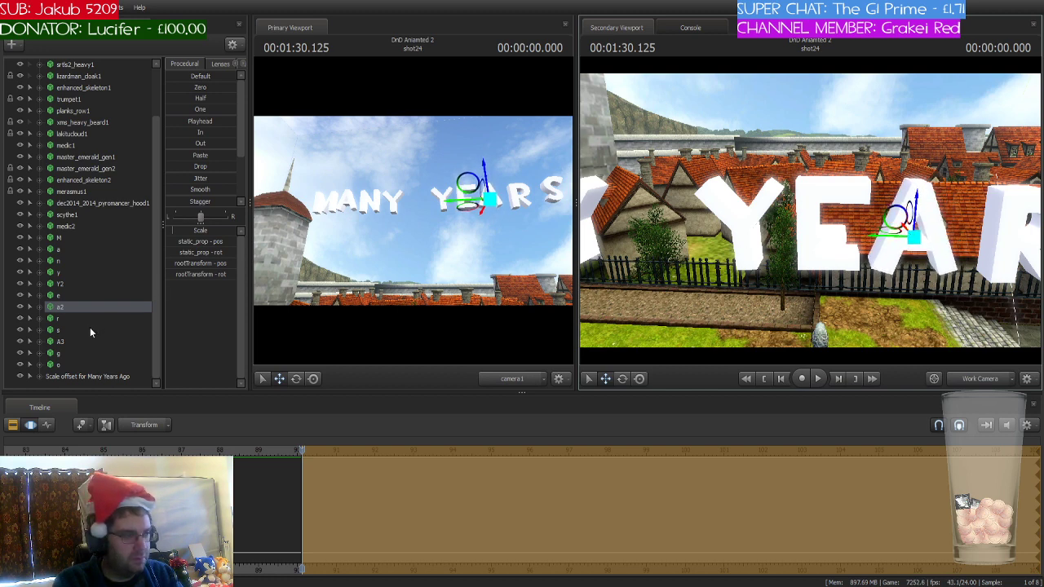
- Move the letters r and s of YEARS closer to the rest of the word
click(64, 319)
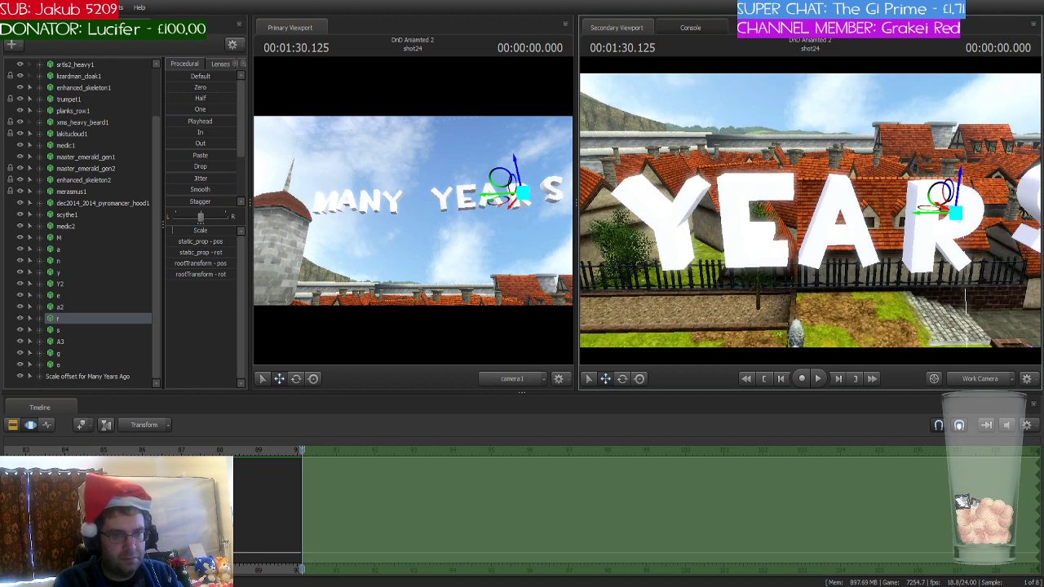
drag(891, 193, 879, 188)
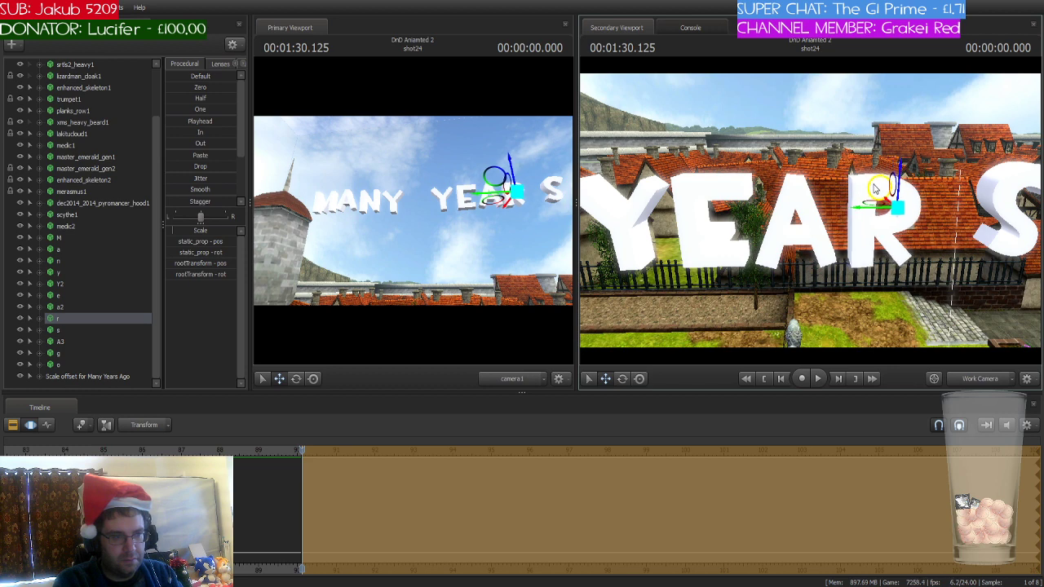
click(75, 331)
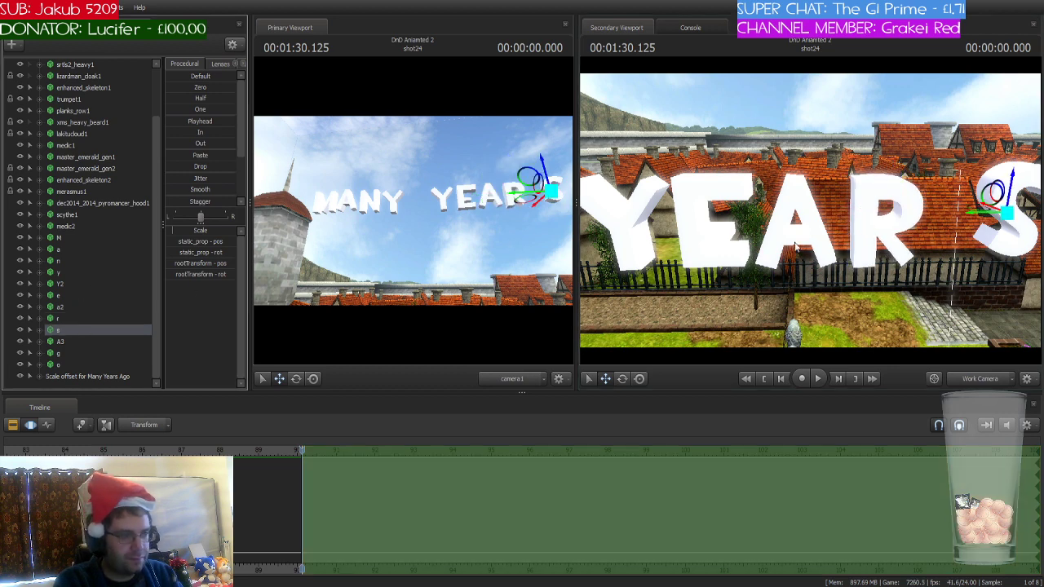
drag(1000, 221, 978, 193)
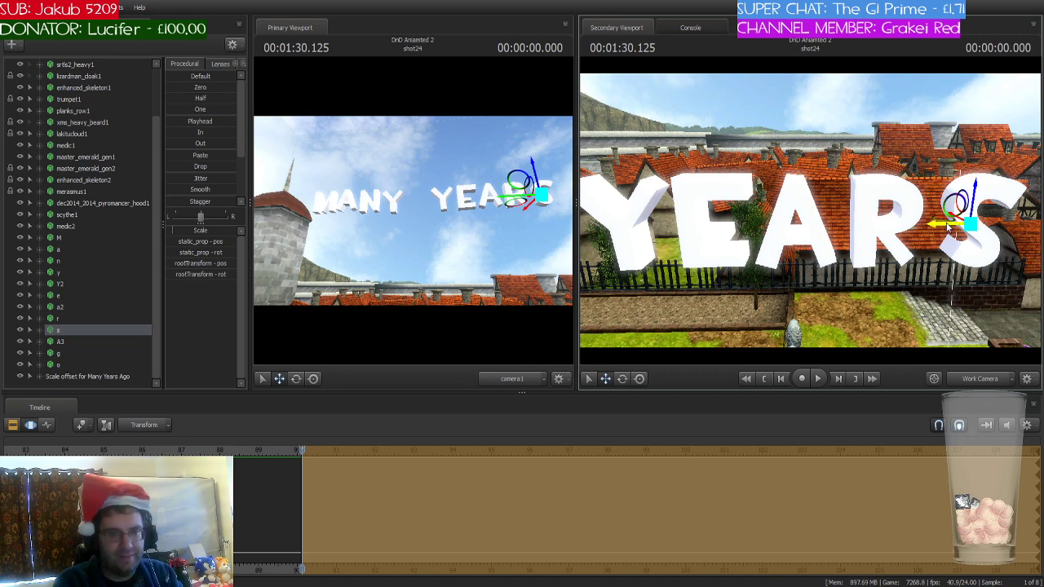
drag(947, 226, 944, 230)
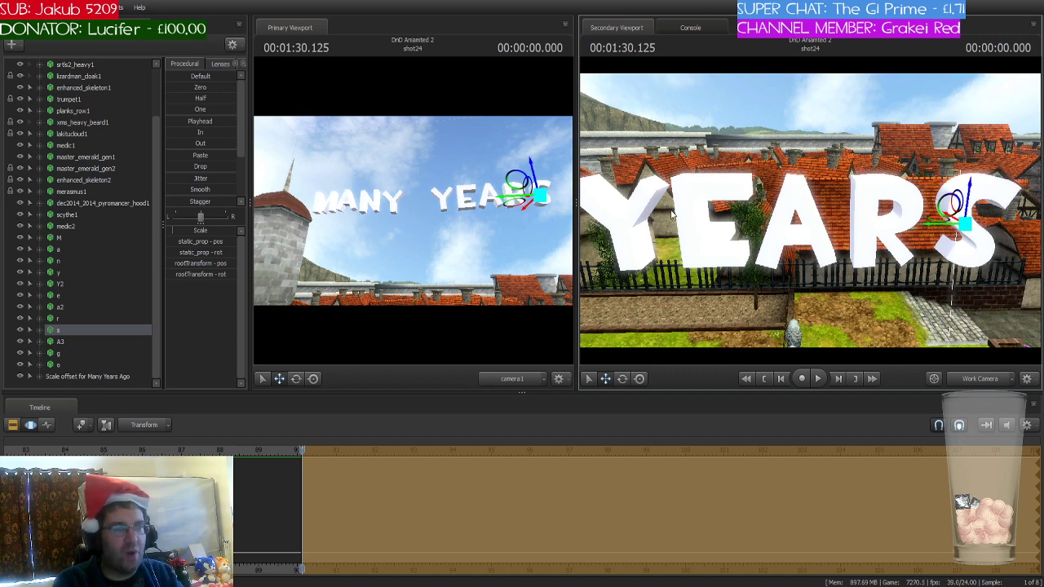
- Select the letters A3, g and o together and move the word AGO to a second line beneath MANY YEARS
scroll(944, 230, down, 6)
scroll(809, 221, down, 2)
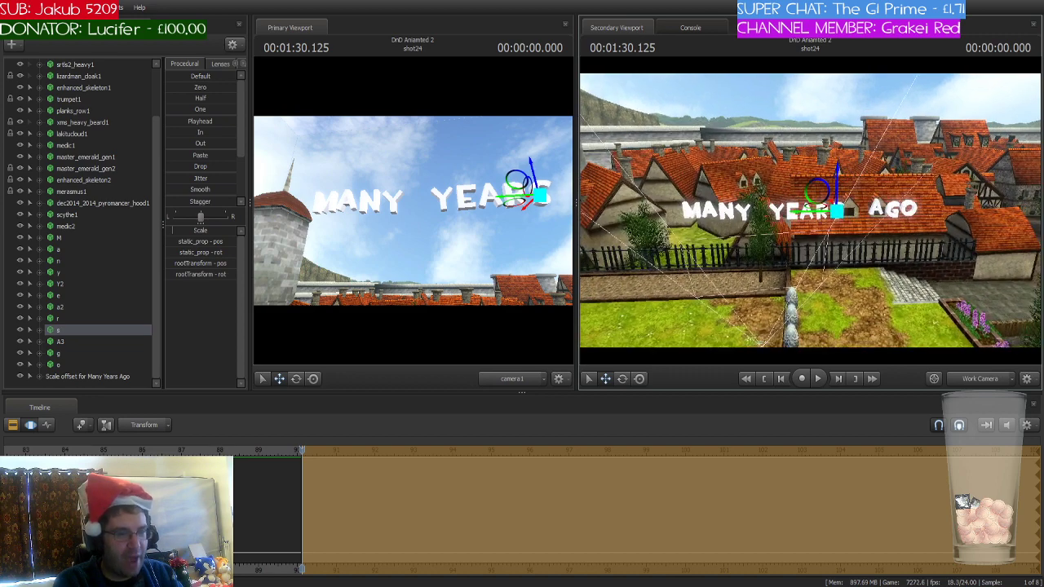
click(77, 340)
shift+click(61, 364)
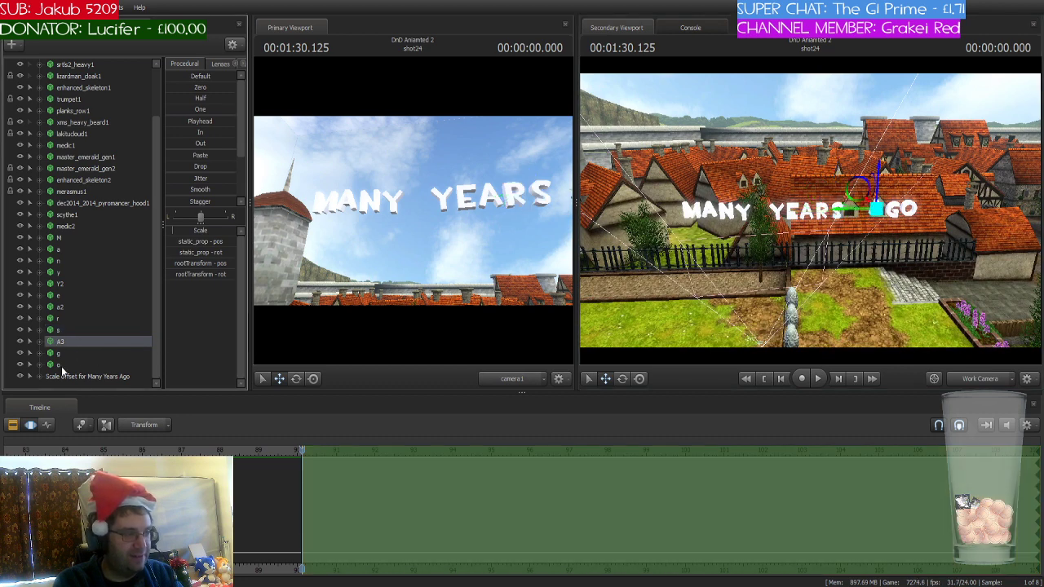
drag(857, 187, 731, 249)
key(w)
drag(799, 211, 799, 207)
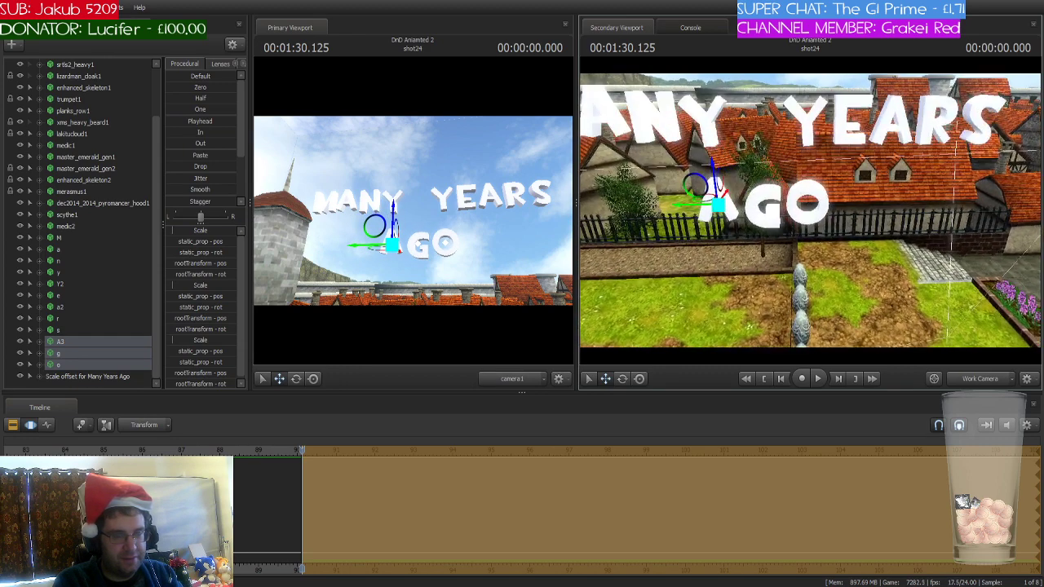
- Move the letters g and o closer to the A to tighten the spacing of the word AGO
click(58, 353)
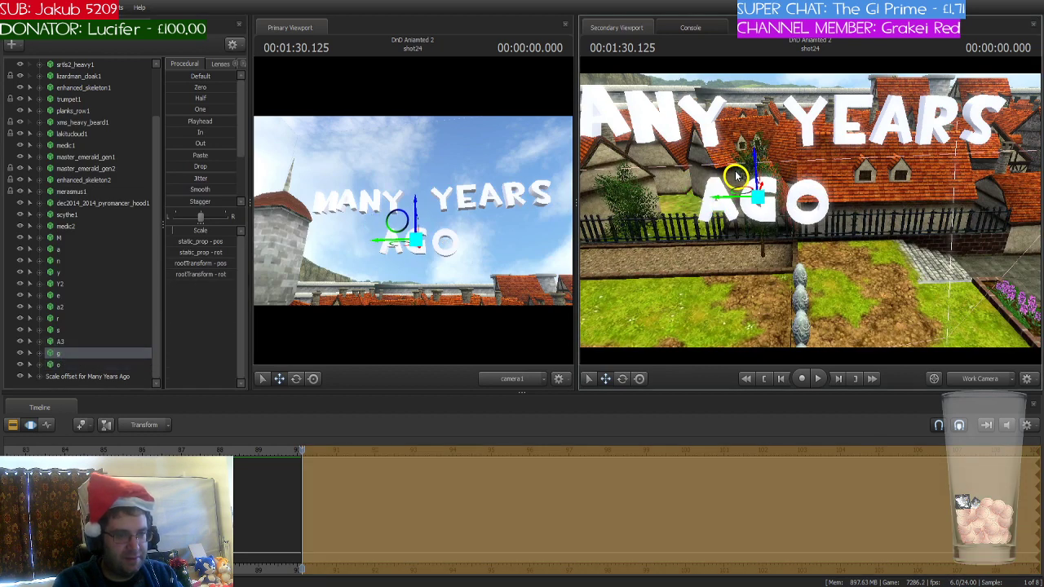
click(72, 364)
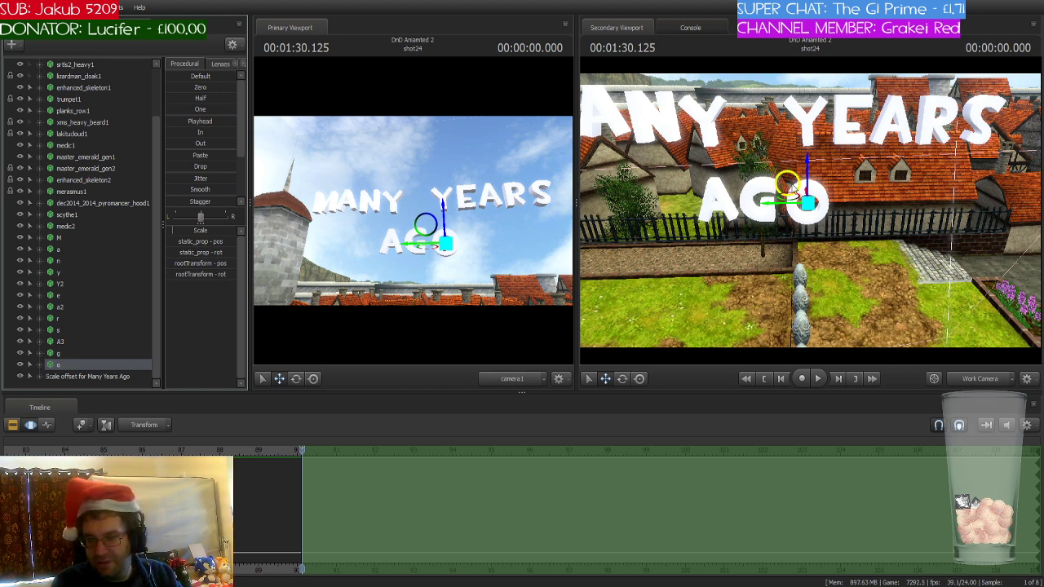
drag(794, 189, 809, 209)
- Rotate the head bone bip_head of the hooded medic standing outside the church
key(w)
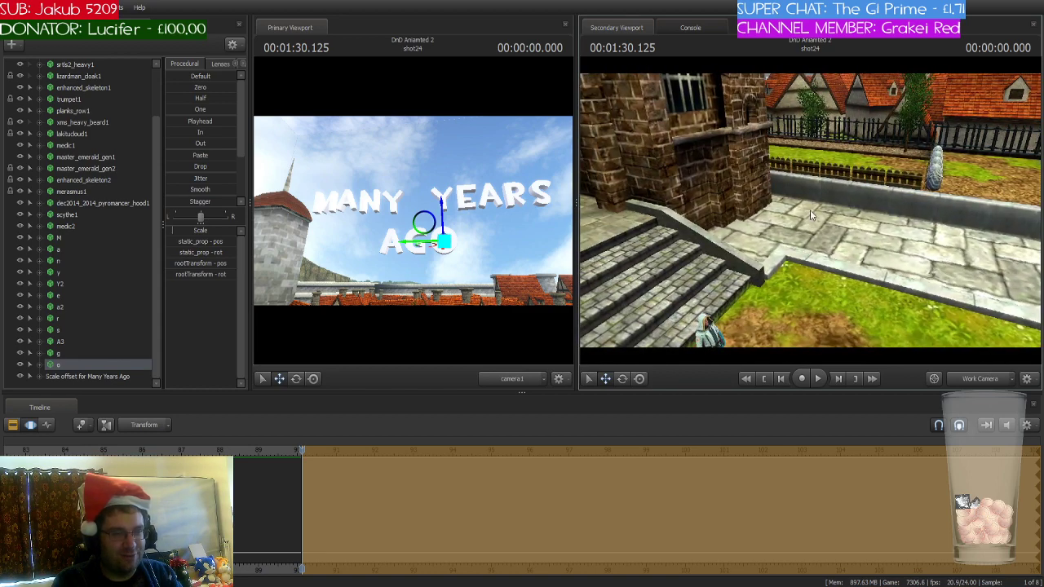
drag(810, 210, 895, 197)
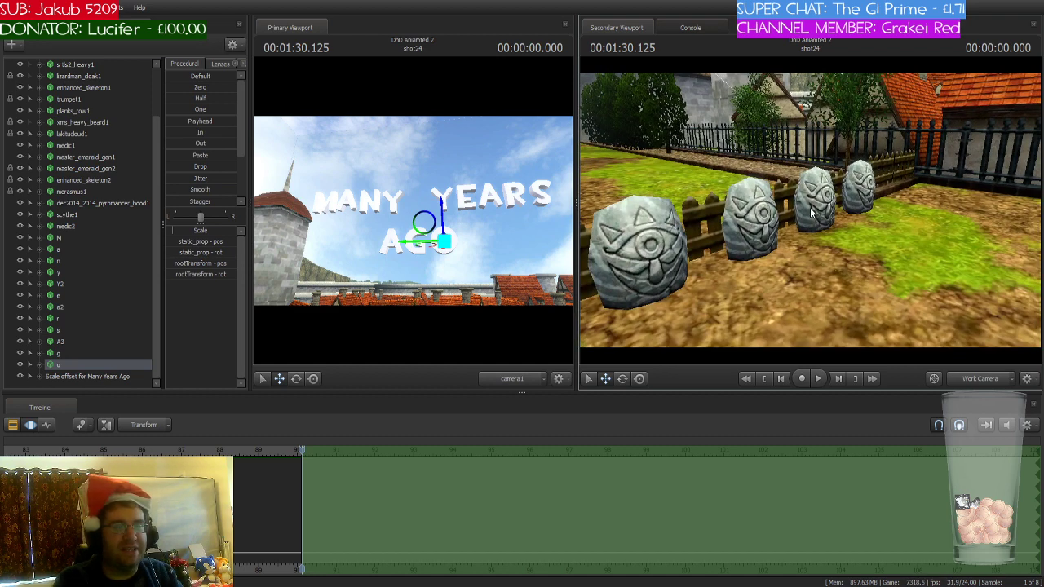
mouse_move(812, 212)
mouse_down()
mouse_move(848, 212)
mouse_move(823, 209)
mouse_up()
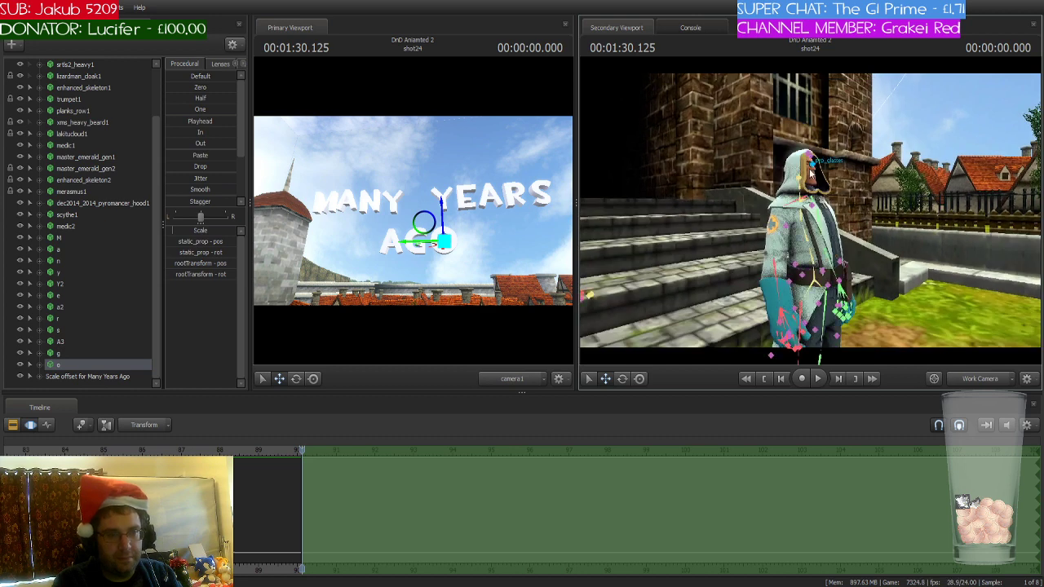
click(812, 173)
key(e)
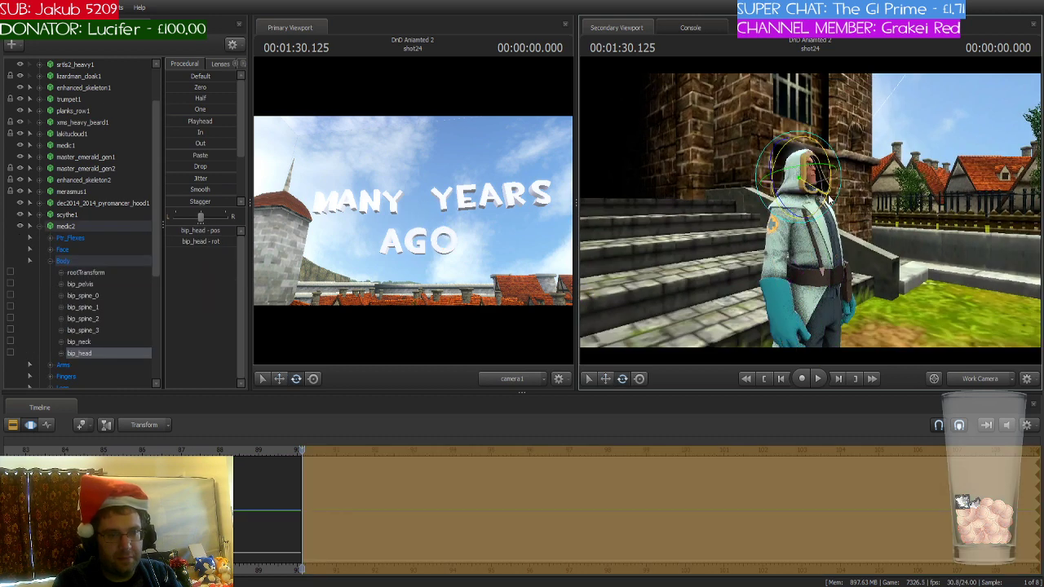
drag(830, 198, 938, 194)
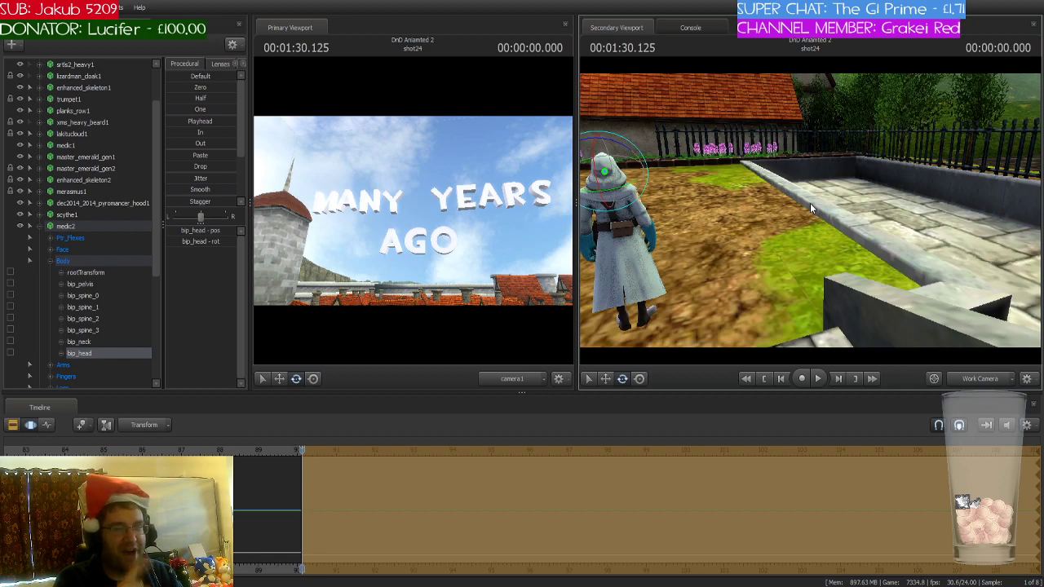
- Select the letters M, a, n and y together and move the word MANY closer to YEARS
drag(810, 209, 809, 208)
drag(772, 79, 772, 79)
drag(810, 208, 810, 210)
click(38, 225)
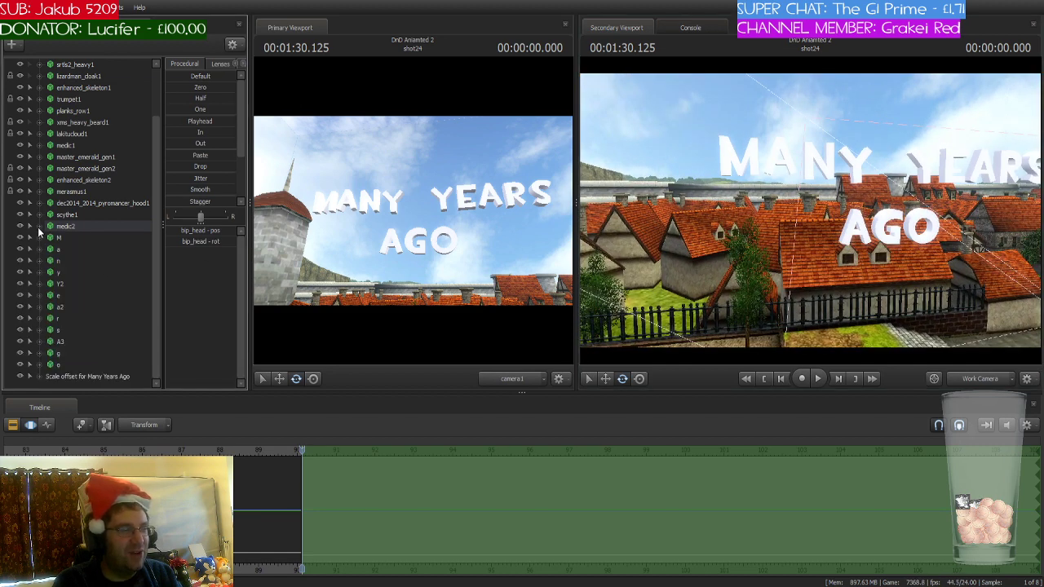
click(65, 238)
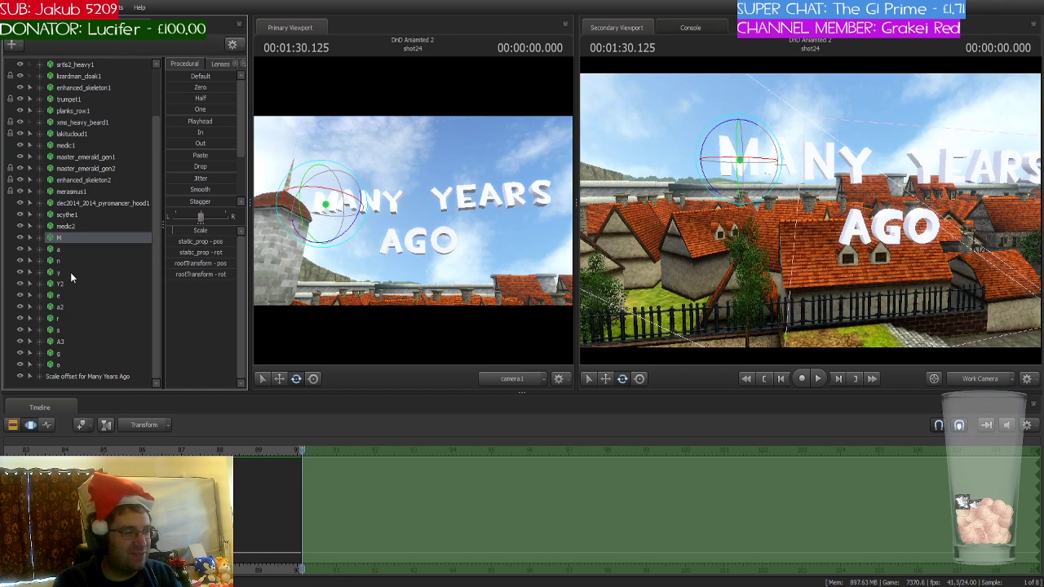
shift+click(71, 272)
drag(809, 210, 815, 265)
key(w)
drag(722, 233, 753, 220)
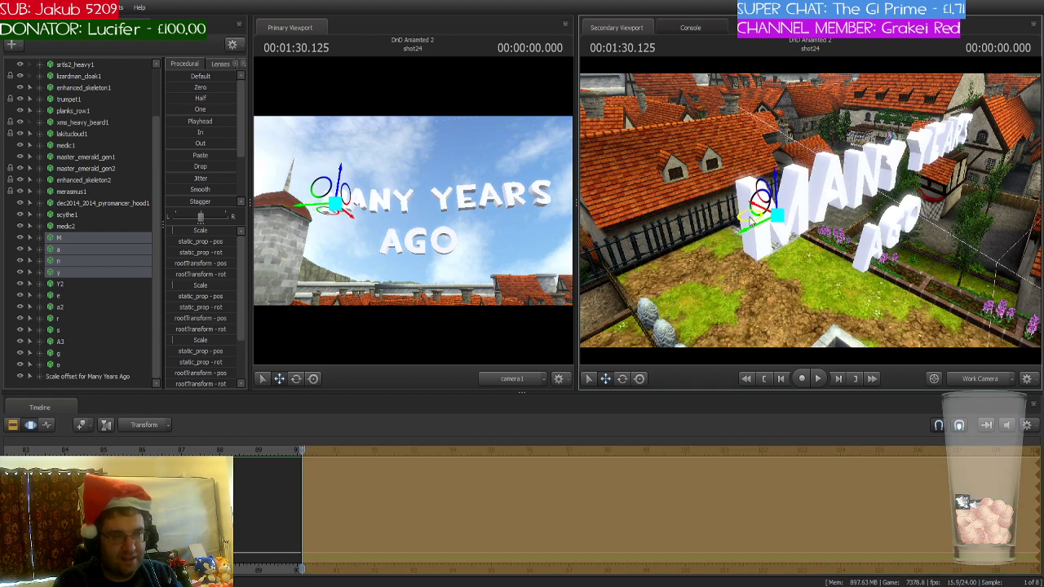
drag(876, 241, 912, 234)
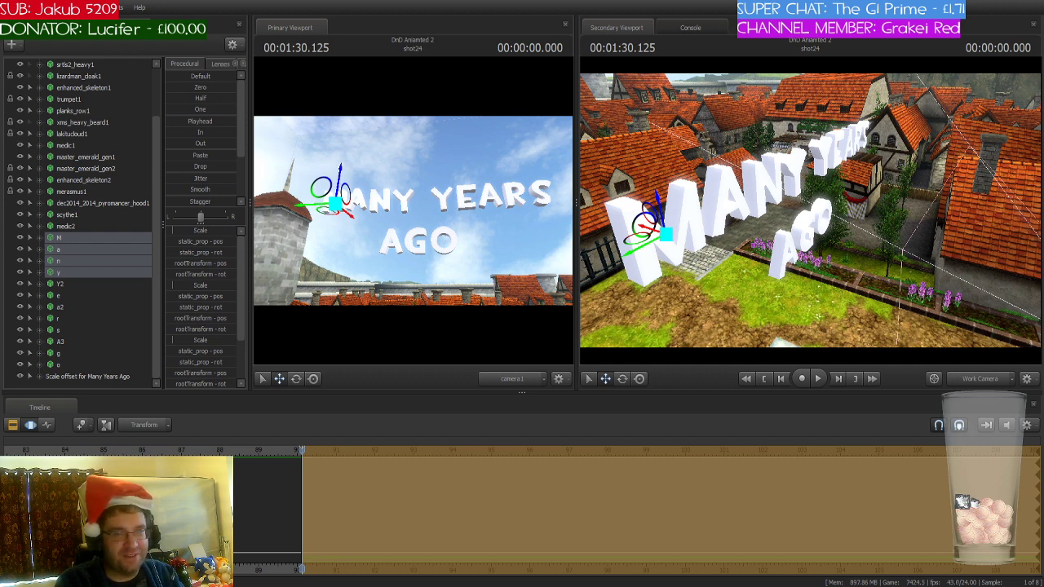
- Examine the hooded medic from the side and from behind to find an angle for the camera
drag(739, 319, 905, 343)
mouse_move(809, 210)
mouse_down()
mouse_move(885, 213)
mouse_move(810, 209)
mouse_up()
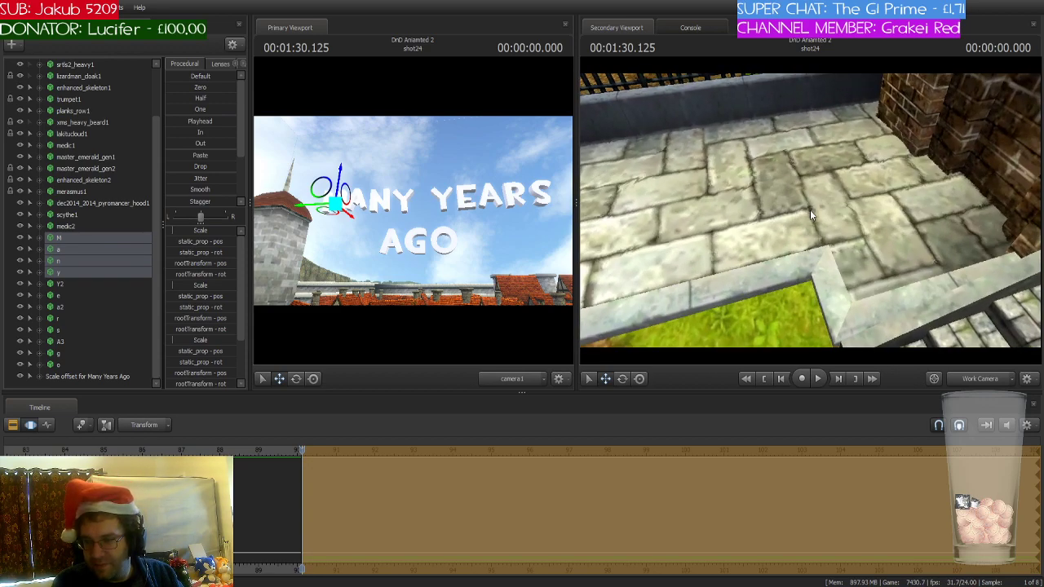
mouse_move(809, 209)
mouse_down()
mouse_move(820, 213)
mouse_move(742, 202)
mouse_move(809, 210)
mouse_move(807, 180)
mouse_move(809, 210)
mouse_up()
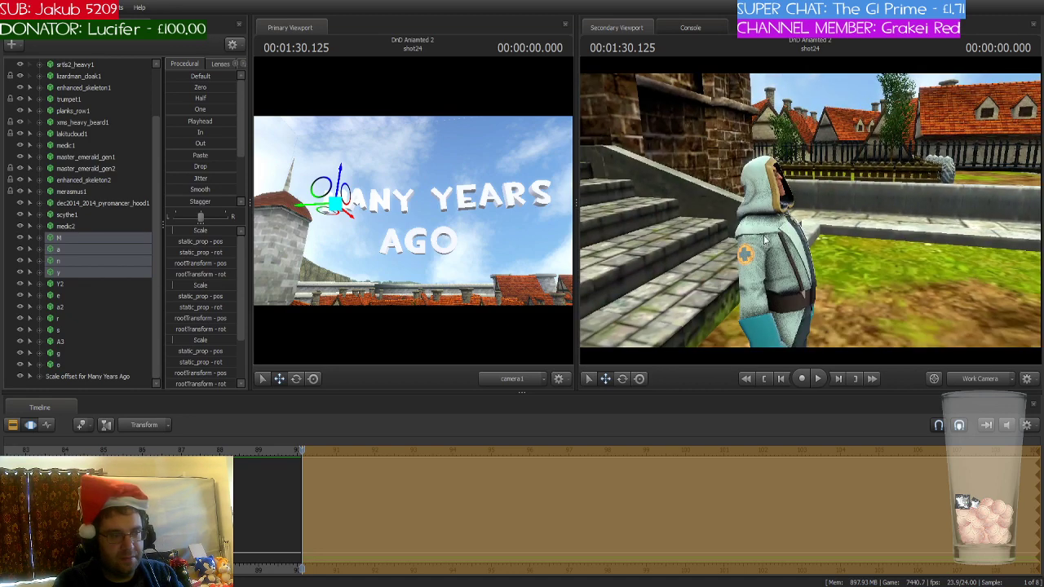
click(501, 473)
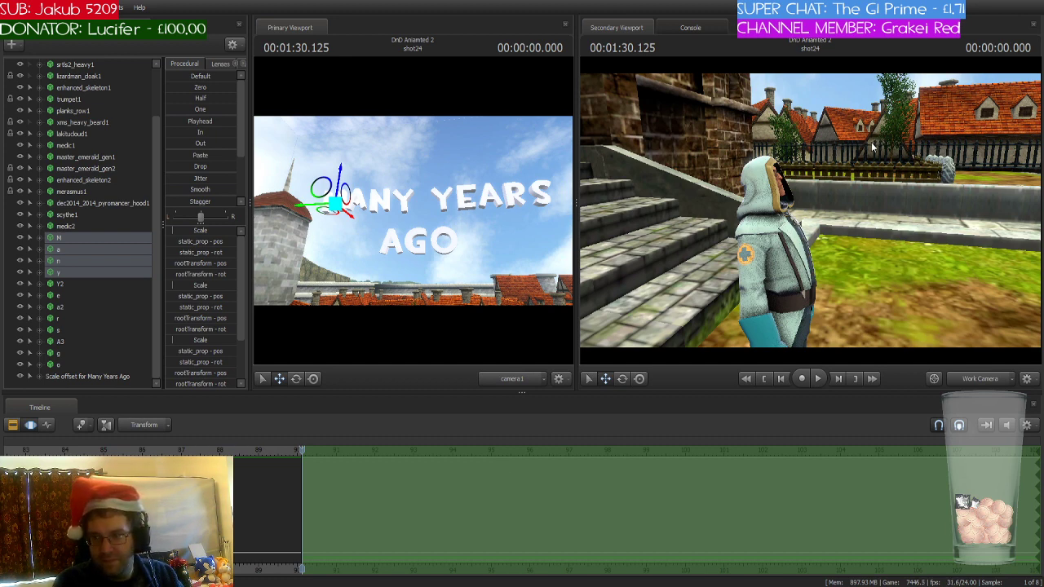
drag(810, 211, 934, 216)
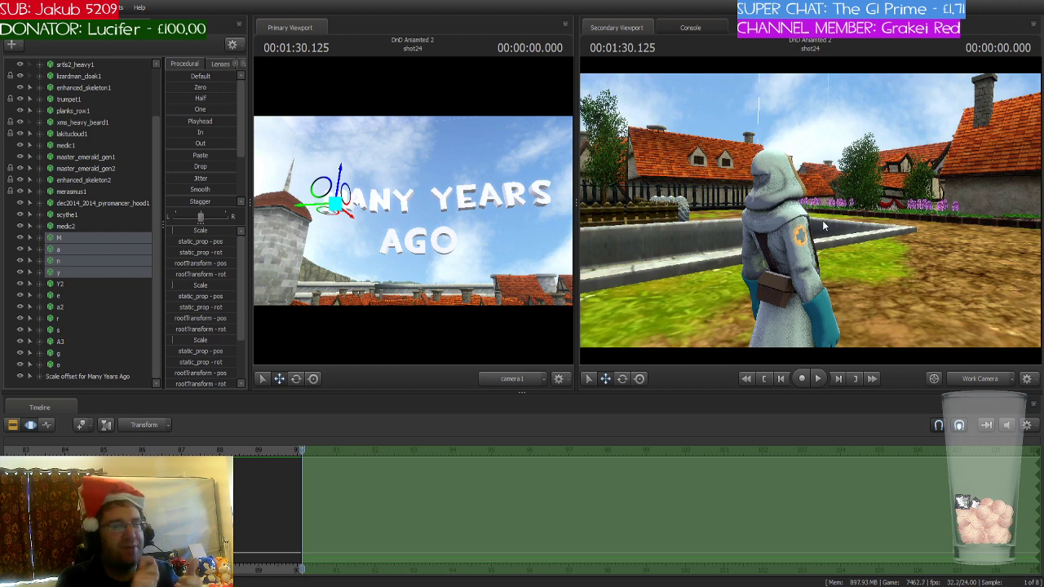
middle_drag(822, 220, 583, 145)
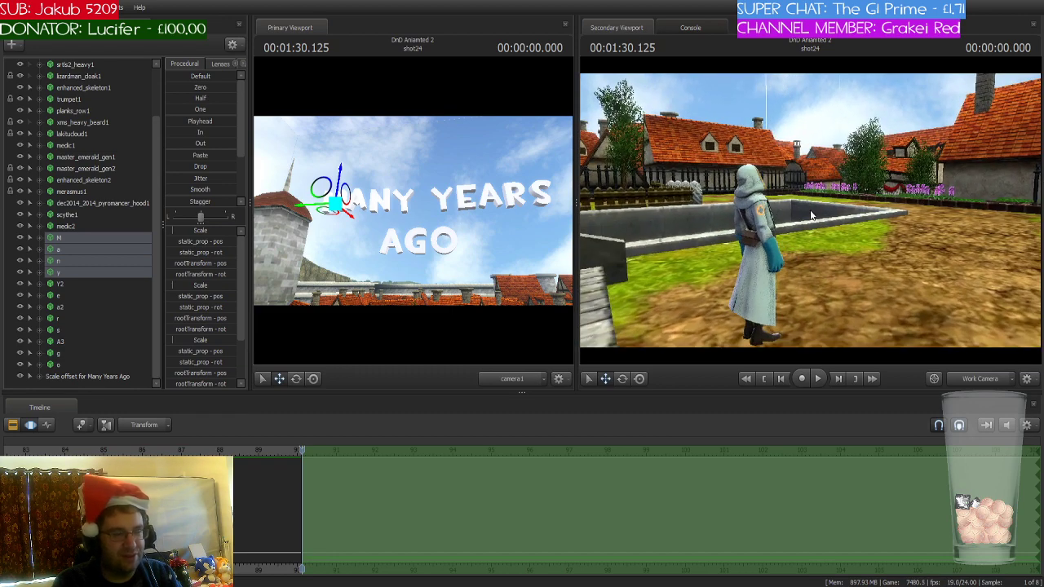
- Set the time selection to blend in from 00:01:31.458 and be fully active from 00:01:31.791
key(space)
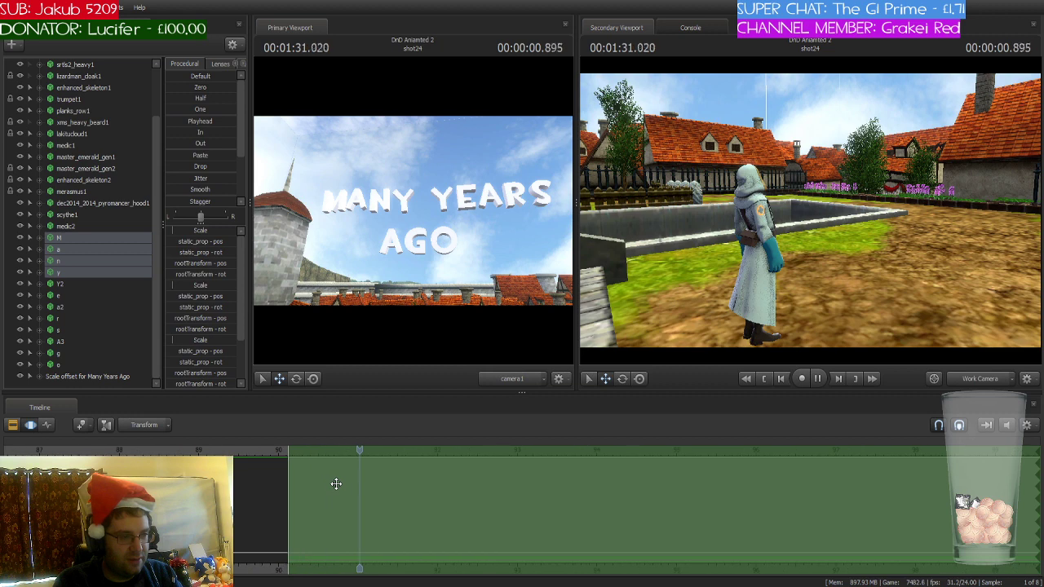
drag(431, 451, 393, 460)
drag(289, 478, 397, 478)
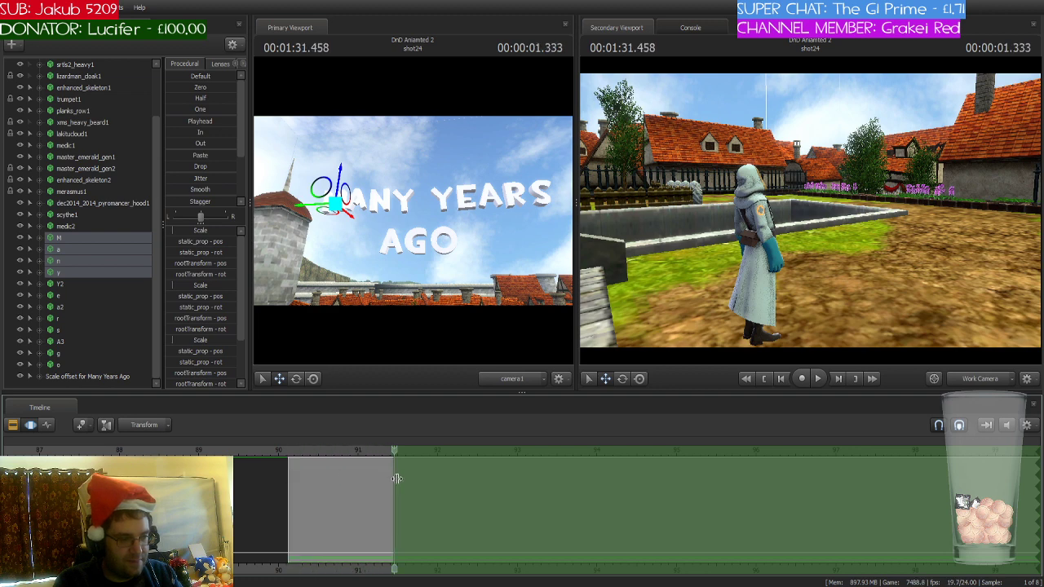
scroll(396, 477, up, 3)
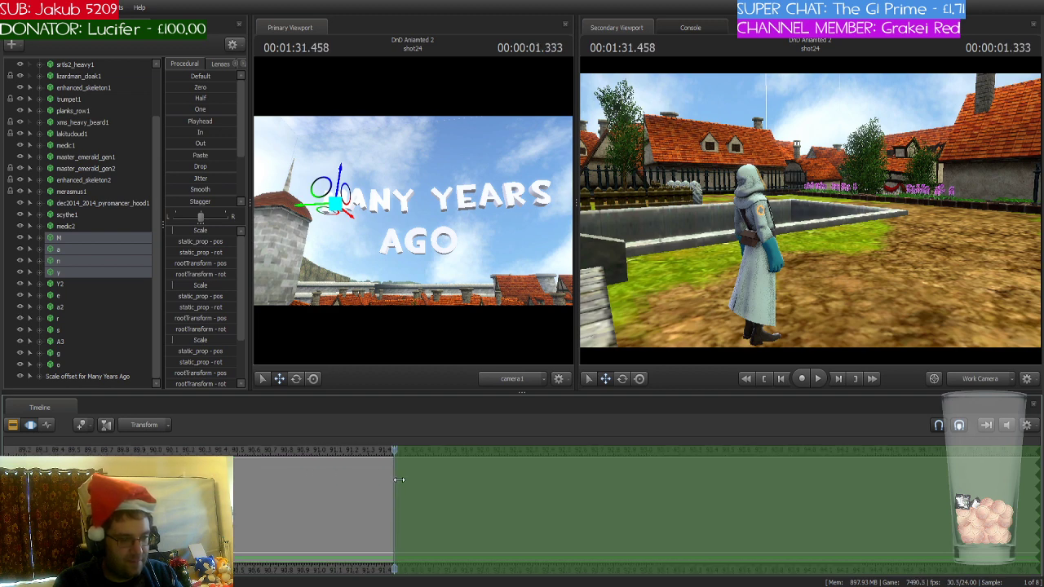
key(space)
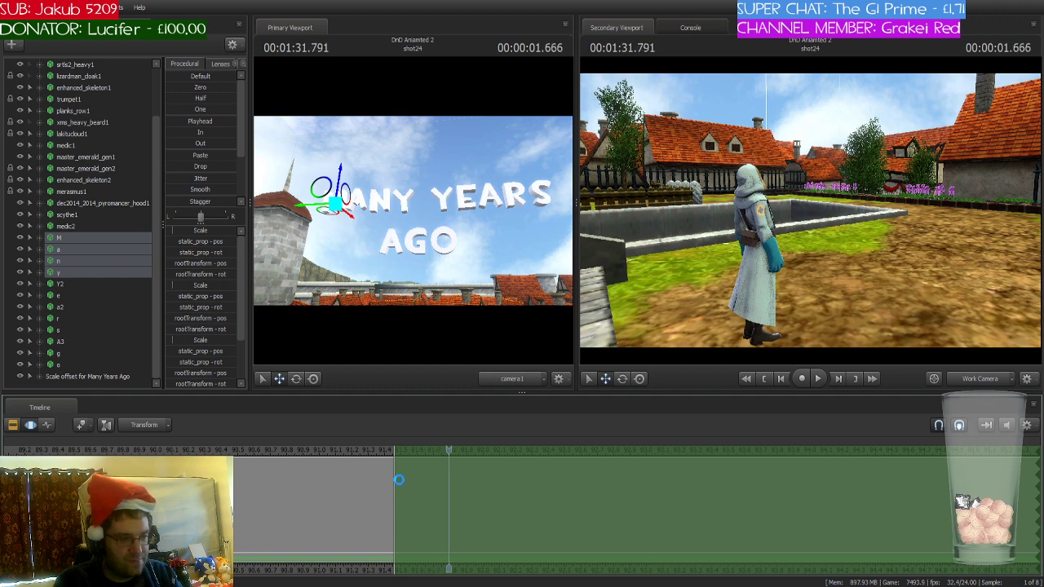
drag(402, 478, 453, 480)
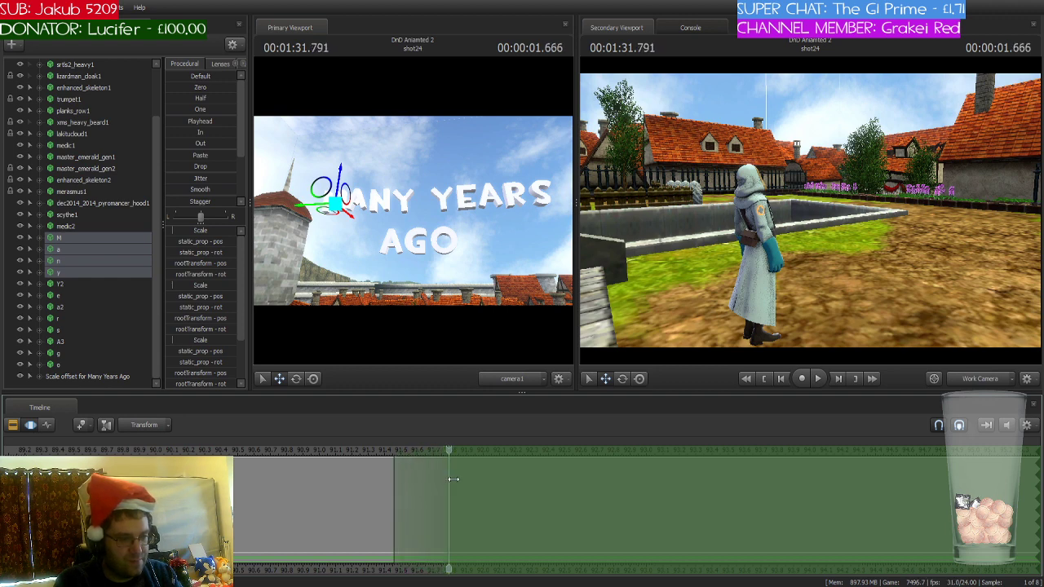
- Select camera1 and reframe it from the sky title to a low view behind the hooded medic for the selected time
scroll(130, 127, up, 2)
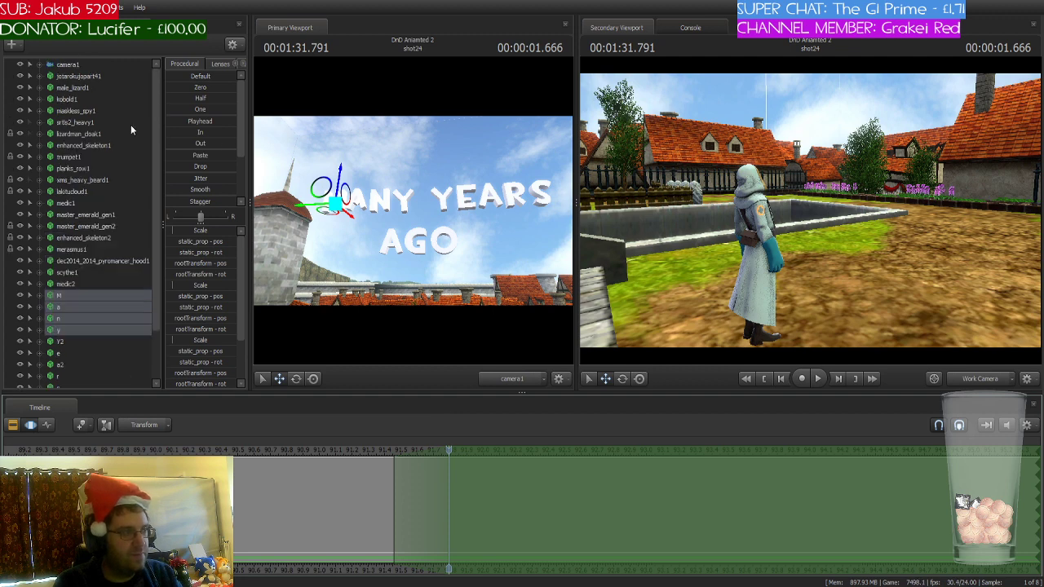
click(88, 62)
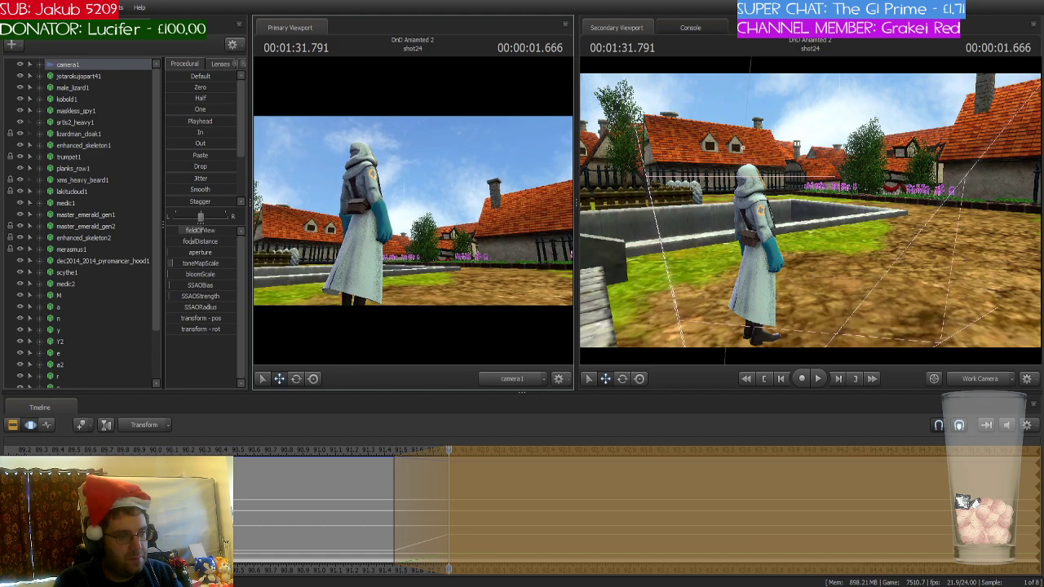
- Play back shot24, place the playhead at 01:33.333 and shift the start of the time selection's falloff to that time
click(433, 464)
drag(448, 451, 362, 463)
key(space)
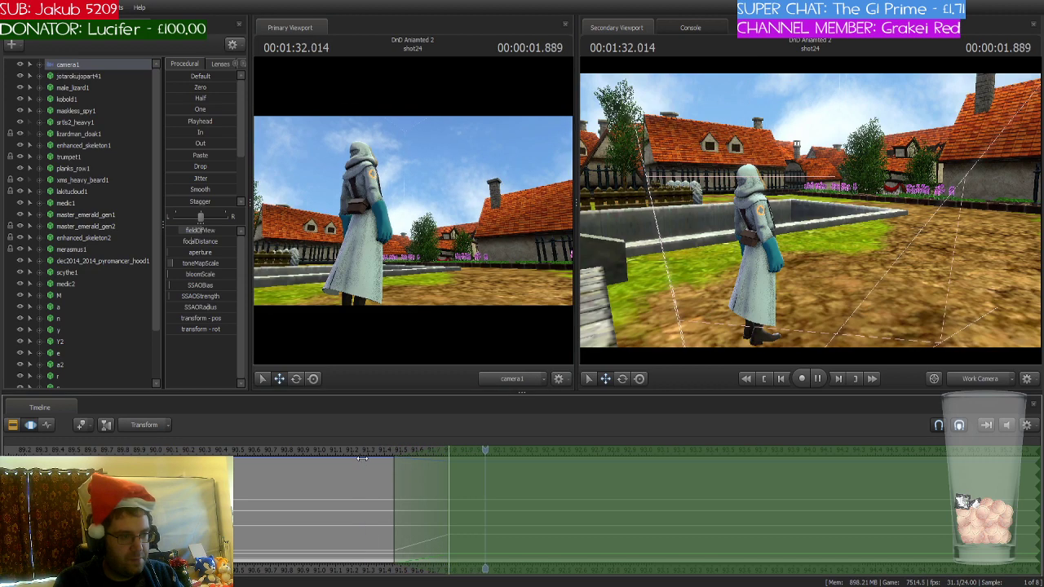
key(space)
scroll(690, 463, up, 3)
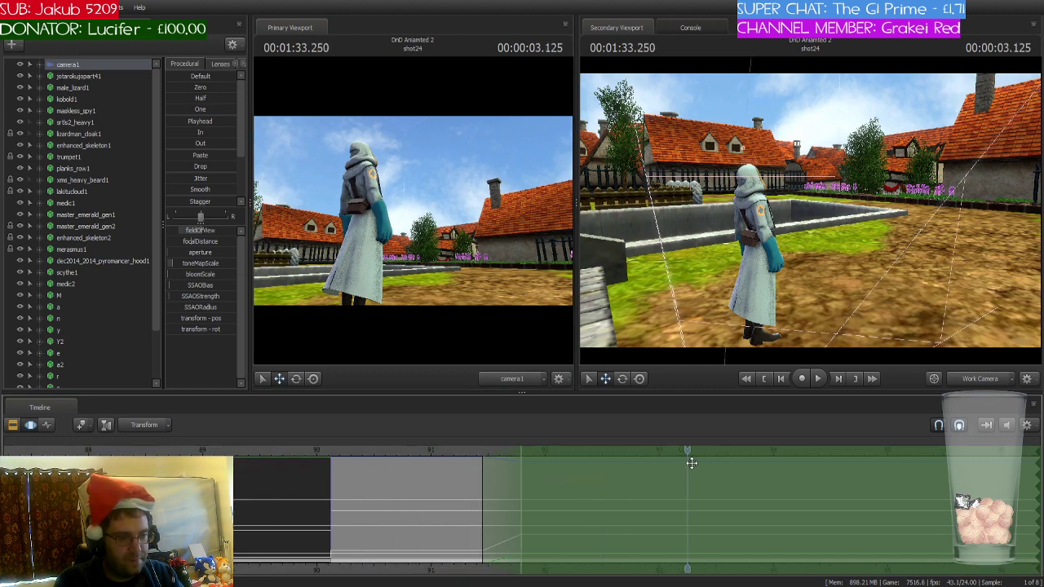
middle_drag(686, 571, 592, 446)
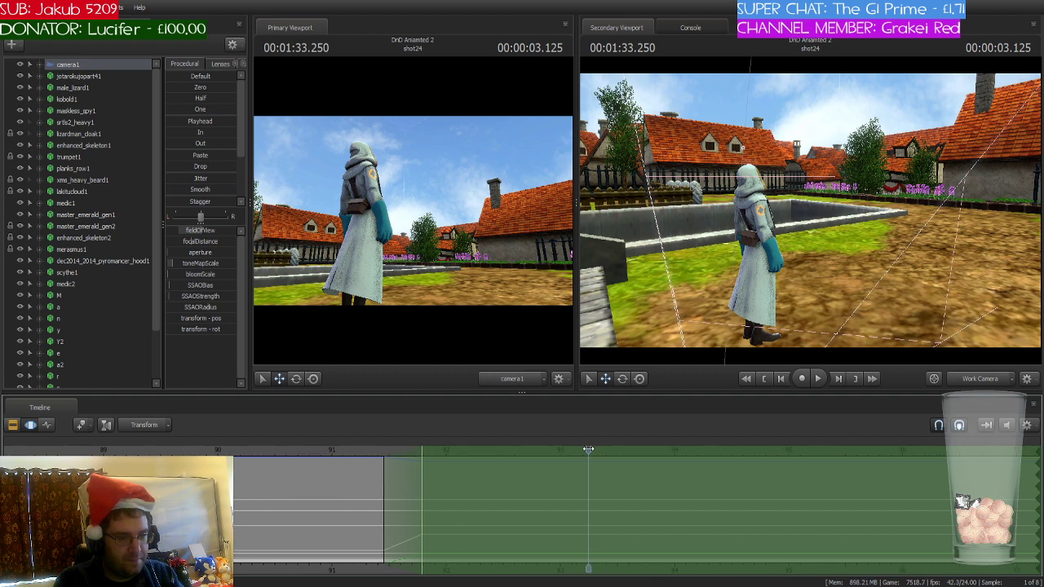
mouse_move(588, 449)
mouse_down()
mouse_move(650, 450)
mouse_move(598, 466)
mouse_up()
drag(399, 453, 624, 453)
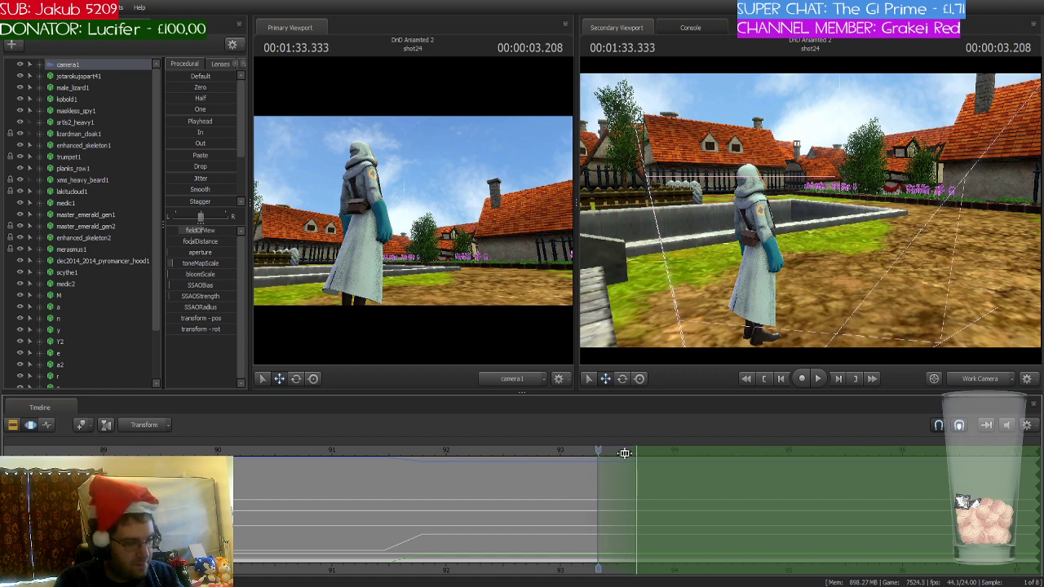
- Select medic2's left upper arm bone and rotate it slightly for the pose at 01:33.666
drag(783, 236, 734, 235)
key(w)
key(d)
click(733, 235)
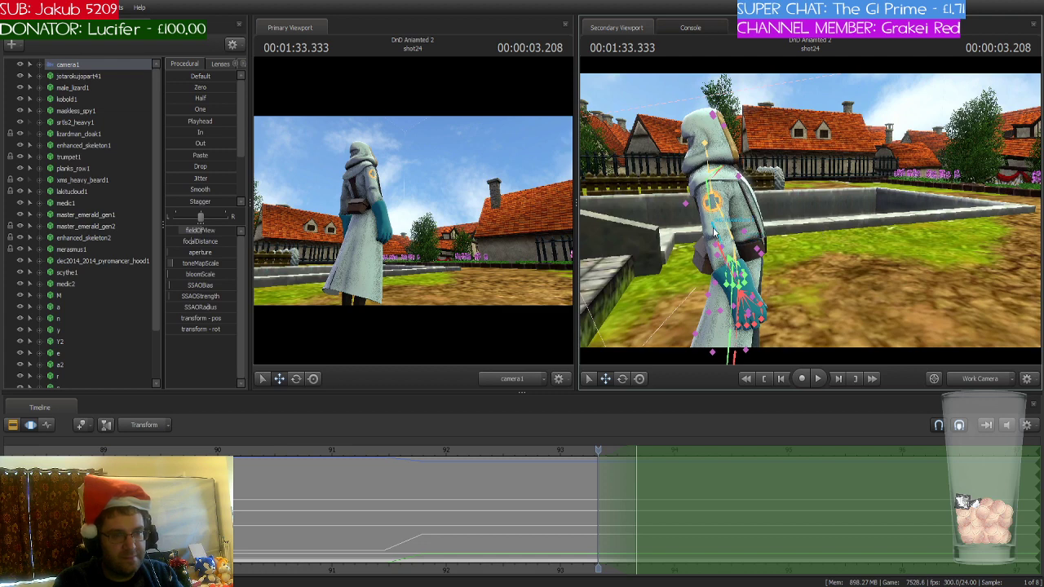
click(713, 232)
click(710, 205)
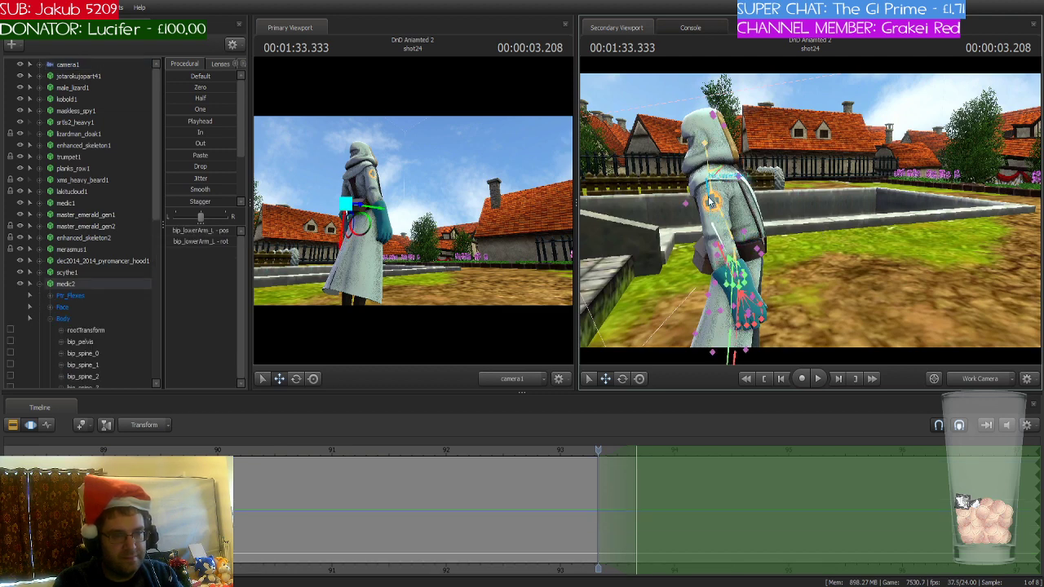
click(685, 196)
key(Up)
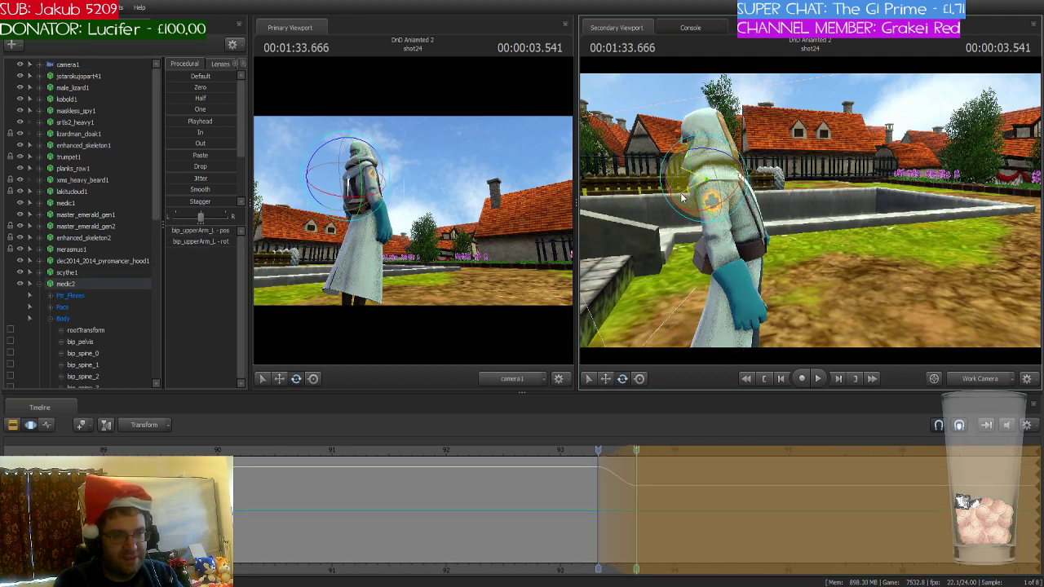
key(Down)
- Rotate medic2's right upper arm so the arm reaches outward at 01:33.666
drag(821, 212, 814, 232)
click(808, 218)
key(Up)
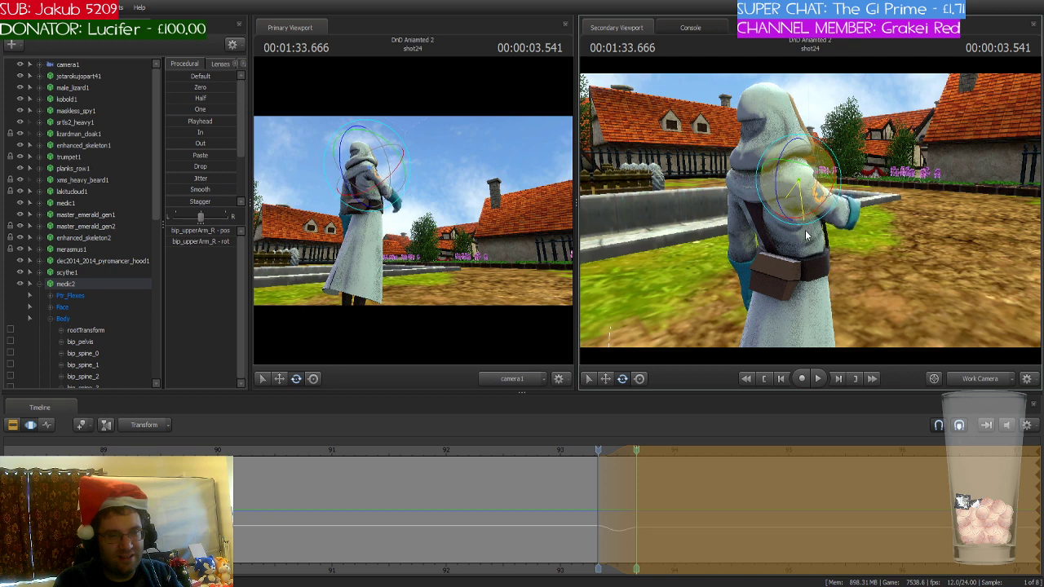
key(Down)
drag(598, 451, 636, 450)
drag(787, 195, 780, 207)
- Bend medic2's right forearm upward and rotate the right hand to face its palm back at 01:33.666
drag(842, 225, 843, 225)
key(w)
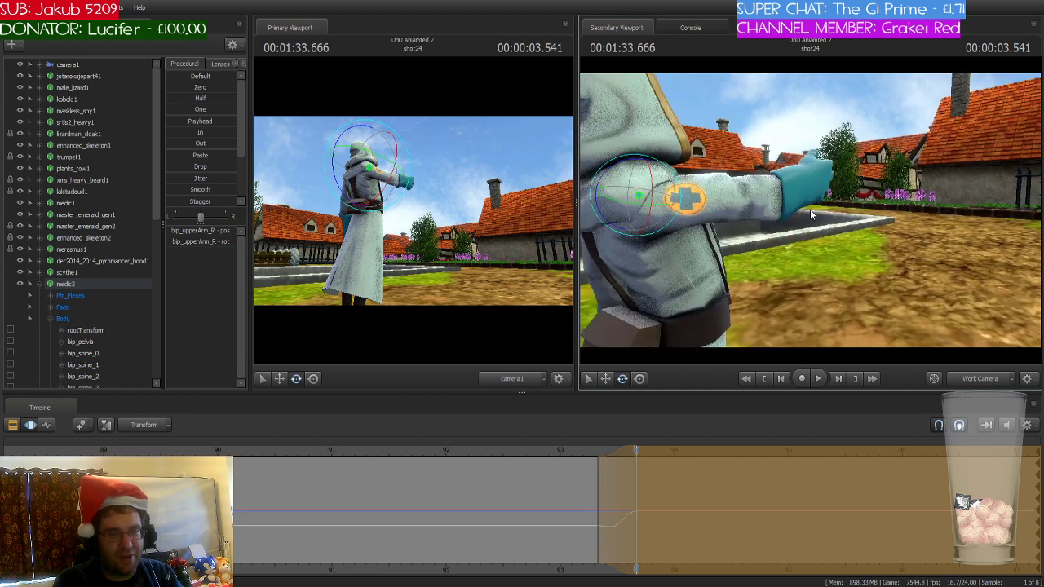
ctrl+click(774, 197)
drag(775, 196, 757, 251)
right_drag(756, 251, 761, 238)
ctrl+click(734, 261)
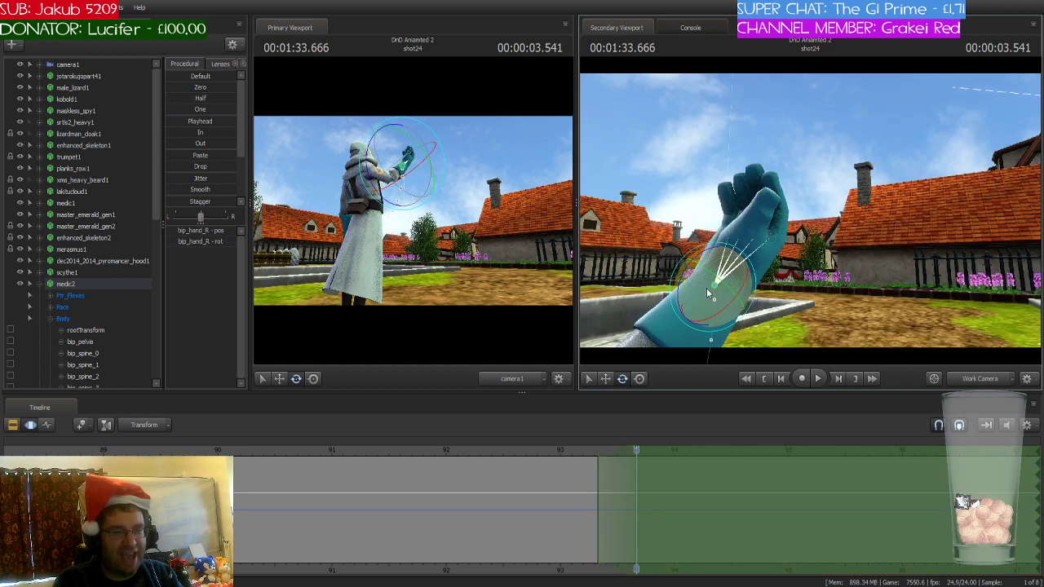
drag(716, 281, 718, 316)
- Rotate the right thumb's joints so the thumb folds across the palm
drag(783, 297, 797, 285)
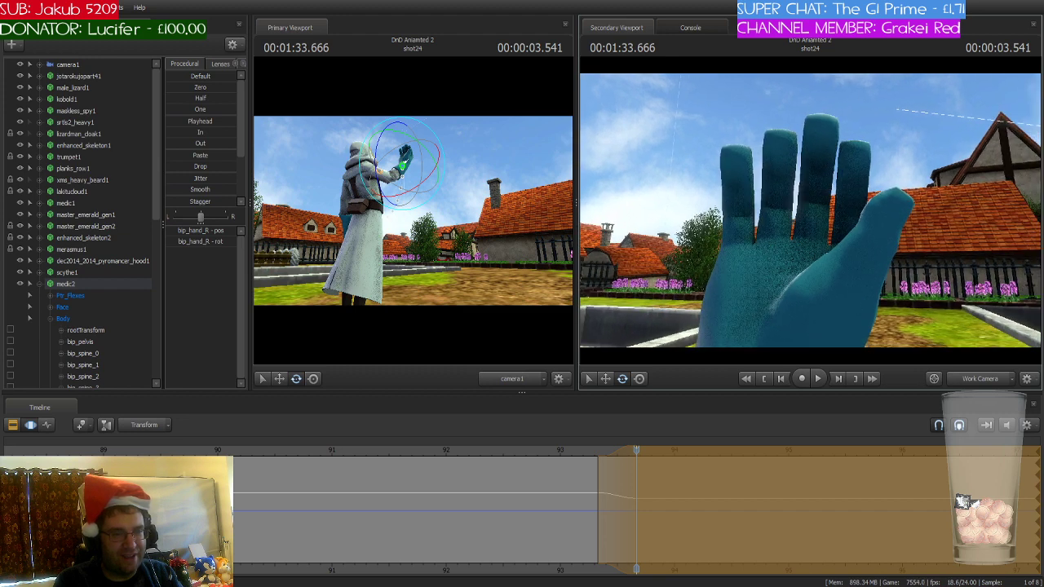
drag(853, 250, 809, 231)
click(827, 244)
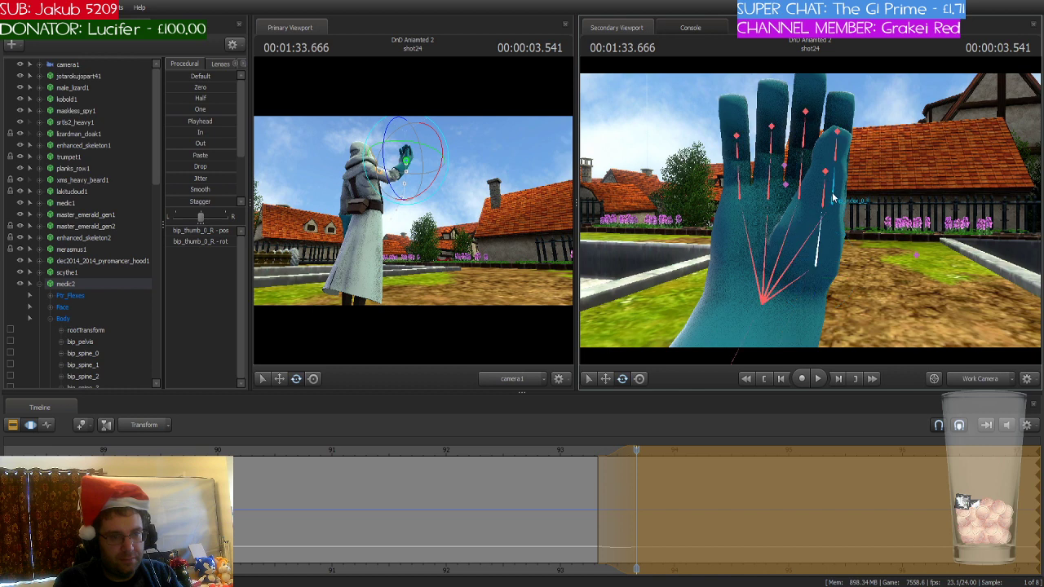
ctrl+click(823, 198)
drag(809, 170, 771, 222)
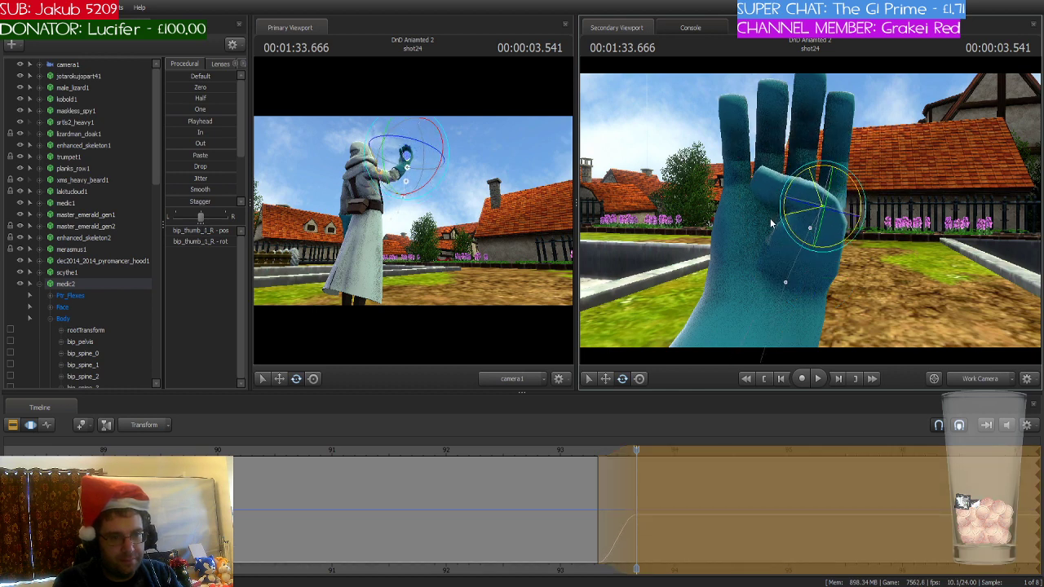
ctrl+click(791, 198)
drag(786, 159, 773, 172)
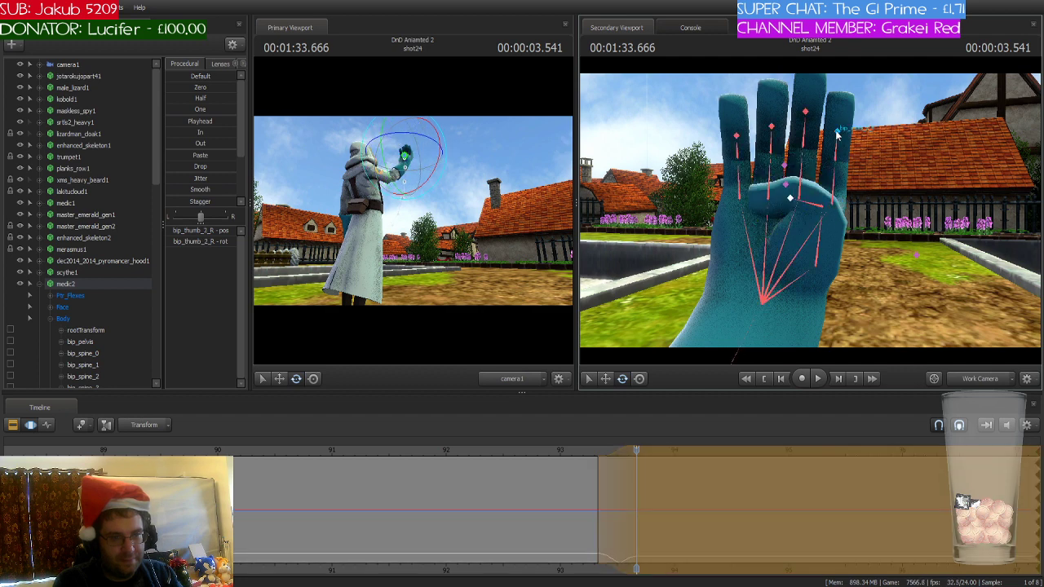
- Select all joints of the right index, ring and pinky fingers and curl them together toward the palm
click(836, 136)
ctrl+click(840, 155)
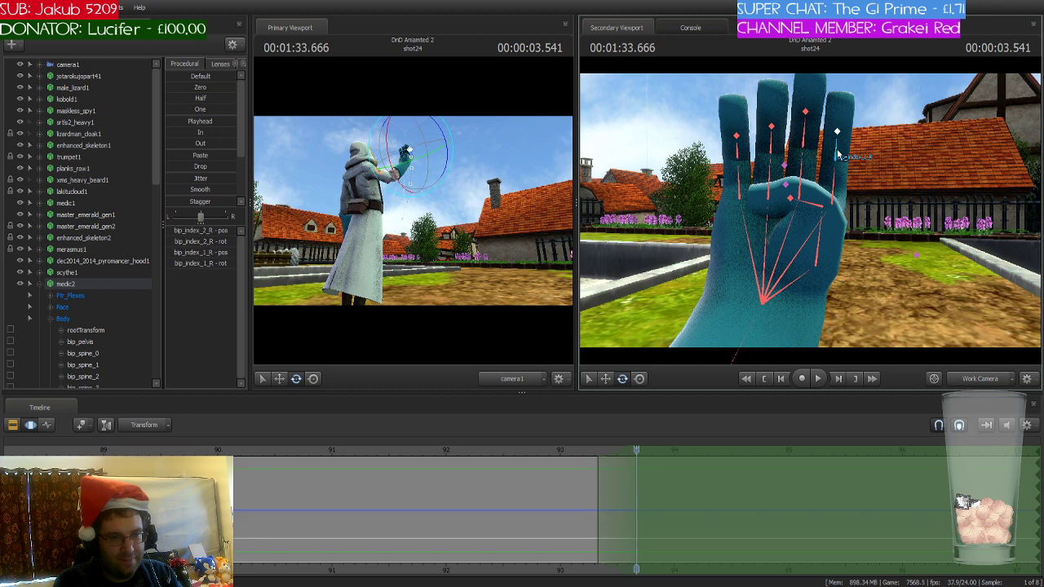
ctrl+click(836, 190)
ctrl+click(771, 127)
ctrl+click(771, 148)
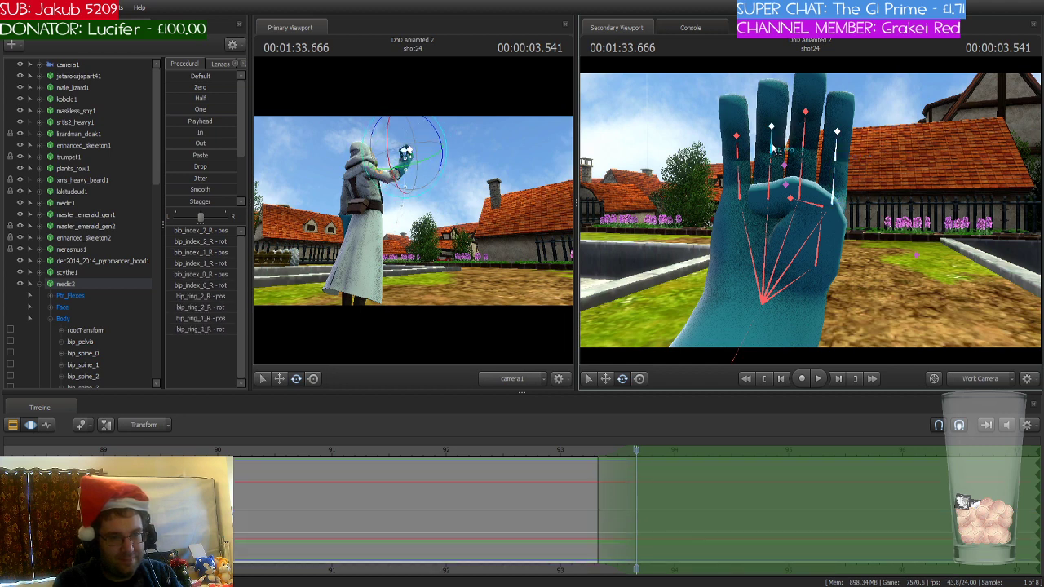
ctrl+click(768, 179)
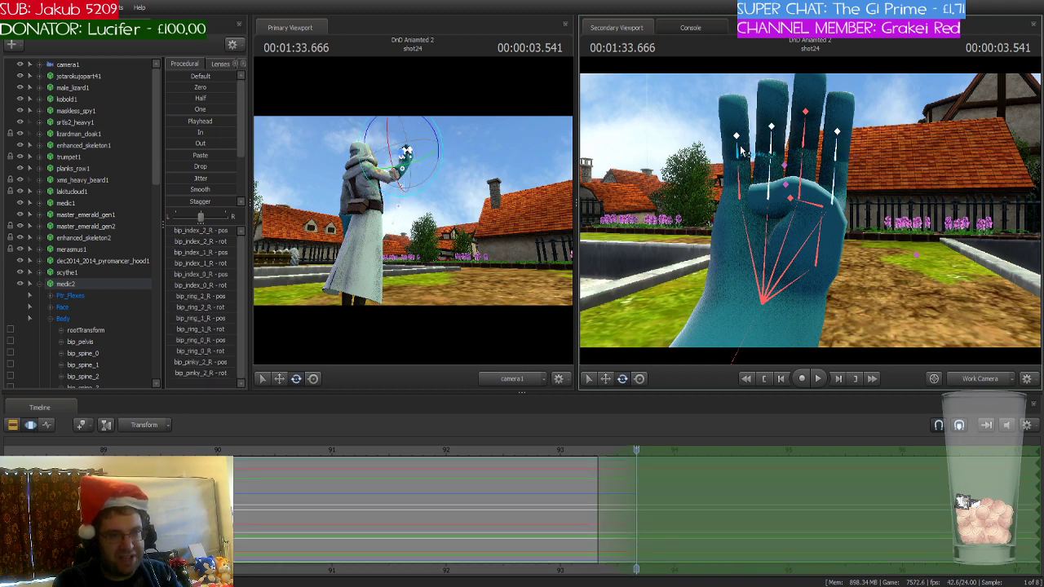
ctrl+click(742, 177)
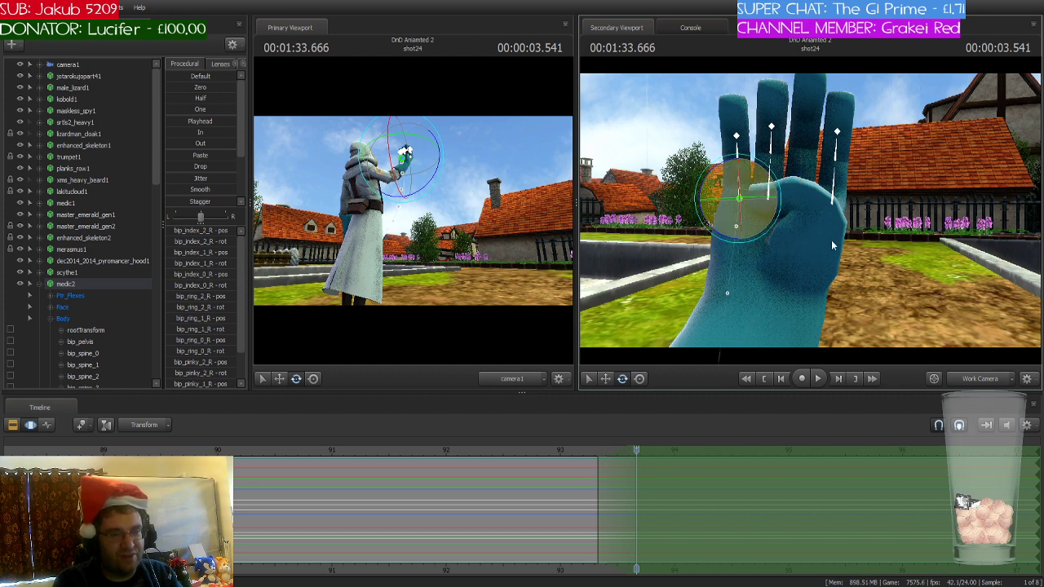
drag(930, 246, 807, 251)
drag(786, 173, 749, 230)
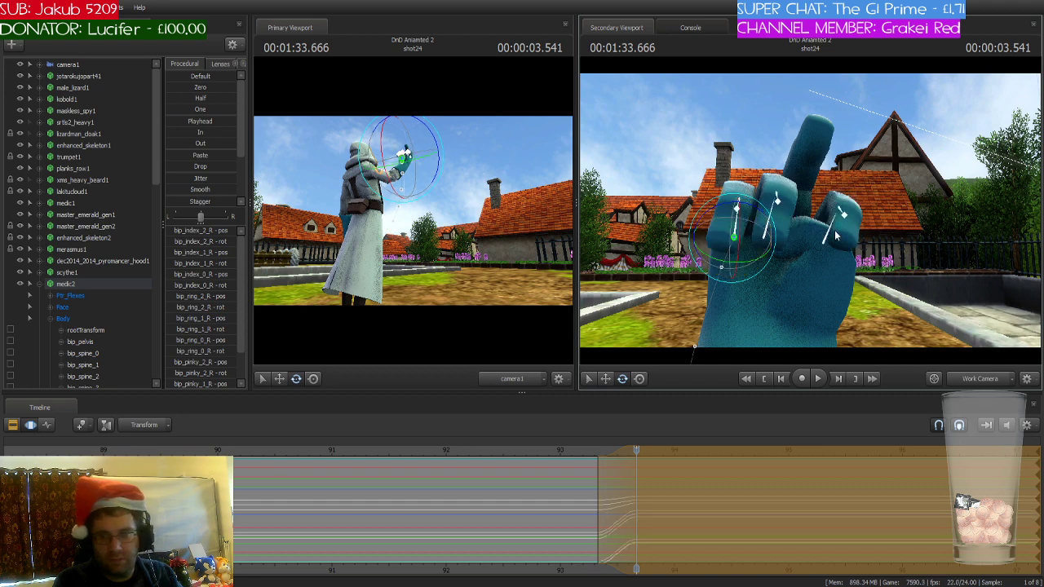
- Adjust the rotation of the right middle finger's base and second joints so the finger stands upright
drag(909, 243, 811, 216)
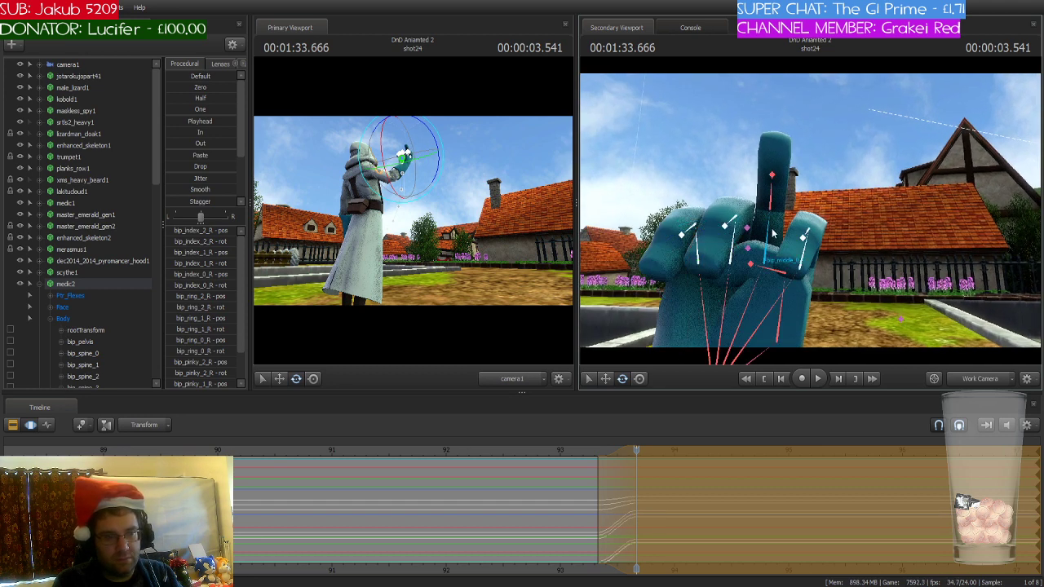
ctrl+click(771, 235)
drag(765, 244, 765, 248)
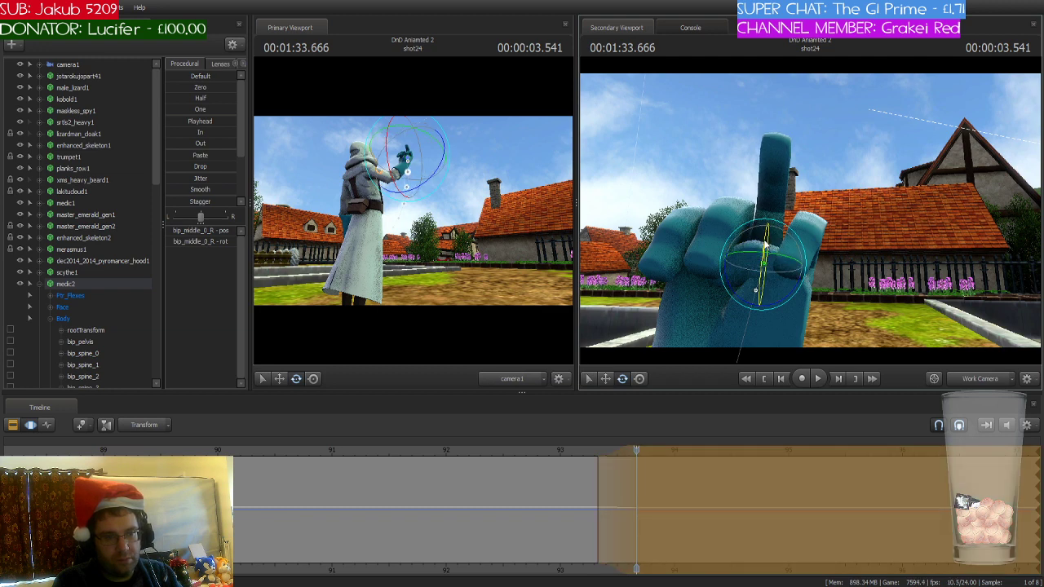
ctrl+click(771, 211)
drag(771, 210, 771, 203)
- Play back shot24 from its start to review the raised-arm gesture
drag(849, 218, 832, 212)
key(s)
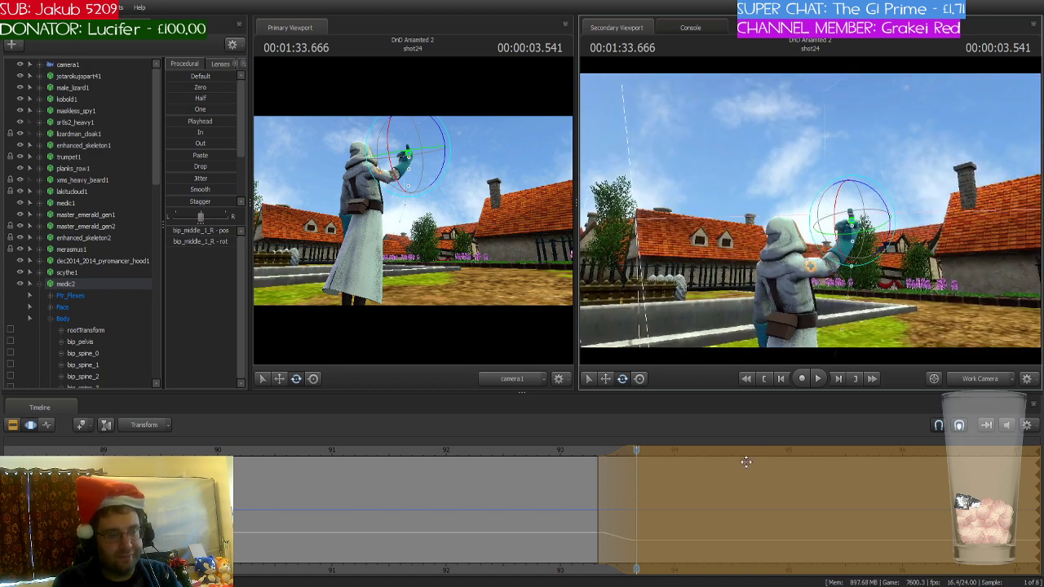
click(740, 464)
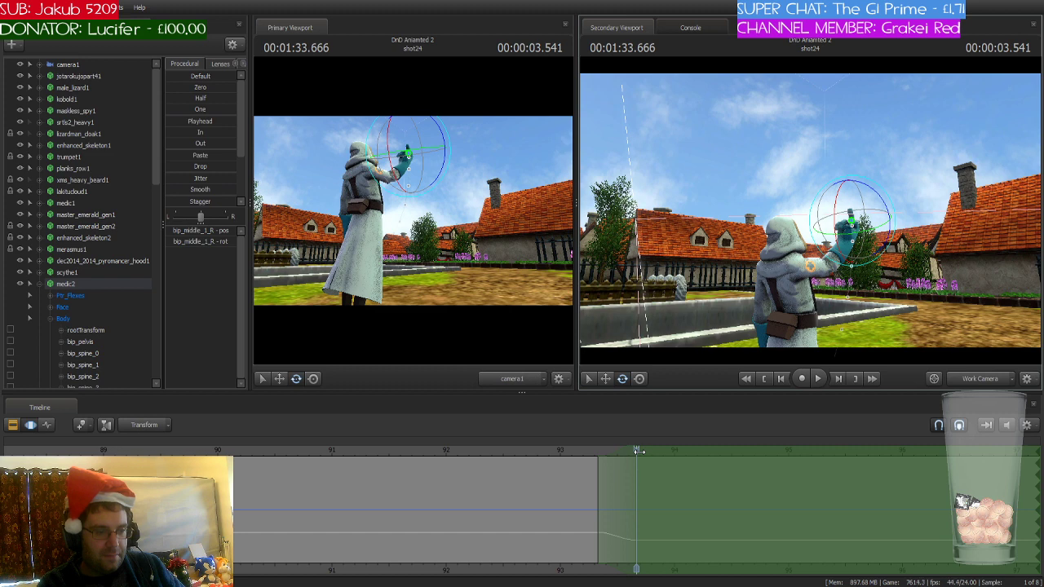
drag(638, 450, 592, 467)
drag(480, 474, 300, 474)
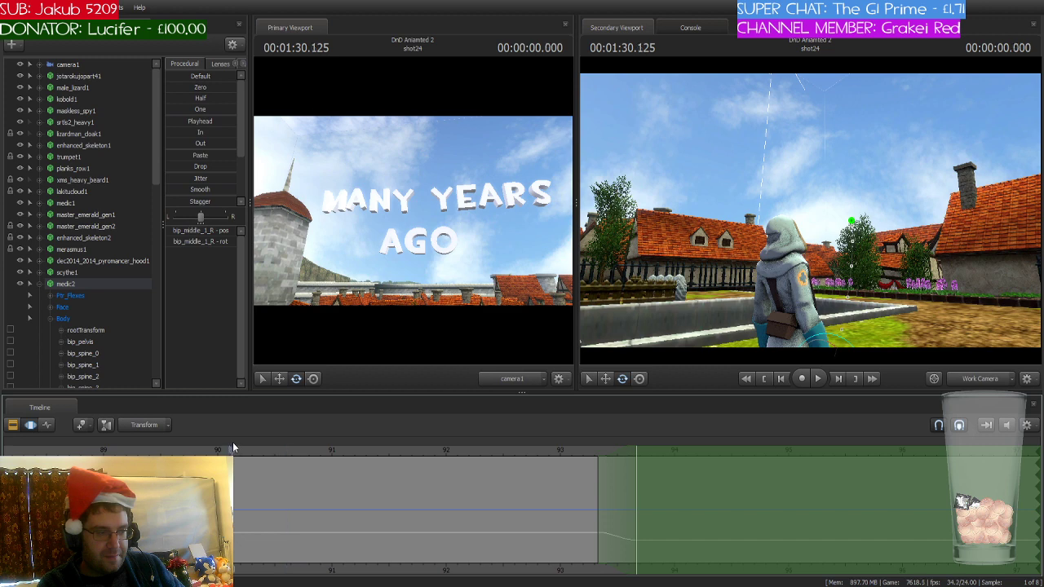
key(space)
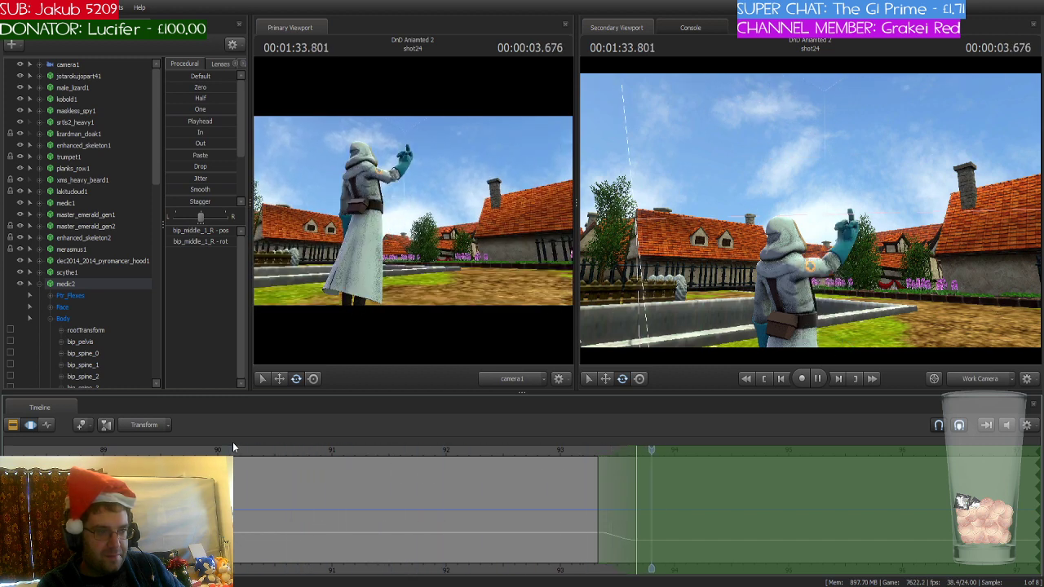
- Move the playhead to 01:34.000 and start the time selection there without a falloff
drag(775, 471, 731, 472)
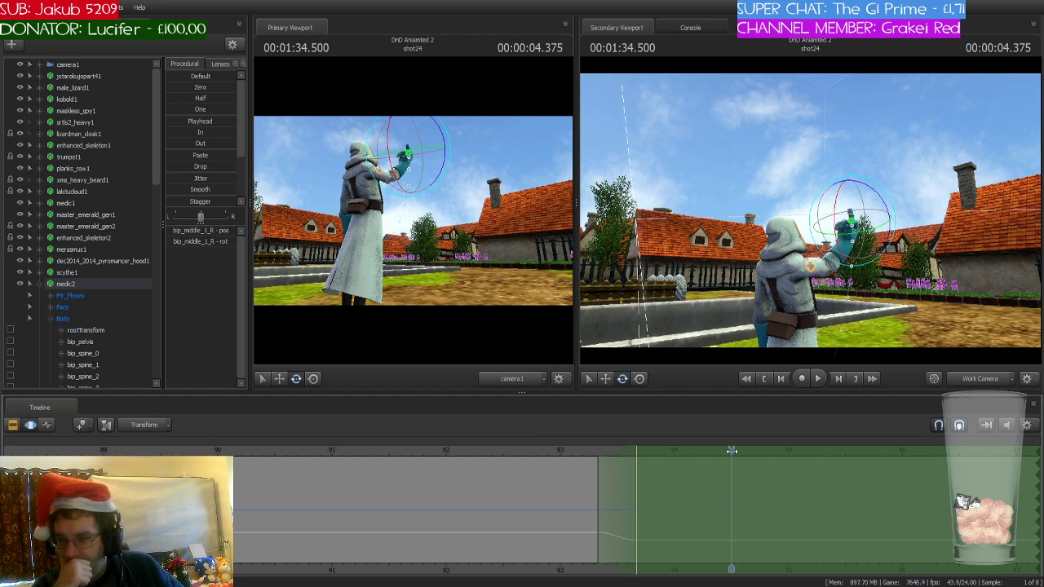
drag(731, 450, 674, 461)
drag(599, 473, 676, 470)
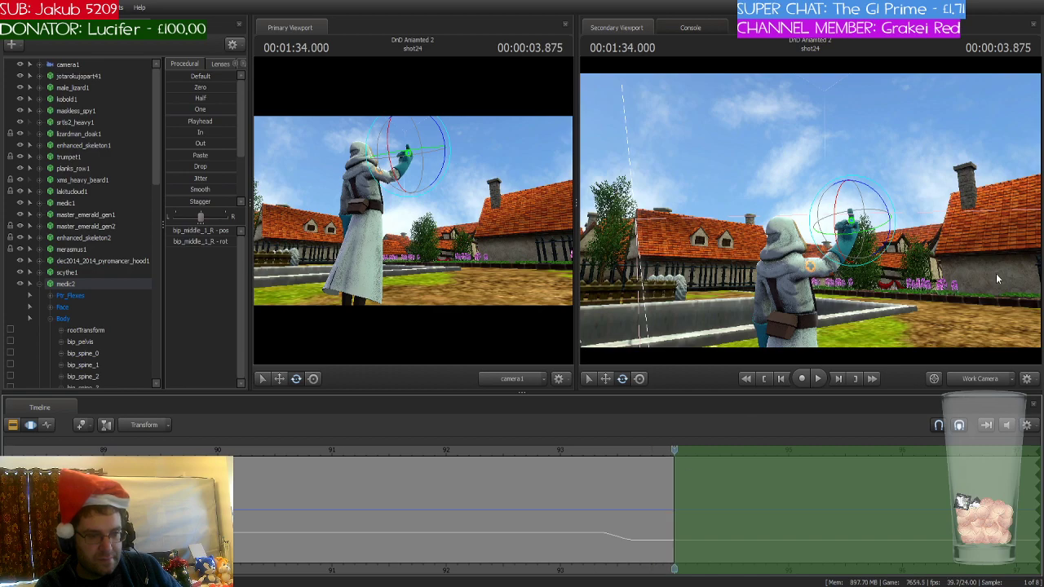
- Switch to the Clip Editor, split shot24 at 01:34.000 and select the shot after the cut
drag(996, 279, 998, 351)
key(s)
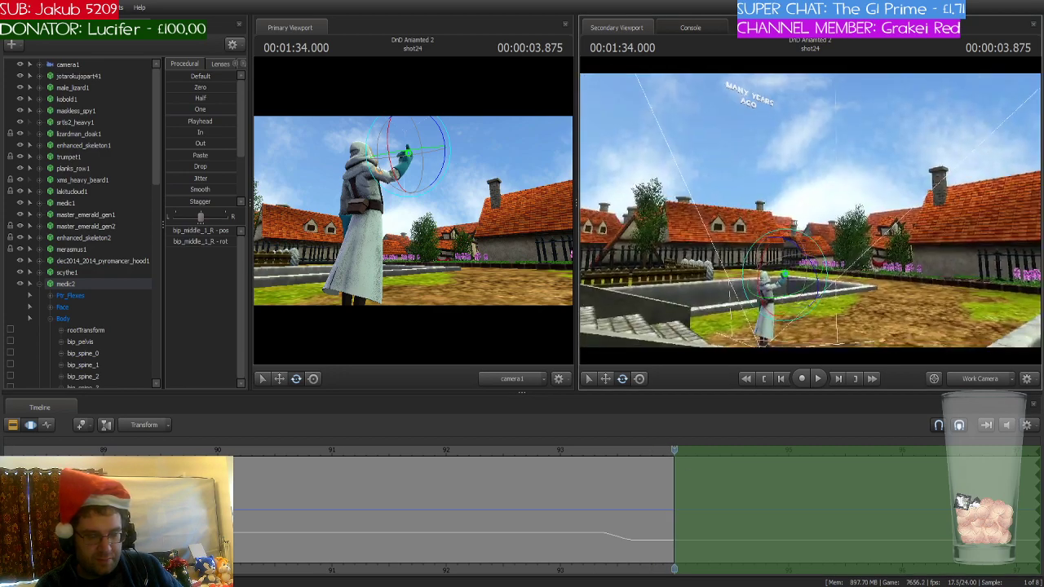
drag(810, 210, 809, 210)
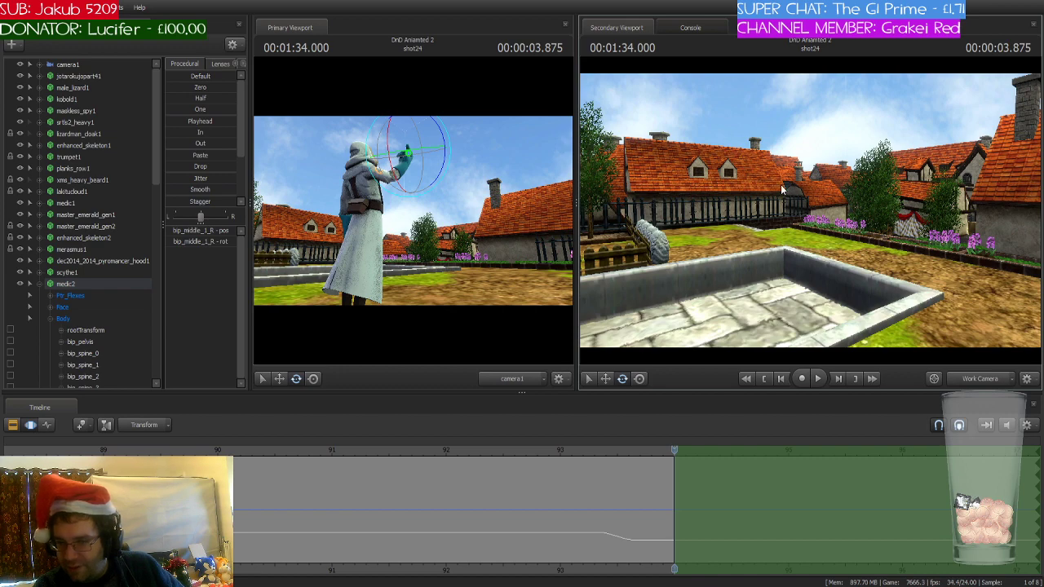
drag(781, 184, 780, 158)
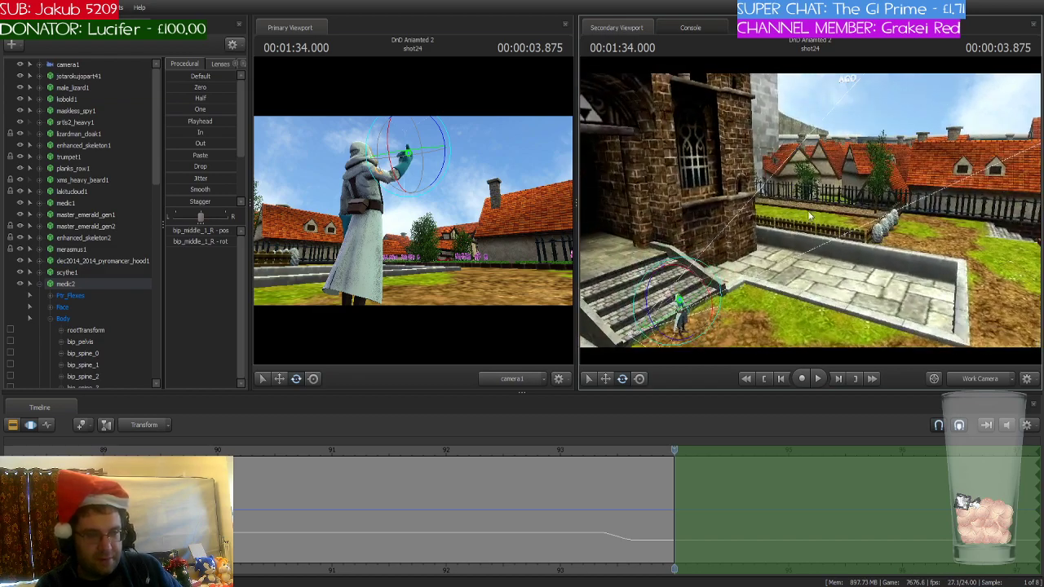
click(14, 426)
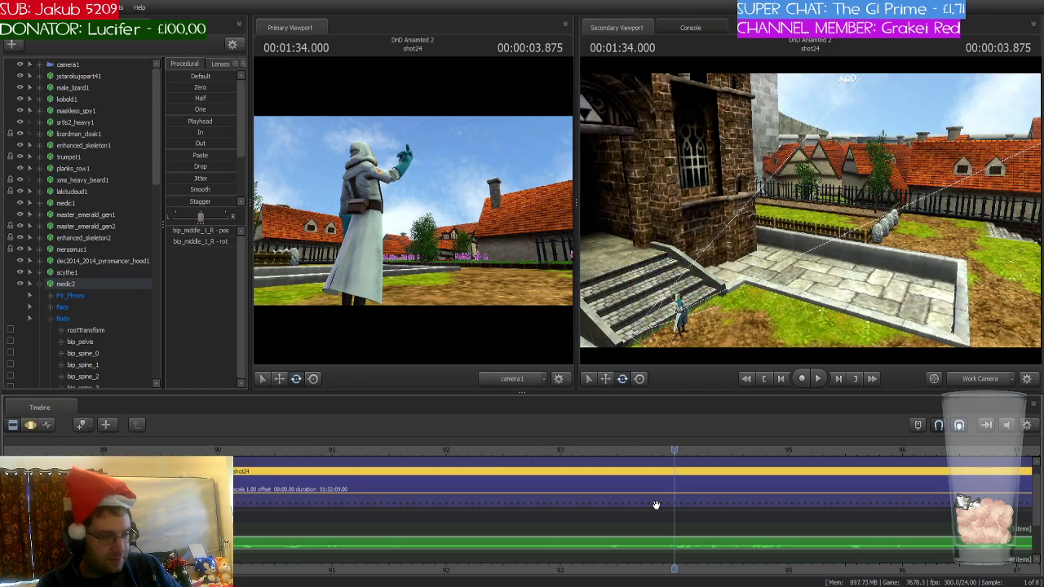
key(ctrl+k)
click(705, 487)
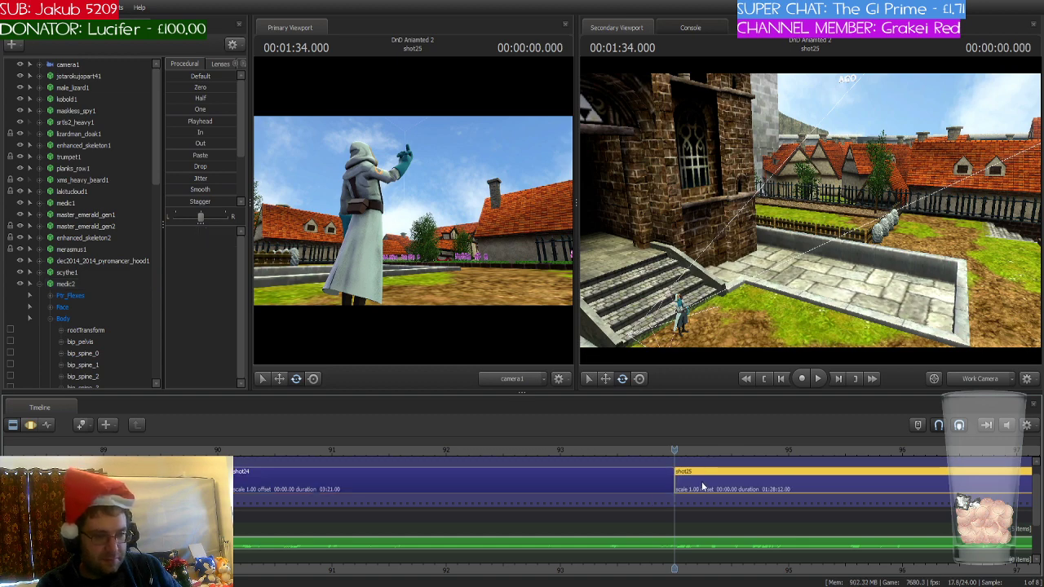
- Delete the title letter models from M onward and the "Scale offset for Many Years Ago" control from shot25
drag(783, 339, 811, 214)
click(43, 286)
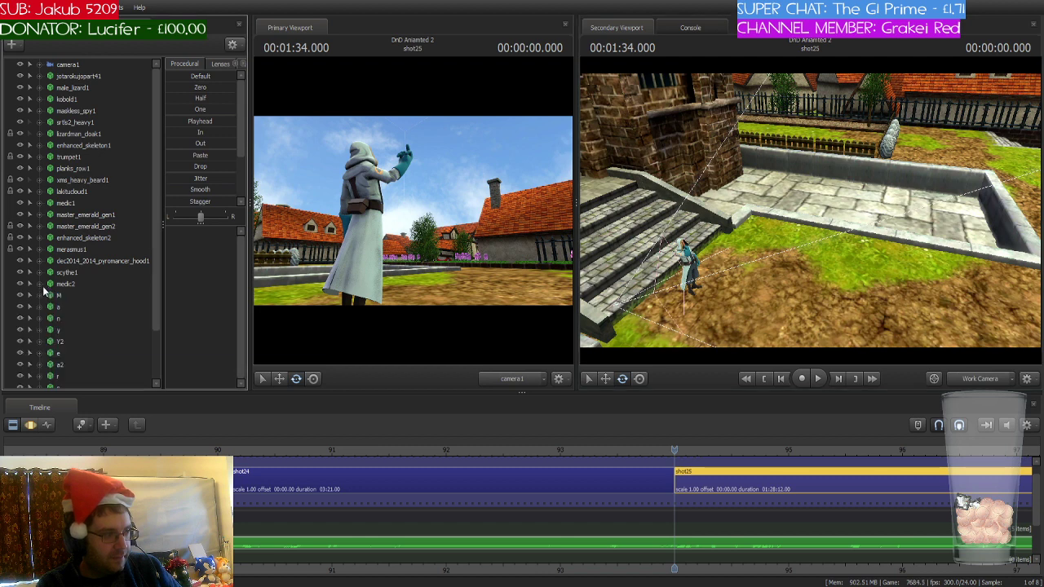
scroll(92, 272, down, 2)
click(66, 239)
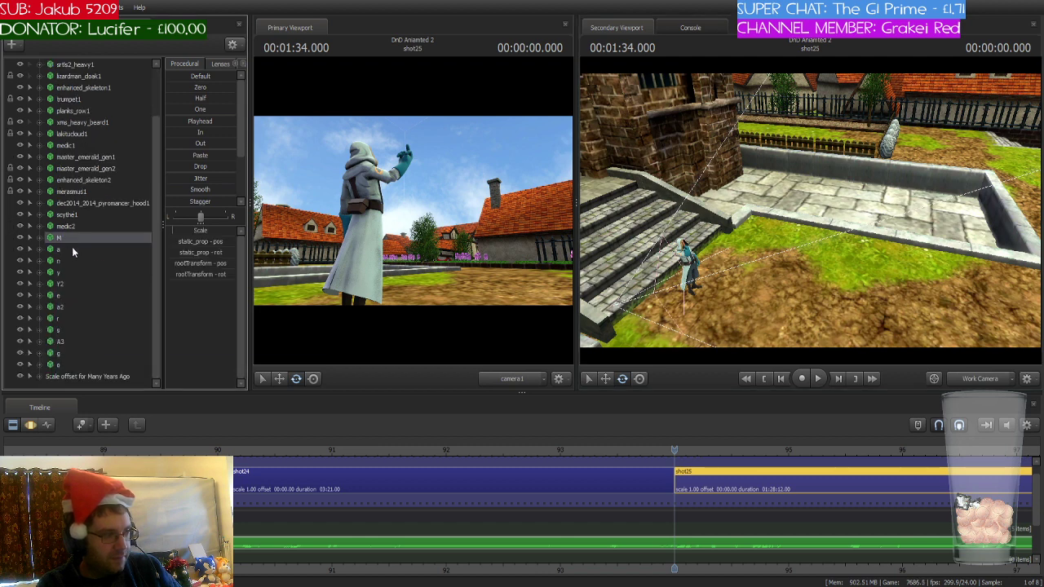
shift+click(88, 376)
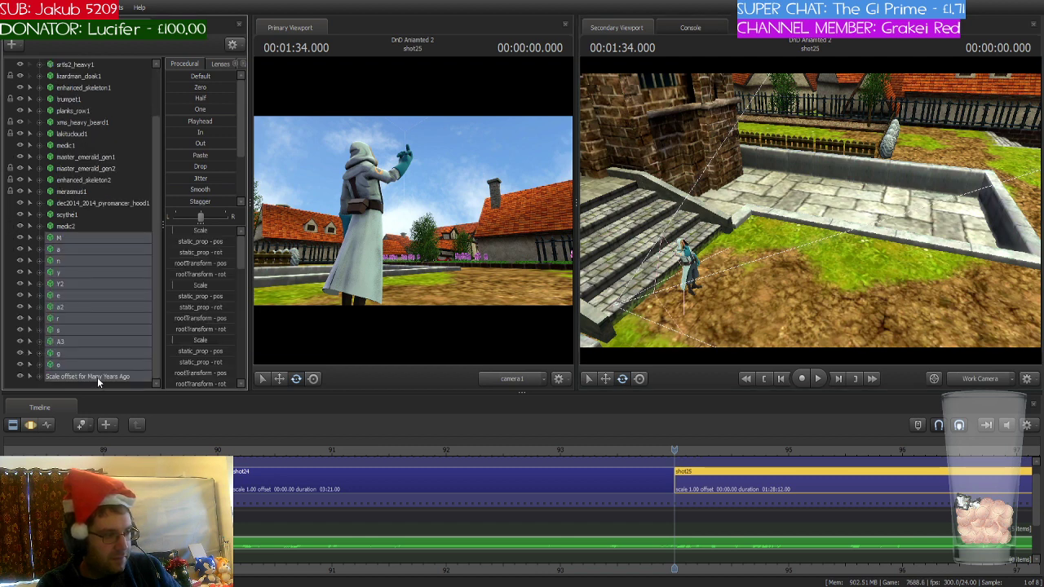
key(Delete)
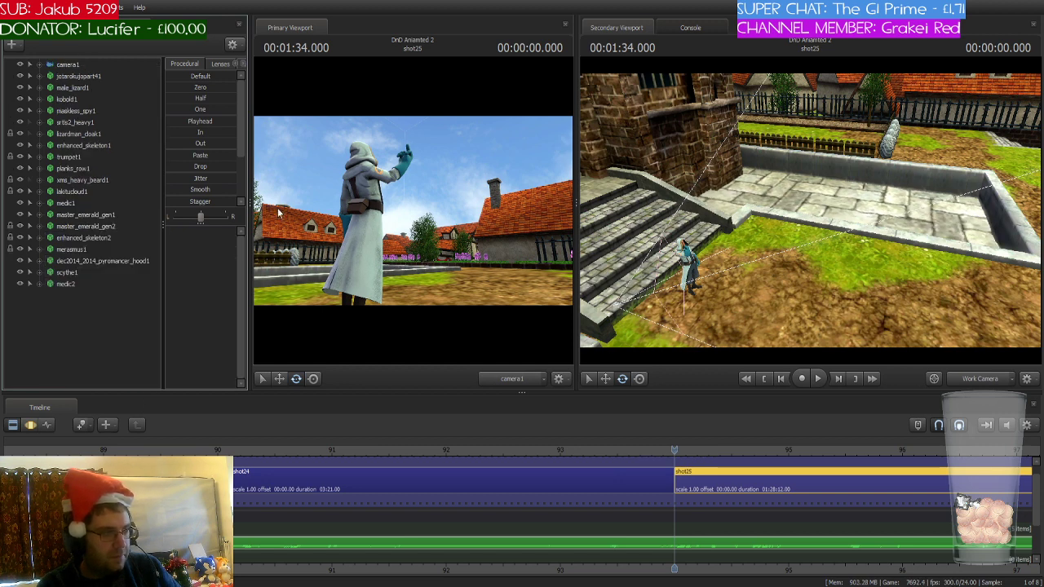
- In the Motion Editor, reposition camera1 high above the town so it looks up at the sky, and save the session
click(30, 425)
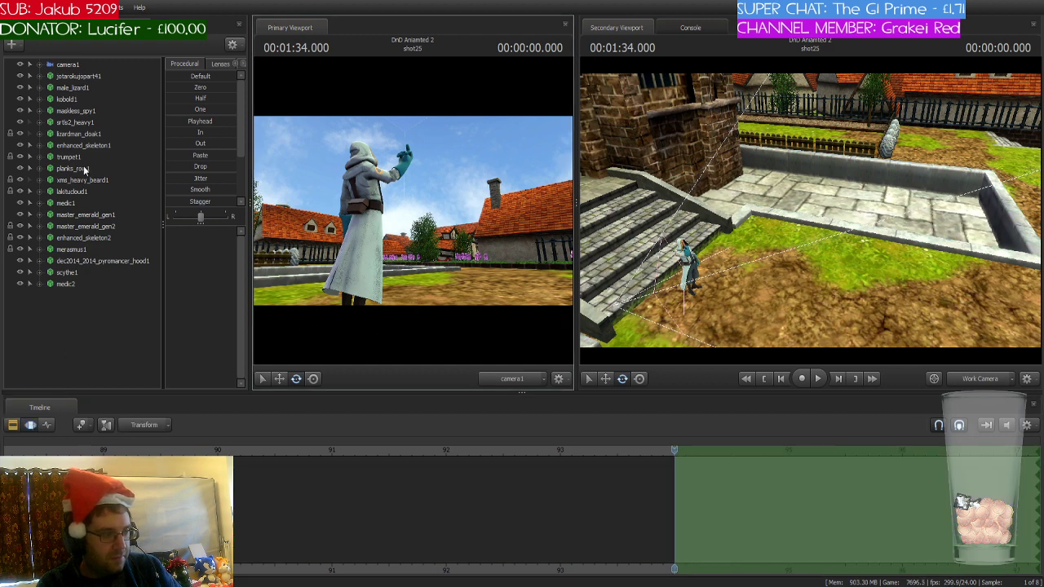
click(75, 65)
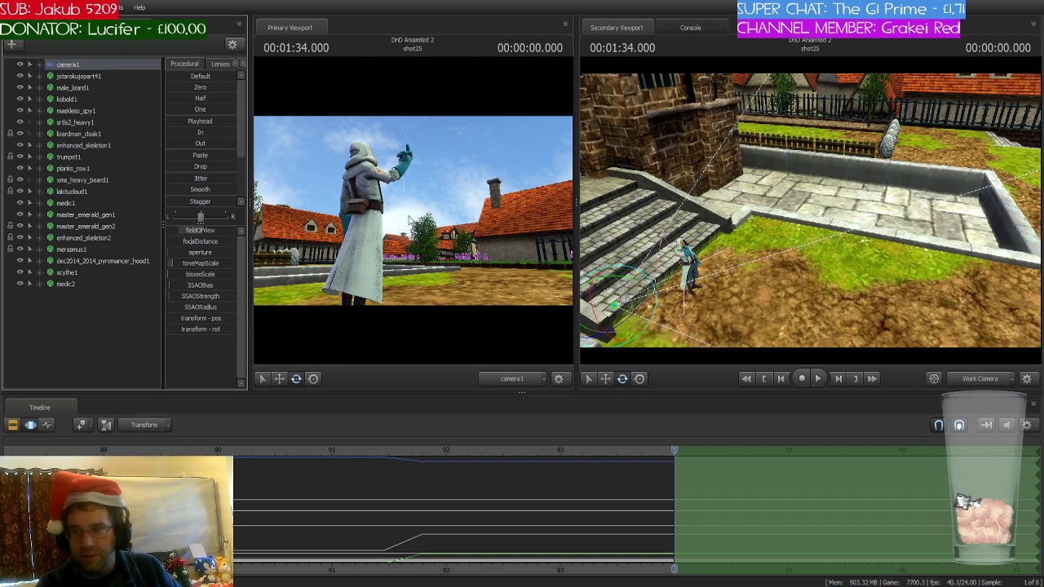
mouse_move(410, 208)
mouse_down()
mouse_move(439, 272)
mouse_move(414, 210)
mouse_up()
drag(783, 212, 866, 145)
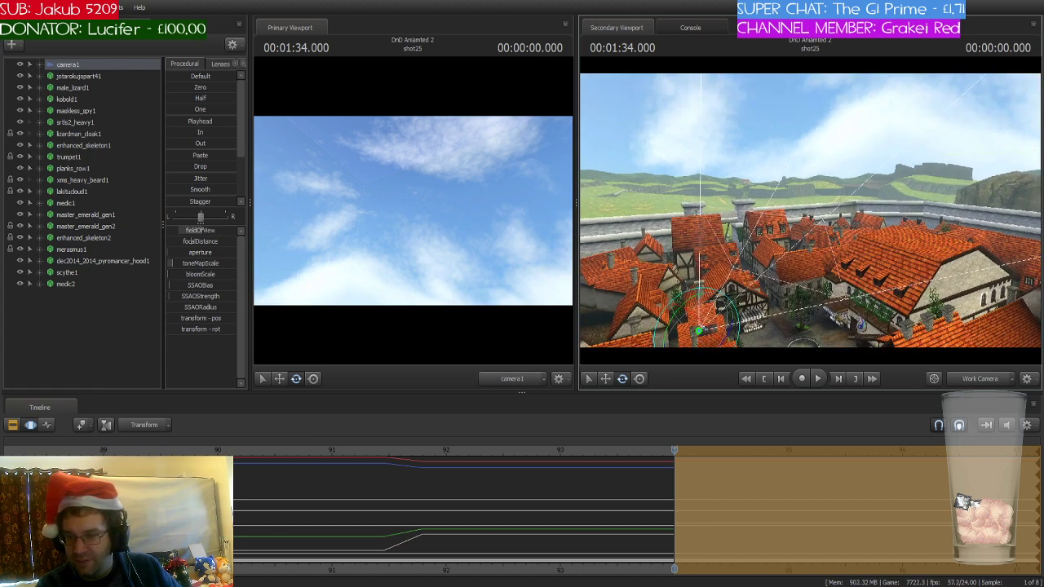
drag(866, 146, 866, 143)
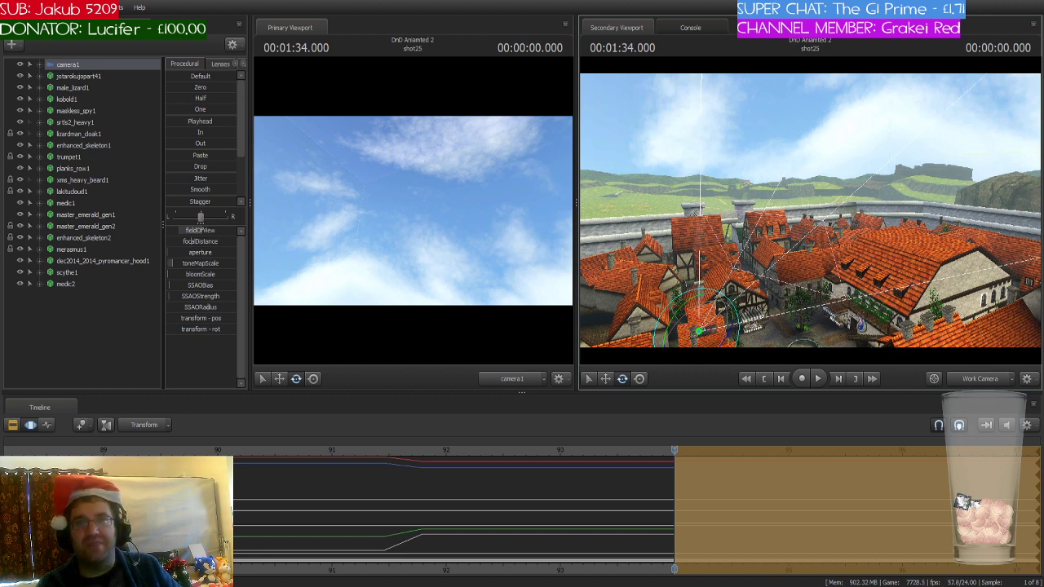
key(w)
drag(866, 144, 843, 142)
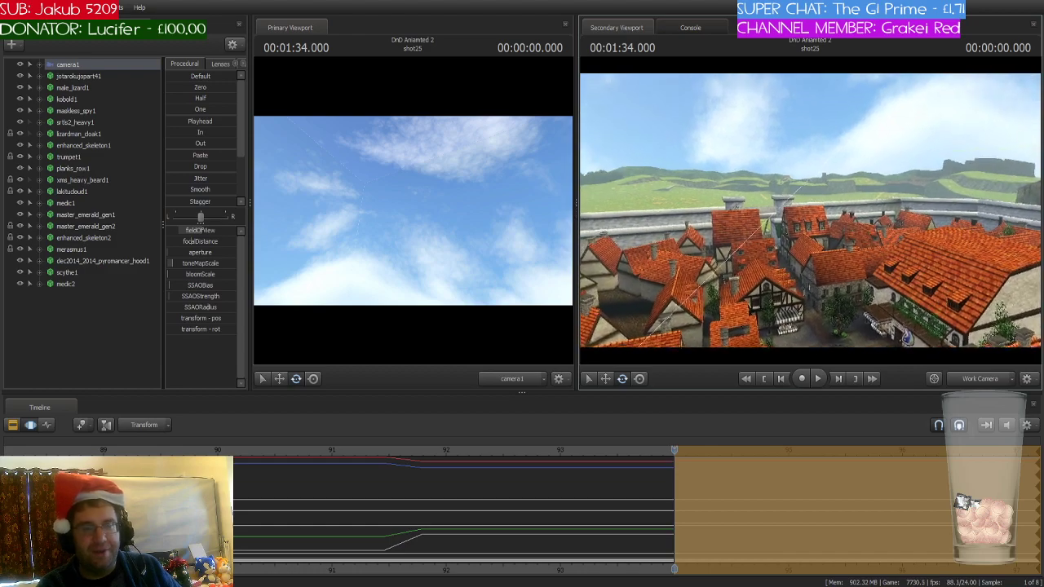
key(s)
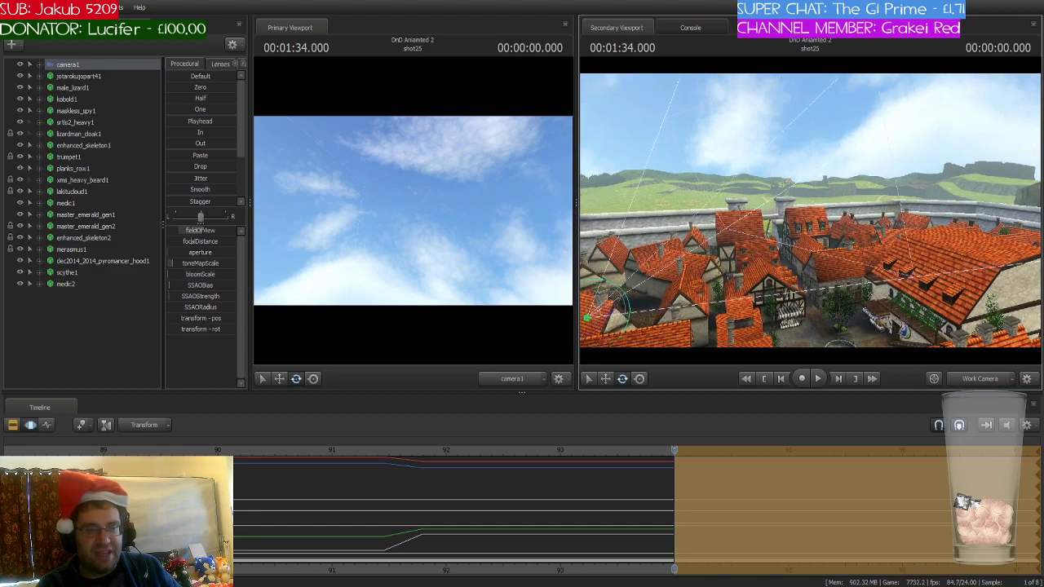
drag(775, 210, 809, 214)
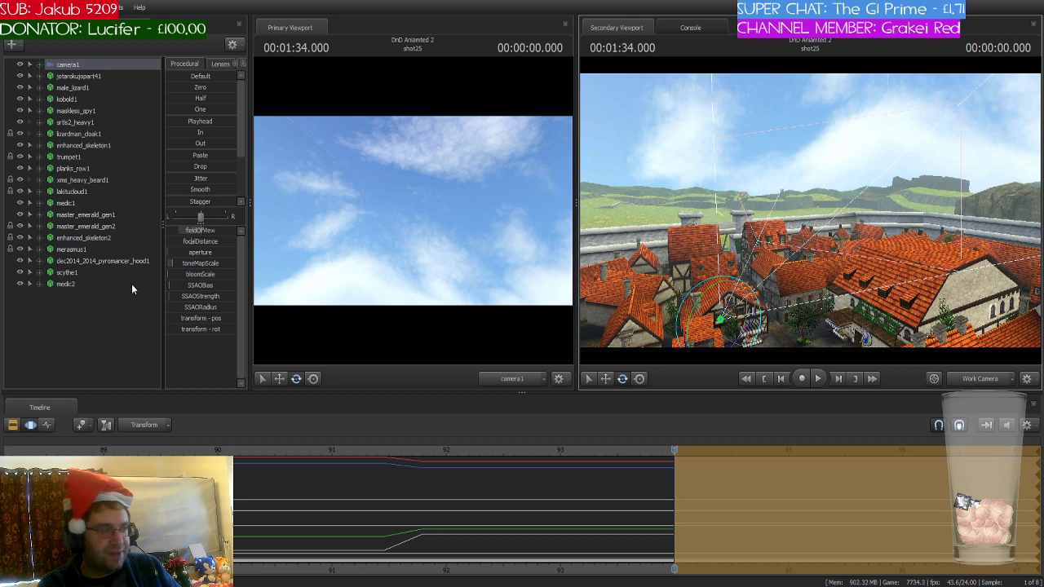
key(ctrl+s)
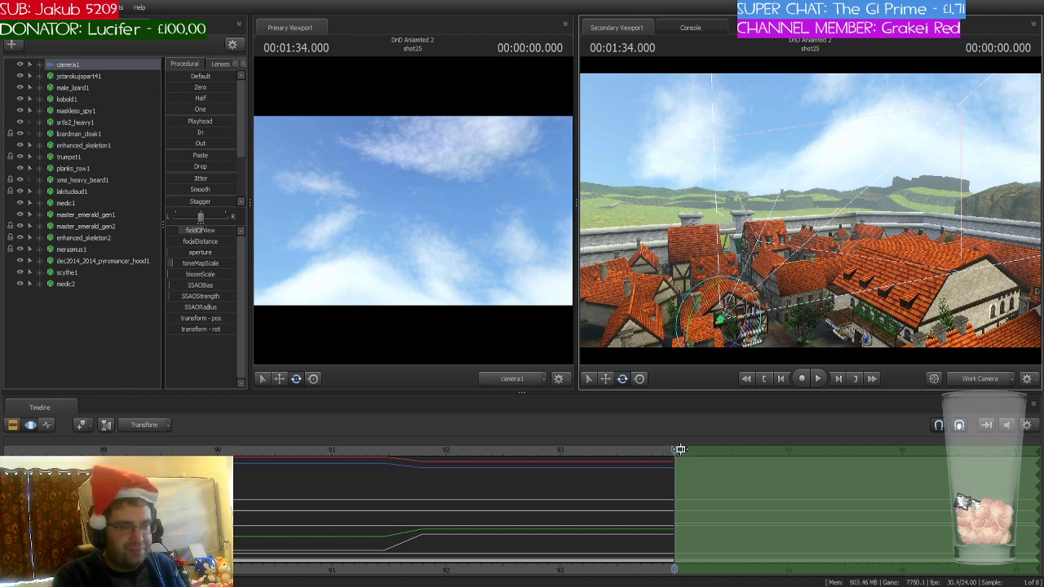
- Add a Heavy model to shot25 and place it above the town's rooftops, facing camera1
drag(822, 168, 780, 213)
key(w)
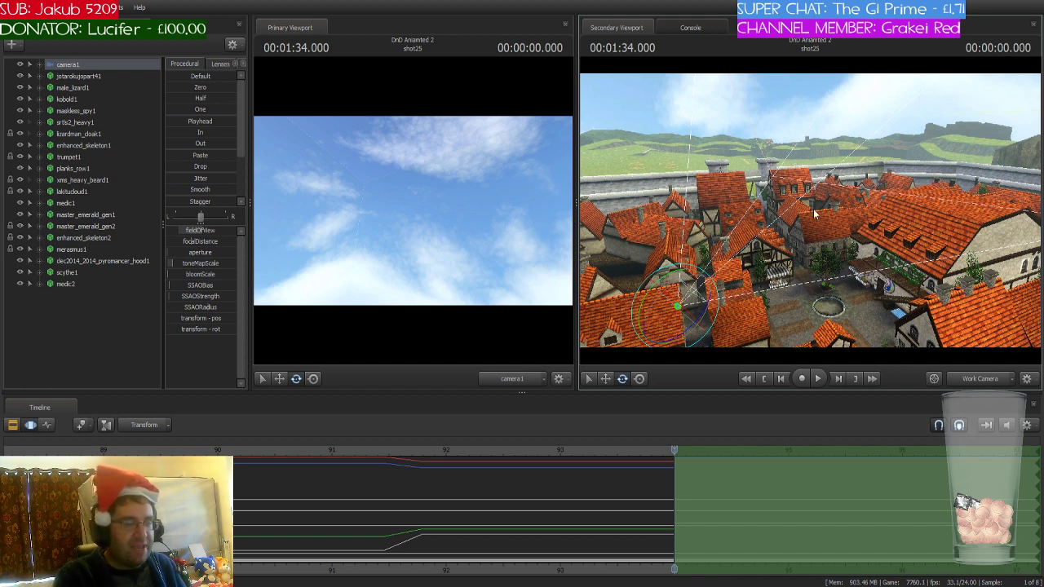
drag(813, 209, 834, 205)
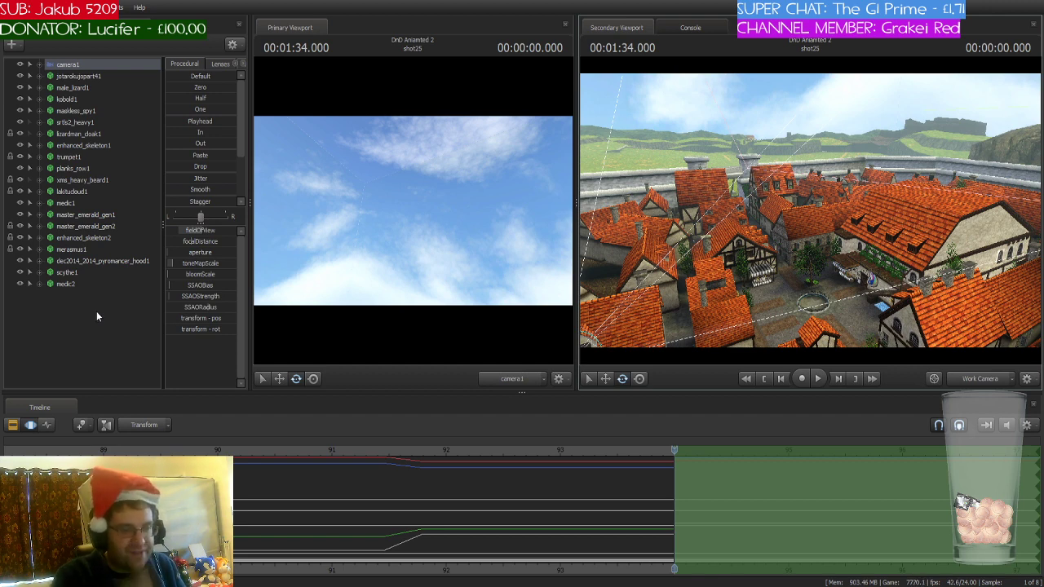
drag(742, 248, 746, 147)
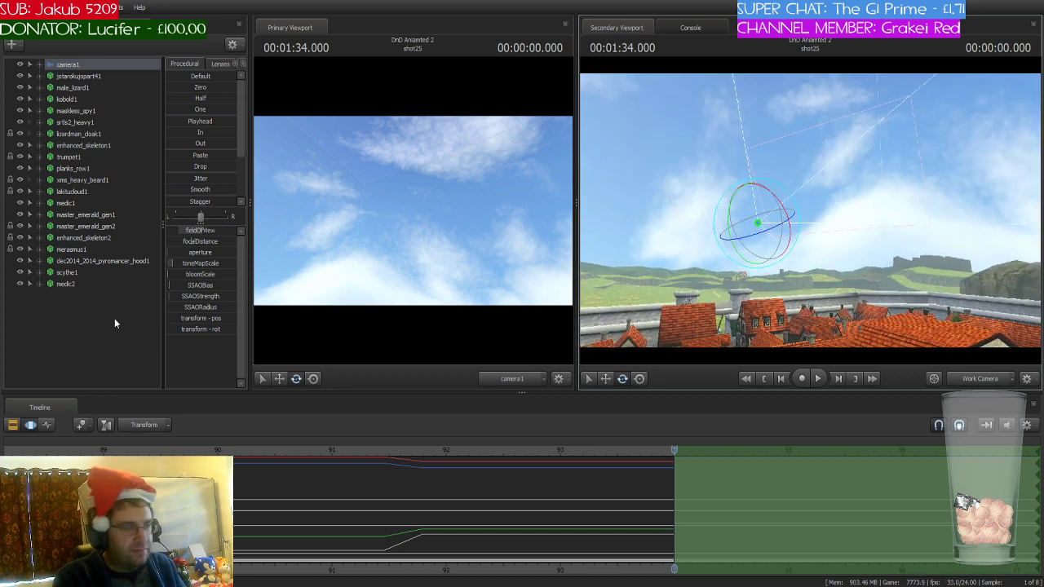
click(67, 307)
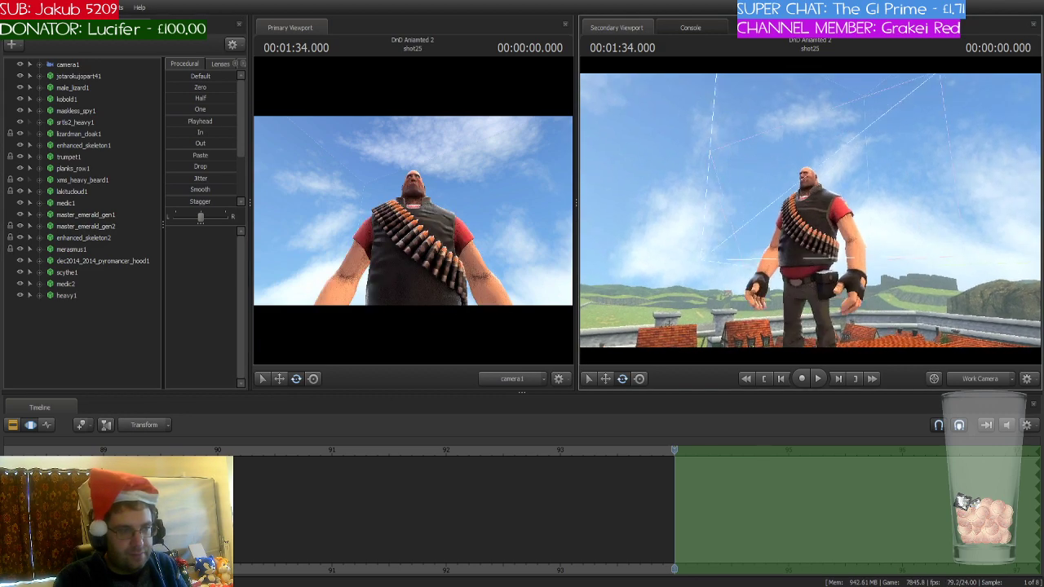
key(w)
mouse_move(810, 210)
mouse_down()
mouse_move(803, 269)
mouse_move(810, 210)
mouse_up()
key(s)
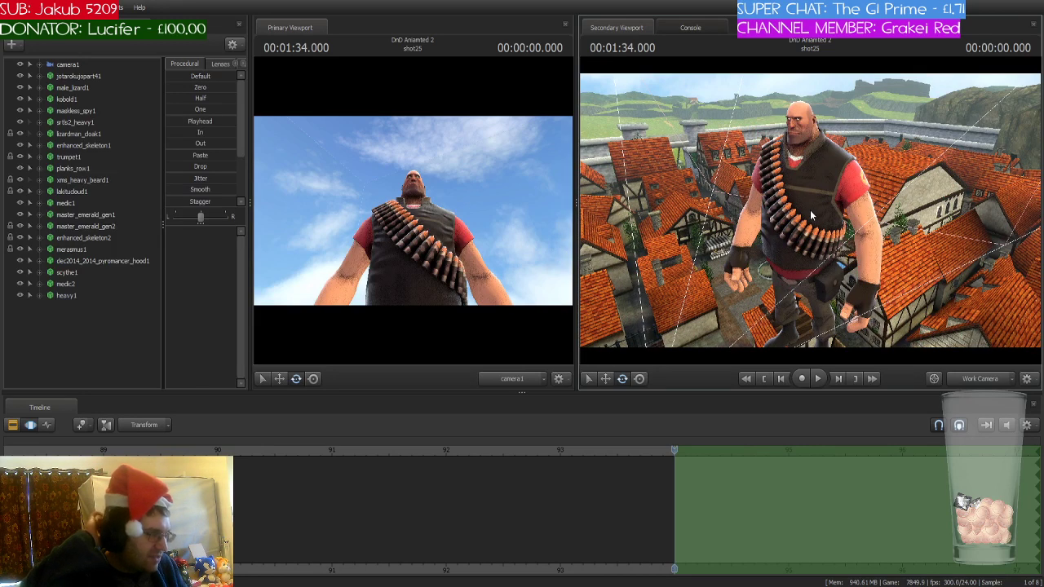
- Switch heavy1 to the blue skin and attach the white xms_heavy_beard model to its face
click(64, 295)
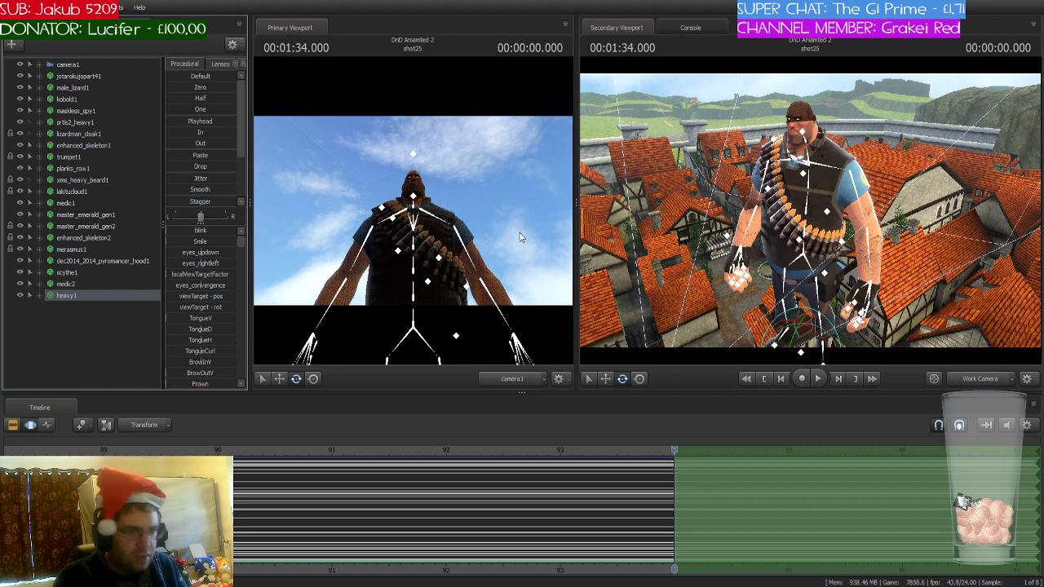
drag(807, 212, 840, 218)
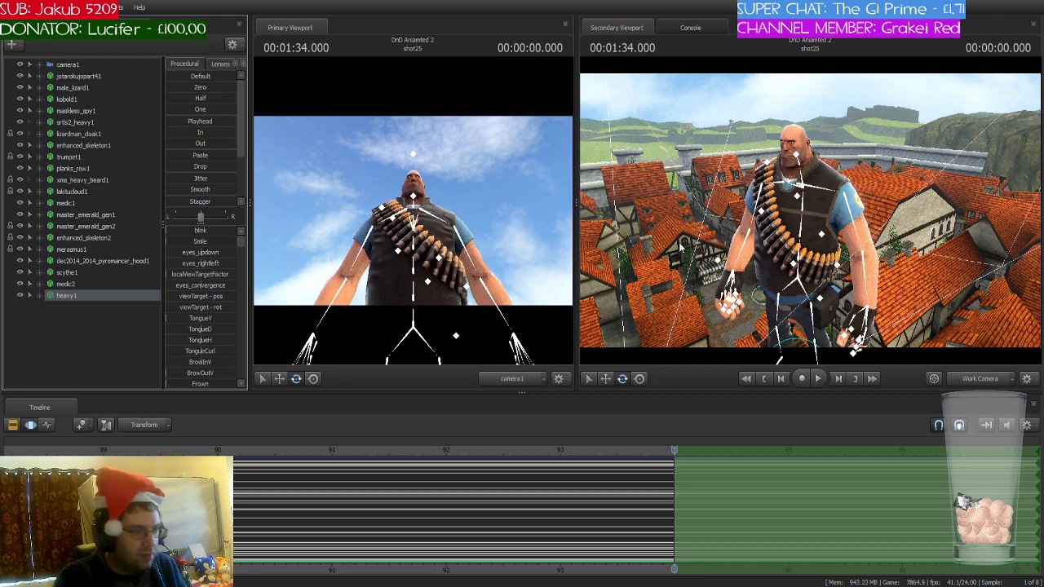
drag(810, 210, 825, 211)
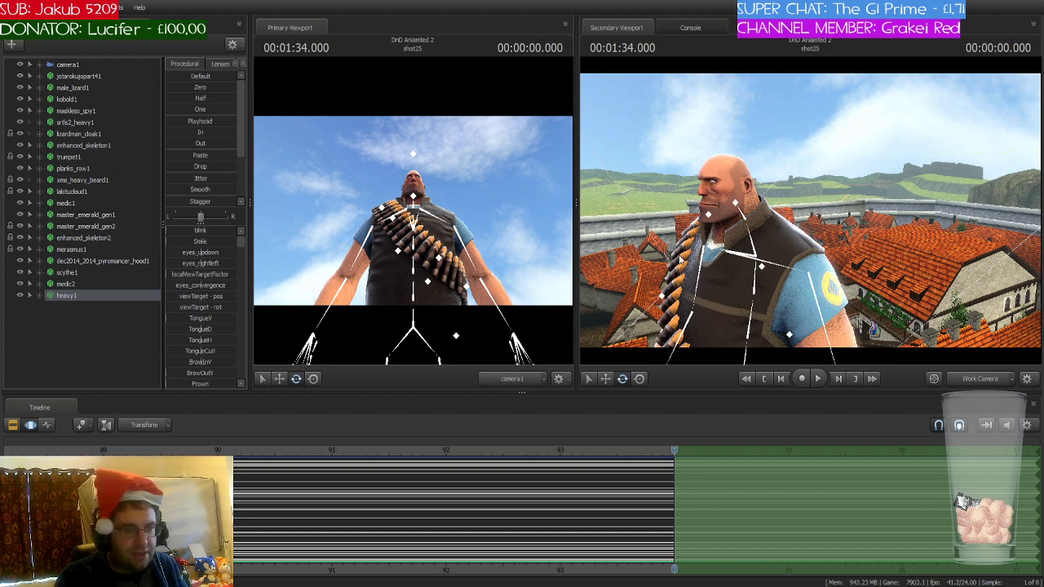
drag(807, 220, 734, 225)
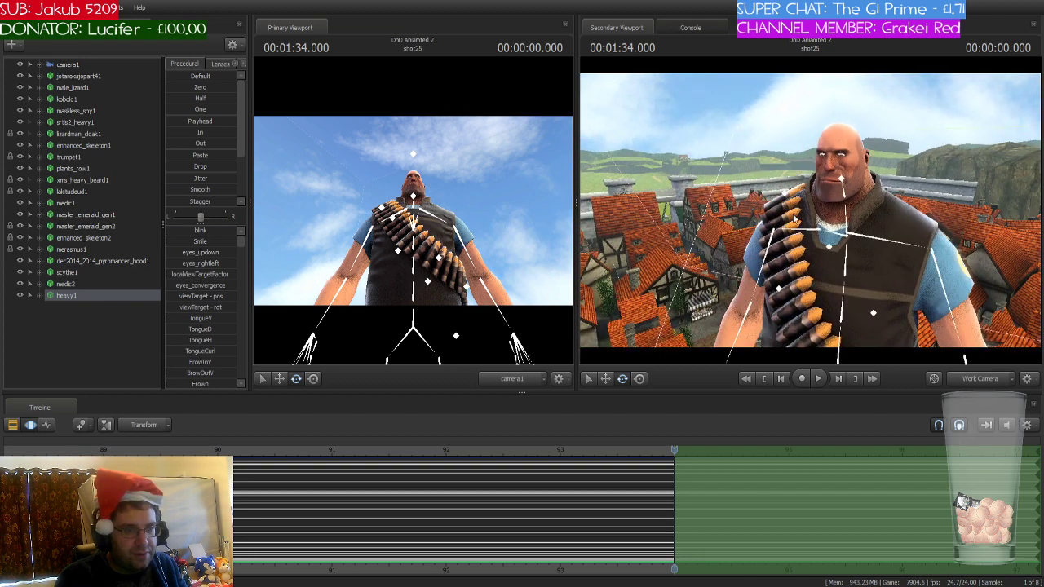
click(70, 295)
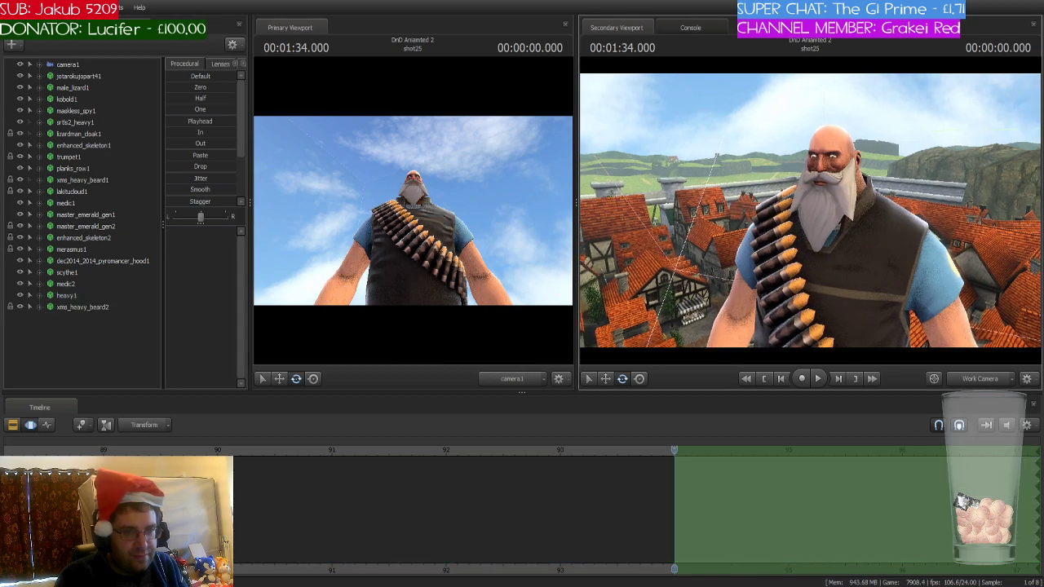
- Add a scale control to heavy1's bip_hip_R bone and shrink the right leg until it disappears
key(w)
drag(810, 211, 793, 162)
key(s)
key(w)
key(s)
key(w)
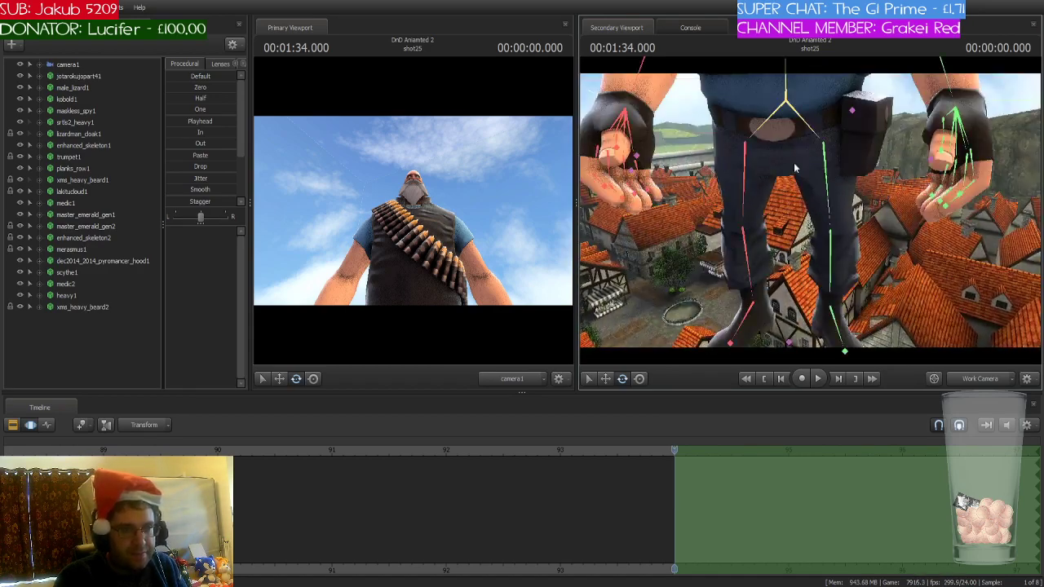
click(744, 161)
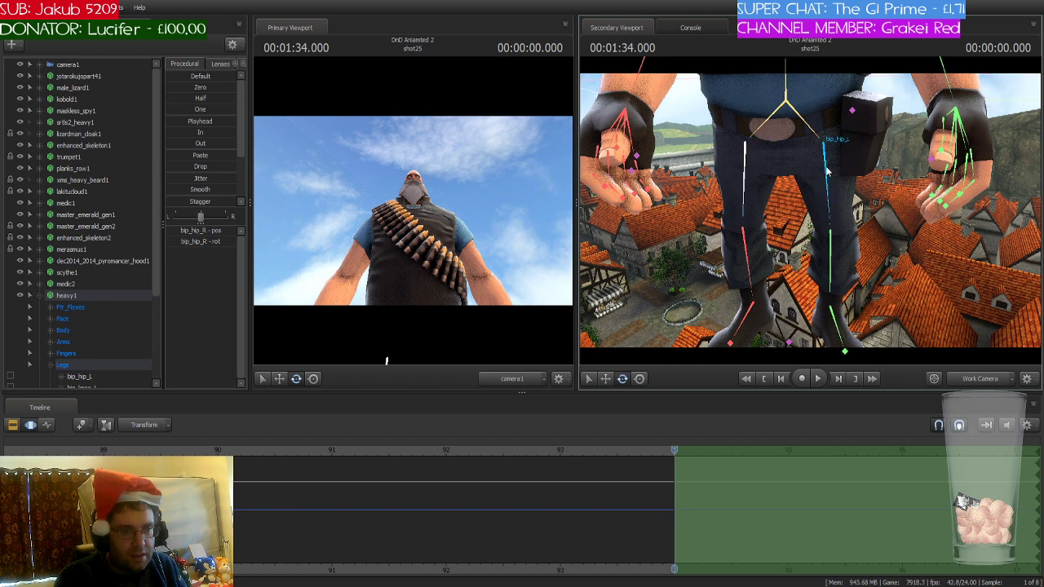
scroll(84, 319, down, 3)
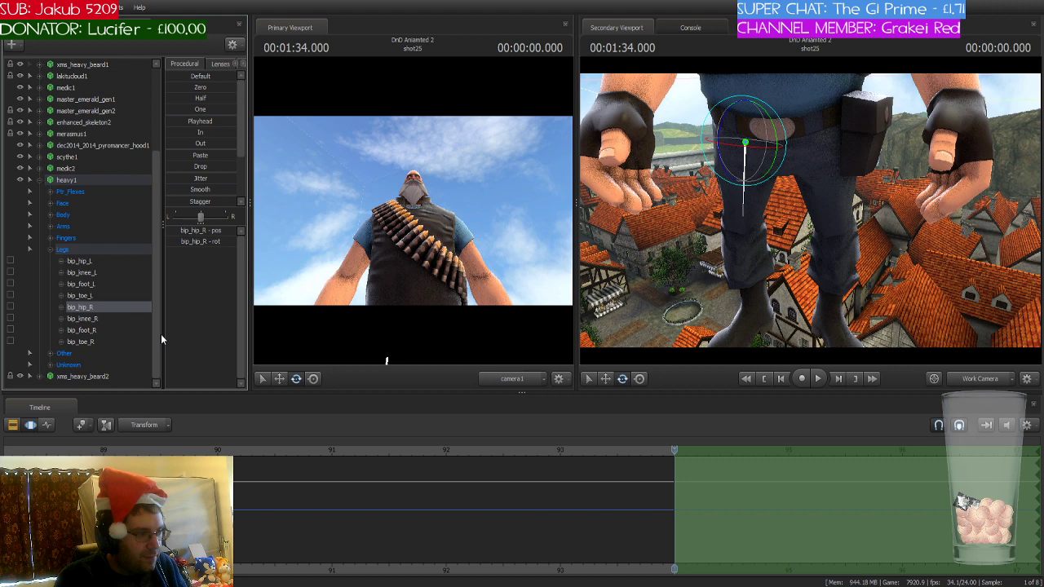
key(ctrl+shift+s)
click(114, 353)
click(731, 506)
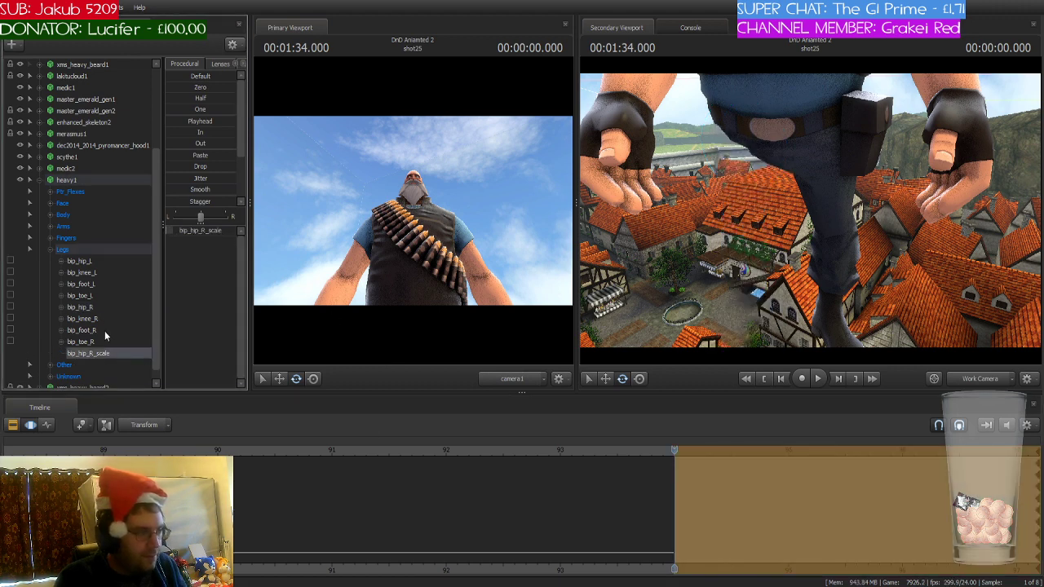
- Add a scale control to heavy1's bip_hip_L bone and shrink the left leg until it disappears
click(79, 261)
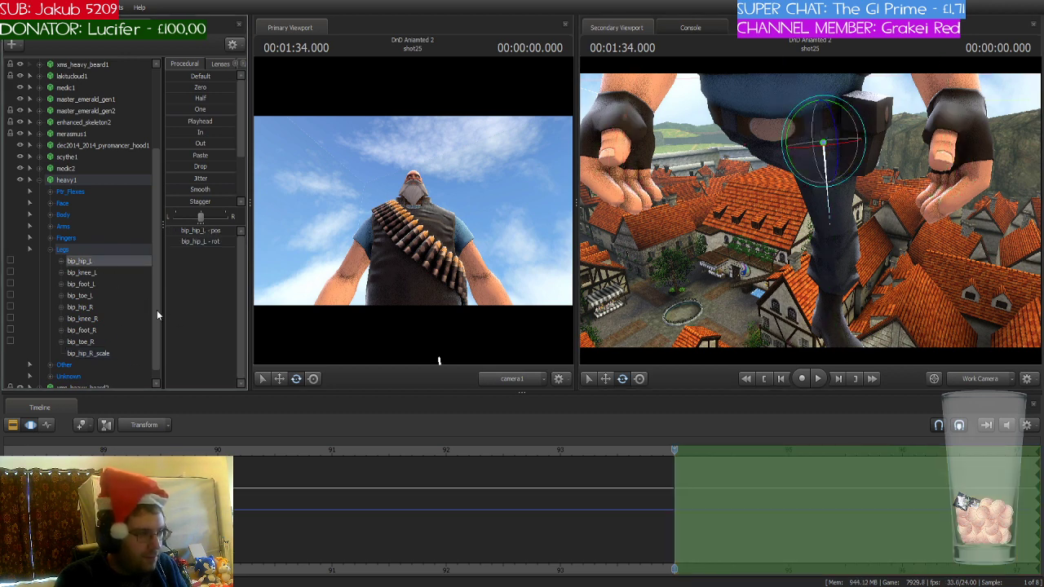
click(109, 366)
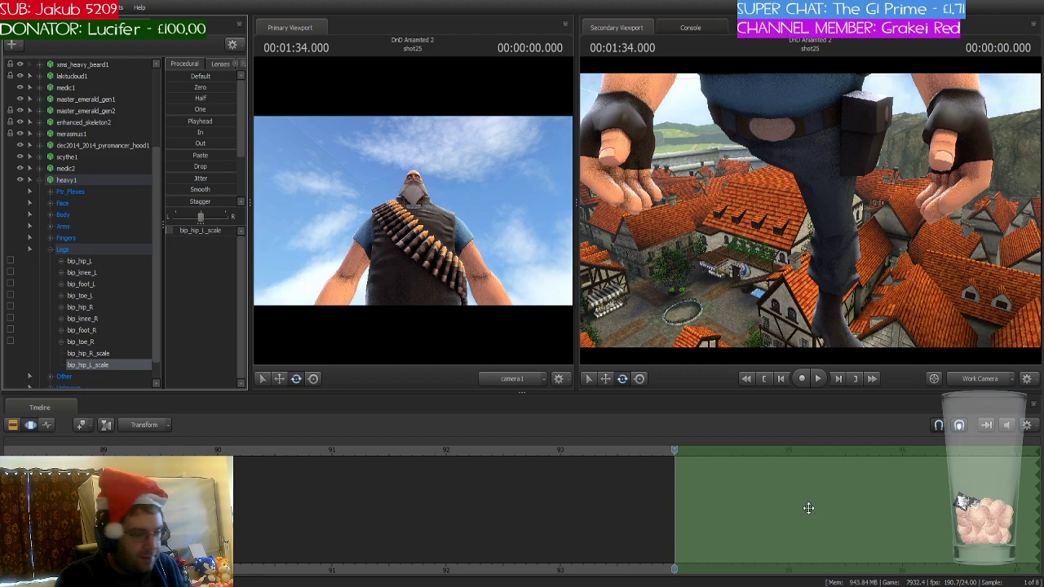
drag(168, 231, 187, 231)
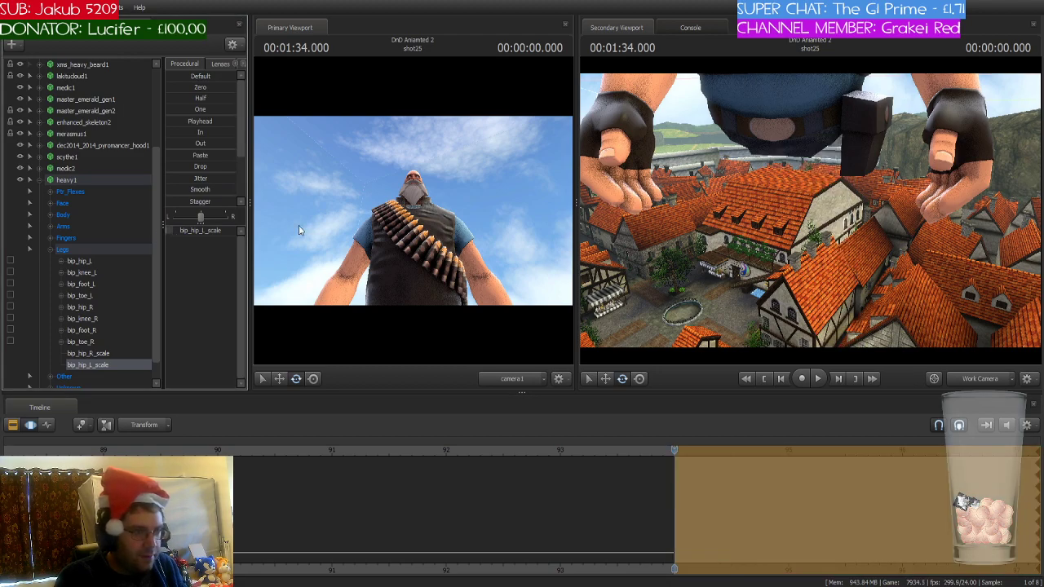
mouse_move(809, 210)
mouse_down()
mouse_move(808, 228)
mouse_move(797, 206)
mouse_up()
key(s)
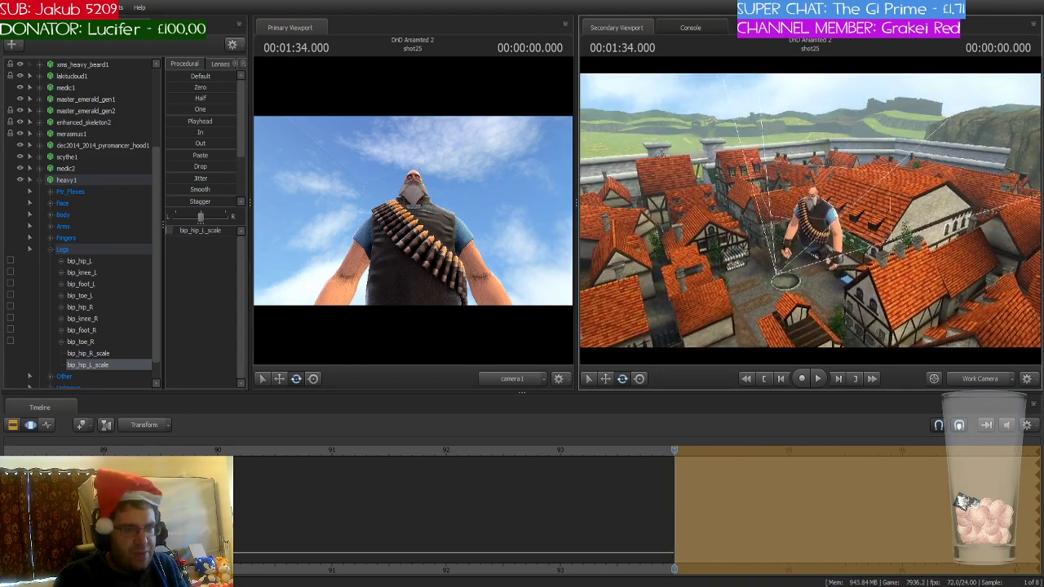
key(w)
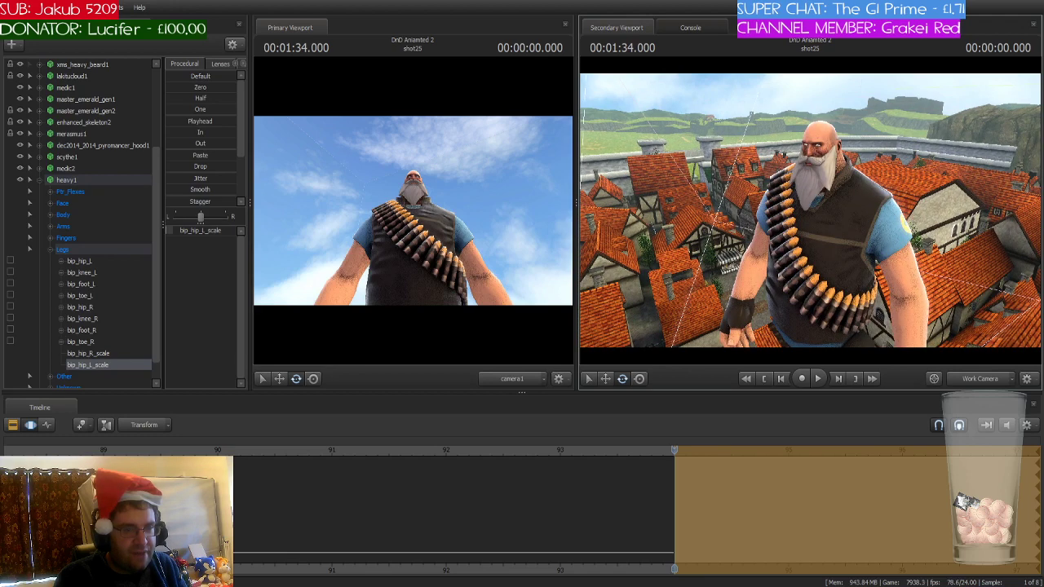
- Jump back through the earlier shots to examine the characters in shot21 and shot22
scroll(604, 478, down, 3)
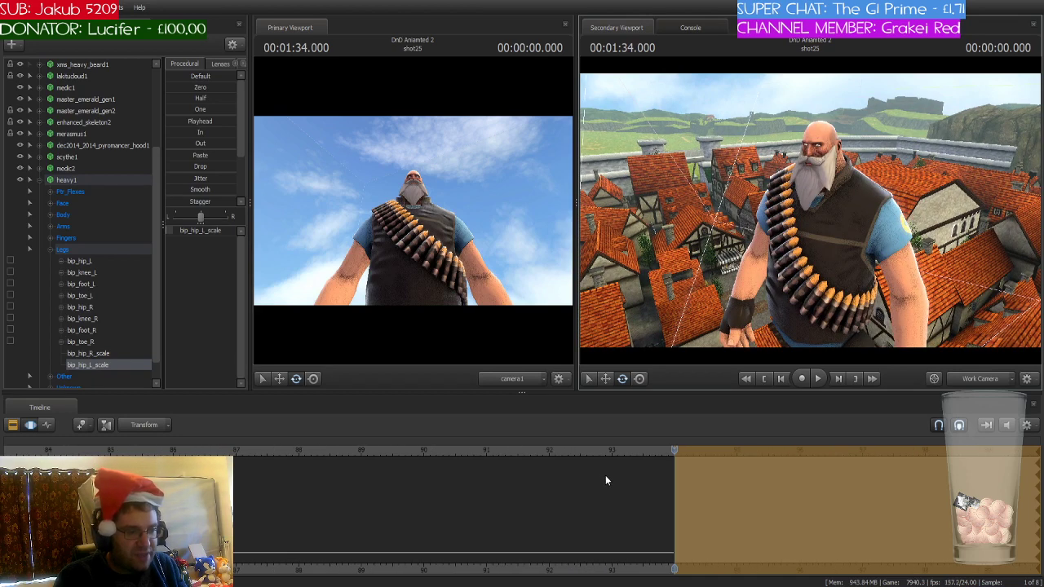
key(Up)
key(Up)
key(Up)
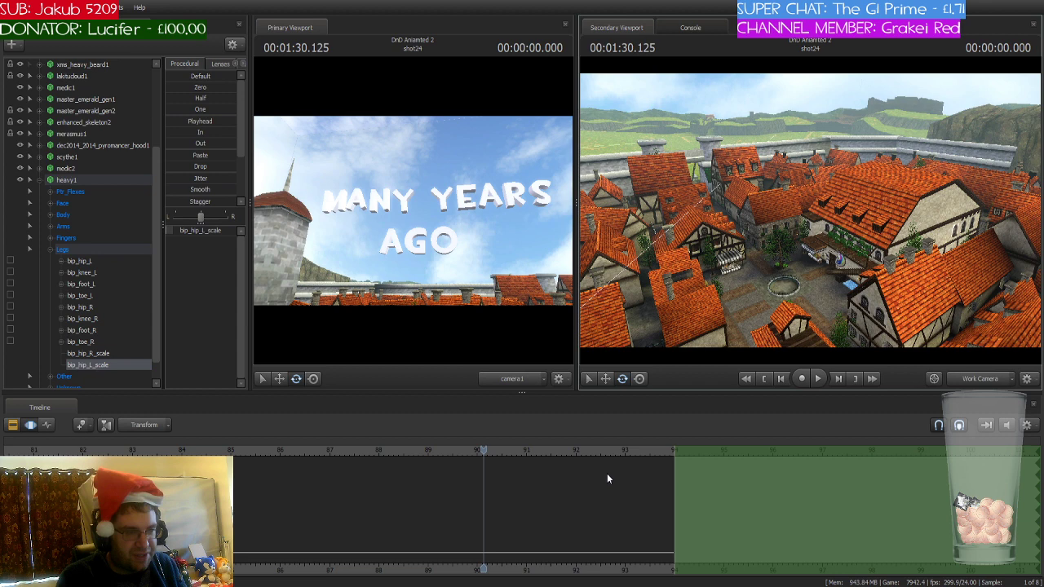
key(Up)
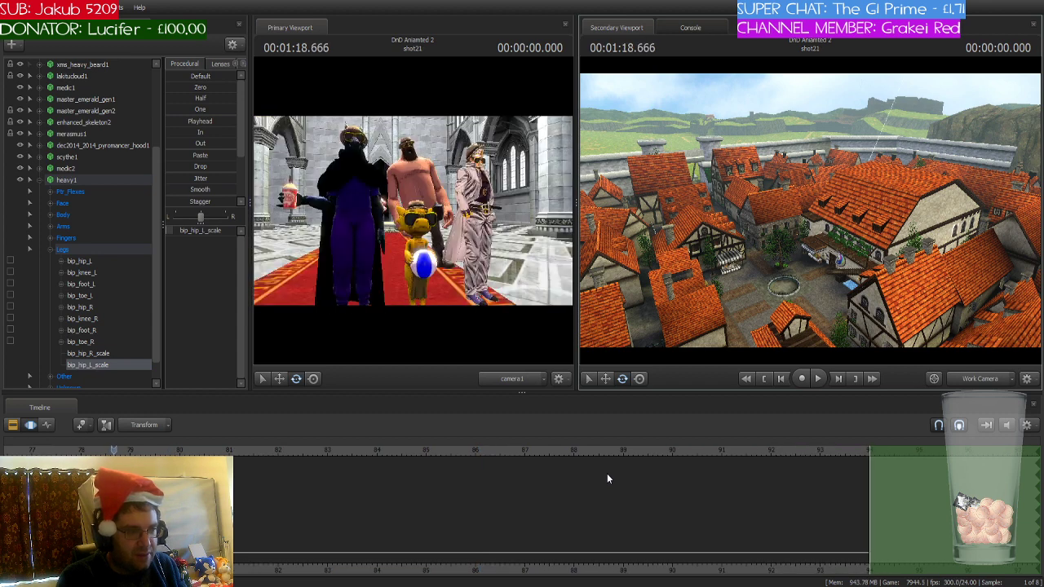
key(Down)
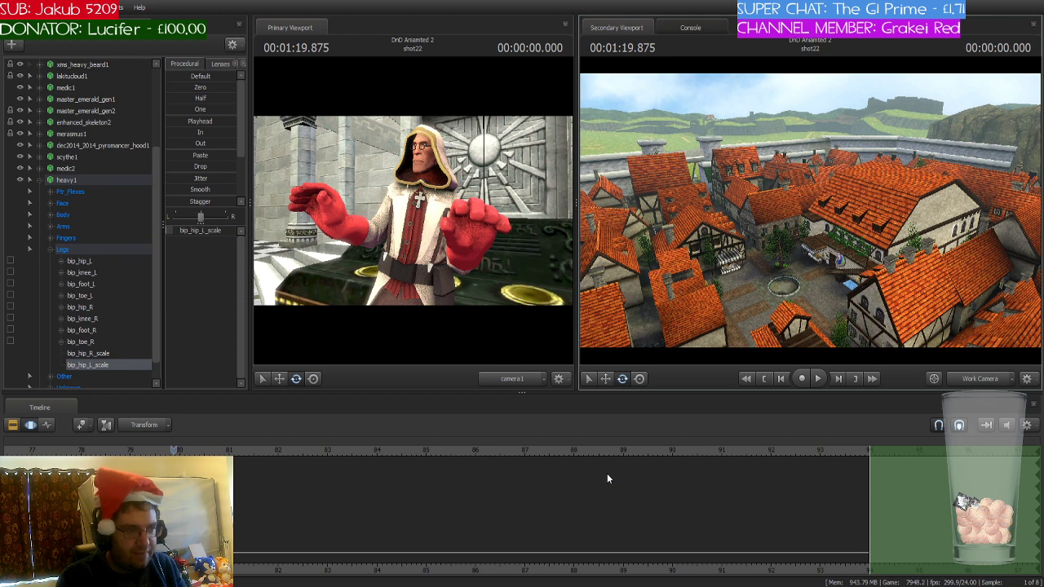
- Step between shot22, shot23 and shot25, and play the sequence from shot22 into shot25 to examine how the shots follow
key(Down)
key(Down)
key(Down)
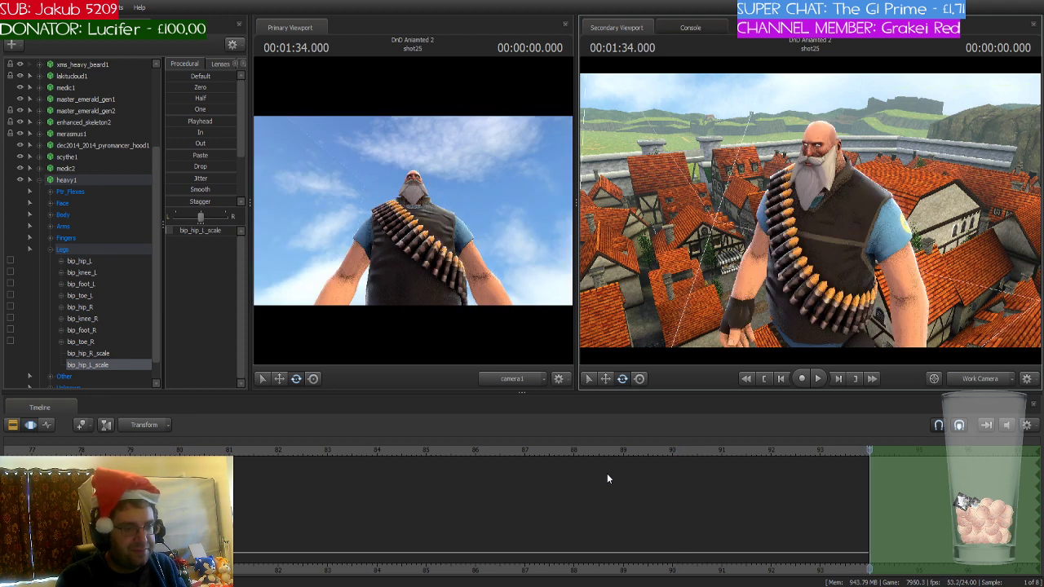
key(Up)
key(Up)
key(Up)
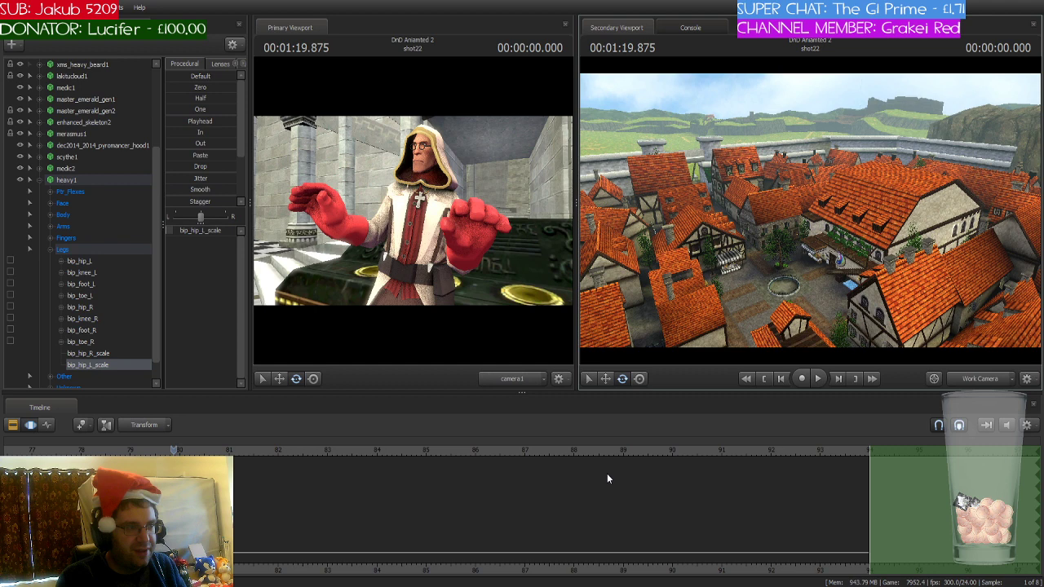
key(Down)
key(Down)
key(Down)
key(Up)
key(Up)
key(Up)
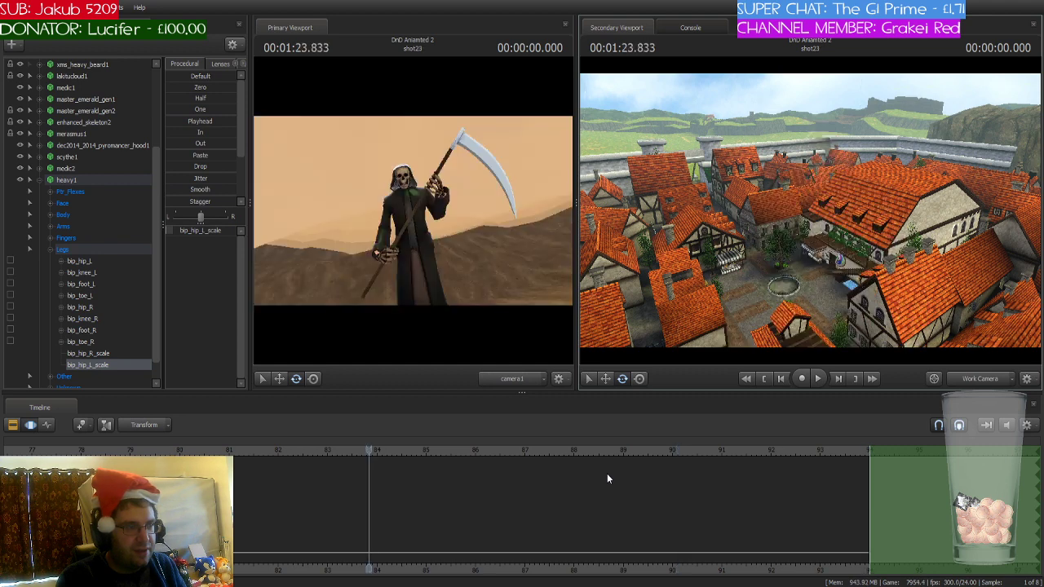
key(Down)
key(Down)
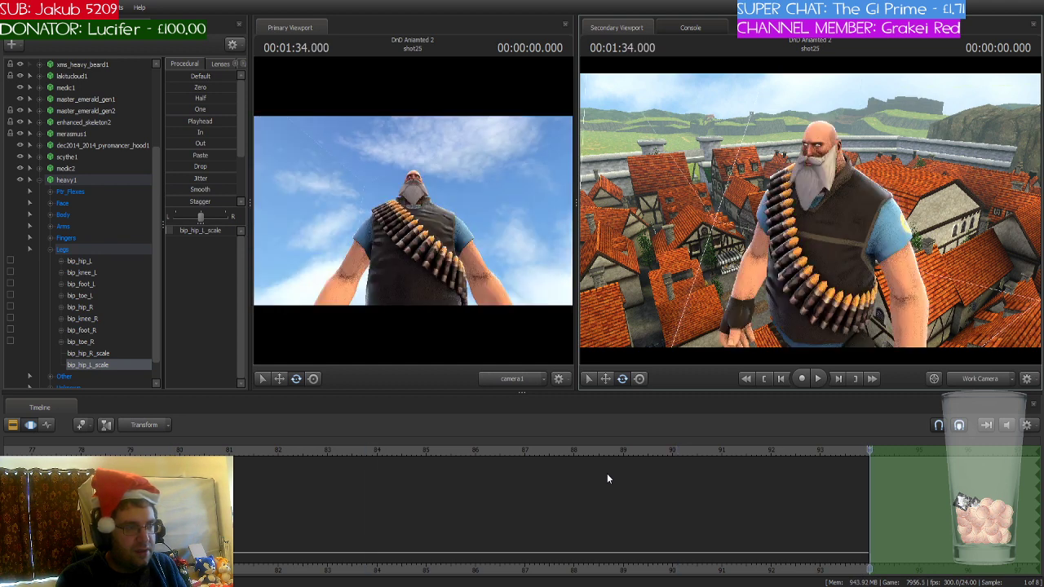
key(Up)
key(Up)
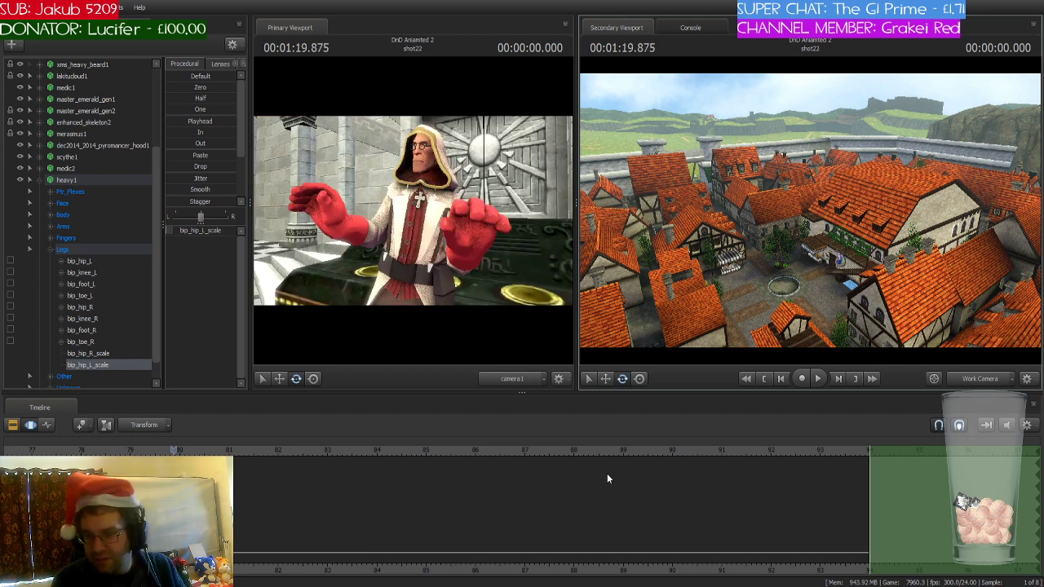
key(space)
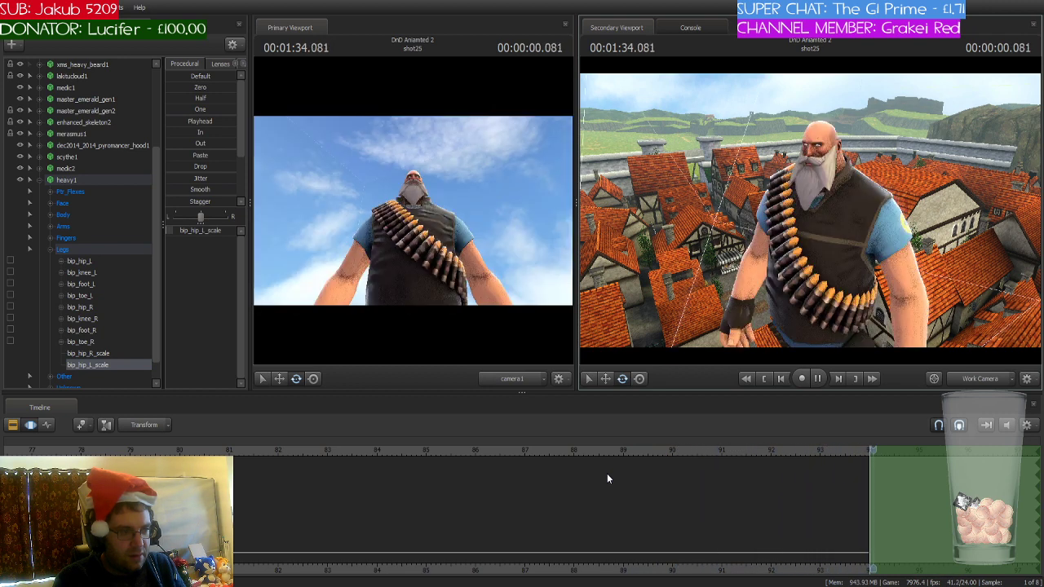
key(space)
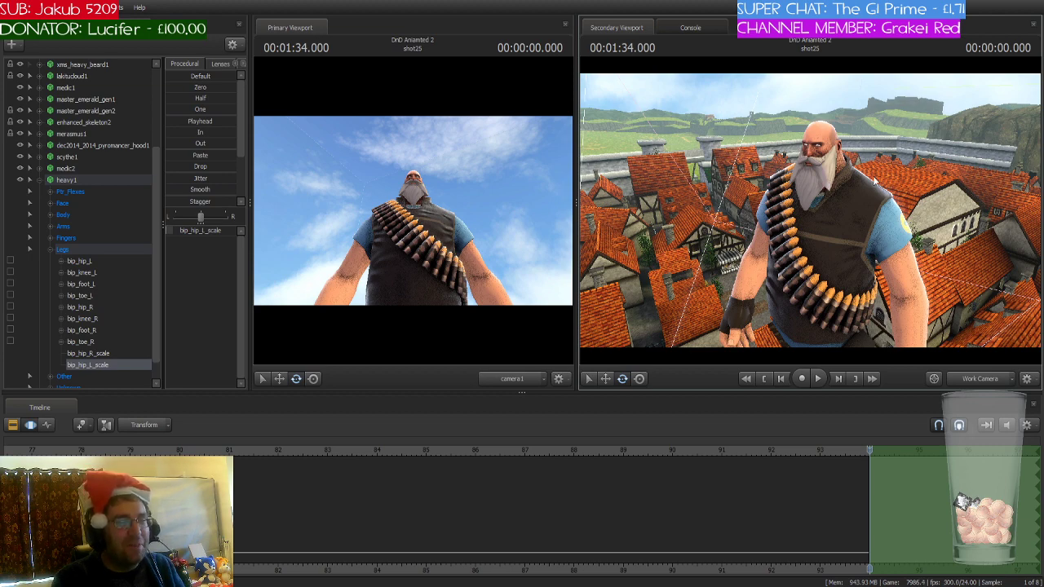
- Select enhanced_skeleton2, merasmus1, dec2014_2014_pyromancer_hood1 and scythe1 together and move the reaper group beside the fence next to the roofed house
key(s)
drag(824, 177, 659, 198)
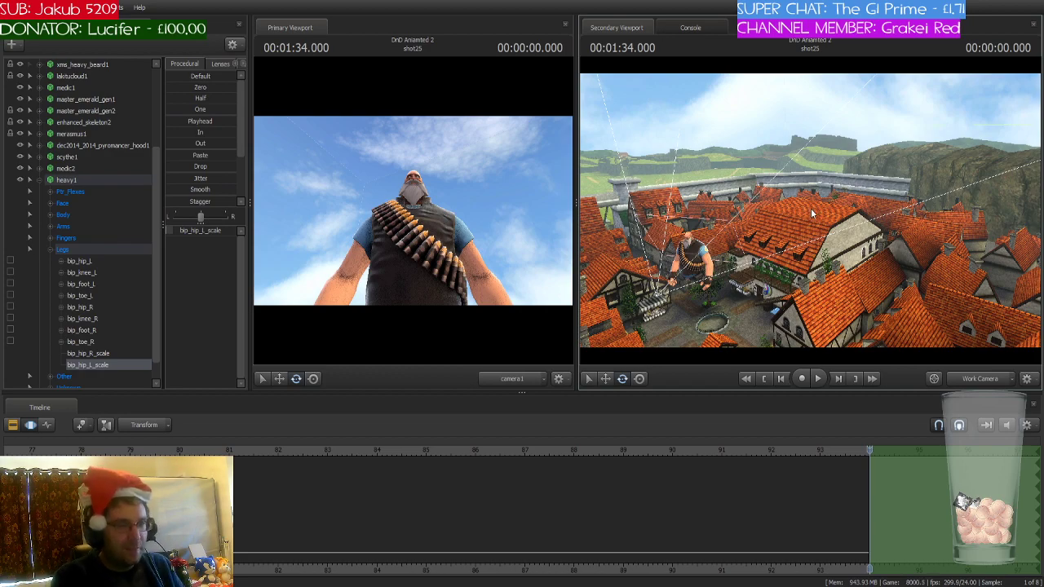
drag(810, 208, 712, 243)
key(w)
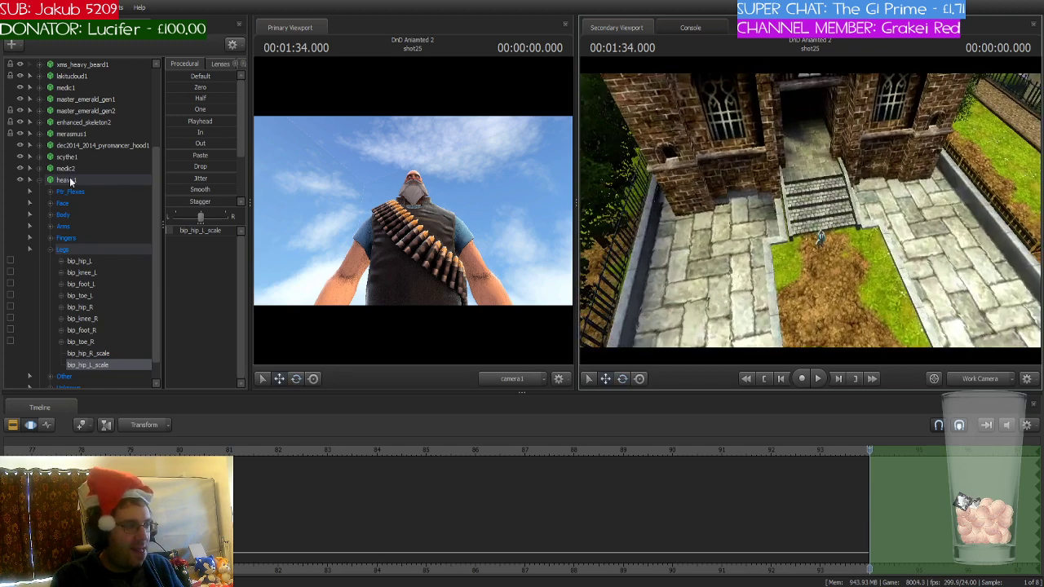
click(39, 180)
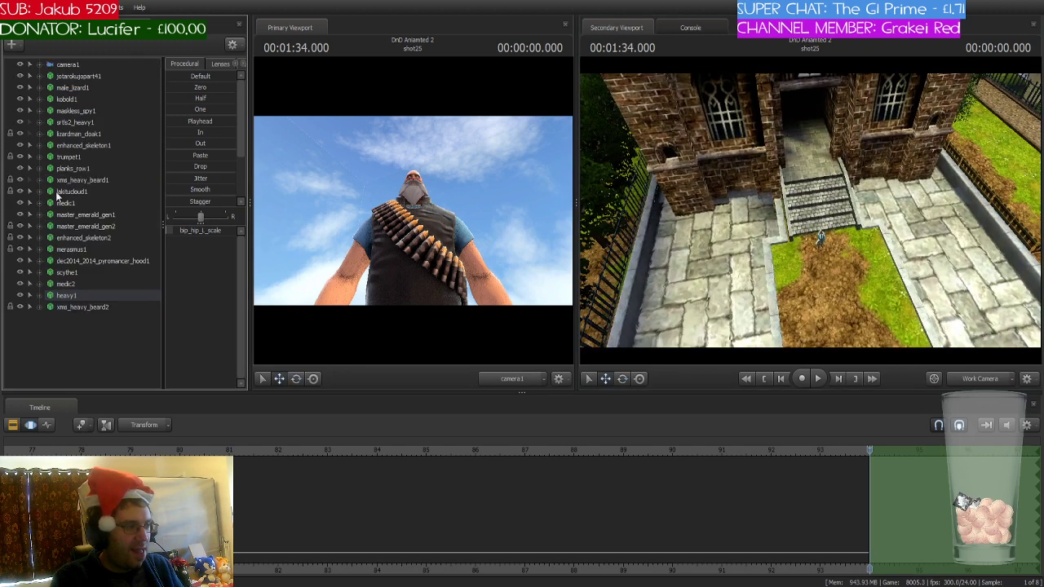
click(100, 237)
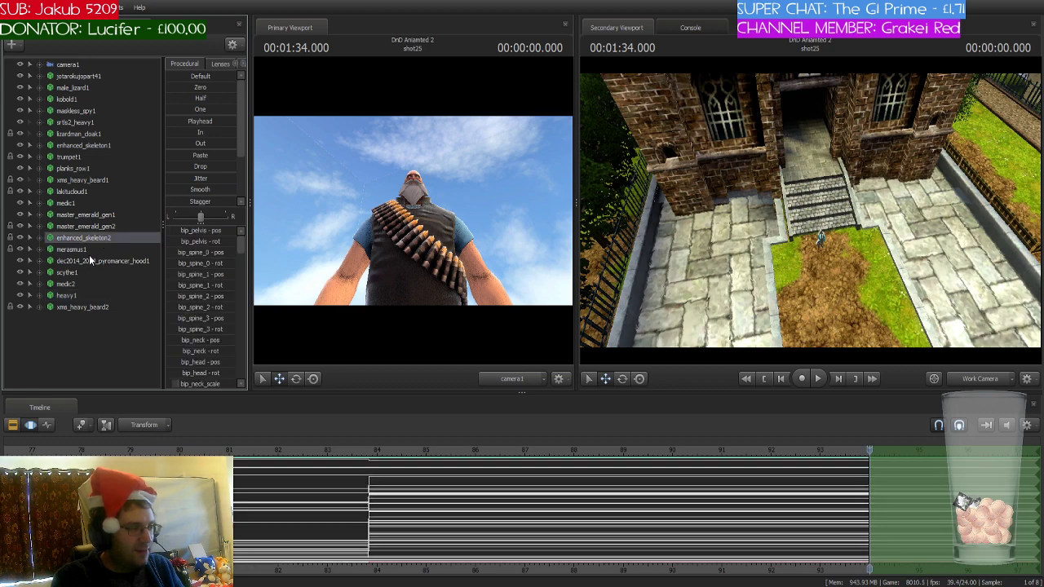
shift+click(84, 272)
drag(809, 210, 690, 115)
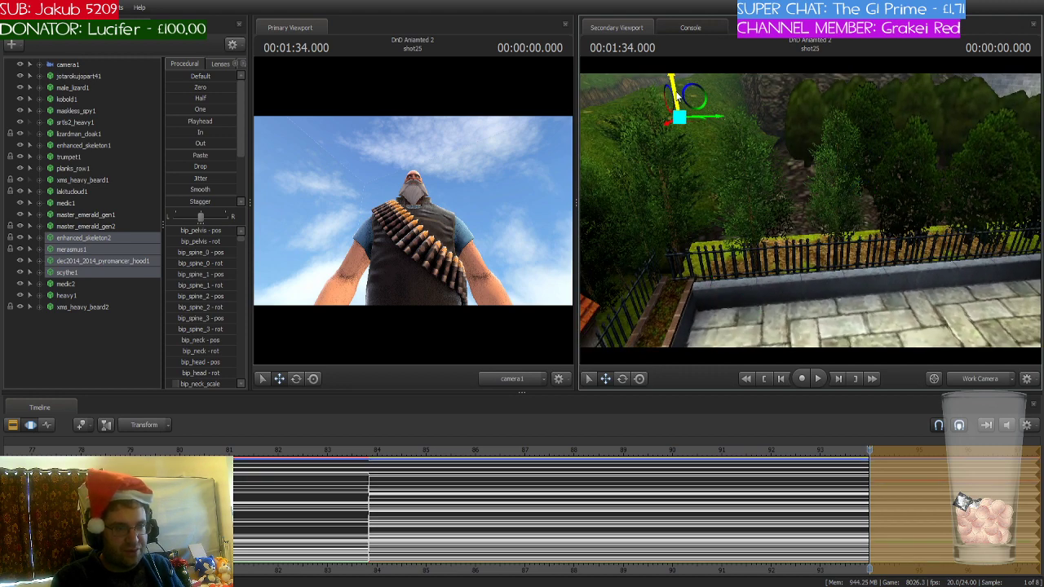
drag(810, 210, 737, 234)
drag(878, 147, 725, 97)
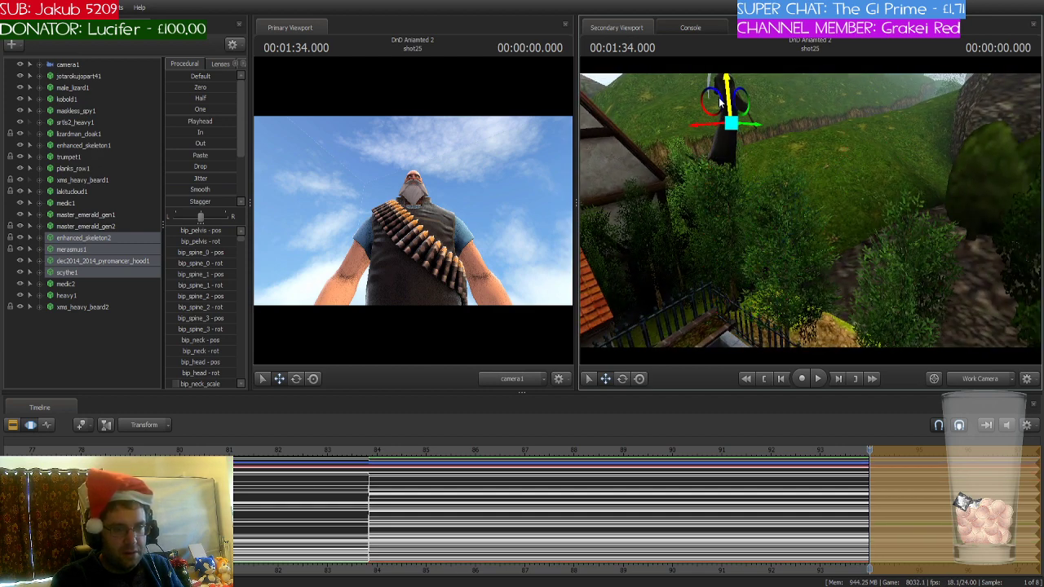
drag(758, 130, 614, 84)
mouse_move(783, 196)
mouse_down()
mouse_move(746, 252)
mouse_move(783, 122)
mouse_move(795, 200)
mouse_up()
key(w)
mouse_move(816, 245)
mouse_down()
mouse_move(832, 261)
mouse_move(823, 310)
mouse_move(816, 246)
mouse_up()
key(s)
- Rotate the whole reaper group with its scythe where it stands by the fence
key(e)
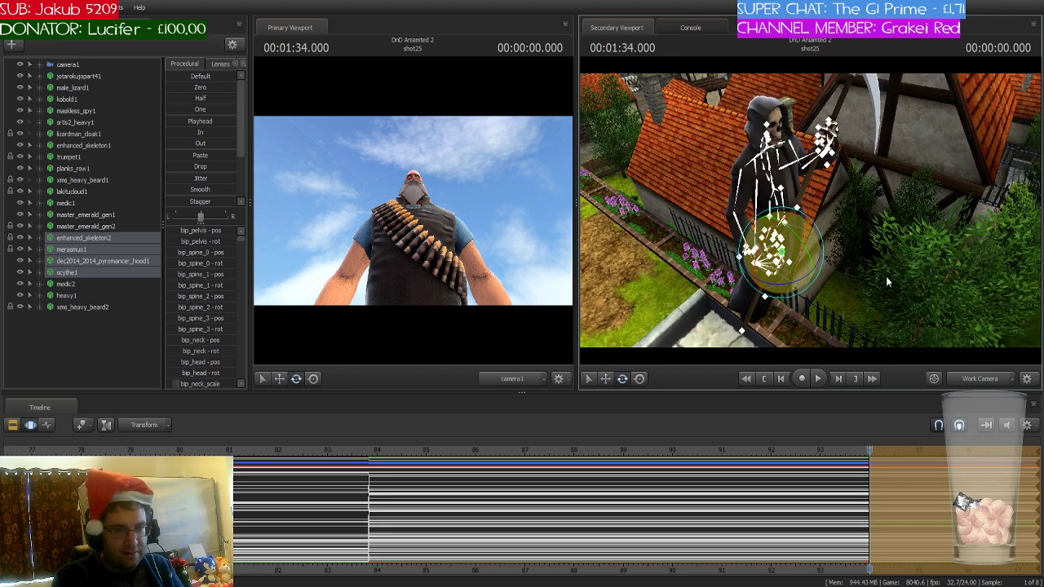
drag(905, 250, 905, 250)
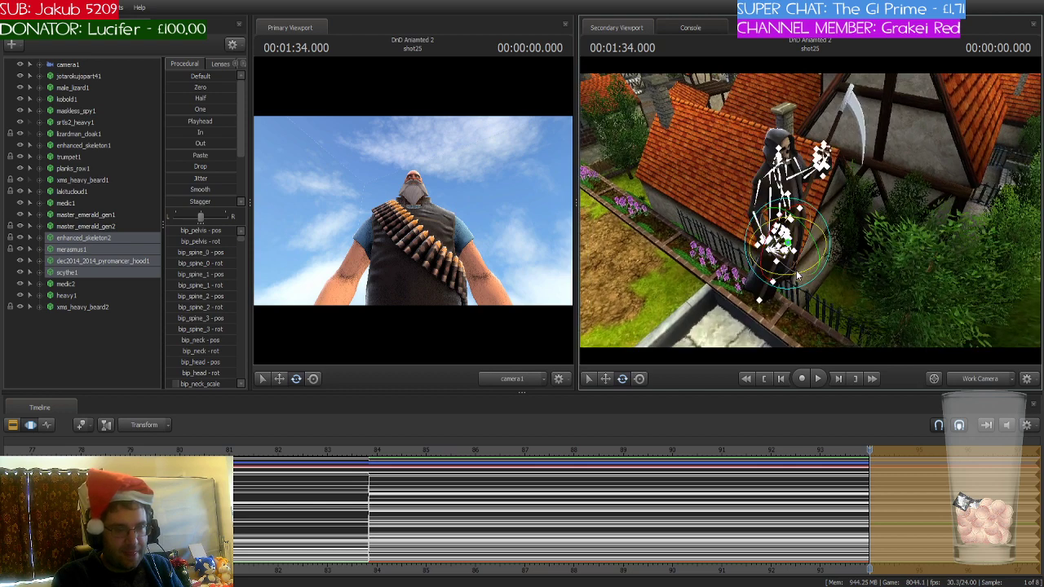
mouse_move(783, 228)
mouse_down()
mouse_move(749, 275)
mouse_move(754, 257)
mouse_move(792, 232)
mouse_up()
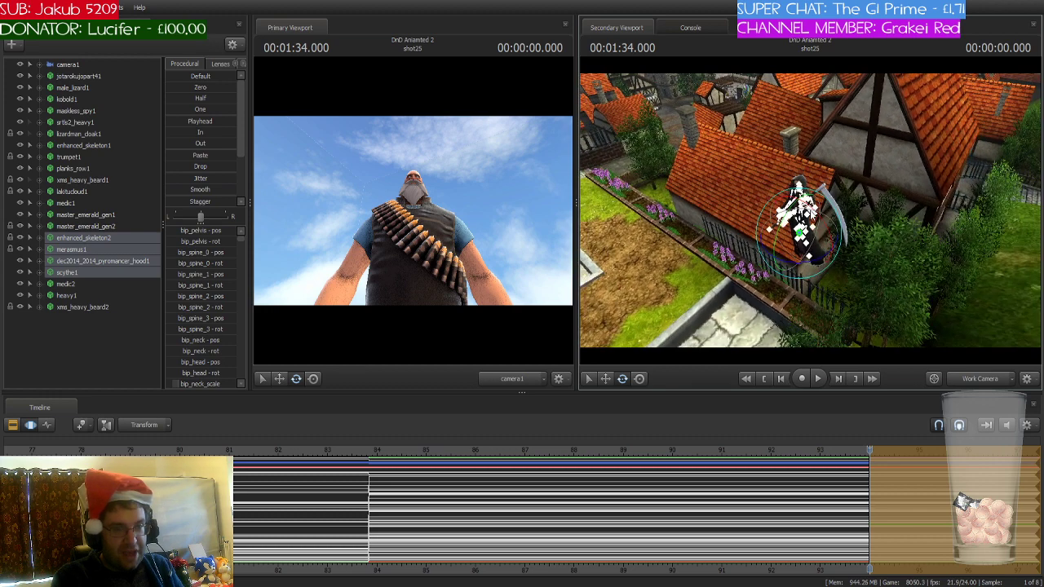
- Move the reaper group across the town and raise it into the sky near the giant Heavy
key(w)
drag(791, 151, 791, 152)
drag(816, 285, 789, 186)
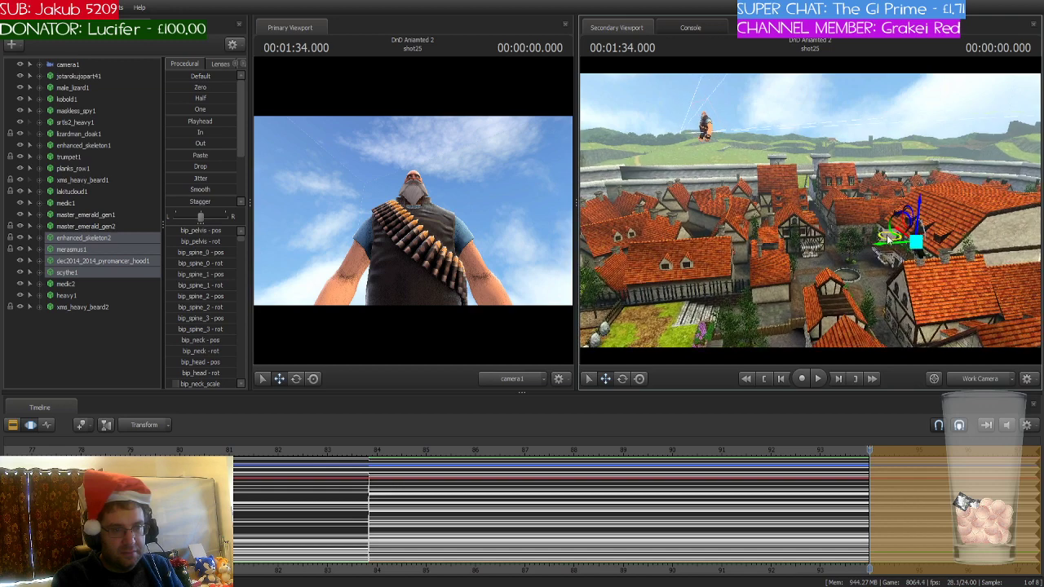
drag(917, 249, 809, 324)
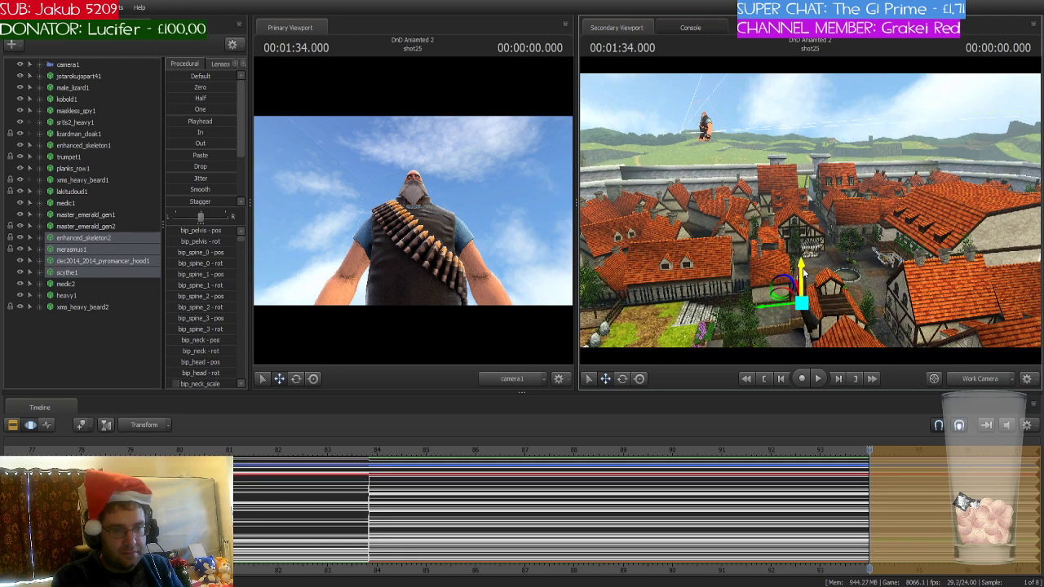
drag(803, 272, 802, 81)
key(f)
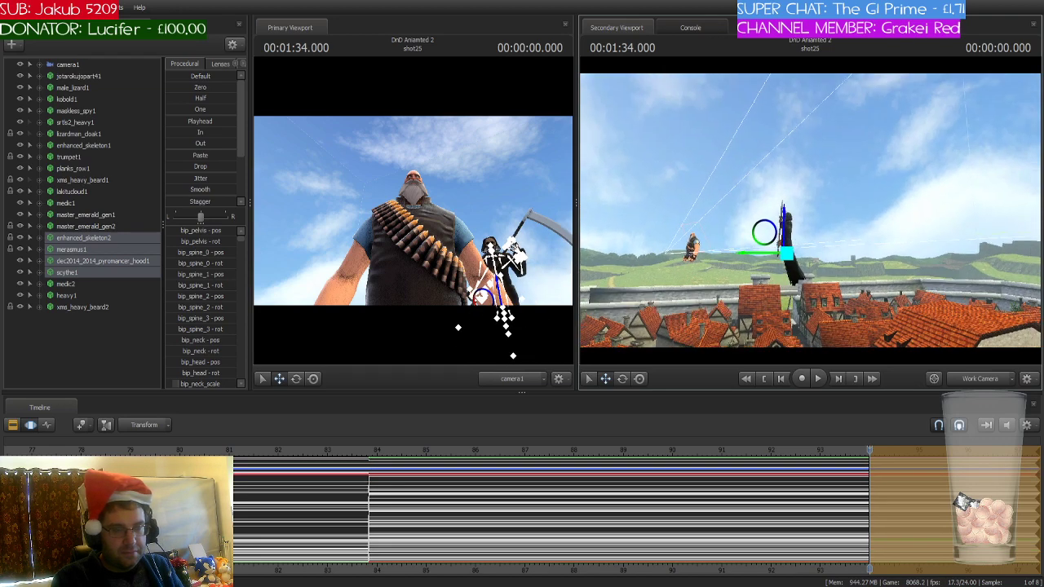
- Lower the reaper group towards the rooftops until it is out of the shot camera's view
mouse_move(809, 211)
mouse_down()
mouse_move(784, 199)
mouse_move(815, 209)
mouse_up()
key(w)
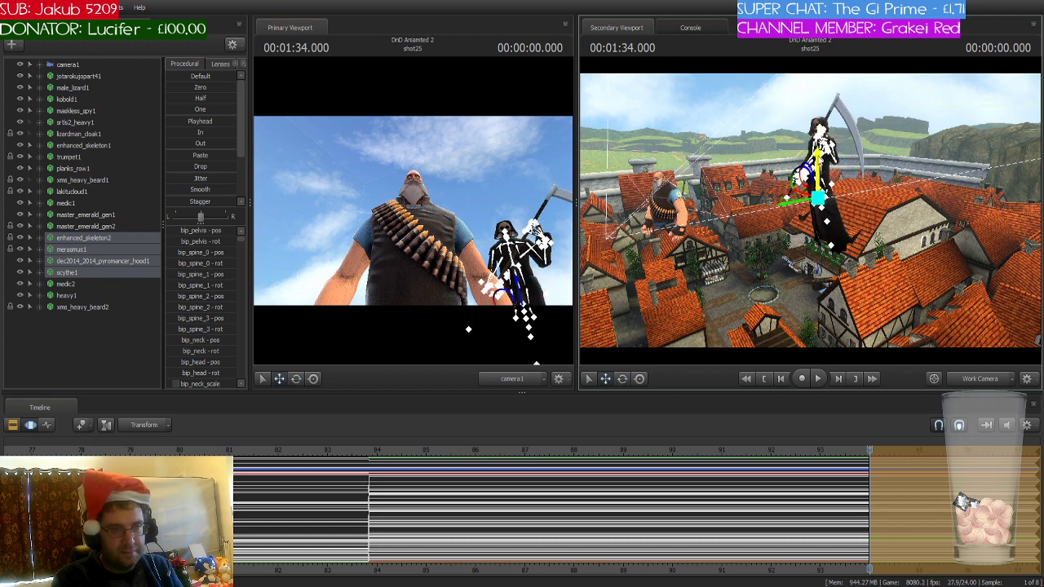
drag(820, 168, 816, 258)
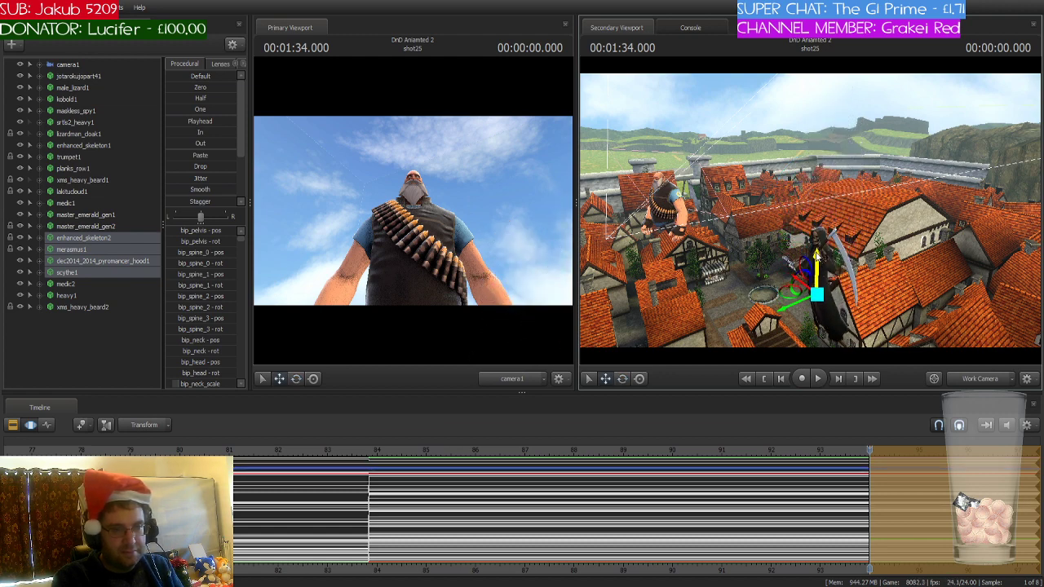
drag(825, 327, 847, 437)
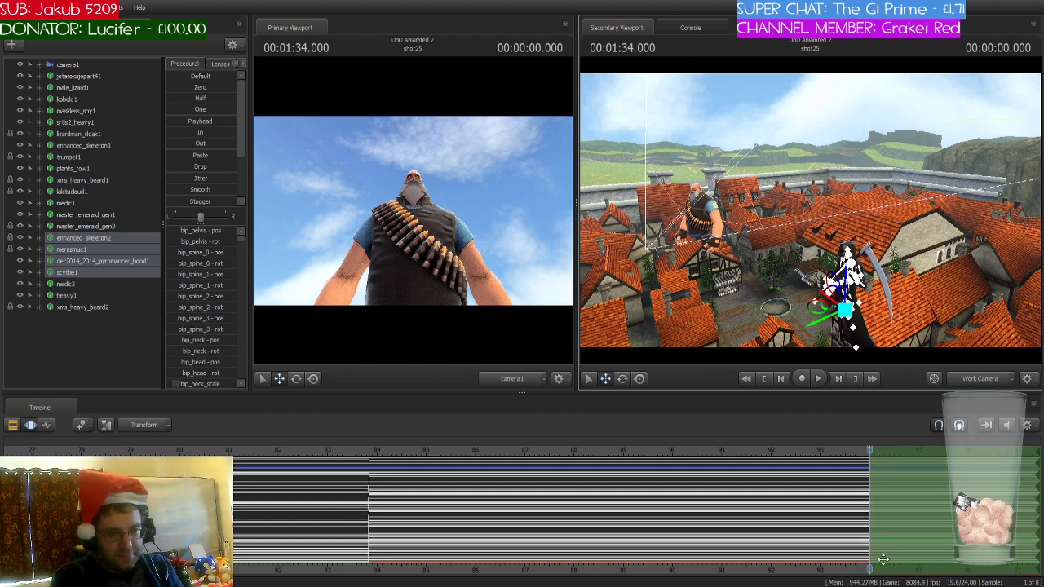
- Play across the cut from shot24's hand gesture into shot25 twice to judge the timing of the Heavy shot
middle_drag(820, 522, 513, 518)
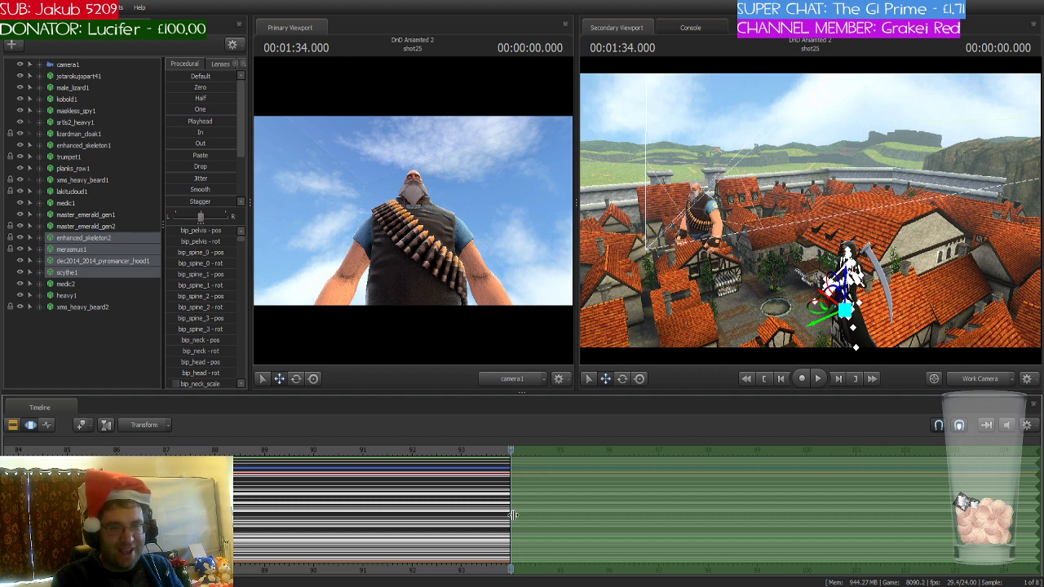
scroll(513, 515, up, 2)
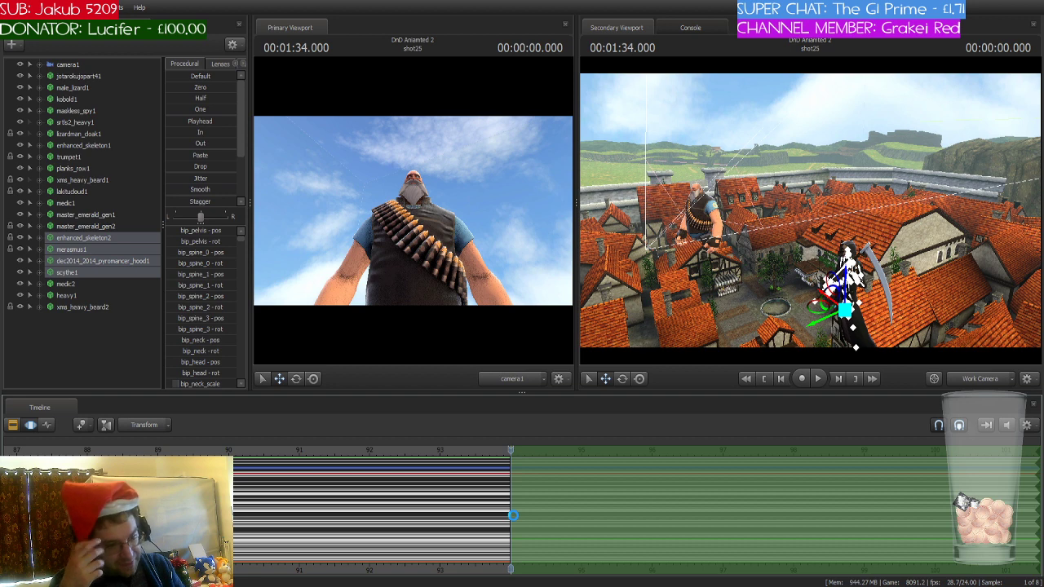
scroll(513, 517, up, 2)
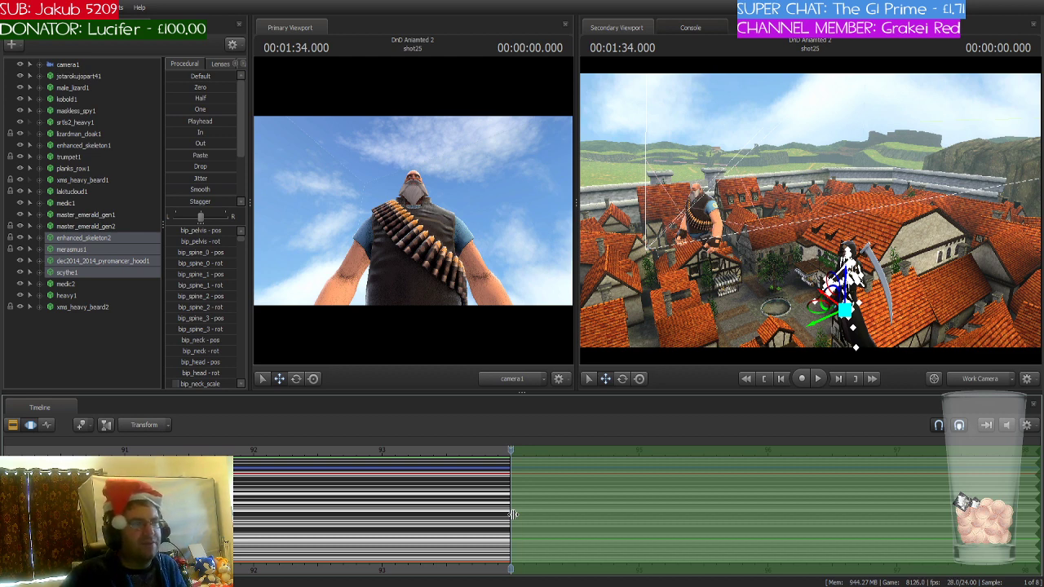
scroll(512, 514, up, 3)
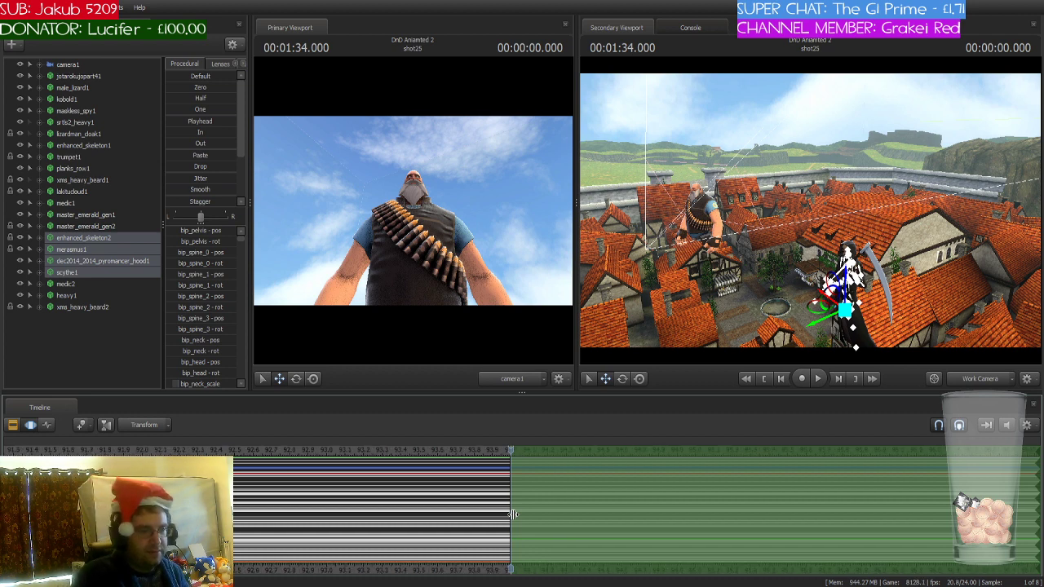
scroll(514, 516, down, 1)
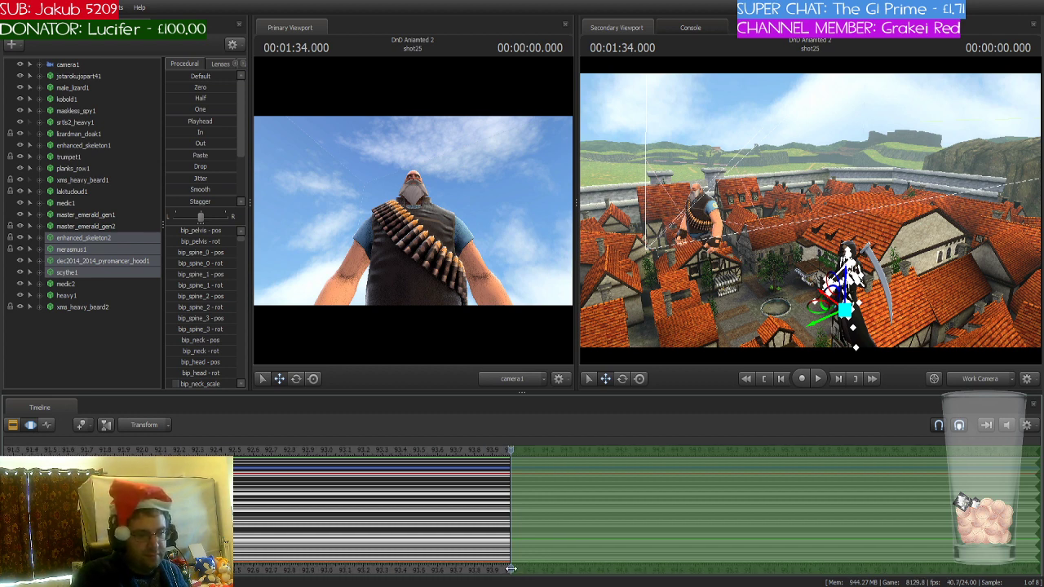
middle_drag(510, 568, 347, 550)
drag(637, 323, 638, 323)
key(w)
key(s)
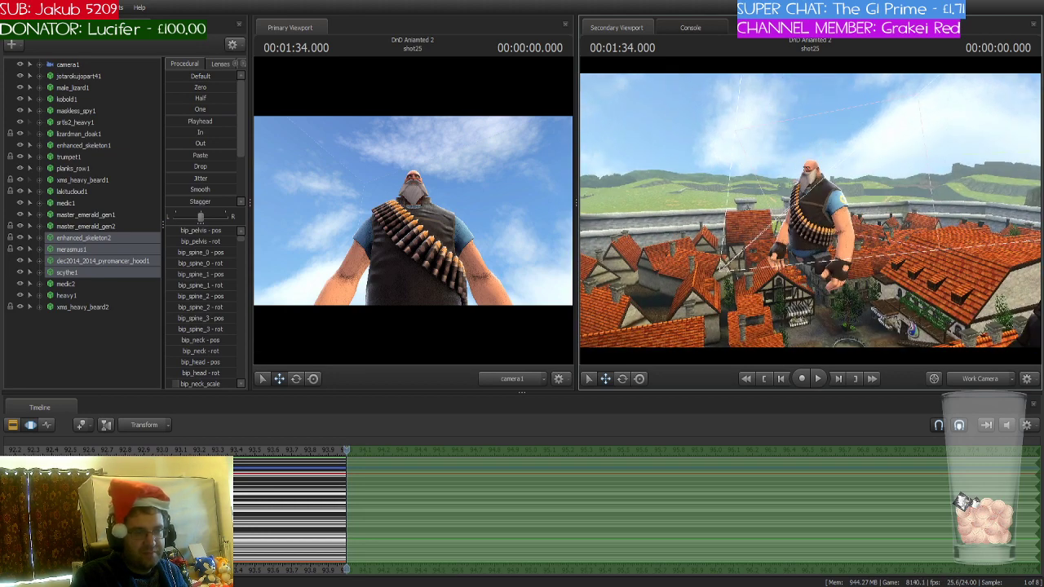
click(284, 447)
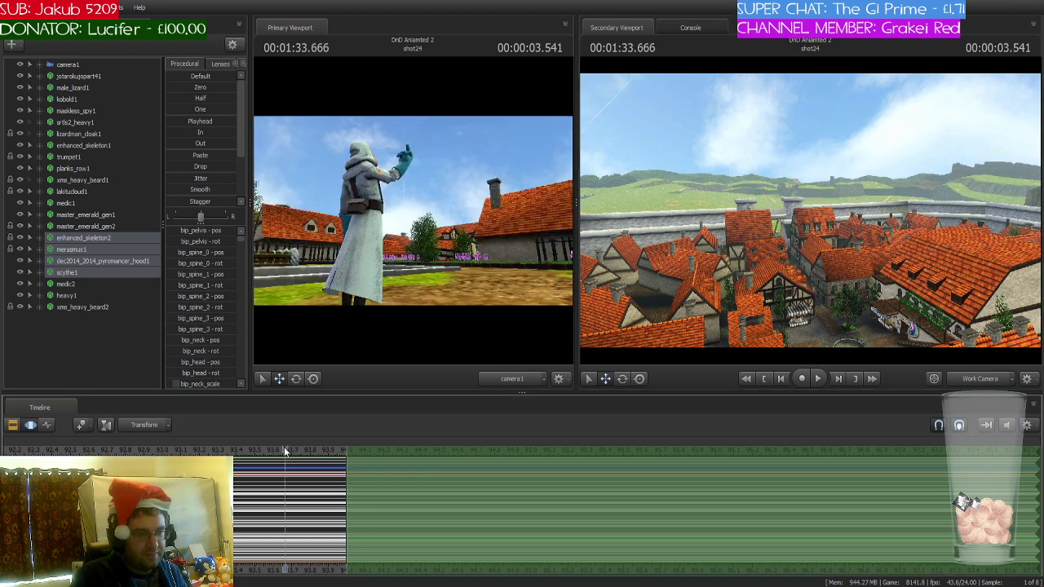
key(space)
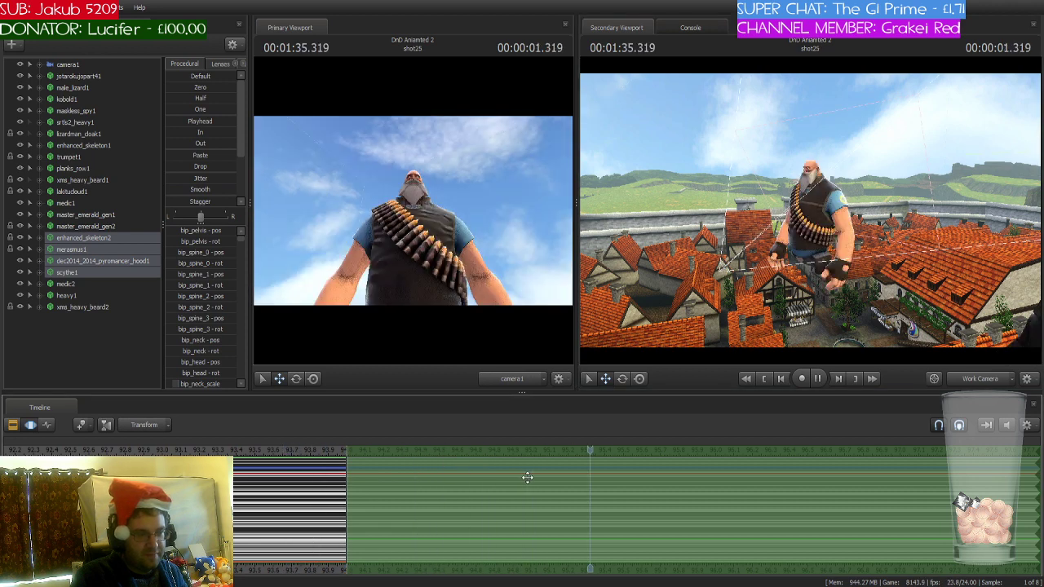
key(space)
scroll(579, 537, up, 3)
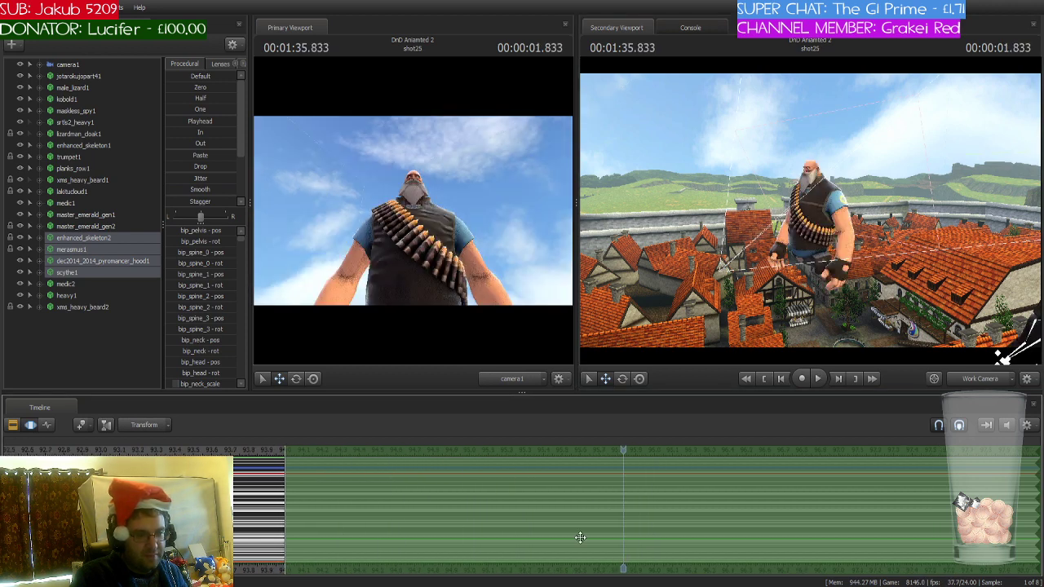
click(259, 457)
key(space)
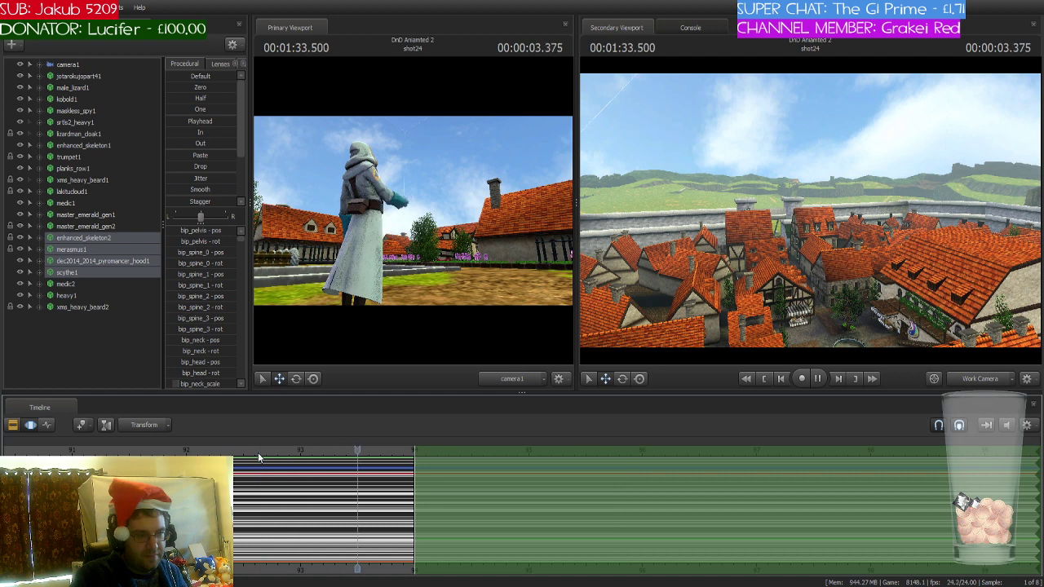
key(space)
- Set the playhead to 00:01:35.000 in shot25 and move the start of the time selection to it
scroll(544, 476, up, 1)
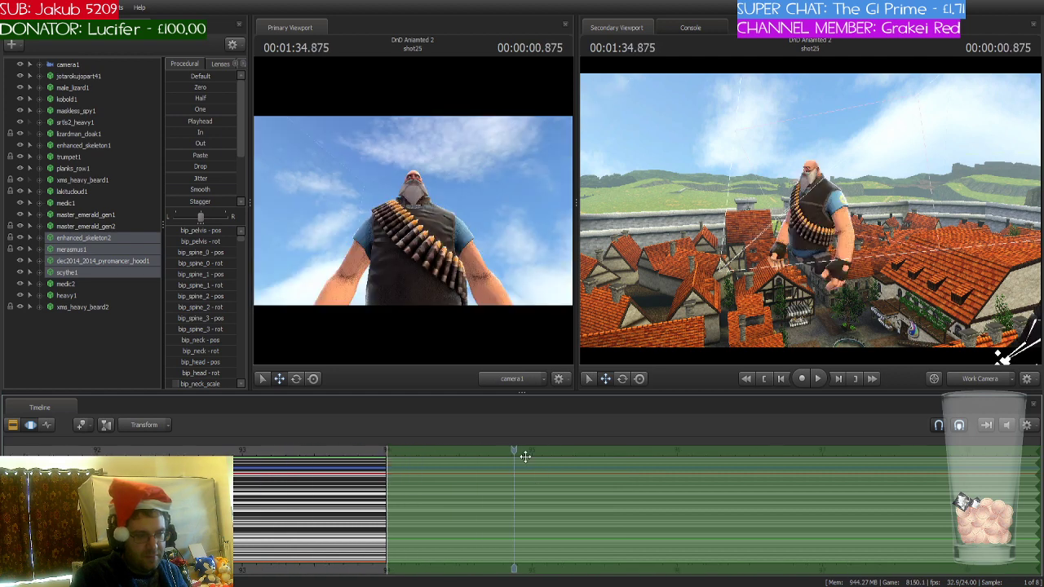
drag(514, 451, 532, 451)
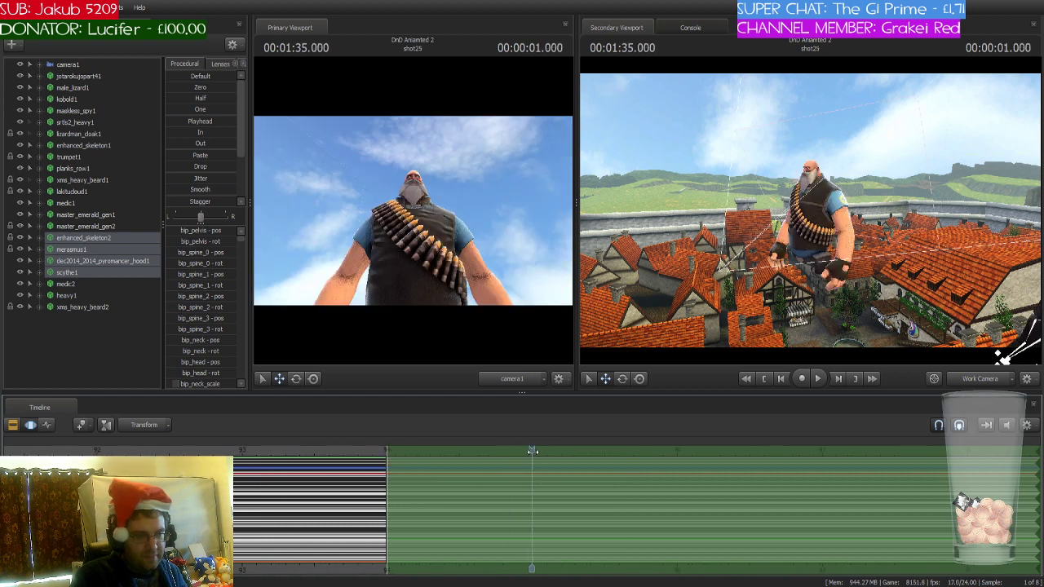
drag(389, 475, 532, 483)
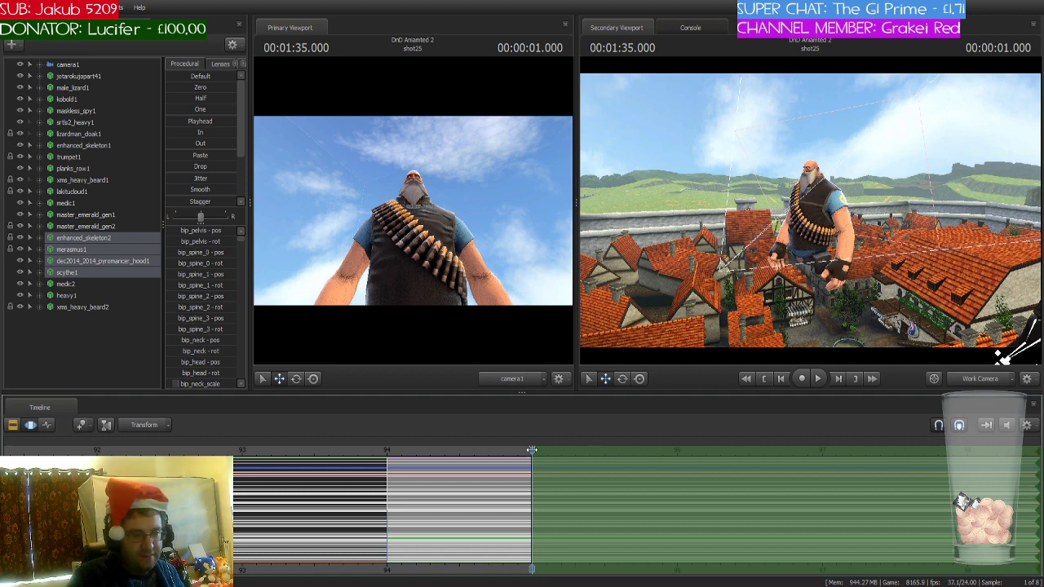
- Limit the time selection in shot25 to 00:01:35.000 through 00:01:35.500 and select camera1
drag(532, 449, 606, 467)
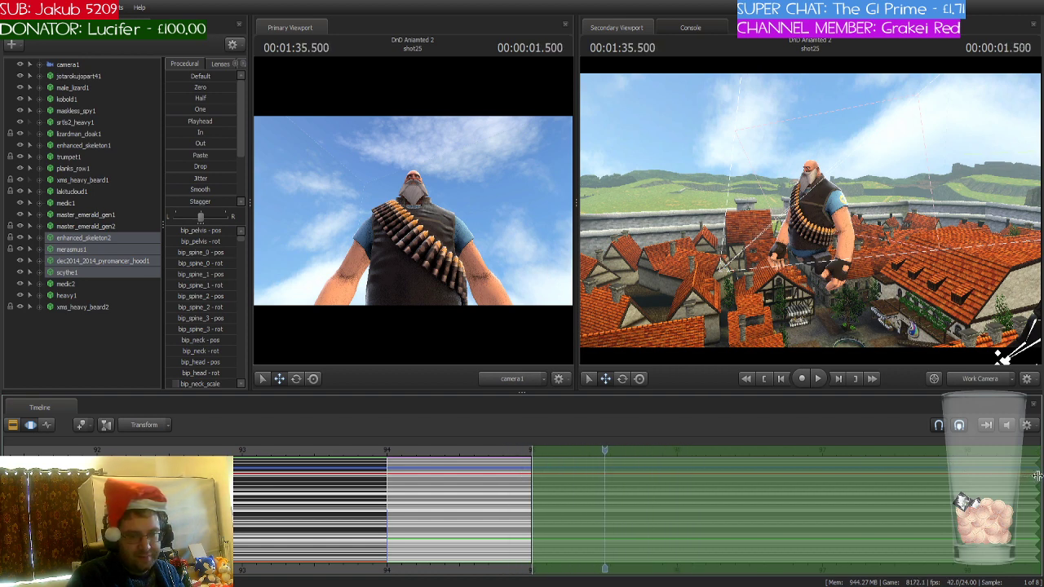
drag(1032, 475, 604, 492)
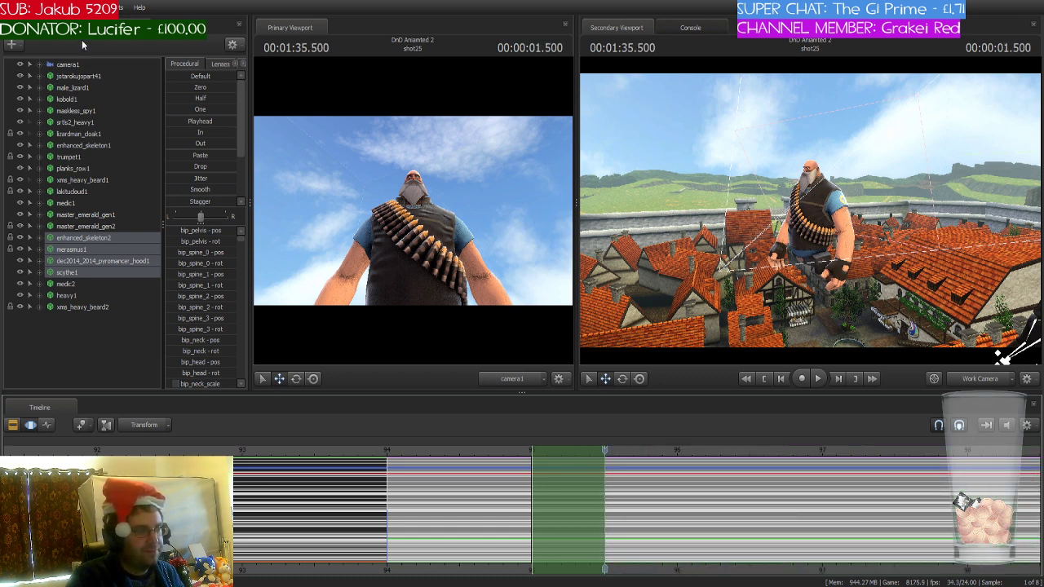
click(83, 69)
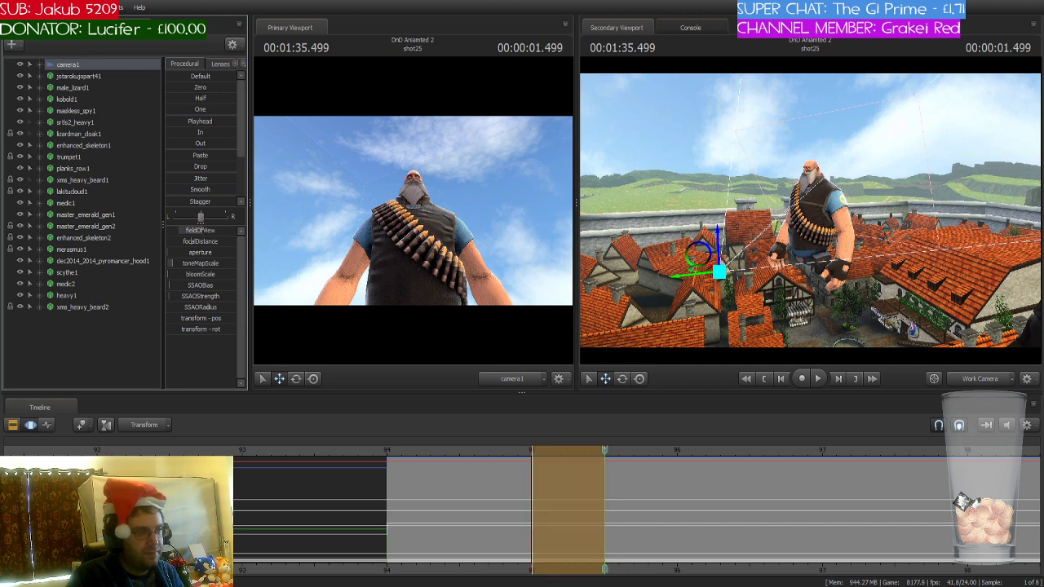
- Try narrowing camera1's field of view and tilting it up to a close-up of the Heavy's face within the selected half second
drag(186, 230, 177, 230)
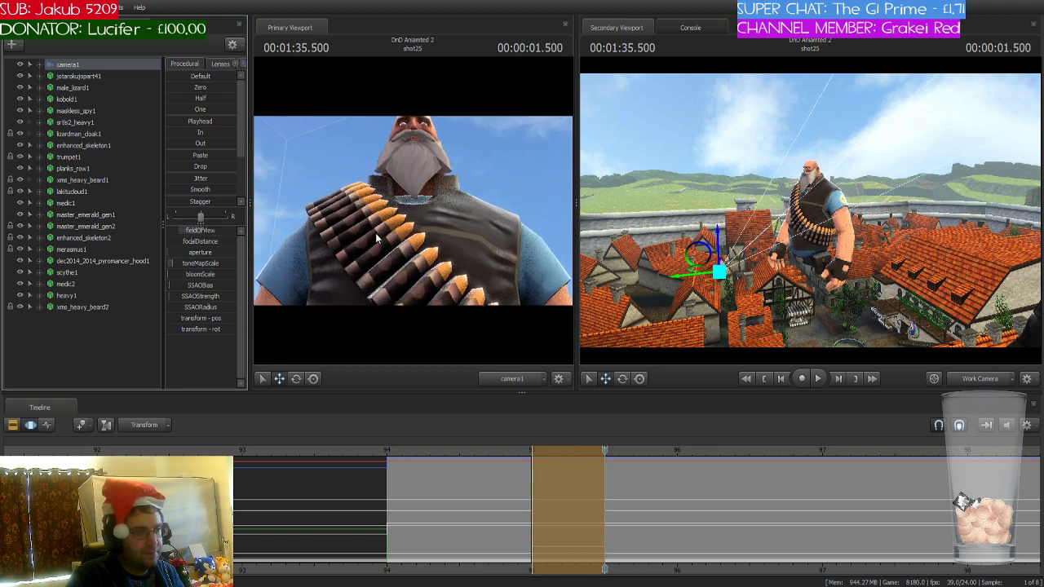
mouse_move(375, 233)
mouse_down()
mouse_move(375, 214)
mouse_move(375, 228)
mouse_up()
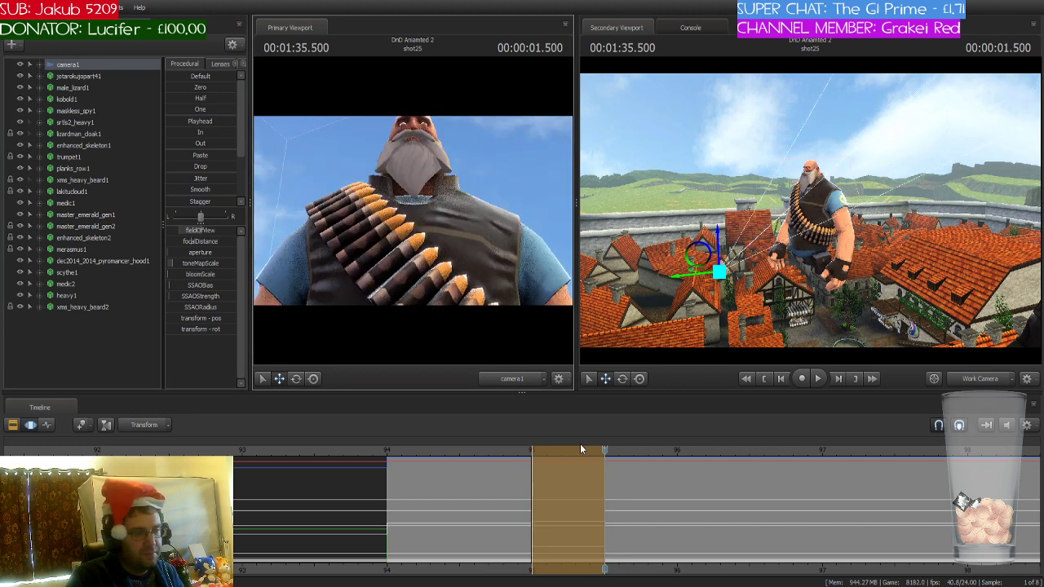
drag(605, 451, 533, 454)
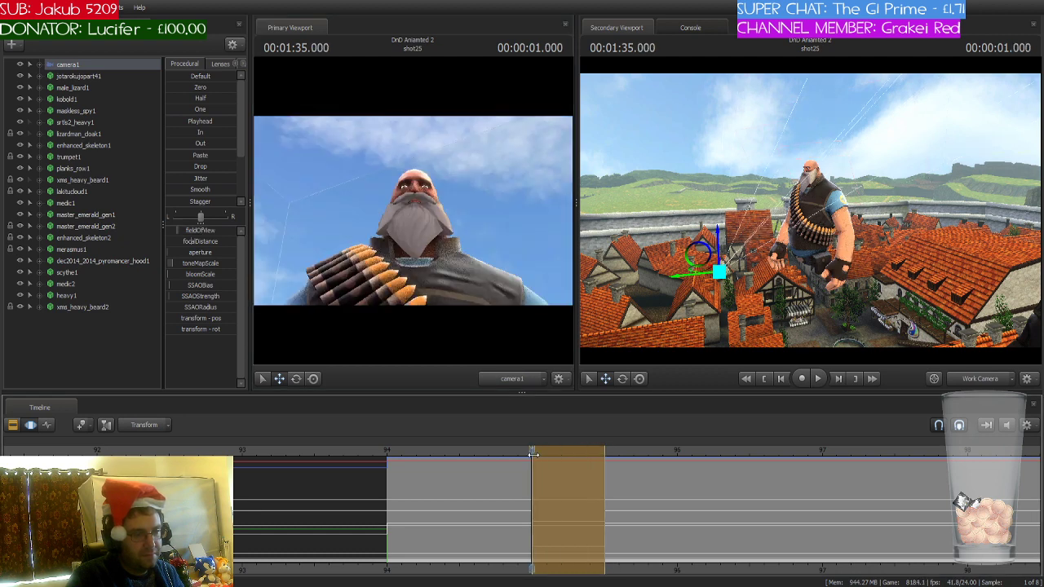
drag(367, 204, 367, 196)
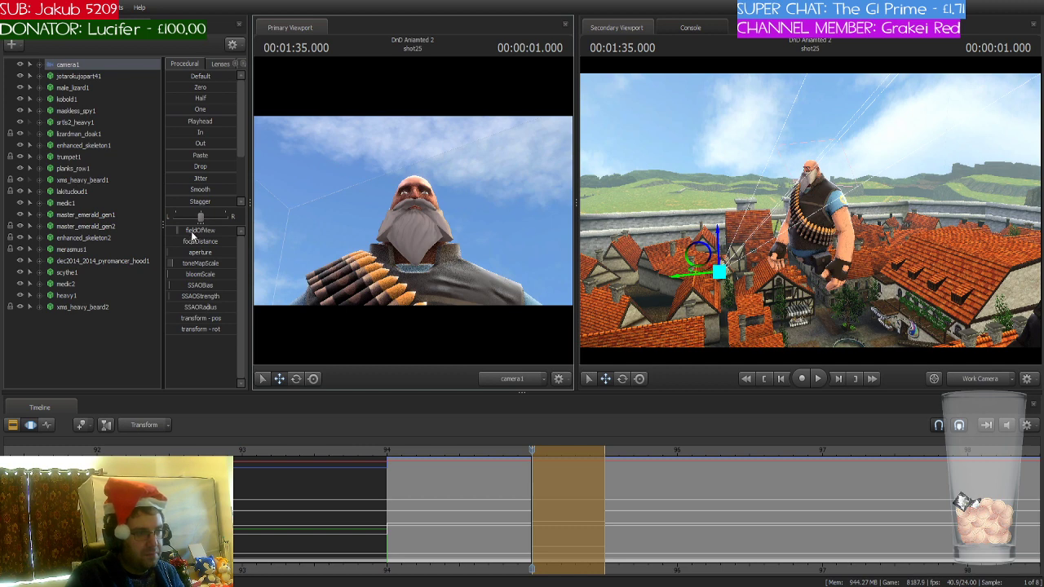
drag(179, 232, 171, 232)
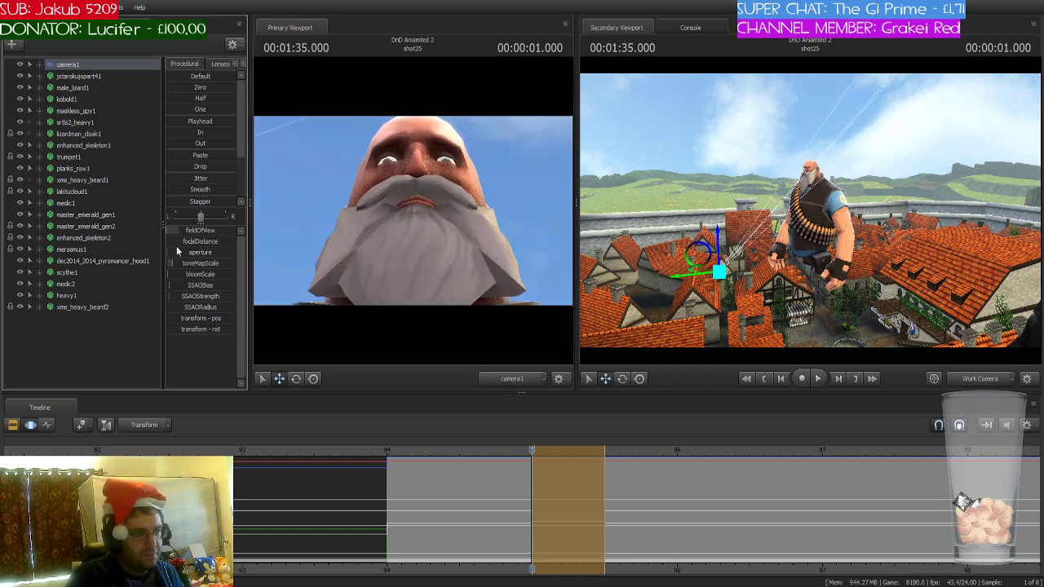
- Play from the start of shot25 and again from 00:01:35.000 to judge the brief close-up of the Heavy's face
click(386, 450)
key(space)
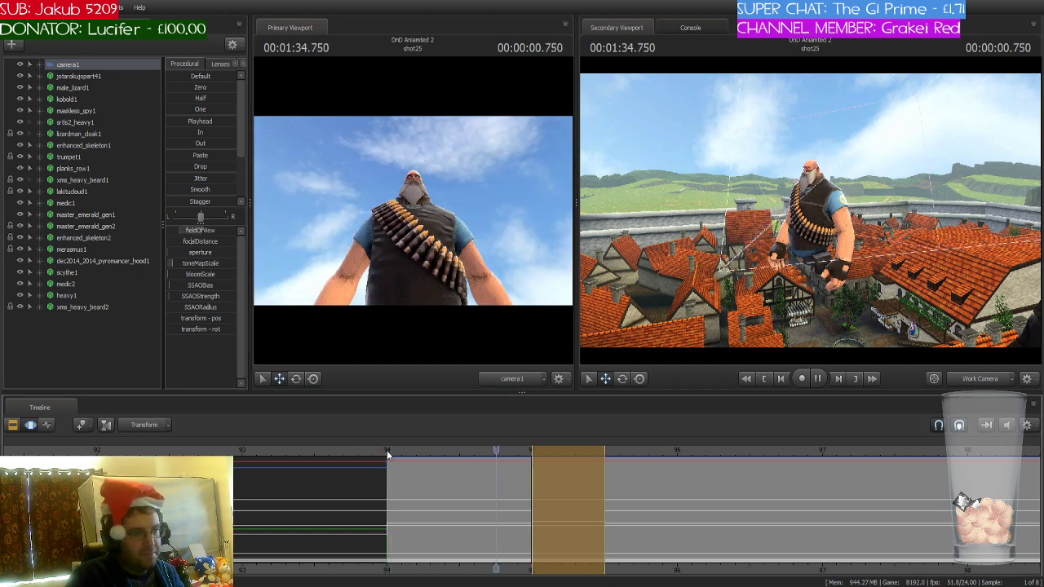
key(space)
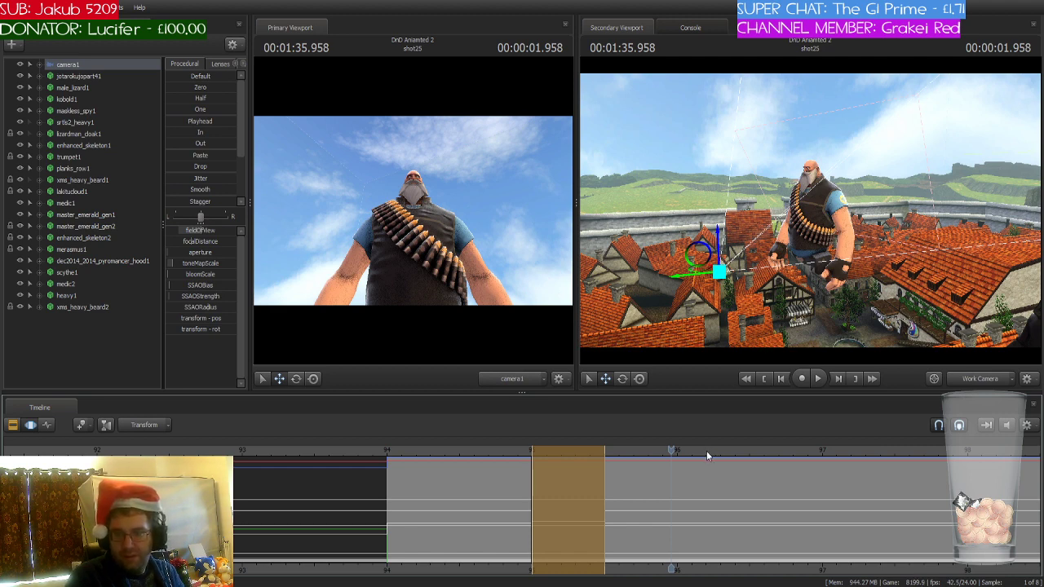
click(530, 451)
key(space)
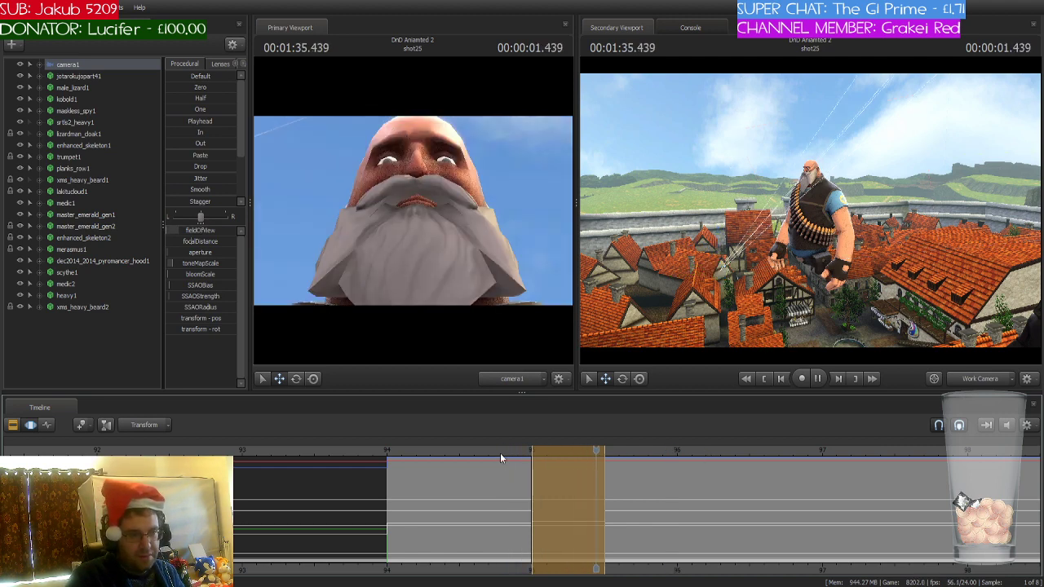
key(space)
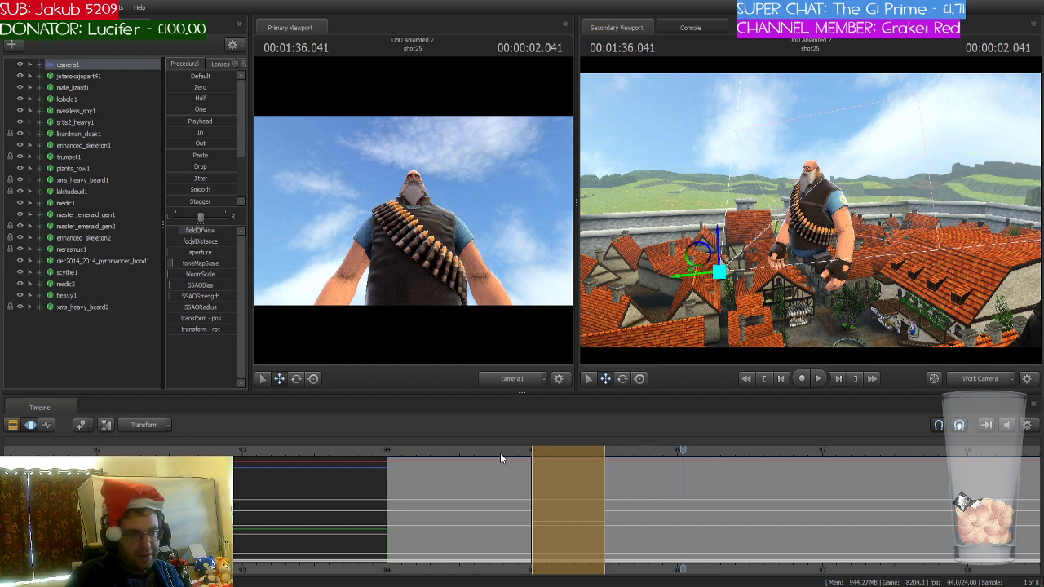
- Undo the field of view and tilt changes made to camera1 in the selected half second
key(ctrl+z)
key(ctrl+z)
key(ctrl+z)
key(ctrl+z)
key(ctrl+z)
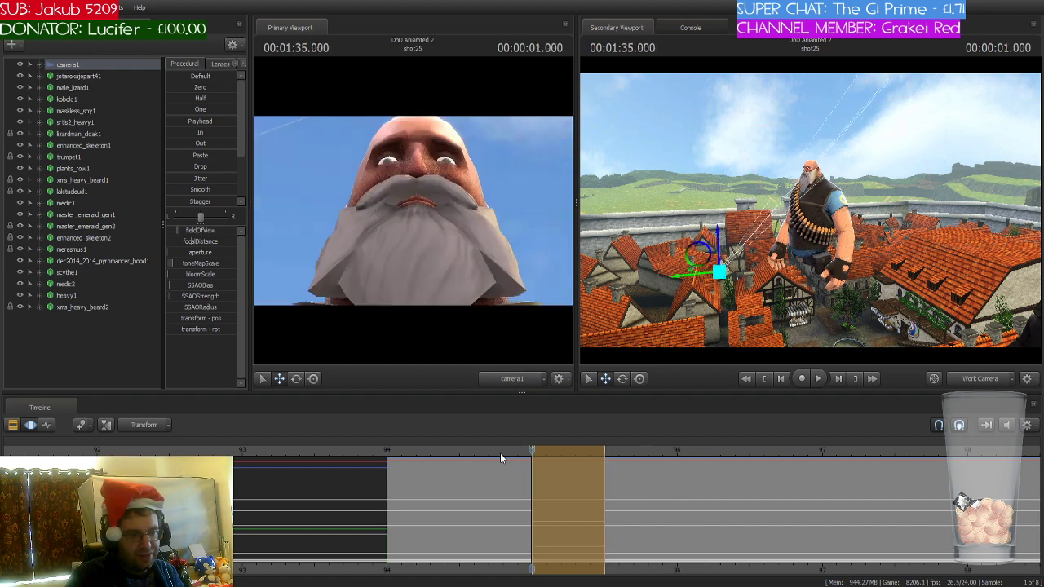
key(ctrl+z)
key(ctrl+z)
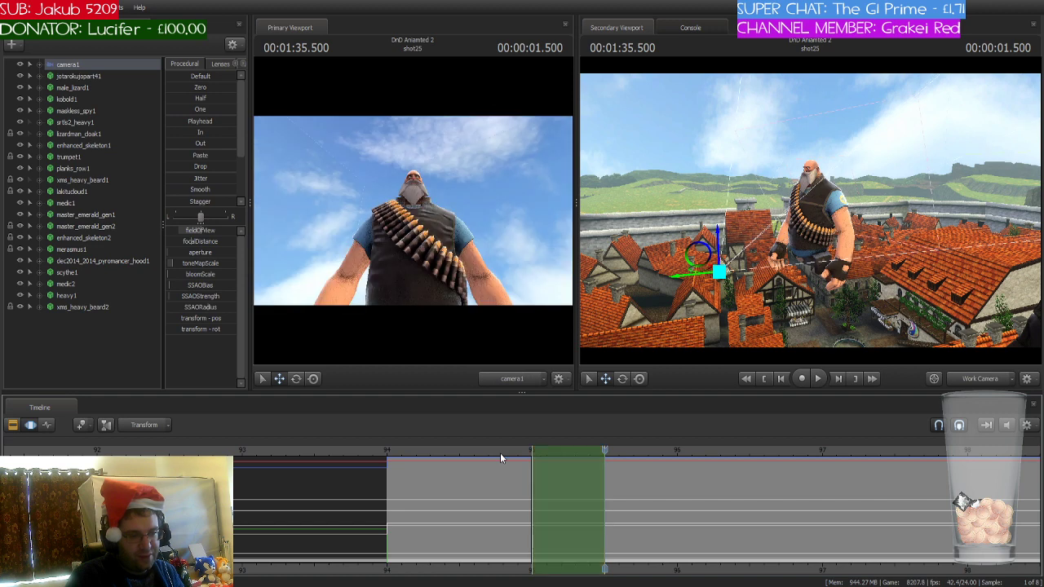
- At 00:01:35.000, fly camera1 up towards the Heavy and tilt it to frame his bearded face for the selected half second
drag(606, 451, 531, 451)
key(ctrl+y)
key(ctrl+y)
key(ctrl+y)
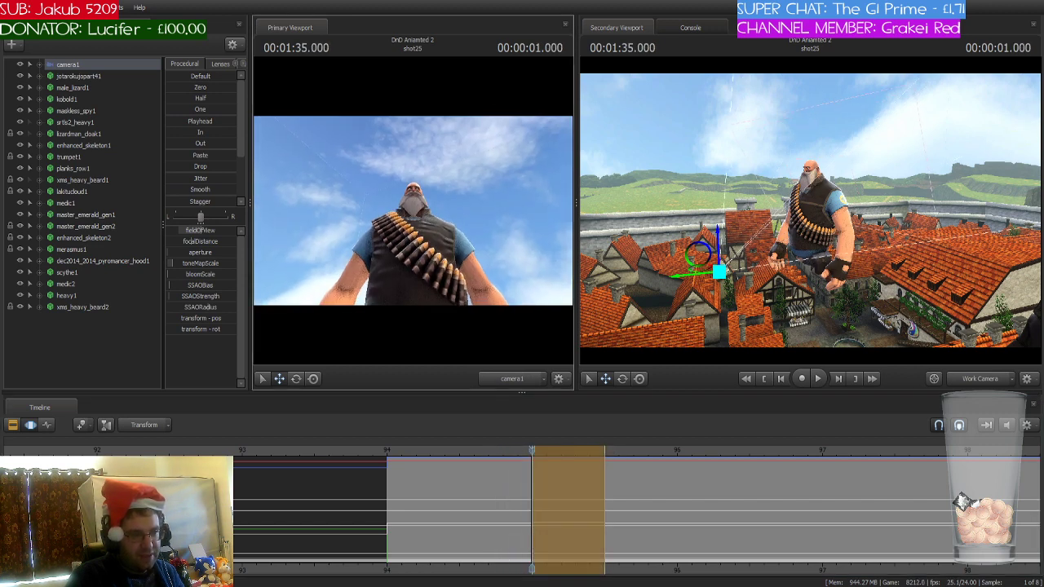
key(w)
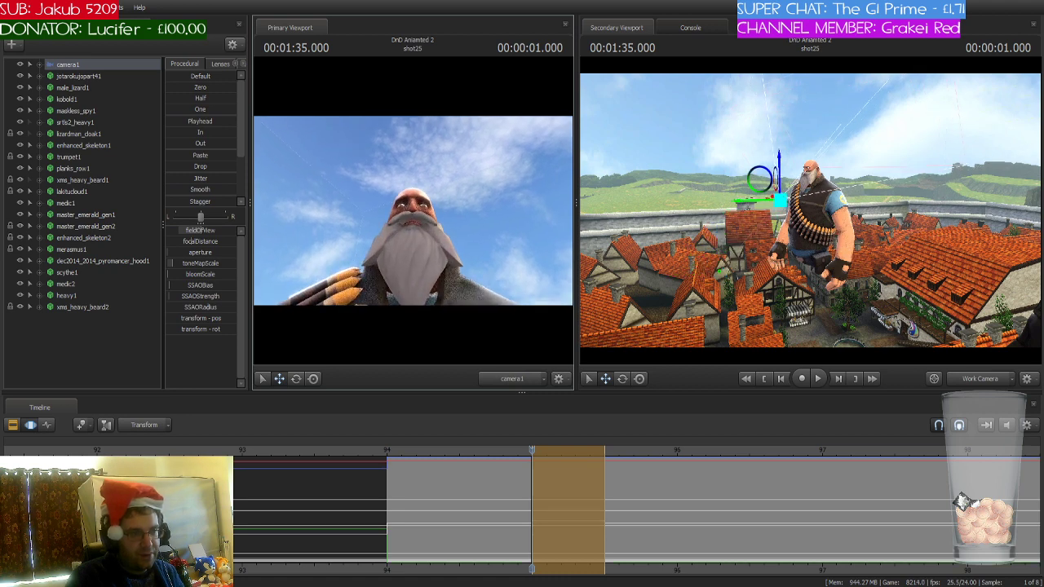
drag(413, 210, 412, 226)
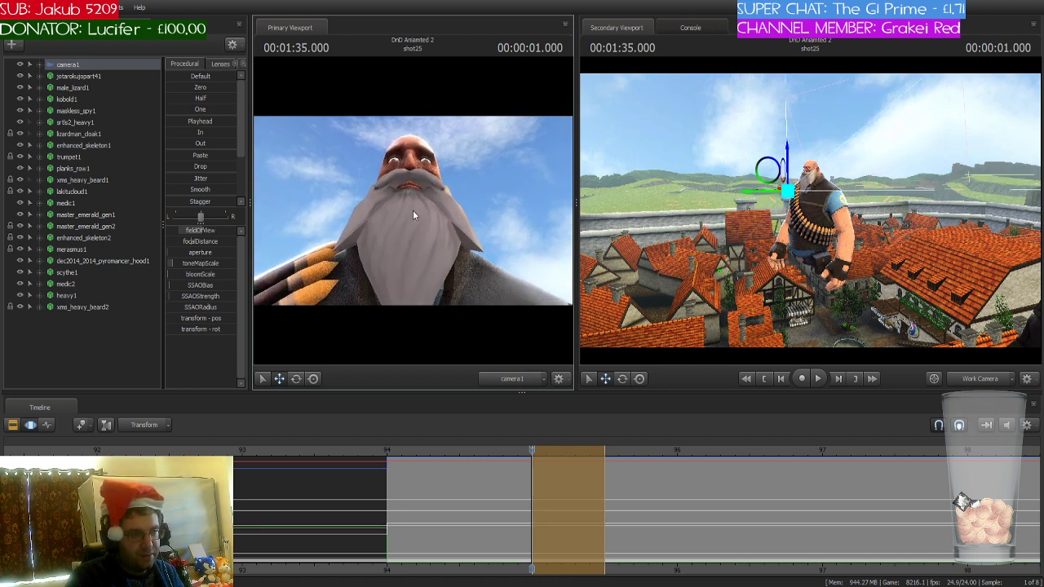
- Play shot25 from its start to review the moved camera's close-up
drag(531, 452, 388, 463)
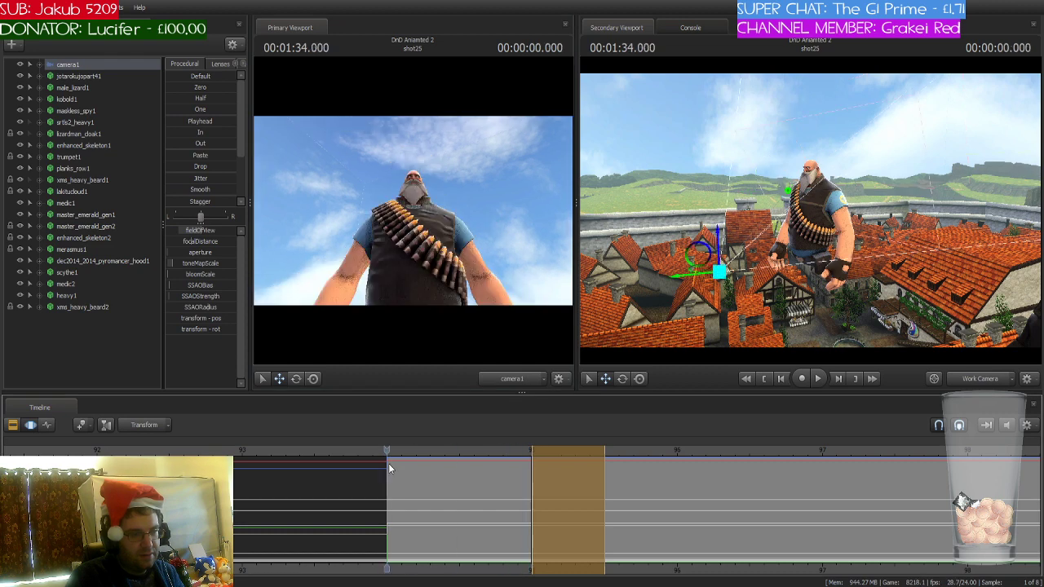
key(space)
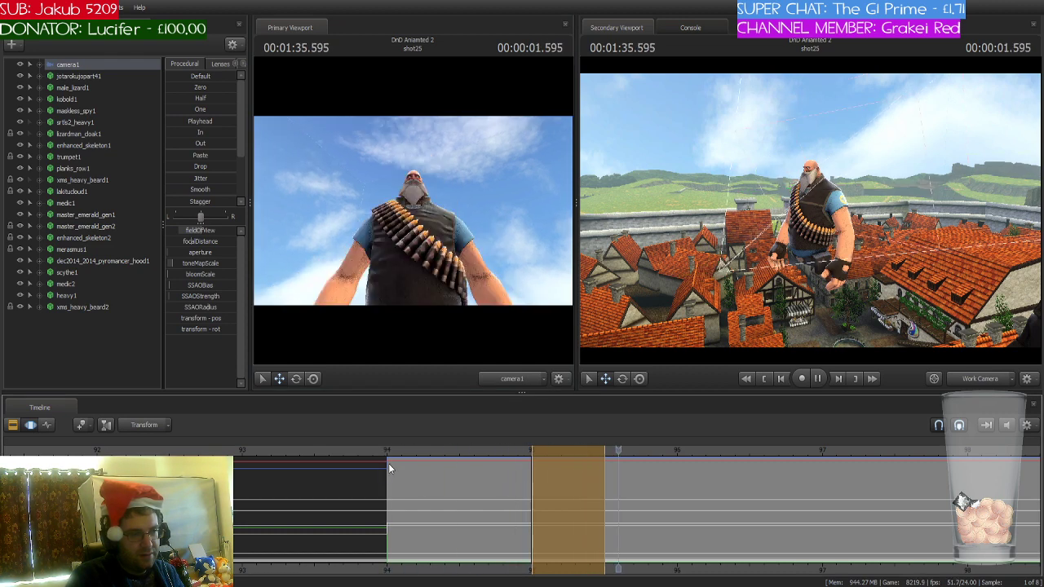
key(space)
- Set the time selection to ramp in from 00:01:35.500 to 00:01:35.833 and run on to the end of shot25
drag(727, 451, 636, 451)
drag(676, 481, 1037, 489)
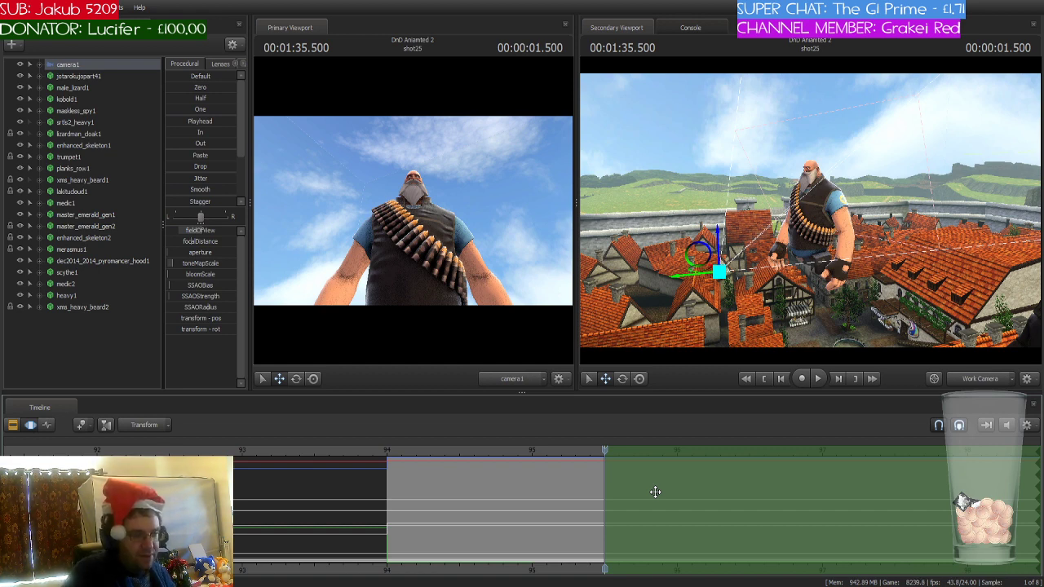
scroll(654, 492, down, 5)
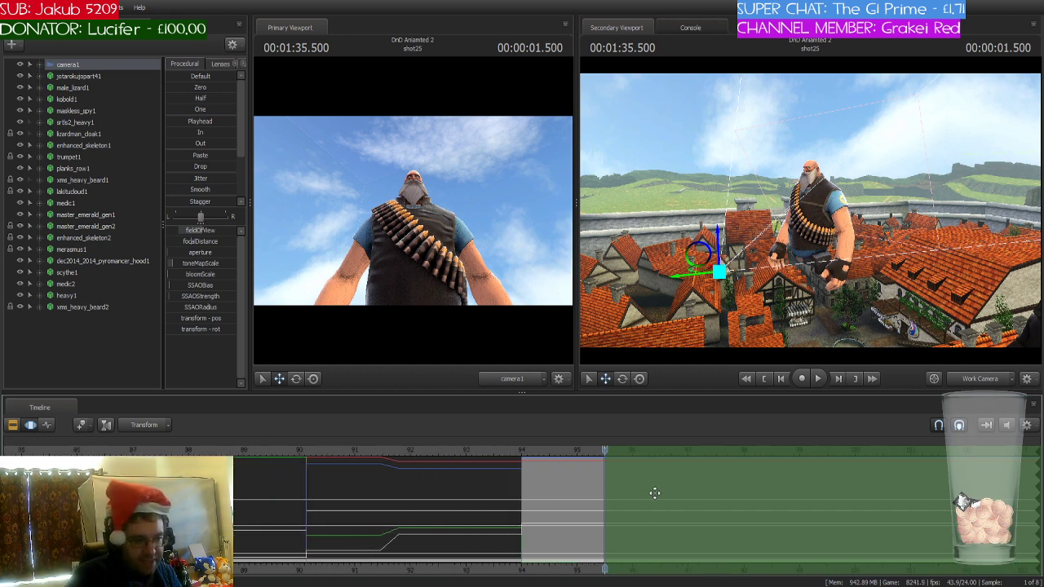
scroll(654, 492, down, 2)
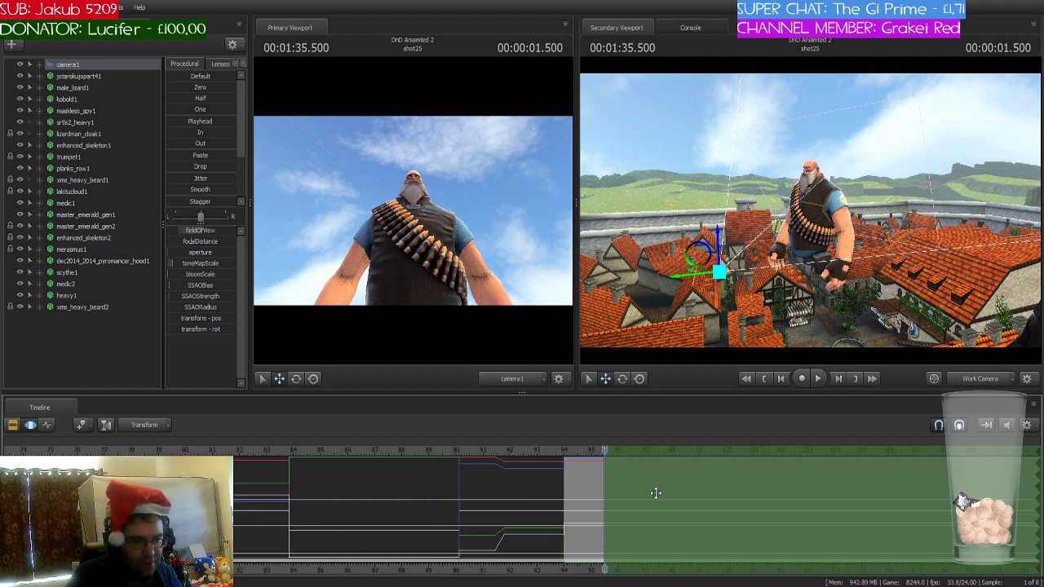
scroll(656, 492, down, 3)
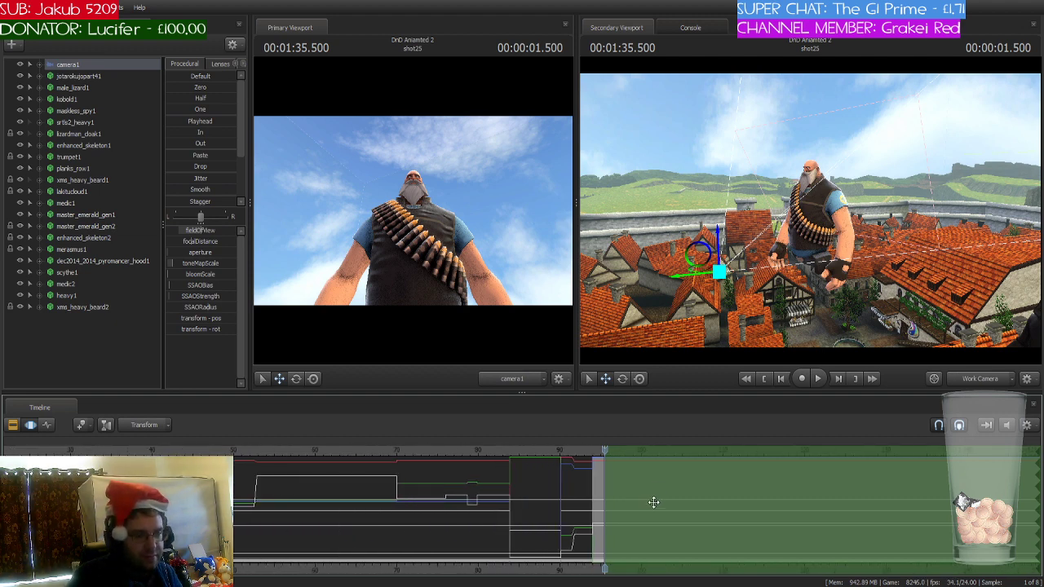
middle_drag(600, 567, 351, 561)
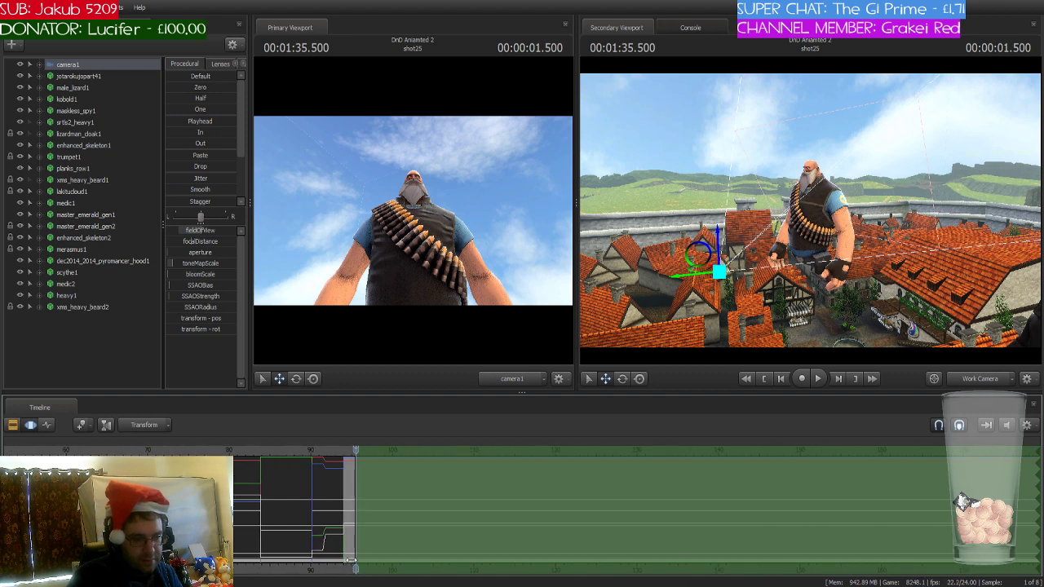
scroll(420, 543, down, 1)
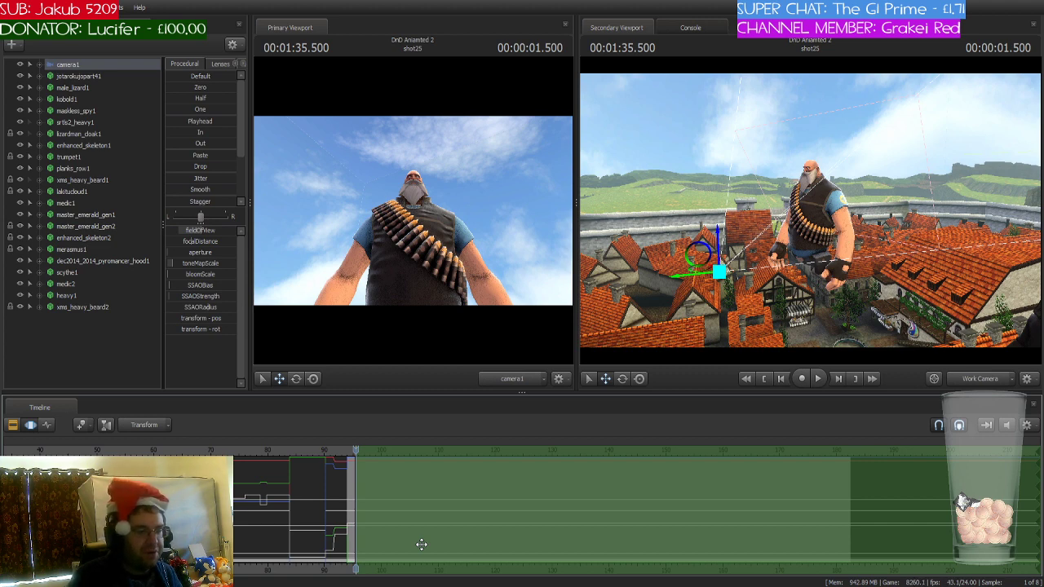
scroll(421, 545, up, 4)
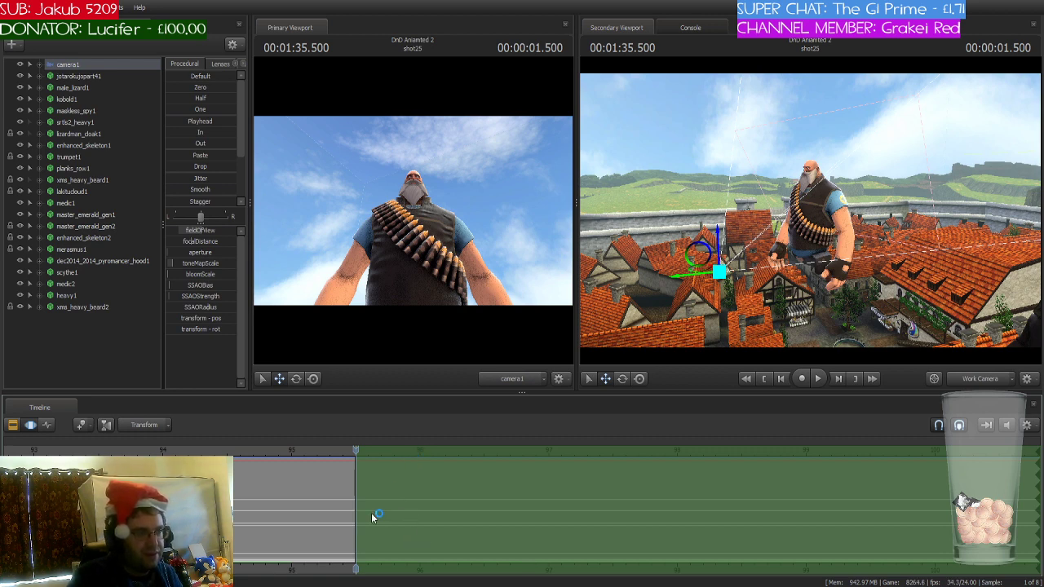
scroll(366, 492, up, 1)
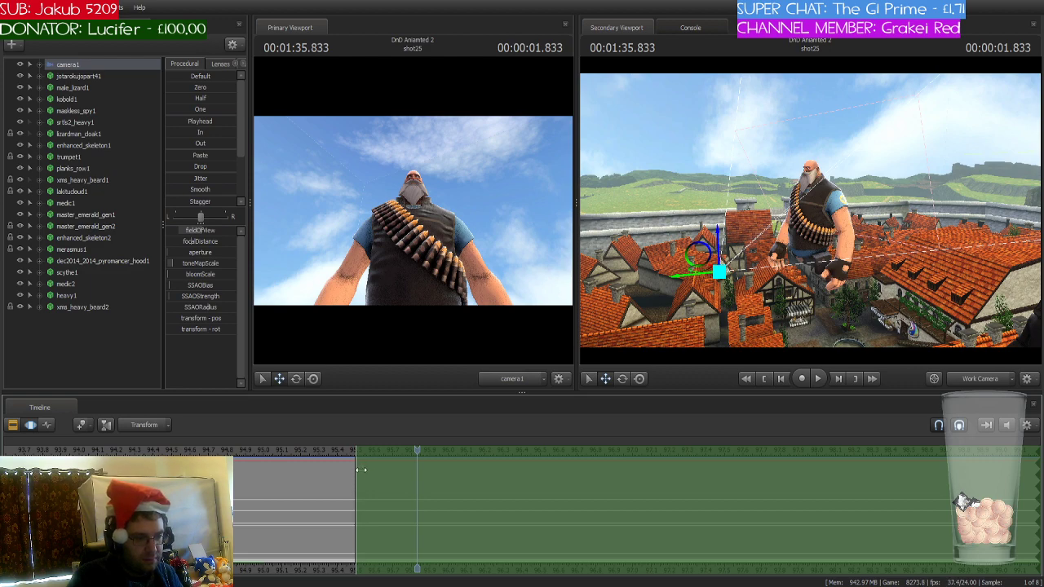
drag(362, 470, 421, 469)
- Rotate the giant Heavy's left arm bones to raise his open hand beside his head
mouse_move(846, 280)
mouse_down()
mouse_move(791, 194)
mouse_move(783, 142)
mouse_move(795, 186)
mouse_move(850, 197)
mouse_move(834, 214)
mouse_up()
click(782, 204)
key(e)
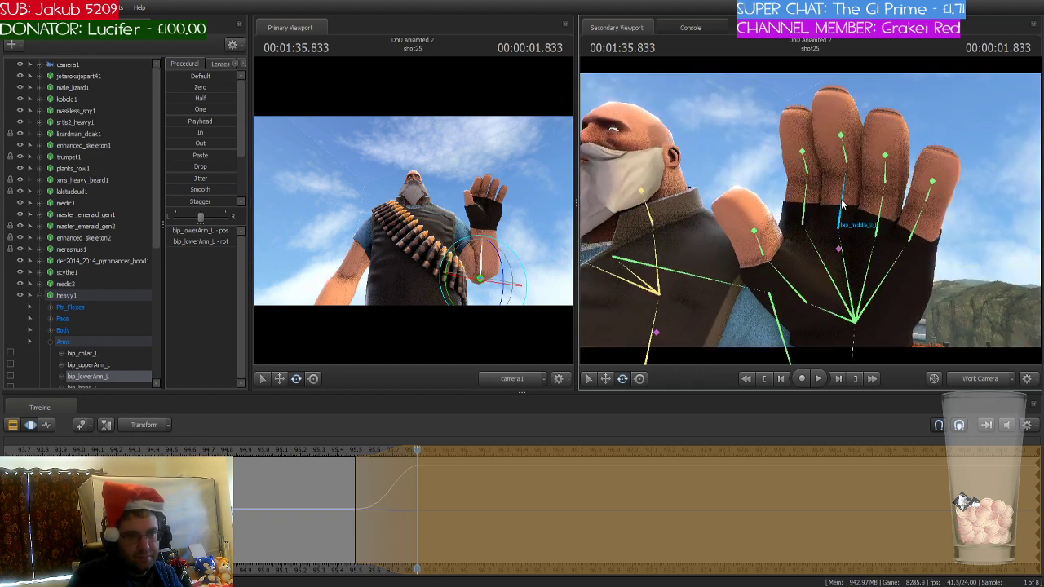
- Select the middle, ring and pinky finger bones of the giant Heavy's left hand and rotate them to curl the fingers into the palm
click(843, 206)
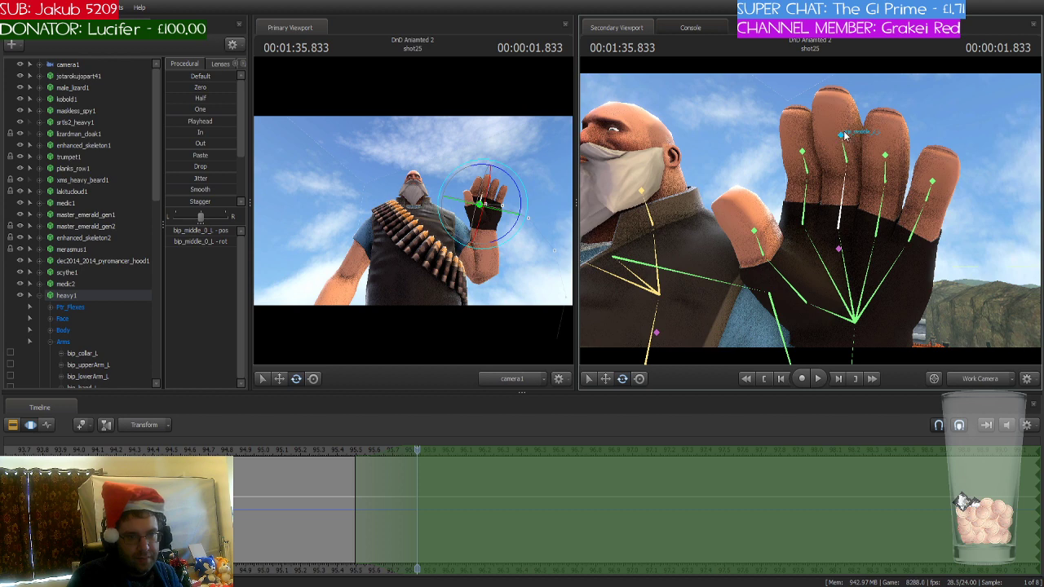
click(844, 136)
ctrl+click(846, 192)
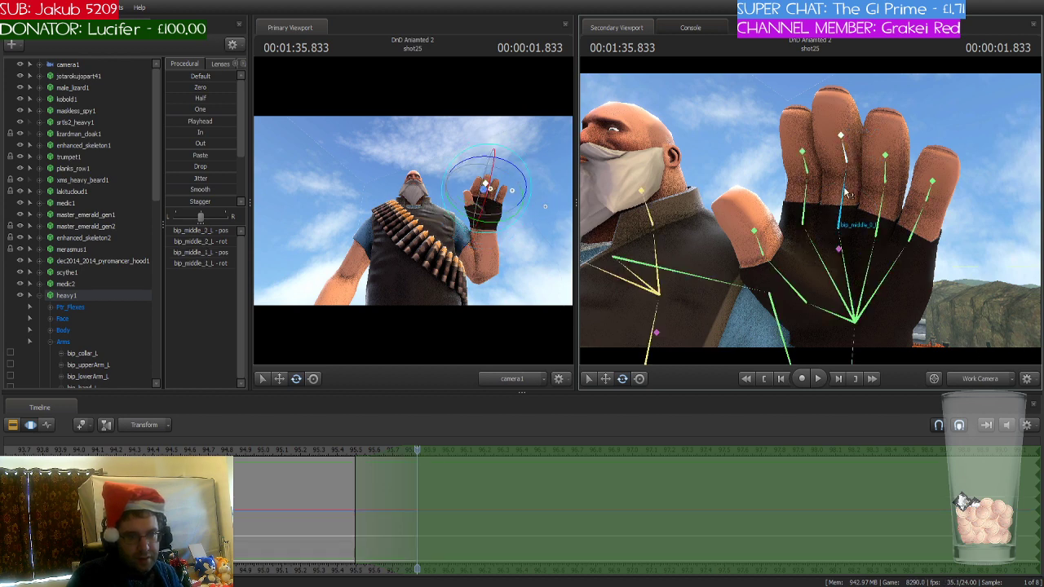
ctrl+click(844, 208)
ctrl+click(886, 167)
ctrl+click(888, 205)
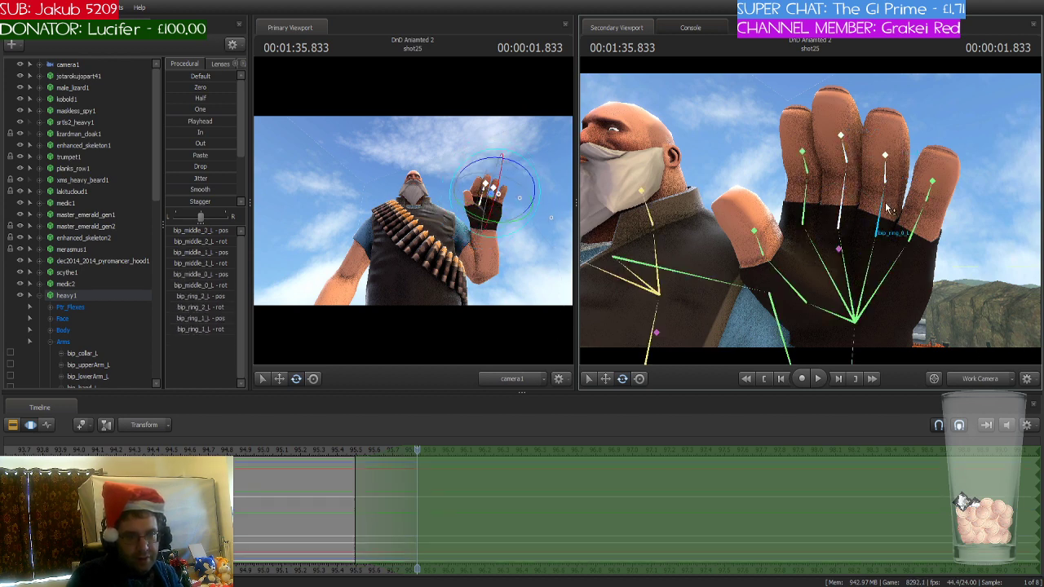
ctrl+click(890, 214)
ctrl+click(934, 182)
ctrl+click(924, 210)
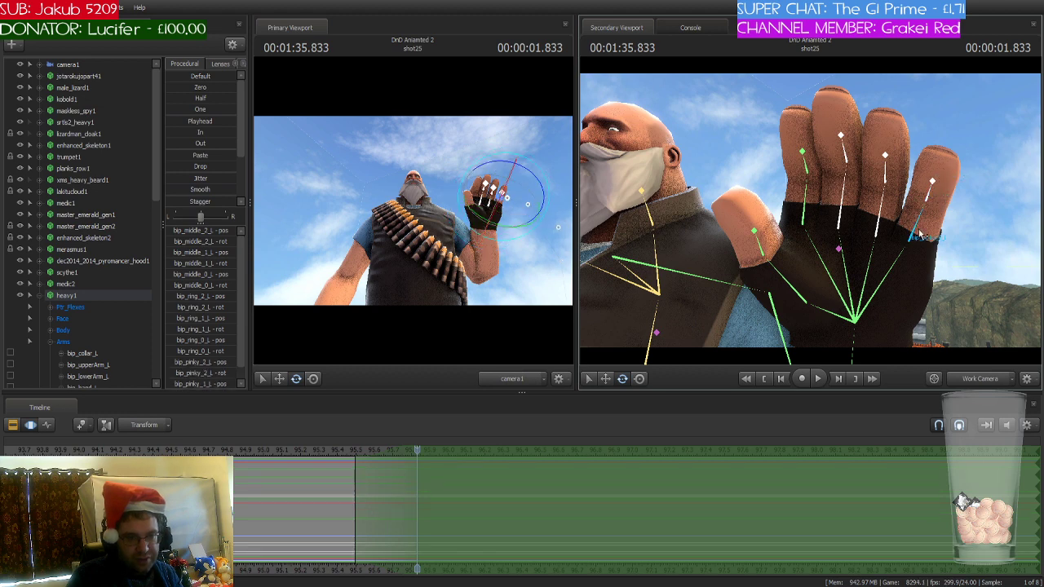
ctrl+click(919, 235)
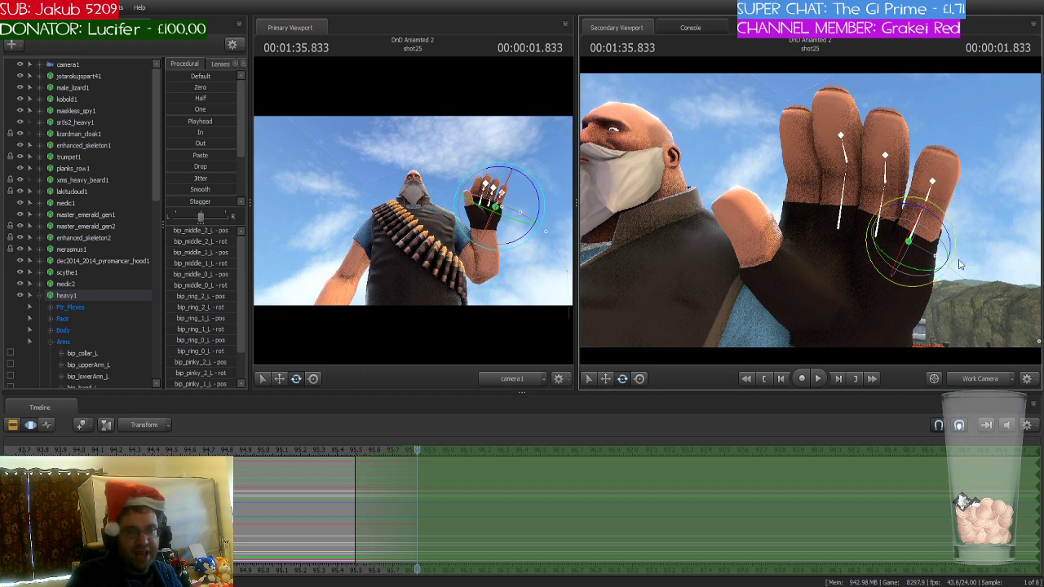
drag(958, 261, 965, 255)
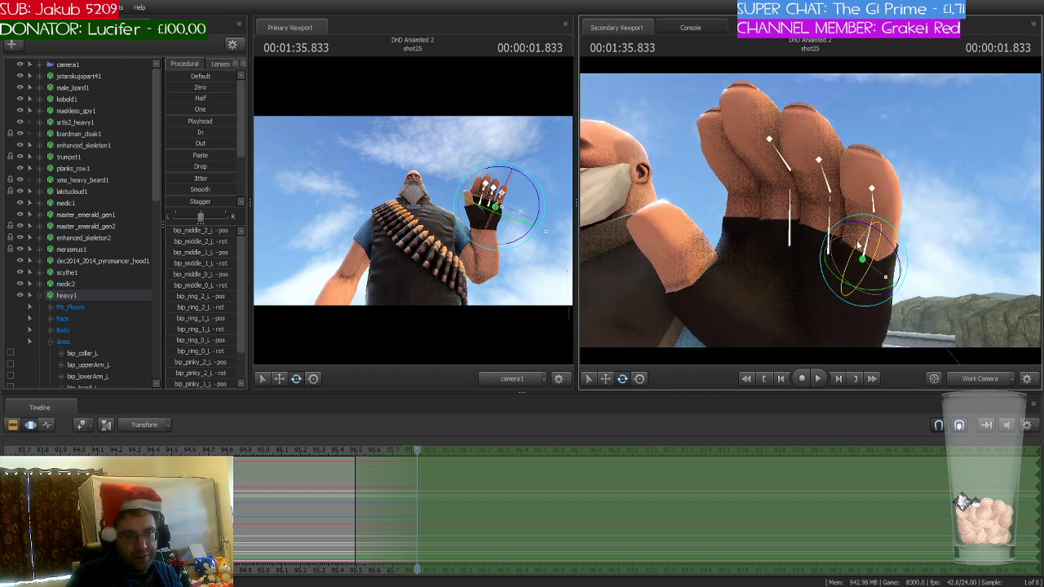
drag(859, 247, 866, 265)
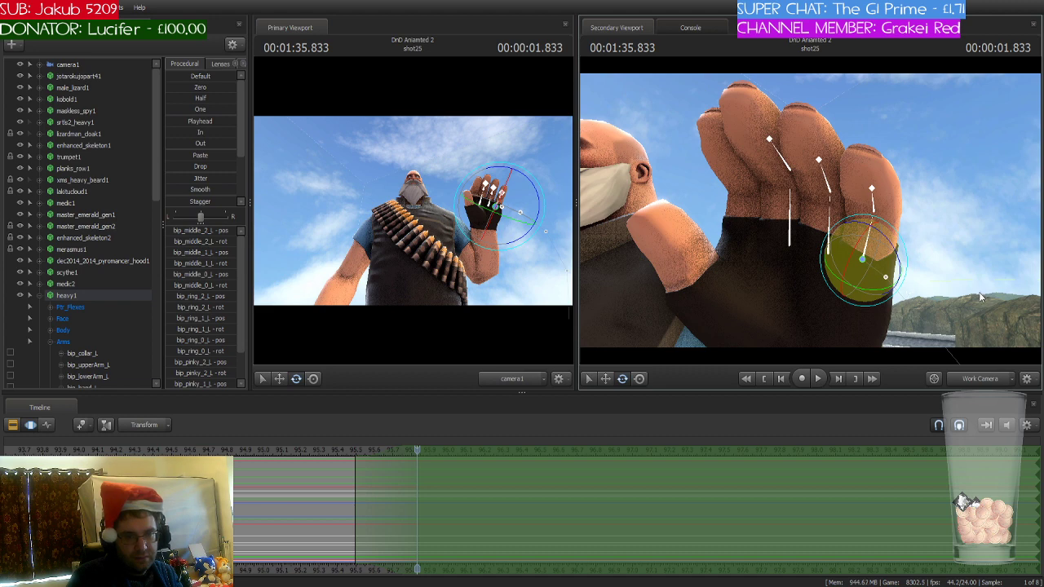
drag(857, 251, 807, 250)
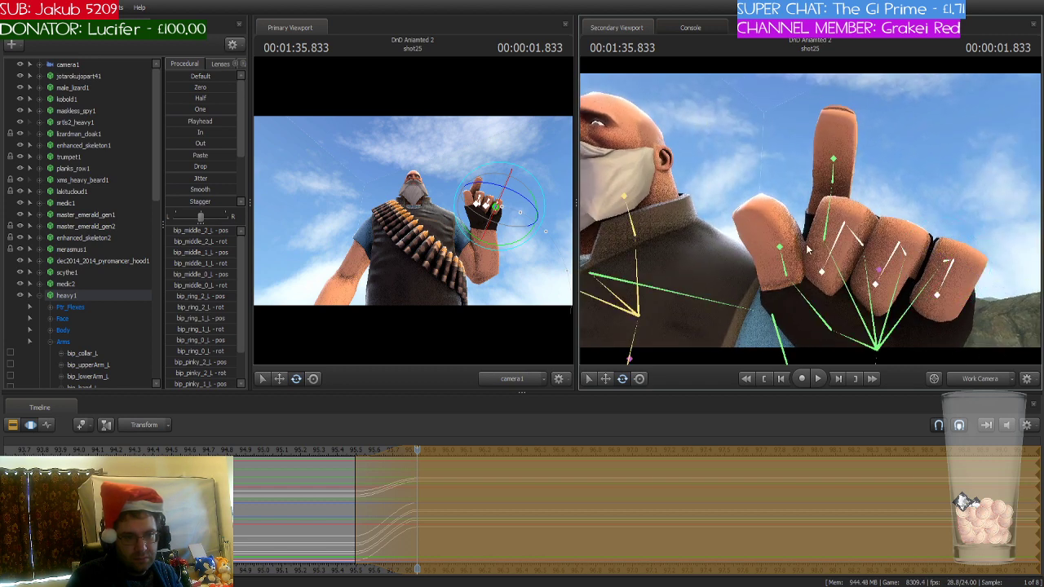
- Rotate the Heavy's left thumb bones to fold the thumb in against the curled fingers
click(825, 322)
mouse_move(827, 323)
mouse_down()
mouse_move(832, 330)
mouse_move(824, 323)
mouse_up()
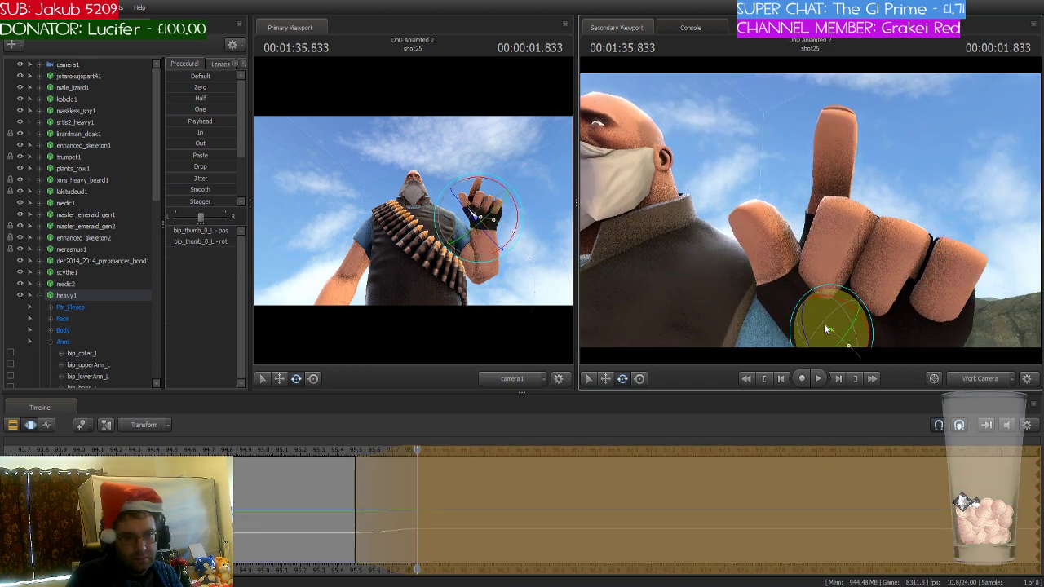
click(790, 255)
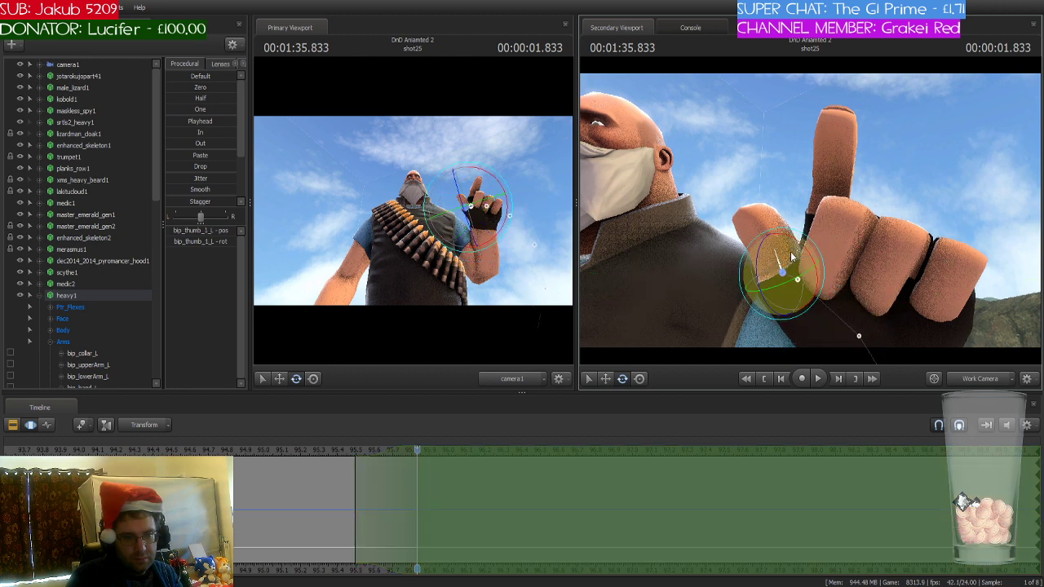
drag(790, 255, 826, 219)
click(795, 246)
- Rotate the lower and middle bones of the Heavy's left index finger to refine its upright pointing pose
click(831, 210)
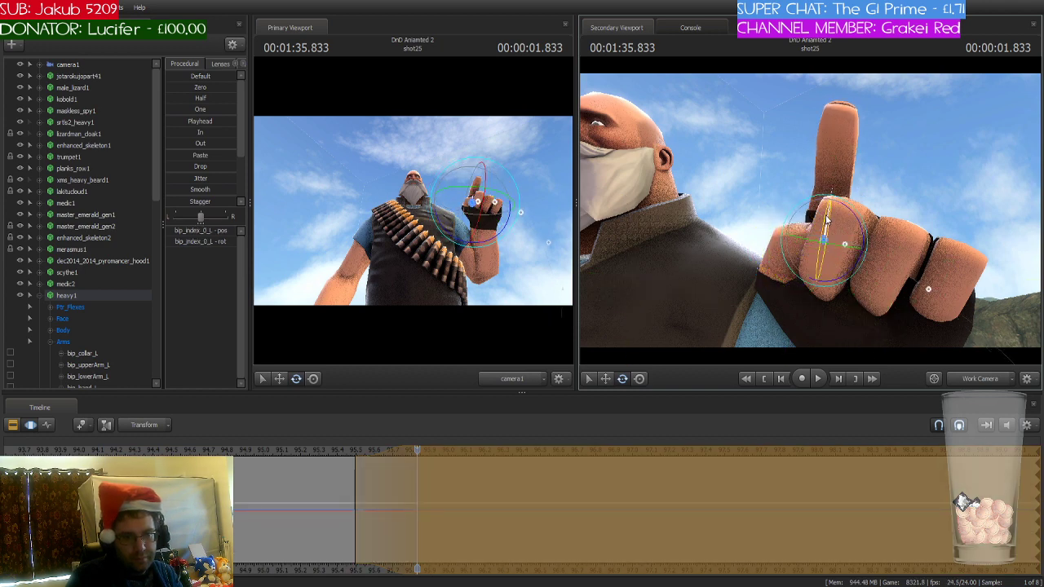
ctrl+click(840, 177)
drag(835, 180, 832, 173)
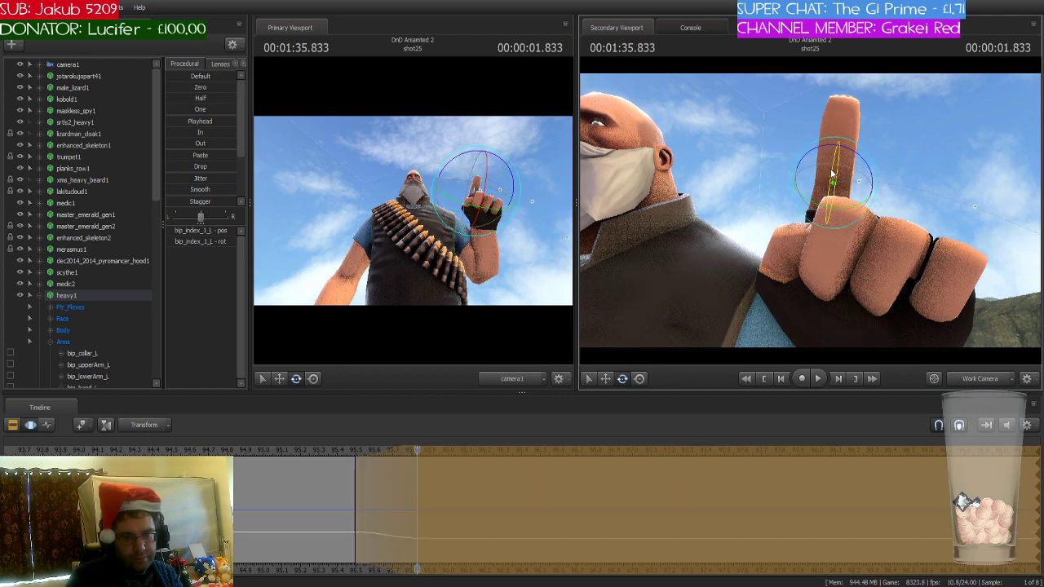
- Play shot25 from its start to review the raised-finger gesture and return the playhead to 00:01:35.833
right_drag(832, 173, 808, 214)
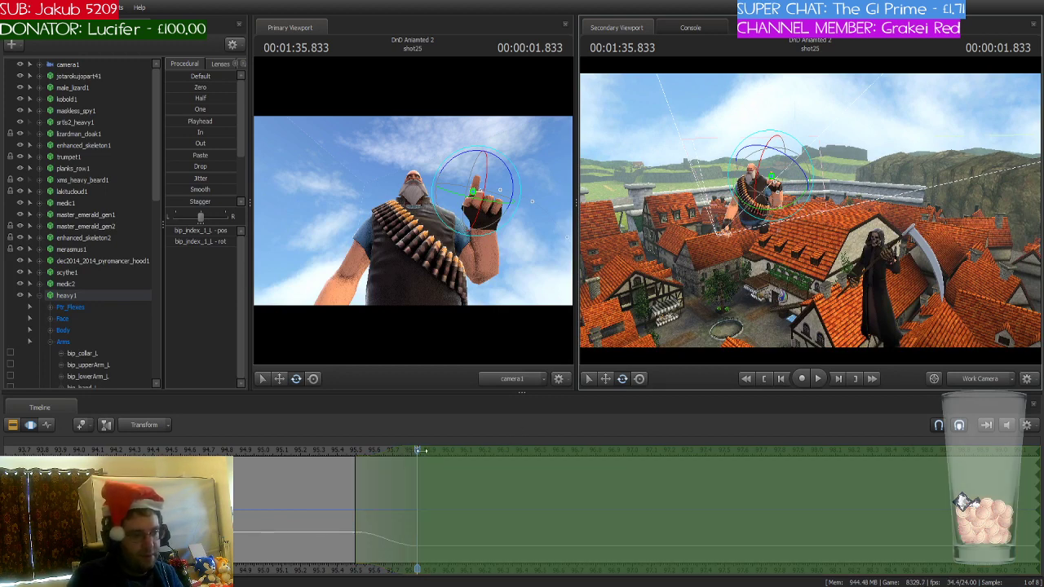
drag(419, 450, 75, 450)
key(space)
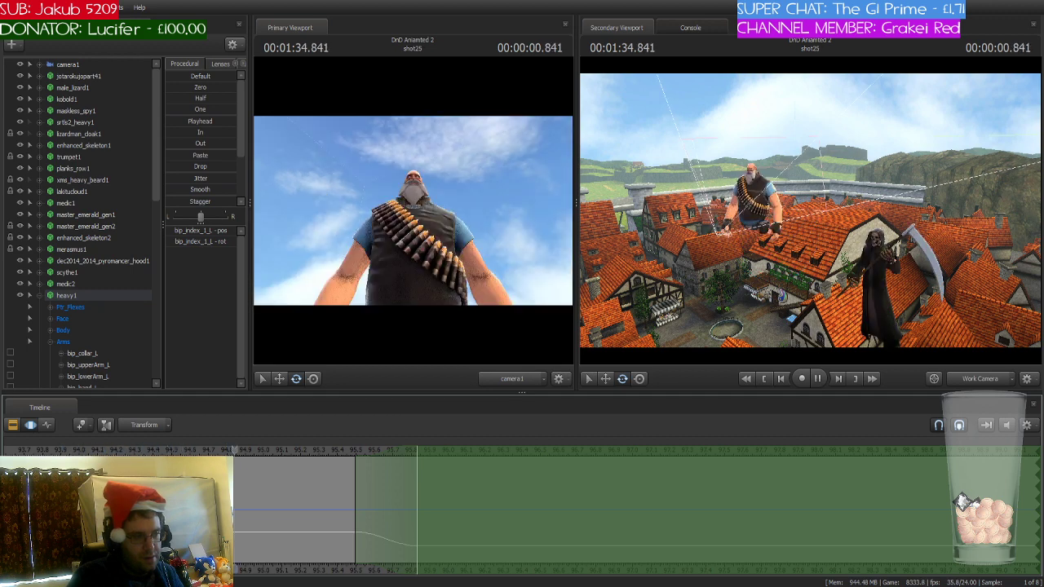
key(space)
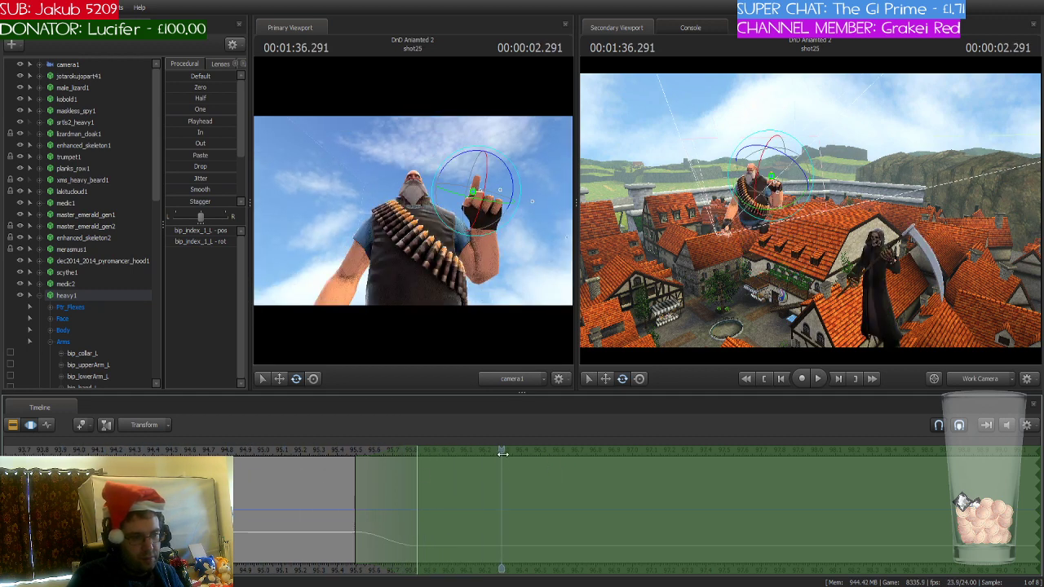
drag(502, 454, 417, 458)
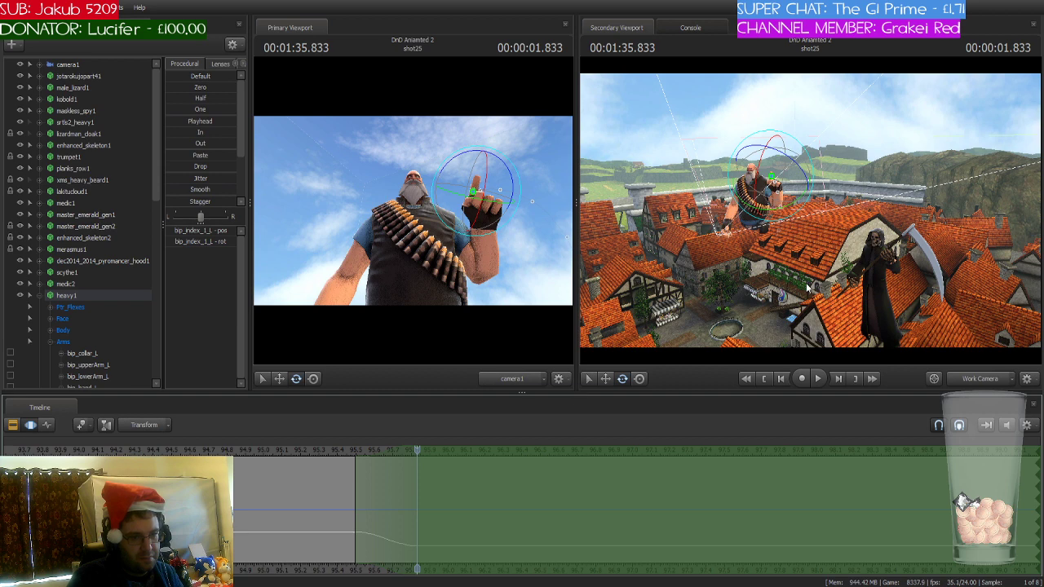
- Play shot25 on from 00:01:35.833 to about 00:01:52 to review how long the pointing pose holds
scroll(571, 466, down, 4)
key(space)
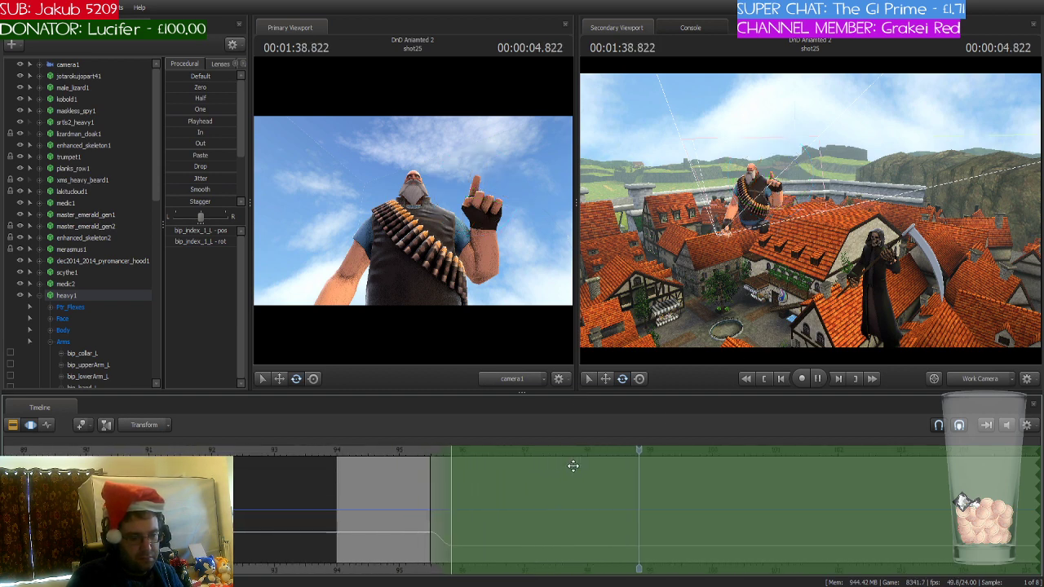
scroll(573, 465, down, 3)
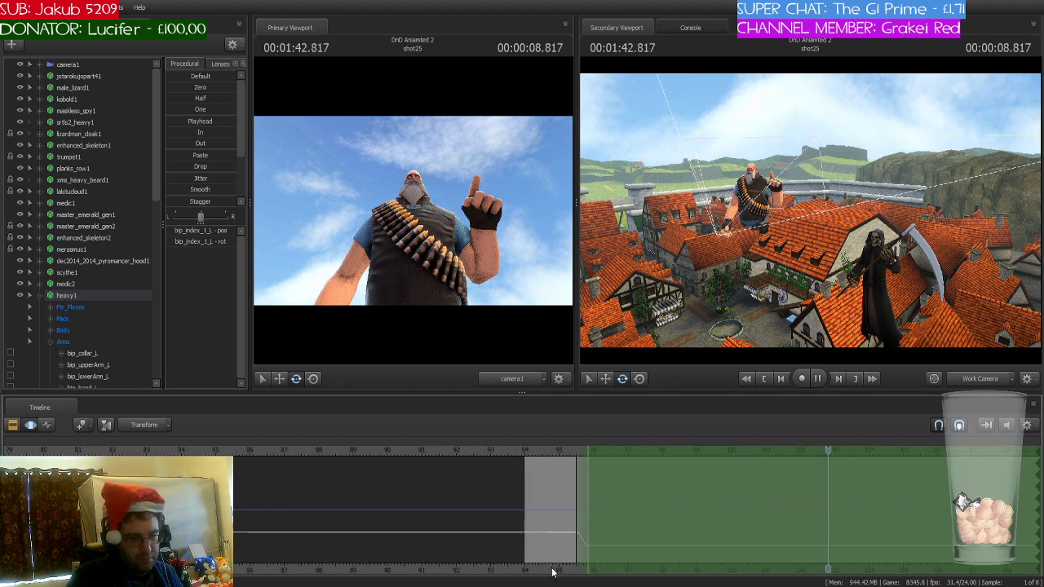
middle_drag(552, 569, 362, 570)
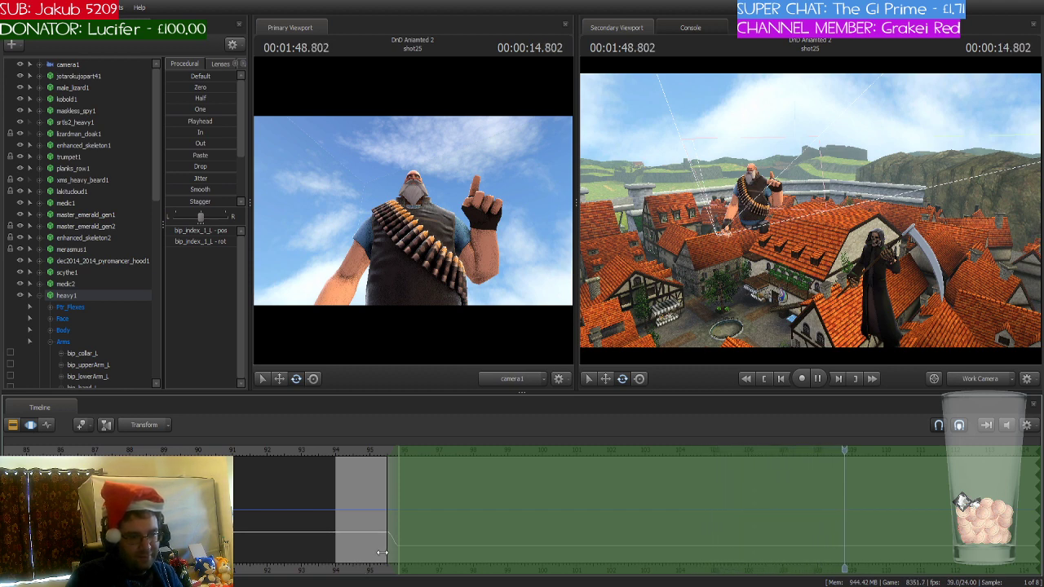
middle_drag(361, 570, 285, 572)
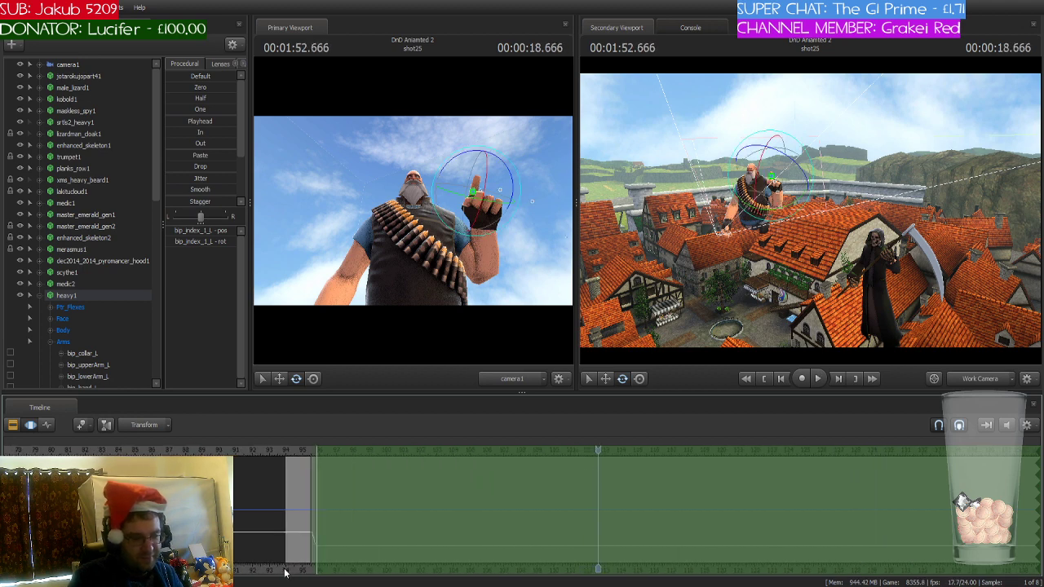
- Play the sequence from an earlier point into shot25 and return the playhead to 00:01:34.000
click(284, 573)
key(Up)
key(Up)
key(Up)
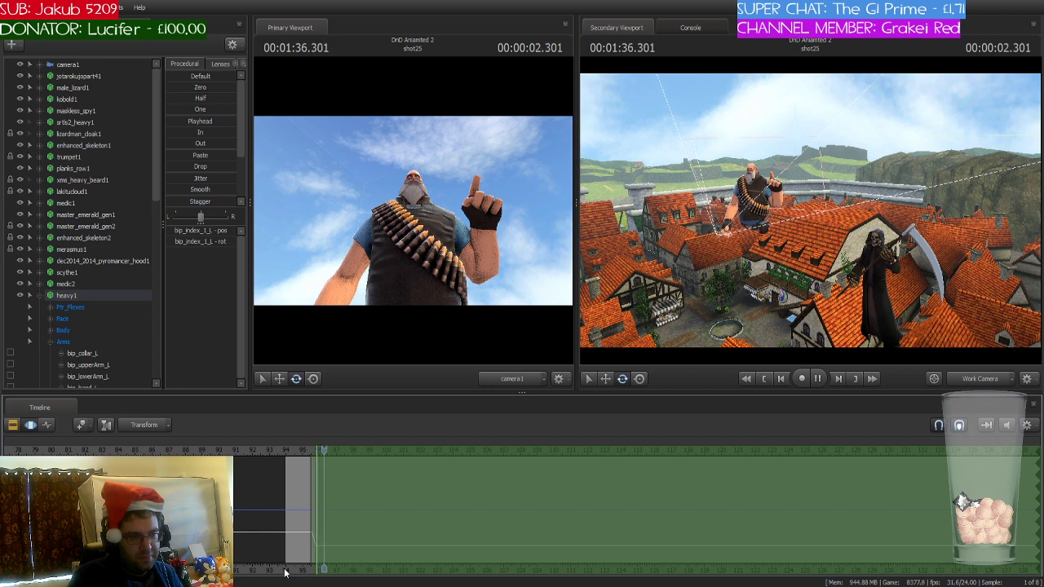
key(space)
click(286, 574)
- Shift the time selection so its ramp runs from 00:01:36.000 to 00:01:36.333, holding to the end of shot25
scroll(302, 509, up, 3)
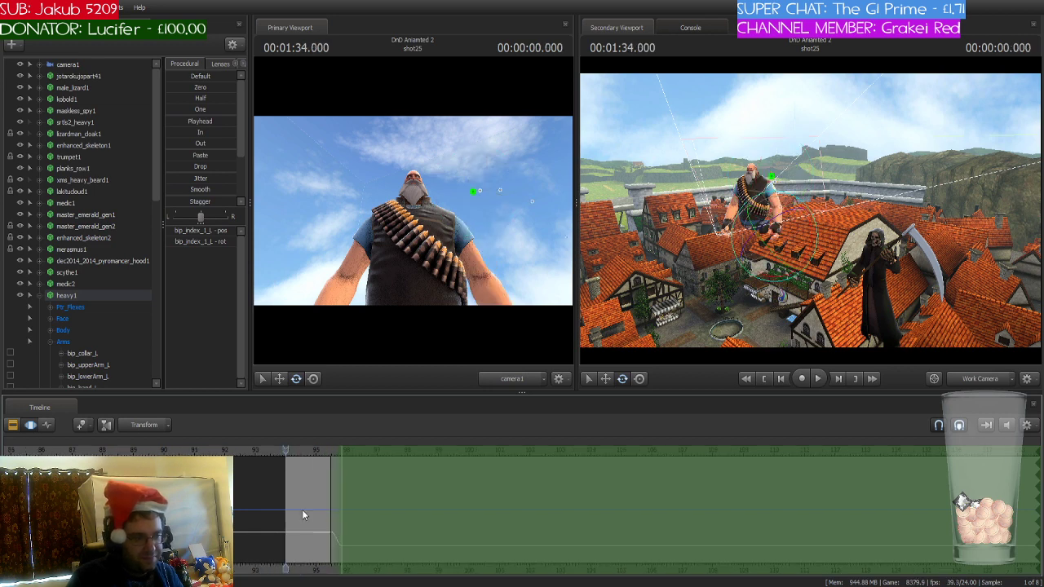
scroll(310, 486, up, 3)
drag(285, 451, 329, 453)
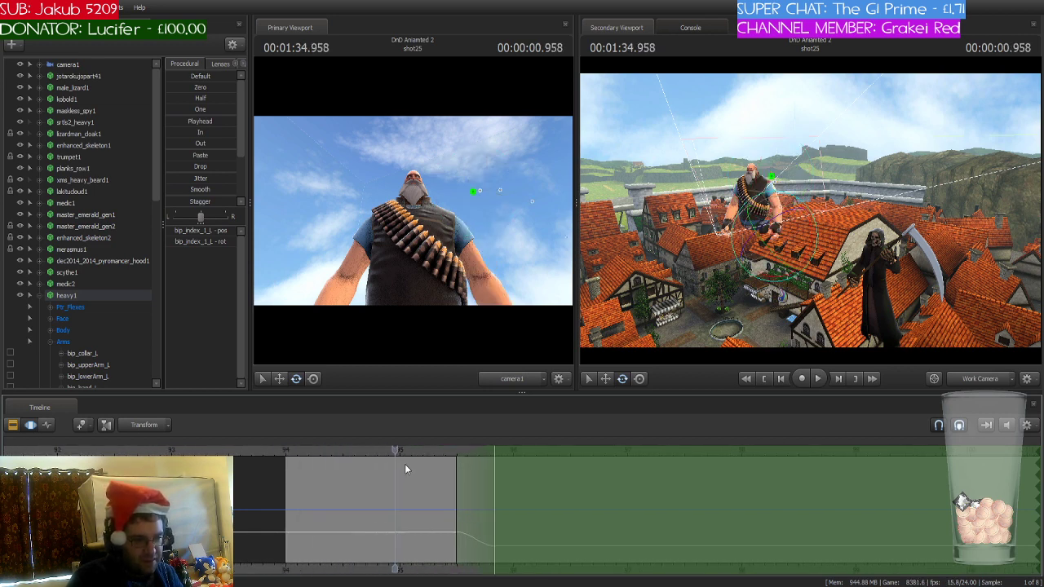
drag(405, 469, 539, 452)
- Select the reaper's models (enhanced_skeleton2, merasmus1, dec2014_2014_pyromancer_hood1, scythe1) and slide them together off the rooftop towards the courtyard
drag(712, 283, 766, 336)
key(w)
click(39, 296)
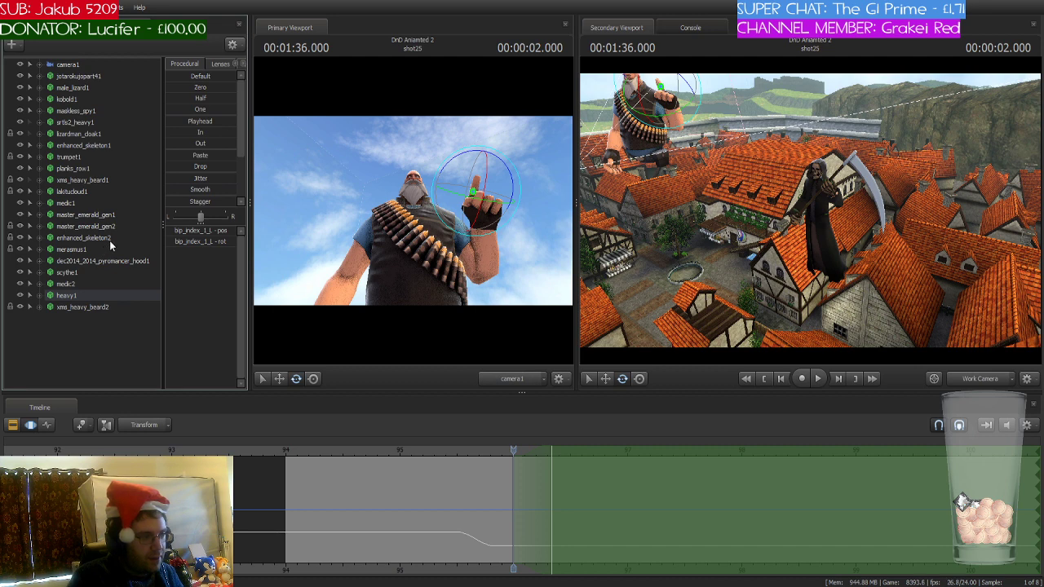
click(85, 238)
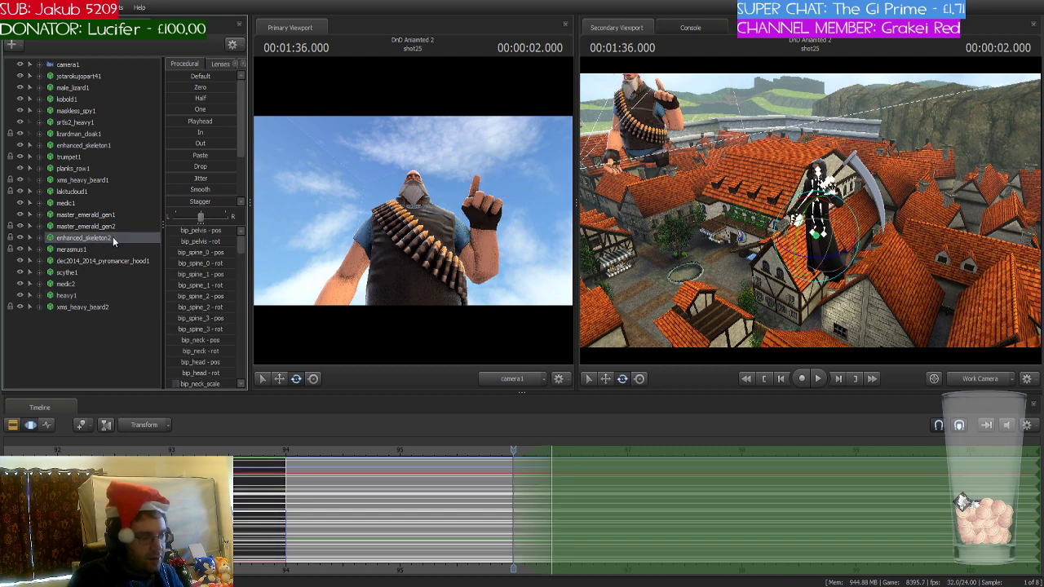
shift+click(88, 272)
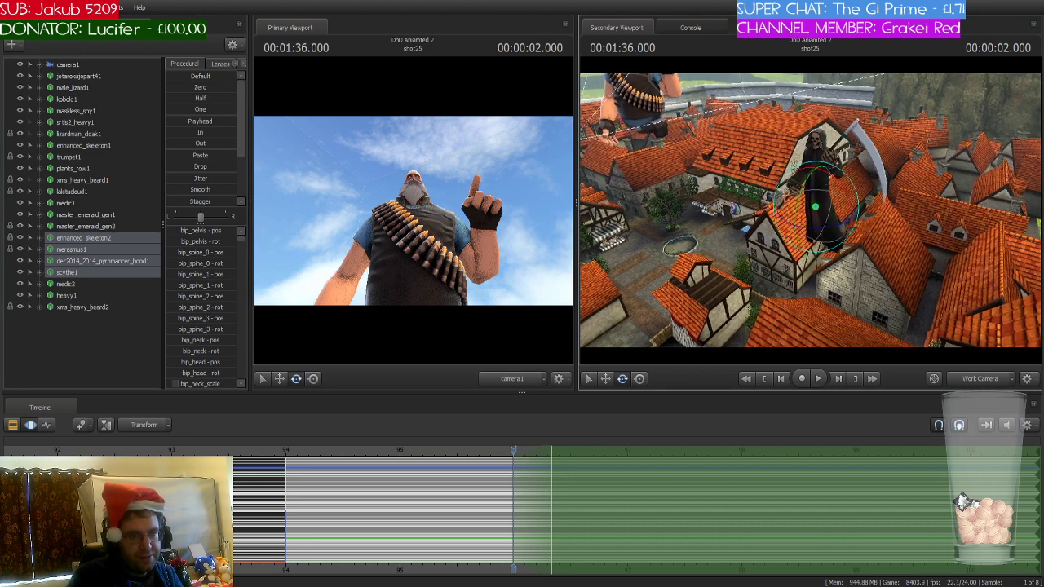
key(w)
drag(812, 216, 763, 222)
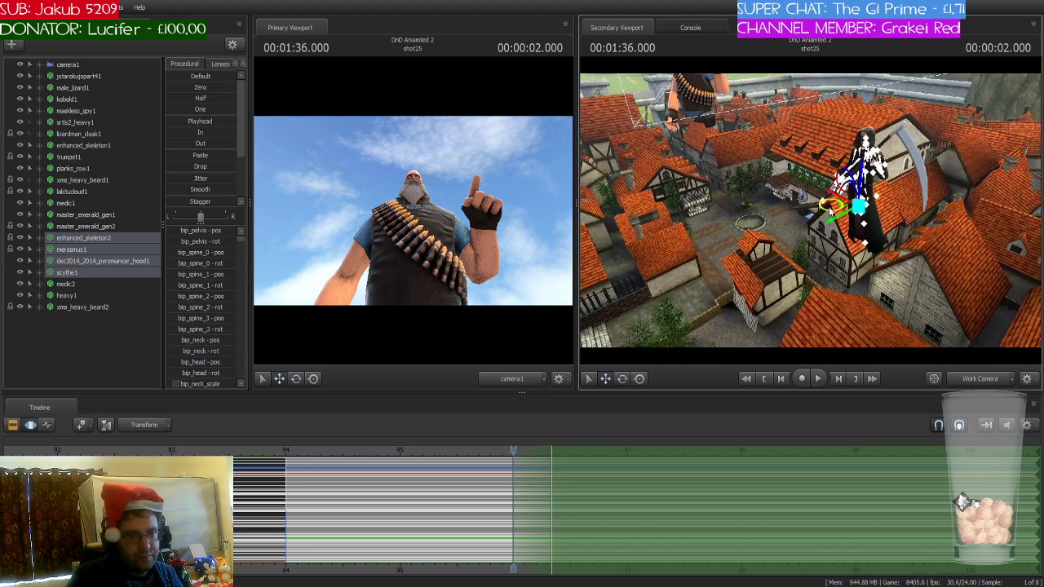
drag(827, 212, 792, 228)
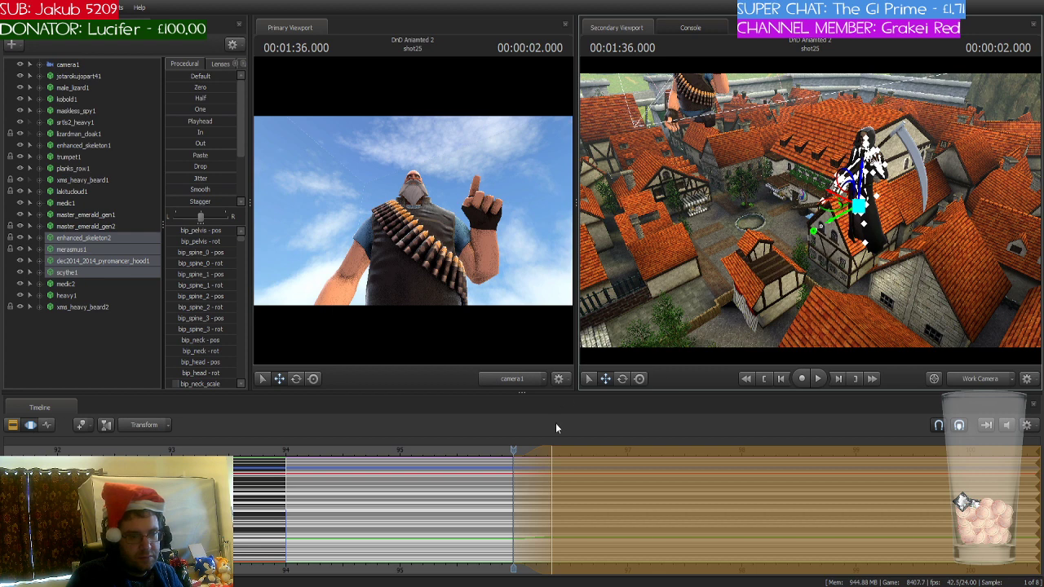
- At 00:01:36.333, raise the reaper group into camera1's frame beside the Heavy's raised hand, adjust it sideways and commit the move
drag(516, 450, 551, 450)
drag(814, 204, 804, 102)
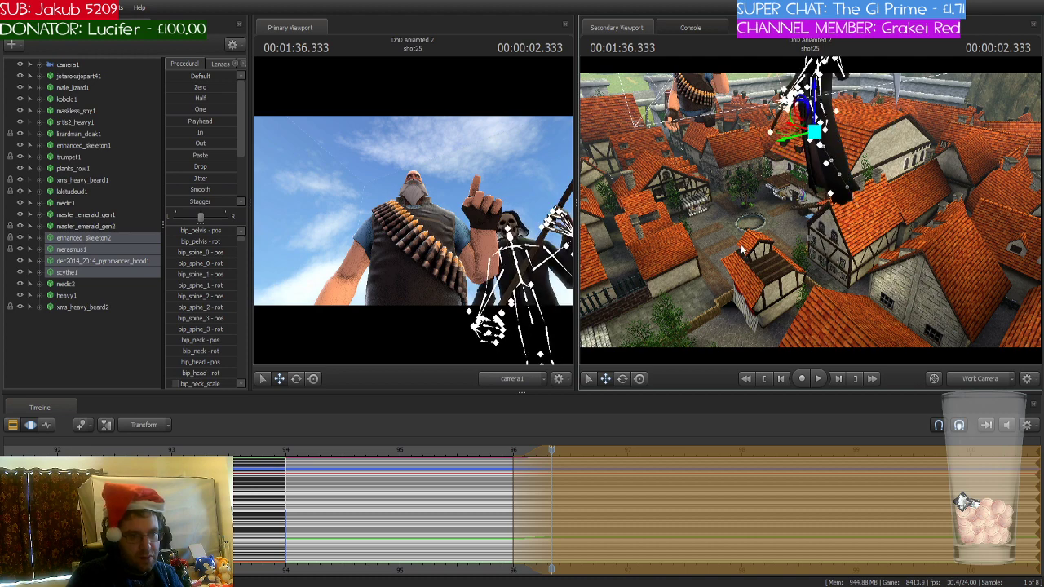
drag(741, 245, 734, 208)
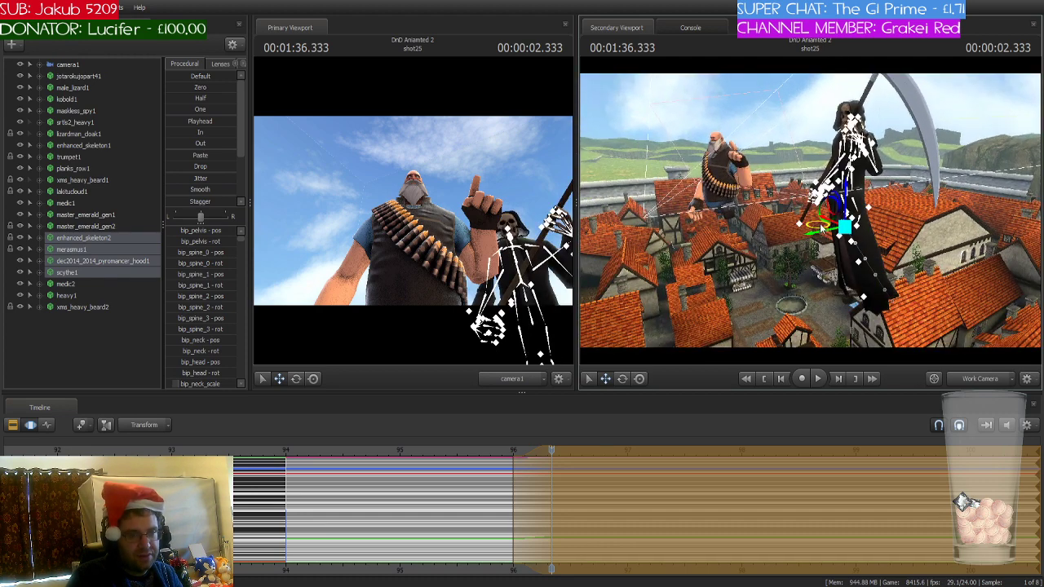
drag(822, 230, 842, 226)
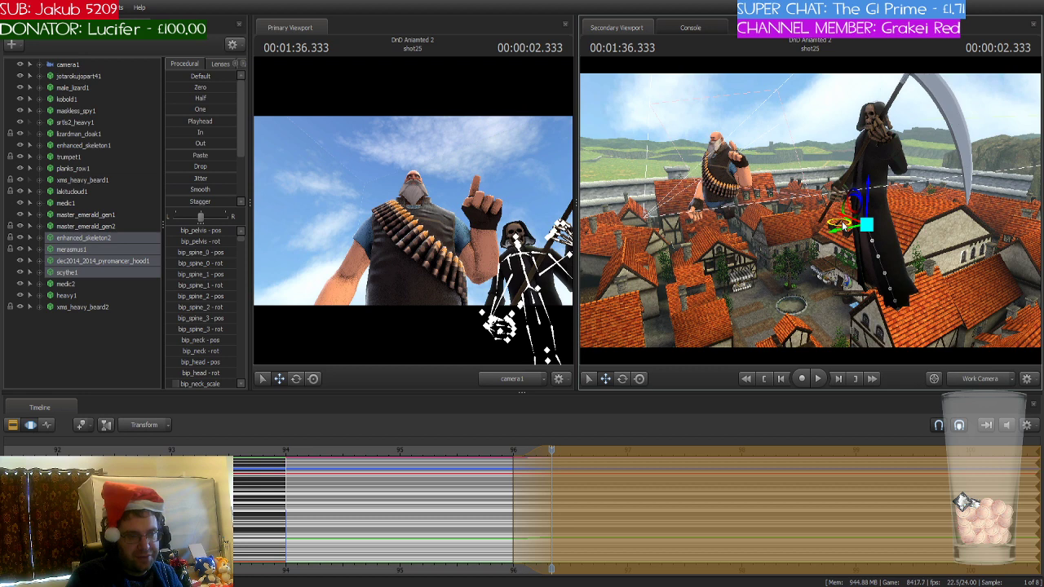
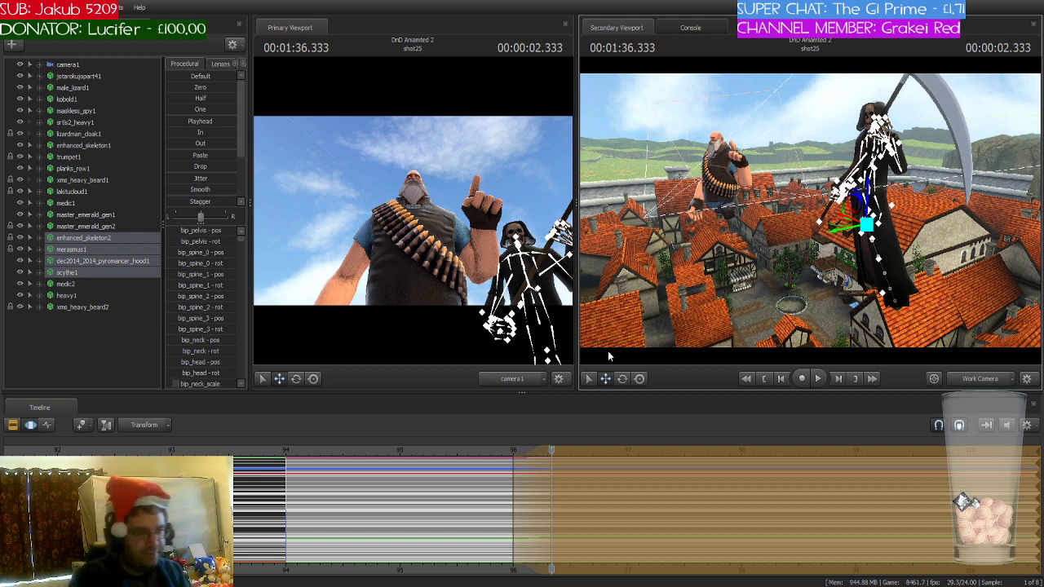
mouse_move(551, 466)
mouse_down()
mouse_move(497, 464)
mouse_move(551, 465)
mouse_up()
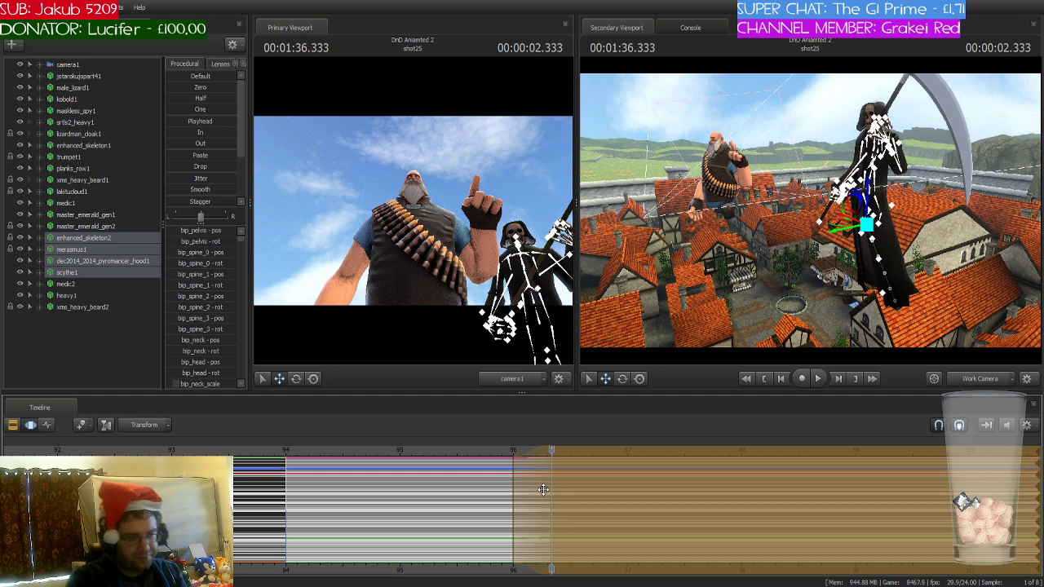
click(543, 489)
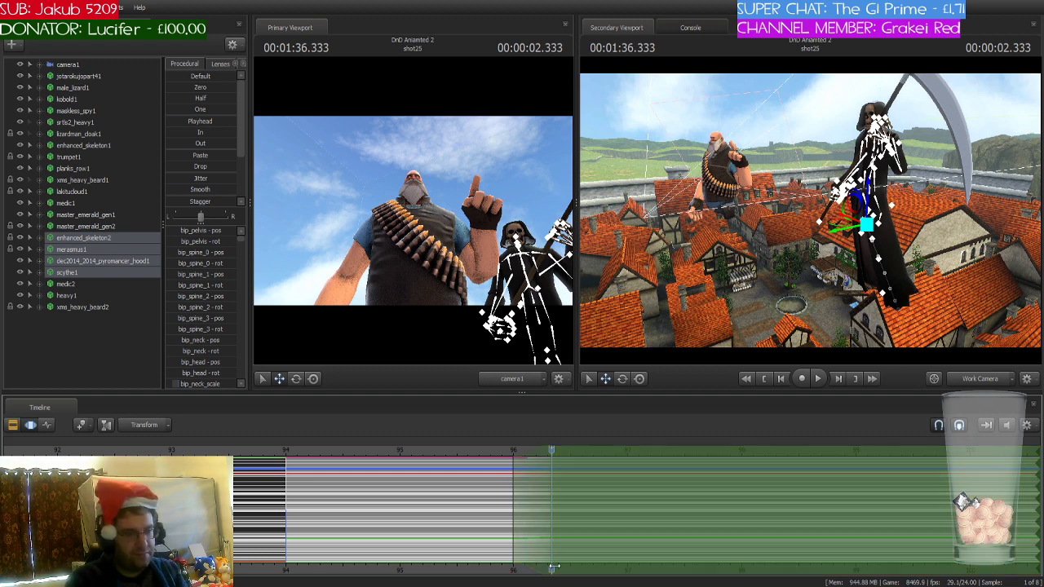
middle_drag(550, 565, 439, 521)
scroll(439, 522, up, 5)
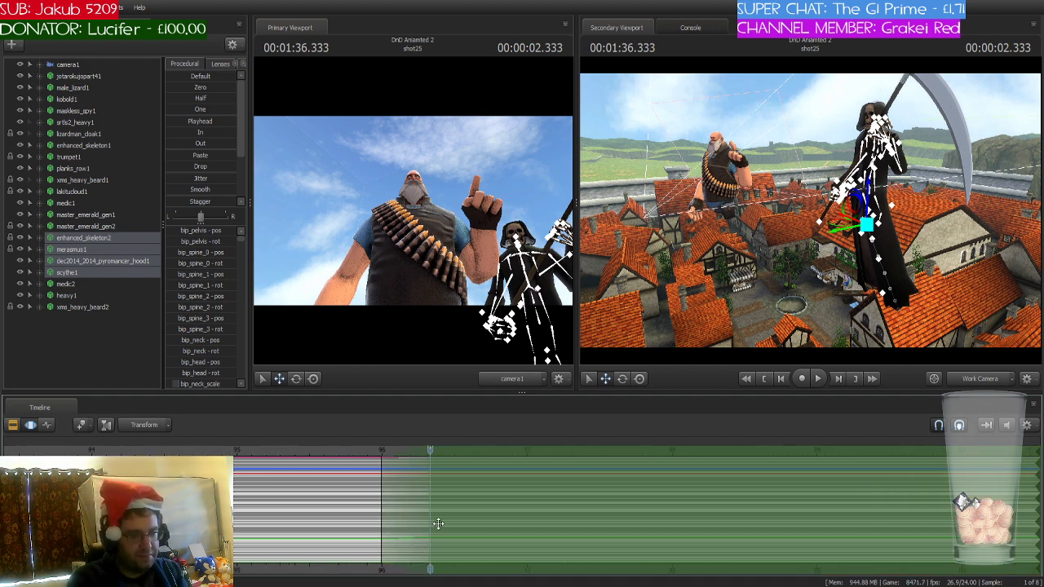
- Play the sequence from about 00:01:24 into shot23 to review the lead-up to shot25
scroll(439, 522, up, 1)
scroll(439, 522, down, 6)
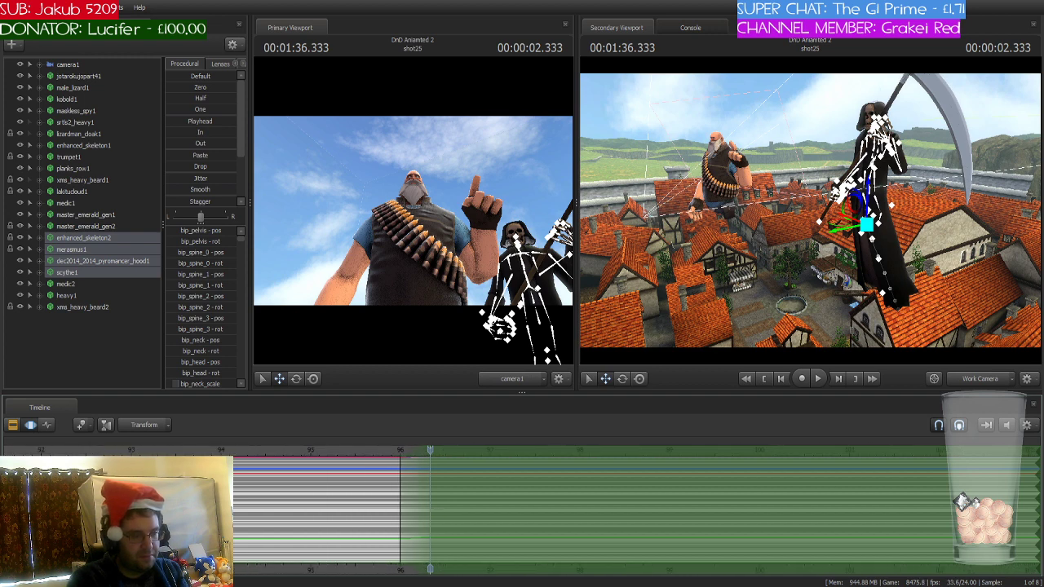
scroll(438, 522, down, 6)
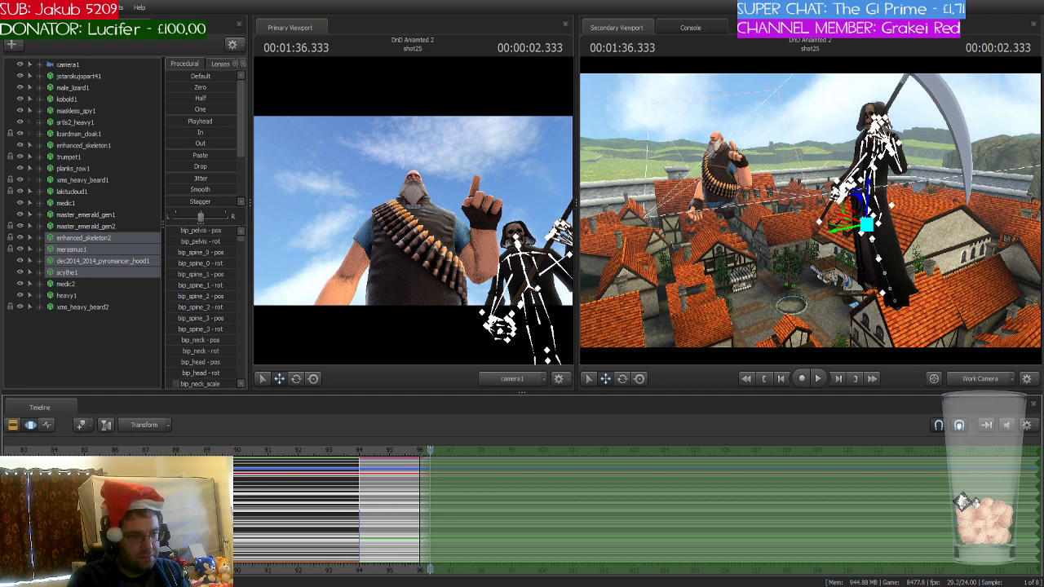
scroll(439, 522, down, 1)
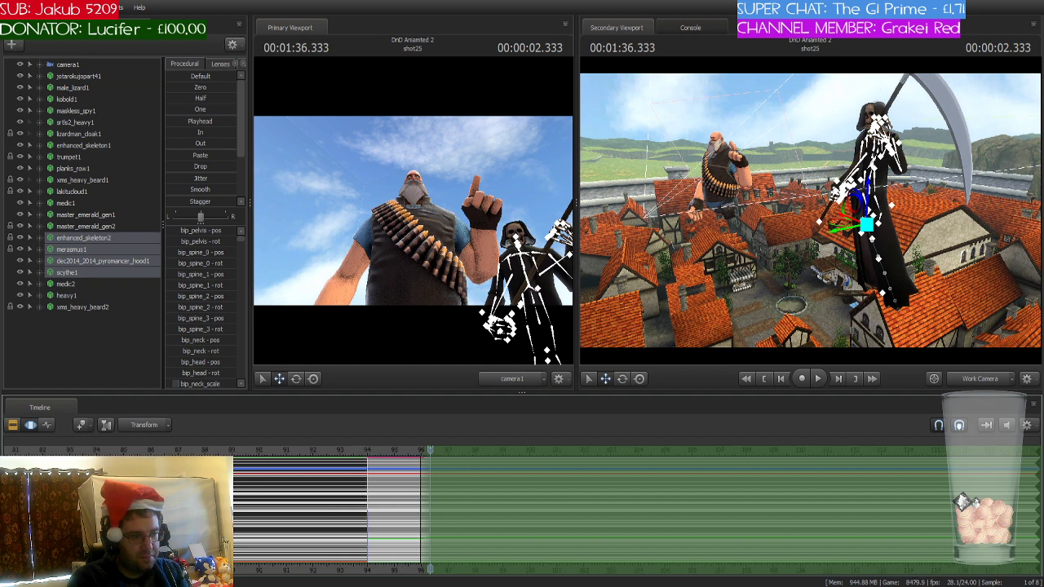
click(104, 451)
key(space)
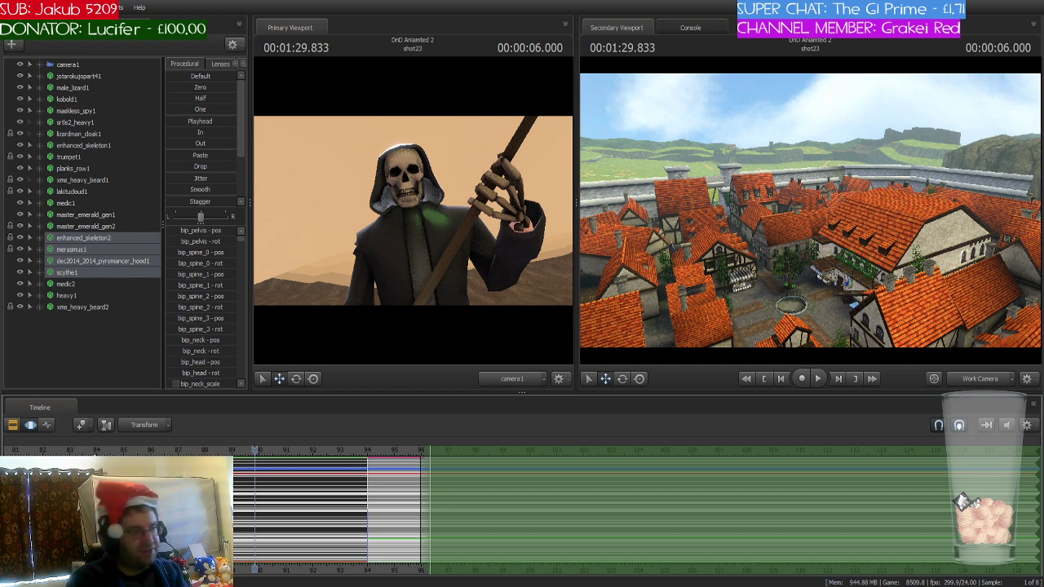
scroll(148, 451, down, 2)
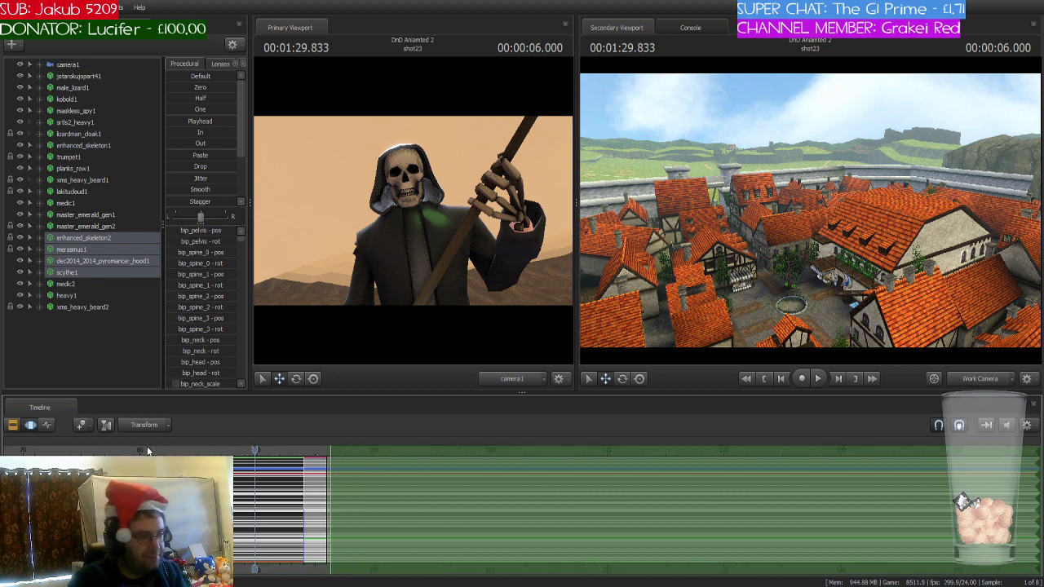
scroll(148, 451, down, 2)
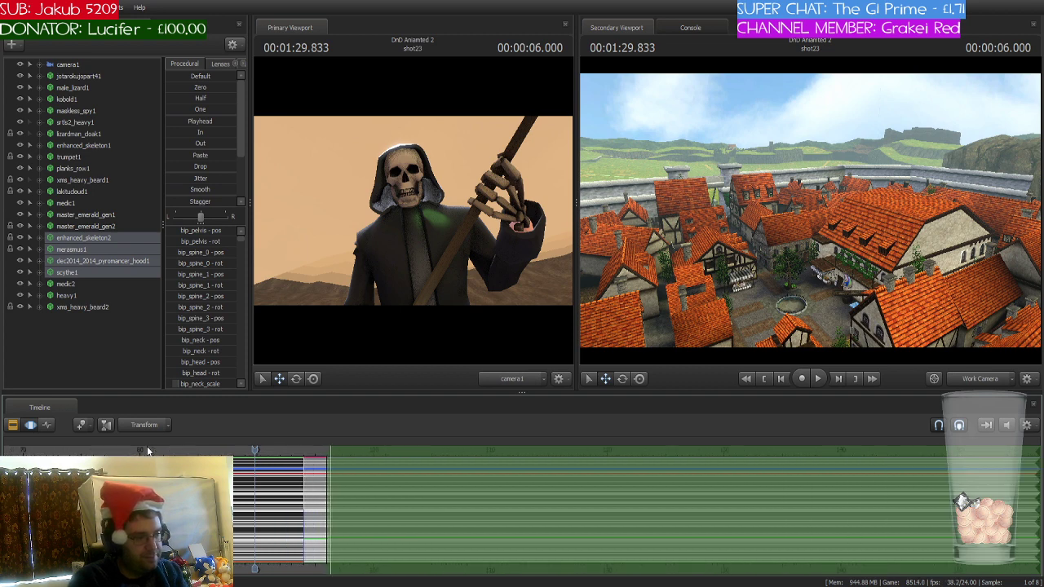
scroll(148, 450, down, 1)
scroll(148, 451, down, 1)
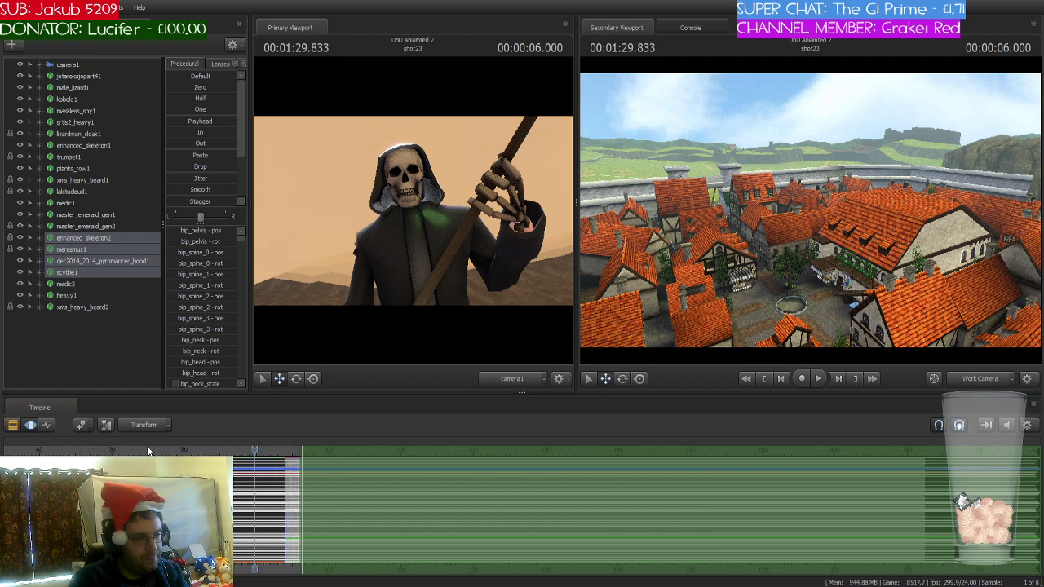
scroll(147, 451, up, 4)
scroll(148, 451, up, 2)
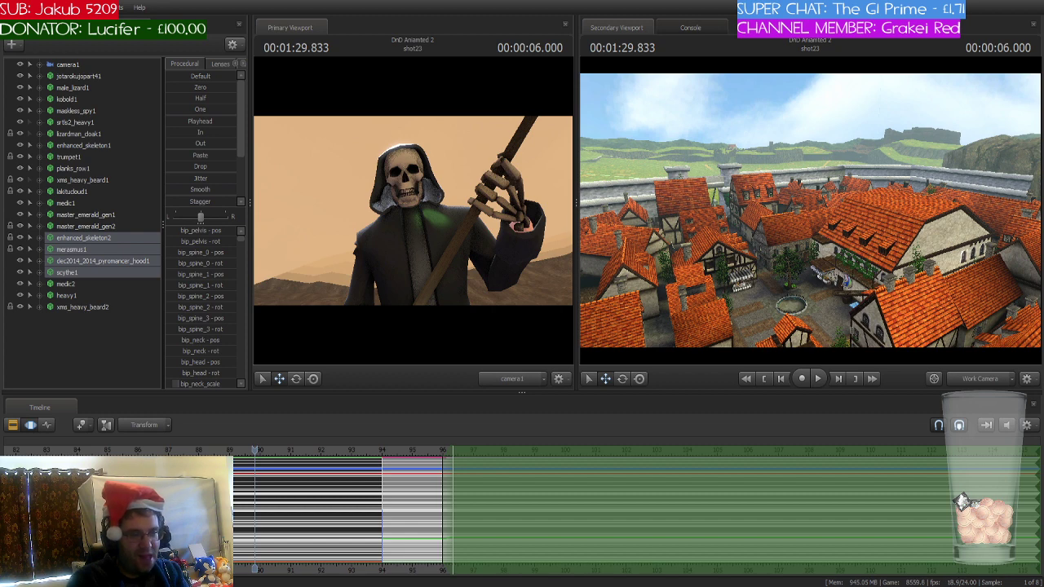
- Play shot25 from 00:01:35.375 through the reaper's rise, and return the playhead to 00:01:36.333
click(424, 450)
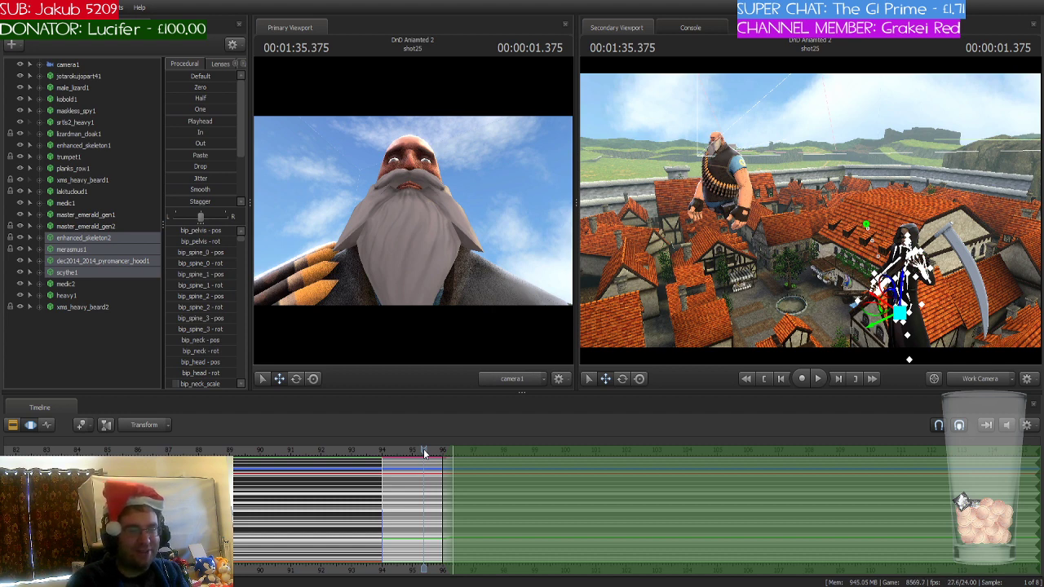
scroll(423, 449, up, 5)
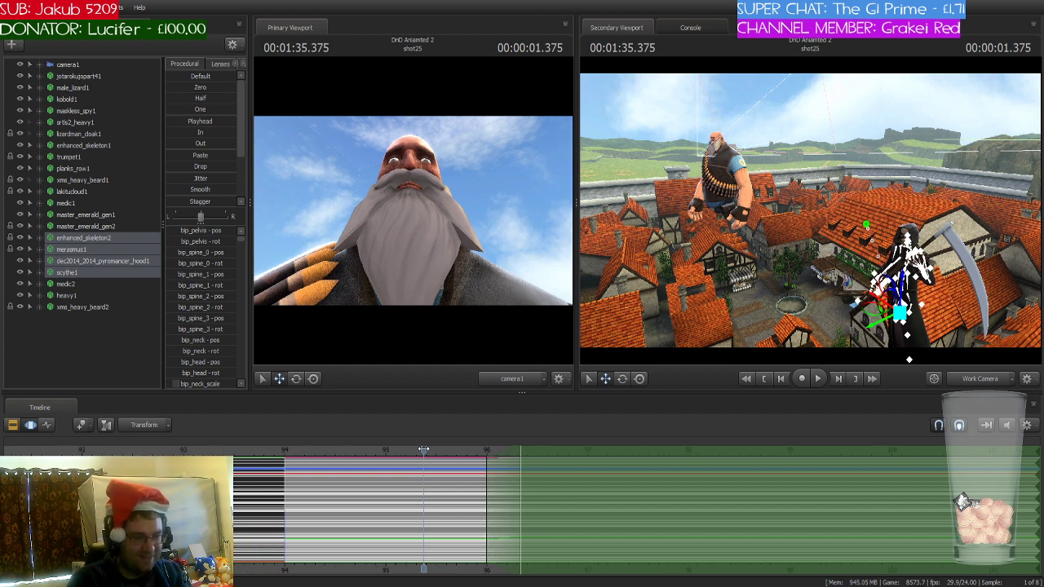
key(space)
key(space)
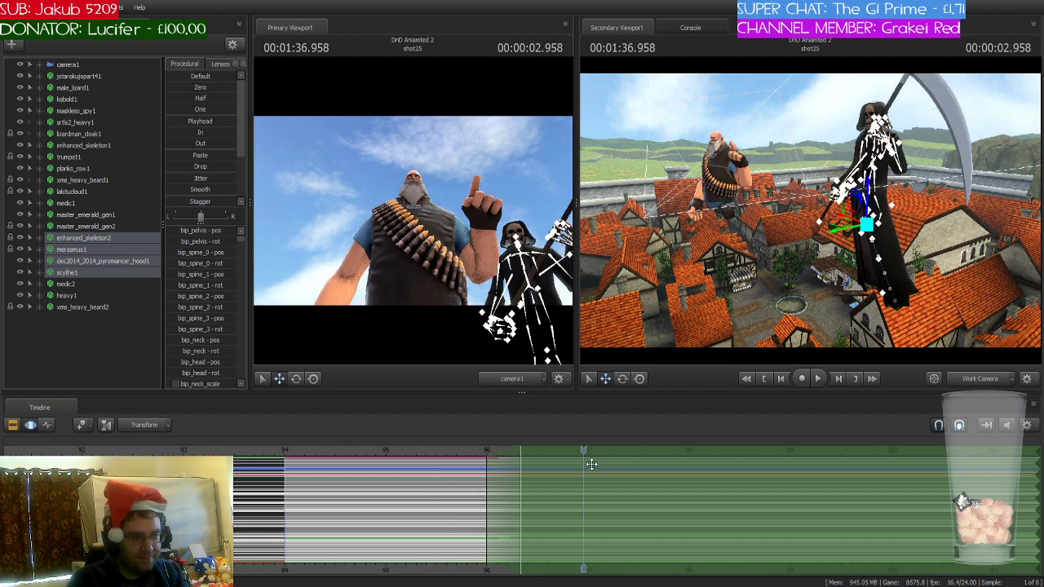
drag(530, 464, 520, 466)
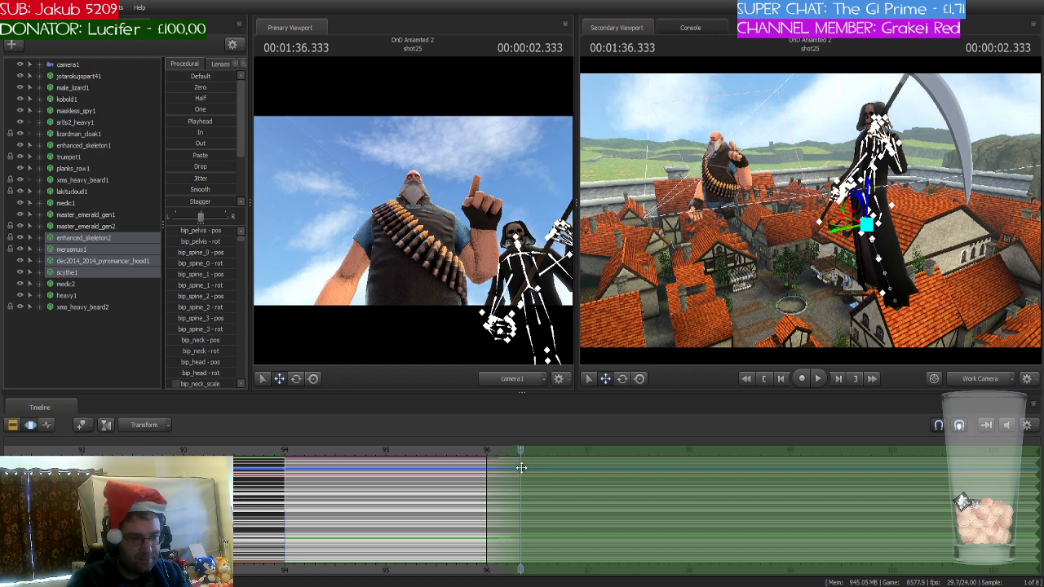
- Place the playhead at 00:01:37.000 and shift the time selection to start there
key(w)
drag(759, 319, 652, 349)
key(w)
key(w)
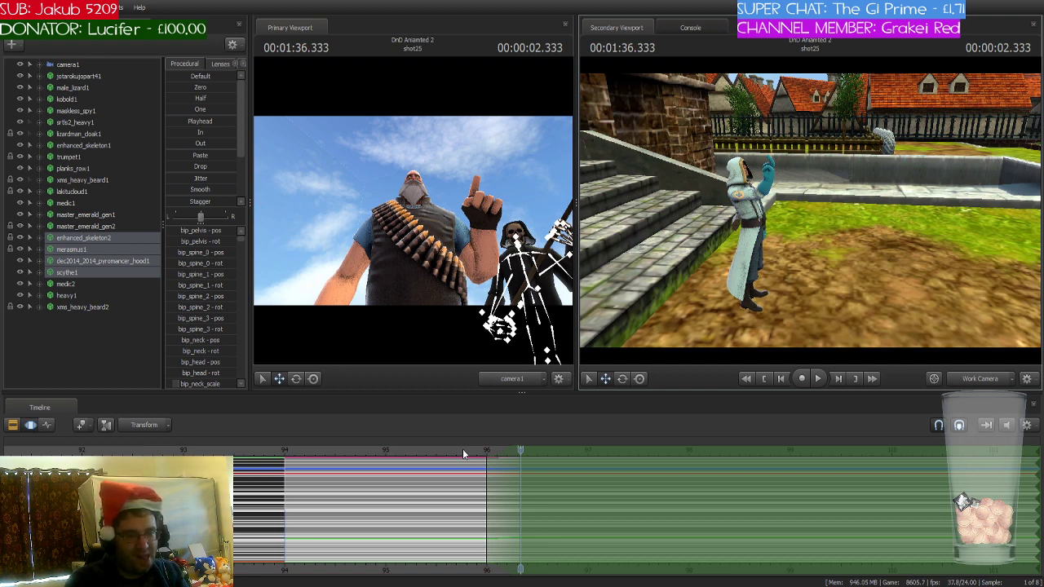
drag(520, 451, 587, 454)
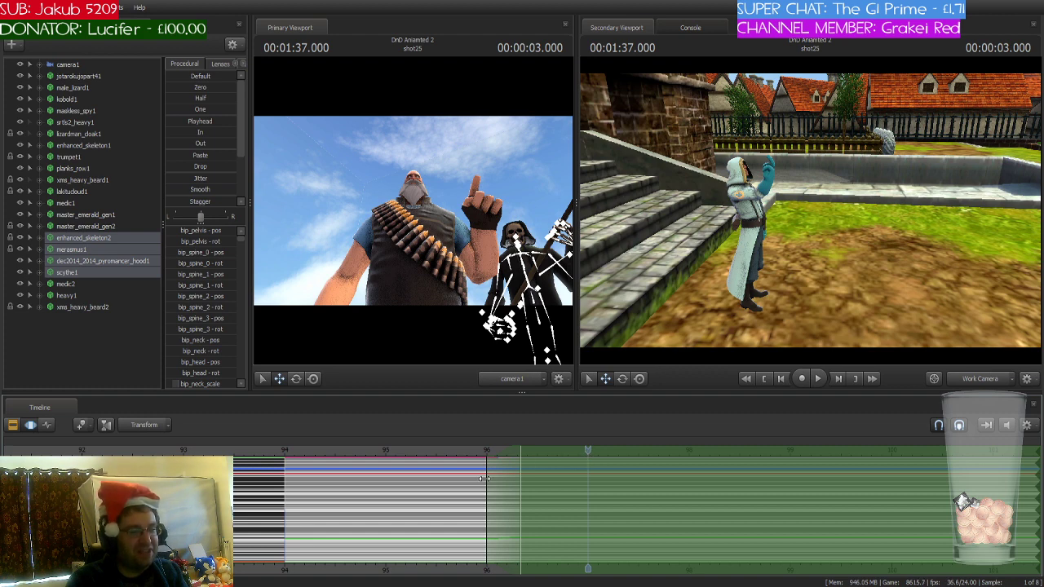
drag(484, 479, 585, 470)
- At 00:01:37.000, bring the reaper group down over the rooftops, out of camera1's frame
drag(787, 285, 807, 336)
key(w)
key(s)
drag(820, 298, 818, 342)
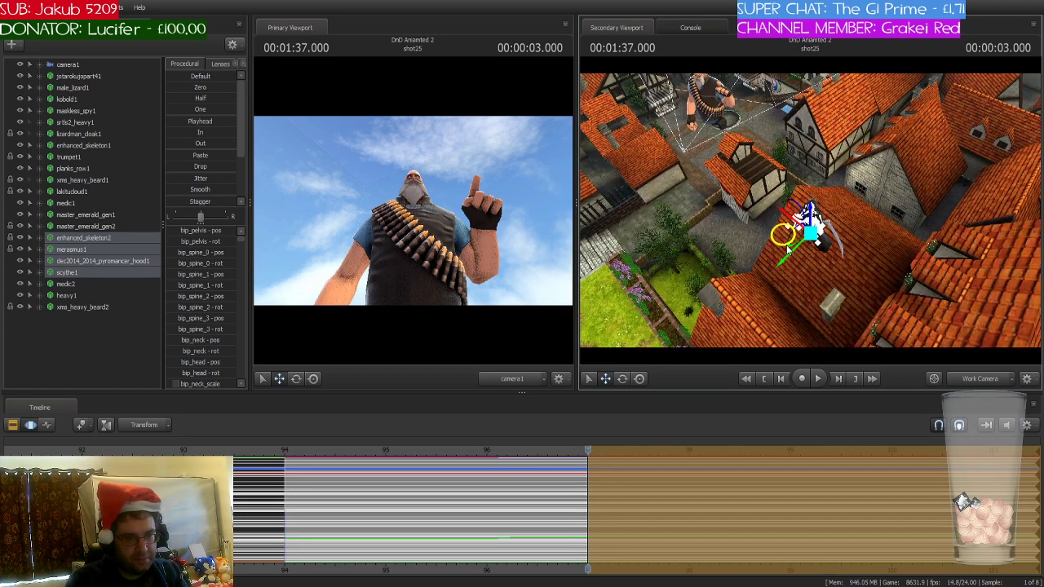
key(d)
drag(818, 243, 812, 215)
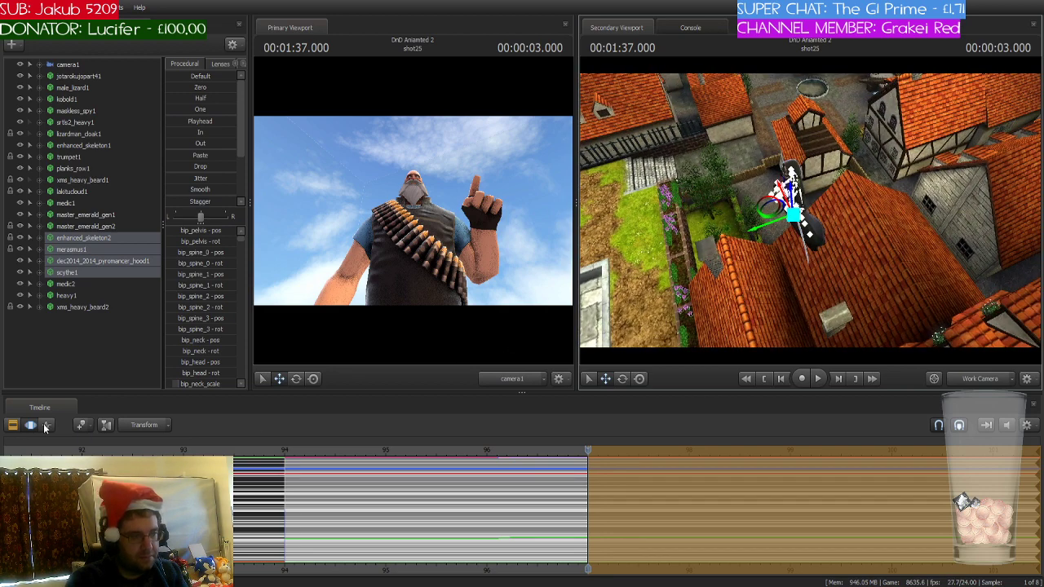
- Split shot25 at 00:01:37.000 and select only the second part
click(12, 425)
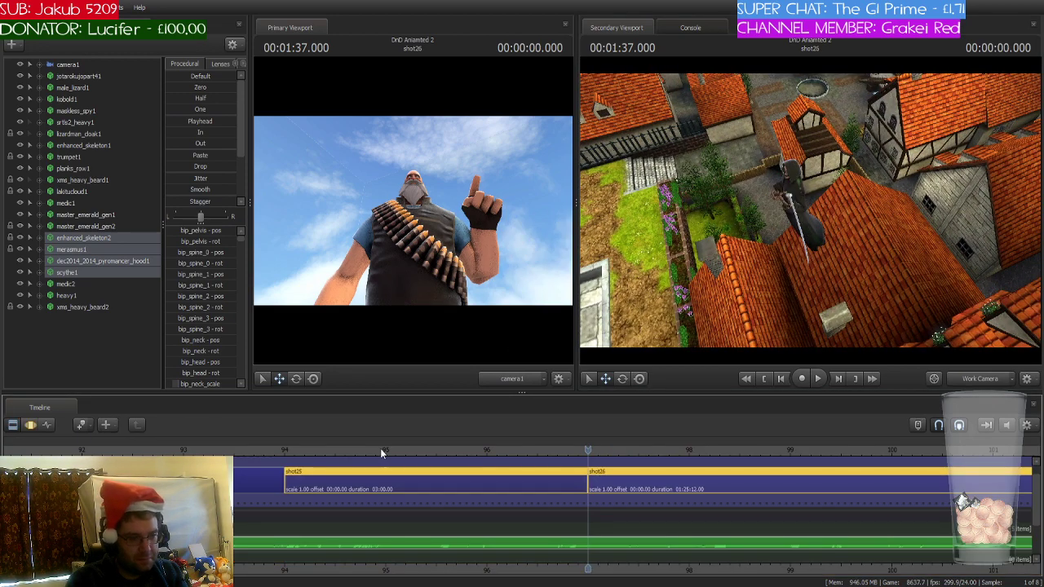
click(627, 478)
drag(706, 299, 717, 299)
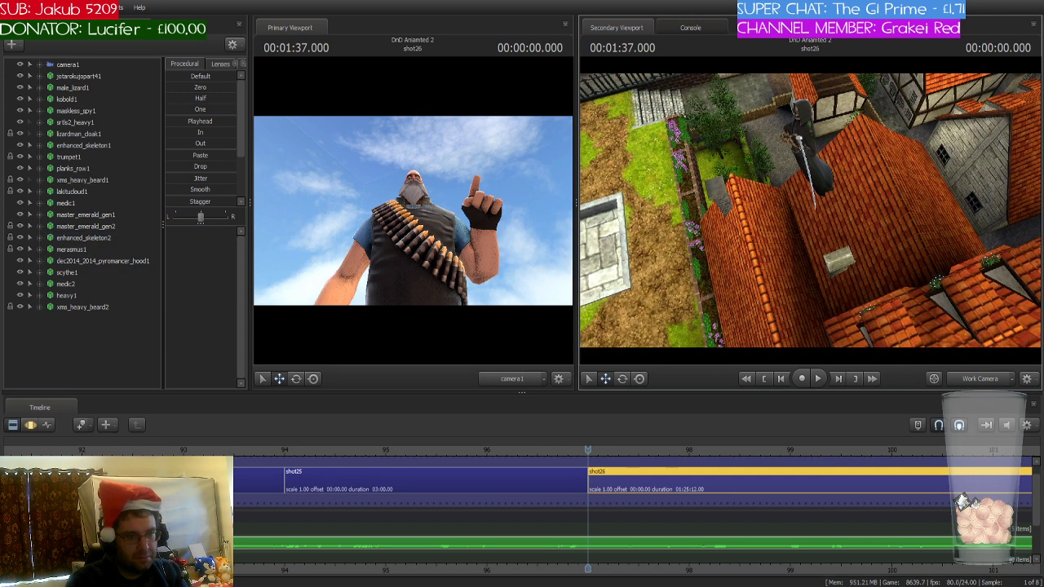
- Select the reaper's models from enhanced_skeleton2 through scythe1 in the new shot and move them to the garden beside the stone steps
click(112, 237)
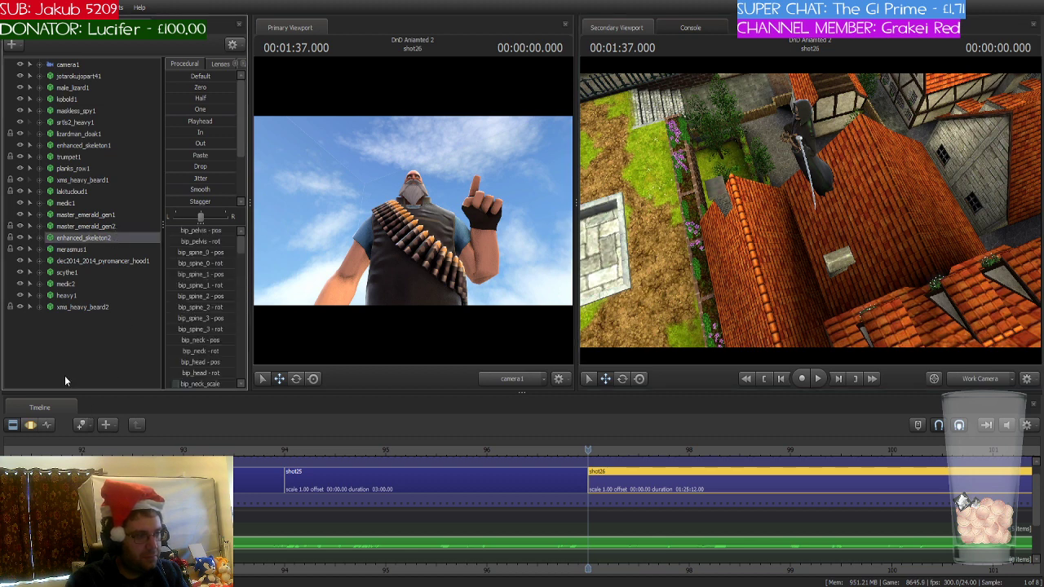
click(30, 424)
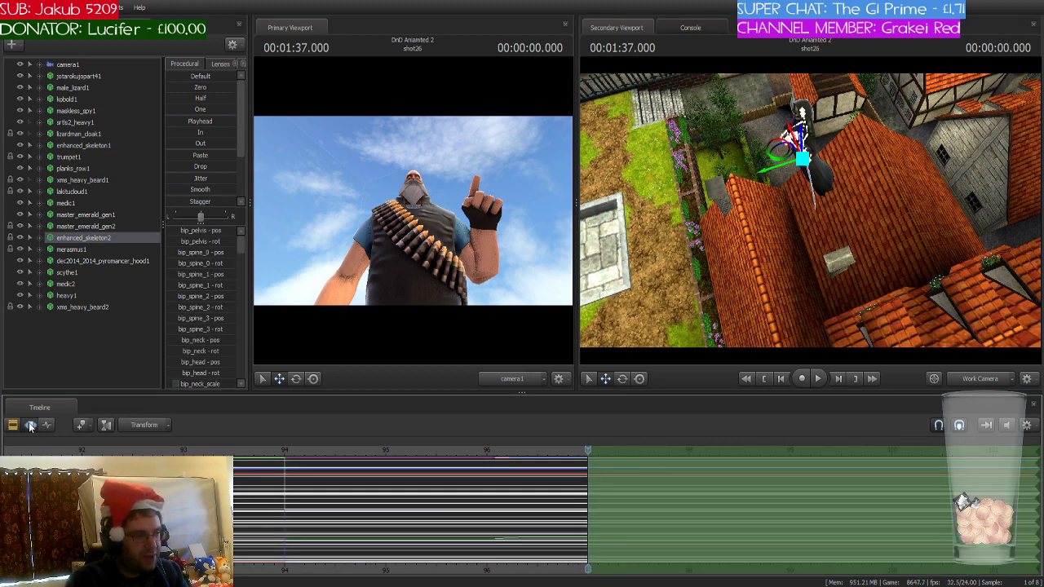
shift+click(86, 270)
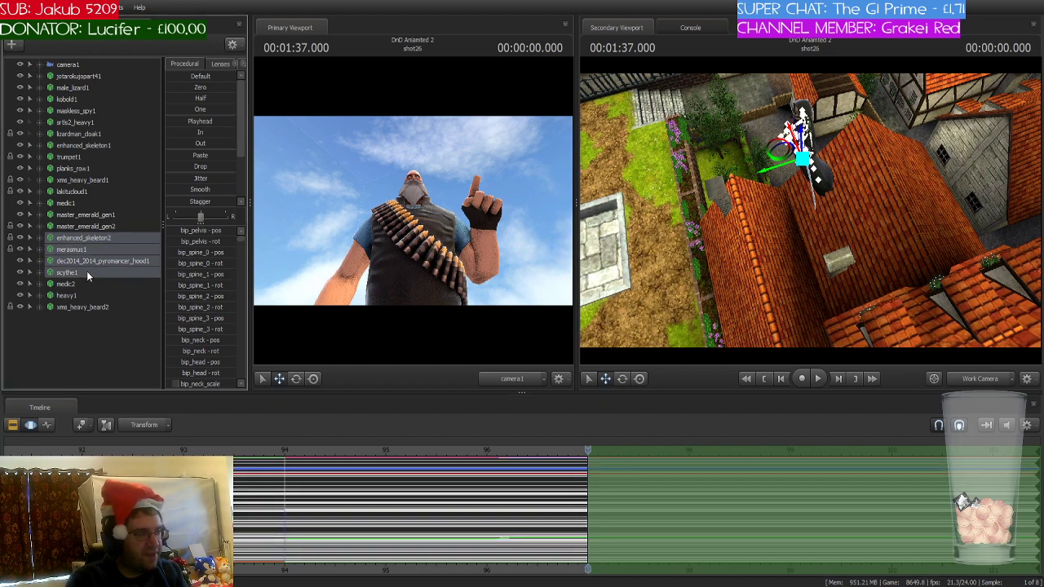
drag(820, 245, 820, 214)
click(830, 247)
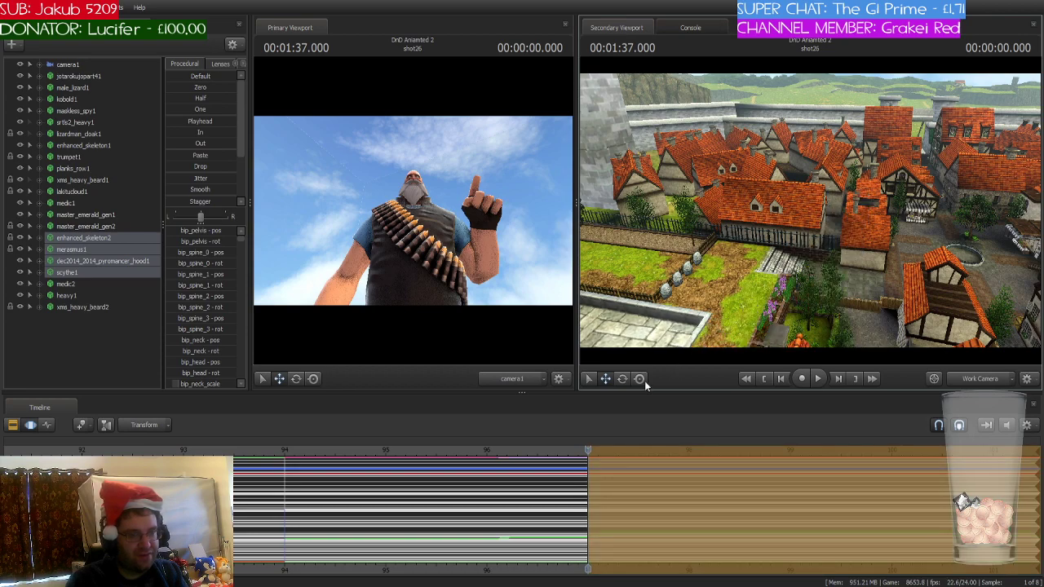
key(f)
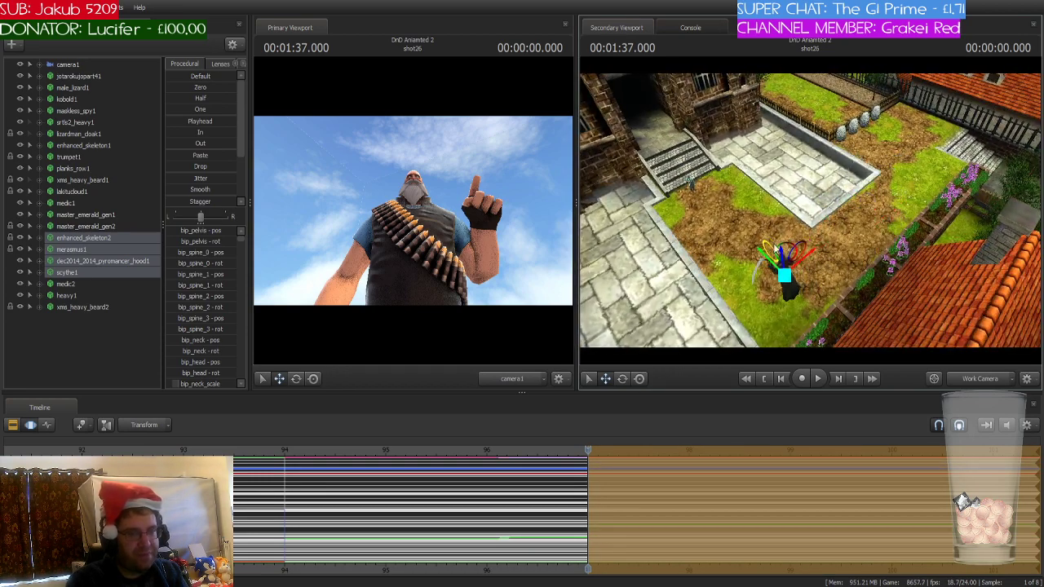
drag(772, 244, 722, 247)
drag(765, 299, 849, 221)
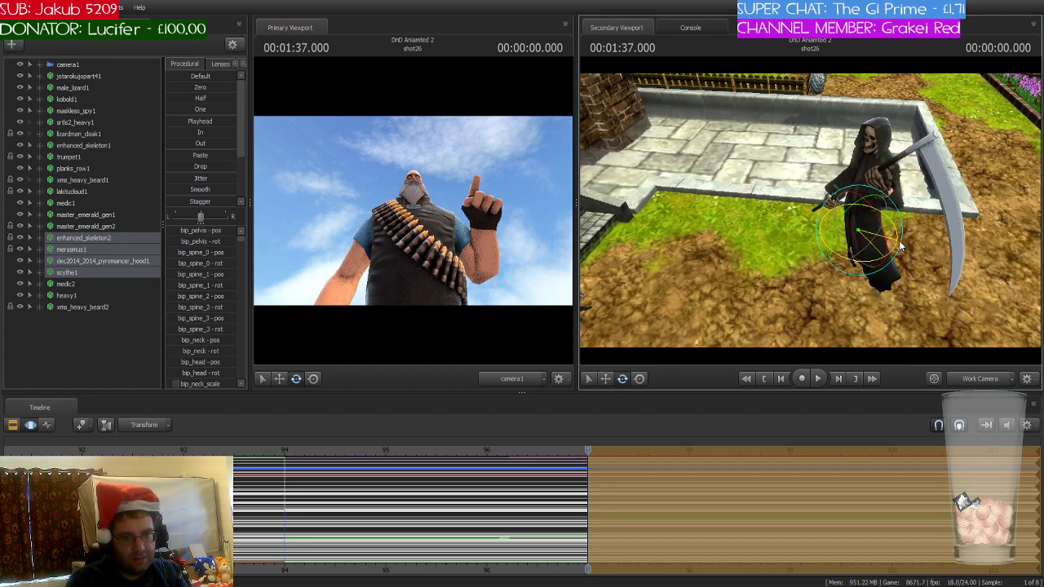
- Rotate the reaper group, slide it closer to the white-robed Medic by the steps and lower it towards the ground
drag(902, 240, 834, 205)
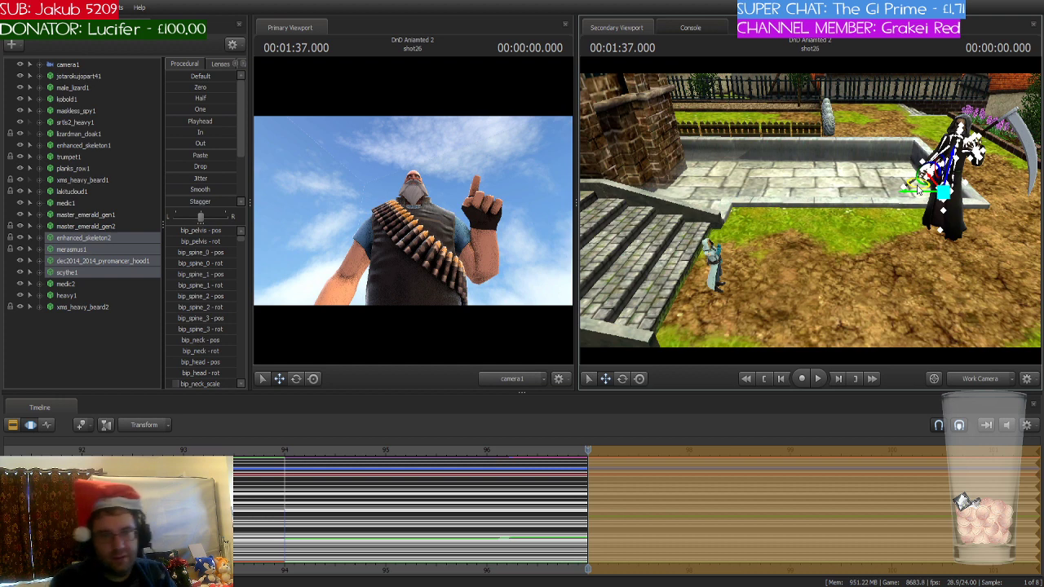
drag(919, 189, 806, 214)
key(e)
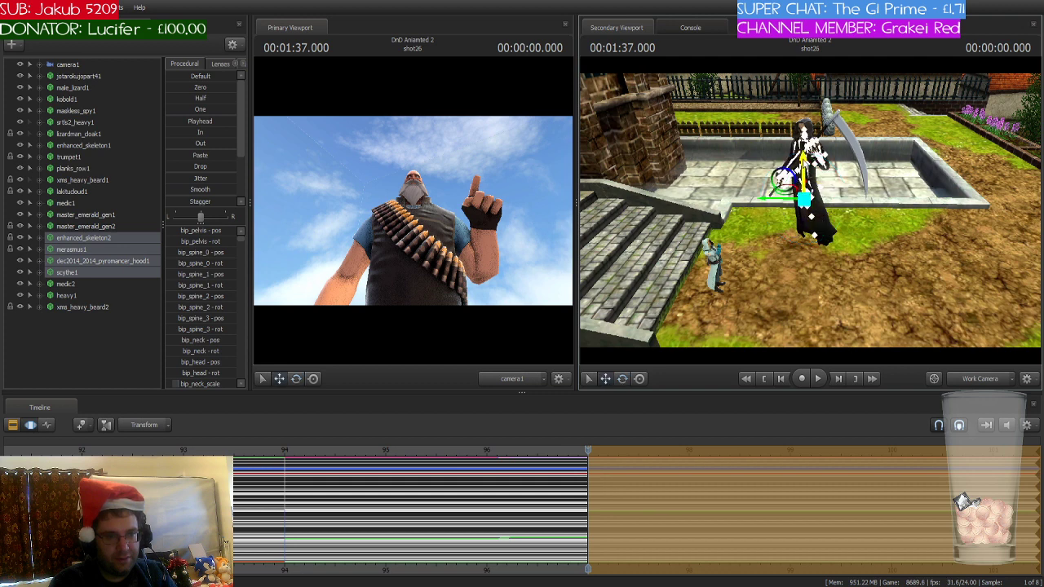
drag(803, 159, 800, 190)
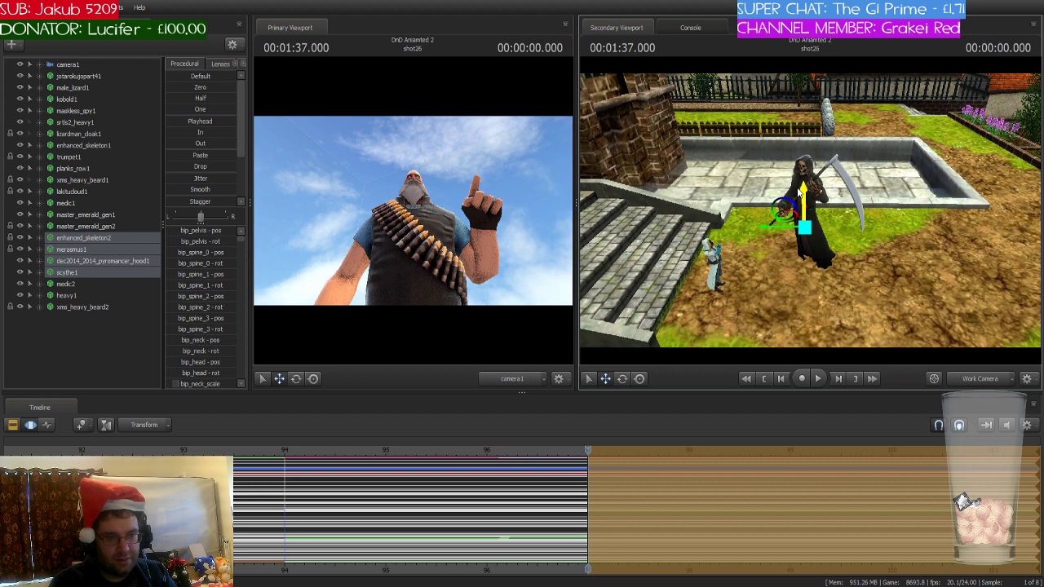
- Frame the white-robed Medic and the reaper together in the garden through camera1 at 00:01:37.000
right_drag(801, 190, 801, 233)
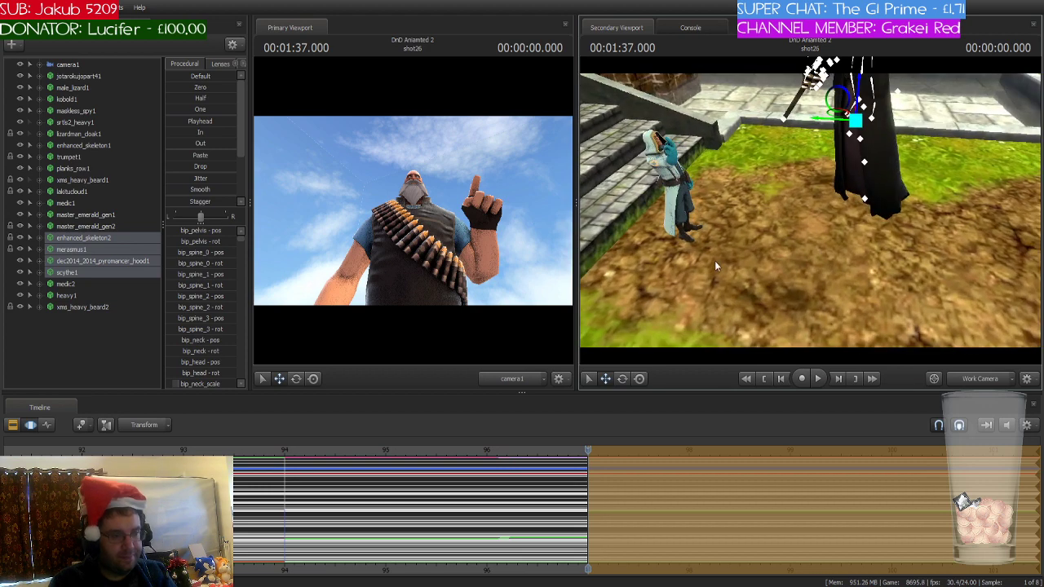
click(72, 67)
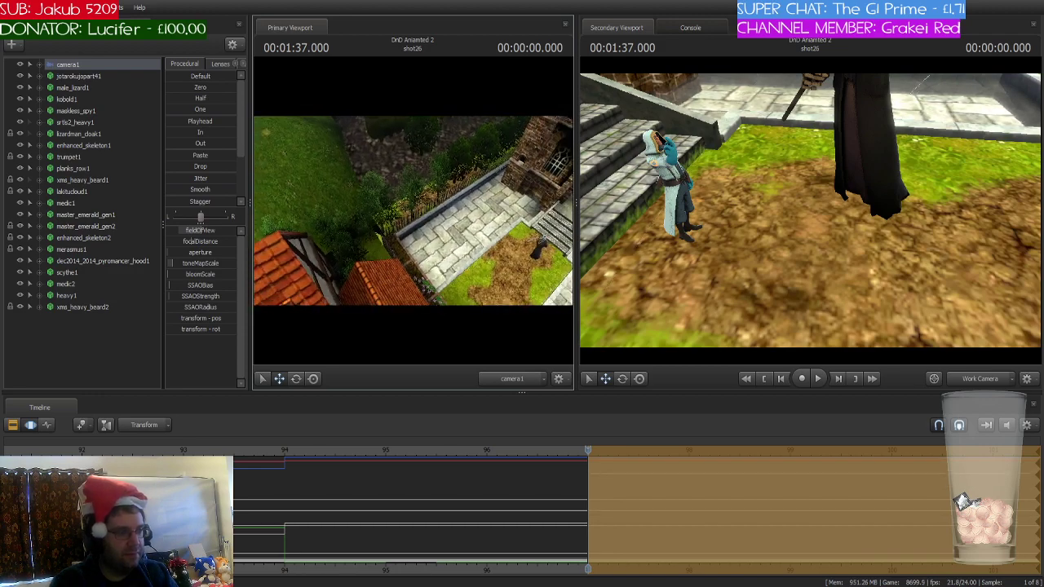
right_drag(412, 211, 574, 212)
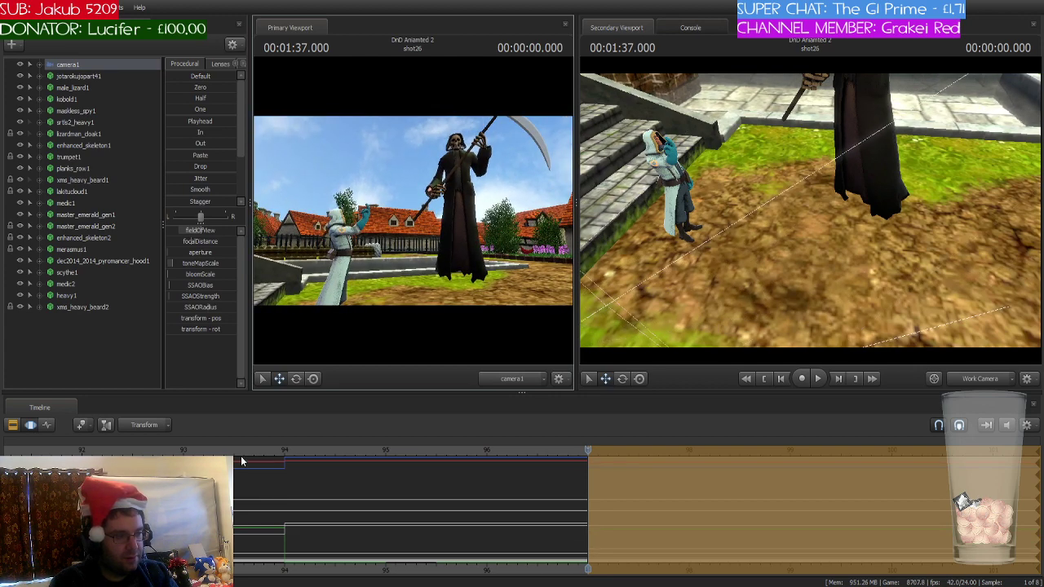
- Copy camera1's shot24 framing from 00:01:33.583 and apply it to the new shot at 00:01:37.000
click(241, 462)
scroll(242, 460, down, 1)
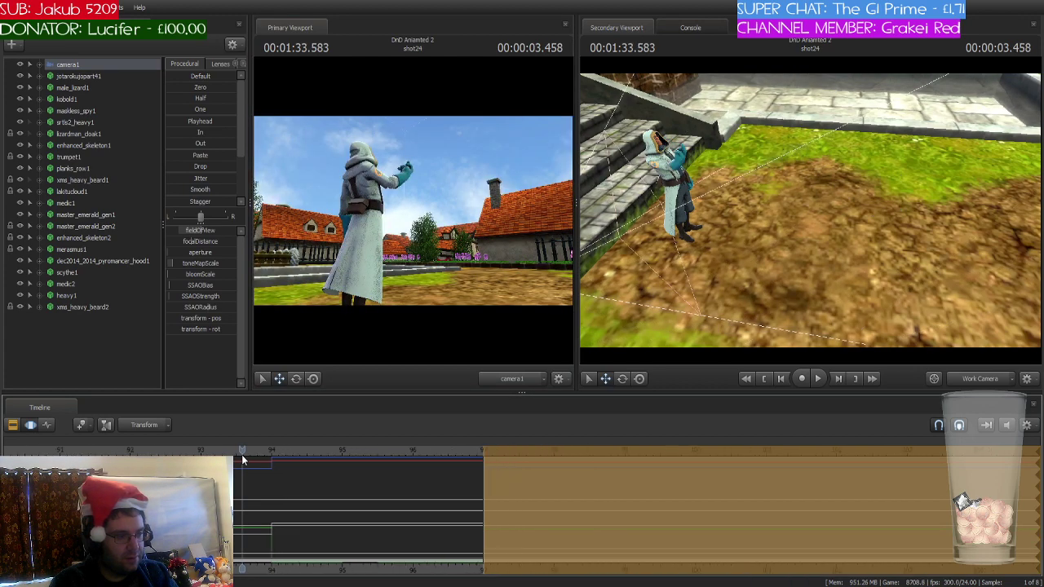
click(190, 122)
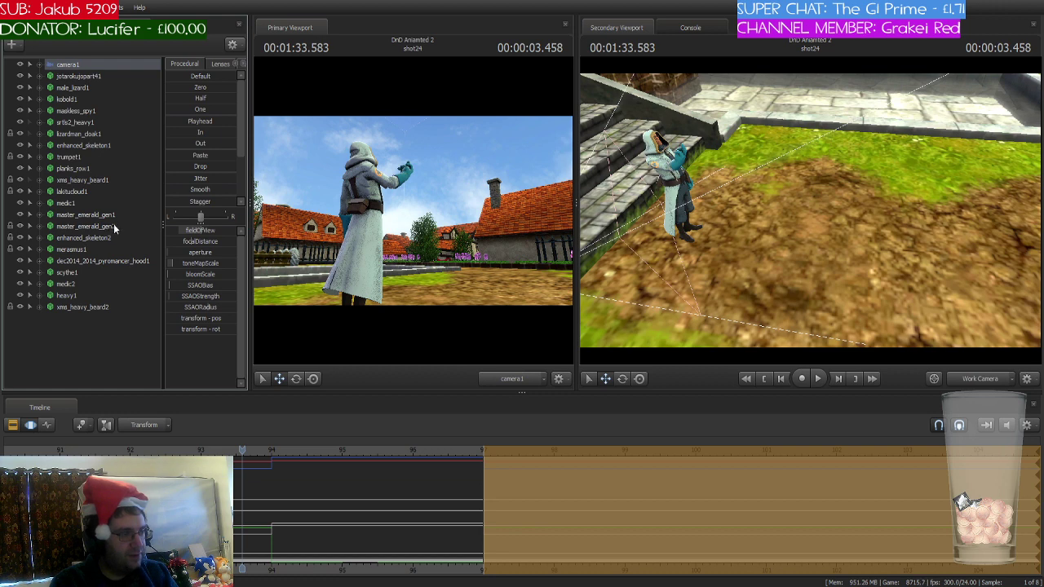
key(Up)
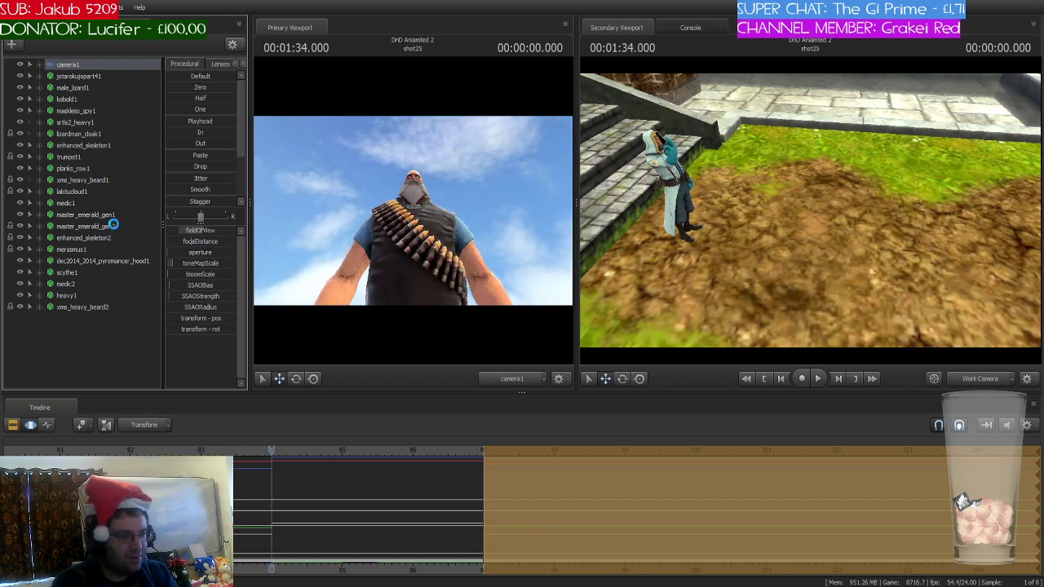
key(End)
key(Up)
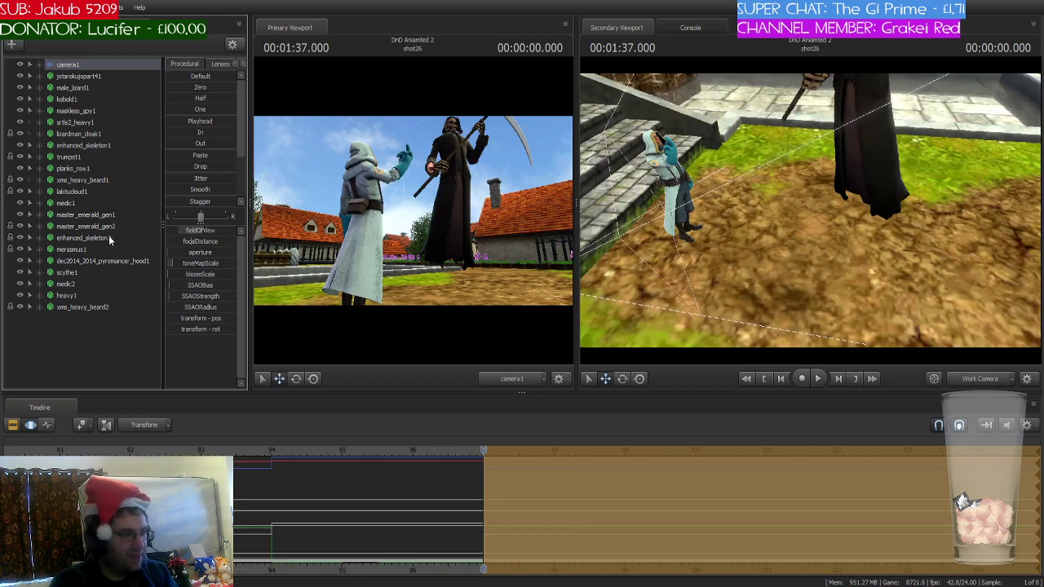
- Select the reaper's models from enhanced_skeleton2 through scythe1, tilt the group to lean over the white-robed Medic and adjust its position
click(109, 239)
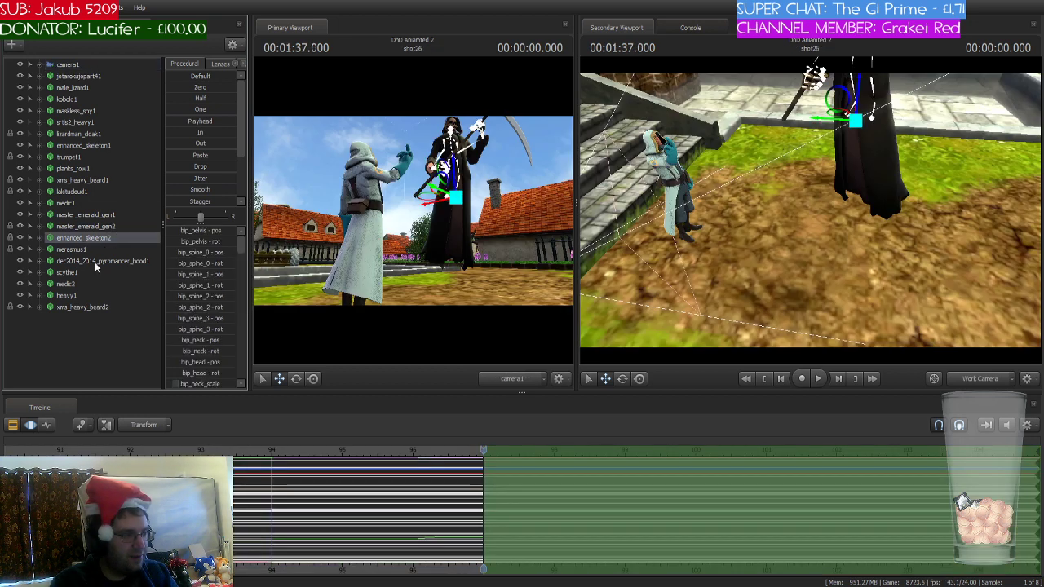
shift+click(85, 274)
mouse_move(811, 214)
mouse_down()
mouse_move(811, 155)
mouse_move(811, 220)
mouse_move(801, 213)
mouse_up()
key(e)
key(w)
drag(823, 159, 804, 184)
key(e)
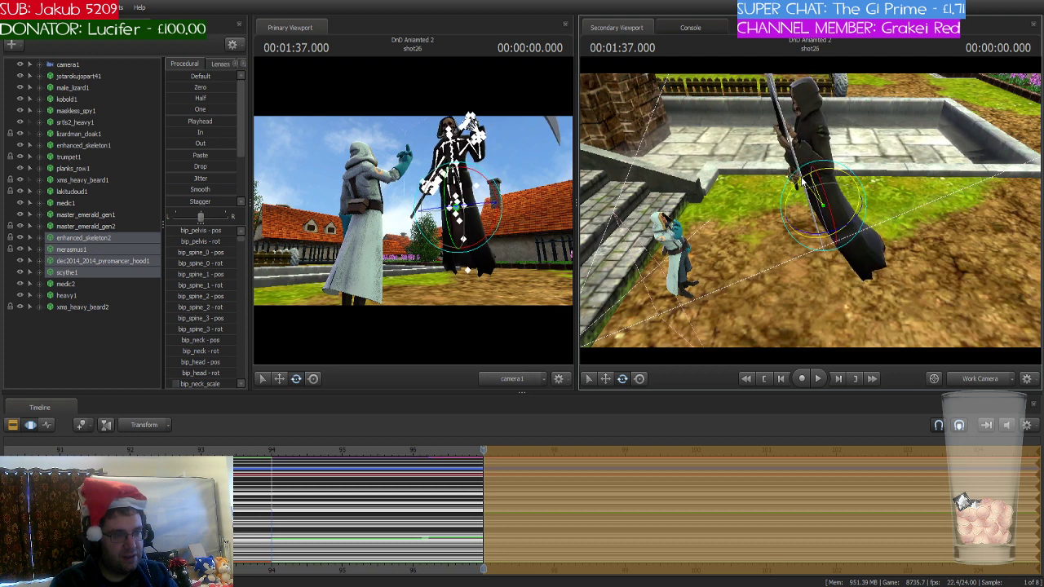
key(w)
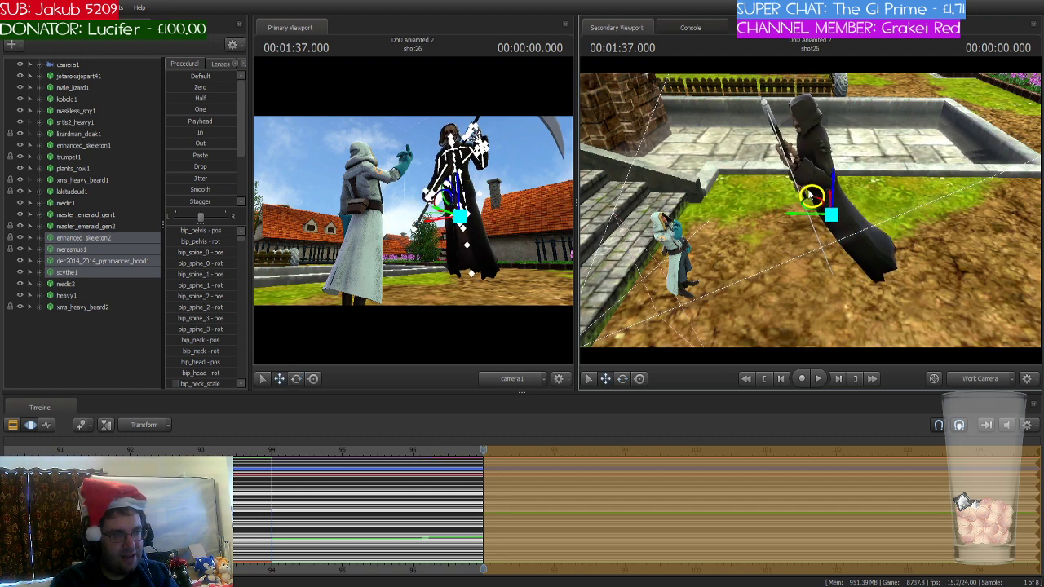
drag(809, 194, 710, 438)
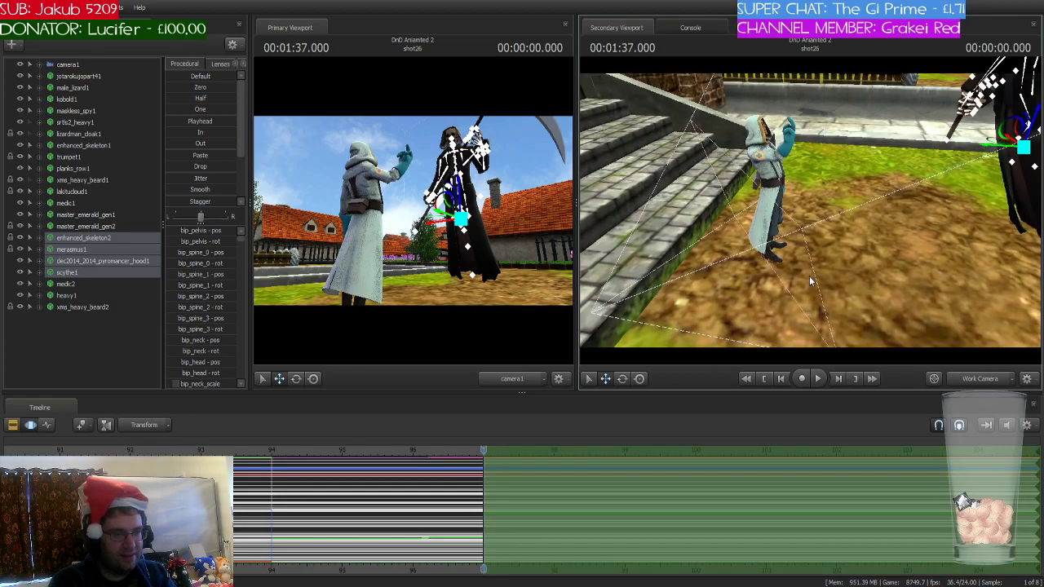
- Reset the Arms and Fingers groups of medic2 to their default pose at 00:01:37.000
drag(872, 281, 811, 216)
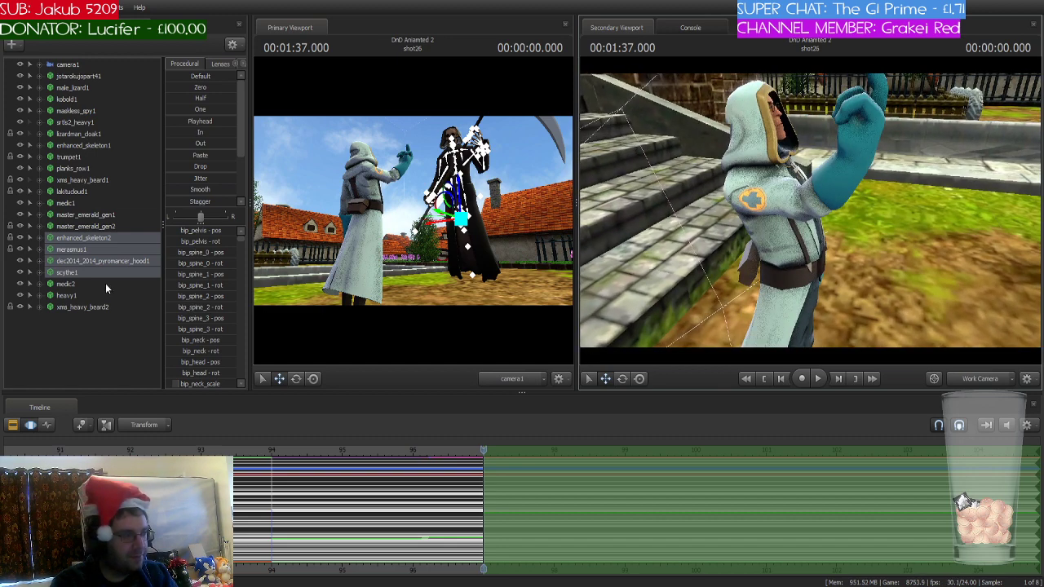
click(36, 285)
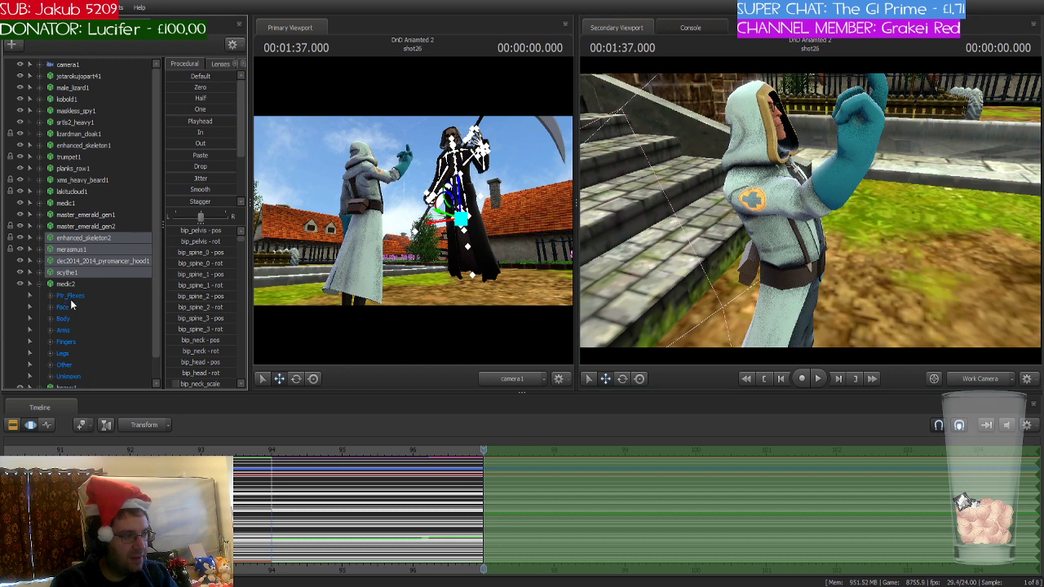
click(64, 330)
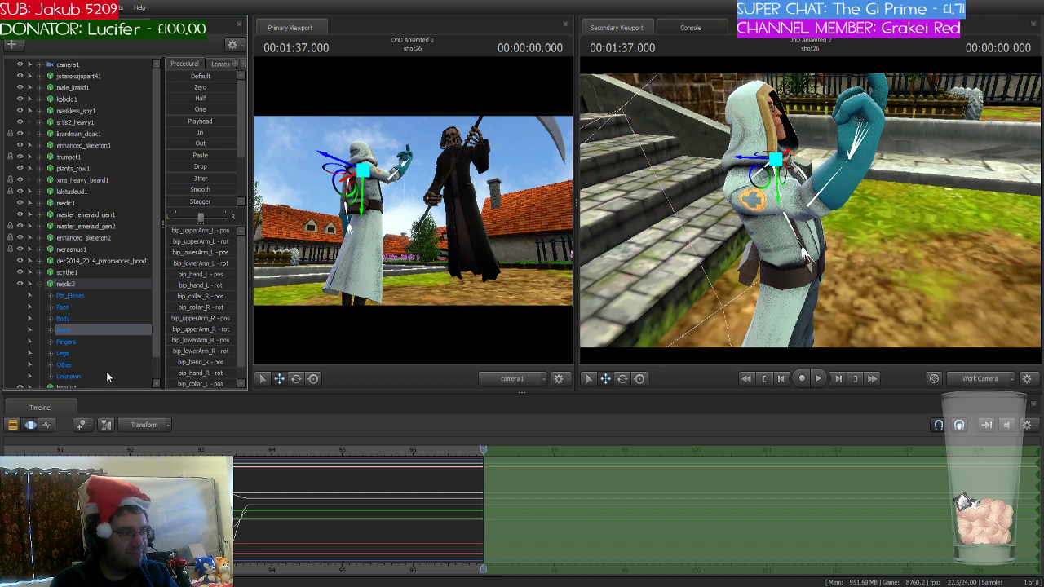
click(584, 479)
drag(851, 210, 851, 228)
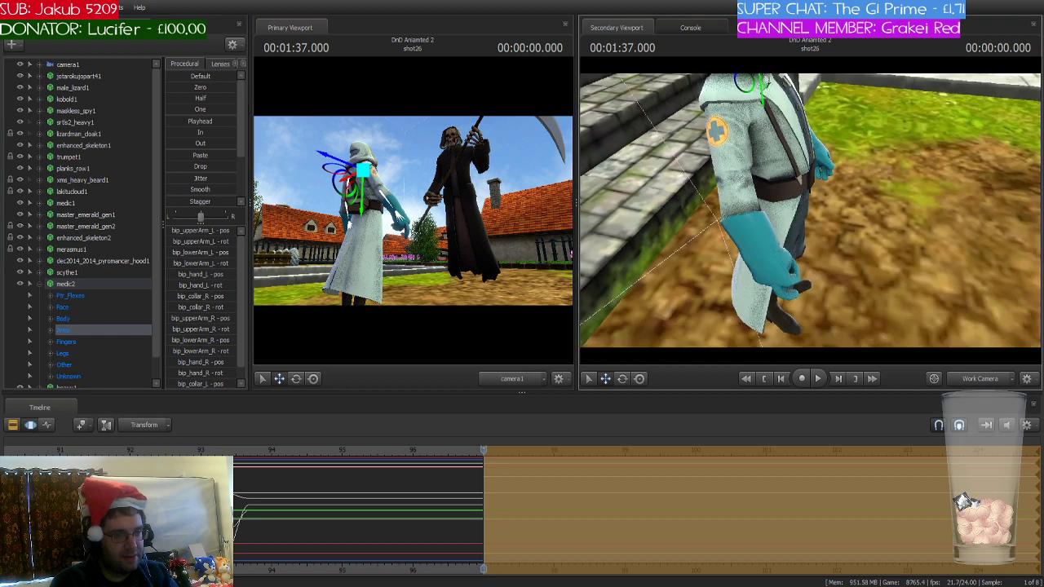
click(68, 343)
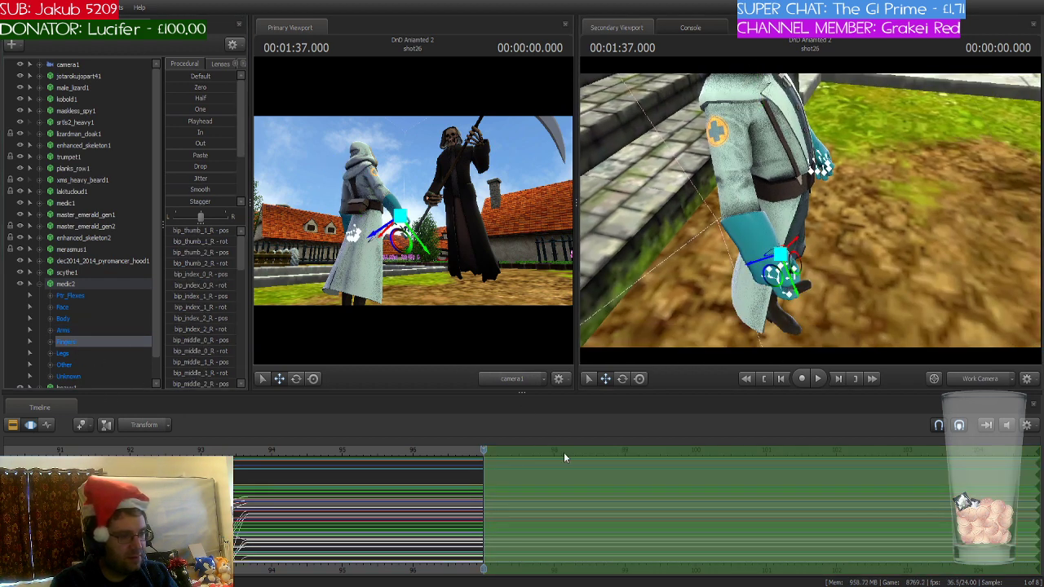
click(587, 482)
- Rotate medic2's bip_pelvis so the white-robed Medic leans backward, away from the reaper
drag(837, 277, 755, 272)
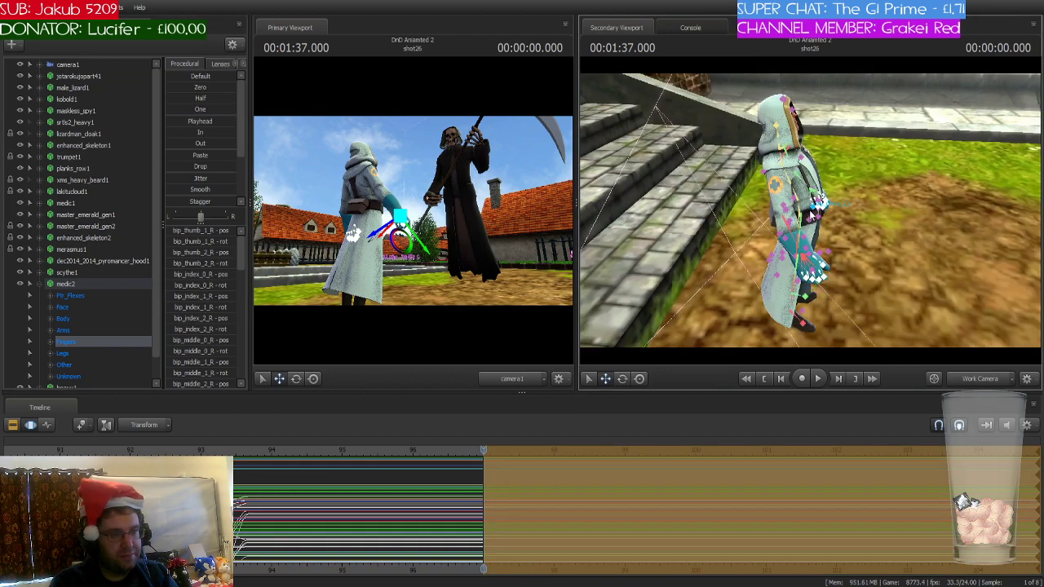
scroll(836, 236, up, 5)
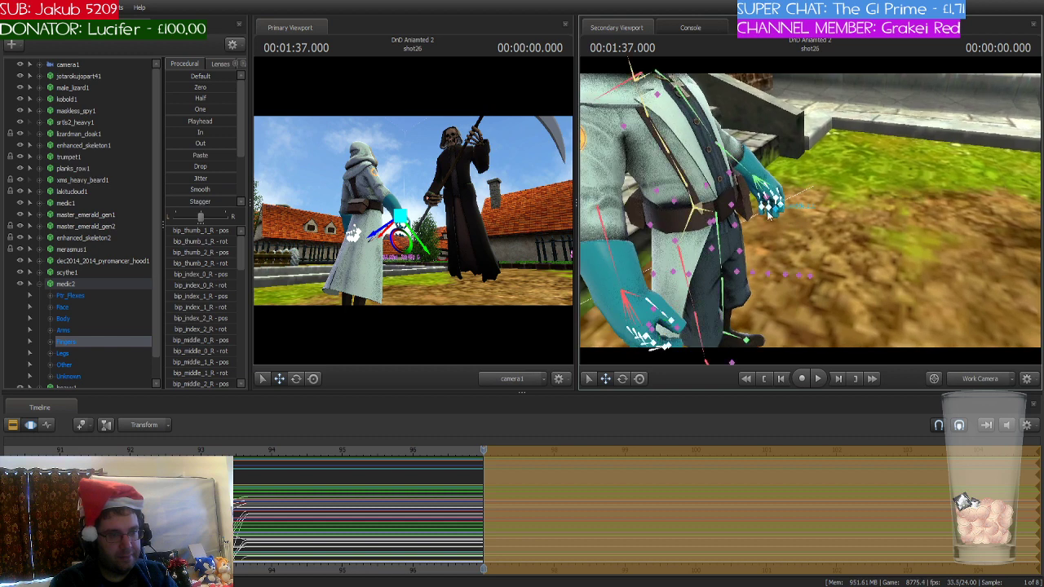
click(695, 220)
key(e)
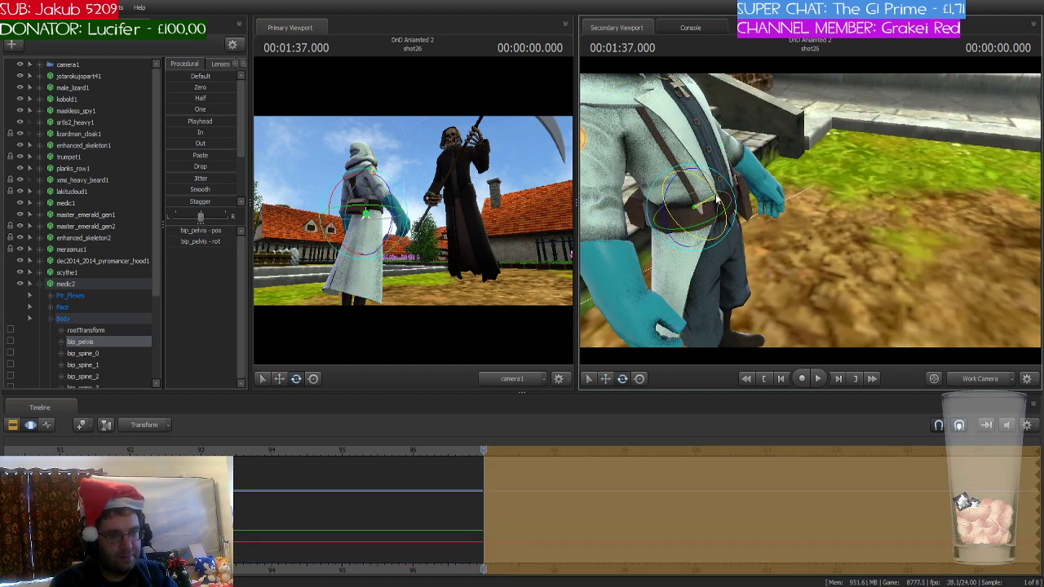
drag(709, 196, 711, 196)
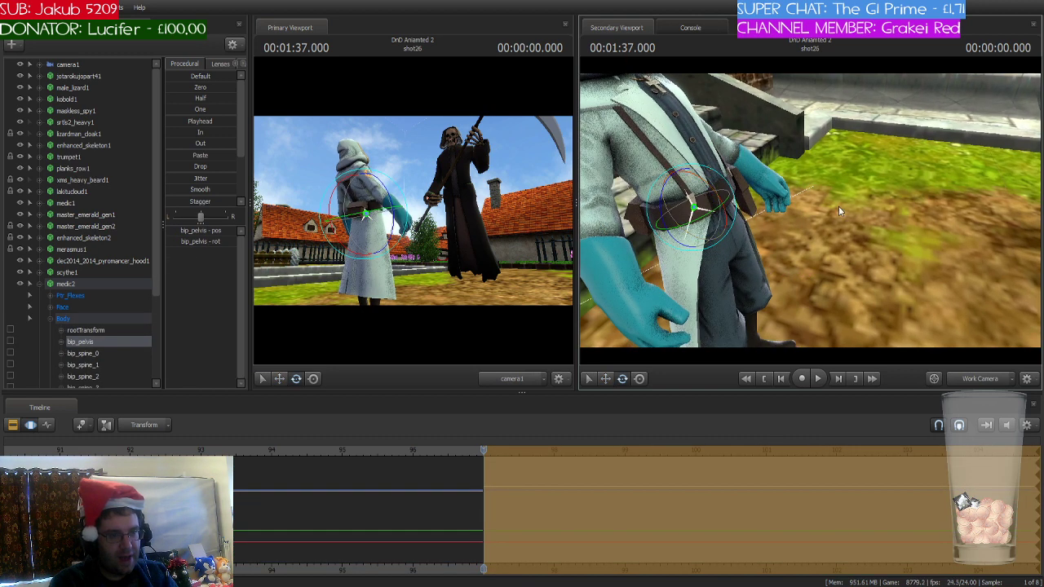
- Rotate medic2's right and left hips so it stands on the right leg with the left leg kicked out towards the reaper
drag(840, 211, 840, 253)
click(722, 192)
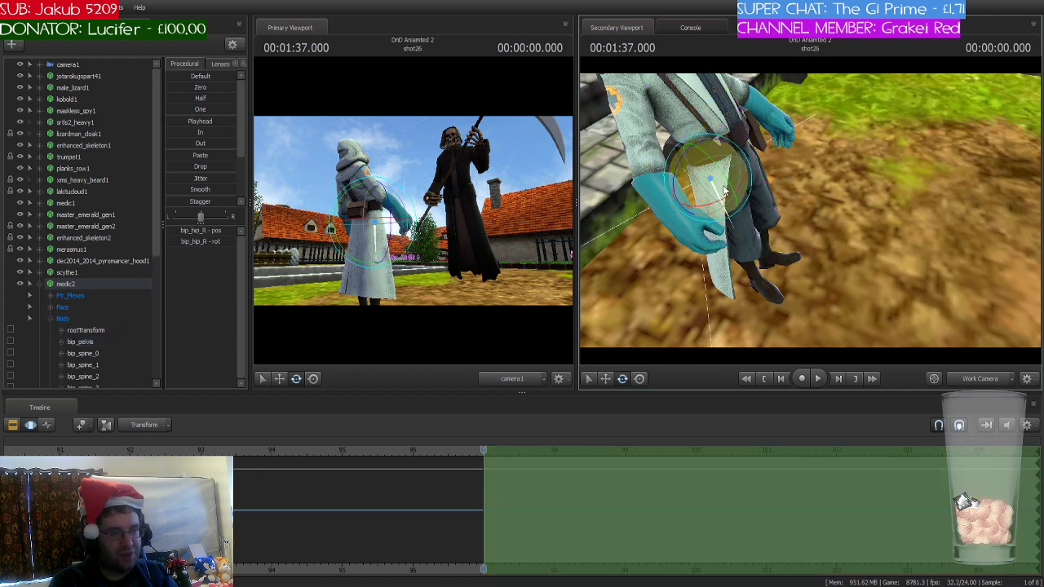
drag(726, 183, 728, 192)
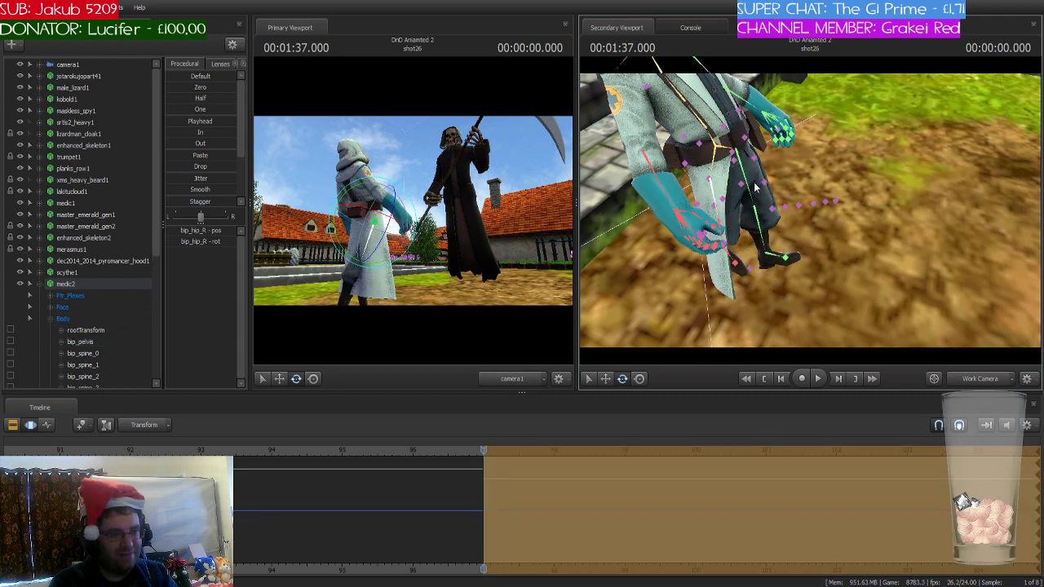
click(746, 178)
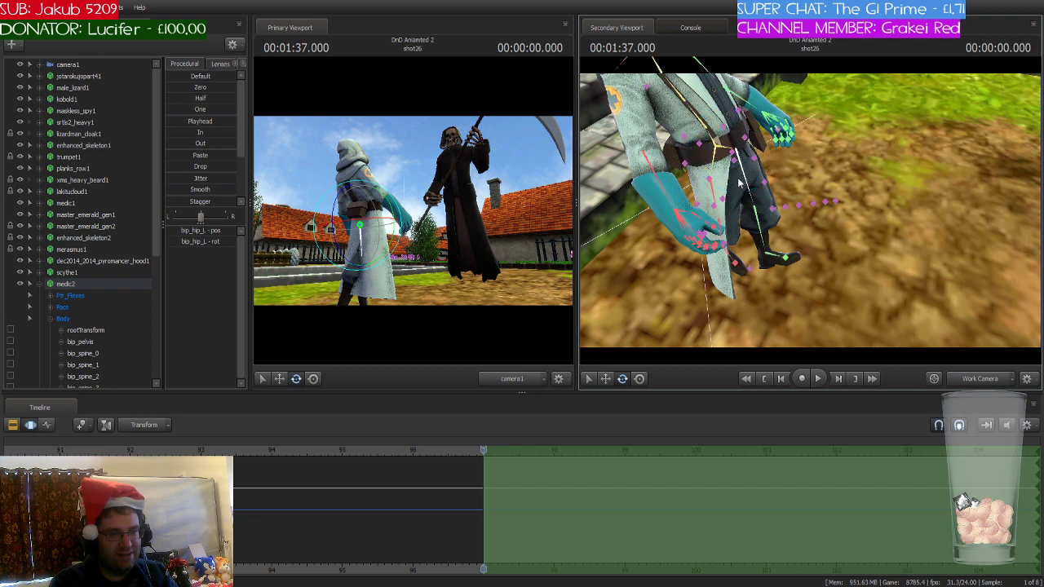
click(717, 197)
drag(723, 192, 726, 176)
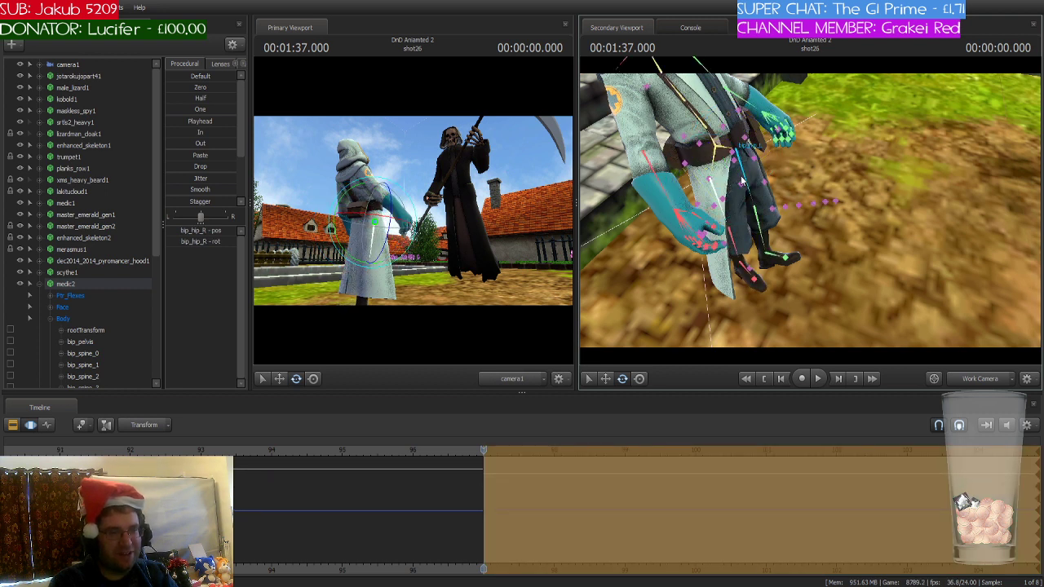
click(745, 179)
drag(760, 122, 726, 129)
- Rotate medic2's bip_neck forward to bring the hooded head upright
drag(809, 147, 815, 218)
click(703, 130)
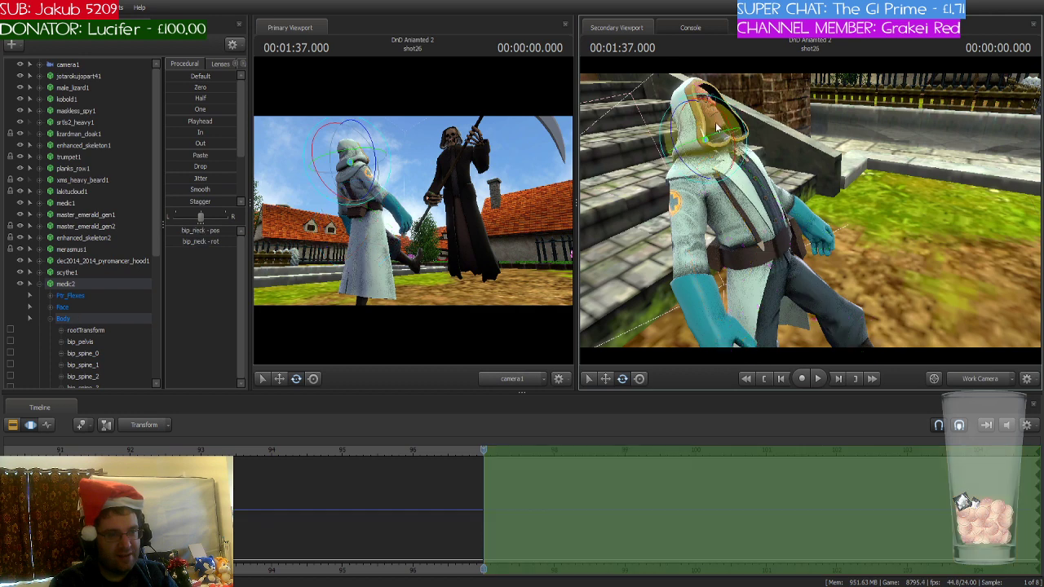
drag(721, 125, 730, 139)
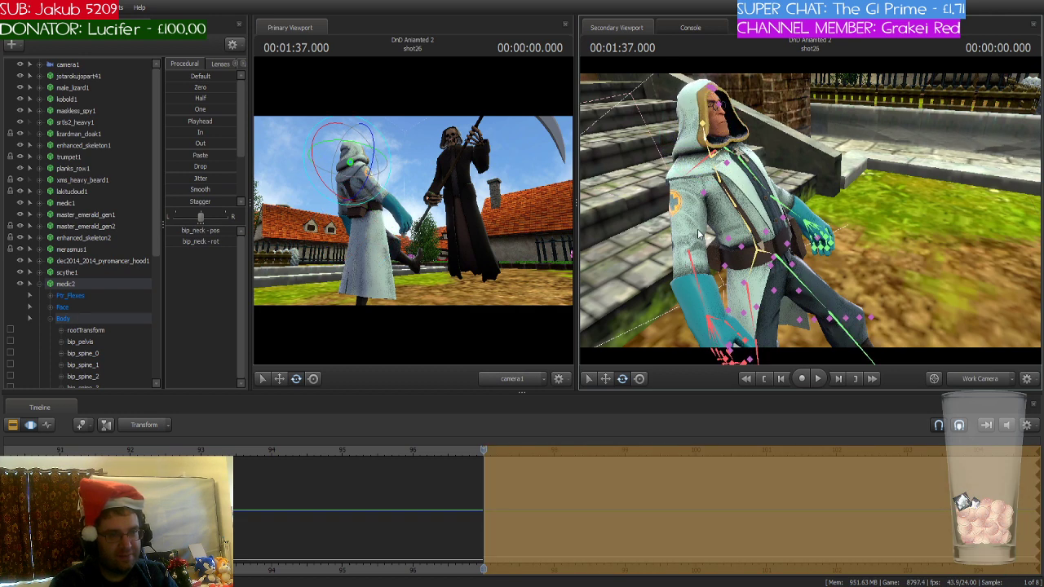
- Raise medic2's right upper arm out to the side and rotate the right forearm so the hand points upward
click(687, 201)
drag(686, 209, 664, 169)
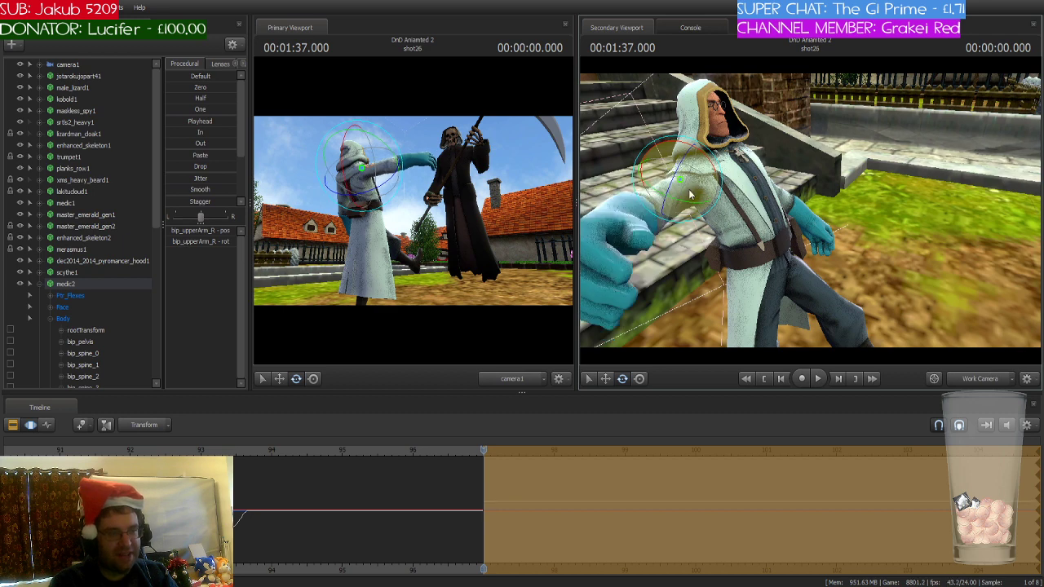
ctrl+click(649, 220)
drag(656, 251, 750, 243)
key(ctrl)
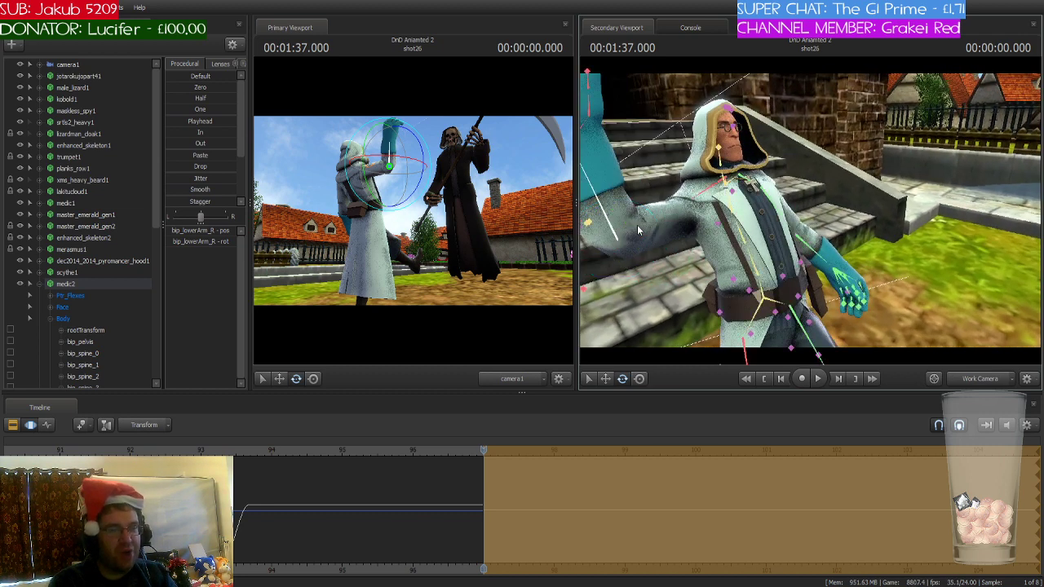
click(660, 221)
drag(665, 226, 672, 235)
key(ctrl)
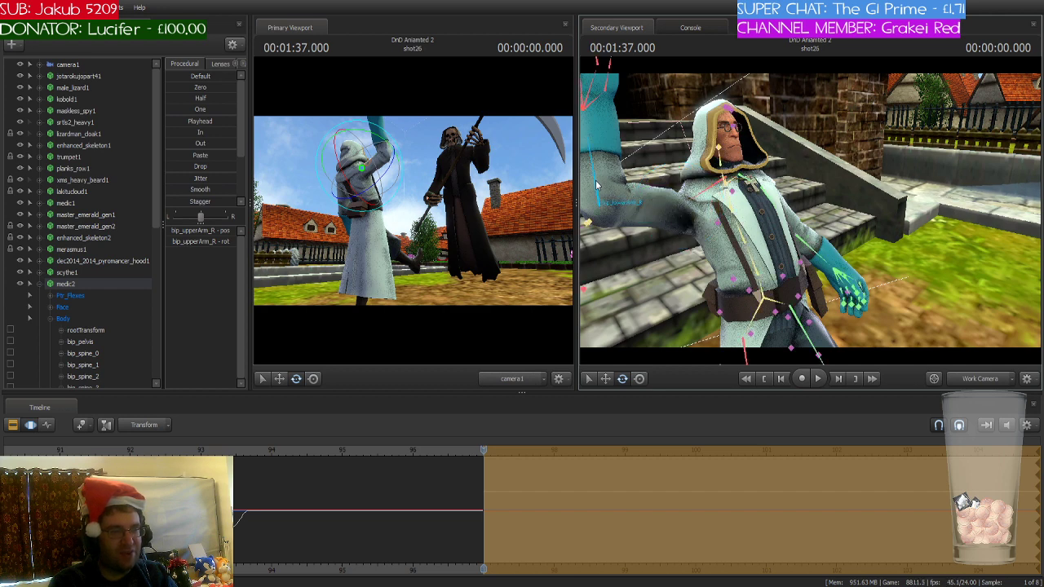
ctrl+click(596, 186)
drag(622, 236, 636, 231)
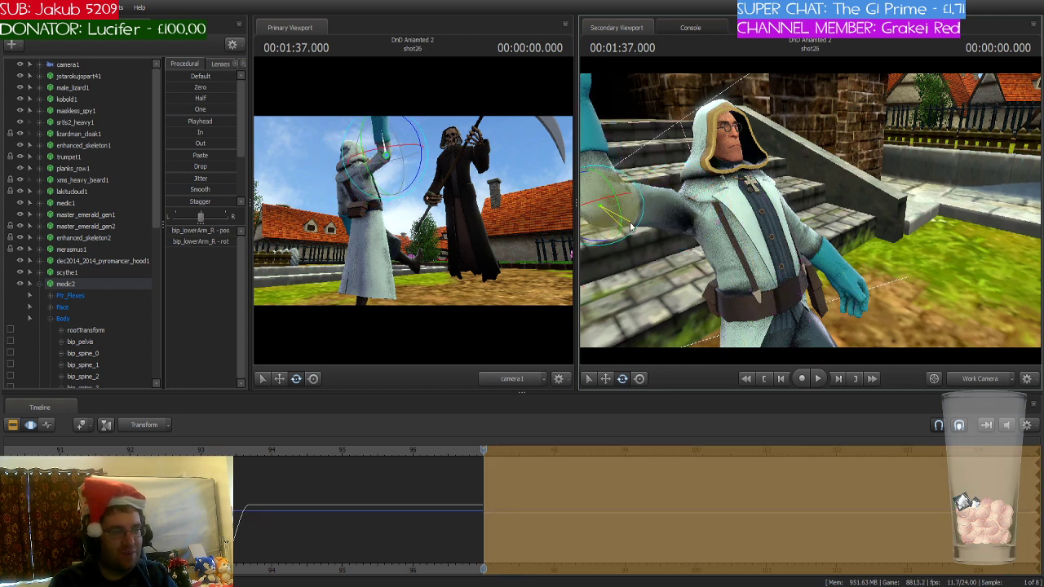
- Raise medic2's left upper arm and forearm to match the right arm, and bend the left knee
drag(747, 230, 669, 230)
key(w)
key(ctrl)
drag(782, 215, 765, 163)
ctrl+click(741, 228)
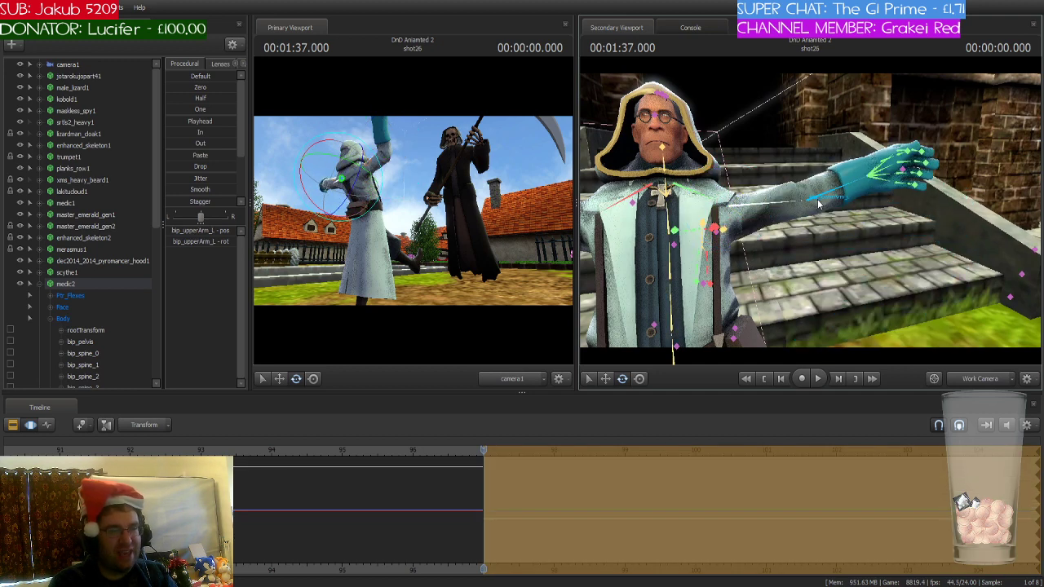
ctrl+click(826, 197)
mouse_move(838, 193)
mouse_down()
mouse_move(796, 167)
mouse_move(779, 233)
mouse_move(829, 205)
mouse_up()
key(w)
ctrl+click(818, 217)
drag(894, 211, 814, 208)
key(s)
key(s)
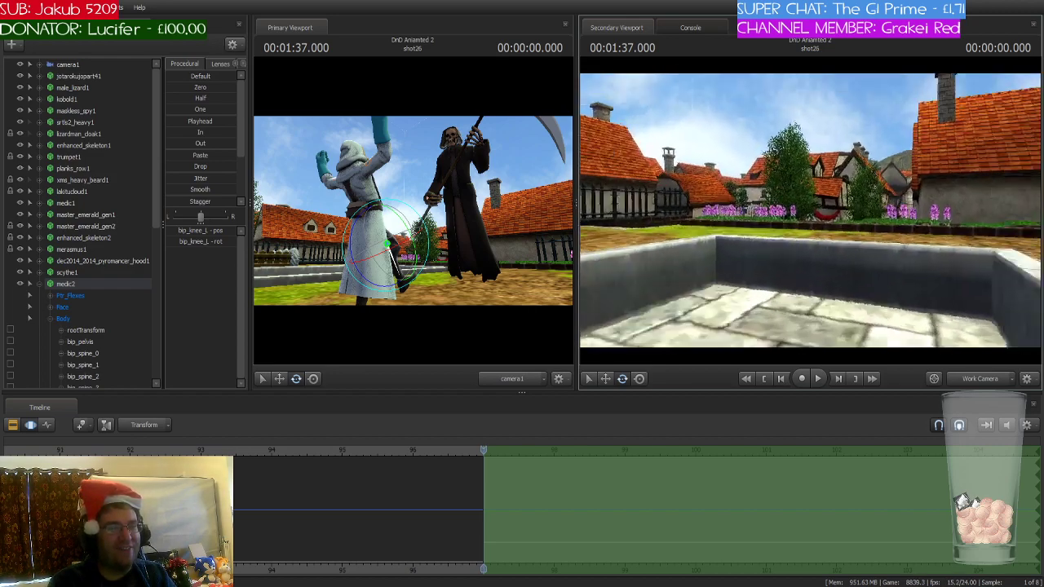
key(w)
key(w)
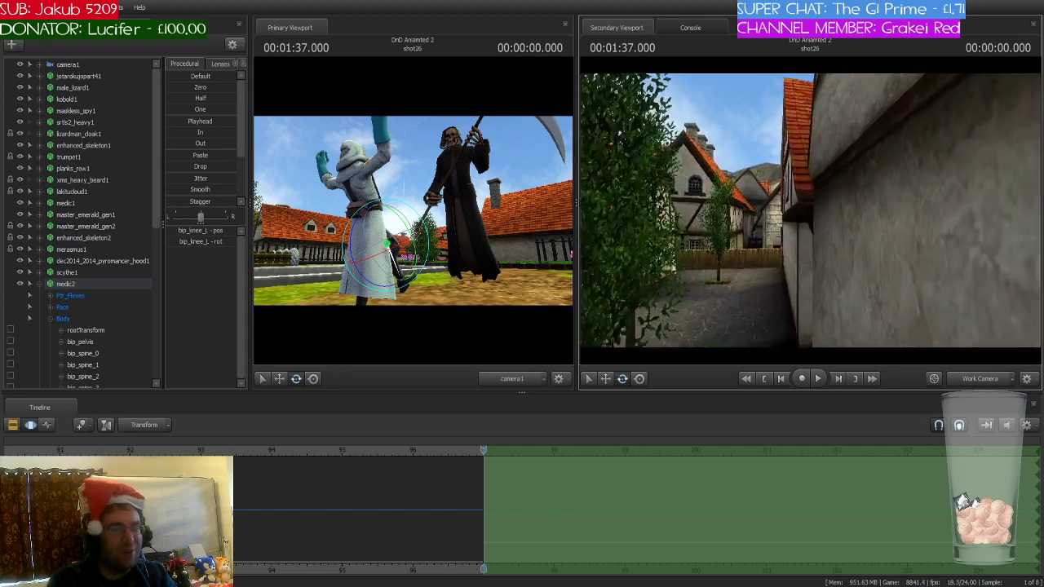
key(w)
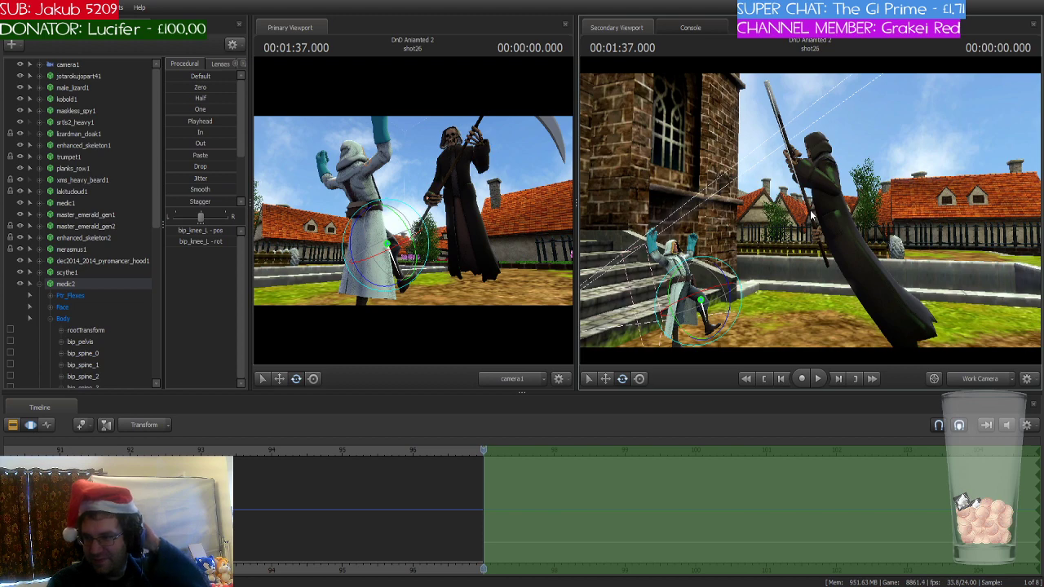
right_drag(811, 214, 813, 214)
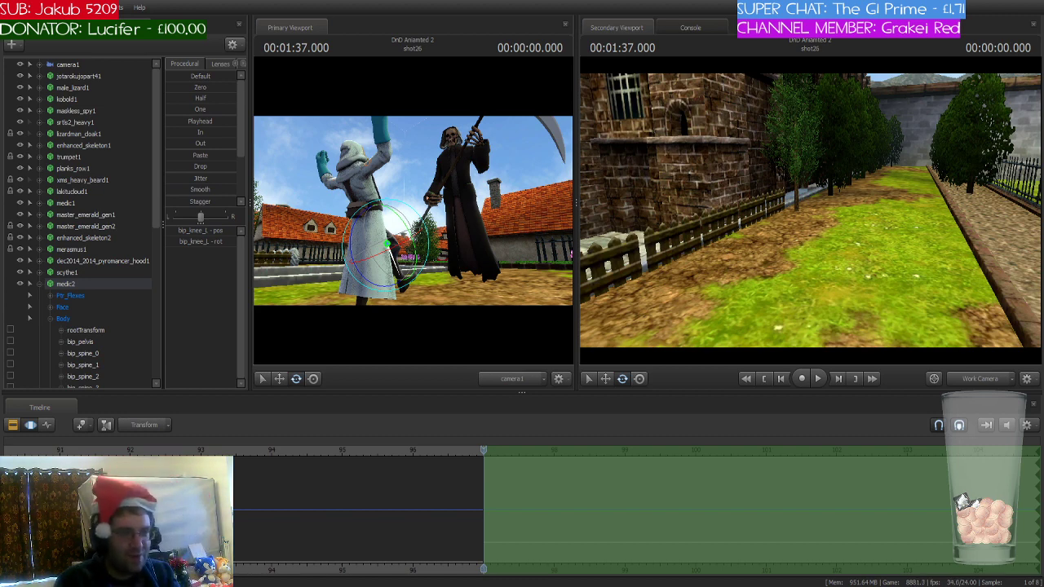
drag(810, 210, 798, 366)
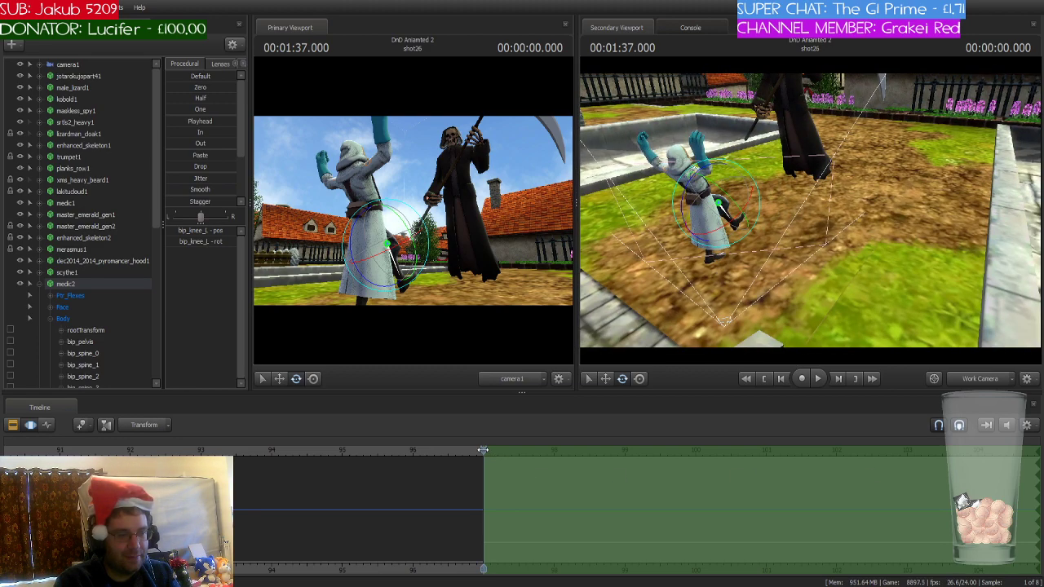
- Limit the time selection to 00:01:37.000 through 00:01:38.000 and apply the Jitter preset to the whole medic2 model
drag(483, 450, 554, 468)
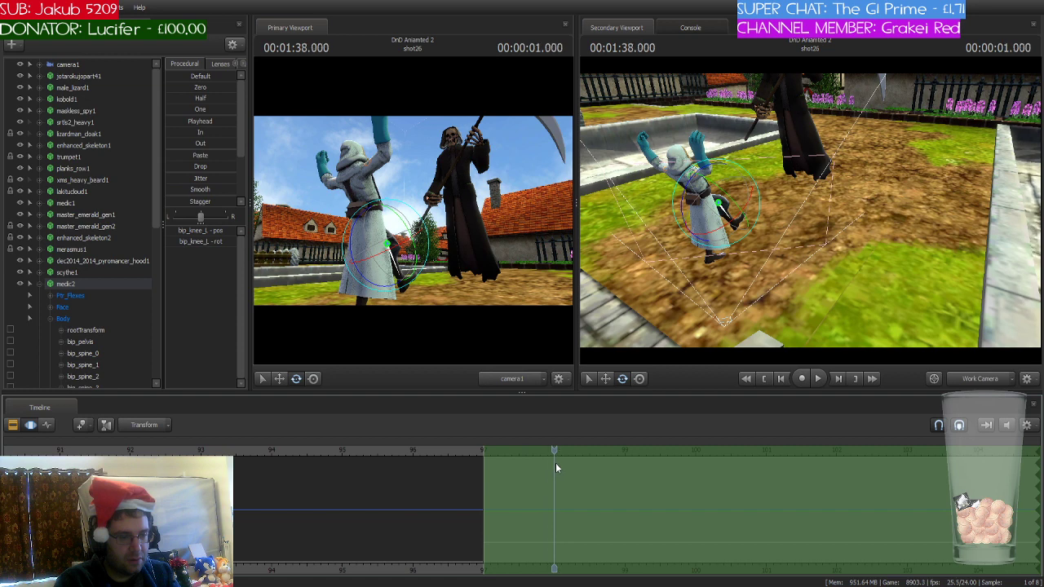
drag(1034, 481, 553, 493)
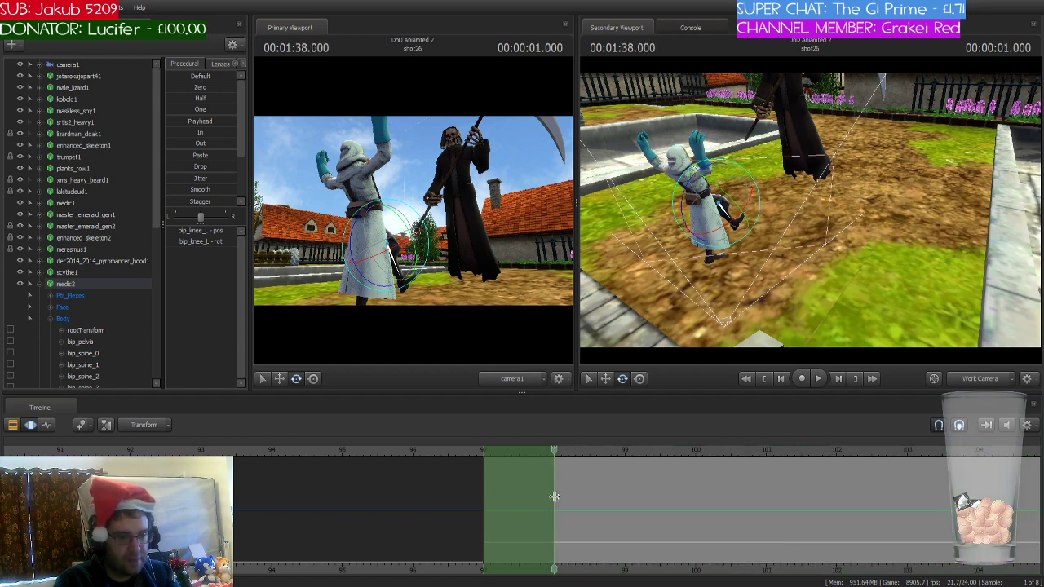
click(100, 282)
click(188, 179)
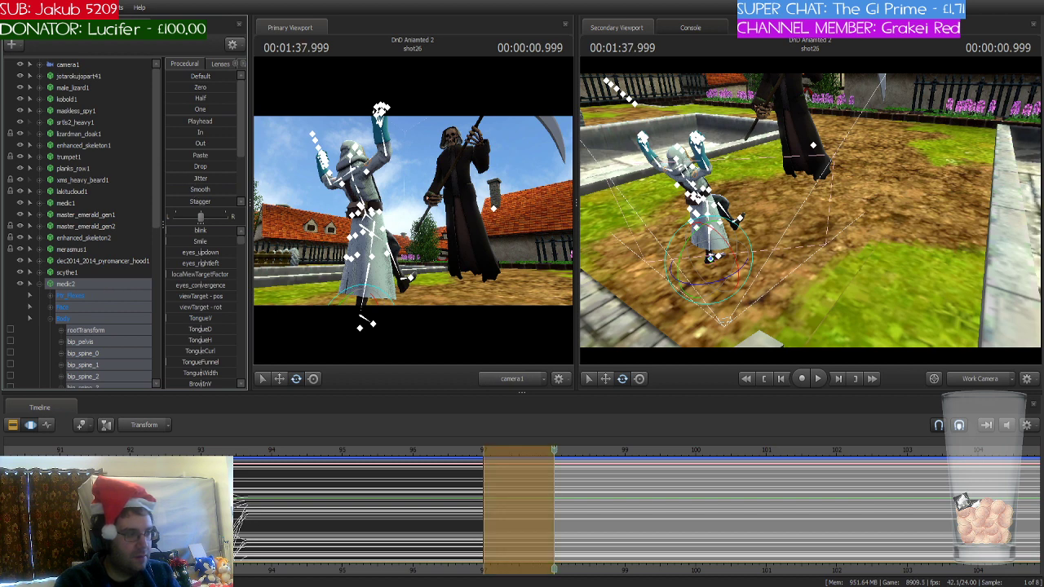
- Play back the jittered section of shot26 and set the time selection to 00:01:38.000 through 00:01:39.000
key(space)
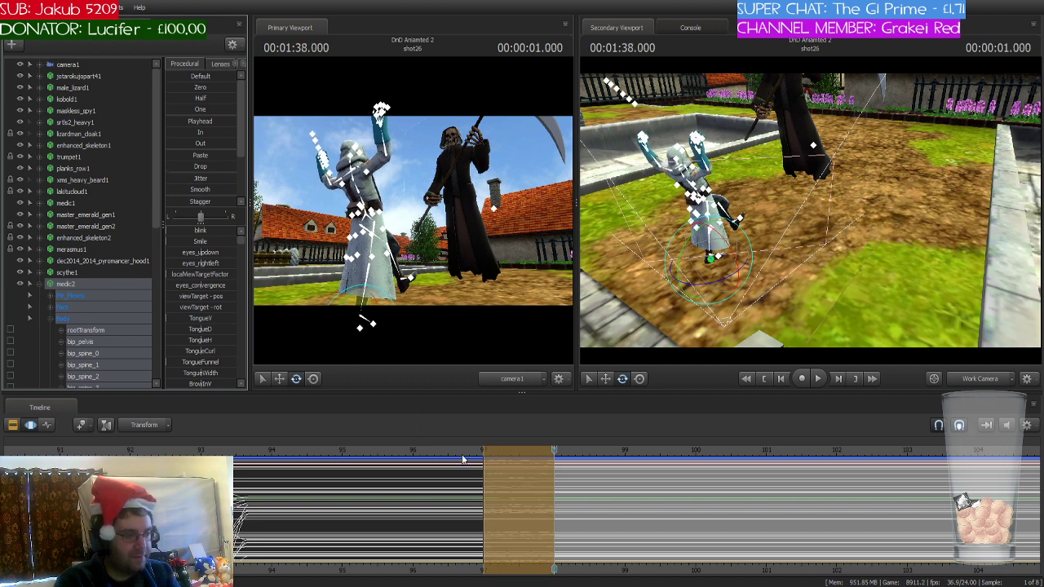
click(468, 449)
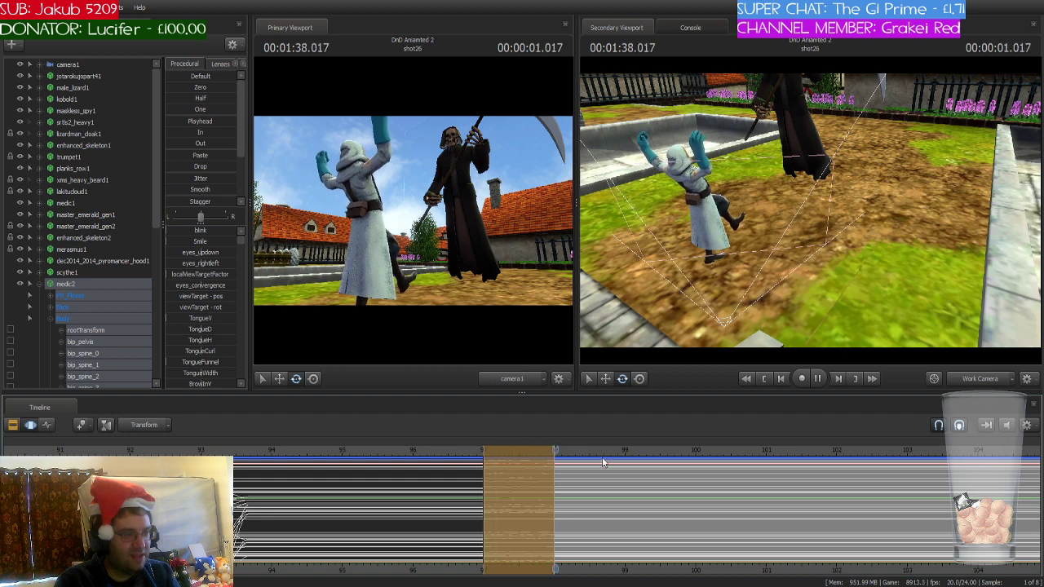
key(space)
mouse_move(579, 450)
mouse_down()
mouse_move(554, 451)
mouse_move(555, 462)
mouse_move(595, 455)
mouse_up()
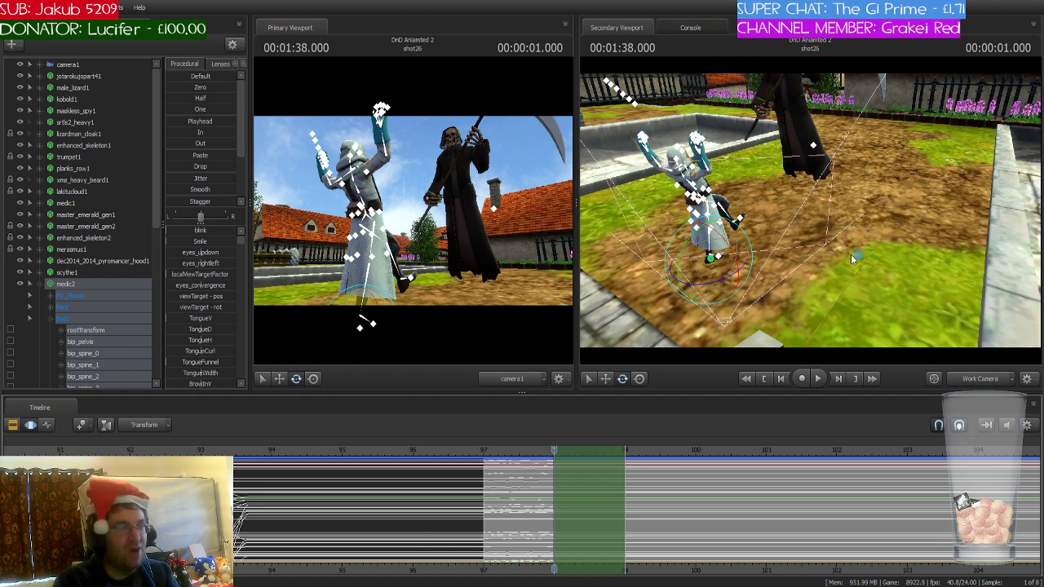
- Extend the time selection from 00:01:38.000 to the end of the timeline and split shot26 at 00:01:38.000 to start shot27
drag(851, 255, 686, 247)
key(w)
key(s)
key(w)
key(w)
key(s)
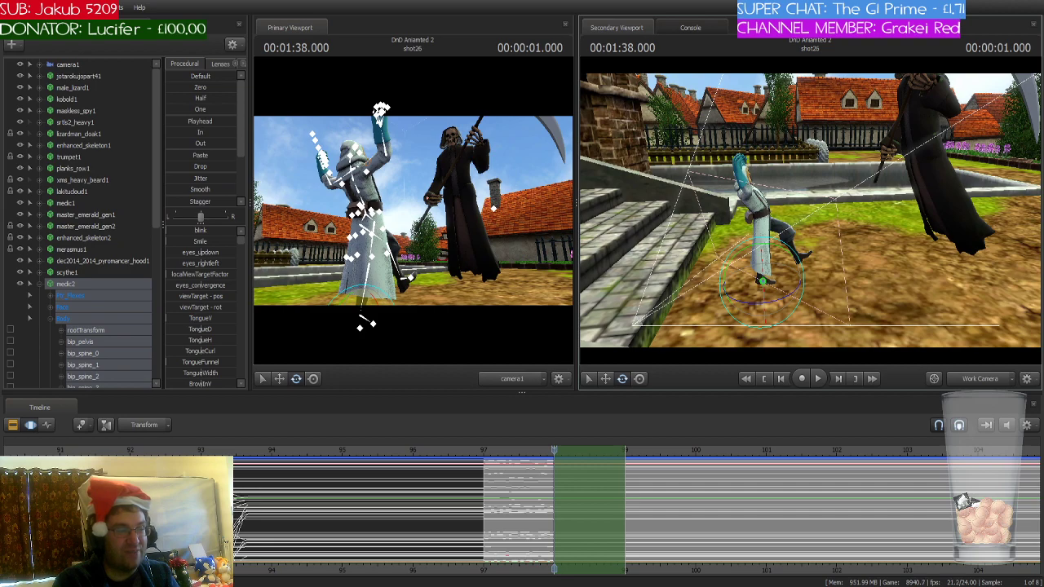
drag(687, 247, 777, 162)
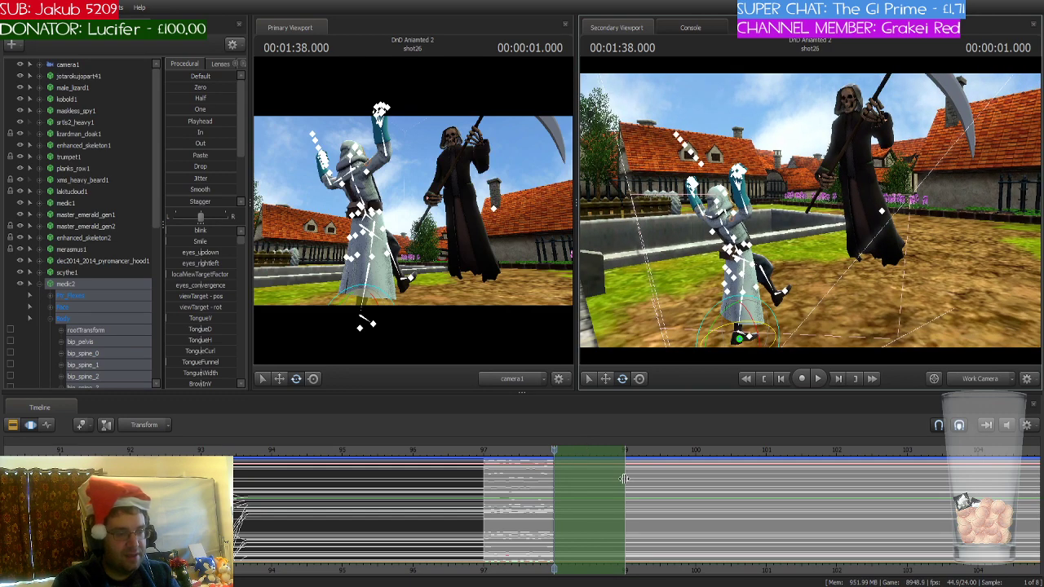
drag(624, 479, 1011, 494)
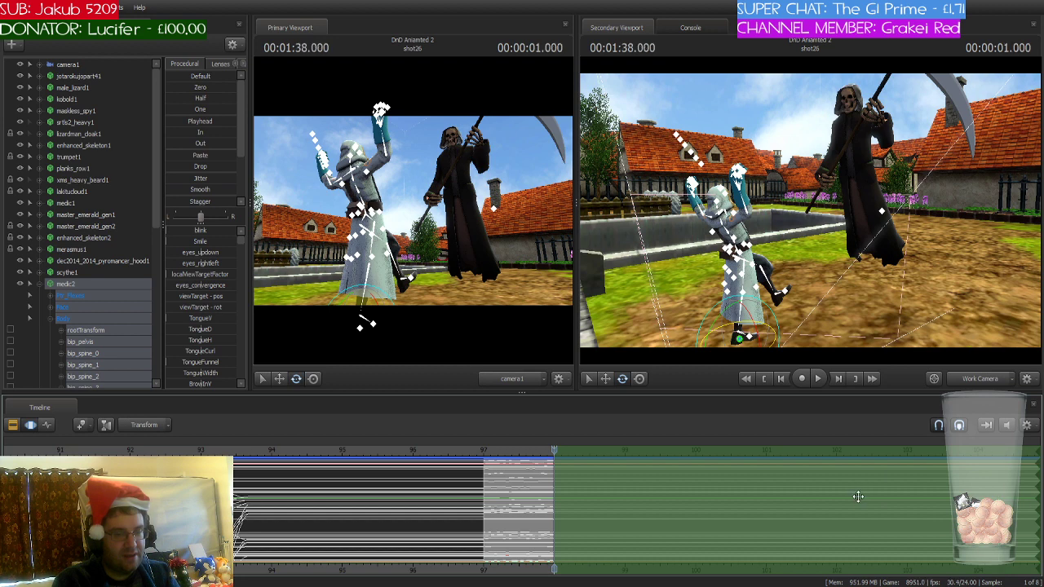
click(13, 425)
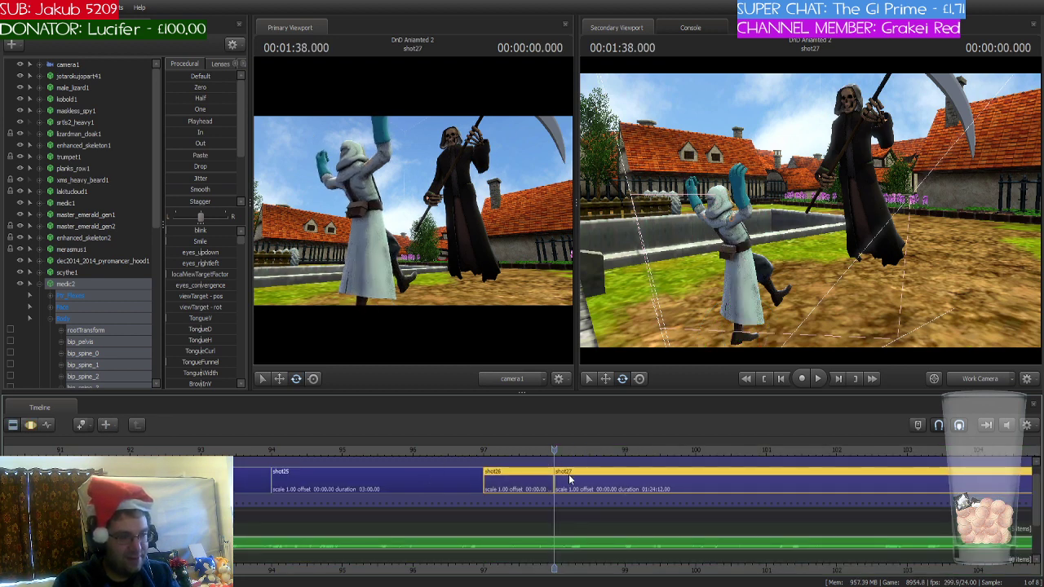
key(ctrl+r)
- Look over the garden, stone steps and both characters at the start of shot27 from several angles
drag(733, 314, 811, 213)
key(w)
key(s)
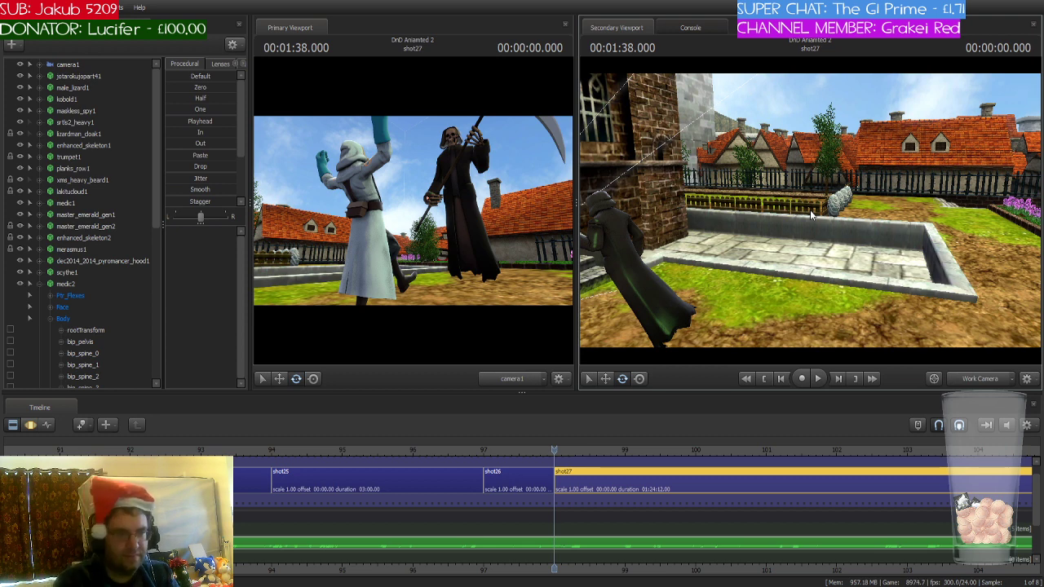
key(w)
drag(809, 209, 870, 201)
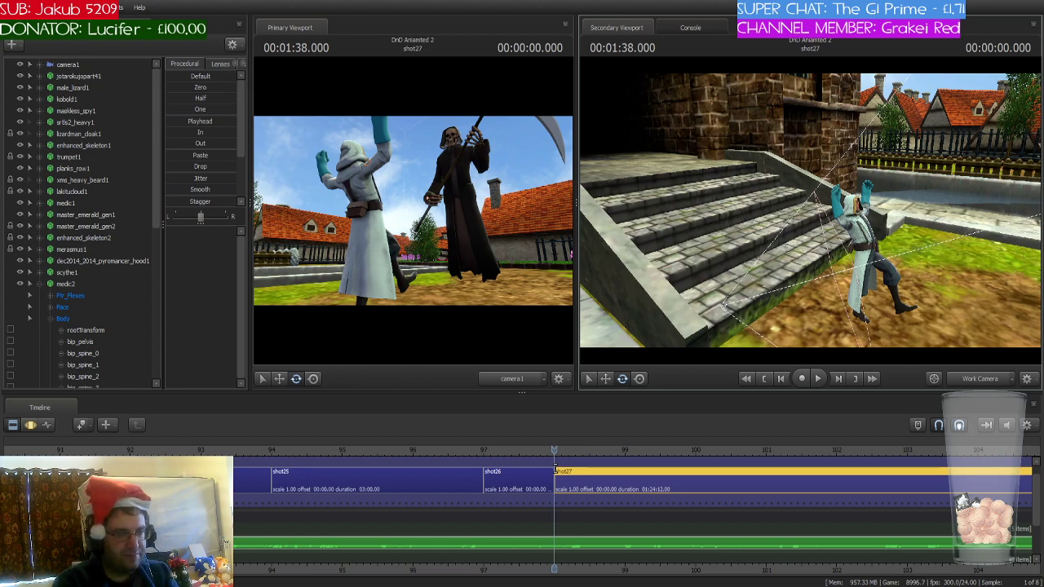
key(w)
drag(810, 211, 853, 220)
key(w)
key(w)
key(s)
key(a)
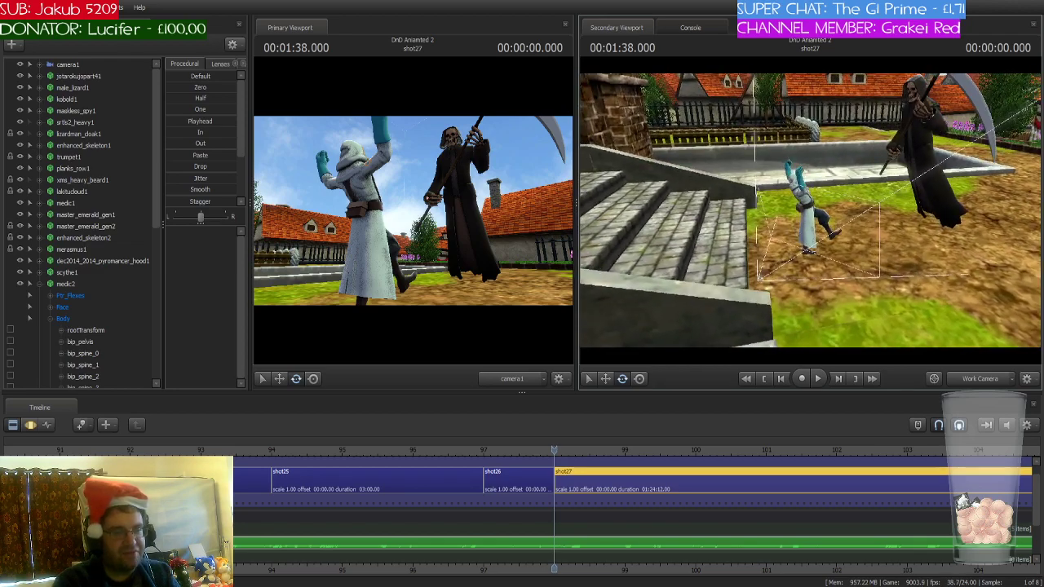
- Set camera1 from 00:01:38.000 onward to its framing at the start of shot22 using the Playhead preset
click(30, 425)
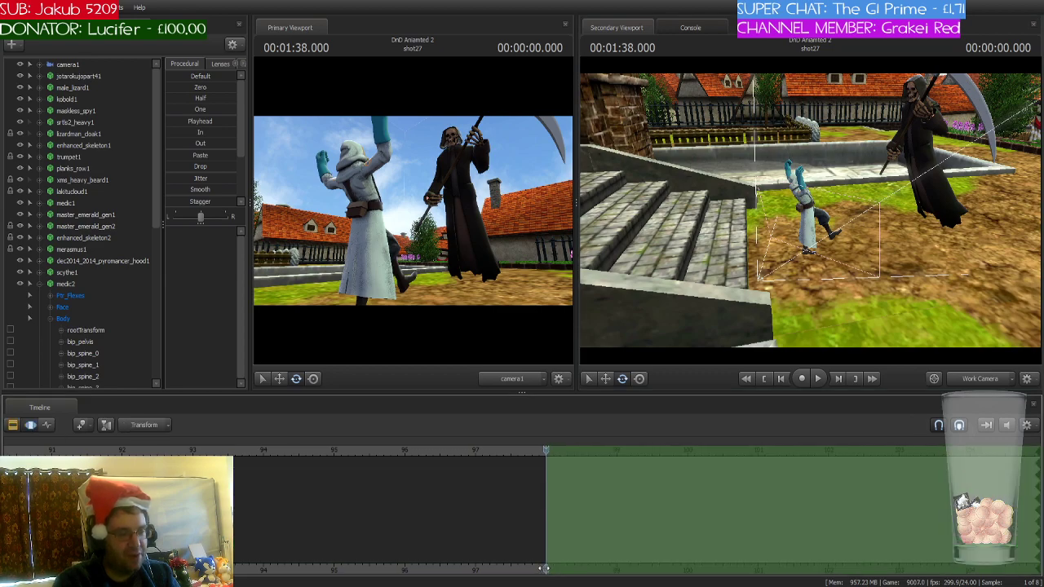
mouse_move(848, 303)
mouse_down()
mouse_move(824, 301)
mouse_move(844, 306)
mouse_move(824, 304)
mouse_move(853, 314)
mouse_move(860, 331)
mouse_move(856, 306)
mouse_up()
click(74, 65)
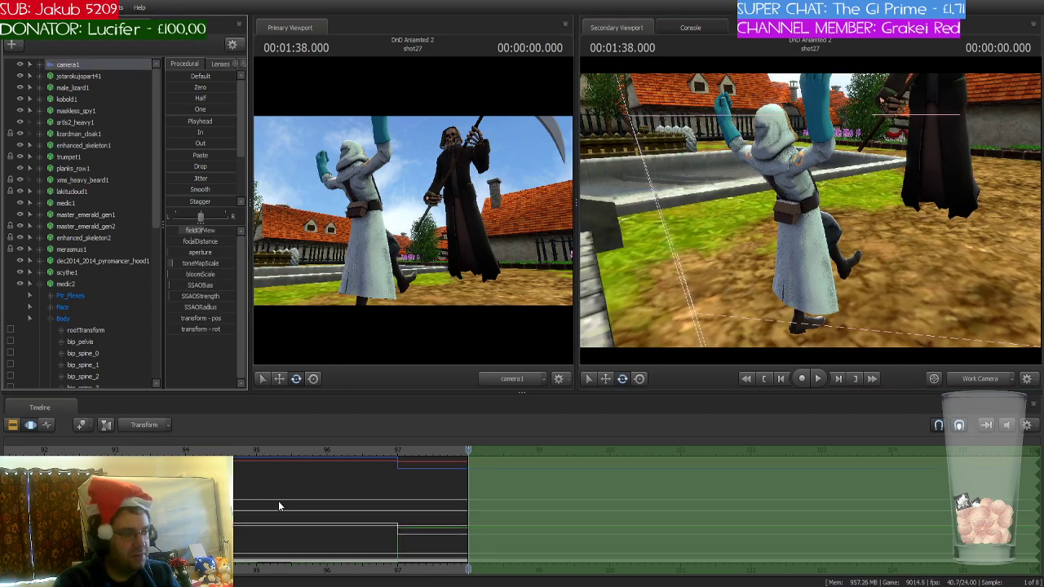
scroll(278, 500, down, 5)
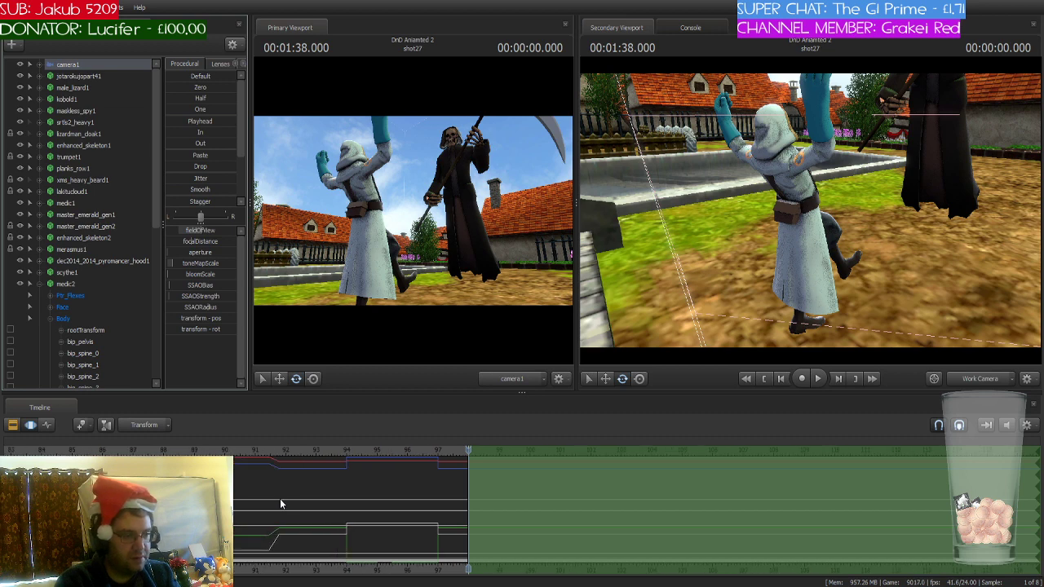
key(Up)
key(Up)
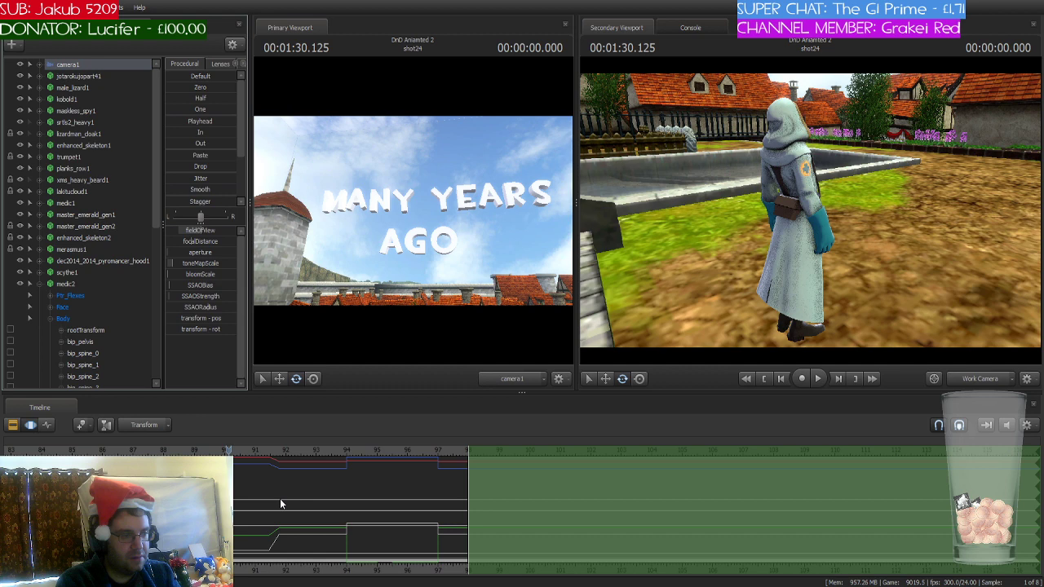
key(Up)
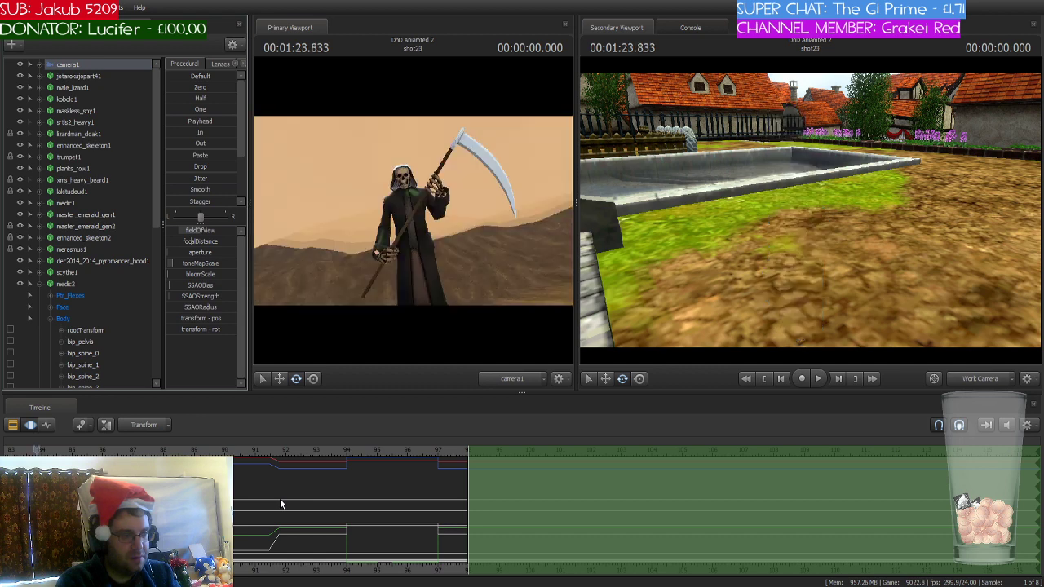
key(Up)
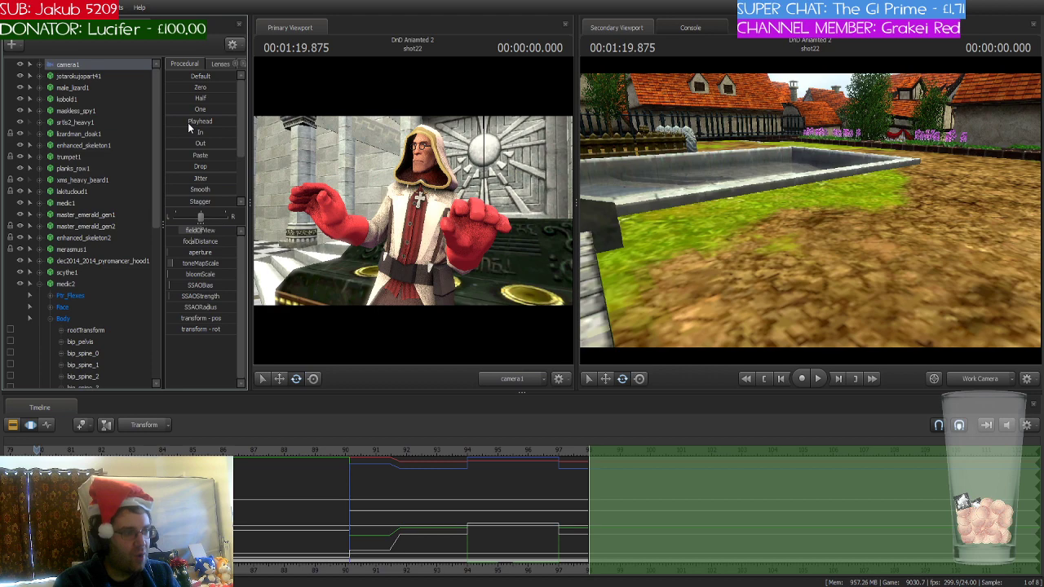
drag(187, 122, 197, 122)
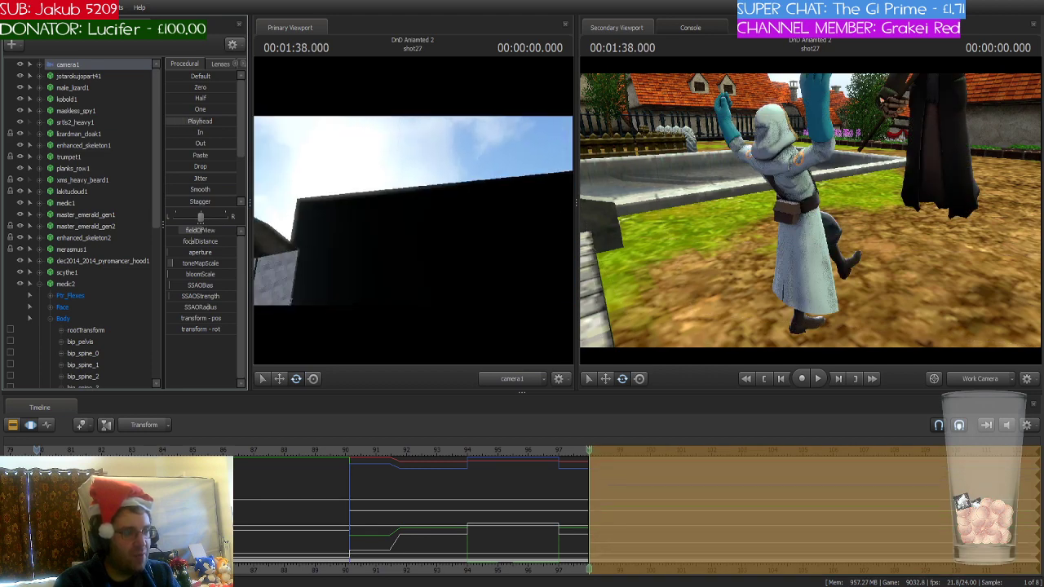
- Return to the start of shot27 and look over the hooded Medic and the characters gathered around the altar
key(Up)
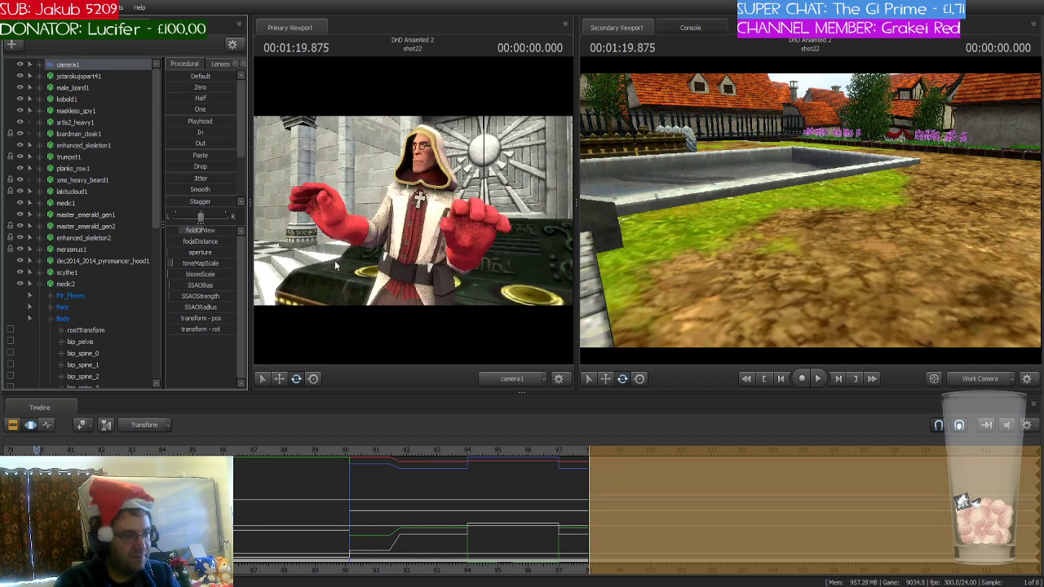
key(Down)
key(Down)
key(Down)
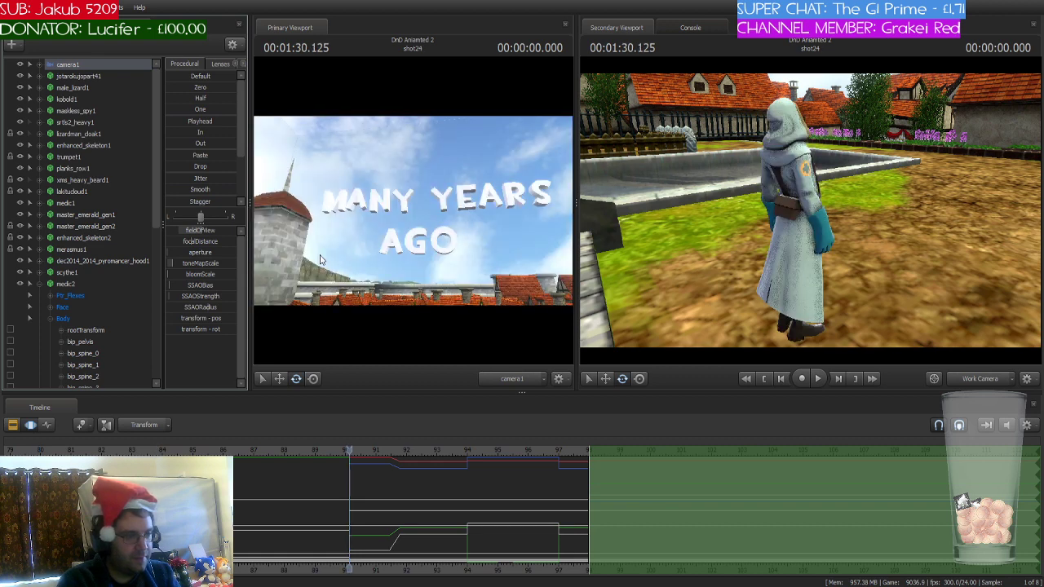
key(Down)
key(Down)
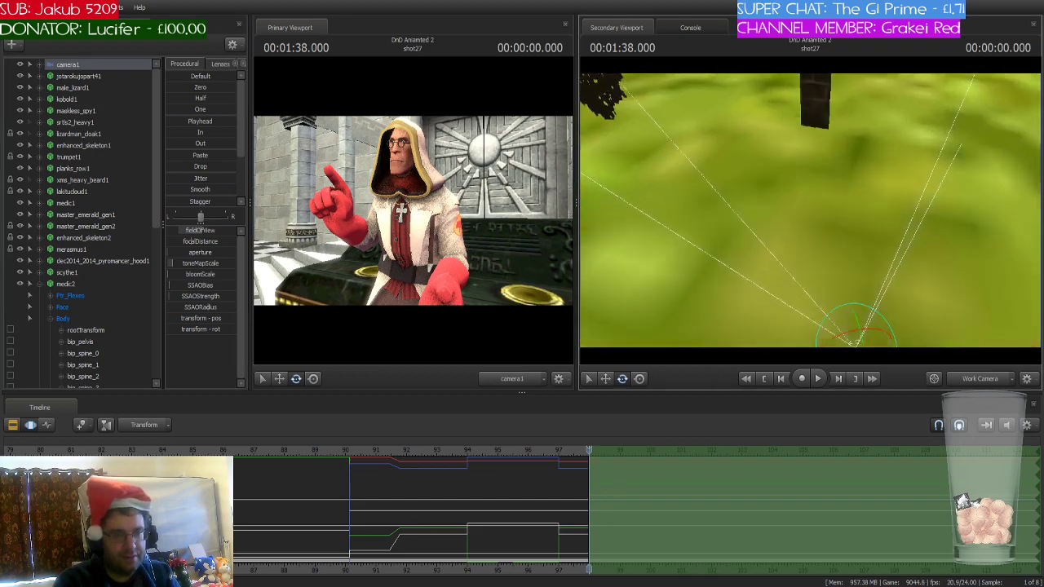
mouse_move(809, 211)
mouse_down()
mouse_move(824, 195)
mouse_move(815, 212)
mouse_up()
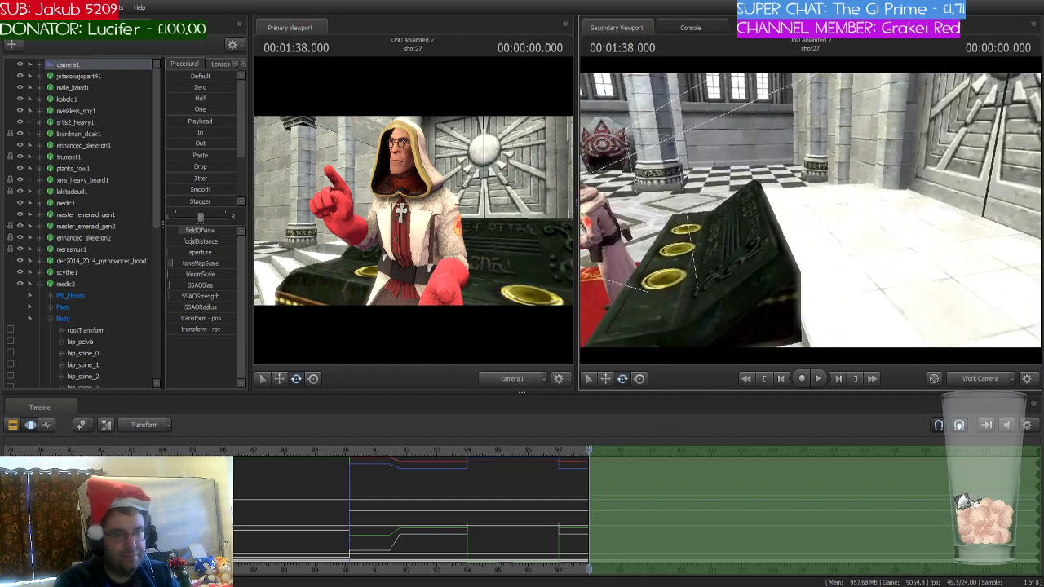
drag(816, 212, 824, 204)
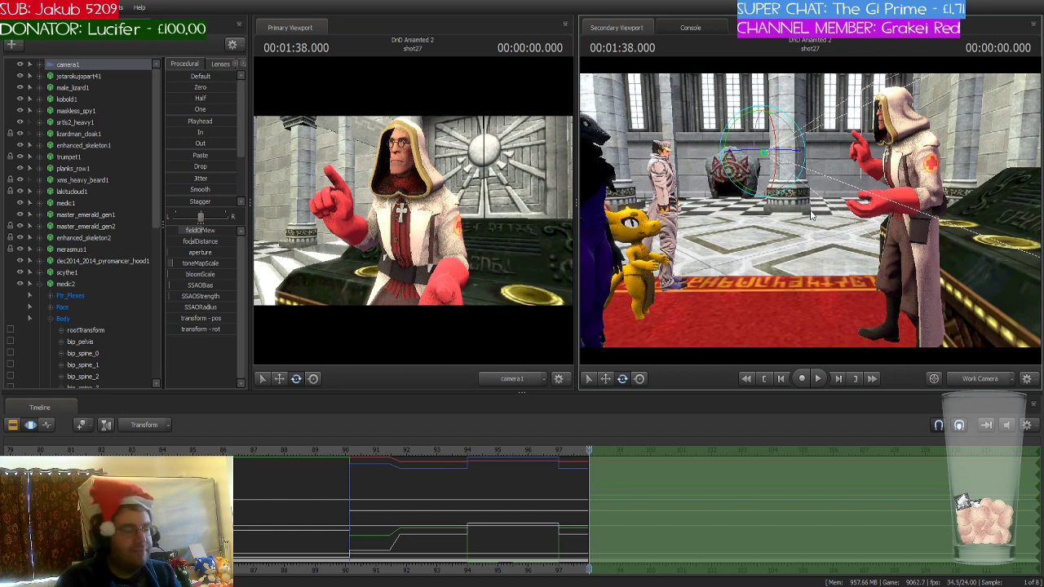
drag(808, 241, 812, 215)
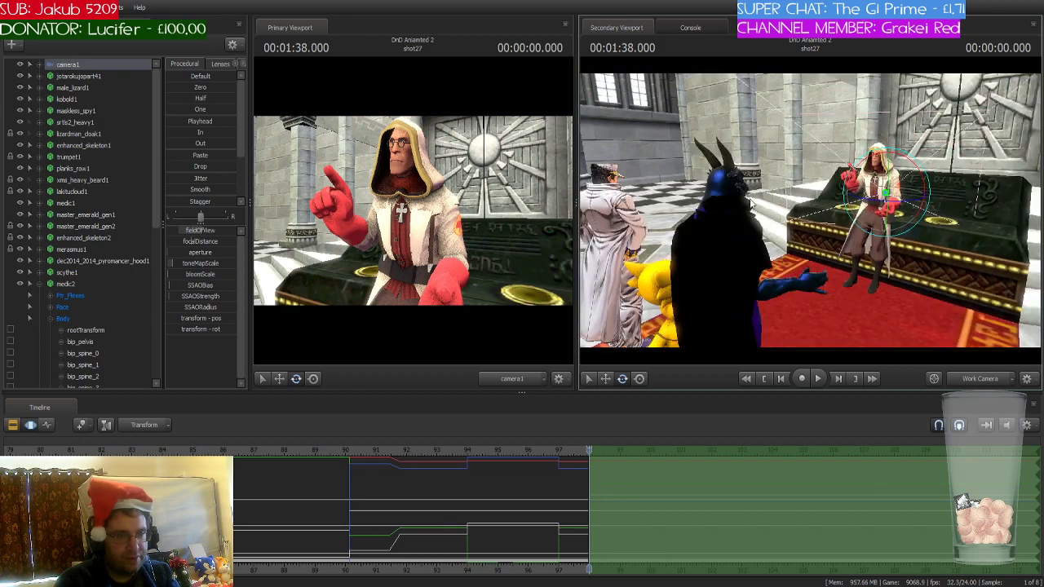
click(675, 194)
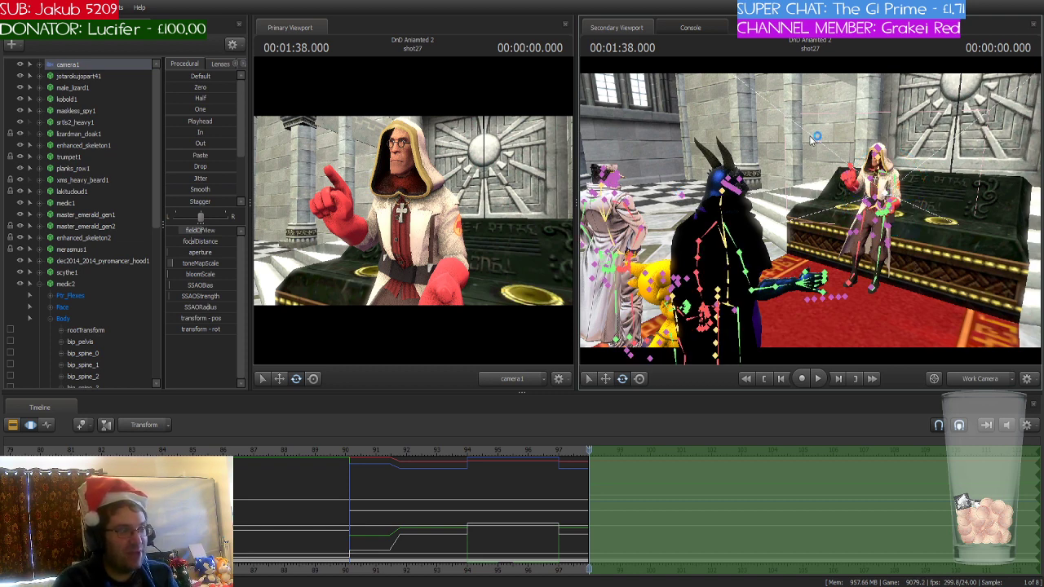
click(678, 194)
drag(678, 194, 457, 281)
- Collapse medic2, select maskless_spy1 and move the model across the hall to the foot of the altar steps
click(40, 285)
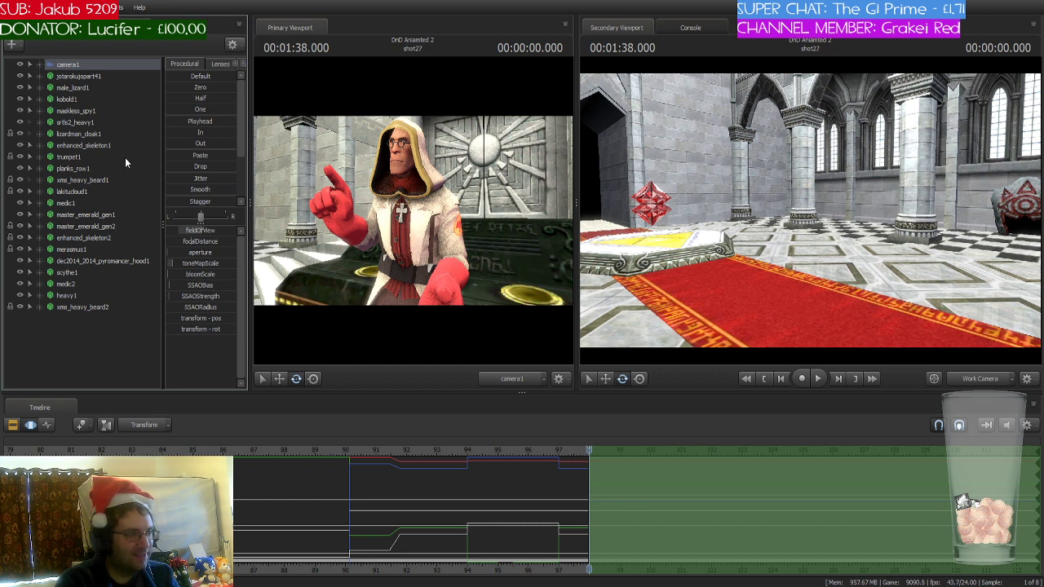
click(97, 115)
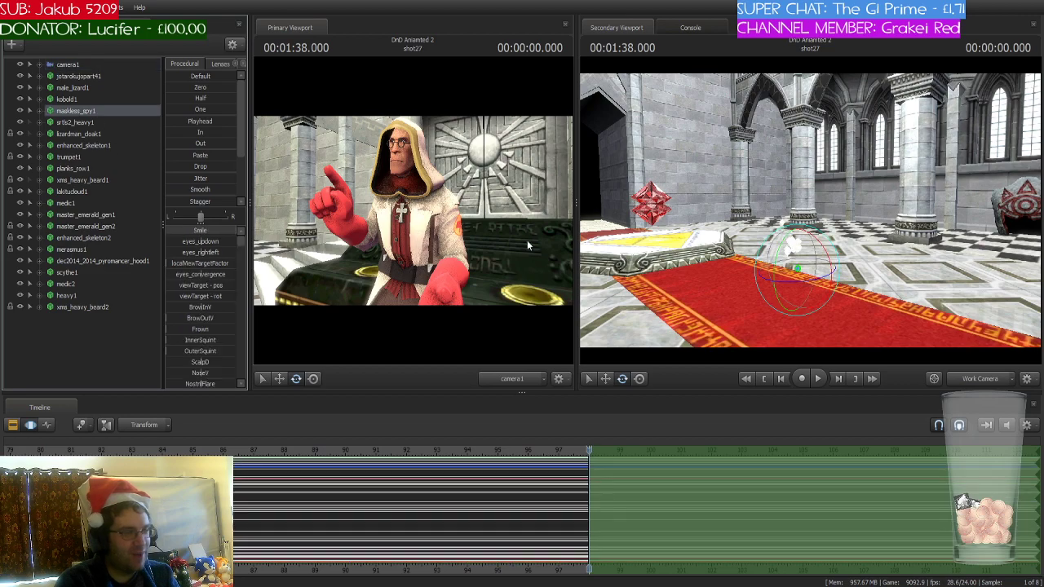
mouse_move(619, 236)
mouse_down()
mouse_move(693, 237)
mouse_move(811, 213)
mouse_move(785, 214)
mouse_move(785, 244)
mouse_up()
drag(763, 132, 812, 216)
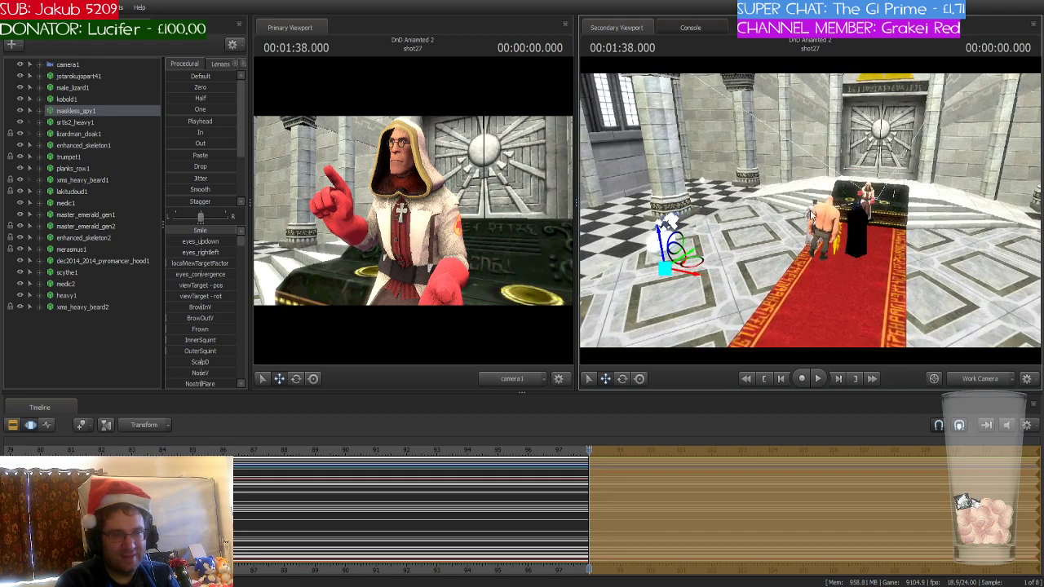
drag(693, 257, 838, 207)
key(w)
drag(903, 240, 806, 232)
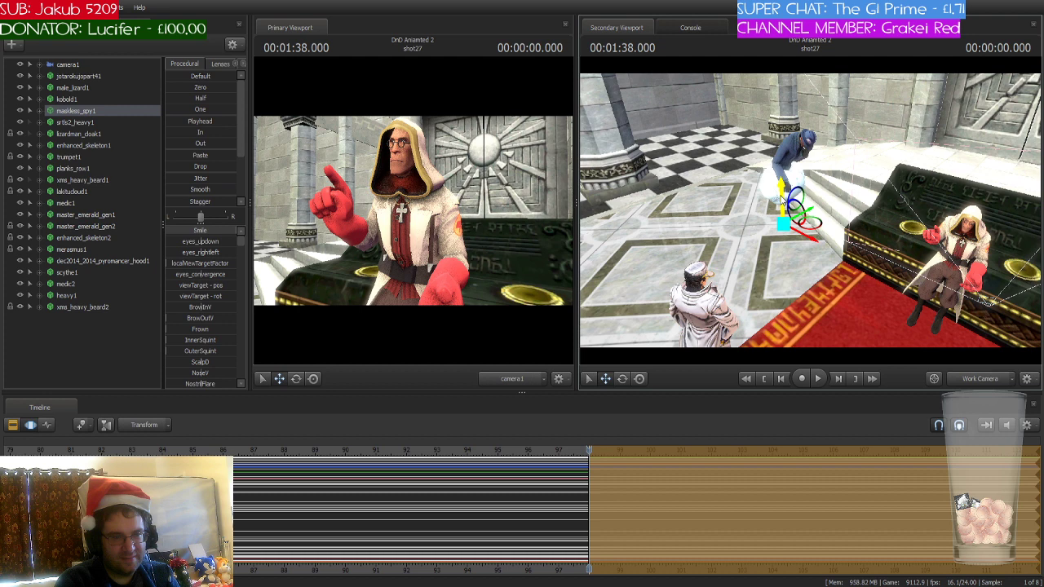
- Select maskless_spy1's bip_head bone and adjust the head's rotation in shot27
key(e)
drag(770, 255, 811, 214)
key(w)
key(e)
key(w)
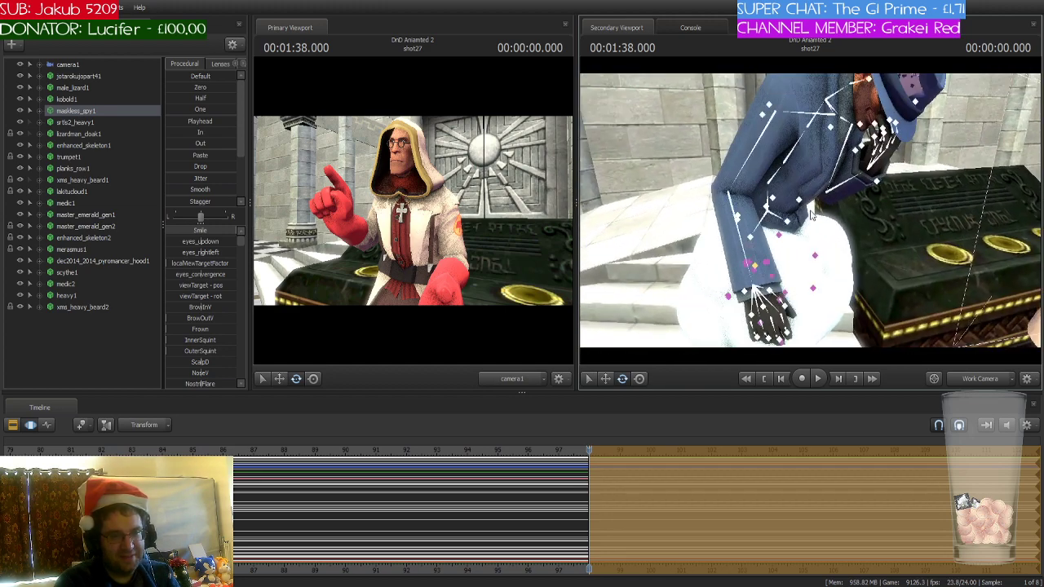
click(778, 178)
drag(781, 175, 807, 106)
drag(809, 210, 810, 210)
click(807, 210)
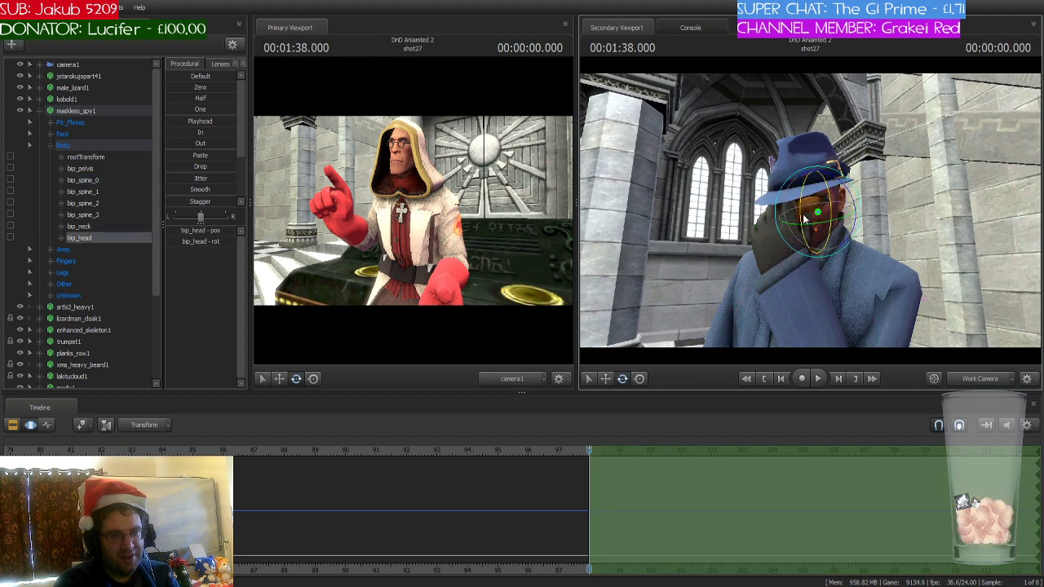
drag(804, 209, 817, 169)
drag(810, 210, 819, 233)
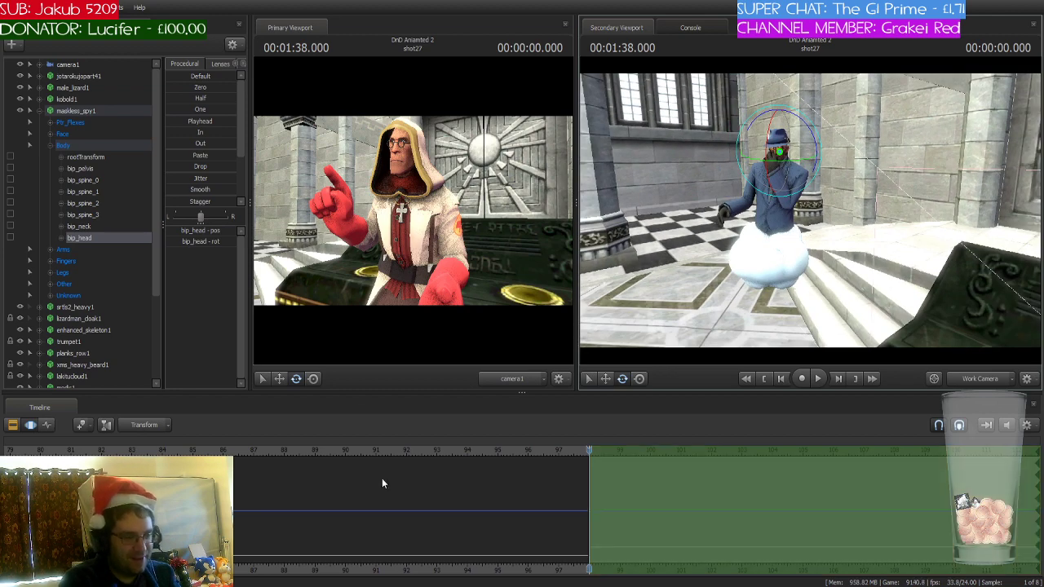
- Step back through the earlier shots from shot27 to the slug at 00:01:08.500, checking for maskless_spy1
key(Up)
key(Up)
key(Up)
key(Up)
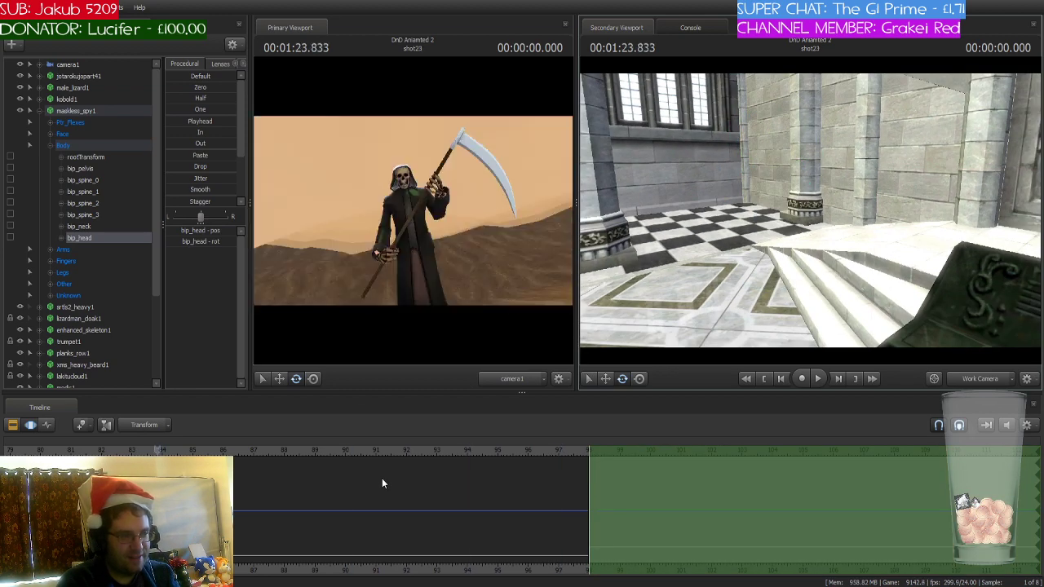
key(Up)
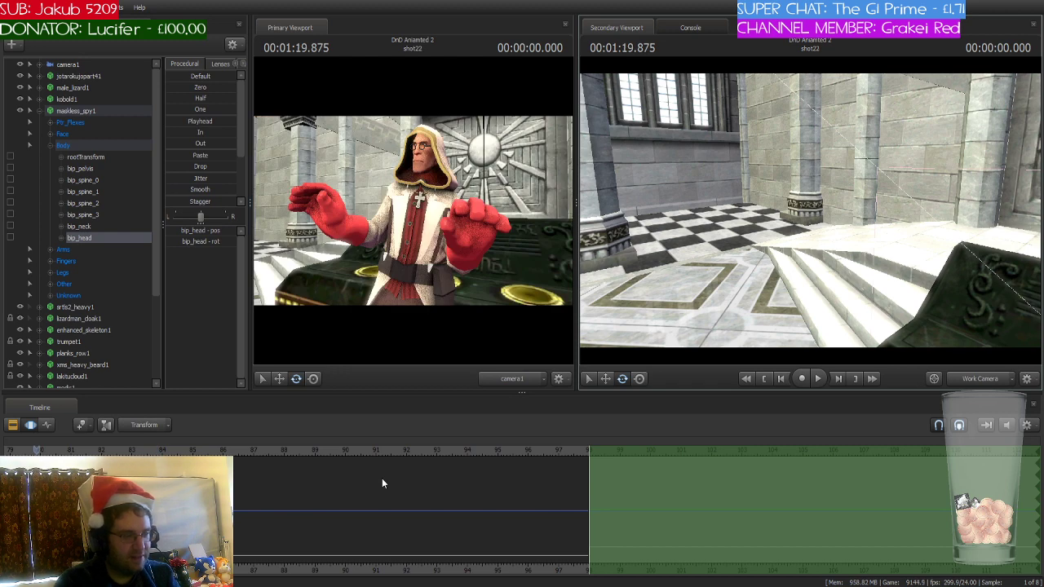
scroll(381, 478, down, 5)
middle_drag(180, 526, 658, 528)
key(Up)
key(Up)
key(Up)
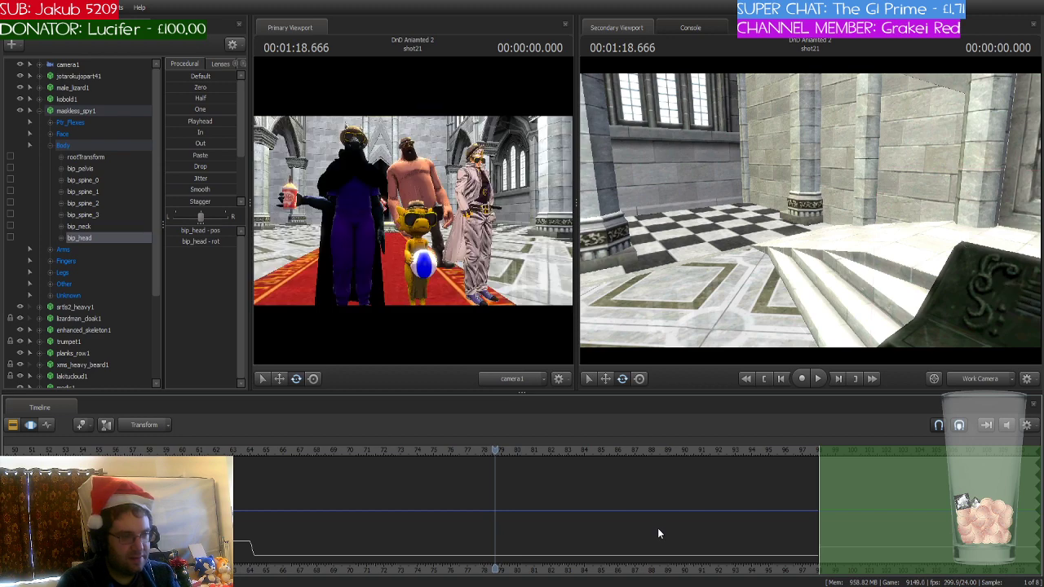
key(Up)
key(Up)
key(Up)
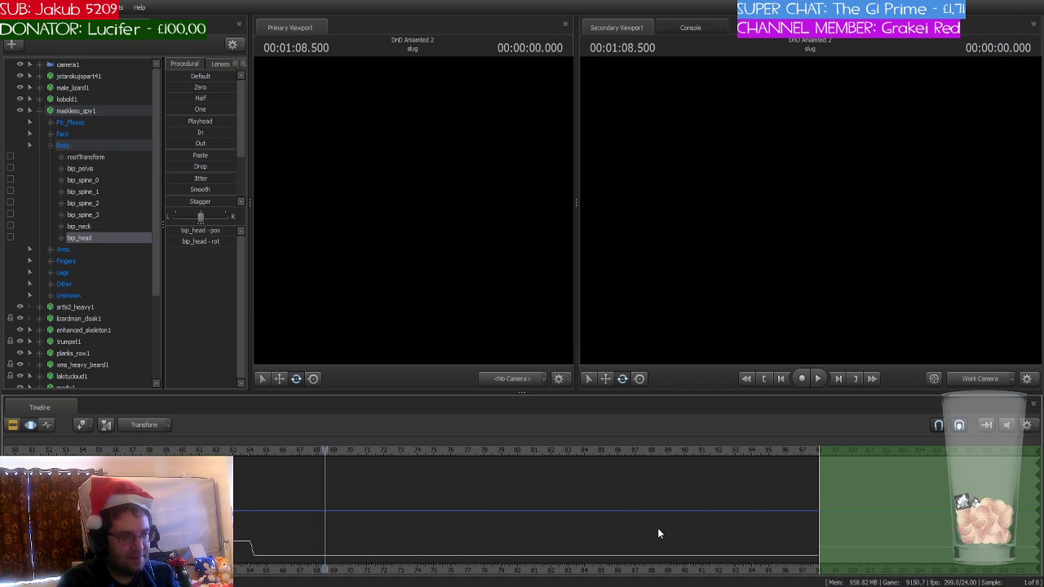
- Return to shot16, scrub to 00:00:34.875 where the book is held, and select the shot16 clip
key(Up)
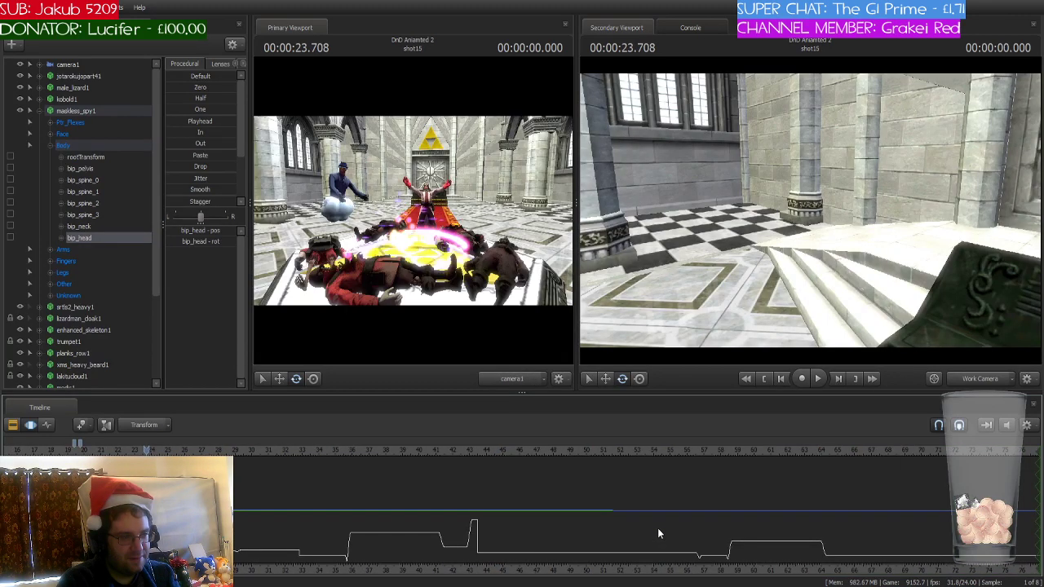
key(Up)
key(Down)
key(Down)
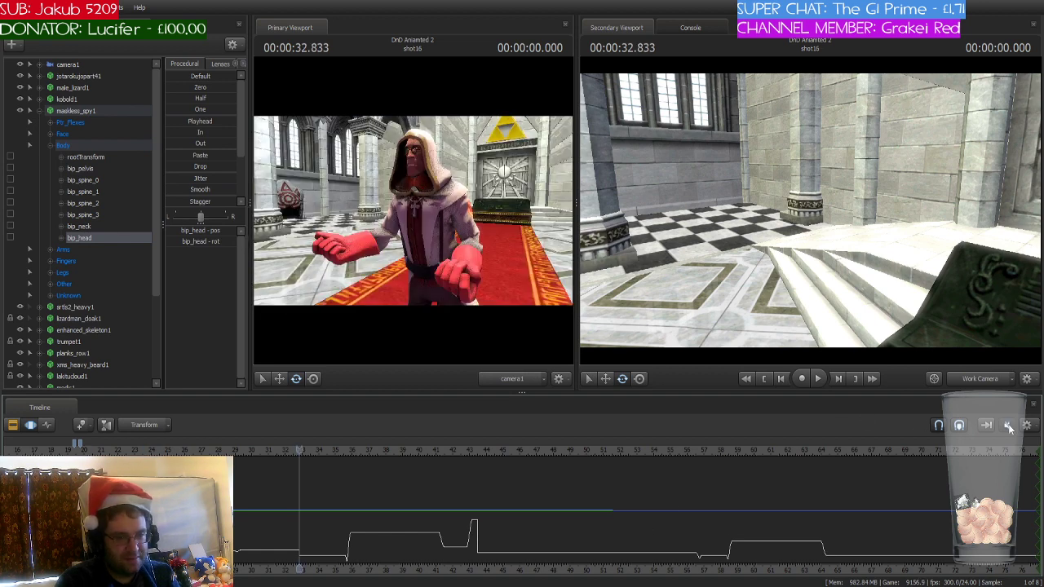
drag(301, 450, 334, 449)
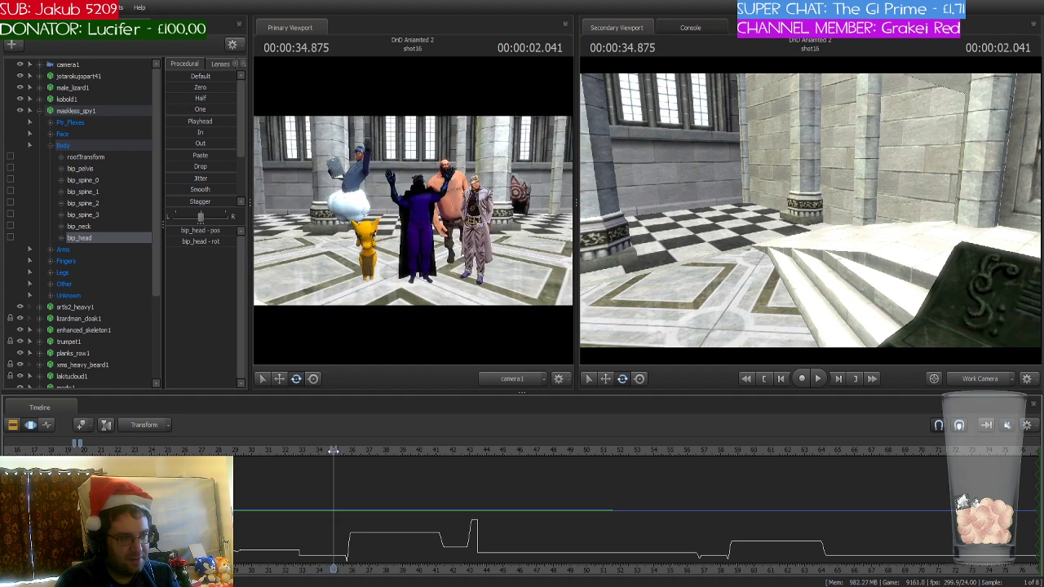
click(12, 425)
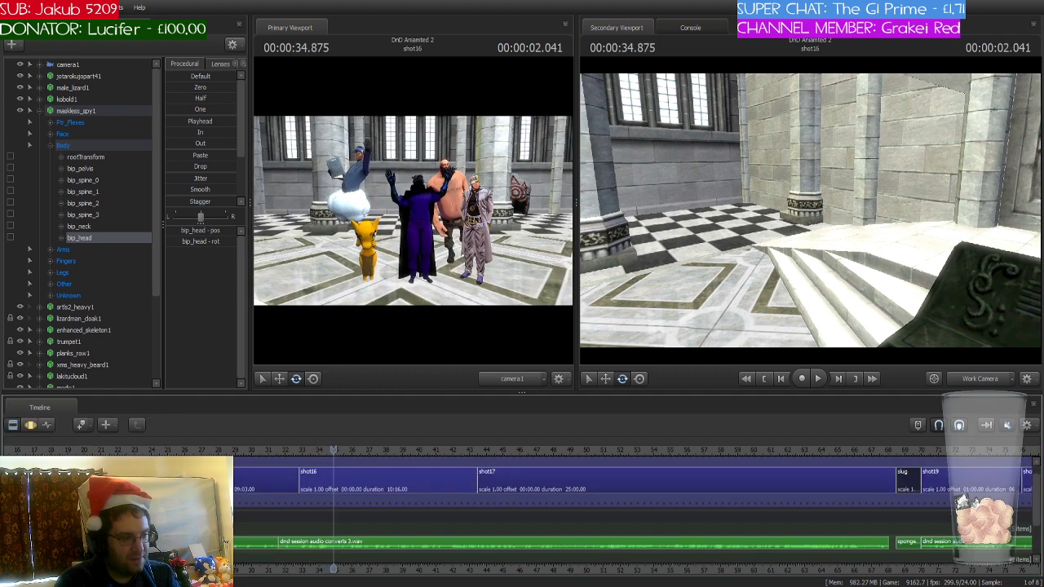
click(354, 473)
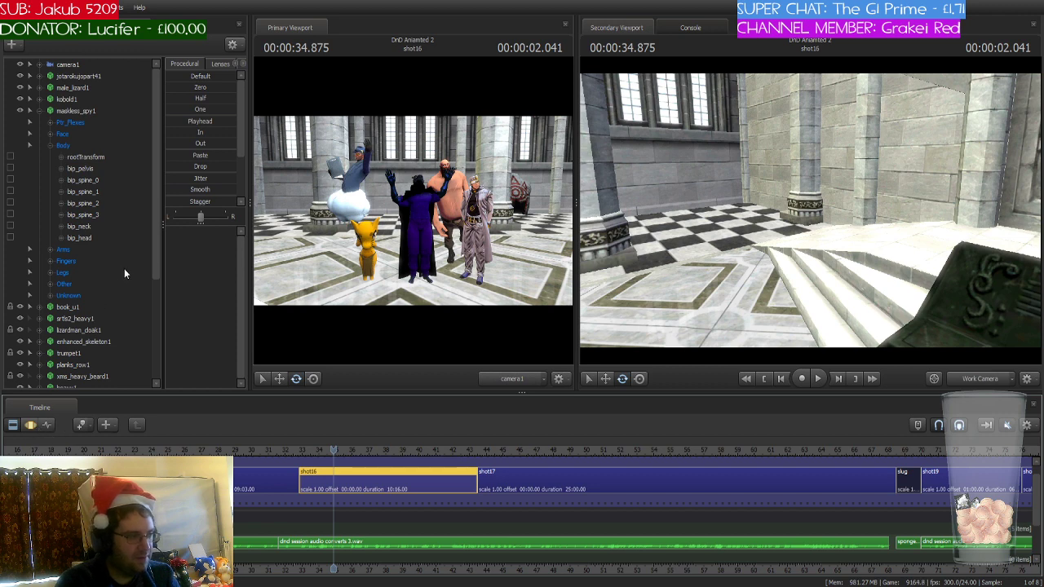
- Copy book_u1 together with the letter models S, c, r, i, p and t from shot16's animation sets
scroll(126, 270, down, 5)
scroll(126, 271, down, 1)
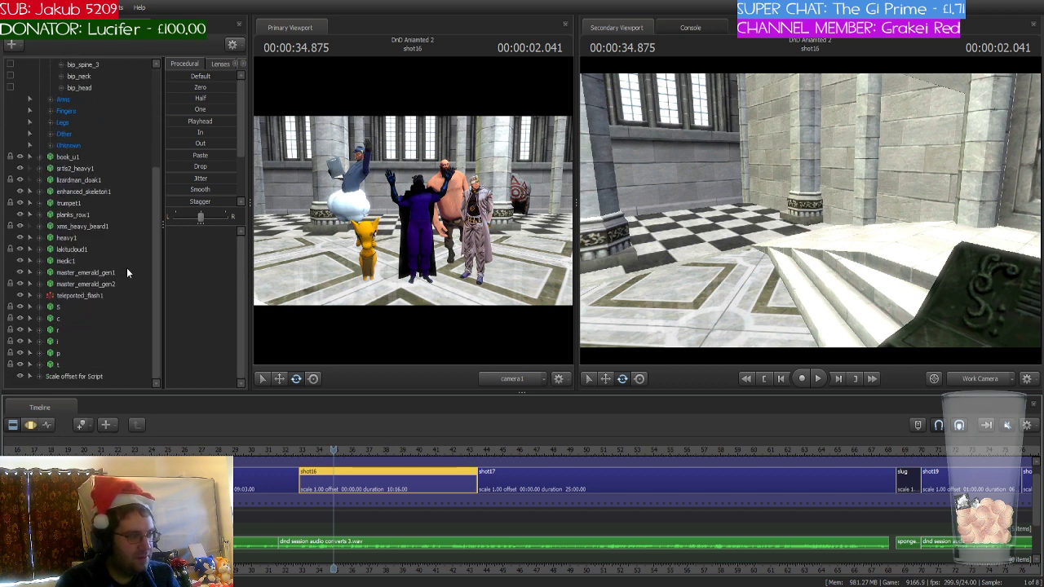
click(90, 157)
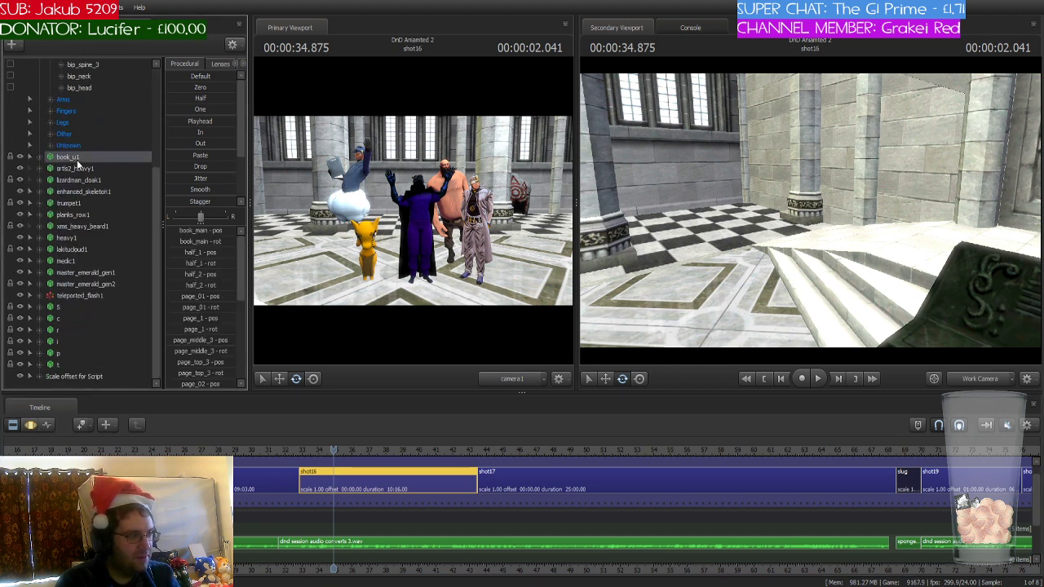
ctrl+click(66, 308)
ctrl+click(69, 320)
ctrl+click(69, 331)
ctrl+click(68, 343)
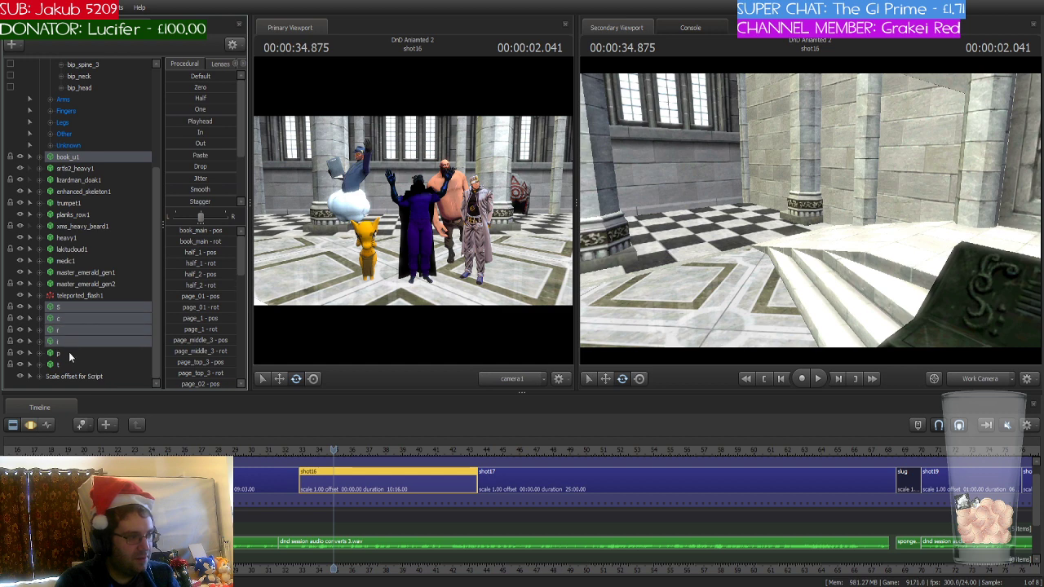
ctrl+click(68, 353)
ctrl+click(70, 365)
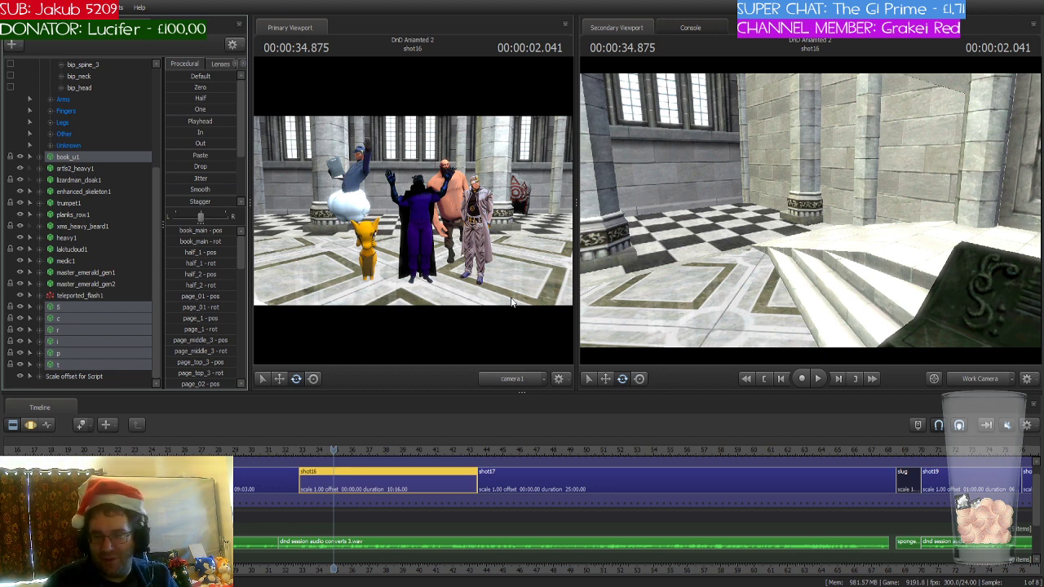
- Advance to the start of shot27, select its clip and paste the copied book and letter models into it
key(Down)
key(Down)
key(Down)
key(Down)
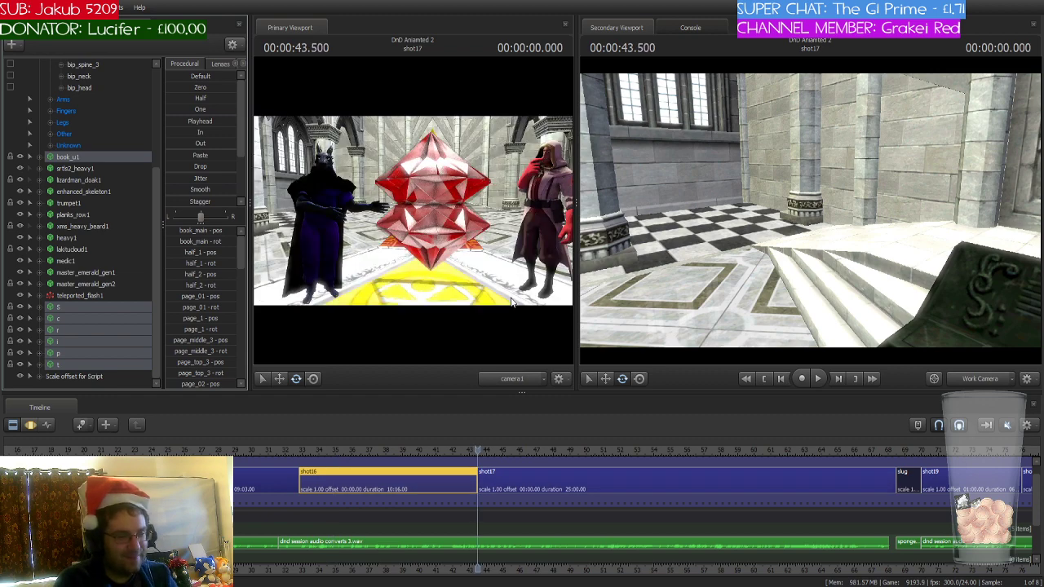
key(Down)
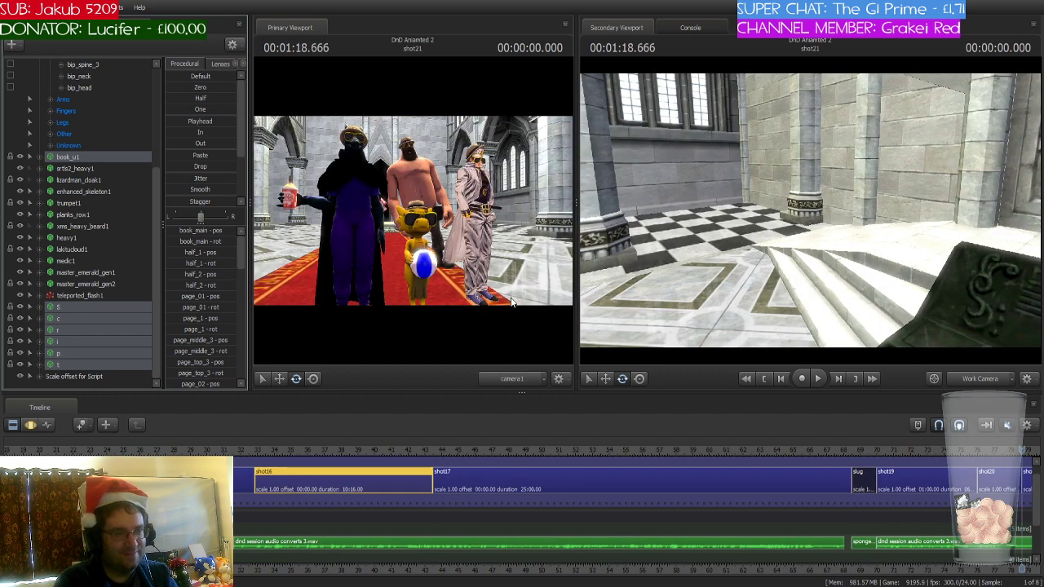
key(Down)
key(Down)
key(Down)
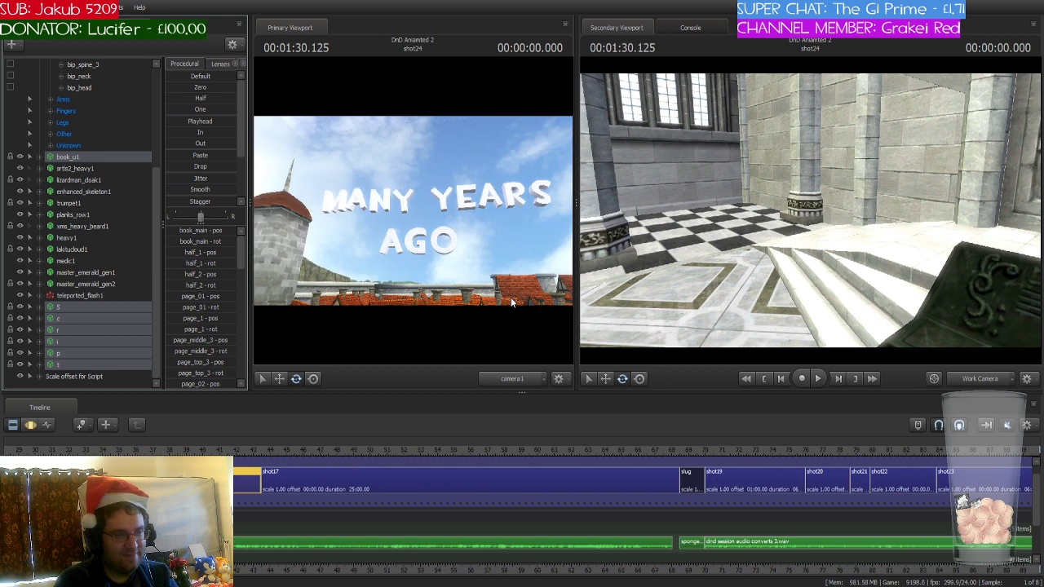
key(Down)
key(Down)
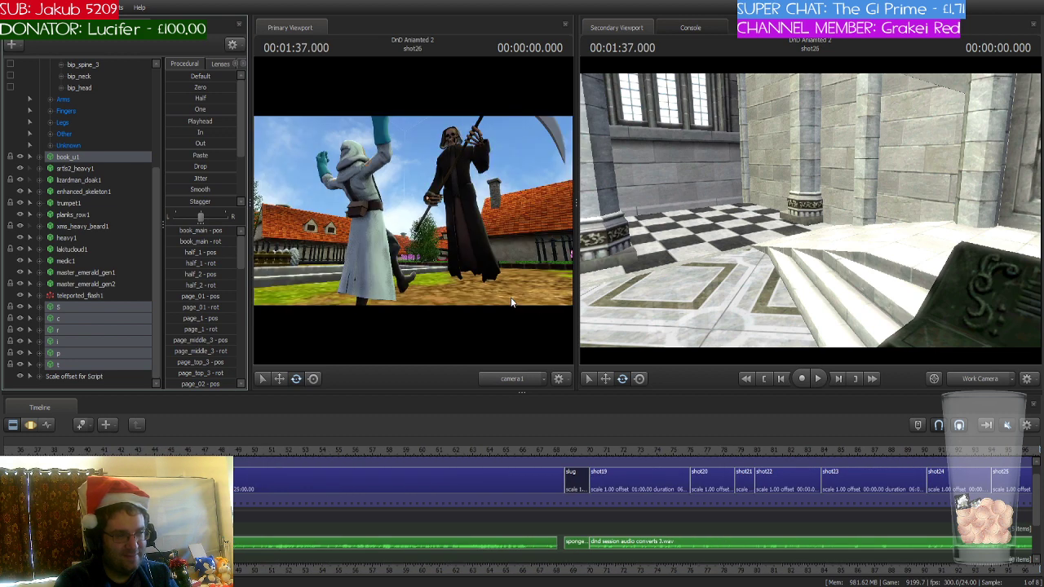
key(Down)
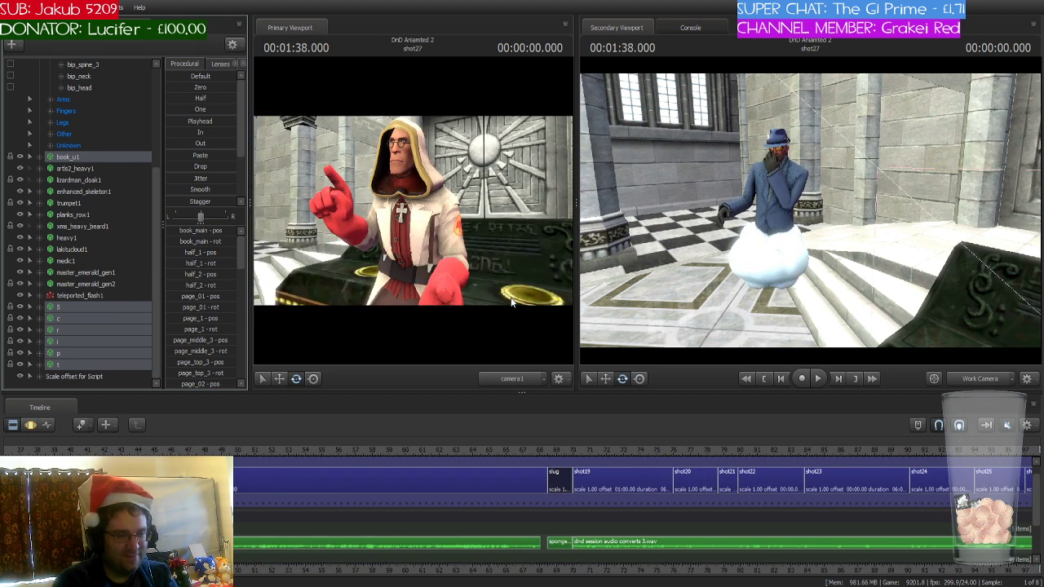
drag(1005, 571, 993, 571)
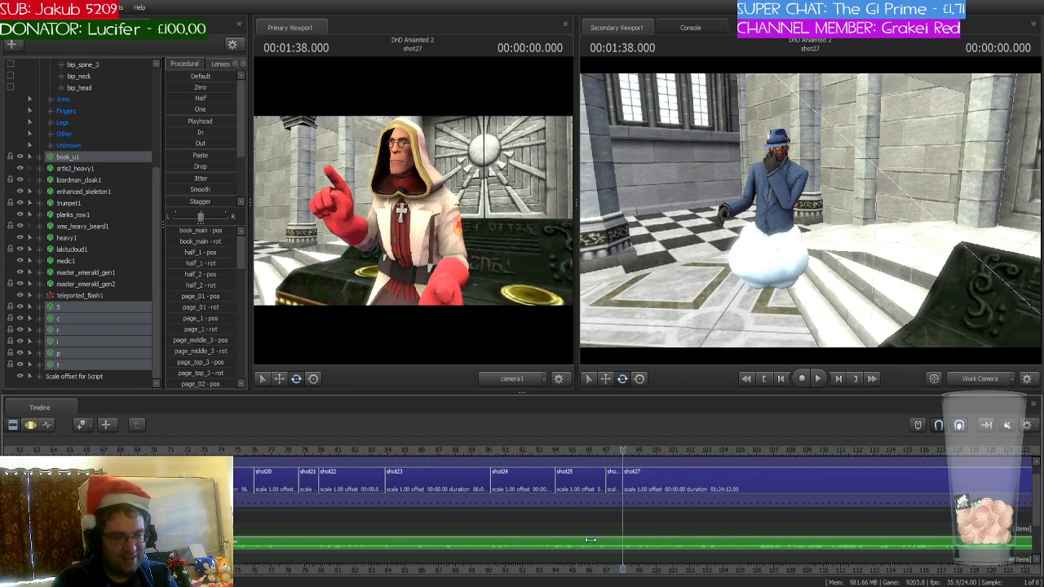
click(680, 485)
key(s)
drag(810, 211, 715, 217)
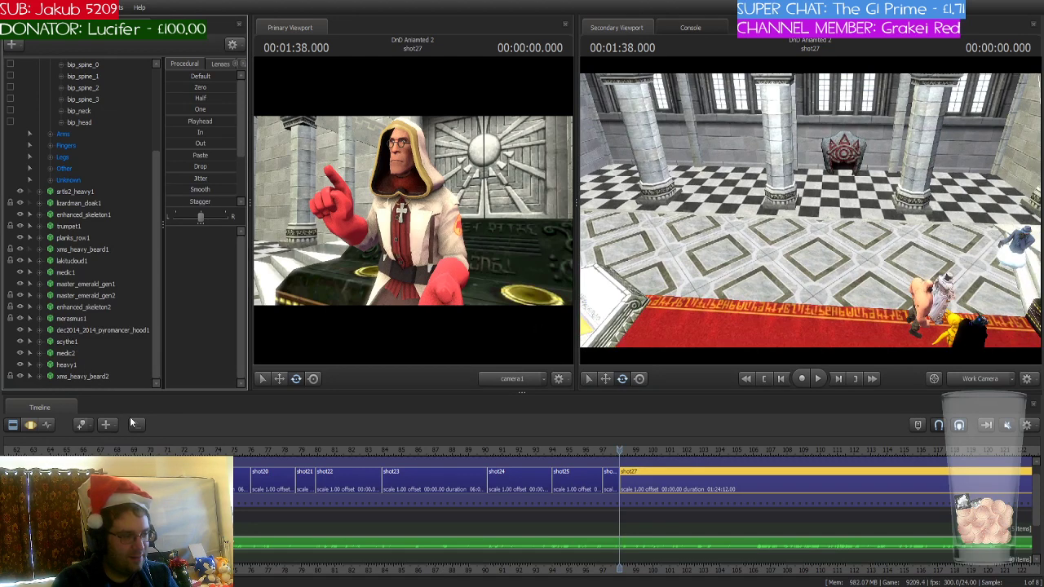
scroll(124, 340, down, 3)
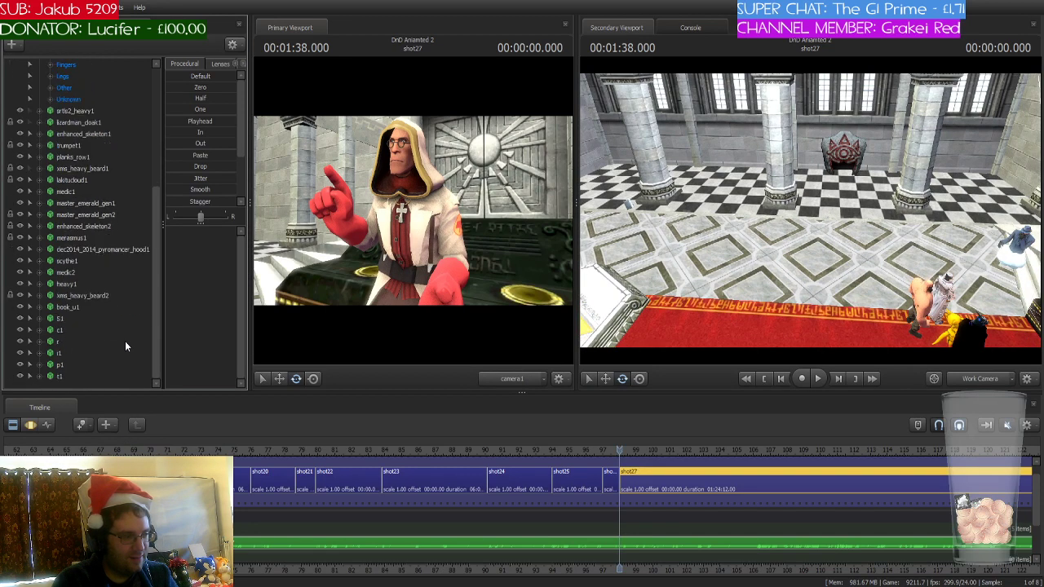
- Lock the pasted letter models S1, c1, r, i1, p1 and t1 to book_u1
click(81, 310)
shift+click(72, 373)
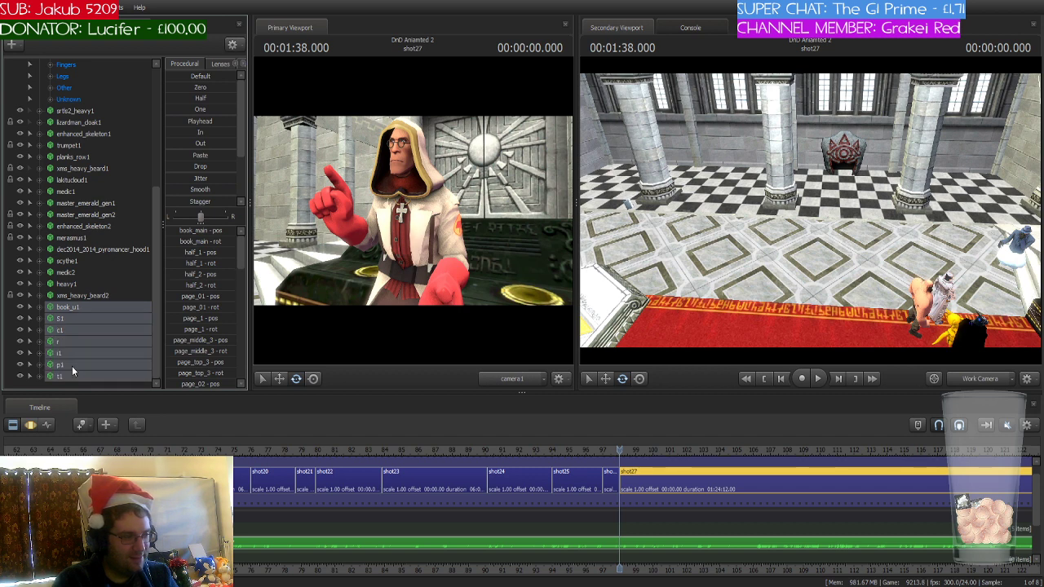
click(72, 307)
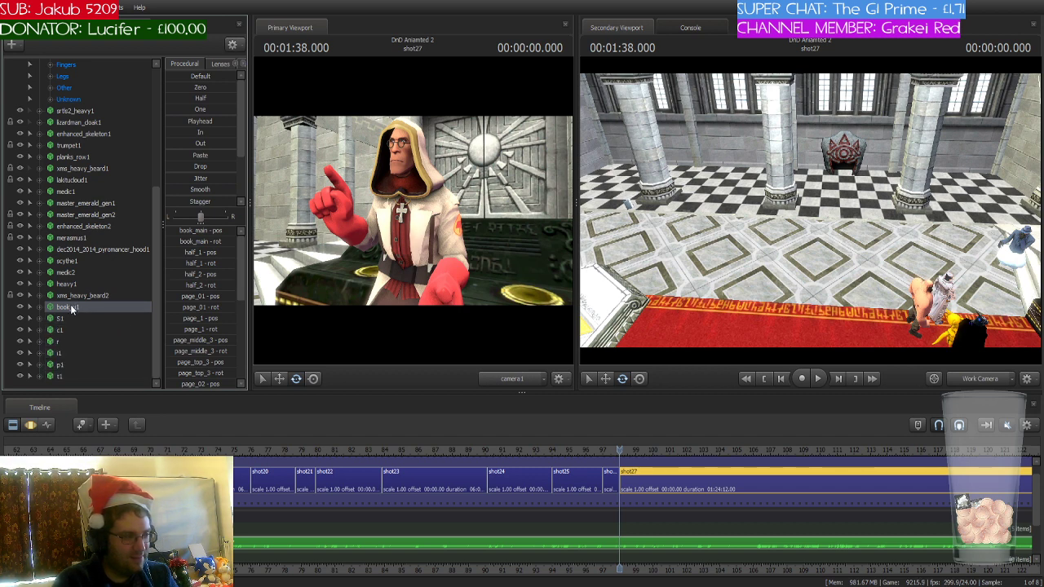
drag(71, 308, 76, 369)
drag(68, 377, 88, 308)
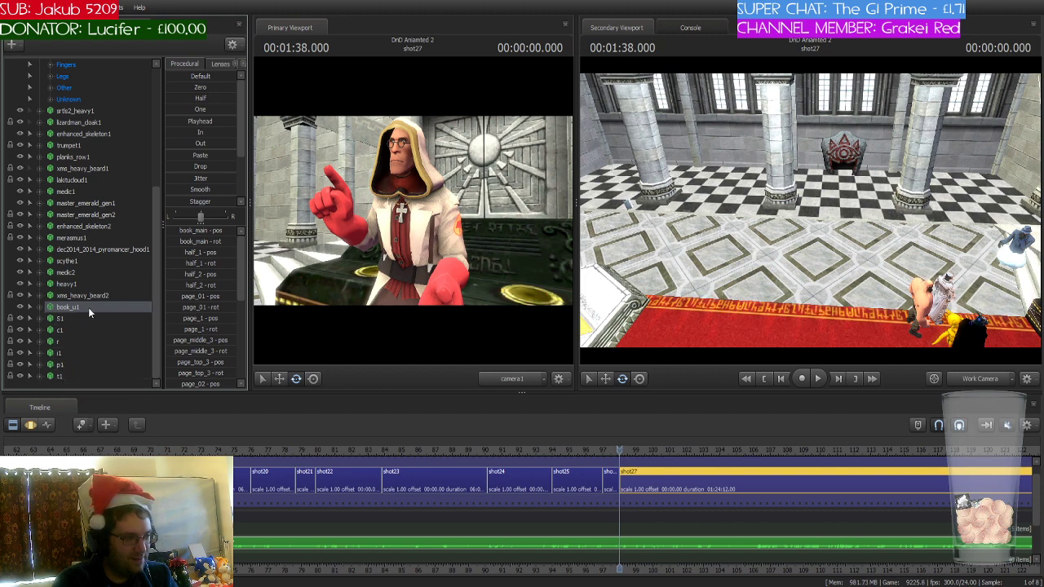
- Switch book_u1 to motion editing and apply the Playhead preset to it in shot27
drag(625, 246, 425, 359)
key(w)
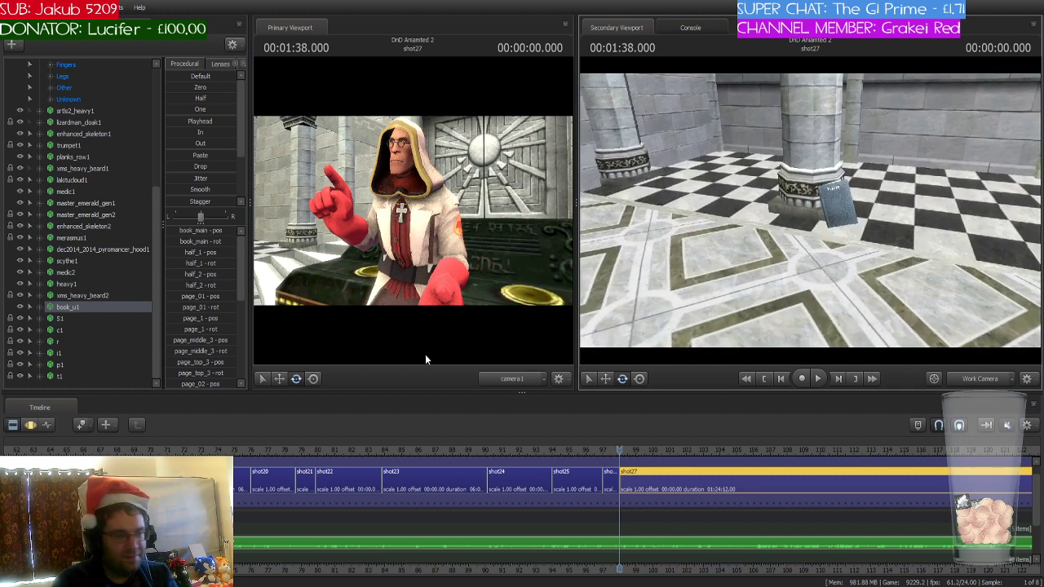
click(28, 426)
drag(612, 326, 723, 214)
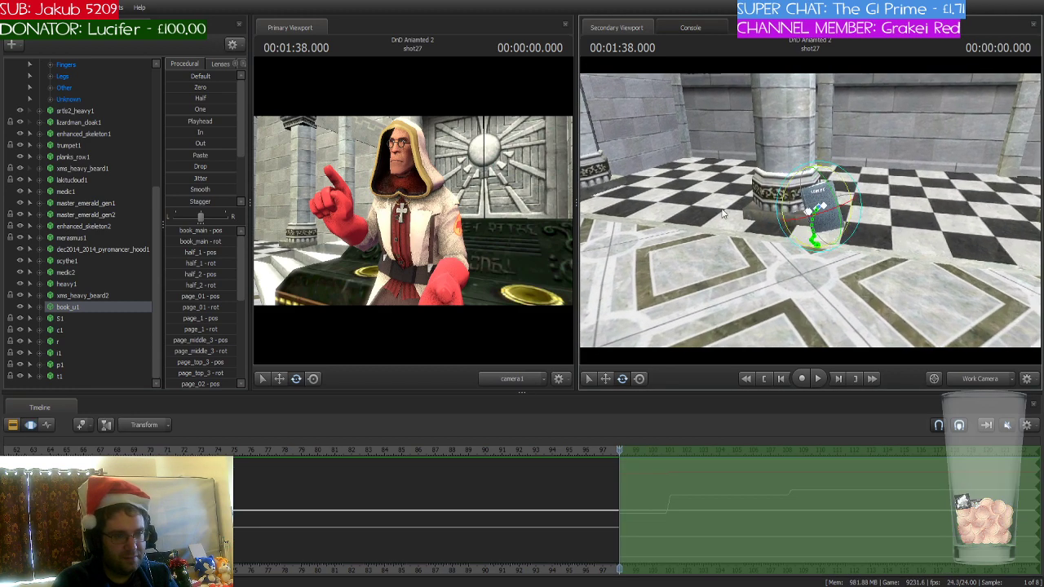
click(180, 121)
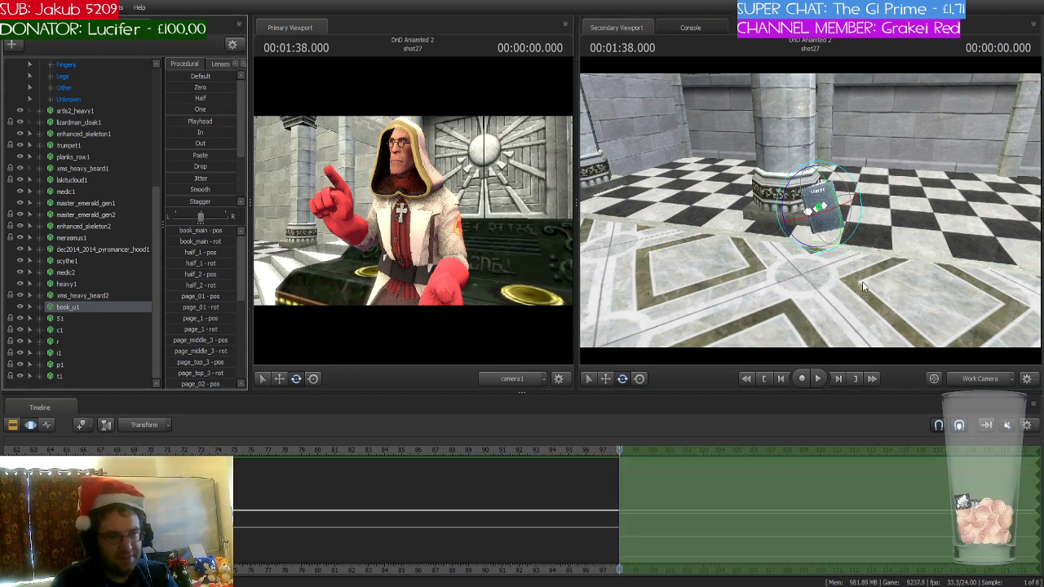
- Move book_u1 across the hall towards maskless_spy1 beside the altar steps and adjust its rotation
drag(862, 281, 950, 107)
key(w)
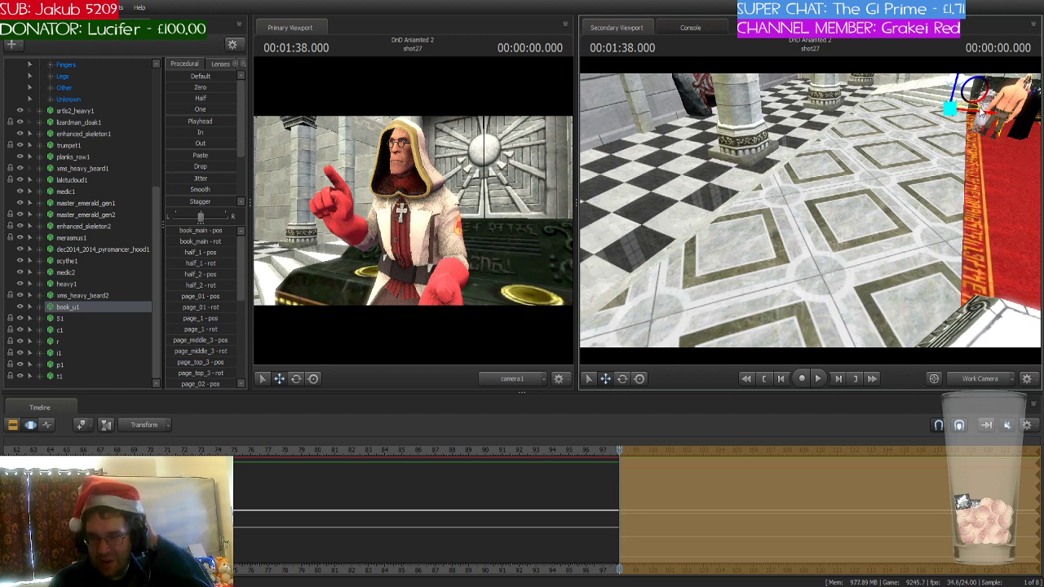
drag(961, 141, 950, 162)
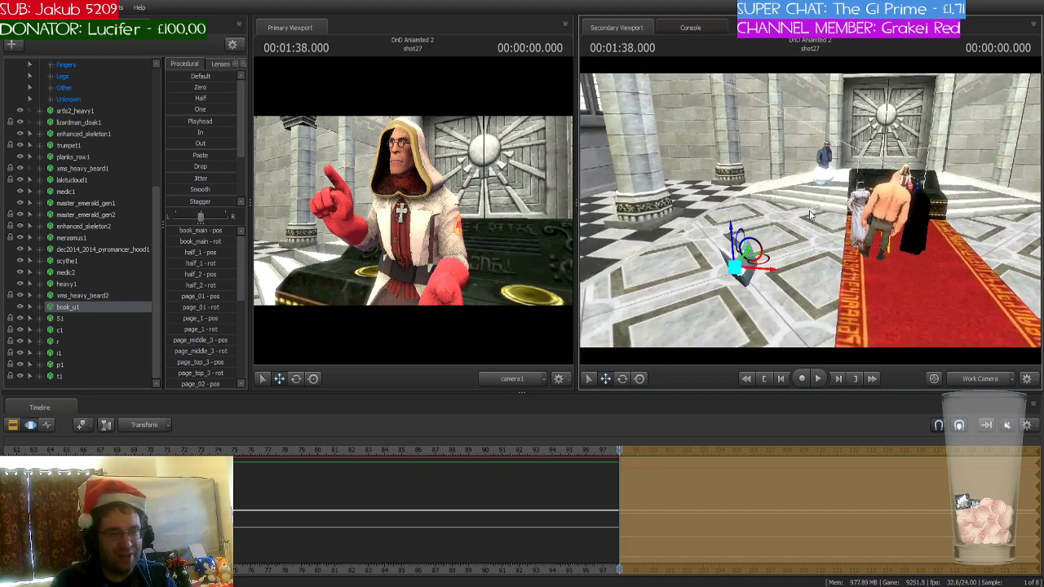
key(e)
drag(758, 266, 819, 168)
key(w)
drag(897, 163, 839, 188)
drag(800, 247, 866, 155)
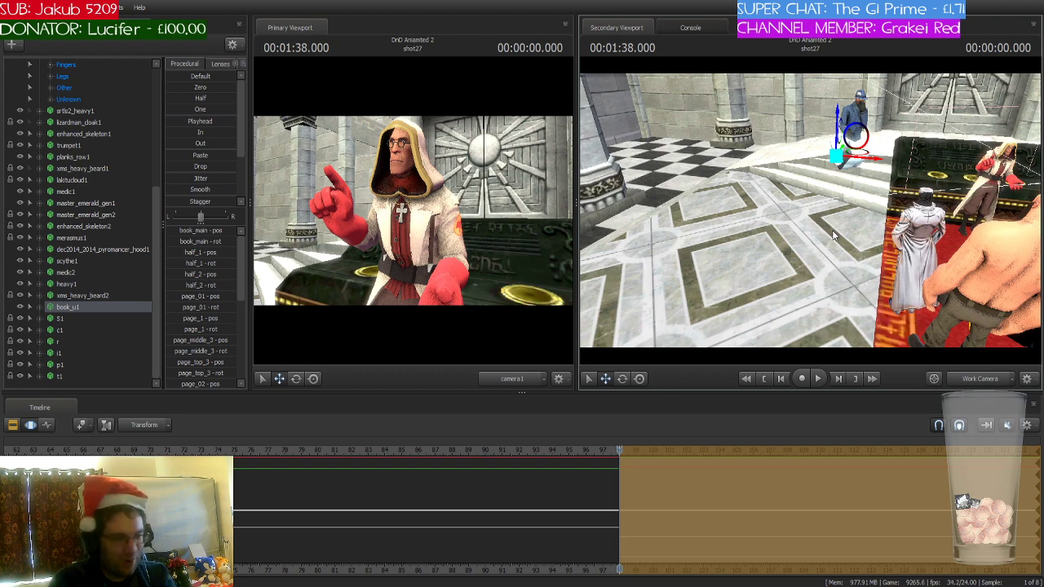
- Rotate maskless_spy1's bip_lowerArm_R and bip_hand_R bones so the right arm reaches forward for the book
drag(838, 236, 811, 215)
click(794, 222)
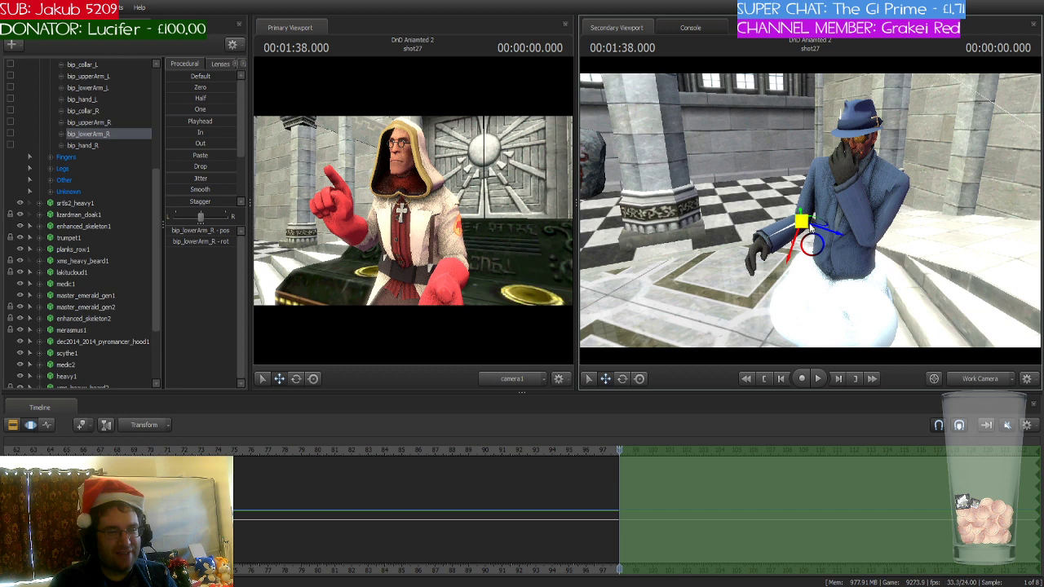
drag(801, 221, 790, 240)
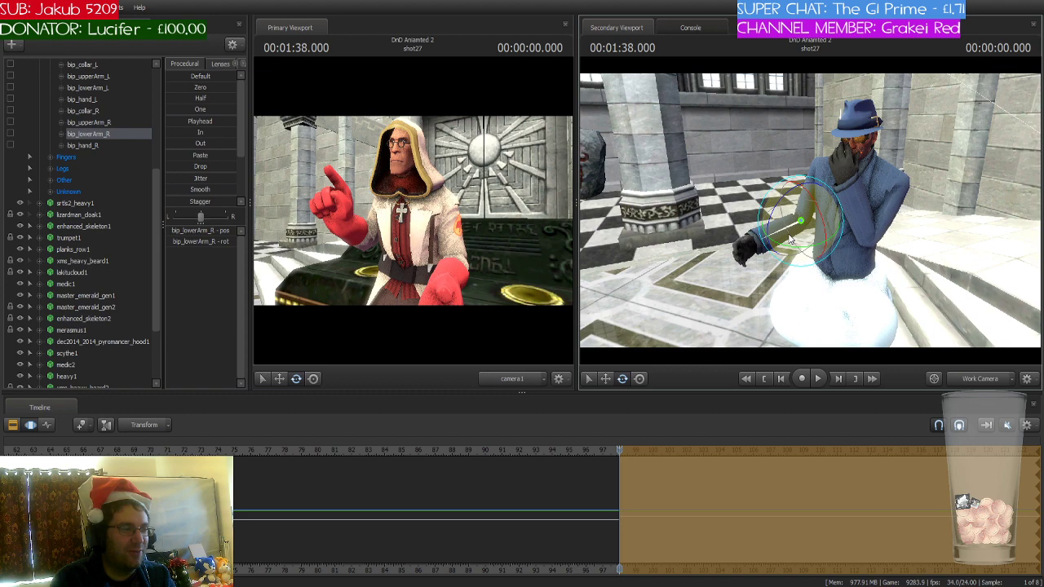
right_drag(790, 240, 811, 214)
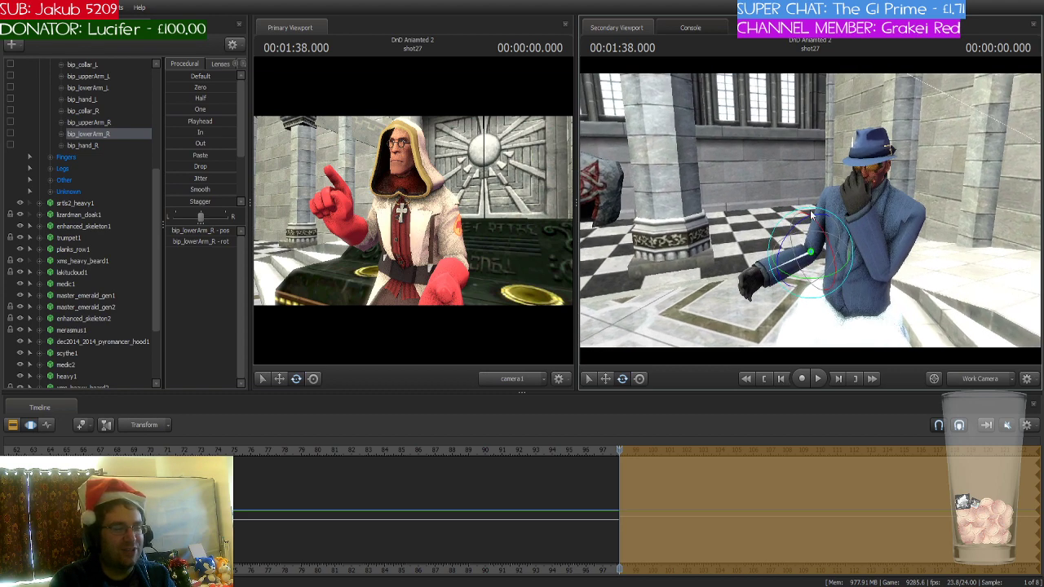
right_drag(904, 198, 896, 232)
click(732, 204)
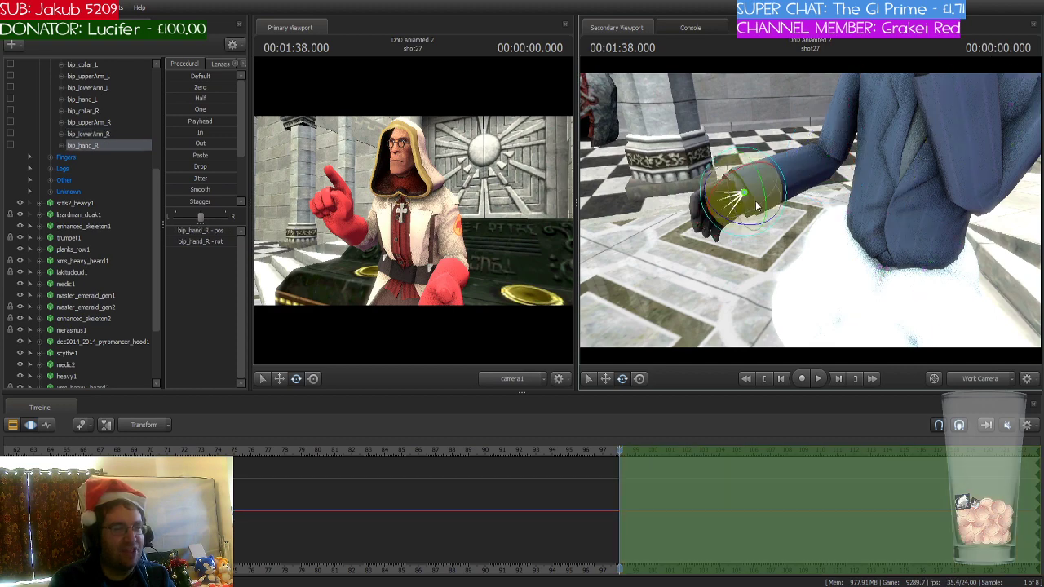
right_drag(774, 205, 742, 205)
- Select book_u1 again and move it into maskless_spy1's right hand
scroll(86, 306, down, 3)
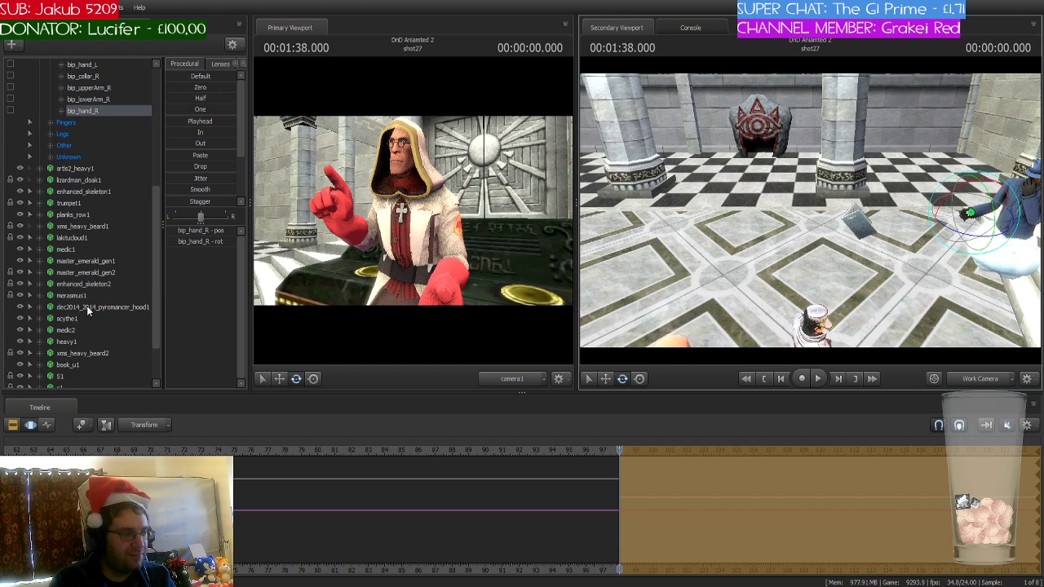
click(84, 305)
right_drag(594, 292, 810, 215)
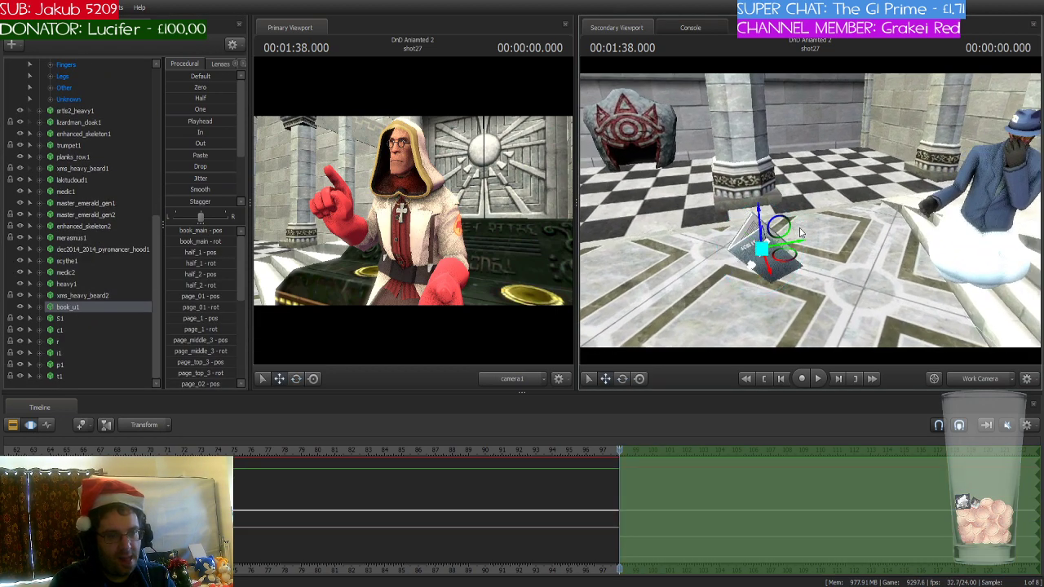
drag(771, 254, 961, 220)
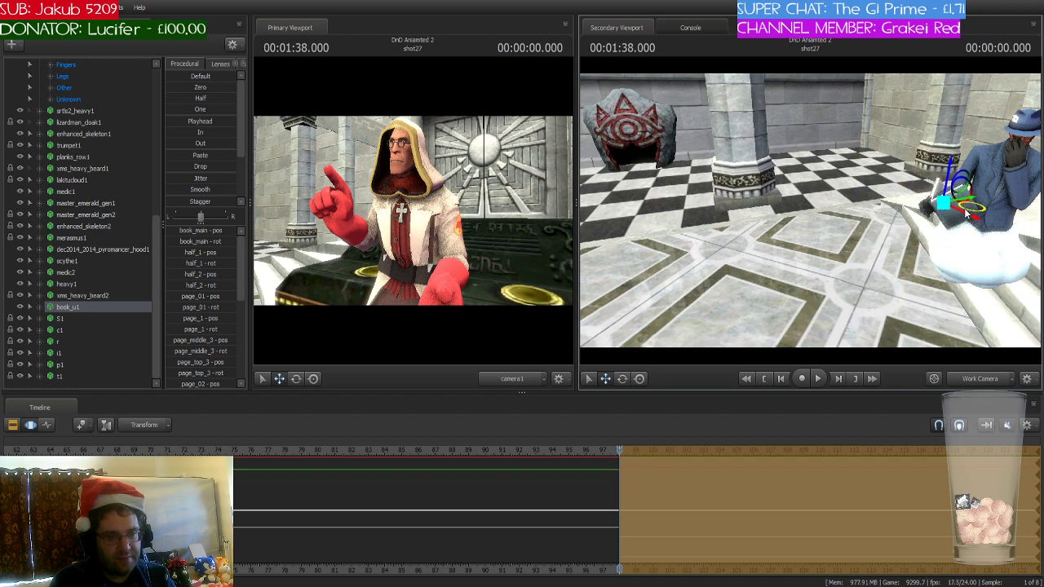
right_drag(916, 268, 818, 197)
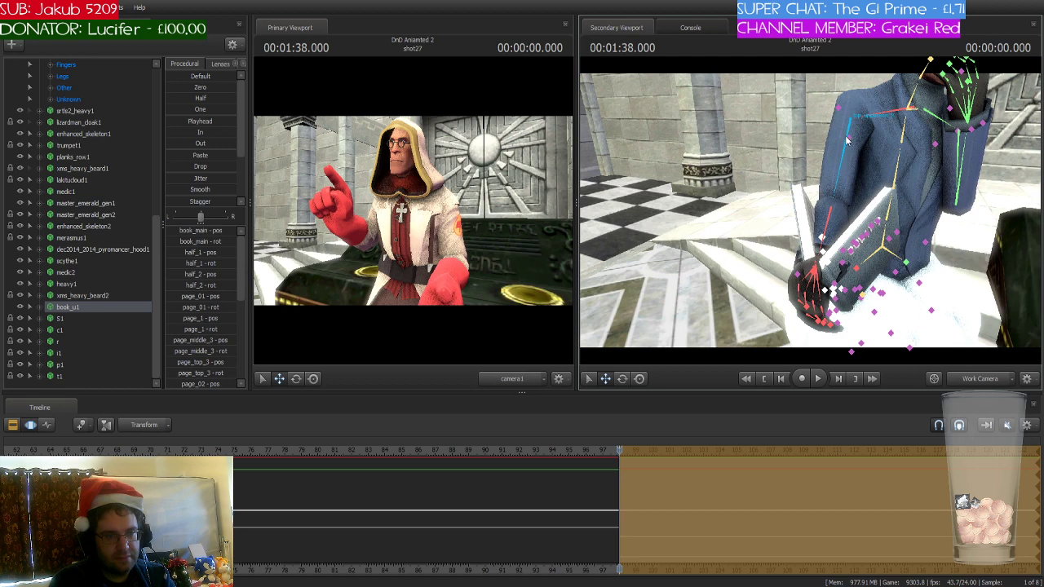
- Rotate maskless_spy1's bip_collar_R, bip_lowerArm_R and bip_hand_R bones to bring the right hand around the script book
click(875, 118)
key(e)
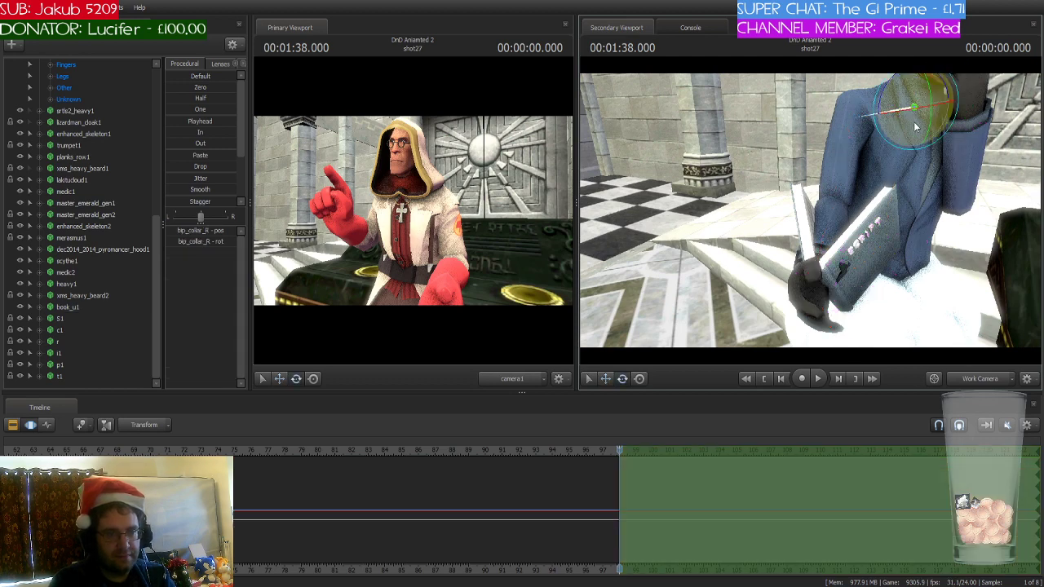
drag(904, 129, 893, 142)
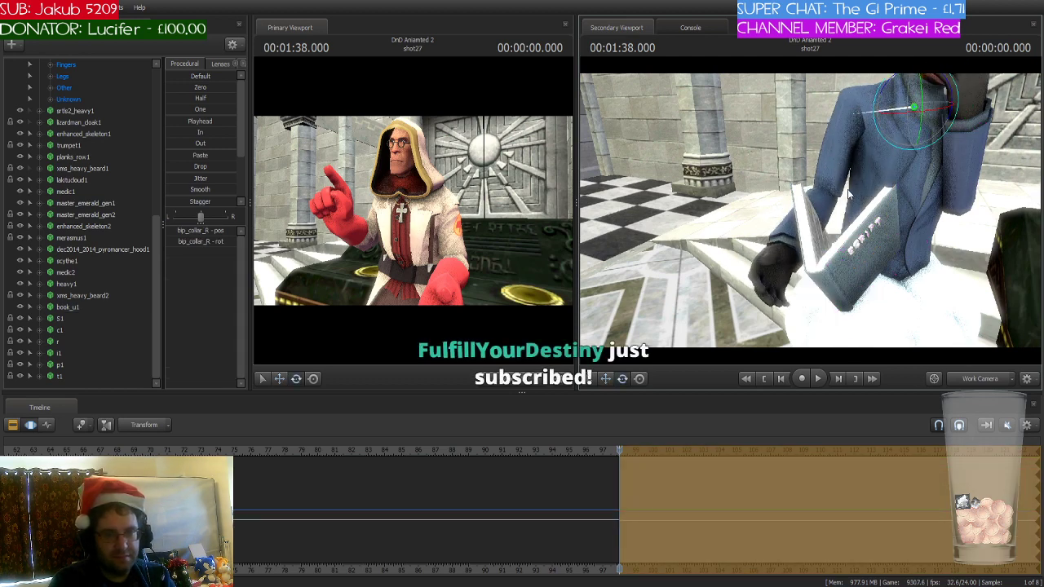
click(831, 212)
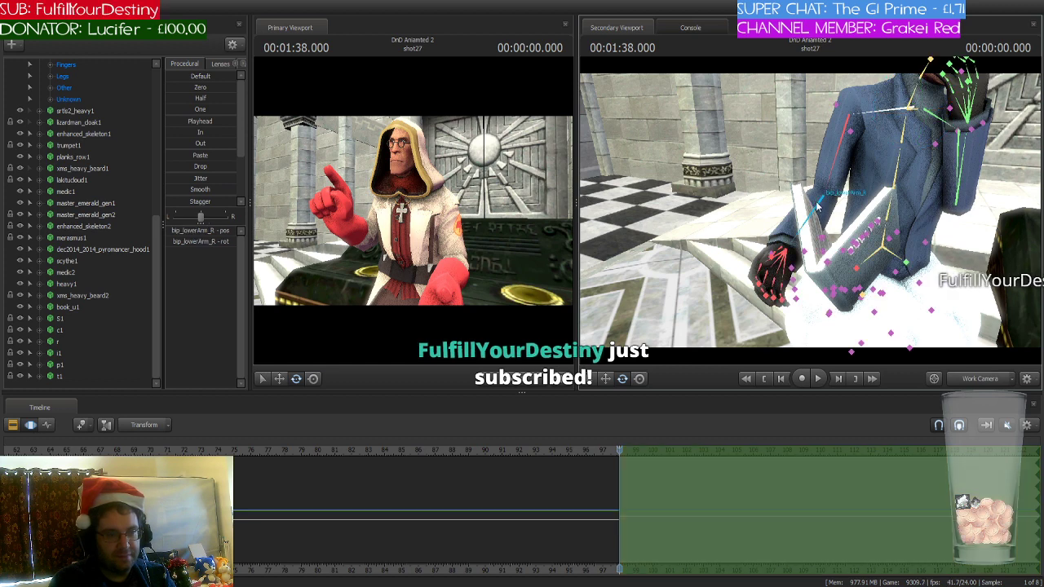
drag(832, 212, 832, 210)
key(ctrl)
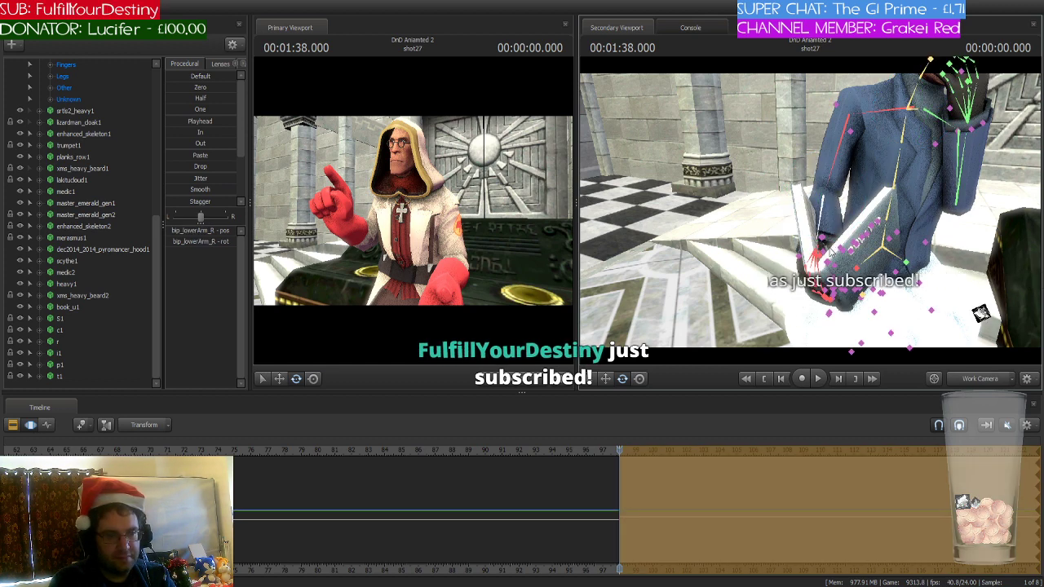
click(814, 256)
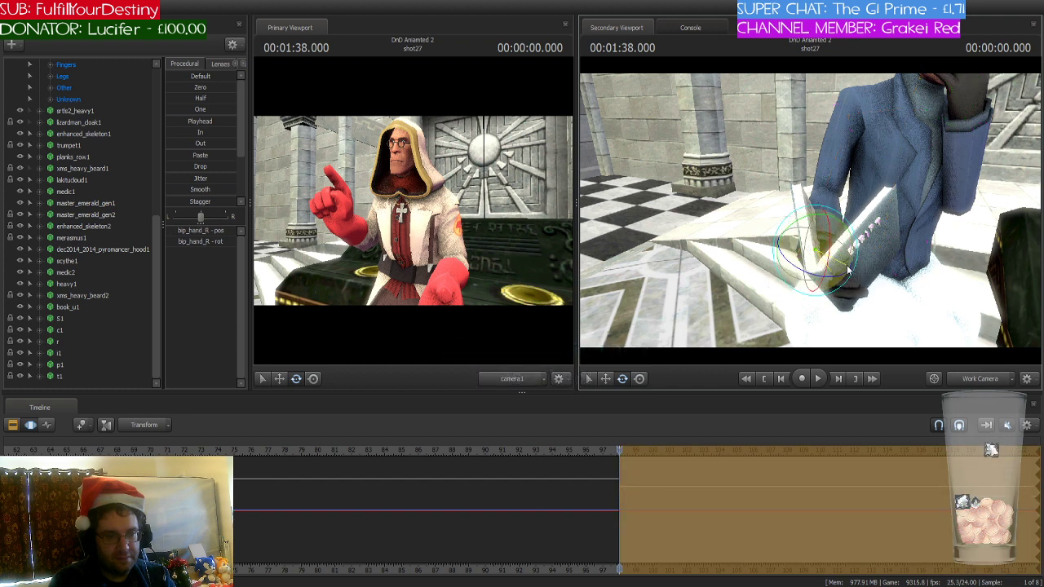
drag(848, 270, 553, 195)
- Select book_u1 and move it closer to maskless_spy1's right palm
click(77, 307)
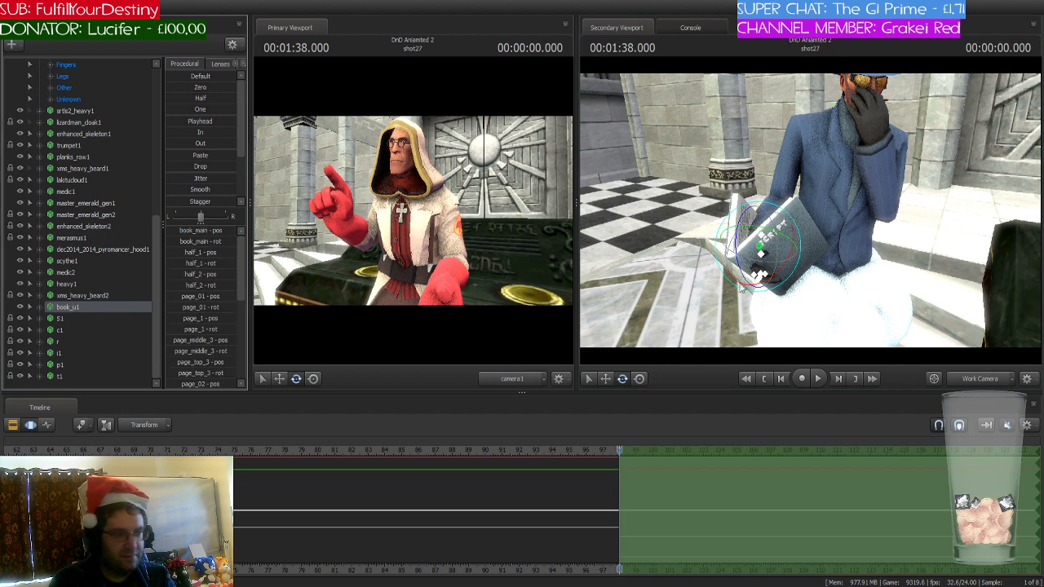
key(w)
drag(787, 245, 797, 189)
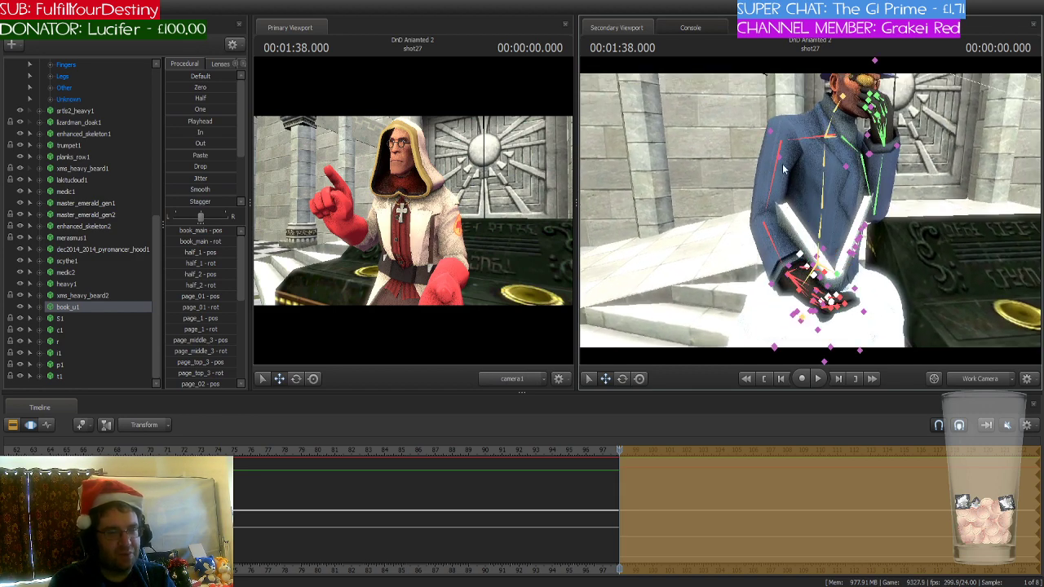
- Rotate maskless_spy1's bip_upperArm_R, bip_lowerArm_R, bip_hand_R and bip_thumb_0_R bones to refine the right arm's hold on the book
click(783, 168)
key(e)
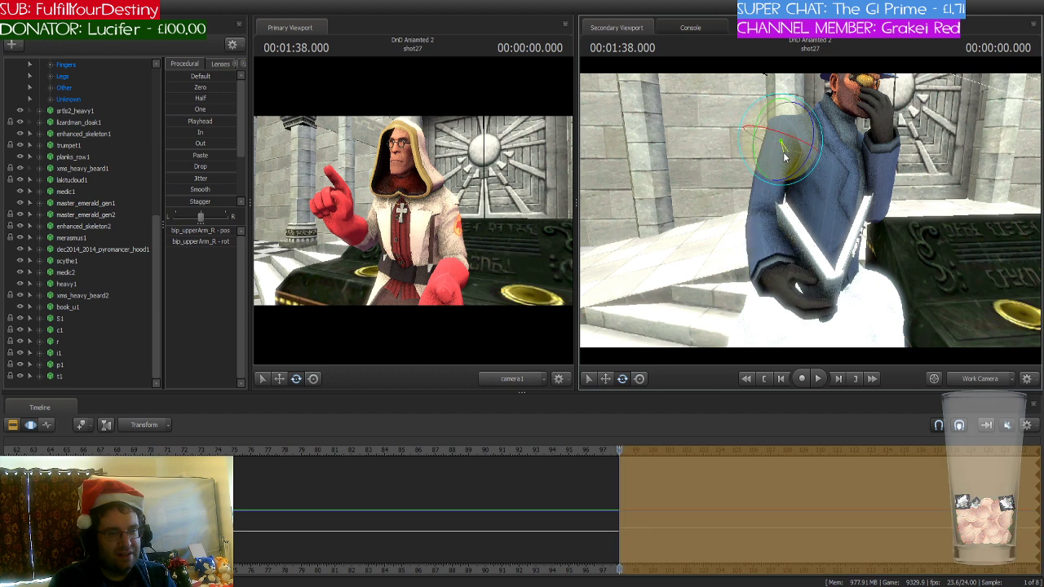
drag(783, 156, 780, 157)
ctrl+click(759, 230)
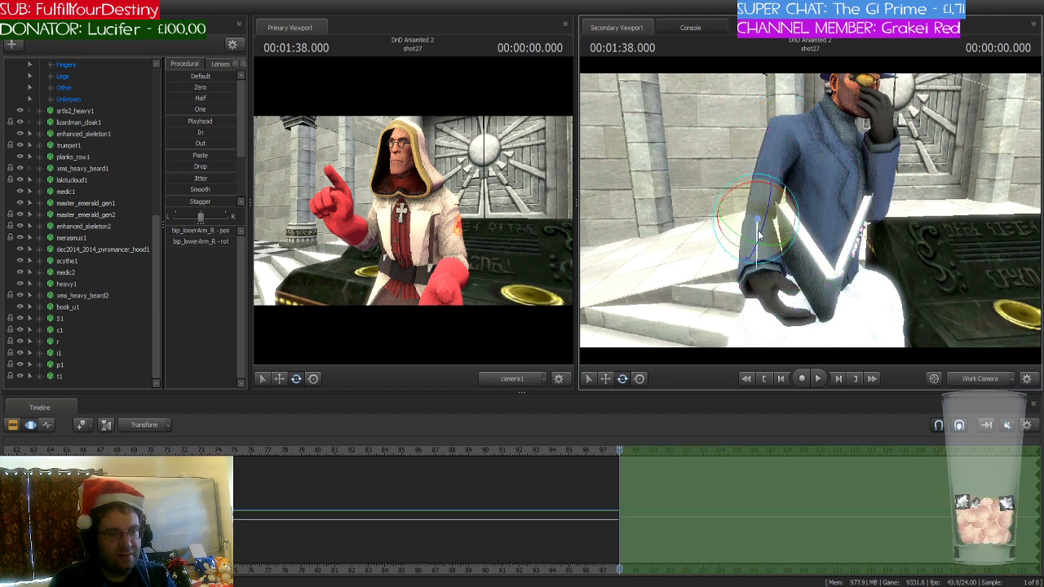
ctrl+click(788, 302)
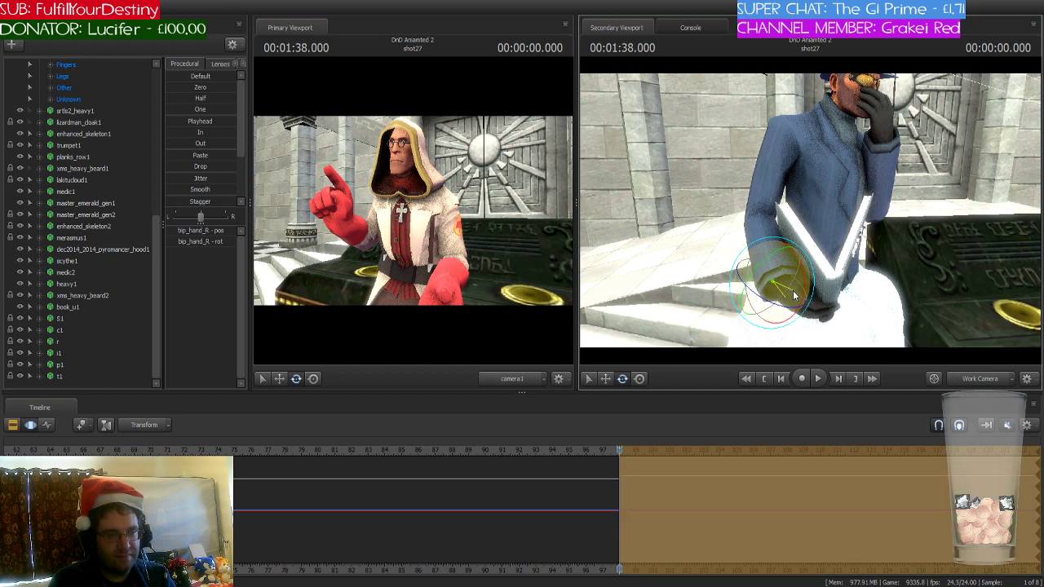
key(ctrl)
ctrl+click(791, 283)
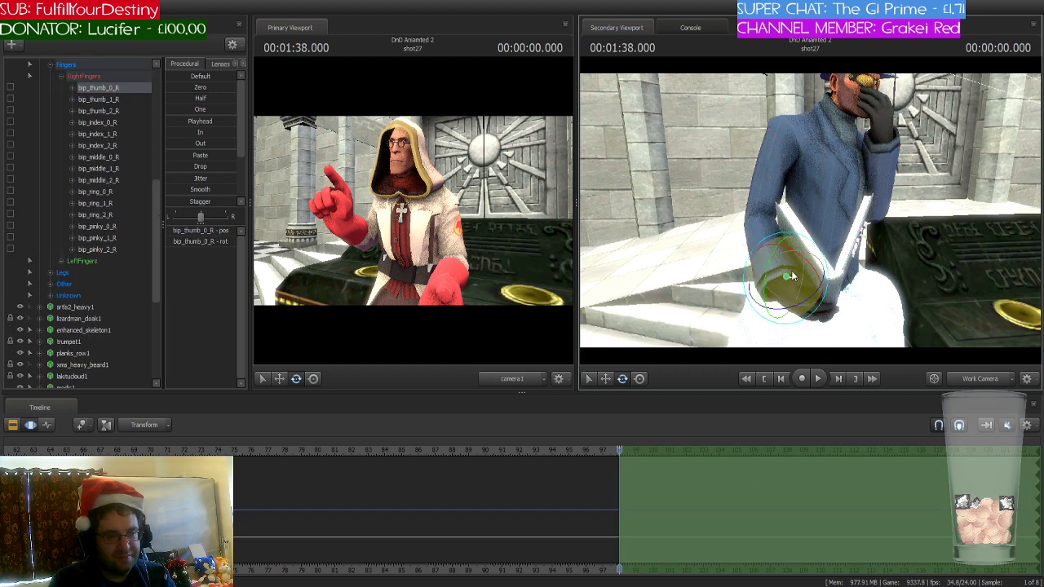
drag(770, 254, 740, 232)
key(w)
key(s)
- Rotate book_u1 and move it so its spine rests in maskless_spy1's right hand
scroll(99, 311, down, 6)
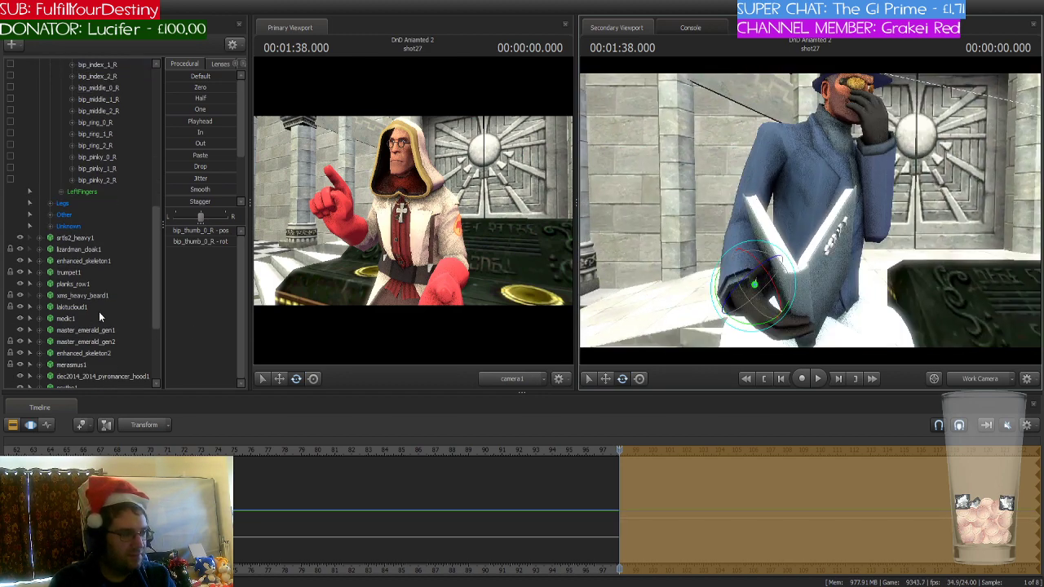
click(83, 307)
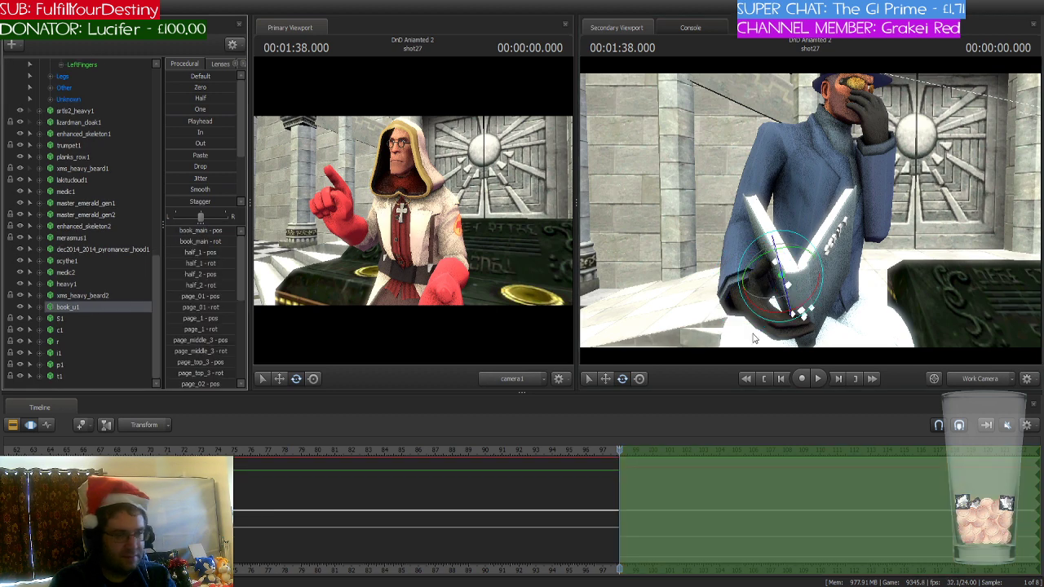
drag(817, 301, 721, 285)
key(w)
key(d)
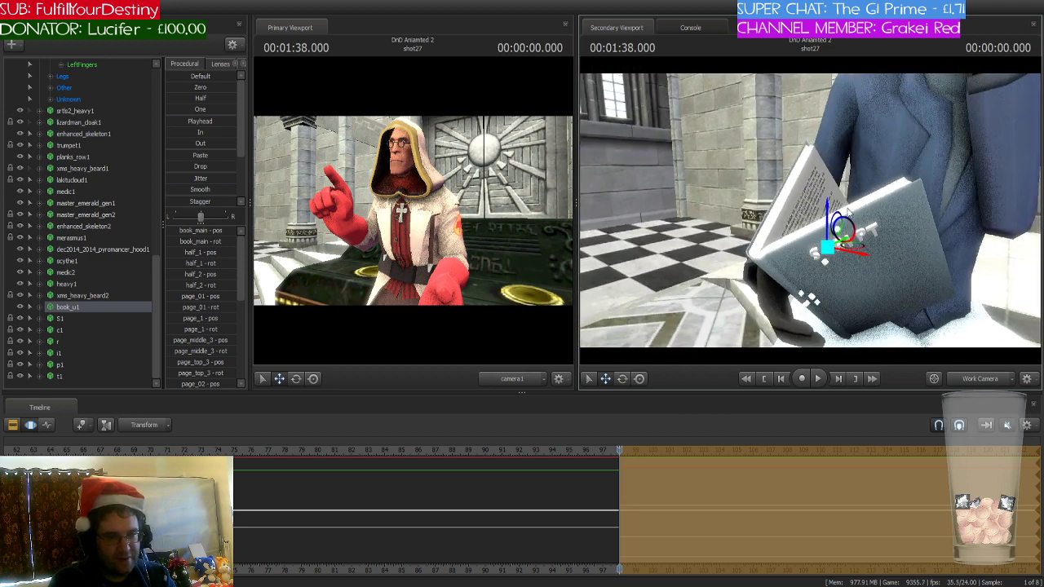
drag(856, 248, 837, 255)
drag(807, 210, 841, 260)
mouse_move(794, 306)
mouse_down()
mouse_move(795, 354)
mouse_move(794, 314)
mouse_up()
- Rotate maskless_spy1's bip_hand_R bone so the palm supports the book's cover
key(w)
key(s)
click(811, 222)
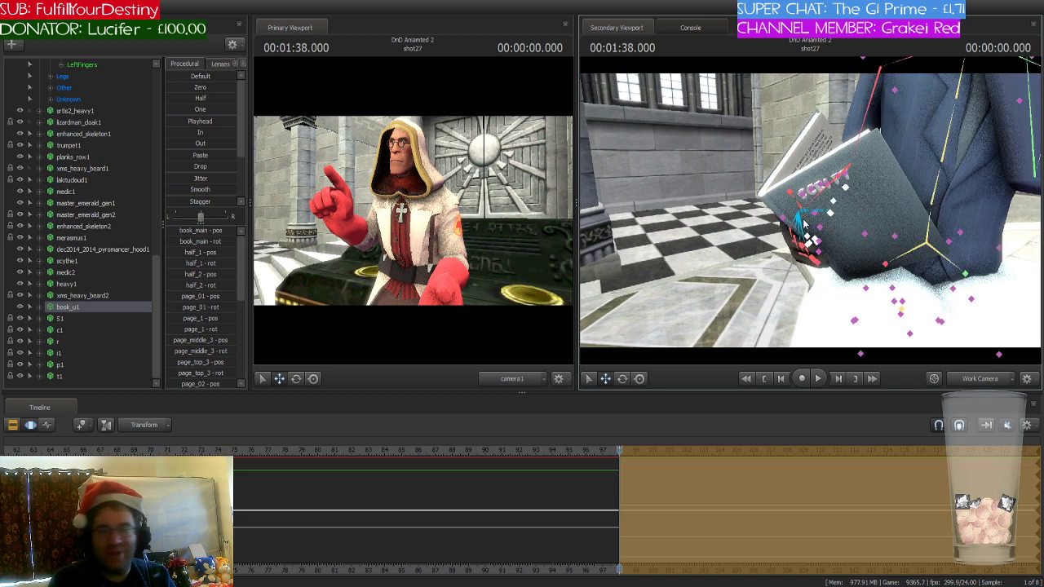
click(806, 225)
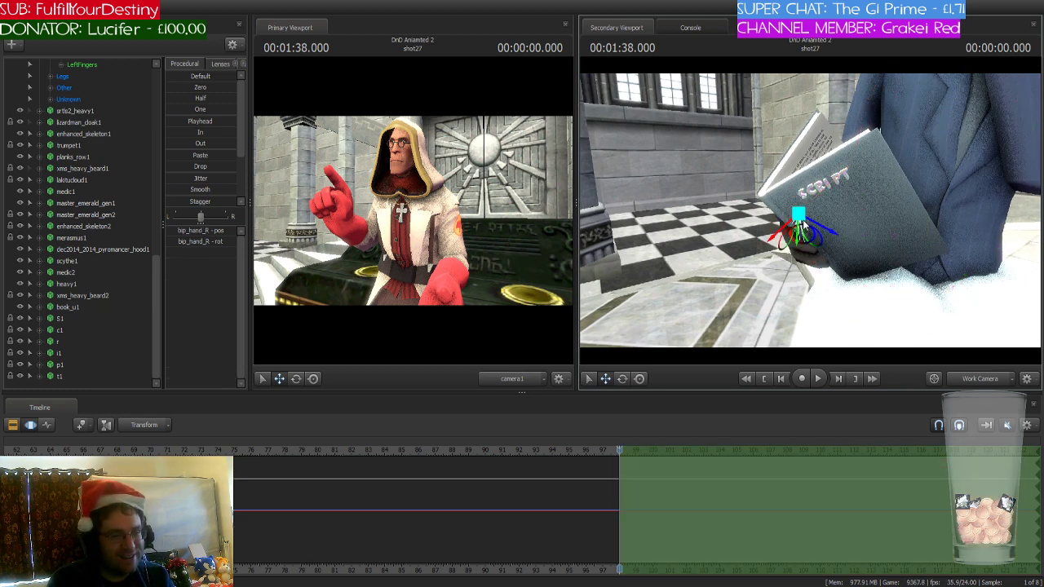
key(e)
drag(820, 225, 990, 221)
key(a)
key(w)
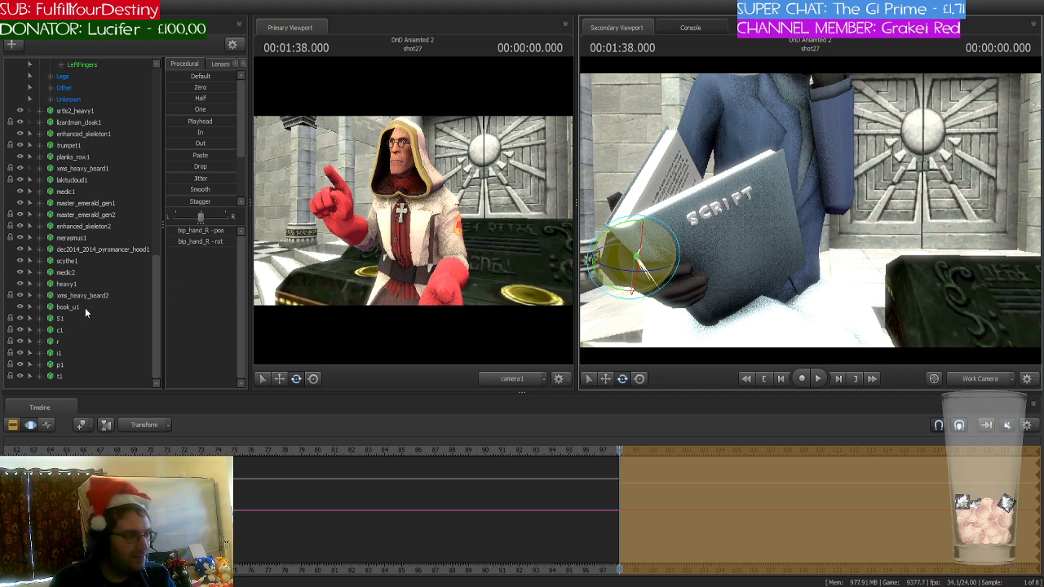
- Lock maskless_spy1's bip_hand_R bone to the rootTransform of book_u1
scroll(135, 261, up, 4)
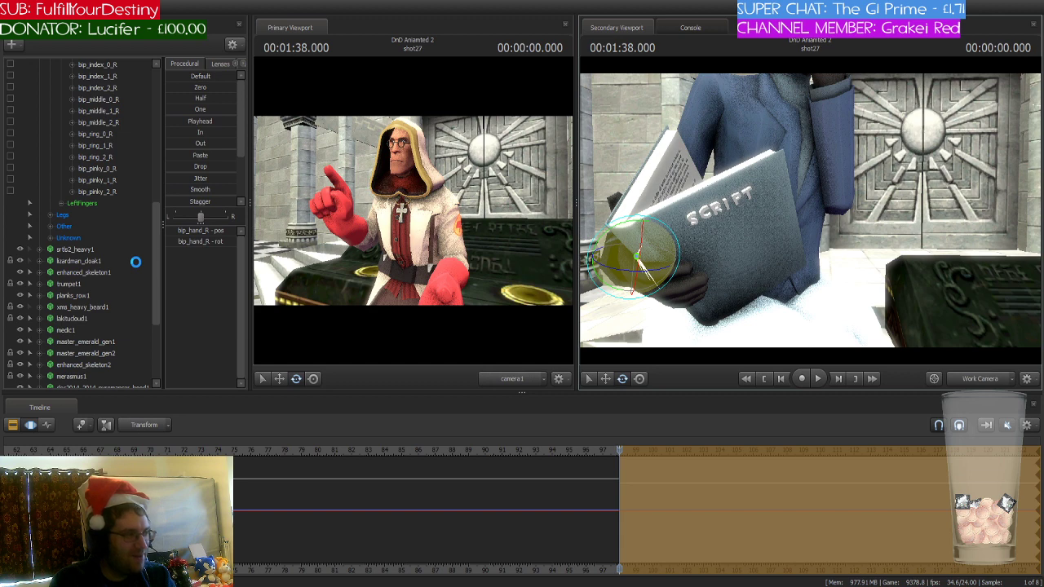
scroll(135, 261, up, 10)
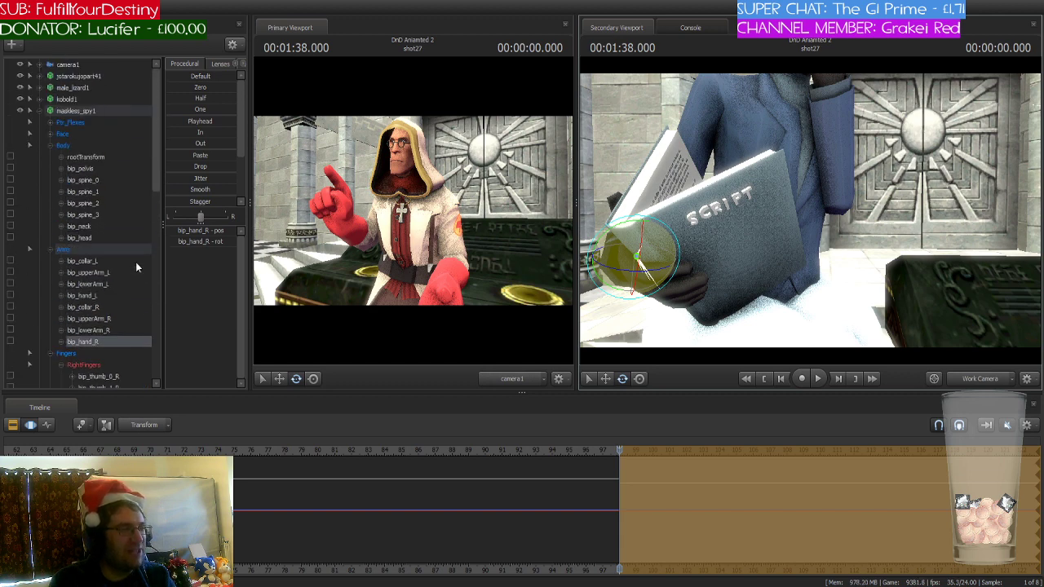
click(51, 147)
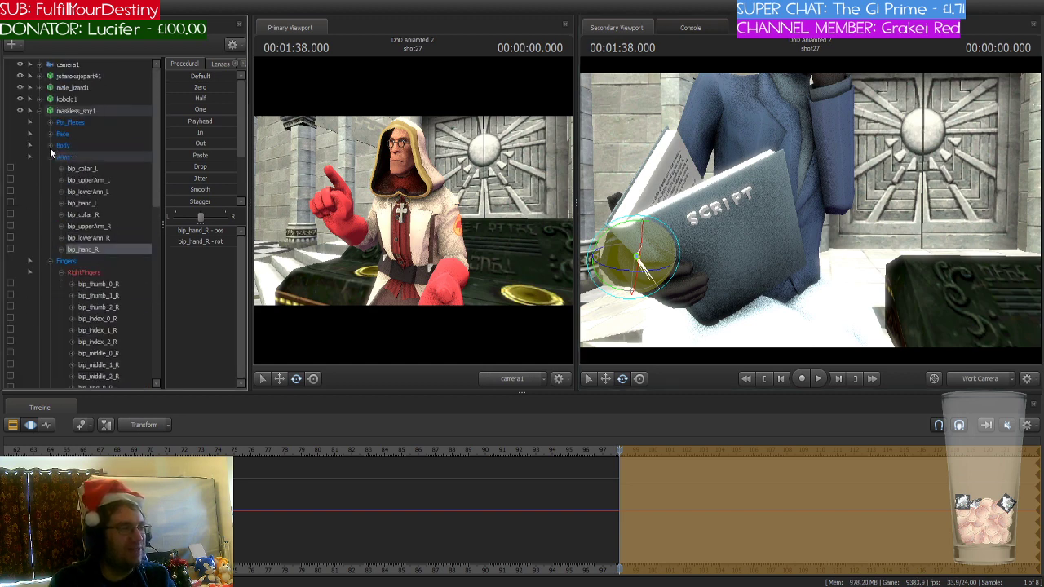
click(52, 260)
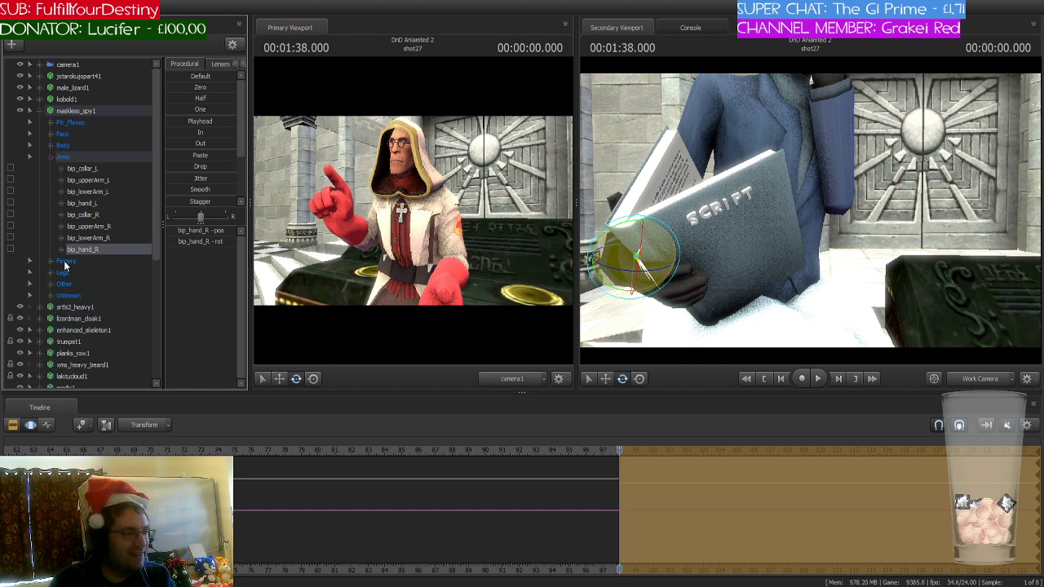
scroll(101, 260, down, 6)
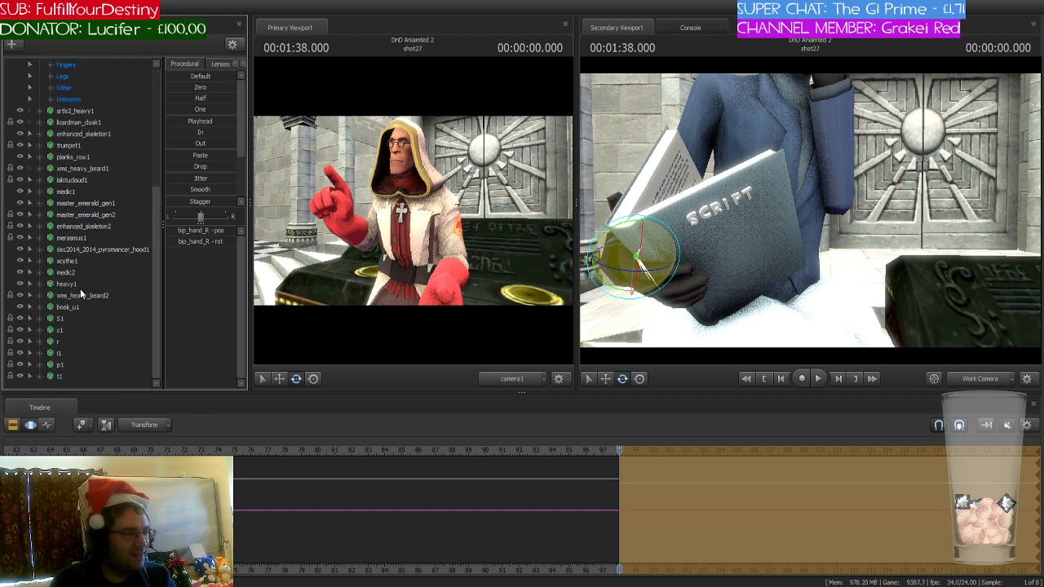
scroll(106, 290, up, 3)
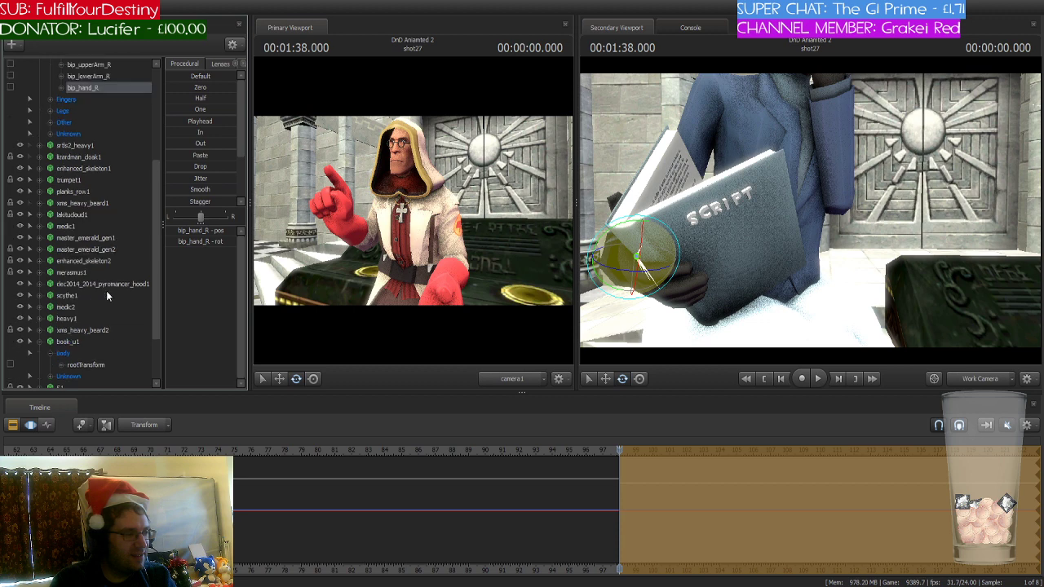
scroll(112, 161, down, 2)
click(37, 340)
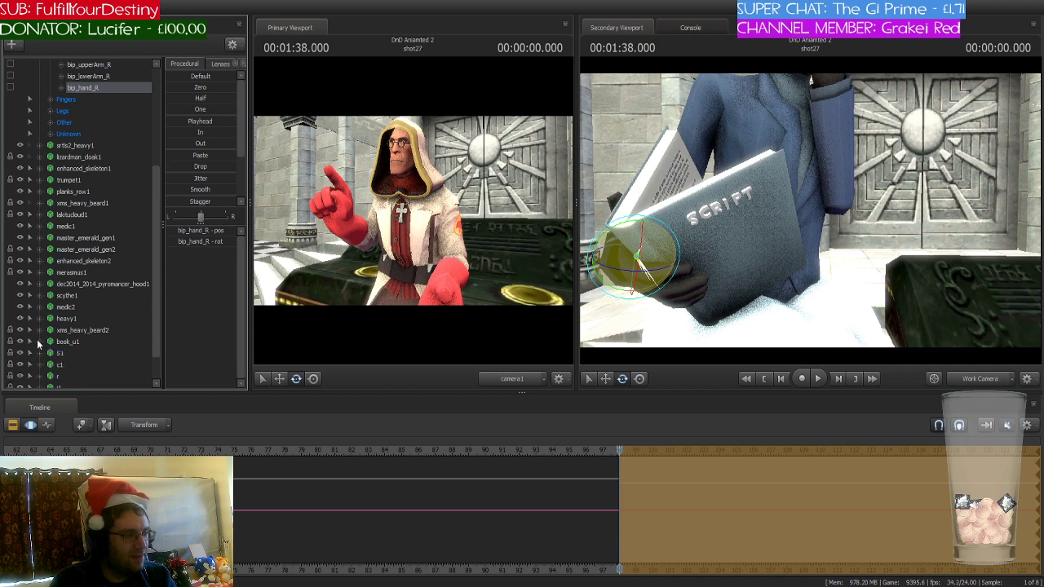
click(44, 341)
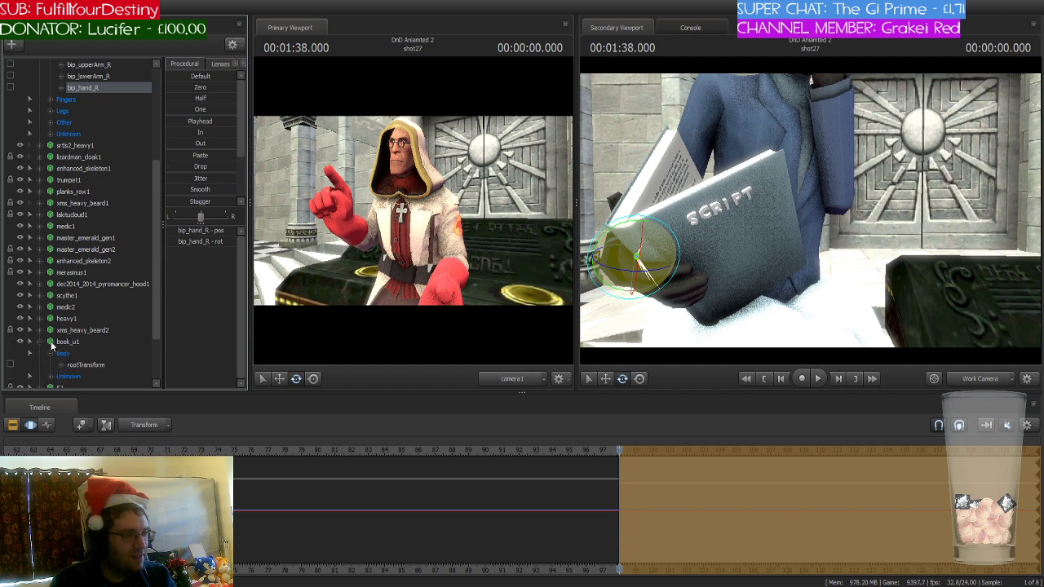
click(85, 365)
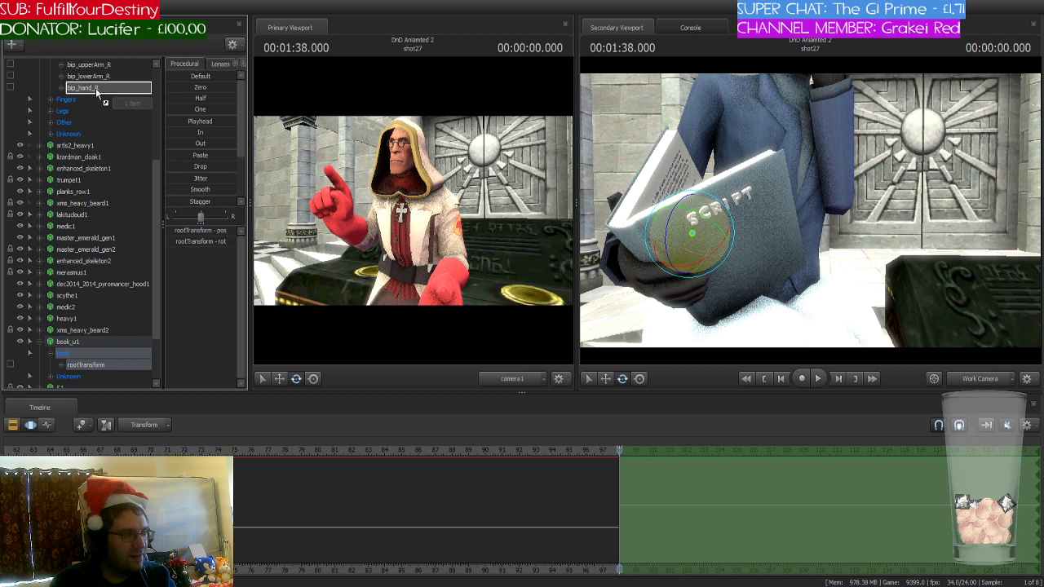
drag(95, 88, 95, 89)
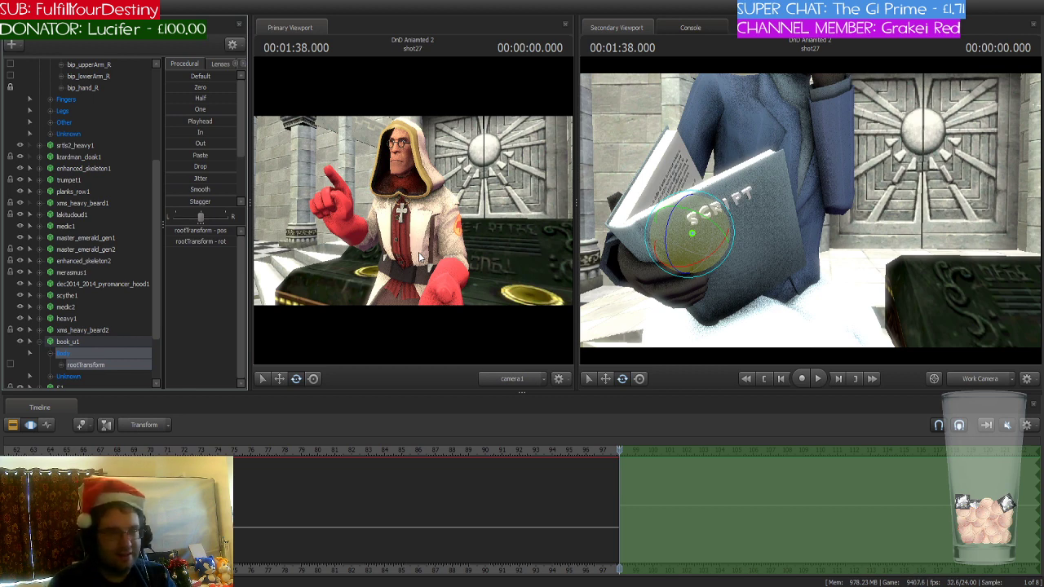
- Rotate the bip_thumb_0_R and bip_thumb_1_R bones so the right thumb grips the back of the book
drag(774, 271, 725, 294)
mouse_move(809, 210)
mouse_down()
mouse_move(786, 211)
mouse_move(811, 212)
mouse_up()
key(ctrl)
click(757, 197)
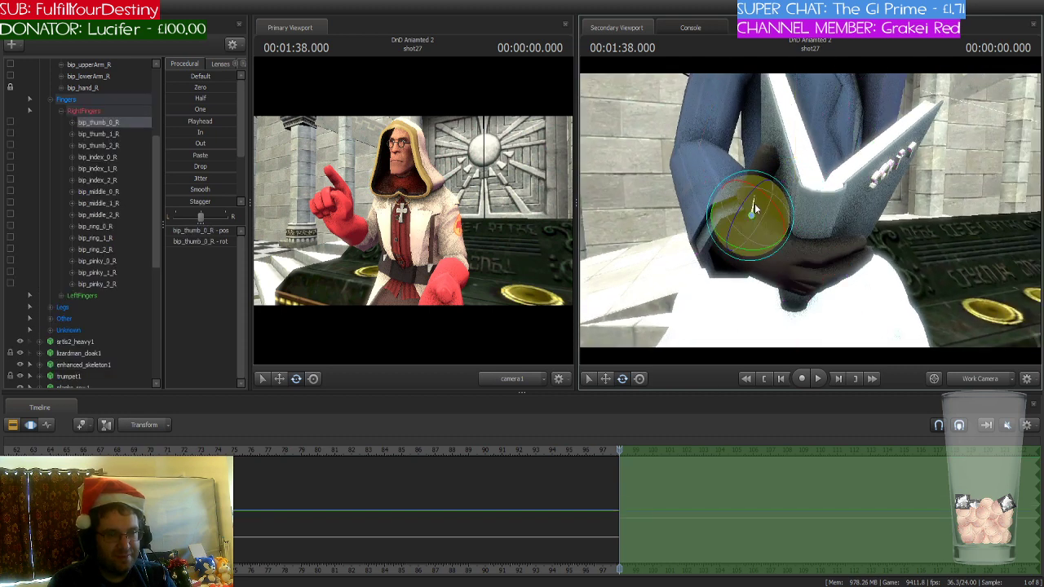
drag(774, 222, 781, 230)
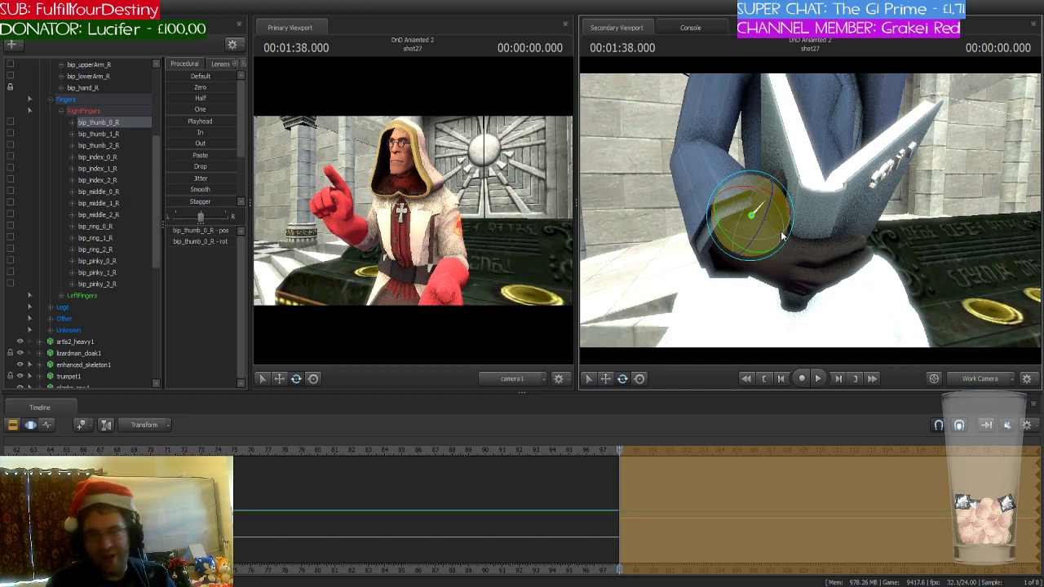
ctrl+click(777, 199)
drag(774, 170, 758, 166)
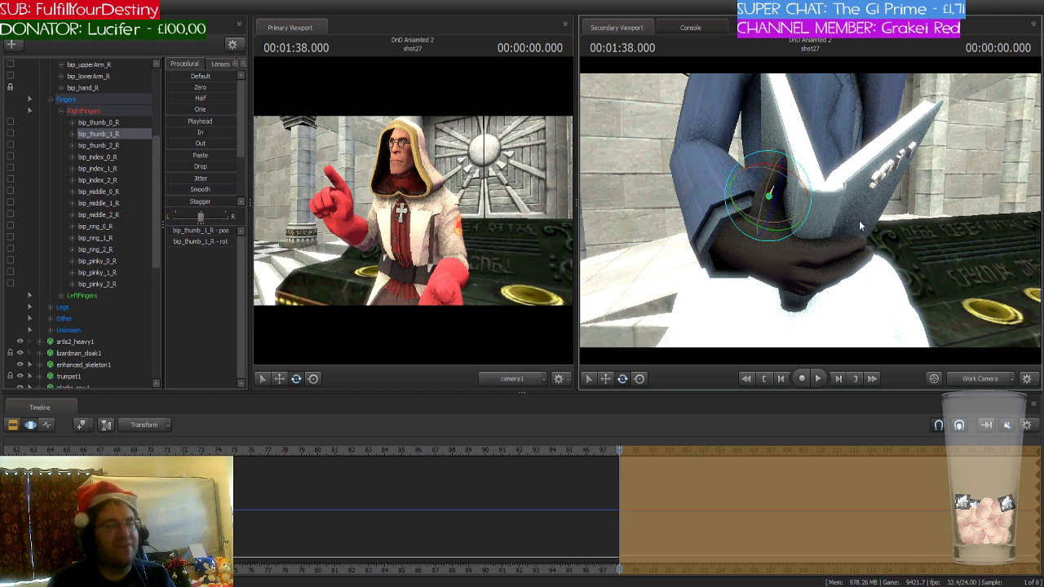
- Rotate the bip_index_2_R and bip_index_1_R bones so the right index finger lies against the book's front cover
drag(887, 227, 819, 246)
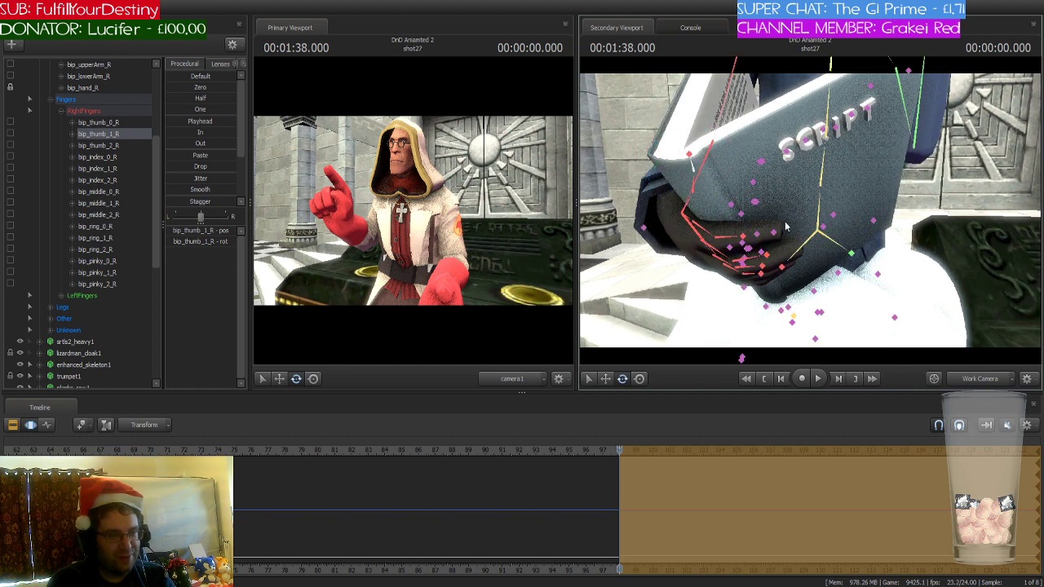
click(742, 236)
drag(760, 264, 780, 239)
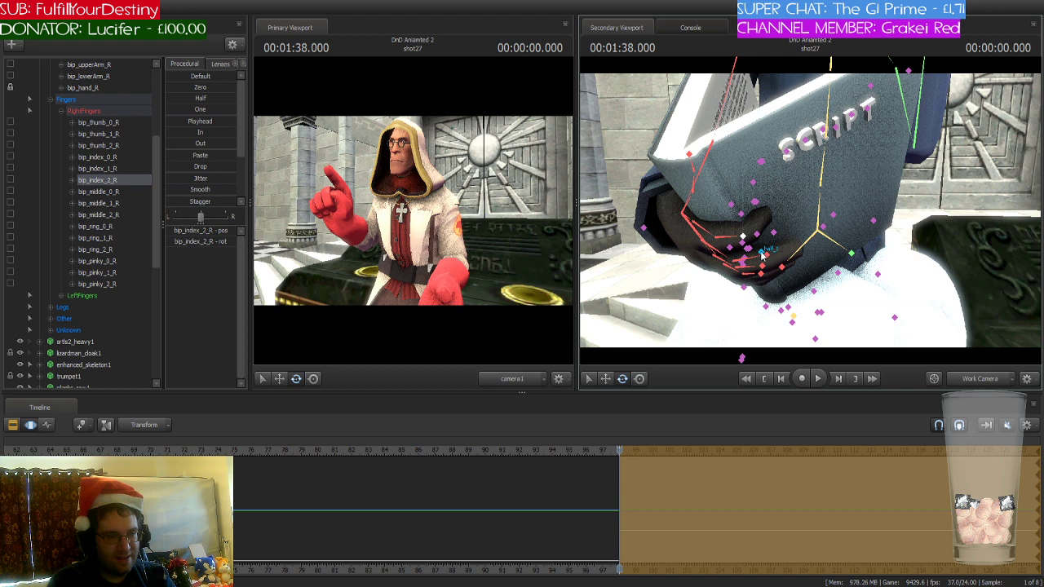
click(734, 239)
click(729, 239)
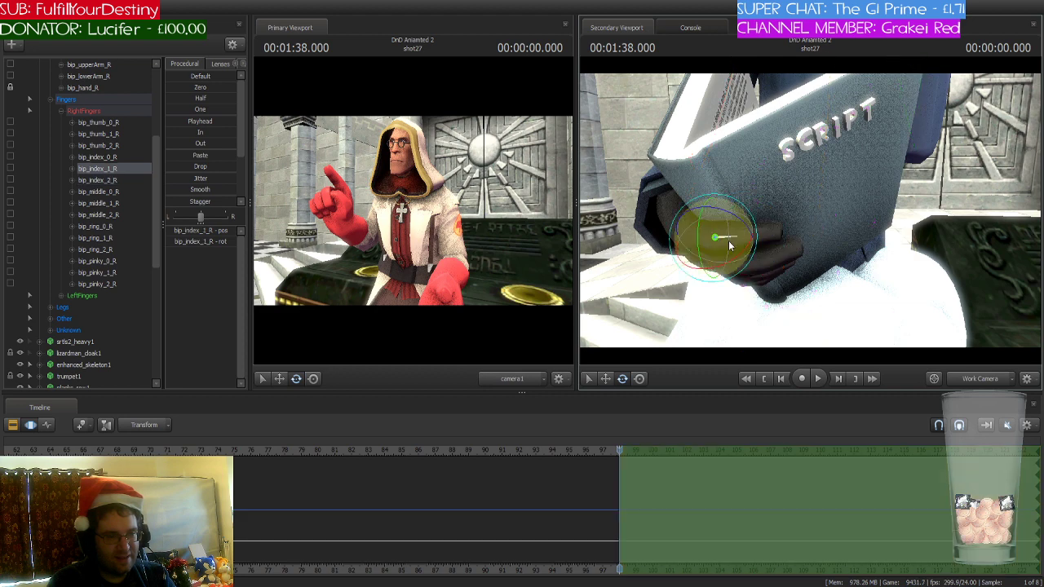
drag(729, 240, 753, 260)
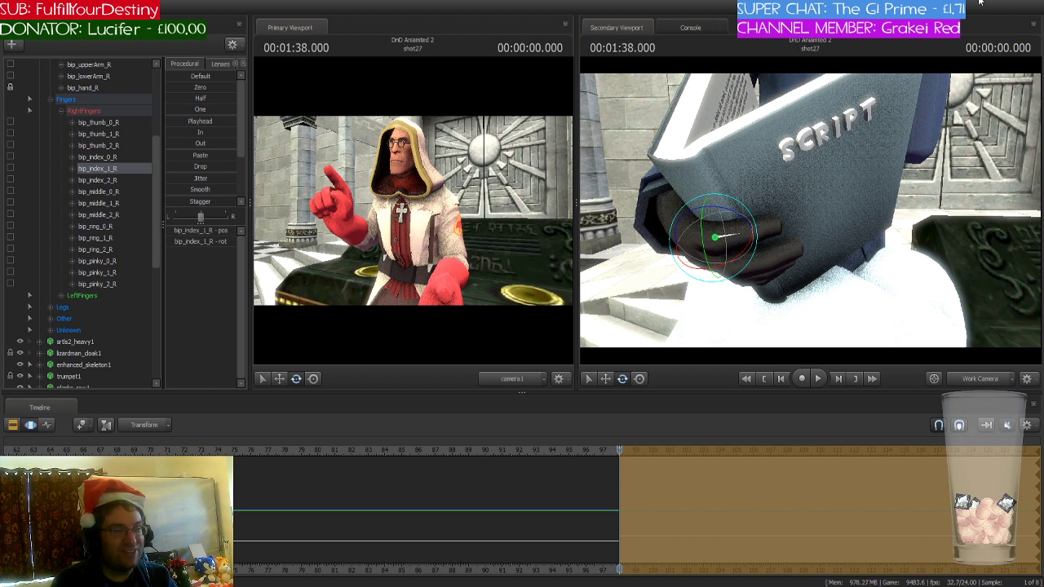
drag(947, 206, 809, 209)
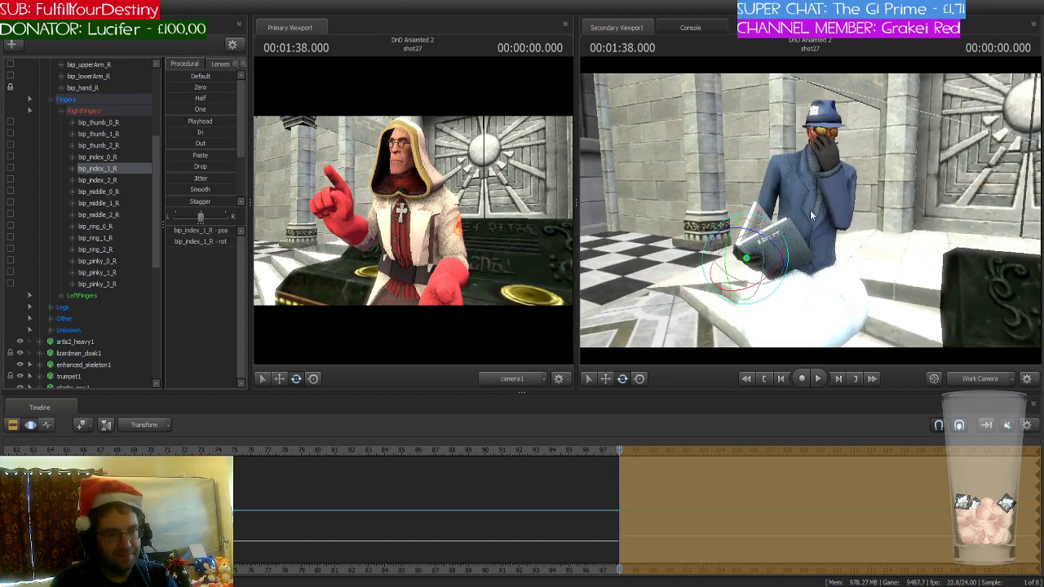
- Remove the lock that ties maskless_spy1's bip_hand_R bone to the script book
click(811, 238)
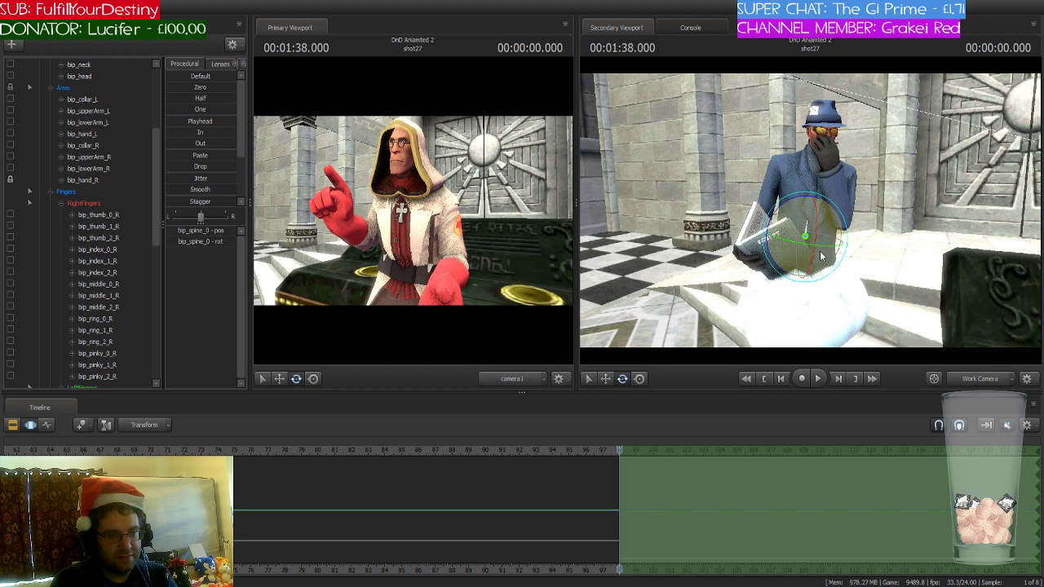
drag(825, 246, 903, 247)
scroll(903, 247, up, 3)
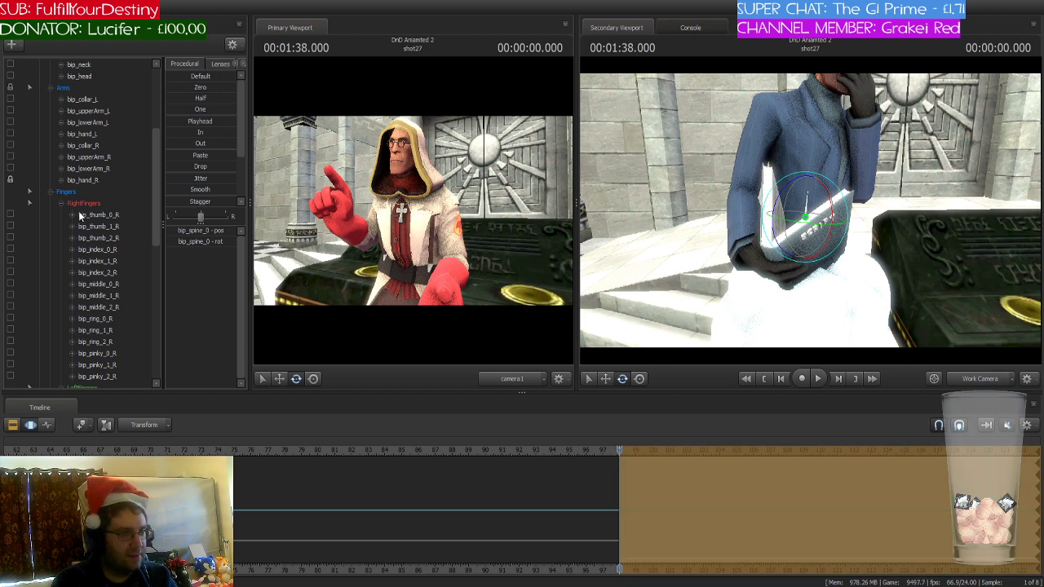
scroll(93, 194, down, 1)
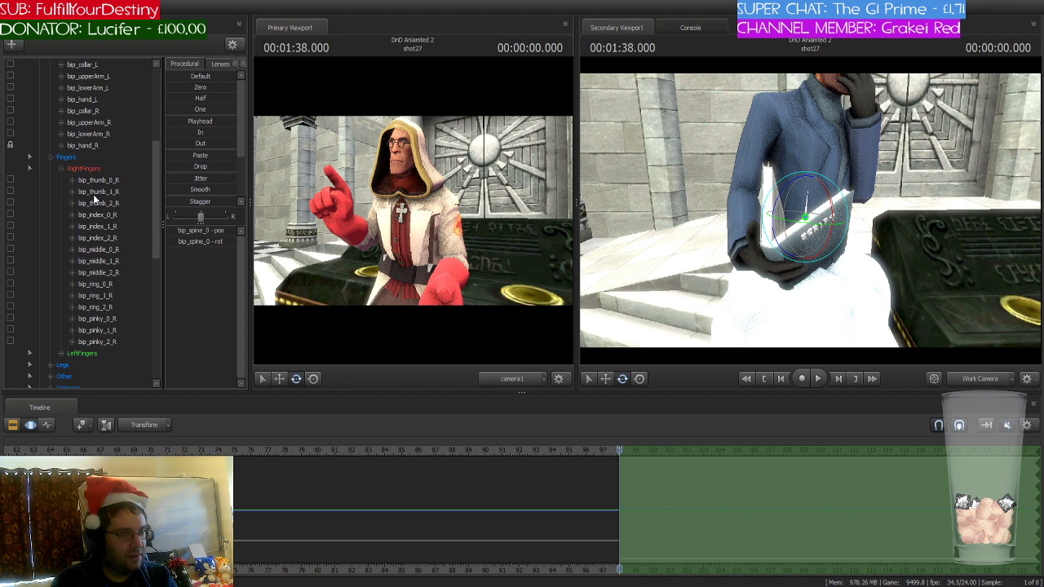
click(88, 147)
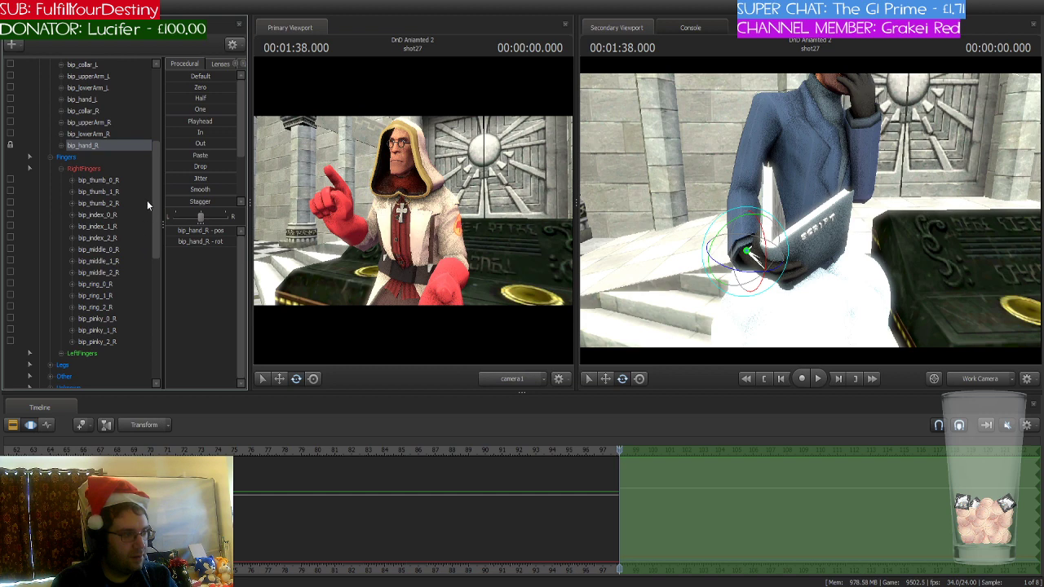
scroll(129, 156, down, 3)
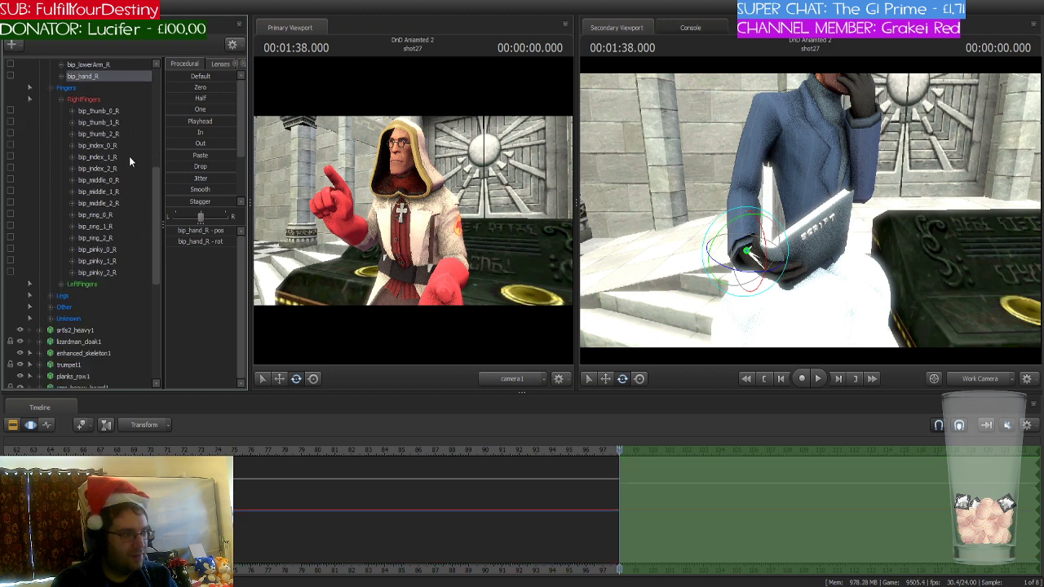
- Collapse maskless_spy1's Arms, Body and Fingers groups in the element list
scroll(129, 155, down, 6)
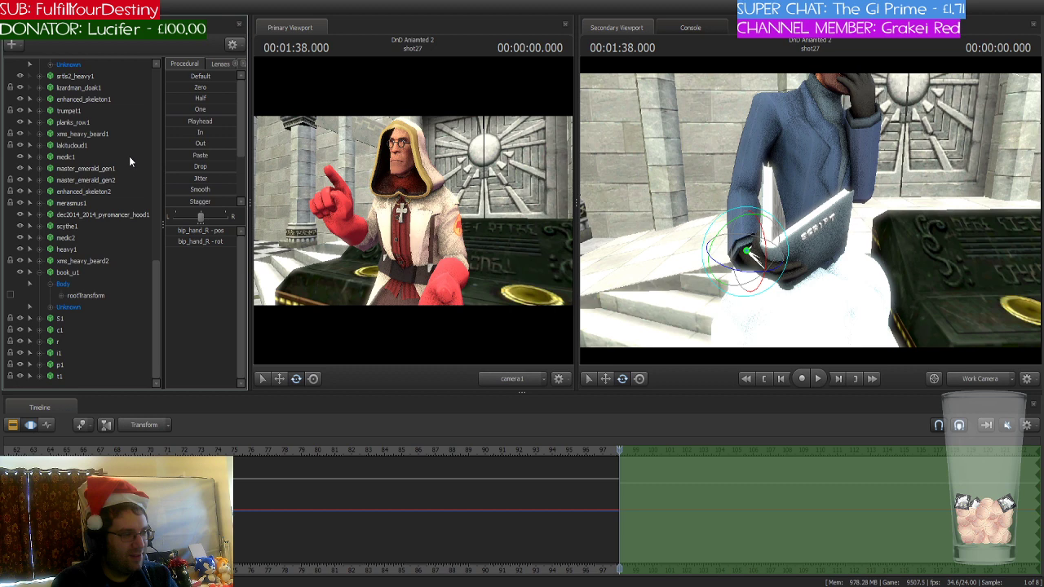
scroll(118, 220, up, 10)
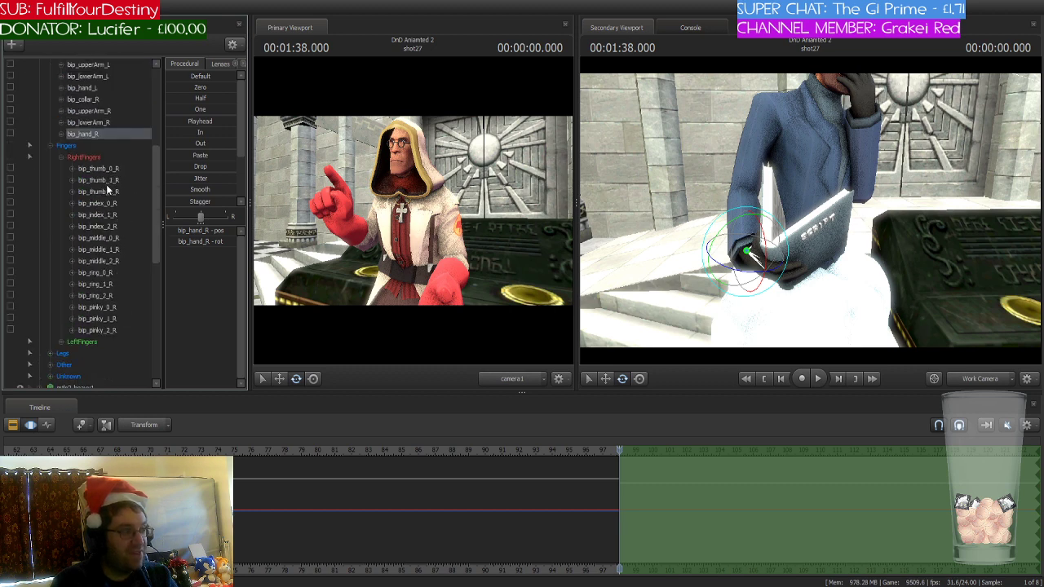
scroll(105, 176, up, 2)
click(52, 216)
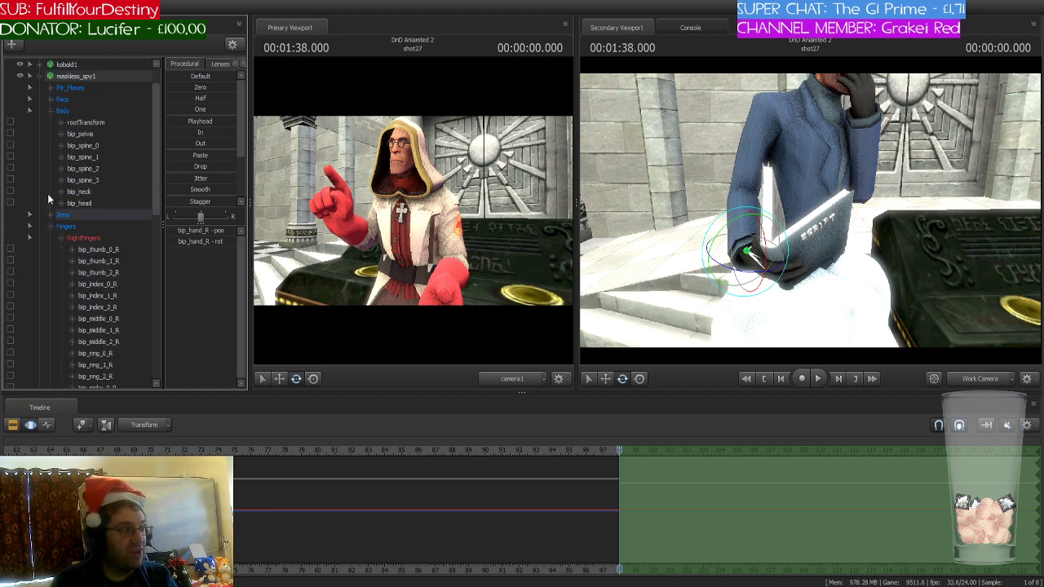
click(49, 110)
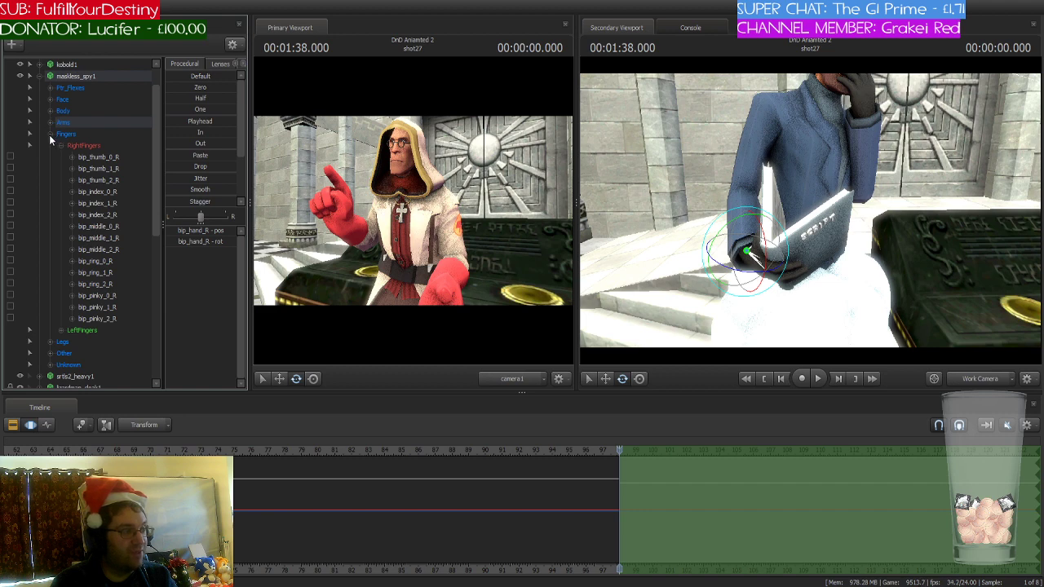
click(50, 134)
scroll(82, 167, down, 1)
scroll(90, 183, down, 2)
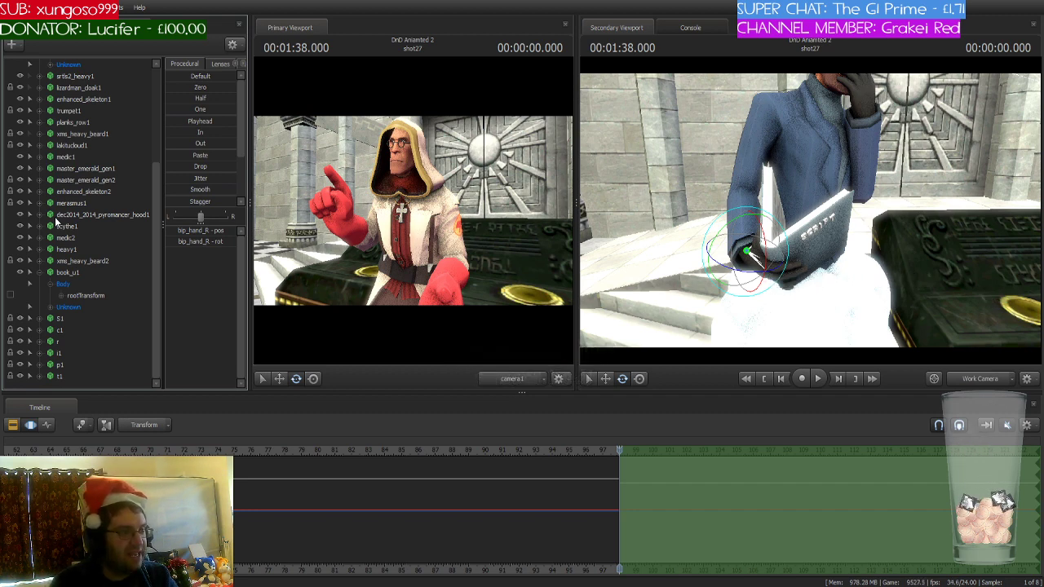
- Lock book_u1's rootTransform to maskless_spy1's bip_hand_R bone and collapse both models' entries
click(37, 122)
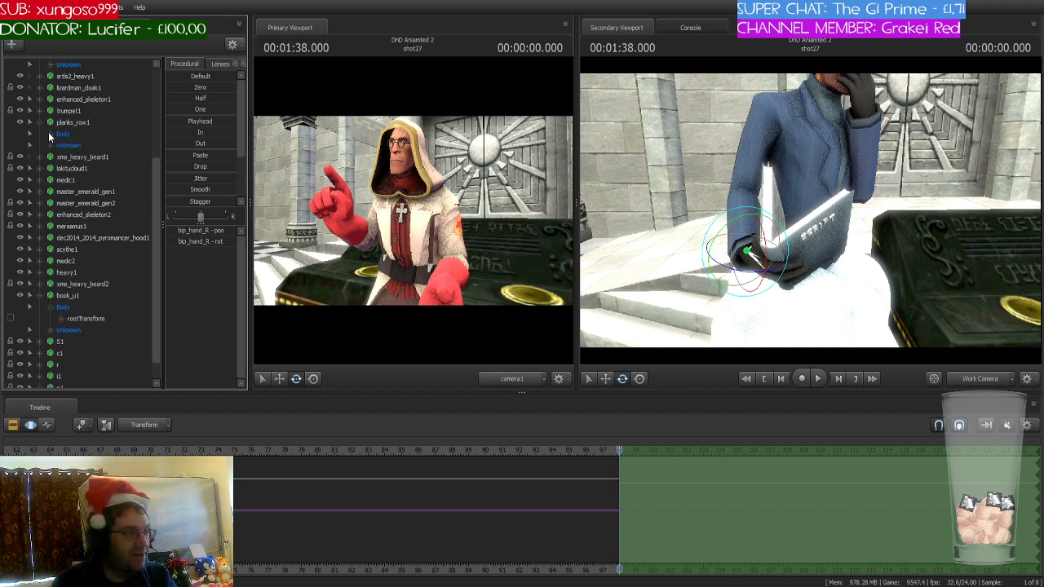
click(40, 122)
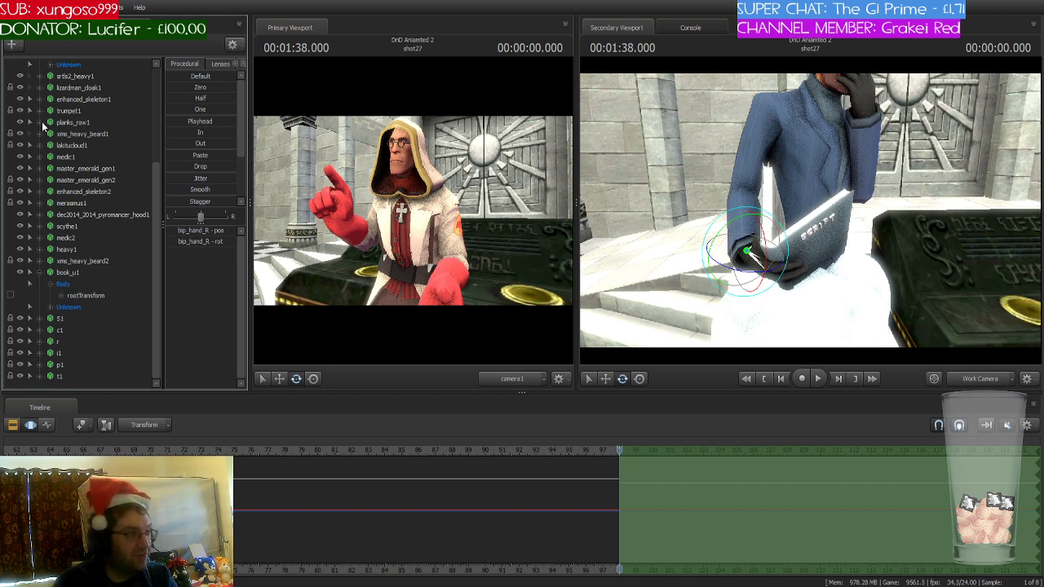
scroll(42, 122, up, 5)
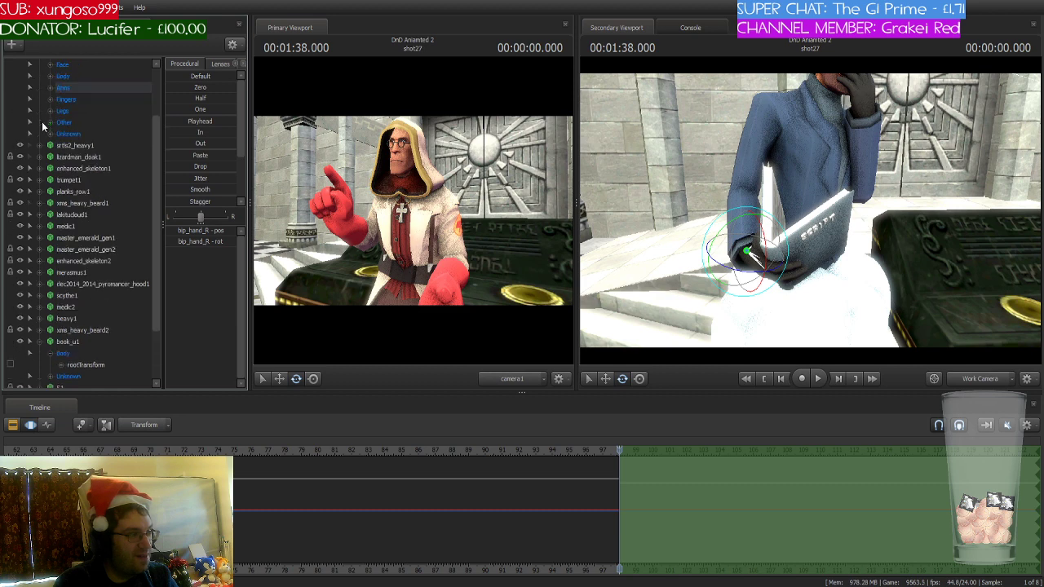
click(47, 157)
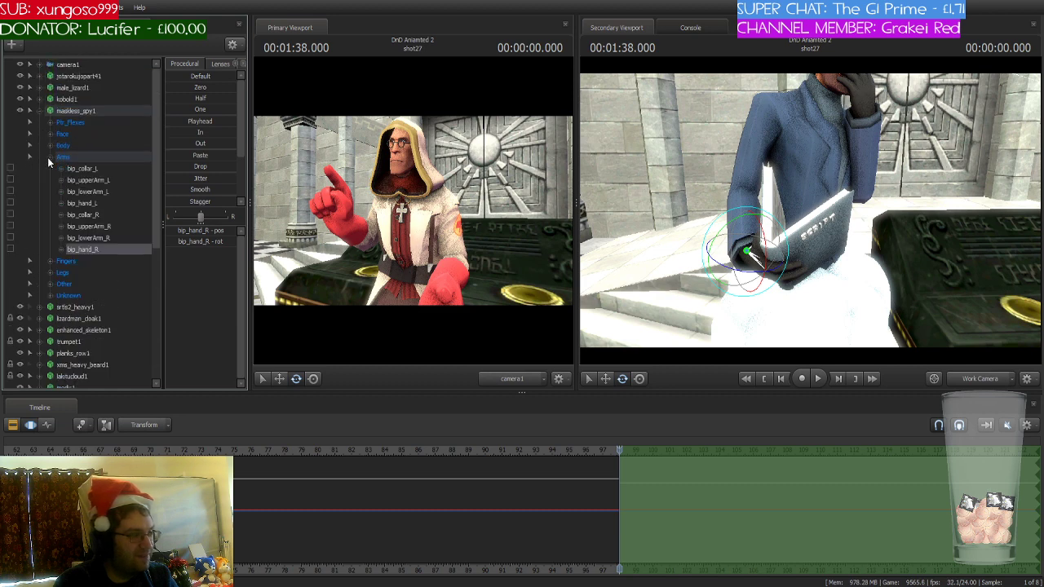
scroll(47, 159, down, 5)
scroll(49, 162, down, 1)
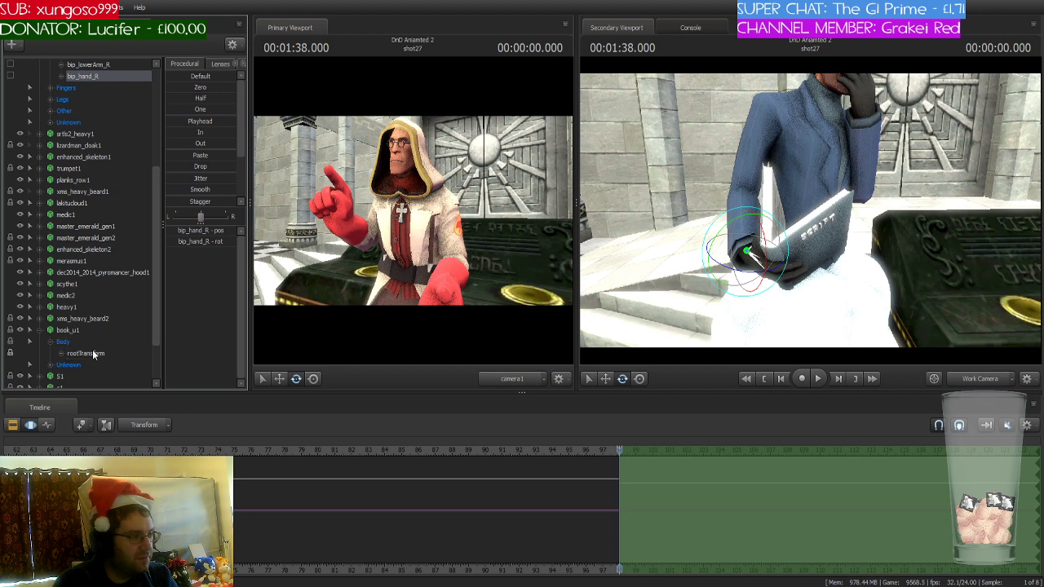
click(40, 330)
scroll(57, 257, up, 5)
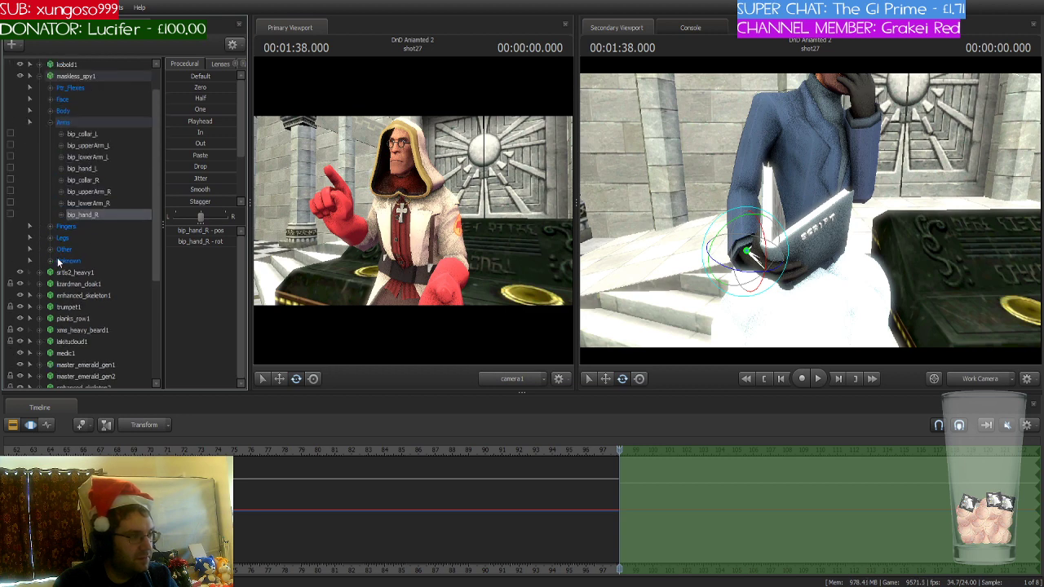
click(39, 110)
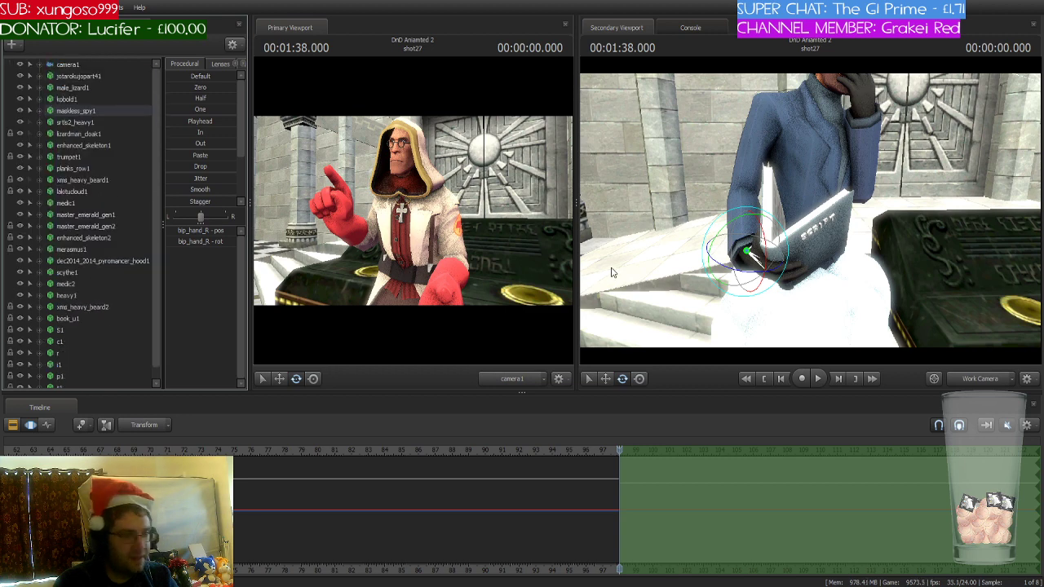
- Adjust maskless_spy1's bip_lowerArm_R bone with the book in hand and save the session
drag(810, 209, 768, 211)
click(765, 214)
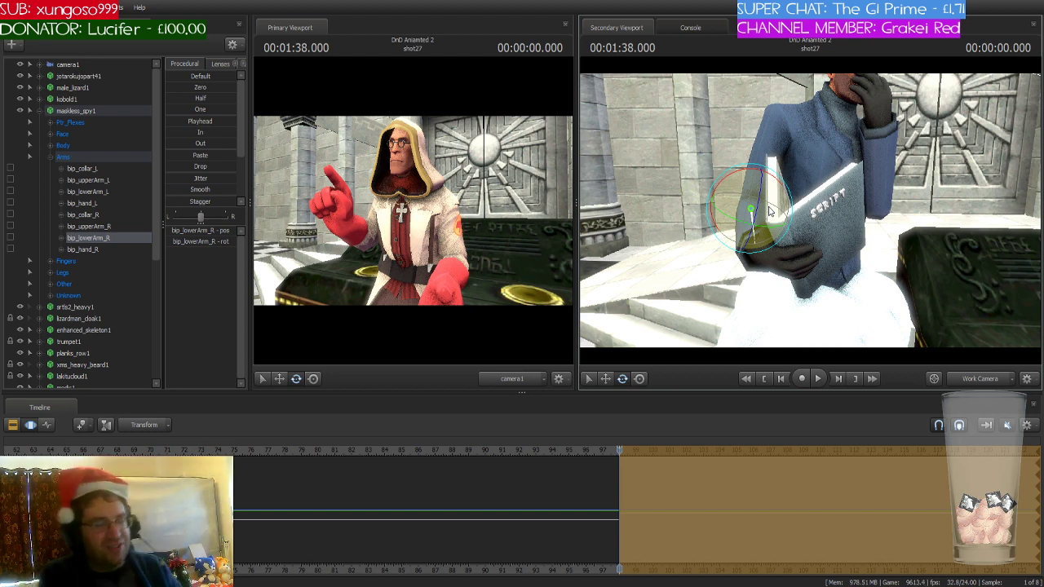
key(ctrl+s)
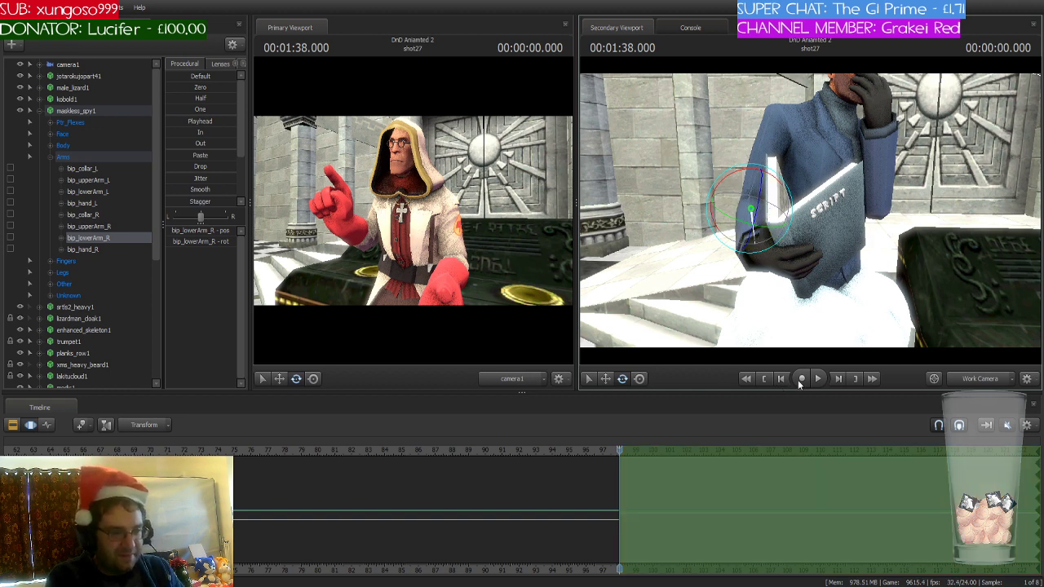
- Rotate maskless_spy1's bip_upperArm_R and bip_lowerArm_R bones to hold the open book out to his side at reading height
middle_drag(624, 564, 464, 552)
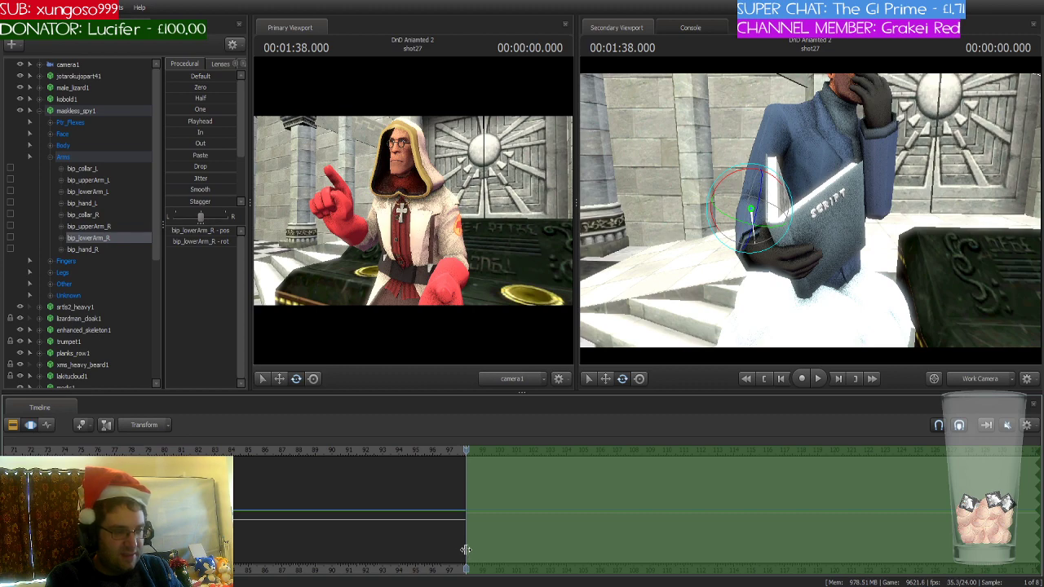
drag(848, 212, 805, 218)
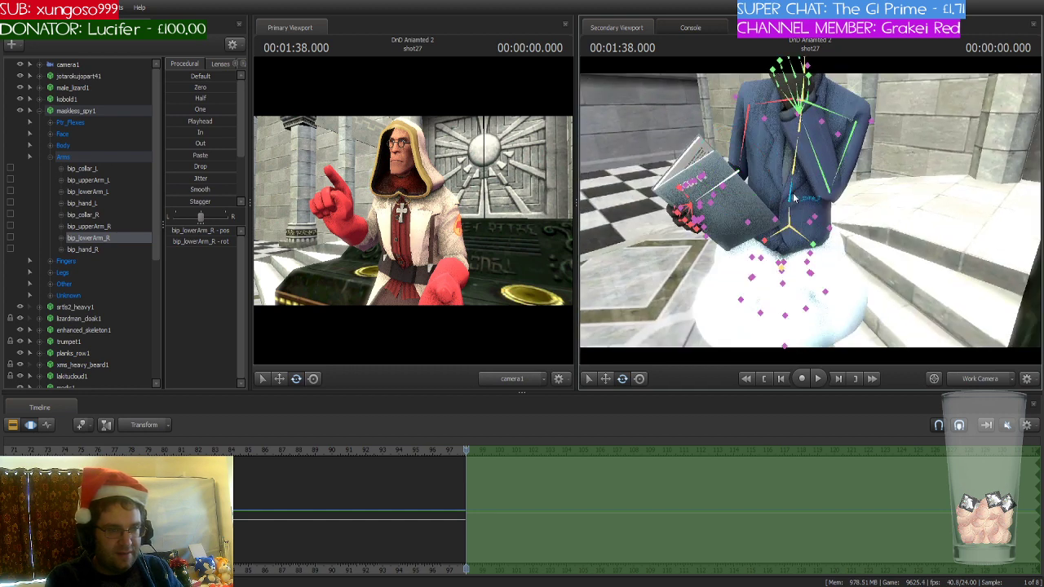
click(803, 192)
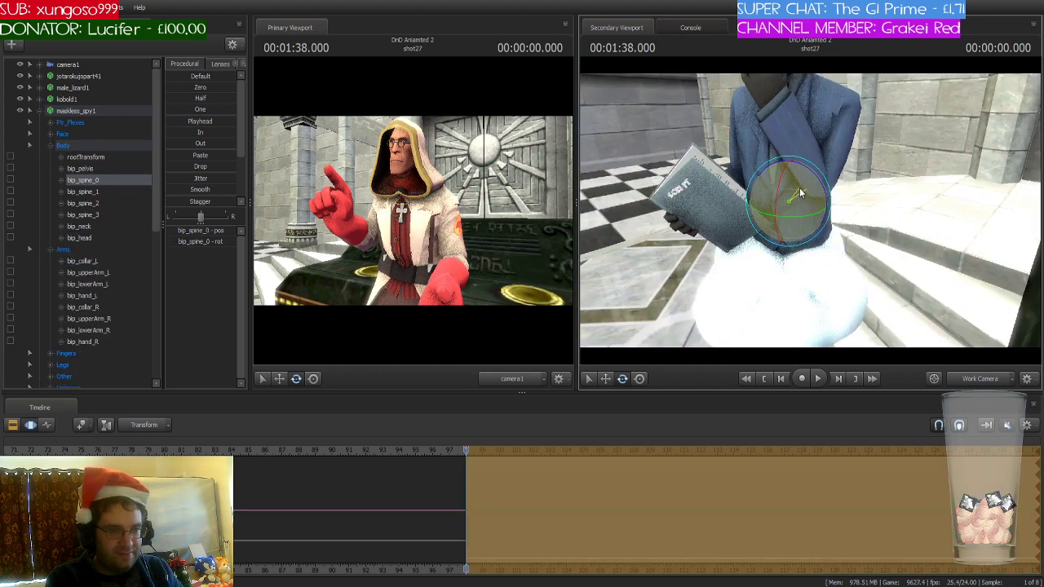
click(744, 140)
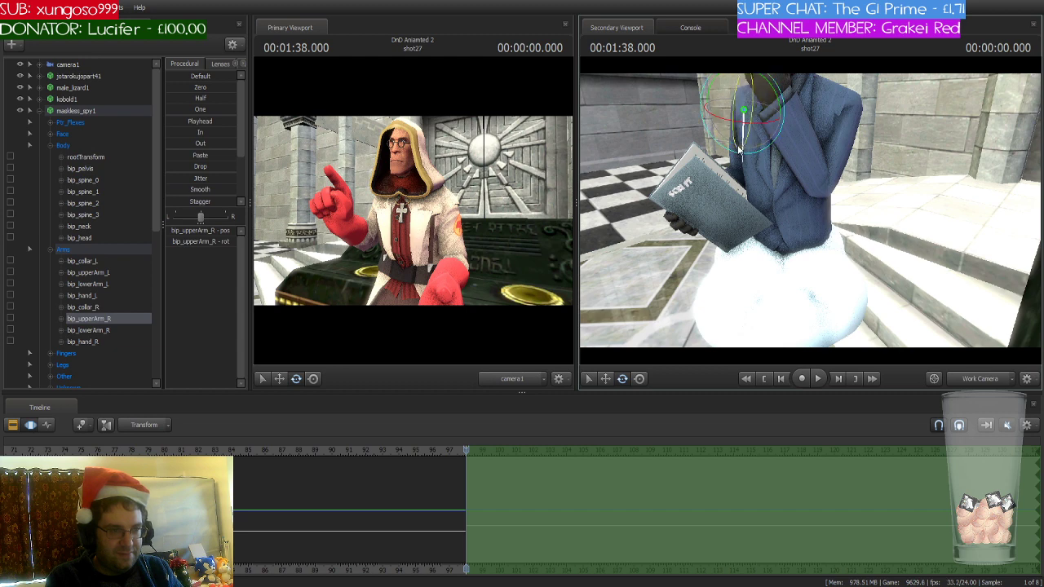
drag(744, 140, 736, 137)
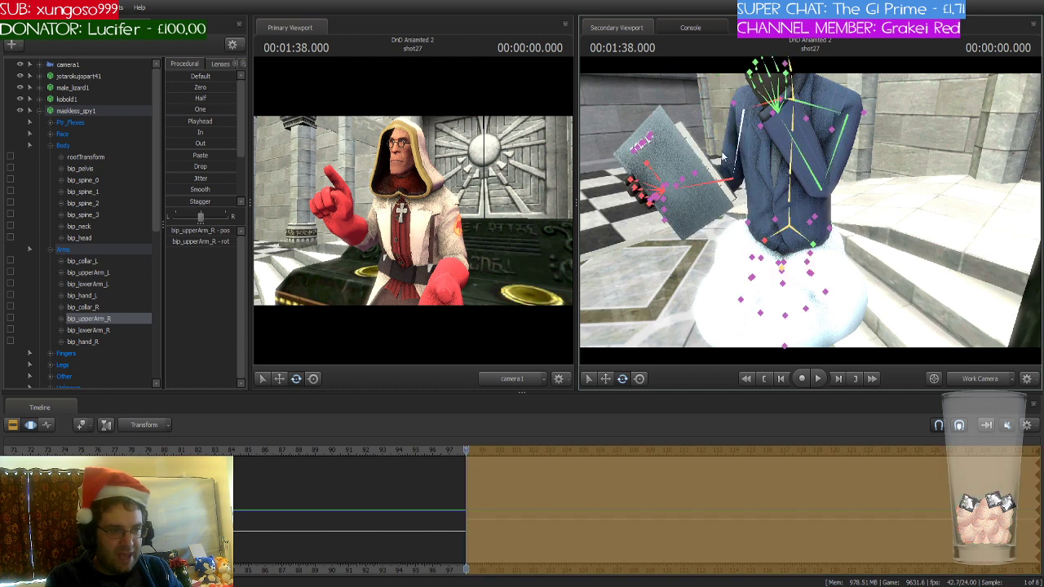
click(719, 181)
drag(721, 183, 815, 151)
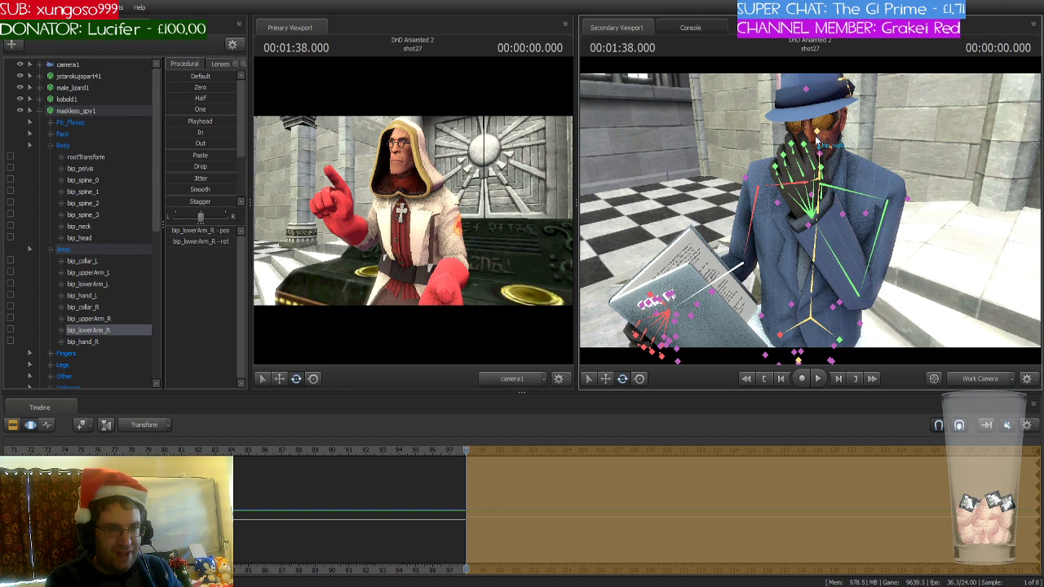
- Rotate maskless_spy1's bip_neck bone so his head turns down towards the open book
click(824, 162)
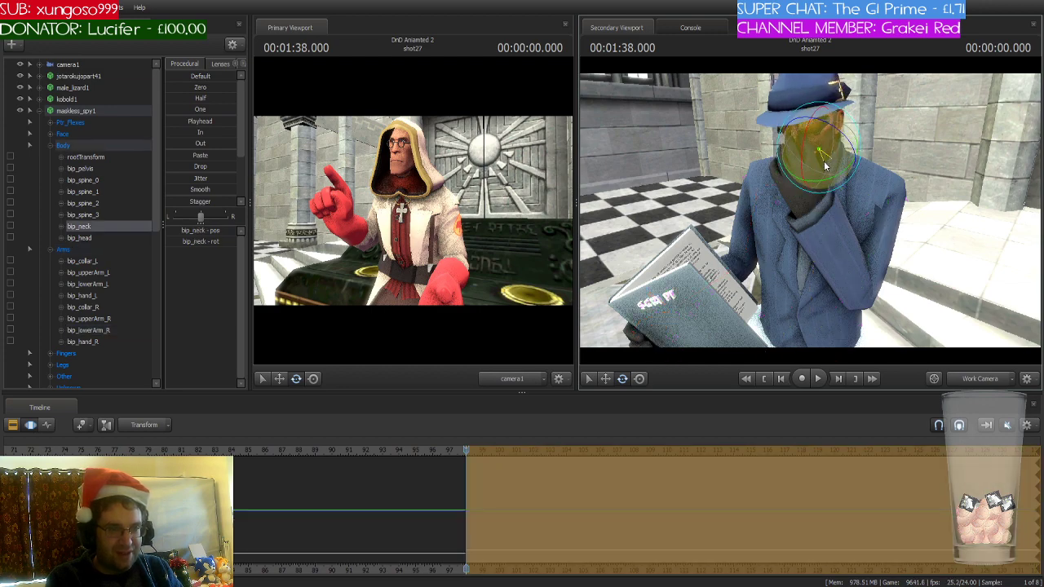
drag(825, 165, 815, 216)
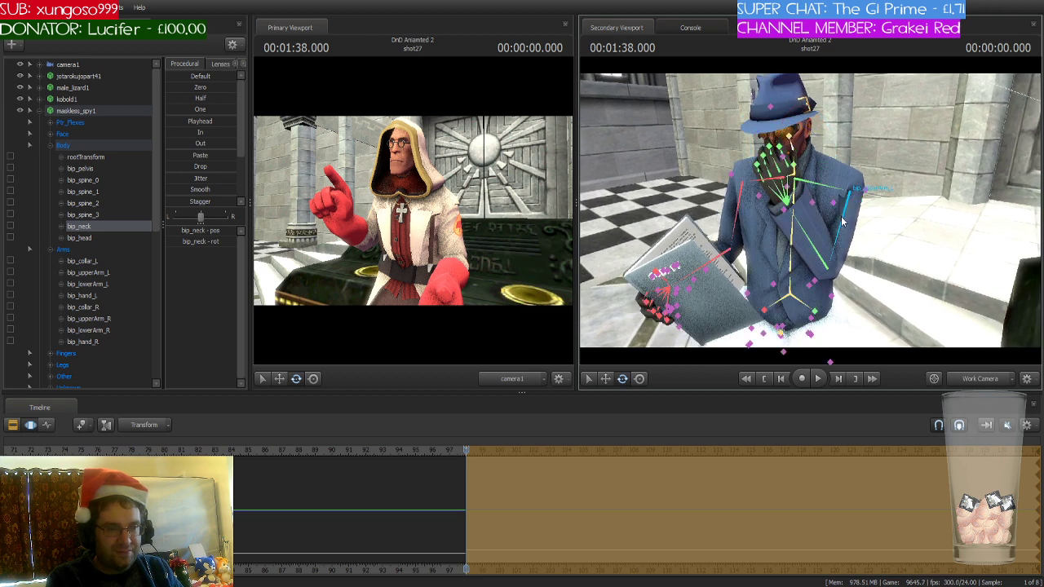
click(843, 214)
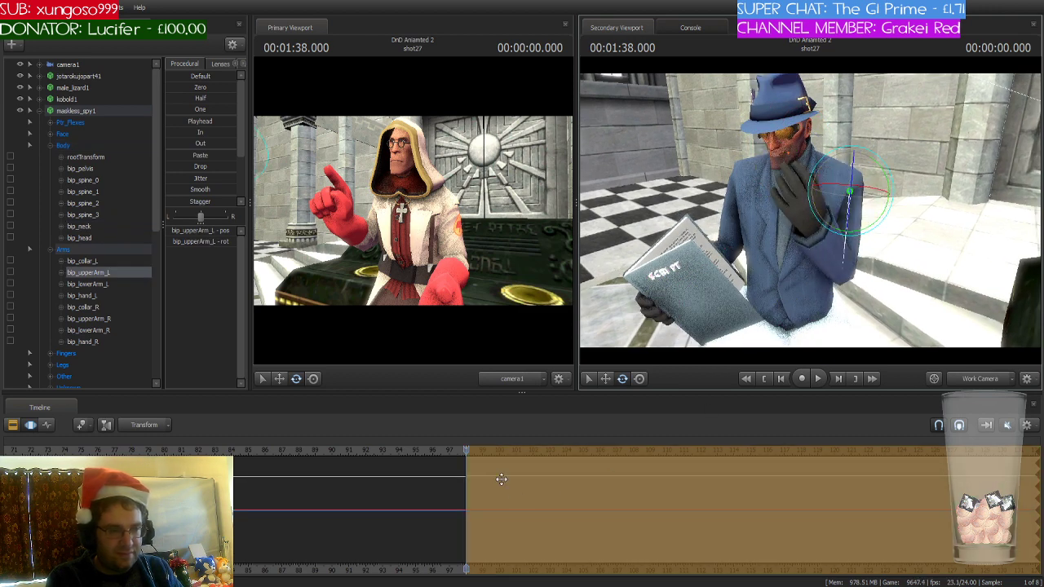
- Play back the beginning of shot27 and return the playhead to the shot's start
click(466, 449)
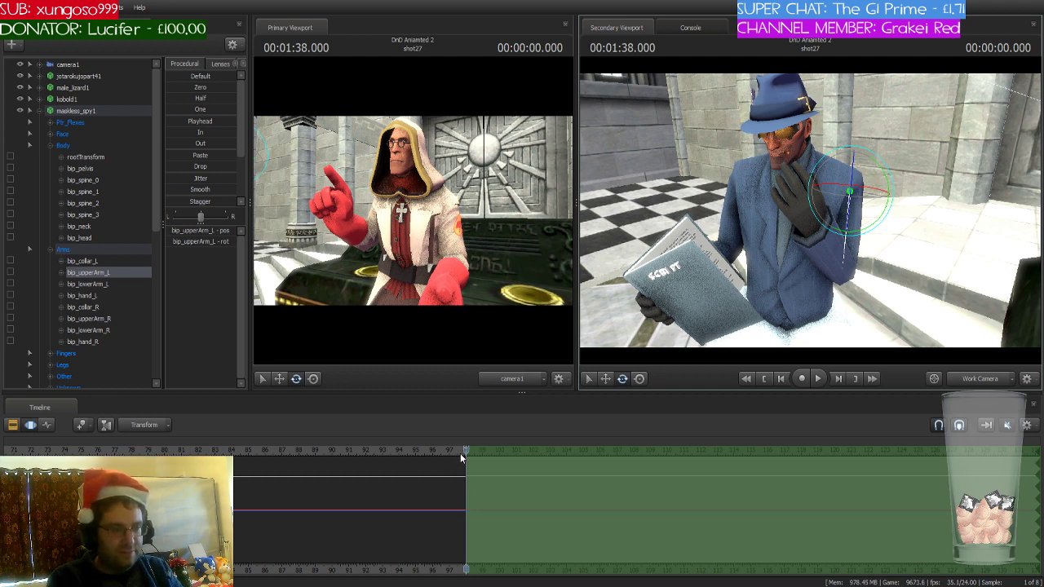
key(space)
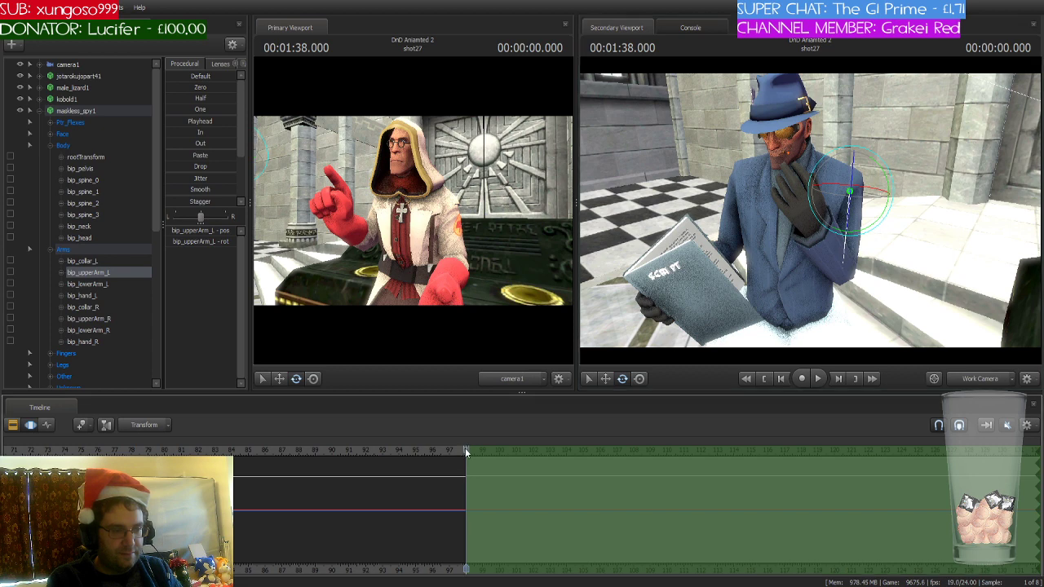
key(space)
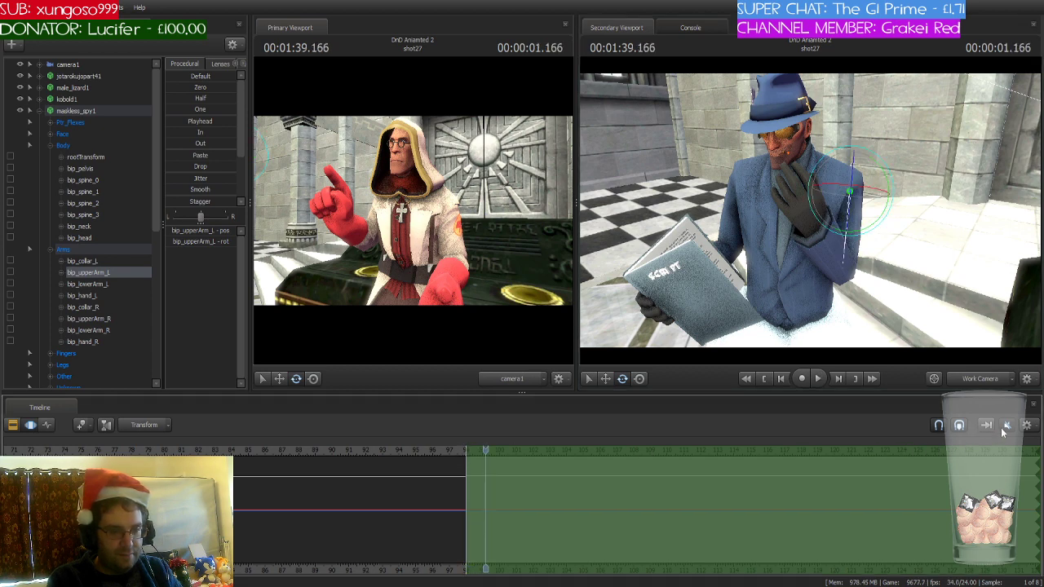
key(Home)
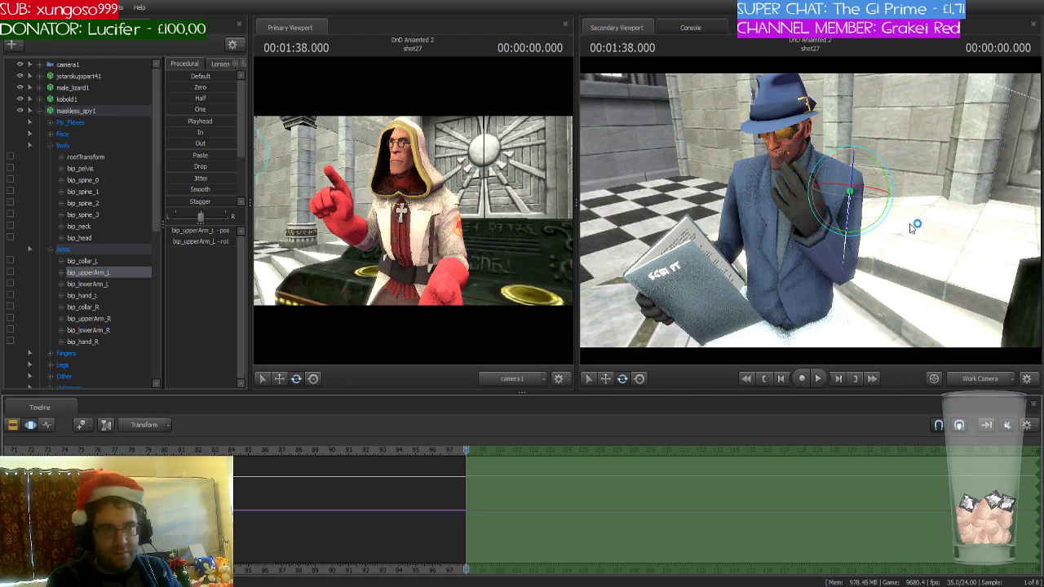
- Examine the placement of the spy, the Medic at the altar and the other characters from across the hall
drag(919, 223, 1028, 214)
key(w)
key(w)
drag(811, 211, 888, 217)
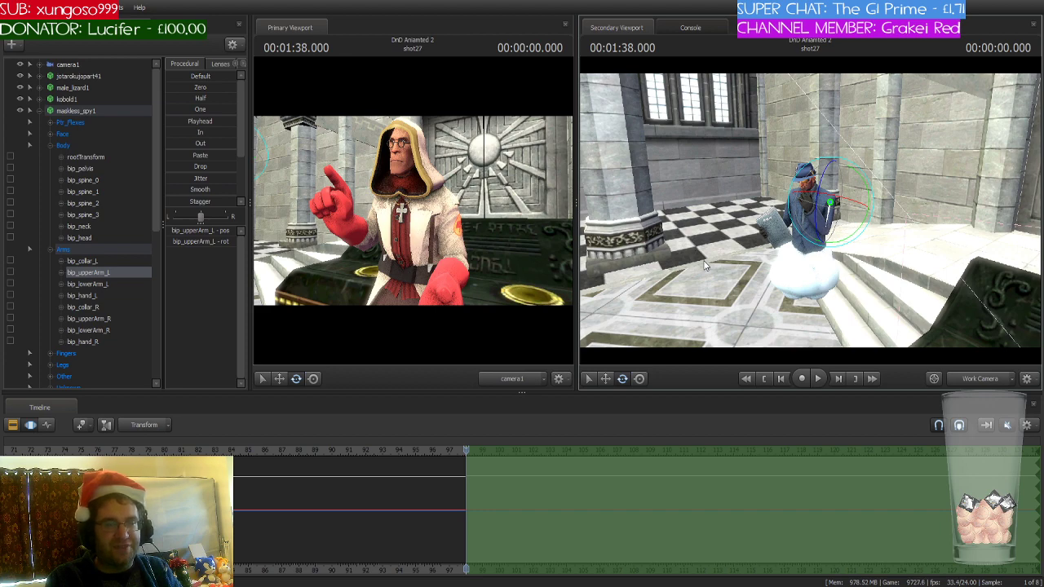
key(w)
drag(706, 266, 807, 266)
key(w)
key(w)
key(d)
key(s)
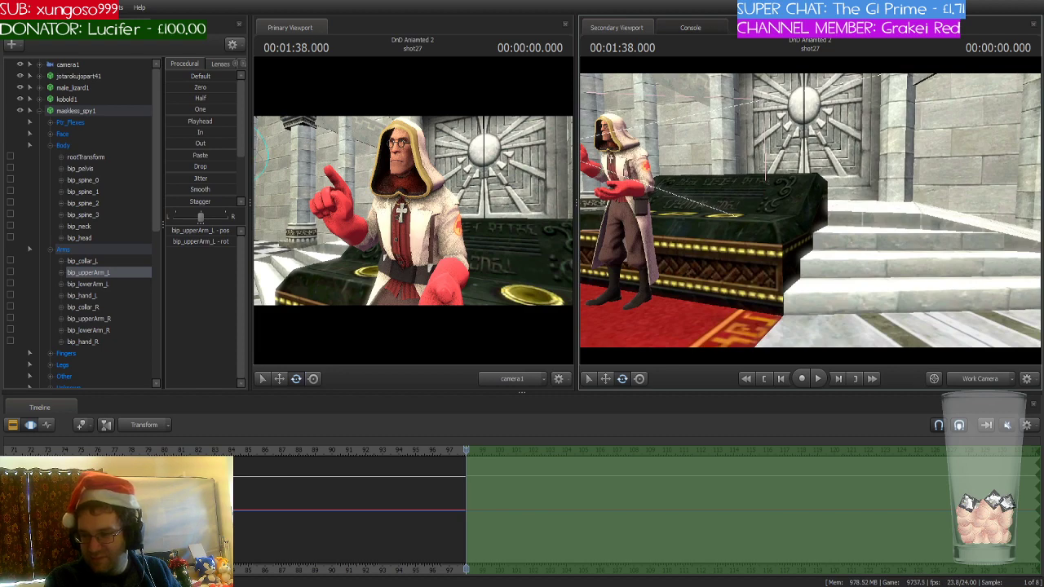
drag(807, 265, 810, 210)
key(s)
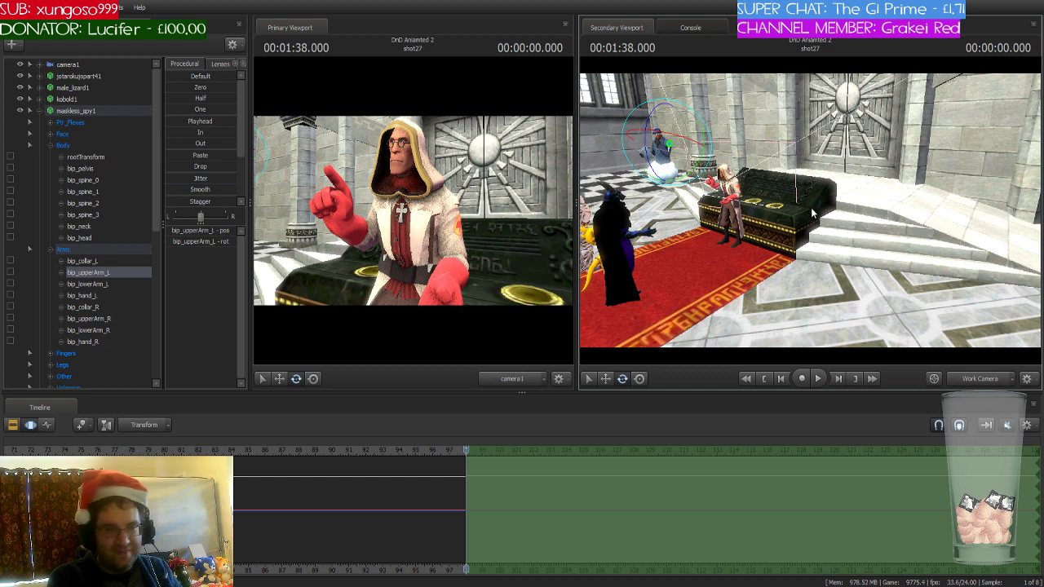
- Examine the hall around the altar and maskless_spy1's pose with the script book up close
key(w)
drag(831, 240, 725, 214)
key(s)
key(w)
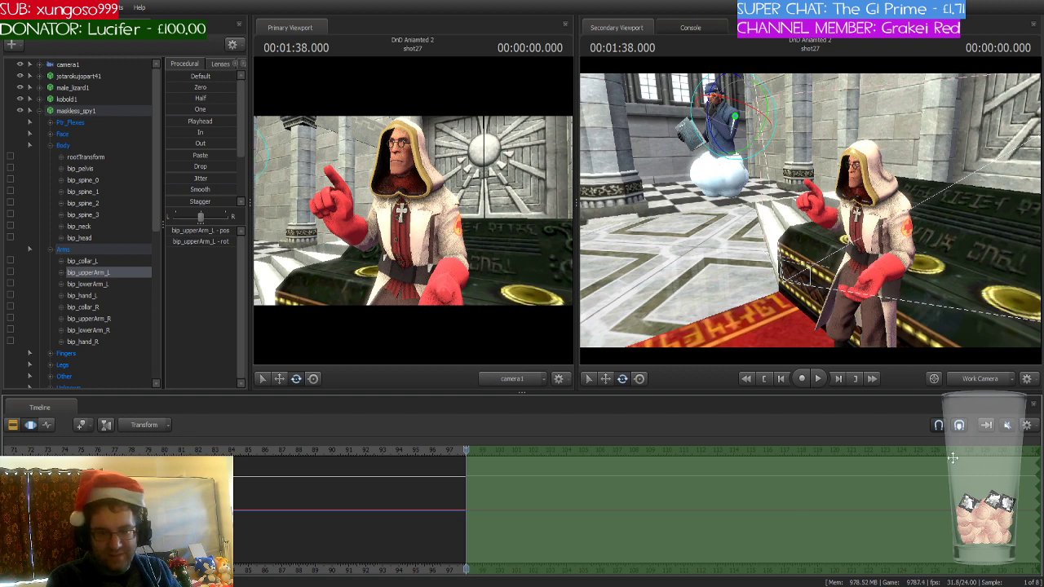
drag(734, 272, 889, 273)
key(w)
key(w)
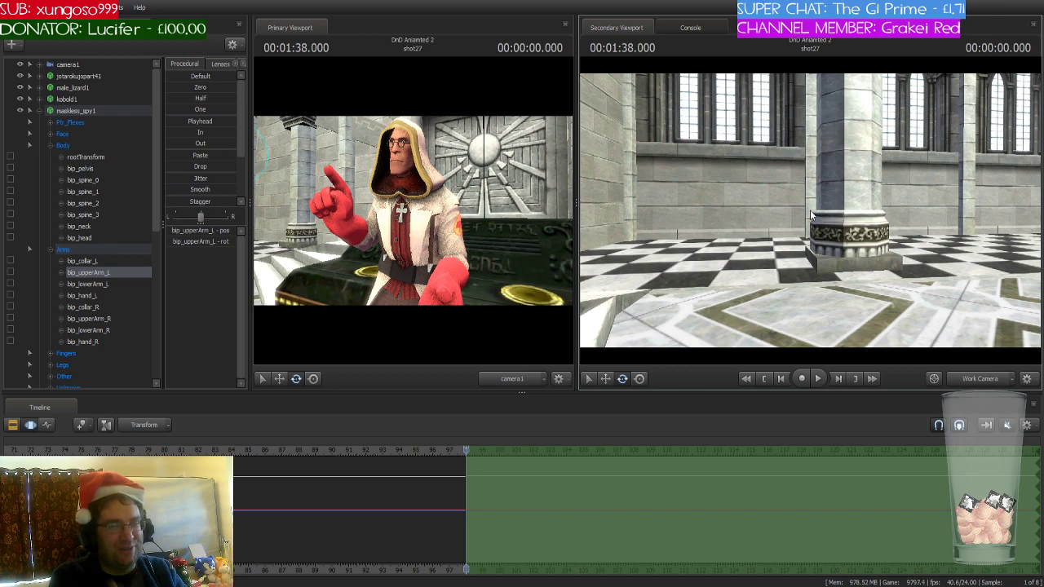
mouse_move(812, 216)
mouse_down()
mouse_move(774, 202)
mouse_move(856, 224)
mouse_move(938, 215)
mouse_move(876, 196)
mouse_move(938, 207)
mouse_move(808, 211)
mouse_up()
key(w)
key(w)
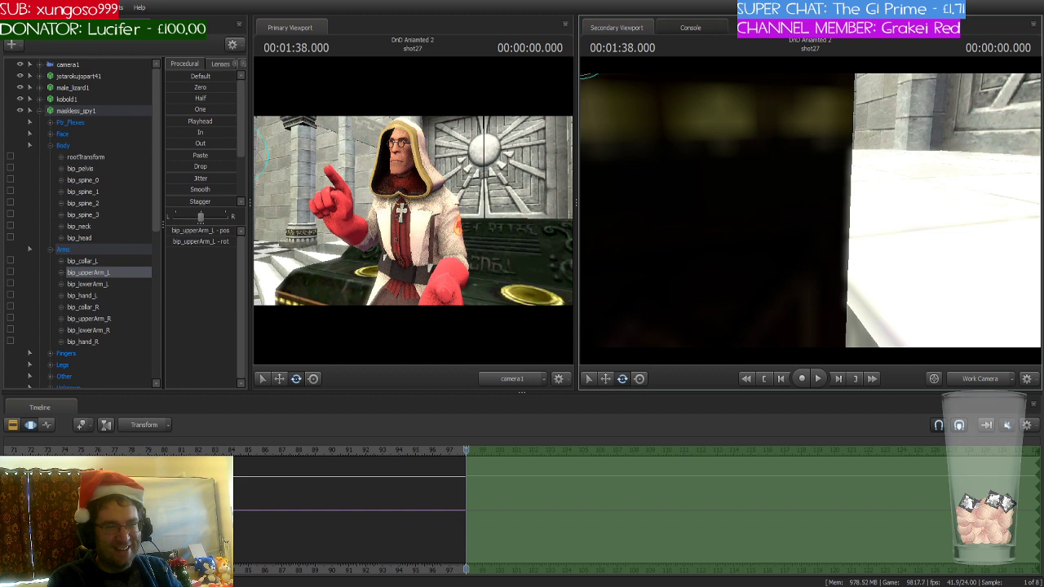
drag(808, 211, 823, 216)
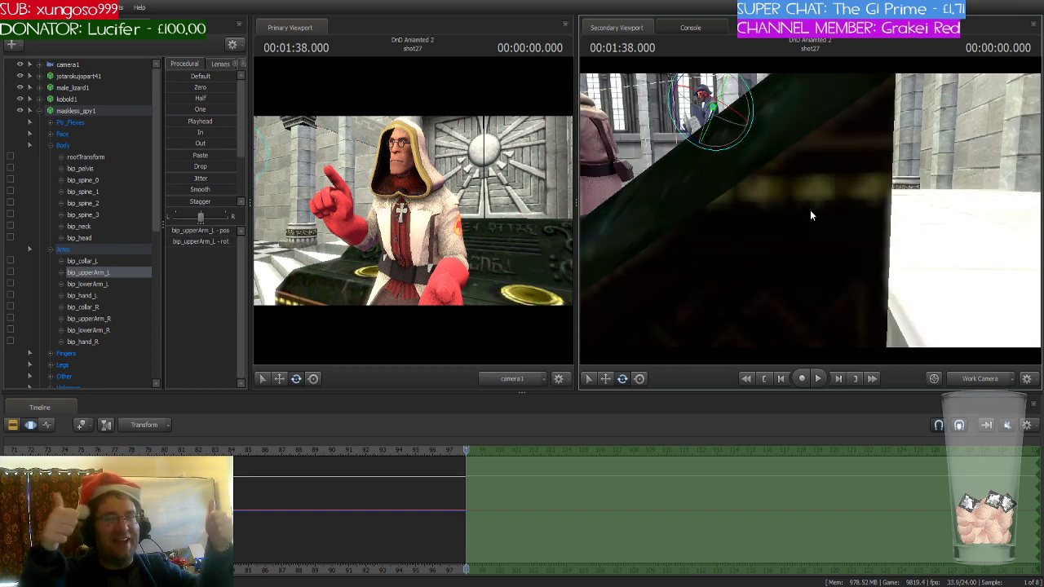
drag(809, 216, 923, 225)
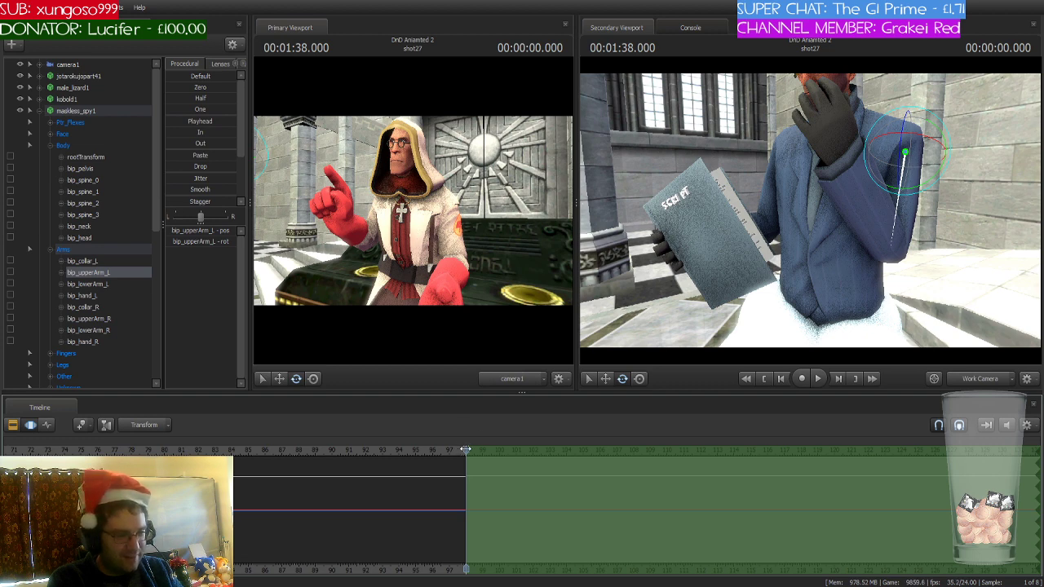
- Play shot27 from its start and return the playhead to the shot's first frame
key(space)
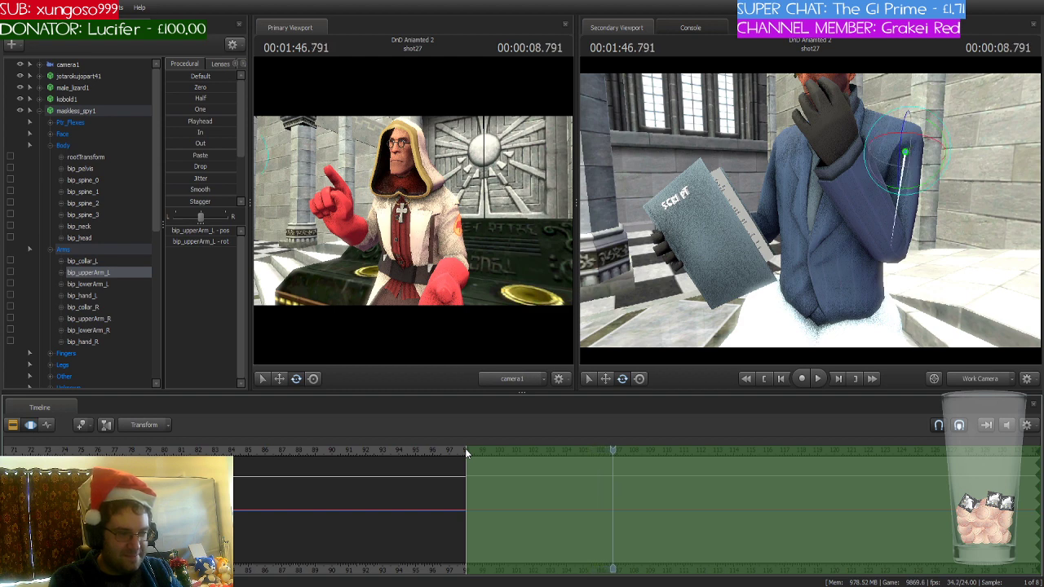
key(space)
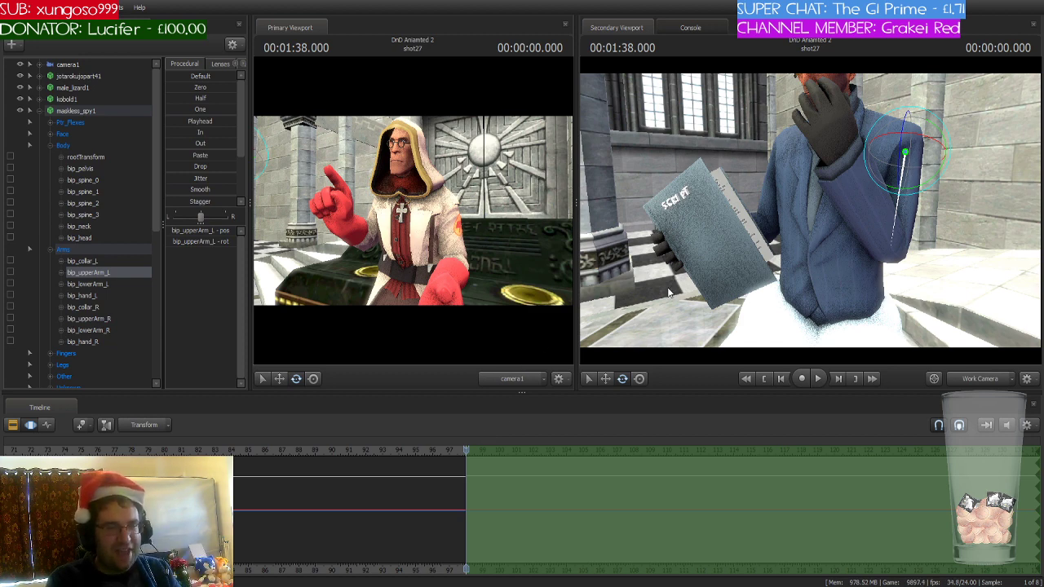
- Examine the group of characters on the red carpet and the hooded Medic's raised-finger pose in front of the altar
drag(669, 292, 810, 209)
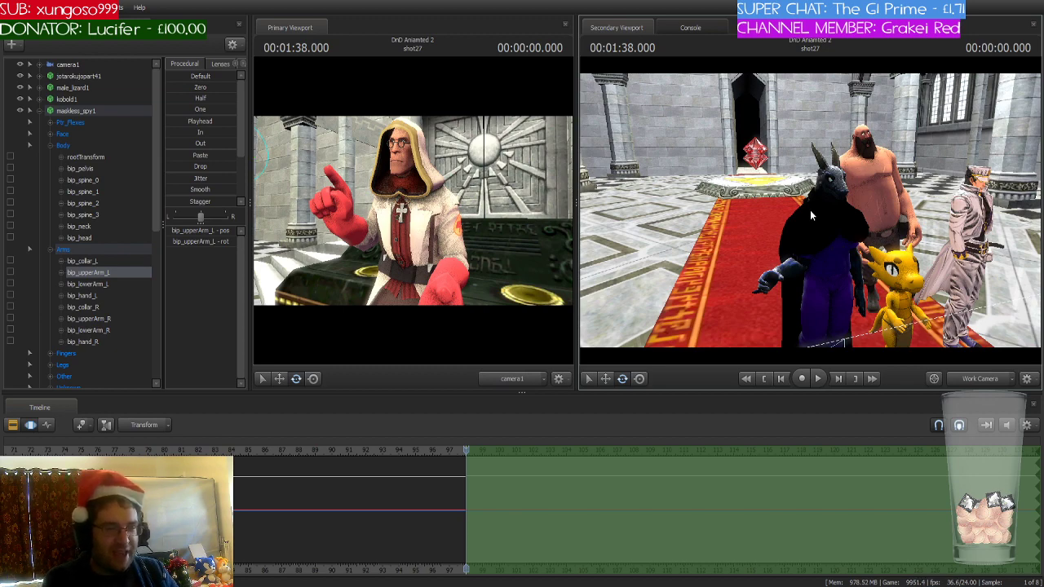
key(w)
drag(819, 208, 1011, 210)
key(w)
key(w)
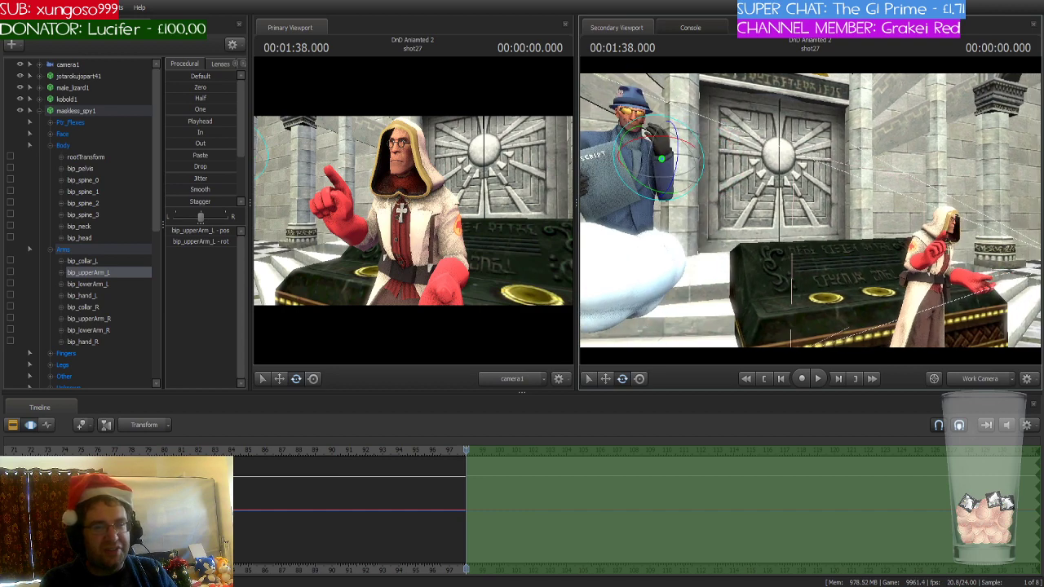
mouse_move(810, 210)
mouse_down()
mouse_move(860, 210)
mouse_move(803, 245)
mouse_move(816, 224)
mouse_move(799, 203)
mouse_move(812, 213)
mouse_up()
key(d)
key(w)
key(w)
key(w)
key(w)
drag(902, 281, 923, 238)
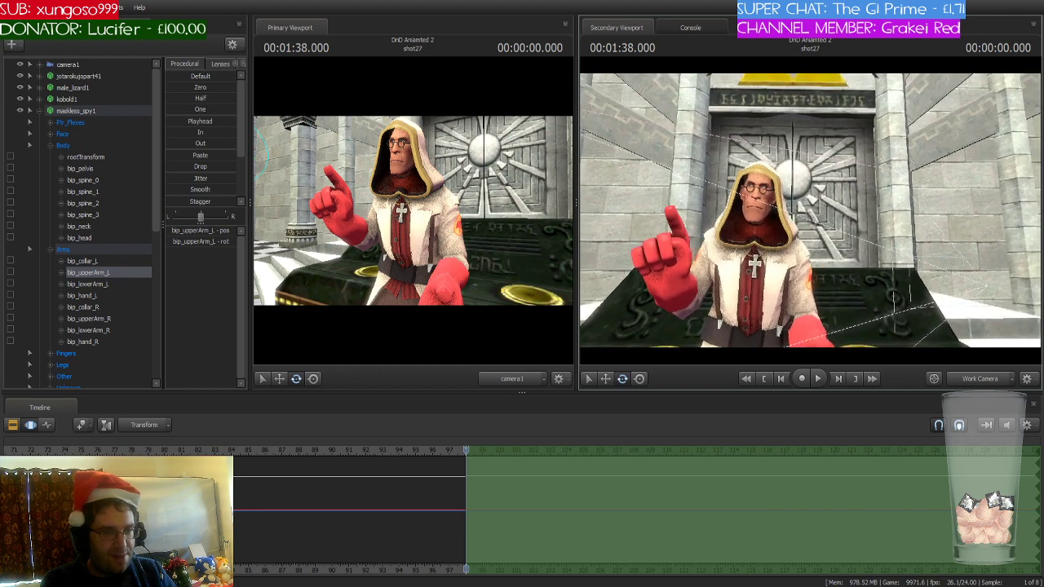
drag(808, 213, 799, 214)
key(w)
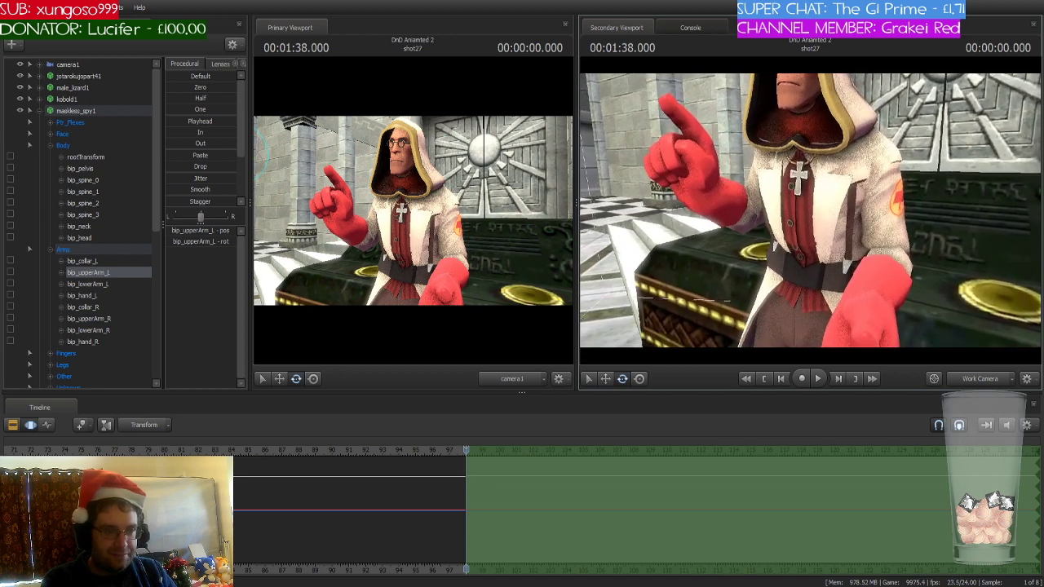
- Examine the staging of the Medic, the spy on the cloud and the group from beside the altar steps and from behind the characters
key(s)
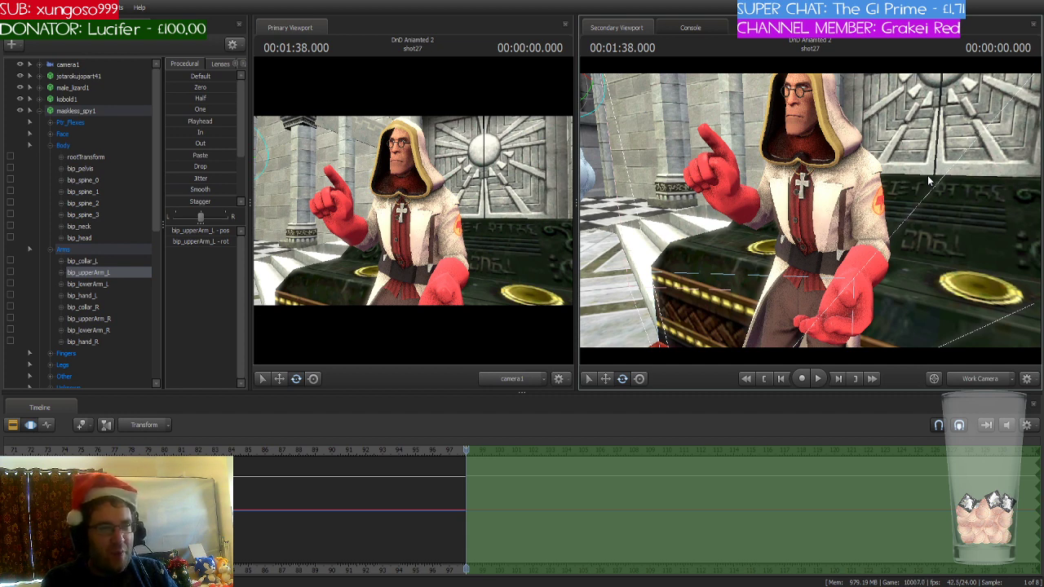
key(s)
drag(956, 167, 938, 174)
key(s)
key(ctrl)
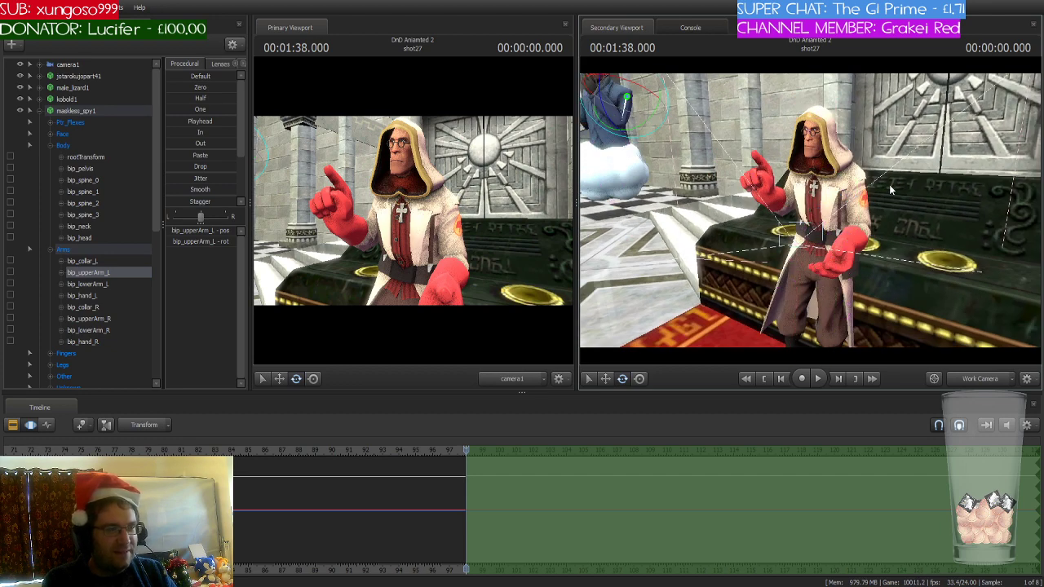
key(s)
drag(890, 189, 844, 189)
key(w)
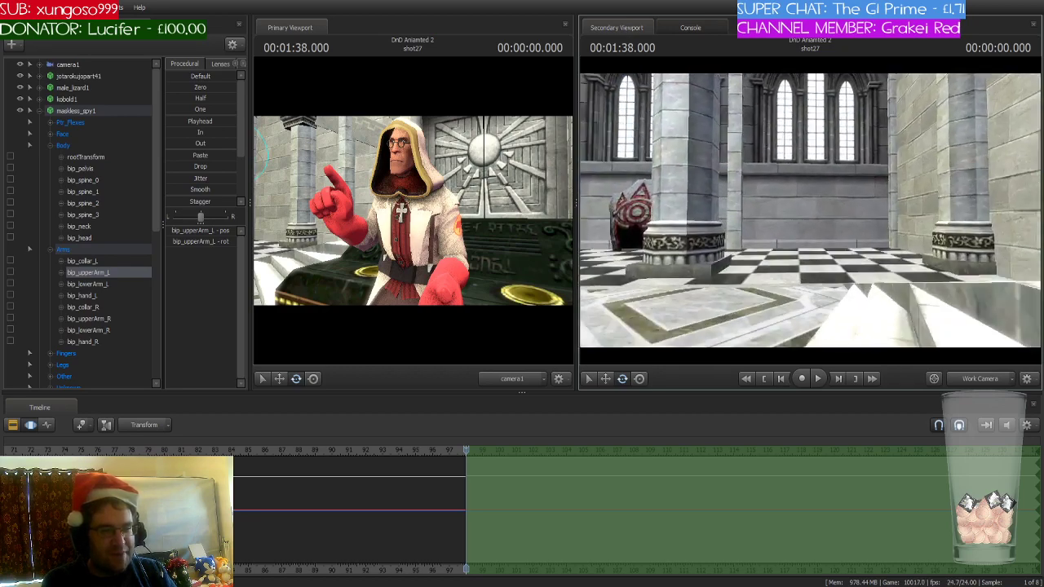
drag(810, 210, 809, 210)
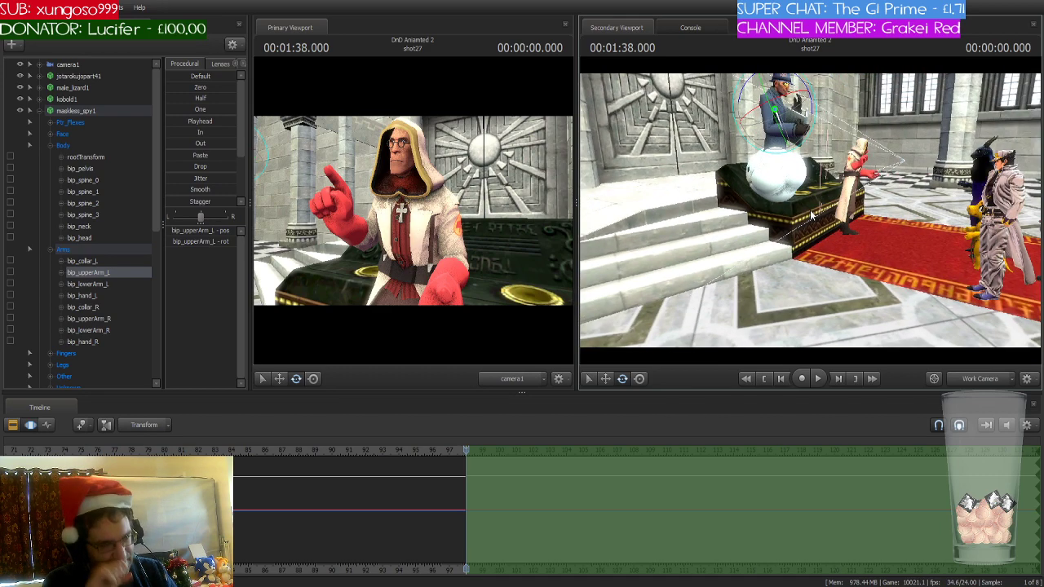
drag(809, 210, 810, 210)
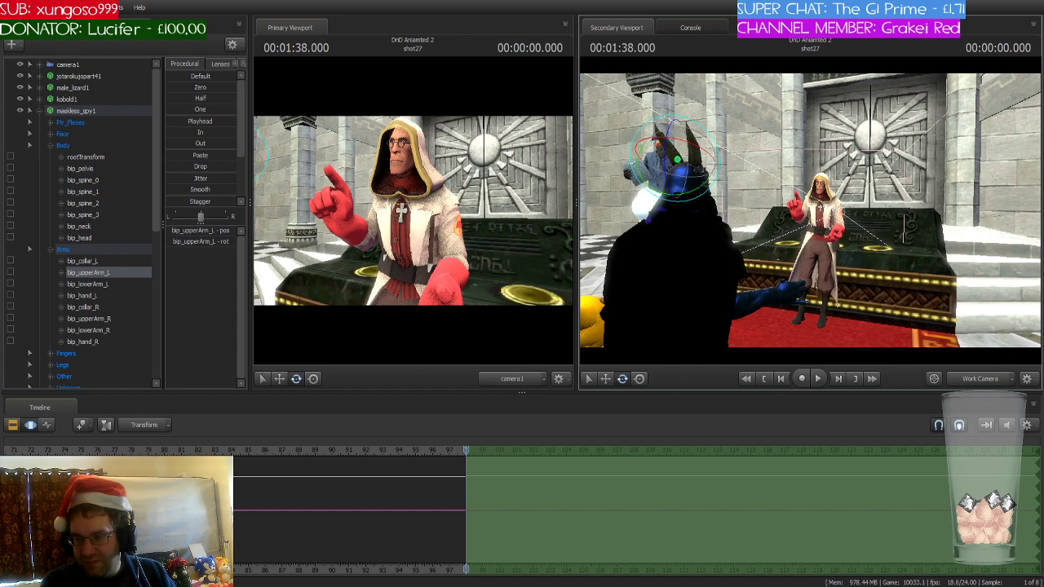
drag(812, 214, 812, 214)
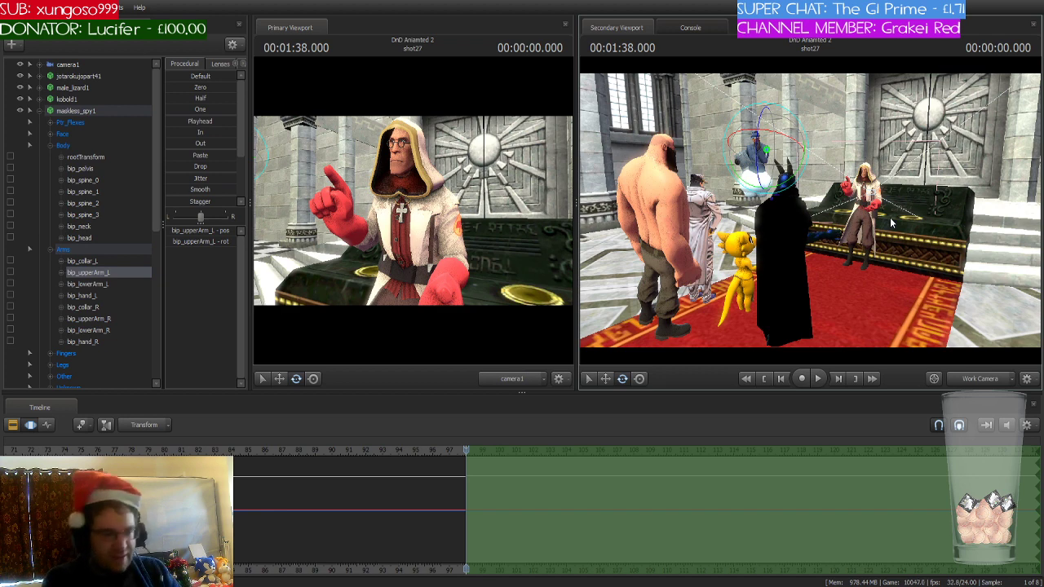
- Play the animation from the start of shot10 into shot11 and return the playhead to 00:00:00.000
scroll(455, 571, down, 5)
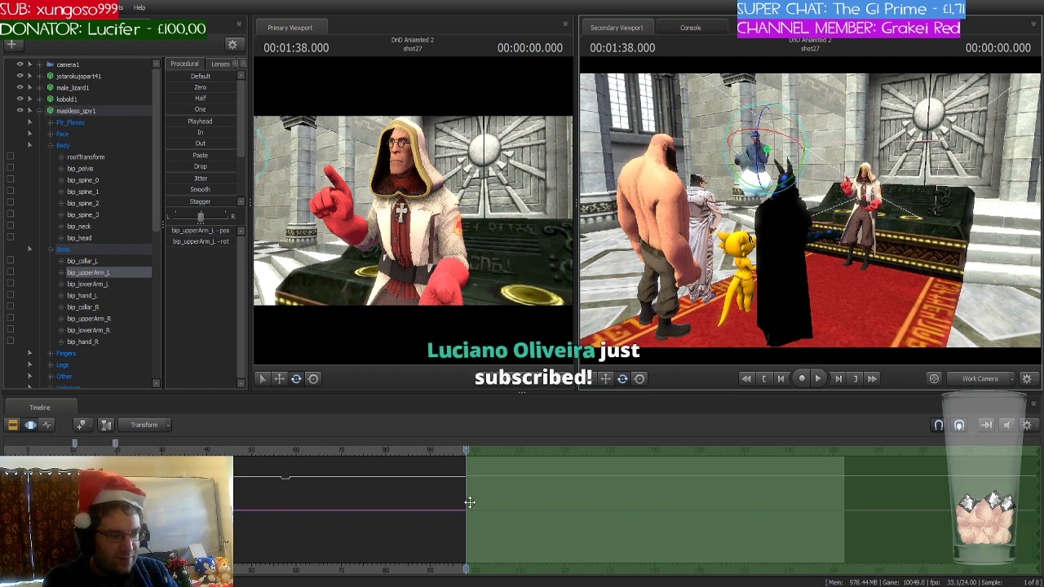
drag(456, 573, 612, 551)
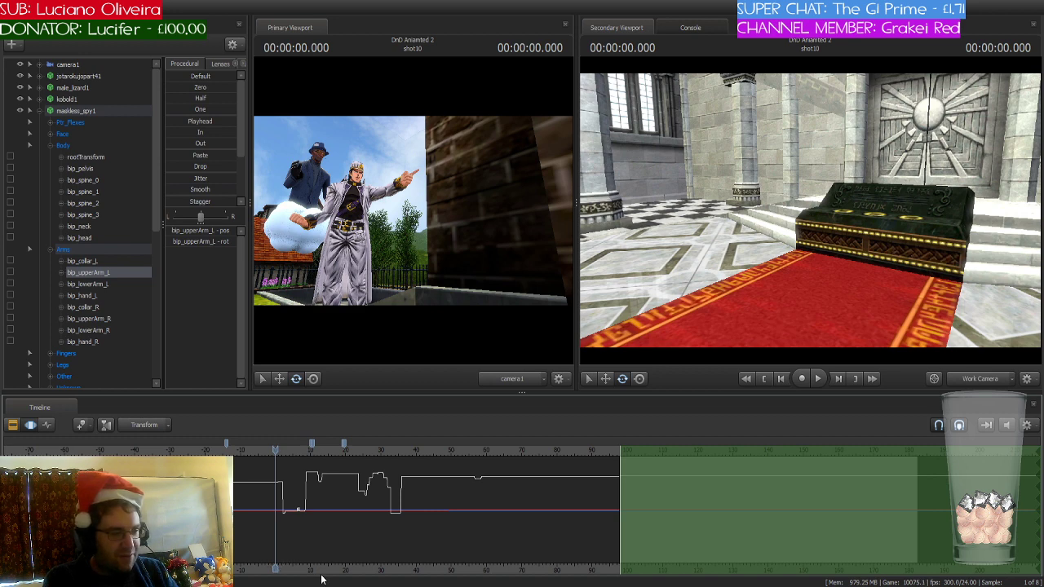
key(space)
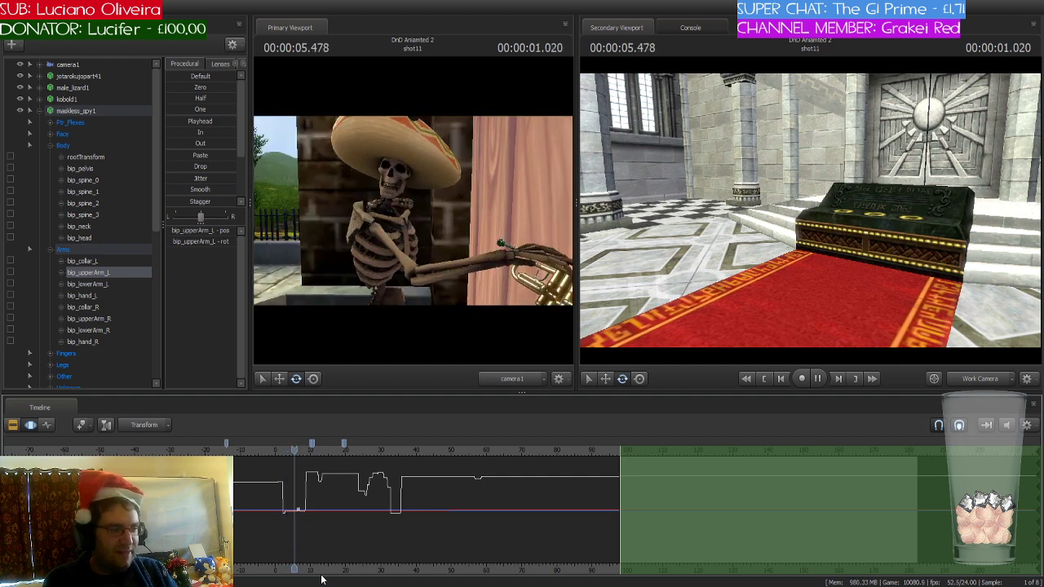
key(space)
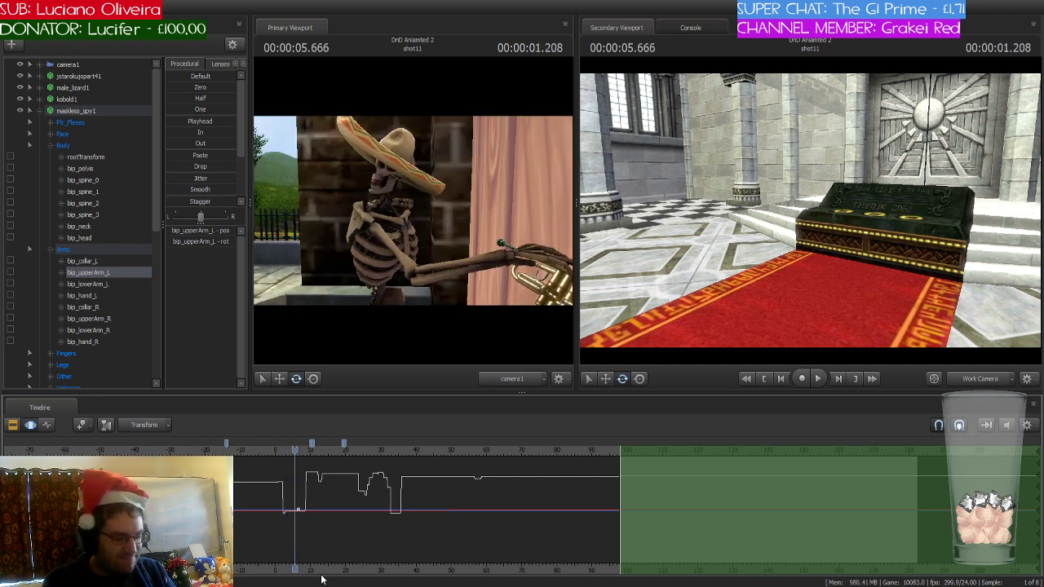
key(Up)
key(Up)
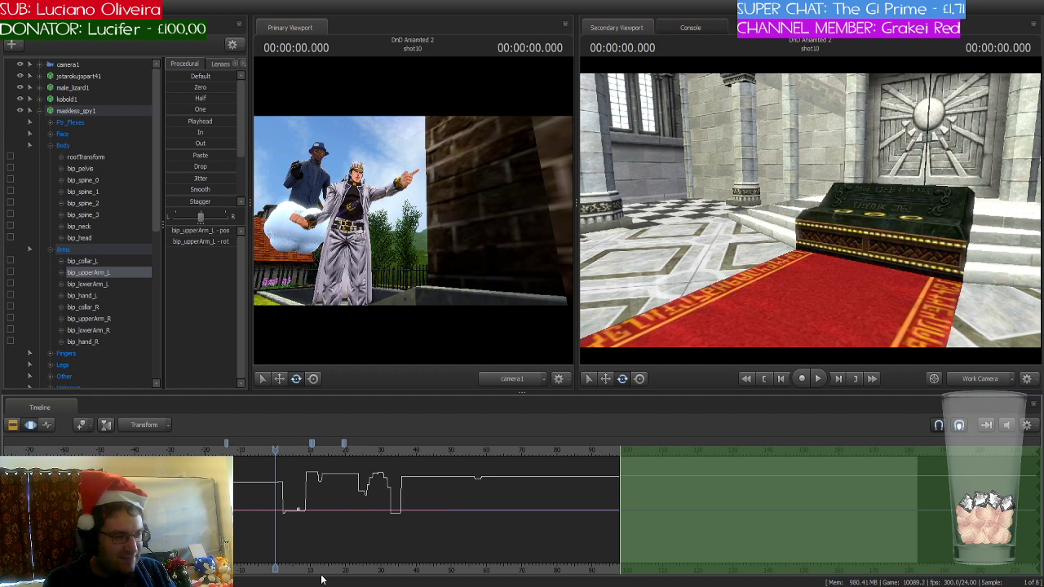
- Play the full sequence from shot10 through to shot27 and return the playhead to shot27's start
key(space)
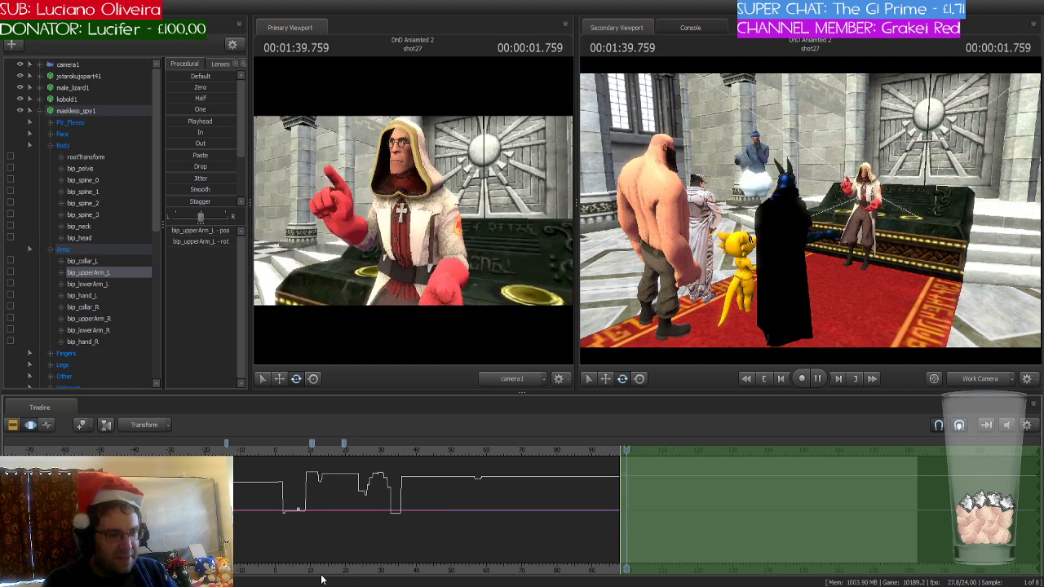
key(space)
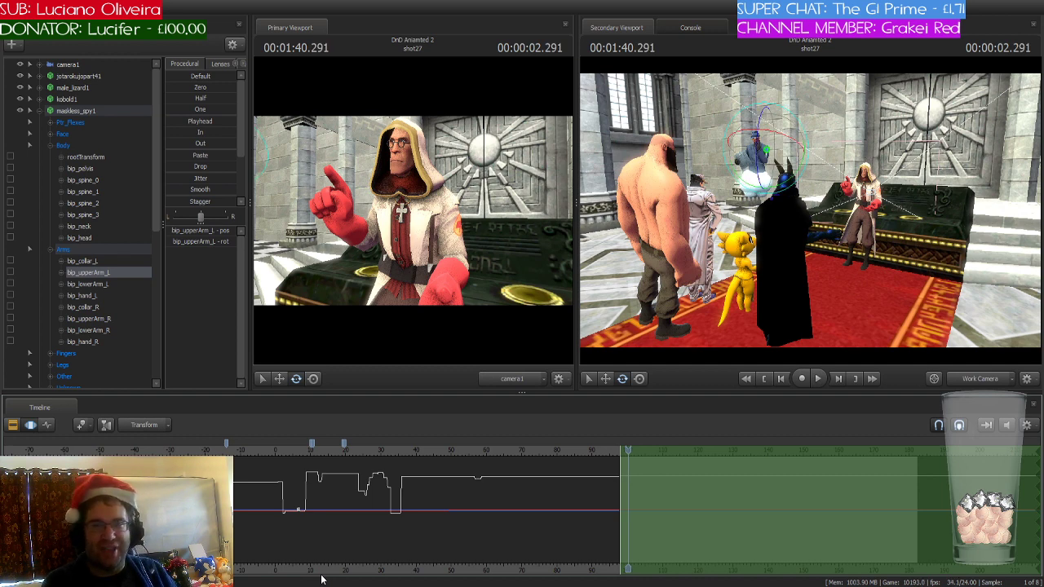
key(Up)
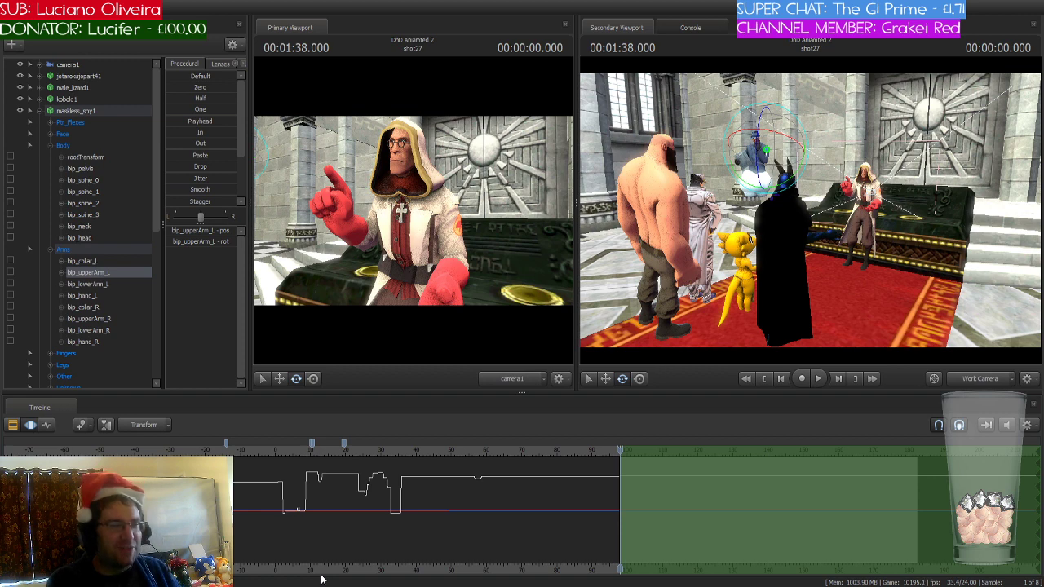